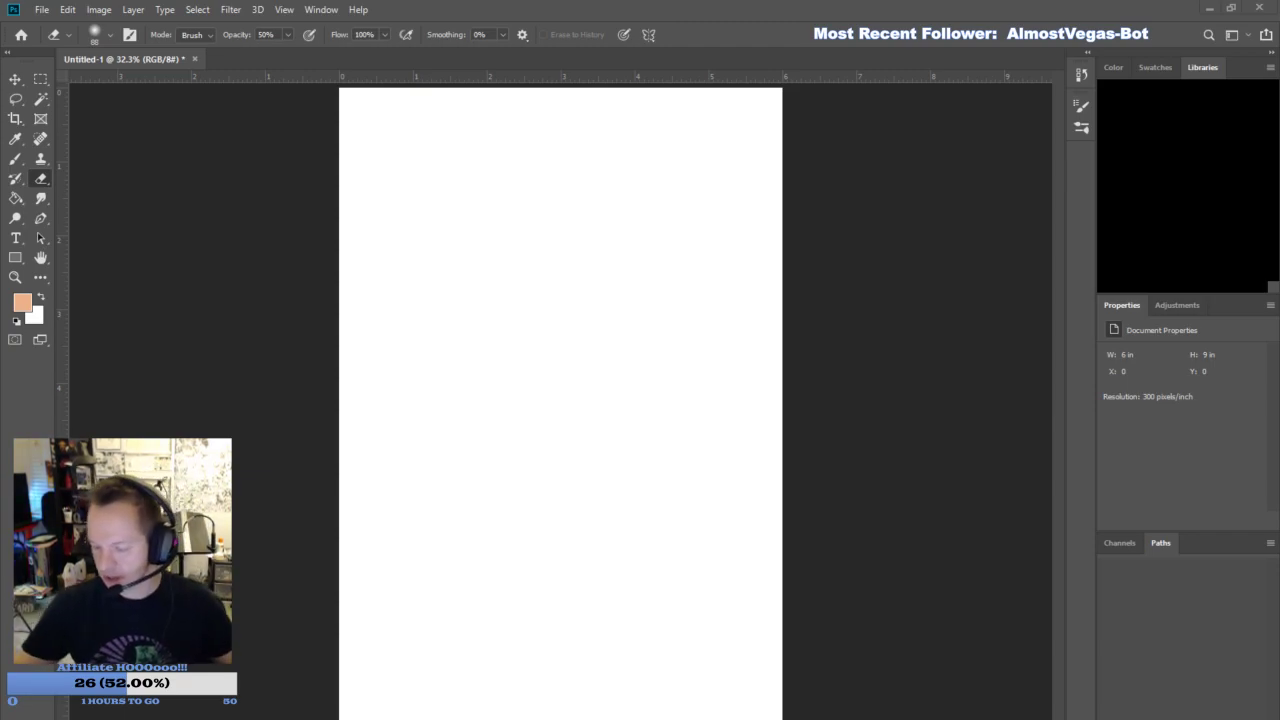
# - Add a new layer and set the foreground colour to dark brown for the Brush tool
pyautogui.click(1232, 710)
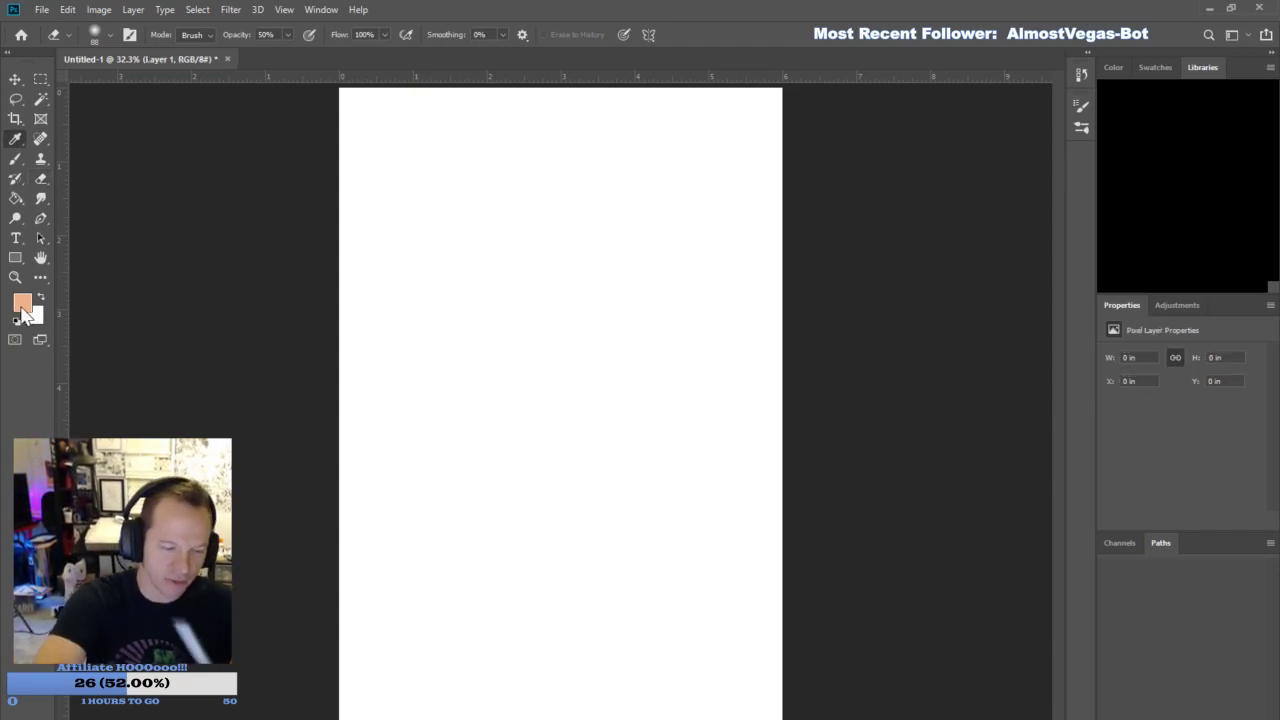
pyautogui.press('i')
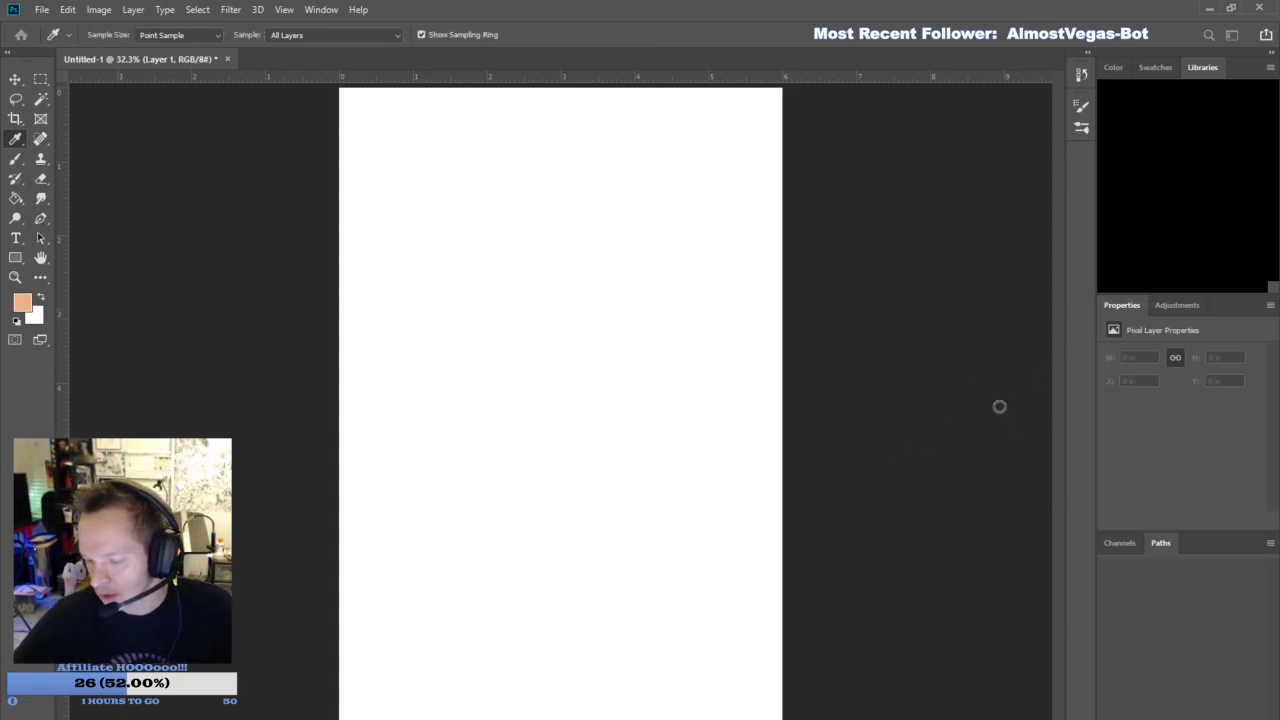
pyautogui.click(1166, 236)
pyautogui.press('b')
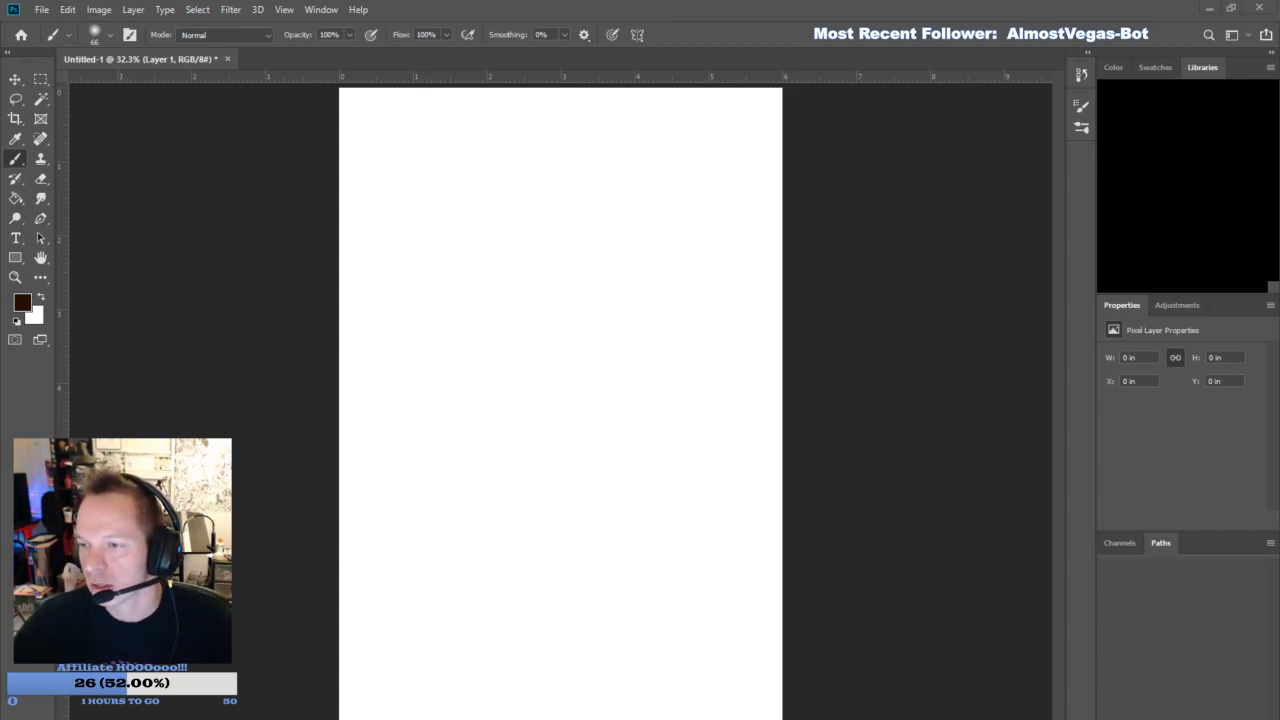
# - Place the IMG_2331 reference screenshot in the document at 26.60% scale, and delete it after viewing
pyautogui.moveTo(1279, 476); pyautogui.dragTo(600, 476)
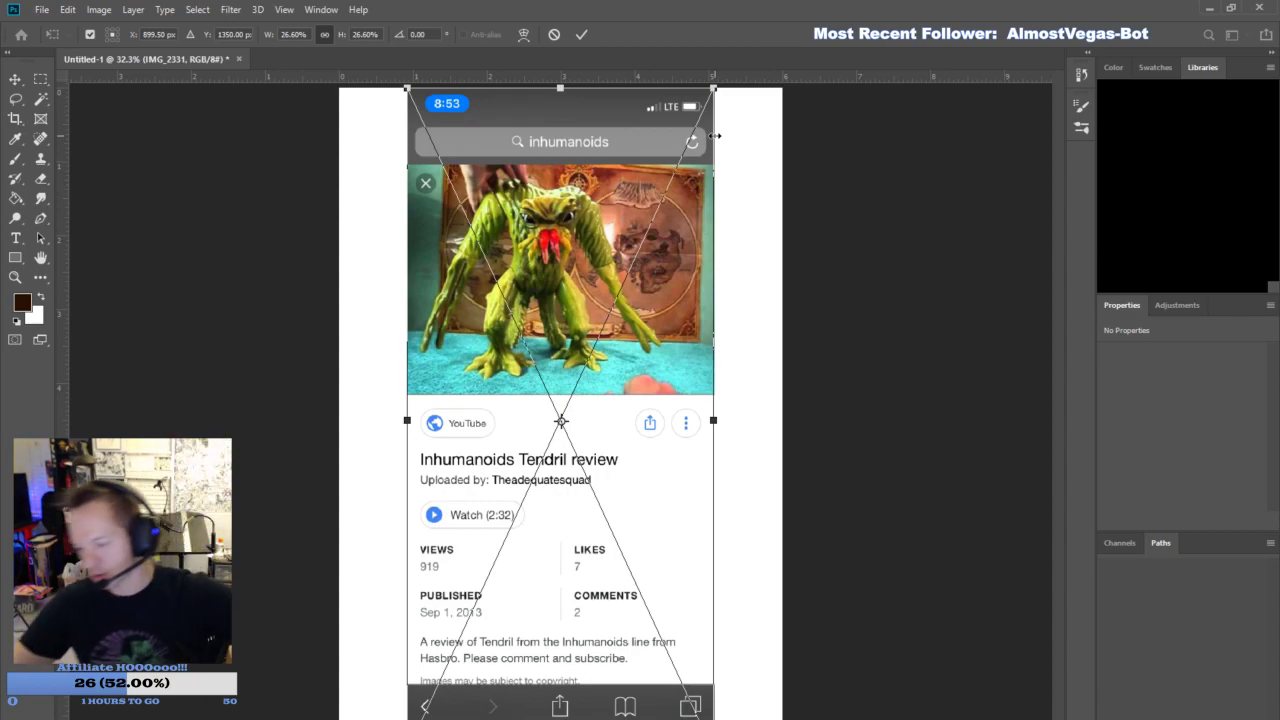
pyautogui.press('Return')
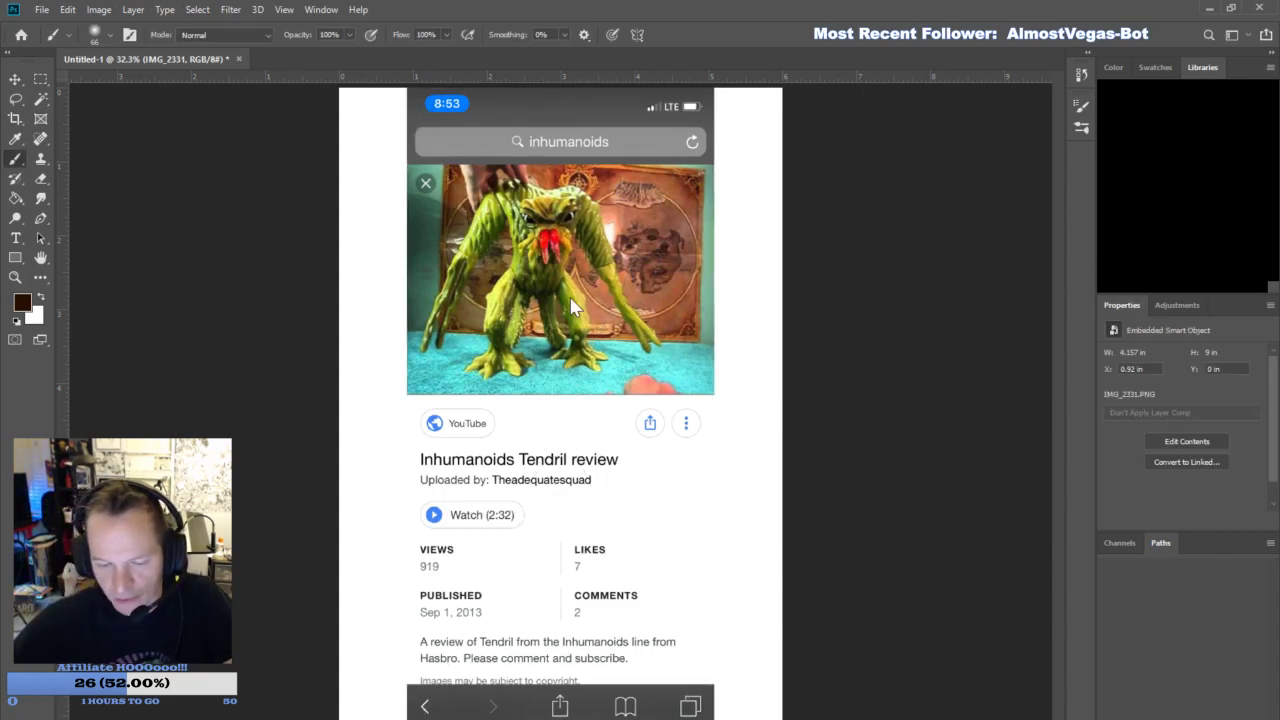
pyautogui.press('Delete')
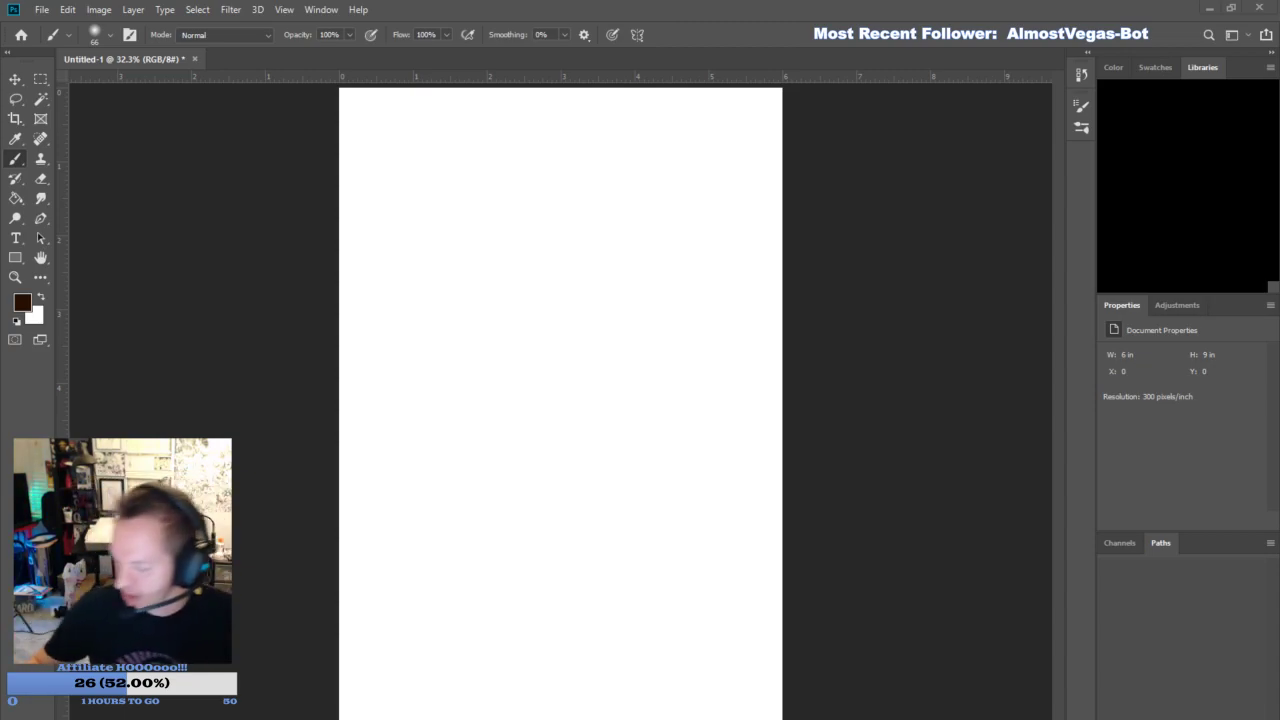
# - Add a new layer and rough in the creature's round head and broad shoulders with the soft brown brush
pyautogui.click(1227, 710)
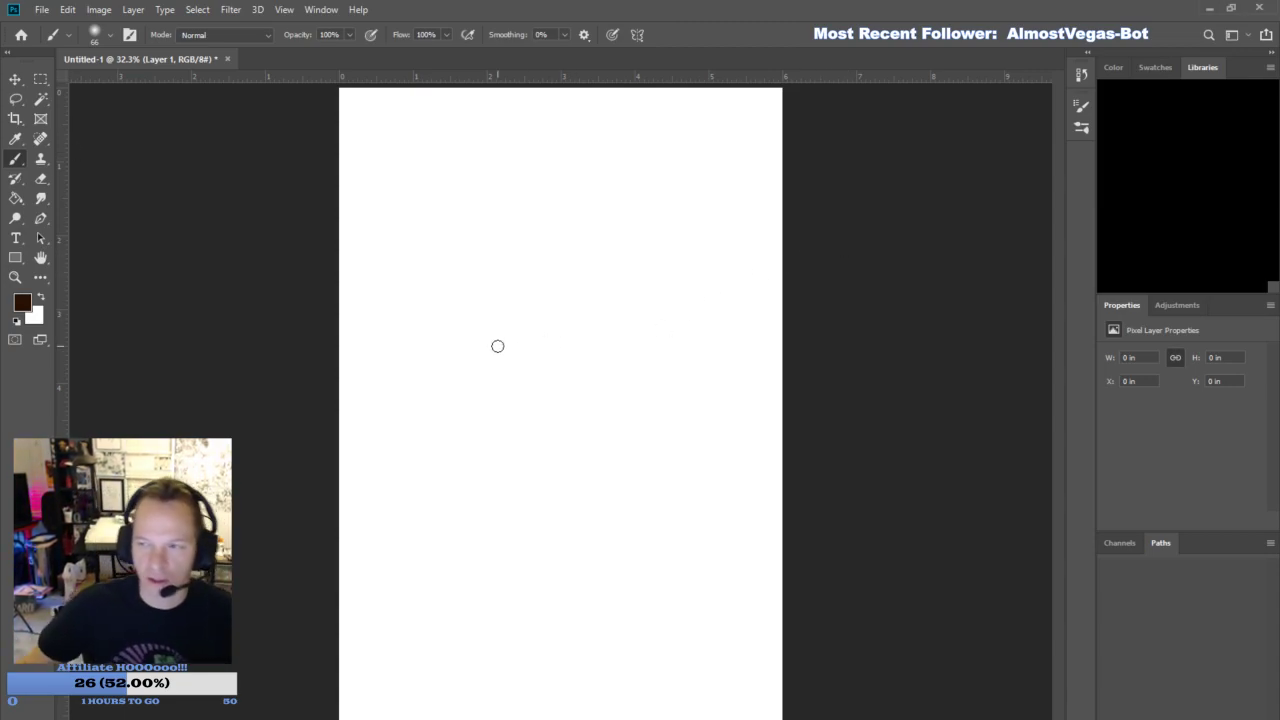
pyautogui.moveTo(520, 246)
pyautogui.mouseDown()
pyautogui.moveTo(517, 211)
pyautogui.moveTo(495, 263)
pyautogui.moveTo(506, 329)
pyautogui.moveTo(560, 191)
pyautogui.moveTo(586, 334)
pyautogui.moveTo(625, 287)
pyautogui.moveTo(583, 374)
pyautogui.moveTo(511, 386)
pyautogui.moveTo(663, 289)
pyautogui.moveTo(668, 269)
pyautogui.moveTo(773, 311)
pyautogui.mouseUp()
pyautogui.moveTo(417, 308)
pyautogui.mouseDown()
pyautogui.moveTo(444, 297)
pyautogui.moveTo(518, 382)
pyautogui.mouseUp()
pyautogui.moveTo(460, 270)
pyautogui.mouseDown()
pyautogui.moveTo(400, 335)
pyautogui.moveTo(462, 308)
pyautogui.mouseUp()
pyautogui.moveTo(428, 262); pyautogui.dragTo(308, 350)
pyautogui.moveTo(388, 318)
pyautogui.mouseDown()
pyautogui.moveTo(469, 471)
pyautogui.moveTo(466, 594)
pyautogui.moveTo(635, 642)
pyautogui.moveTo(700, 434)
pyautogui.moveTo(771, 357)
pyautogui.moveTo(765, 285)
pyautogui.mouseUp()
# - Rough in the creature's torso, arms and bent legs in brown down to the lower part of the page
pyautogui.moveTo(460, 368)
pyautogui.mouseDown()
pyautogui.moveTo(442, 324)
pyautogui.moveTo(394, 296)
pyautogui.moveTo(297, 435)
pyautogui.moveTo(318, 505)
pyautogui.moveTo(295, 519)
pyautogui.moveTo(336, 466)
pyautogui.moveTo(315, 492)
pyautogui.moveTo(329, 641)
pyautogui.moveTo(287, 582)
pyautogui.moveTo(390, 520)
pyautogui.moveTo(491, 488)
pyautogui.moveTo(391, 535)
pyautogui.moveTo(593, 502)
pyautogui.moveTo(585, 510)
pyautogui.moveTo(657, 573)
pyautogui.moveTo(446, 562)
pyautogui.moveTo(534, 717)
pyautogui.moveTo(565, 547)
pyautogui.moveTo(682, 551)
pyautogui.moveTo(784, 543)
pyautogui.mouseUp()
pyautogui.moveTo(796, 343)
pyautogui.mouseDown()
pyautogui.moveTo(818, 530)
pyautogui.moveTo(783, 620)
pyautogui.mouseUp()
pyautogui.moveTo(779, 652); pyautogui.dragTo(692, 718)
pyautogui.moveTo(788, 620)
pyautogui.mouseDown()
pyautogui.moveTo(712, 690)
pyautogui.moveTo(736, 718)
pyautogui.mouseUp()
pyautogui.moveTo(450, 630); pyautogui.dragTo(463, 659)
pyautogui.moveTo(457, 606); pyautogui.dragTo(404, 714)
pyautogui.moveTo(450, 632); pyautogui.dragTo(388, 718)
pyautogui.moveTo(437, 601); pyautogui.dragTo(358, 718)
pyautogui.moveTo(468, 718)
pyautogui.mouseDown()
pyautogui.moveTo(510, 698)
pyautogui.moveTo(518, 716)
pyautogui.mouseUp()
pyautogui.moveTo(710, 612); pyautogui.dragTo(728, 642)
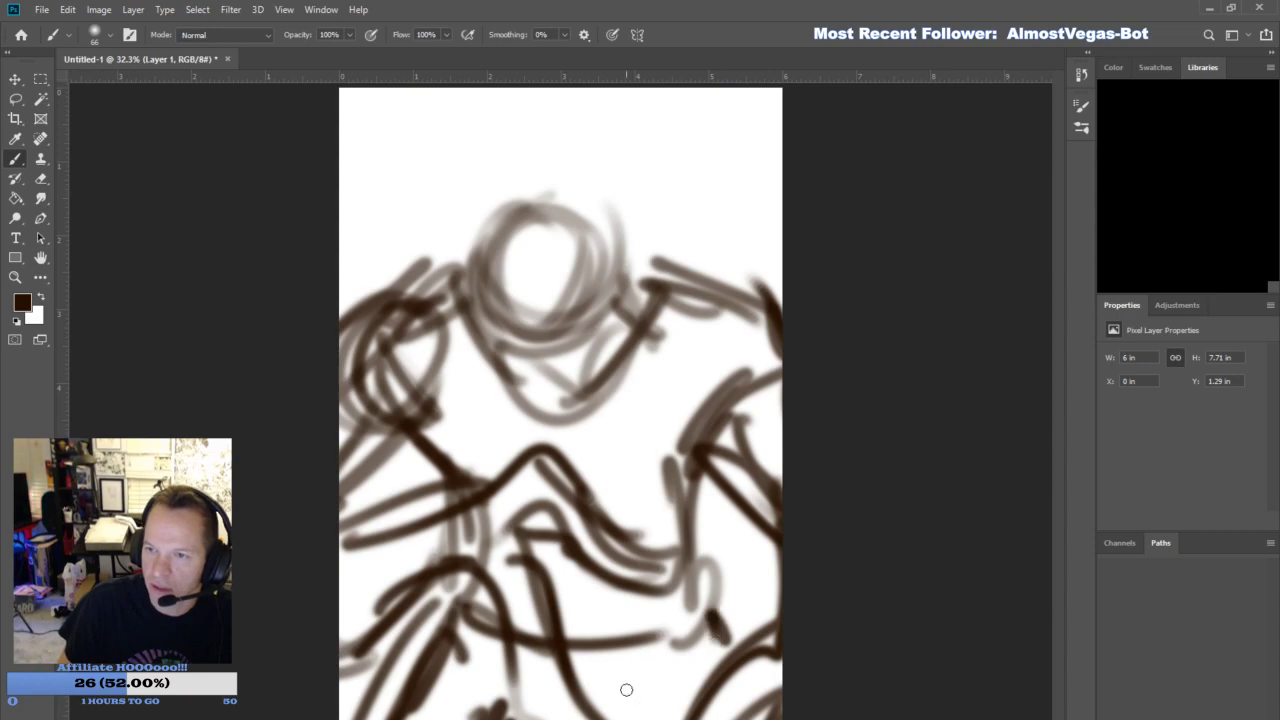
# - Sketch the ridged head outline, curling mouth tentacles and slanted angry eyes over the rough head circle
pyautogui.moveTo(620, 662); pyautogui.dragTo(645, 716)
pyautogui.moveTo(487, 250)
pyautogui.mouseDown()
pyautogui.moveTo(478, 200)
pyautogui.moveTo(620, 170)
pyautogui.moveTo(682, 236)
pyautogui.mouseUp()
pyautogui.moveTo(645, 172); pyautogui.dragTo(664, 238)
pyautogui.moveTo(492, 192); pyautogui.dragTo(494, 326)
pyautogui.moveTo(576, 322)
pyautogui.mouseDown()
pyautogui.moveTo(535, 376)
pyautogui.moveTo(585, 307)
pyautogui.mouseUp()
pyautogui.moveTo(549, 335)
pyautogui.mouseDown()
pyautogui.moveTo(603, 419)
pyautogui.moveTo(599, 375)
pyautogui.moveTo(640, 438)
pyautogui.moveTo(625, 366)
pyautogui.moveTo(664, 421)
pyautogui.mouseUp()
pyautogui.moveTo(520, 360)
pyautogui.mouseDown()
pyautogui.moveTo(480, 260)
pyautogui.moveTo(494, 209)
pyautogui.moveTo(572, 190)
pyautogui.moveTo(659, 231)
pyautogui.moveTo(657, 305)
pyautogui.moveTo(620, 378)
pyautogui.mouseUp()
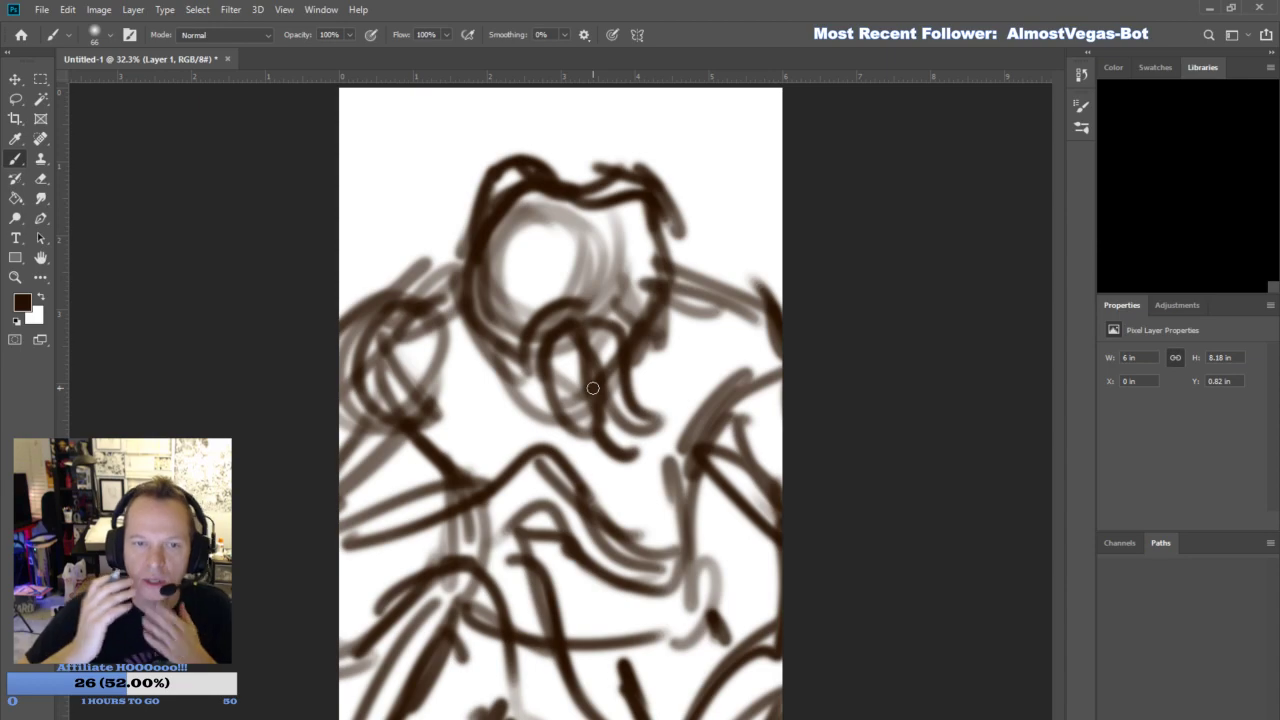
pyautogui.moveTo(505, 255)
pyautogui.mouseDown()
pyautogui.moveTo(544, 251)
pyautogui.moveTo(571, 308)
pyautogui.moveTo(514, 281)
pyautogui.moveTo(508, 246)
pyautogui.moveTo(622, 279)
pyautogui.moveTo(671, 238)
pyautogui.moveTo(608, 290)
pyautogui.mouseUp()
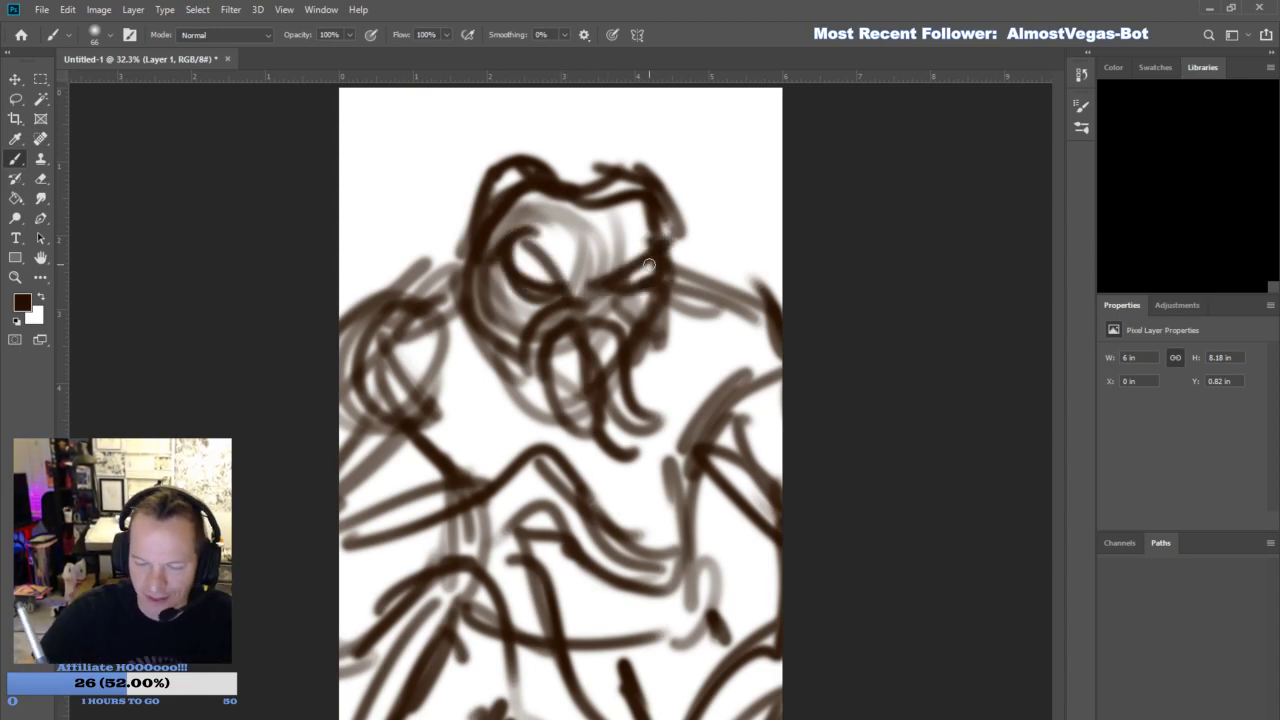
pyautogui.moveTo(463, 234); pyautogui.dragTo(528, 178)
# - Strengthen both sloping shoulder lines from the head to the page edges and add a curve to the left arm
pyautogui.moveTo(349, 573); pyautogui.dragTo(434, 569)
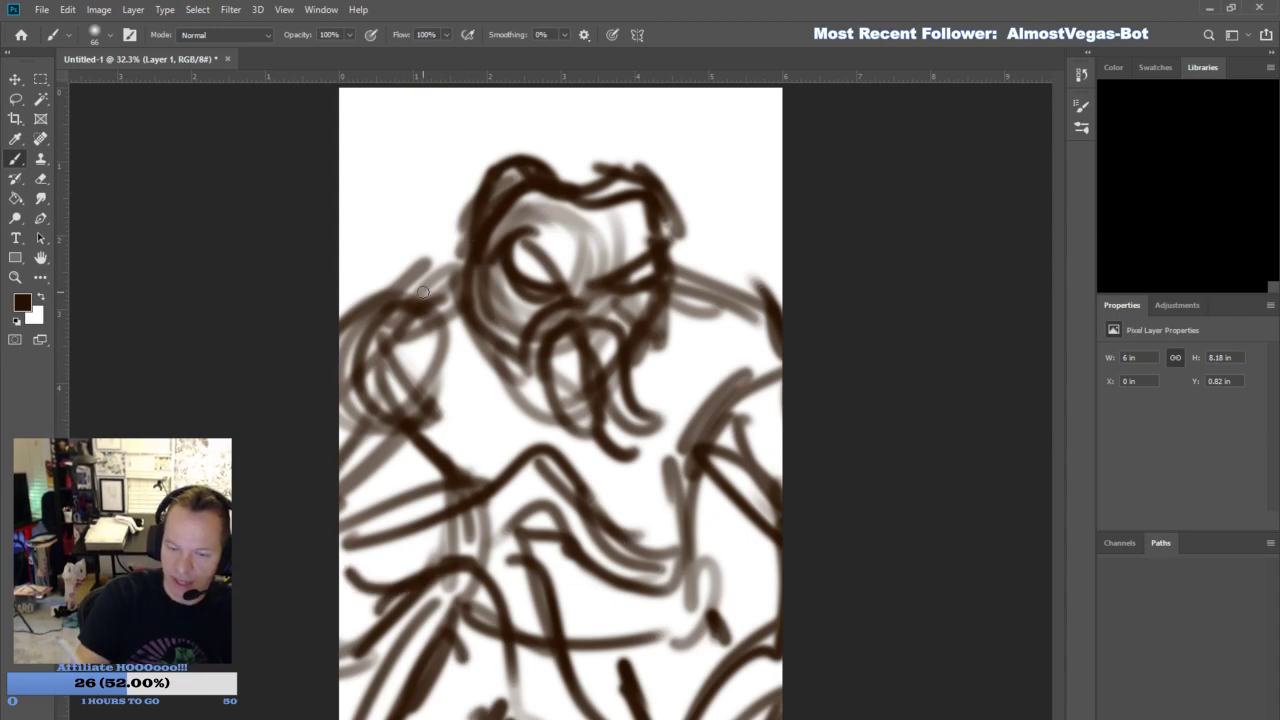
pyautogui.moveTo(360, 325); pyautogui.dragTo(470, 245)
pyautogui.moveTo(378, 295); pyautogui.dragTo(468, 240)
pyautogui.moveTo(662, 258)
pyautogui.mouseDown()
pyautogui.moveTo(758, 308)
pyautogui.moveTo(780, 300)
pyautogui.mouseUp()
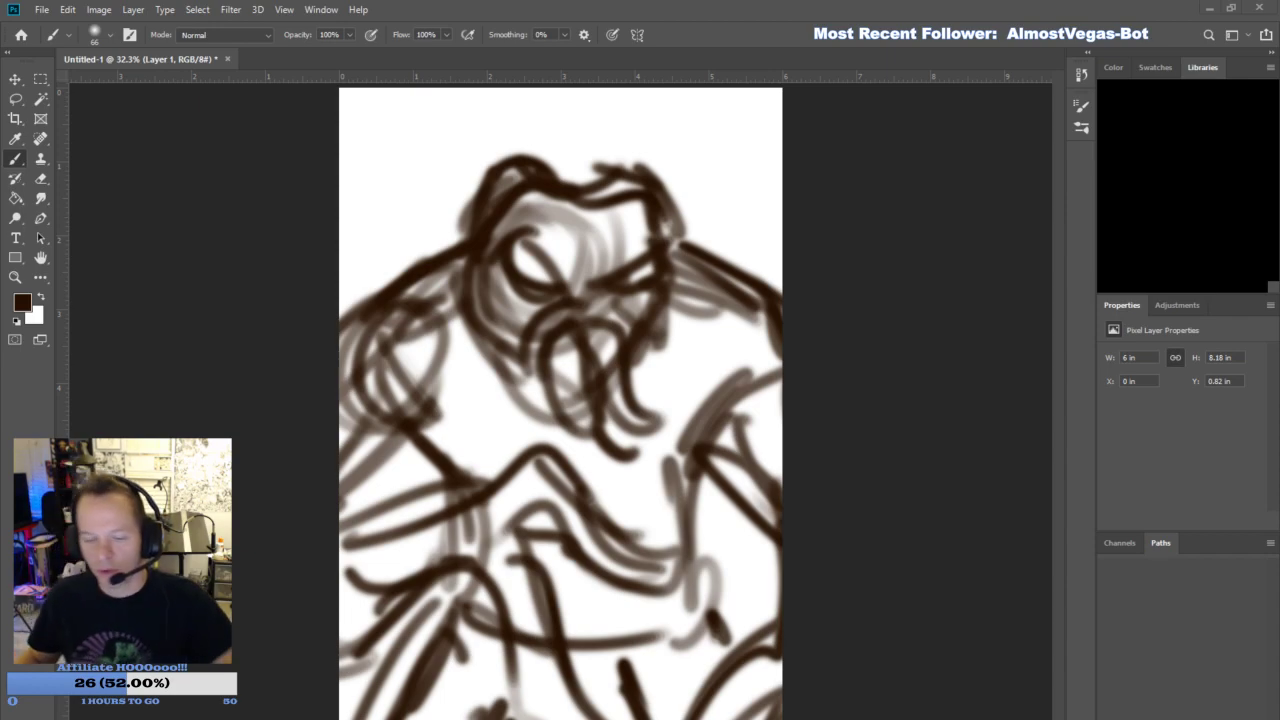
pyautogui.moveTo(419, 247); pyautogui.dragTo(444, 238)
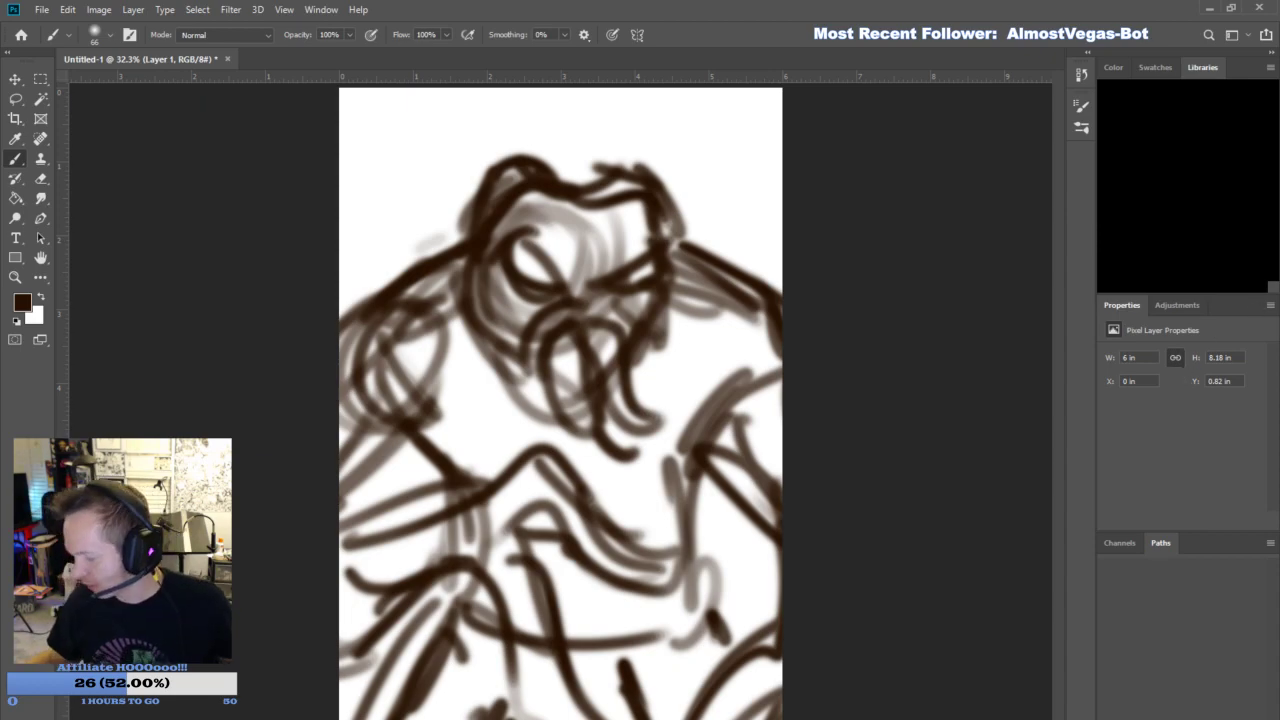
# - Fade the rough sketch layer by lowering its opacity and add a new layer for the refined drawing
pyautogui.click(1183, 372)
pyautogui.click(1221, 713)
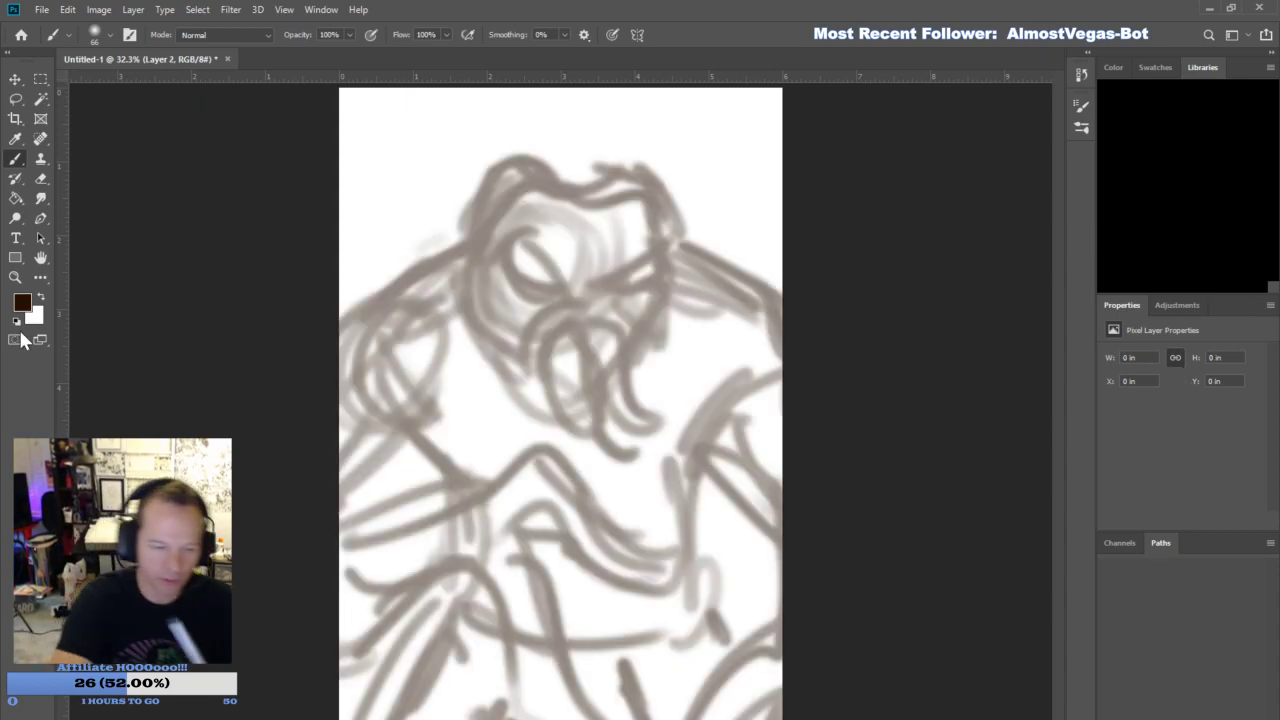
# - Set the foreground colour to dark navy and reduce the brush size to 42
pyautogui.press('i')
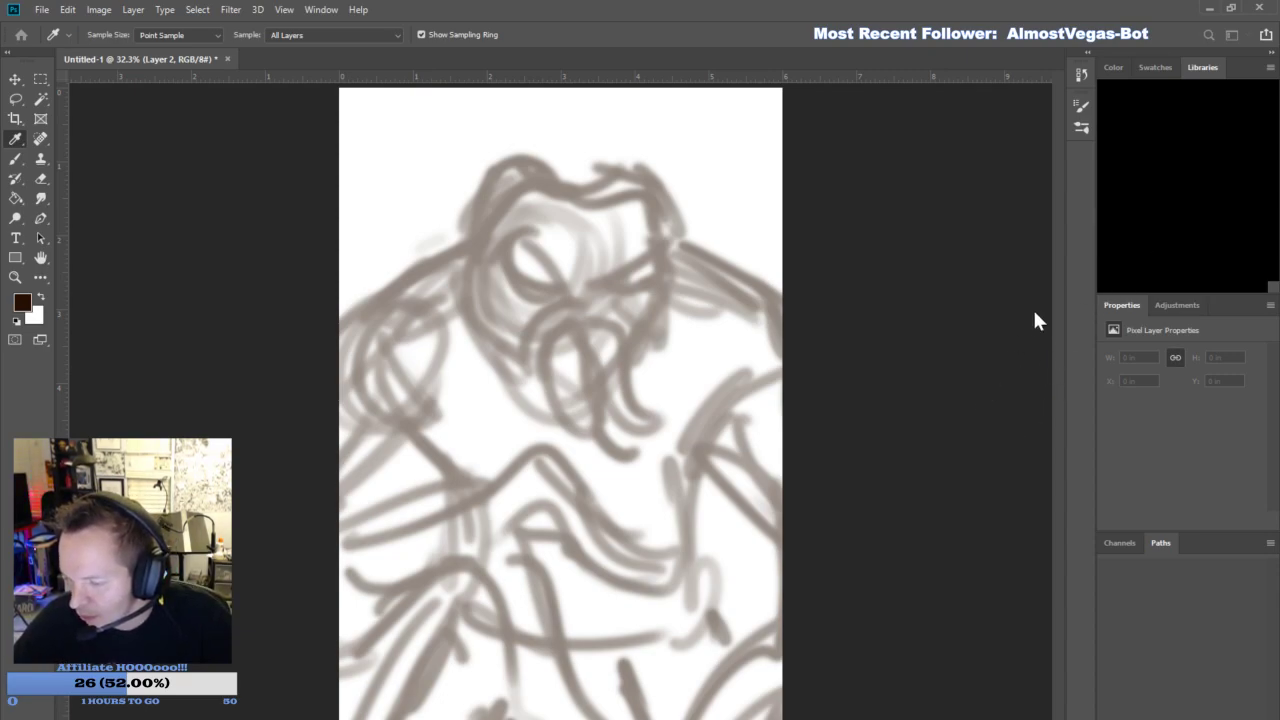
pyautogui.press('b')
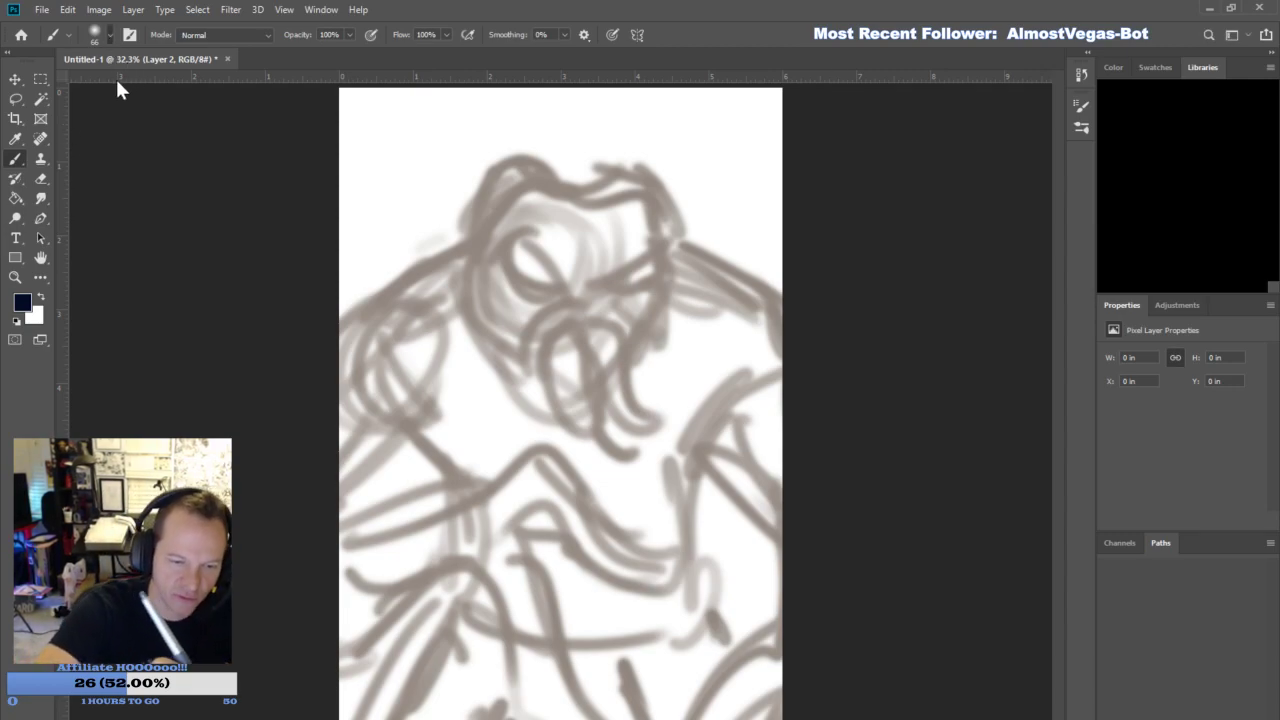
pyautogui.click(114, 80)
pyautogui.click(289, 484)
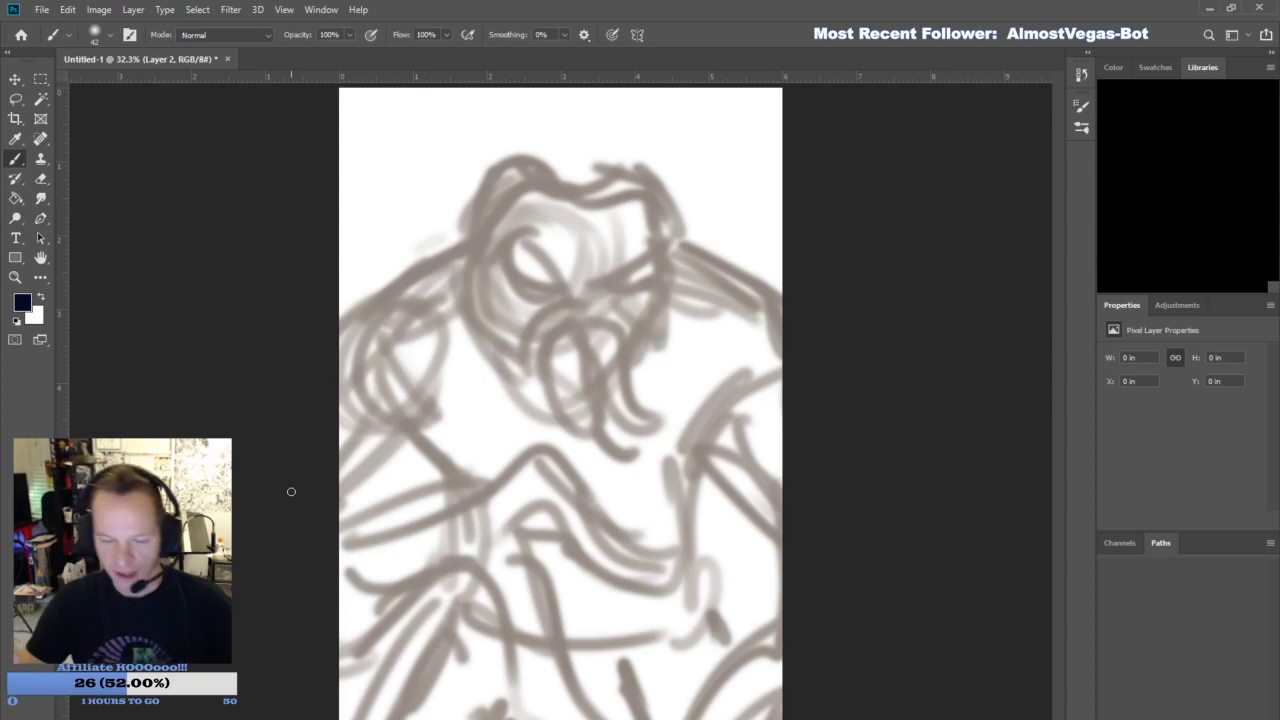
# - Outline the left shoulder and the top and sides of the head in navy over the faded sketch
pyautogui.moveTo(318, 314)
pyautogui.mouseDown()
pyautogui.moveTo(462, 250)
pyautogui.moveTo(460, 208)
pyautogui.moveTo(521, 178)
pyautogui.moveTo(594, 192)
pyautogui.moveTo(648, 184)
pyautogui.moveTo(695, 252)
pyautogui.moveTo(679, 277)
pyautogui.mouseUp()
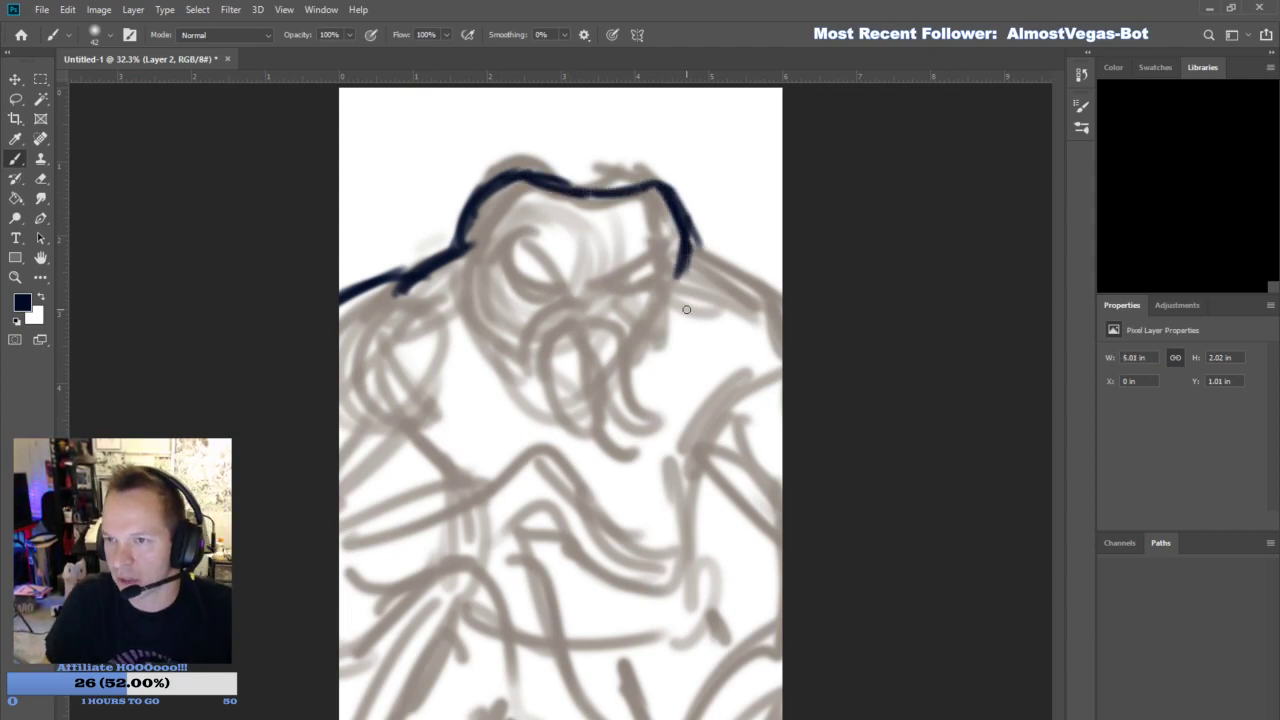
pyautogui.click(493, 250)
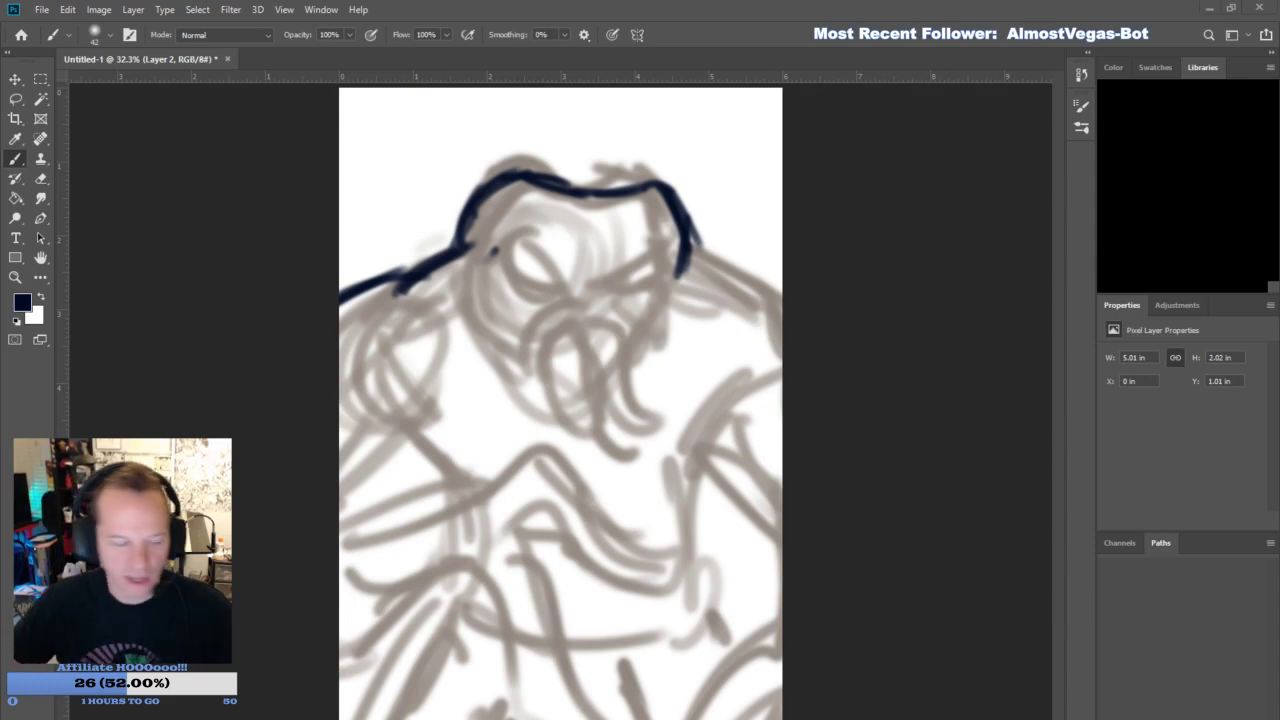
pyautogui.moveTo(552, 177); pyautogui.dragTo(625, 185)
pyautogui.moveTo(689, 256); pyautogui.dragTo(703, 278)
# - Draw the two slanted, almond-shaped eyes in navy on the face
pyautogui.moveTo(484, 257)
pyautogui.mouseDown()
pyautogui.moveTo(516, 252)
pyautogui.moveTo(556, 280)
pyautogui.moveTo(562, 302)
pyautogui.mouseUp()
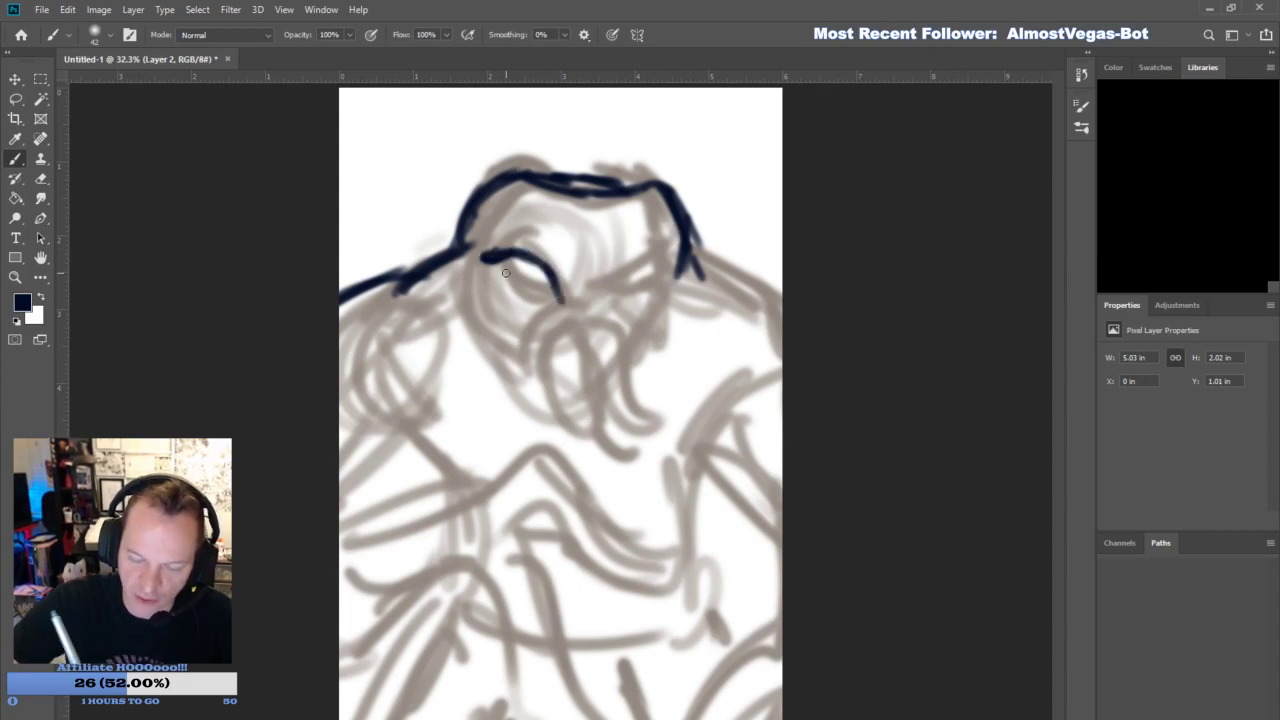
pyautogui.moveTo(496, 266)
pyautogui.mouseDown()
pyautogui.moveTo(514, 290)
pyautogui.moveTo(560, 306)
pyautogui.moveTo(538, 263)
pyautogui.mouseUp()
pyautogui.moveTo(614, 308); pyautogui.dragTo(660, 265)
pyautogui.moveTo(648, 301)
pyautogui.mouseDown()
pyautogui.moveTo(626, 301)
pyautogui.moveTo(676, 260)
pyautogui.moveTo(664, 266)
pyautogui.mouseUp()
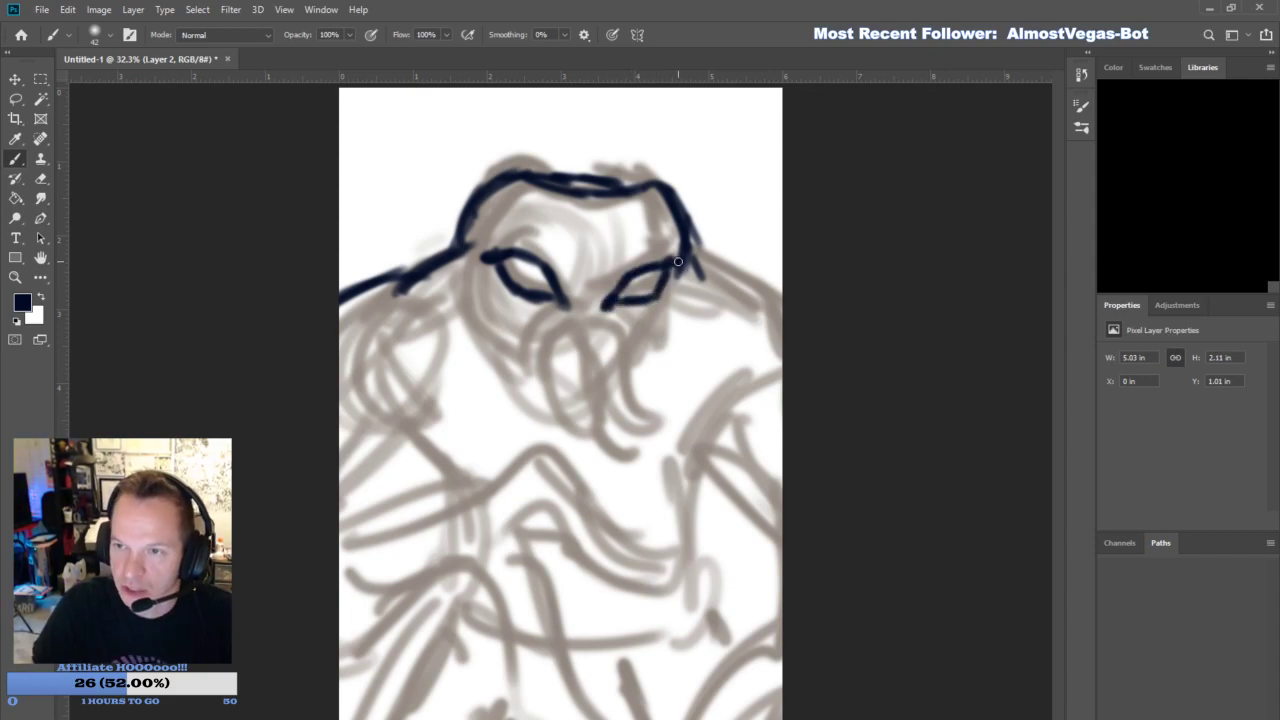
# - Draw angled brow ridges above both eyes and a furrowed triangle between them on the forehead
pyautogui.moveTo(566, 254); pyautogui.dragTo(582, 296)
pyautogui.moveTo(490, 256)
pyautogui.mouseDown()
pyautogui.moveTo(508, 219)
pyautogui.moveTo(536, 233)
pyautogui.moveTo(602, 289)
pyautogui.moveTo(605, 309)
pyautogui.moveTo(618, 255)
pyautogui.moveTo(680, 258)
pyautogui.mouseUp()
pyautogui.moveTo(560, 228)
pyautogui.mouseDown()
pyautogui.moveTo(590, 300)
pyautogui.moveTo(576, 240)
pyautogui.mouseUp()
pyautogui.moveTo(588, 280)
pyautogui.mouseDown()
pyautogui.moveTo(618, 219)
pyautogui.moveTo(576, 213)
pyautogui.mouseUp()
# - Draw the left cheek, two wavy tentacles hanging from the mouth, and the right jaw line
pyautogui.moveTo(457, 268)
pyautogui.mouseDown()
pyautogui.moveTo(464, 341)
pyautogui.moveTo(520, 363)
pyautogui.moveTo(486, 356)
pyautogui.moveTo(558, 409)
pyautogui.moveTo(582, 382)
pyautogui.mouseUp()
pyautogui.moveTo(546, 352)
pyautogui.mouseDown()
pyautogui.moveTo(541, 413)
pyautogui.moveTo(581, 490)
pyautogui.moveTo(600, 435)
pyautogui.moveTo(588, 422)
pyautogui.moveTo(586, 345)
pyautogui.mouseUp()
pyautogui.moveTo(591, 425); pyautogui.dragTo(580, 384)
pyautogui.moveTo(589, 336)
pyautogui.mouseDown()
pyautogui.moveTo(631, 340)
pyautogui.moveTo(592, 350)
pyautogui.moveTo(612, 416)
pyautogui.mouseUp()
pyautogui.moveTo(590, 372)
pyautogui.mouseDown()
pyautogui.moveTo(636, 474)
pyautogui.moveTo(658, 455)
pyautogui.moveTo(655, 410)
pyautogui.moveTo(618, 380)
pyautogui.moveTo(632, 410)
pyautogui.moveTo(652, 410)
pyautogui.mouseUp()
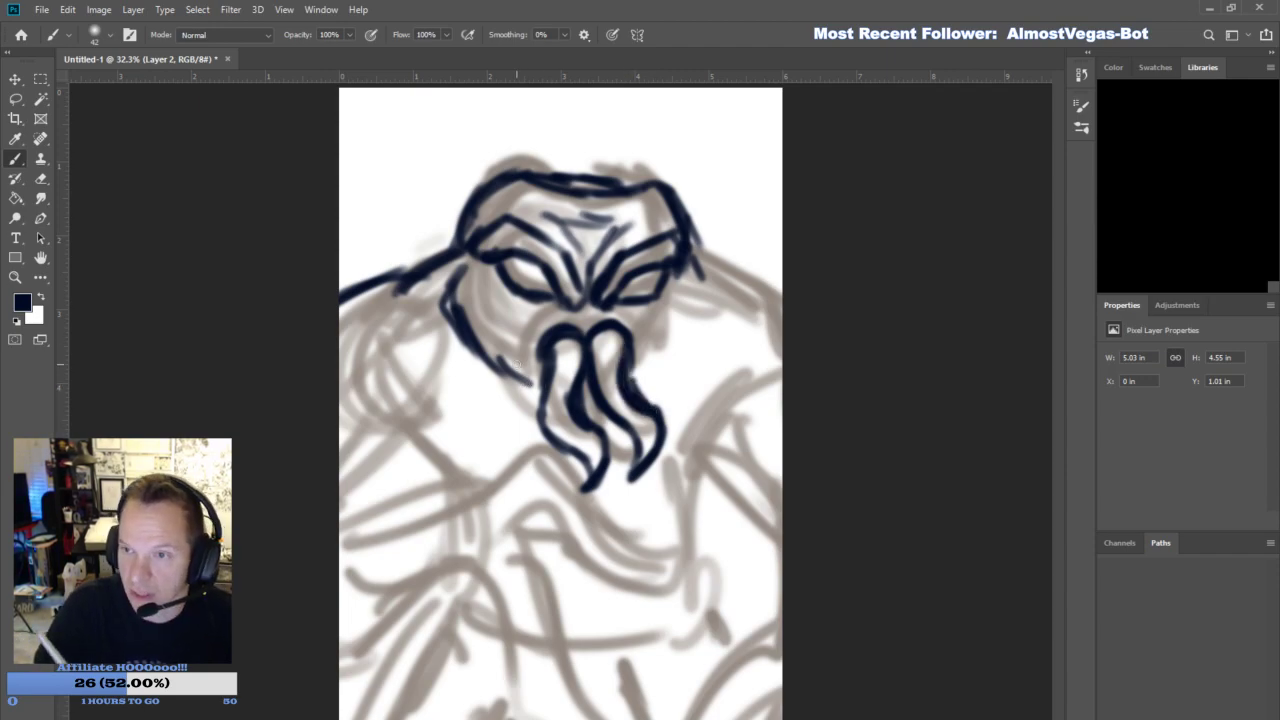
pyautogui.moveTo(645, 382)
pyautogui.mouseDown()
pyautogui.moveTo(697, 342)
pyautogui.moveTo(704, 300)
pyautogui.mouseUp()
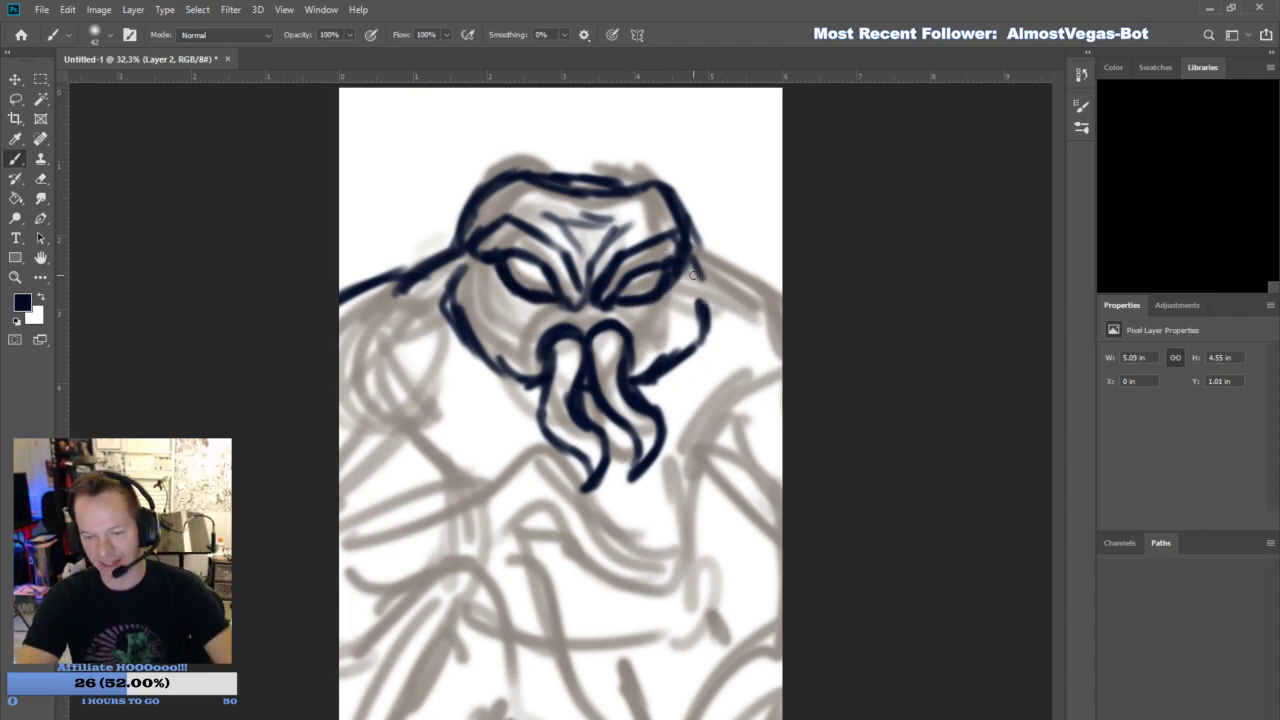
# - Rework the outer end of the right brow so it hooks down beside the eye
pyautogui.click(40, 178)
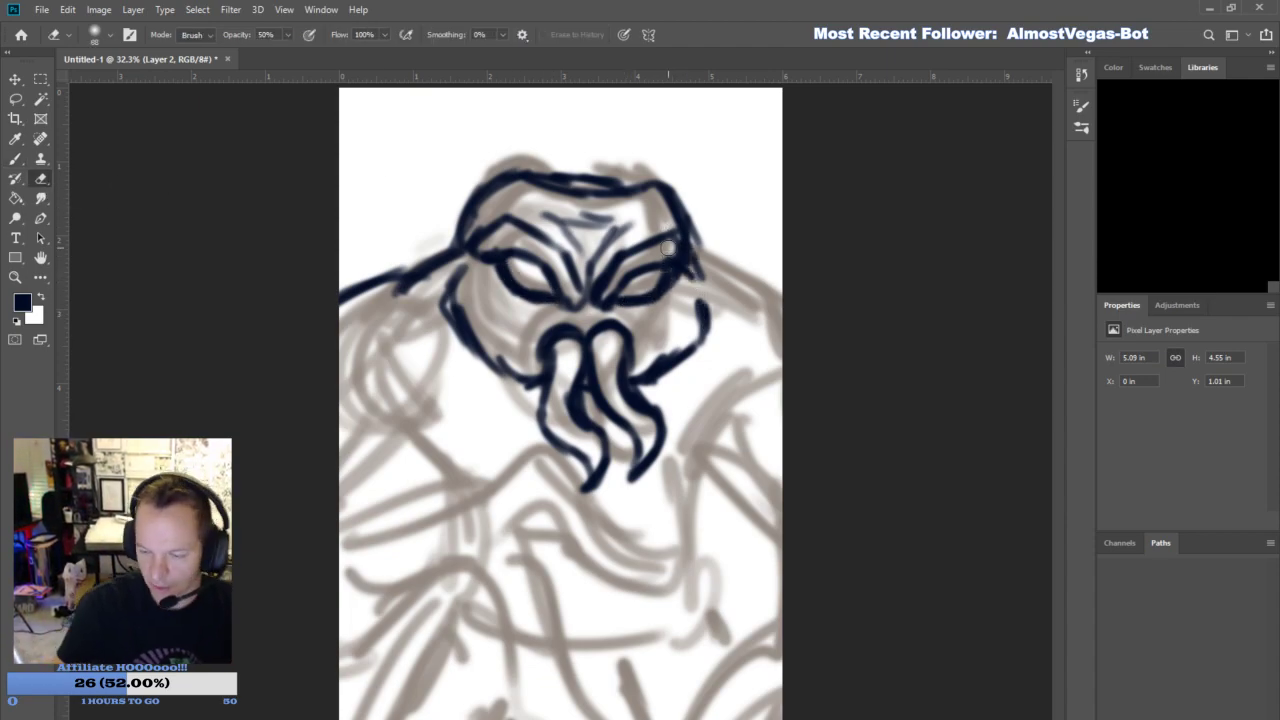
pyautogui.press('b')
pyautogui.moveTo(660, 263); pyautogui.dragTo(693, 284)
pyautogui.moveTo(676, 240); pyautogui.dragTo(700, 277)
# - Fill the forehead triangle, nose bridge and area around the tentacle bases with solid navy
pyautogui.moveTo(538, 366)
pyautogui.mouseDown()
pyautogui.moveTo(573, 304)
pyautogui.moveTo(577, 330)
pyautogui.moveTo(619, 315)
pyautogui.moveTo(631, 369)
pyautogui.mouseUp()
pyautogui.moveTo(570, 303)
pyautogui.mouseDown()
pyautogui.moveTo(578, 220)
pyautogui.moveTo(610, 238)
pyautogui.moveTo(552, 237)
pyautogui.moveTo(594, 260)
pyautogui.moveTo(610, 226)
pyautogui.moveTo(587, 290)
pyautogui.moveTo(603, 289)
pyautogui.moveTo(637, 313)
pyautogui.mouseUp()
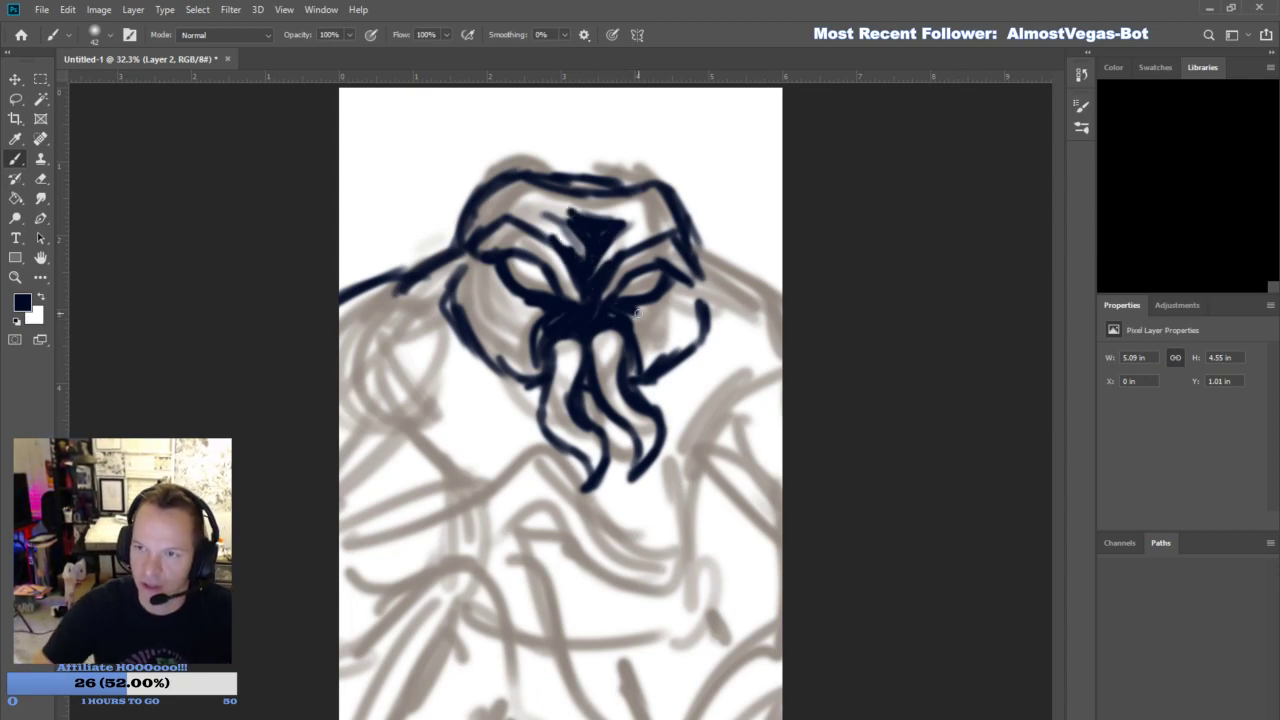
pyautogui.moveTo(552, 364)
pyautogui.mouseDown()
pyautogui.moveTo(556, 345)
pyautogui.moveTo(631, 373)
pyautogui.mouseUp()
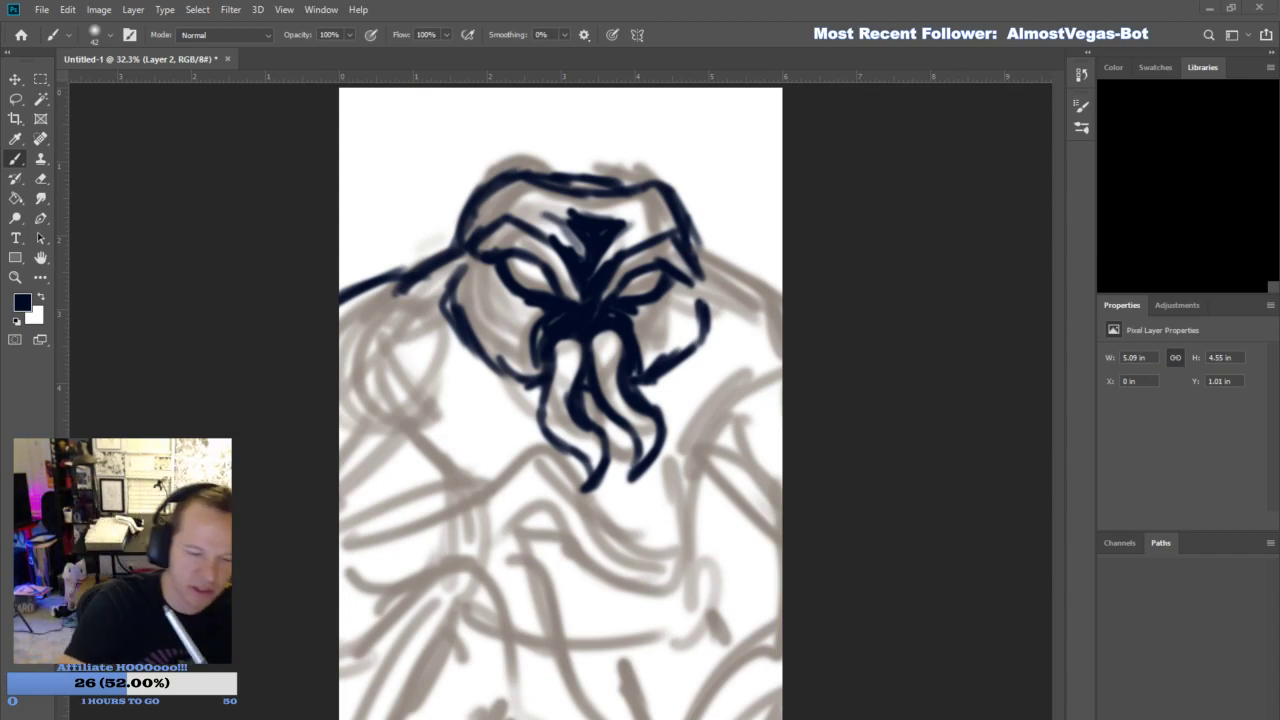
# - Erase the lower jaw lines on both sides of the tentacles with the Eraser at 100% opacity
pyautogui.click(41, 178)
pyautogui.moveTo(519, 371)
pyautogui.mouseDown()
pyautogui.moveTo(522, 398)
pyautogui.moveTo(510, 364)
pyautogui.mouseUp()
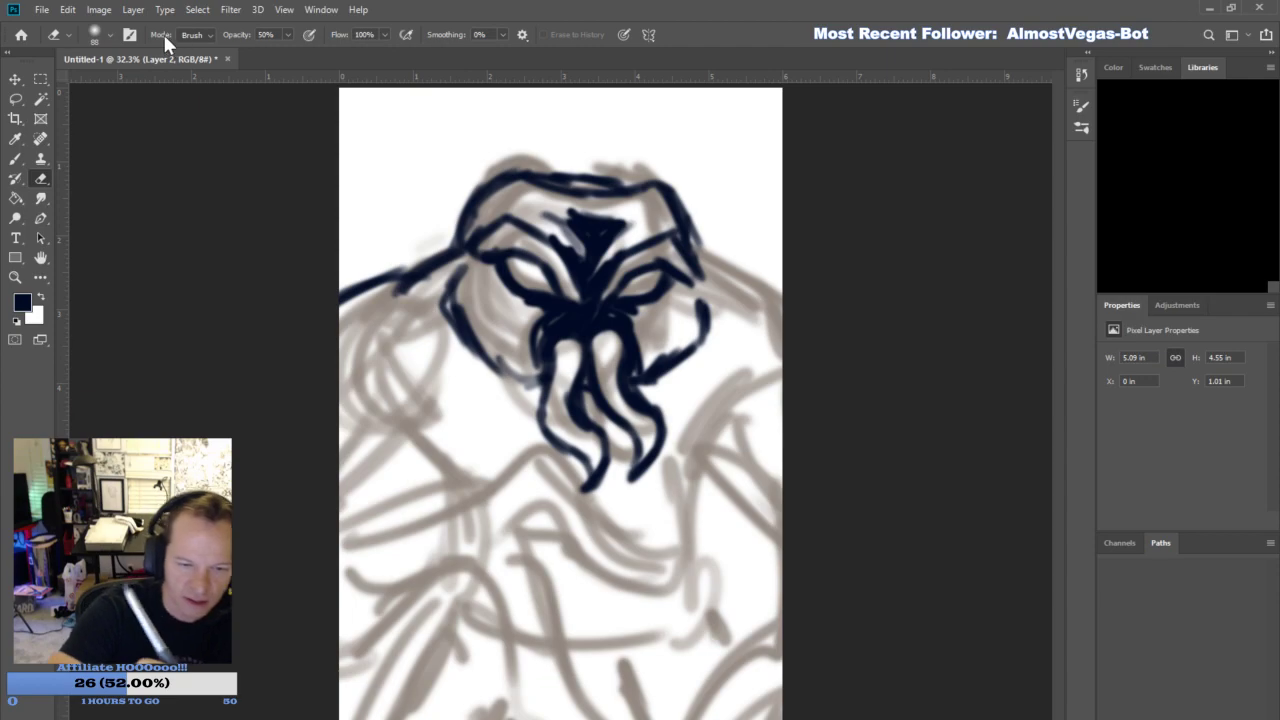
pyautogui.moveTo(503, 358)
pyautogui.mouseDown()
pyautogui.moveTo(513, 400)
pyautogui.moveTo(519, 360)
pyautogui.mouseUp()
pyautogui.moveTo(671, 376)
pyautogui.mouseDown()
pyautogui.moveTo(650, 391)
pyautogui.moveTo(678, 381)
pyautogui.mouseUp()
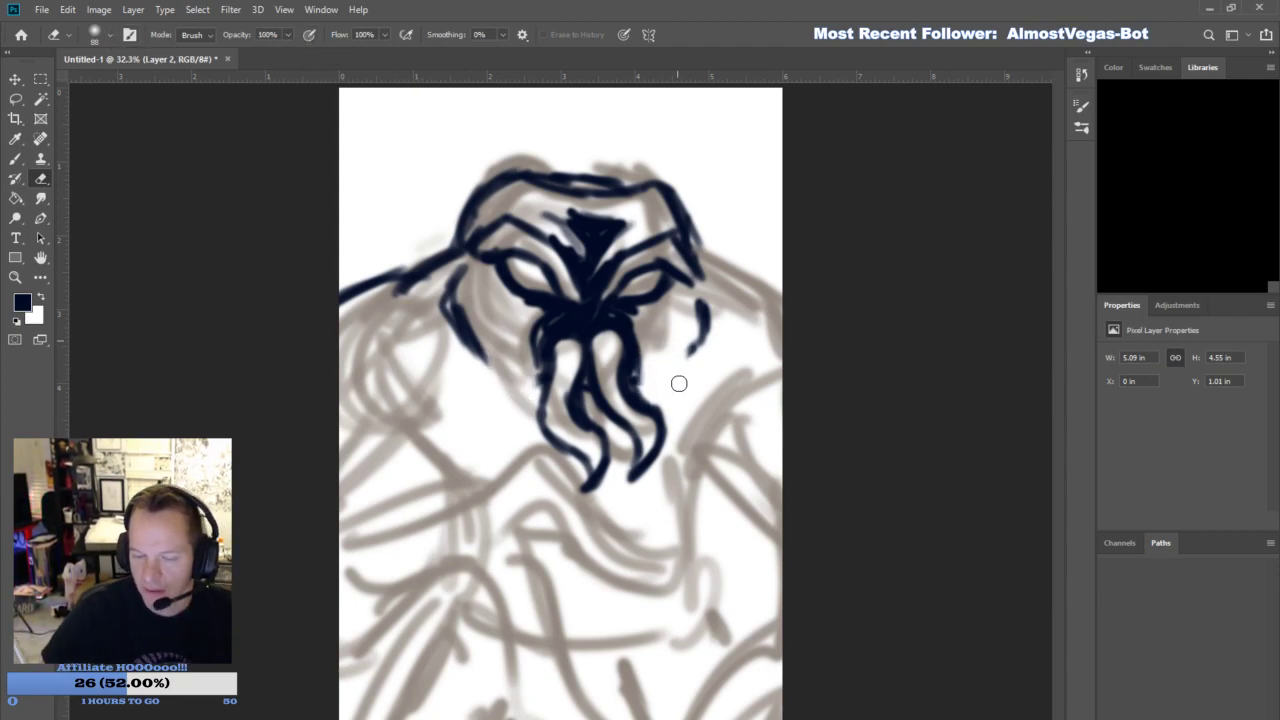
# - Redraw the cheek edges with short pointed tendrils beside the mouth and thicken the head's upper-left contour
pyautogui.press('b')
pyautogui.moveTo(503, 360)
pyautogui.mouseDown()
pyautogui.moveTo(512, 405)
pyautogui.moveTo(530, 420)
pyautogui.moveTo(500, 358)
pyautogui.moveTo(492, 394)
pyautogui.moveTo(510, 352)
pyautogui.moveTo(538, 434)
pyautogui.mouseUp()
pyautogui.moveTo(654, 358)
pyautogui.mouseDown()
pyautogui.moveTo(686, 412)
pyautogui.moveTo(660, 338)
pyautogui.moveTo(690, 395)
pyautogui.moveTo(695, 350)
pyautogui.moveTo(667, 350)
pyautogui.mouseUp()
pyautogui.moveTo(704, 306)
pyautogui.mouseDown()
pyautogui.moveTo(694, 281)
pyautogui.moveTo(702, 290)
pyautogui.mouseUp()
pyautogui.moveTo(453, 330)
pyautogui.mouseDown()
pyautogui.moveTo(466, 256)
pyautogui.moveTo(500, 188)
pyautogui.mouseUp()
pyautogui.moveTo(468, 245); pyautogui.dragTo(513, 177)
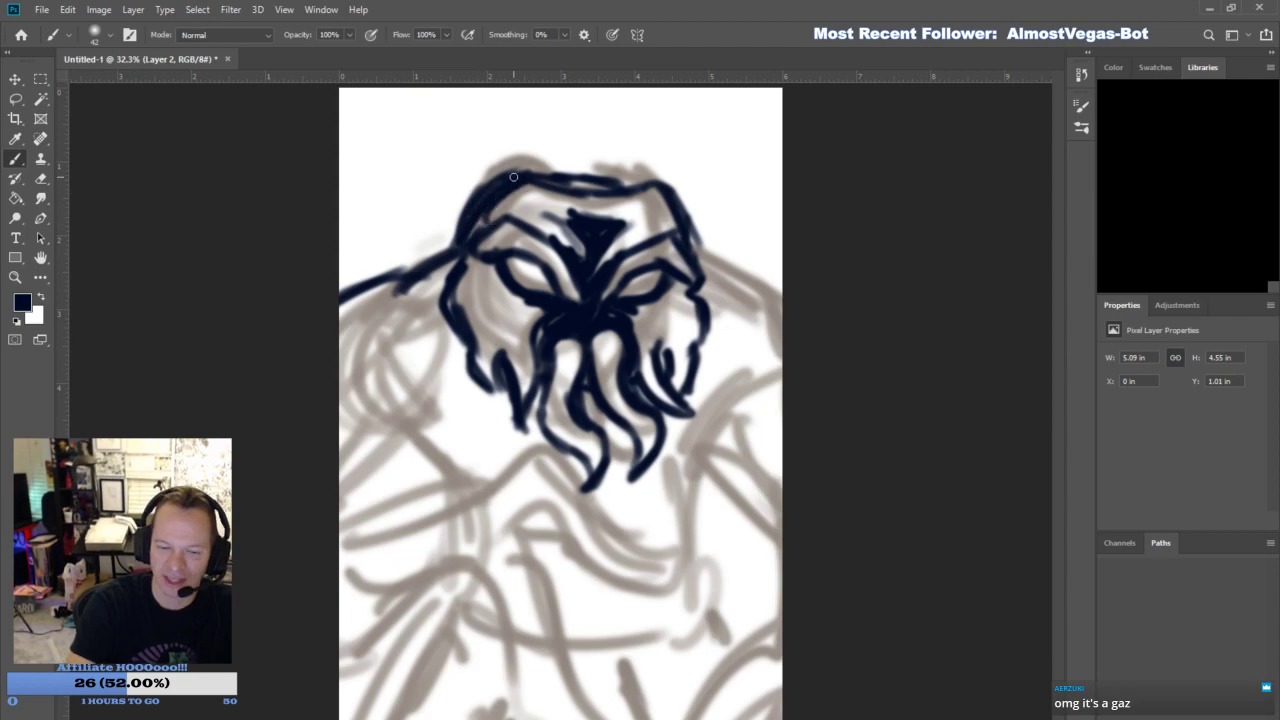
# - Trim and redraw the head's upper-left contour at a straighter angle, and darken the small right cheek tendril
pyautogui.click(40, 180)
pyautogui.moveTo(462, 230); pyautogui.dragTo(538, 176)
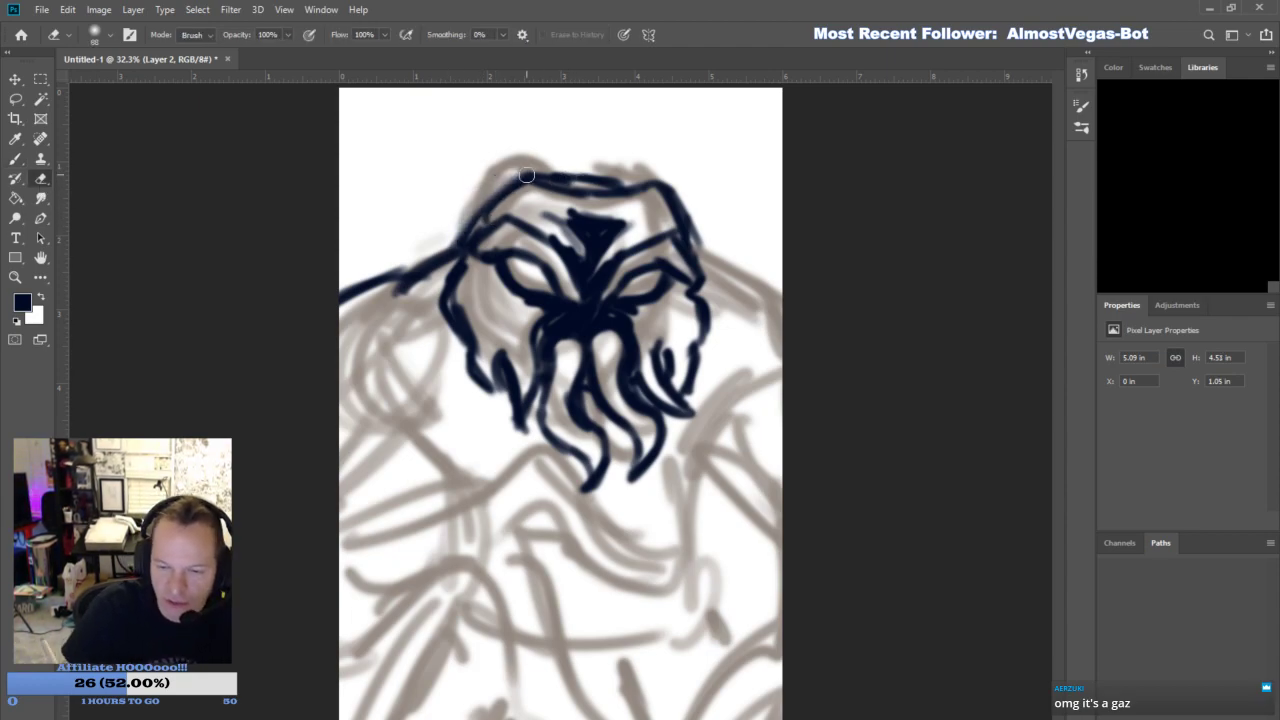
pyautogui.click(15, 158)
pyautogui.moveTo(460, 240)
pyautogui.mouseDown()
pyautogui.moveTo(512, 176)
pyautogui.moveTo(584, 182)
pyautogui.moveTo(691, 246)
pyautogui.moveTo(687, 297)
pyautogui.mouseUp()
pyautogui.moveTo(507, 273); pyautogui.dragTo(538, 307)
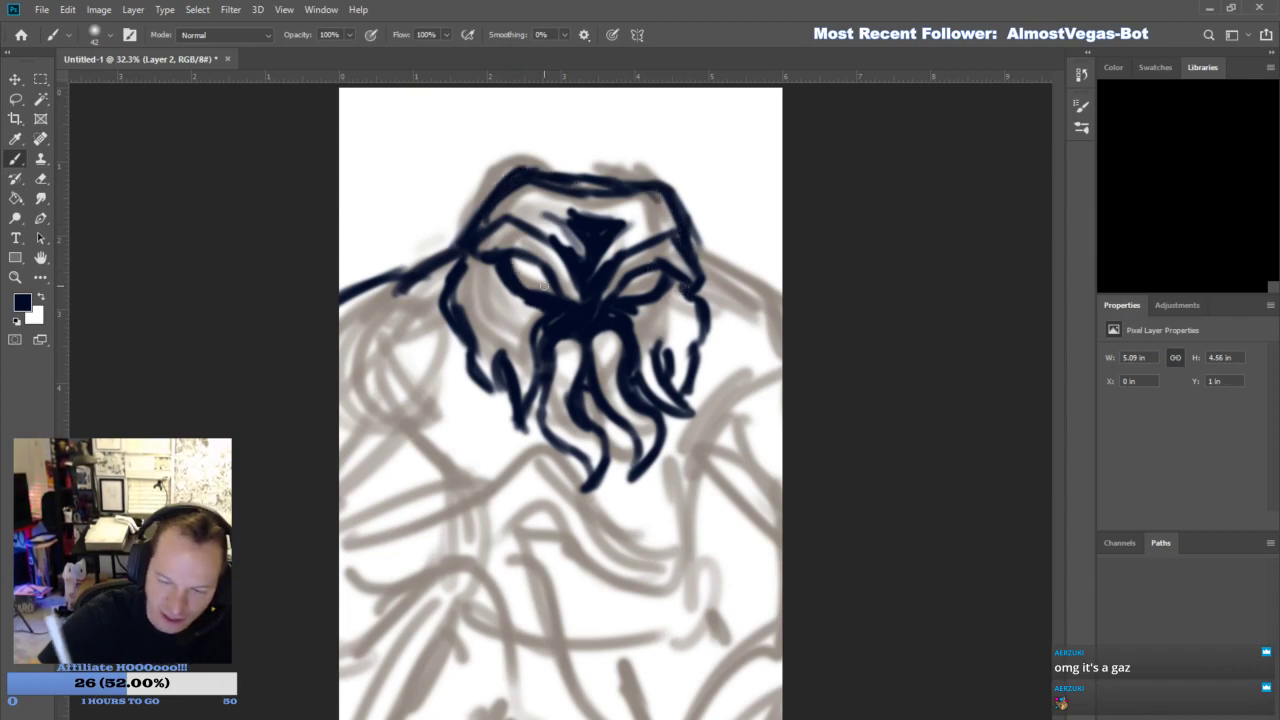
pyautogui.moveTo(658, 342); pyautogui.dragTo(670, 375)
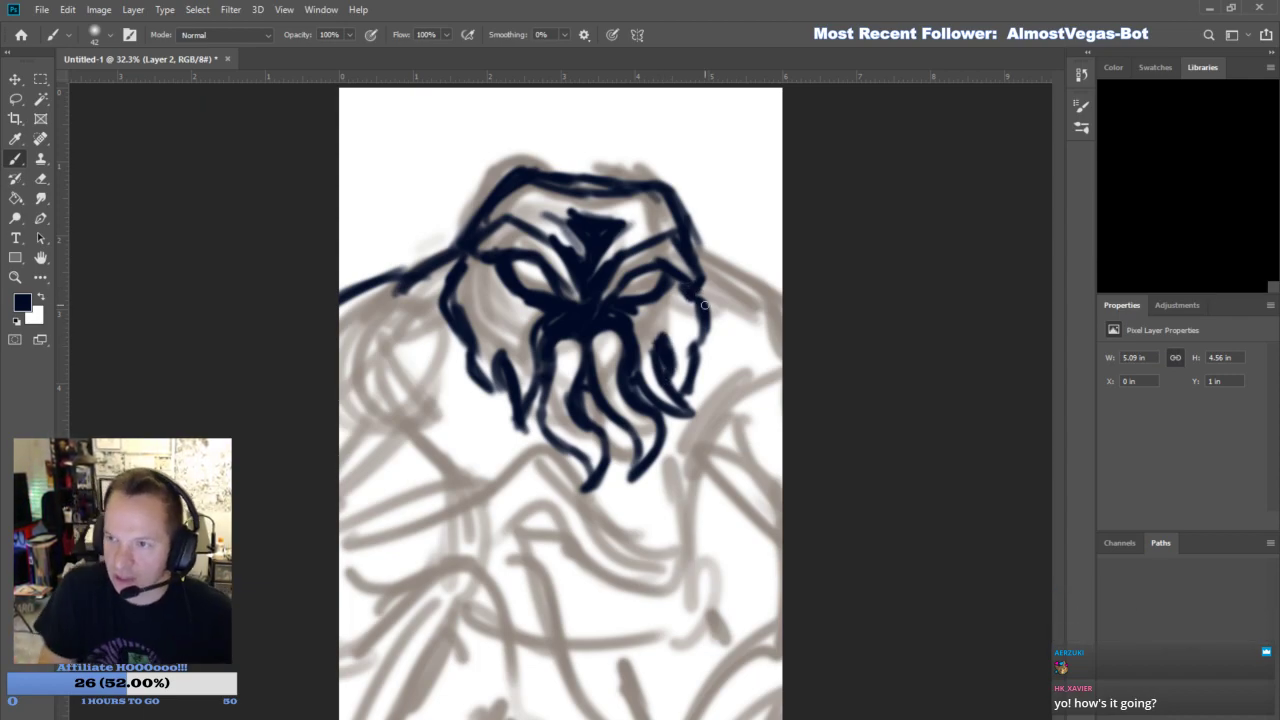
# - Draw the right shoulder line and bold angled strokes marking the inner edges of both upper arms
pyautogui.moveTo(693, 232)
pyautogui.mouseDown()
pyautogui.moveTo(712, 285)
pyautogui.moveTo(782, 322)
pyautogui.mouseUp()
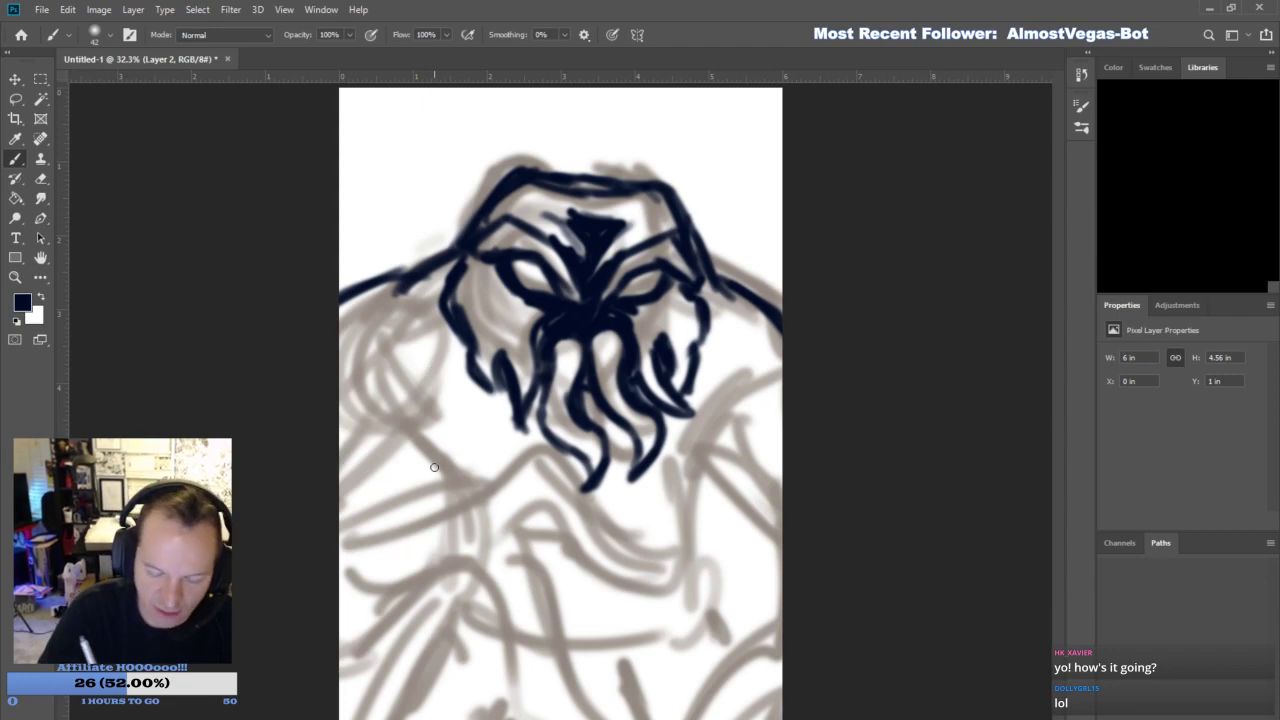
pyautogui.moveTo(433, 468); pyautogui.dragTo(386, 377)
pyautogui.moveTo(373, 426)
pyautogui.mouseDown()
pyautogui.moveTo(437, 482)
pyautogui.moveTo(388, 388)
pyautogui.mouseUp()
pyautogui.moveTo(422, 448)
pyautogui.mouseDown()
pyautogui.moveTo(383, 380)
pyautogui.moveTo(436, 480)
pyautogui.moveTo(390, 378)
pyautogui.moveTo(433, 477)
pyautogui.moveTo(455, 432)
pyautogui.mouseUp()
pyautogui.moveTo(708, 436); pyautogui.dragTo(752, 370)
pyautogui.moveTo(694, 450)
pyautogui.mouseDown()
pyautogui.moveTo(749, 348)
pyautogui.moveTo(696, 438)
pyautogui.moveTo(721, 392)
pyautogui.mouseUp()
# - Add a curved muscle line under the left shoulder and short crossing strokes under the right shoulder
pyautogui.moveTo(358, 344); pyautogui.dragTo(444, 297)
pyautogui.moveTo(396, 319); pyautogui.dragTo(460, 340)
pyautogui.moveTo(444, 296); pyautogui.dragTo(429, 307)
pyautogui.moveTo(724, 317); pyautogui.dragTo(750, 353)
pyautogui.moveTo(713, 345); pyautogui.dragTo(769, 364)
# - Draw jagged, root-like strokes across the left upper arm and chest below the cheek
pyautogui.moveTo(412, 356); pyautogui.dragTo(450, 420)
pyautogui.moveTo(464, 352); pyautogui.dragTo(438, 424)
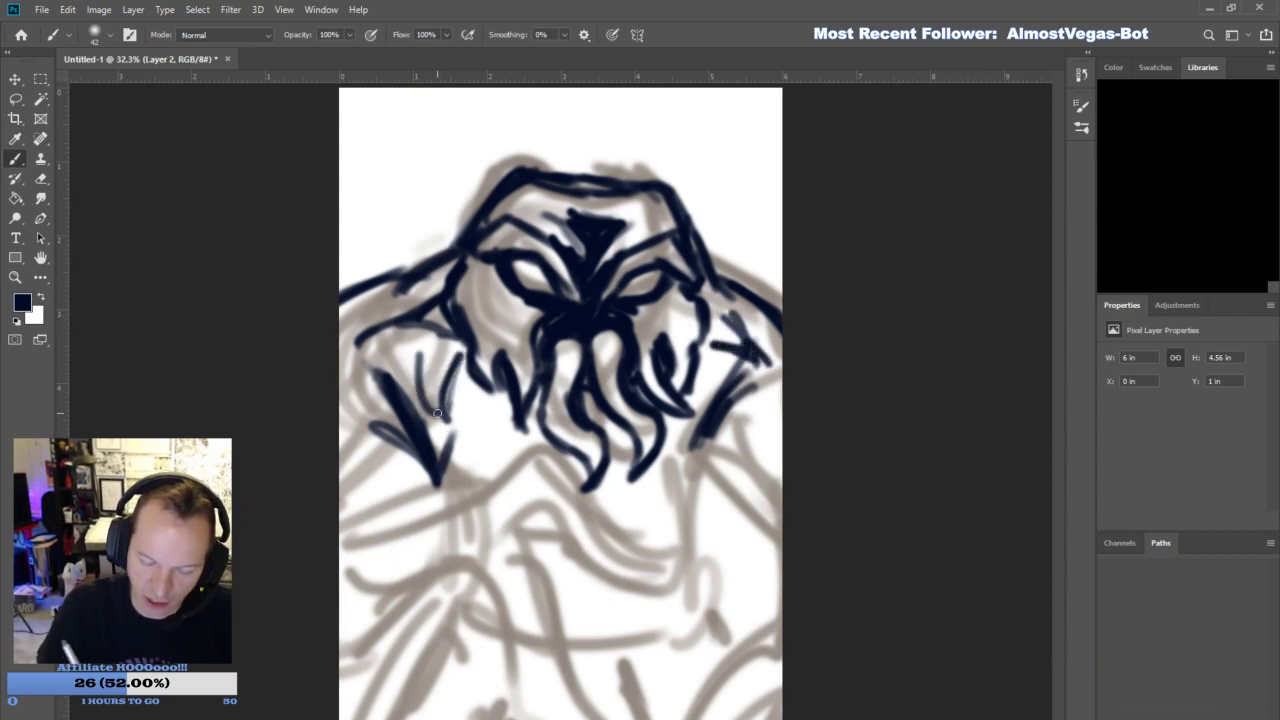
pyautogui.moveTo(404, 348); pyautogui.dragTo(440, 418)
pyautogui.moveTo(460, 356); pyautogui.dragTo(484, 392)
pyautogui.moveTo(448, 412); pyautogui.dragTo(500, 446)
pyautogui.moveTo(470, 490); pyautogui.dragTo(513, 437)
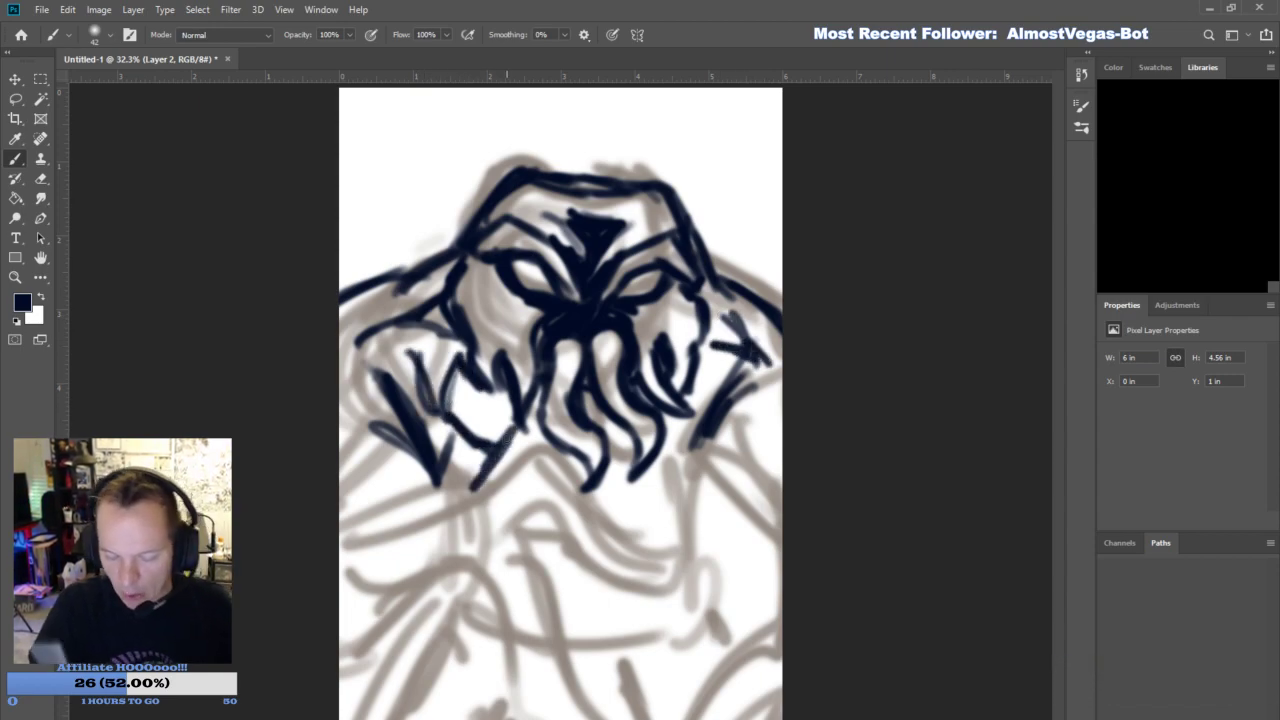
# - Add a short stroke beside the right arm, and outline the raised left knee and lower leg with dark shading beneath
pyautogui.moveTo(671, 459); pyautogui.dragTo(685, 437)
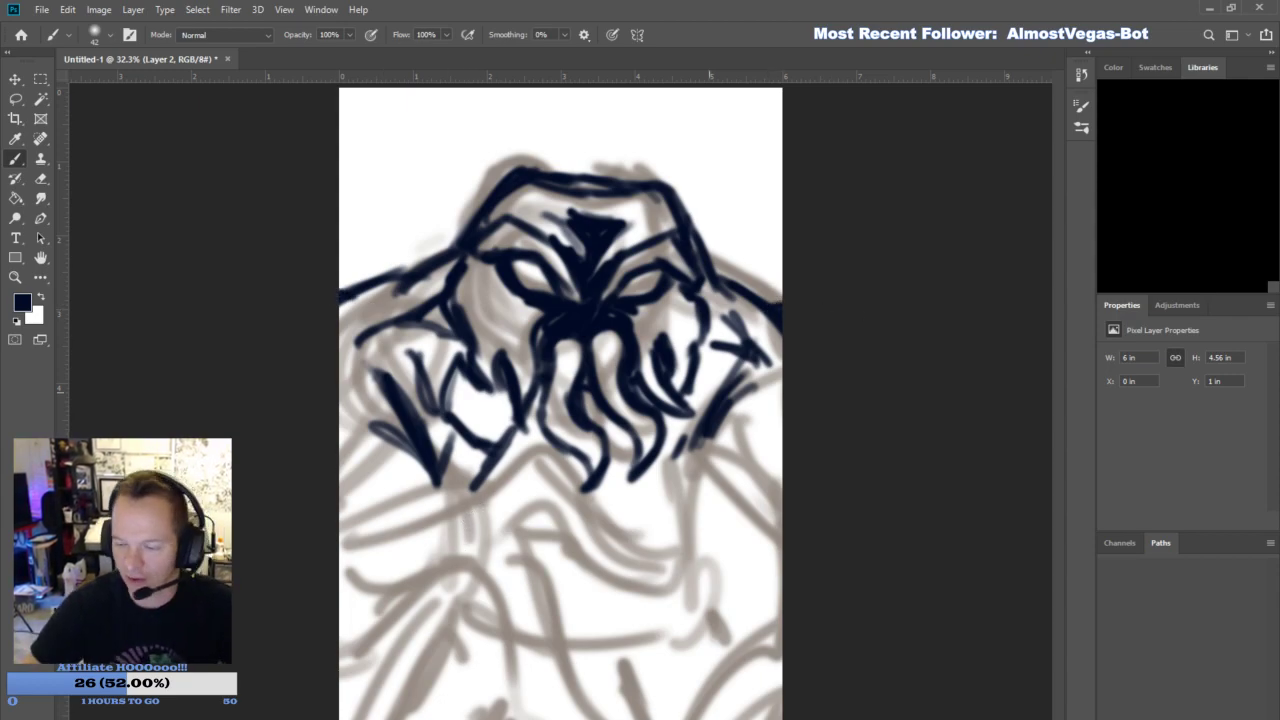
pyautogui.click(15, 277)
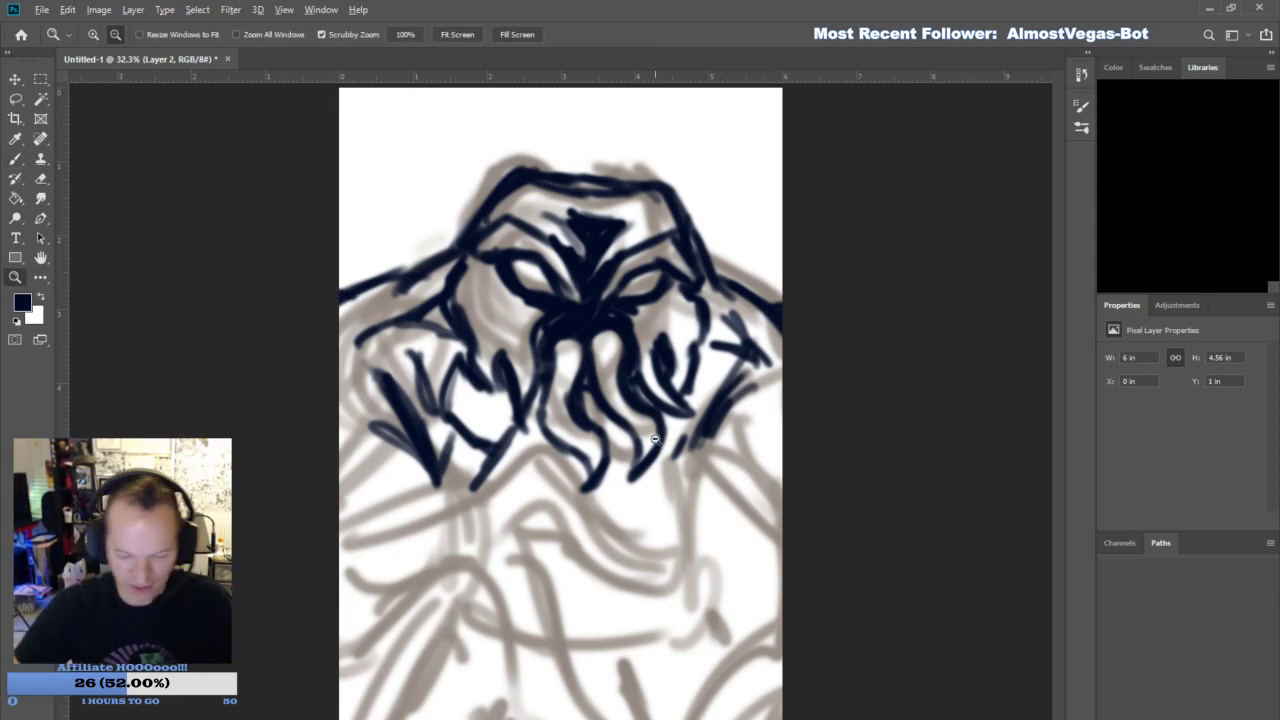
pyautogui.keyDown('alt'); pyautogui.click(650, 435); pyautogui.keyUp('alt')
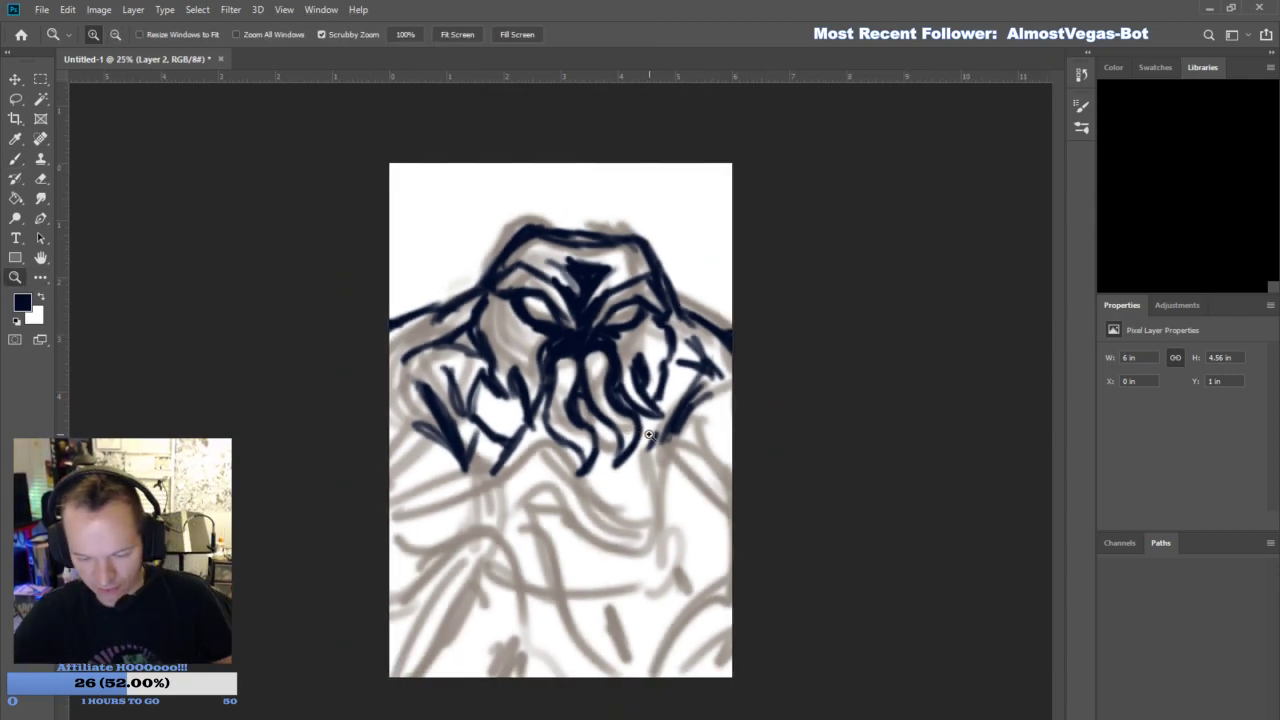
pyautogui.click(16, 162)
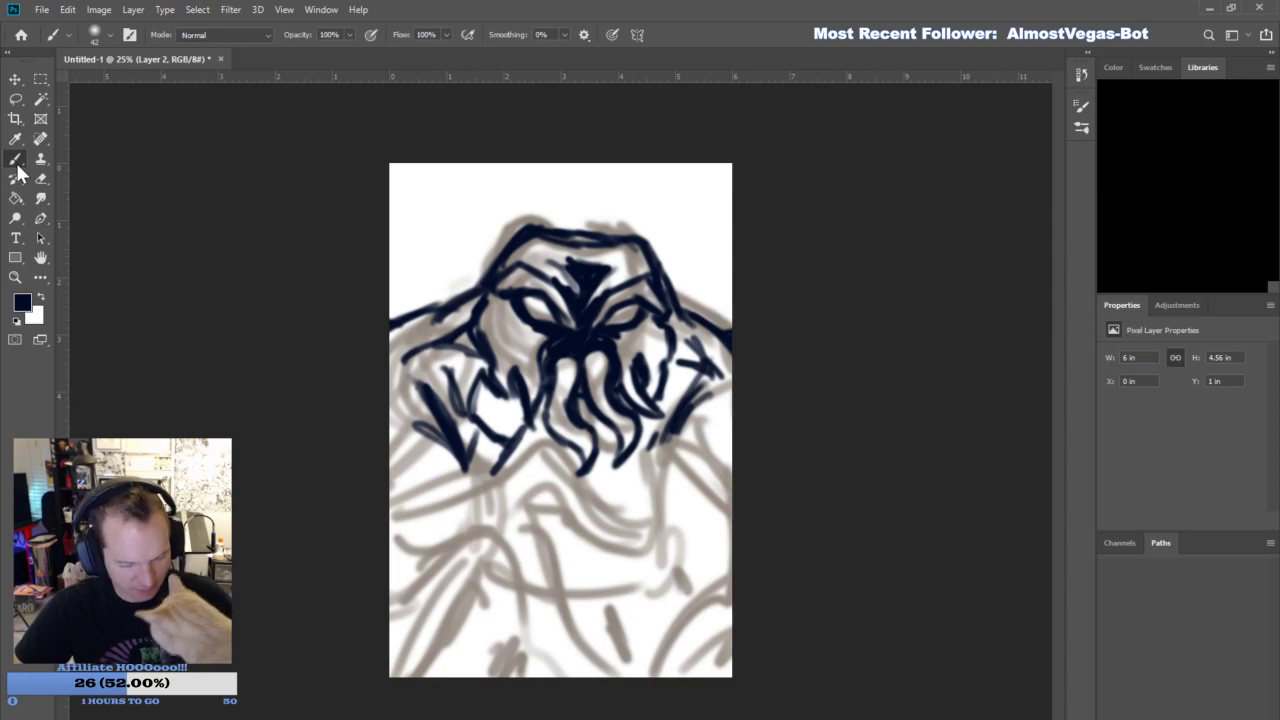
pyautogui.moveTo(415, 575)
pyautogui.mouseDown()
pyautogui.moveTo(492, 517)
pyautogui.moveTo(530, 565)
pyautogui.moveTo(562, 648)
pyautogui.mouseUp()
pyautogui.moveTo(533, 591); pyautogui.dragTo(589, 681)
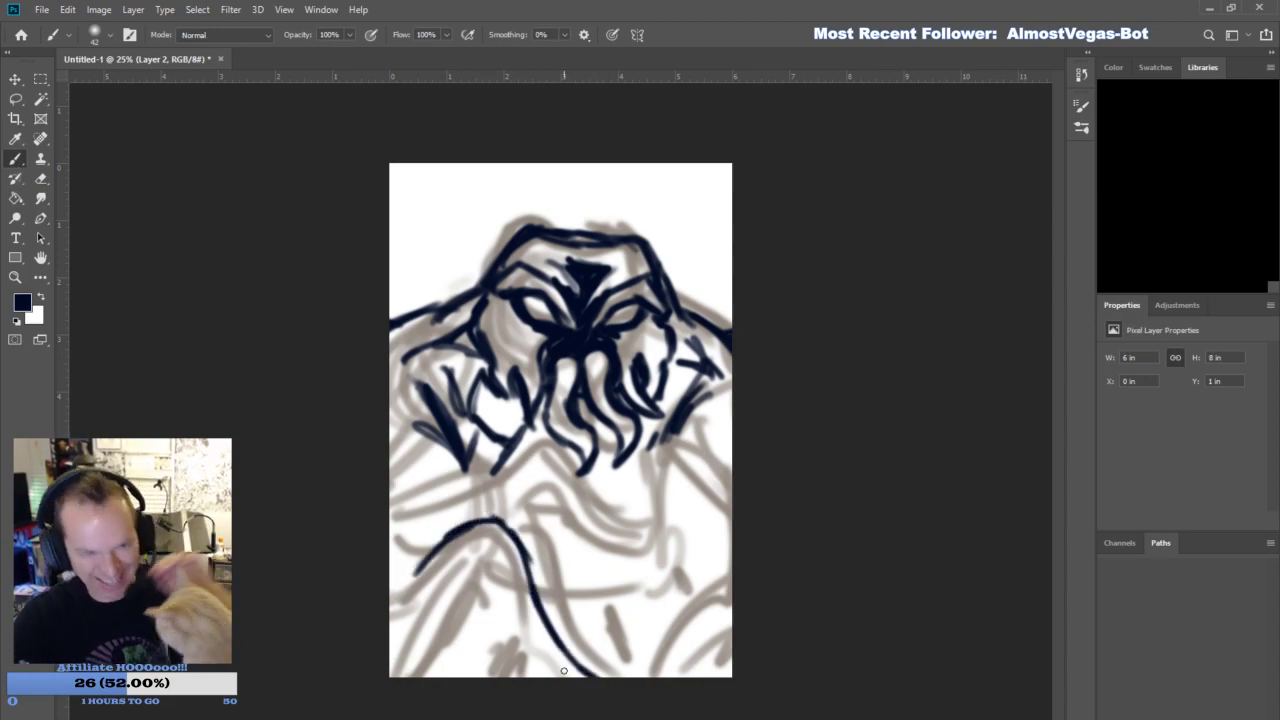
pyautogui.moveTo(483, 577)
pyautogui.mouseDown()
pyautogui.moveTo(557, 665)
pyautogui.moveTo(497, 616)
pyautogui.moveTo(480, 581)
pyautogui.moveTo(505, 629)
pyautogui.moveTo(466, 598)
pyautogui.moveTo(490, 676)
pyautogui.moveTo(486, 640)
pyautogui.moveTo(445, 672)
pyautogui.moveTo(428, 638)
pyautogui.moveTo(392, 662)
pyautogui.moveTo(436, 657)
pyautogui.moveTo(394, 669)
pyautogui.mouseUp()
pyautogui.moveTo(402, 590); pyautogui.dragTo(472, 522)
pyautogui.moveTo(382, 563)
pyautogui.mouseDown()
pyautogui.moveTo(426, 552)
pyautogui.moveTo(456, 613)
pyautogui.mouseUp()
# - Outline the right knee and leg, and draw the left forearm edge with short dark strokes along the canvas edge
pyautogui.moveTo(716, 553)
pyautogui.mouseDown()
pyautogui.moveTo(660, 582)
pyautogui.moveTo(646, 680)
pyautogui.mouseUp()
pyautogui.moveTo(708, 600)
pyautogui.mouseDown()
pyautogui.moveTo(669, 676)
pyautogui.moveTo(730, 572)
pyautogui.moveTo(702, 676)
pyautogui.moveTo(718, 684)
pyautogui.mouseUp()
pyautogui.moveTo(398, 530)
pyautogui.mouseDown()
pyautogui.moveTo(416, 546)
pyautogui.moveTo(400, 468)
pyautogui.moveTo(392, 505)
pyautogui.mouseUp()
pyautogui.moveTo(400, 462); pyautogui.dragTo(410, 508)
pyautogui.moveTo(403, 408); pyautogui.dragTo(395, 422)
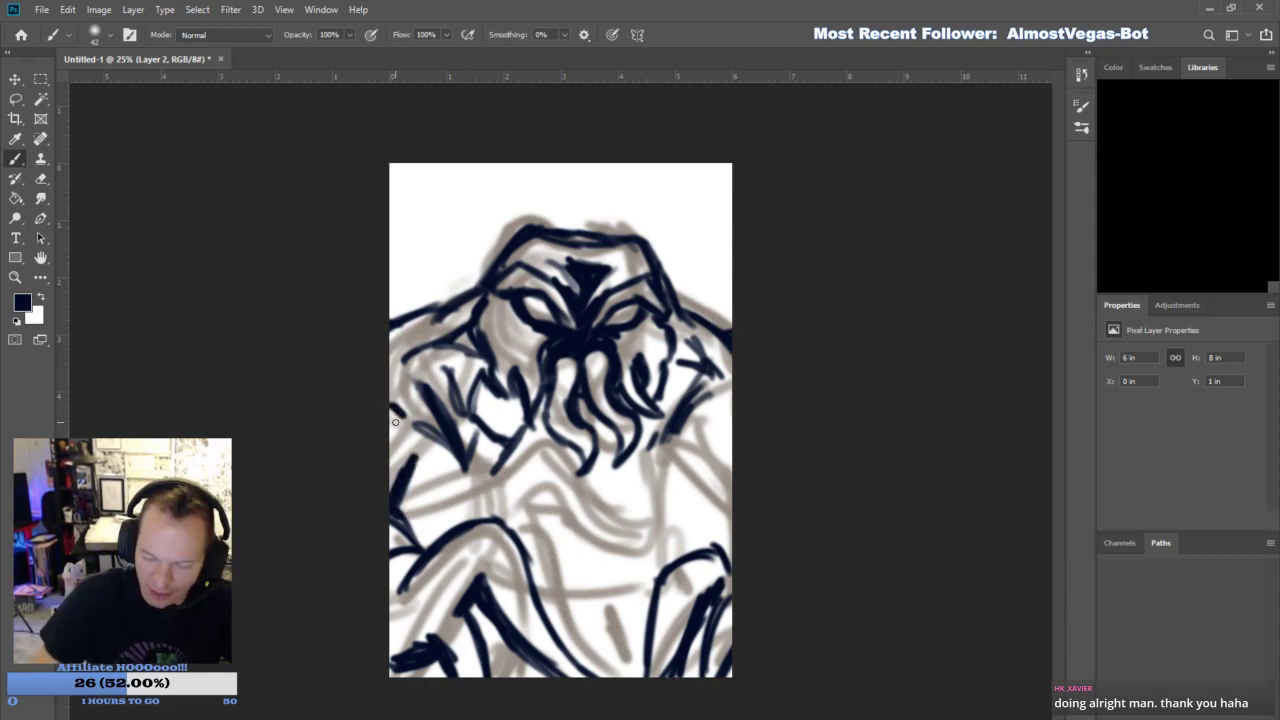
# - Draw the right forearm contours and darken the gaps between both arms and the torso
pyautogui.moveTo(711, 545); pyautogui.dragTo(731, 540)
pyautogui.moveTo(730, 534); pyautogui.dragTo(729, 504)
pyautogui.moveTo(701, 457); pyautogui.dragTo(727, 503)
pyautogui.moveTo(711, 420)
pyautogui.mouseDown()
pyautogui.moveTo(725, 502)
pyautogui.moveTo(732, 394)
pyautogui.mouseUp()
pyautogui.moveTo(412, 482); pyautogui.dragTo(424, 544)
pyautogui.moveTo(402, 506); pyautogui.dragTo(424, 546)
pyautogui.moveTo(709, 497)
pyautogui.mouseDown()
pyautogui.moveTo(687, 553)
pyautogui.moveTo(703, 548)
pyautogui.moveTo(678, 544)
pyautogui.mouseUp()
pyautogui.moveTo(692, 456); pyautogui.dragTo(646, 565)
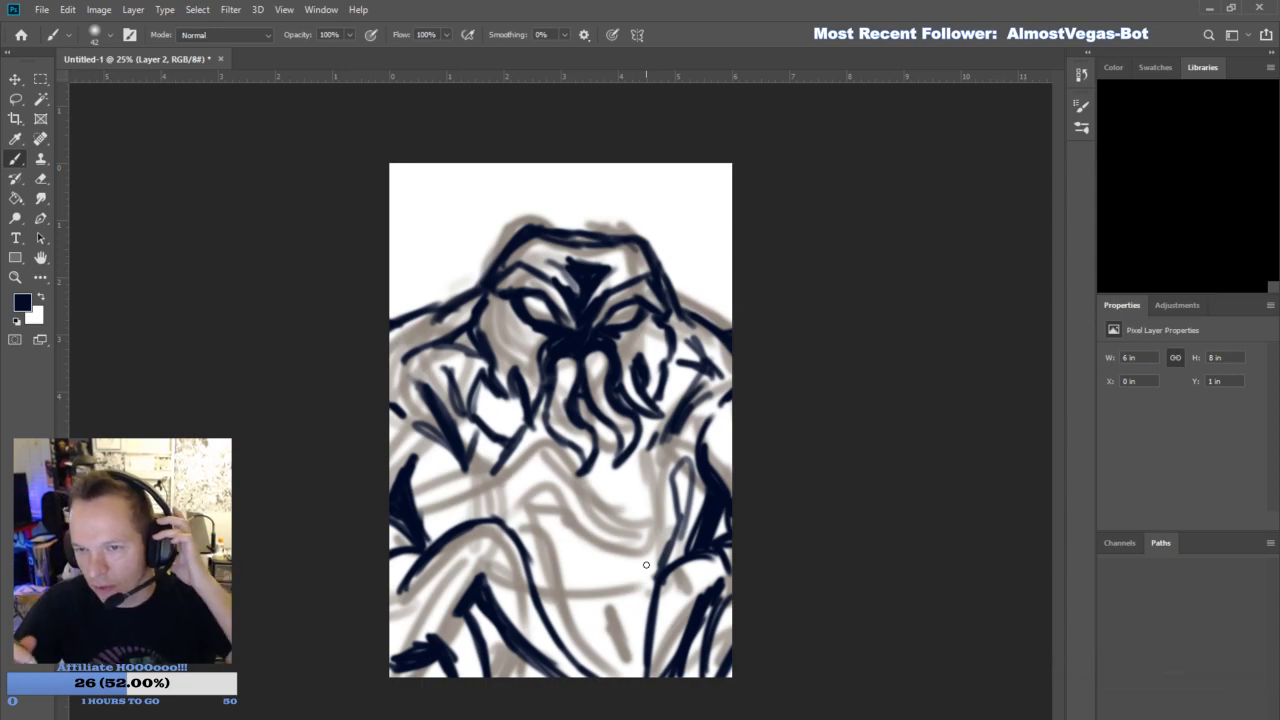
# - Draw the chest and belly folds across the torso, including bold diagonal strokes below the mouth tentacles
pyautogui.moveTo(630, 538); pyautogui.dragTo(556, 569)
pyautogui.moveTo(646, 532); pyautogui.dragTo(546, 497)
pyautogui.moveTo(547, 497)
pyautogui.mouseDown()
pyautogui.moveTo(531, 471)
pyautogui.moveTo(485, 490)
pyautogui.moveTo(482, 478)
pyautogui.moveTo(440, 461)
pyautogui.mouseUp()
pyautogui.moveTo(458, 524); pyautogui.dragTo(442, 457)
pyautogui.moveTo(583, 572)
pyautogui.mouseDown()
pyautogui.moveTo(649, 568)
pyautogui.moveTo(633, 601)
pyautogui.mouseUp()
pyautogui.moveTo(493, 646); pyautogui.dragTo(518, 700)
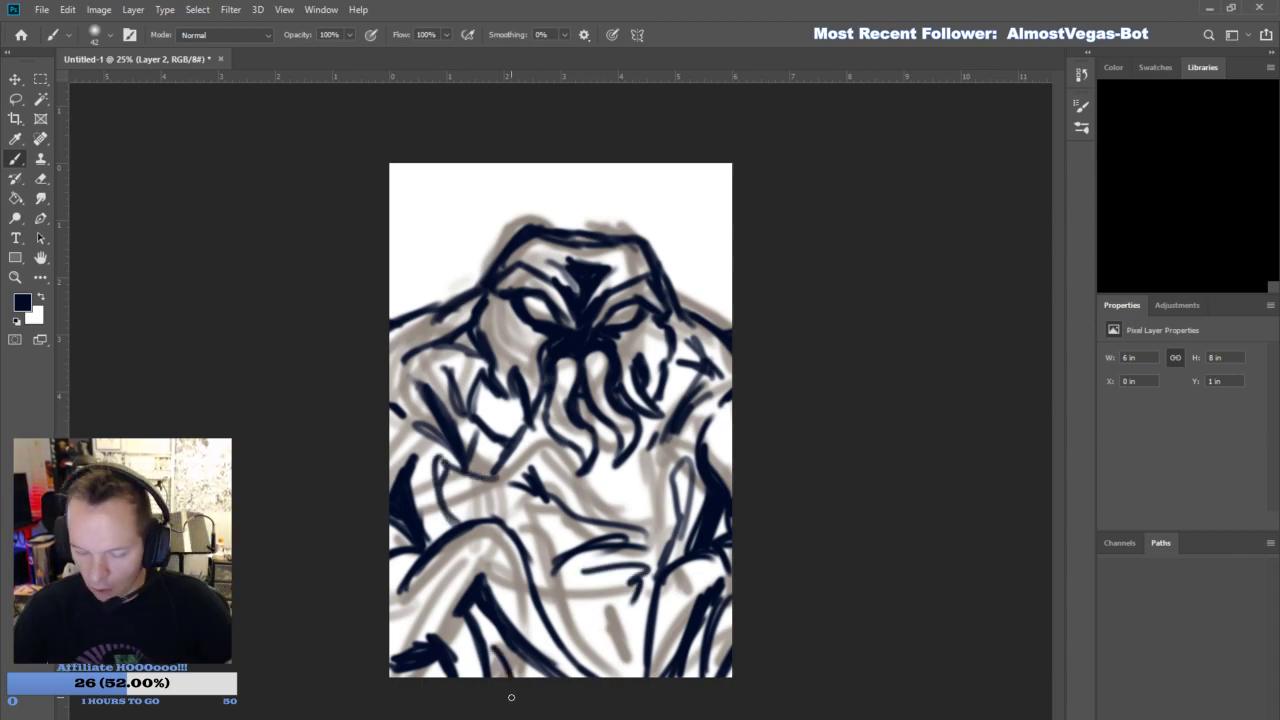
pyautogui.moveTo(543, 484); pyautogui.dragTo(610, 515)
pyautogui.moveTo(584, 500)
pyautogui.mouseDown()
pyautogui.moveTo(519, 460)
pyautogui.moveTo(529, 428)
pyautogui.mouseUp()
# - Lower the rough sketch layer's opacity to a faint tint and return to Layer 2
pyautogui.hotkey('alt', '[')
pyautogui.moveTo(1161, 399); pyautogui.dragTo(1160, 399)
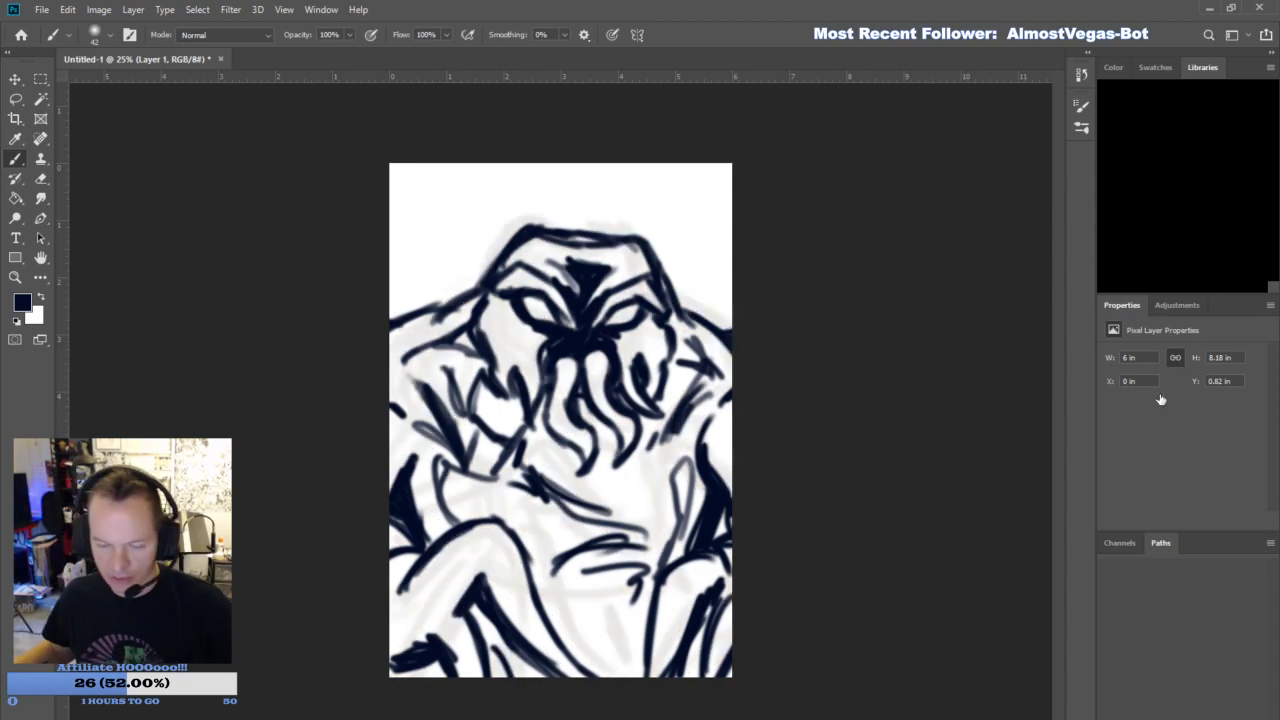
pyautogui.hotkey('alt', ']')
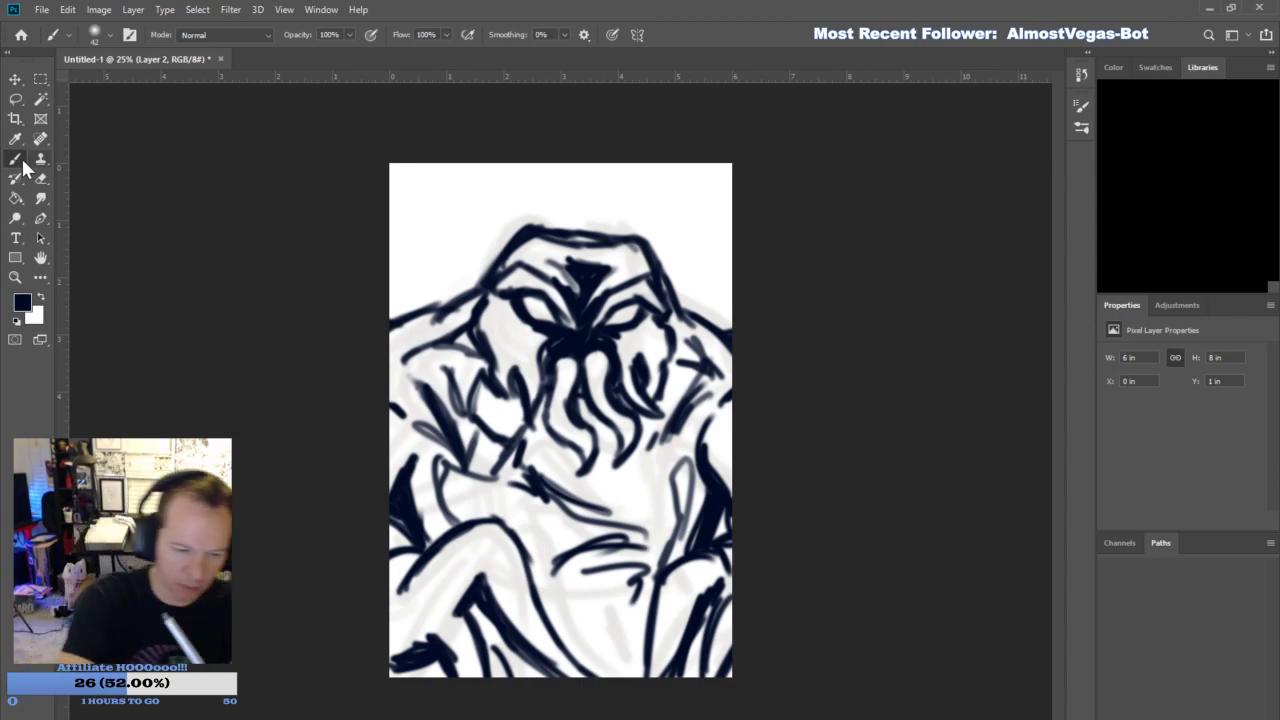
# - Add curved contour strokes across the left knee and thicken the lines of the lower left leg
pyautogui.moveTo(478, 545)
pyautogui.mouseDown()
pyautogui.moveTo(493, 588)
pyautogui.moveTo(463, 580)
pyautogui.mouseUp()
pyautogui.moveTo(446, 558)
pyautogui.mouseDown()
pyautogui.moveTo(460, 596)
pyautogui.moveTo(450, 582)
pyautogui.mouseUp()
pyautogui.moveTo(433, 576)
pyautogui.mouseDown()
pyautogui.moveTo(462, 612)
pyautogui.moveTo(478, 674)
pyautogui.mouseUp()
pyautogui.moveTo(400, 652); pyautogui.dragTo(390, 656)
# - Draw wavy vertical strands hanging from the waist between the two legs
pyautogui.moveTo(556, 578); pyautogui.dragTo(596, 668)
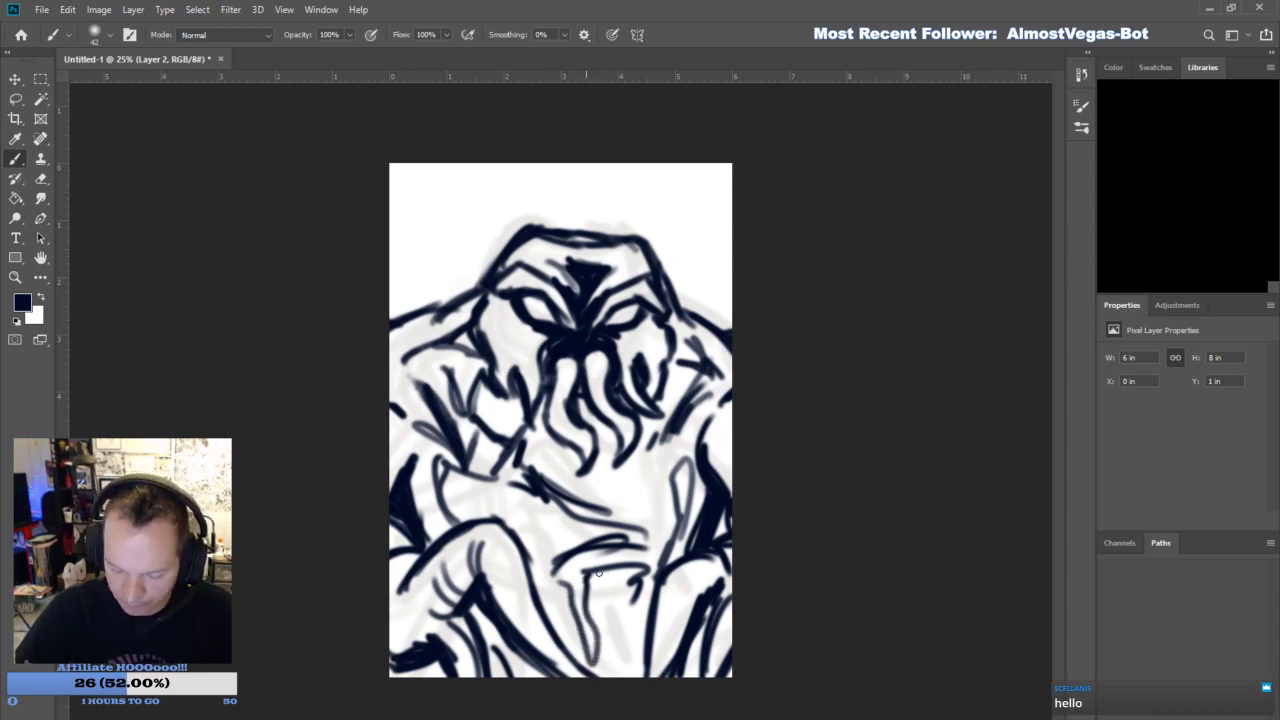
pyautogui.moveTo(594, 570); pyautogui.dragTo(612, 682)
pyautogui.moveTo(612, 604); pyautogui.dragTo(624, 680)
pyautogui.moveTo(628, 610); pyautogui.dragTo(605, 575)
# - Add wavy root-like lines down the right side of the torso toward the right knee
pyautogui.moveTo(636, 460); pyautogui.dragTo(614, 520)
pyautogui.moveTo(640, 460); pyautogui.dragTo(662, 554)
pyautogui.moveTo(650, 508); pyautogui.dragTo(622, 536)
pyautogui.moveTo(634, 450); pyautogui.dragTo(666, 532)
pyautogui.moveTo(658, 518); pyautogui.dragTo(668, 552)
# - Draw long flowing texture lines down the left side of the torso and along the inner left thigh
pyautogui.moveTo(533, 502)
pyautogui.mouseDown()
pyautogui.moveTo(558, 541)
pyautogui.moveTo(575, 537)
pyautogui.mouseUp()
pyautogui.moveTo(543, 444)
pyautogui.mouseDown()
pyautogui.moveTo(553, 475)
pyautogui.moveTo(546, 452)
pyautogui.mouseUp()
pyautogui.moveTo(539, 428); pyautogui.dragTo(536, 463)
pyautogui.moveTo(453, 511)
pyautogui.mouseDown()
pyautogui.moveTo(488, 481)
pyautogui.moveTo(484, 513)
pyautogui.moveTo(507, 491)
pyautogui.moveTo(560, 606)
pyautogui.mouseUp()
pyautogui.moveTo(520, 536); pyautogui.dragTo(566, 626)
pyautogui.moveTo(496, 488); pyautogui.dragTo(556, 602)
pyautogui.moveTo(562, 630); pyautogui.dragTo(570, 646)
pyautogui.moveTo(484, 544); pyautogui.dragTo(512, 618)
pyautogui.moveTo(510, 598); pyautogui.dragTo(527, 627)
# - Add texture strokes to the left upper arm, both cheeks and the brow
pyautogui.moveTo(433, 373)
pyautogui.mouseDown()
pyautogui.moveTo(390, 428)
pyautogui.moveTo(400, 394)
pyautogui.mouseUp()
pyautogui.moveTo(502, 377)
pyautogui.mouseDown()
pyautogui.moveTo(534, 334)
pyautogui.moveTo(497, 291)
pyautogui.mouseUp()
pyautogui.moveTo(629, 358); pyautogui.dragTo(634, 338)
pyautogui.moveTo(638, 336)
pyautogui.mouseDown()
pyautogui.moveTo(646, 376)
pyautogui.moveTo(658, 322)
pyautogui.mouseUp()
pyautogui.moveTo(514, 259); pyautogui.dragTo(631, 277)
# - Add flowing texture lines along the right arm and hatch the right knee and lower leg
pyautogui.moveTo(733, 483)
pyautogui.mouseDown()
pyautogui.moveTo(750, 416)
pyautogui.moveTo(727, 475)
pyautogui.mouseUp()
pyautogui.moveTo(683, 462)
pyautogui.mouseDown()
pyautogui.moveTo(708, 403)
pyautogui.moveTo(706, 342)
pyautogui.mouseUp()
pyautogui.moveTo(705, 568)
pyautogui.mouseDown()
pyautogui.moveTo(660, 676)
pyautogui.moveTo(645, 650)
pyautogui.moveTo(692, 569)
pyautogui.mouseUp()
pyautogui.moveTo(732, 612); pyautogui.dragTo(712, 676)
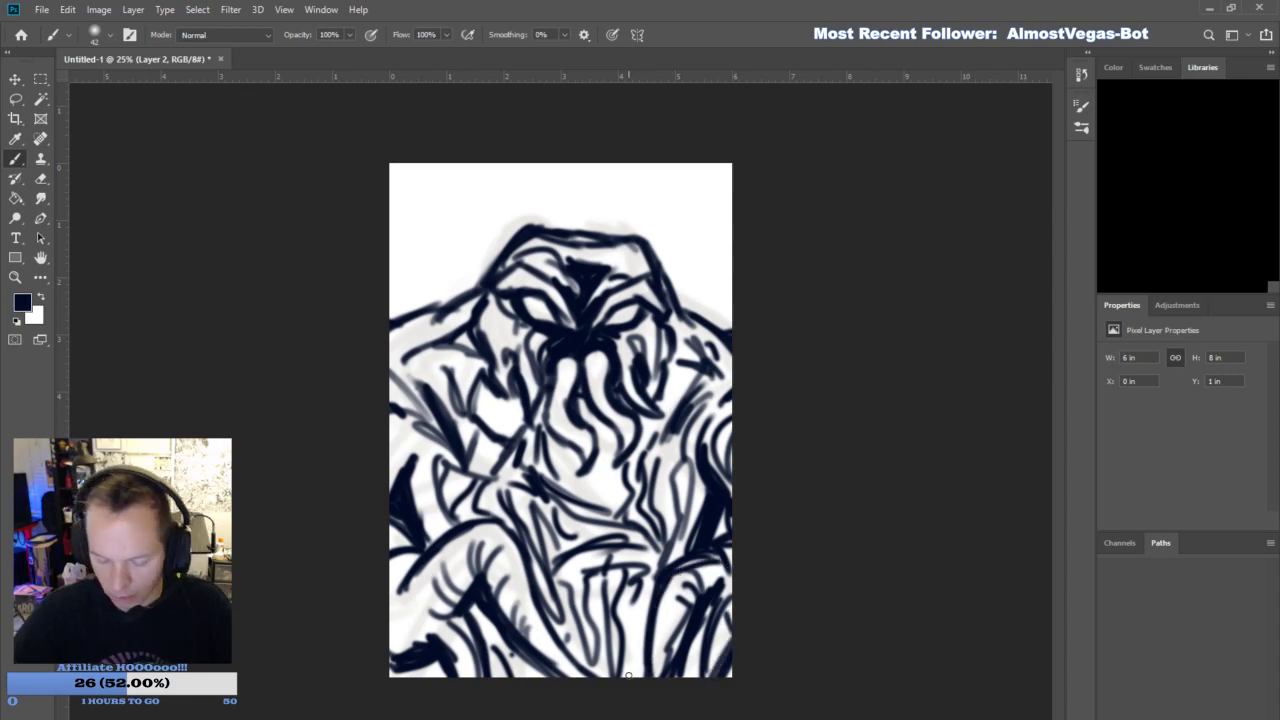
# - Thicken the waist folds and add more strokes between the legs and below the mouth tentacles
pyautogui.moveTo(636, 586); pyautogui.dragTo(628, 678)
pyautogui.moveTo(620, 553); pyautogui.dragTo(553, 564)
pyautogui.moveTo(636, 570); pyautogui.dragTo(582, 584)
pyautogui.moveTo(640, 552)
pyautogui.mouseDown()
pyautogui.moveTo(606, 509)
pyautogui.moveTo(591, 449)
pyautogui.mouseUp()
pyautogui.moveTo(612, 491); pyautogui.dragTo(603, 474)
# - Refine the left shoulder, forearm and lower leg with additional contour and texture strokes
pyautogui.moveTo(425, 381); pyautogui.dragTo(400, 359)
pyautogui.moveTo(400, 361); pyautogui.dragTo(456, 326)
pyautogui.moveTo(414, 434)
pyautogui.mouseDown()
pyautogui.moveTo(392, 448)
pyautogui.moveTo(392, 476)
pyautogui.mouseUp()
pyautogui.moveTo(440, 444); pyautogui.dragTo(416, 532)
pyautogui.moveTo(405, 590)
pyautogui.mouseDown()
pyautogui.moveTo(416, 560)
pyautogui.moveTo(446, 624)
pyautogui.moveTo(390, 646)
pyautogui.mouseUp()
pyautogui.moveTo(462, 620); pyautogui.dragTo(436, 638)
pyautogui.moveTo(466, 650); pyautogui.dragTo(456, 676)
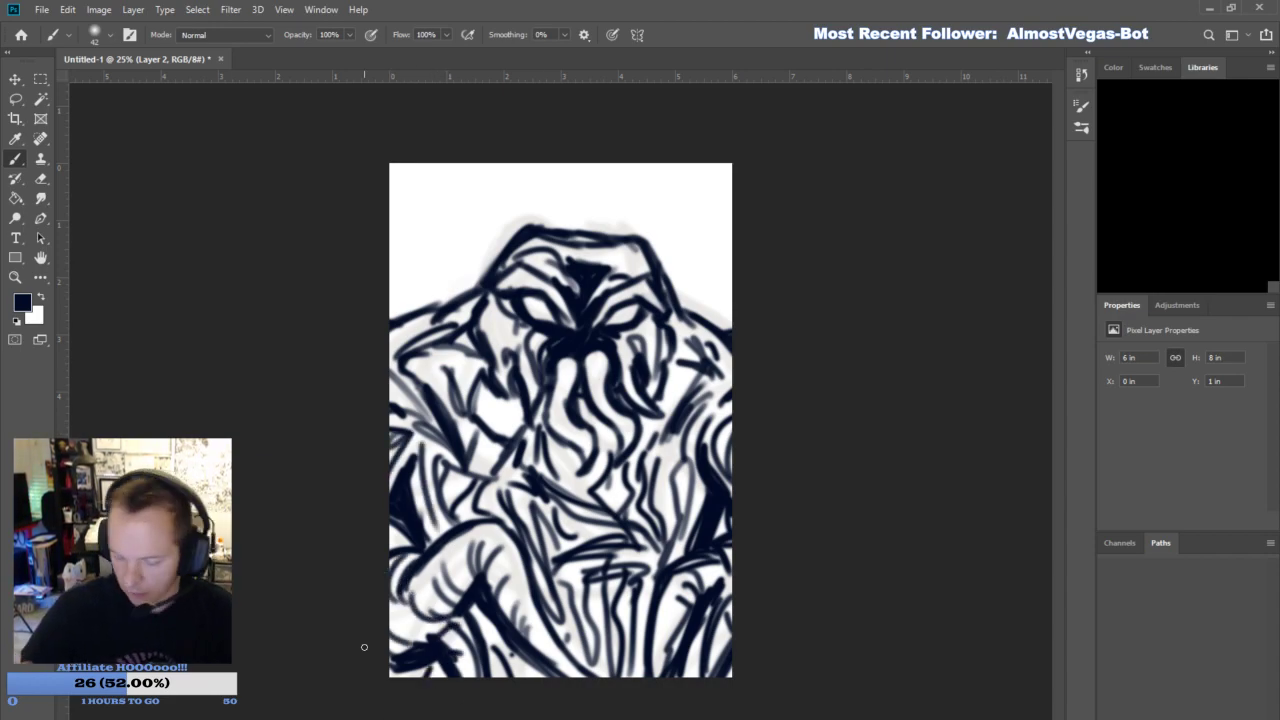
# - Add leg texture and fill dark shadows between the mouth tentacles, beside the left forearm and at the waist
pyautogui.moveTo(534, 635); pyautogui.dragTo(562, 660)
pyautogui.moveTo(678, 612)
pyautogui.mouseDown()
pyautogui.moveTo(658, 682)
pyautogui.moveTo(666, 664)
pyautogui.mouseUp()
pyautogui.moveTo(722, 590); pyautogui.dragTo(730, 618)
pyautogui.moveTo(562, 462)
pyautogui.mouseDown()
pyautogui.moveTo(595, 425)
pyautogui.moveTo(566, 478)
pyautogui.moveTo(576, 496)
pyautogui.mouseUp()
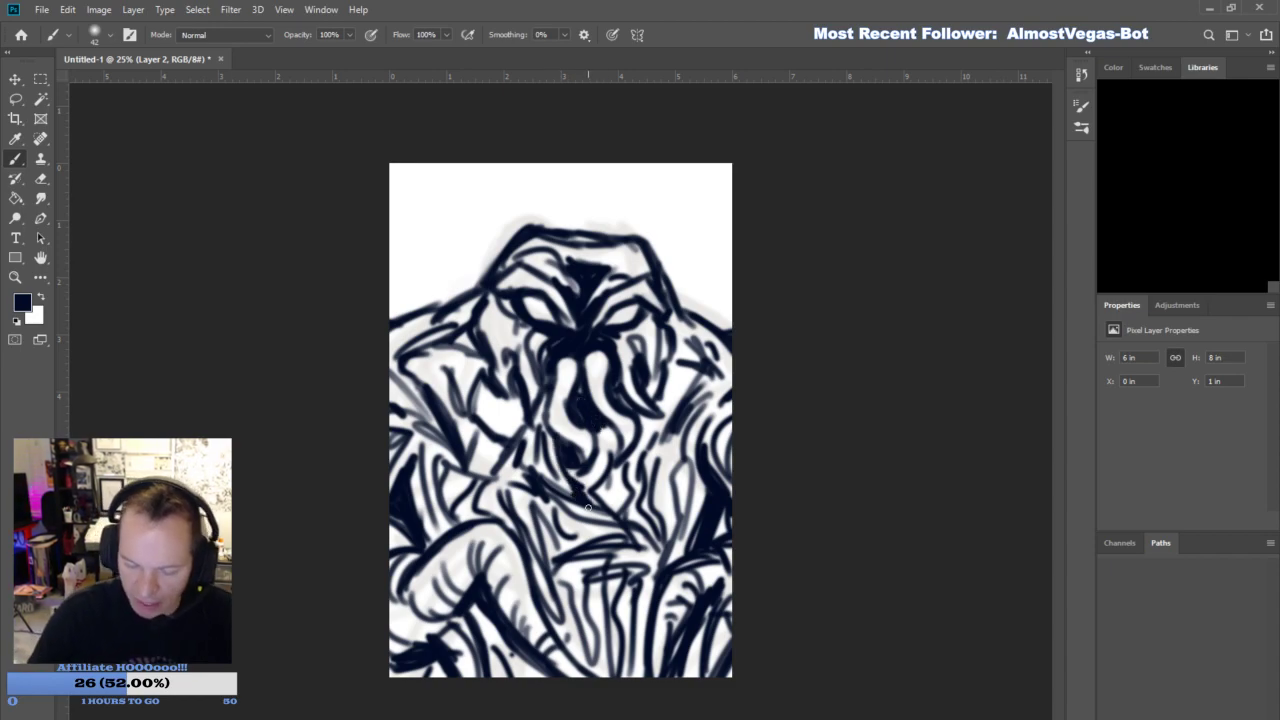
pyautogui.moveTo(452, 498)
pyautogui.mouseDown()
pyautogui.moveTo(440, 472)
pyautogui.moveTo(462, 490)
pyautogui.moveTo(456, 461)
pyautogui.mouseUp()
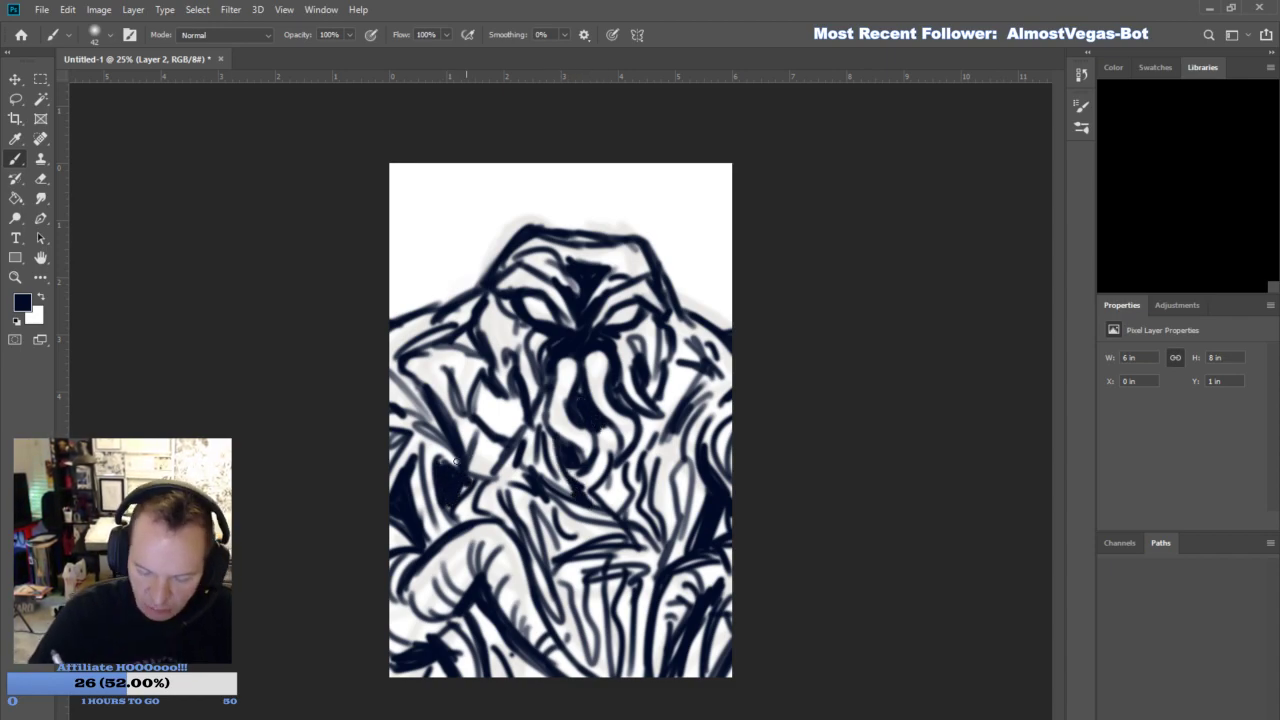
pyautogui.moveTo(595, 570)
pyautogui.mouseDown()
pyautogui.moveTo(592, 614)
pyautogui.moveTo(630, 519)
pyautogui.mouseUp()
pyautogui.moveTo(679, 482)
pyautogui.mouseDown()
pyautogui.moveTo(684, 506)
pyautogui.moveTo(676, 479)
pyautogui.mouseUp()
# - Add bumps along both shoulder lines and deepen the shadows beside the left cheek tendrils and right arm
pyautogui.moveTo(437, 308); pyautogui.dragTo(460, 296)
pyautogui.moveTo(690, 310); pyautogui.dragTo(704, 325)
pyautogui.moveTo(484, 510)
pyautogui.mouseDown()
pyautogui.moveTo(510, 445)
pyautogui.moveTo(470, 428)
pyautogui.moveTo(524, 470)
pyautogui.moveTo(514, 395)
pyautogui.mouseUp()
pyautogui.moveTo(526, 440); pyautogui.dragTo(476, 526)
pyautogui.moveTo(660, 460); pyautogui.dragTo(684, 366)
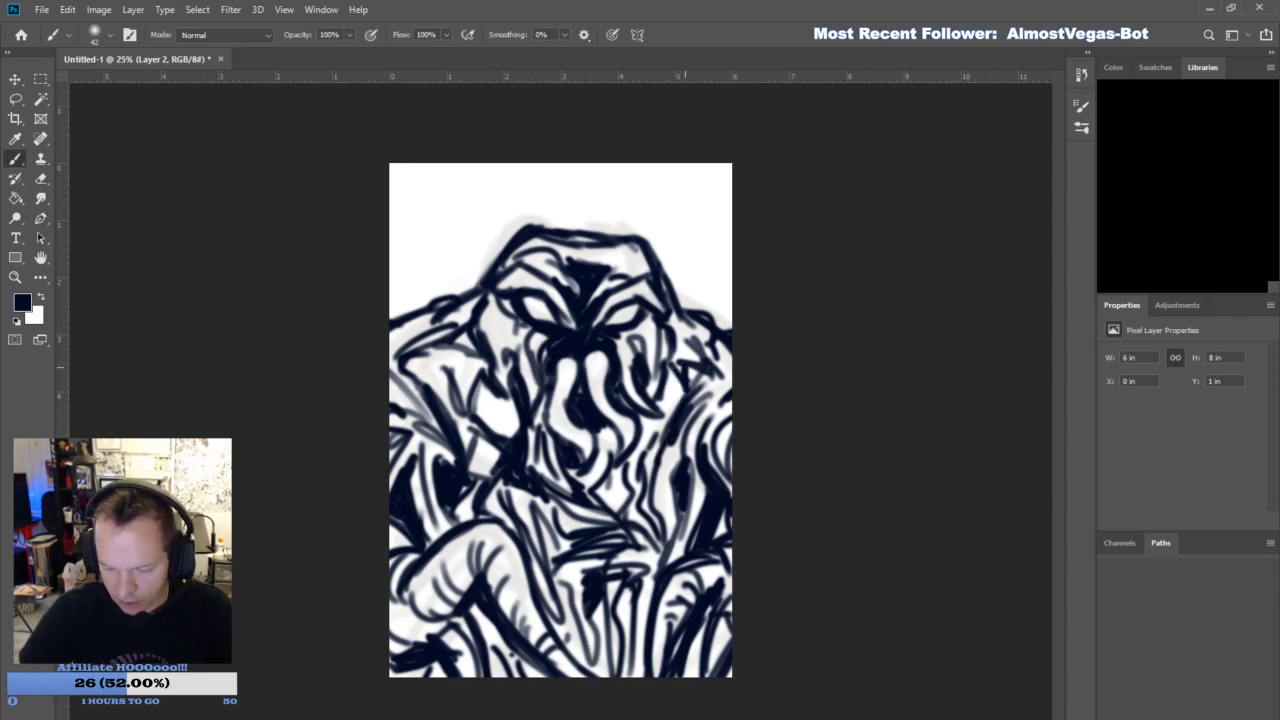
# - Fill the gaps around the lower legs with solid dark shadow
pyautogui.moveTo(443, 683)
pyautogui.mouseDown()
pyautogui.moveTo(431, 659)
pyautogui.moveTo(490, 650)
pyautogui.mouseUp()
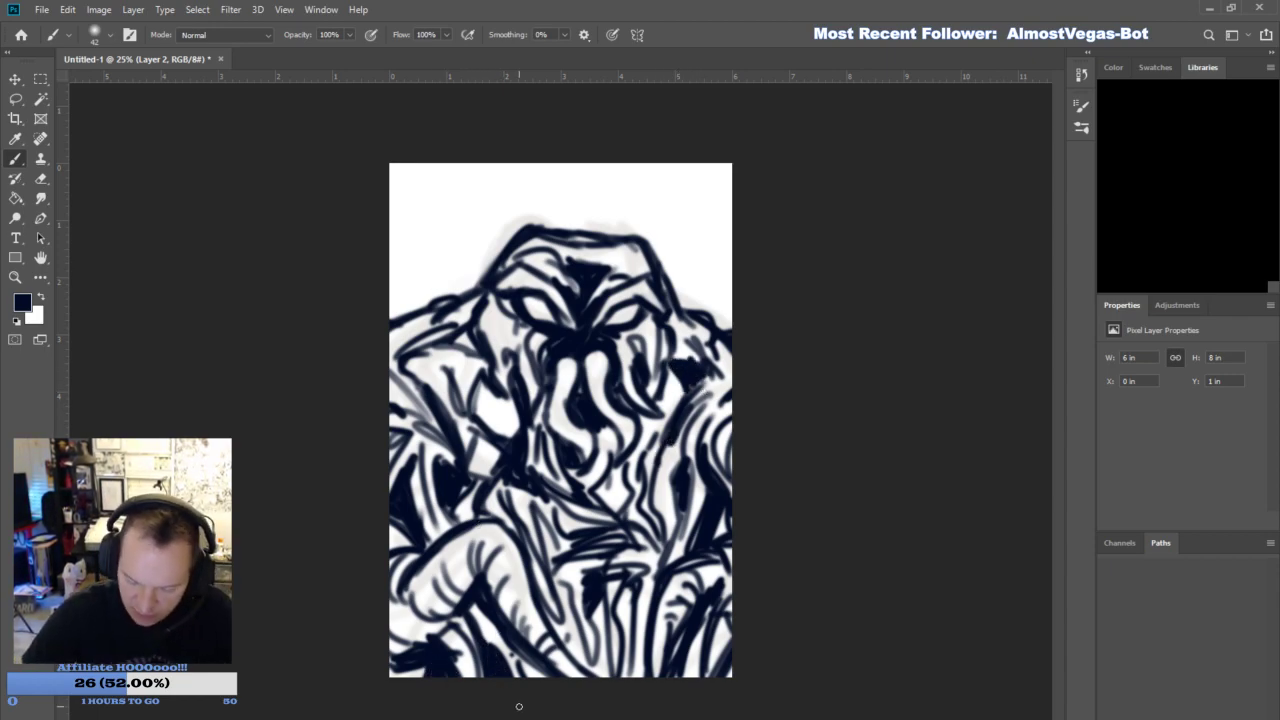
pyautogui.moveTo(640, 606); pyautogui.dragTo(634, 674)
pyautogui.moveTo(646, 604)
pyautogui.mouseDown()
pyautogui.moveTo(642, 674)
pyautogui.moveTo(643, 622)
pyautogui.moveTo(608, 674)
pyautogui.mouseUp()
pyautogui.moveTo(705, 620)
pyautogui.mouseDown()
pyautogui.moveTo(690, 671)
pyautogui.moveTo(706, 612)
pyautogui.mouseUp()
pyautogui.moveTo(670, 280); pyautogui.dragTo(747, 232)
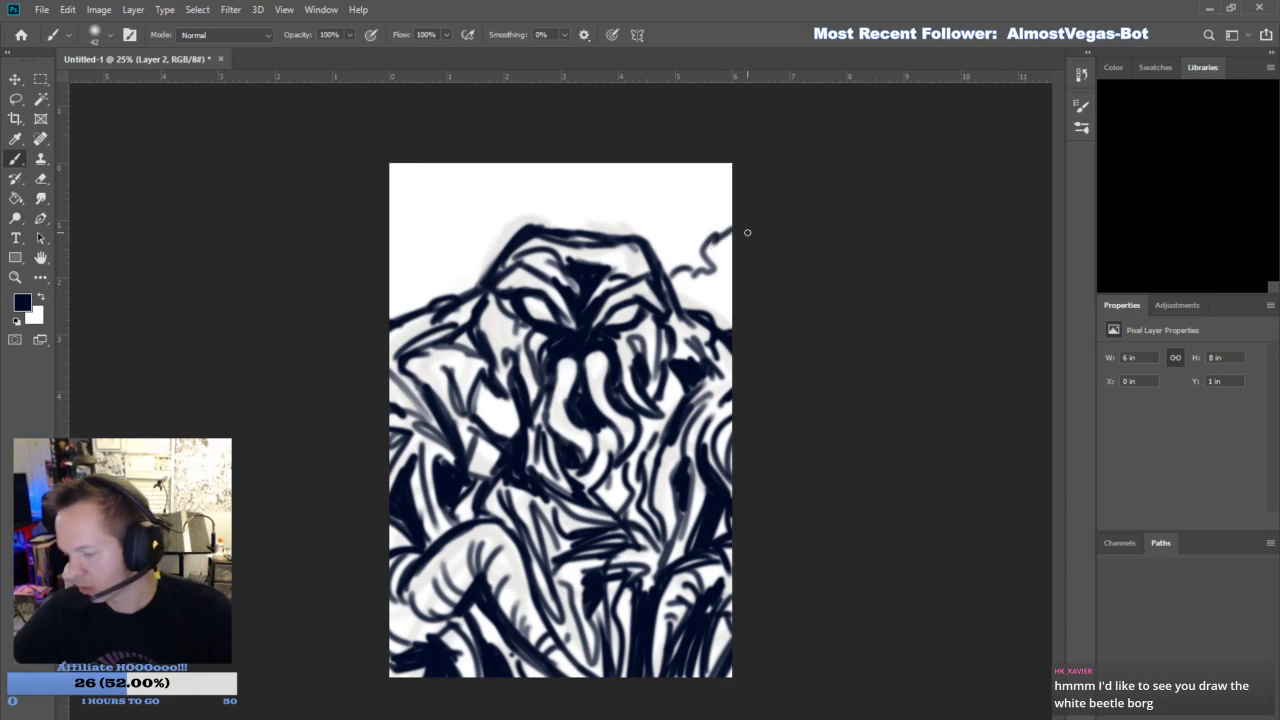
pyautogui.hotkey('ctrl', 'z')
pyautogui.hotkey('ctrl', 'z')
# - Draw background foliage behind the left shoulder with diagonal hatching, solid dark masses and leafy marks
pyautogui.moveTo(388, 288)
pyautogui.mouseDown()
pyautogui.moveTo(455, 195)
pyautogui.moveTo(446, 206)
pyautogui.mouseUp()
pyautogui.moveTo(432, 244)
pyautogui.mouseDown()
pyautogui.moveTo(505, 220)
pyautogui.moveTo(516, 196)
pyautogui.moveTo(394, 304)
pyautogui.moveTo(446, 246)
pyautogui.moveTo(474, 230)
pyautogui.moveTo(394, 312)
pyautogui.mouseUp()
pyautogui.moveTo(476, 234)
pyautogui.mouseDown()
pyautogui.moveTo(468, 252)
pyautogui.moveTo(515, 222)
pyautogui.moveTo(498, 226)
pyautogui.mouseUp()
pyautogui.moveTo(392, 232)
pyautogui.mouseDown()
pyautogui.moveTo(410, 200)
pyautogui.moveTo(404, 186)
pyautogui.moveTo(396, 214)
pyautogui.moveTo(405, 170)
pyautogui.moveTo(439, 154)
pyautogui.mouseUp()
# - Draw a scalloped foliage edge behind the right shoulder and fill the background above the head with dark foliage
pyautogui.moveTo(688, 244)
pyautogui.mouseDown()
pyautogui.moveTo(710, 167)
pyautogui.moveTo(730, 270)
pyautogui.moveTo(697, 291)
pyautogui.moveTo(730, 285)
pyautogui.moveTo(732, 322)
pyautogui.mouseUp()
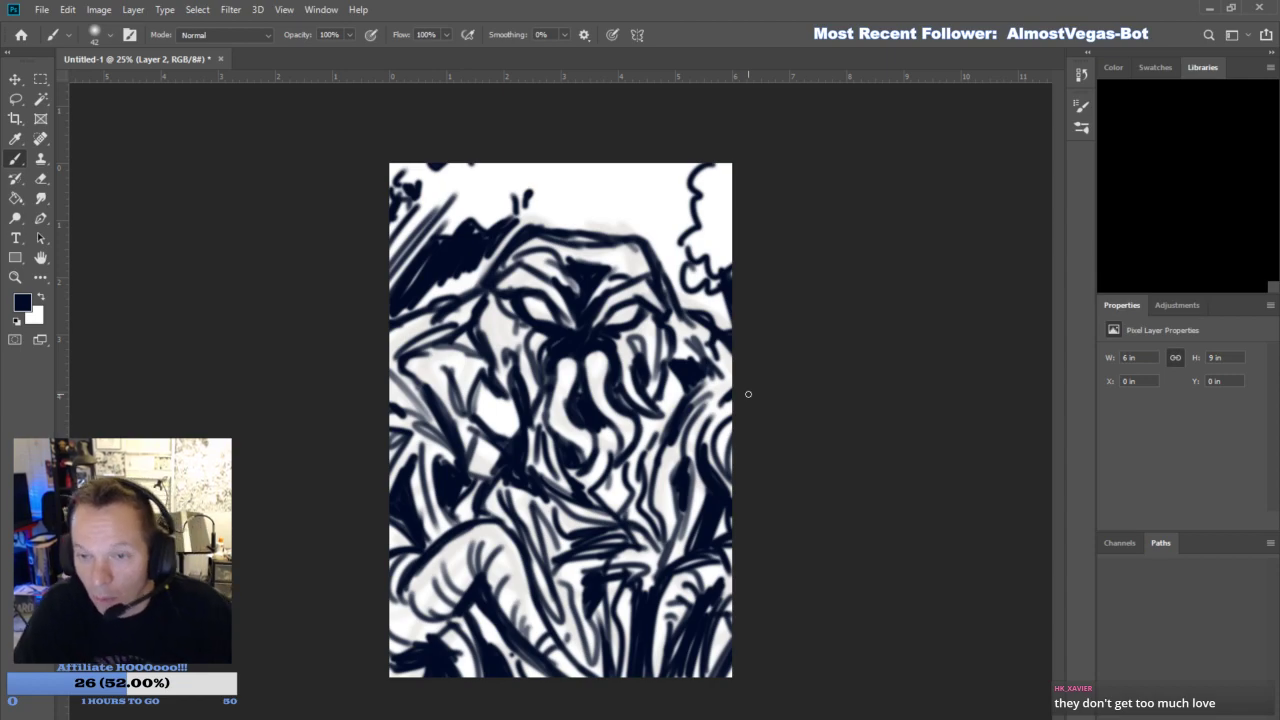
pyautogui.moveTo(690, 262)
pyautogui.mouseDown()
pyautogui.moveTo(688, 200)
pyautogui.moveTo(660, 185)
pyautogui.moveTo(683, 170)
pyautogui.moveTo(667, 198)
pyautogui.mouseUp()
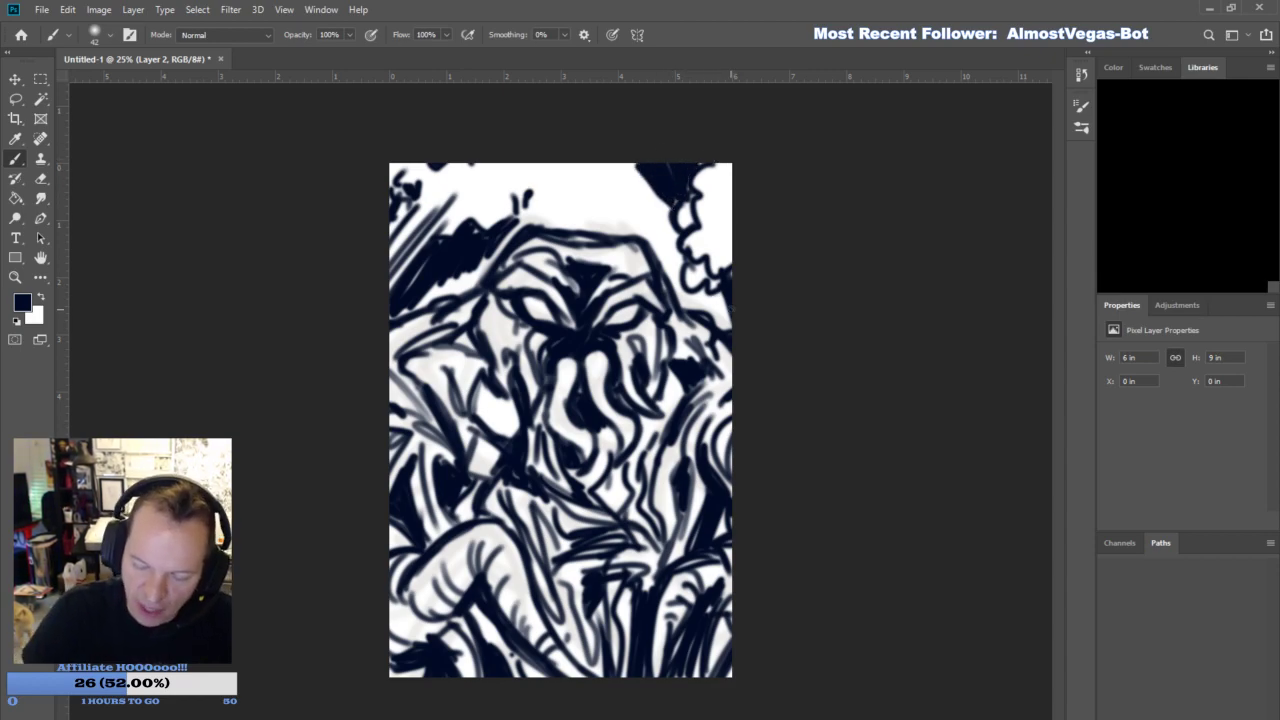
pyautogui.moveTo(534, 193)
pyautogui.mouseDown()
pyautogui.moveTo(546, 170)
pyautogui.moveTo(568, 198)
pyautogui.moveTo(615, 165)
pyautogui.moveTo(549, 179)
pyautogui.moveTo(540, 192)
pyautogui.moveTo(565, 208)
pyautogui.moveTo(530, 214)
pyautogui.moveTo(583, 209)
pyautogui.moveTo(574, 216)
pyautogui.moveTo(598, 190)
pyautogui.moveTo(600, 218)
pyautogui.moveTo(637, 212)
pyautogui.moveTo(610, 205)
pyautogui.moveTo(645, 192)
pyautogui.moveTo(650, 228)
pyautogui.moveTo(677, 258)
pyautogui.moveTo(655, 200)
pyautogui.moveTo(620, 180)
pyautogui.mouseUp()
pyautogui.moveTo(665, 234)
pyautogui.mouseDown()
pyautogui.moveTo(678, 288)
pyautogui.moveTo(735, 312)
pyautogui.mouseUp()
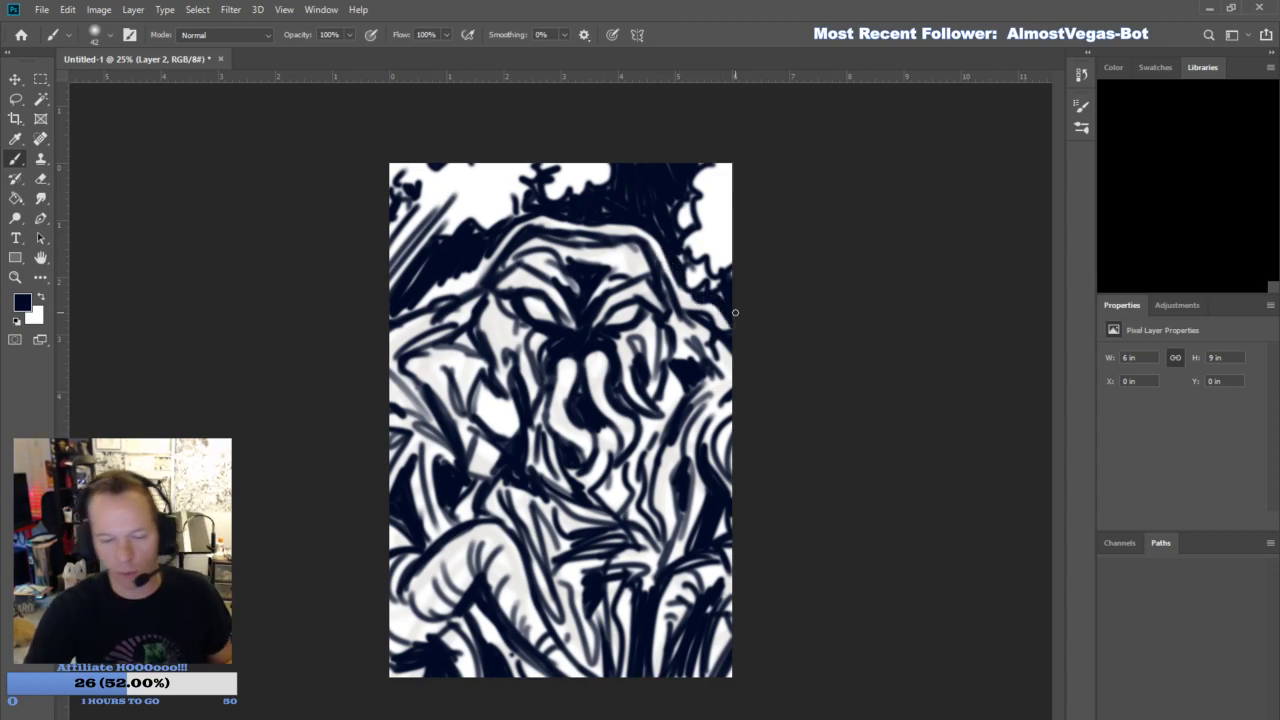
pyautogui.moveTo(687, 238)
pyautogui.mouseDown()
pyautogui.moveTo(694, 220)
pyautogui.moveTo(667, 206)
pyautogui.moveTo(688, 205)
pyautogui.moveTo(670, 175)
pyautogui.moveTo(681, 158)
pyautogui.moveTo(697, 178)
pyautogui.moveTo(688, 197)
pyautogui.moveTo(684, 158)
pyautogui.moveTo(700, 240)
pyautogui.moveTo(680, 206)
pyautogui.moveTo(663, 205)
pyautogui.moveTo(665, 171)
pyautogui.moveTo(616, 178)
pyautogui.mouseUp()
# - Erase rounded leaf shapes and branch-like gaps out of the dark background foliage using a hard-edged eraser
pyautogui.click(41, 179)
pyautogui.click(109, 42)
pyautogui.click(137, 317)
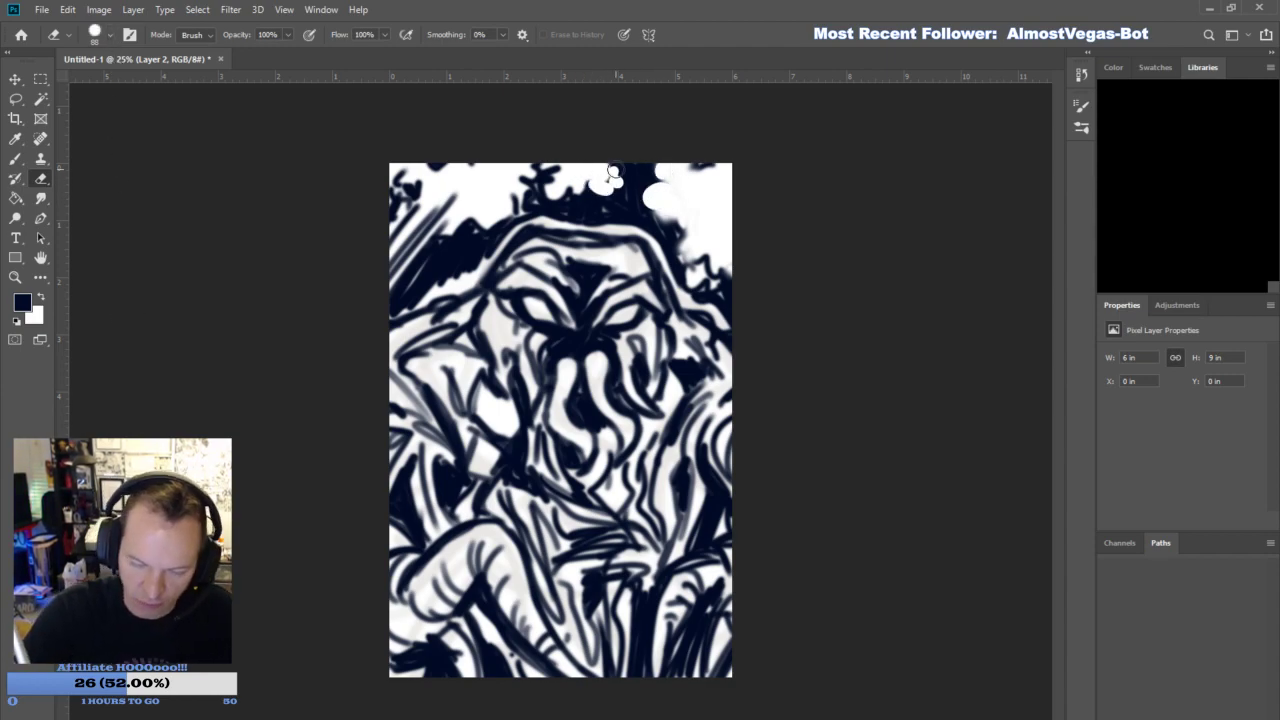
pyautogui.moveTo(530, 187); pyautogui.dragTo(533, 185)
pyautogui.moveTo(479, 226)
pyautogui.mouseDown()
pyautogui.moveTo(468, 238)
pyautogui.moveTo(482, 228)
pyautogui.moveTo(452, 224)
pyautogui.moveTo(447, 238)
pyautogui.mouseUp()
pyautogui.click(391, 202)
pyautogui.moveTo(550, 188); pyautogui.dragTo(549, 193)
pyautogui.click(432, 172)
pyautogui.moveTo(414, 194); pyautogui.dragTo(427, 190)
pyautogui.moveTo(628, 184)
pyautogui.mouseDown()
pyautogui.moveTo(658, 184)
pyautogui.moveTo(650, 197)
pyautogui.moveTo(656, 188)
pyautogui.moveTo(671, 224)
pyautogui.mouseUp()
pyautogui.click(729, 280)
pyautogui.moveTo(402, 260)
pyautogui.mouseDown()
pyautogui.moveTo(458, 244)
pyautogui.moveTo(377, 291)
pyautogui.moveTo(442, 198)
pyautogui.moveTo(440, 212)
pyautogui.mouseUp()
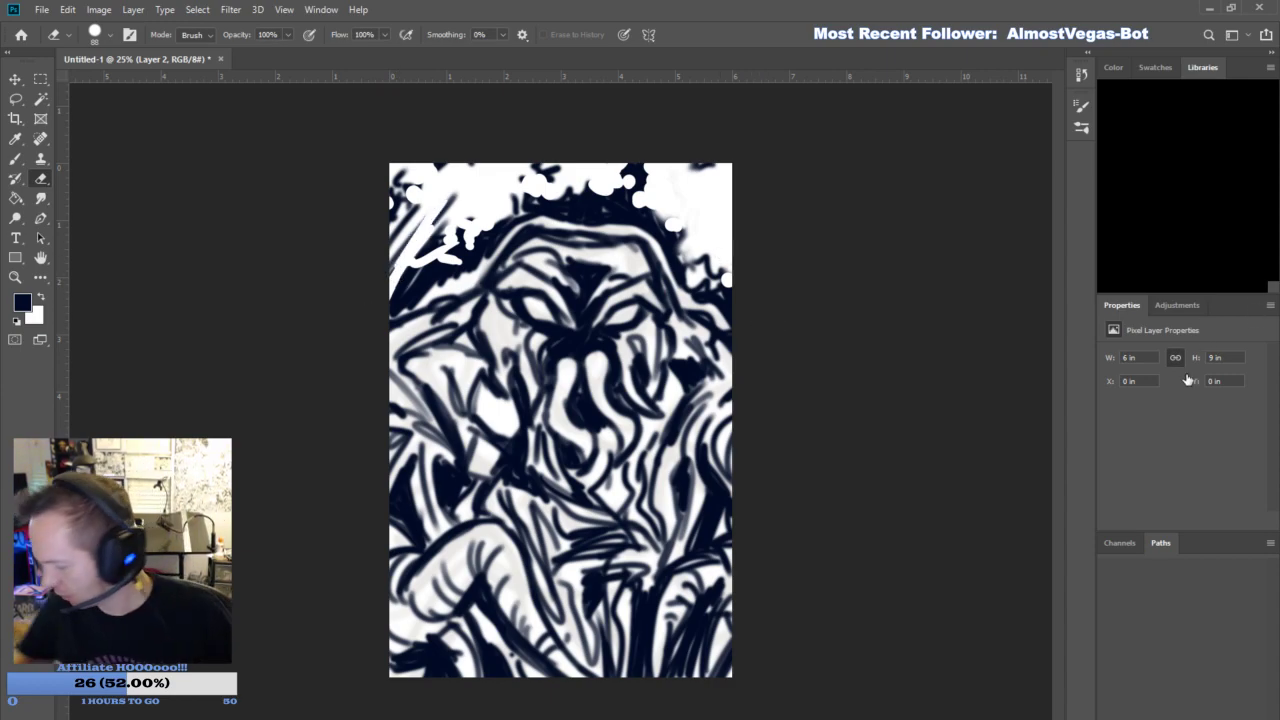
# - Set the linework layer's opacity to 75%, add a new Layer 3 and make the foreground color black
pyautogui.write('75')
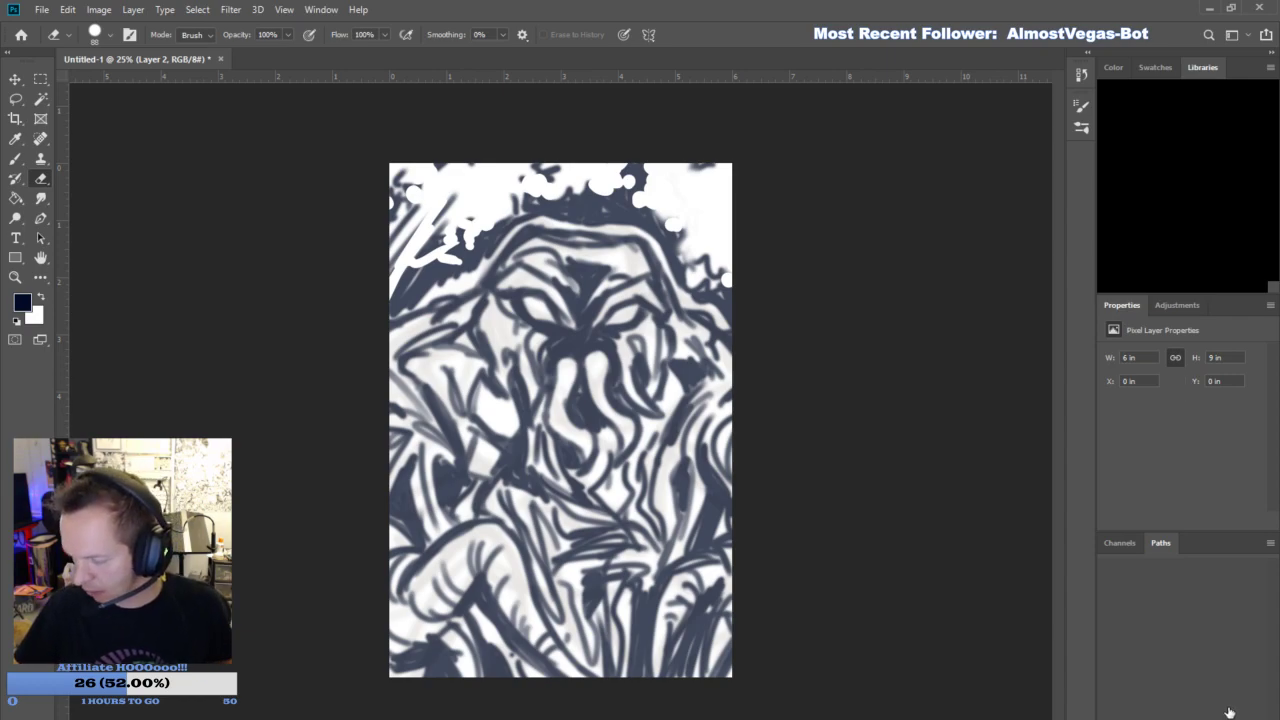
pyautogui.write('i')
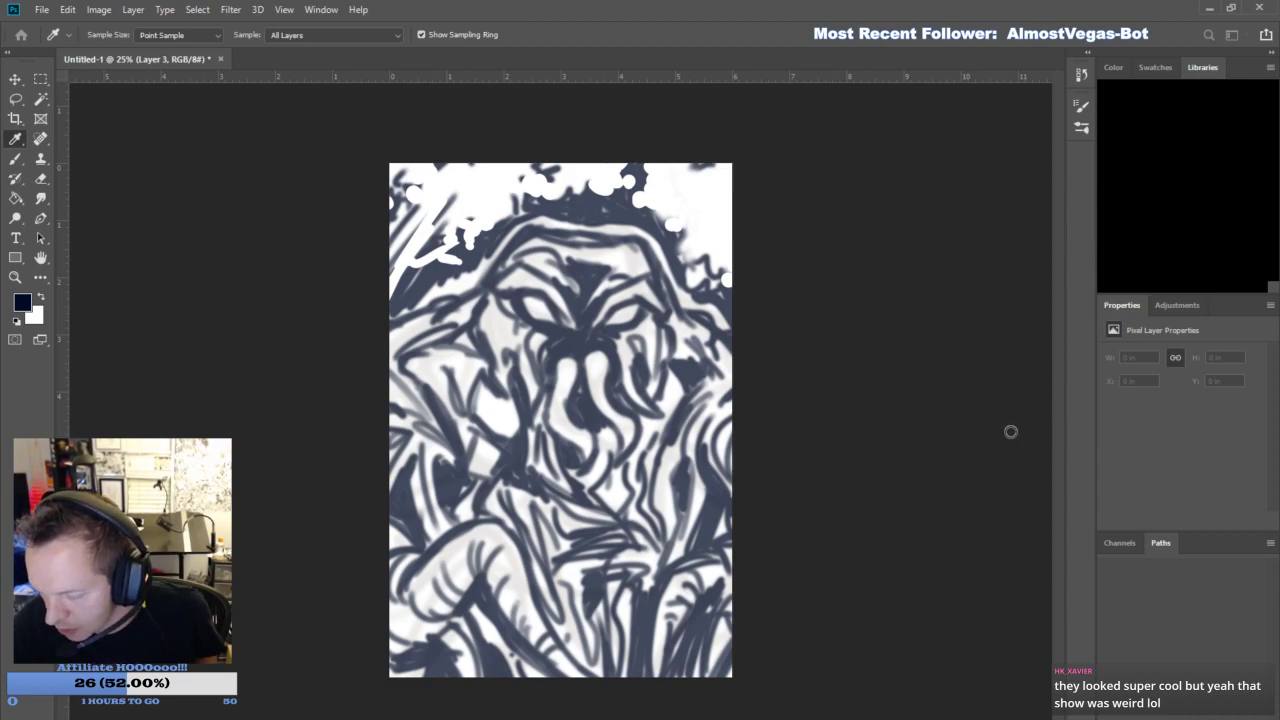
pyautogui.press('e')
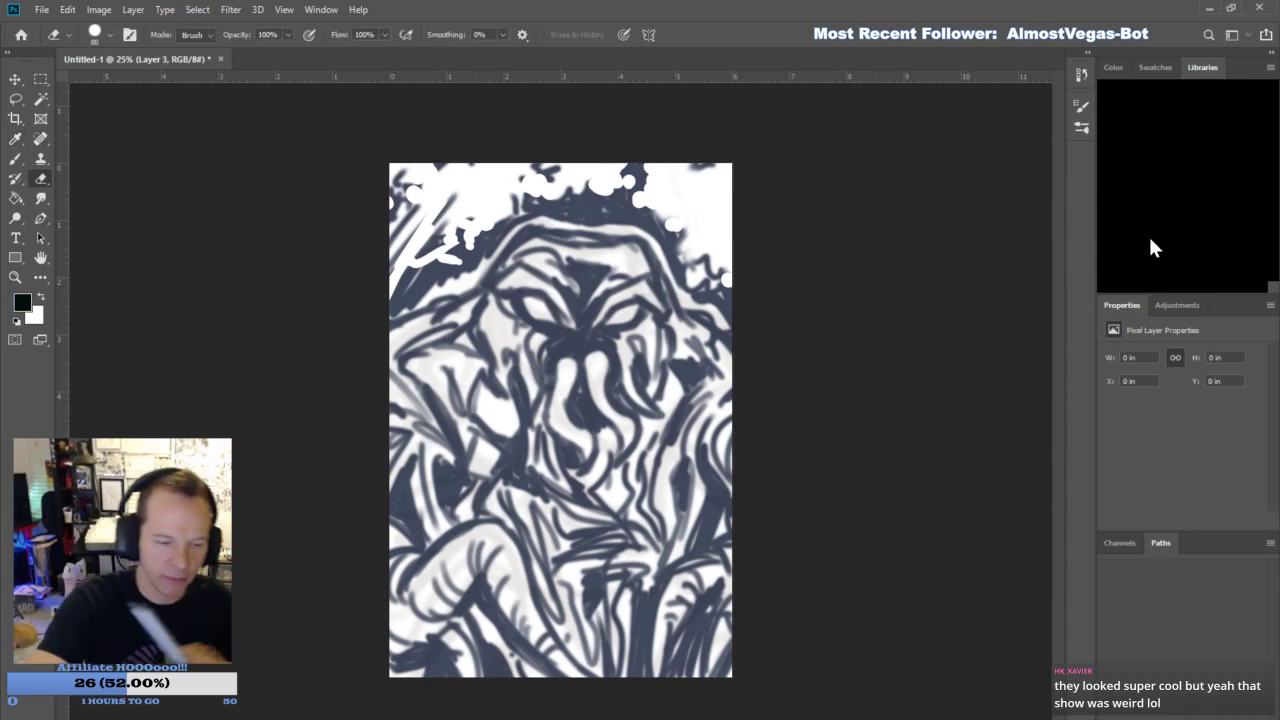
# - Set the brush to a hard tip at 90% opacity and ink the creature's head and shoulder silhouette in black
pyautogui.press('b')
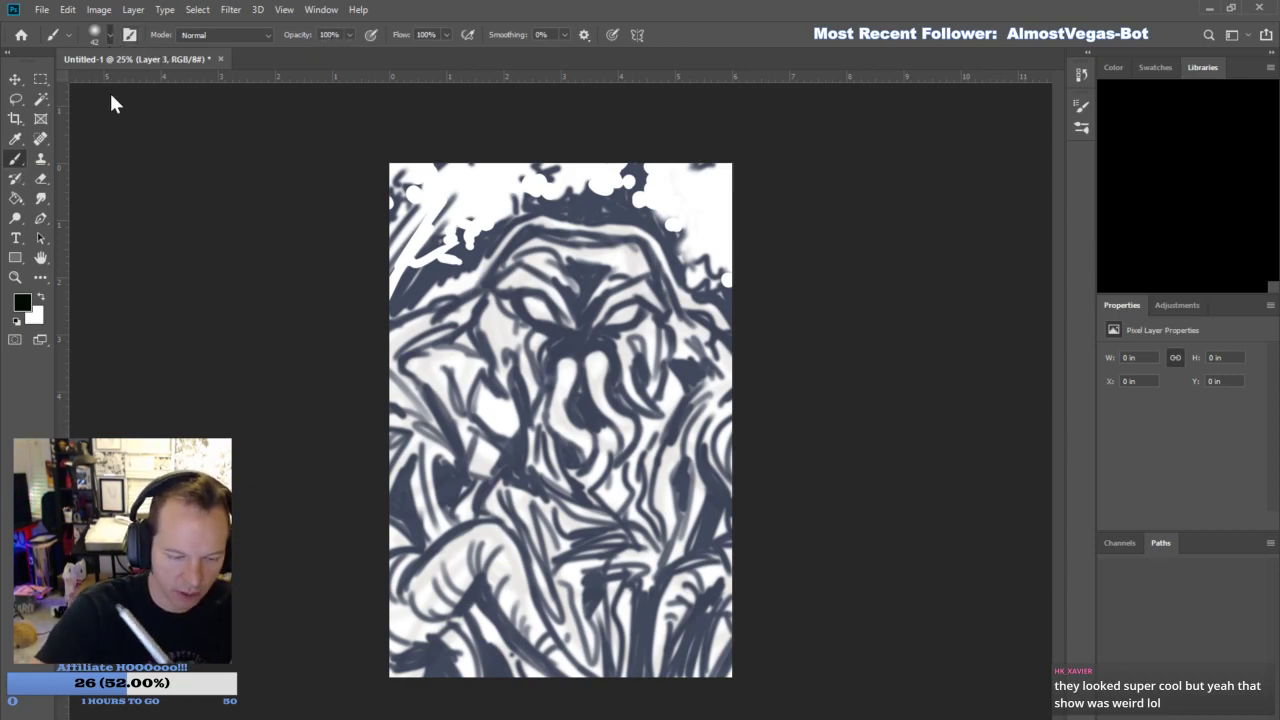
pyautogui.click(128, 321)
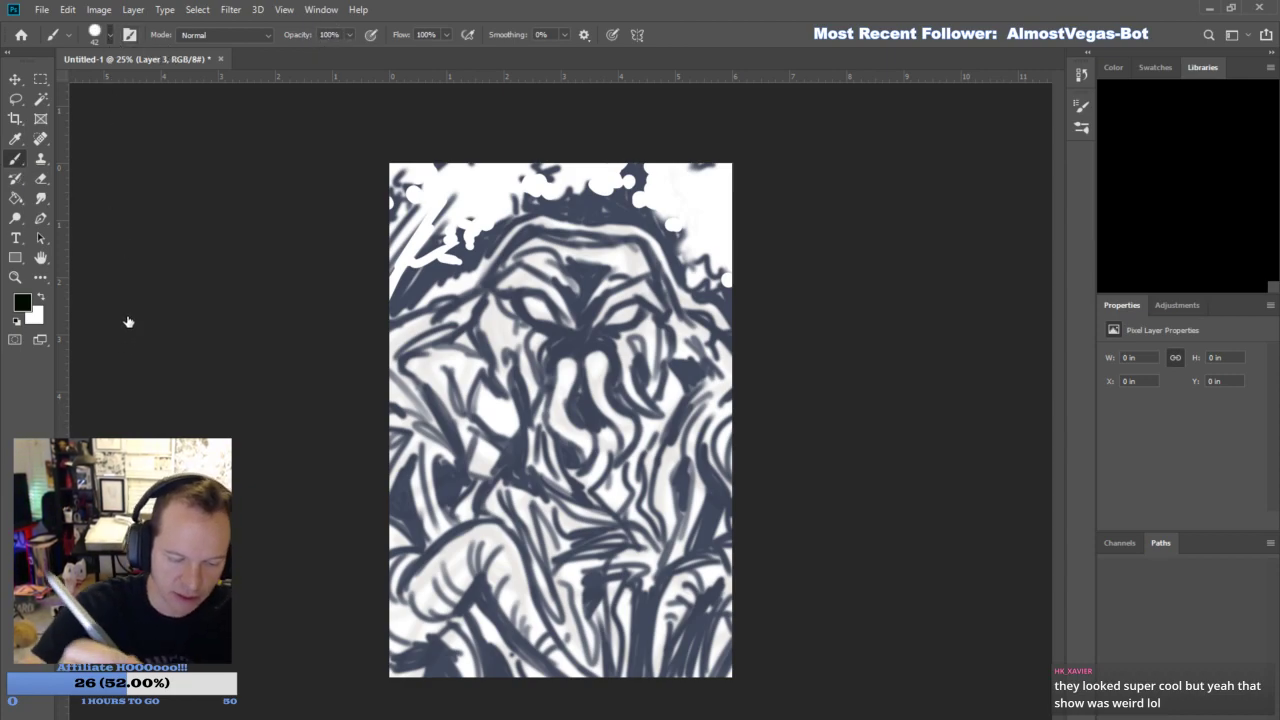
pyautogui.click(329, 35)
pyautogui.write('90')
pyautogui.press('Return')
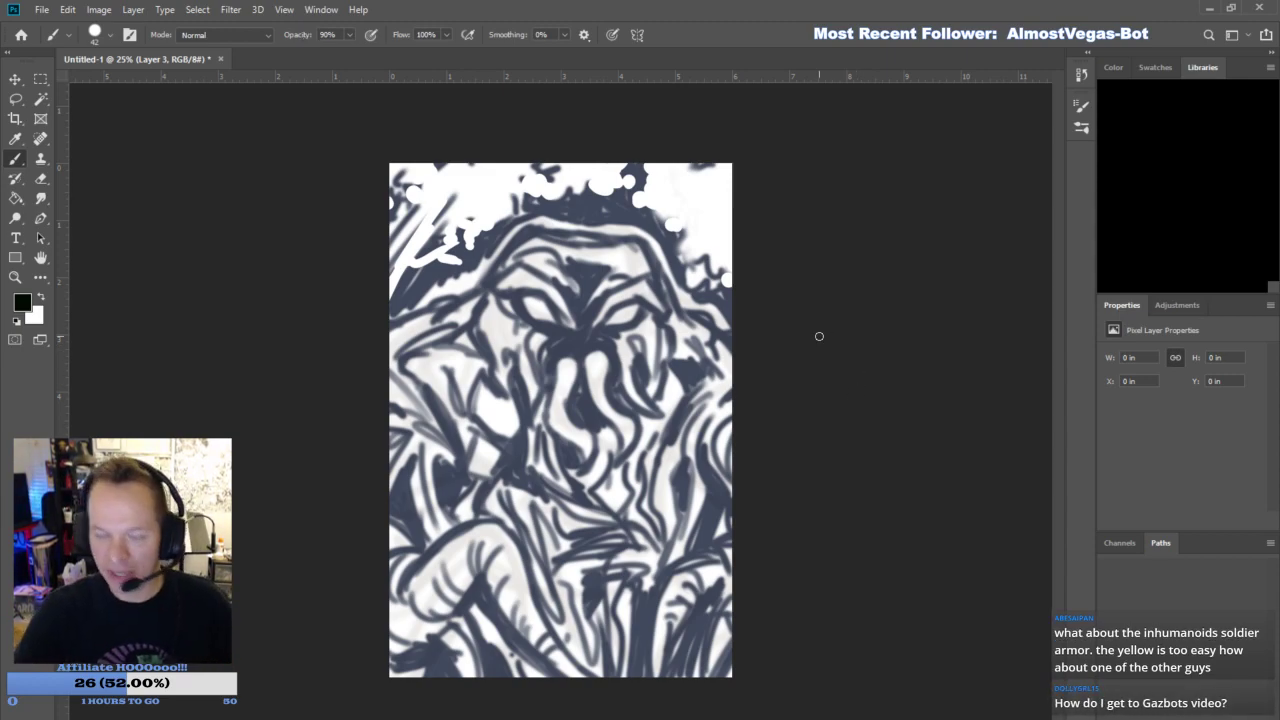
pyautogui.moveTo(391, 333)
pyautogui.mouseDown()
pyautogui.moveTo(472, 297)
pyautogui.moveTo(448, 308)
pyautogui.moveTo(527, 261)
pyautogui.moveTo(474, 289)
pyautogui.moveTo(517, 235)
pyautogui.moveTo(565, 226)
pyautogui.moveTo(547, 236)
pyautogui.moveTo(592, 253)
pyautogui.moveTo(548, 228)
pyautogui.moveTo(635, 235)
pyautogui.moveTo(699, 335)
pyautogui.moveTo(684, 313)
pyautogui.moveTo(733, 364)
pyautogui.mouseUp()
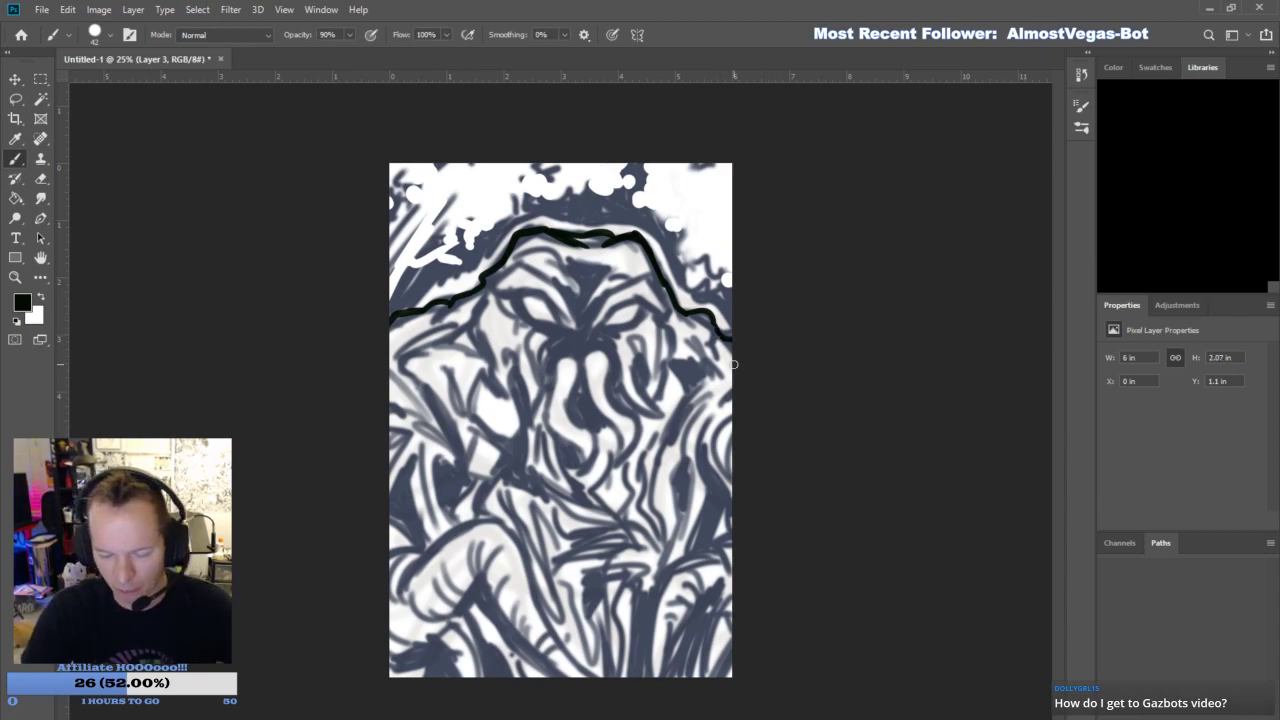
pyautogui.moveTo(580, 474)
pyautogui.mouseDown()
pyautogui.moveTo(564, 444)
pyautogui.moveTo(568, 360)
pyautogui.mouseUp()
pyautogui.moveTo(591, 458); pyautogui.dragTo(568, 349)
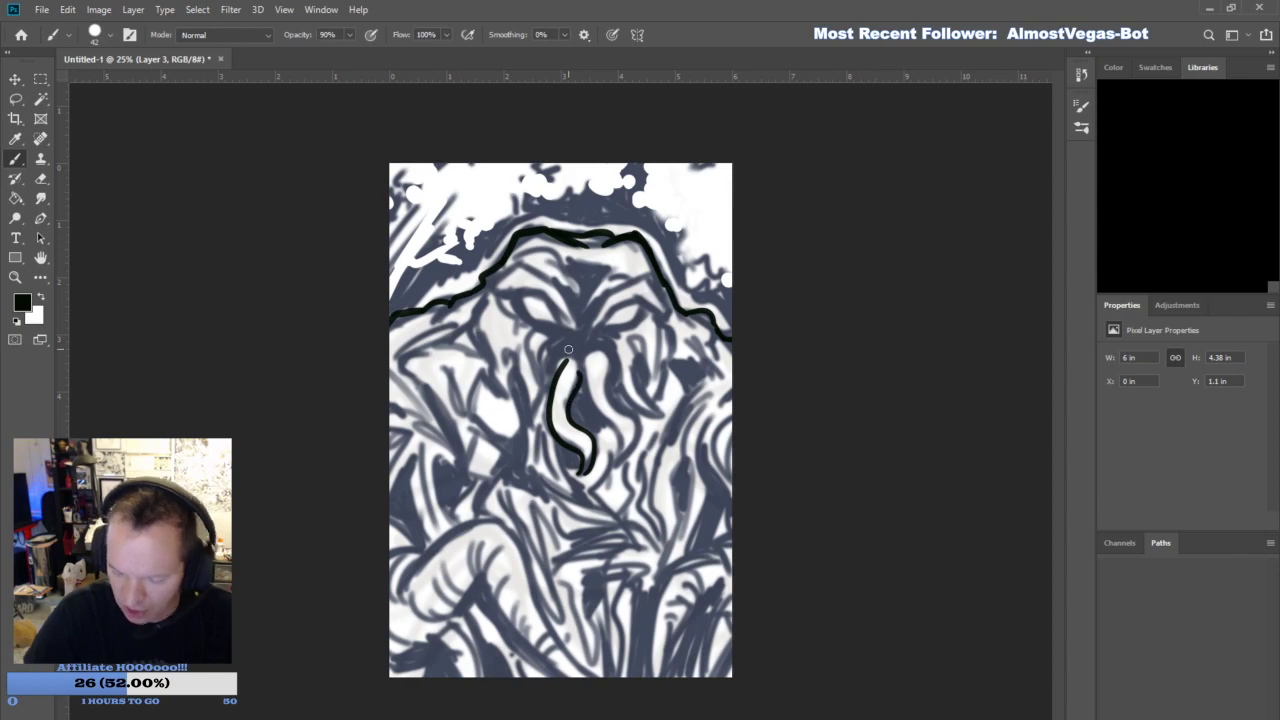
pyautogui.hotkey('ctrl', 'z')
pyautogui.hotkey('ctrl', 'z')
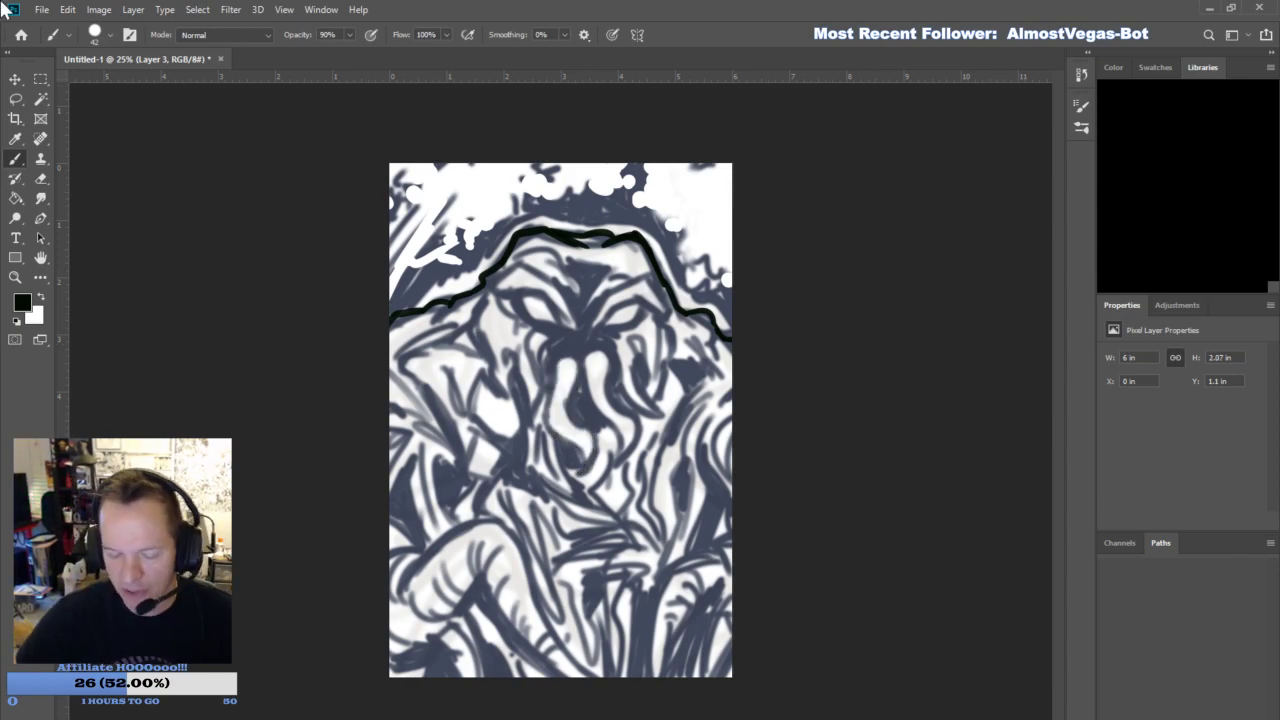
# - Ink the ragged cheek fringes on both sides of the face and the two mouth tentacles, blackening the gap between them
pyautogui.moveTo(556, 374)
pyautogui.mouseDown()
pyautogui.moveTo(553, 434)
pyautogui.moveTo(576, 452)
pyautogui.moveTo(578, 475)
pyautogui.moveTo(579, 386)
pyautogui.moveTo(594, 355)
pyautogui.moveTo(586, 363)
pyautogui.moveTo(613, 381)
pyautogui.moveTo(599, 392)
pyautogui.moveTo(585, 369)
pyautogui.moveTo(621, 439)
pyautogui.moveTo(614, 466)
pyautogui.moveTo(529, 428)
pyautogui.moveTo(527, 372)
pyautogui.moveTo(520, 393)
pyautogui.moveTo(510, 358)
pyautogui.moveTo(507, 407)
pyautogui.moveTo(494, 329)
pyautogui.moveTo(493, 356)
pyautogui.moveTo(475, 329)
pyautogui.moveTo(478, 268)
pyautogui.mouseUp()
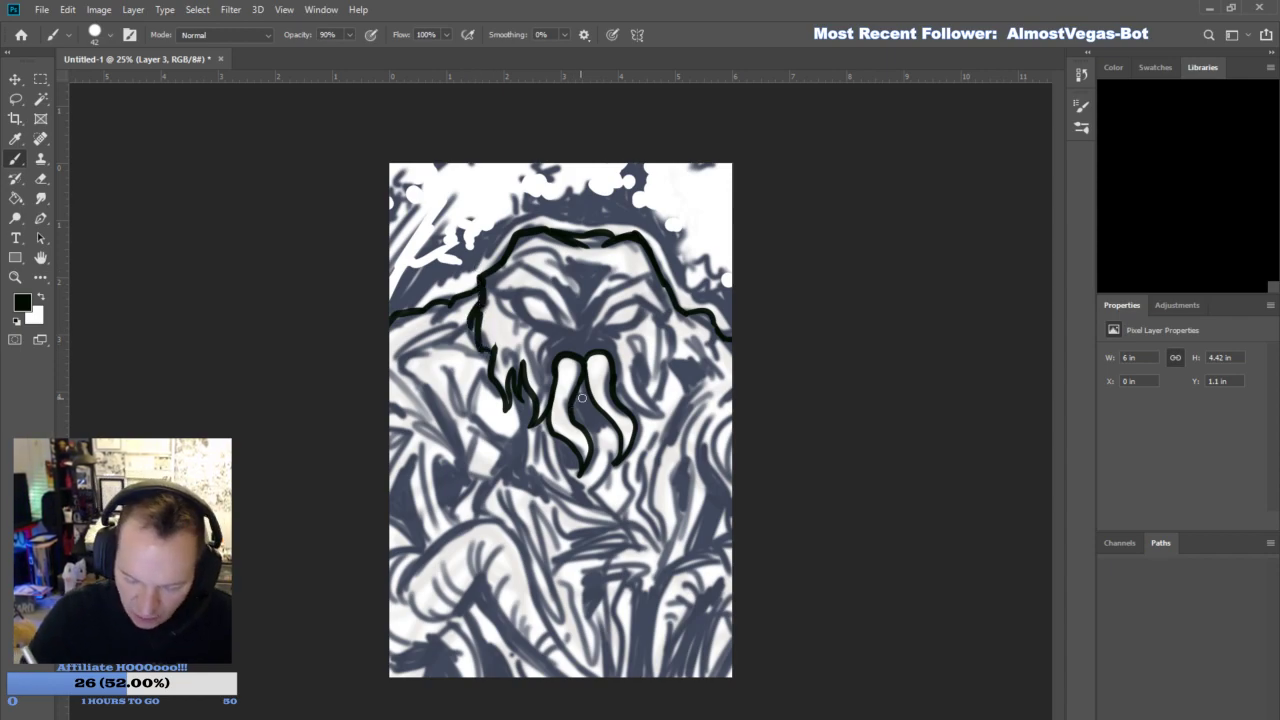
pyautogui.moveTo(629, 407)
pyautogui.mouseDown()
pyautogui.moveTo(659, 430)
pyautogui.moveTo(643, 367)
pyautogui.moveTo(657, 403)
pyautogui.moveTo(664, 364)
pyautogui.moveTo(672, 373)
pyautogui.moveTo(664, 322)
pyautogui.mouseUp()
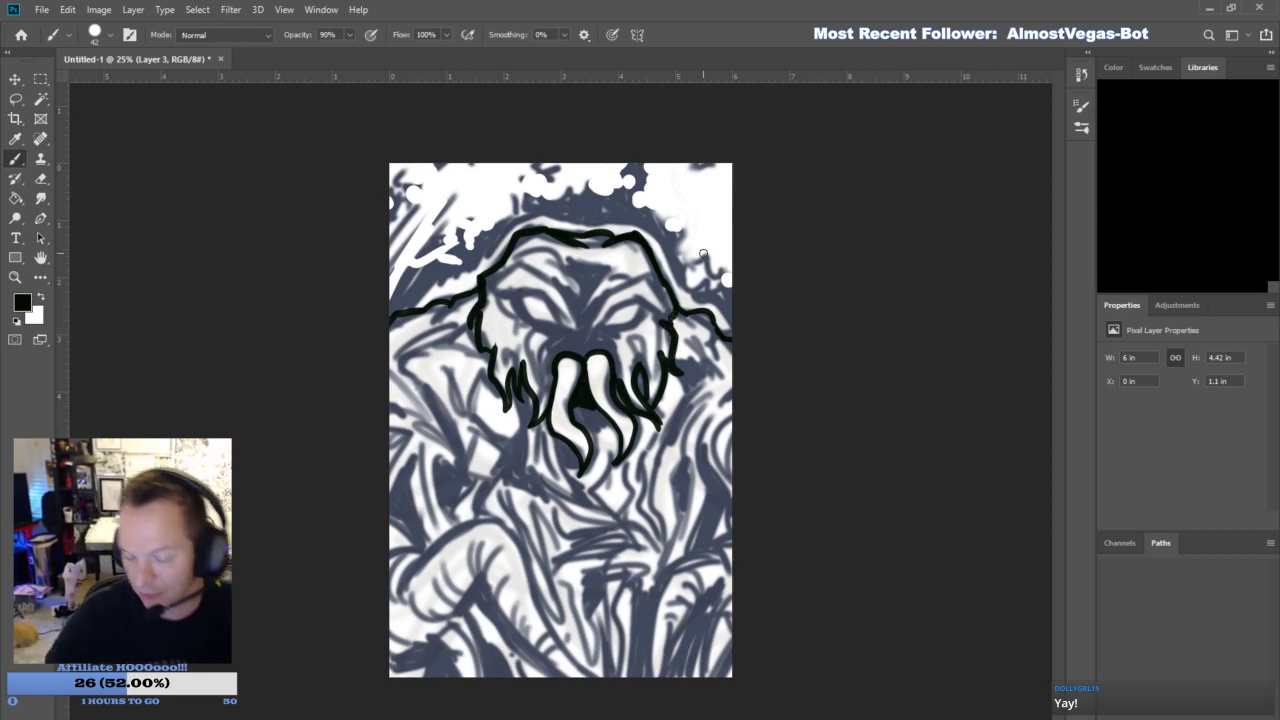
pyautogui.click(44, 180)
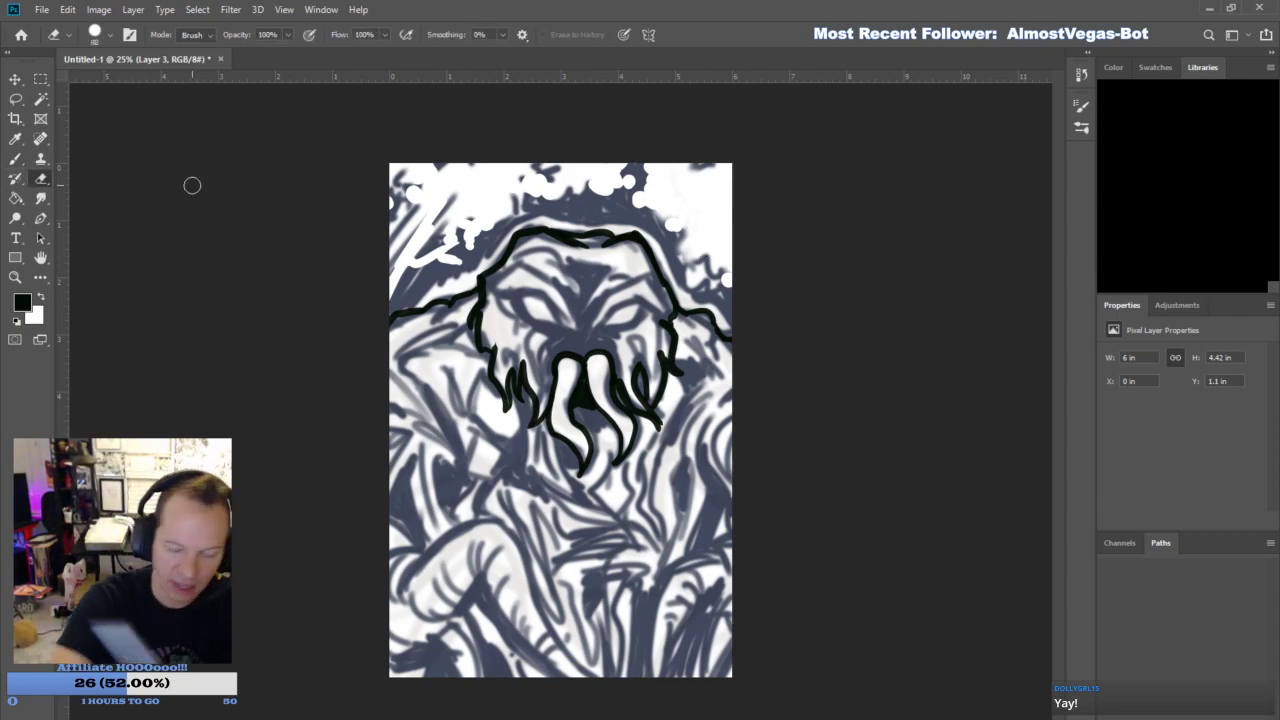
pyautogui.click(16, 158)
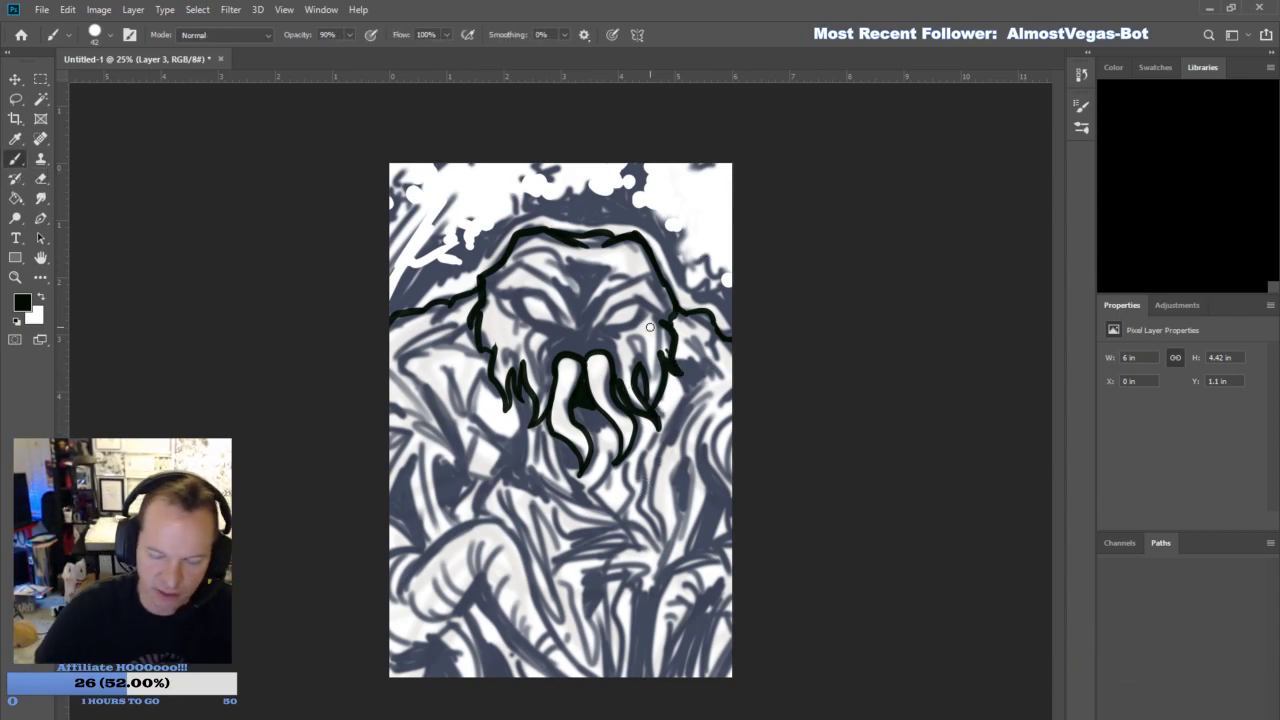
# - Ink the arched tentacle in the lower right corner and the underside contours of the bent tentacle at lower left
pyautogui.moveTo(642, 679)
pyautogui.mouseDown()
pyautogui.moveTo(673, 586)
pyautogui.moveTo(655, 605)
pyautogui.moveTo(698, 570)
pyautogui.moveTo(674, 573)
pyautogui.moveTo(730, 540)
pyautogui.mouseUp()
pyautogui.moveTo(712, 601)
pyautogui.mouseDown()
pyautogui.moveTo(685, 622)
pyautogui.moveTo(669, 676)
pyautogui.mouseUp()
pyautogui.moveTo(715, 619)
pyautogui.mouseDown()
pyautogui.moveTo(702, 666)
pyautogui.moveTo(718, 687)
pyautogui.moveTo(734, 652)
pyautogui.mouseUp()
pyautogui.moveTo(482, 571)
pyautogui.mouseDown()
pyautogui.moveTo(542, 646)
pyautogui.moveTo(553, 695)
pyautogui.moveTo(459, 608)
pyautogui.mouseUp()
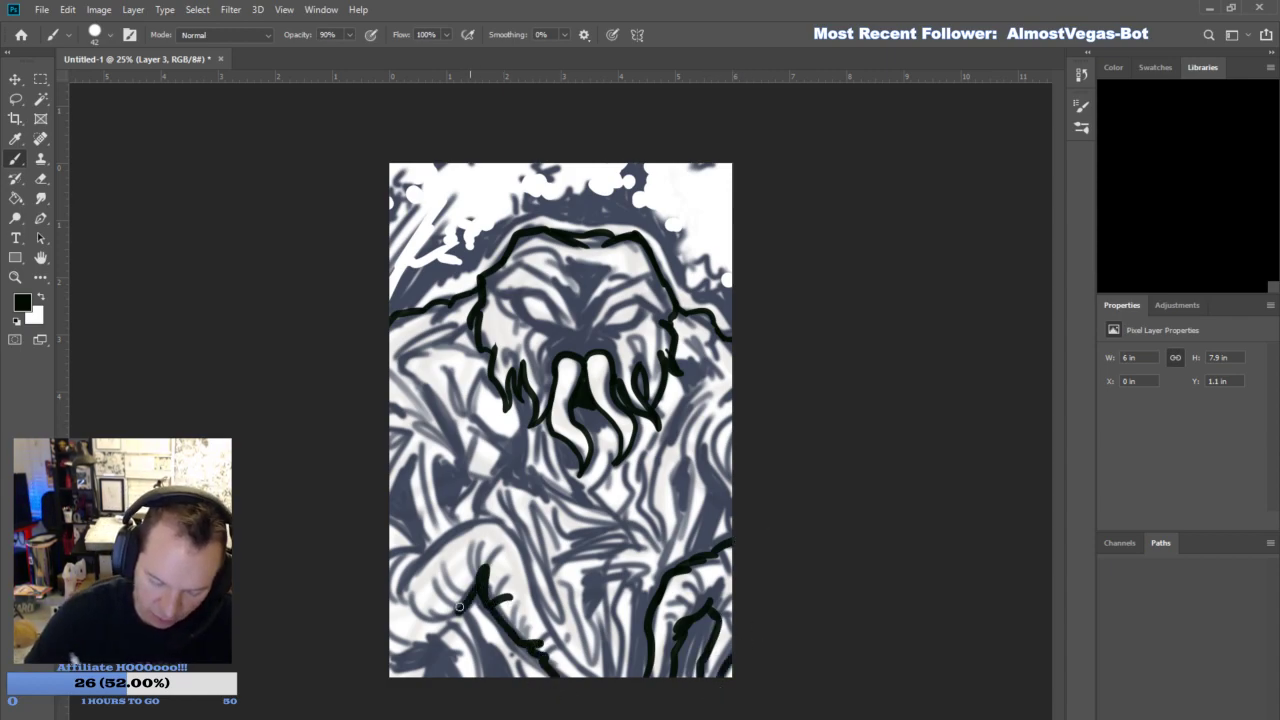
pyautogui.moveTo(410, 652)
pyautogui.mouseDown()
pyautogui.moveTo(445, 644)
pyautogui.moveTo(463, 676)
pyautogui.mouseUp()
pyautogui.moveTo(456, 612)
pyautogui.mouseDown()
pyautogui.moveTo(490, 676)
pyautogui.moveTo(420, 594)
pyautogui.mouseUp()
pyautogui.moveTo(424, 650)
pyautogui.mouseDown()
pyautogui.moveTo(390, 658)
pyautogui.moveTo(430, 668)
pyautogui.mouseUp()
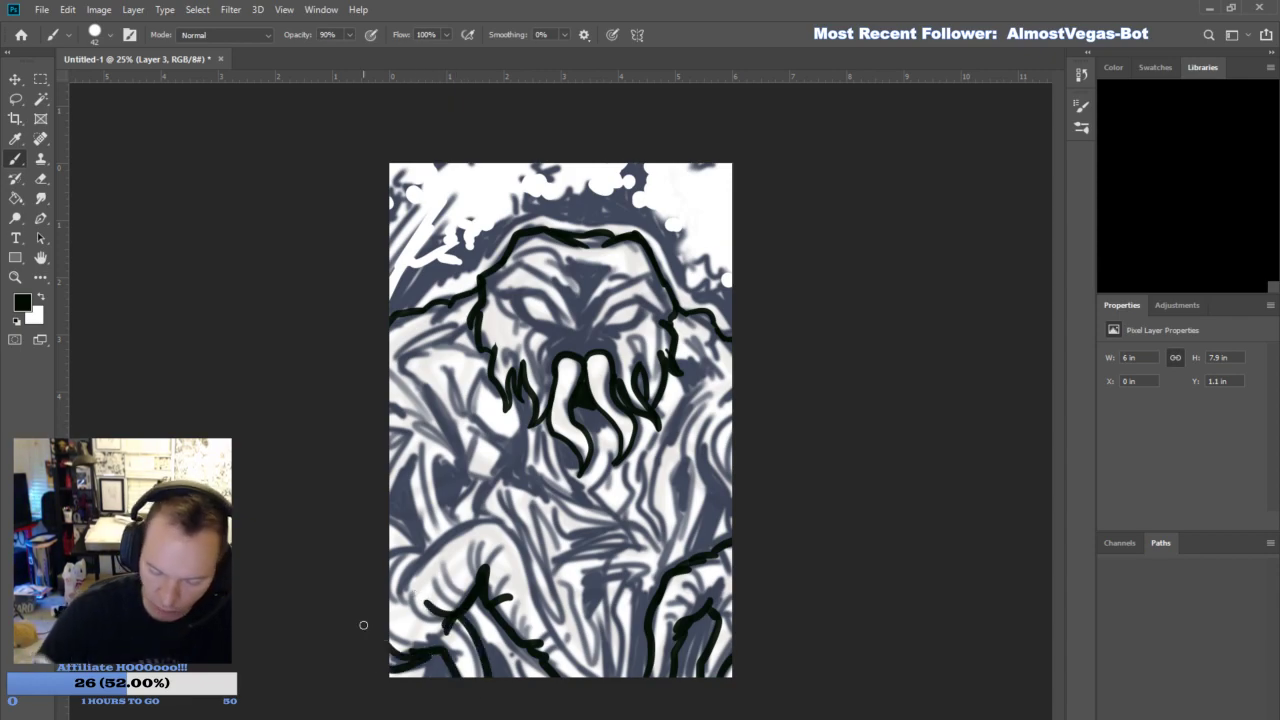
# - Ink the upper contour of the large bent tentacle at lower left, with short folds beside it at the canvas edge
pyautogui.moveTo(424, 556)
pyautogui.mouseDown()
pyautogui.moveTo(392, 556)
pyautogui.moveTo(428, 556)
pyautogui.mouseUp()
pyautogui.moveTo(390, 518)
pyautogui.mouseDown()
pyautogui.moveTo(420, 546)
pyautogui.moveTo(406, 594)
pyautogui.moveTo(417, 587)
pyautogui.mouseUp()
pyautogui.moveTo(425, 554)
pyautogui.mouseDown()
pyautogui.moveTo(486, 515)
pyautogui.moveTo(470, 524)
pyautogui.moveTo(520, 541)
pyautogui.moveTo(538, 603)
pyautogui.mouseUp()
pyautogui.moveTo(498, 606)
pyautogui.mouseDown()
pyautogui.moveTo(542, 617)
pyautogui.moveTo(610, 686)
pyautogui.mouseUp()
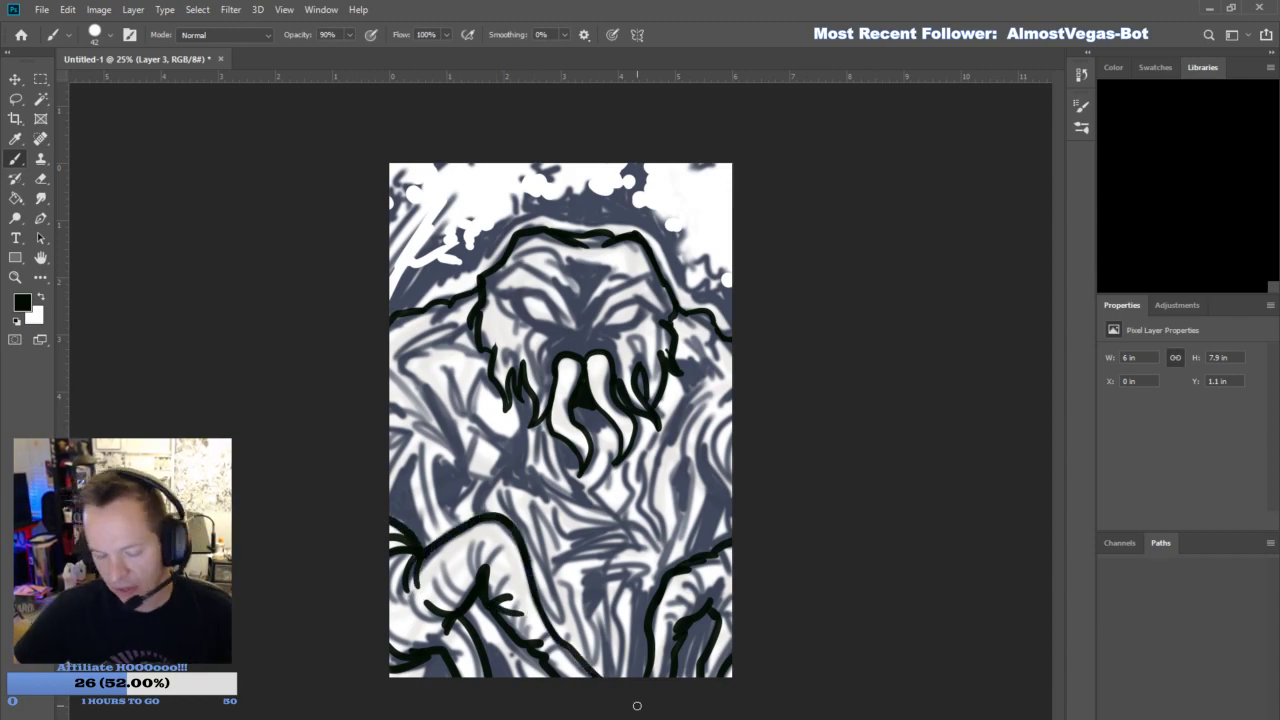
# - Ink the vine contours along the left edge and fill the hollows above the bent tentacle with solid black
pyautogui.moveTo(428, 540); pyautogui.dragTo(398, 466)
pyautogui.moveTo(450, 462); pyautogui.dragTo(446, 514)
pyautogui.moveTo(438, 470)
pyautogui.mouseDown()
pyautogui.moveTo(468, 488)
pyautogui.moveTo(460, 504)
pyautogui.moveTo(460, 480)
pyautogui.mouseUp()
pyautogui.moveTo(454, 466)
pyautogui.mouseDown()
pyautogui.moveTo(482, 481)
pyautogui.moveTo(440, 452)
pyautogui.mouseUp()
pyautogui.moveTo(394, 414)
pyautogui.mouseDown()
pyautogui.moveTo(448, 446)
pyautogui.moveTo(396, 368)
pyautogui.moveTo(386, 384)
pyautogui.mouseUp()
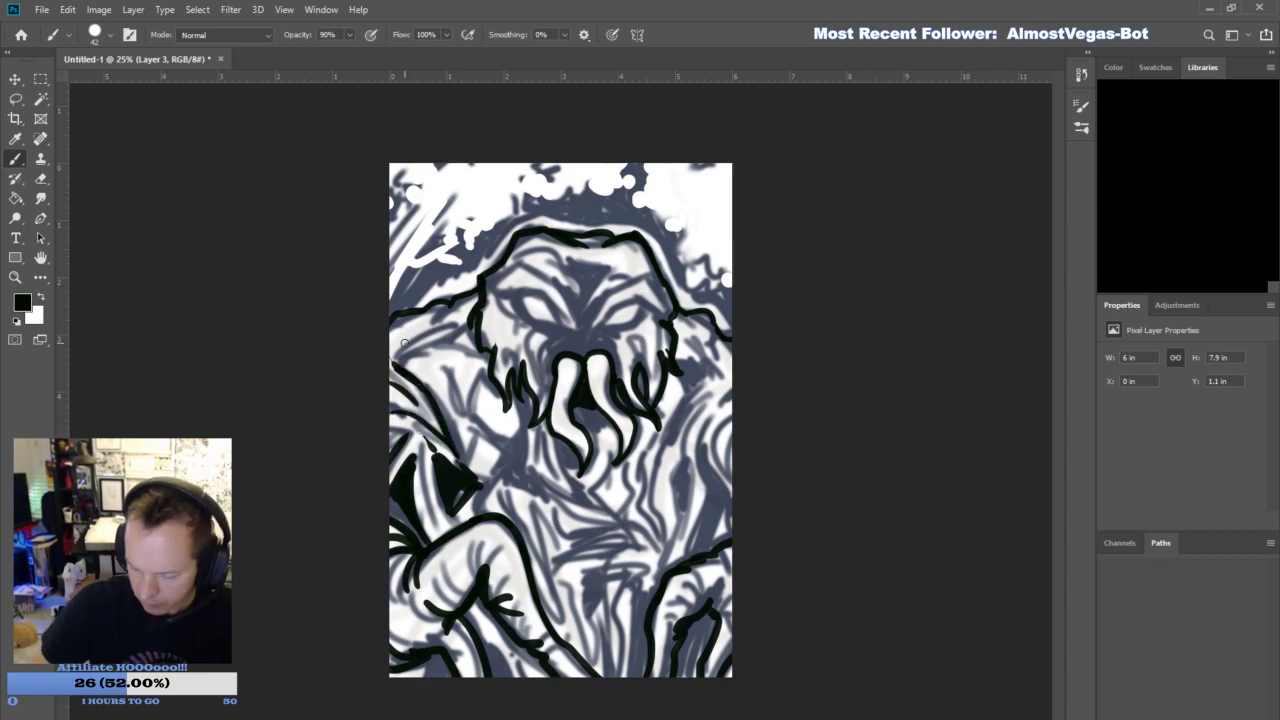
# - Fill the shadows in and beside the lower-right tentacle arch with black and ink the vines along the right edge
pyautogui.moveTo(706, 550); pyautogui.dragTo(738, 516)
pyautogui.moveTo(695, 632)
pyautogui.mouseDown()
pyautogui.moveTo(680, 645)
pyautogui.moveTo(700, 620)
pyautogui.moveTo(625, 680)
pyautogui.moveTo(640, 670)
pyautogui.mouseUp()
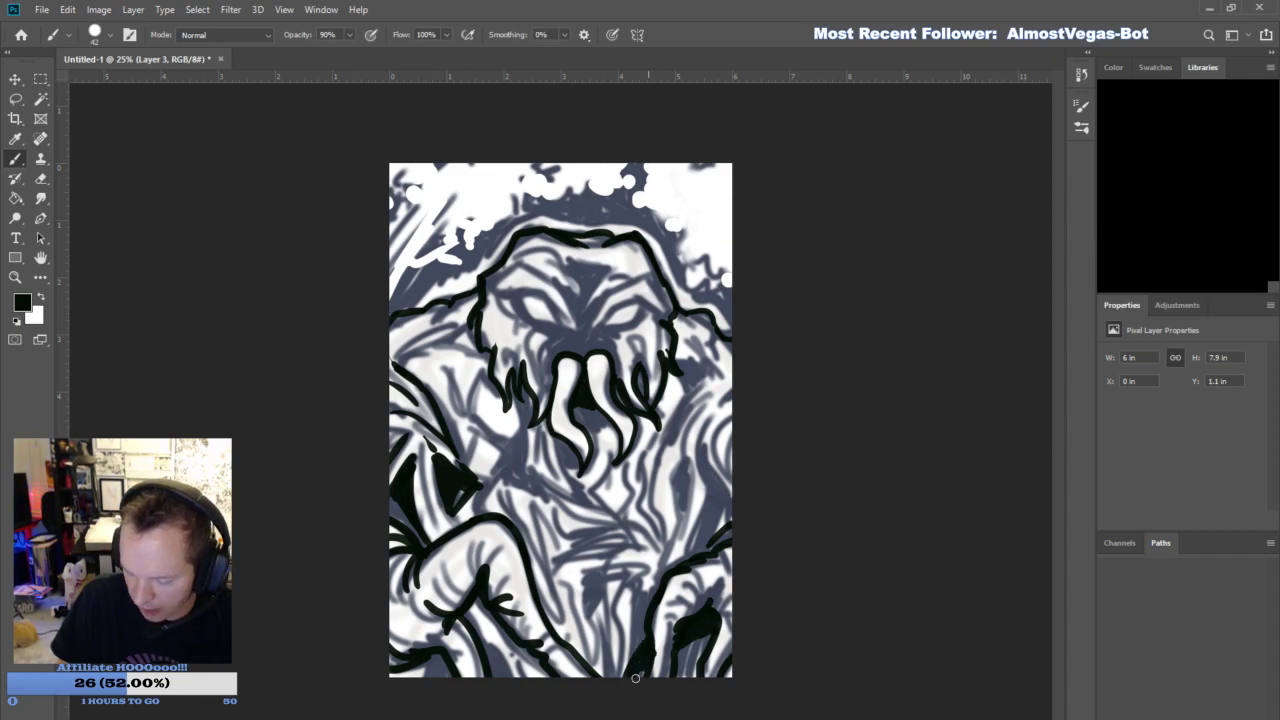
pyautogui.moveTo(705, 633); pyautogui.dragTo(688, 645)
pyautogui.moveTo(729, 520)
pyautogui.mouseDown()
pyautogui.moveTo(710, 443)
pyautogui.moveTo(731, 500)
pyautogui.moveTo(718, 492)
pyautogui.moveTo(702, 546)
pyautogui.mouseUp()
pyautogui.moveTo(716, 488); pyautogui.dragTo(696, 548)
pyautogui.moveTo(694, 462)
pyautogui.mouseDown()
pyautogui.moveTo(722, 409)
pyautogui.moveTo(709, 402)
pyautogui.moveTo(748, 387)
pyautogui.mouseUp()
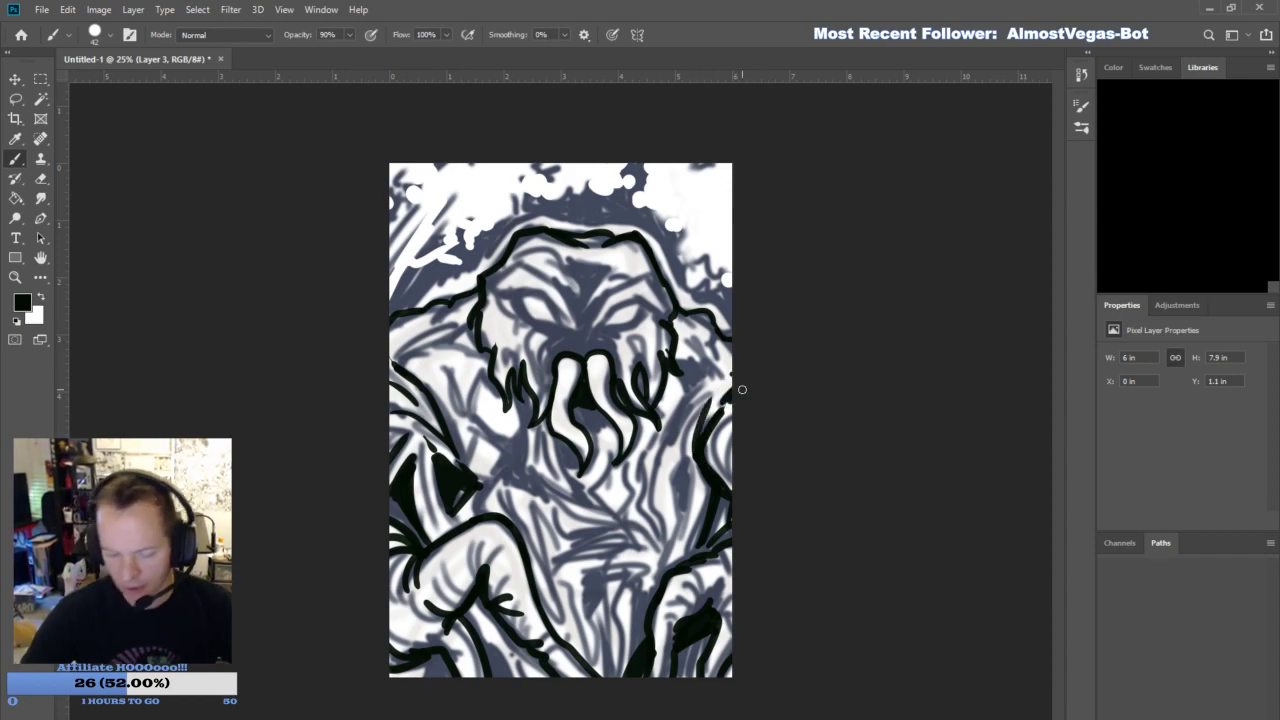
# - Fill the rest of the mouth opening with black and ink the vine crossing and shadow left of the mouth
pyautogui.moveTo(562, 447); pyautogui.dragTo(574, 466)
pyautogui.moveTo(594, 408)
pyautogui.mouseDown()
pyautogui.moveTo(578, 438)
pyautogui.moveTo(592, 413)
pyautogui.moveTo(597, 451)
pyautogui.moveTo(604, 440)
pyautogui.mouseUp()
pyautogui.moveTo(484, 430)
pyautogui.mouseDown()
pyautogui.moveTo(518, 470)
pyautogui.moveTo(520, 438)
pyautogui.moveTo(543, 490)
pyautogui.moveTo(490, 481)
pyautogui.moveTo(453, 390)
pyautogui.moveTo(458, 400)
pyautogui.mouseUp()
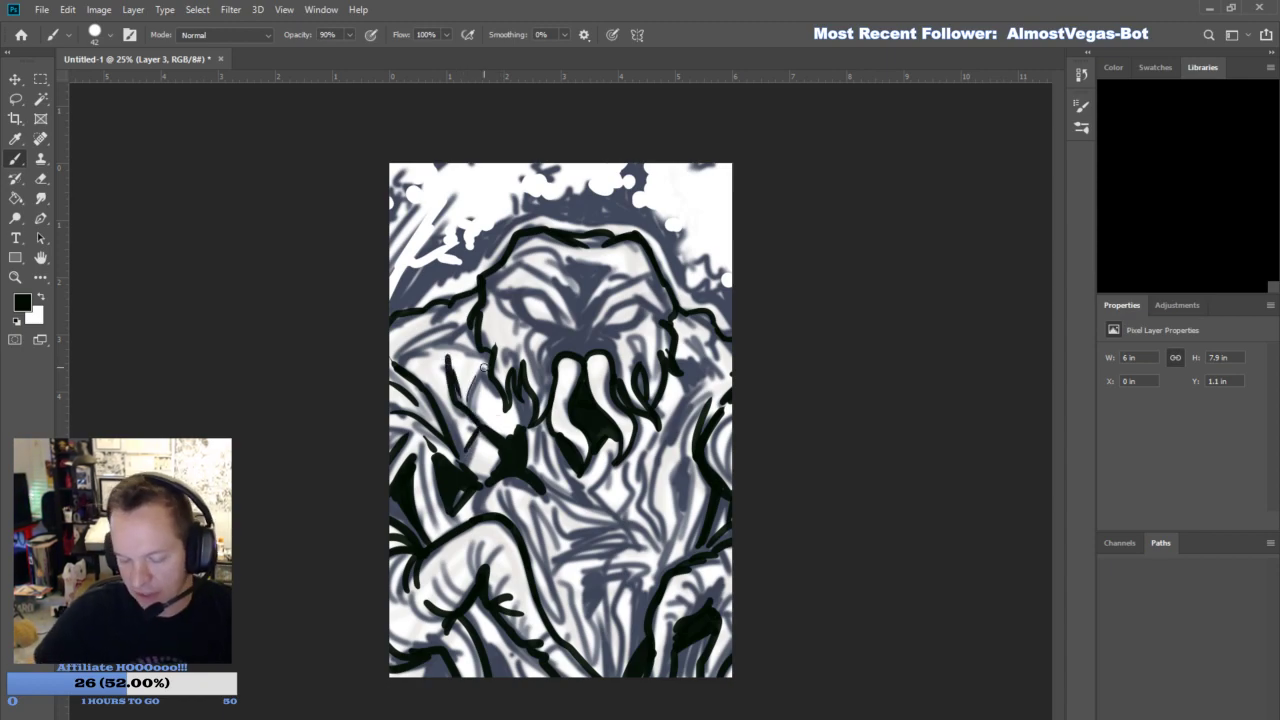
# - Ink the diagonal chest vines and add heavy black shadows at mid-torso and beneath the lower-left tentacle
pyautogui.moveTo(546, 488); pyautogui.dragTo(588, 514)
pyautogui.moveTo(608, 530)
pyautogui.mouseDown()
pyautogui.moveTo(560, 518)
pyautogui.moveTo(527, 481)
pyautogui.mouseUp()
pyautogui.moveTo(543, 491); pyautogui.dragTo(575, 518)
pyautogui.moveTo(587, 544)
pyautogui.mouseDown()
pyautogui.moveTo(551, 572)
pyautogui.moveTo(568, 540)
pyautogui.moveTo(588, 602)
pyautogui.mouseUp()
pyautogui.moveTo(590, 602)
pyautogui.mouseDown()
pyautogui.moveTo(622, 548)
pyautogui.moveTo(566, 549)
pyautogui.moveTo(605, 542)
pyautogui.mouseUp()
pyautogui.moveTo(485, 643)
pyautogui.mouseDown()
pyautogui.moveTo(511, 676)
pyautogui.moveTo(483, 632)
pyautogui.mouseUp()
pyautogui.moveTo(478, 627)
pyautogui.mouseDown()
pyautogui.moveTo(472, 669)
pyautogui.moveTo(442, 679)
pyautogui.mouseUp()
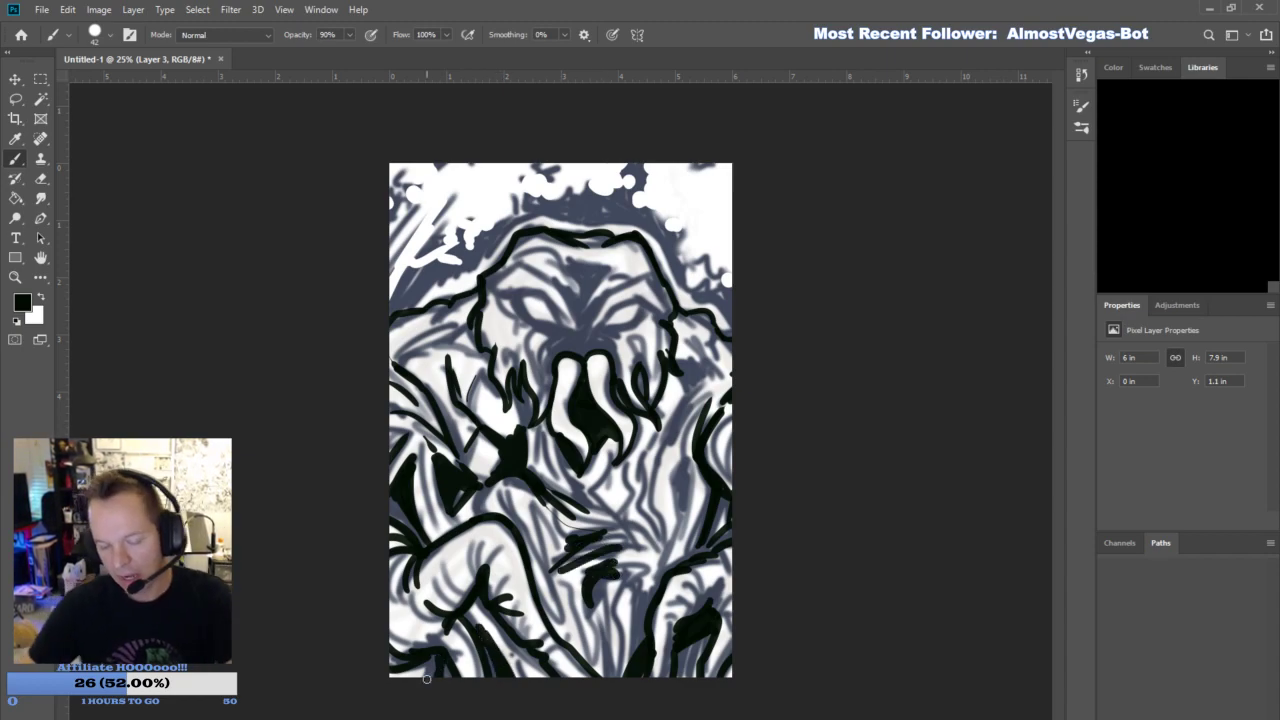
# - Add thick black shadow strokes among the right-hand vines, chest, belly folds and left shoulder
pyautogui.moveTo(681, 510)
pyautogui.mouseDown()
pyautogui.moveTo(676, 432)
pyautogui.moveTo(722, 378)
pyautogui.mouseUp()
pyautogui.moveTo(690, 393)
pyautogui.mouseDown()
pyautogui.moveTo(704, 376)
pyautogui.moveTo(685, 364)
pyautogui.mouseUp()
pyautogui.moveTo(630, 468)
pyautogui.mouseDown()
pyautogui.moveTo(624, 512)
pyautogui.moveTo(622, 476)
pyautogui.moveTo(607, 472)
pyautogui.mouseUp()
pyautogui.moveTo(612, 574)
pyautogui.mouseDown()
pyautogui.moveTo(642, 566)
pyautogui.moveTo(647, 580)
pyautogui.moveTo(606, 671)
pyautogui.moveTo(586, 578)
pyautogui.moveTo(560, 580)
pyautogui.moveTo(594, 657)
pyautogui.mouseUp()
pyautogui.moveTo(643, 590); pyautogui.dragTo(642, 566)
pyautogui.moveTo(539, 550)
pyautogui.mouseDown()
pyautogui.moveTo(530, 502)
pyautogui.moveTo(492, 479)
pyautogui.moveTo(574, 498)
pyautogui.mouseUp()
pyautogui.moveTo(405, 363); pyautogui.dragTo(463, 340)
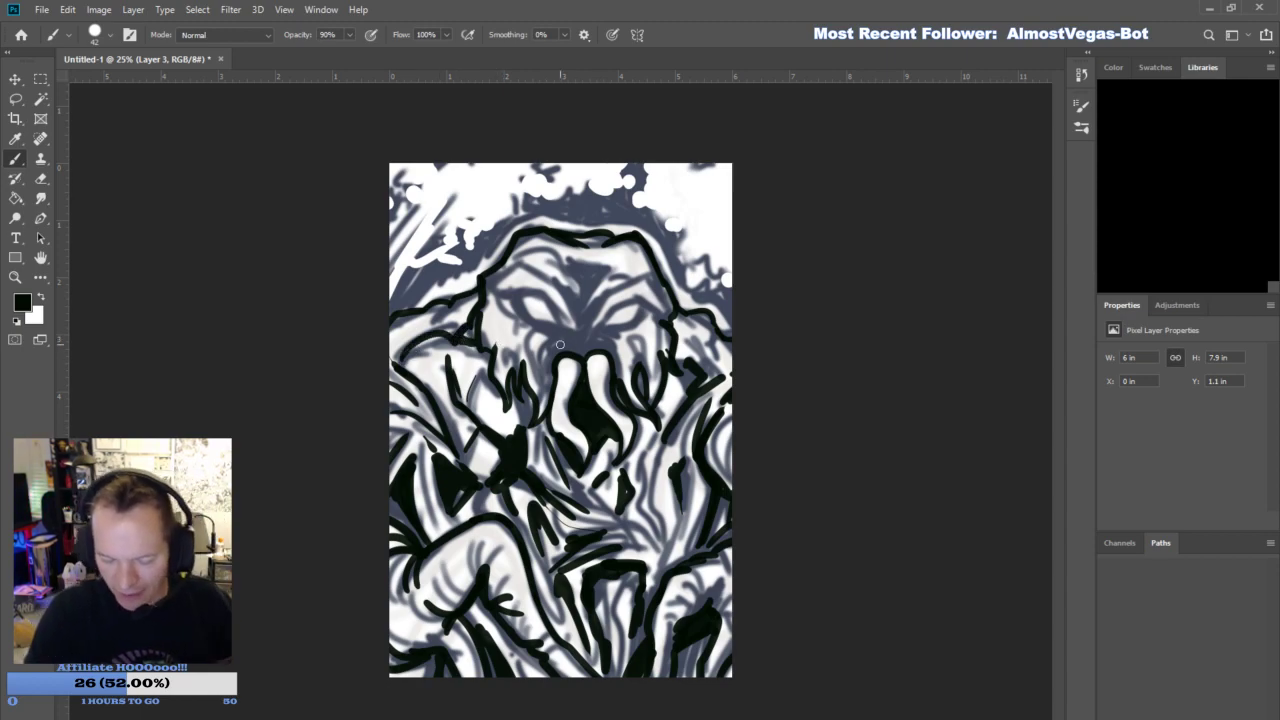
# - Ink the eyes, angry brows and the folds around the nose and upper mouth, darkening the left cheek fringe
pyautogui.moveTo(528, 382)
pyautogui.mouseDown()
pyautogui.moveTo(519, 446)
pyautogui.moveTo(555, 455)
pyautogui.mouseUp()
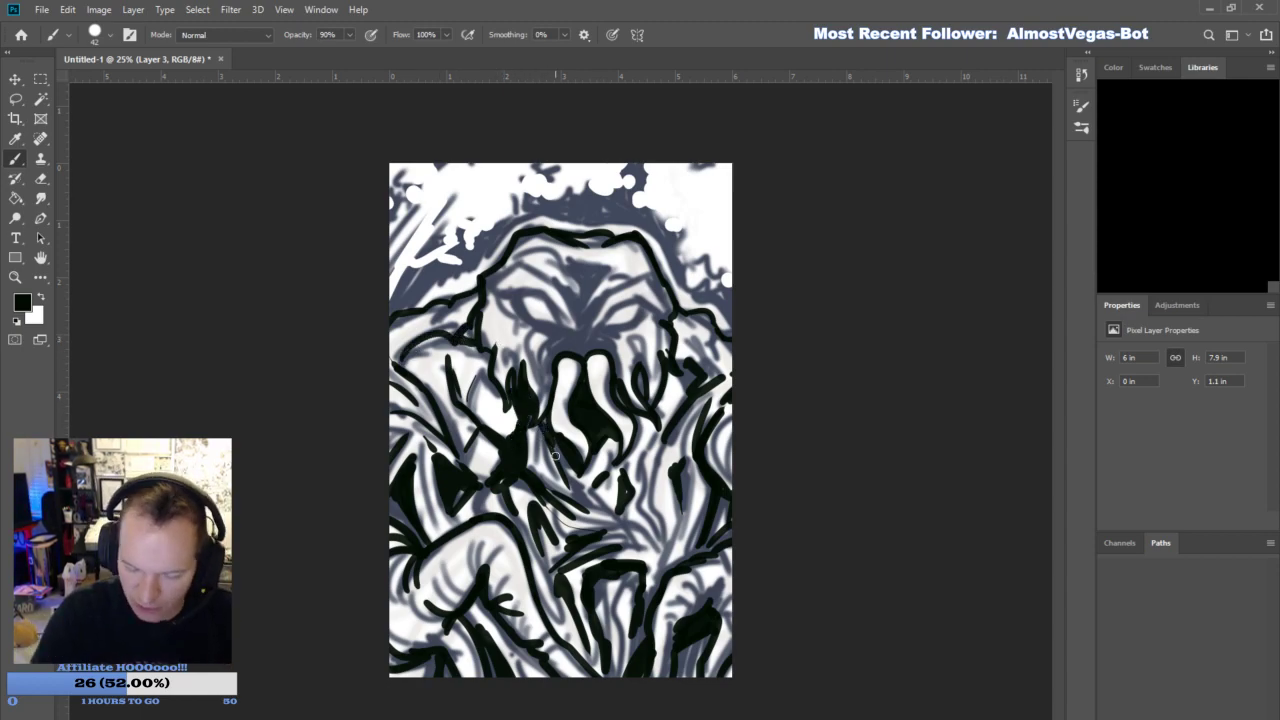
pyautogui.moveTo(504, 295)
pyautogui.mouseDown()
pyautogui.moveTo(576, 340)
pyautogui.moveTo(550, 328)
pyautogui.moveTo(578, 336)
pyautogui.moveTo(624, 303)
pyautogui.moveTo(655, 311)
pyautogui.moveTo(630, 325)
pyautogui.moveTo(650, 298)
pyautogui.mouseUp()
pyautogui.moveTo(549, 380)
pyautogui.mouseDown()
pyautogui.moveTo(564, 344)
pyautogui.moveTo(578, 346)
pyautogui.mouseUp()
pyautogui.moveTo(547, 361)
pyautogui.mouseDown()
pyautogui.moveTo(567, 336)
pyautogui.moveTo(585, 345)
pyautogui.mouseUp()
pyautogui.moveTo(593, 343)
pyautogui.mouseDown()
pyautogui.moveTo(615, 343)
pyautogui.moveTo(626, 390)
pyautogui.mouseUp()
pyautogui.moveTo(640, 338); pyautogui.dragTo(632, 364)
pyautogui.moveTo(546, 344)
pyautogui.mouseDown()
pyautogui.moveTo(524, 402)
pyautogui.moveTo(498, 351)
pyautogui.mouseUp()
pyautogui.moveTo(580, 326)
pyautogui.mouseDown()
pyautogui.moveTo(522, 266)
pyautogui.moveTo(543, 279)
pyautogui.mouseUp()
pyautogui.moveTo(592, 329)
pyautogui.mouseDown()
pyautogui.moveTo(584, 317)
pyautogui.moveTo(652, 297)
pyautogui.moveTo(528, 254)
pyautogui.moveTo(620, 273)
pyautogui.mouseUp()
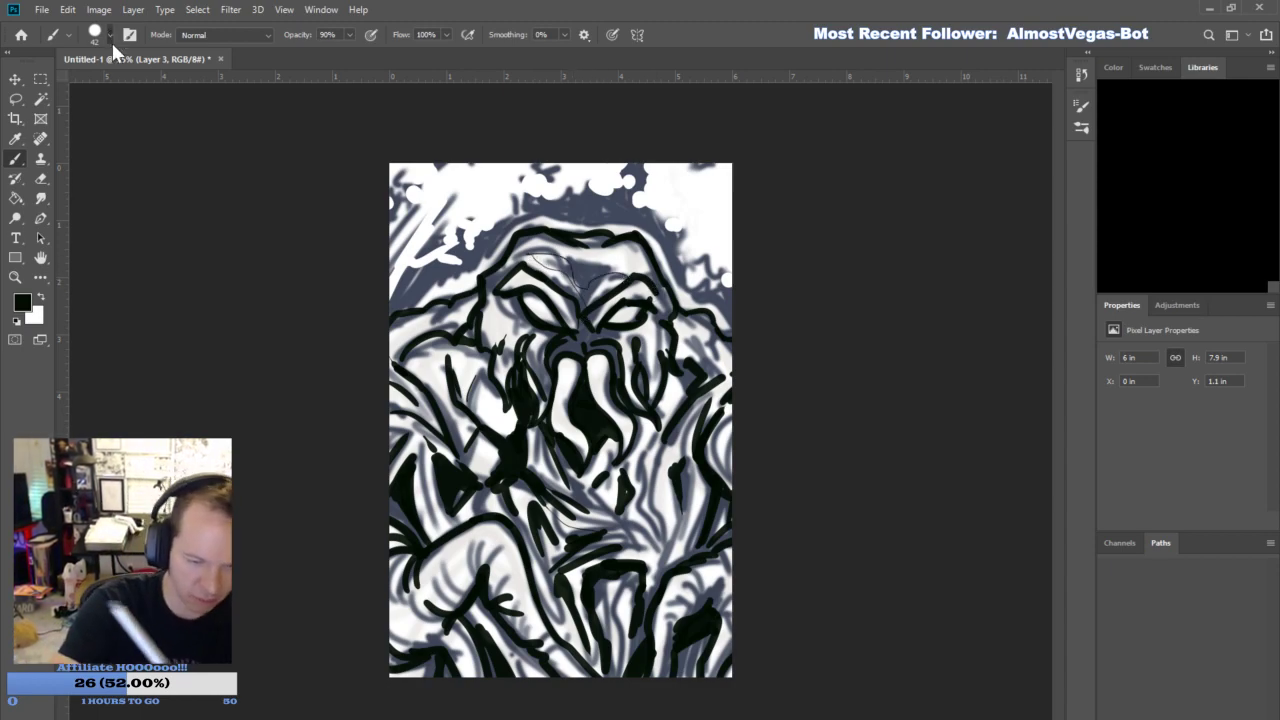
# - Reduce the brush size to 20 and ink fine curved wrinkles on the lower-right arch and the bent lower-left tentacle
pyautogui.press('[')
pyautogui.press('[')
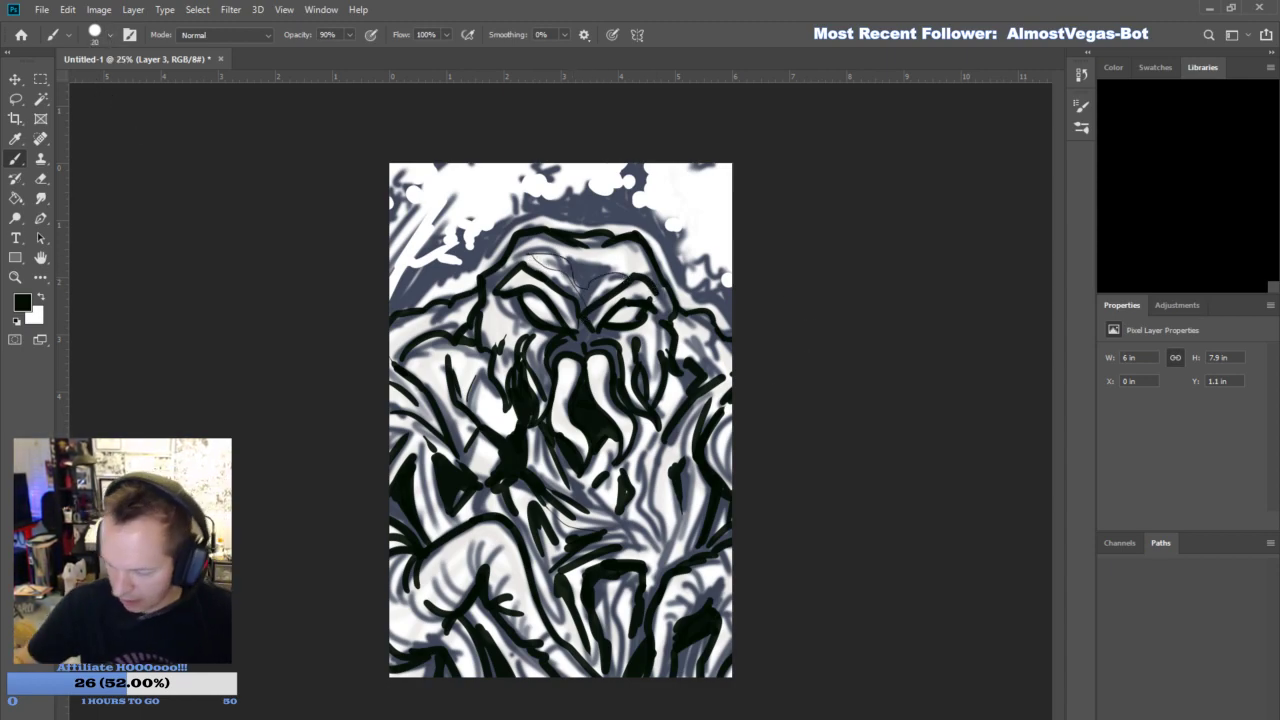
pyautogui.moveTo(664, 607)
pyautogui.mouseDown()
pyautogui.moveTo(690, 588)
pyautogui.moveTo(678, 618)
pyautogui.mouseUp()
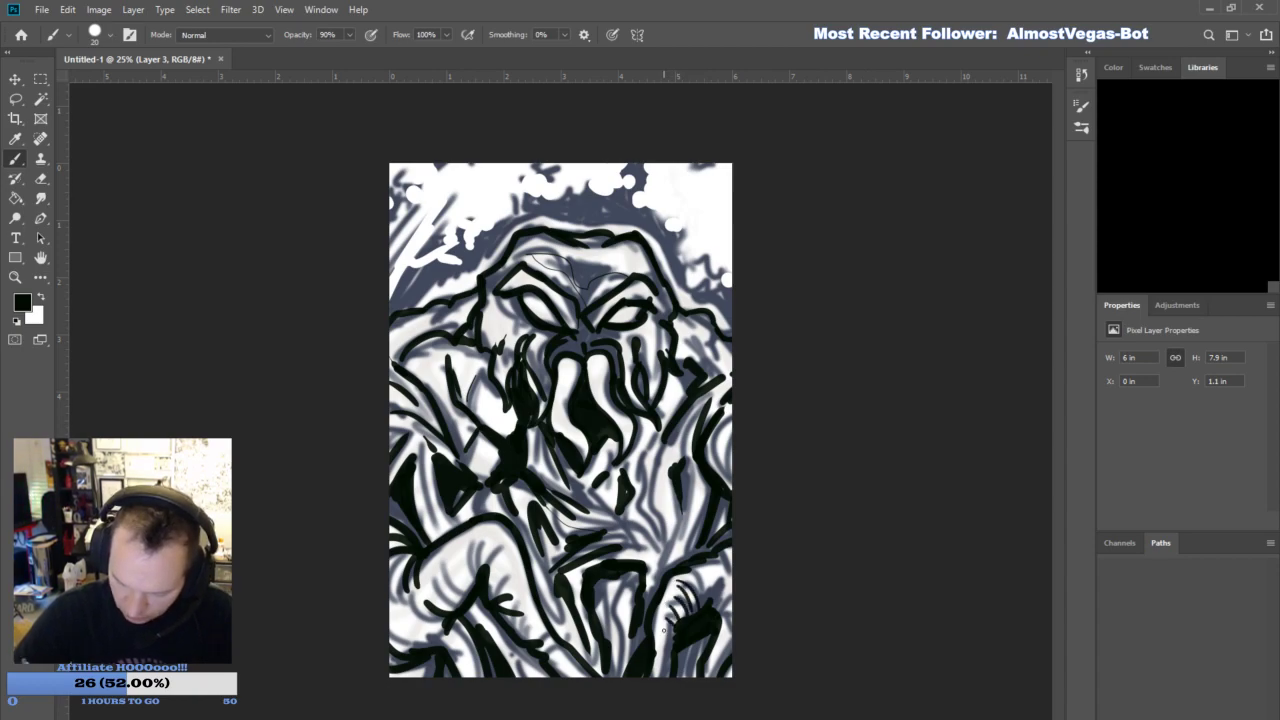
pyautogui.moveTo(458, 604)
pyautogui.mouseDown()
pyautogui.moveTo(428, 558)
pyautogui.moveTo(441, 556)
pyautogui.mouseUp()
pyautogui.moveTo(466, 590); pyautogui.dragTo(455, 544)
pyautogui.moveTo(472, 583)
pyautogui.mouseDown()
pyautogui.moveTo(467, 536)
pyautogui.moveTo(486, 540)
pyautogui.mouseUp()
pyautogui.moveTo(482, 570)
pyautogui.mouseDown()
pyautogui.moveTo(496, 548)
pyautogui.moveTo(510, 560)
pyautogui.mouseUp()
pyautogui.moveTo(503, 605); pyautogui.dragTo(524, 571)
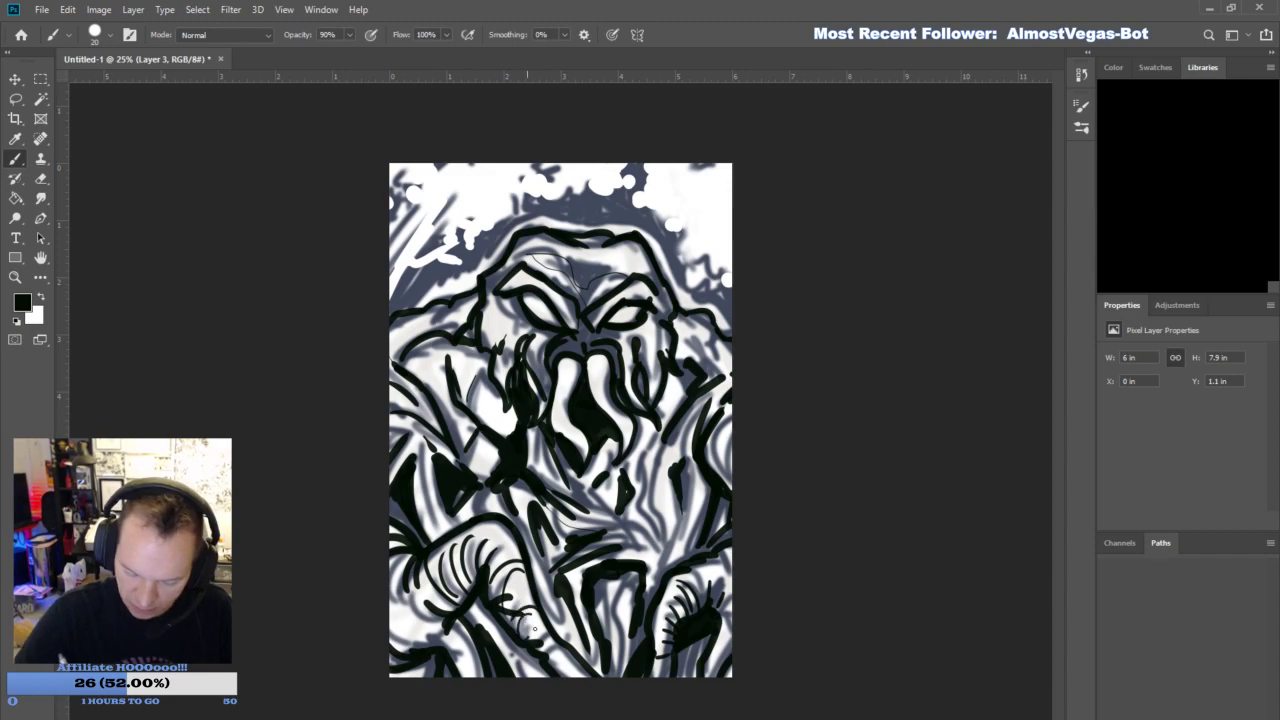
# - Add thin detail lines to the lower-left tentacle folds, the left-edge vines and the left shoulder
pyautogui.moveTo(446, 625)
pyautogui.mouseDown()
pyautogui.moveTo(408, 598)
pyautogui.moveTo(400, 606)
pyautogui.mouseUp()
pyautogui.moveTo(472, 660); pyautogui.dragTo(444, 636)
pyautogui.moveTo(425, 450); pyautogui.dragTo(429, 527)
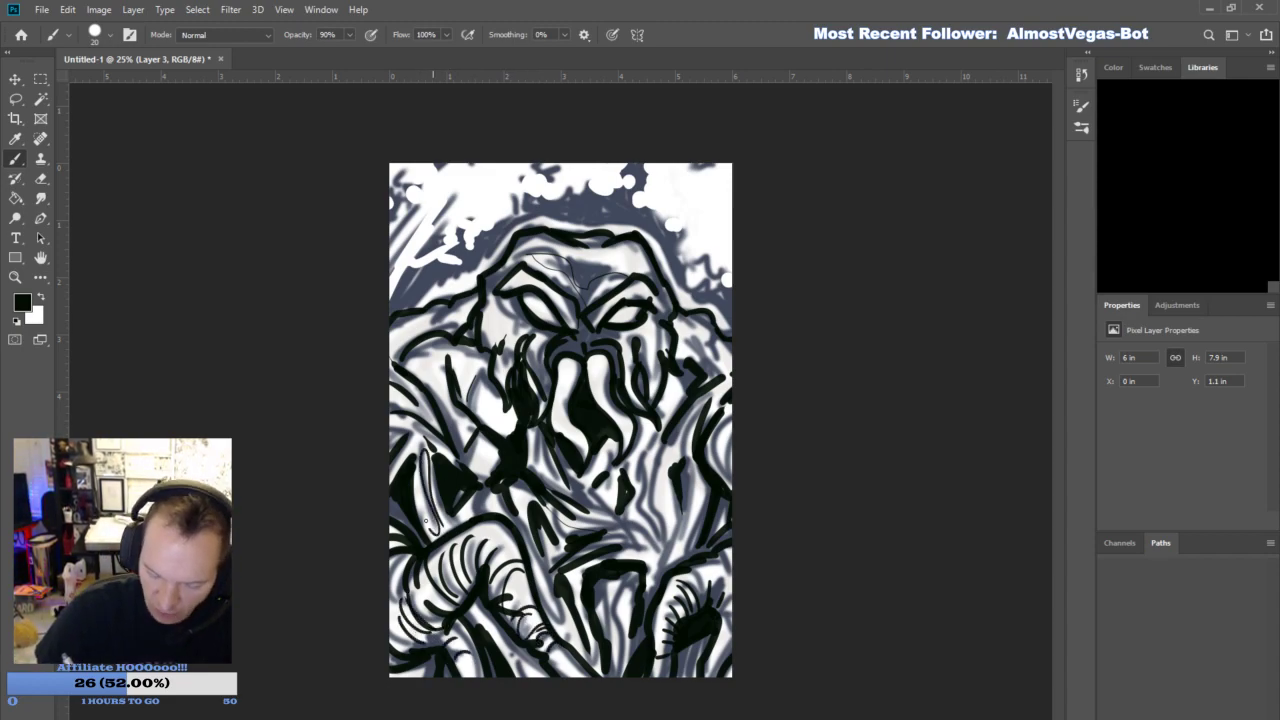
pyautogui.moveTo(445, 453)
pyautogui.mouseDown()
pyautogui.moveTo(392, 436)
pyautogui.moveTo(446, 402)
pyautogui.mouseUp()
pyautogui.moveTo(446, 410); pyautogui.dragTo(418, 356)
pyautogui.moveTo(468, 446)
pyautogui.mouseDown()
pyautogui.moveTo(463, 346)
pyautogui.moveTo(452, 384)
pyautogui.mouseUp()
pyautogui.moveTo(390, 345); pyautogui.dragTo(460, 313)
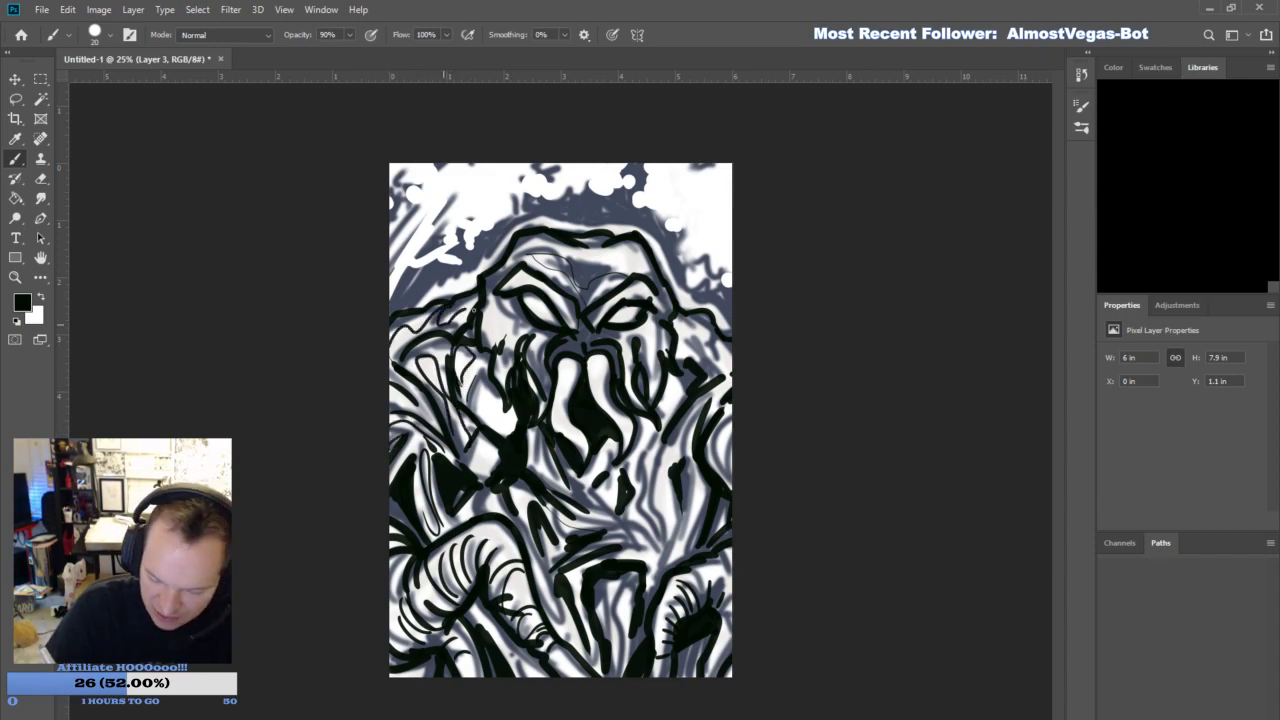
# - Ink thin vine lines beside the bent tentacle and down the middle of the lower torso
pyautogui.moveTo(476, 476)
pyautogui.mouseDown()
pyautogui.moveTo(508, 406)
pyautogui.moveTo(478, 472)
pyautogui.moveTo(492, 493)
pyautogui.mouseUp()
pyautogui.moveTo(476, 496)
pyautogui.mouseDown()
pyautogui.moveTo(468, 515)
pyautogui.moveTo(552, 612)
pyautogui.moveTo(480, 676)
pyautogui.moveTo(546, 682)
pyautogui.mouseUp()
pyautogui.moveTo(520, 488); pyautogui.dragTo(530, 518)
pyautogui.moveTo(542, 500); pyautogui.dragTo(571, 540)
pyautogui.moveTo(562, 596); pyautogui.dragTo(574, 634)
pyautogui.moveTo(605, 578); pyautogui.dragTo(608, 660)
pyautogui.moveTo(631, 598); pyautogui.dragTo(626, 654)
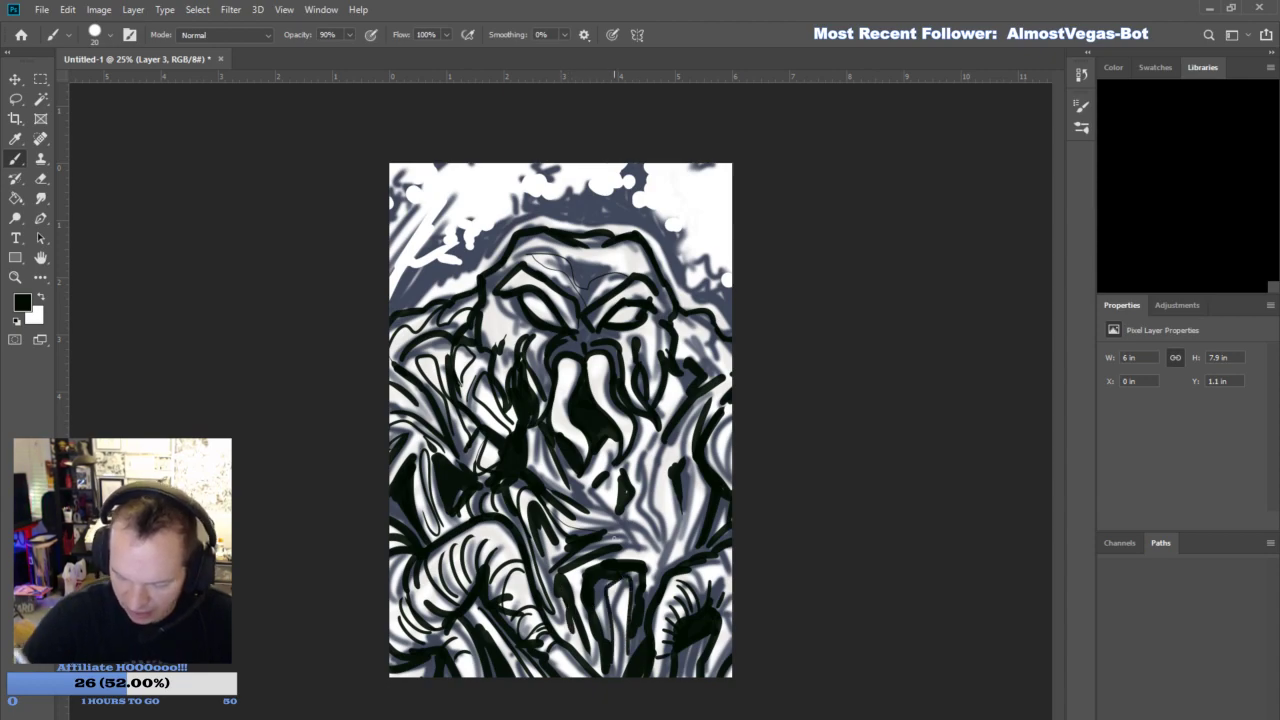
# - Ink thin converging vine lines from below the mouth and right shoulder down to the center of the chest
pyautogui.moveTo(567, 494); pyautogui.dragTo(647, 555)
pyautogui.moveTo(540, 442); pyautogui.dragTo(570, 494)
pyautogui.moveTo(542, 440)
pyautogui.mouseDown()
pyautogui.moveTo(594, 494)
pyautogui.moveTo(618, 448)
pyautogui.moveTo(606, 504)
pyautogui.moveTo(632, 556)
pyautogui.mouseUp()
pyautogui.moveTo(650, 432); pyautogui.dragTo(640, 546)
pyautogui.moveTo(664, 500); pyautogui.dragTo(652, 552)
pyautogui.moveTo(668, 436)
pyautogui.mouseDown()
pyautogui.moveTo(650, 572)
pyautogui.moveTo(684, 500)
pyautogui.mouseUp()
pyautogui.moveTo(702, 402)
pyautogui.mouseDown()
pyautogui.moveTo(674, 466)
pyautogui.moveTo(682, 554)
pyautogui.mouseUp()
# - Add thin contour lines around the lower-right arch, the right-edge vine and the right shoulder
pyautogui.moveTo(668, 632); pyautogui.dragTo(660, 666)
pyautogui.moveTo(726, 560); pyautogui.dragTo(666, 630)
pyautogui.moveTo(732, 424); pyautogui.dragTo(718, 472)
pyautogui.moveTo(706, 342)
pyautogui.mouseDown()
pyautogui.moveTo(670, 402)
pyautogui.moveTo(684, 372)
pyautogui.mouseUp()
pyautogui.moveTo(726, 328); pyautogui.dragTo(710, 370)
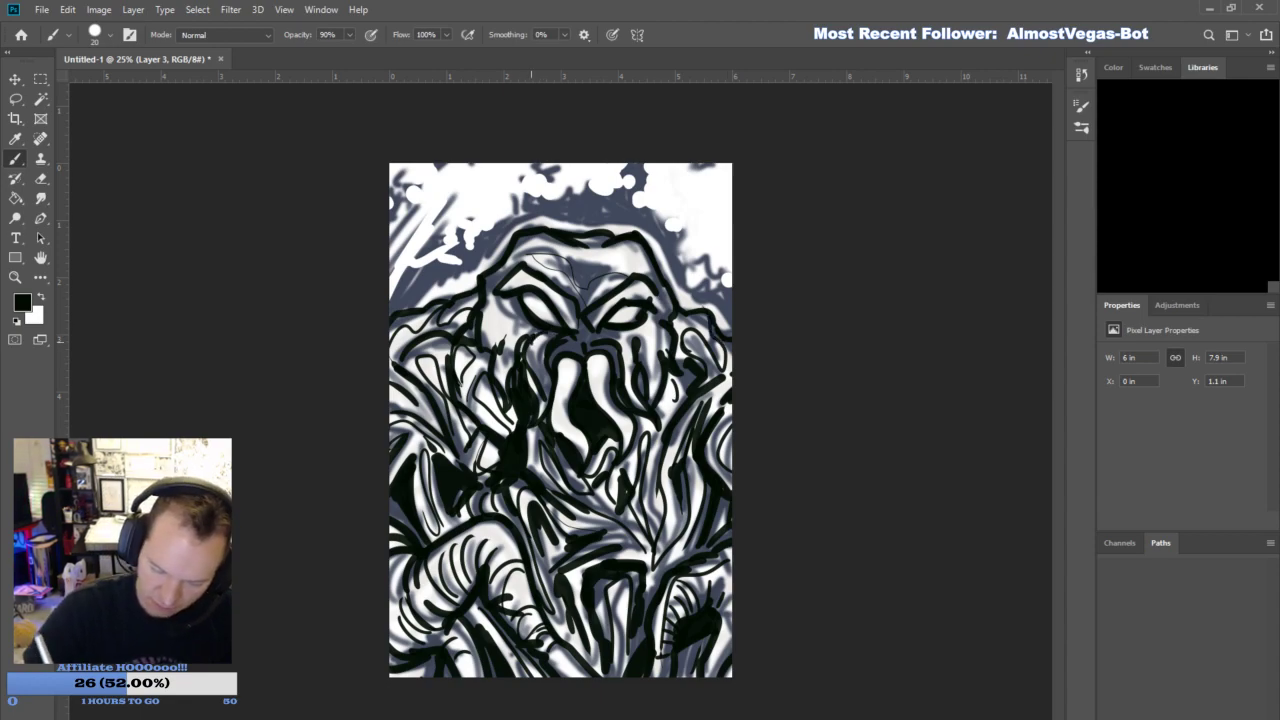
# - Ink thin wrinkles and folds across the forehead, brows, eye sockets and upper cheeks
pyautogui.moveTo(500, 349)
pyautogui.mouseDown()
pyautogui.moveTo(522, 332)
pyautogui.moveTo(490, 336)
pyautogui.moveTo(506, 326)
pyautogui.mouseUp()
pyautogui.moveTo(506, 278)
pyautogui.mouseDown()
pyautogui.moveTo(492, 310)
pyautogui.moveTo(573, 304)
pyautogui.mouseUp()
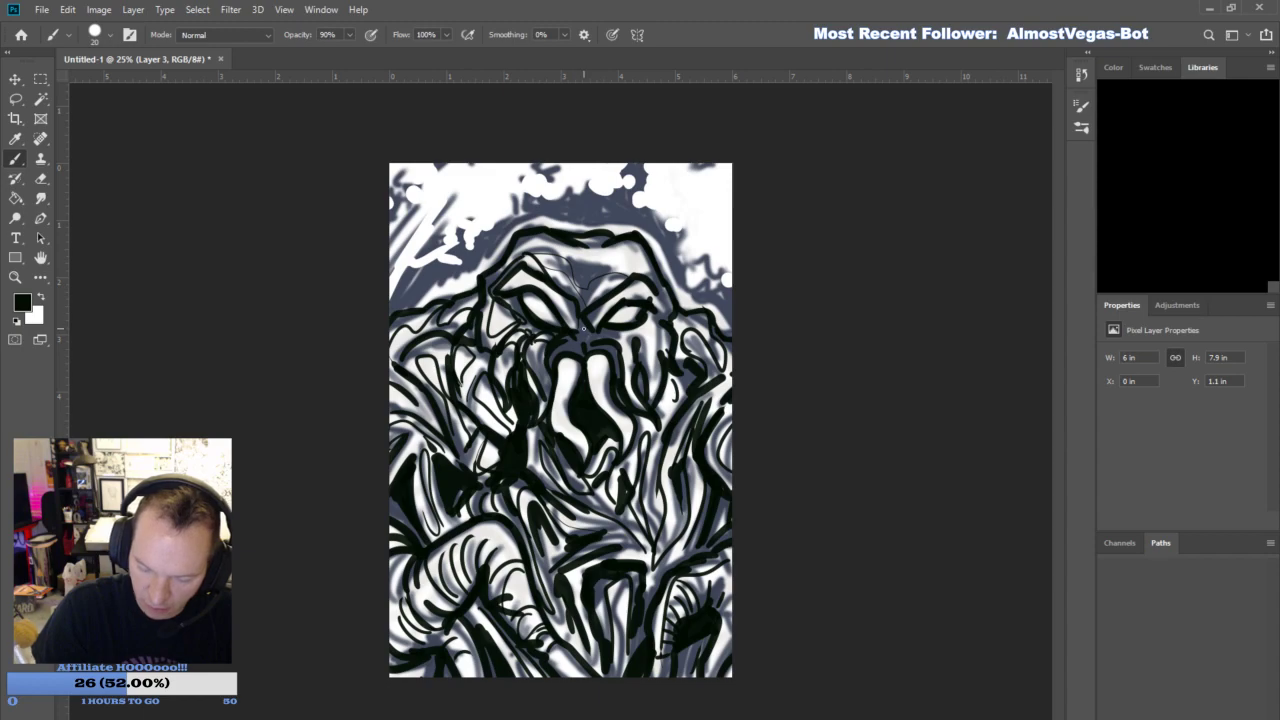
pyautogui.moveTo(637, 345)
pyautogui.mouseDown()
pyautogui.moveTo(655, 362)
pyautogui.moveTo(648, 312)
pyautogui.mouseUp()
pyautogui.moveTo(550, 254)
pyautogui.mouseDown()
pyautogui.moveTo(574, 294)
pyautogui.moveTo(640, 247)
pyautogui.moveTo(588, 267)
pyautogui.mouseUp()
pyautogui.moveTo(590, 240)
pyautogui.mouseDown()
pyautogui.moveTo(583, 268)
pyautogui.moveTo(518, 241)
pyautogui.mouseUp()
pyautogui.moveTo(595, 297)
pyautogui.mouseDown()
pyautogui.moveTo(650, 273)
pyautogui.moveTo(664, 294)
pyautogui.mouseUp()
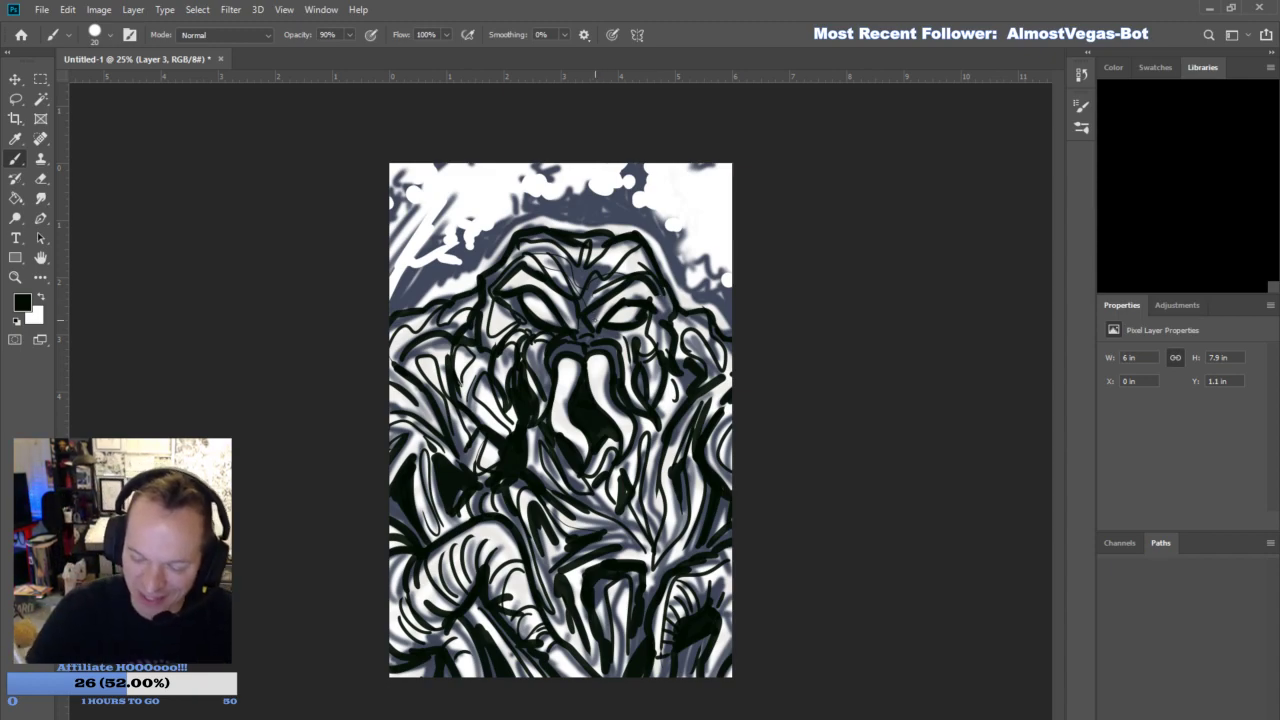
pyautogui.moveTo(578, 325)
pyautogui.mouseDown()
pyautogui.moveTo(589, 328)
pyautogui.moveTo(566, 300)
pyautogui.moveTo(633, 292)
pyautogui.moveTo(668, 320)
pyautogui.mouseUp()
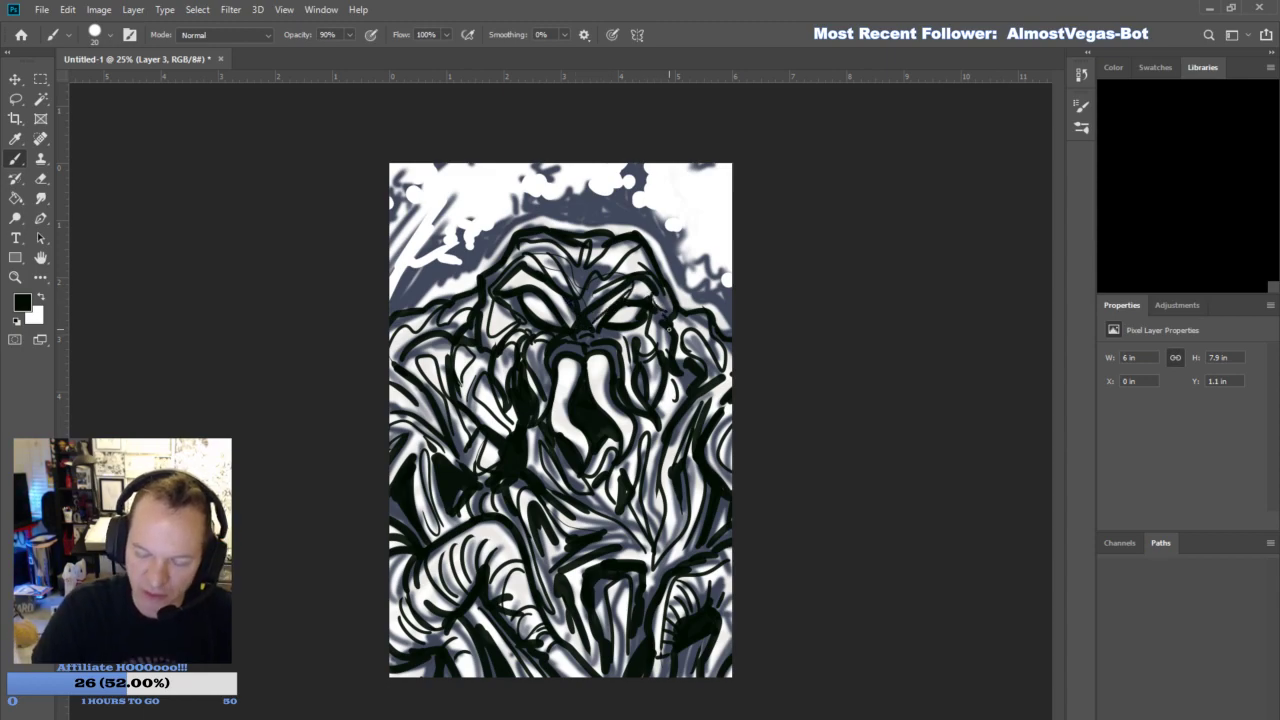
# - Darken the brow and nose creases and add fine lines around the mouth folds and left shoulder vines
pyautogui.moveTo(573, 325)
pyautogui.mouseDown()
pyautogui.moveTo(518, 274)
pyautogui.moveTo(571, 325)
pyautogui.moveTo(497, 325)
pyautogui.moveTo(494, 302)
pyautogui.mouseUp()
pyautogui.moveTo(514, 349)
pyautogui.mouseDown()
pyautogui.moveTo(498, 373)
pyautogui.moveTo(531, 357)
pyautogui.mouseUp()
pyautogui.moveTo(632, 384); pyautogui.dragTo(609, 347)
pyautogui.moveTo(546, 395)
pyautogui.mouseDown()
pyautogui.moveTo(551, 369)
pyautogui.moveTo(527, 350)
pyautogui.moveTo(549, 339)
pyautogui.mouseUp()
pyautogui.moveTo(438, 380); pyautogui.dragTo(444, 344)
pyautogui.moveTo(426, 346); pyautogui.dragTo(406, 390)
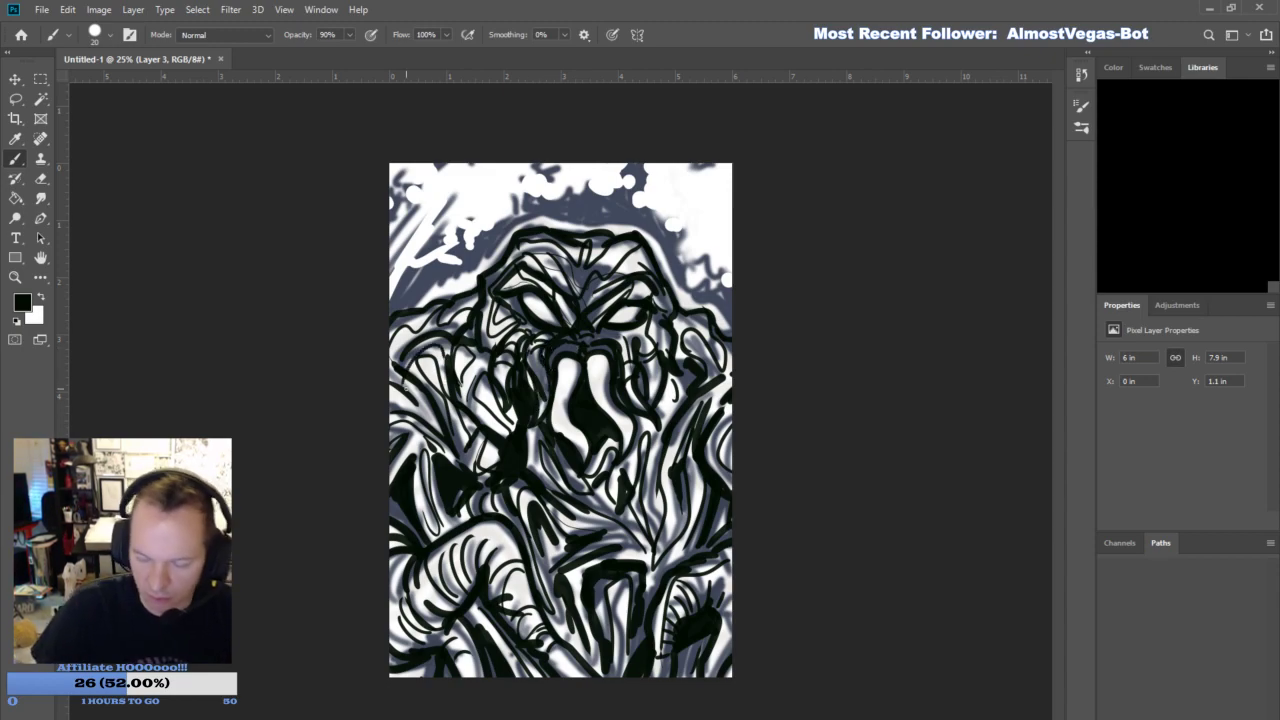
# - Add fine detail lines to the right cheek fringe and along the two mouth tentacles
pyautogui.moveTo(654, 400)
pyautogui.mouseDown()
pyautogui.moveTo(646, 358)
pyautogui.moveTo(667, 382)
pyautogui.moveTo(627, 388)
pyautogui.mouseUp()
pyautogui.moveTo(586, 460); pyautogui.dragTo(570, 424)
pyautogui.moveTo(568, 398); pyautogui.dragTo(572, 360)
pyautogui.moveTo(592, 354); pyautogui.dragTo(605, 412)
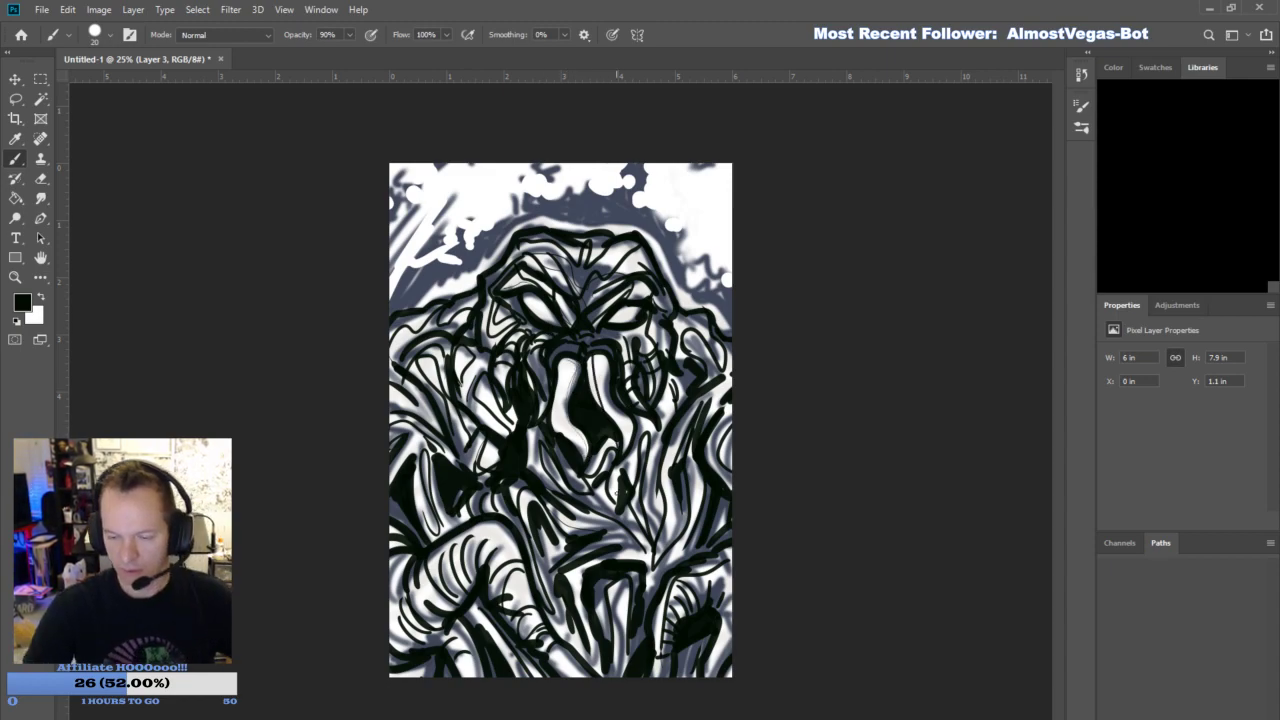
# - Add short black accent strokes along the branches and foliage behind the head and shoulders
pyautogui.moveTo(730, 286); pyautogui.dragTo(733, 294)
pyautogui.moveTo(391, 307); pyautogui.dragTo(434, 273)
pyautogui.moveTo(434, 273); pyautogui.dragTo(440, 232)
pyautogui.moveTo(398, 198); pyautogui.dragTo(390, 217)
pyautogui.moveTo(464, 251); pyautogui.dragTo(490, 243)
pyautogui.moveTo(486, 239); pyautogui.dragTo(500, 229)
pyautogui.moveTo(555, 184); pyautogui.dragTo(552, 193)
pyautogui.moveTo(630, 207); pyautogui.dragTo(656, 242)
pyautogui.moveTo(725, 296); pyautogui.dragTo(724, 312)
# - Lower the opacity of the navy linework on Layer 2 and add a new Layer 4
pyautogui.click(1181, 391)
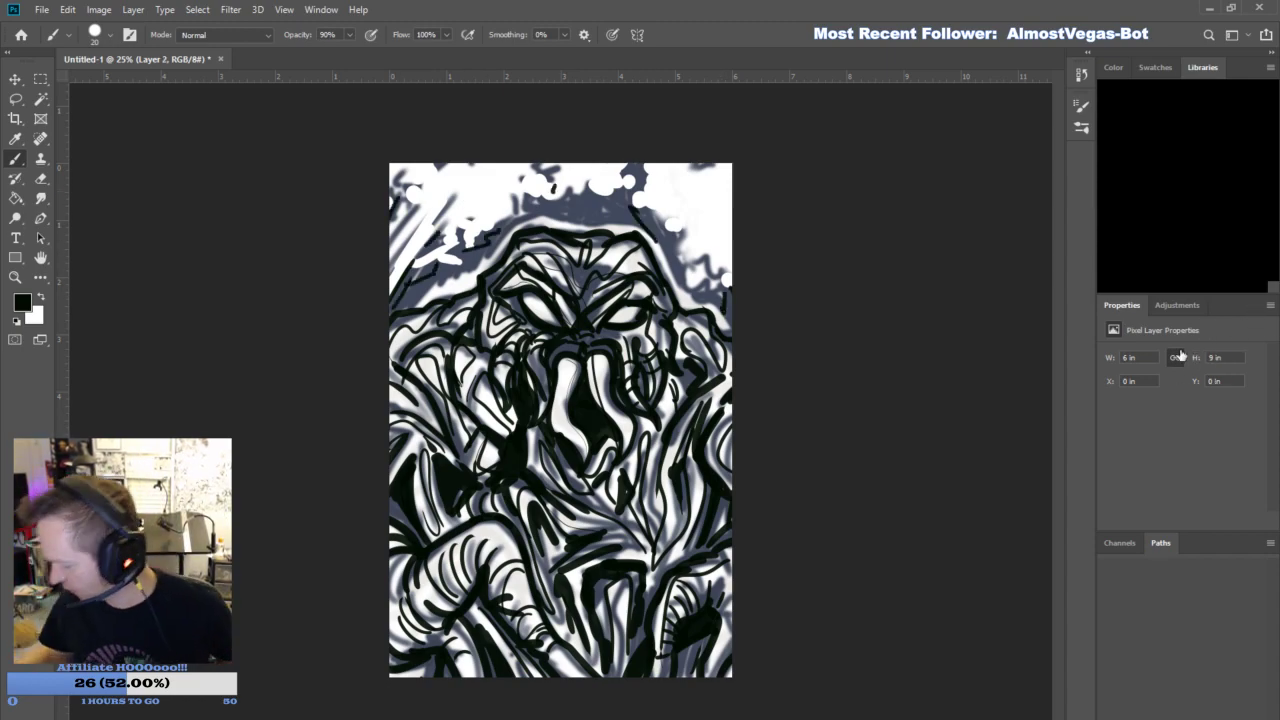
pyautogui.write('70')
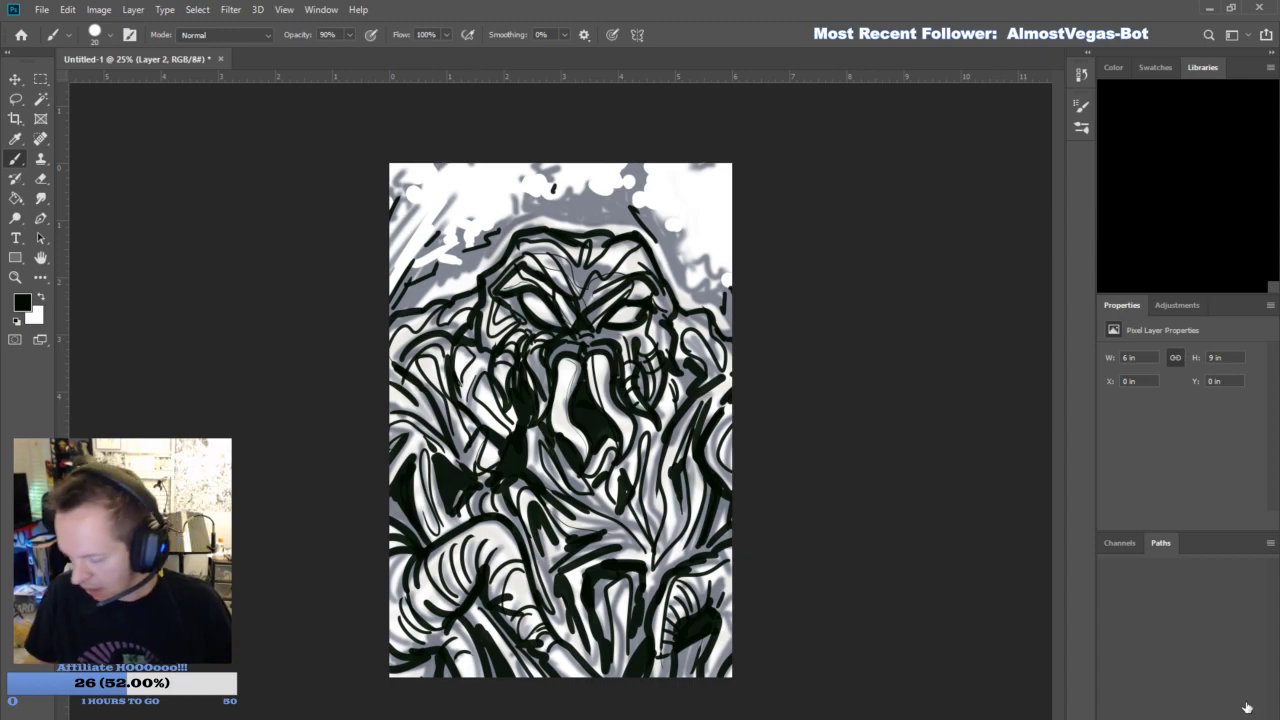
pyautogui.click(1228, 706)
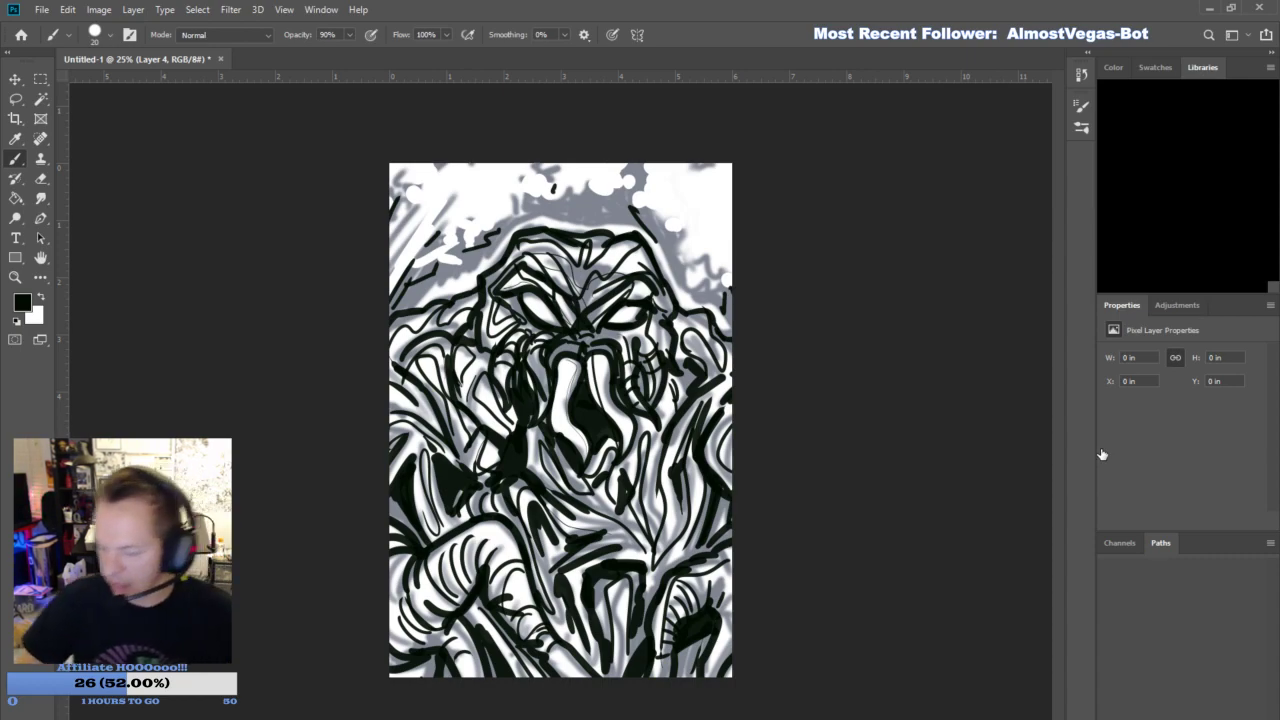
# - Set the foreground color to bright green and switch to the Pencil tool at size 34
pyautogui.press('i')
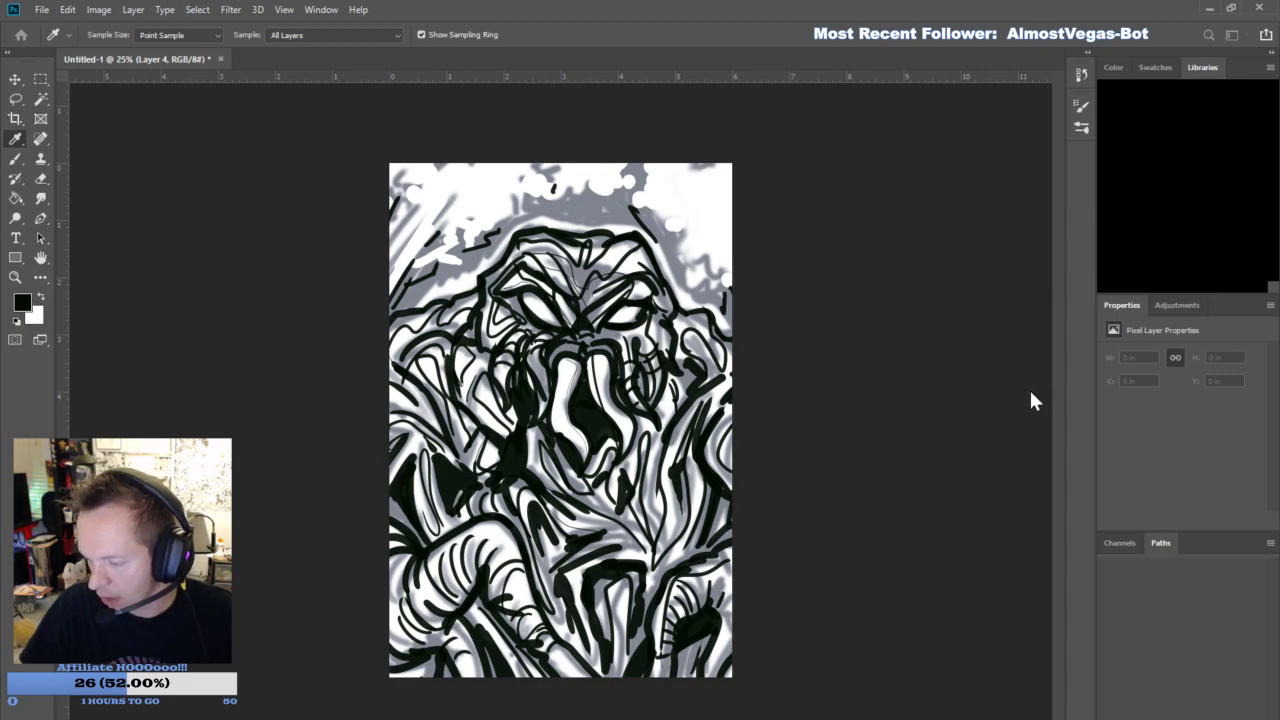
pyautogui.click(1136, 255)
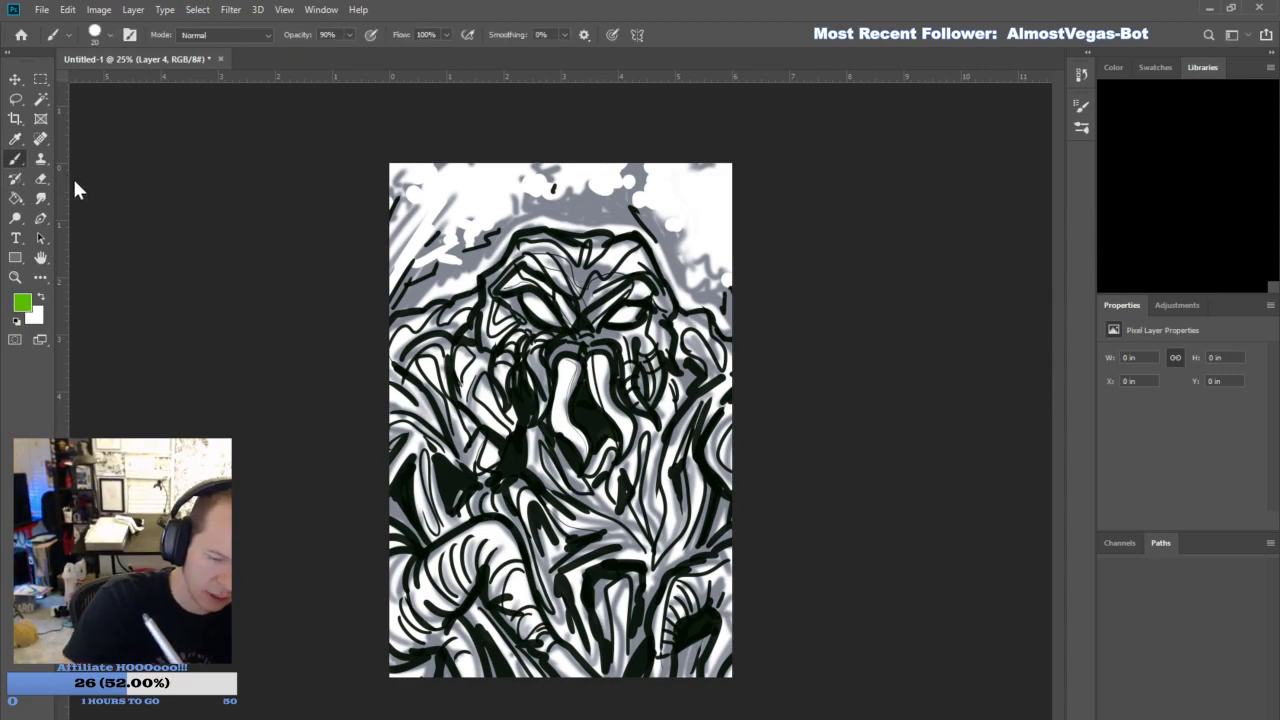
pyautogui.hotkey('shift', 'b')
pyautogui.moveTo(100, 81); pyautogui.dragTo(109, 94)
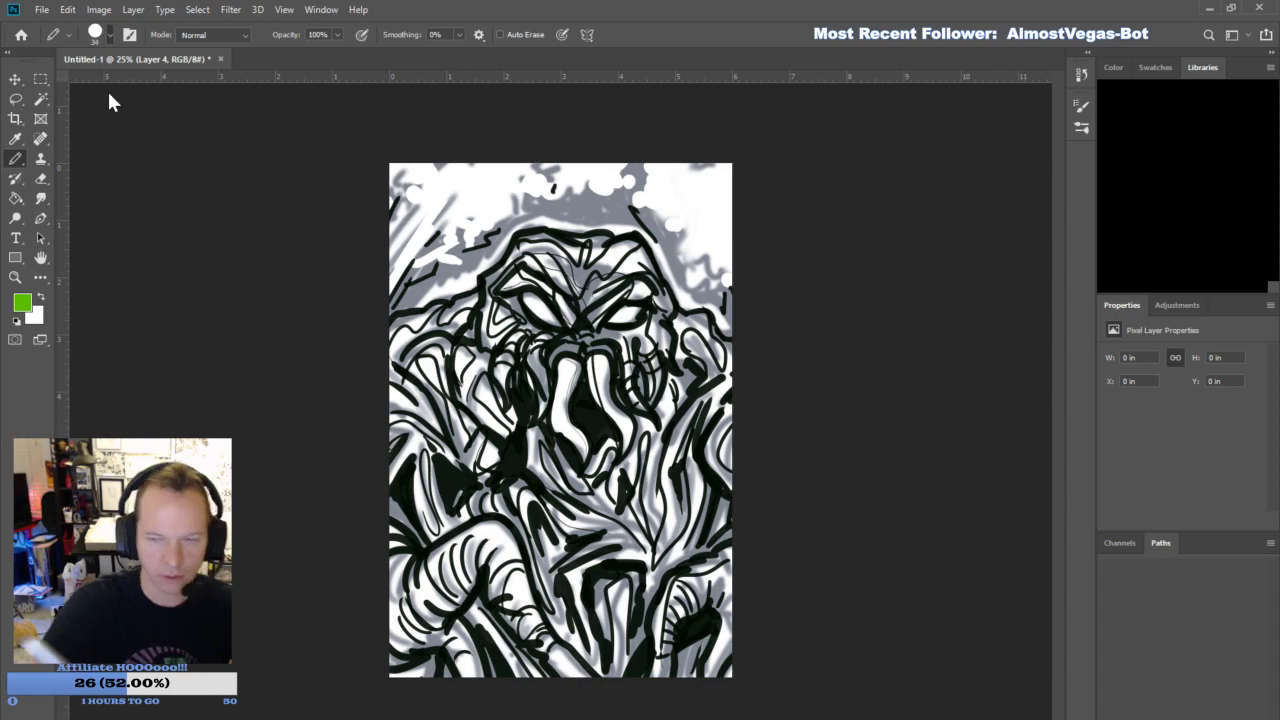
# - Line the inside of the head and shoulder silhouette with green and flood-fill the whole creature with it on Layer 4
pyautogui.moveTo(730, 426)
pyautogui.mouseDown()
pyautogui.moveTo(731, 347)
pyautogui.moveTo(702, 316)
pyautogui.moveTo(672, 312)
pyautogui.moveTo(631, 243)
pyautogui.moveTo(523, 235)
pyautogui.moveTo(553, 237)
pyautogui.moveTo(515, 251)
pyautogui.moveTo(459, 308)
pyautogui.moveTo(392, 330)
pyautogui.mouseUp()
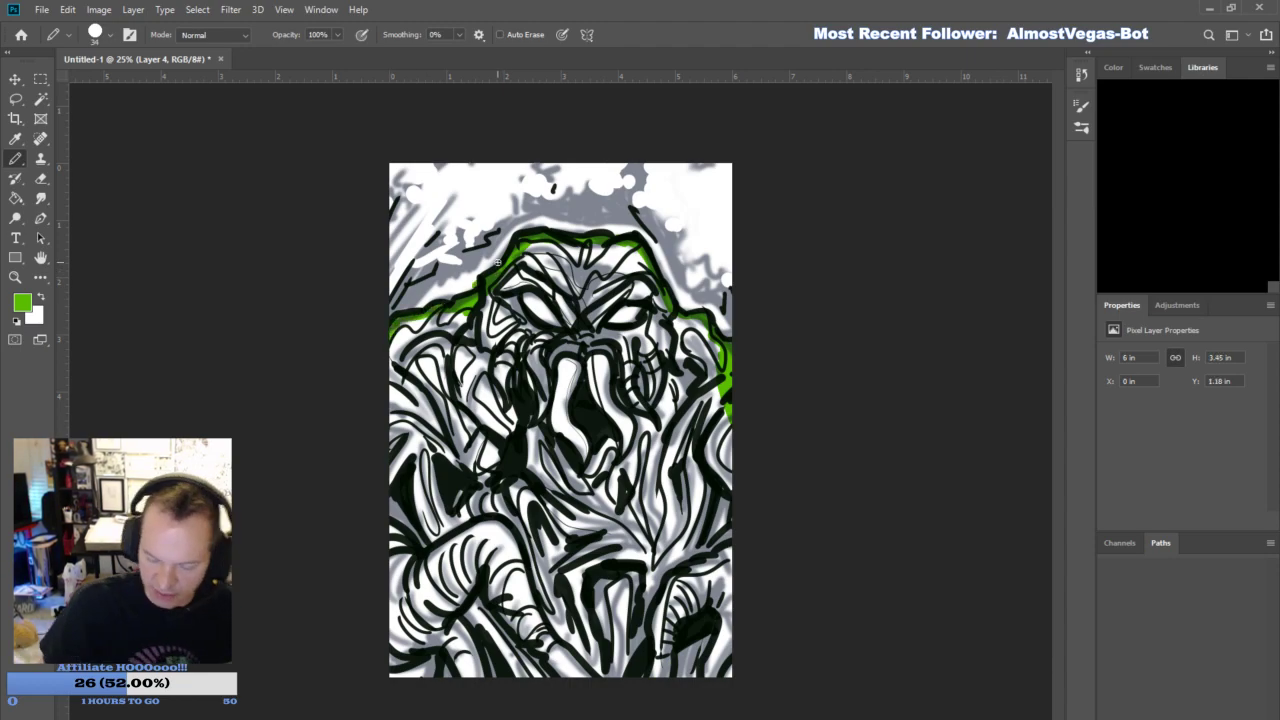
pyautogui.press('g')
pyautogui.click(622, 365)
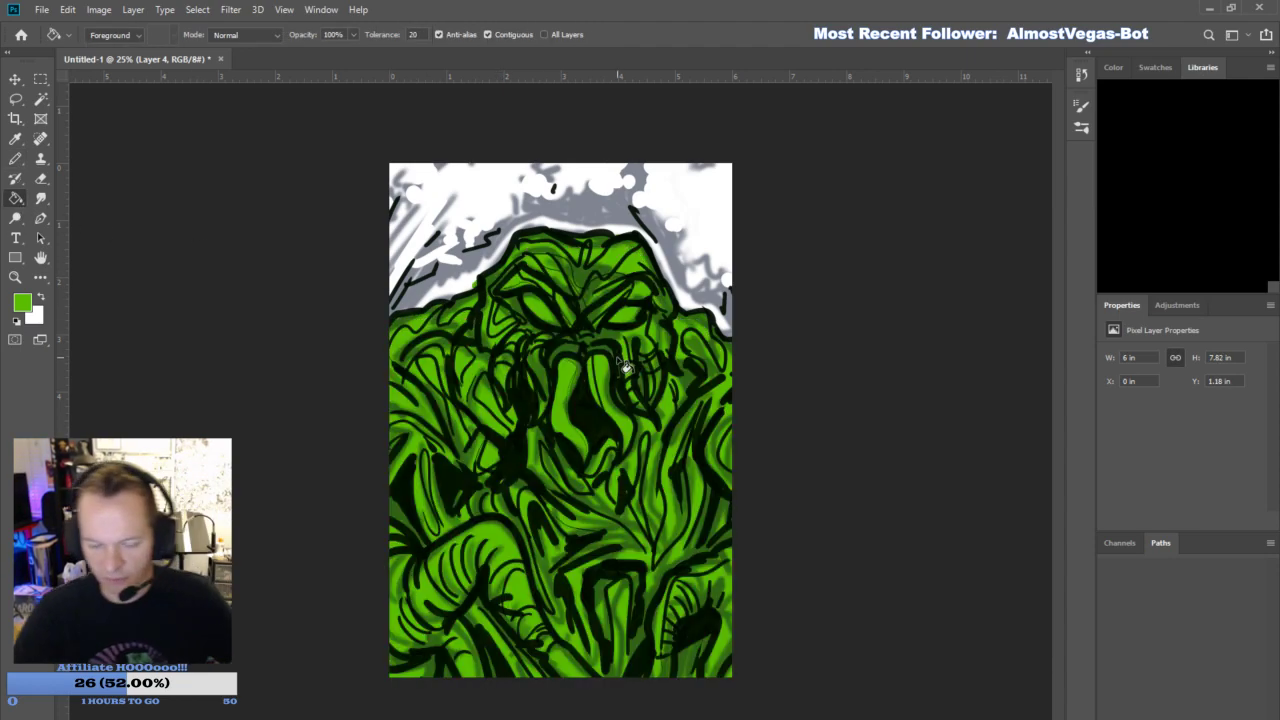
# - Set the foreground color to navy blue and fill both of the creature's eyes with the Pencil tool
pyautogui.press('i')
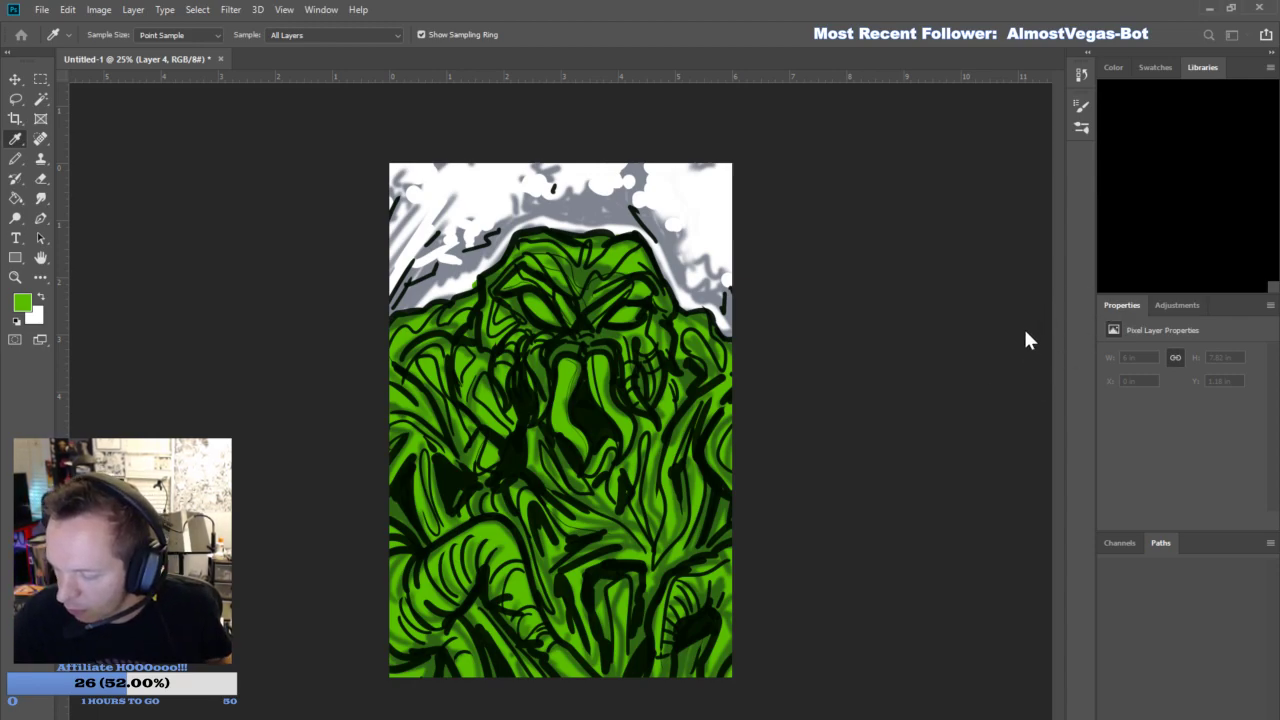
pyautogui.click(1152, 234)
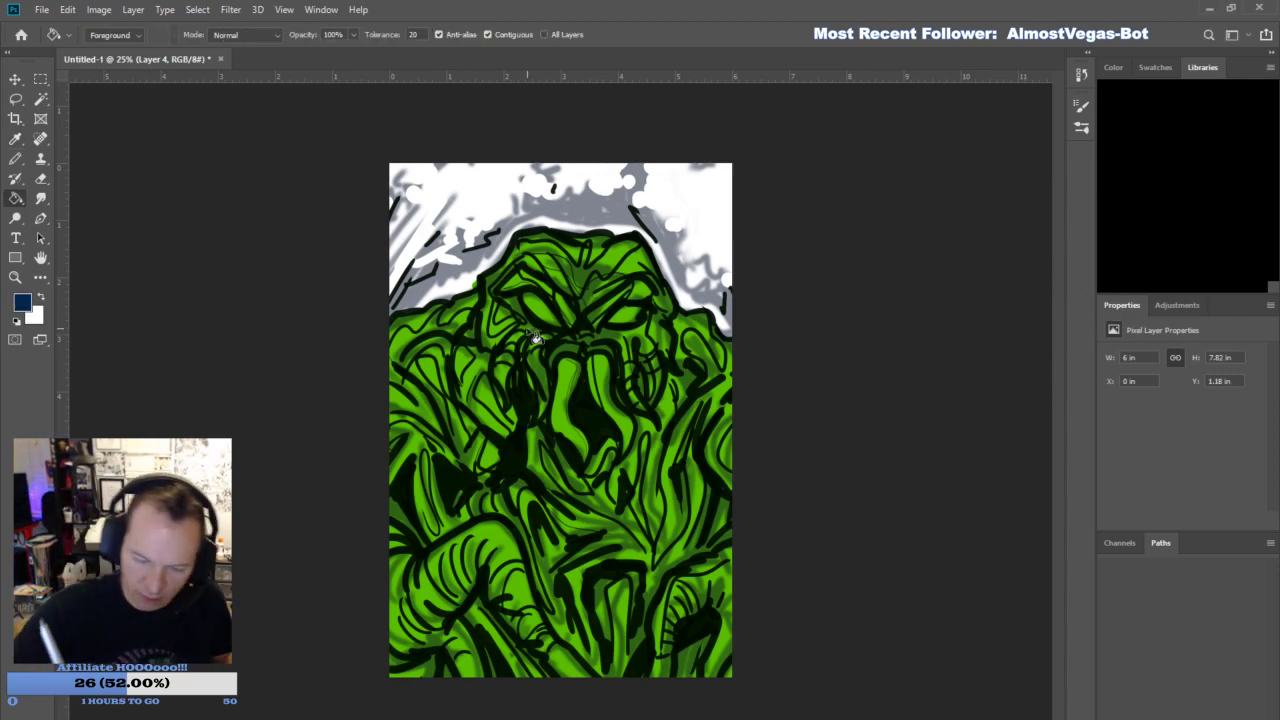
pyautogui.click(551, 322)
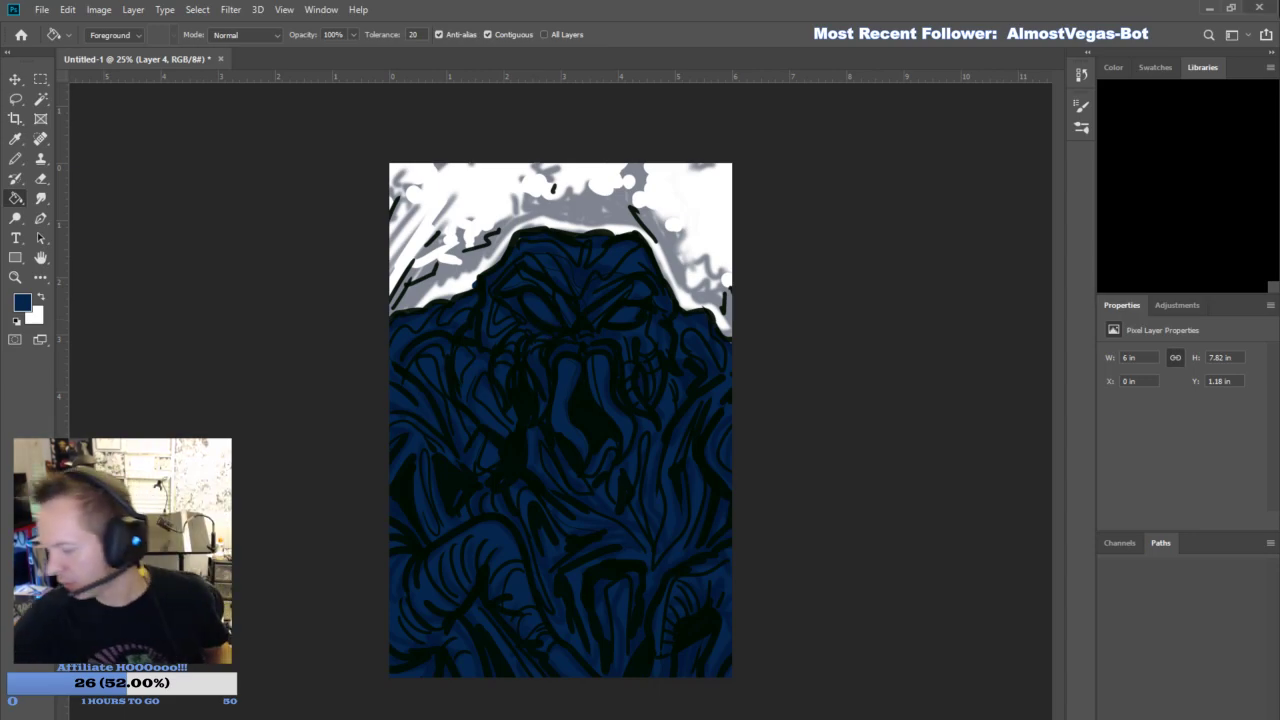
pyautogui.hotkey('ctrl', 'z')
pyautogui.press('b')
pyautogui.moveTo(550, 318); pyautogui.dragTo(538, 302)
pyautogui.moveTo(618, 314)
pyautogui.mouseDown()
pyautogui.moveTo(605, 322)
pyautogui.moveTo(635, 315)
pyautogui.mouseUp()
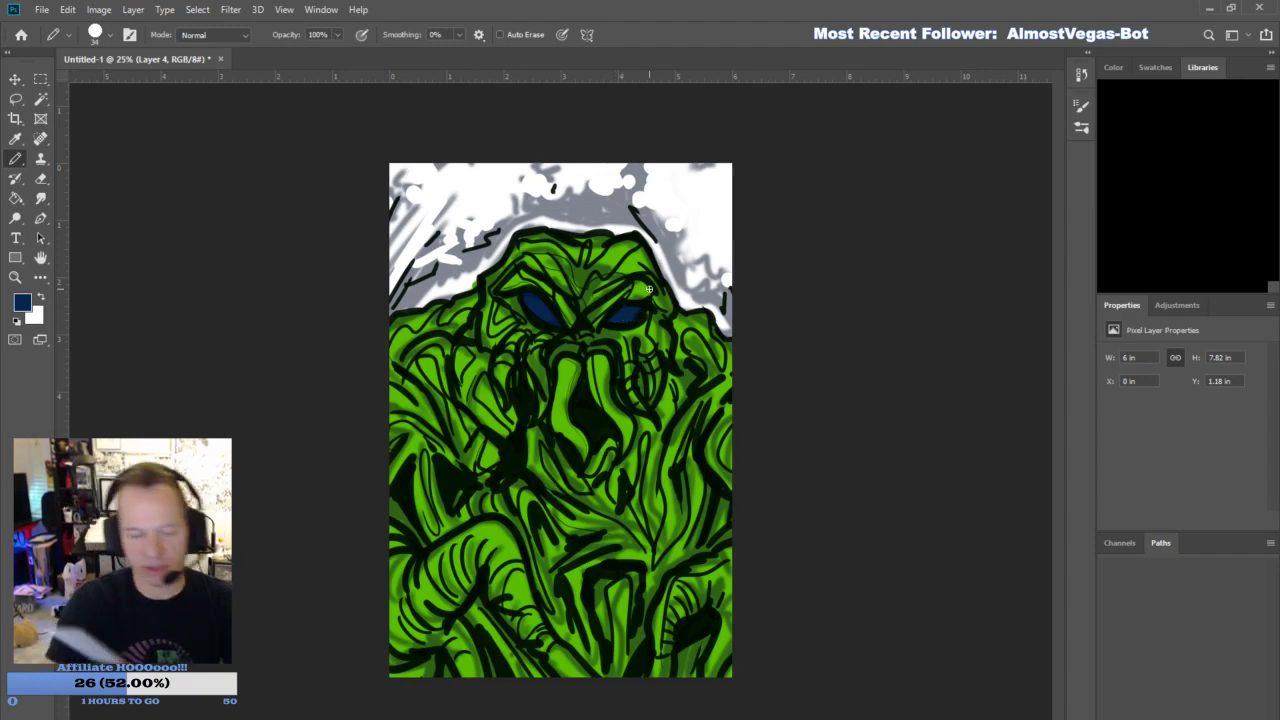
# - Set the foreground color to bright red and paint the two tentacles hanging from the mouth
pyautogui.press('i')
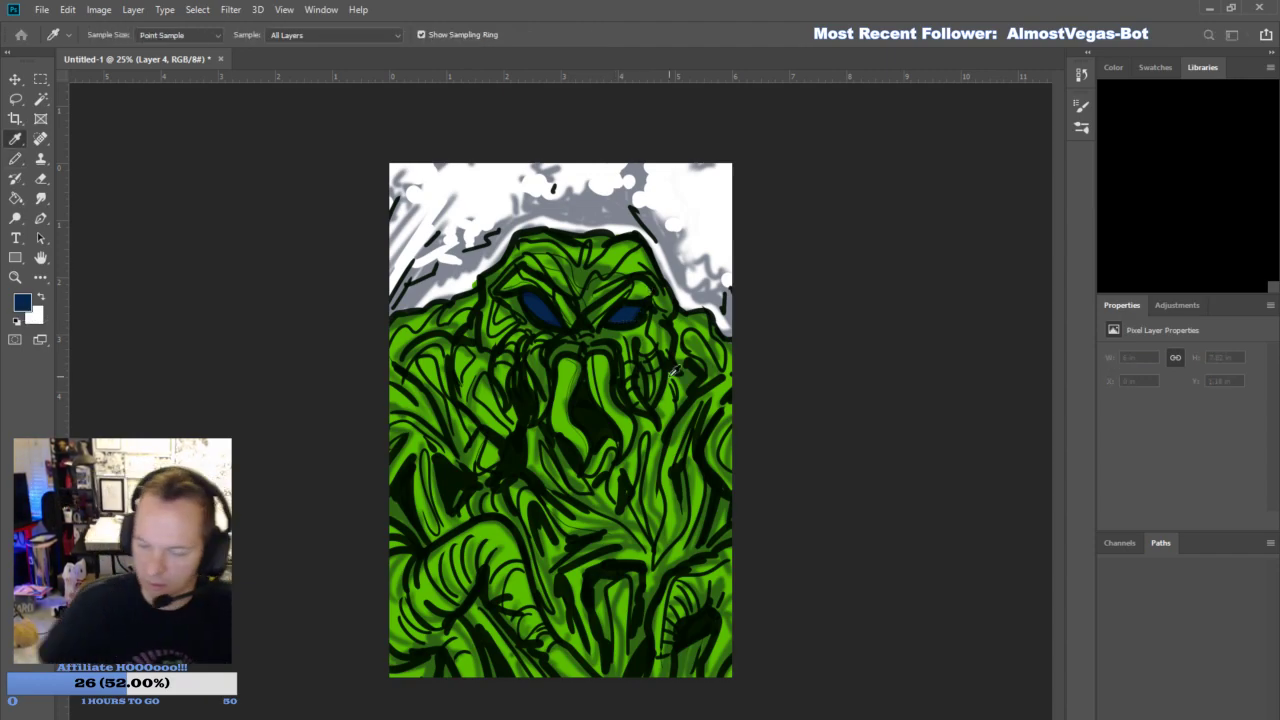
pyautogui.click(1169, 262)
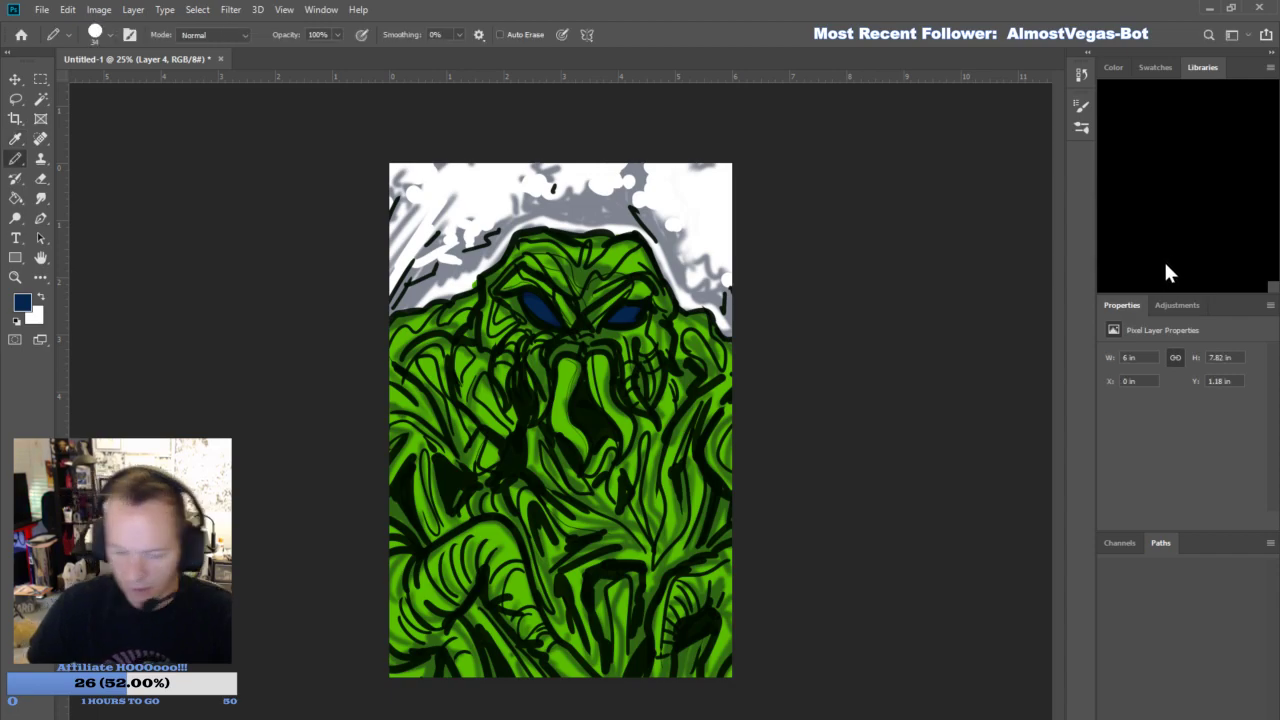
pyautogui.click(21, 305)
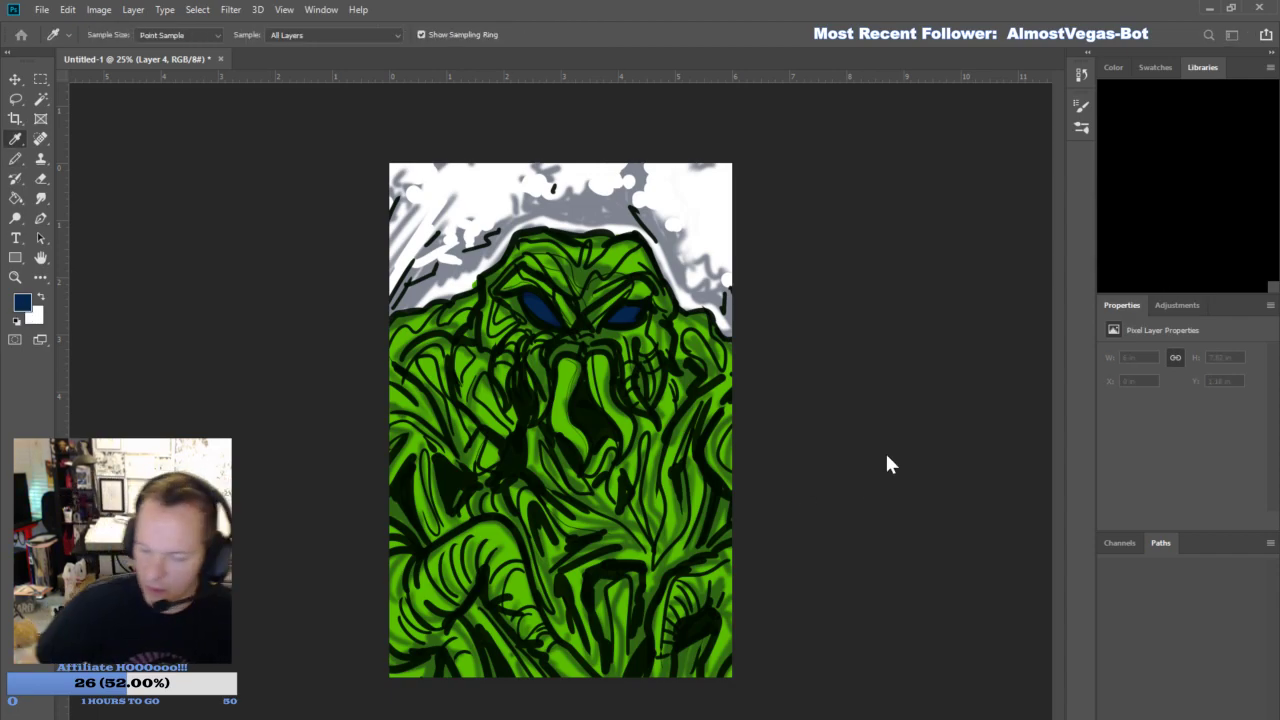
pyautogui.click(1120, 240)
pyautogui.moveTo(587, 458)
pyautogui.mouseDown()
pyautogui.moveTo(559, 379)
pyautogui.moveTo(597, 356)
pyautogui.moveTo(594, 407)
pyautogui.moveTo(600, 366)
pyautogui.moveTo(622, 451)
pyautogui.mouseUp()
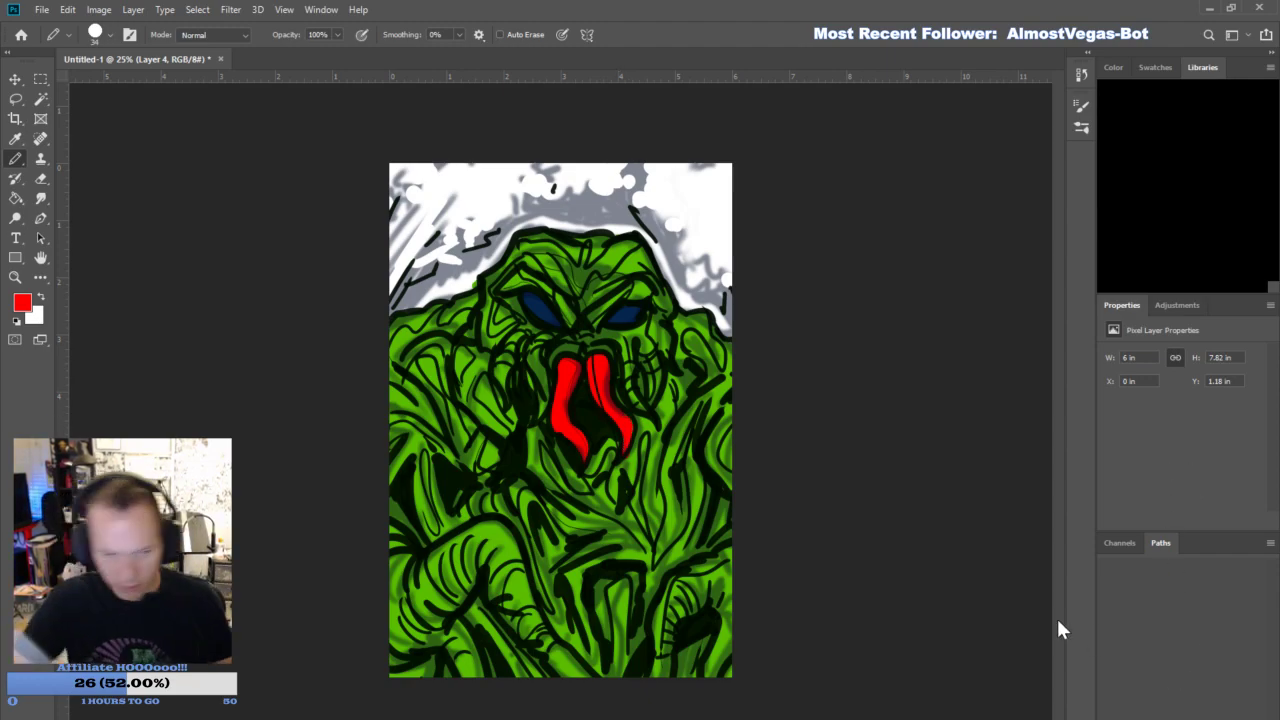
# - Select all the flat green areas on Layer 4 with the Magic Wand and add a new Layer 5
pyautogui.click(41, 101)
pyautogui.click(692, 365)
pyautogui.hotkey('ctrl', 'shift', 'alt', 'n')
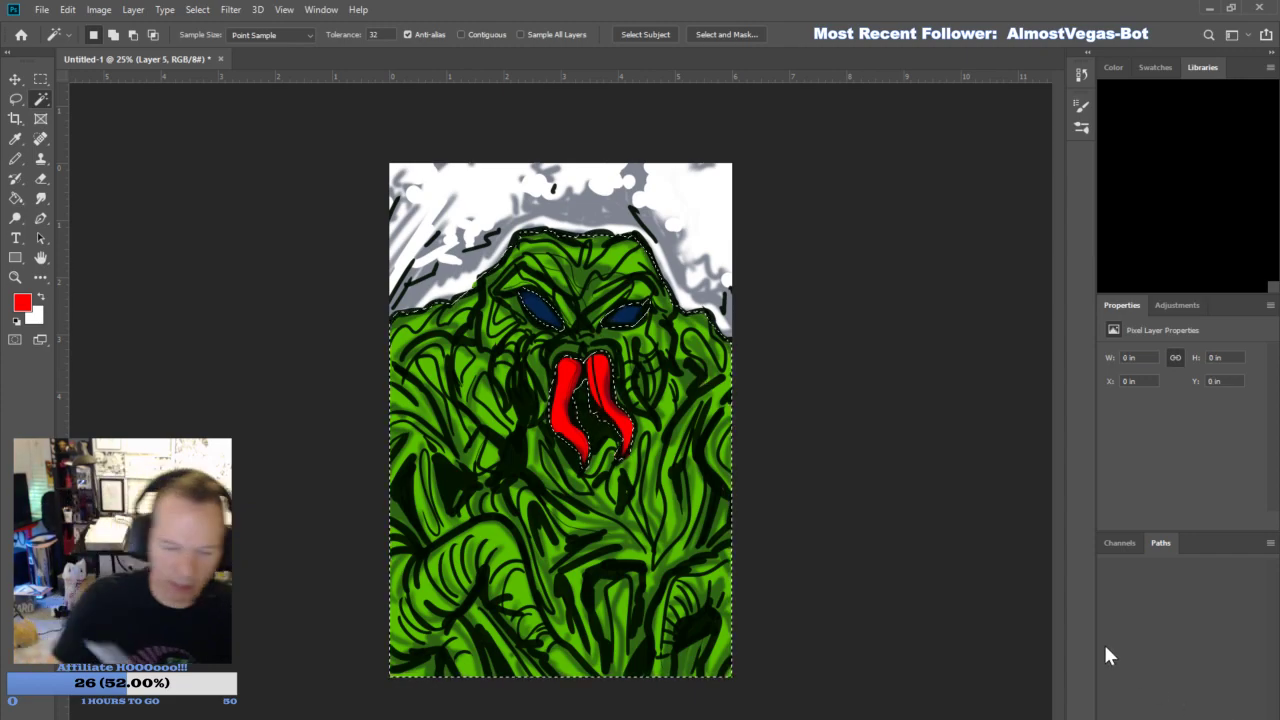
# - Set the foreground color to dark green and switch to the soft Brush tool at size 50
pyautogui.press('i')
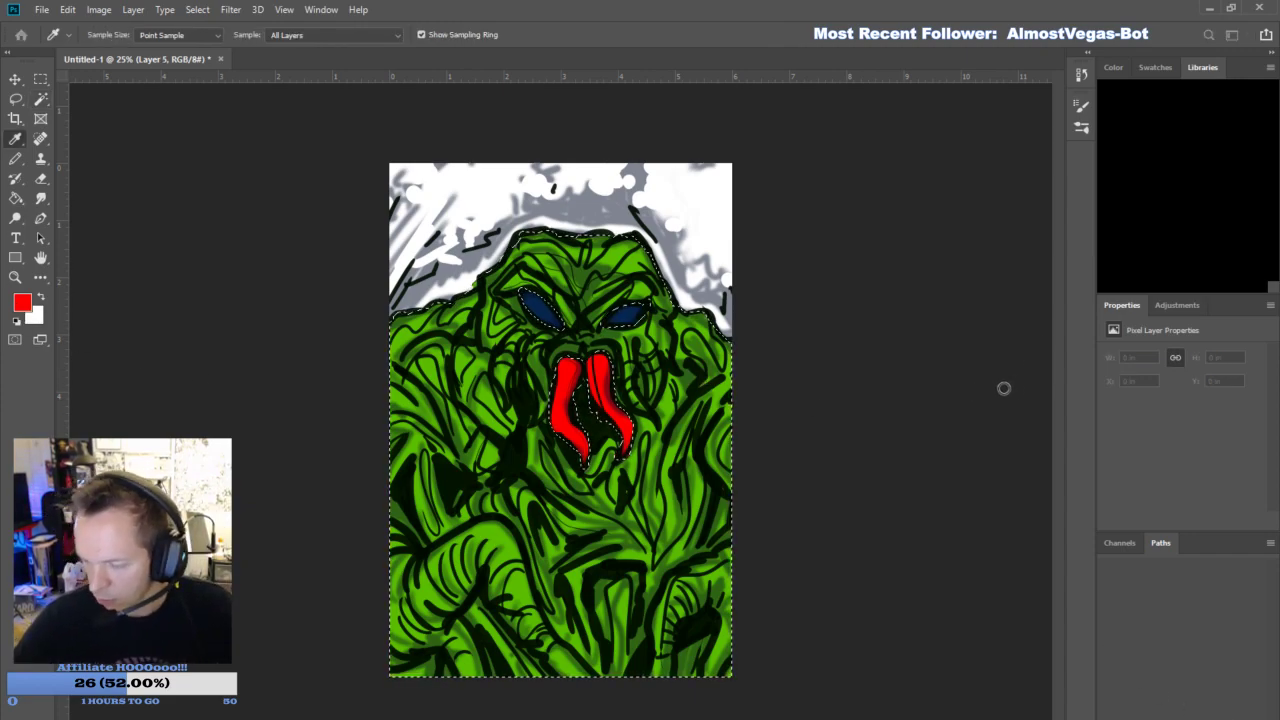
pyautogui.click(1137, 237)
pyautogui.click(15, 160)
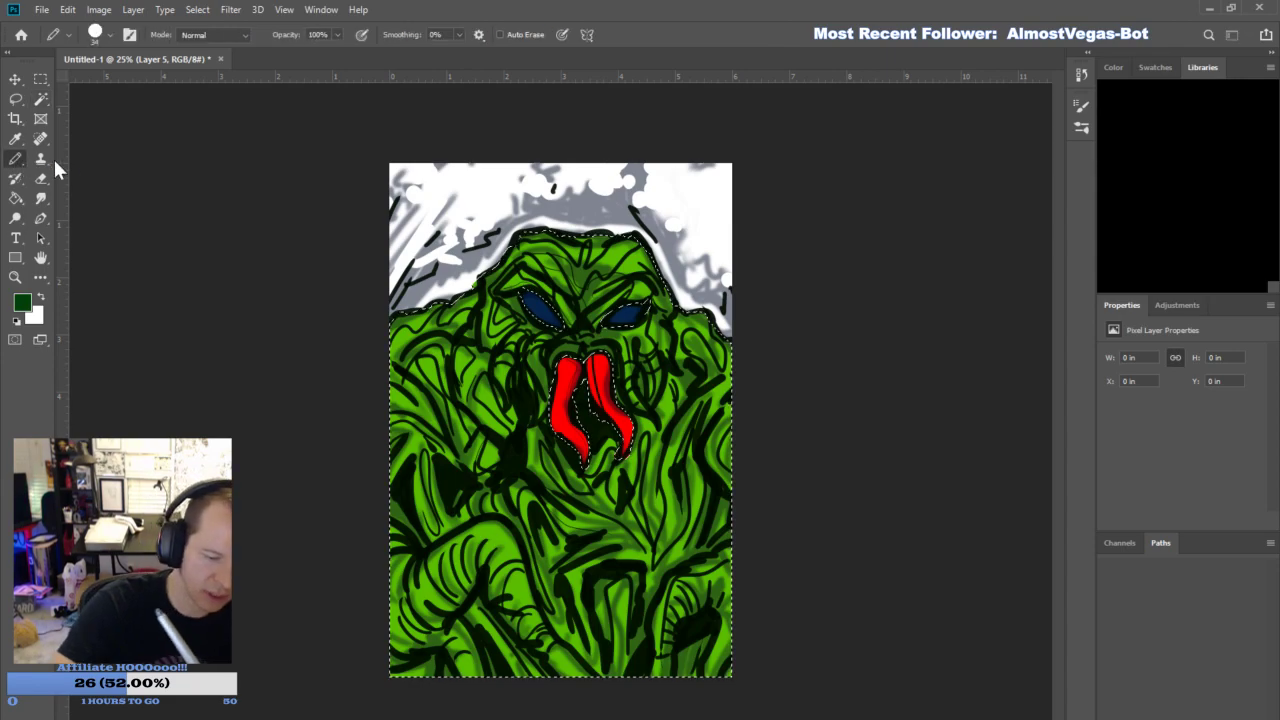
pyautogui.hotkey('shift', 'b')
pyautogui.click(131, 370)
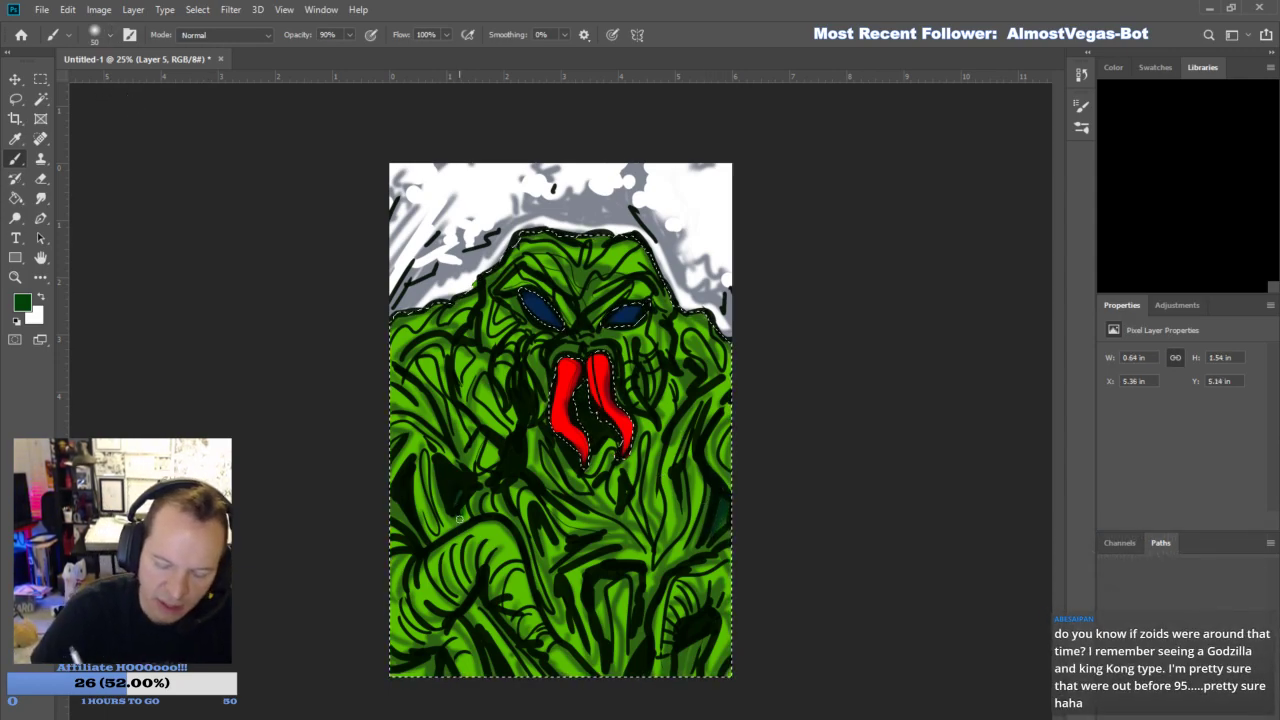
# - Brush dark green shadows on Layer 5 across the arms, torso and shoulders, and around the eyes and mouth
pyautogui.moveTo(550, 613); pyautogui.dragTo(500, 510)
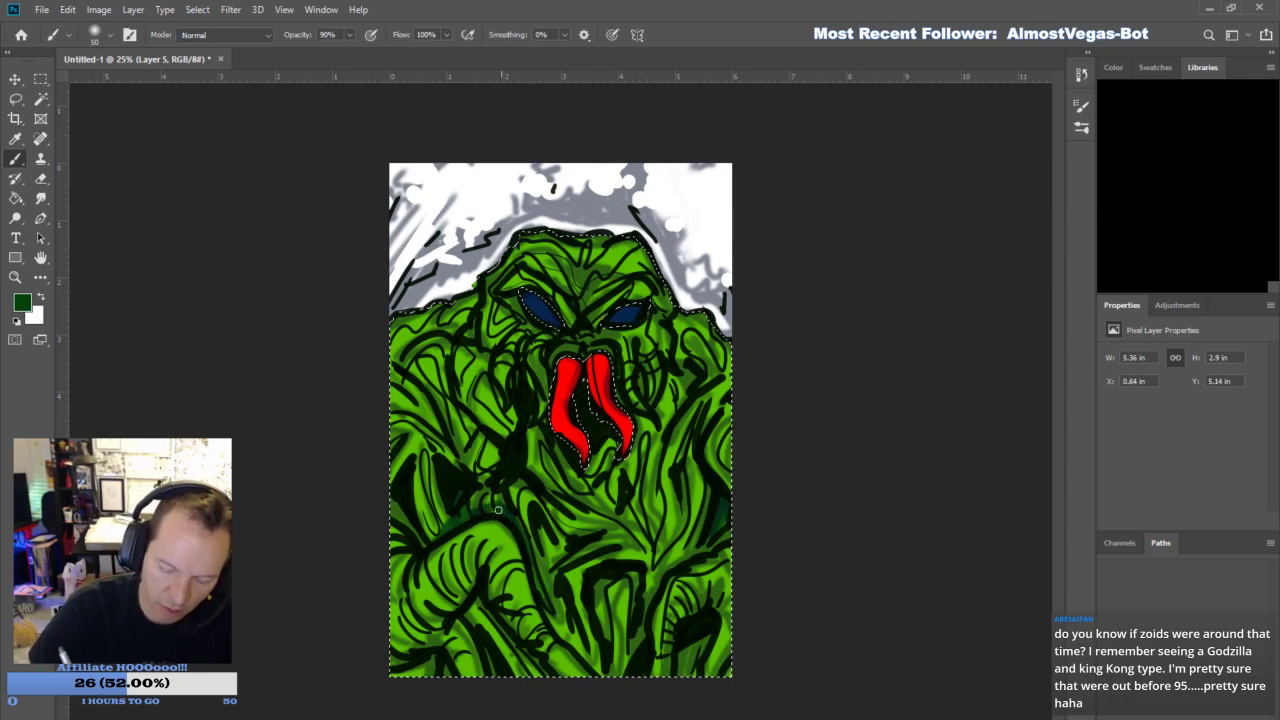
pyautogui.moveTo(401, 472); pyautogui.dragTo(438, 540)
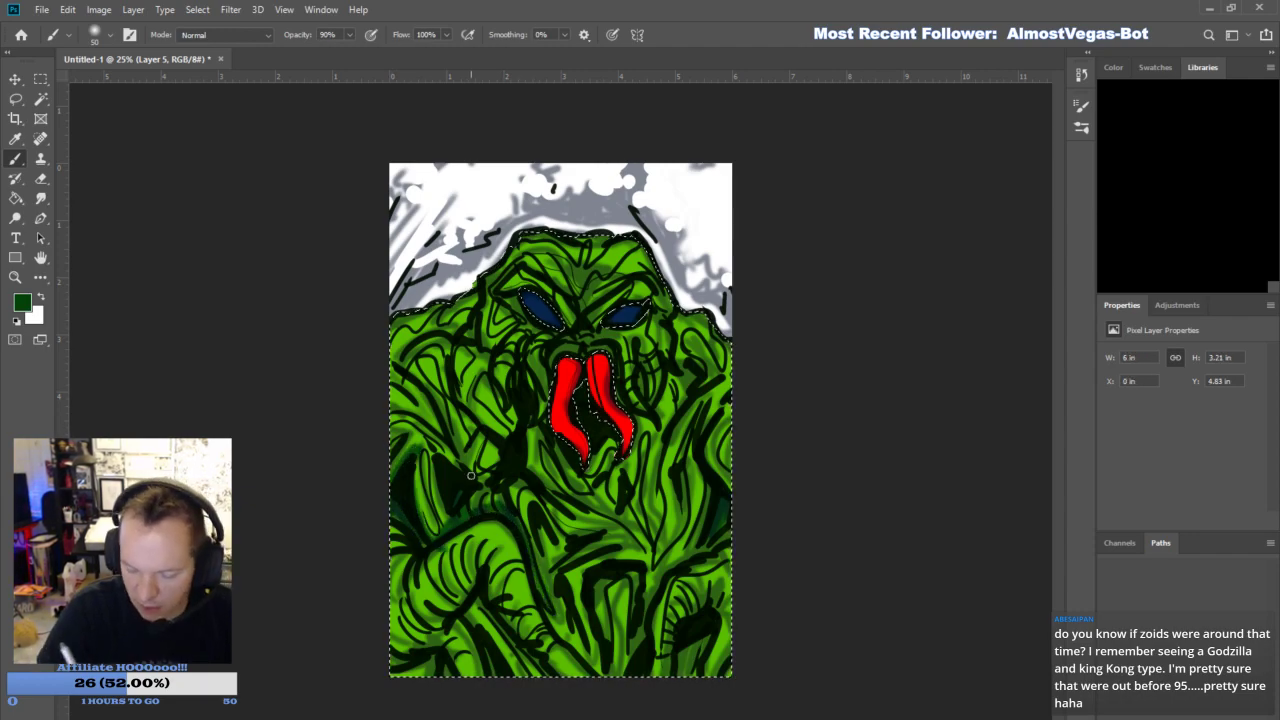
pyautogui.moveTo(418, 402)
pyautogui.mouseDown()
pyautogui.moveTo(434, 426)
pyautogui.moveTo(464, 412)
pyautogui.moveTo(466, 430)
pyautogui.mouseUp()
pyautogui.moveTo(492, 472); pyautogui.dragTo(486, 452)
pyautogui.moveTo(410, 650); pyautogui.dragTo(470, 570)
pyautogui.moveTo(470, 570)
pyautogui.mouseDown()
pyautogui.moveTo(437, 638)
pyautogui.moveTo(400, 645)
pyautogui.moveTo(412, 664)
pyautogui.moveTo(440, 640)
pyautogui.moveTo(457, 650)
pyautogui.moveTo(478, 560)
pyautogui.moveTo(540, 645)
pyautogui.moveTo(525, 677)
pyautogui.mouseUp()
pyautogui.moveTo(621, 618); pyautogui.dragTo(619, 670)
pyautogui.moveTo(619, 670)
pyautogui.mouseDown()
pyautogui.moveTo(619, 590)
pyautogui.moveTo(630, 585)
pyautogui.moveTo(617, 674)
pyautogui.moveTo(614, 646)
pyautogui.moveTo(561, 599)
pyautogui.moveTo(575, 626)
pyautogui.moveTo(561, 609)
pyautogui.moveTo(563, 632)
pyautogui.moveTo(602, 681)
pyautogui.moveTo(599, 584)
pyautogui.mouseUp()
pyautogui.moveTo(684, 646)
pyautogui.mouseDown()
pyautogui.moveTo(627, 678)
pyautogui.moveTo(690, 616)
pyautogui.moveTo(662, 684)
pyautogui.moveTo(711, 598)
pyautogui.moveTo(722, 614)
pyautogui.moveTo(707, 685)
pyautogui.mouseUp()
pyautogui.moveTo(707, 685)
pyautogui.mouseDown()
pyautogui.moveTo(727, 645)
pyautogui.moveTo(730, 672)
pyautogui.mouseUp()
pyautogui.moveTo(656, 543)
pyautogui.mouseDown()
pyautogui.moveTo(652, 502)
pyautogui.moveTo(667, 549)
pyautogui.moveTo(680, 501)
pyautogui.moveTo(655, 449)
pyautogui.moveTo(598, 476)
pyautogui.moveTo(614, 500)
pyautogui.moveTo(645, 437)
pyautogui.mouseUp()
pyautogui.moveTo(563, 441)
pyautogui.mouseDown()
pyautogui.moveTo(590, 490)
pyautogui.moveTo(538, 415)
pyautogui.moveTo(512, 424)
pyautogui.moveTo(484, 388)
pyautogui.moveTo(500, 405)
pyautogui.moveTo(460, 312)
pyautogui.mouseUp()
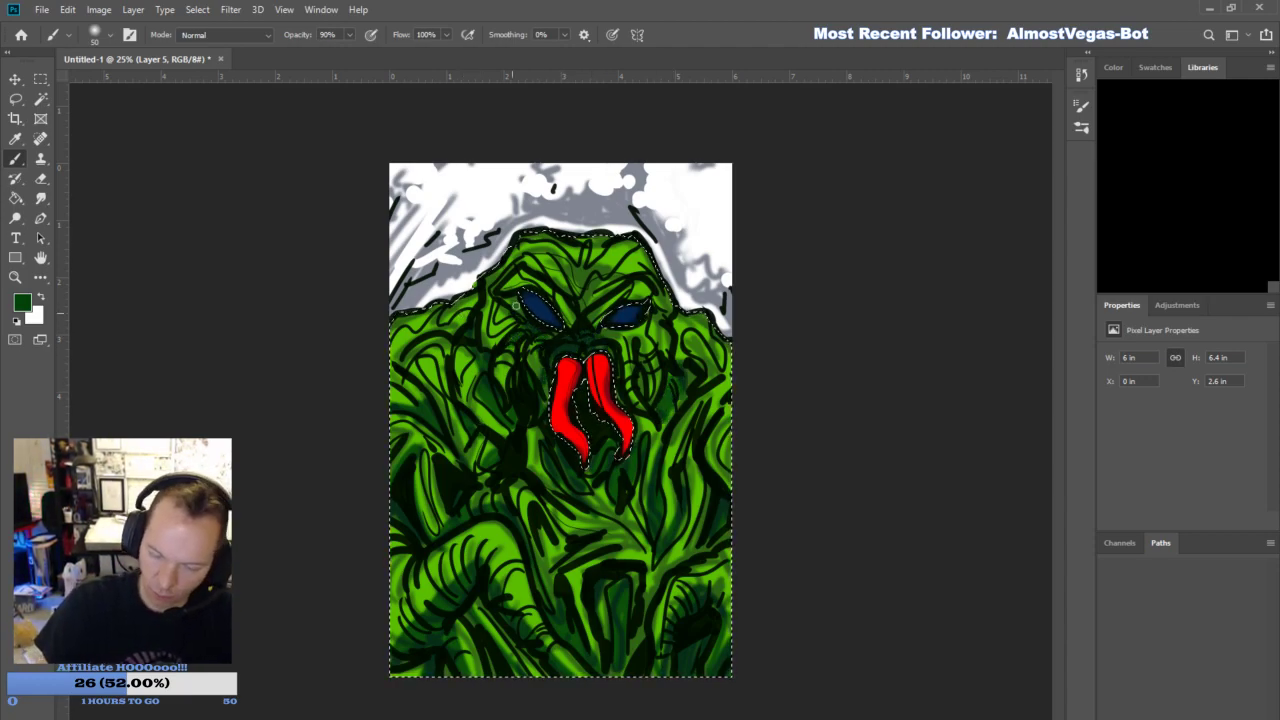
pyautogui.moveTo(499, 315); pyautogui.dragTo(581, 336)
pyautogui.moveTo(571, 293); pyautogui.dragTo(594, 337)
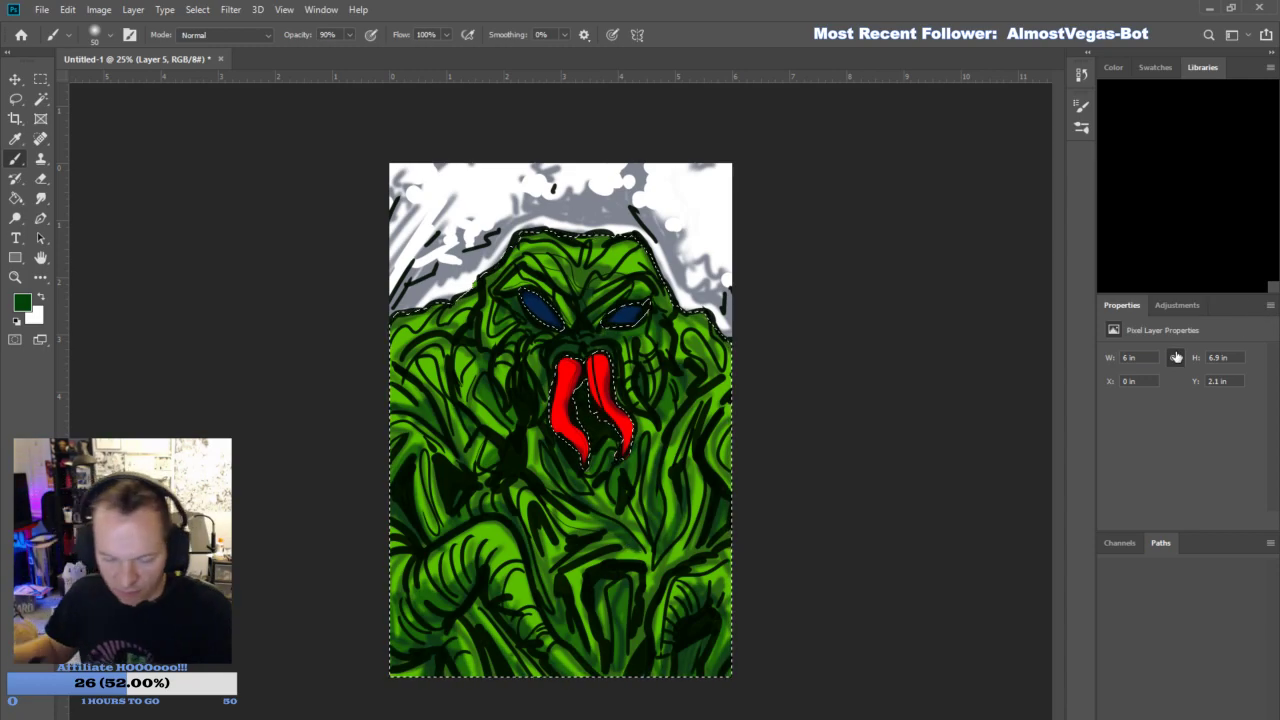
# - Clear the selection and shade the eyes with near-black navy and the red mouth tentacles with dark maroon
pyautogui.press('i')
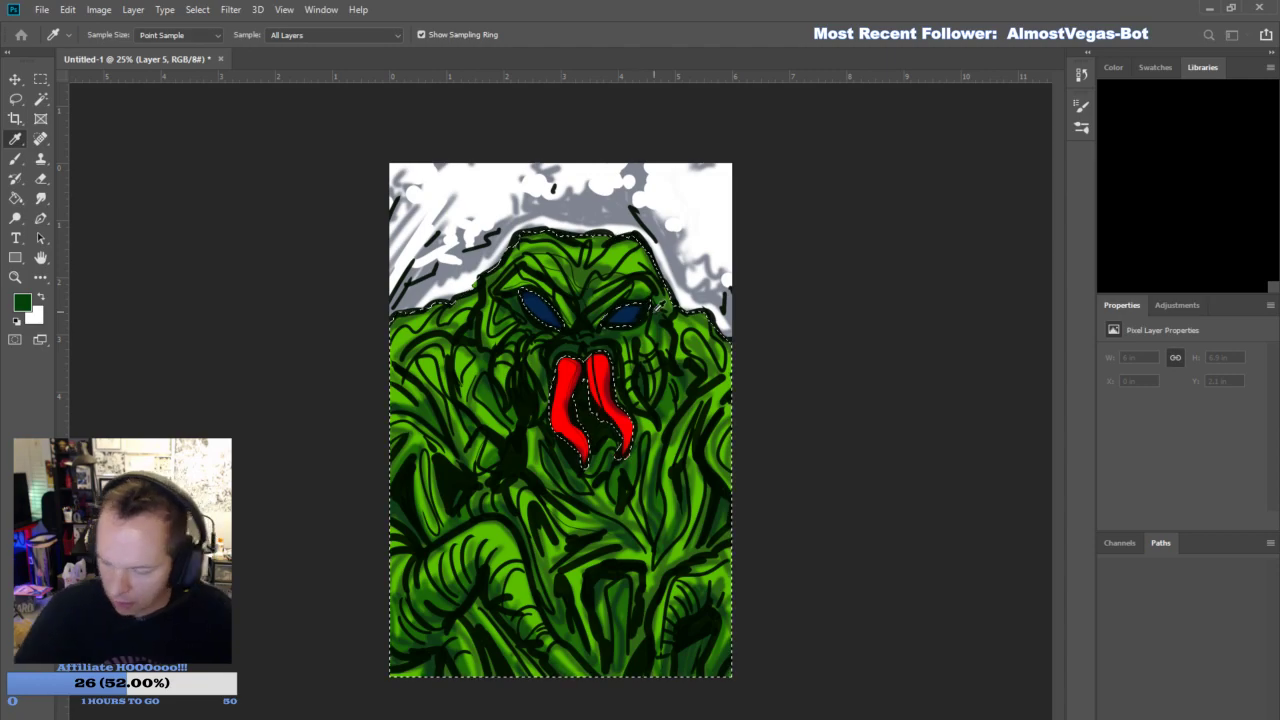
pyautogui.press('b')
pyautogui.press('d')
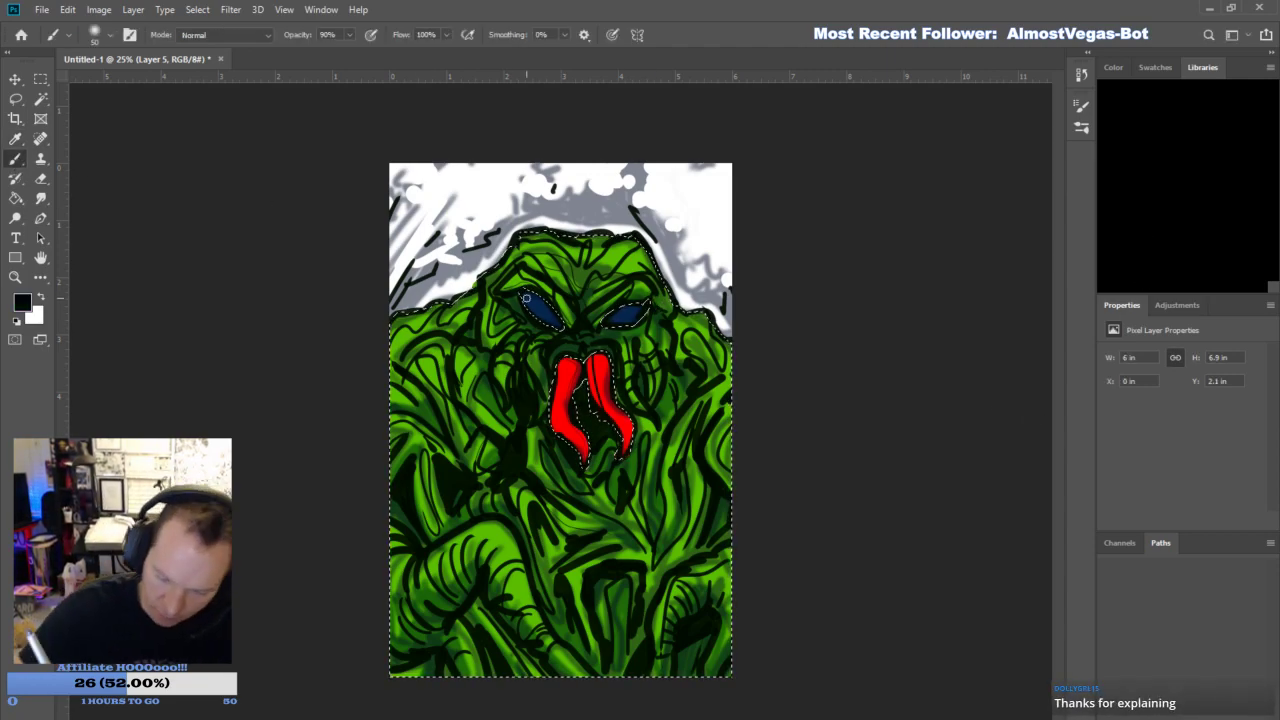
pyautogui.moveTo(526, 297); pyautogui.dragTo(538, 315)
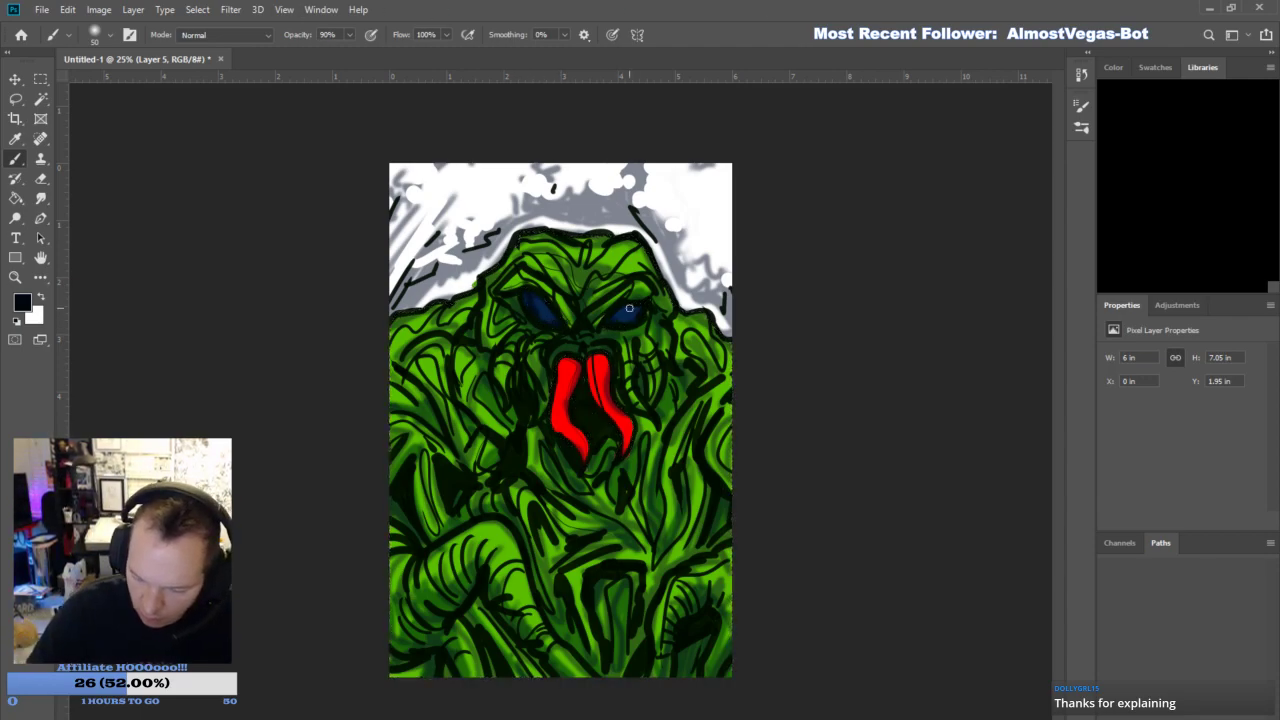
pyautogui.press('i')
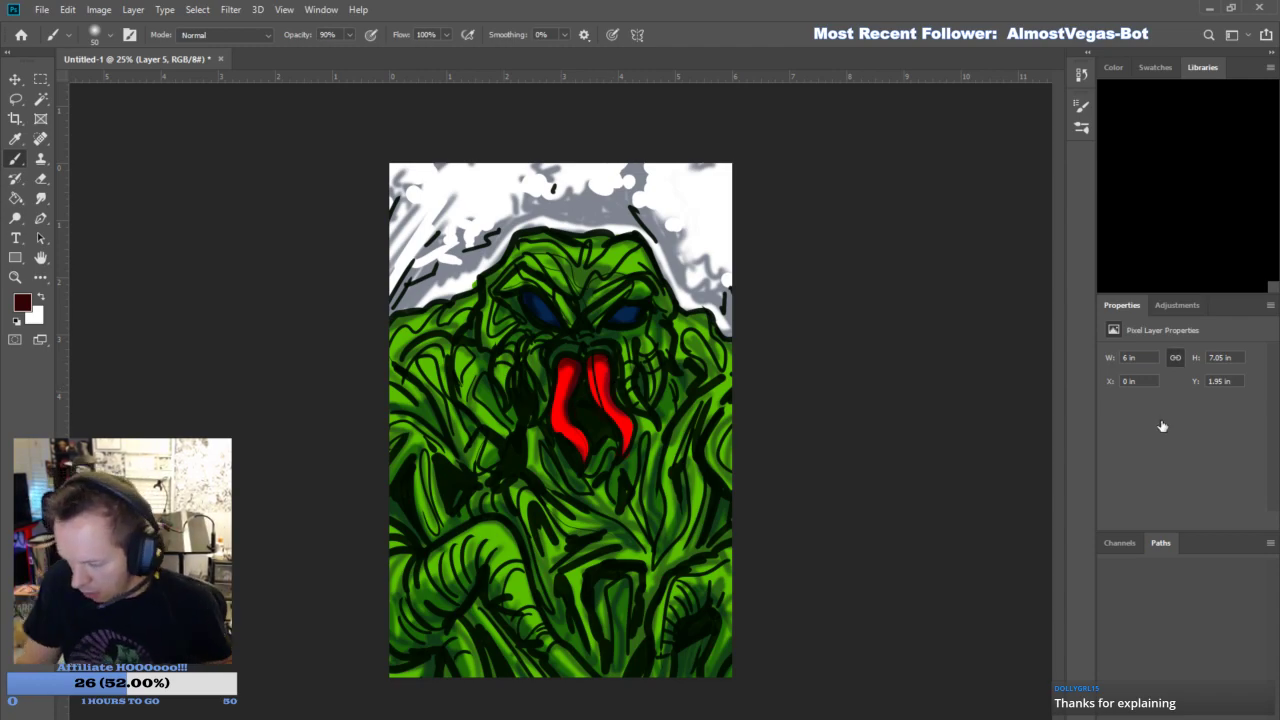
# - Add a new Layer 6 and set up a light green brush at size 31
pyautogui.click(1230, 718)
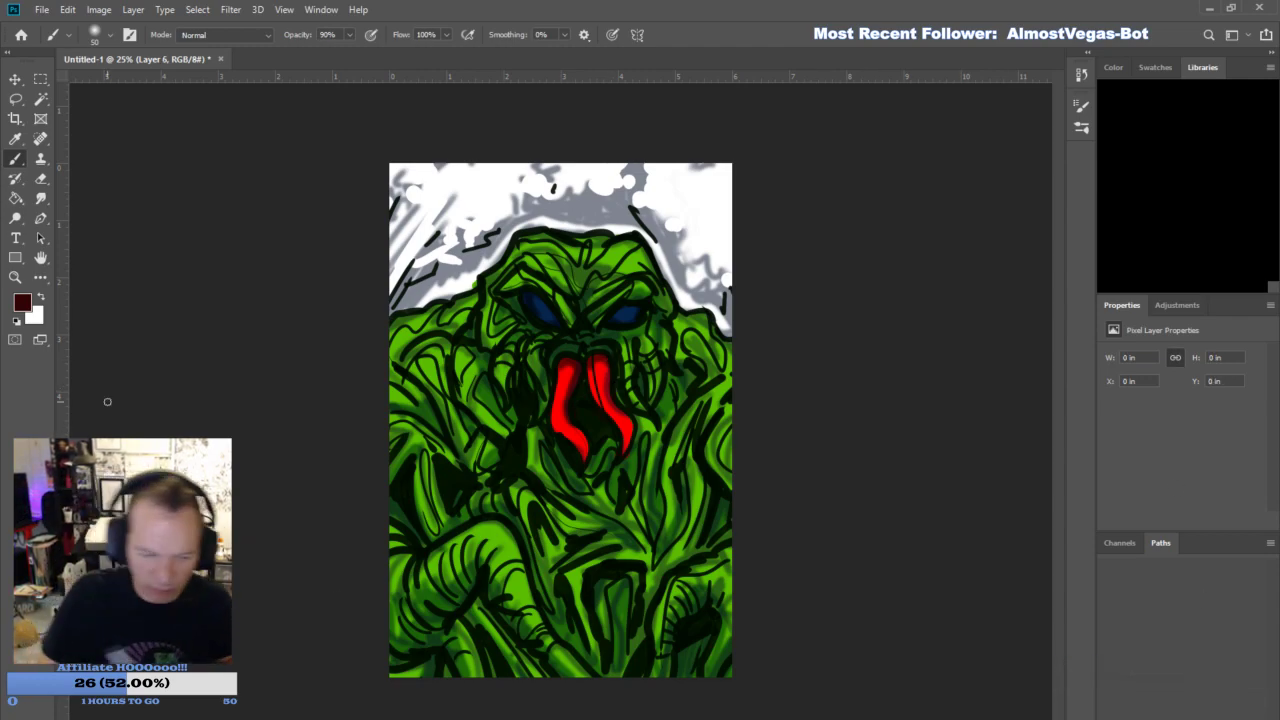
pyautogui.press('i')
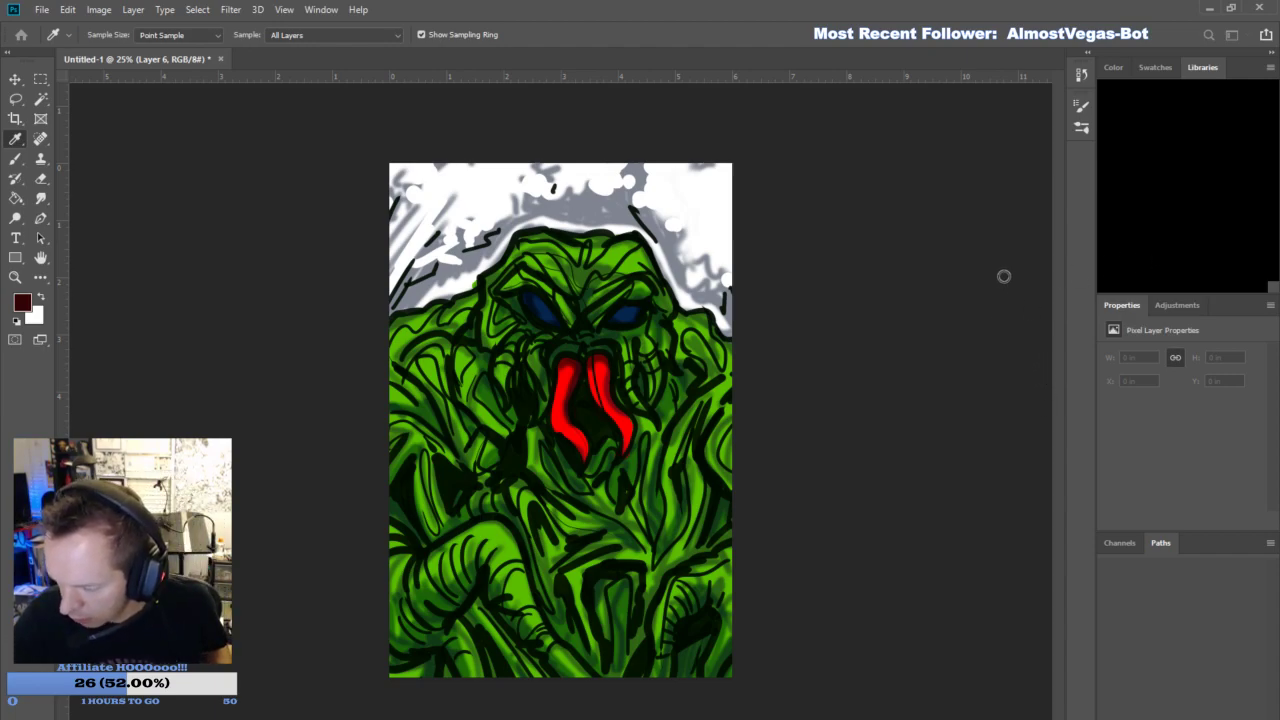
pyautogui.click(1146, 230)
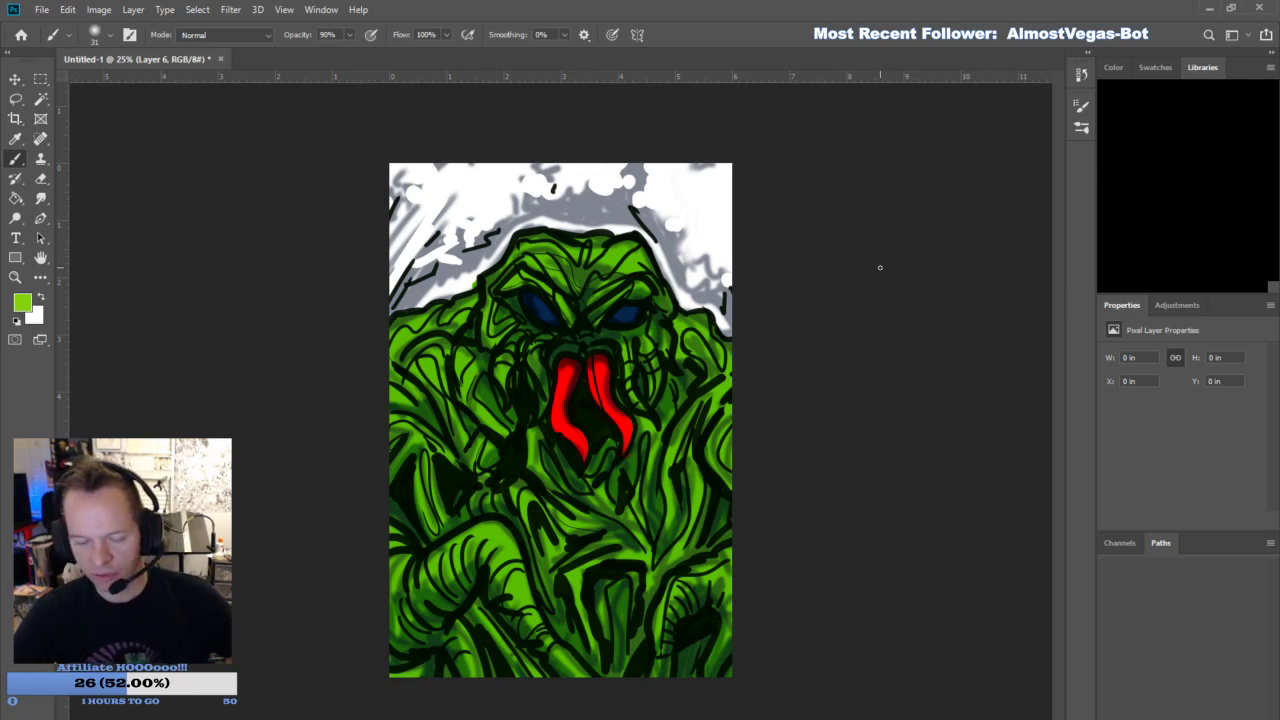
# - Brush light green highlights on Layer 6 along both shoulders, the brow and the top of the head
pyautogui.moveTo(666, 476)
pyautogui.mouseDown()
pyautogui.moveTo(703, 398)
pyautogui.moveTo(733, 377)
pyautogui.moveTo(714, 396)
pyautogui.mouseUp()
pyautogui.moveTo(715, 441); pyautogui.dragTo(732, 406)
pyautogui.moveTo(696, 318)
pyautogui.mouseDown()
pyautogui.moveTo(721, 367)
pyautogui.moveTo(727, 346)
pyautogui.moveTo(678, 337)
pyautogui.mouseUp()
pyautogui.moveTo(640, 270)
pyautogui.mouseDown()
pyautogui.moveTo(604, 245)
pyautogui.moveTo(563, 253)
pyautogui.mouseUp()
pyautogui.moveTo(600, 292); pyautogui.dragTo(621, 283)
pyautogui.moveTo(524, 278)
pyautogui.mouseDown()
pyautogui.moveTo(543, 285)
pyautogui.moveTo(520, 276)
pyautogui.mouseUp()
pyautogui.moveTo(441, 314); pyautogui.dragTo(474, 298)
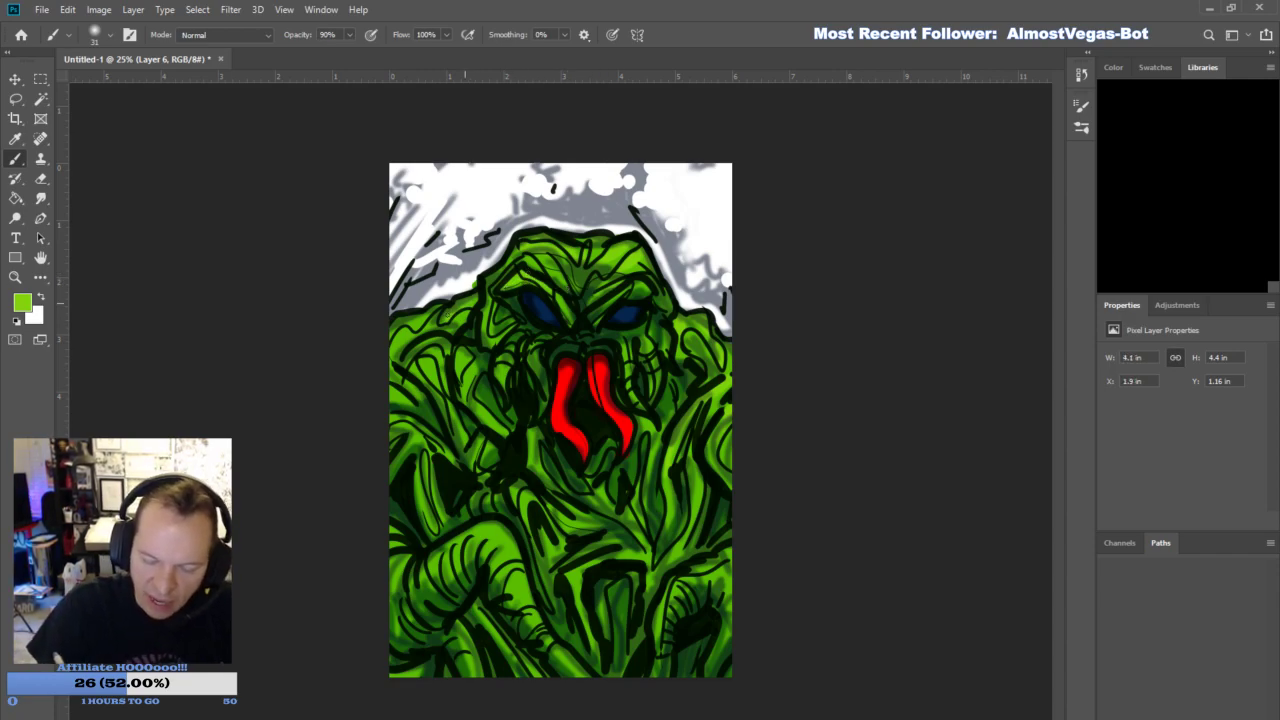
pyautogui.moveTo(395, 330); pyautogui.dragTo(426, 317)
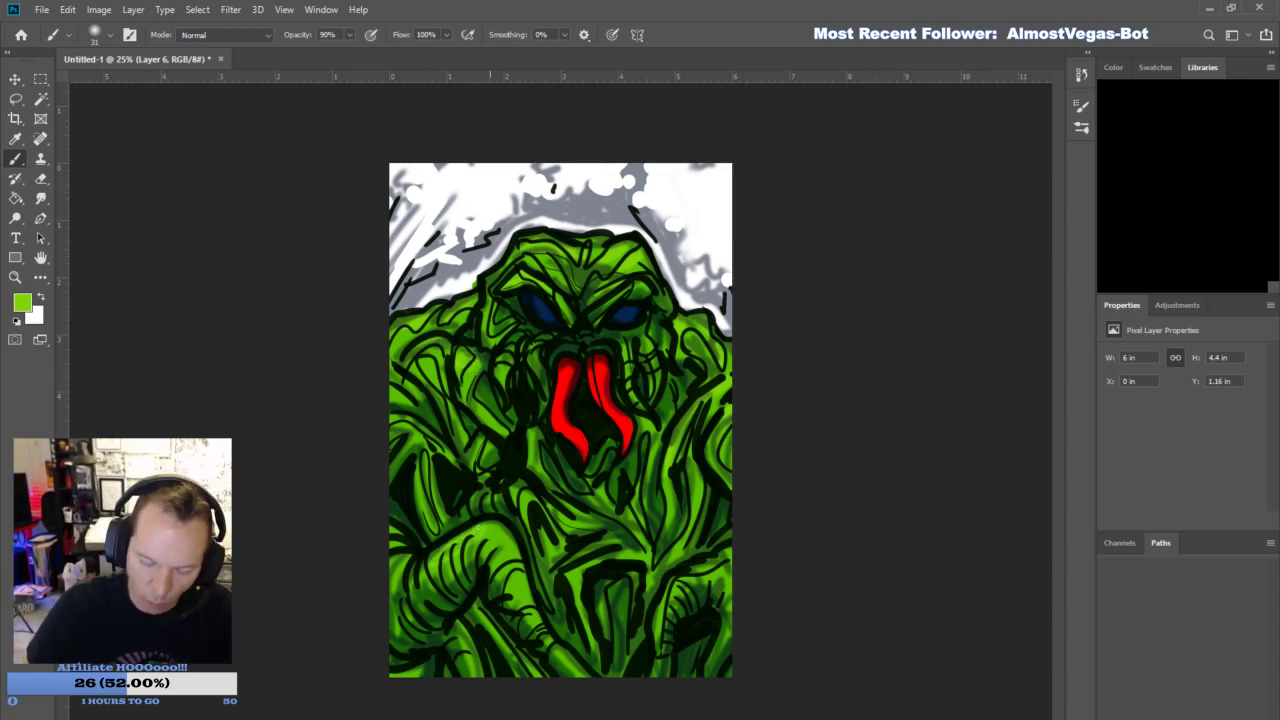
# - Add light green highlights along the raised arm, the side foliage and the chest folds
pyautogui.moveTo(490, 534)
pyautogui.mouseDown()
pyautogui.moveTo(537, 632)
pyautogui.moveTo(580, 674)
pyautogui.mouseUp()
pyautogui.moveTo(515, 575); pyautogui.dragTo(521, 596)
pyautogui.moveTo(405, 557); pyautogui.dragTo(397, 578)
pyautogui.moveTo(426, 451); pyautogui.dragTo(433, 501)
pyautogui.moveTo(419, 442); pyautogui.dragTo(415, 459)
pyautogui.moveTo(522, 498)
pyautogui.mouseDown()
pyautogui.moveTo(563, 545)
pyautogui.moveTo(622, 541)
pyautogui.moveTo(594, 560)
pyautogui.mouseUp()
pyautogui.moveTo(611, 552); pyautogui.dragTo(642, 556)
pyautogui.moveTo(460, 430); pyautogui.dragTo(537, 465)
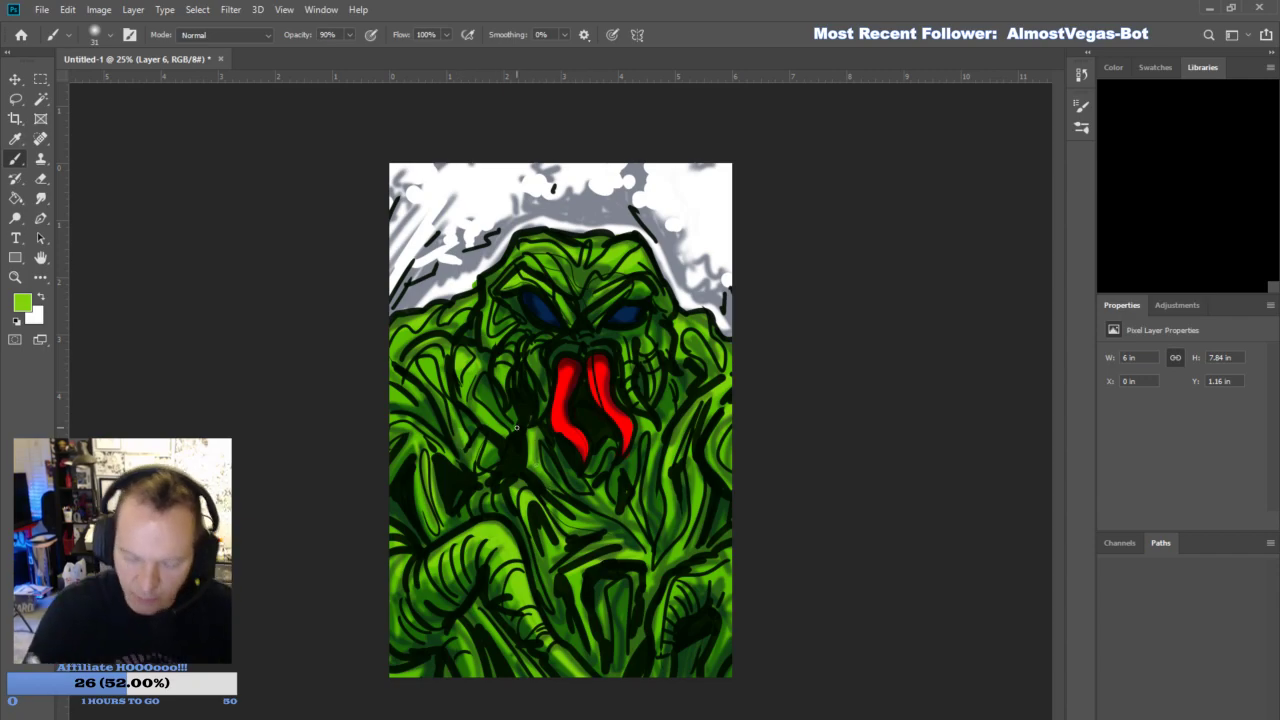
# - Add light green highlights around the cheeks, nose and mouth and across the lower body and second arm
pyautogui.moveTo(505, 369); pyautogui.dragTo(499, 356)
pyautogui.moveTo(507, 347)
pyautogui.mouseDown()
pyautogui.moveTo(521, 336)
pyautogui.moveTo(541, 380)
pyautogui.mouseUp()
pyautogui.moveTo(624, 340); pyautogui.dragTo(630, 351)
pyautogui.moveTo(564, 301)
pyautogui.mouseDown()
pyautogui.moveTo(578, 347)
pyautogui.moveTo(609, 349)
pyautogui.mouseUp()
pyautogui.moveTo(657, 451); pyautogui.dragTo(647, 486)
pyautogui.moveTo(657, 436)
pyautogui.mouseDown()
pyautogui.moveTo(647, 474)
pyautogui.moveTo(665, 430)
pyautogui.mouseUp()
pyautogui.moveTo(625, 580); pyautogui.dragTo(621, 606)
pyautogui.moveTo(448, 627); pyautogui.dragTo(473, 668)
pyautogui.moveTo(665, 633); pyautogui.dragTo(659, 675)
pyautogui.moveTo(694, 569); pyautogui.dragTo(722, 559)
pyautogui.moveTo(694, 581); pyautogui.dragTo(722, 569)
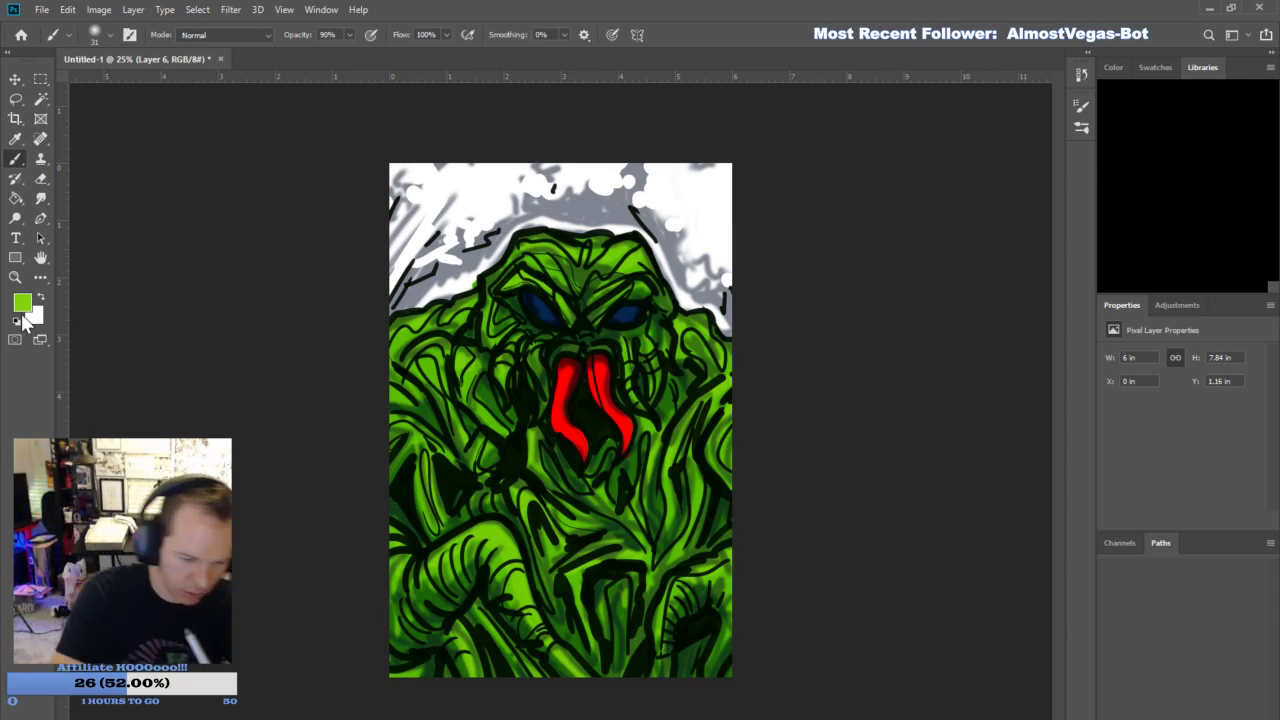
# - Set the foreground color to light blue and brush a highlight into each eye
pyautogui.press('i')
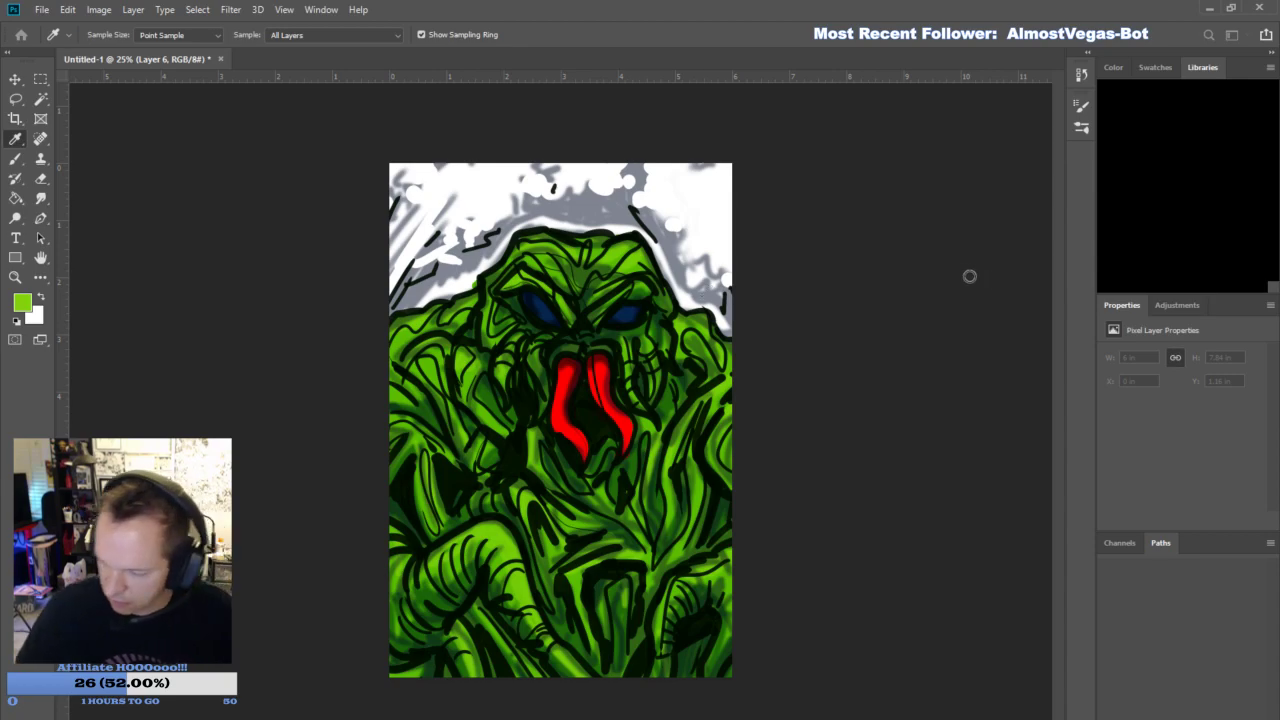
pyautogui.click(1153, 234)
pyautogui.moveTo(543, 312); pyautogui.dragTo(541, 305)
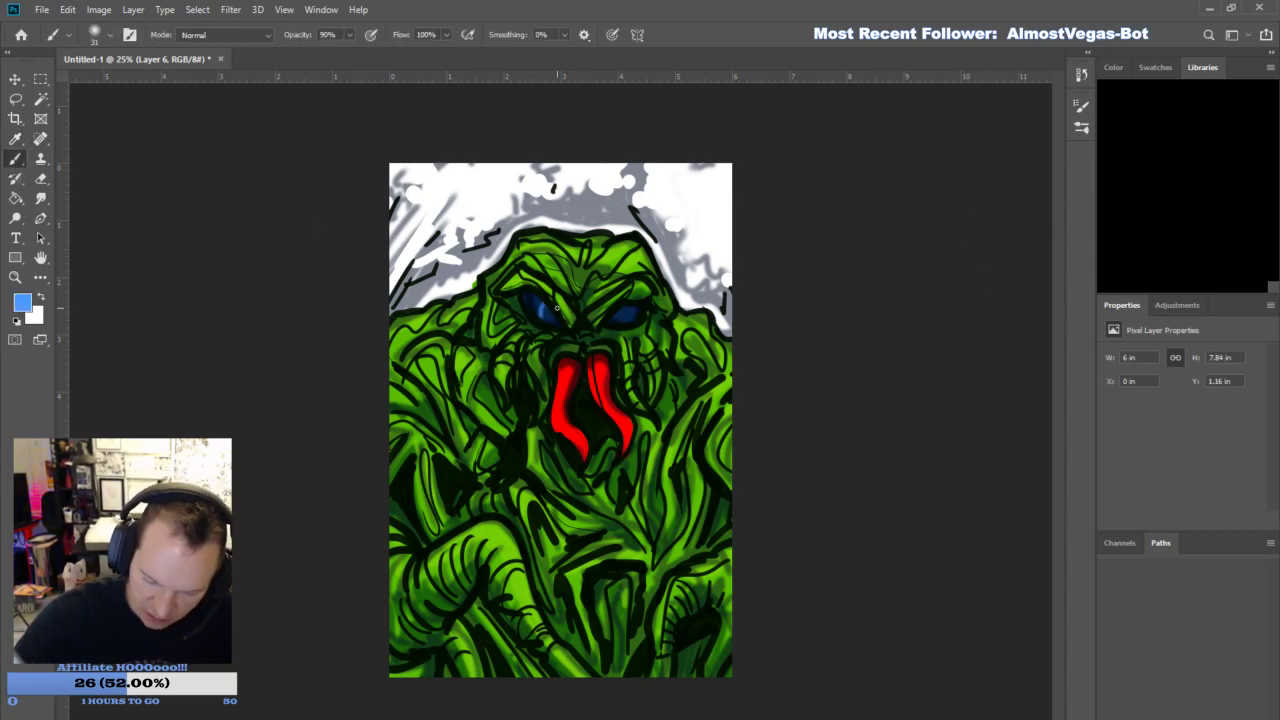
pyautogui.moveTo(628, 313); pyautogui.dragTo(624, 318)
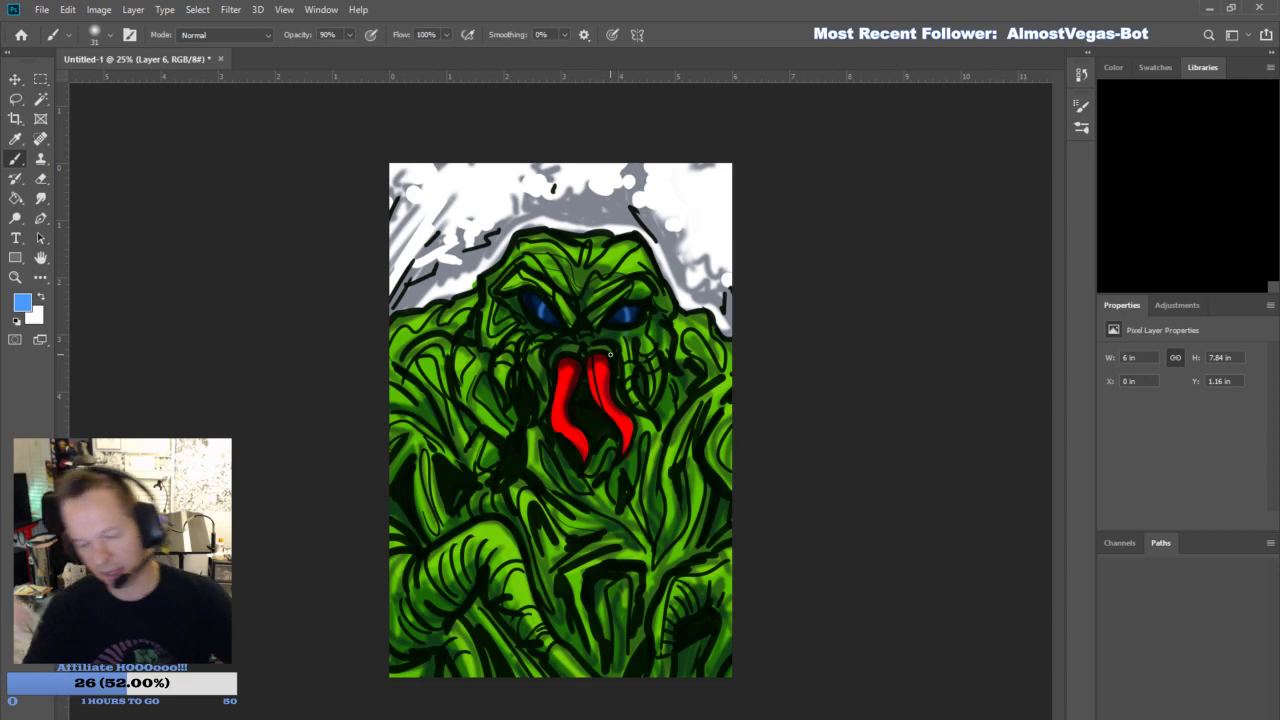
# - Highlight the two mouth tentacles with a lighter red and light pink strokes
pyautogui.press('i')
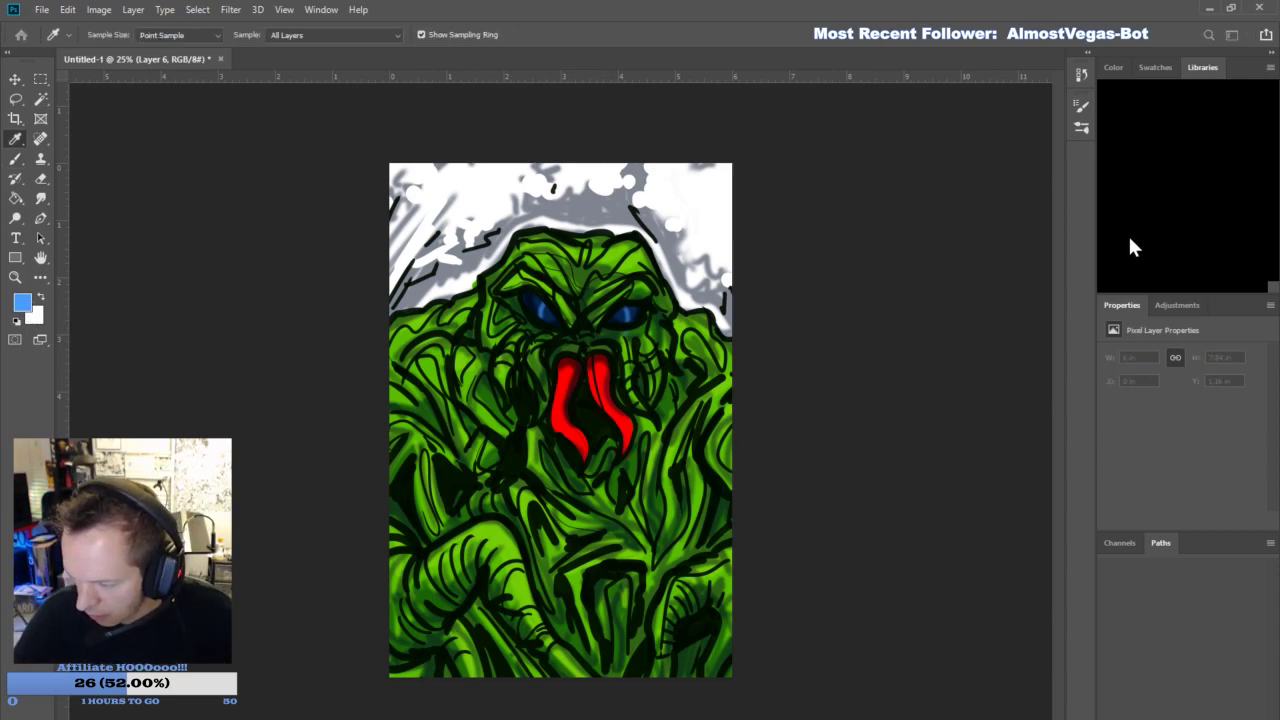
pyautogui.press('b')
pyautogui.moveTo(585, 455); pyautogui.dragTo(560, 380)
pyautogui.press('i')
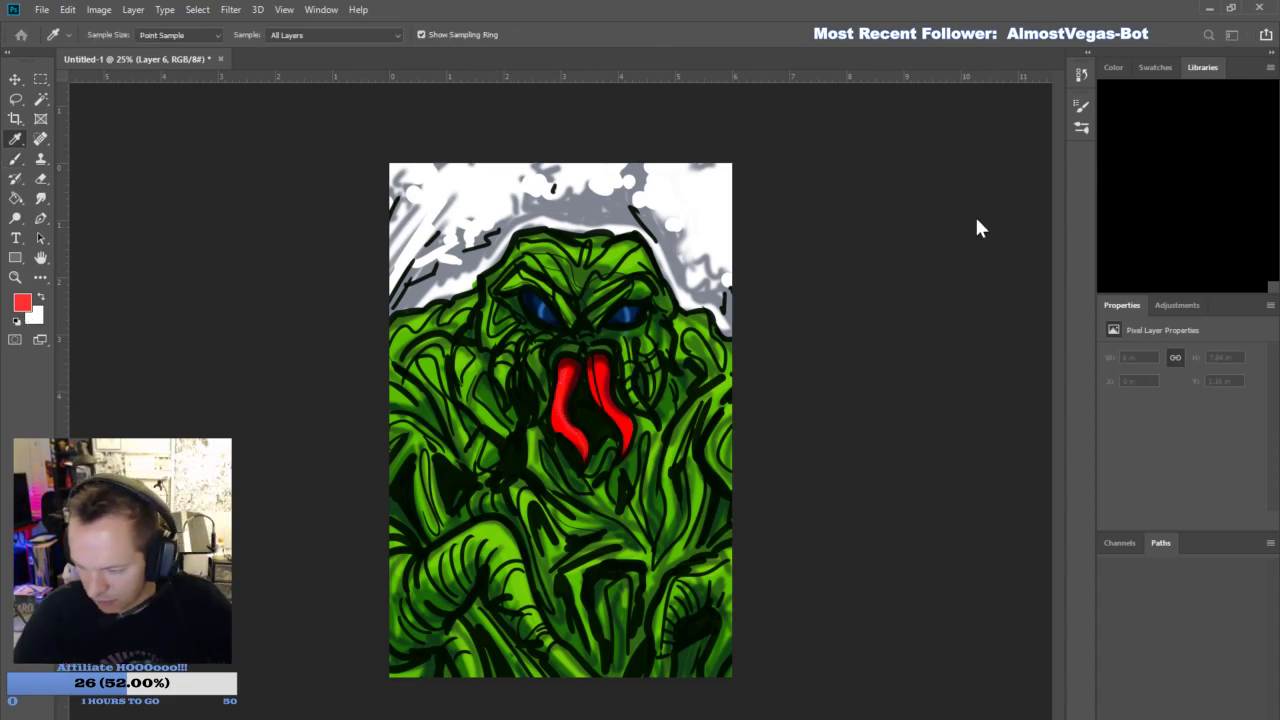
pyautogui.press('b')
pyautogui.click(1149, 234)
pyautogui.moveTo(585, 454)
pyautogui.mouseDown()
pyautogui.moveTo(563, 419)
pyautogui.moveTo(568, 372)
pyautogui.mouseUp()
pyautogui.moveTo(626, 437); pyautogui.dragTo(595, 370)
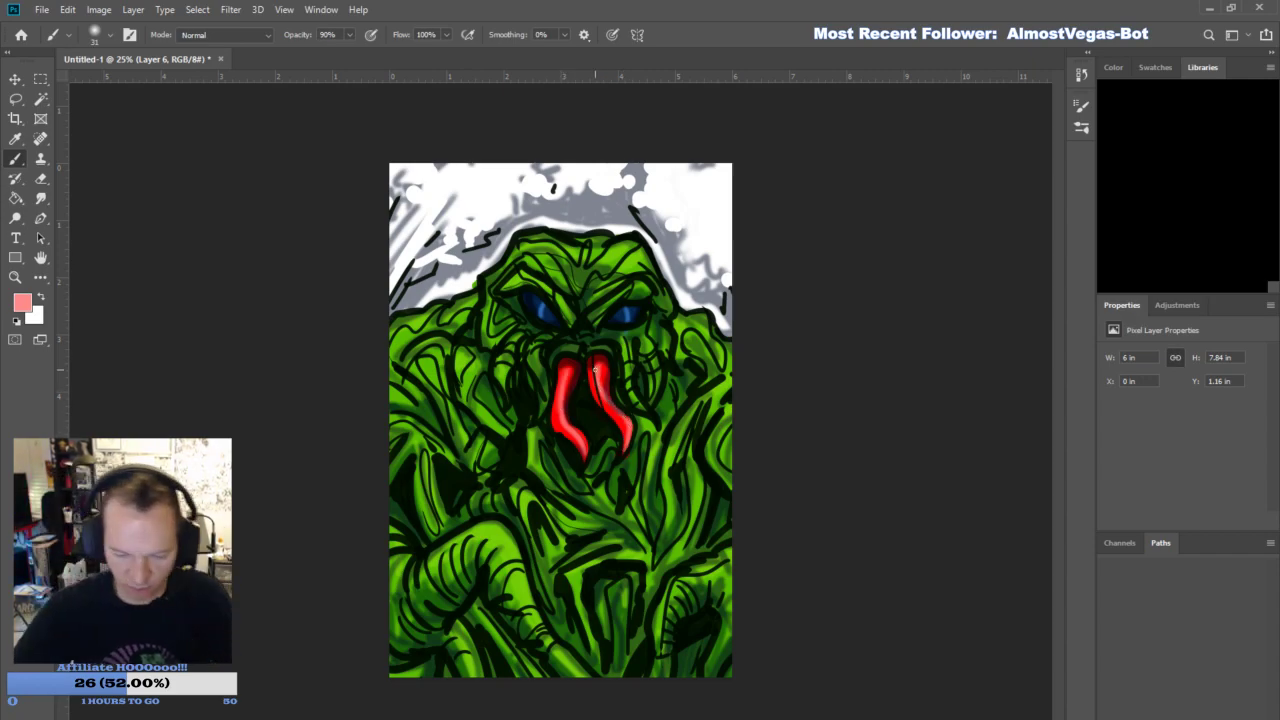
# - Toggle the visibility of Layer 6 to compare the painting with and without its highlights
pyautogui.click(1111, 430)
pyautogui.click(1110, 432)
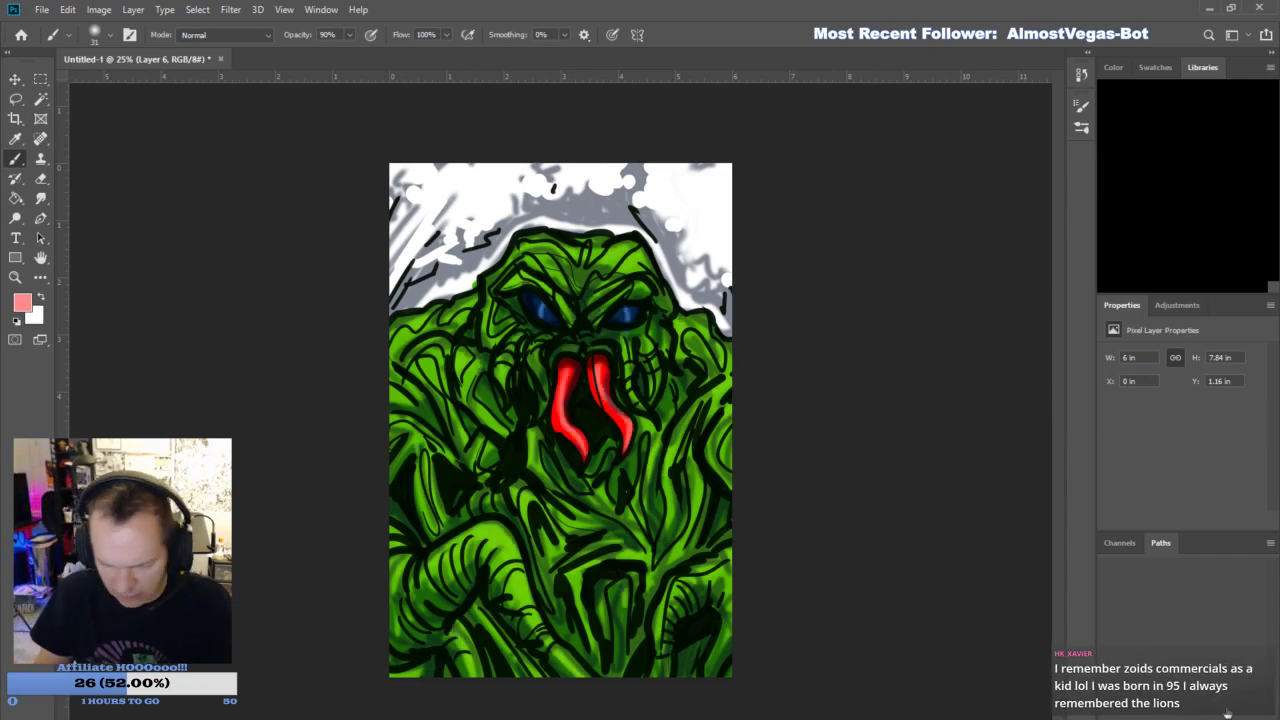
pyautogui.click(1109, 431)
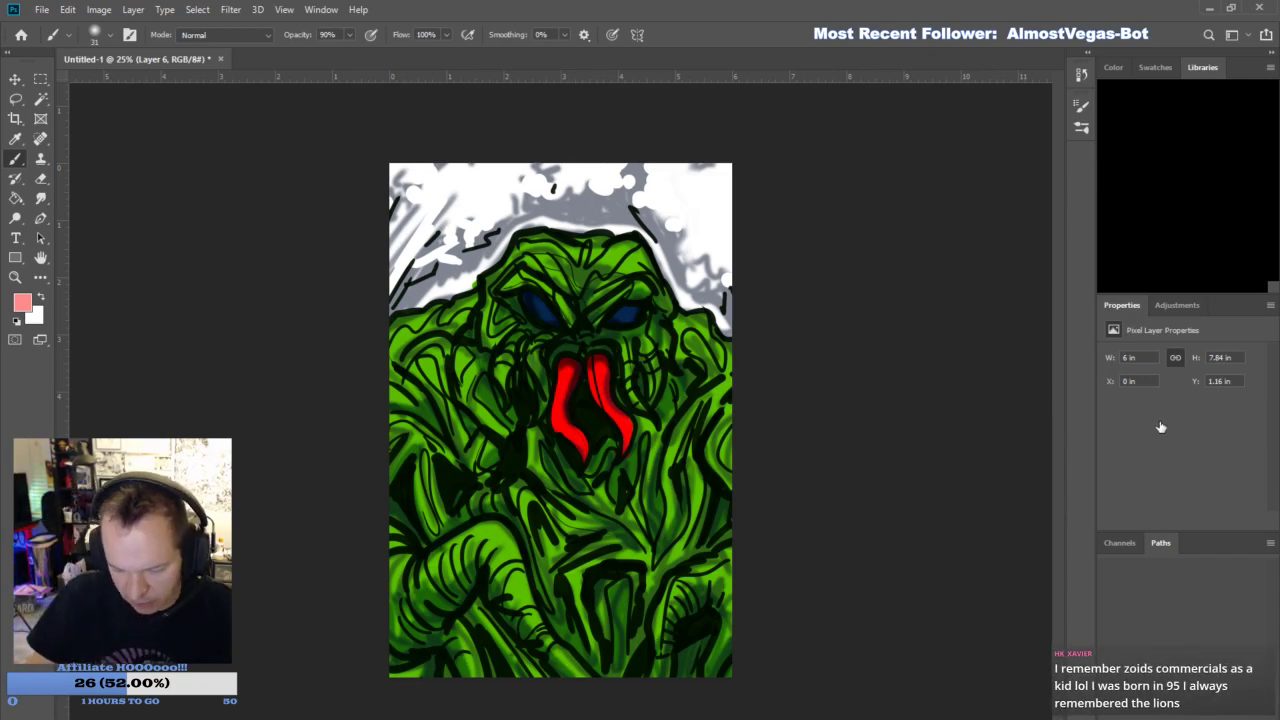
# - Show Layer 6 again and, on a new layer, brush a translucent red glow around the two mouth tentacles with a 136 px brush
pyautogui.click(1107, 431)
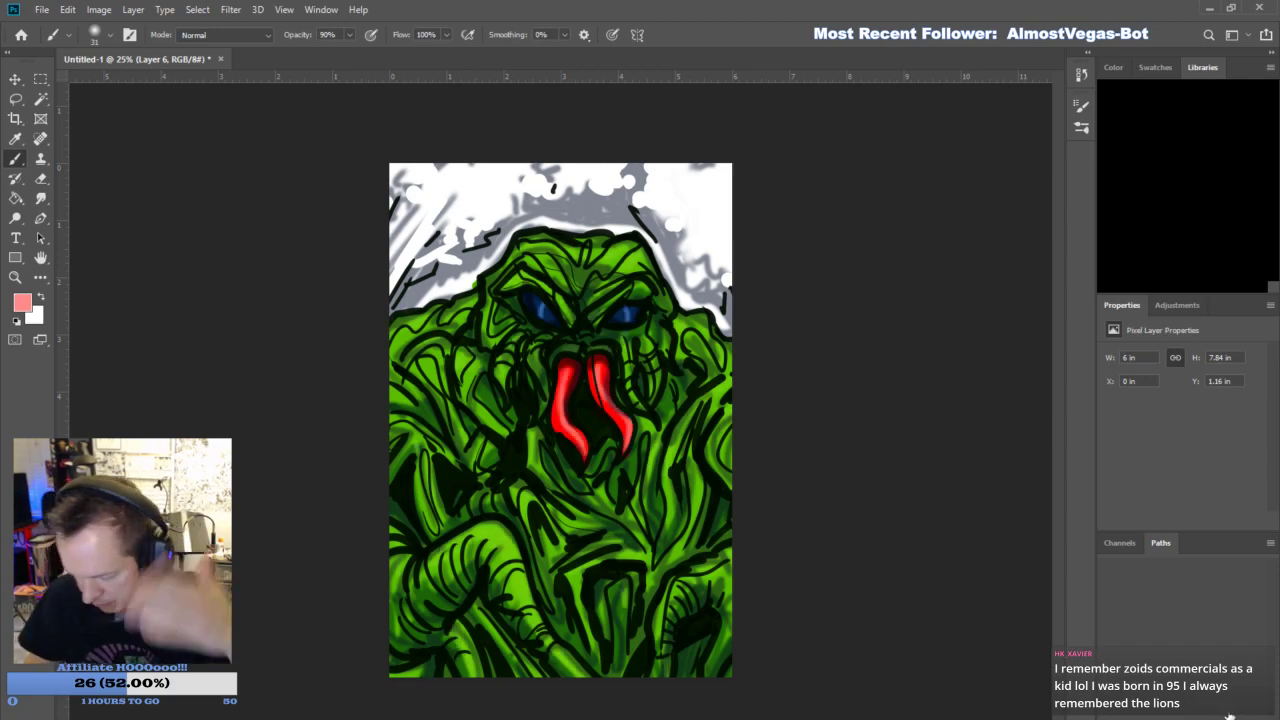
pyautogui.hotkey('ctrl', 'shift', 'alt', 'n')
pyautogui.press('i')
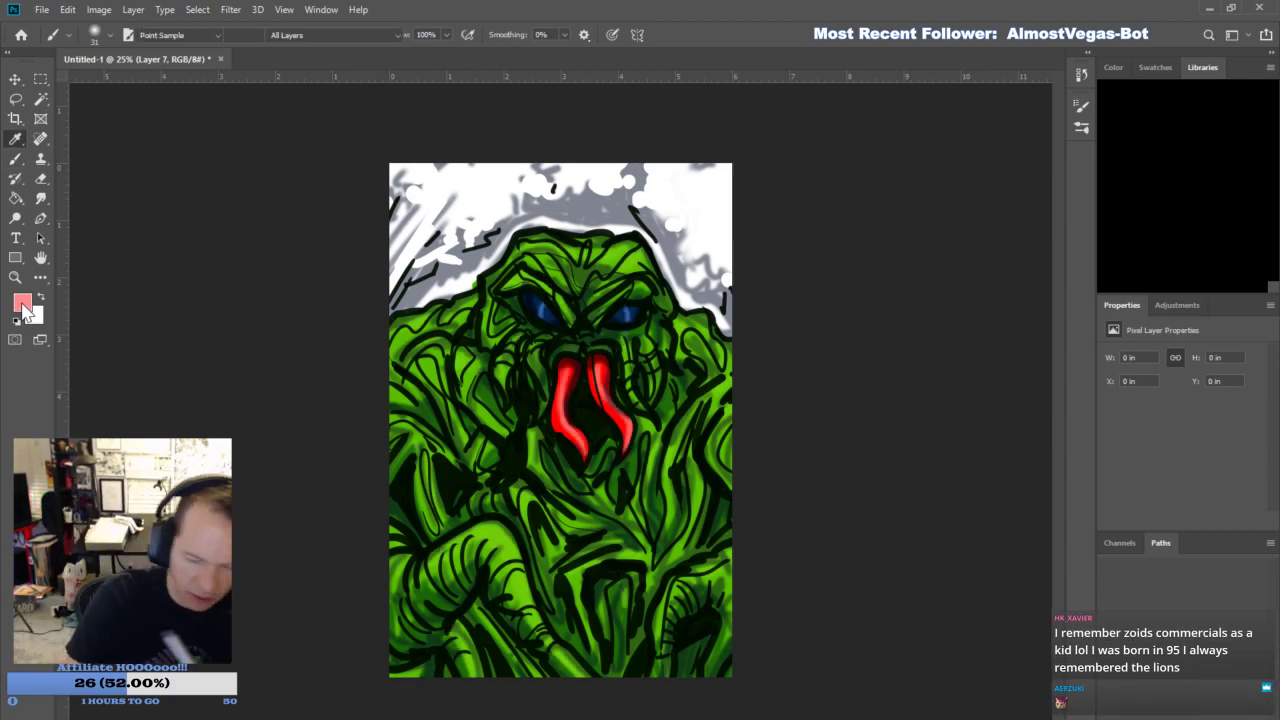
pyautogui.click(1165, 234)
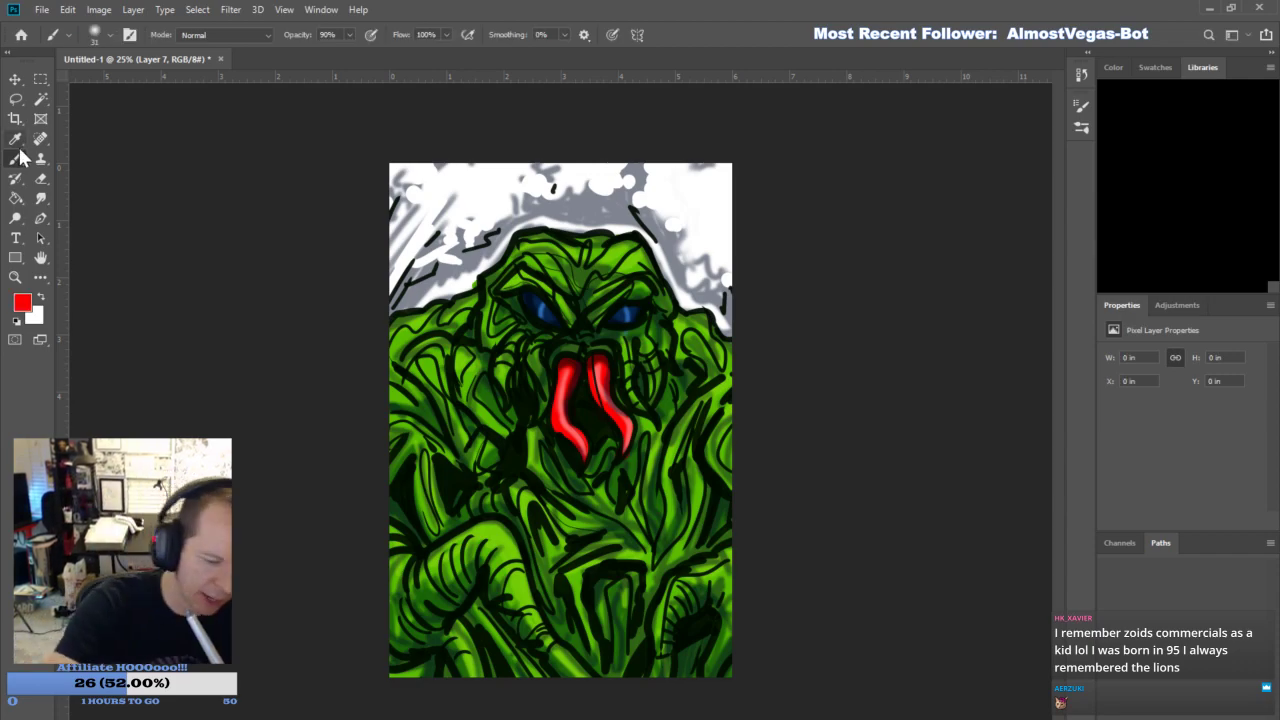
pyautogui.click(146, 81)
pyautogui.moveTo(563, 371)
pyautogui.mouseDown()
pyautogui.moveTo(555, 426)
pyautogui.moveTo(583, 455)
pyautogui.moveTo(576, 367)
pyautogui.moveTo(546, 411)
pyautogui.moveTo(584, 462)
pyautogui.moveTo(550, 423)
pyautogui.moveTo(571, 361)
pyautogui.moveTo(600, 373)
pyautogui.moveTo(635, 439)
pyautogui.moveTo(598, 364)
pyautogui.moveTo(587, 385)
pyautogui.moveTo(615, 362)
pyautogui.moveTo(546, 398)
pyautogui.moveTo(588, 455)
pyautogui.moveTo(575, 418)
pyautogui.moveTo(581, 368)
pyautogui.mouseUp()
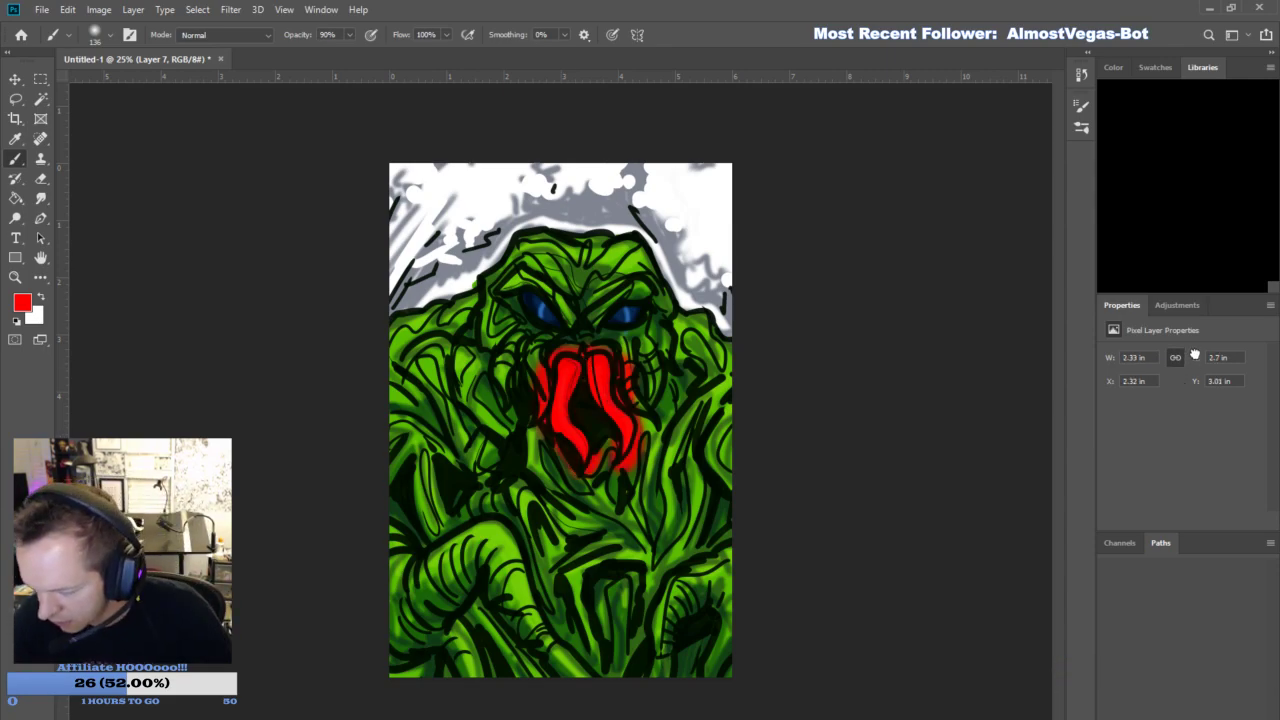
pyautogui.hotkey('ctrl', 'z')
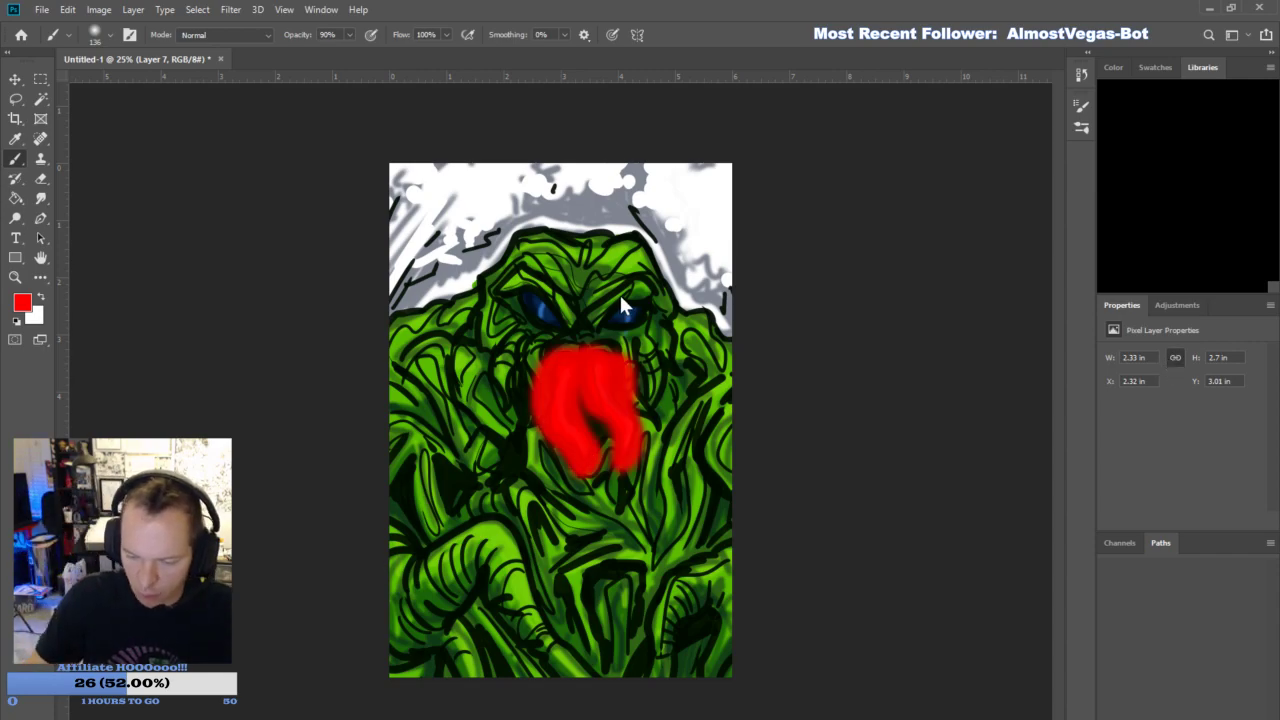
pyautogui.hotkey('ctrl', 'shift', 'z')
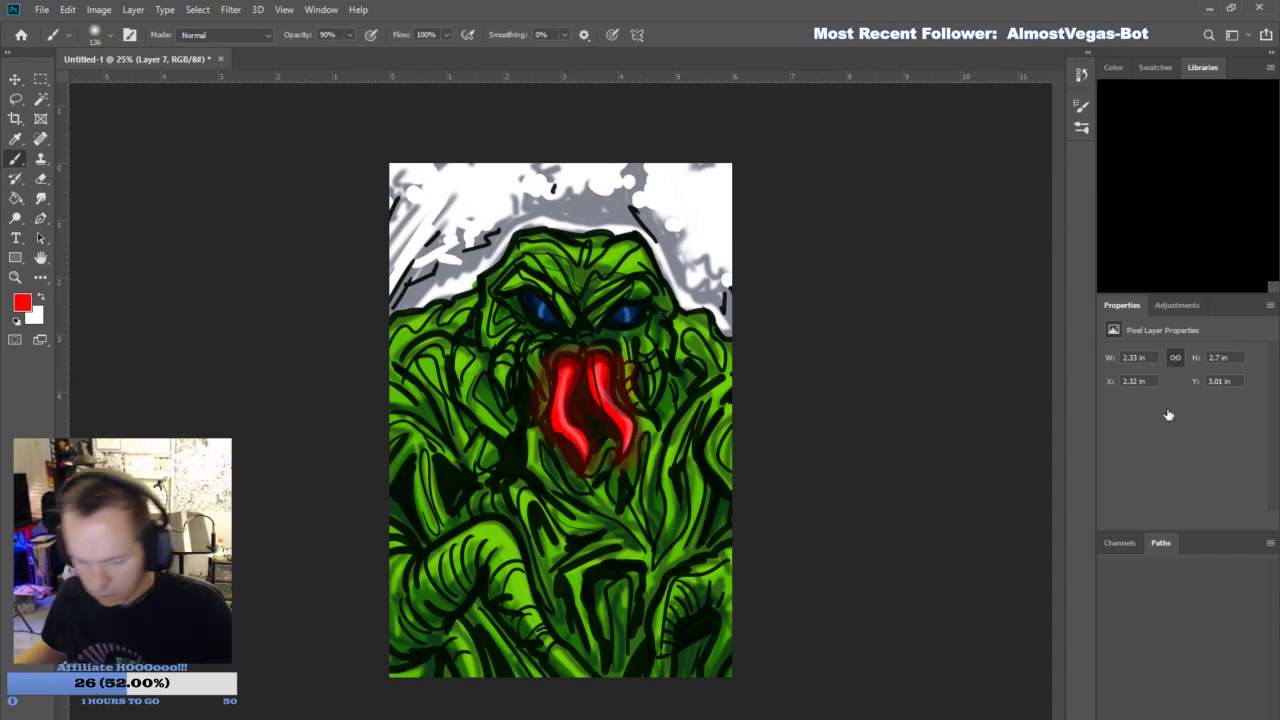
# - Soften the red glow around the mouth tentacles with a soft eraser at 50% opacity
pyautogui.click(41, 178)
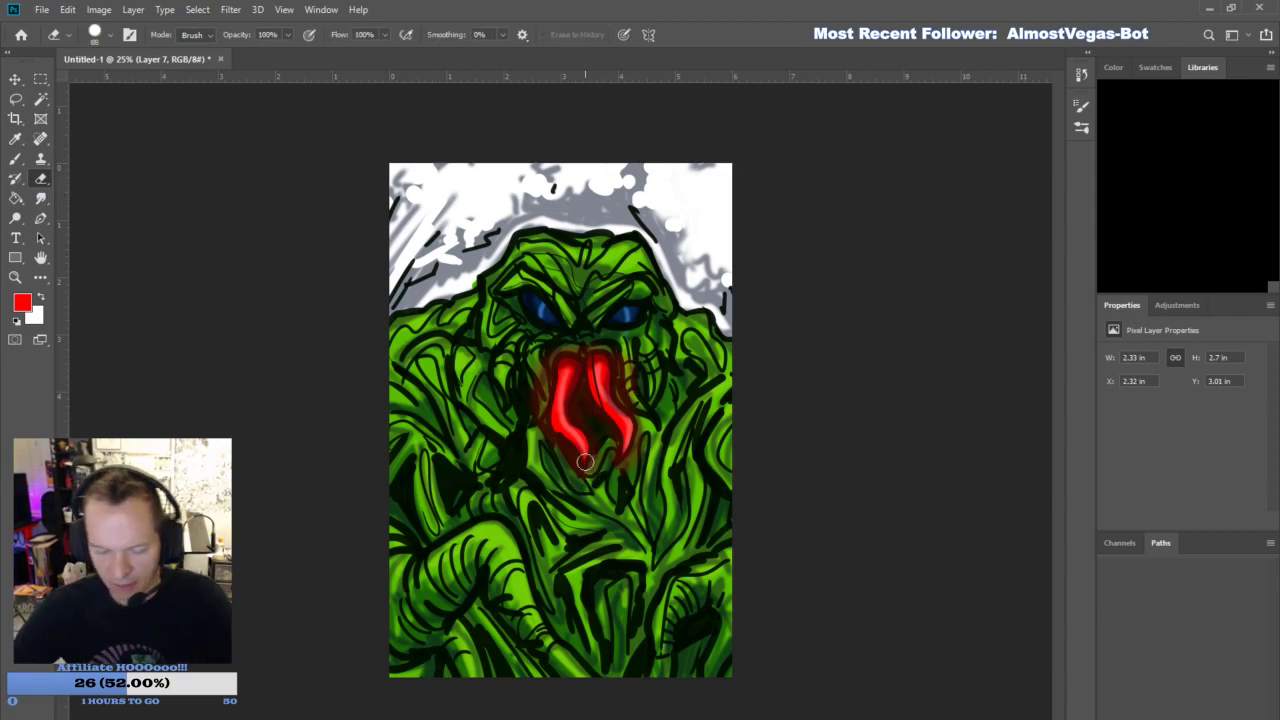
pyautogui.click(273, 35)
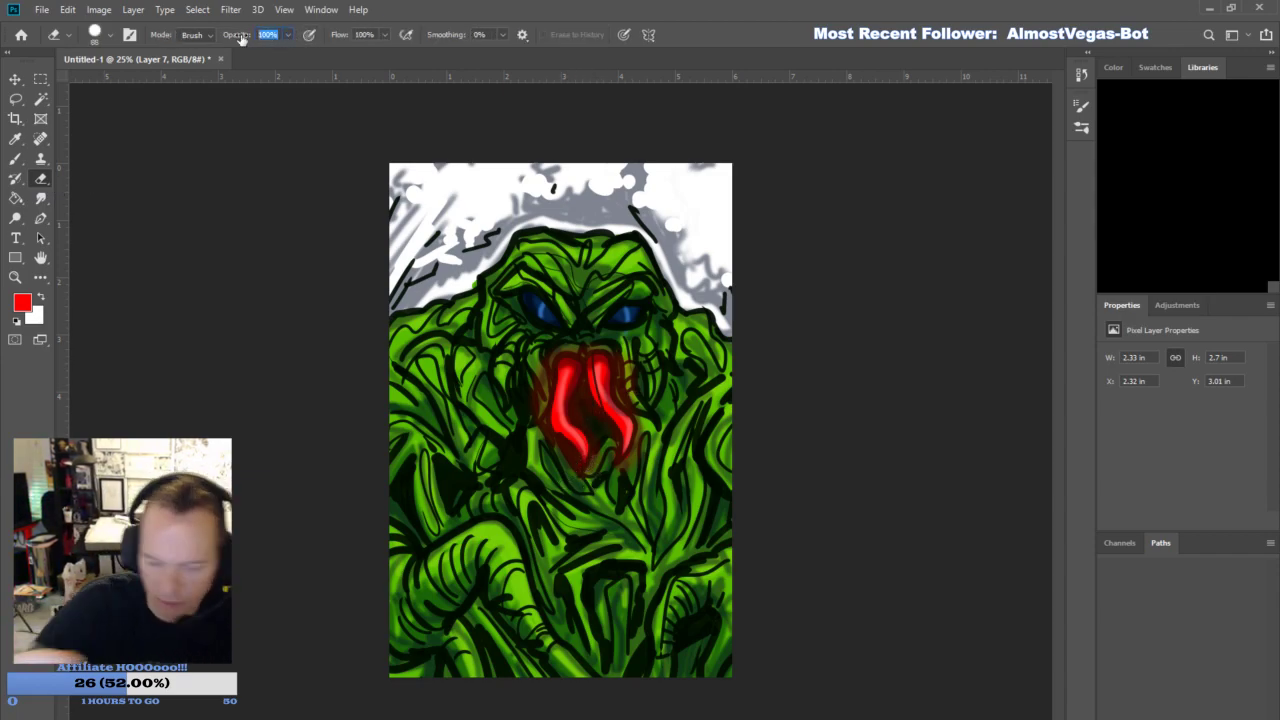
pyautogui.write('50')
pyautogui.press('Return')
pyautogui.click(109, 37)
pyautogui.click(126, 349)
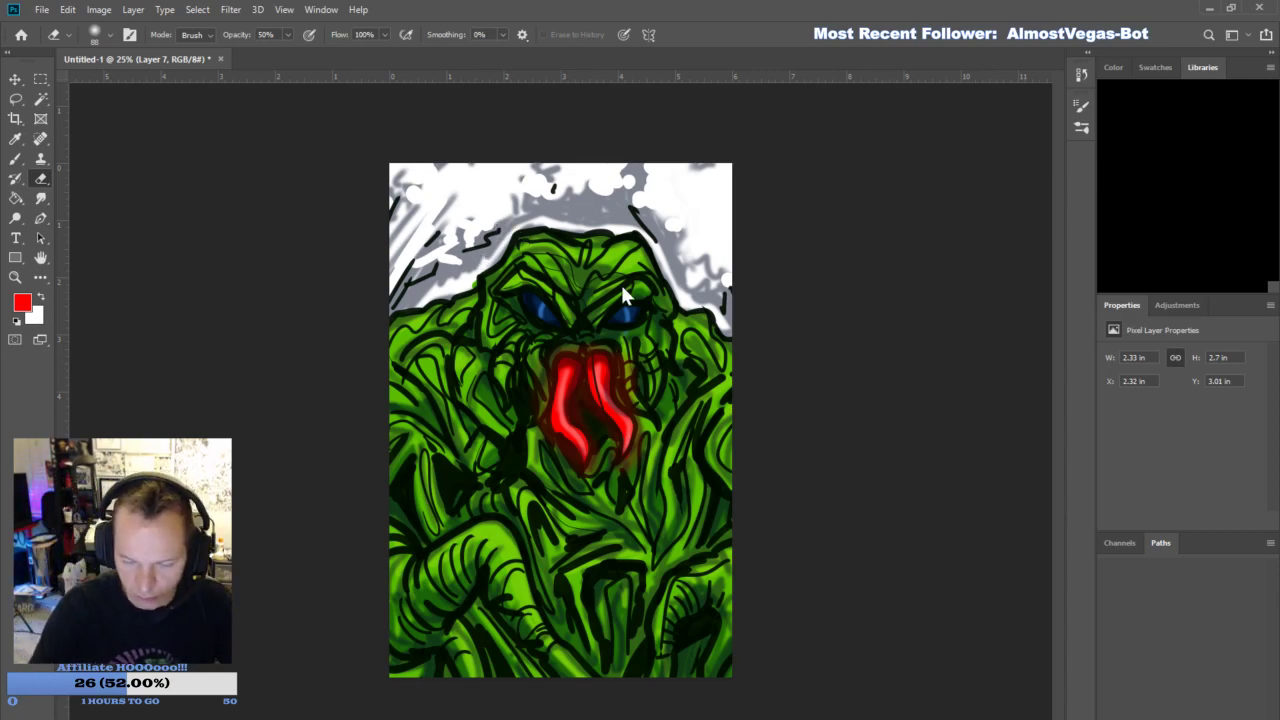
# - Save the painting as tendril_1.psd and delete the painted layers to leave a blank white canvas
pyautogui.click(508, 332)
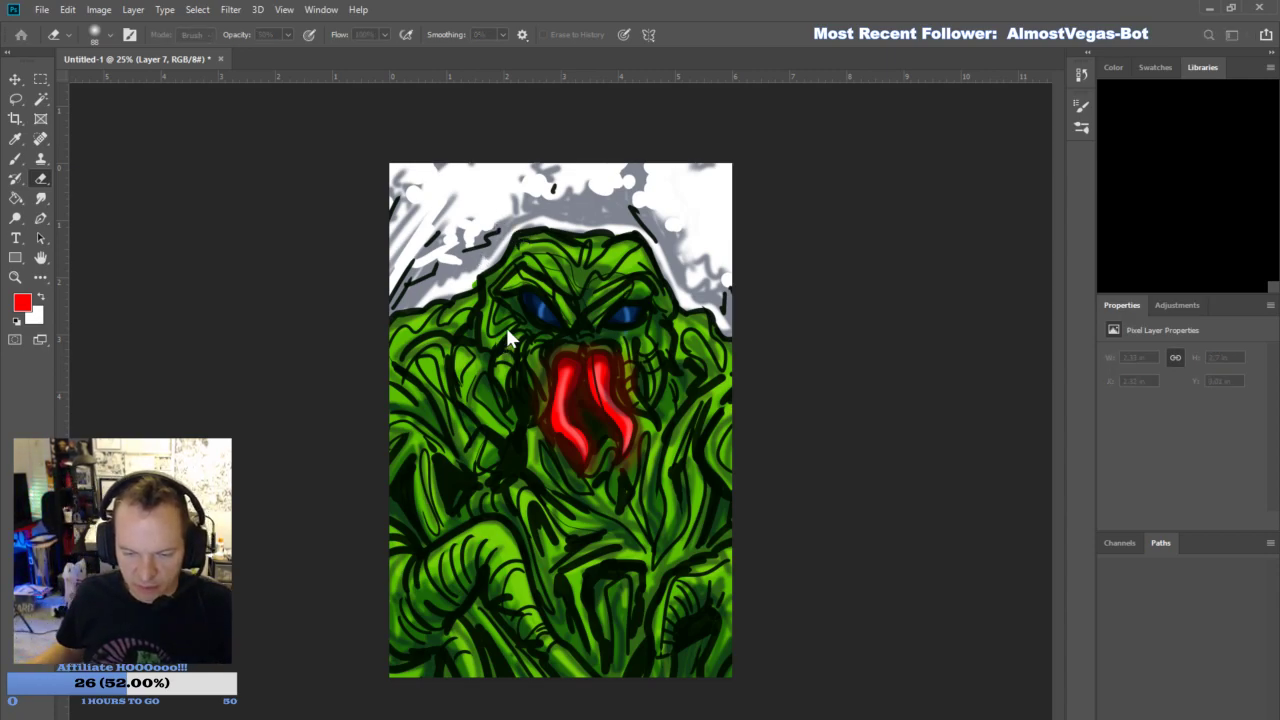
pyautogui.keyDown('shift'); pyautogui.click(1184, 566); pyautogui.keyUp('shift')
pyautogui.click(1245, 711)
pyautogui.click(561, 300)
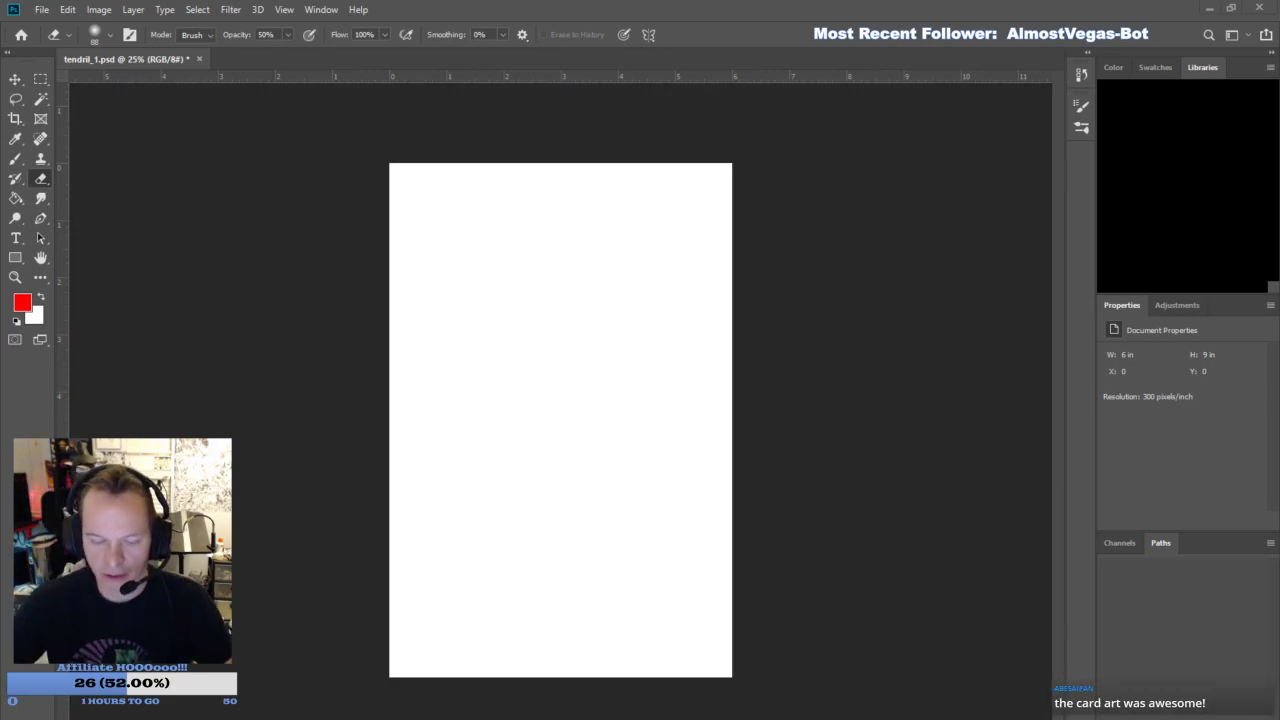
# - Place Herc 1.jpg on the canvas to examine the toy figure, and delete it
pyautogui.hotkey('ctrl', 't')
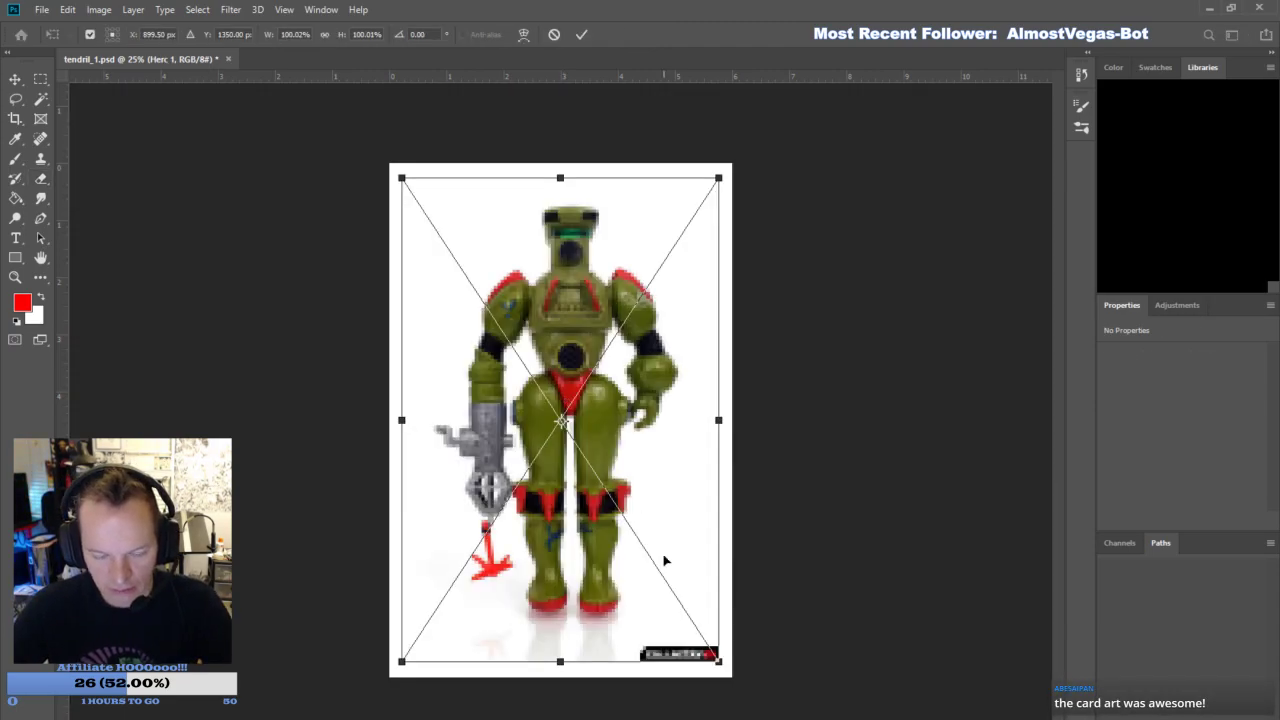
pyautogui.click(42, 77)
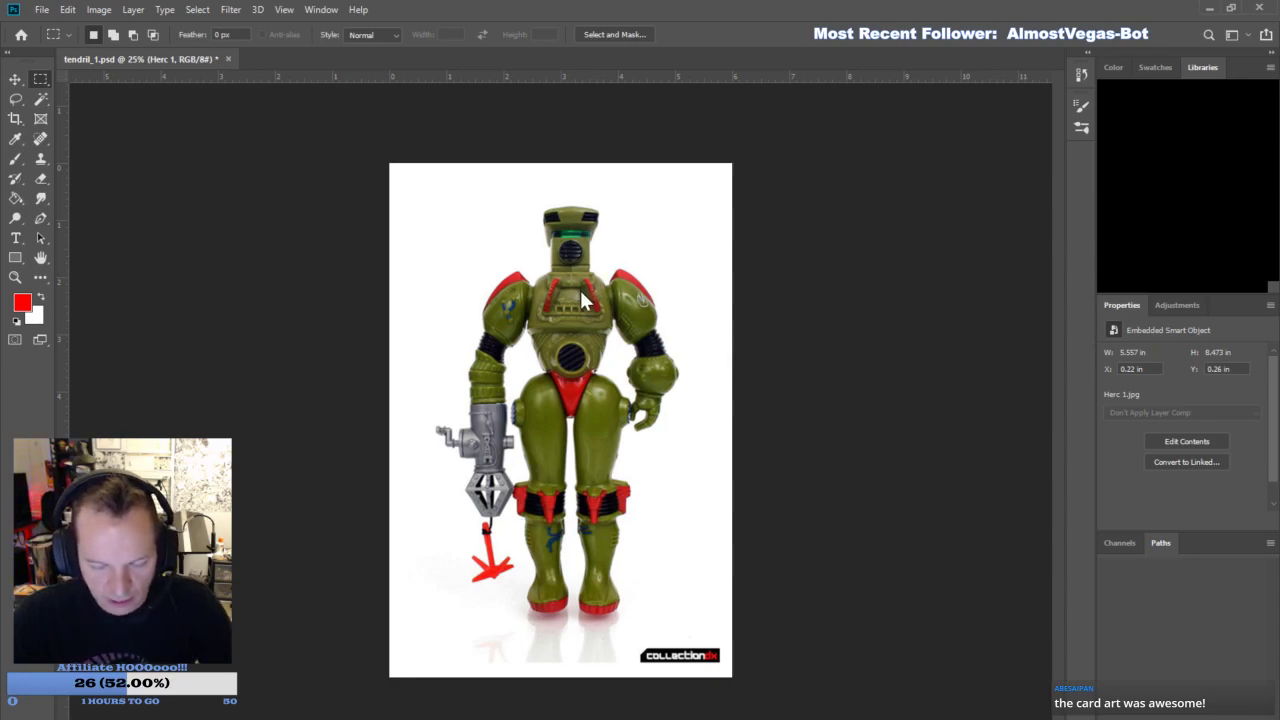
pyautogui.press('Delete')
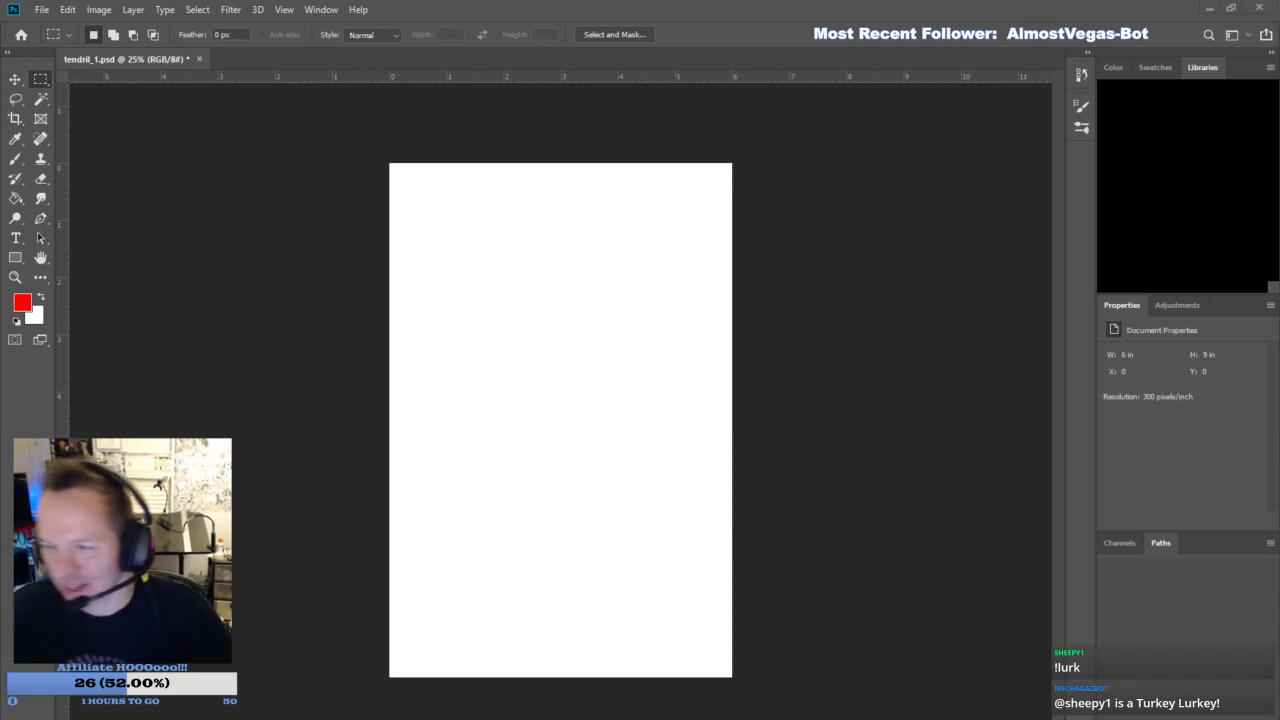
# - Add a new layer and set up the brush at 59 px with a dark navy foreground color
pyautogui.click(1229, 710)
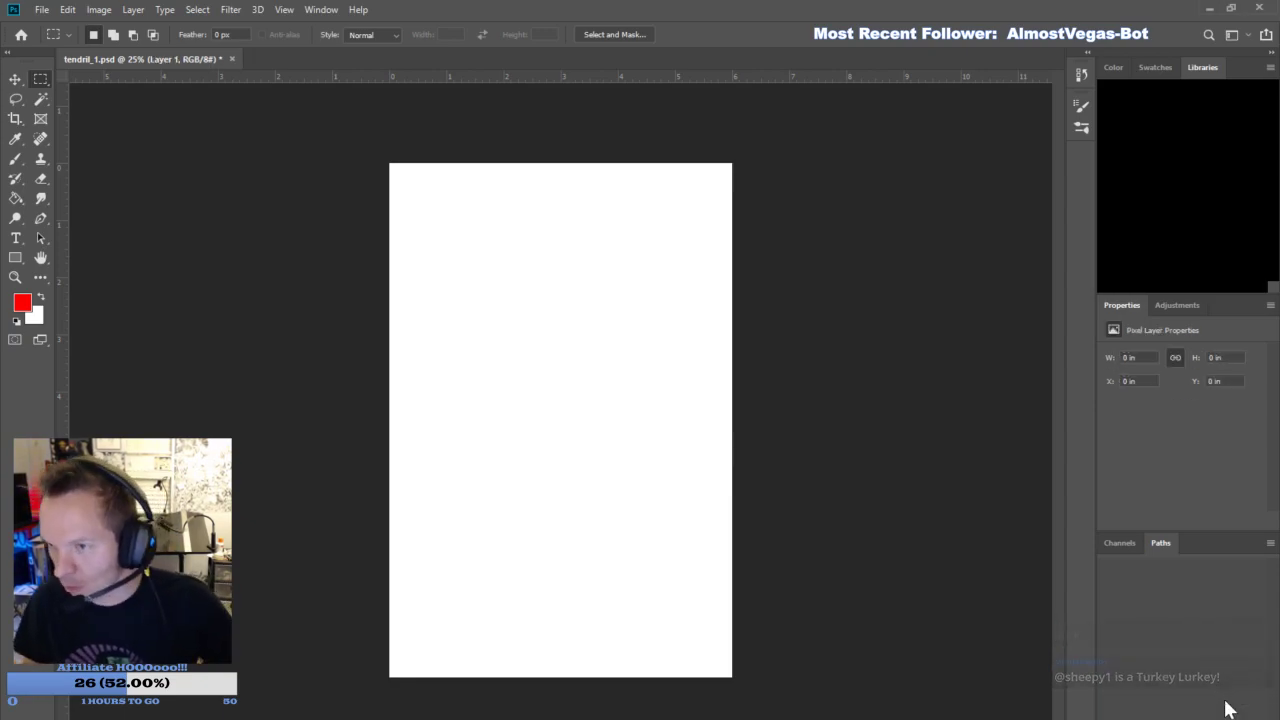
pyautogui.click(16, 160)
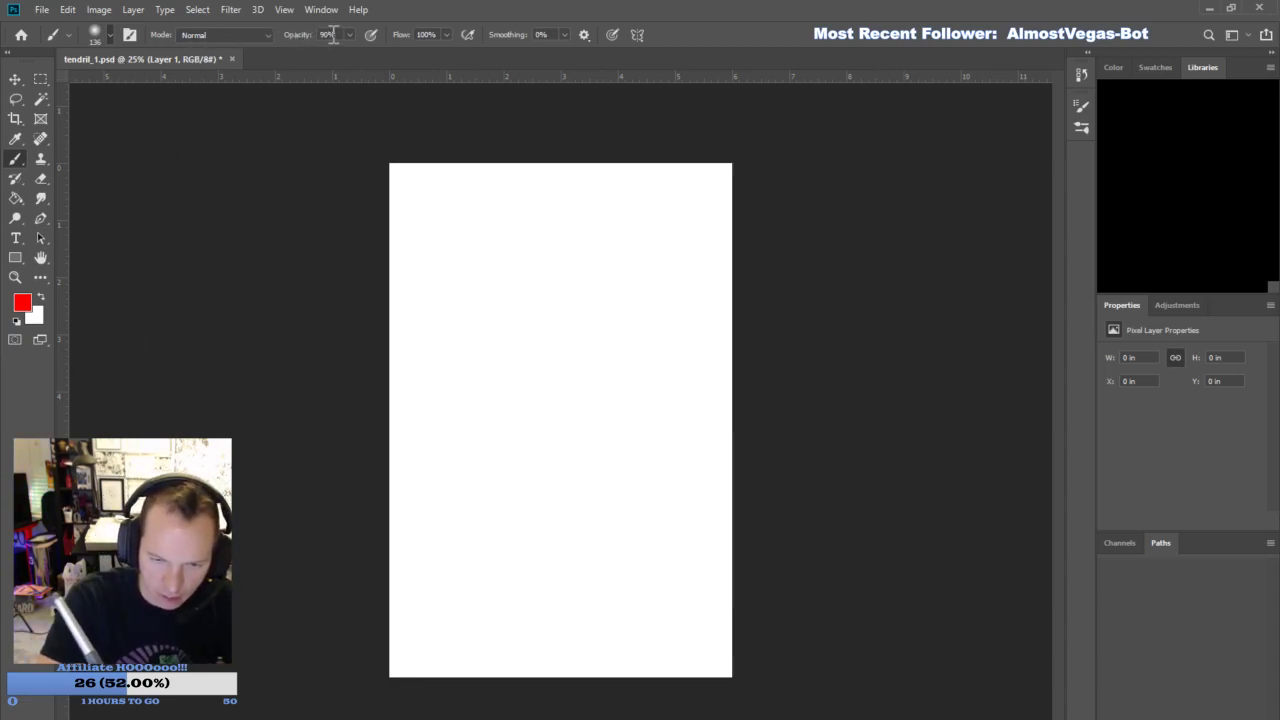
pyautogui.press(']')
pyautogui.press(']')
pyautogui.press(']')
pyautogui.press(']')
pyautogui.press('i')
pyautogui.click(988, 402)
pyautogui.click(1155, 241)
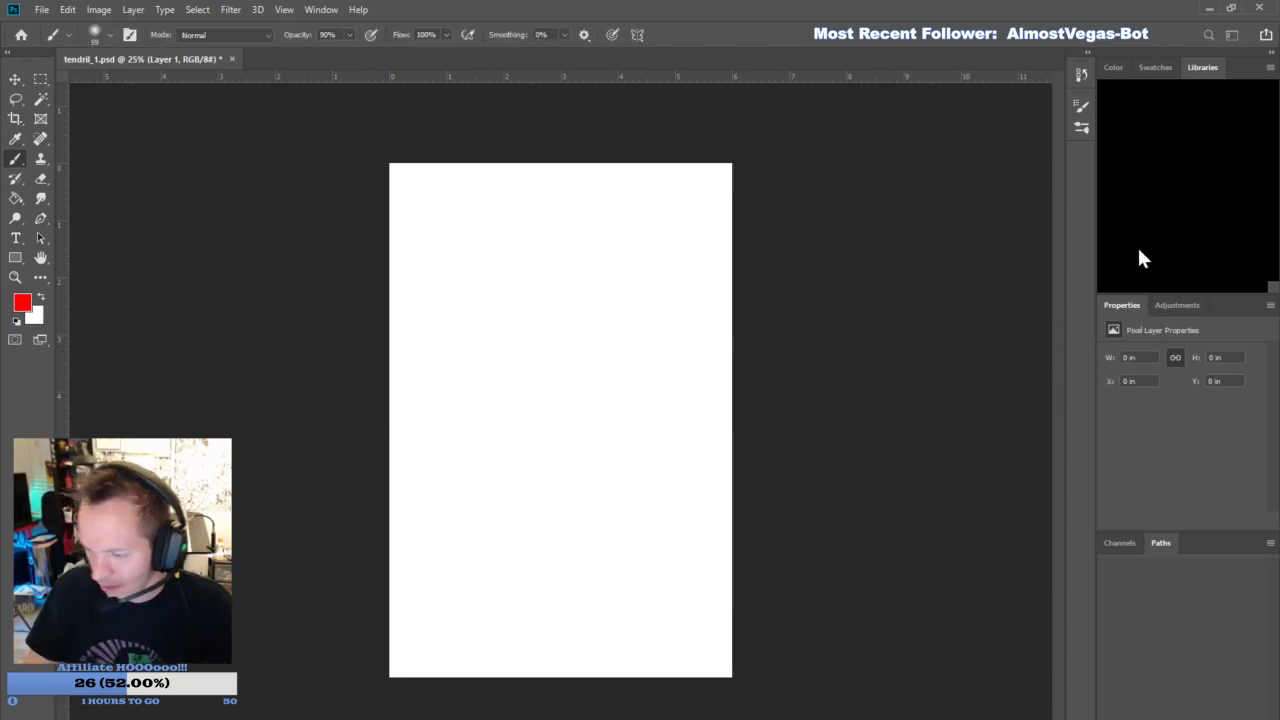
# - Rough in the robot's tilted head with its flat cap, one side edge and base, plus the curved shoulder line beneath
pyautogui.moveTo(512, 230)
pyautogui.mouseDown()
pyautogui.moveTo(604, 222)
pyautogui.moveTo(660, 248)
pyautogui.mouseUp()
pyautogui.moveTo(516, 250)
pyautogui.mouseDown()
pyautogui.moveTo(697, 278)
pyautogui.moveTo(691, 258)
pyautogui.moveTo(715, 277)
pyautogui.mouseUp()
pyautogui.moveTo(563, 257)
pyautogui.mouseDown()
pyautogui.moveTo(531, 304)
pyautogui.moveTo(525, 378)
pyautogui.mouseUp()
pyautogui.moveTo(549, 243); pyautogui.dragTo(517, 398)
pyautogui.moveTo(538, 339); pyautogui.dragTo(508, 428)
pyautogui.moveTo(400, 533)
pyautogui.mouseDown()
pyautogui.moveTo(734, 640)
pyautogui.moveTo(734, 610)
pyautogui.mouseUp()
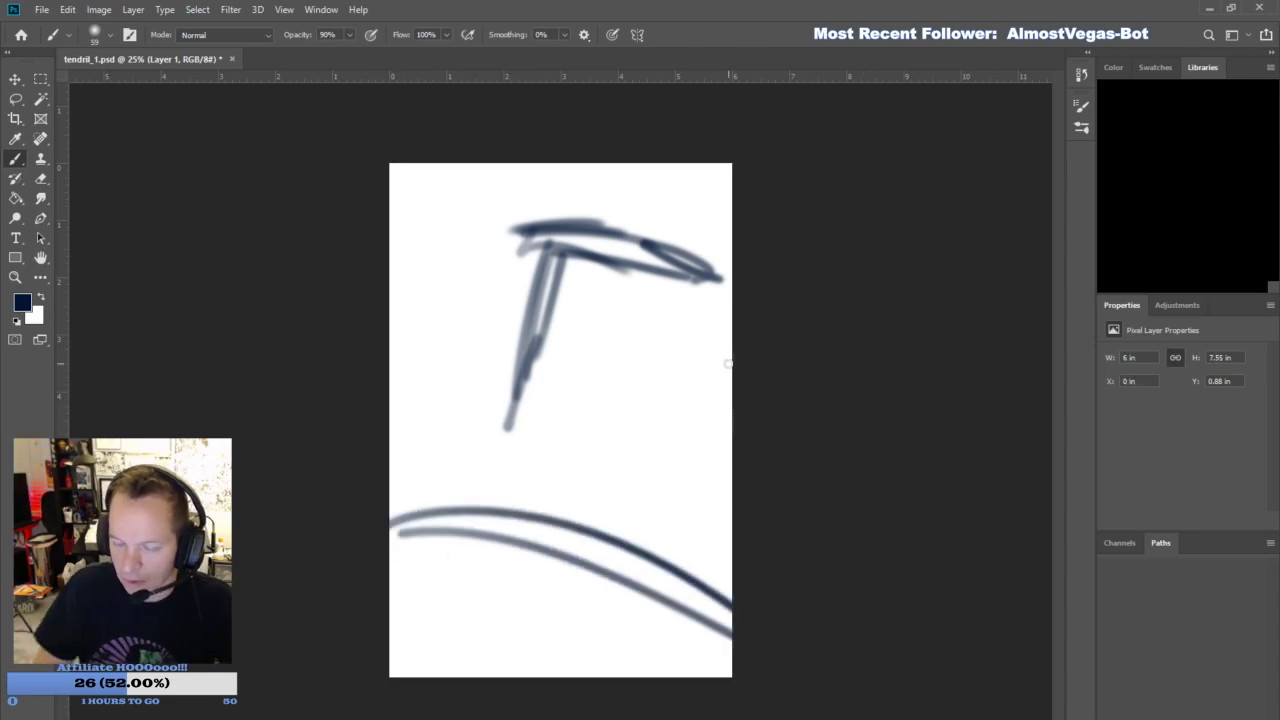
pyautogui.moveTo(548, 290); pyautogui.dragTo(495, 482)
pyautogui.moveTo(497, 476); pyautogui.dragTo(680, 542)
pyautogui.moveTo(498, 494); pyautogui.dragTo(628, 548)
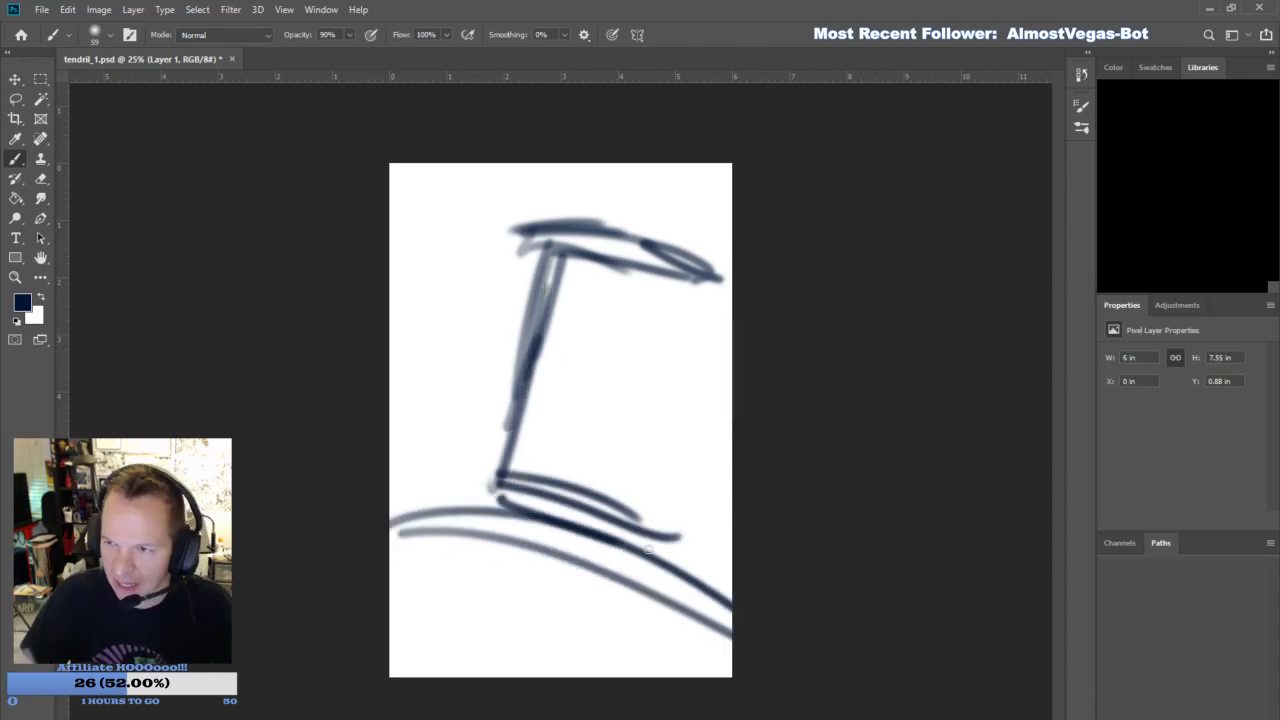
# - Sketch the far side of the cylindrical head, raise the domed cap outline and reinforce the near side edge
pyautogui.moveTo(726, 300); pyautogui.dragTo(670, 560)
pyautogui.moveTo(732, 350); pyautogui.dragTo(680, 542)
pyautogui.moveTo(734, 378); pyautogui.dragTo(670, 575)
pyautogui.moveTo(548, 230)
pyautogui.mouseDown()
pyautogui.moveTo(518, 262)
pyautogui.moveTo(564, 208)
pyautogui.mouseUp()
pyautogui.moveTo(562, 202)
pyautogui.mouseDown()
pyautogui.moveTo(695, 224)
pyautogui.moveTo(794, 286)
pyautogui.mouseUp()
pyautogui.moveTo(555, 236)
pyautogui.mouseDown()
pyautogui.moveTo(769, 321)
pyautogui.moveTo(511, 376)
pyautogui.mouseUp()
# - Sketch the visor bands below the cap, the round mouth grille and the collar at the head's base
pyautogui.moveTo(536, 306)
pyautogui.mouseDown()
pyautogui.moveTo(470, 520)
pyautogui.moveTo(680, 560)
pyautogui.moveTo(733, 386)
pyautogui.mouseUp()
pyautogui.moveTo(608, 412)
pyautogui.mouseDown()
pyautogui.moveTo(617, 401)
pyautogui.moveTo(634, 423)
pyautogui.moveTo(620, 482)
pyautogui.mouseUp()
pyautogui.moveTo(551, 317)
pyautogui.mouseDown()
pyautogui.moveTo(695, 391)
pyautogui.moveTo(556, 303)
pyautogui.moveTo(674, 355)
pyautogui.moveTo(738, 366)
pyautogui.mouseUp()
pyautogui.moveTo(550, 292)
pyautogui.mouseDown()
pyautogui.moveTo(740, 359)
pyautogui.moveTo(730, 345)
pyautogui.mouseUp()
pyautogui.moveTo(470, 515)
pyautogui.mouseDown()
pyautogui.moveTo(685, 556)
pyautogui.moveTo(683, 544)
pyautogui.moveTo(574, 554)
pyautogui.moveTo(458, 522)
pyautogui.moveTo(680, 584)
pyautogui.mouseUp()
pyautogui.moveTo(628, 508)
pyautogui.mouseDown()
pyautogui.moveTo(573, 397)
pyautogui.moveTo(555, 408)
pyautogui.mouseUp()
pyautogui.moveTo(555, 430); pyautogui.dragTo(626, 430)
pyautogui.moveTo(520, 238); pyautogui.dragTo(548, 266)
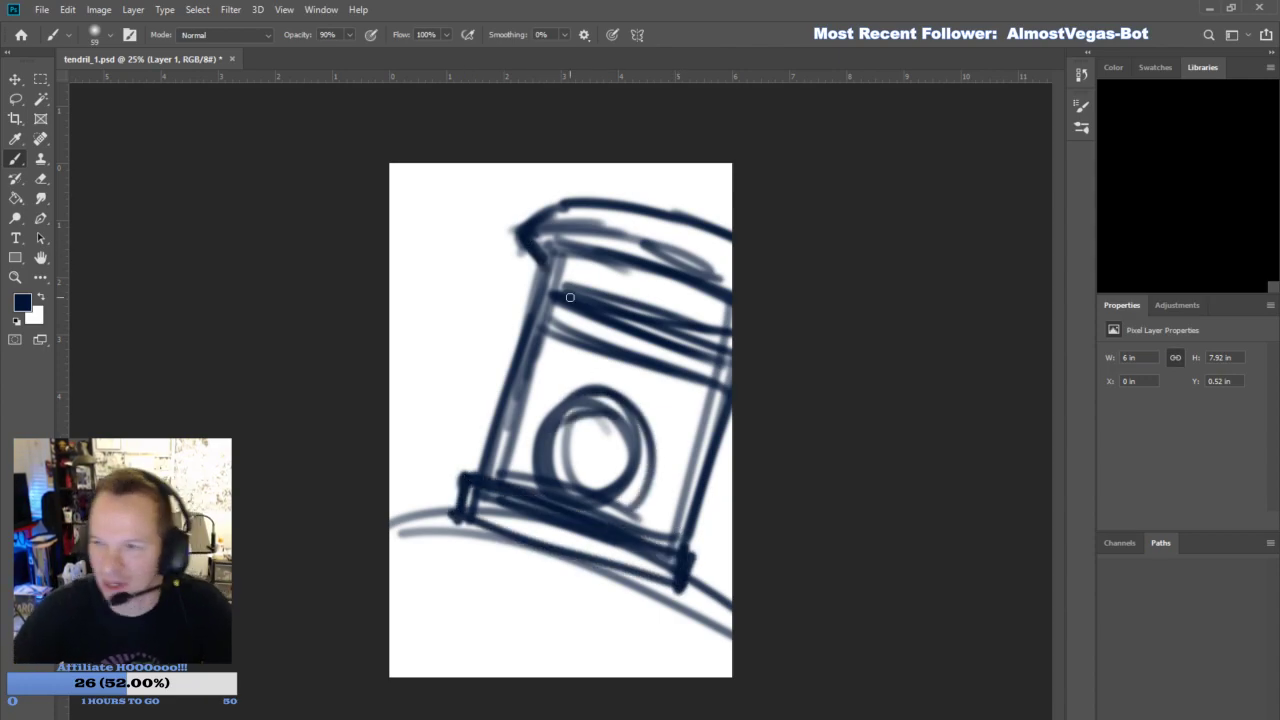
# - Sketch the shape behind the head's far side and the chest plate below the collar with its two hooked ends
pyautogui.moveTo(750, 455); pyautogui.dragTo(717, 574)
pyautogui.moveTo(744, 505)
pyautogui.mouseDown()
pyautogui.moveTo(712, 580)
pyautogui.moveTo(739, 595)
pyautogui.mouseUp()
pyautogui.moveTo(424, 598)
pyautogui.mouseDown()
pyautogui.moveTo(440, 552)
pyautogui.moveTo(666, 626)
pyautogui.moveTo(641, 680)
pyautogui.mouseUp()
pyautogui.moveTo(653, 628); pyautogui.dragTo(656, 630)
pyautogui.moveTo(445, 590)
pyautogui.mouseDown()
pyautogui.moveTo(482, 590)
pyautogui.moveTo(390, 630)
pyautogui.mouseUp()
pyautogui.moveTo(470, 597); pyautogui.dragTo(406, 678)
pyautogui.moveTo(448, 610); pyautogui.dragTo(421, 672)
pyautogui.moveTo(489, 587); pyautogui.dragTo(466, 612)
pyautogui.moveTo(594, 652); pyautogui.dragTo(638, 632)
pyautogui.moveTo(616, 631); pyautogui.dragTo(590, 676)
pyautogui.moveTo(632, 652); pyautogui.dragTo(627, 677)
# - Add the chest plate's inner connecting lines and its upper edge below the collar
pyautogui.moveTo(446, 628); pyautogui.dragTo(574, 672)
pyautogui.moveTo(430, 641); pyautogui.dragTo(574, 677)
pyautogui.moveTo(464, 550)
pyautogui.mouseDown()
pyautogui.moveTo(522, 531)
pyautogui.moveTo(462, 549)
pyautogui.mouseUp()
pyautogui.moveTo(654, 586)
pyautogui.mouseDown()
pyautogui.moveTo(645, 612)
pyautogui.moveTo(657, 627)
pyautogui.mouseUp()
pyautogui.moveTo(480, 535); pyautogui.dragTo(636, 598)
# - Sketch the shoulder contours on both sides of the collar and reinforce the round mouth grille
pyautogui.moveTo(748, 622); pyautogui.dragTo(712, 677)
pyautogui.moveTo(750, 636)
pyautogui.mouseDown()
pyautogui.moveTo(716, 677)
pyautogui.moveTo(727, 678)
pyautogui.mouseUp()
pyautogui.moveTo(364, 568); pyautogui.dragTo(435, 497)
pyautogui.moveTo(360, 568)
pyautogui.mouseDown()
pyautogui.moveTo(378, 516)
pyautogui.moveTo(482, 496)
pyautogui.mouseUp()
pyautogui.moveTo(734, 588); pyautogui.dragTo(718, 602)
pyautogui.moveTo(736, 498)
pyautogui.mouseDown()
pyautogui.moveTo(716, 572)
pyautogui.moveTo(736, 520)
pyautogui.mouseUp()
pyautogui.moveTo(717, 296); pyautogui.dragTo(742, 308)
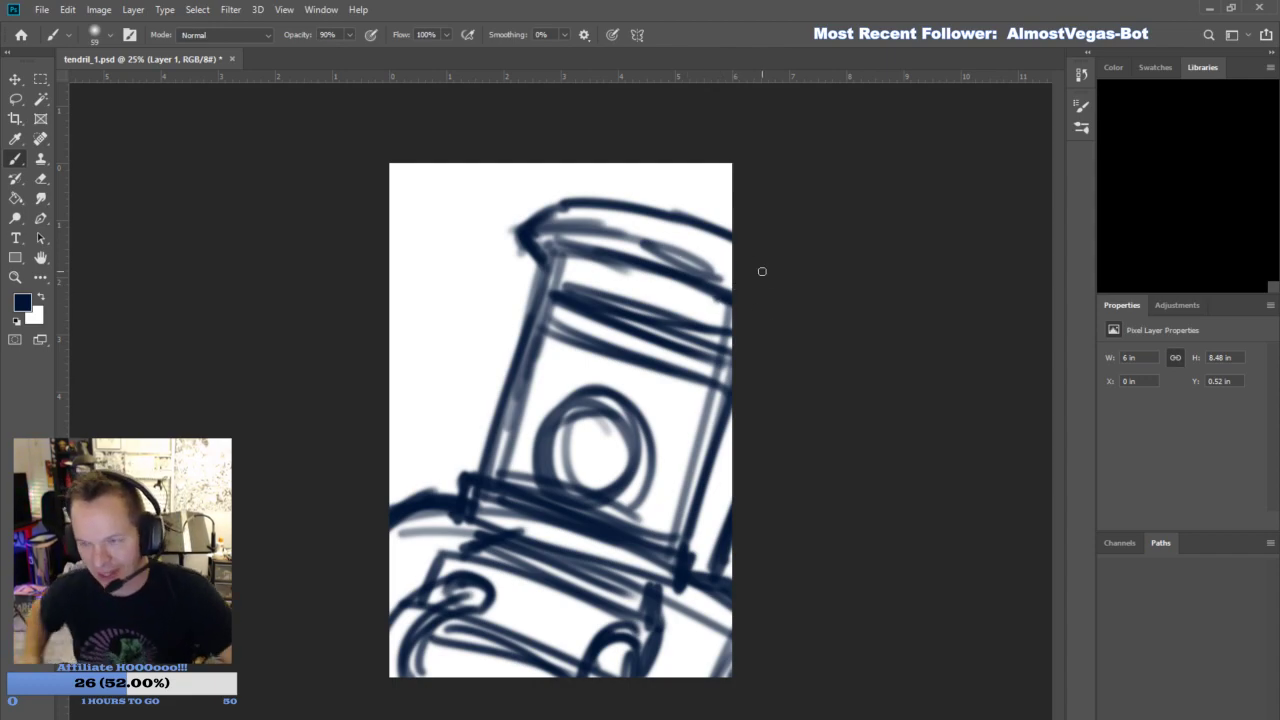
pyautogui.moveTo(384, 446)
pyautogui.mouseDown()
pyautogui.moveTo(435, 478)
pyautogui.moveTo(438, 497)
pyautogui.mouseUp()
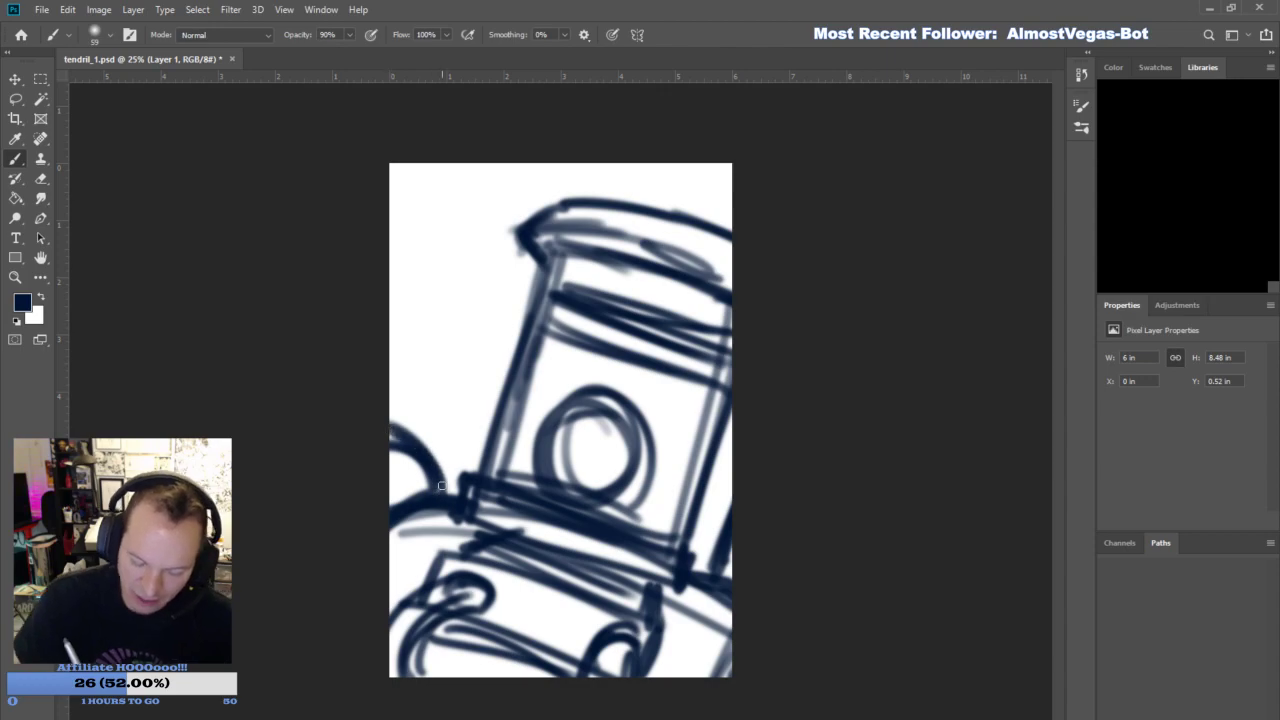
pyautogui.moveTo(717, 567)
pyautogui.mouseDown()
pyautogui.moveTo(732, 494)
pyautogui.moveTo(718, 538)
pyautogui.mouseUp()
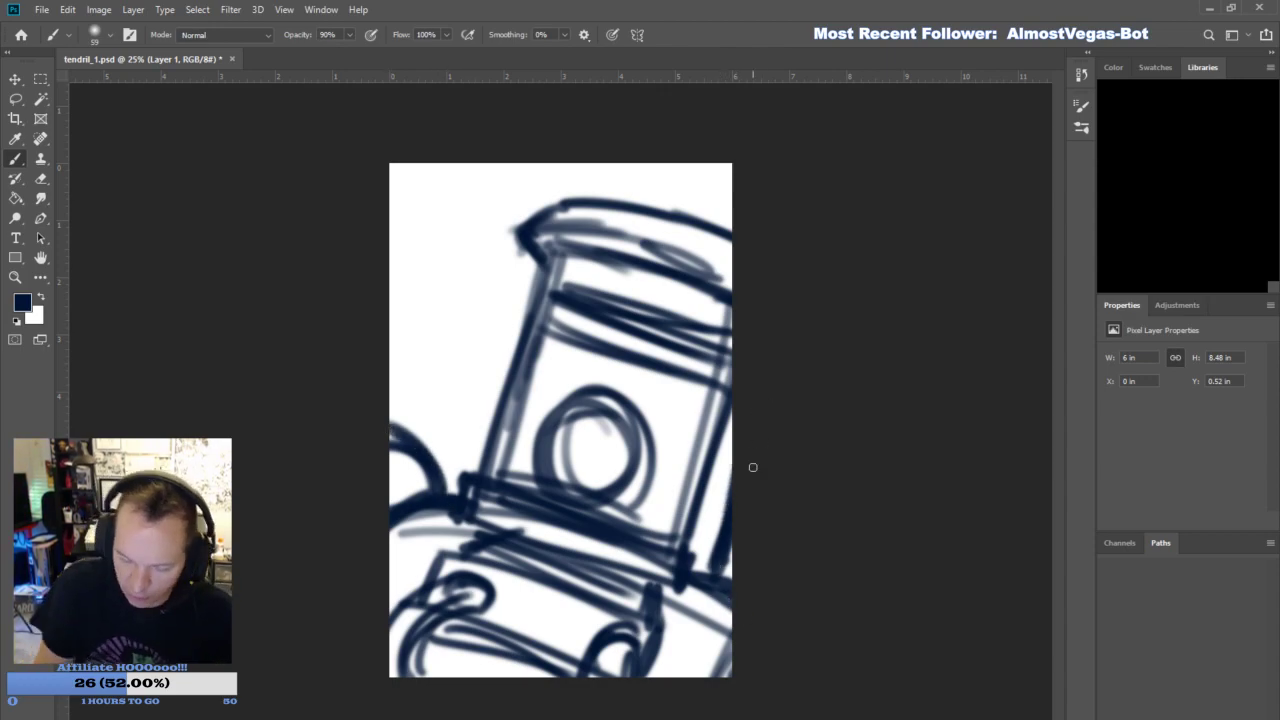
pyautogui.moveTo(563, 473); pyautogui.dragTo(608, 475)
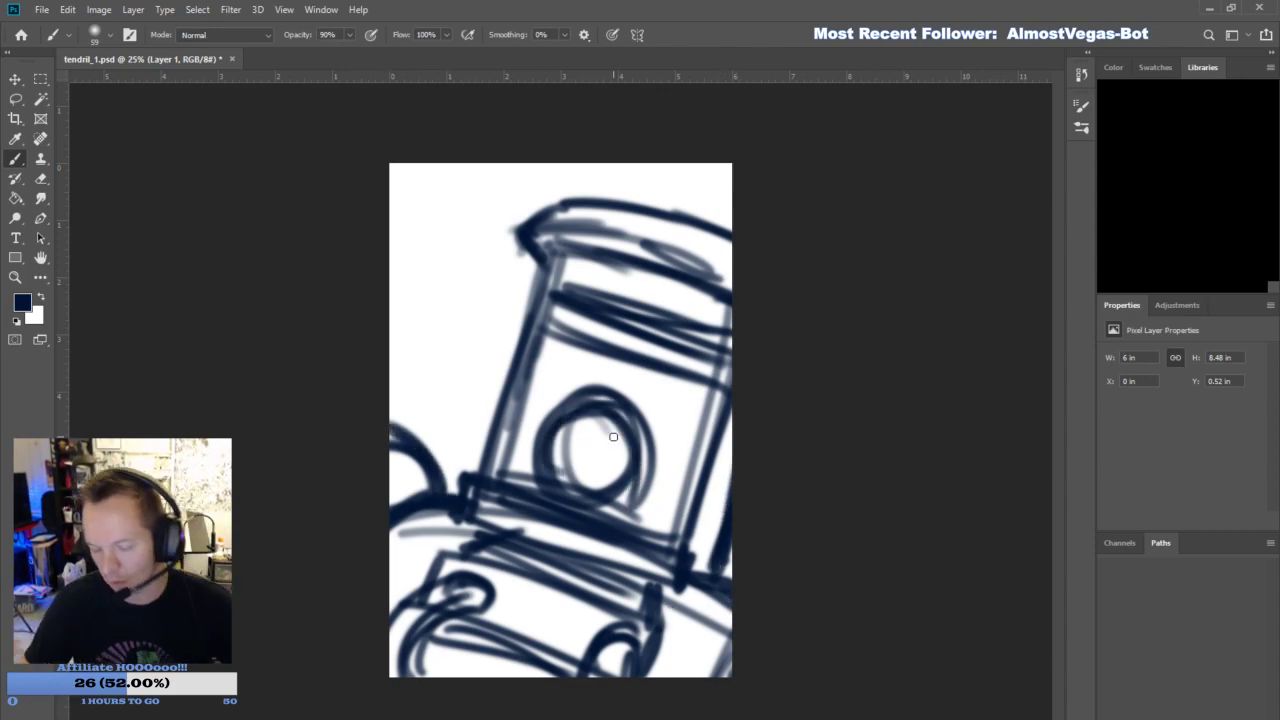
# - Add a new layer for further drawing and reduce the opacity of the Layer 1 sketch to 50%
pyautogui.hotkey('ctrl', 'shift', 'alt', 'n')
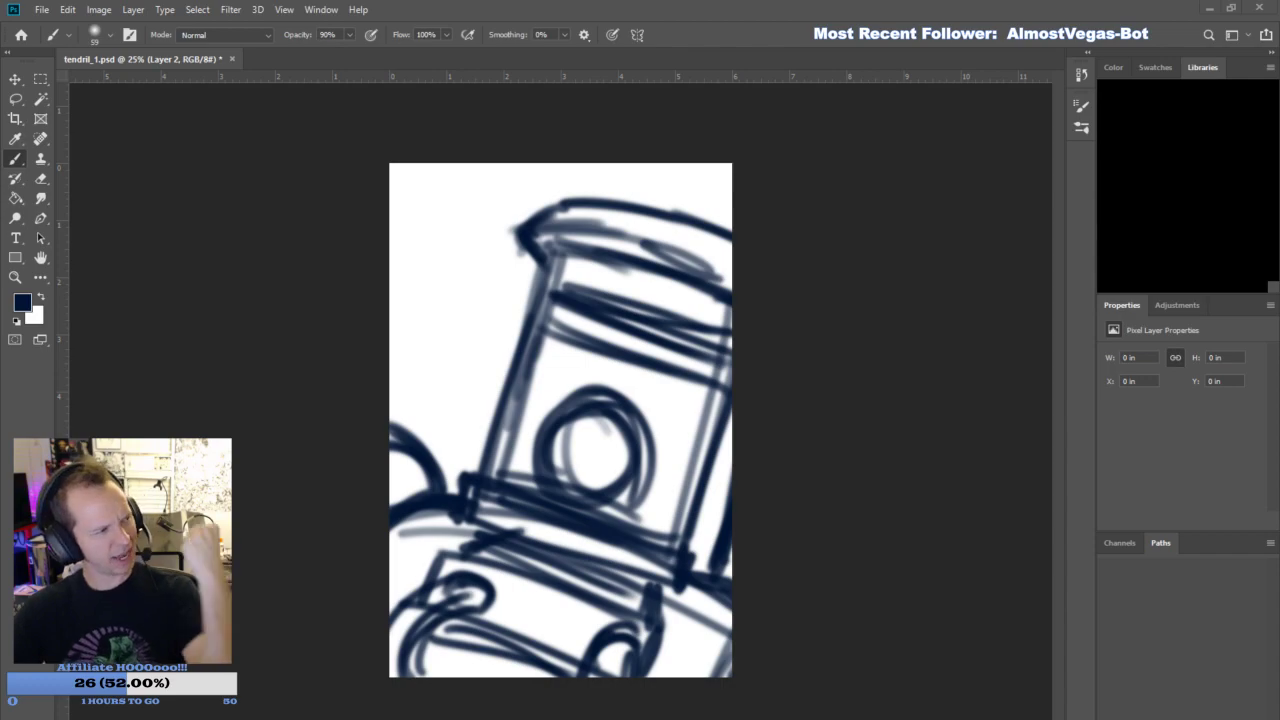
pyautogui.hotkey('alt', '[')
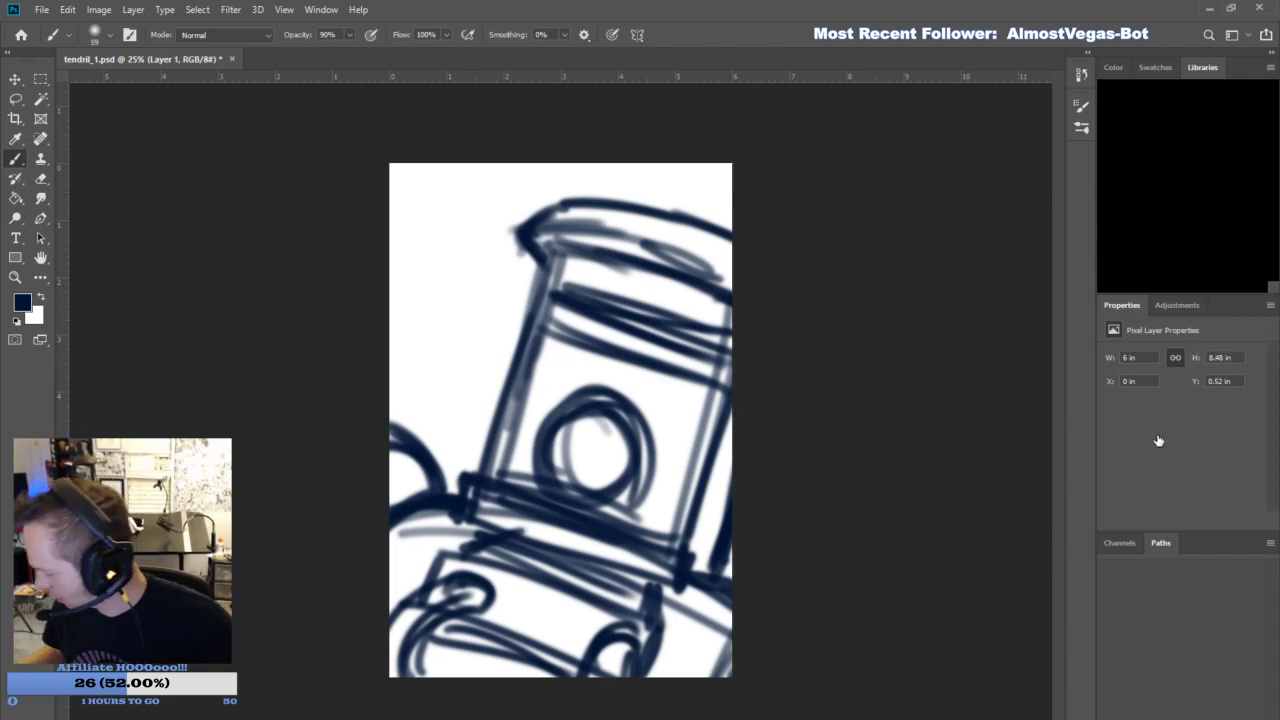
pyautogui.write('50')
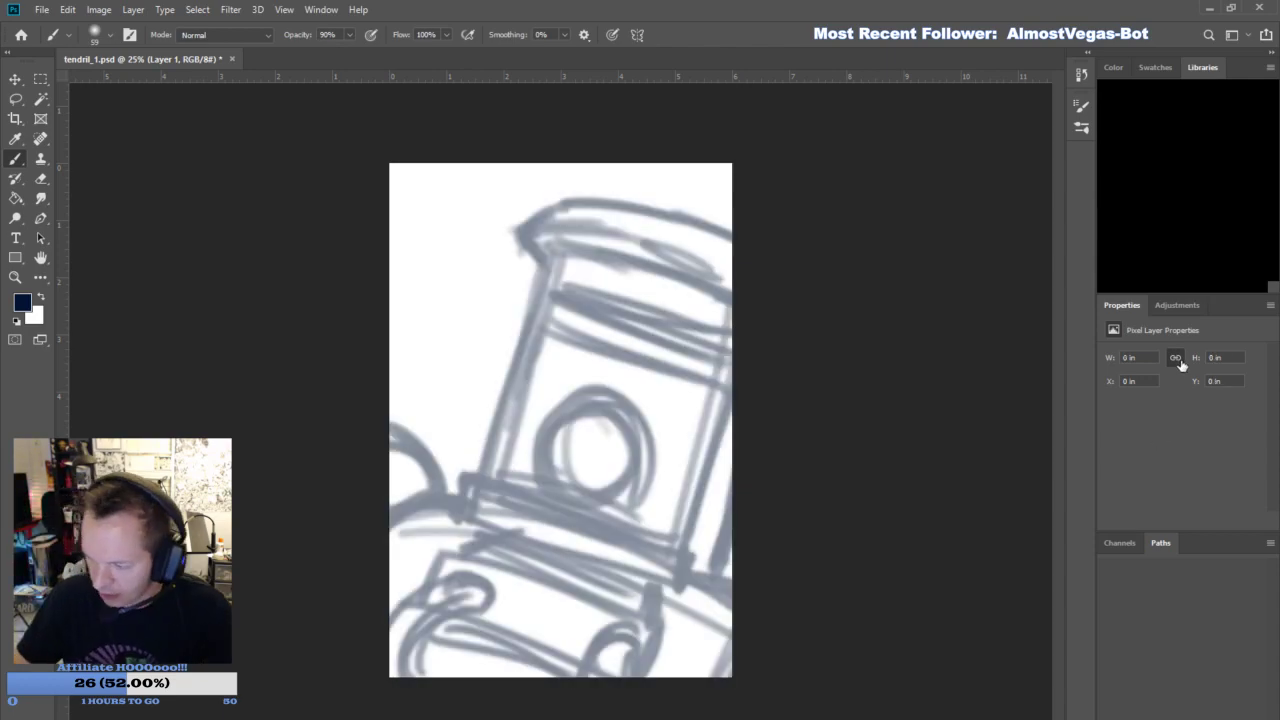
pyautogui.click(1182, 368)
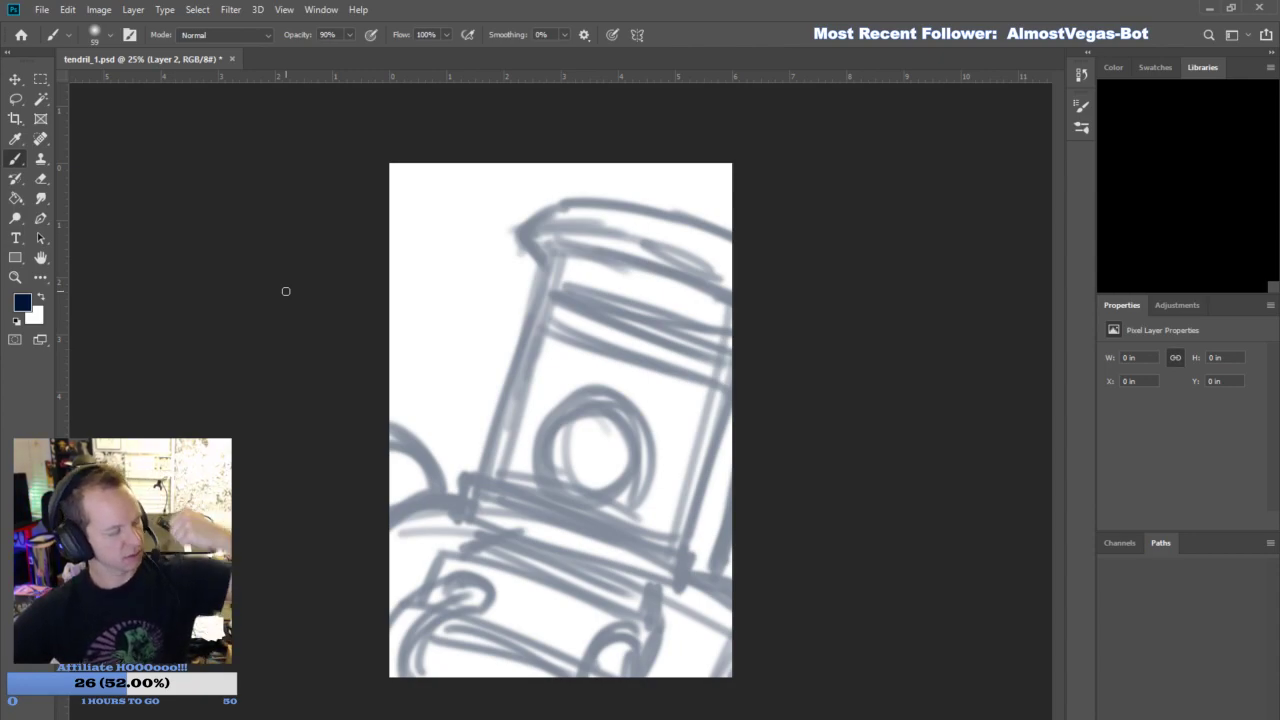
# - On Layer 2, draw the weapon's converging bars and angled struts meeting at a tip near the canvas's left edge
pyautogui.moveTo(372, 392); pyautogui.dragTo(455, 358)
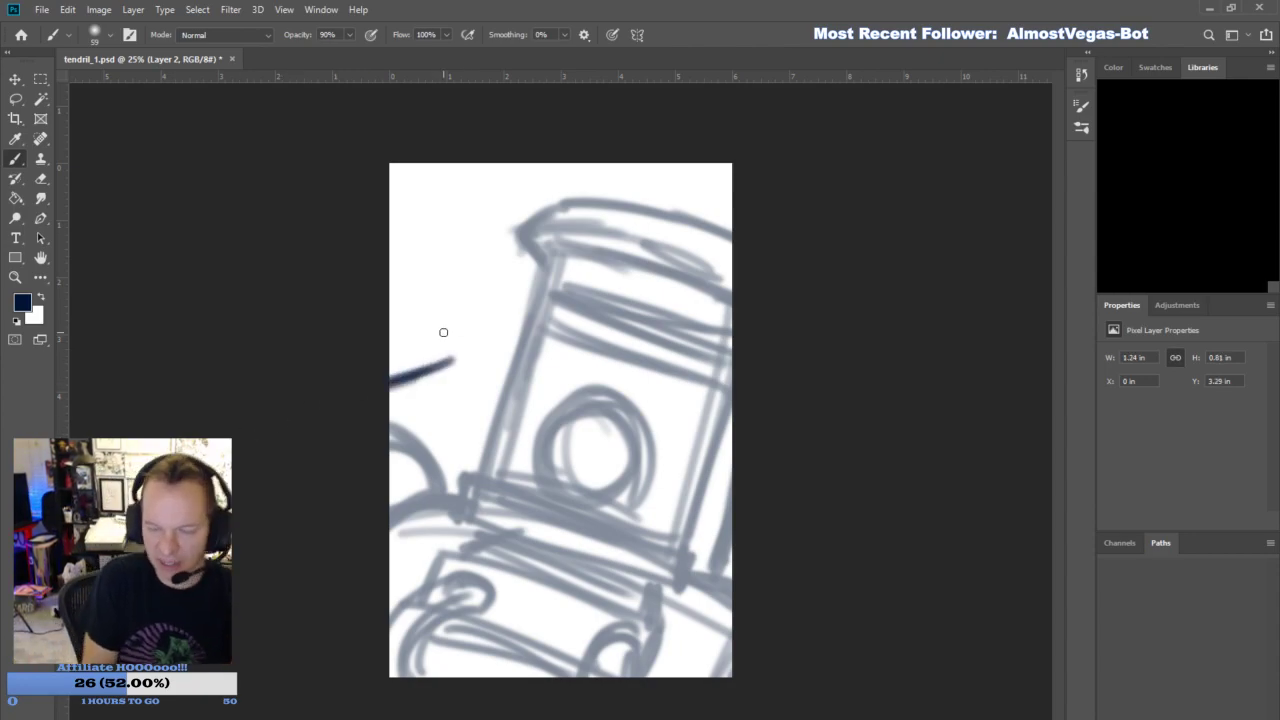
pyautogui.moveTo(388, 322); pyautogui.dragTo(450, 345)
pyautogui.moveTo(364, 311)
pyautogui.mouseDown()
pyautogui.moveTo(407, 342)
pyautogui.moveTo(373, 332)
pyautogui.moveTo(438, 352)
pyautogui.mouseUp()
pyautogui.moveTo(388, 410)
pyautogui.mouseDown()
pyautogui.moveTo(462, 378)
pyautogui.moveTo(390, 494)
pyautogui.mouseUp()
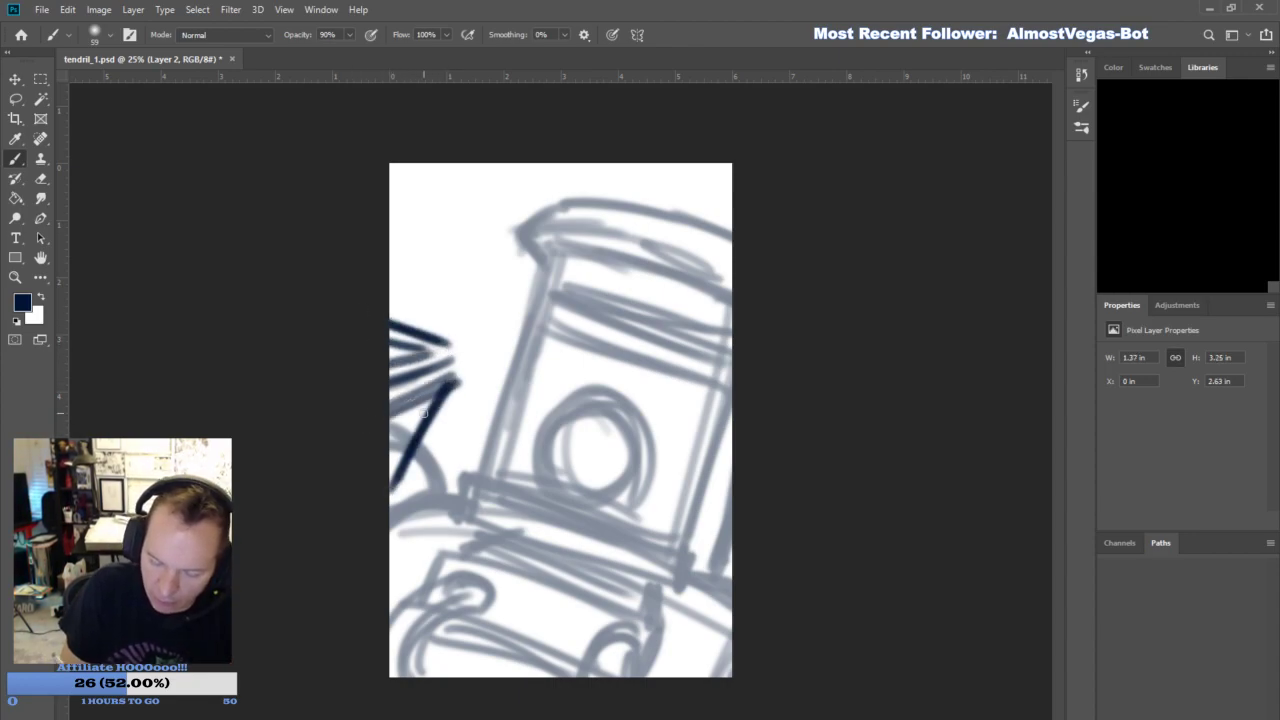
pyautogui.moveTo(455, 344); pyautogui.dragTo(466, 374)
pyautogui.moveTo(457, 343)
pyautogui.mouseDown()
pyautogui.moveTo(468, 384)
pyautogui.moveTo(382, 490)
pyautogui.mouseUp()
pyautogui.moveTo(467, 387); pyautogui.dragTo(392, 538)
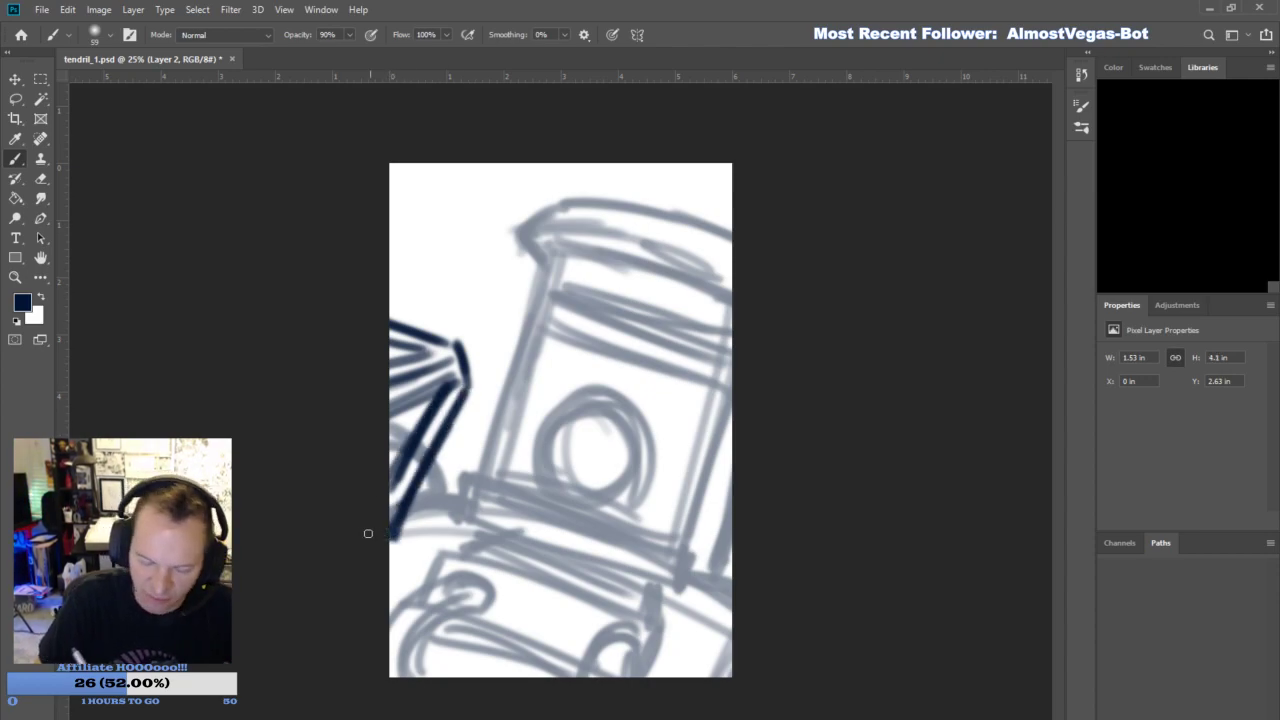
# - Draw the cable hanging from the weapon's tip down to a pronged hook at the canvas's lower edge
pyautogui.moveTo(460, 348)
pyautogui.mouseDown()
pyautogui.moveTo(477, 381)
pyautogui.moveTo(470, 592)
pyautogui.mouseUp()
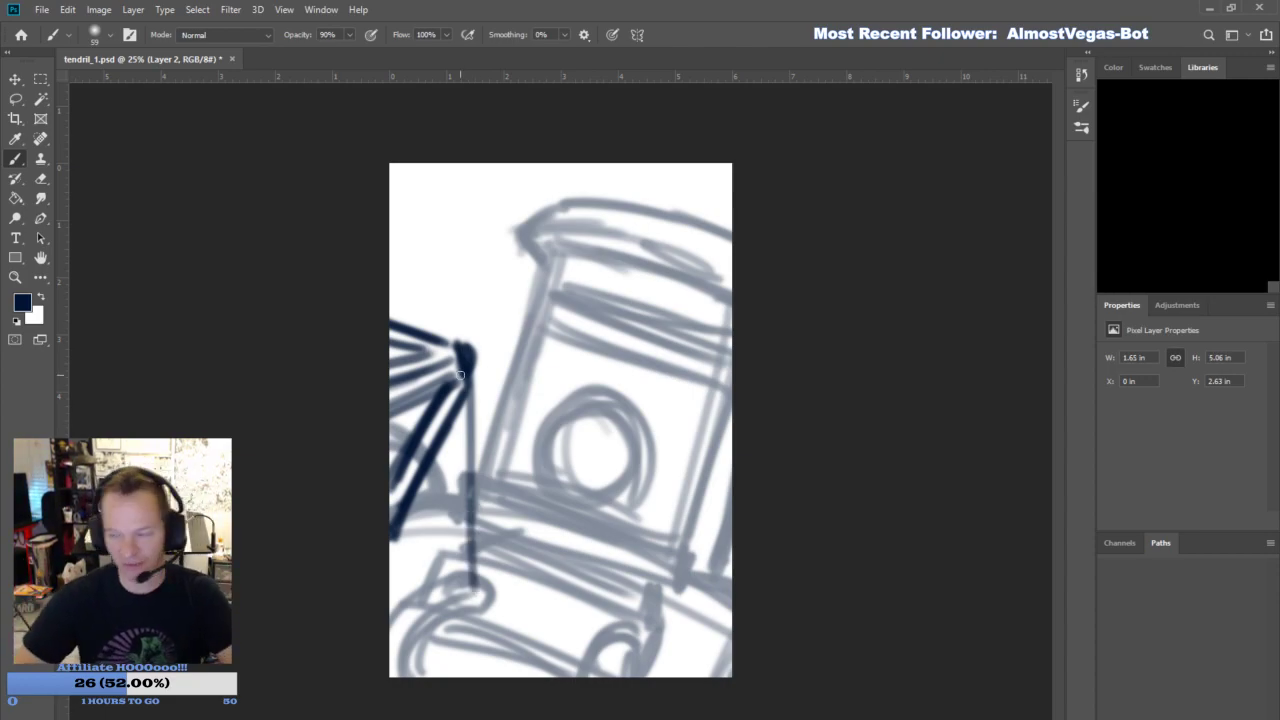
pyautogui.hotkey('ctrl', 'z')
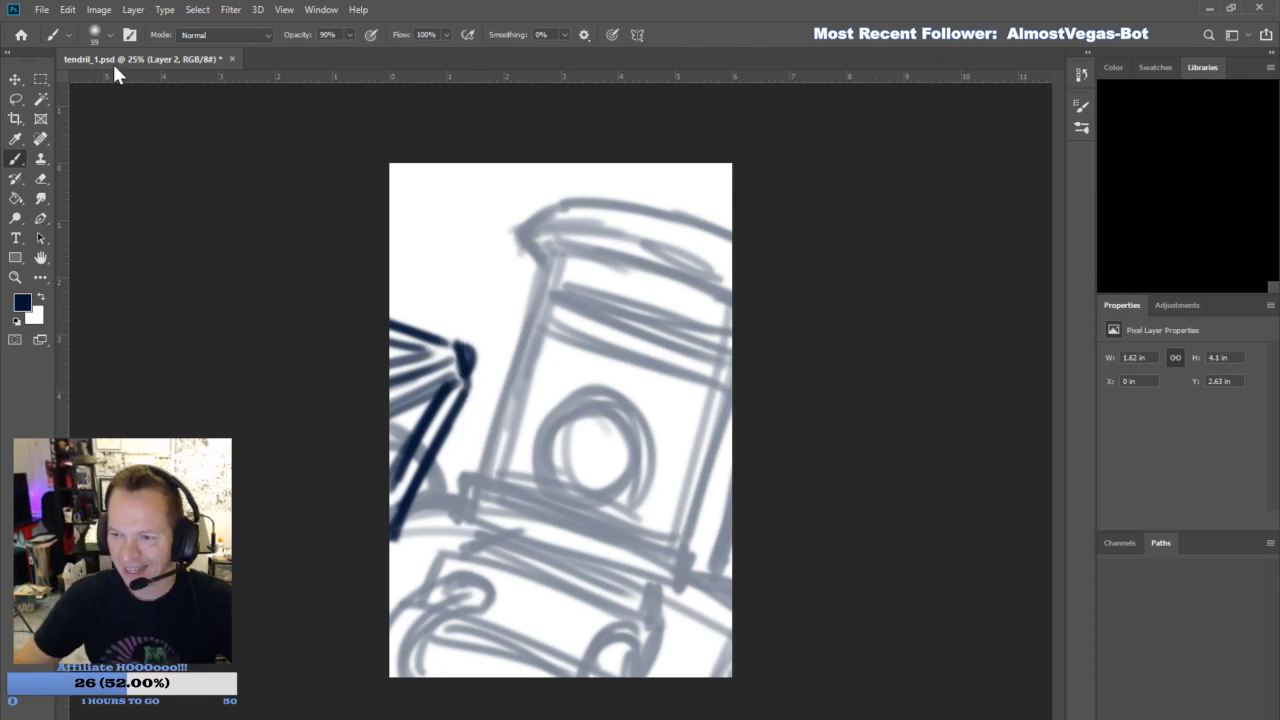
pyautogui.moveTo(466, 367); pyautogui.dragTo(462, 594)
pyautogui.moveTo(469, 340); pyautogui.dragTo(454, 694)
pyautogui.moveTo(478, 558)
pyautogui.mouseDown()
pyautogui.moveTo(471, 686)
pyautogui.moveTo(560, 585)
pyautogui.moveTo(523, 682)
pyautogui.mouseUp()
pyautogui.moveTo(443, 687)
pyautogui.mouseDown()
pyautogui.moveTo(382, 594)
pyautogui.moveTo(426, 684)
pyautogui.mouseUp()
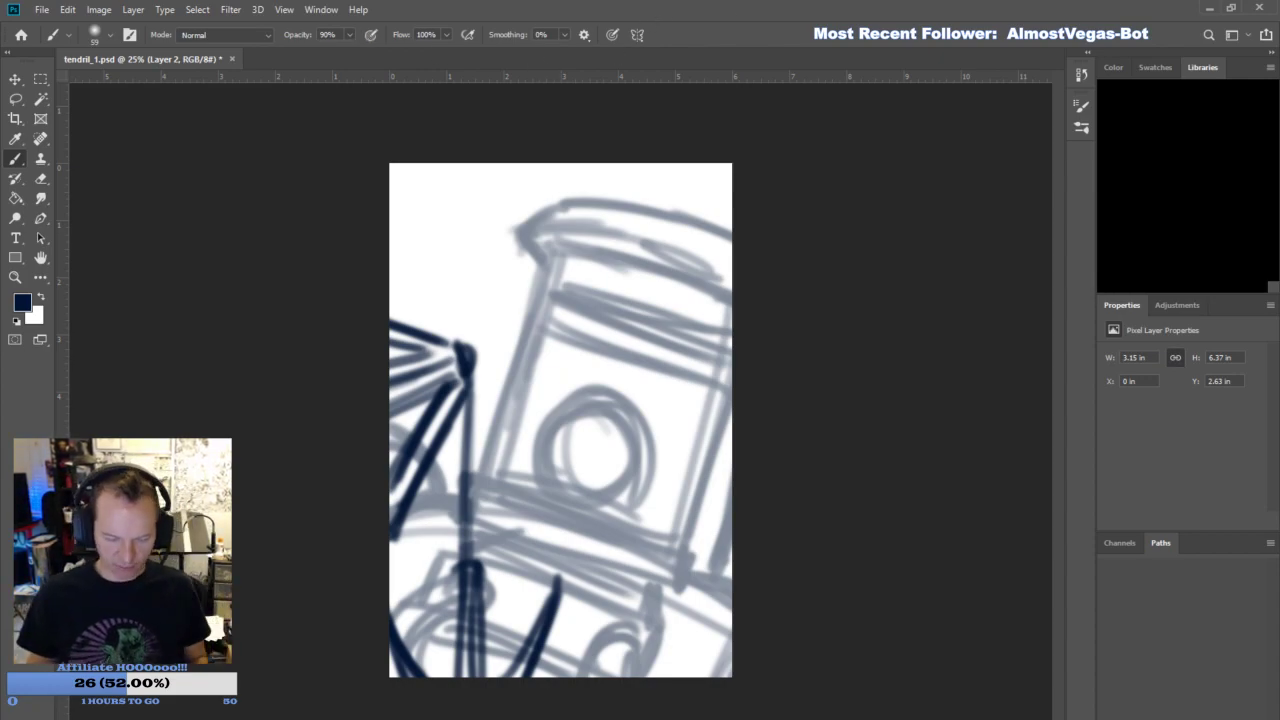
# - Lasso the cable and hook hanging from the weapon's tip on Layer 2, delete them and clear the selection
pyautogui.press('l')
pyautogui.moveTo(600, 590)
pyautogui.mouseDown()
pyautogui.moveTo(591, 547)
pyautogui.moveTo(501, 391)
pyautogui.moveTo(474, 397)
pyautogui.moveTo(413, 570)
pyautogui.moveTo(572, 505)
pyautogui.mouseUp()
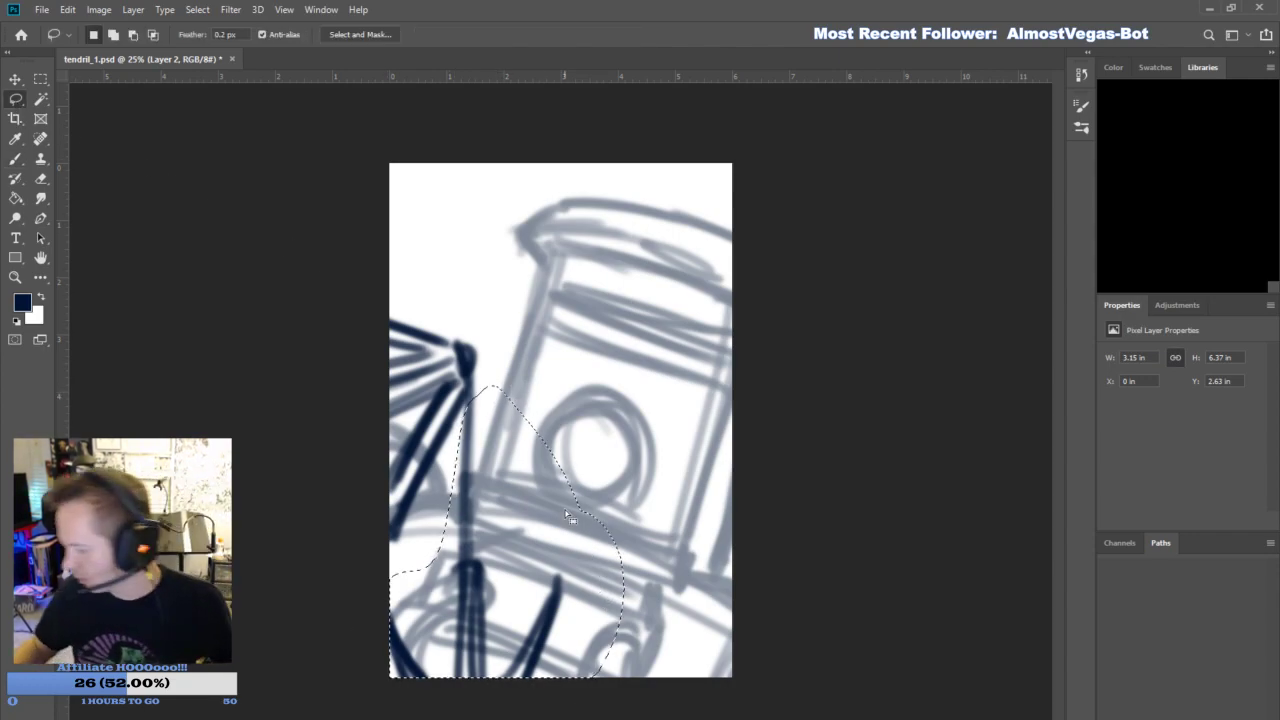
pyautogui.press('Delete')
pyautogui.hotkey('ctrl', 'd')
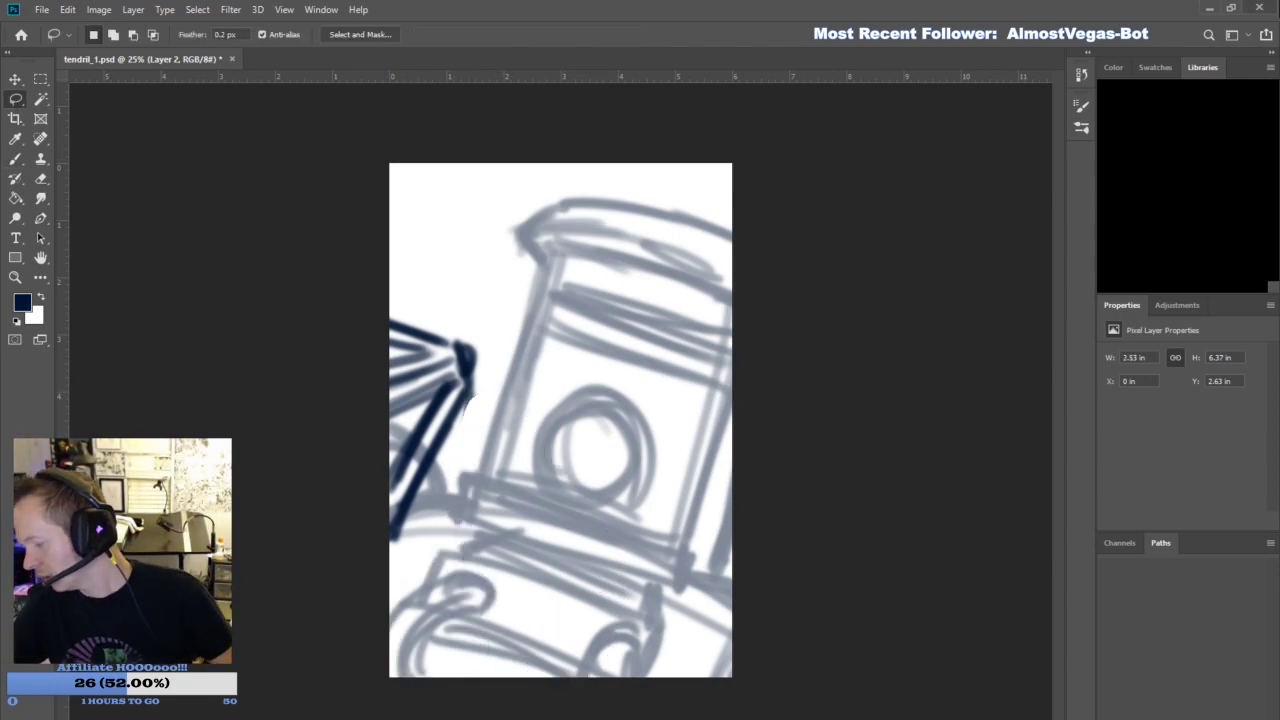
pyautogui.press('b')
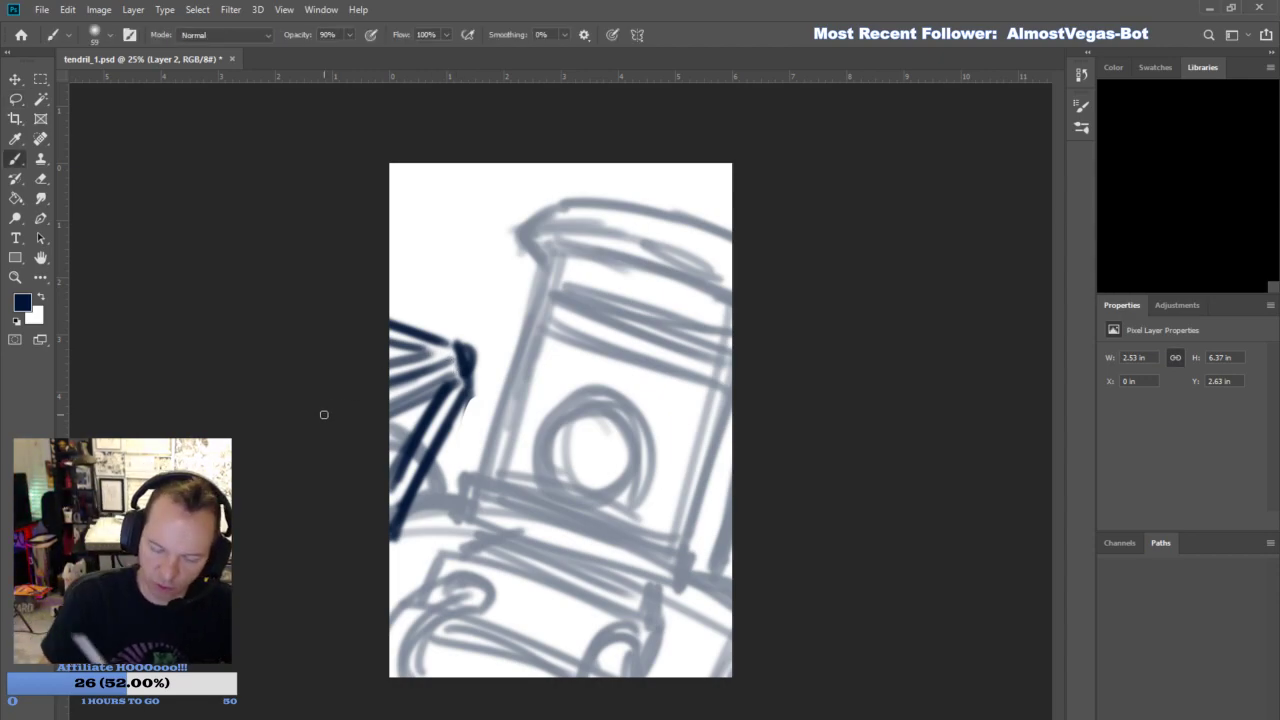
pyautogui.moveTo(475, 352)
pyautogui.mouseDown()
pyautogui.moveTo(665, 290)
pyautogui.moveTo(658, 365)
pyautogui.moveTo(693, 372)
pyautogui.mouseUp()
pyautogui.moveTo(548, 210); pyautogui.dragTo(668, 258)
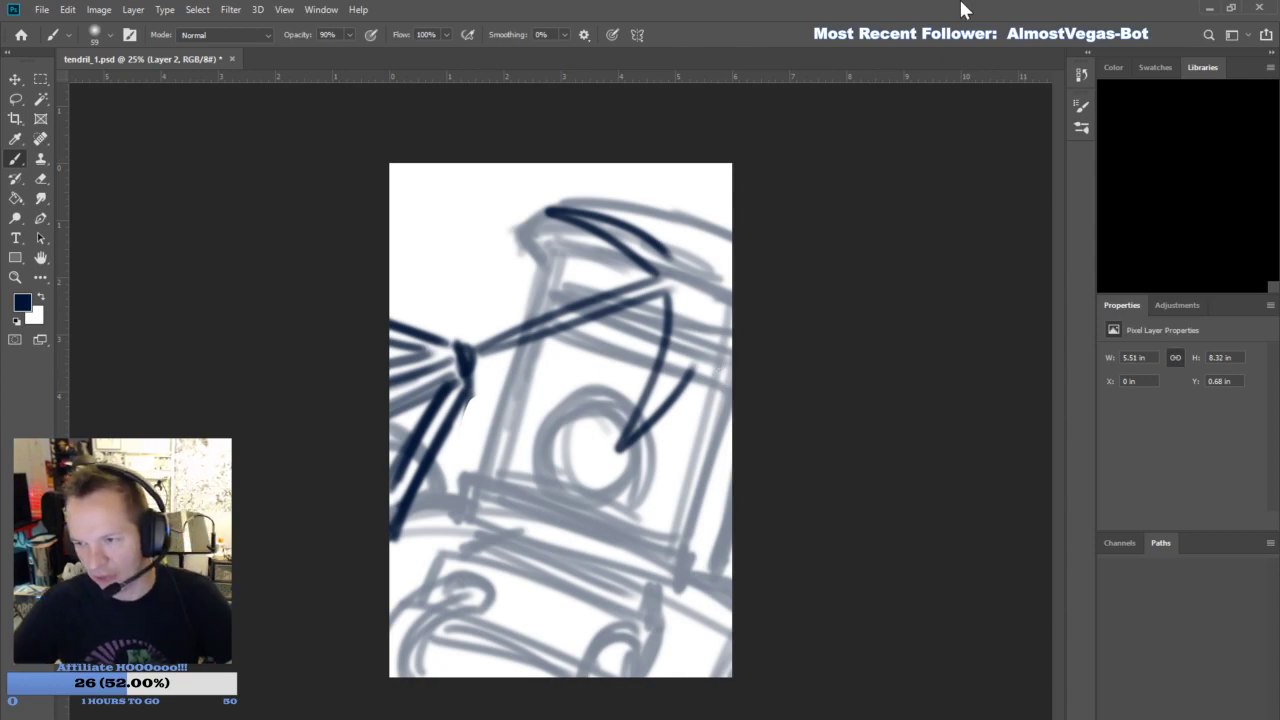
pyautogui.hotkey('ctrl', 'z')
pyautogui.hotkey('ctrl', 'z')
pyautogui.hotkey('ctrl', 'z')
pyautogui.hotkey('ctrl', 'z')
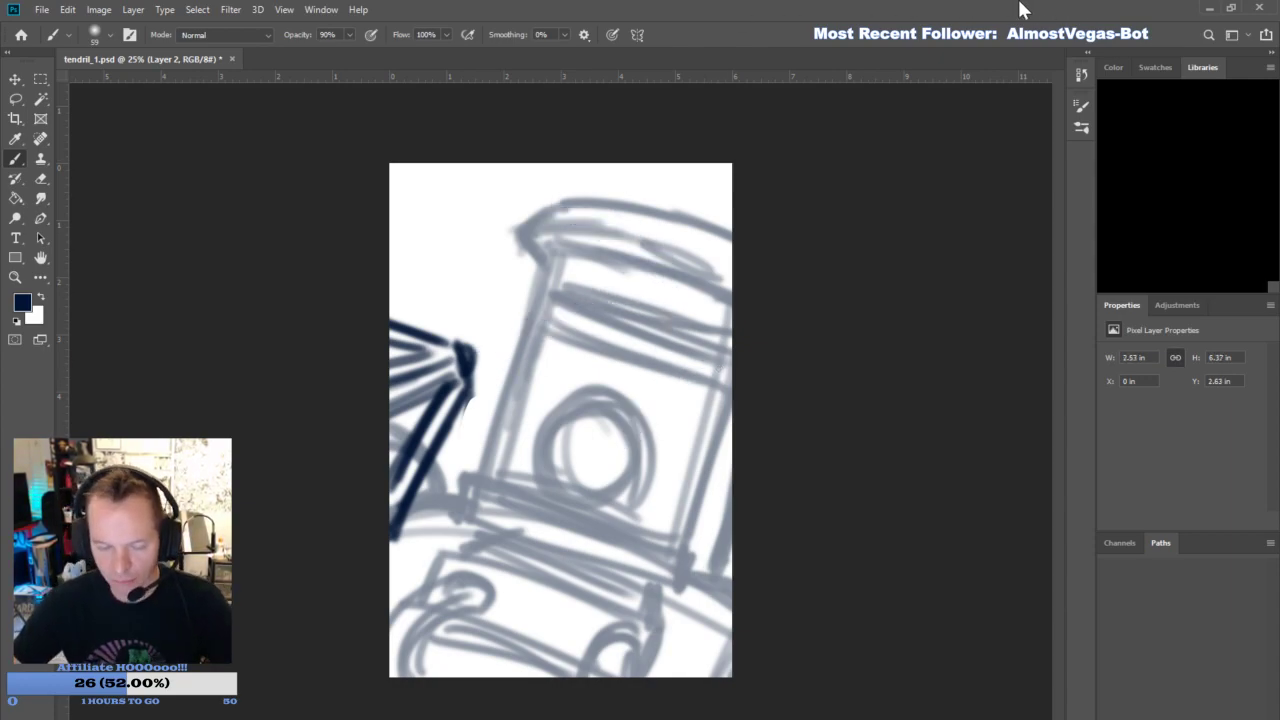
# - Sketch an angular outer contour around the weapon's tip, running from its lower end up to the canvas's left edge
pyautogui.moveTo(469, 396)
pyautogui.mouseDown()
pyautogui.moveTo(412, 508)
pyautogui.moveTo(490, 404)
pyautogui.mouseUp()
pyautogui.moveTo(421, 489); pyautogui.dragTo(477, 379)
pyautogui.moveTo(482, 428)
pyautogui.mouseDown()
pyautogui.moveTo(508, 352)
pyautogui.moveTo(390, 293)
pyautogui.mouseUp()
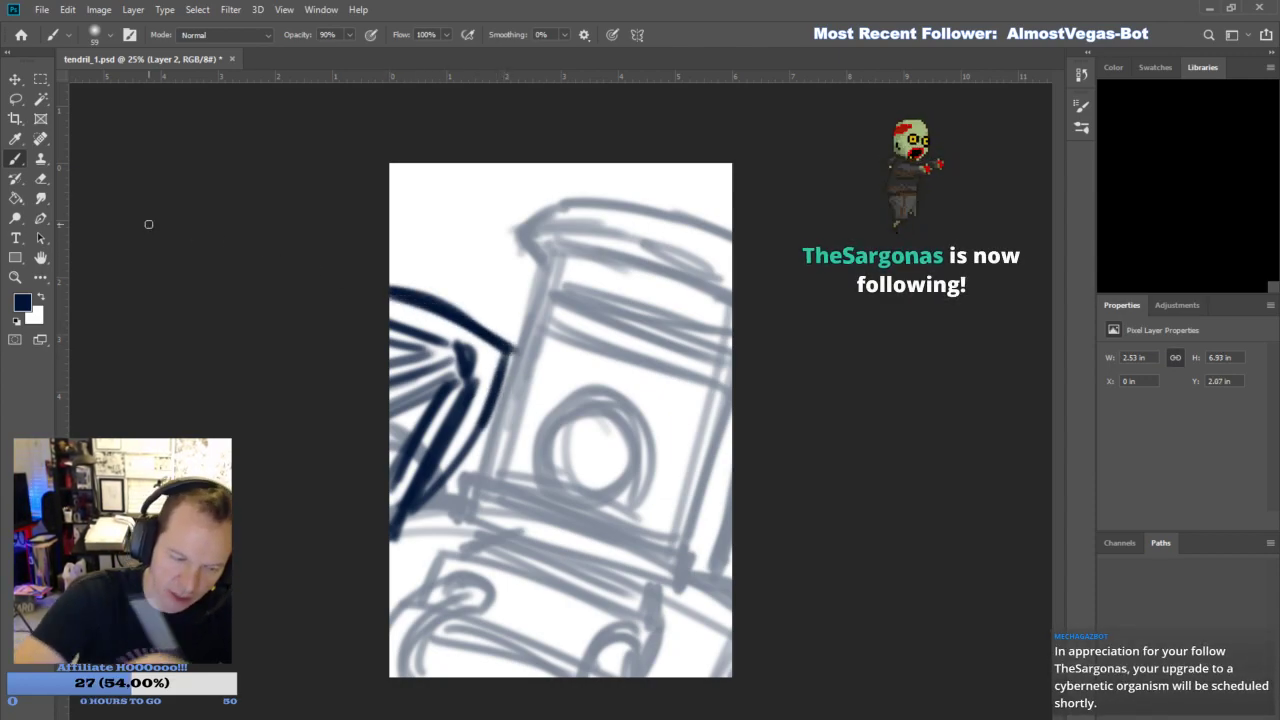
# - Trim the weapon's upper edge with the Eraser, erase its blunt inner tip and redraw the inner lines as sharp prong points
pyautogui.click(41, 180)
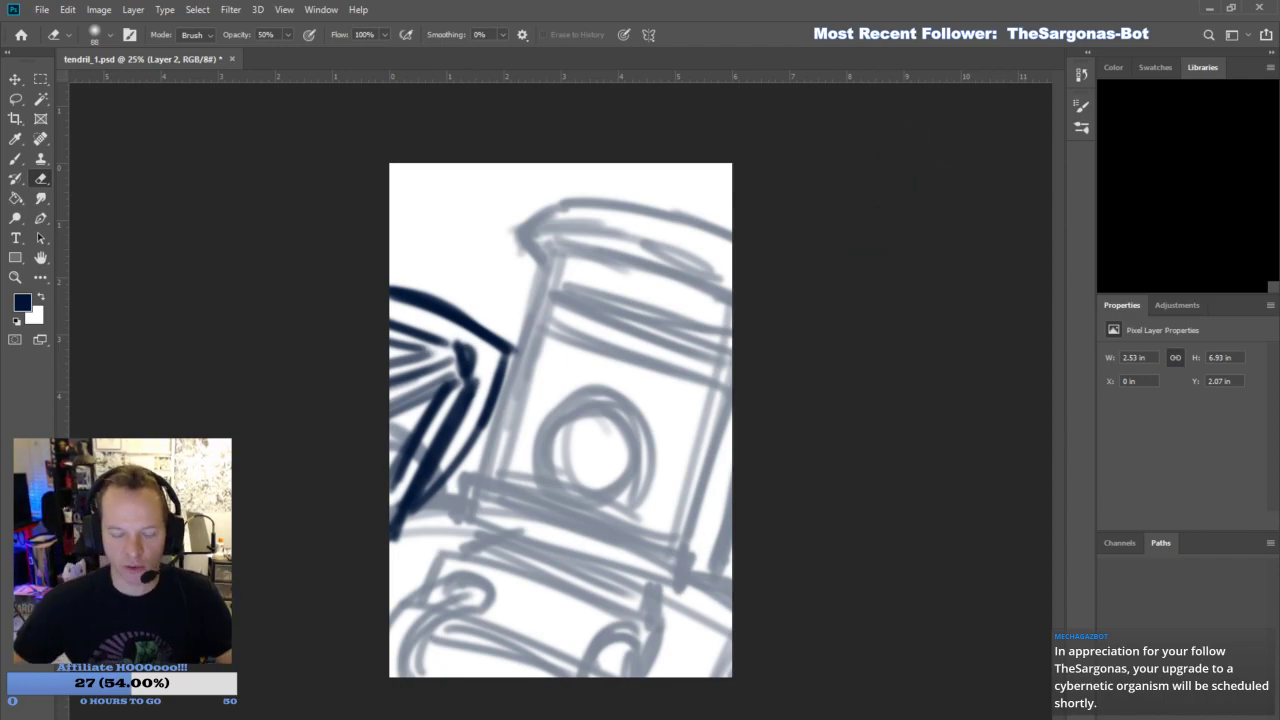
pyautogui.moveTo(410, 282)
pyautogui.mouseDown()
pyautogui.moveTo(470, 320)
pyautogui.moveTo(394, 274)
pyautogui.moveTo(474, 314)
pyautogui.moveTo(421, 300)
pyautogui.moveTo(505, 345)
pyautogui.moveTo(491, 345)
pyautogui.mouseUp()
pyautogui.press('b')
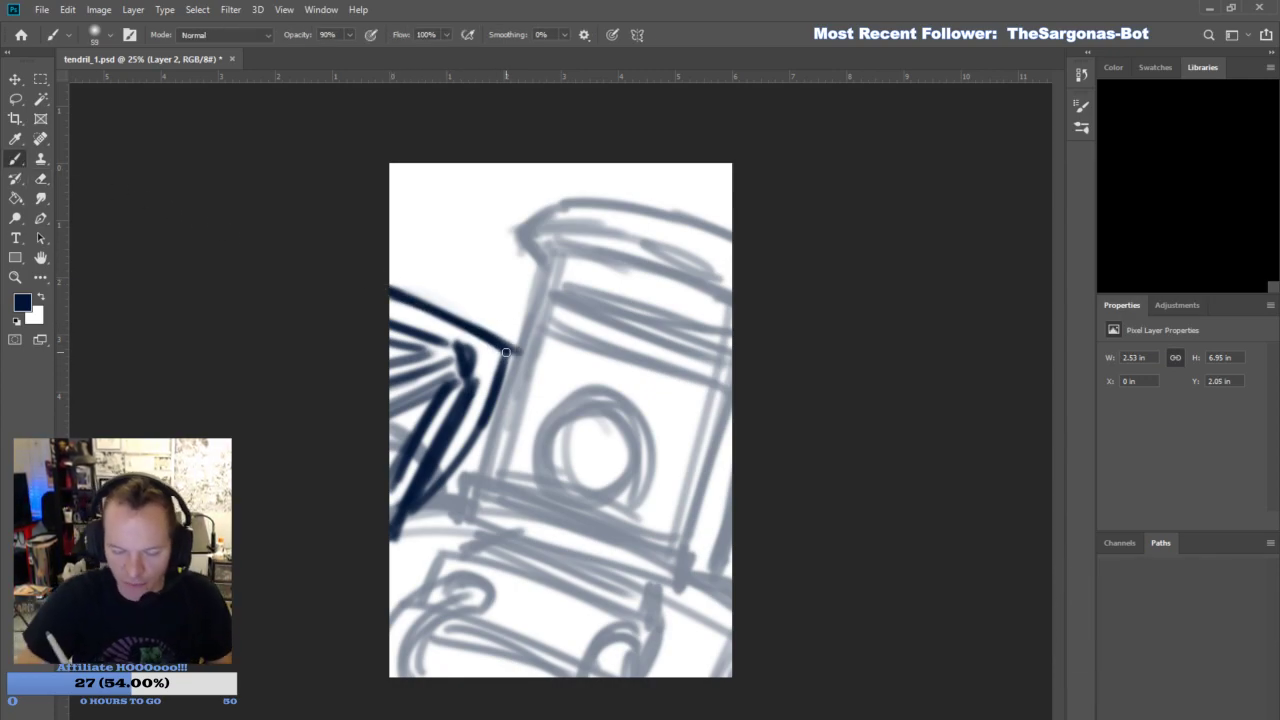
pyautogui.click(46, 182)
pyautogui.moveTo(505, 352)
pyautogui.mouseDown()
pyautogui.moveTo(400, 385)
pyautogui.moveTo(470, 356)
pyautogui.moveTo(294, 382)
pyautogui.mouseUp()
pyautogui.press('b')
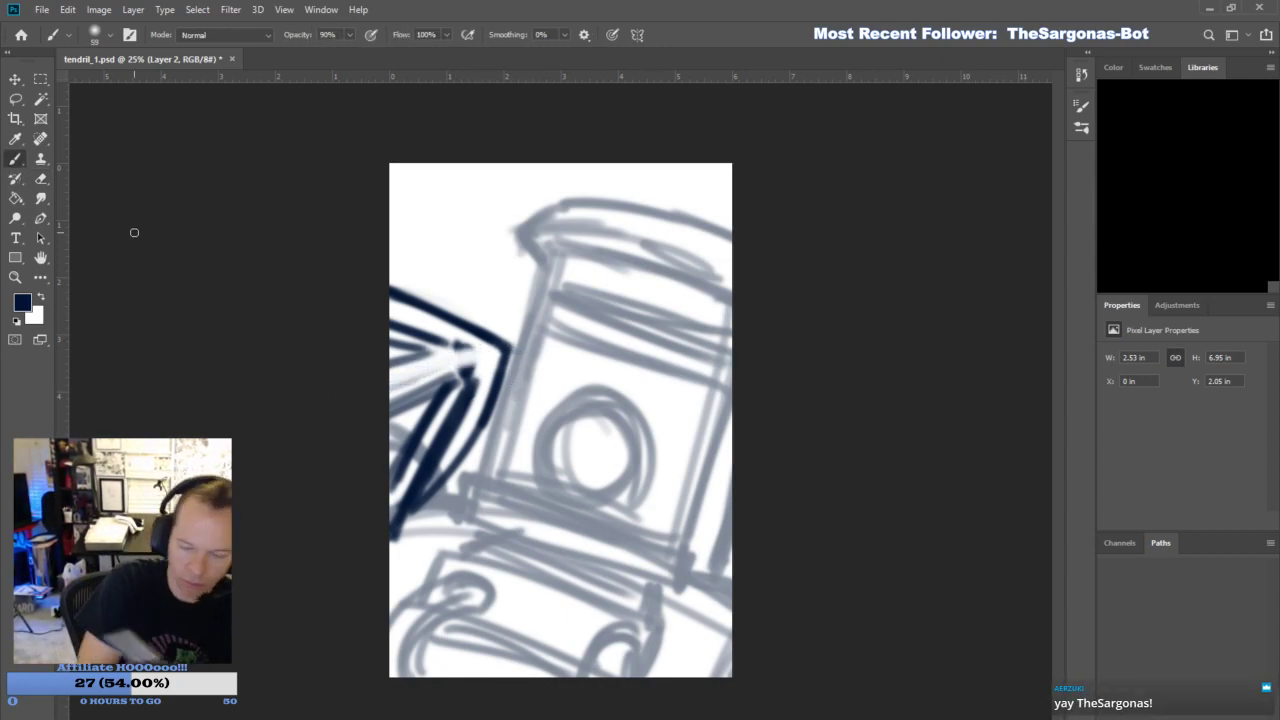
pyautogui.moveTo(478, 346)
pyautogui.mouseDown()
pyautogui.moveTo(390, 362)
pyautogui.moveTo(392, 390)
pyautogui.moveTo(359, 391)
pyautogui.moveTo(471, 386)
pyautogui.moveTo(464, 347)
pyautogui.mouseUp()
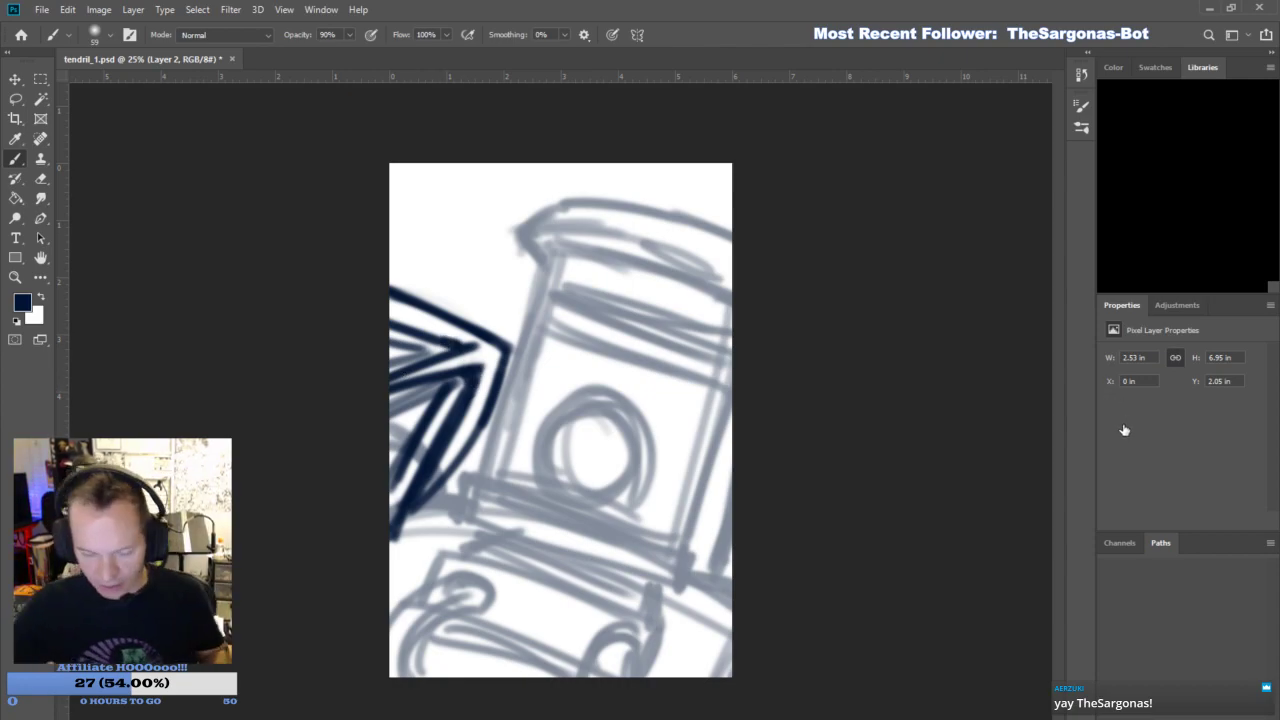
# - Restore the Layer 1 sketch to full opacity and delete its lines that show through the weapon's head
pyautogui.click(1178, 401)
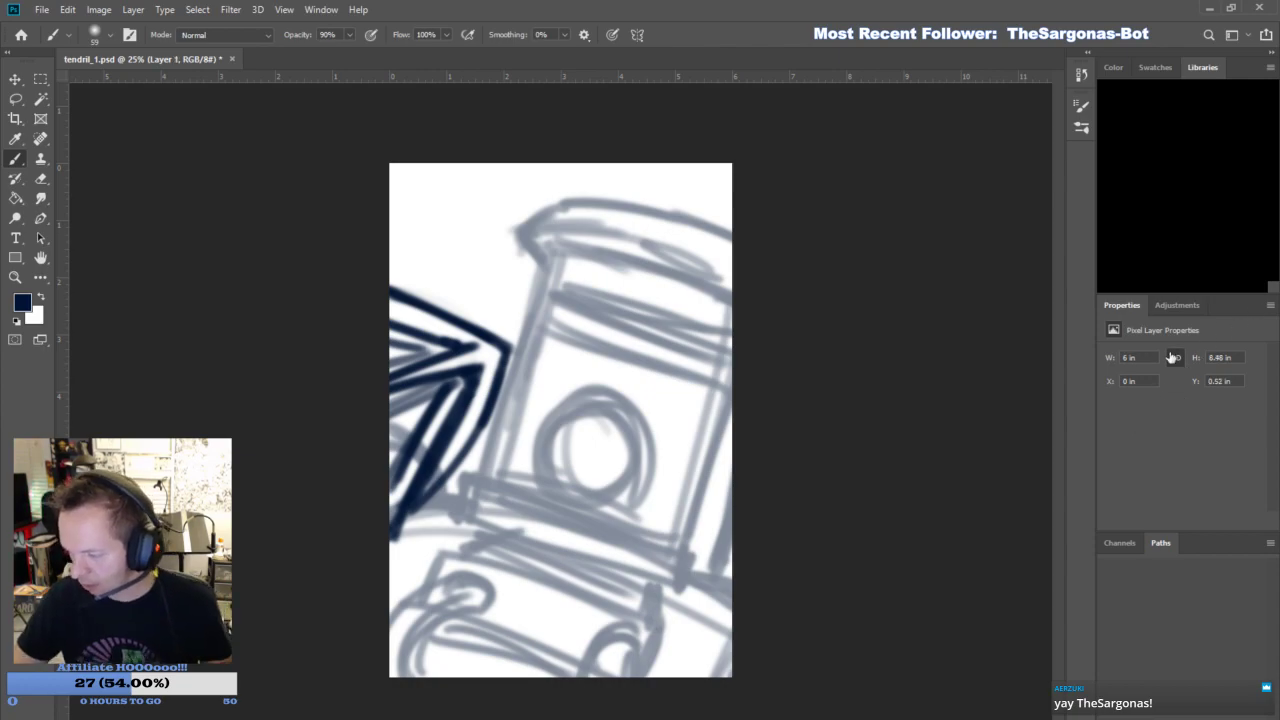
pyautogui.click(1151, 382)
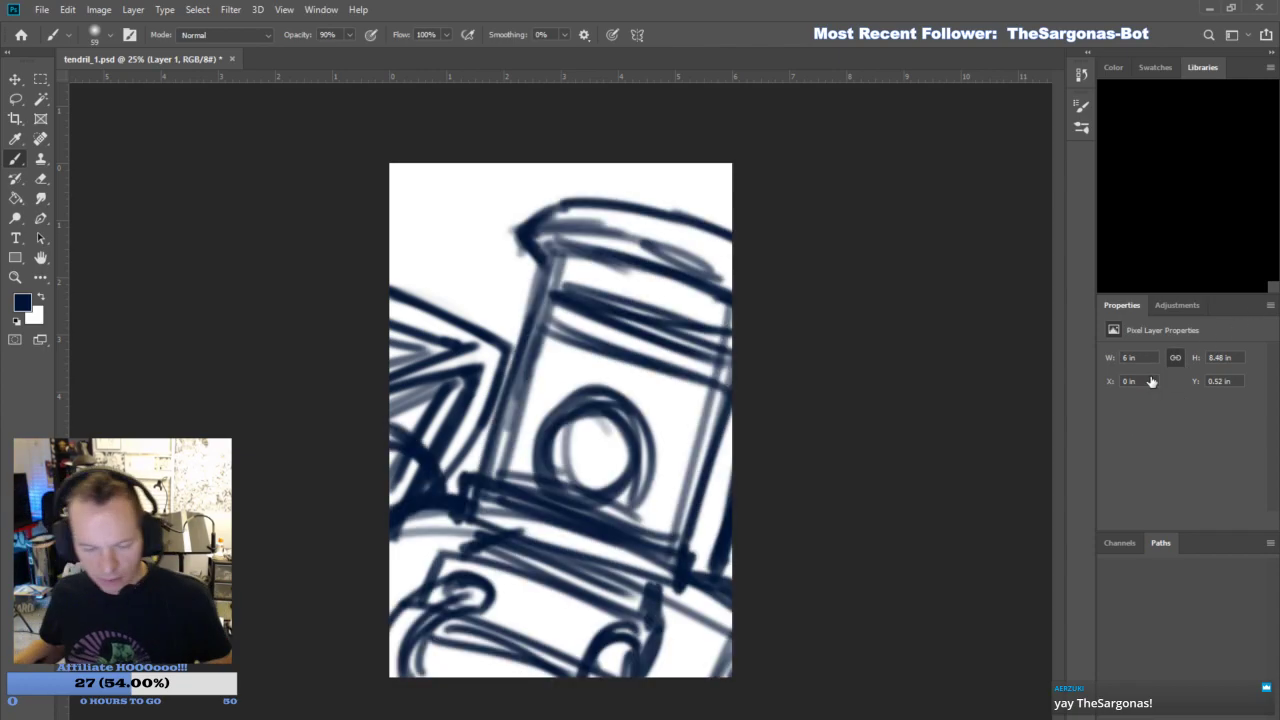
pyautogui.click(1109, 365)
pyautogui.click(1112, 371)
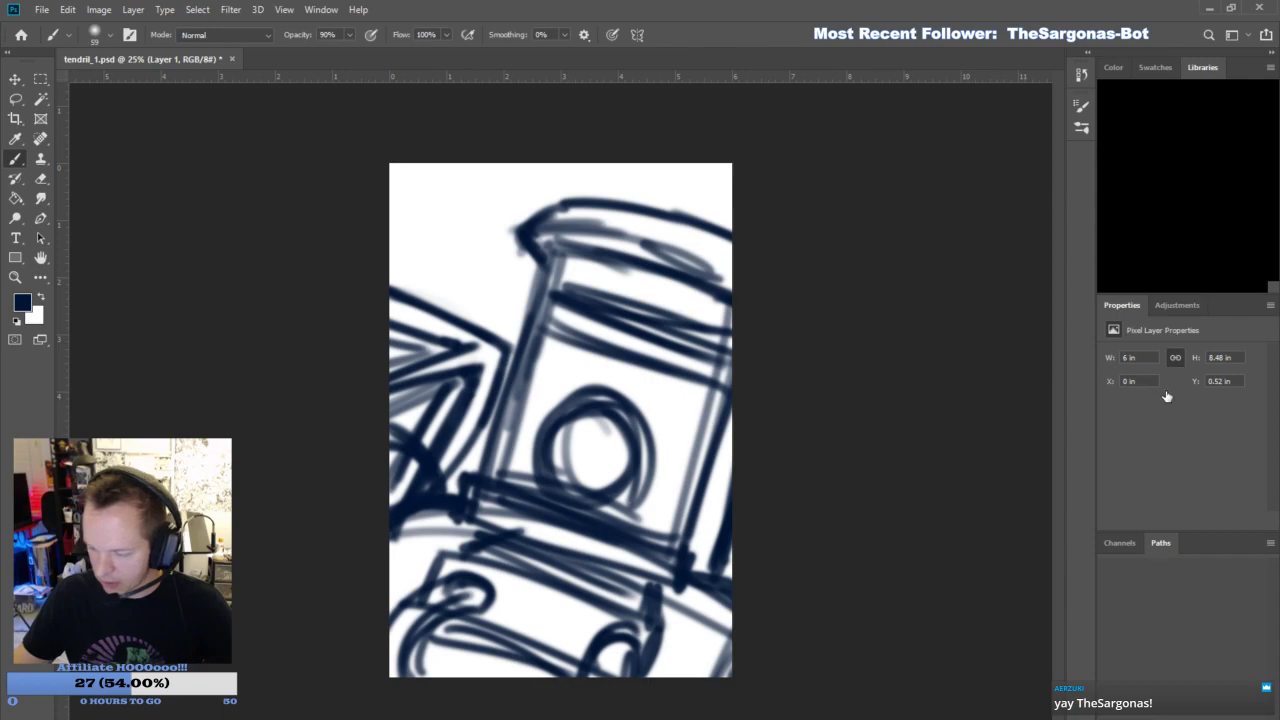
pyautogui.click(15, 98)
pyautogui.moveTo(475, 447)
pyautogui.mouseDown()
pyautogui.moveTo(454, 476)
pyautogui.moveTo(476, 283)
pyautogui.moveTo(506, 370)
pyautogui.mouseUp()
pyautogui.press('Delete')
pyautogui.hotkey('ctrl', 'd')
# - Merge the weapon drawing into Layer 1, fade the merged sketch and add a new empty layer for inking
pyautogui.click(1175, 371)
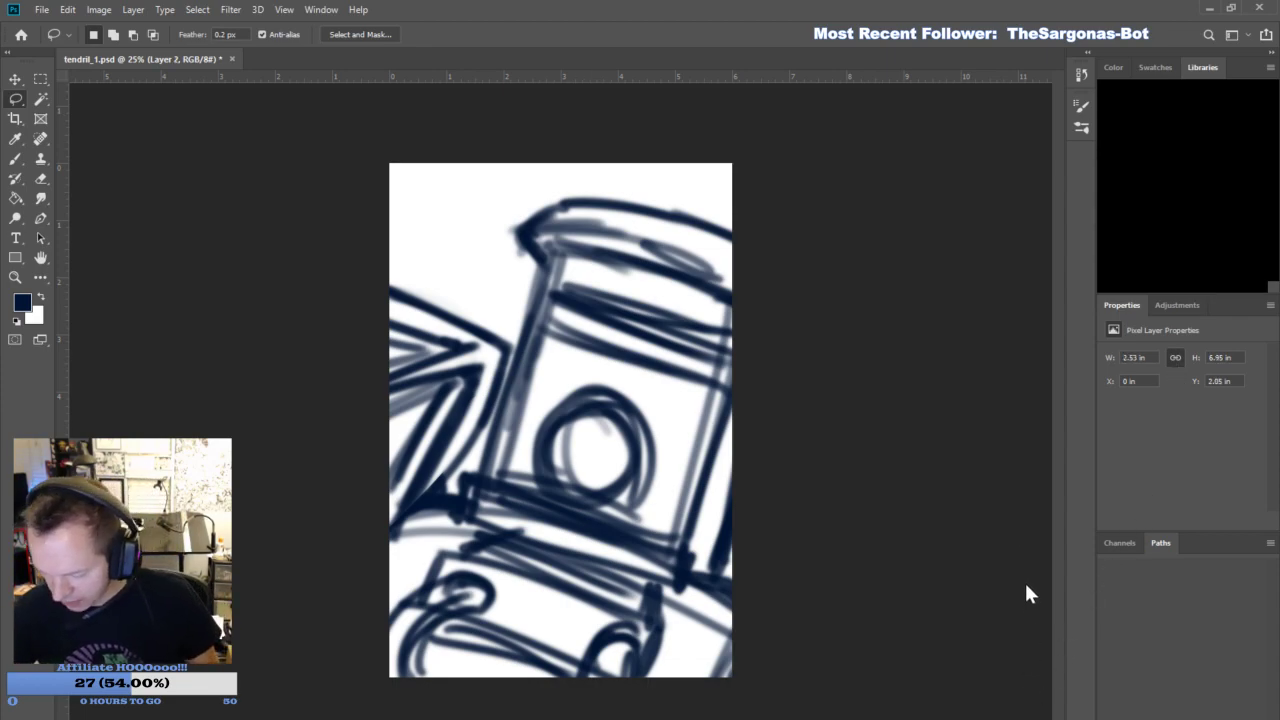
pyautogui.hotkey('alt', '[')
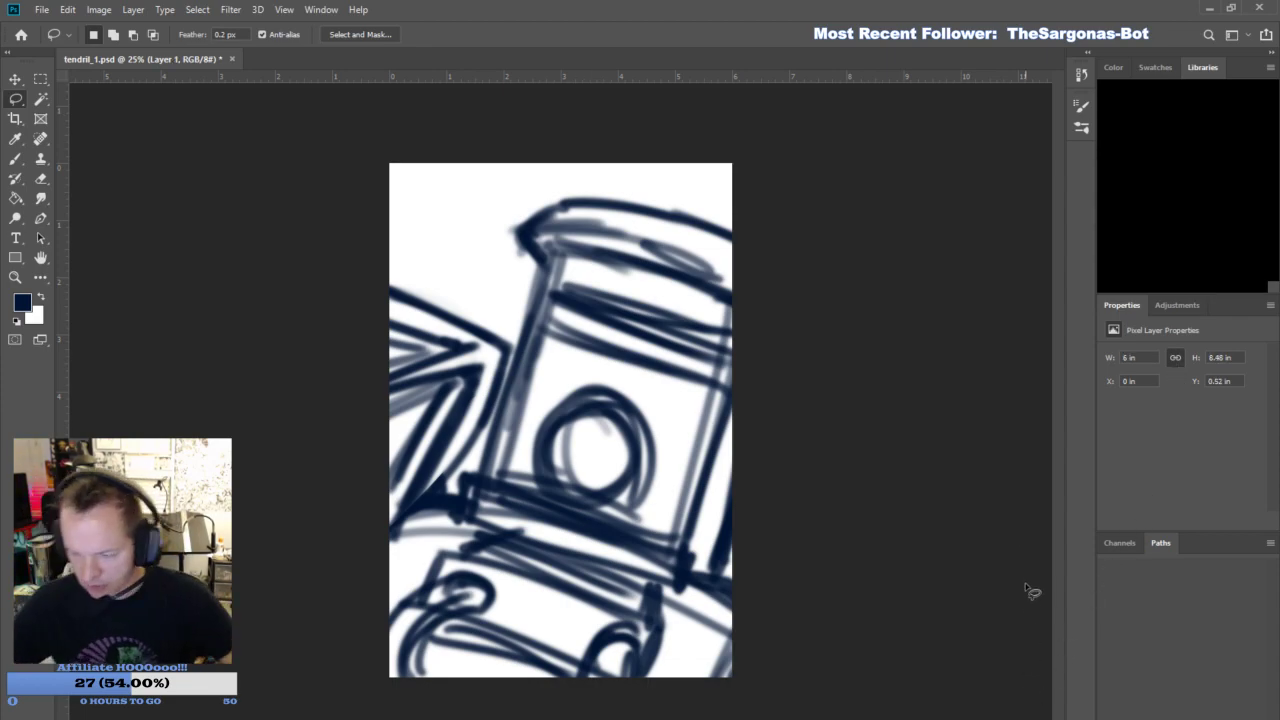
pyautogui.press('1')
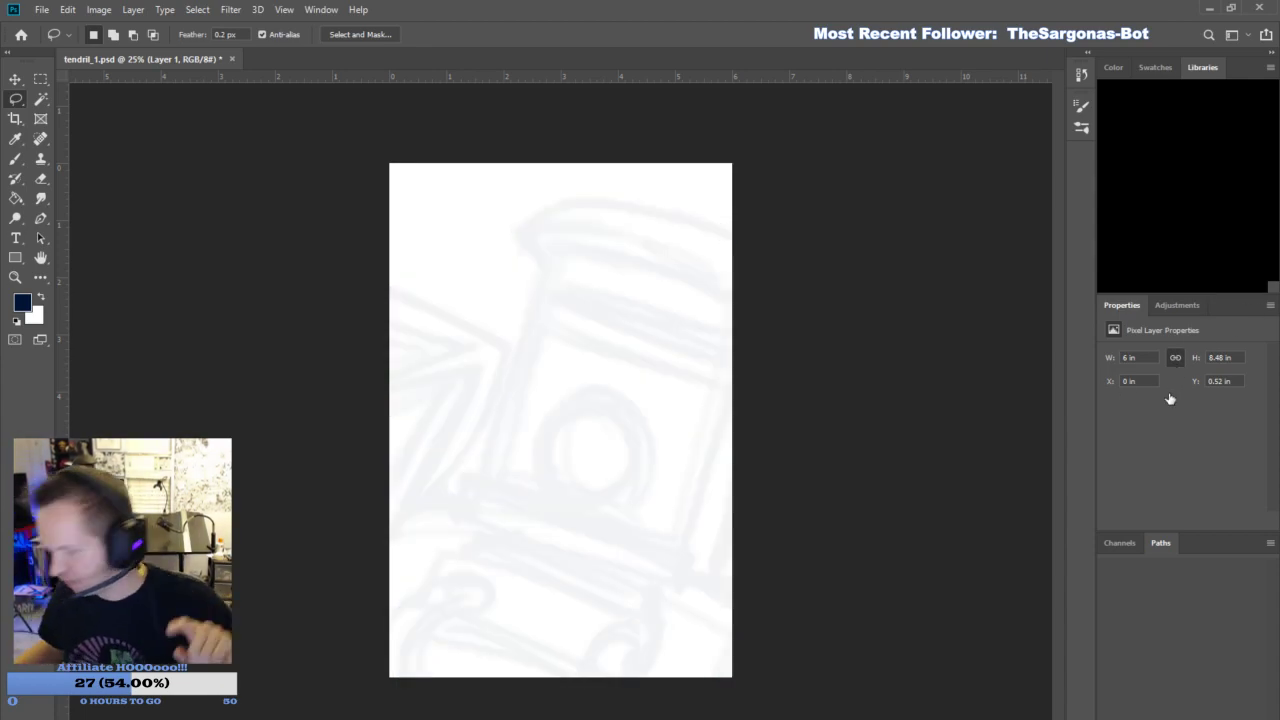
pyautogui.press('0')
pyautogui.hotkey('ctrl', 'shift', 'alt', 'n')
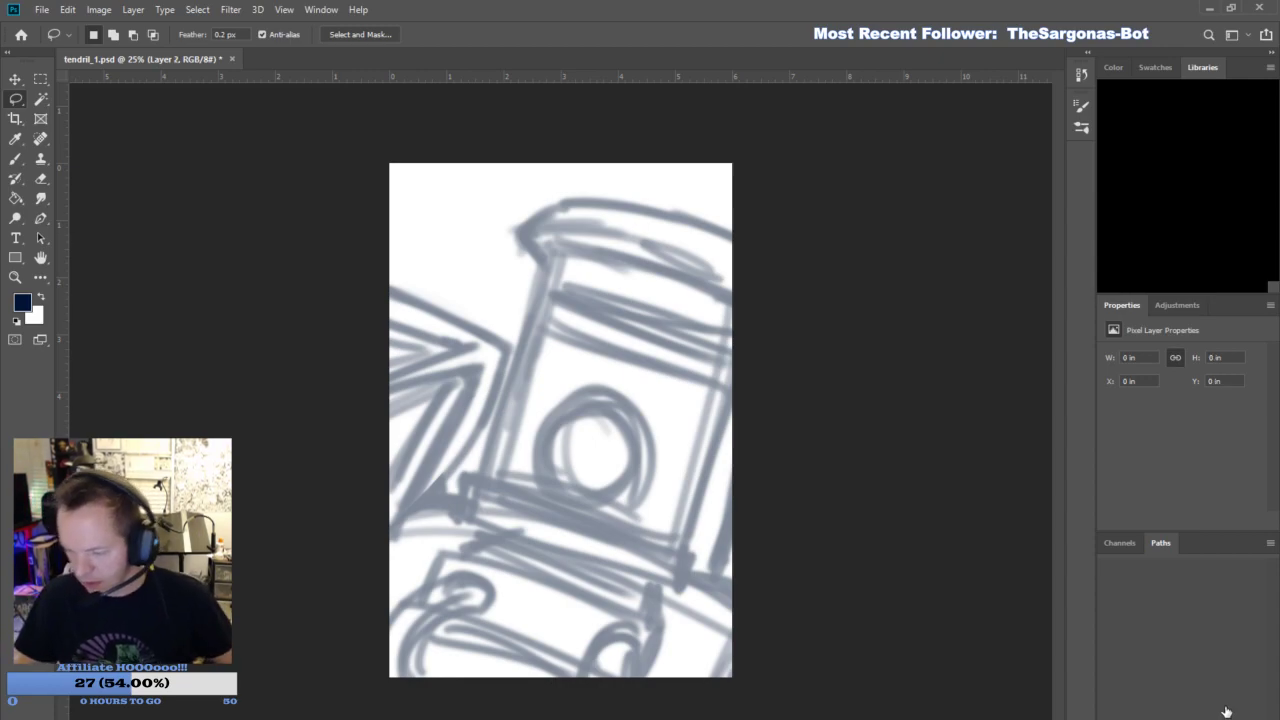
# - With a black brush of size 40, ink the weapon's outer contour over the faded sketch on Layer 2
pyautogui.click(15, 162)
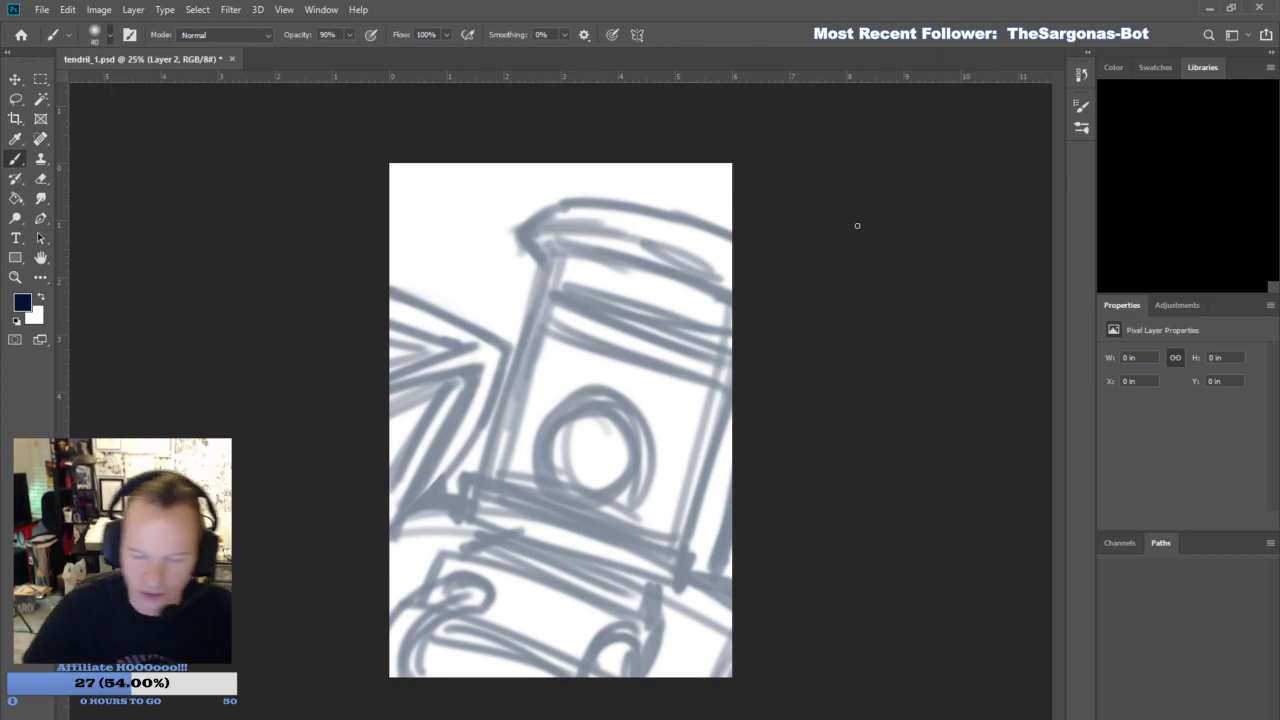
pyautogui.hotkey('ctrl', 'shift', 'alt', 'n')
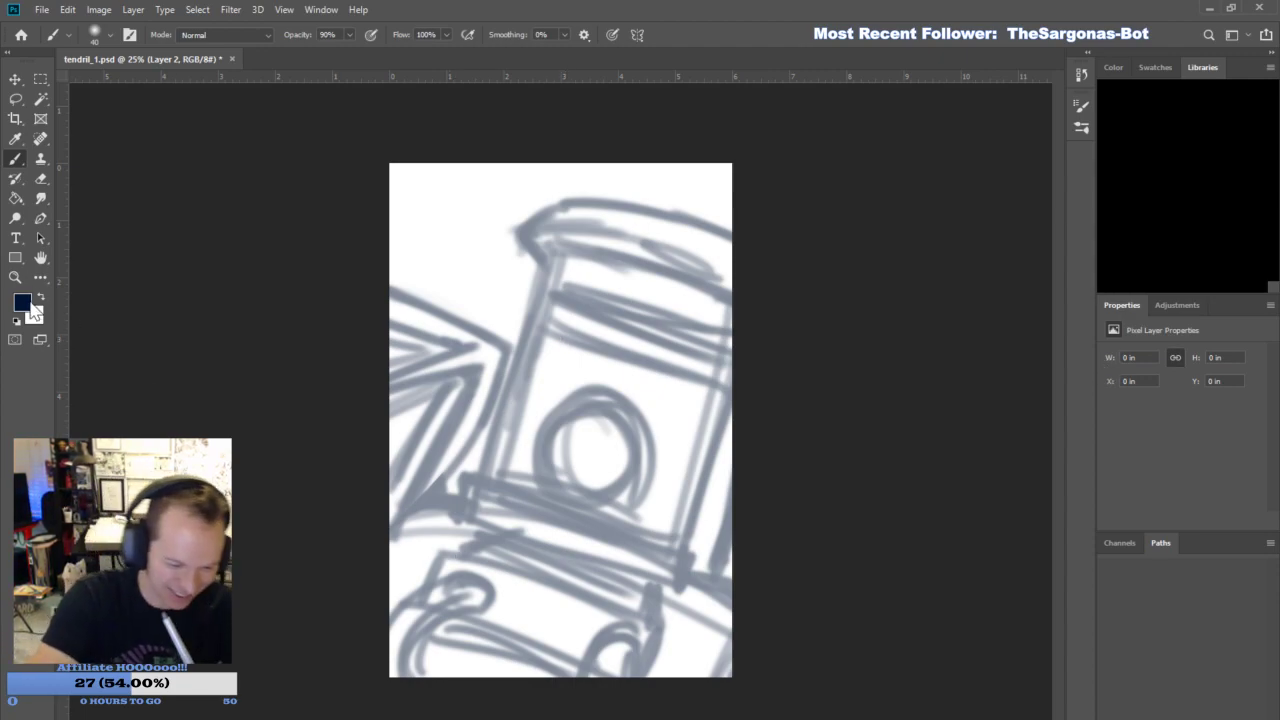
pyautogui.press('i')
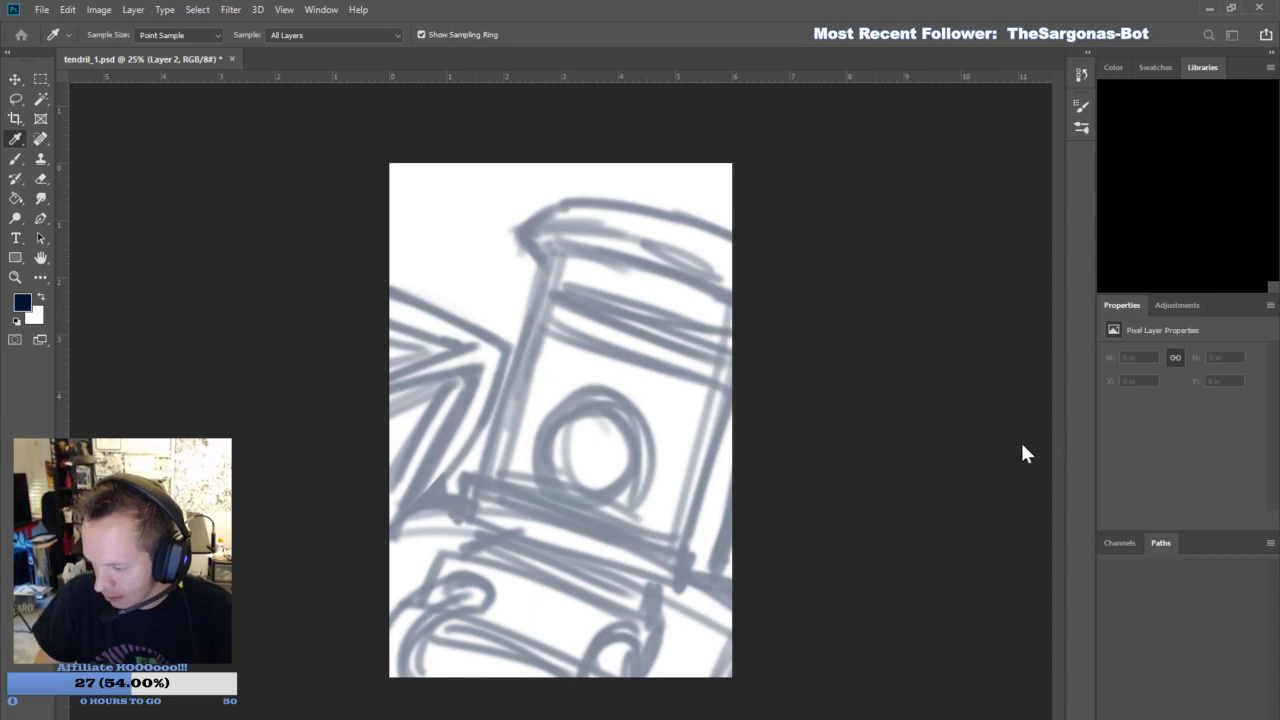
pyautogui.press('b')
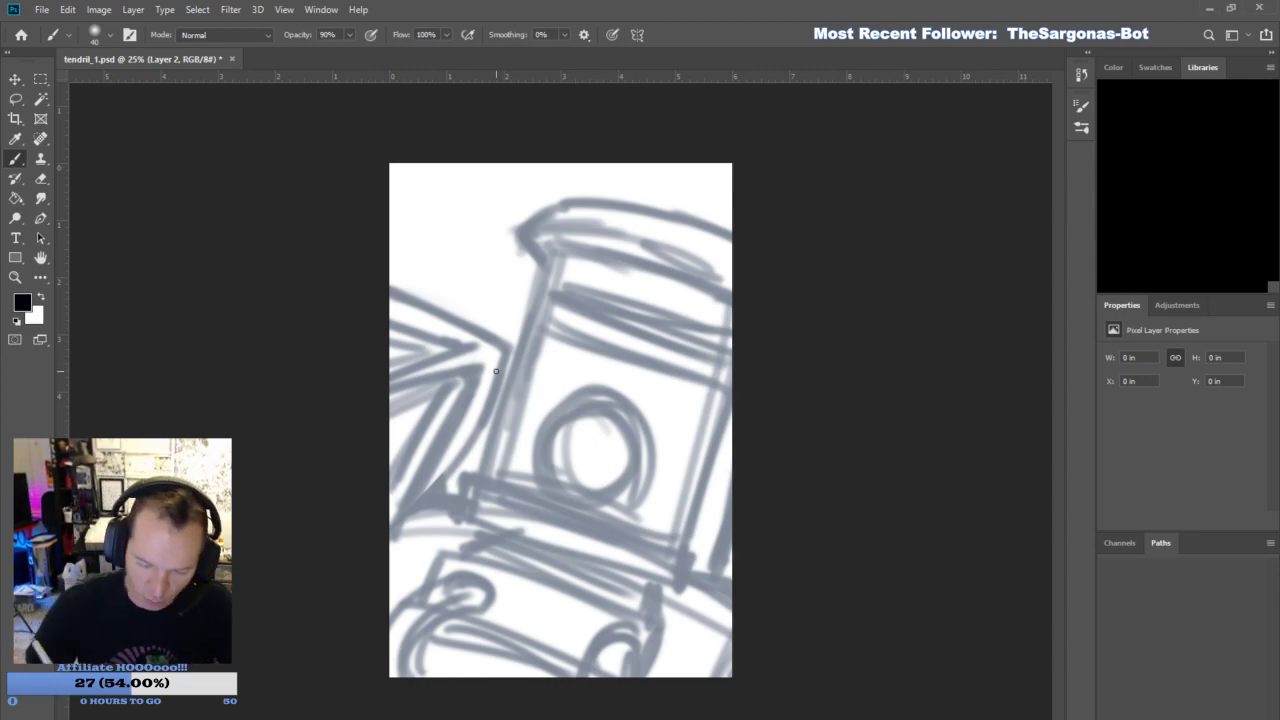
pyautogui.moveTo(510, 348); pyautogui.dragTo(405, 518)
pyautogui.moveTo(480, 370); pyautogui.dragTo(395, 525)
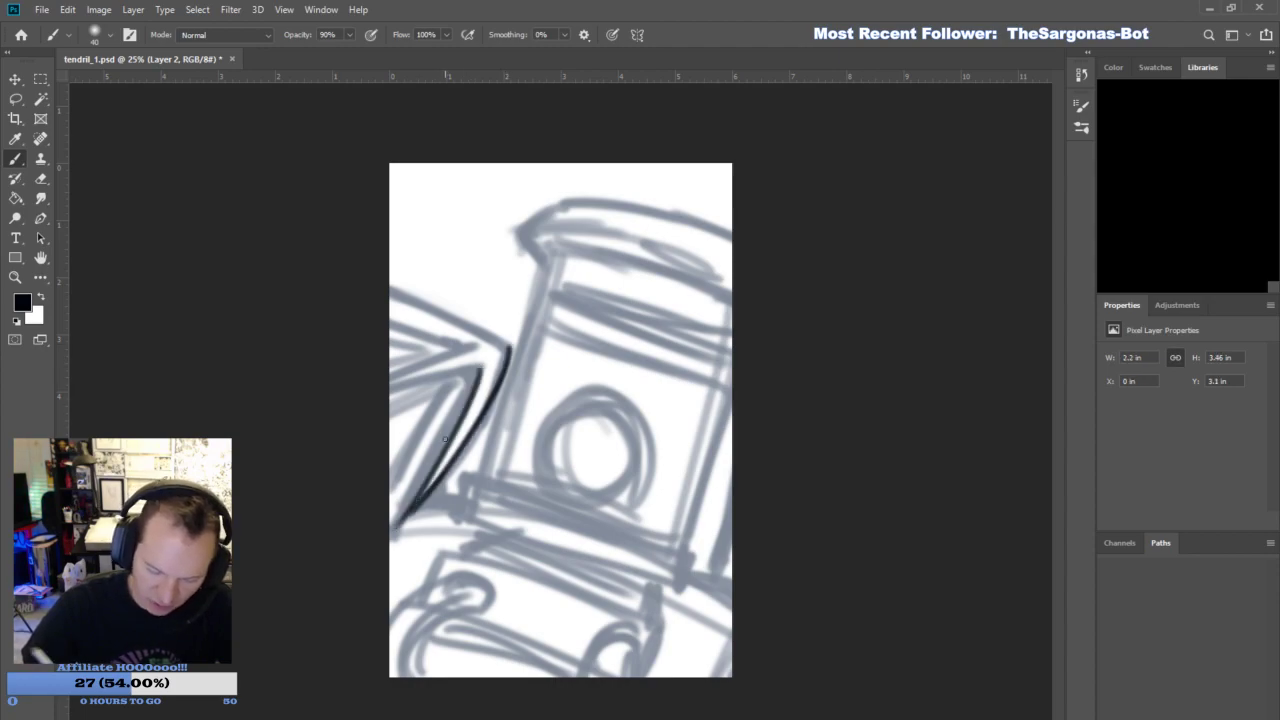
pyautogui.moveTo(509, 349); pyautogui.dragTo(392, 303)
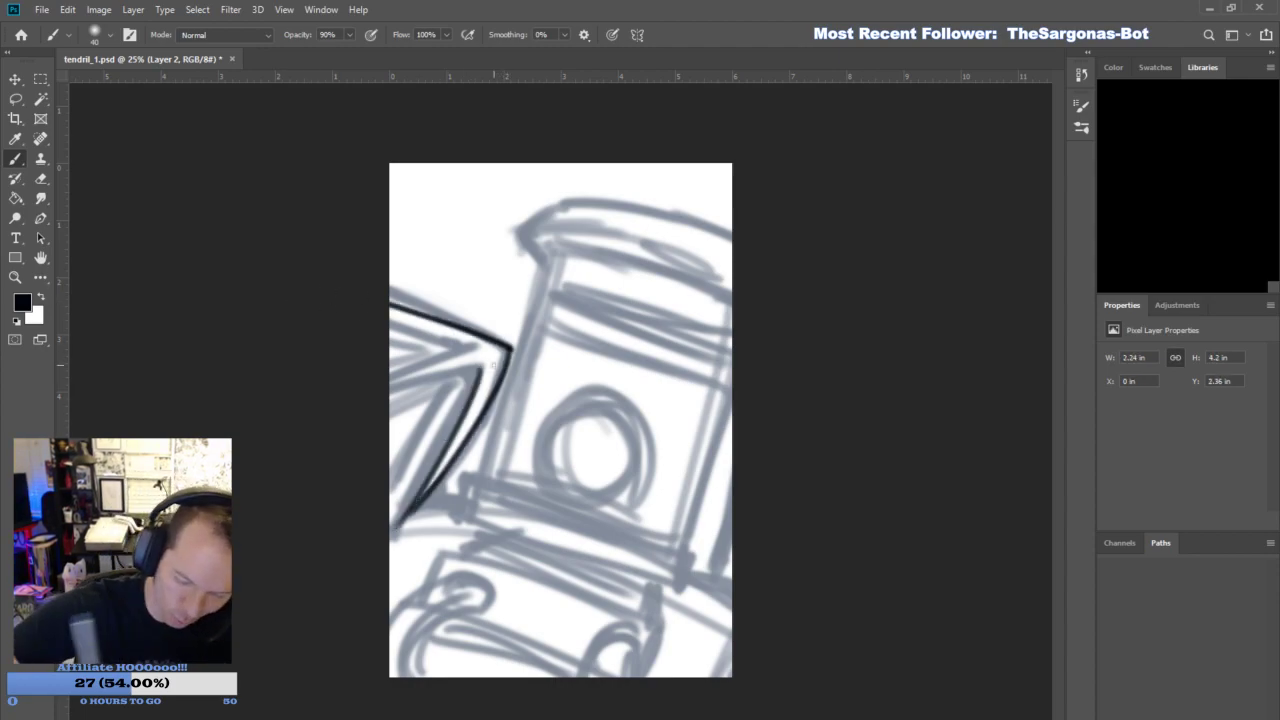
pyautogui.hotkey('ctrl', 'z')
pyautogui.moveTo(512, 347)
pyautogui.mouseDown()
pyautogui.moveTo(390, 288)
pyautogui.moveTo(452, 337)
pyautogui.moveTo(390, 302)
pyautogui.mouseUp()
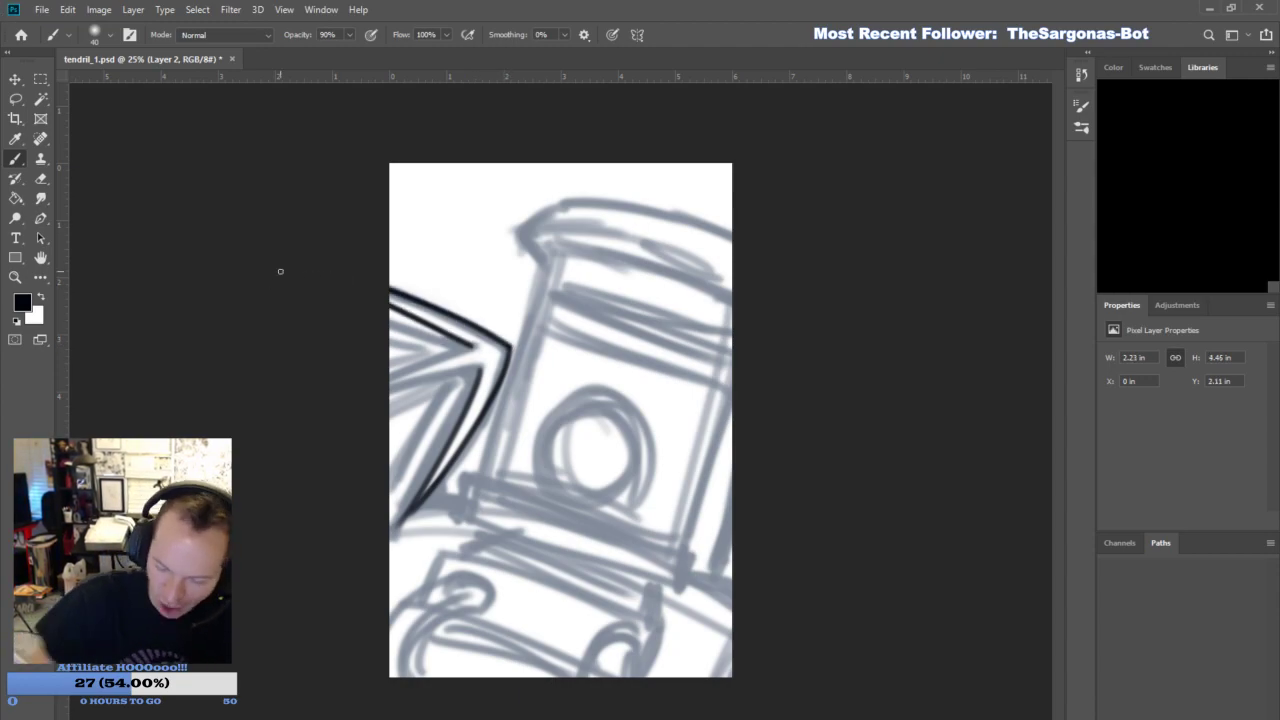
# - Ink the inner edges of the weapon's two prongs and add parallel inset lines inside them
pyautogui.moveTo(469, 345); pyautogui.dragTo(390, 364)
pyautogui.moveTo(480, 368); pyautogui.dragTo(390, 380)
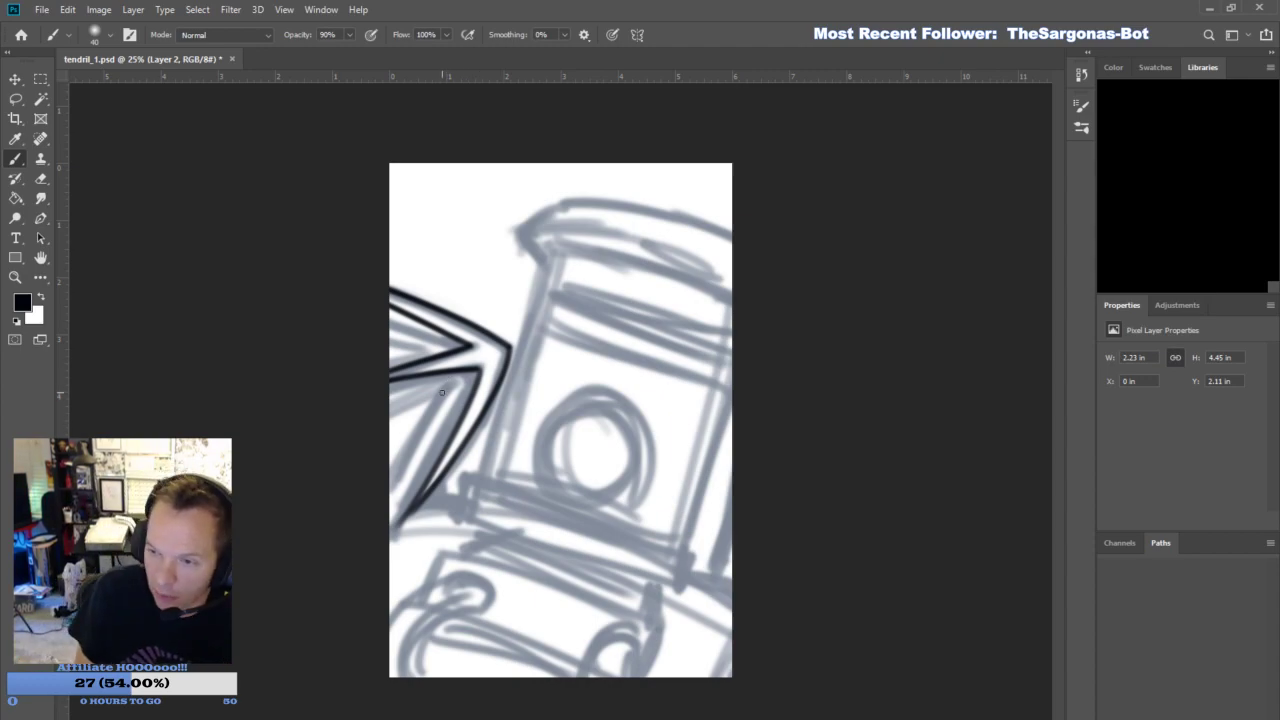
pyautogui.moveTo(452, 381)
pyautogui.mouseDown()
pyautogui.moveTo(390, 405)
pyautogui.moveTo(395, 491)
pyautogui.moveTo(378, 441)
pyautogui.mouseUp()
pyautogui.moveTo(397, 516)
pyautogui.mouseDown()
pyautogui.moveTo(390, 532)
pyautogui.moveTo(410, 513)
pyautogui.mouseUp()
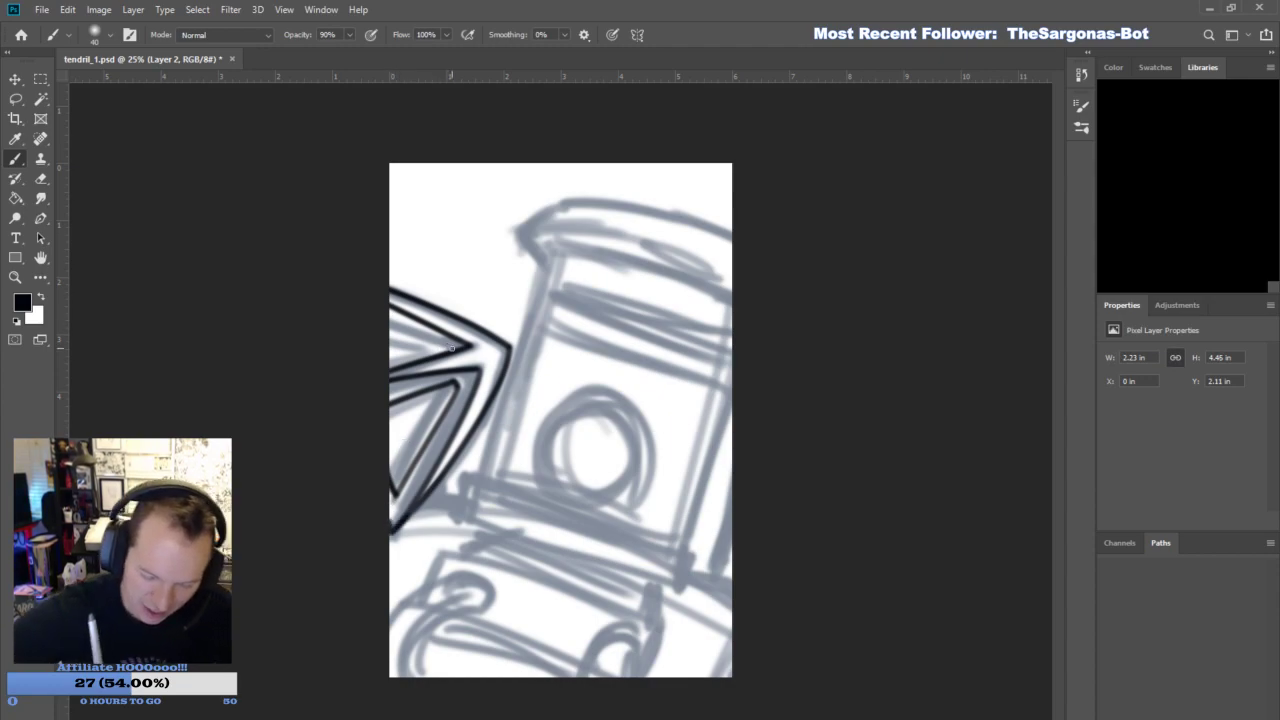
pyautogui.moveTo(460, 347); pyautogui.dragTo(306, 387)
pyautogui.hotkey('ctrl', 'z')
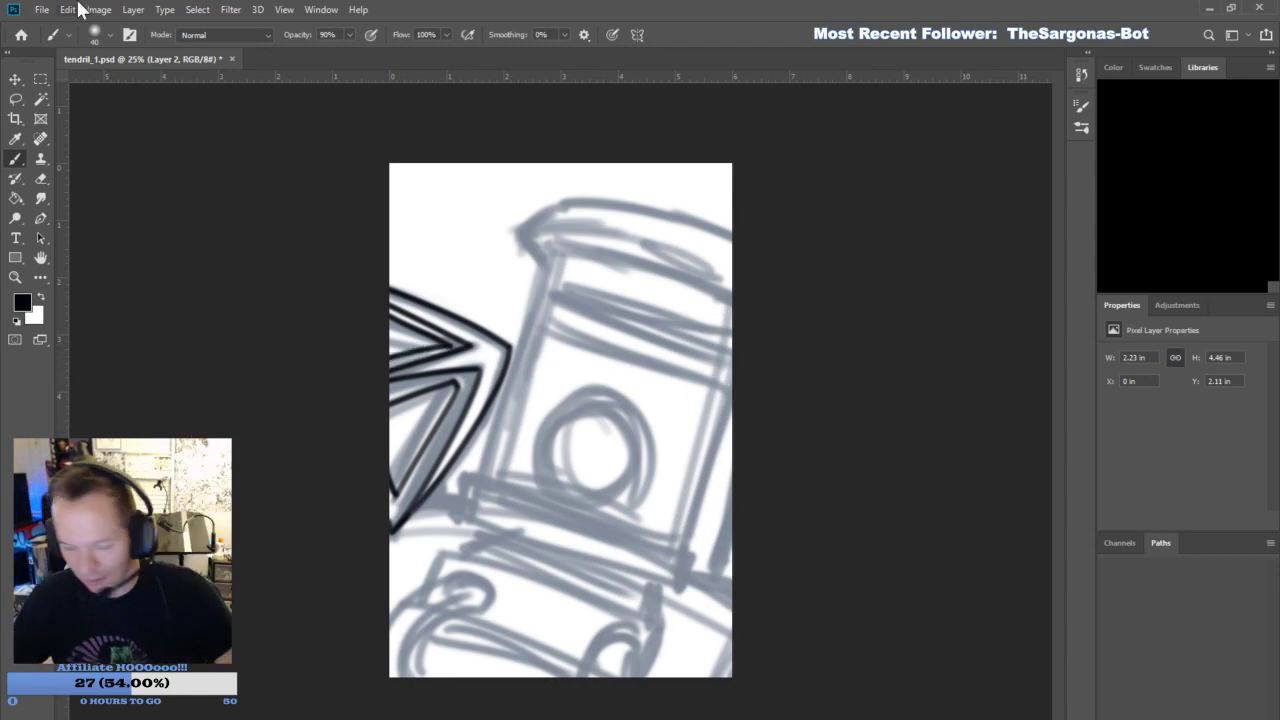
pyautogui.hotkey('ctrl', 'z')
pyautogui.moveTo(452, 347); pyautogui.dragTo(337, 375)
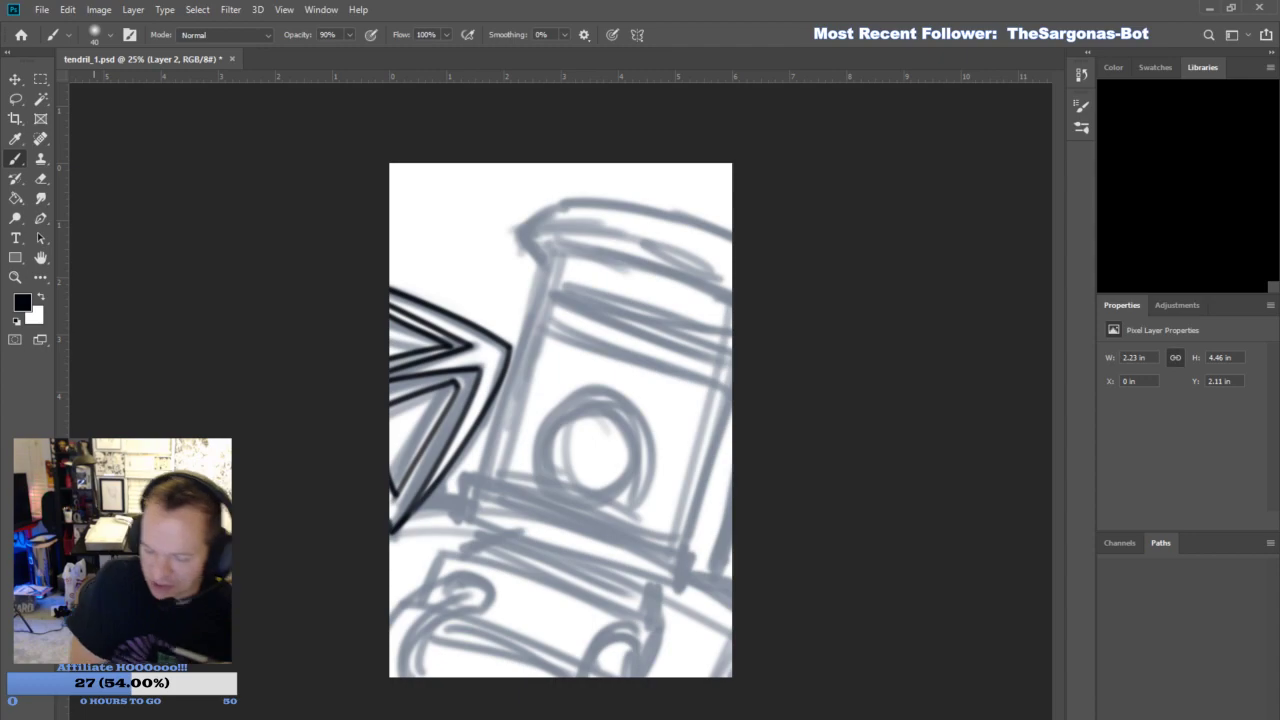
# - Thicken the weapon's inner edges with black shading and check the inks against the sketch by hiding and reshowing Layer 2
pyautogui.moveTo(413, 502)
pyautogui.mouseDown()
pyautogui.moveTo(478, 375)
pyautogui.moveTo(439, 458)
pyautogui.moveTo(476, 384)
pyautogui.mouseUp()
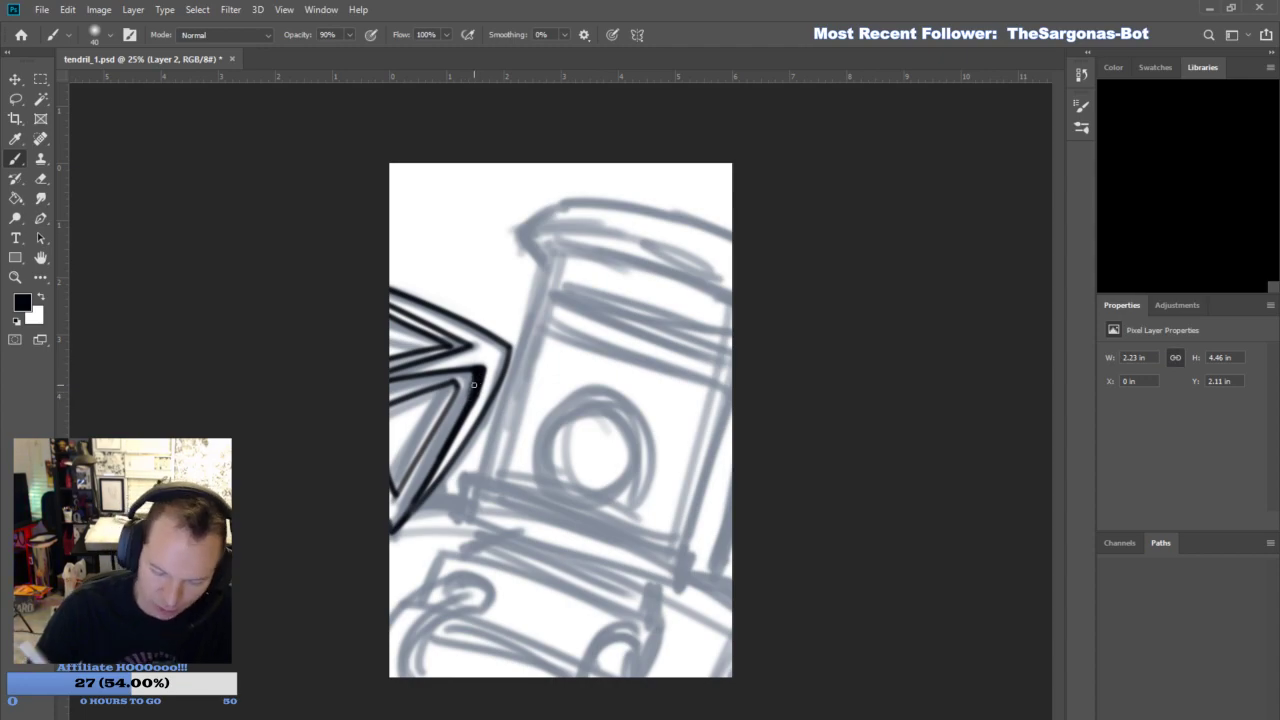
pyautogui.moveTo(399, 307)
pyautogui.mouseDown()
pyautogui.moveTo(469, 342)
pyautogui.moveTo(396, 312)
pyautogui.mouseUp()
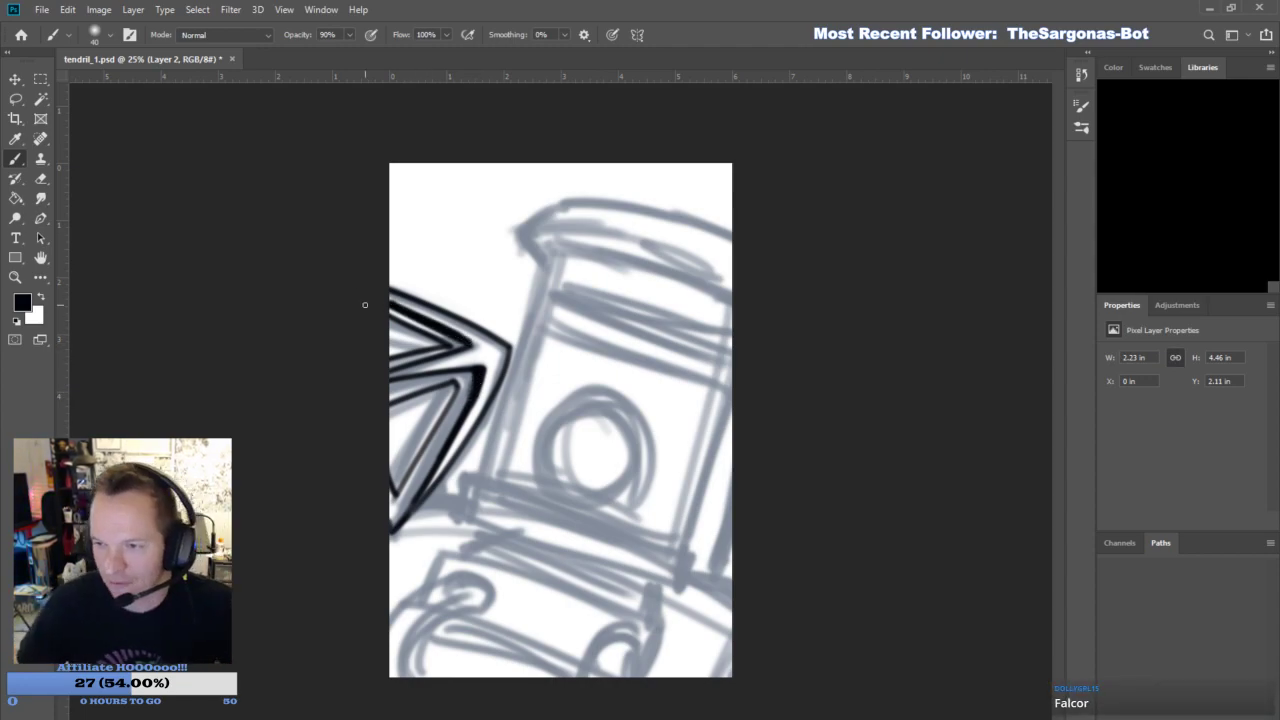
pyautogui.moveTo(448, 392)
pyautogui.mouseDown()
pyautogui.moveTo(384, 423)
pyautogui.moveTo(450, 388)
pyautogui.moveTo(403, 416)
pyautogui.moveTo(440, 387)
pyautogui.mouseUp()
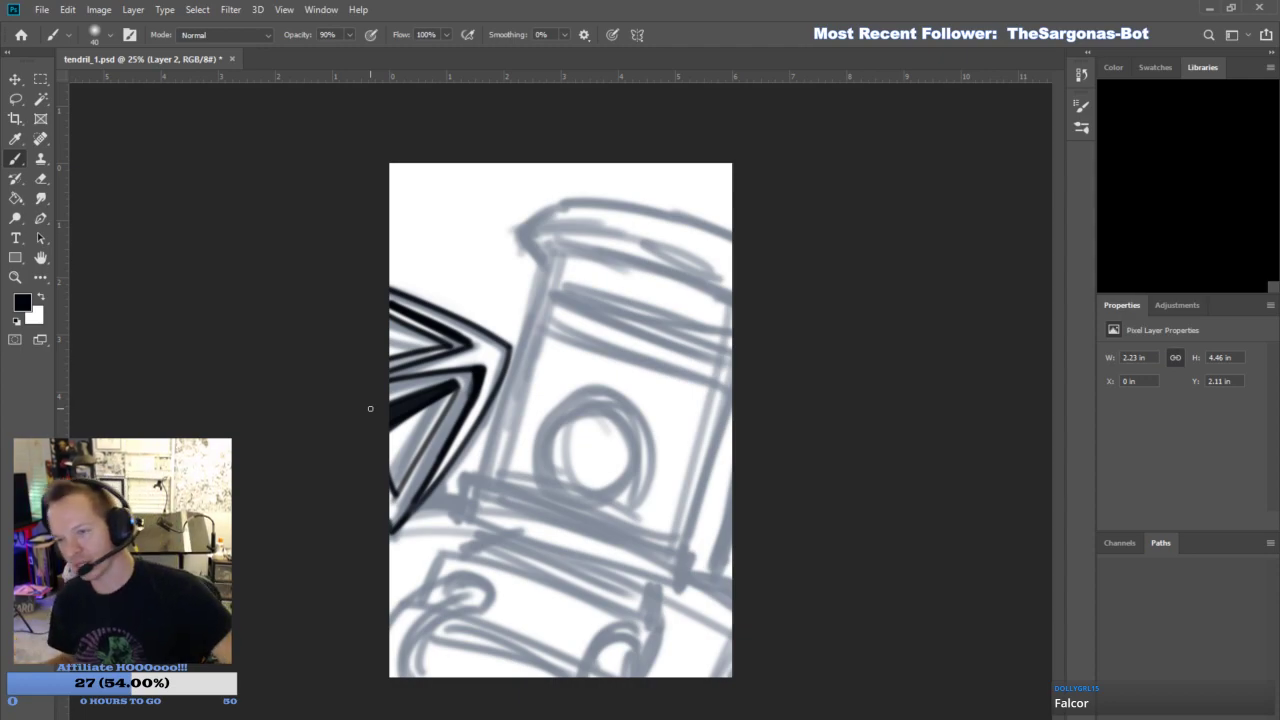
pyautogui.click(1112, 373)
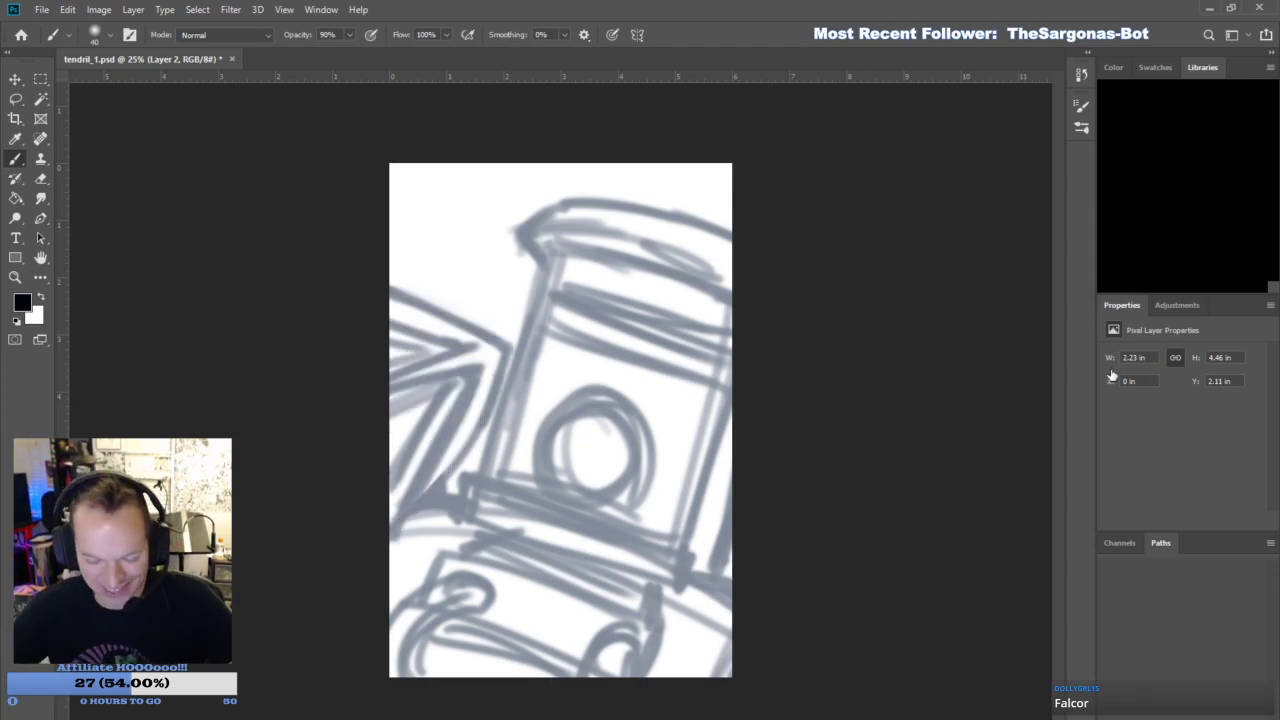
pyautogui.click(1111, 373)
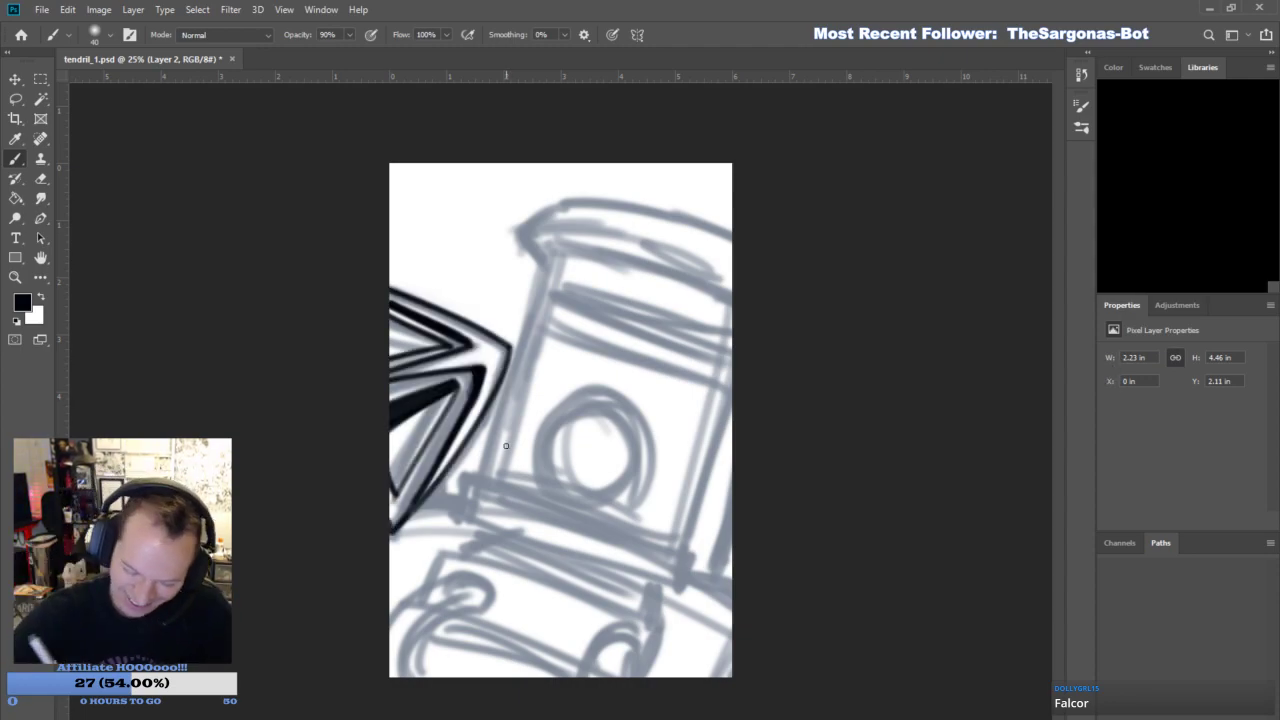
# - Ink the helmet's left side from its base up to the pointed corner of the cap
pyautogui.moveTo(485, 472); pyautogui.dragTo(533, 305)
pyautogui.moveTo(507, 396)
pyautogui.mouseDown()
pyautogui.moveTo(538, 285)
pyautogui.moveTo(516, 228)
pyautogui.mouseUp()
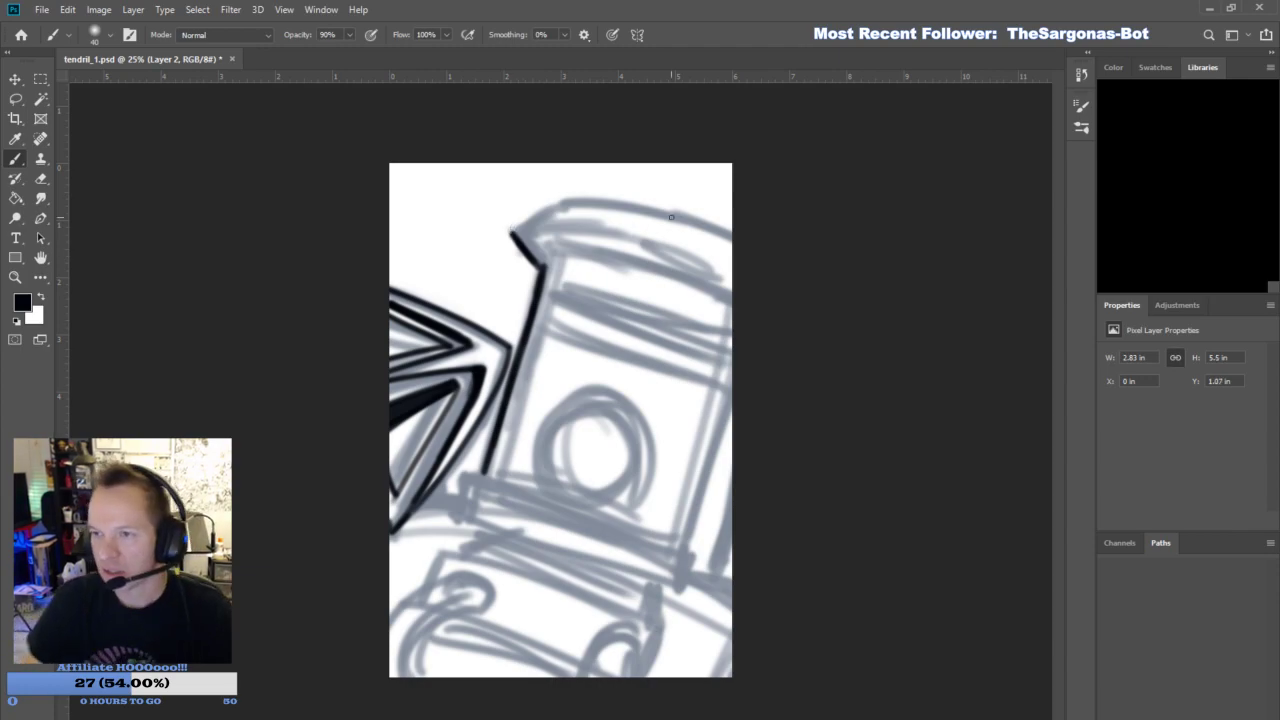
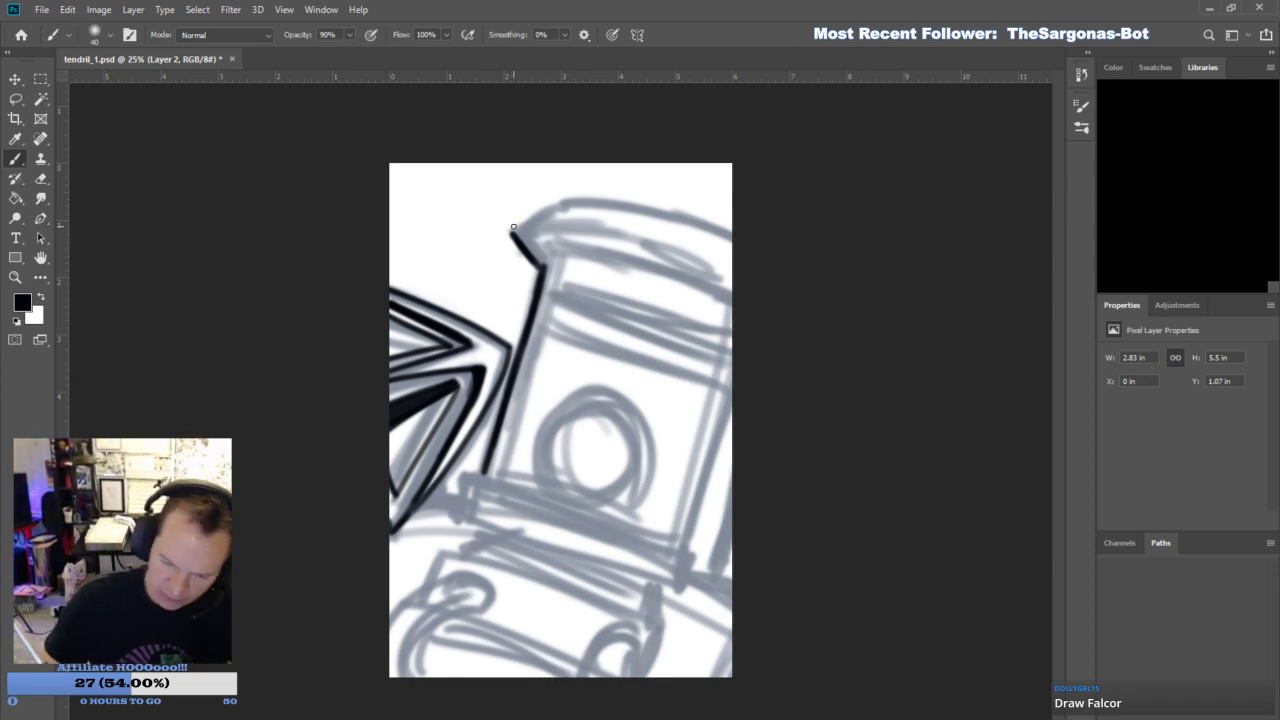
# - Ink the helmet cap's lower and upper edges out to the canvas's right border, cleaning up the upper line with the eraser and brush
pyautogui.moveTo(517, 234); pyautogui.dragTo(732, 287)
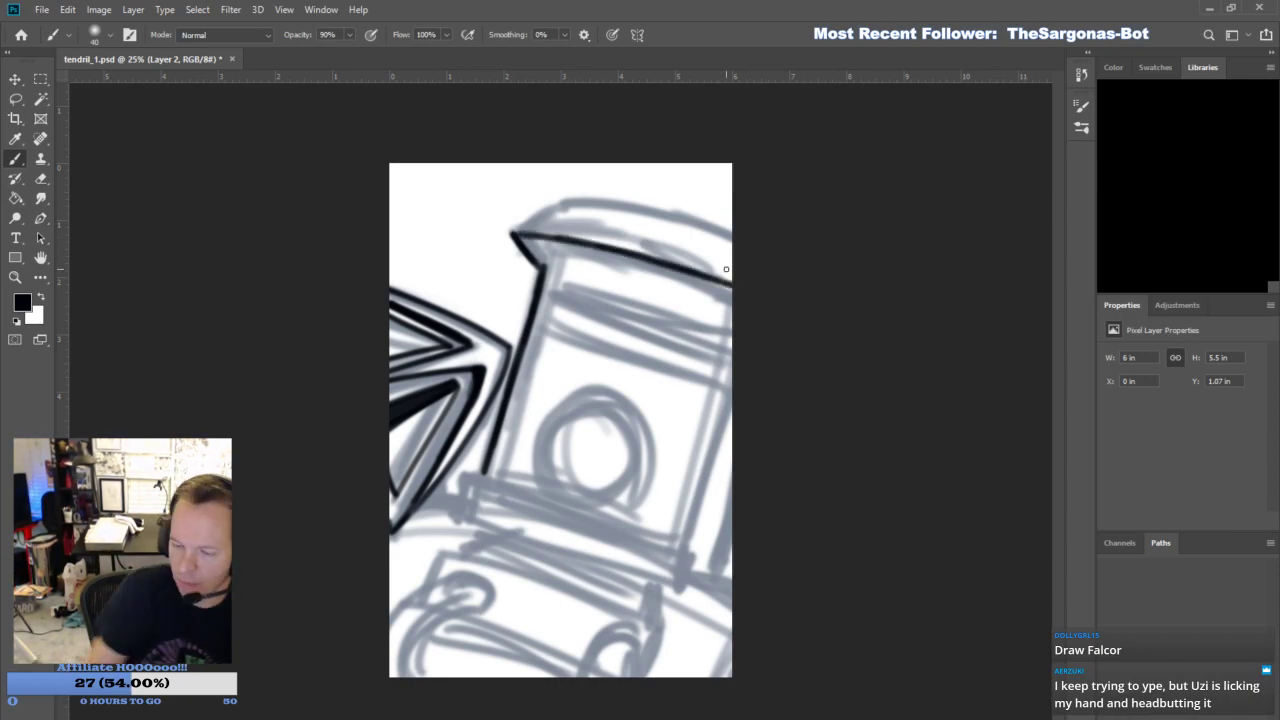
pyautogui.moveTo(513, 231)
pyautogui.mouseDown()
pyautogui.moveTo(503, 189)
pyautogui.moveTo(610, 190)
pyautogui.moveTo(594, 188)
pyautogui.moveTo(512, 184)
pyautogui.moveTo(672, 211)
pyautogui.moveTo(750, 240)
pyautogui.moveTo(626, 192)
pyautogui.moveTo(704, 216)
pyautogui.moveTo(776, 261)
pyautogui.mouseUp()
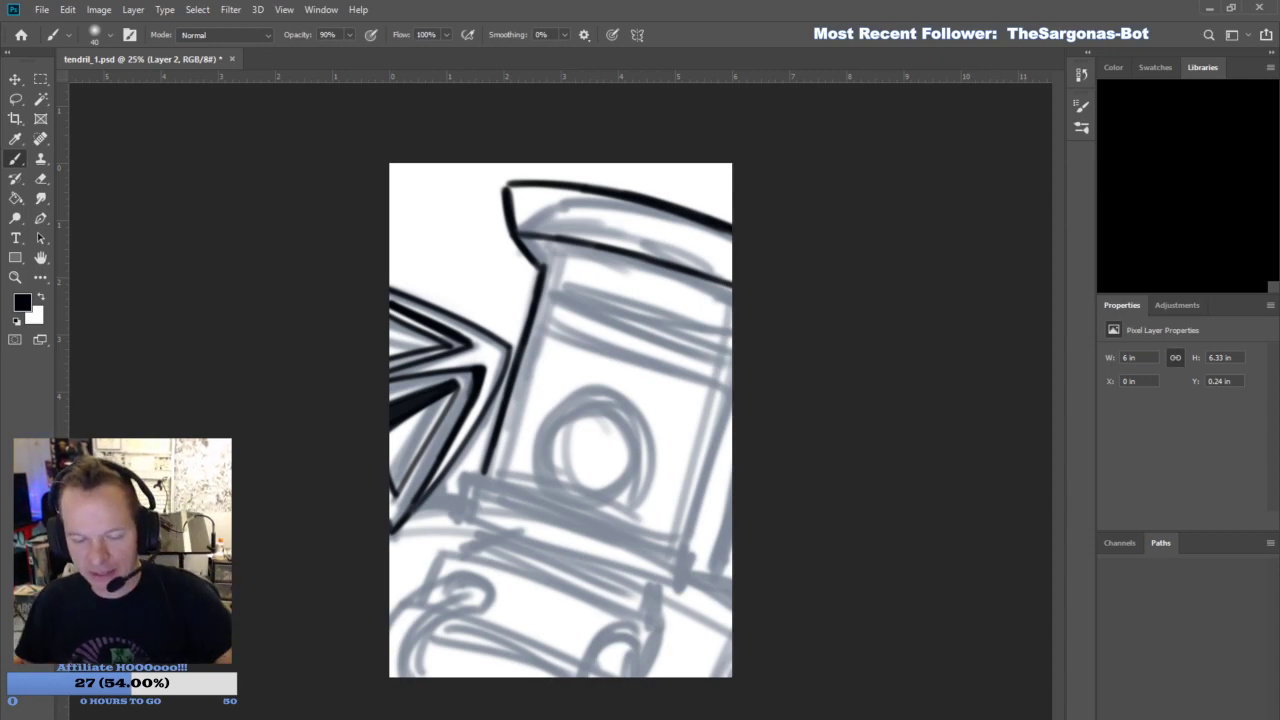
pyautogui.press('e')
pyautogui.moveTo(611, 213)
pyautogui.mouseDown()
pyautogui.moveTo(756, 249)
pyautogui.moveTo(660, 218)
pyautogui.moveTo(673, 195)
pyautogui.moveTo(716, 234)
pyautogui.moveTo(616, 193)
pyautogui.moveTo(732, 224)
pyautogui.mouseUp()
pyautogui.press('b')
pyautogui.click(38, 178)
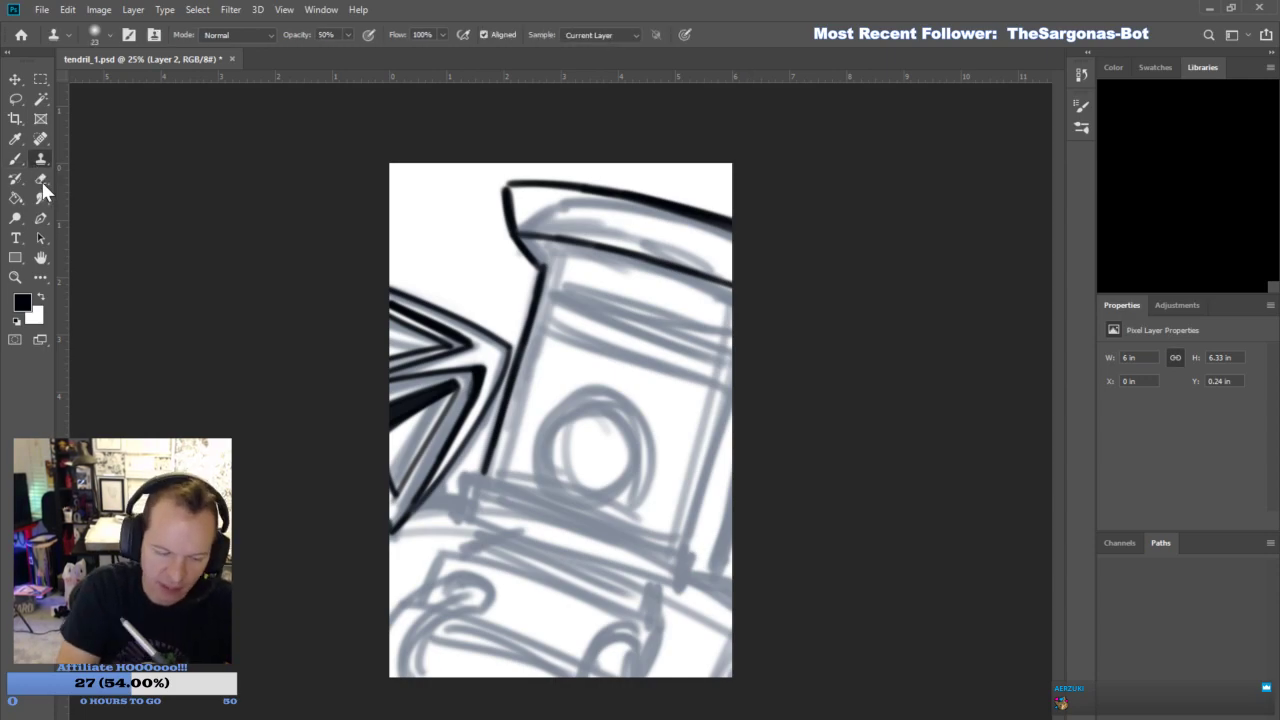
pyautogui.moveTo(628, 211)
pyautogui.mouseDown()
pyautogui.moveTo(800, 256)
pyautogui.moveTo(759, 237)
pyautogui.mouseUp()
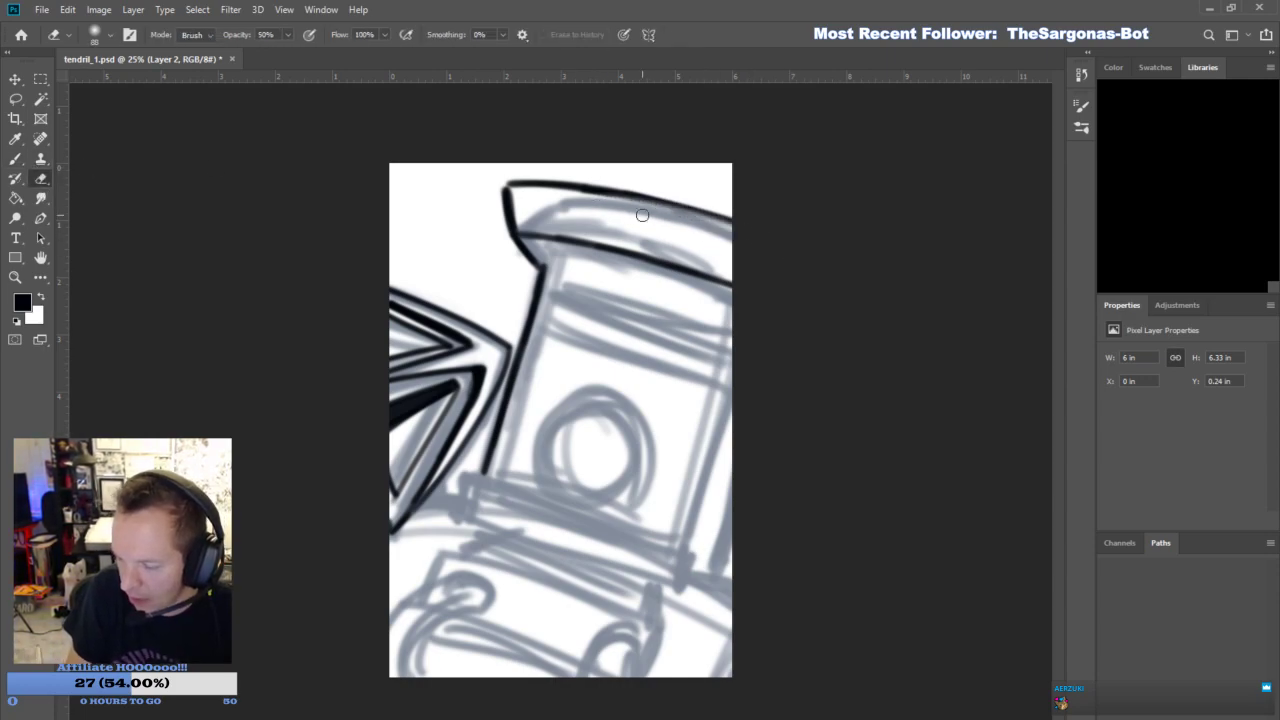
pyautogui.click(15, 158)
pyautogui.moveTo(630, 198)
pyautogui.mouseDown()
pyautogui.moveTo(740, 228)
pyautogui.moveTo(595, 188)
pyautogui.moveTo(733, 230)
pyautogui.mouseUp()
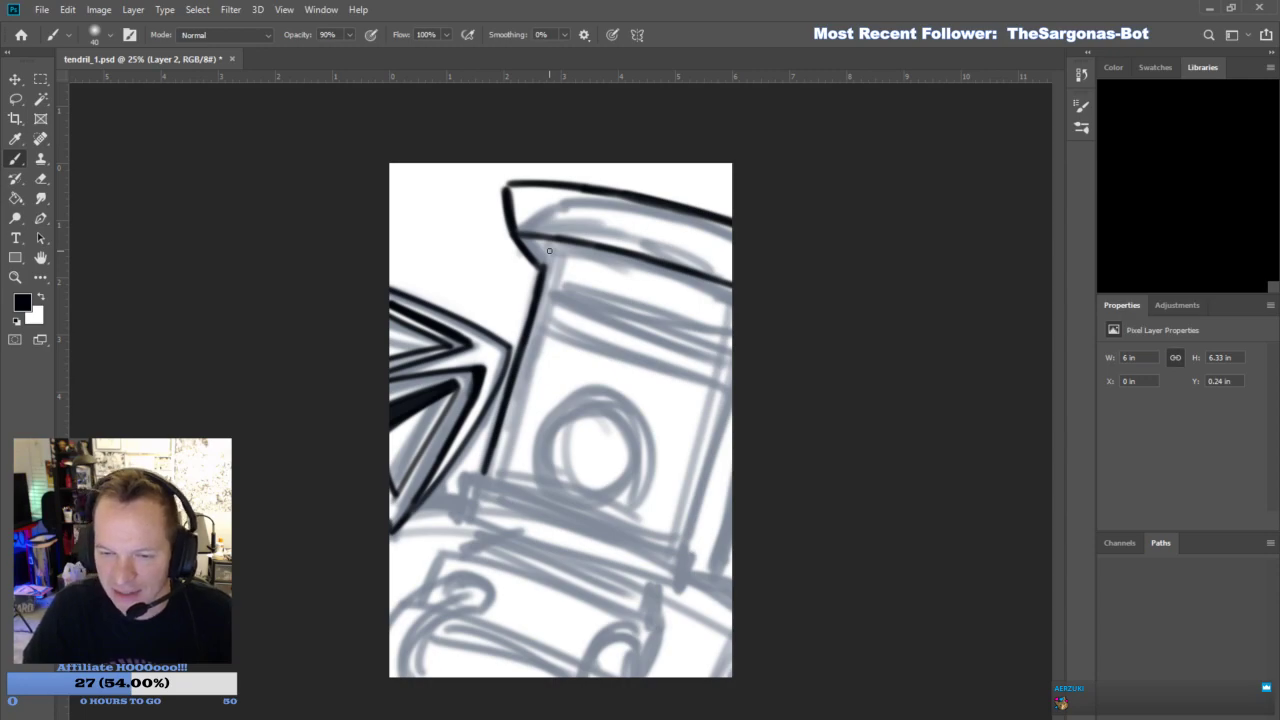
# - Ink a second line parallel beneath the cap's lower edge and add a higher arc along the cap's top
pyautogui.moveTo(546, 257); pyautogui.dragTo(542, 272)
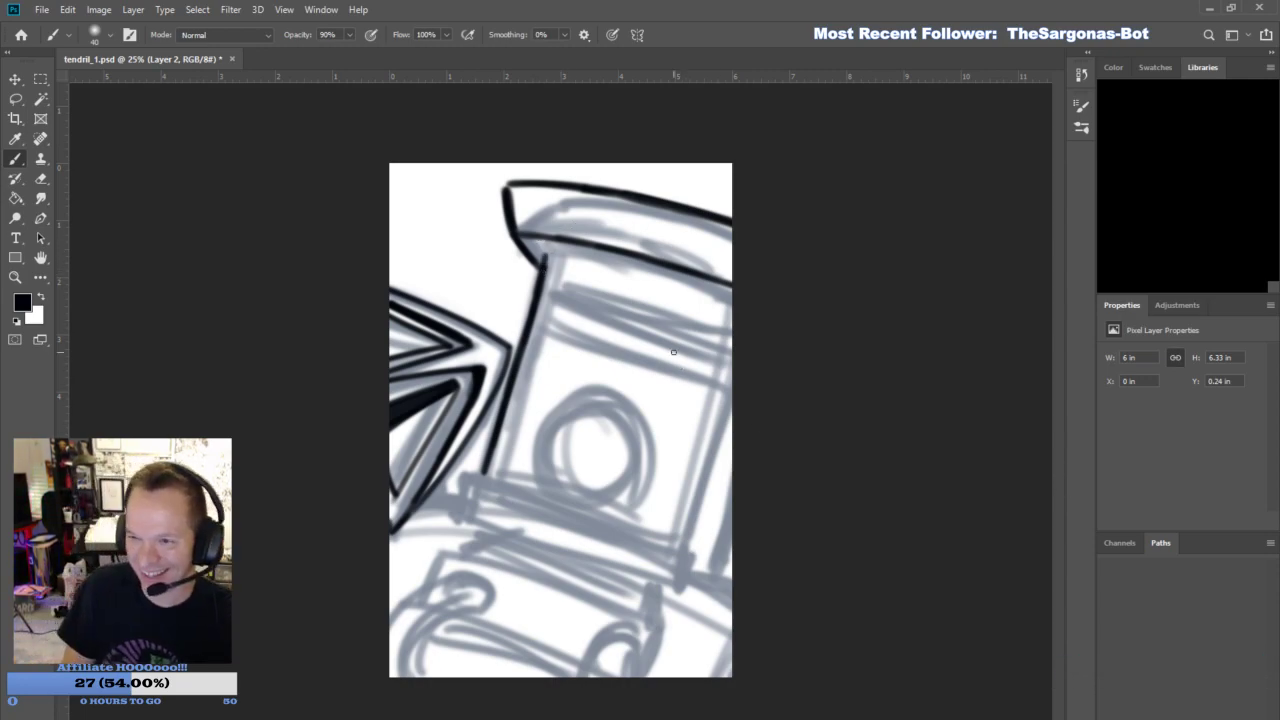
pyautogui.moveTo(543, 254); pyautogui.dragTo(735, 290)
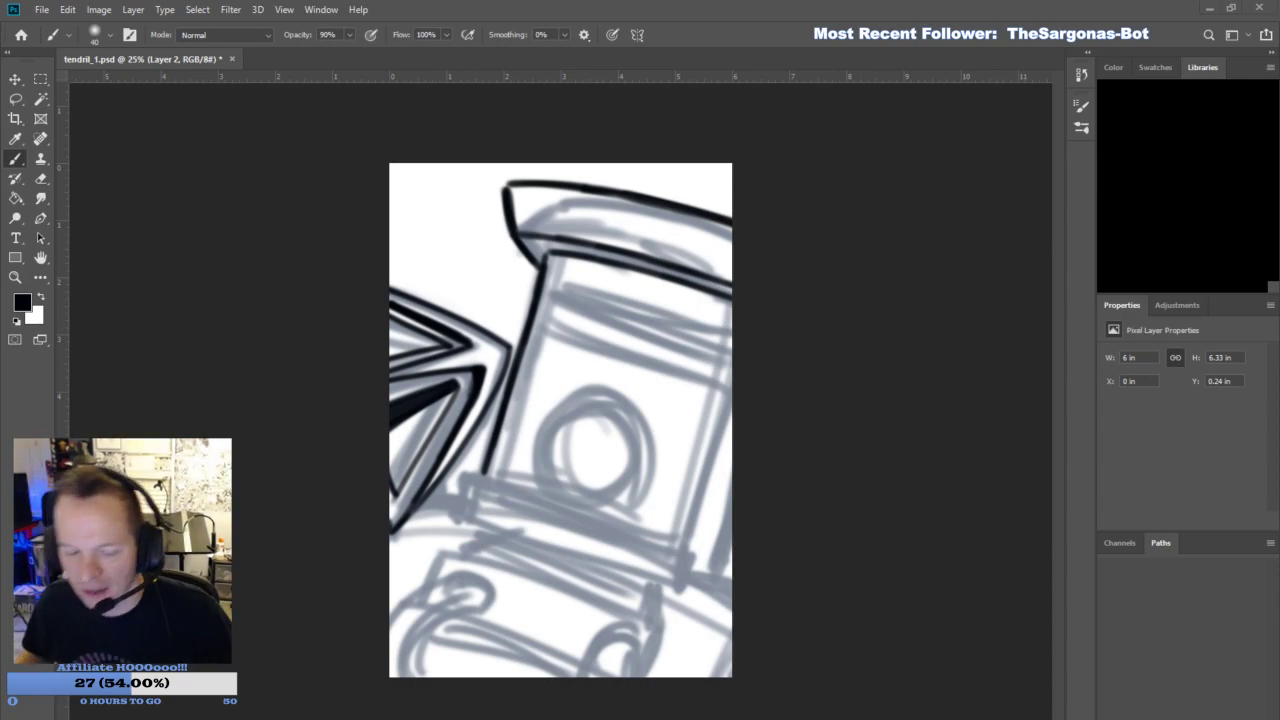
pyautogui.moveTo(526, 185)
pyautogui.mouseDown()
pyautogui.moveTo(620, 182)
pyautogui.moveTo(545, 185)
pyautogui.moveTo(708, 203)
pyautogui.moveTo(656, 189)
pyautogui.moveTo(670, 191)
pyautogui.moveTo(744, 217)
pyautogui.mouseUp()
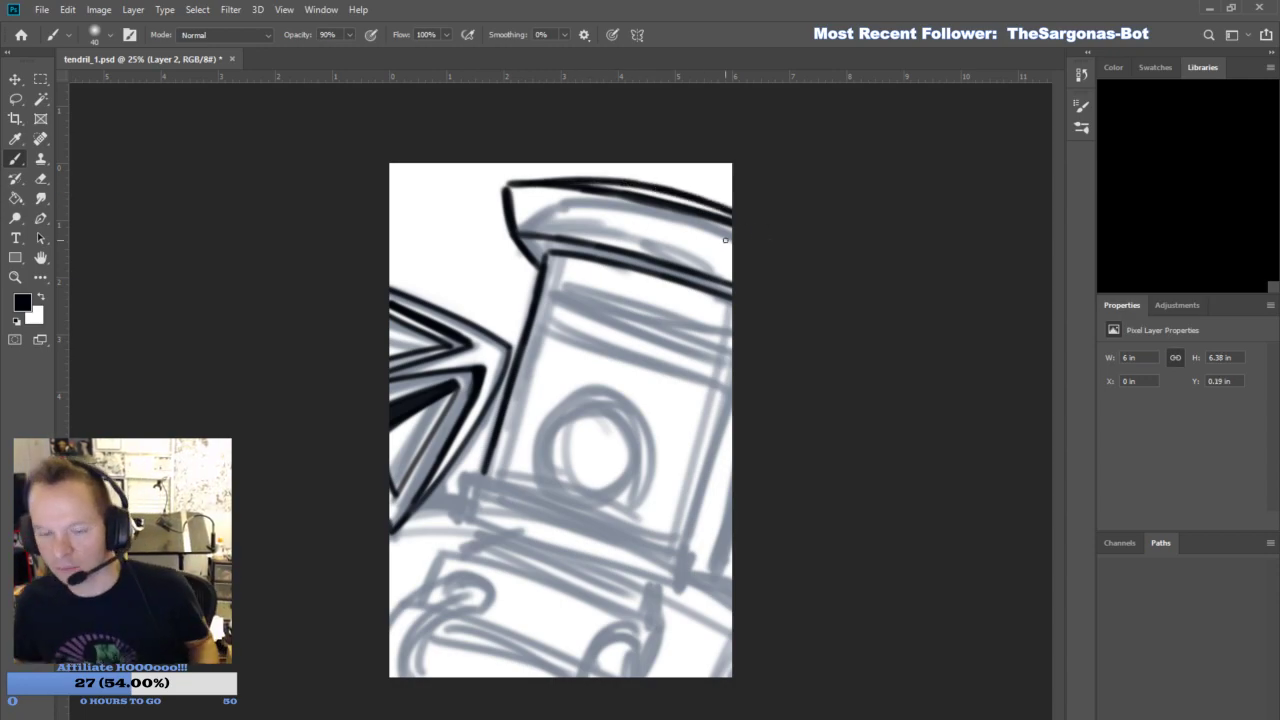
# - Erase the cap's protruding left edge and pointed corner, raising the eraser's opacity to 100%
pyautogui.press('e')
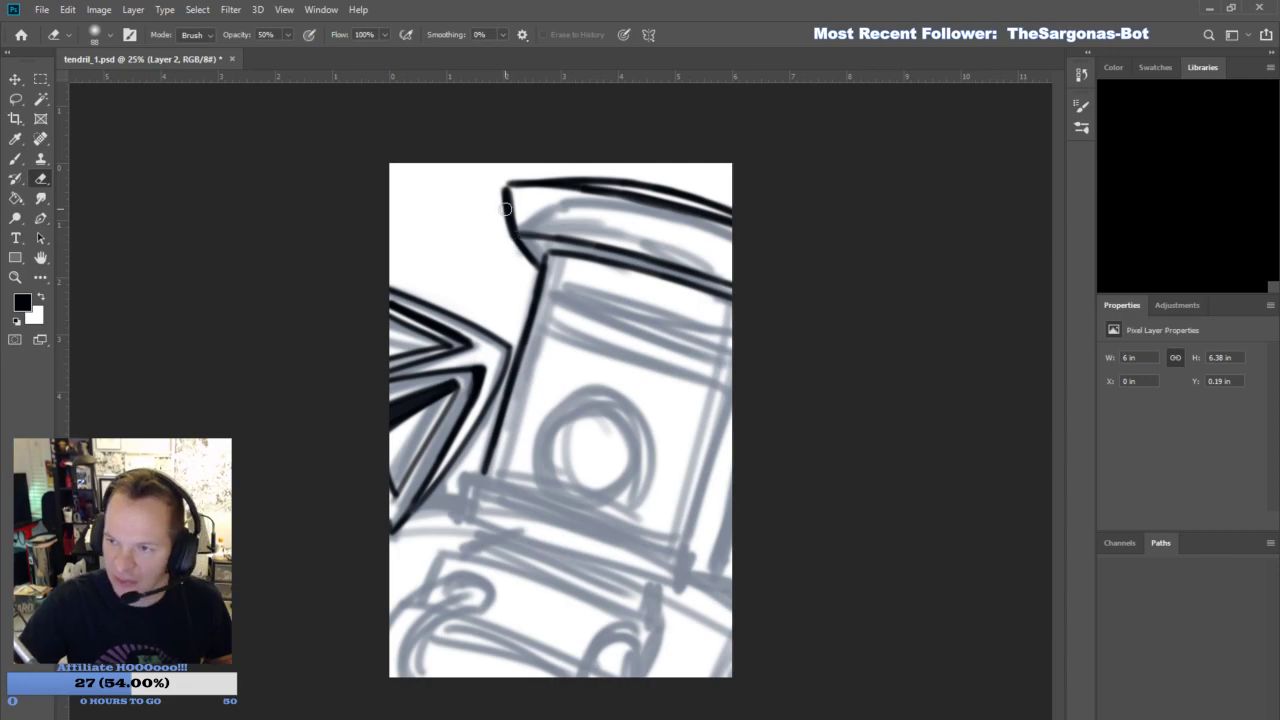
pyautogui.moveTo(518, 257); pyautogui.dragTo(492, 168)
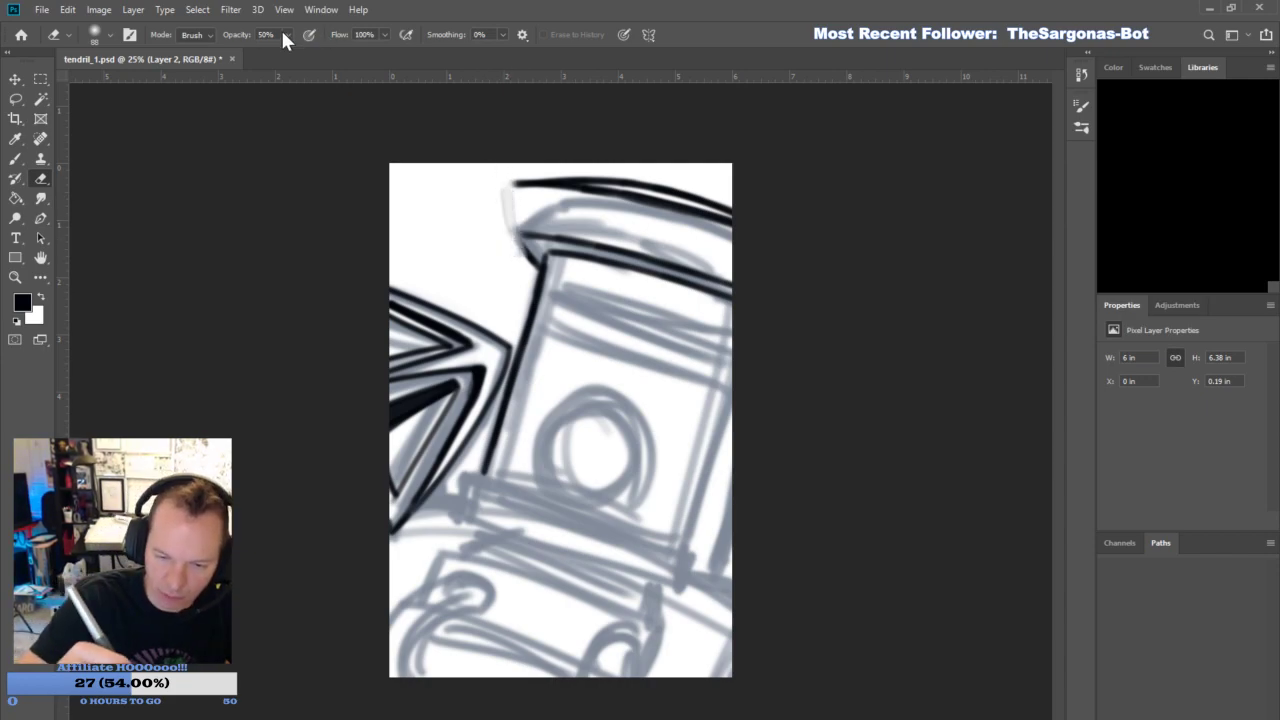
pyautogui.moveTo(520, 238)
pyautogui.mouseDown()
pyautogui.moveTo(511, 166)
pyautogui.moveTo(507, 179)
pyautogui.mouseUp()
# - Redraw the cap's left end slightly further inward, joining its top edge to the helmet side, and tidy the corners
pyautogui.click(16, 160)
pyautogui.moveTo(541, 266); pyautogui.dragTo(519, 237)
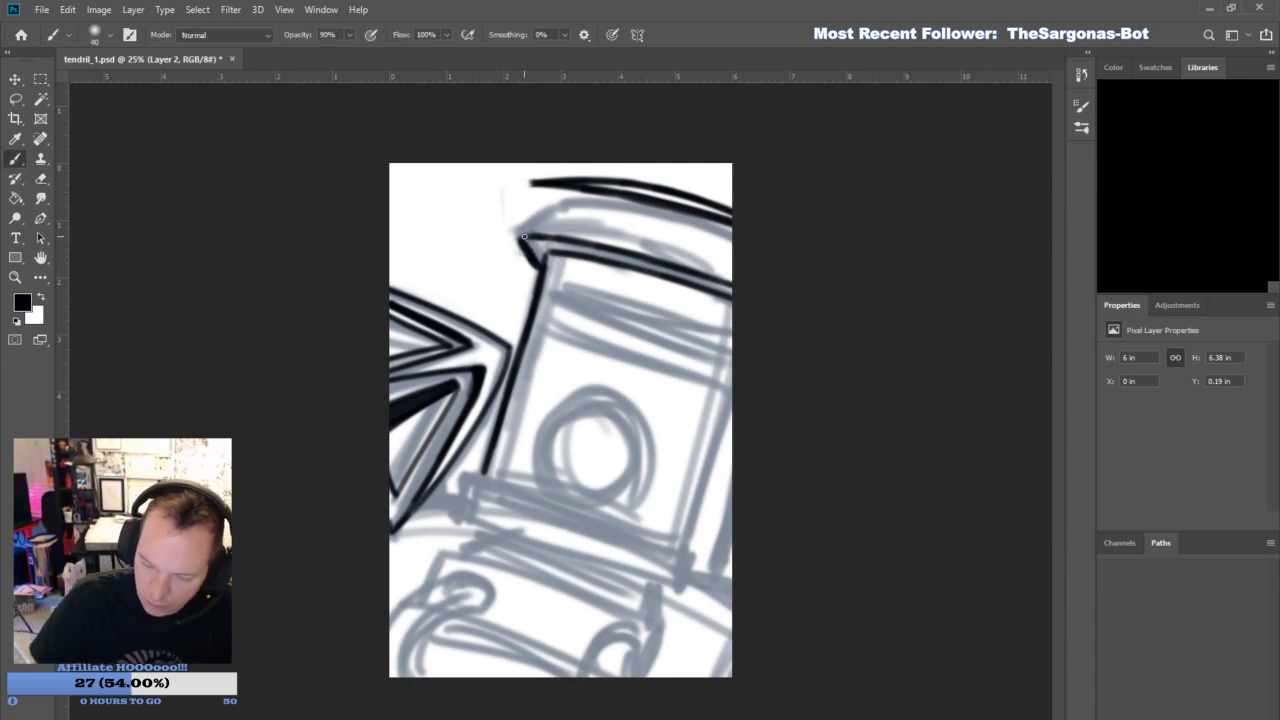
pyautogui.moveTo(522, 186)
pyautogui.mouseDown()
pyautogui.moveTo(530, 239)
pyautogui.moveTo(543, 186)
pyautogui.mouseUp()
pyautogui.moveTo(538, 261)
pyautogui.mouseDown()
pyautogui.moveTo(530, 240)
pyautogui.moveTo(541, 263)
pyautogui.moveTo(519, 256)
pyautogui.mouseUp()
pyautogui.click(40, 179)
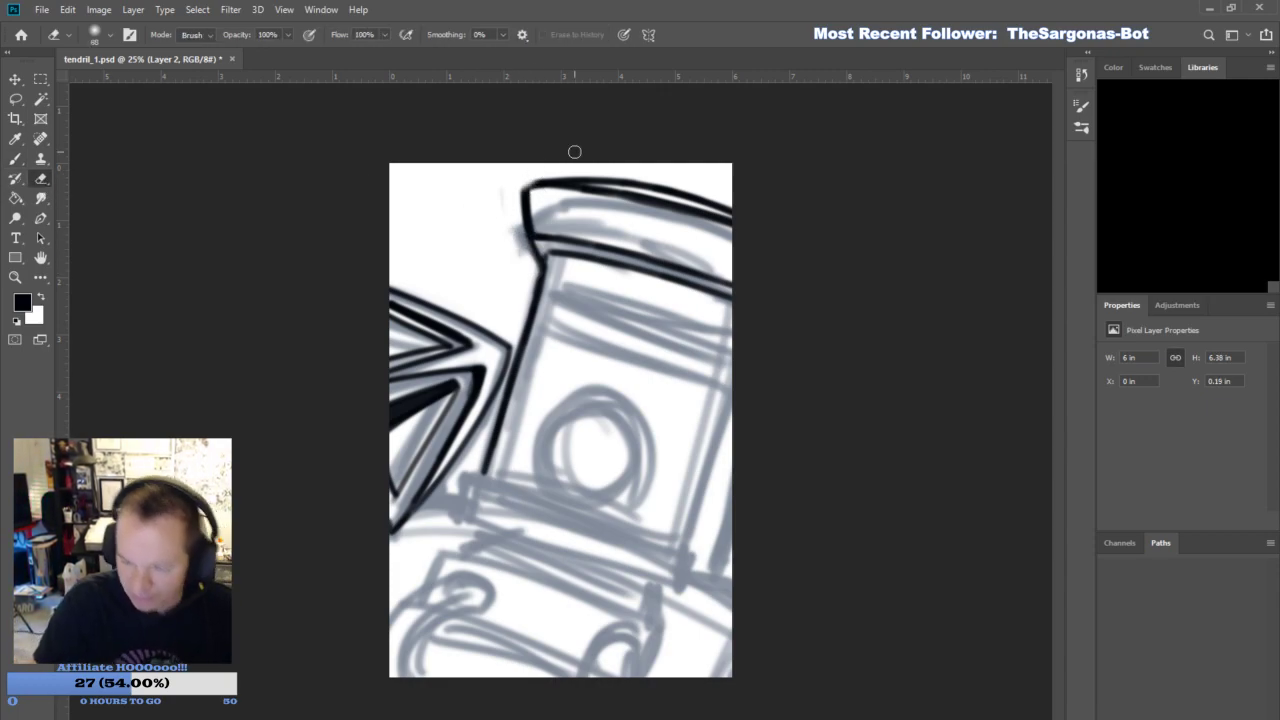
pyautogui.click(15, 159)
pyautogui.moveTo(521, 186); pyautogui.dragTo(544, 185)
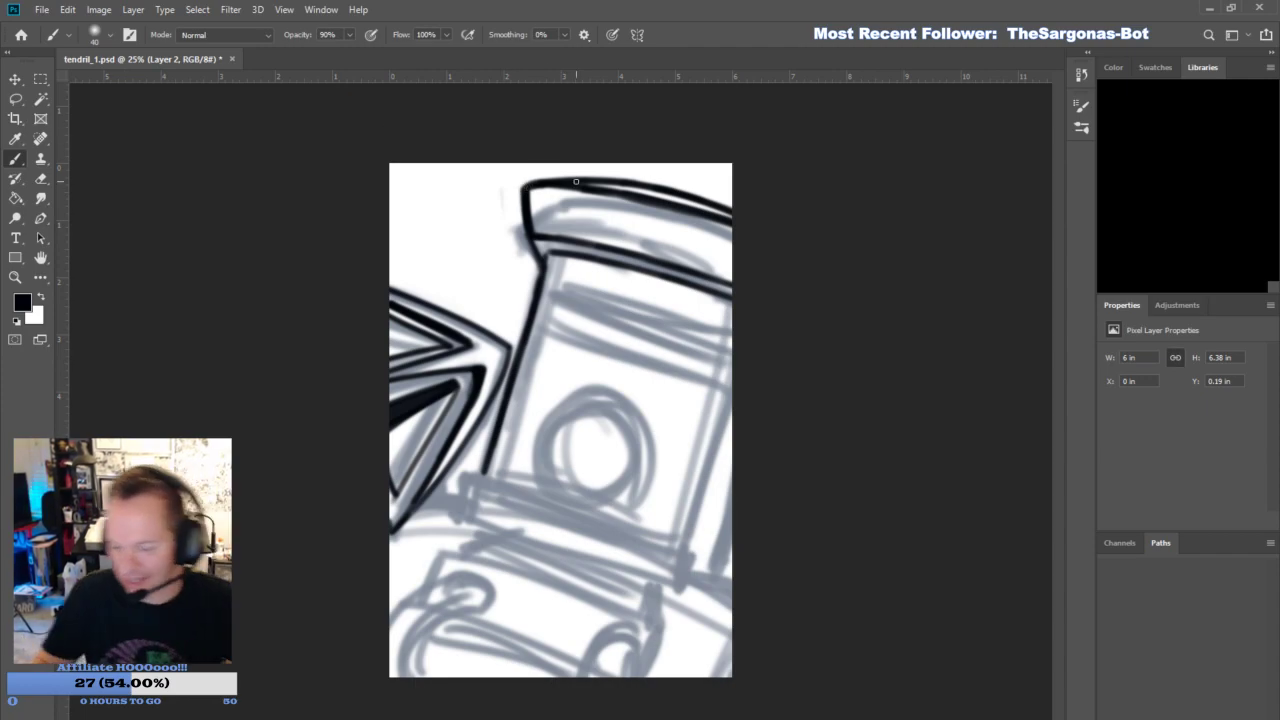
pyautogui.moveTo(549, 263); pyautogui.dragTo(548, 250)
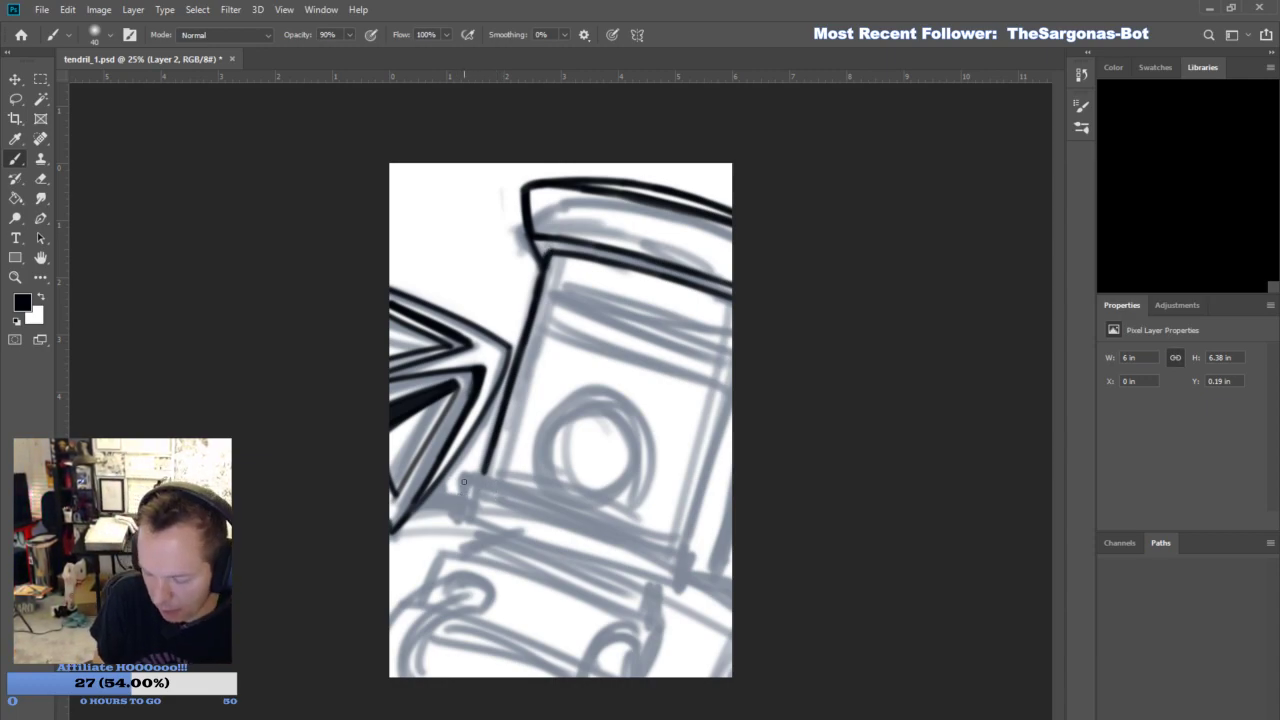
# - Ink the narrow slanted band along the helmet's base with two parallel lines and closed ends
pyautogui.moveTo(453, 497)
pyautogui.mouseDown()
pyautogui.moveTo(542, 512)
pyautogui.moveTo(704, 574)
pyautogui.mouseUp()
pyautogui.moveTo(455, 507); pyautogui.dragTo(700, 582)
pyautogui.moveTo(609, 556); pyautogui.dragTo(720, 580)
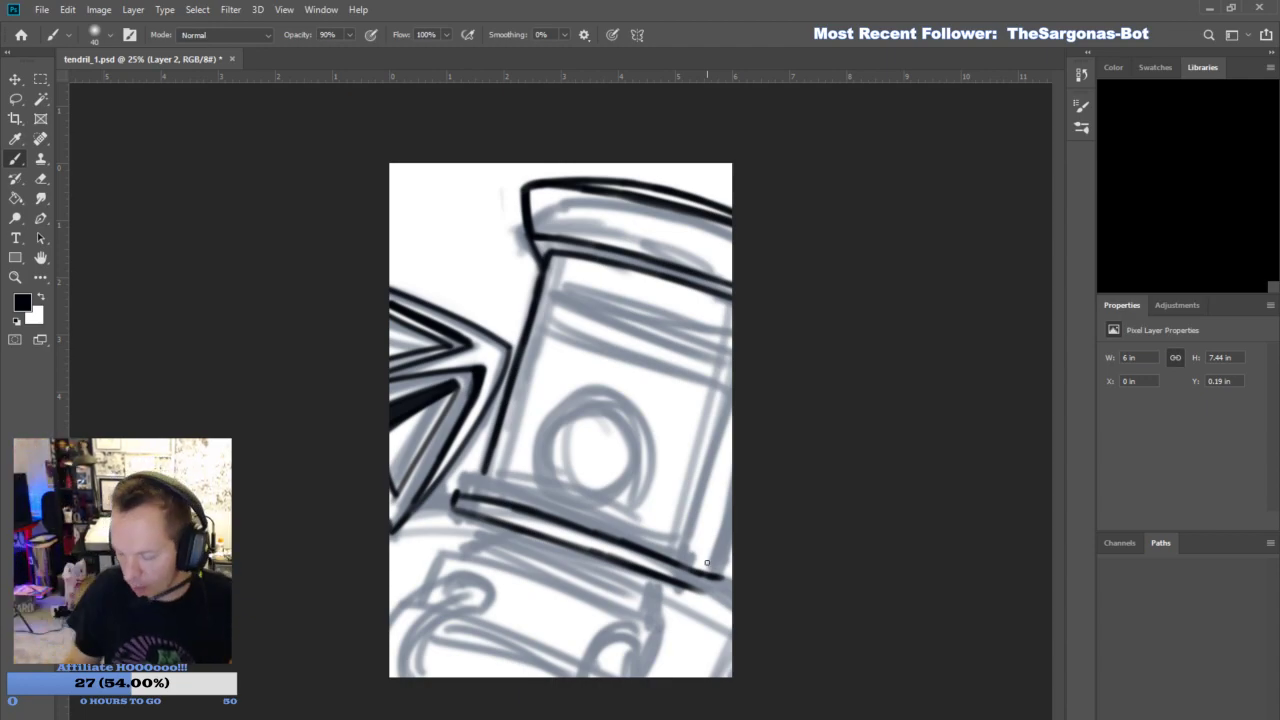
pyautogui.moveTo(697, 588)
pyautogui.mouseDown()
pyautogui.moveTo(723, 590)
pyautogui.moveTo(729, 575)
pyautogui.moveTo(729, 589)
pyautogui.moveTo(712, 591)
pyautogui.moveTo(729, 578)
pyautogui.mouseUp()
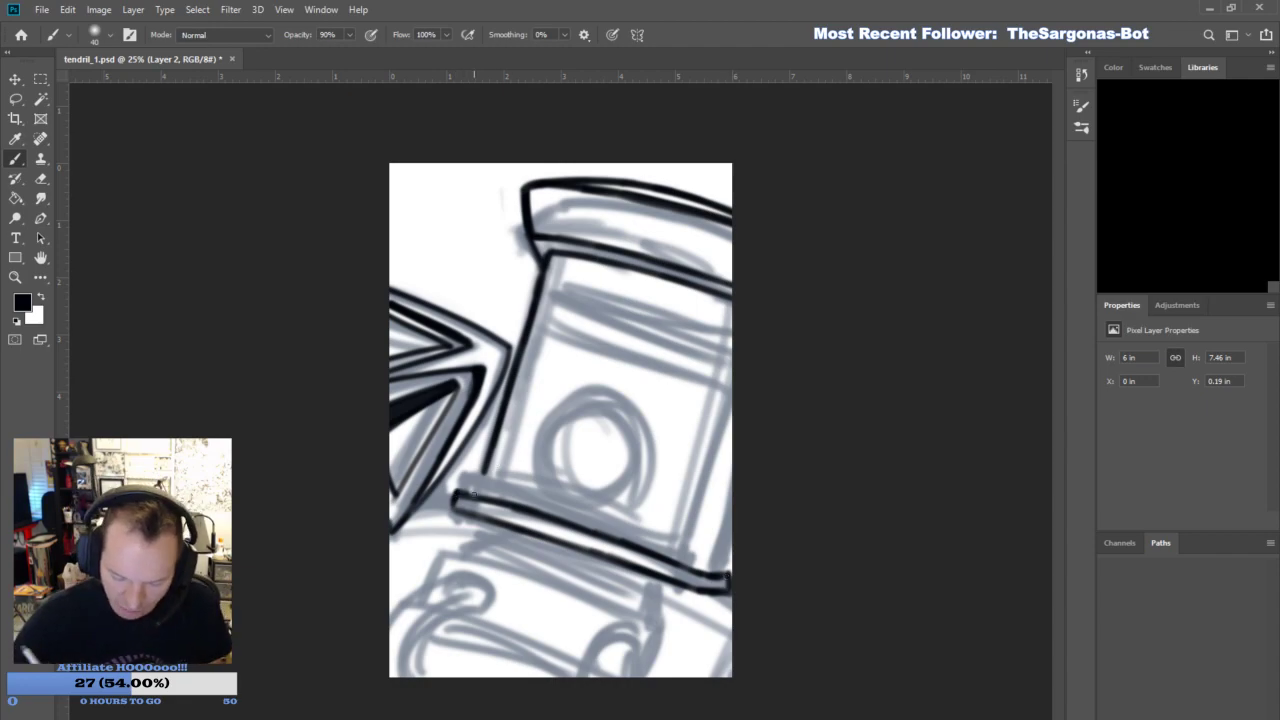
# - Extend the helmet's left side down to the base band and ink the front panel's right edge and the band's right end
pyautogui.moveTo(491, 457); pyautogui.dragTo(474, 497)
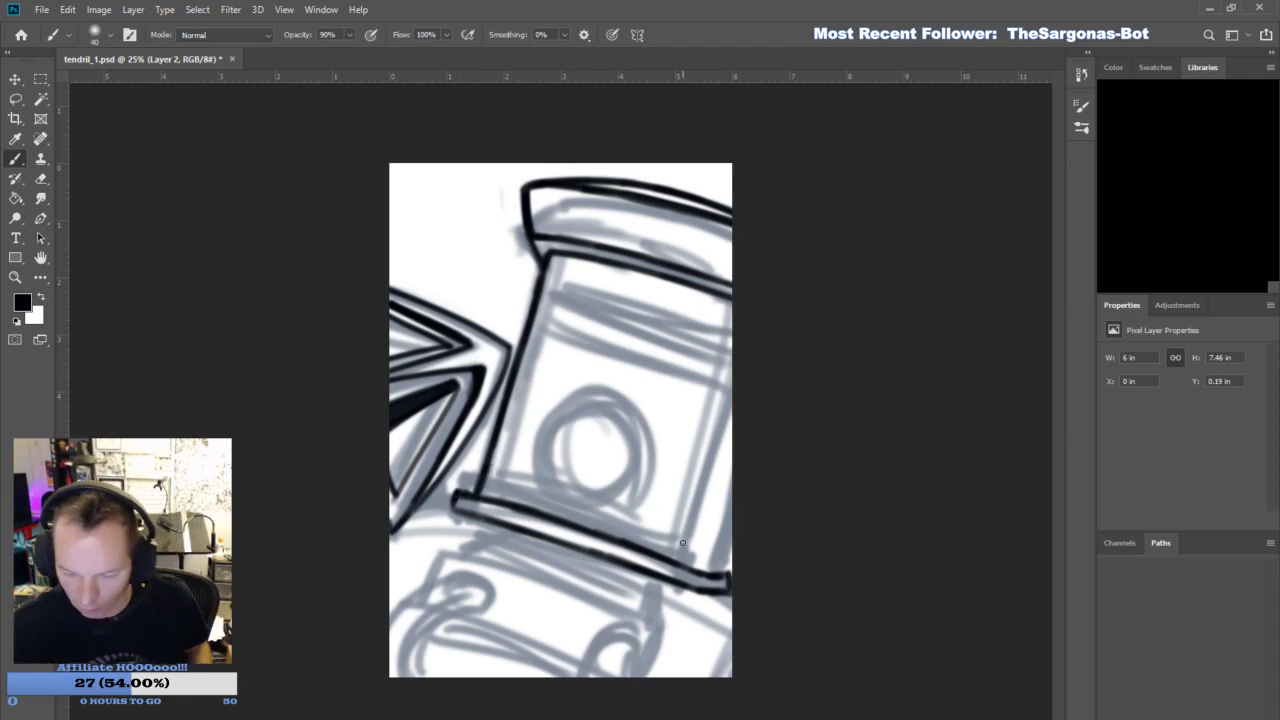
pyautogui.moveTo(682, 562); pyautogui.dragTo(729, 405)
pyautogui.moveTo(692, 573)
pyautogui.mouseDown()
pyautogui.moveTo(723, 564)
pyautogui.moveTo(739, 516)
pyautogui.moveTo(724, 576)
pyautogui.moveTo(686, 580)
pyautogui.moveTo(718, 566)
pyautogui.moveTo(718, 550)
pyautogui.moveTo(724, 575)
pyautogui.moveTo(688, 569)
pyautogui.moveTo(731, 568)
pyautogui.moveTo(681, 588)
pyautogui.moveTo(731, 590)
pyautogui.mouseUp()
pyautogui.press('e')
pyautogui.press('b')
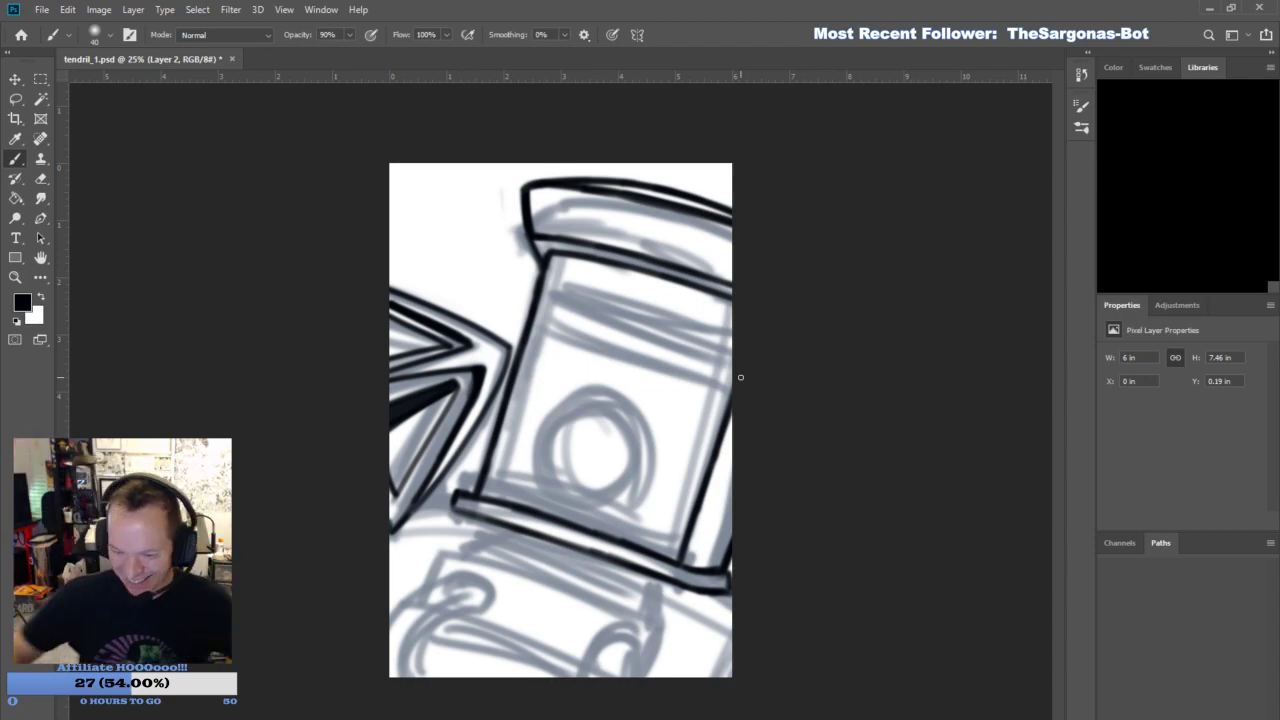
# - Ink the slanted visor slot below the cap as a long, narrow closed rectangle
pyautogui.moveTo(542, 317)
pyautogui.mouseDown()
pyautogui.moveTo(549, 290)
pyautogui.moveTo(542, 318)
pyautogui.moveTo(678, 364)
pyautogui.mouseUp()
pyautogui.moveTo(590, 337); pyautogui.dragTo(716, 378)
pyautogui.moveTo(640, 352); pyautogui.dragTo(730, 386)
pyautogui.moveTo(548, 292); pyautogui.dragTo(745, 346)
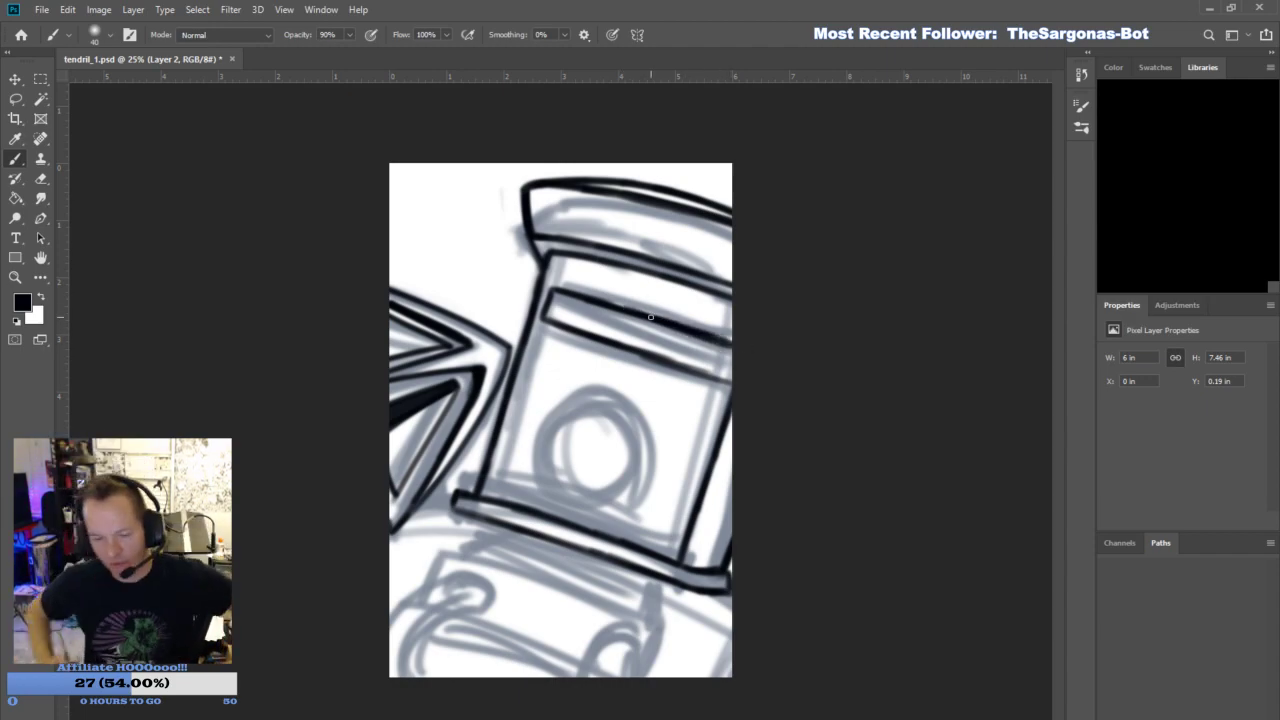
pyautogui.moveTo(543, 311); pyautogui.dragTo(548, 290)
pyautogui.moveTo(729, 381); pyautogui.dragTo(730, 335)
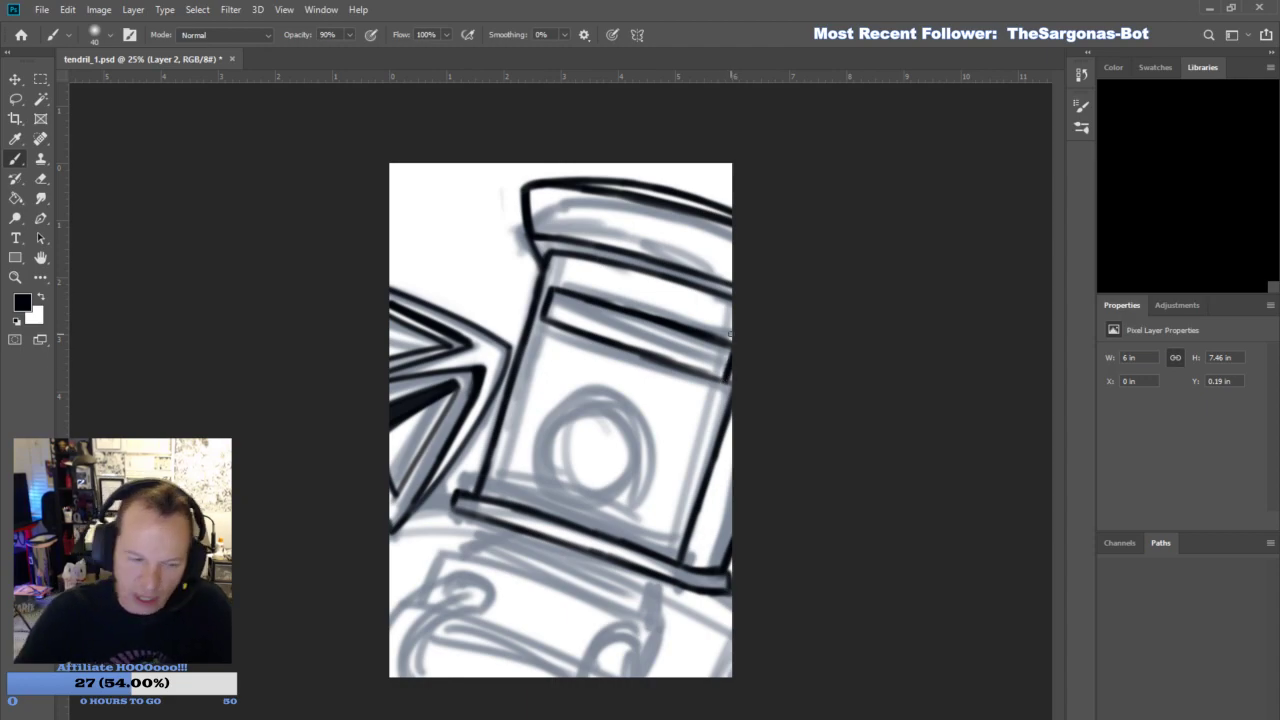
# - Erase the left part of the visor slot's lower line and redraw it as a cleaner stroke
pyautogui.click(44, 178)
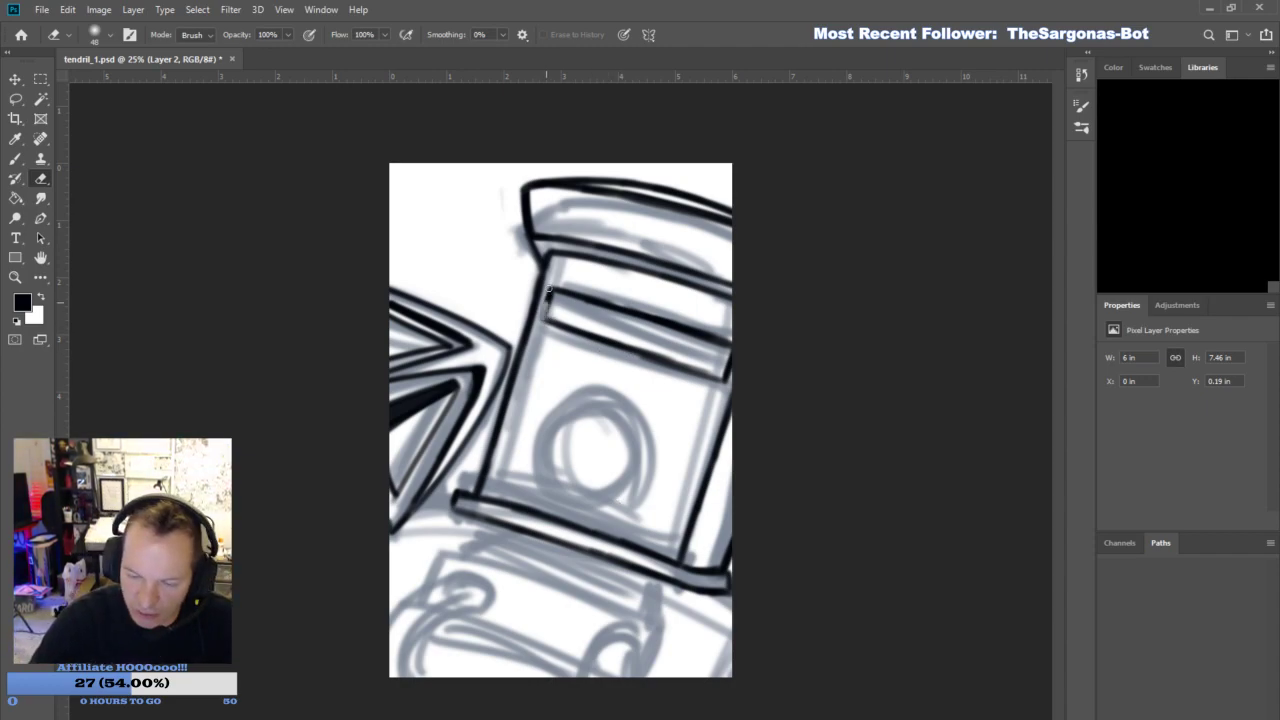
pyautogui.moveTo(551, 325); pyautogui.dragTo(647, 360)
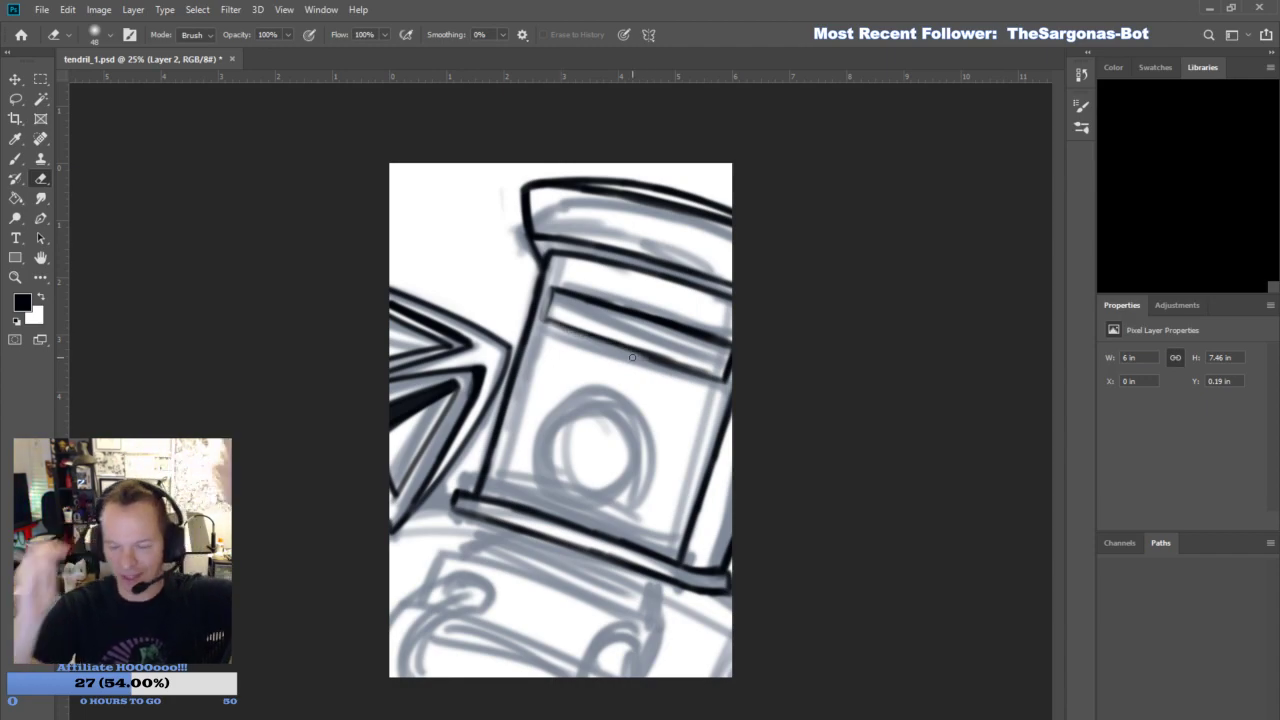
pyautogui.click(15, 158)
pyautogui.moveTo(546, 316)
pyautogui.mouseDown()
pyautogui.moveTo(550, 285)
pyautogui.moveTo(600, 340)
pyautogui.moveTo(661, 363)
pyautogui.mouseUp()
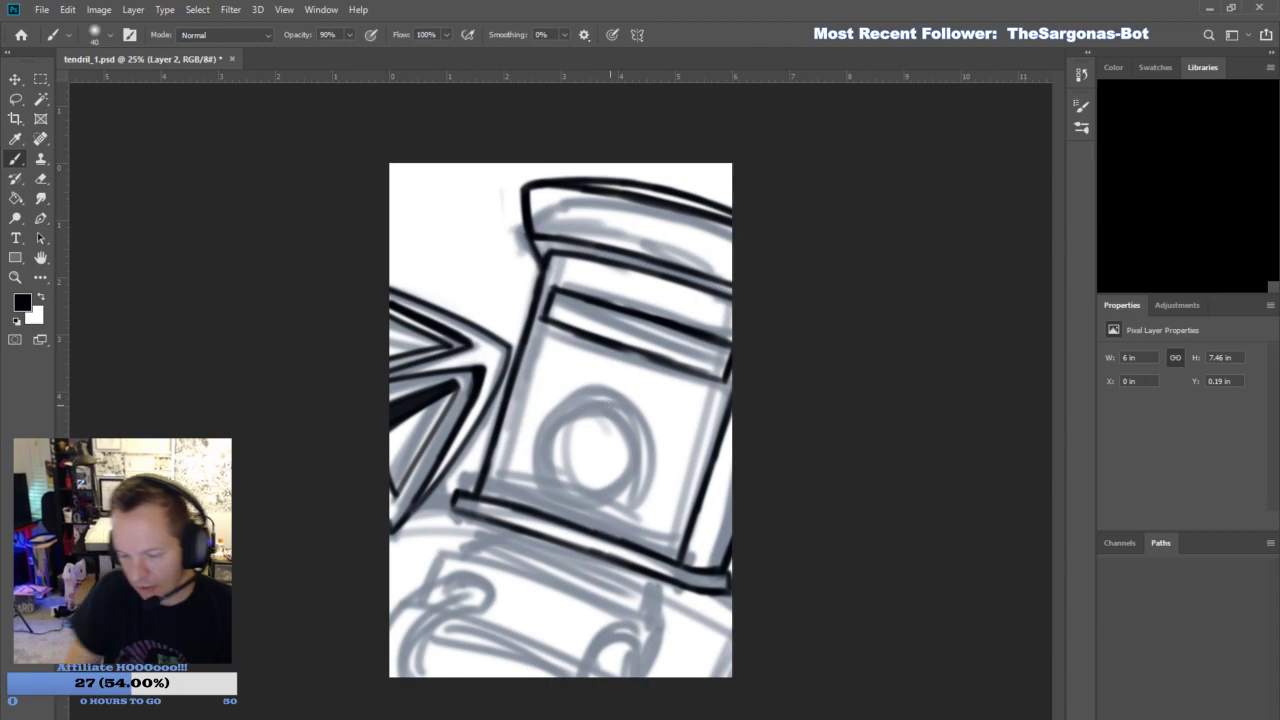
pyautogui.moveTo(540, 320); pyautogui.dragTo(726, 378)
# - Ink a large circle on the helmet's front panel between the visor slot and the base band
pyautogui.moveTo(561, 397); pyautogui.dragTo(646, 380)
pyautogui.moveTo(564, 480)
pyautogui.mouseDown()
pyautogui.moveTo(560, 388)
pyautogui.moveTo(582, 372)
pyautogui.mouseUp()
pyautogui.moveTo(549, 446)
pyautogui.mouseDown()
pyautogui.moveTo(608, 373)
pyautogui.moveTo(659, 405)
pyautogui.mouseUp()
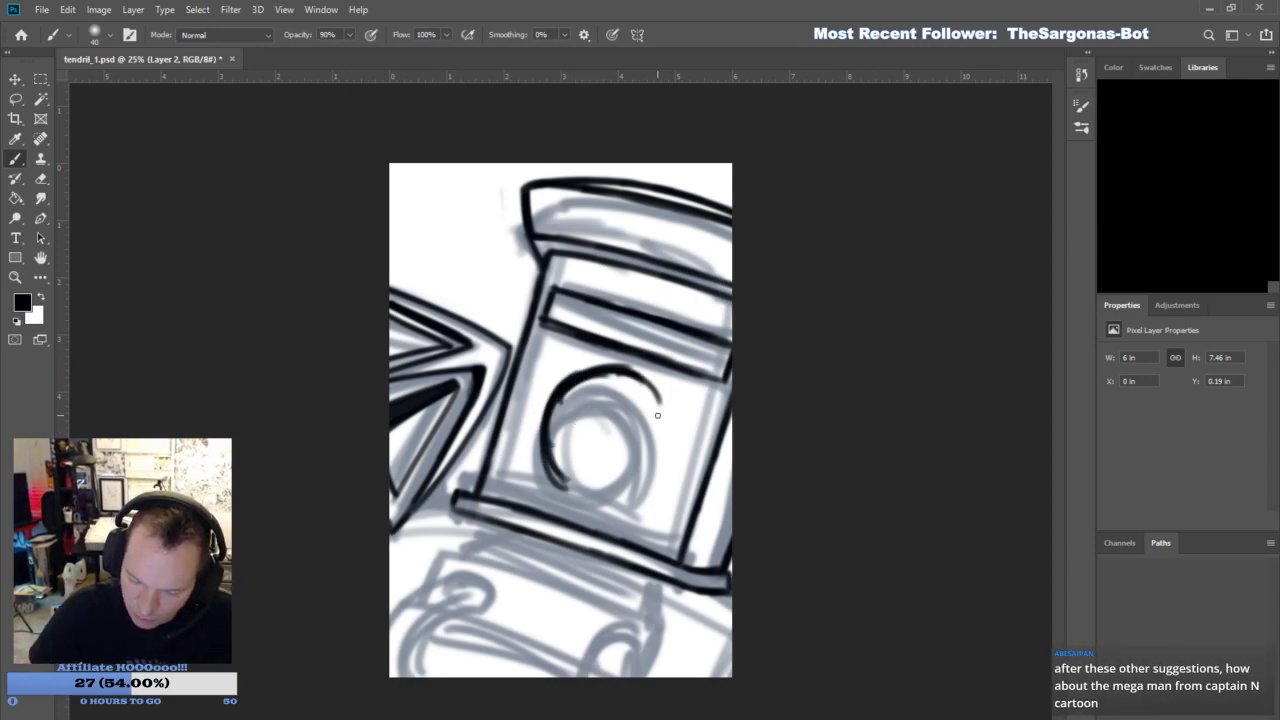
pyautogui.moveTo(563, 483)
pyautogui.mouseDown()
pyautogui.moveTo(608, 505)
pyautogui.moveTo(656, 478)
pyautogui.moveTo(622, 497)
pyautogui.moveTo(670, 448)
pyautogui.moveTo(662, 408)
pyautogui.moveTo(667, 462)
pyautogui.moveTo(636, 494)
pyautogui.mouseUp()
pyautogui.moveTo(637, 370)
pyautogui.mouseDown()
pyautogui.moveTo(670, 450)
pyautogui.moveTo(619, 368)
pyautogui.moveTo(631, 396)
pyautogui.moveTo(661, 406)
pyautogui.mouseUp()
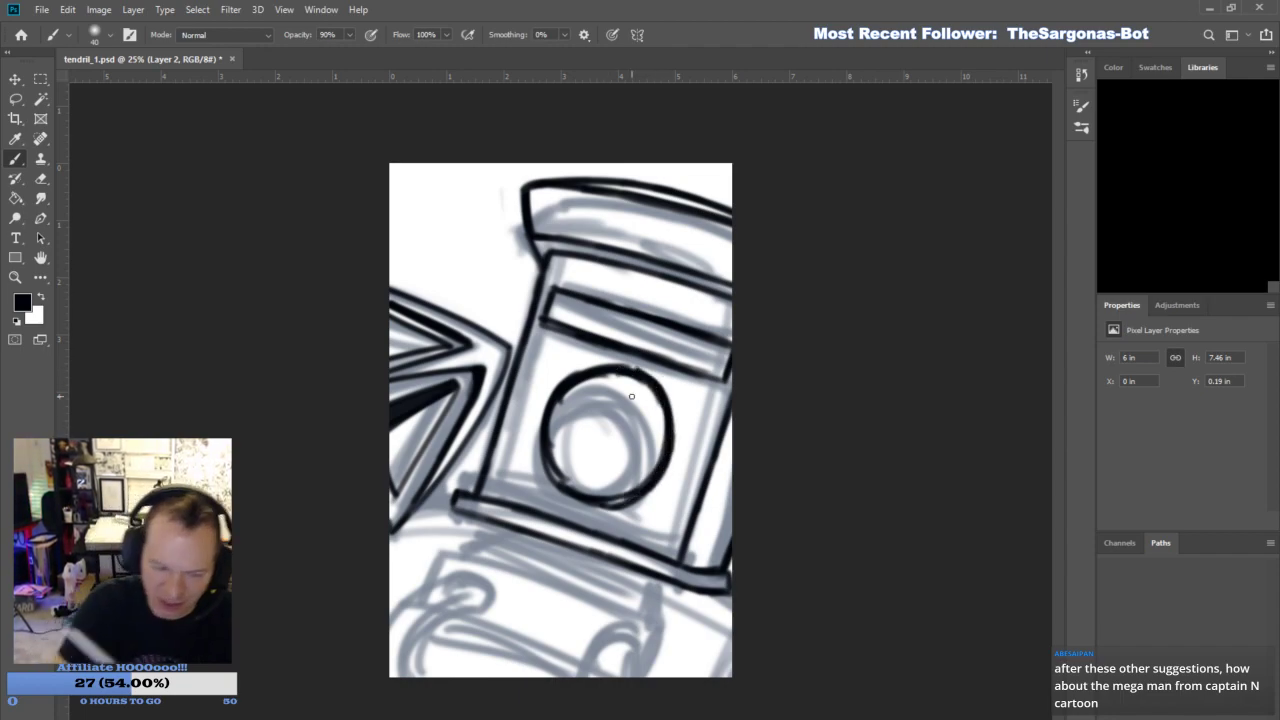
# - Thin the circle's inner edge with the eraser and restroke its right side to even out the outline
pyautogui.click(41, 179)
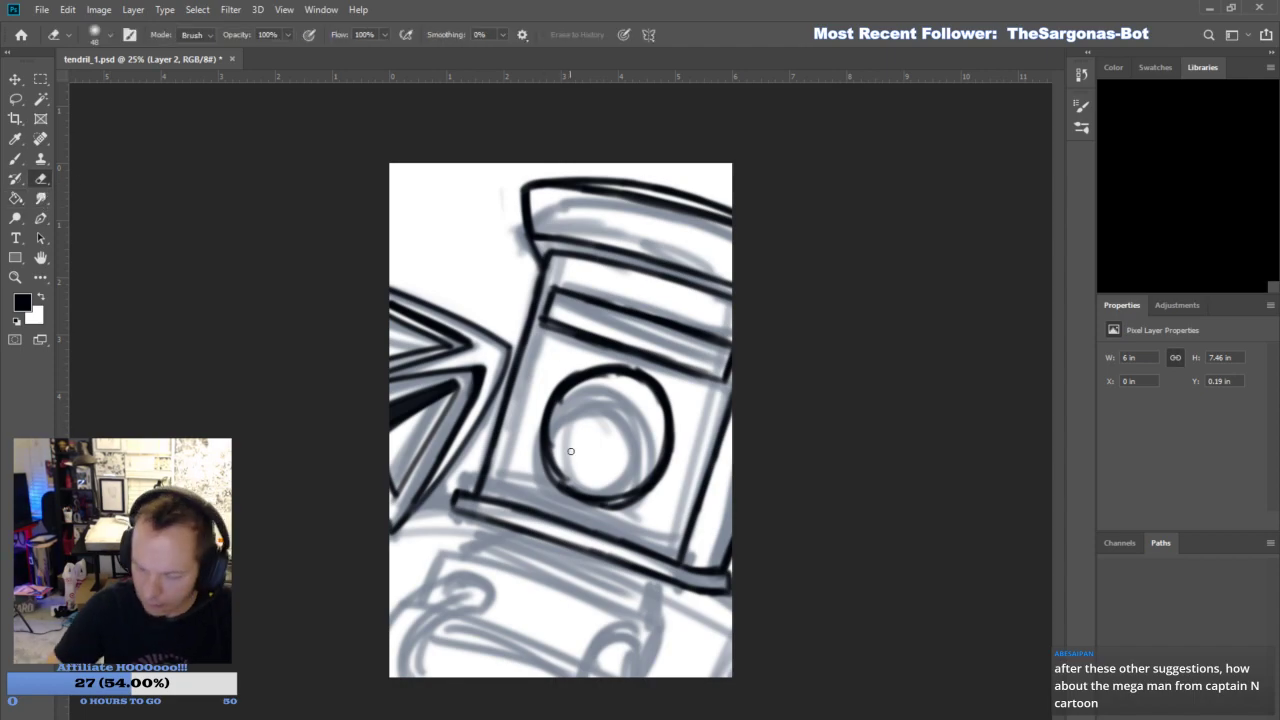
pyautogui.moveTo(557, 446)
pyautogui.mouseDown()
pyautogui.moveTo(620, 377)
pyautogui.moveTo(648, 404)
pyautogui.mouseUp()
pyautogui.moveTo(578, 484)
pyautogui.mouseDown()
pyautogui.moveTo(624, 492)
pyautogui.moveTo(664, 392)
pyautogui.moveTo(656, 378)
pyautogui.mouseUp()
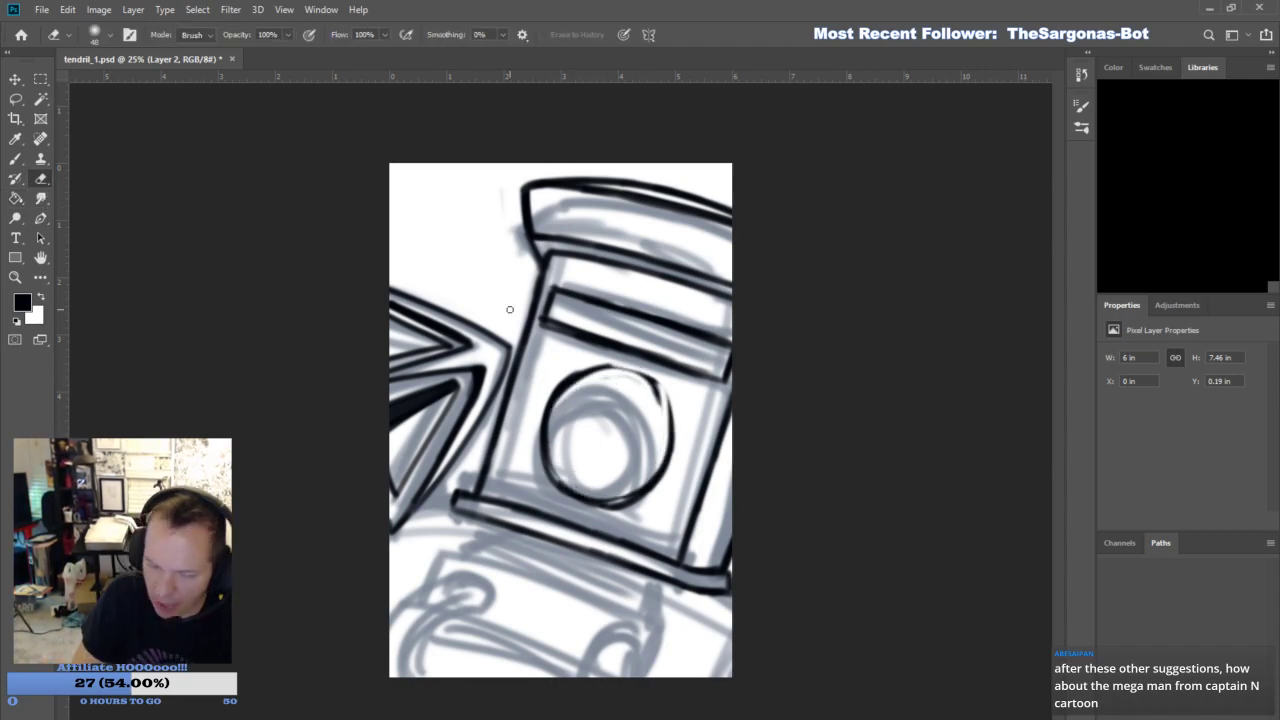
pyautogui.click(15, 160)
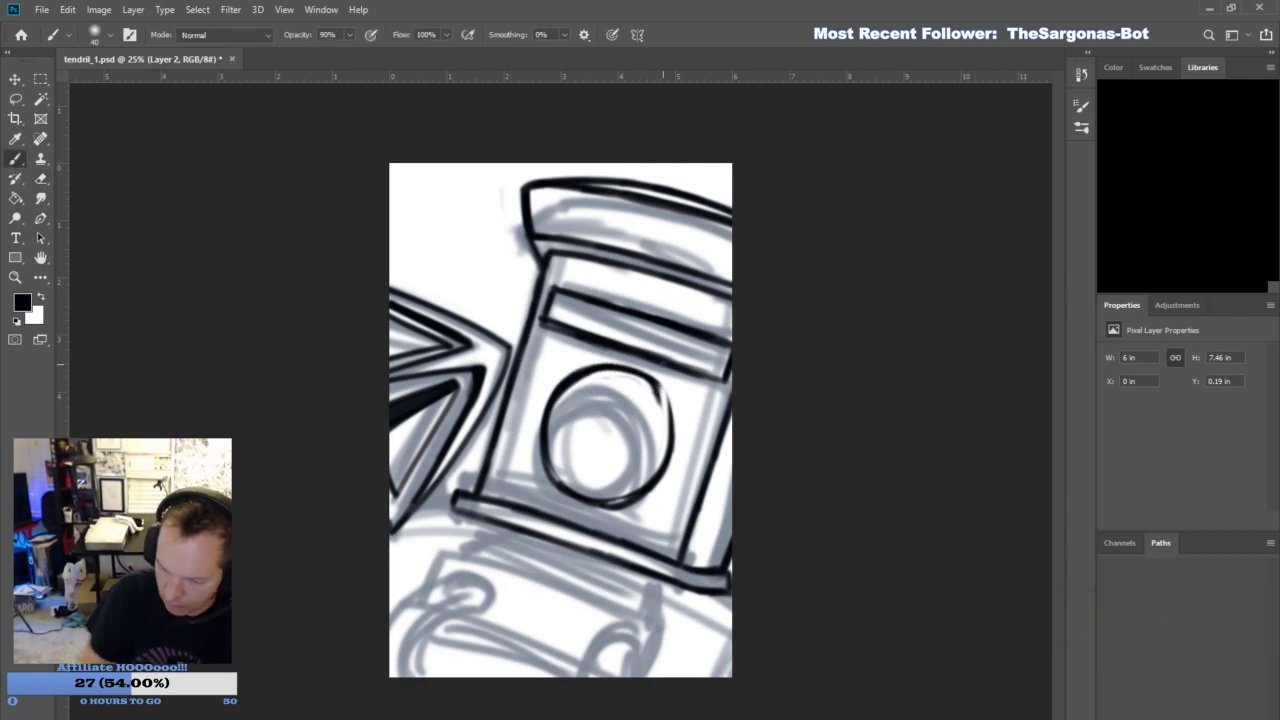
pyautogui.moveTo(650, 377)
pyautogui.mouseDown()
pyautogui.moveTo(676, 440)
pyautogui.moveTo(659, 467)
pyautogui.mouseUp()
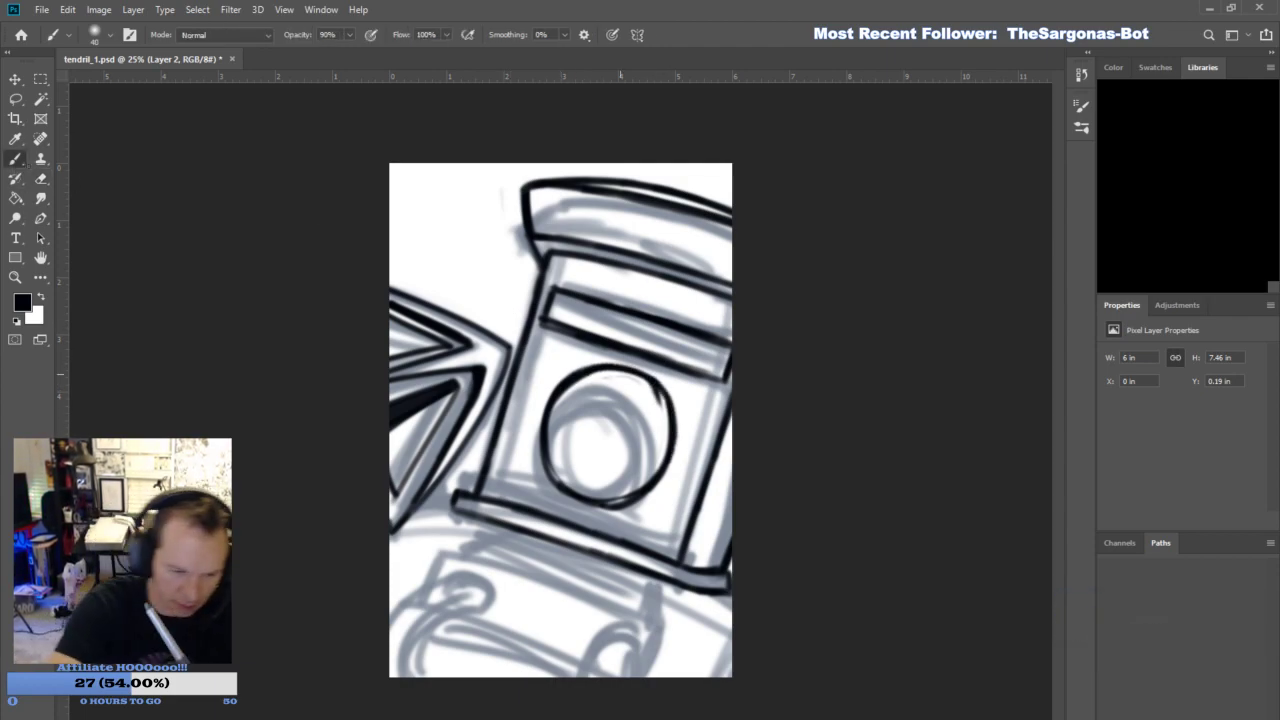
pyautogui.press('s')
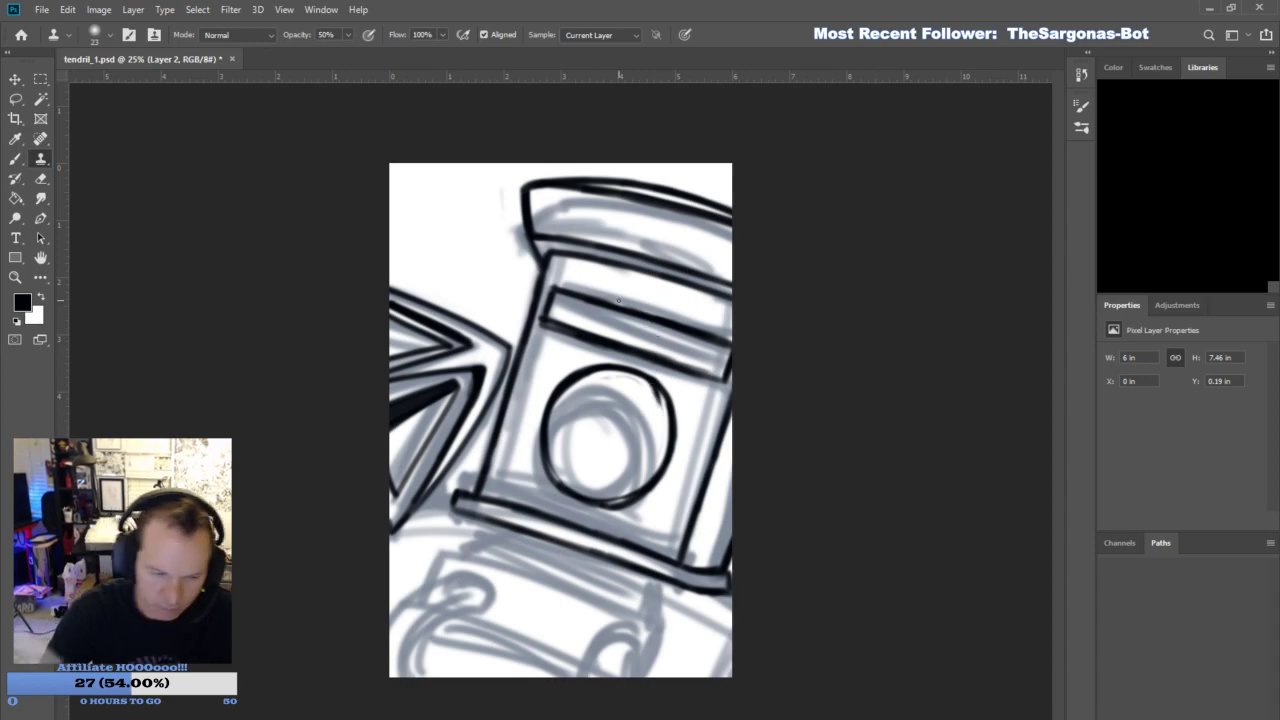
pyautogui.click(53, 179)
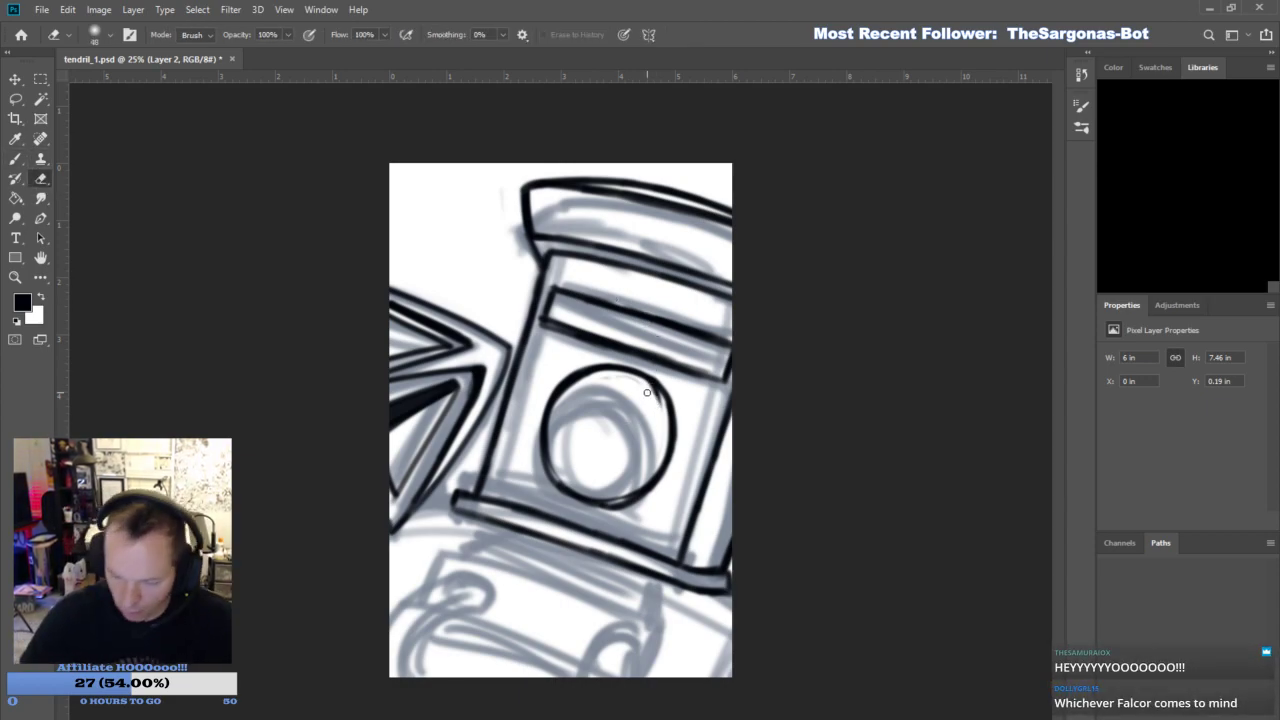
pyautogui.click(15, 160)
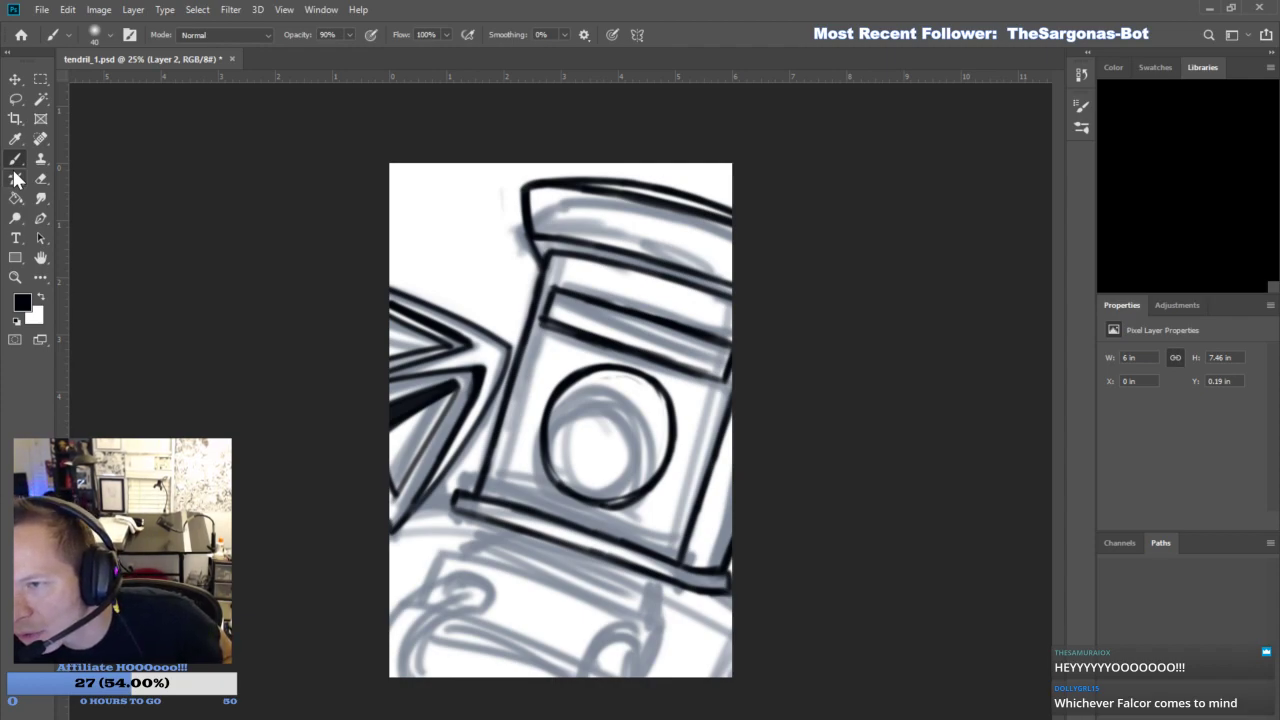
# - Ink parallel slanted grille bars across the middle and lower part of the helmet's circle
pyautogui.moveTo(548, 436); pyautogui.dragTo(645, 470)
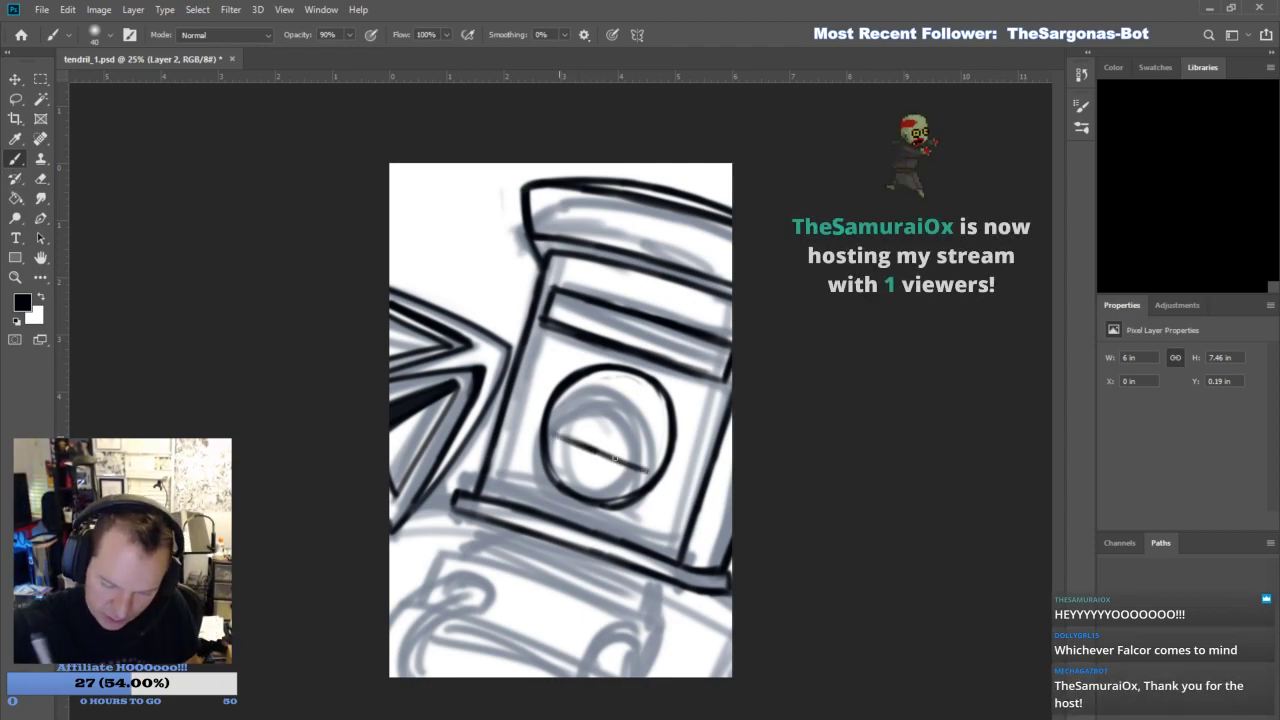
pyautogui.moveTo(546, 432); pyautogui.dragTo(652, 470)
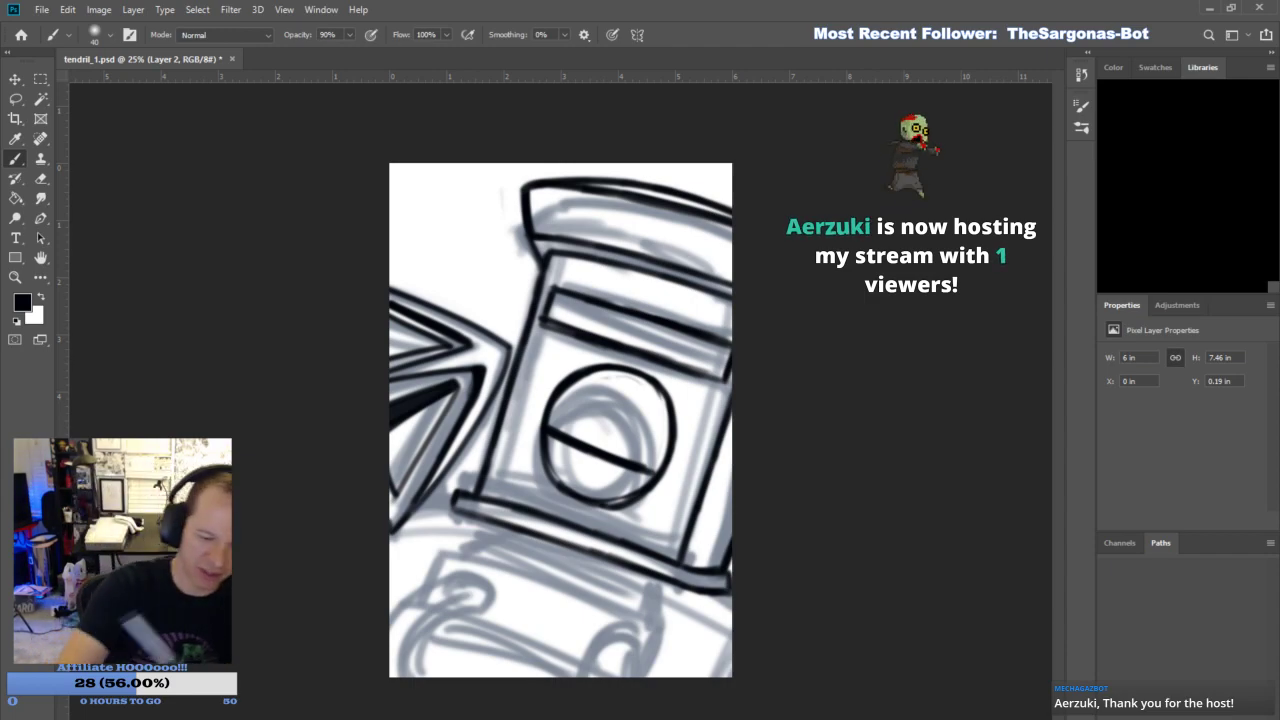
pyautogui.moveTo(548, 416); pyautogui.dragTo(652, 462)
pyautogui.moveTo(546, 454); pyautogui.dragTo(636, 487)
pyautogui.moveTo(551, 477); pyautogui.dragTo(610, 499)
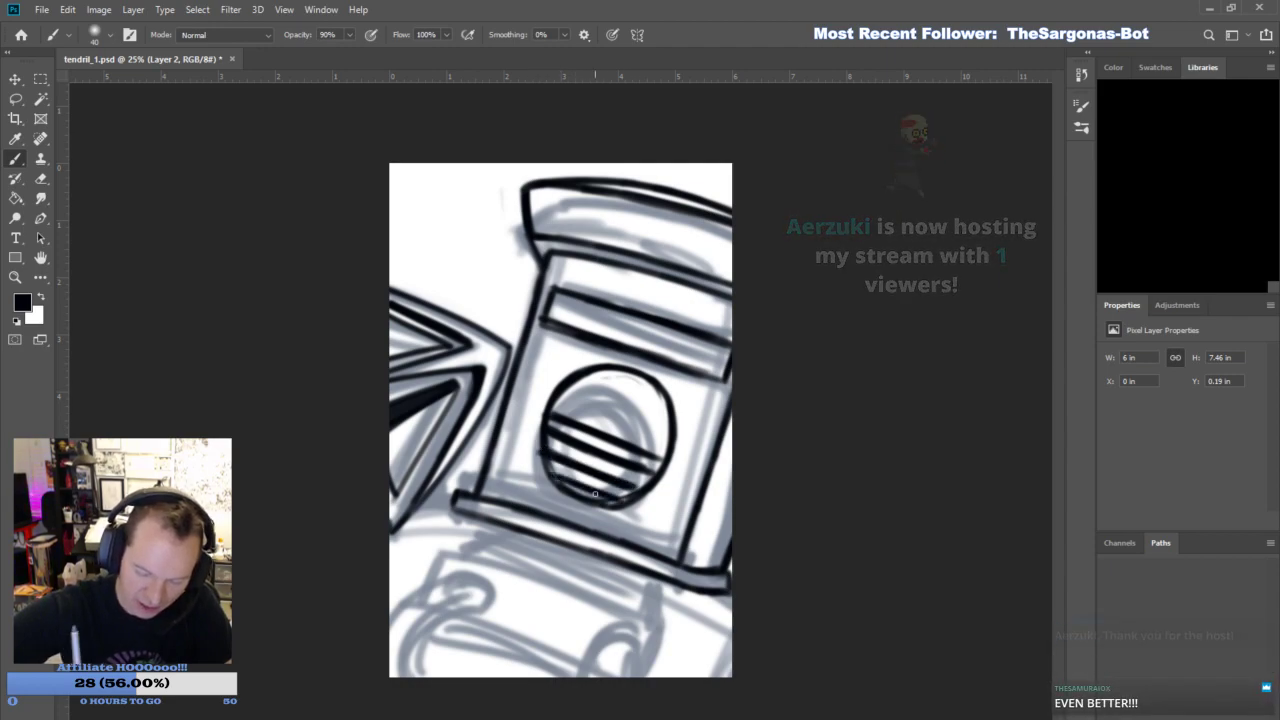
# - Ink the remaining slanted grille bars across the upper part of the helmet's circle
pyautogui.moveTo(560, 396)
pyautogui.mouseDown()
pyautogui.moveTo(678, 446)
pyautogui.moveTo(674, 426)
pyautogui.mouseUp()
pyautogui.moveTo(598, 372); pyautogui.dragTo(664, 398)
pyautogui.moveTo(590, 370); pyautogui.dragTo(668, 402)
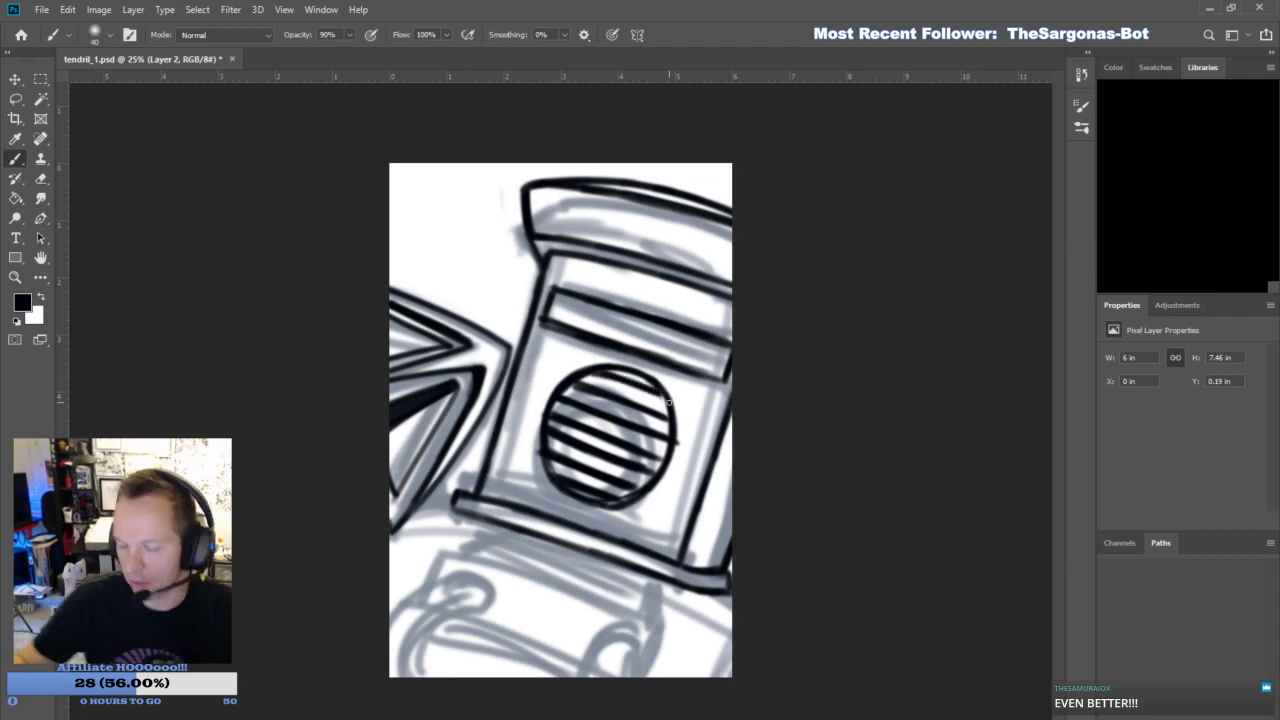
# - Erase the grille bars' overrunning ends and the circle's lower-left outline, and redraw the circle's outline with cleaner strokes
pyautogui.press('e')
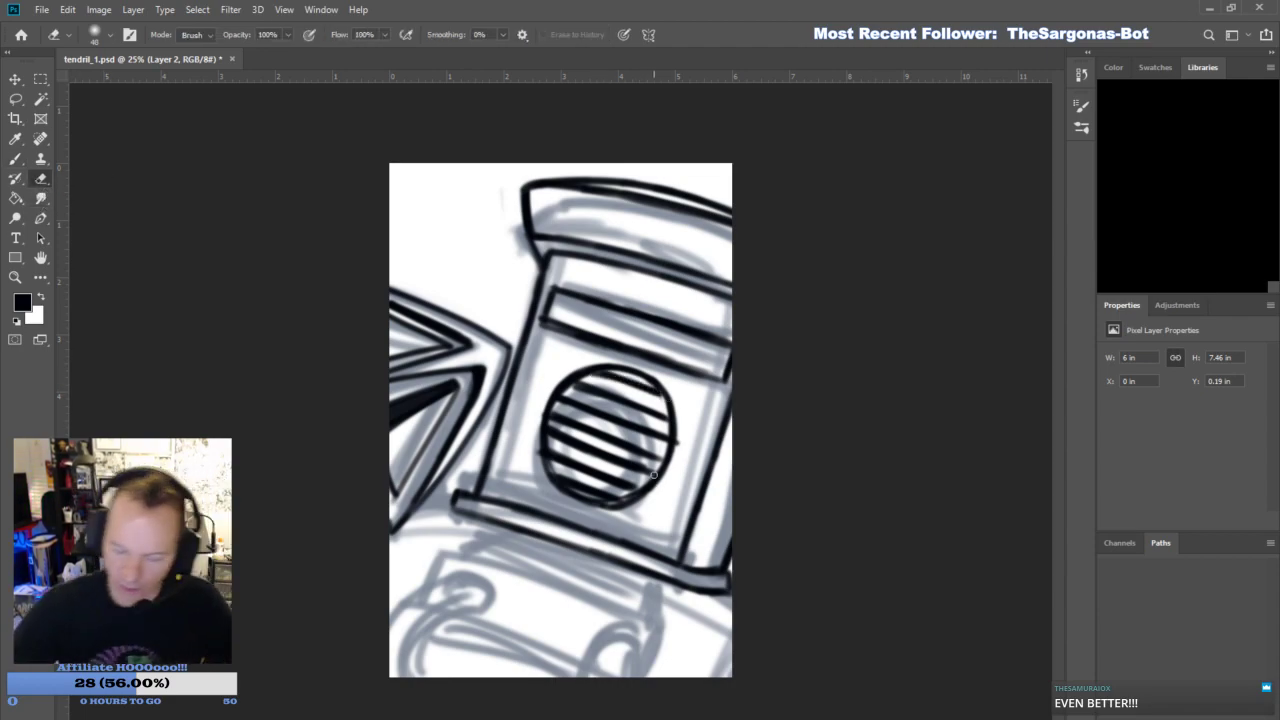
pyautogui.moveTo(660, 406); pyautogui.dragTo(646, 391)
pyautogui.moveTo(614, 503)
pyautogui.mouseDown()
pyautogui.moveTo(567, 491)
pyautogui.moveTo(535, 440)
pyautogui.mouseUp()
pyautogui.press('b')
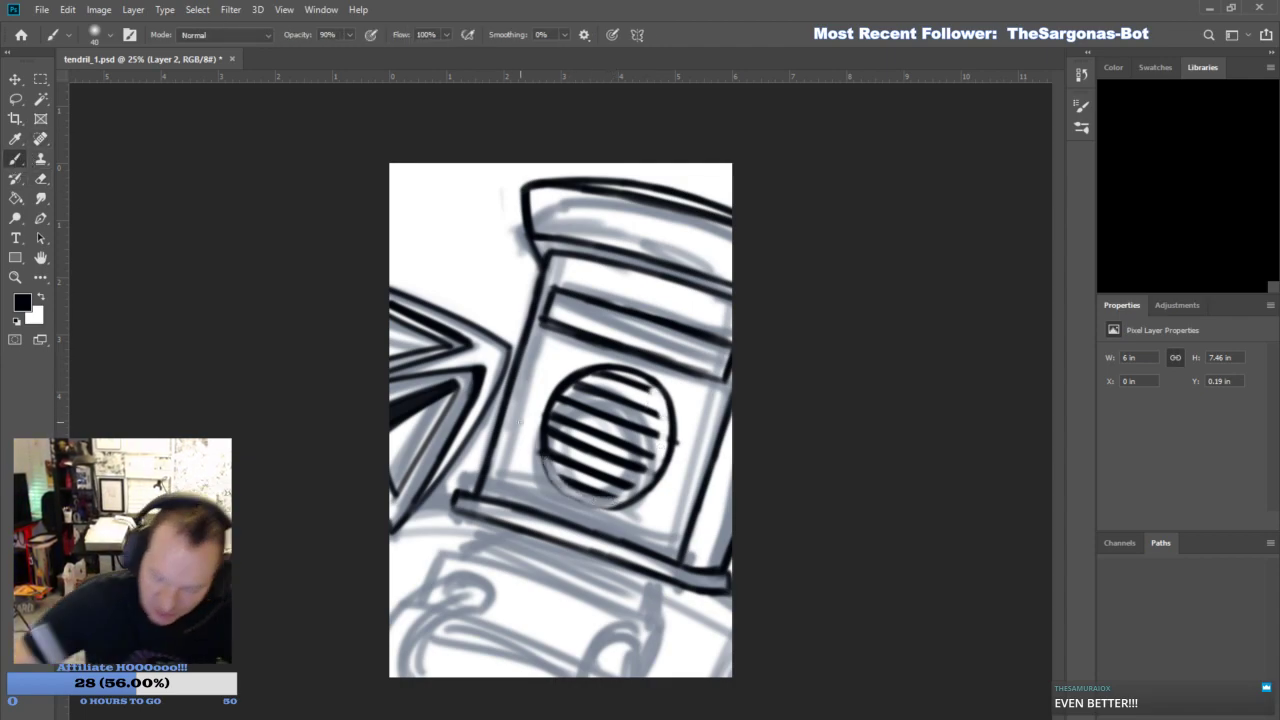
pyautogui.moveTo(588, 492)
pyautogui.mouseDown()
pyautogui.moveTo(540, 439)
pyautogui.moveTo(576, 496)
pyautogui.moveTo(546, 466)
pyautogui.moveTo(603, 497)
pyautogui.moveTo(564, 492)
pyautogui.moveTo(620, 504)
pyautogui.moveTo(648, 472)
pyautogui.moveTo(610, 497)
pyautogui.moveTo(654, 457)
pyautogui.moveTo(638, 454)
pyautogui.moveTo(621, 494)
pyautogui.moveTo(655, 449)
pyautogui.moveTo(655, 398)
pyautogui.moveTo(676, 442)
pyautogui.mouseUp()
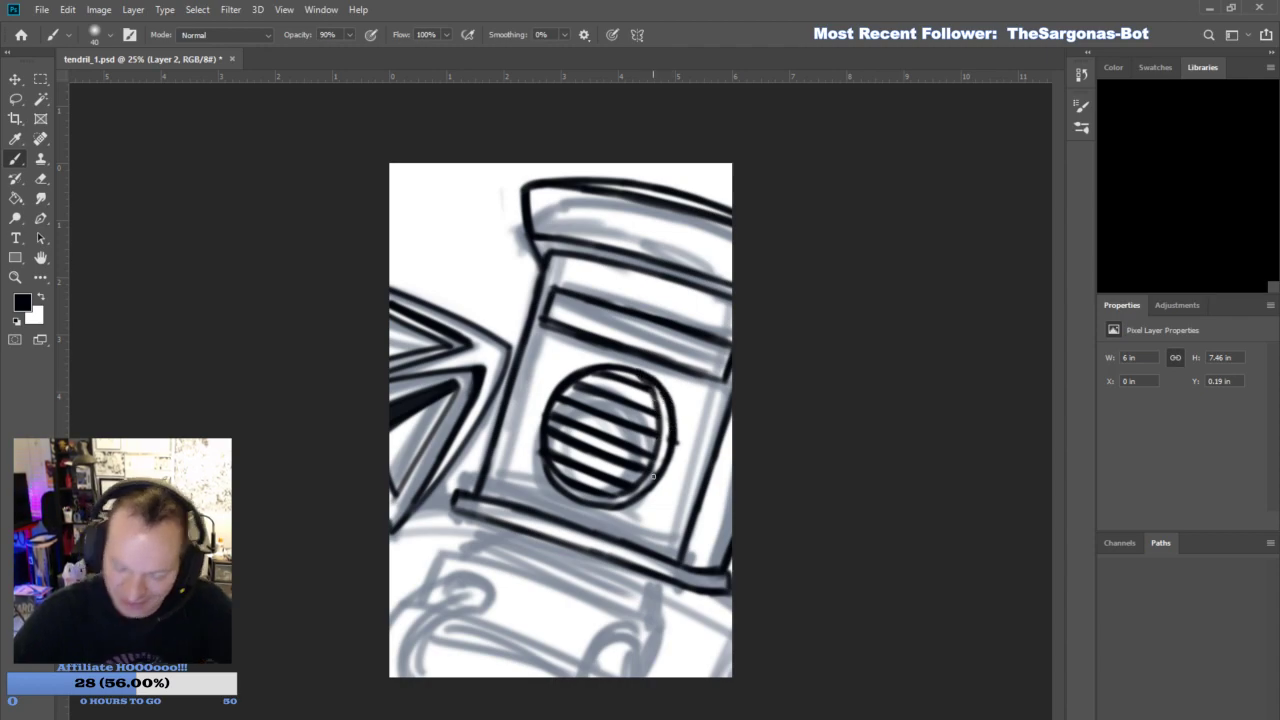
pyautogui.moveTo(547, 475); pyautogui.dragTo(548, 396)
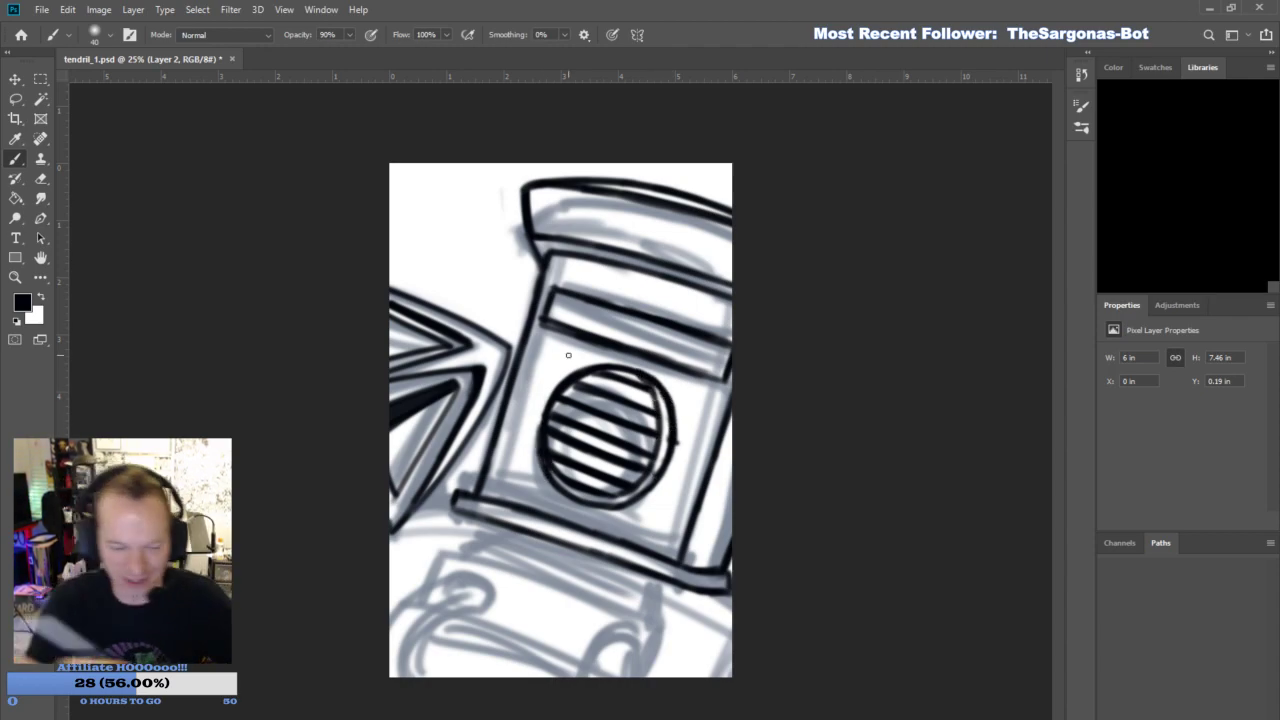
# - Erase the stray bump on the circle's right edge and trim the upper grille bar ends
pyautogui.press('e')
pyautogui.moveTo(678, 452); pyautogui.dragTo(678, 428)
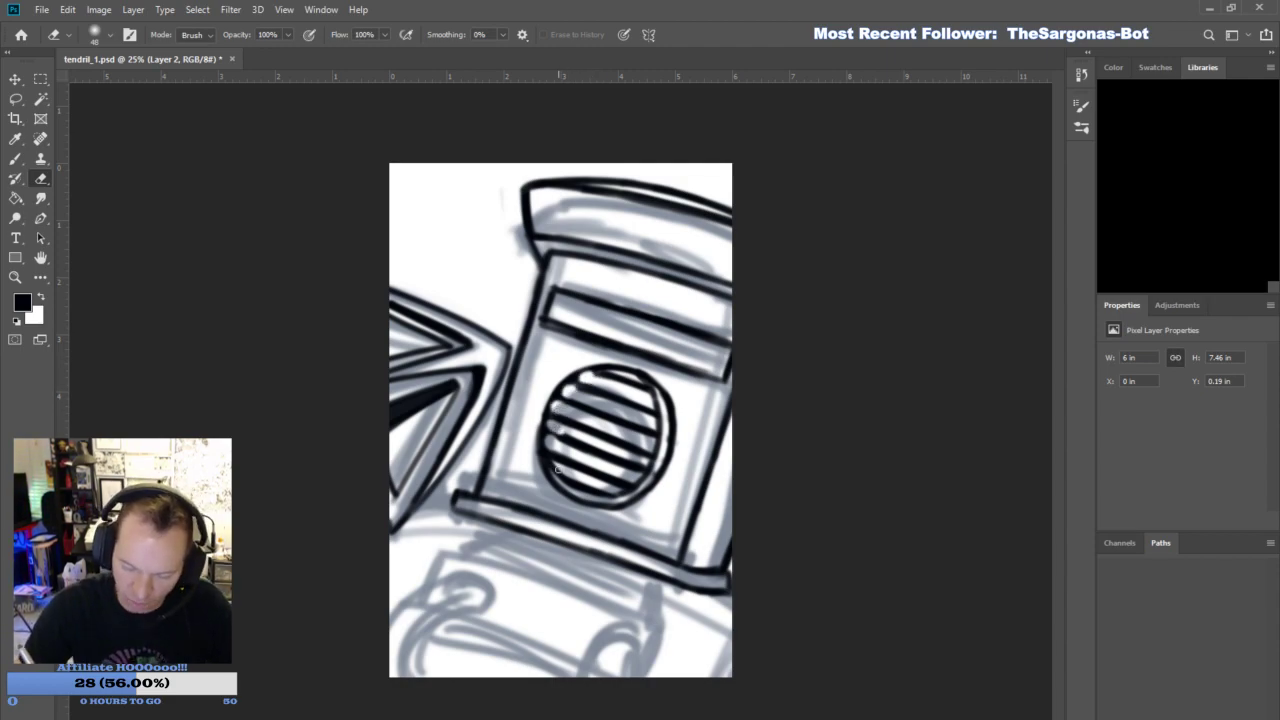
pyautogui.press('b')
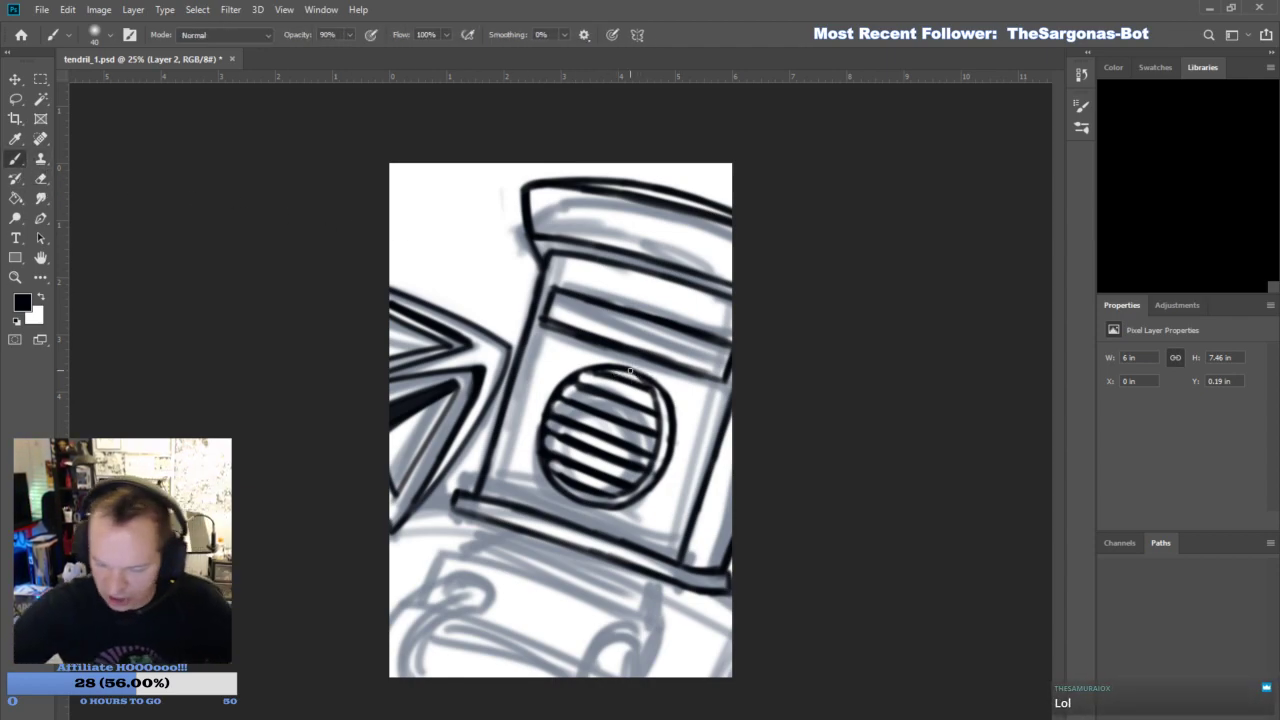
pyautogui.press('e')
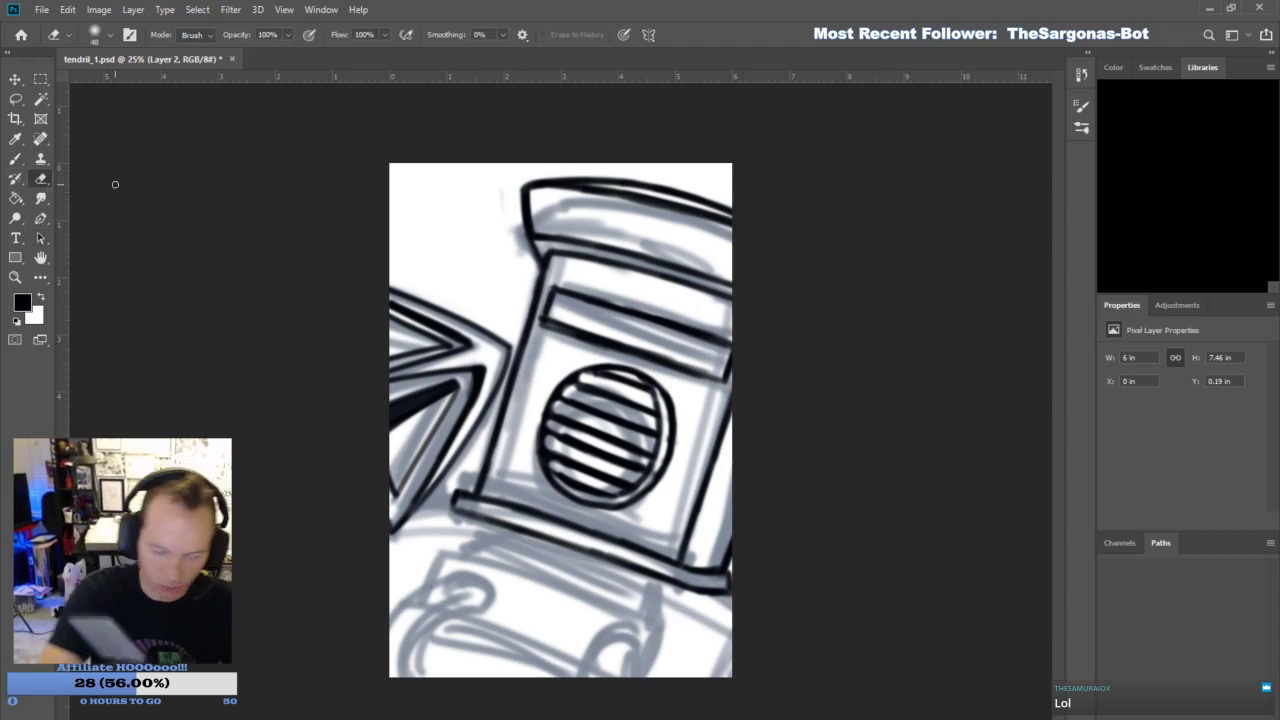
pyautogui.press('b')
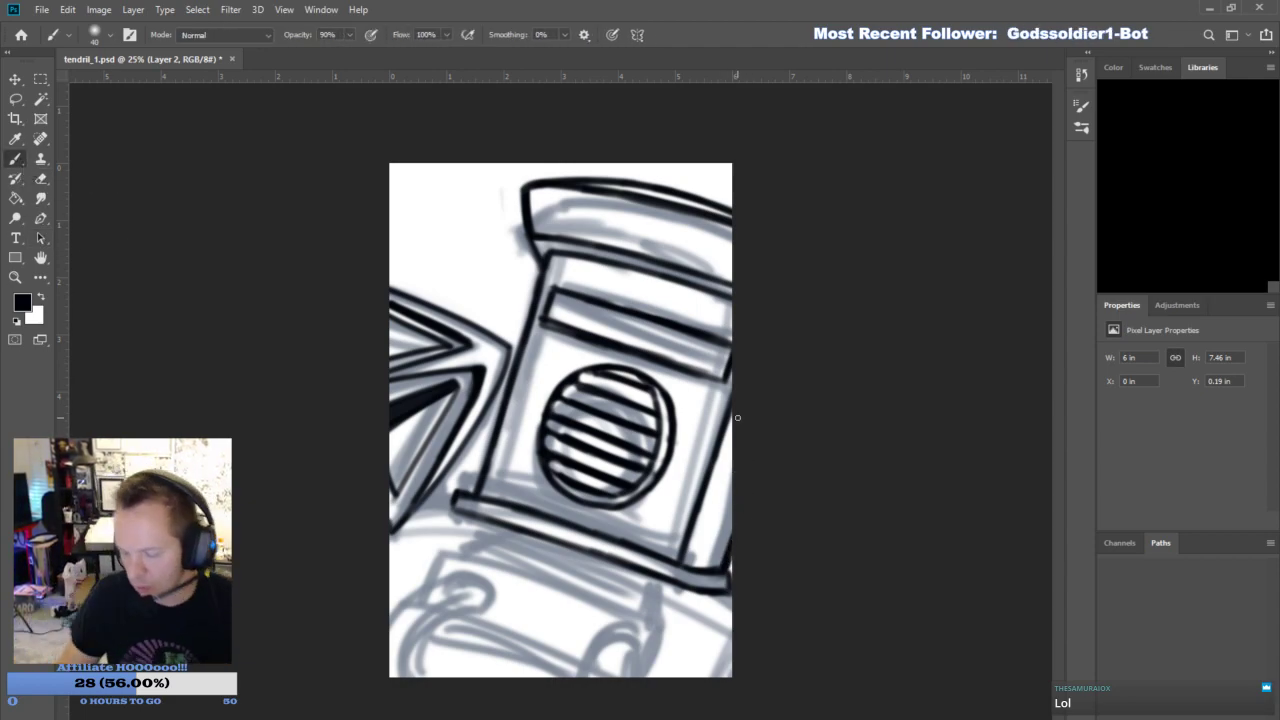
# - Ink the small joint beside the helmet's base and the two curved hoses with ring sockets on the chest, undoing the unwanted strokes
pyautogui.moveTo(414, 512); pyautogui.dragTo(451, 508)
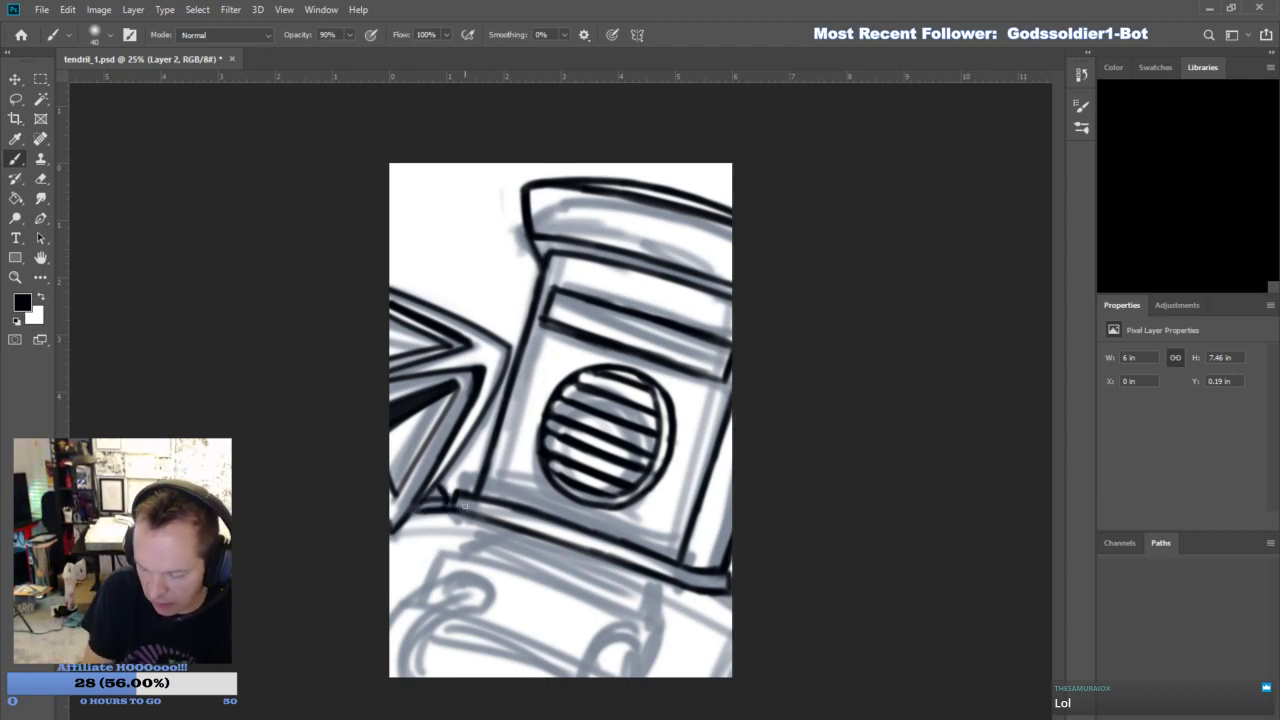
pyautogui.moveTo(441, 587)
pyautogui.mouseDown()
pyautogui.moveTo(466, 616)
pyautogui.moveTo(424, 676)
pyautogui.mouseUp()
pyautogui.moveTo(476, 603)
pyautogui.mouseDown()
pyautogui.moveTo(434, 677)
pyautogui.moveTo(462, 620)
pyautogui.mouseUp()
pyautogui.moveTo(395, 675)
pyautogui.mouseDown()
pyautogui.moveTo(419, 594)
pyautogui.moveTo(444, 579)
pyautogui.mouseUp()
pyautogui.moveTo(393, 630)
pyautogui.mouseDown()
pyautogui.moveTo(462, 565)
pyautogui.moveTo(451, 569)
pyautogui.moveTo(471, 599)
pyautogui.mouseUp()
pyautogui.moveTo(586, 656)
pyautogui.mouseDown()
pyautogui.moveTo(648, 642)
pyautogui.moveTo(633, 671)
pyautogui.moveTo(583, 676)
pyautogui.moveTo(630, 633)
pyautogui.moveTo(622, 686)
pyautogui.moveTo(638, 678)
pyautogui.mouseUp()
pyautogui.moveTo(423, 595)
pyautogui.mouseDown()
pyautogui.moveTo(438, 549)
pyautogui.moveTo(661, 615)
pyautogui.mouseUp()
pyautogui.moveTo(573, 662)
pyautogui.mouseDown()
pyautogui.moveTo(453, 622)
pyautogui.moveTo(580, 664)
pyautogui.mouseUp()
pyautogui.hotkey('ctrl', 'z')
pyautogui.hotkey('ctrl', 'z')
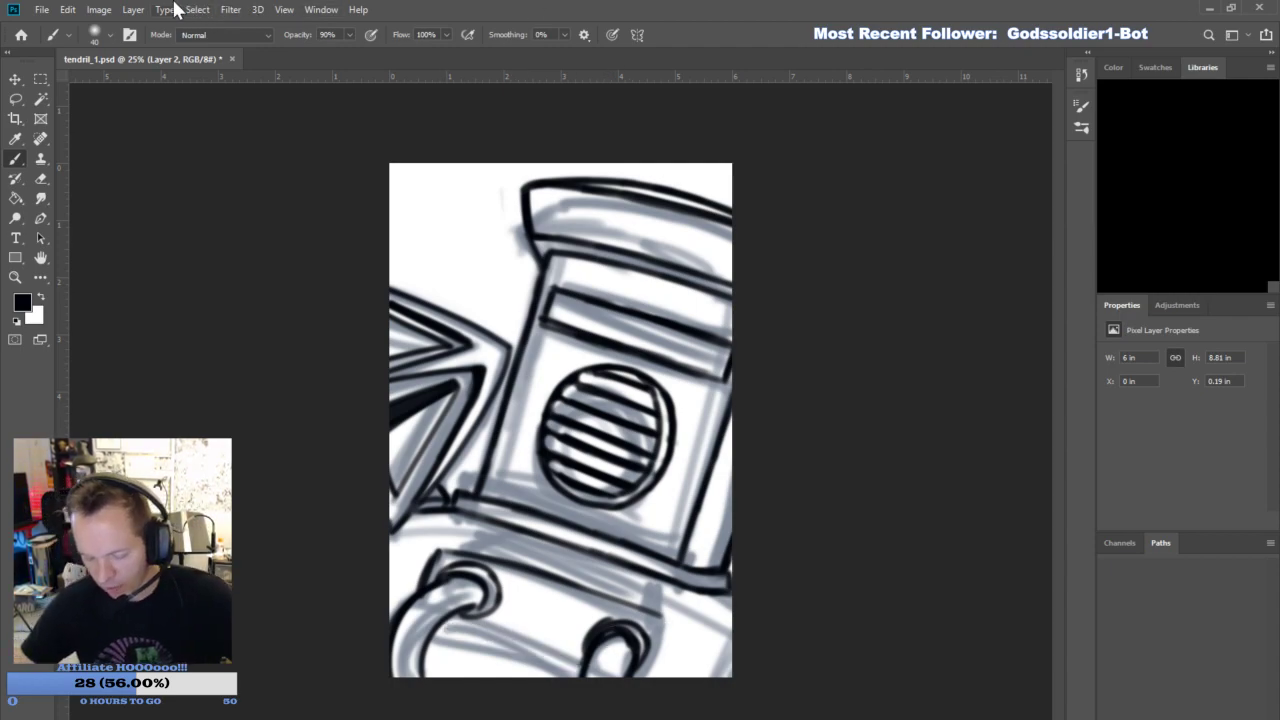
# - Ink the chest block's top ledge, its right side edges, the line between the hoses and the underside of the helmet's base band
pyautogui.moveTo(445, 625); pyautogui.dragTo(574, 671)
pyautogui.moveTo(576, 589)
pyautogui.mouseDown()
pyautogui.moveTo(691, 630)
pyautogui.moveTo(658, 678)
pyautogui.mouseUp()
pyautogui.moveTo(436, 555)
pyautogui.mouseDown()
pyautogui.moveTo(468, 537)
pyautogui.moveTo(579, 563)
pyautogui.moveTo(724, 619)
pyautogui.moveTo(672, 632)
pyautogui.moveTo(704, 628)
pyautogui.moveTo(682, 677)
pyautogui.mouseUp()
pyautogui.moveTo(704, 626); pyautogui.dragTo(680, 677)
pyautogui.moveTo(711, 633); pyautogui.dragTo(681, 701)
pyautogui.moveTo(456, 511)
pyautogui.mouseDown()
pyautogui.moveTo(771, 631)
pyautogui.moveTo(709, 597)
pyautogui.mouseUp()
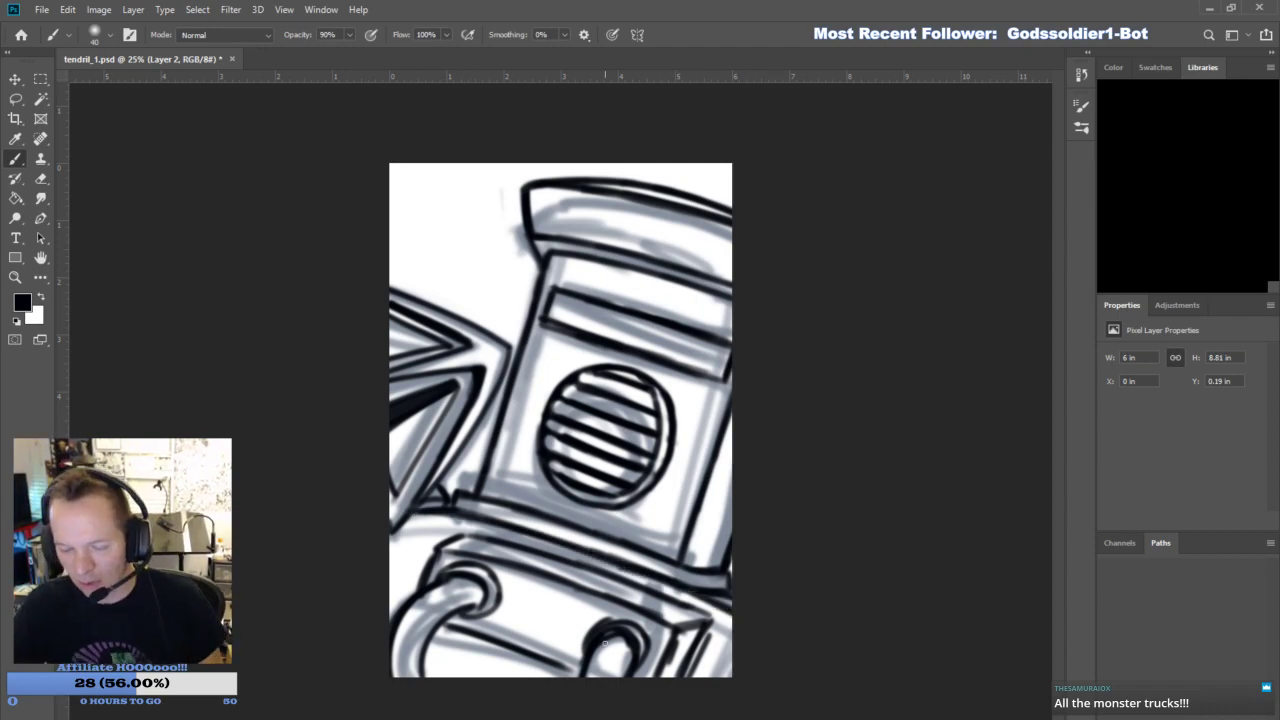
# - Select the visor slot's outline with the Lasso and shift it slightly upward on the helmet
pyautogui.press('l')
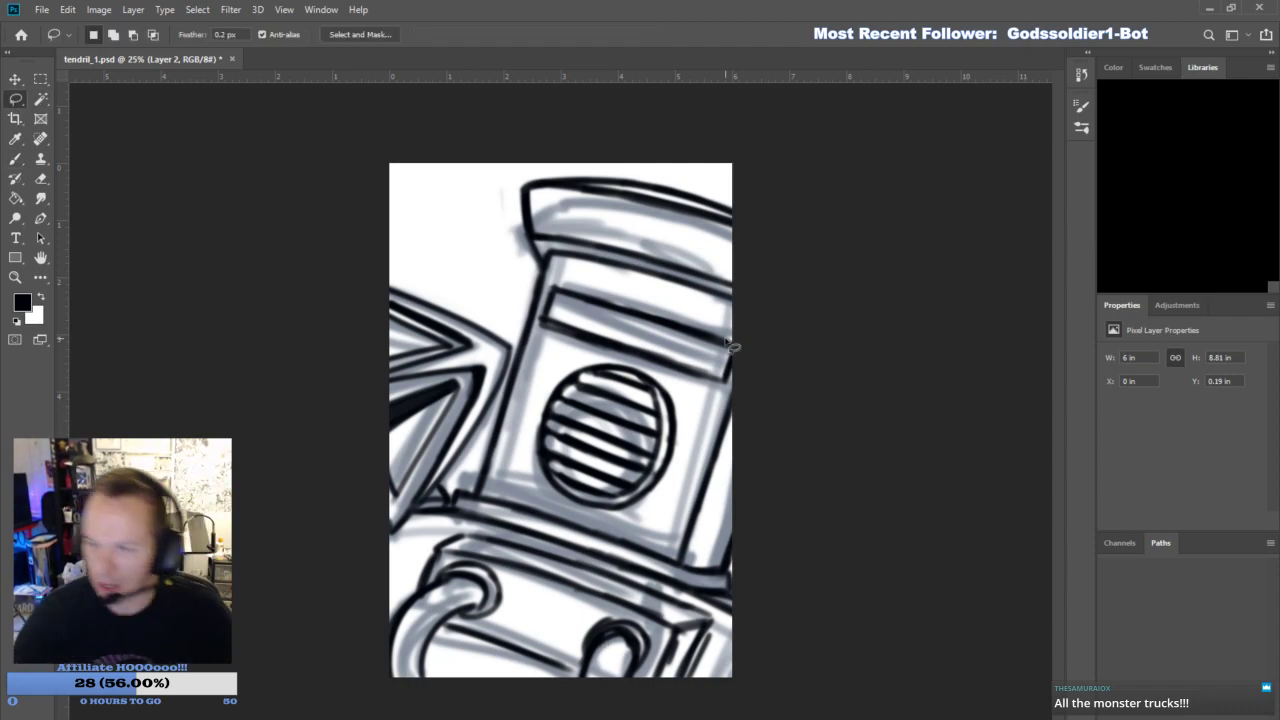
pyautogui.moveTo(540, 345)
pyautogui.mouseDown()
pyautogui.moveTo(543, 302)
pyautogui.moveTo(682, 306)
pyautogui.moveTo(748, 340)
pyautogui.moveTo(722, 402)
pyautogui.moveTo(563, 343)
pyautogui.mouseUp()
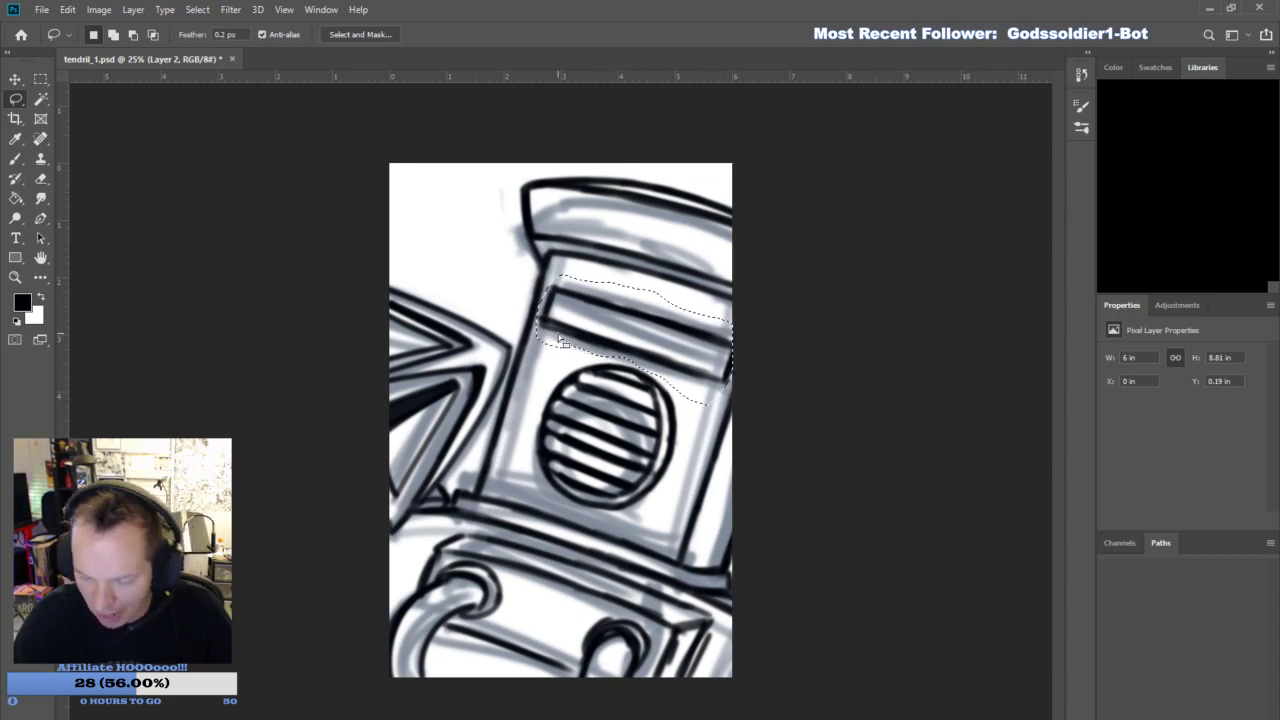
pyautogui.click(15, 80)
pyautogui.hotkey('shift', 'Up')
pyautogui.hotkey('shift', 'Up')
pyautogui.hotkey('shift', 'Up')
pyautogui.hotkey('shift', 'Up')
pyautogui.hotkey('shift', 'Up')
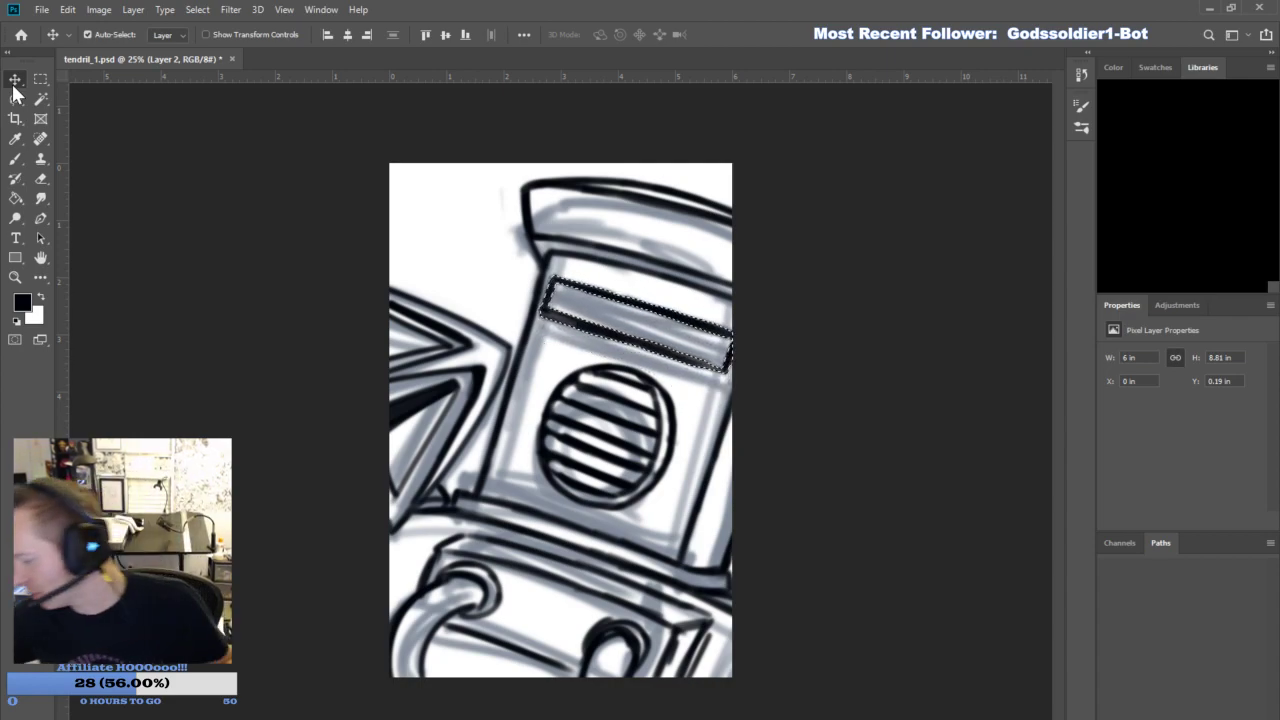
# - Rotate the visor slot about -2 degrees around its left end, apply the transform and deselect it
pyautogui.hotkey('ctrl', 't')
pyautogui.moveTo(633, 325); pyautogui.dragTo(552, 297)
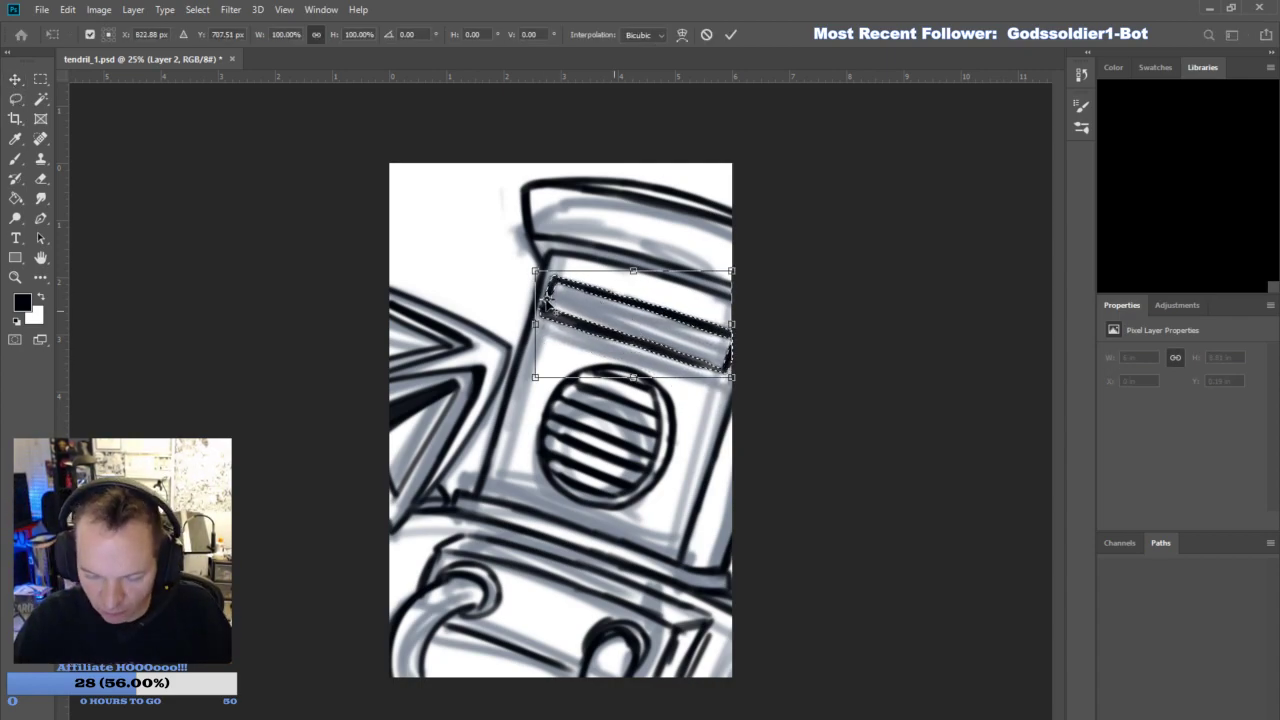
pyautogui.moveTo(766, 274); pyautogui.dragTo(765, 265)
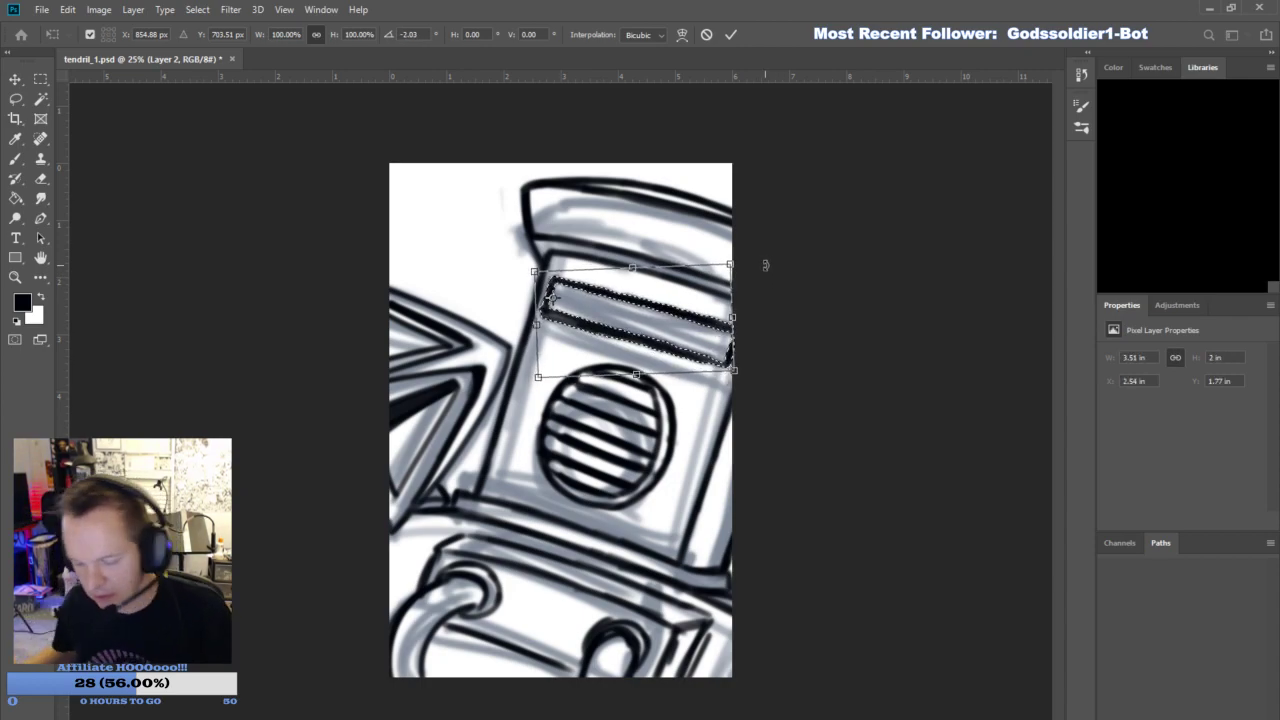
pyautogui.press('Return')
pyautogui.hotkey('ctrl', 'd')
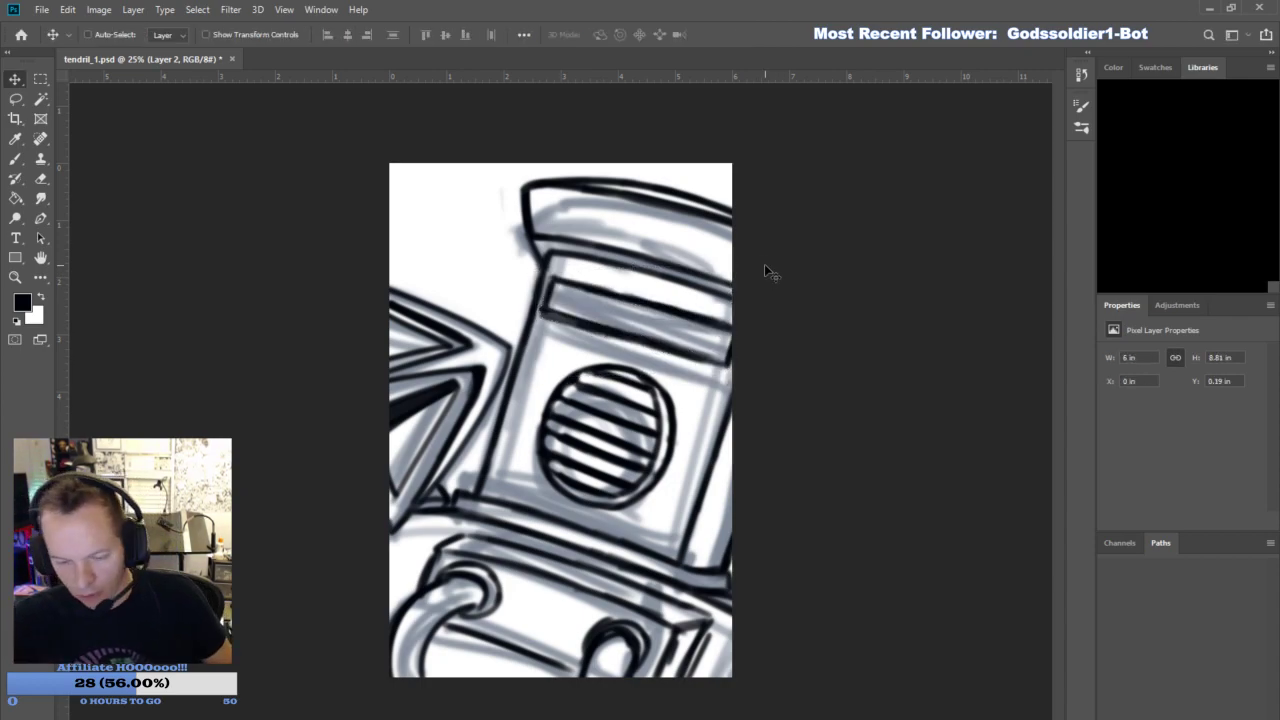
# - Hide the gray sketch layer and add a new empty layer for fine line work
pyautogui.click(1172, 405)
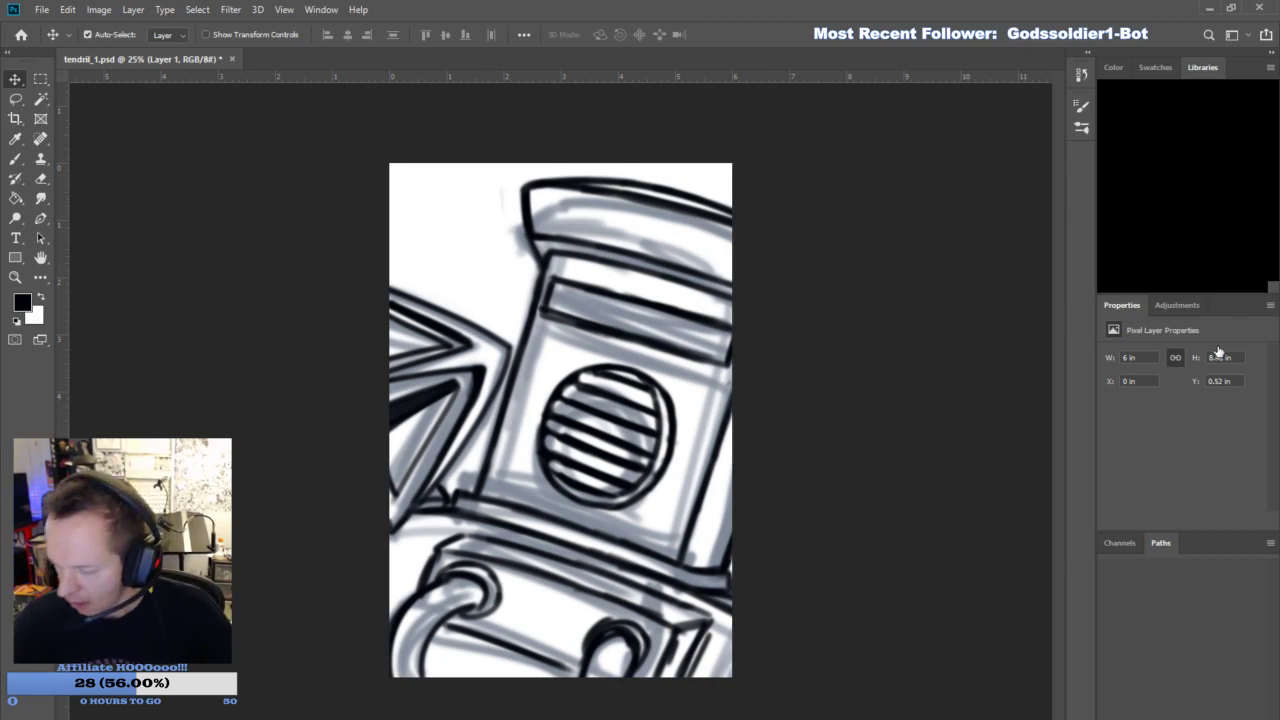
pyautogui.click(1104, 400)
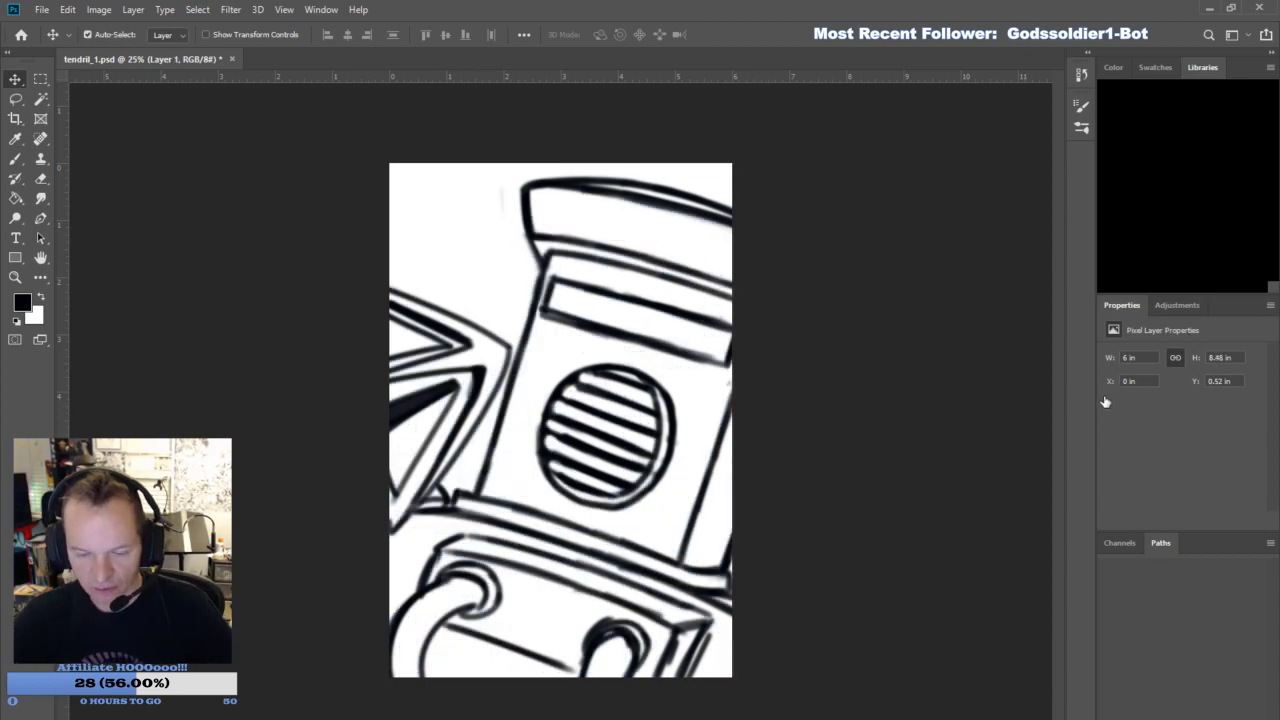
pyautogui.click(1106, 404)
pyautogui.click(1104, 405)
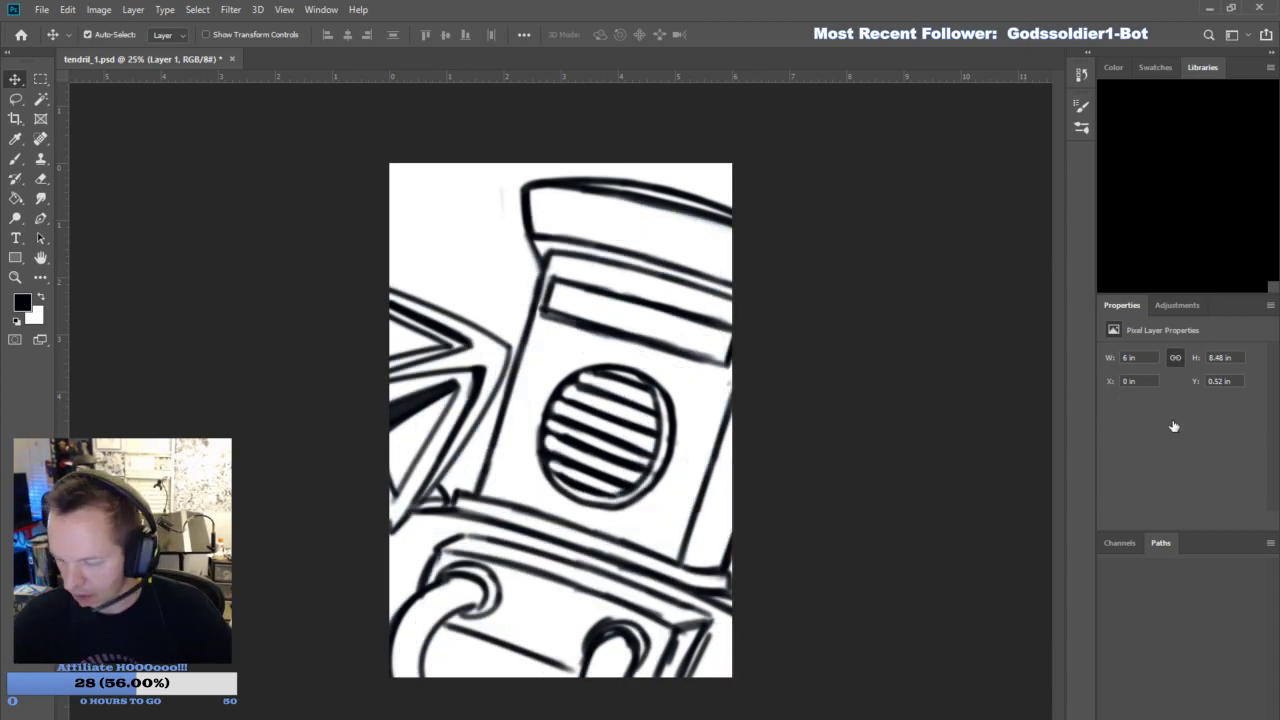
pyautogui.click(562, 295)
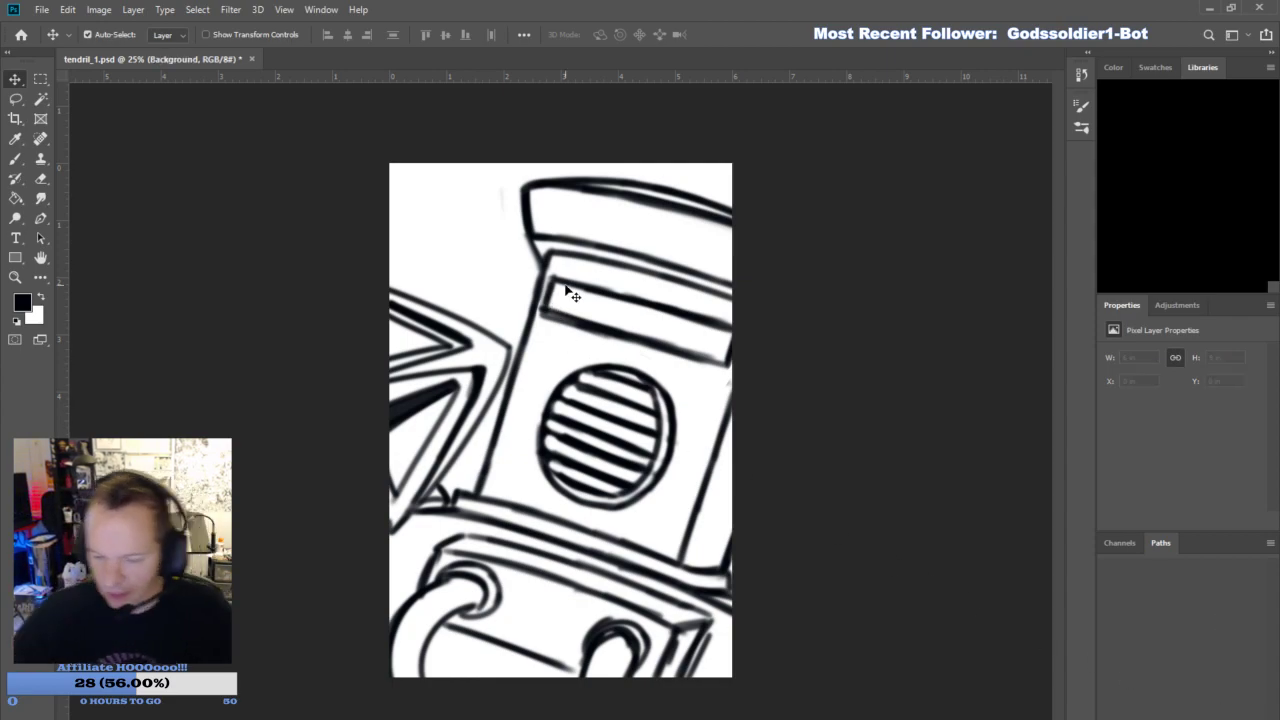
pyautogui.click(1217, 708)
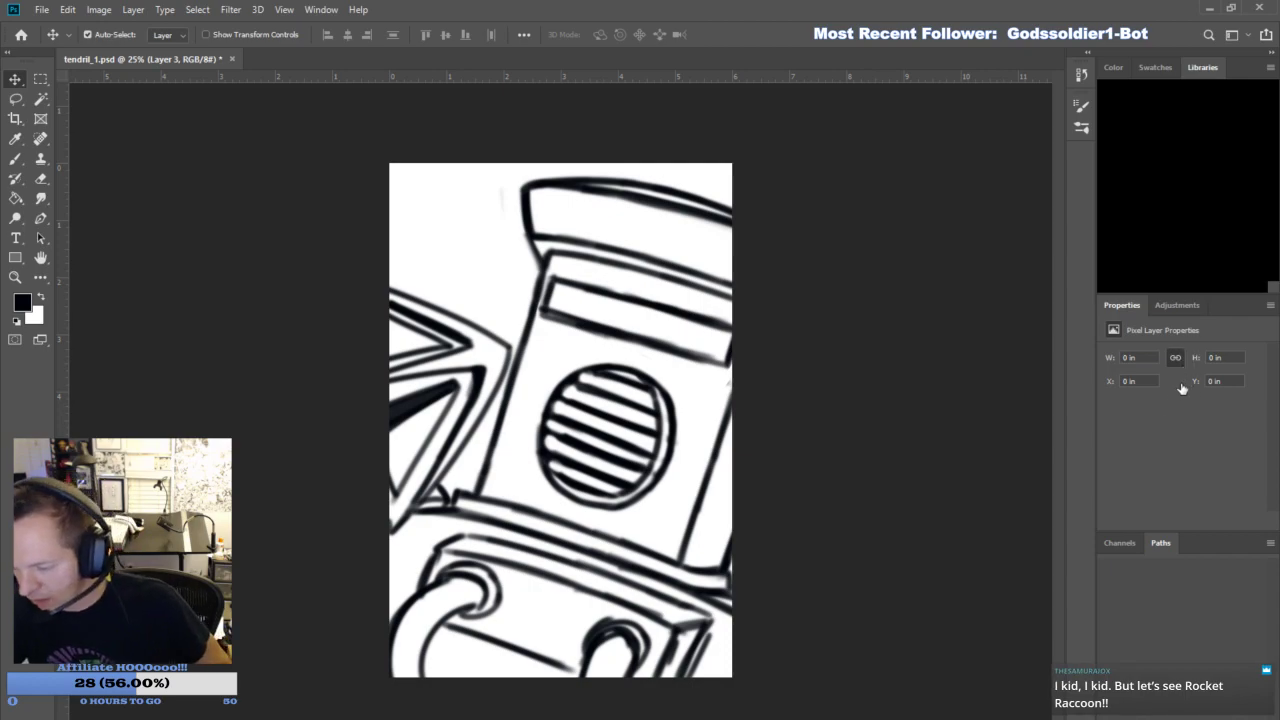
# - Set the brush size to 15 and draw thin accent lines inside the helmet's left and right side edges
pyautogui.click(15, 158)
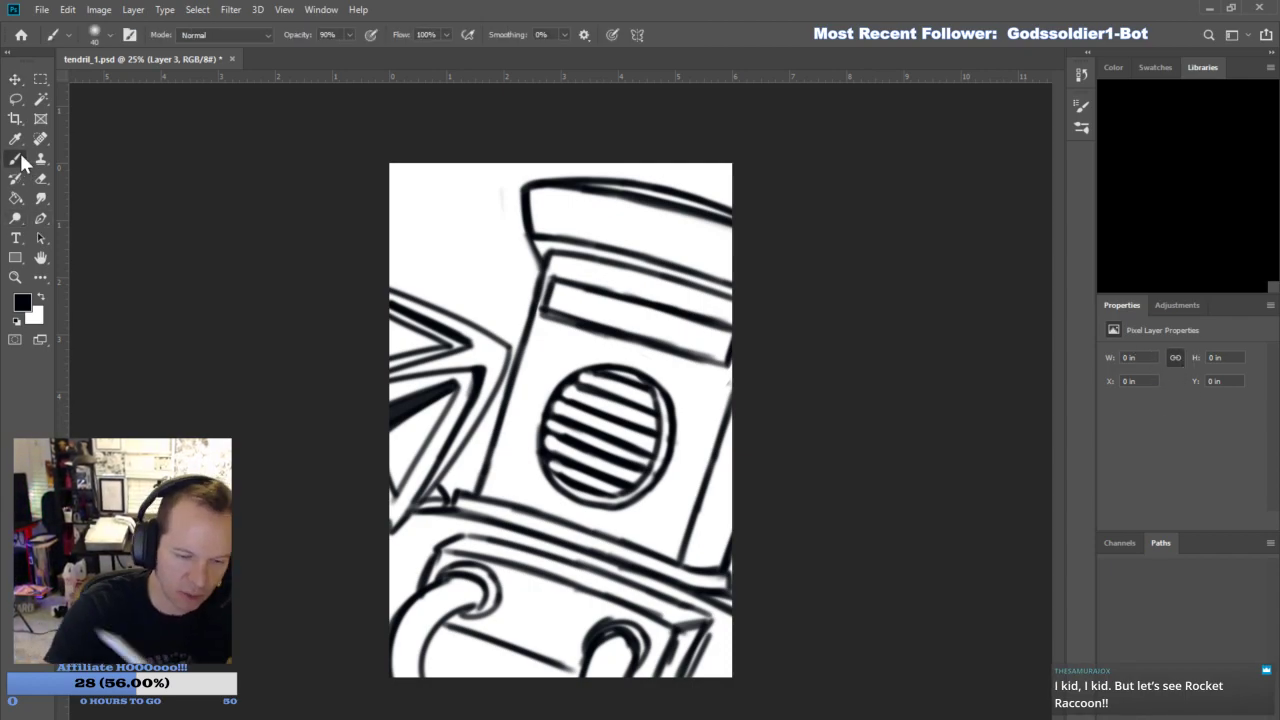
pyautogui.press('[')
pyautogui.press('[')
pyautogui.press('[')
pyautogui.press('[')
pyautogui.press('[')
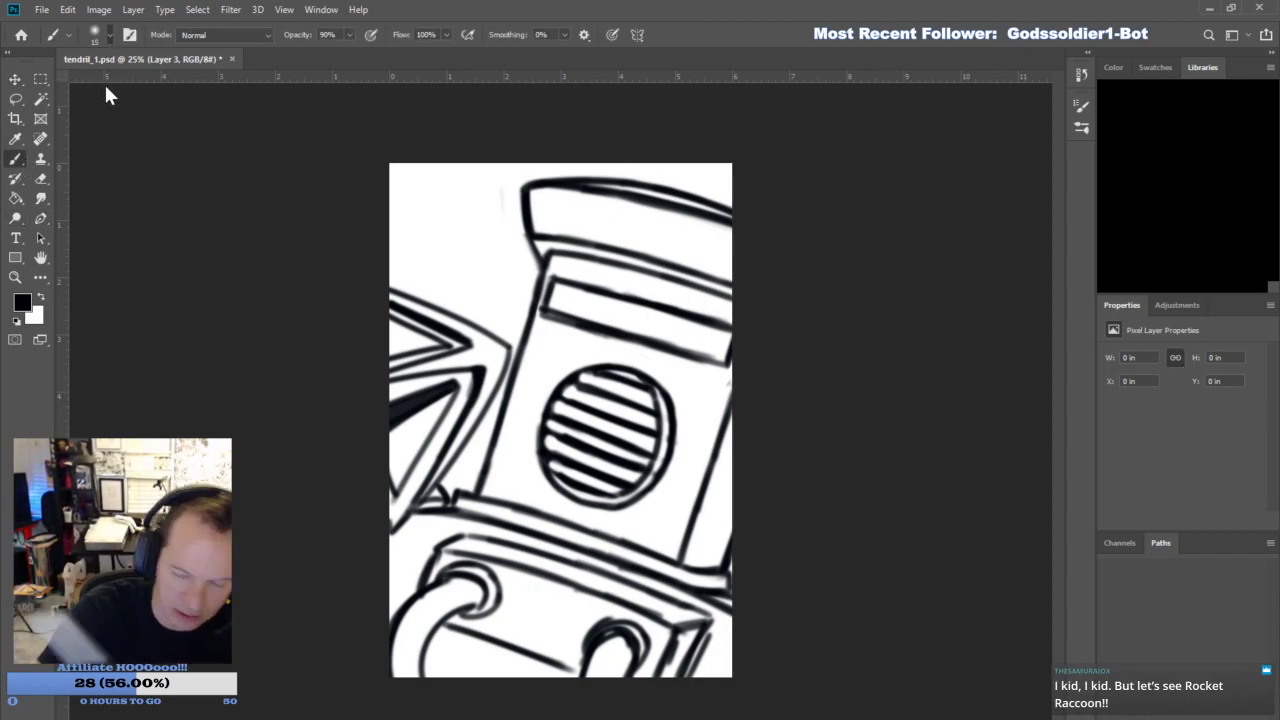
pyautogui.moveTo(489, 492); pyautogui.dragTo(555, 255)
pyautogui.moveTo(676, 558)
pyautogui.mouseDown()
pyautogui.moveTo(732, 372)
pyautogui.moveTo(720, 566)
pyautogui.mouseUp()
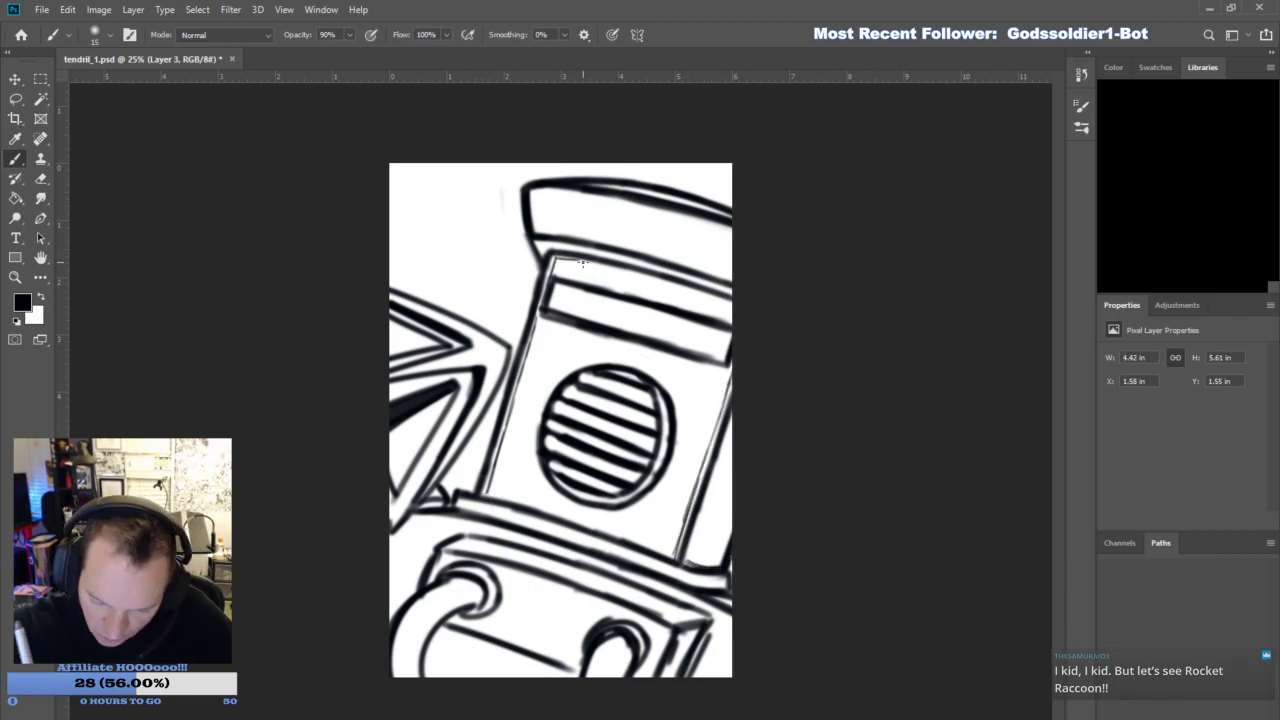
# - Draw thin accent lines beneath the helmet's brim and inside the brim's left and lower edges
pyautogui.moveTo(556, 258); pyautogui.dragTo(732, 305)
pyautogui.moveTo(662, 284); pyautogui.dragTo(745, 310)
pyautogui.moveTo(534, 190)
pyautogui.mouseDown()
pyautogui.moveTo(544, 250)
pyautogui.moveTo(529, 234)
pyautogui.moveTo(695, 263)
pyautogui.moveTo(639, 246)
pyautogui.moveTo(751, 298)
pyautogui.mouseUp()
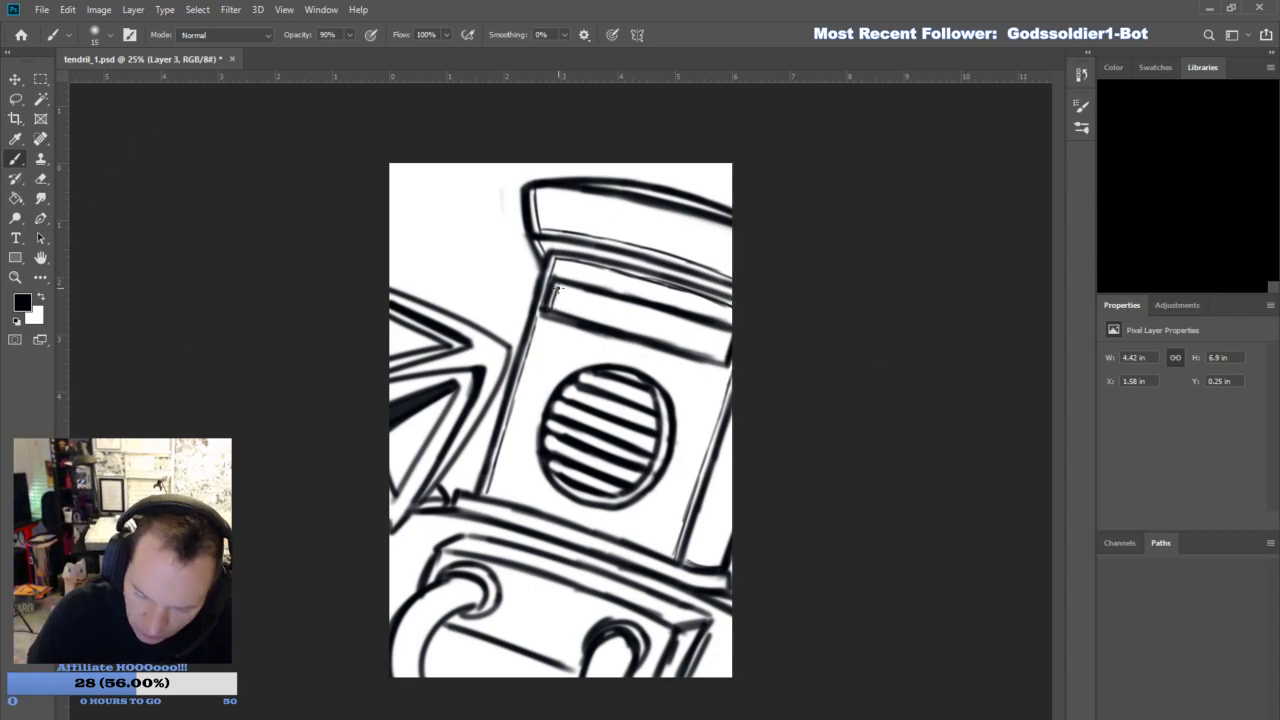
# - Draw a thin accent line inside the visor slot, erasing the rough stretch along its upper edge and redrawing it
pyautogui.moveTo(559, 292); pyautogui.dragTo(733, 341)
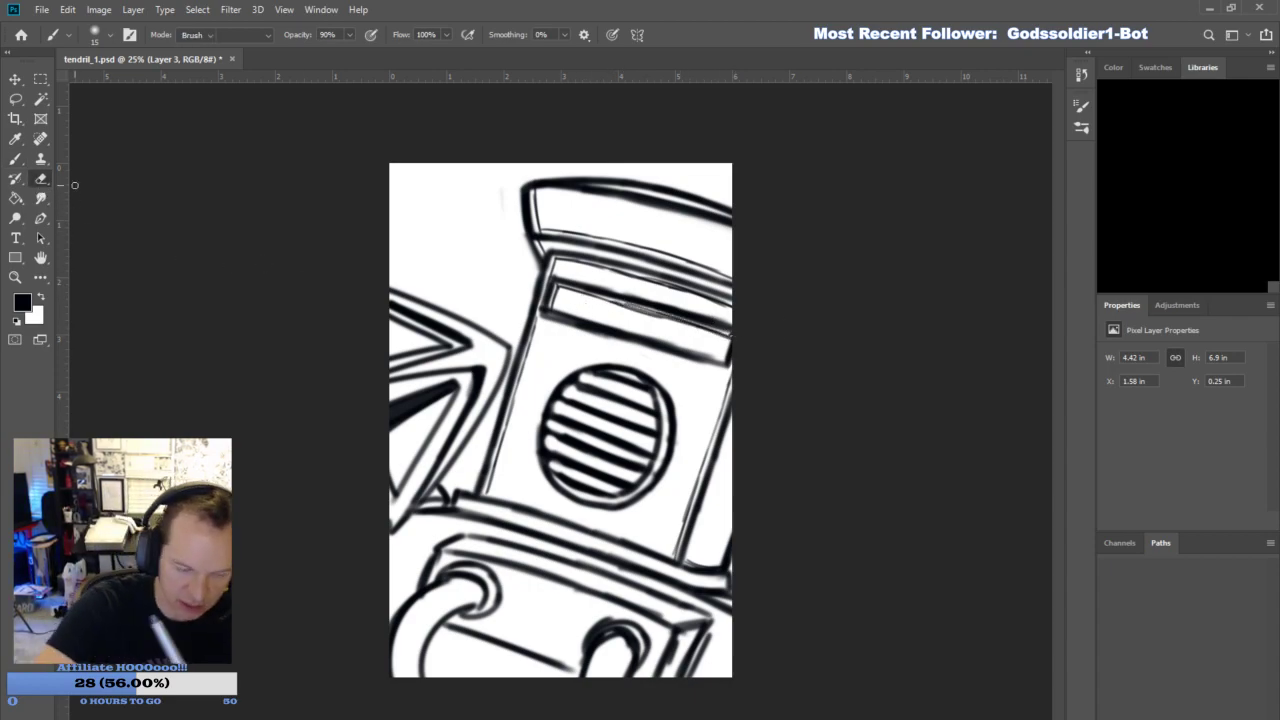
pyautogui.moveTo(593, 300); pyautogui.dragTo(692, 327)
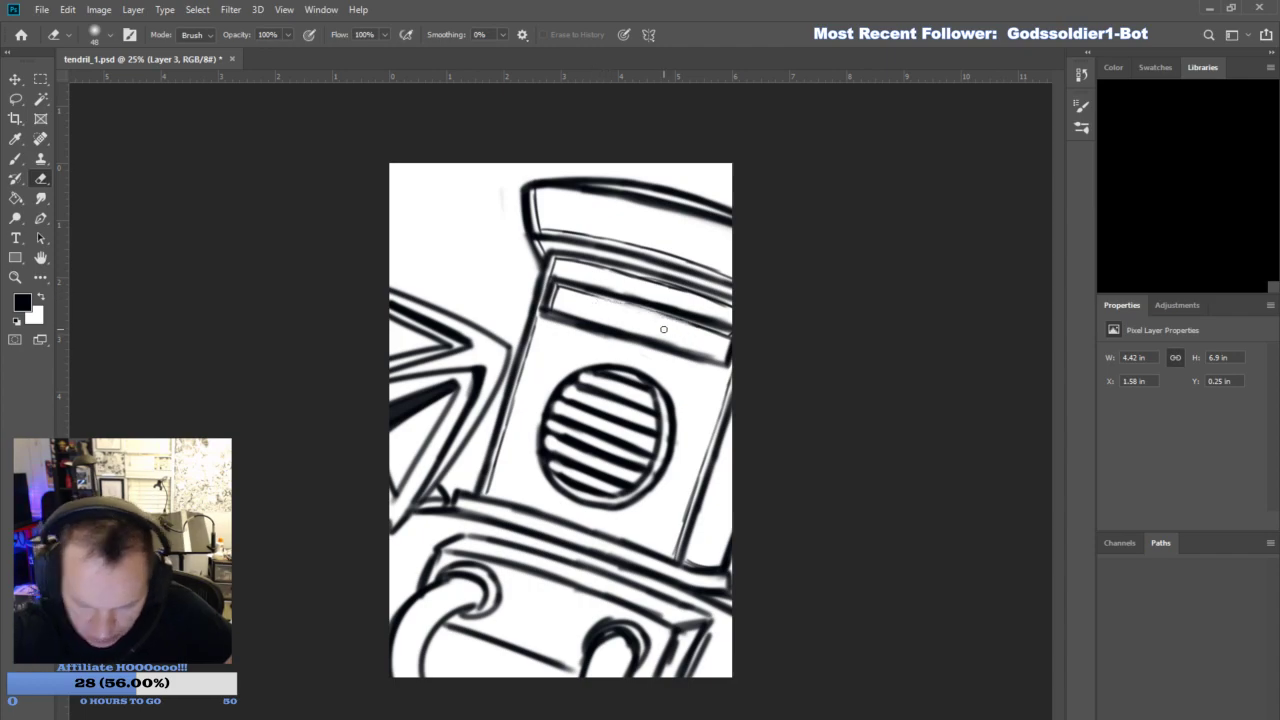
pyautogui.click(24, 158)
pyautogui.moveTo(588, 297); pyautogui.dragTo(735, 341)
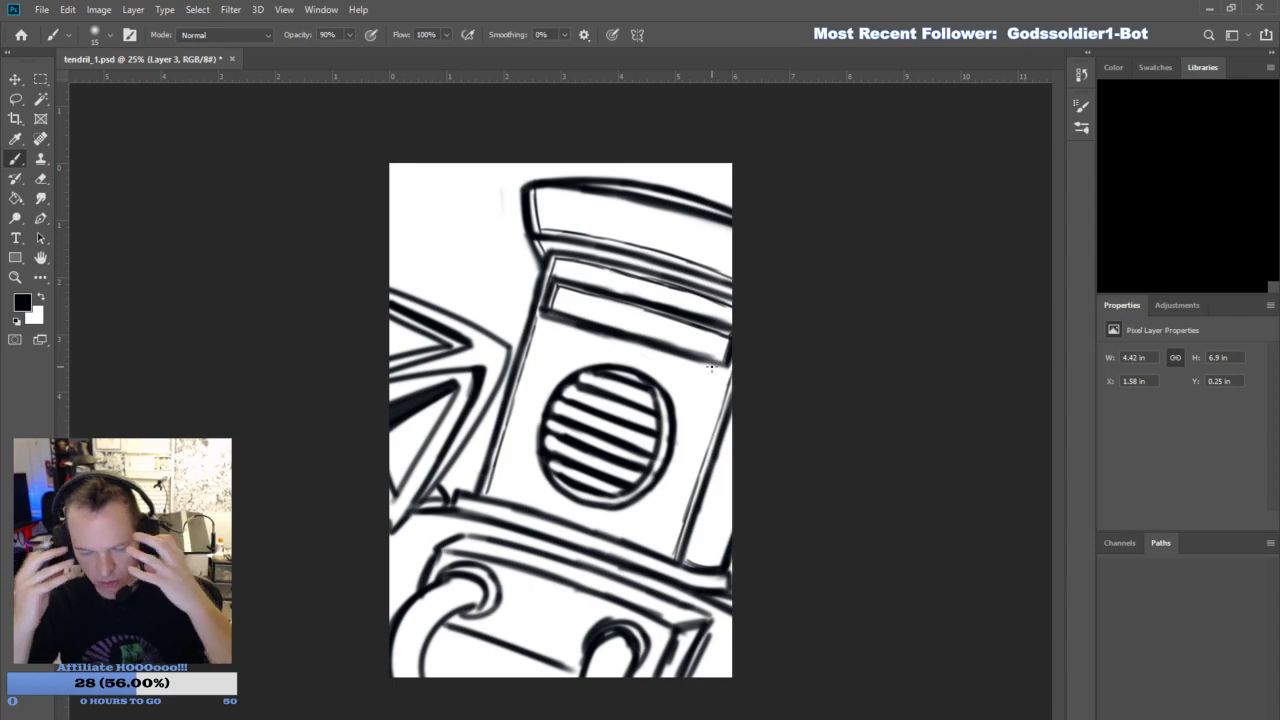
# - Add thin accent lines between the grille bars and along the inner edges of both chest hoses
pyautogui.moveTo(547, 441)
pyautogui.mouseDown()
pyautogui.moveTo(634, 480)
pyautogui.moveTo(556, 467)
pyautogui.moveTo(591, 479)
pyautogui.moveTo(557, 429)
pyautogui.moveTo(634, 462)
pyautogui.mouseUp()
pyautogui.moveTo(555, 406)
pyautogui.mouseDown()
pyautogui.moveTo(658, 453)
pyautogui.moveTo(600, 404)
pyautogui.moveTo(656, 430)
pyautogui.mouseUp()
pyautogui.moveTo(578, 374)
pyautogui.mouseDown()
pyautogui.moveTo(654, 410)
pyautogui.moveTo(640, 384)
pyautogui.mouseUp()
pyautogui.moveTo(474, 584); pyautogui.dragTo(414, 678)
pyautogui.moveTo(597, 643); pyautogui.dragTo(632, 655)
pyautogui.moveTo(606, 642)
pyautogui.mouseDown()
pyautogui.moveTo(591, 677)
pyautogui.moveTo(621, 677)
pyautogui.mouseUp()
# - Draw thin accent lines along the hook weapon's inner facets and outer edges beside the helmet
pyautogui.moveTo(472, 371)
pyautogui.mouseDown()
pyautogui.moveTo(435, 445)
pyautogui.moveTo(396, 505)
pyautogui.mouseUp()
pyautogui.moveTo(426, 446); pyautogui.dragTo(390, 510)
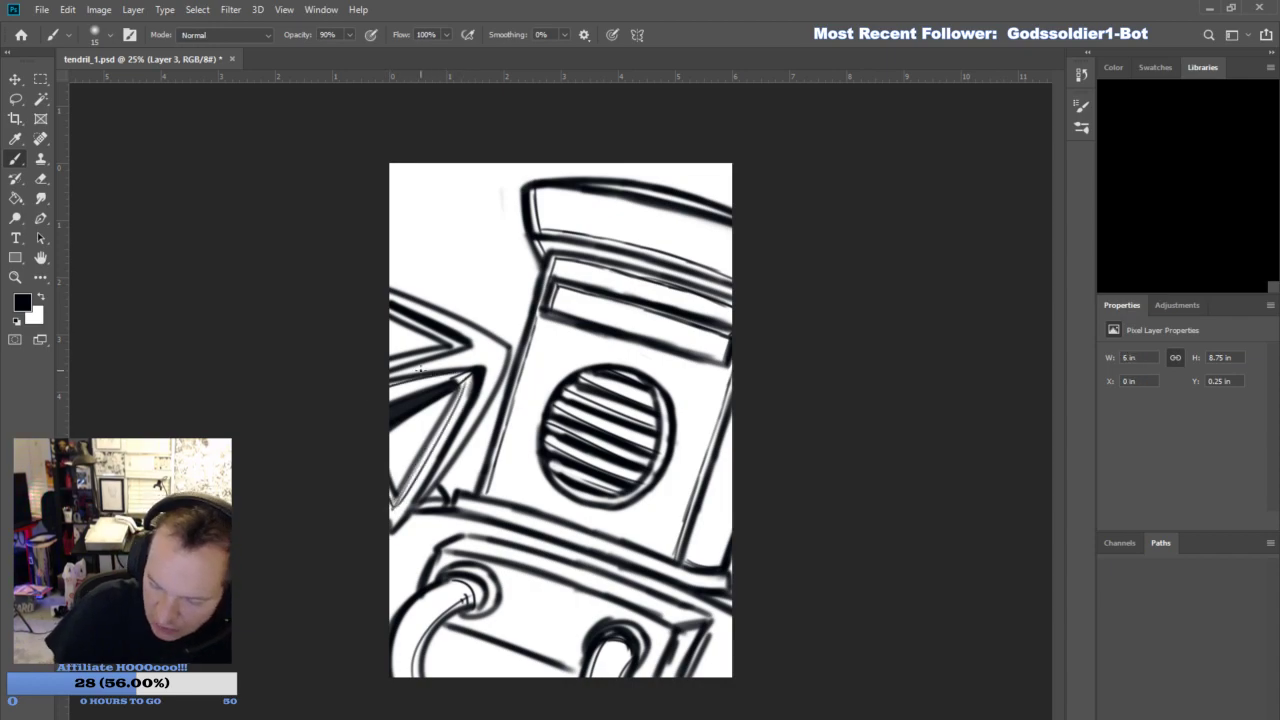
pyautogui.moveTo(455, 347); pyautogui.dragTo(416, 323)
pyautogui.moveTo(392, 379)
pyautogui.mouseDown()
pyautogui.moveTo(507, 348)
pyautogui.moveTo(422, 479)
pyautogui.mouseUp()
pyautogui.moveTo(504, 347); pyautogui.dragTo(394, 292)
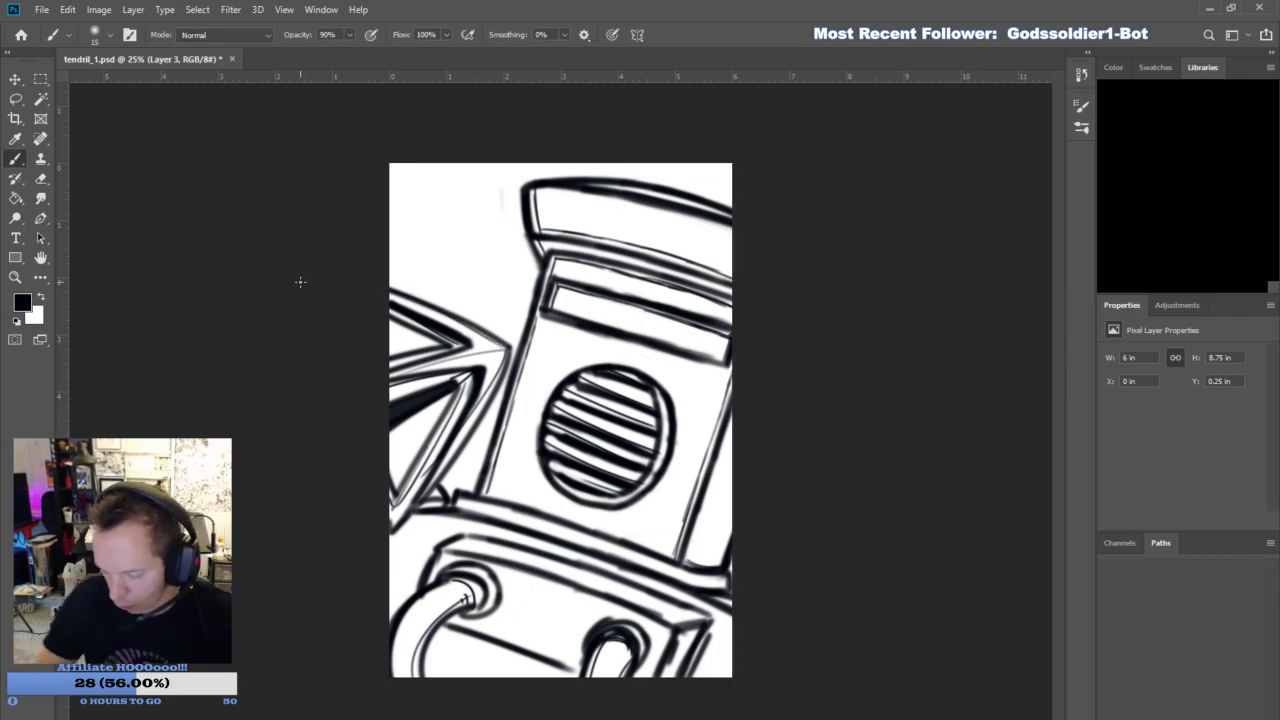
# - Add a thin line along the chest line between the hoses and two thin lines beside the chest block's right edge
pyautogui.moveTo(440, 629); pyautogui.dragTo(574, 677)
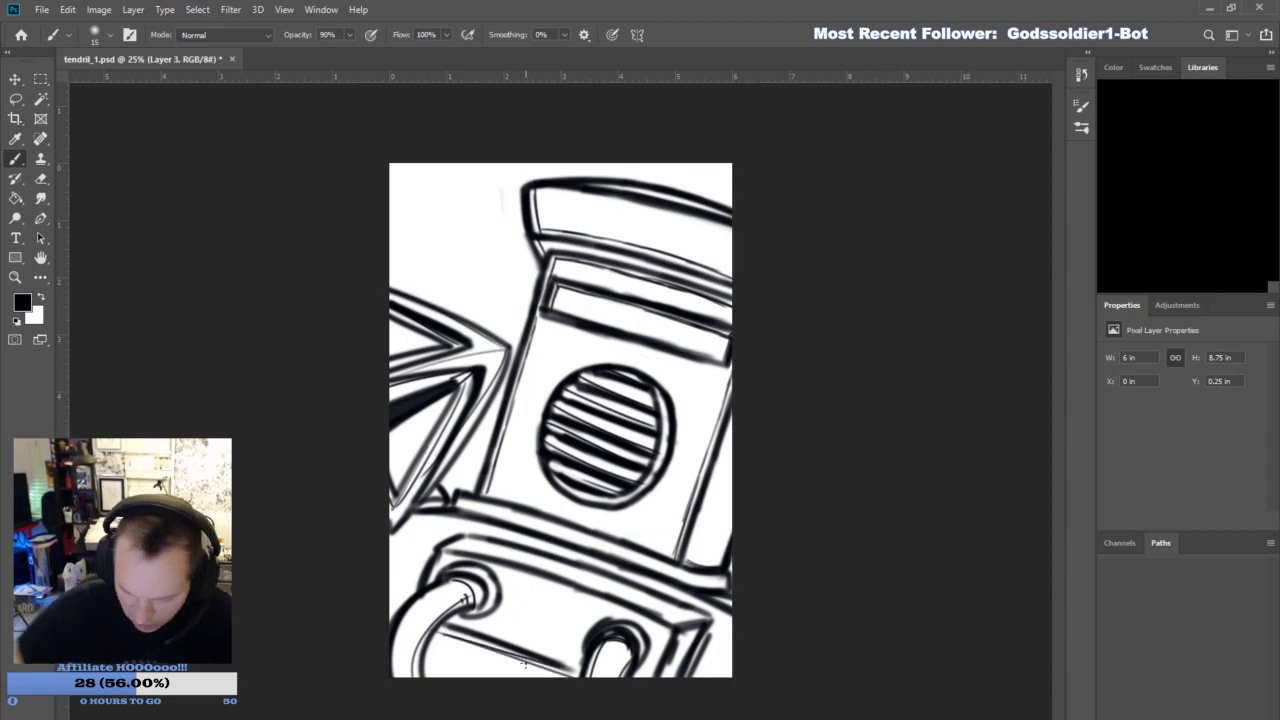
pyautogui.moveTo(720, 622); pyautogui.dragTo(700, 676)
pyautogui.moveTo(728, 616); pyautogui.dragTo(707, 680)
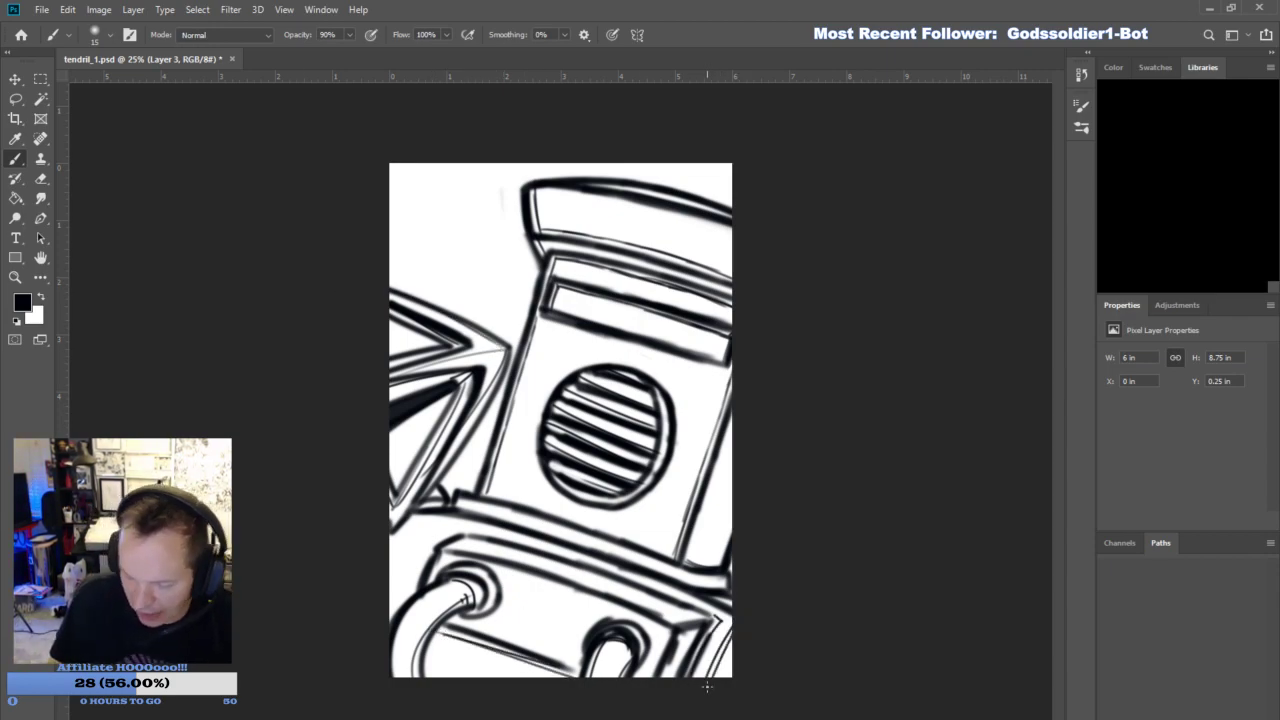
# - Draw thin contour lines at the left shoulder and along the chest block's top ledge beneath the helmet's base band
pyautogui.moveTo(390, 552)
pyautogui.mouseDown()
pyautogui.moveTo(424, 516)
pyautogui.moveTo(415, 590)
pyautogui.mouseUp()
pyautogui.moveTo(436, 535)
pyautogui.mouseDown()
pyautogui.moveTo(550, 529)
pyautogui.moveTo(702, 586)
pyautogui.mouseUp()
pyautogui.moveTo(620, 553); pyautogui.dragTo(727, 587)
pyautogui.moveTo(443, 535); pyautogui.dragTo(486, 522)
pyautogui.moveTo(694, 590); pyautogui.dragTo(676, 598)
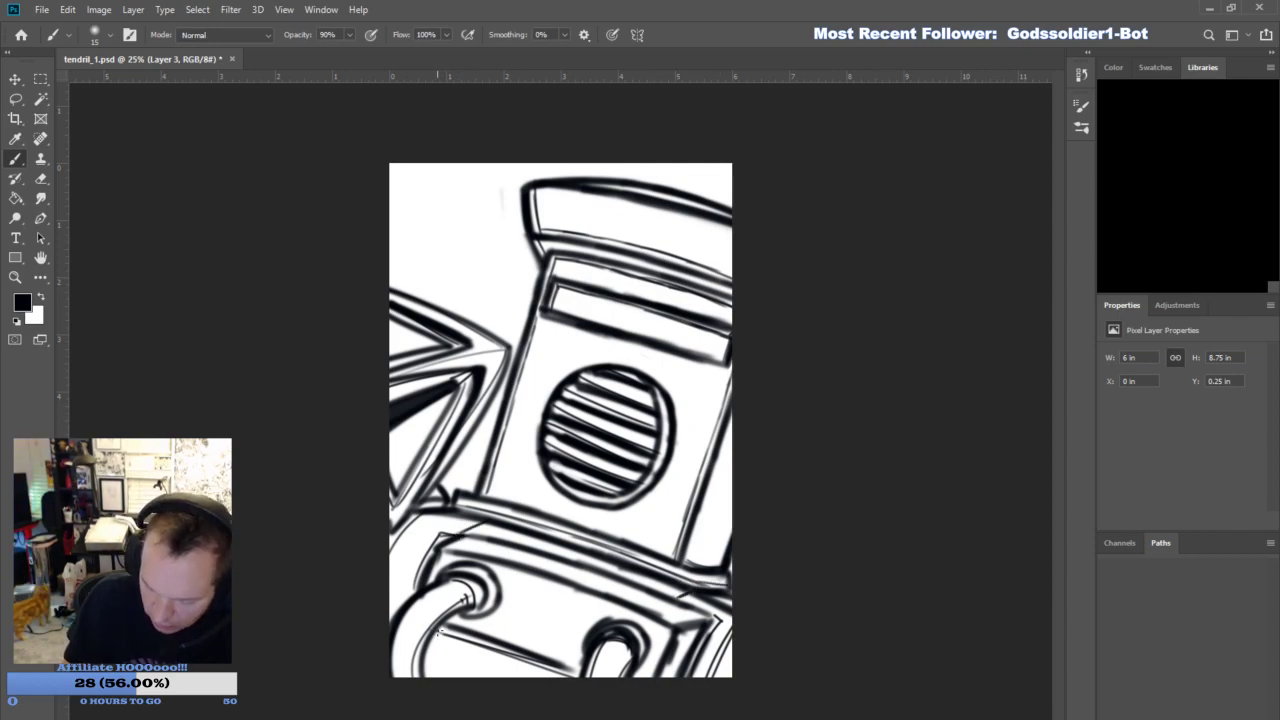
# - Add thin accent lines along the slats inside the helmet's round grille
pyautogui.moveTo(585, 382); pyautogui.dragTo(656, 409)
pyautogui.moveTo(552, 466); pyautogui.dragTo(604, 488)
pyautogui.moveTo(542, 434); pyautogui.dragTo(604, 460)
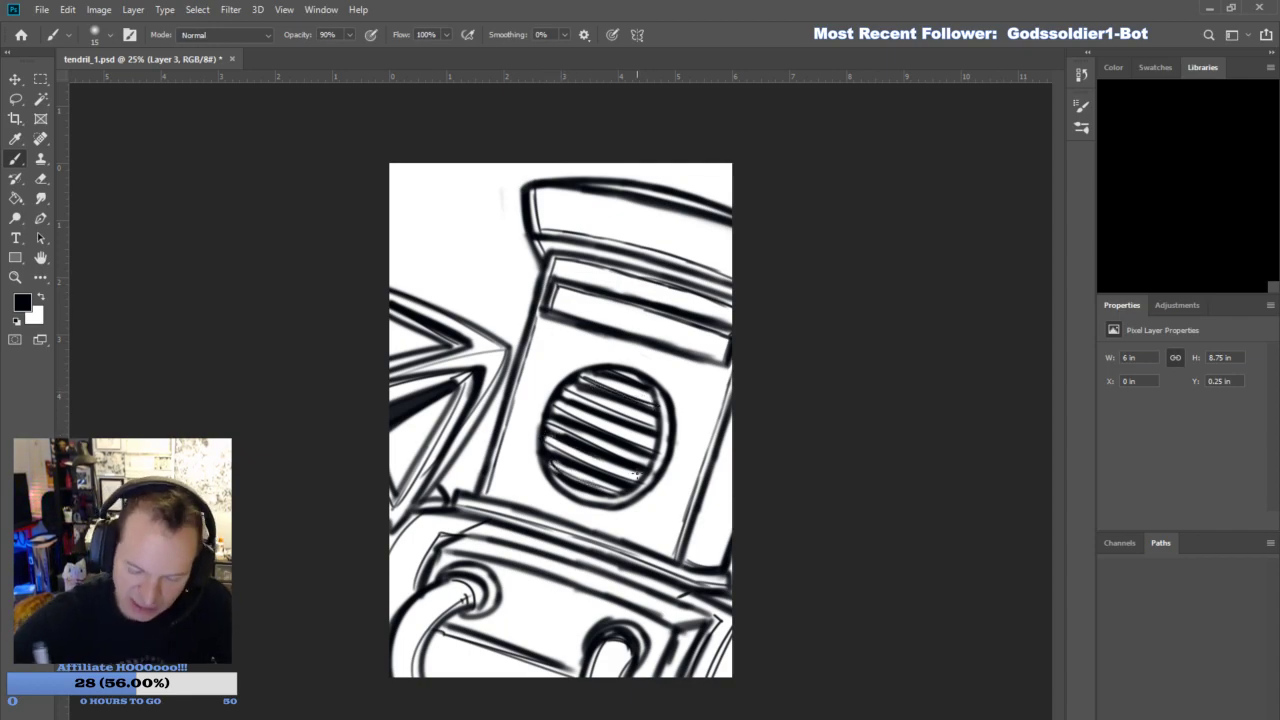
pyautogui.moveTo(570, 418); pyautogui.dragTo(652, 446)
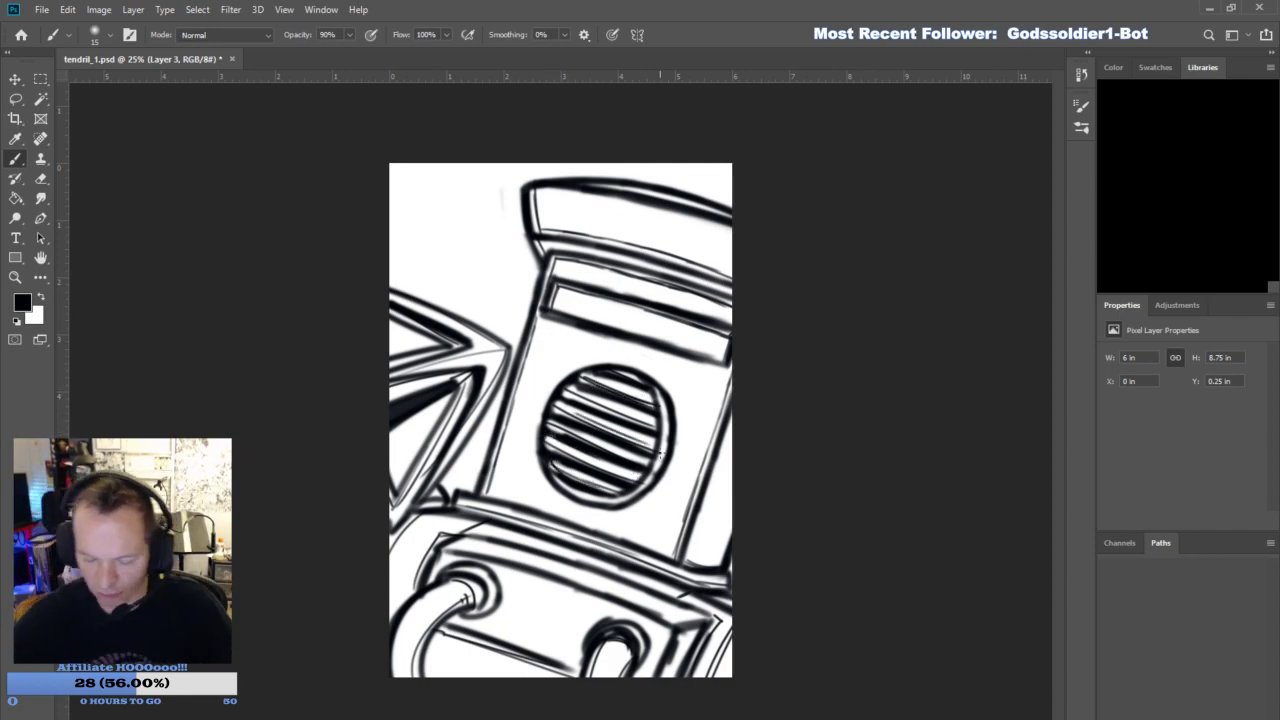
# - Draw a thin double-lined curve for the partly visible round fixture on the helmet's right side at the canvas edge
pyautogui.moveTo(746, 418)
pyautogui.mouseDown()
pyautogui.moveTo(749, 480)
pyautogui.moveTo(765, 465)
pyautogui.mouseUp()
pyautogui.hotkey('ctrl', 'z')
pyautogui.moveTo(737, 495); pyautogui.dragTo(749, 406)
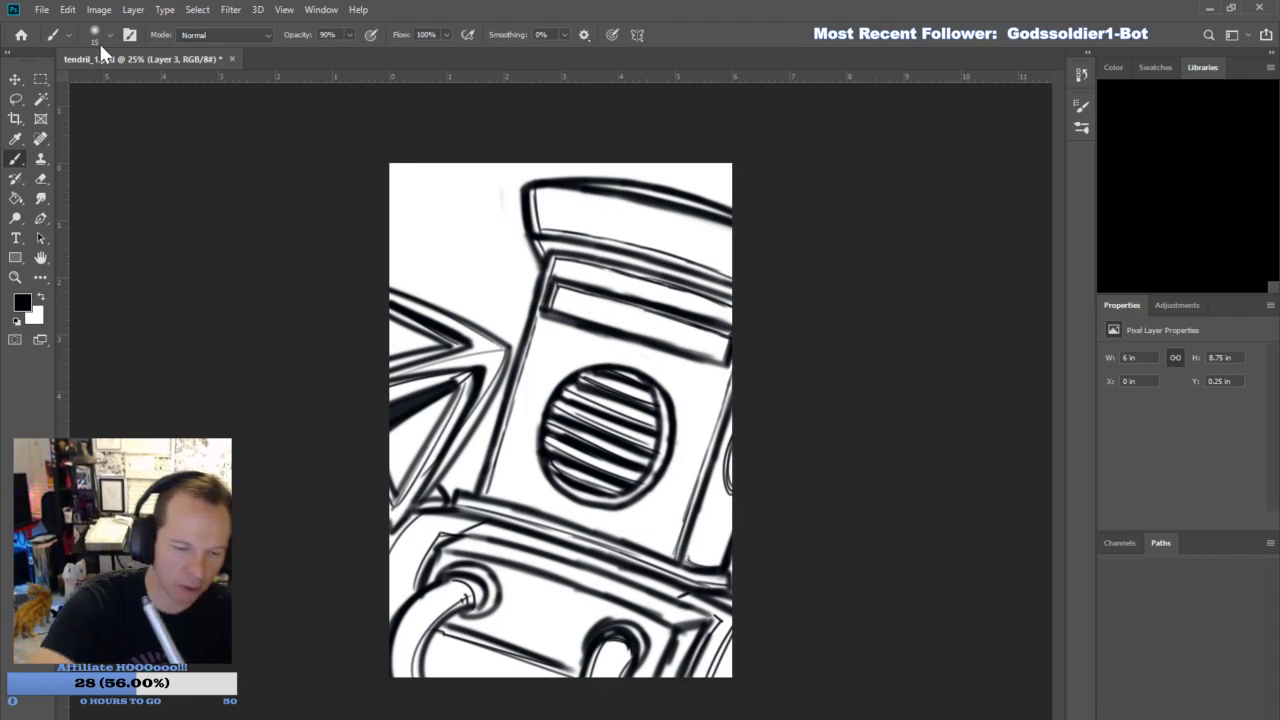
# - Draw a small slatted vent at the left end of the helmet's top band and a short mark at its right edge
pyautogui.moveTo(537, 225); pyautogui.dragTo(597, 224)
pyautogui.moveTo(536, 218)
pyautogui.mouseDown()
pyautogui.moveTo(592, 215)
pyautogui.moveTo(572, 203)
pyautogui.mouseUp()
pyautogui.moveTo(550, 201)
pyautogui.mouseDown()
pyautogui.moveTo(622, 214)
pyautogui.moveTo(568, 210)
pyautogui.moveTo(590, 233)
pyautogui.moveTo(593, 204)
pyautogui.moveTo(547, 193)
pyautogui.moveTo(595, 203)
pyautogui.moveTo(539, 192)
pyautogui.moveTo(557, 224)
pyautogui.moveTo(588, 204)
pyautogui.mouseUp()
pyautogui.moveTo(537, 223)
pyautogui.mouseDown()
pyautogui.moveTo(603, 231)
pyautogui.moveTo(595, 206)
pyautogui.moveTo(602, 230)
pyautogui.mouseUp()
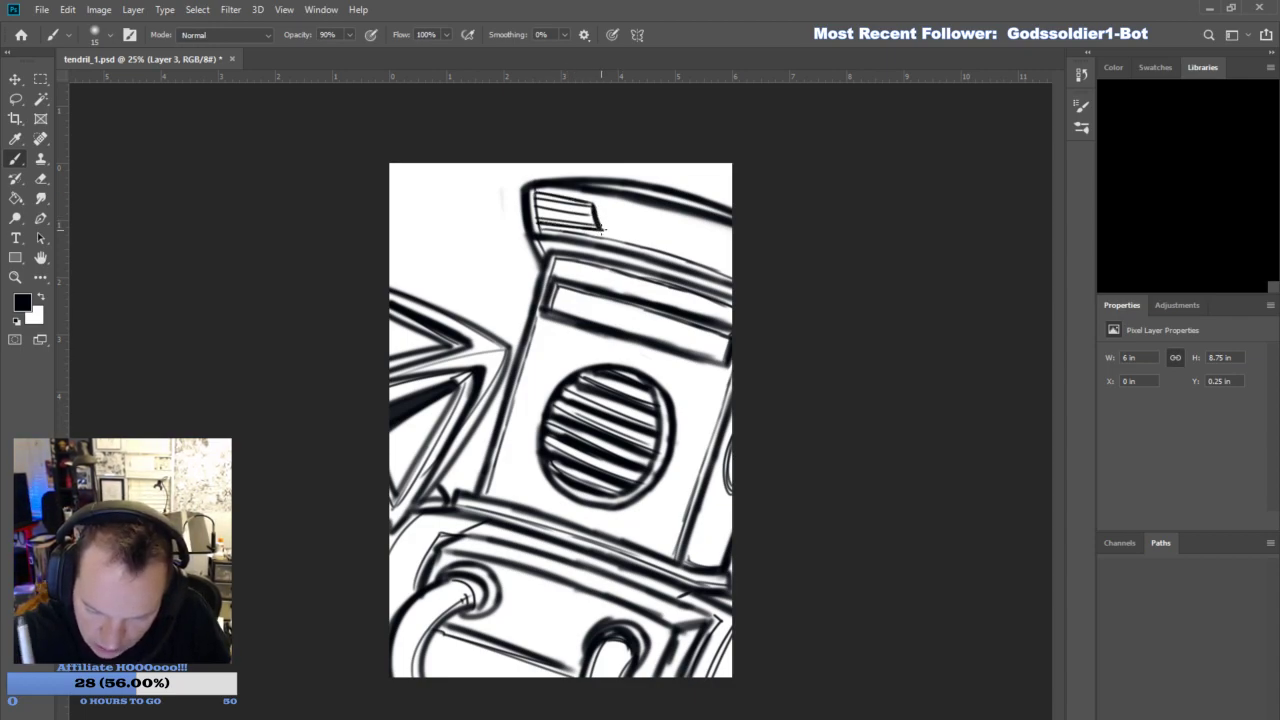
pyautogui.moveTo(727, 264); pyautogui.dragTo(742, 244)
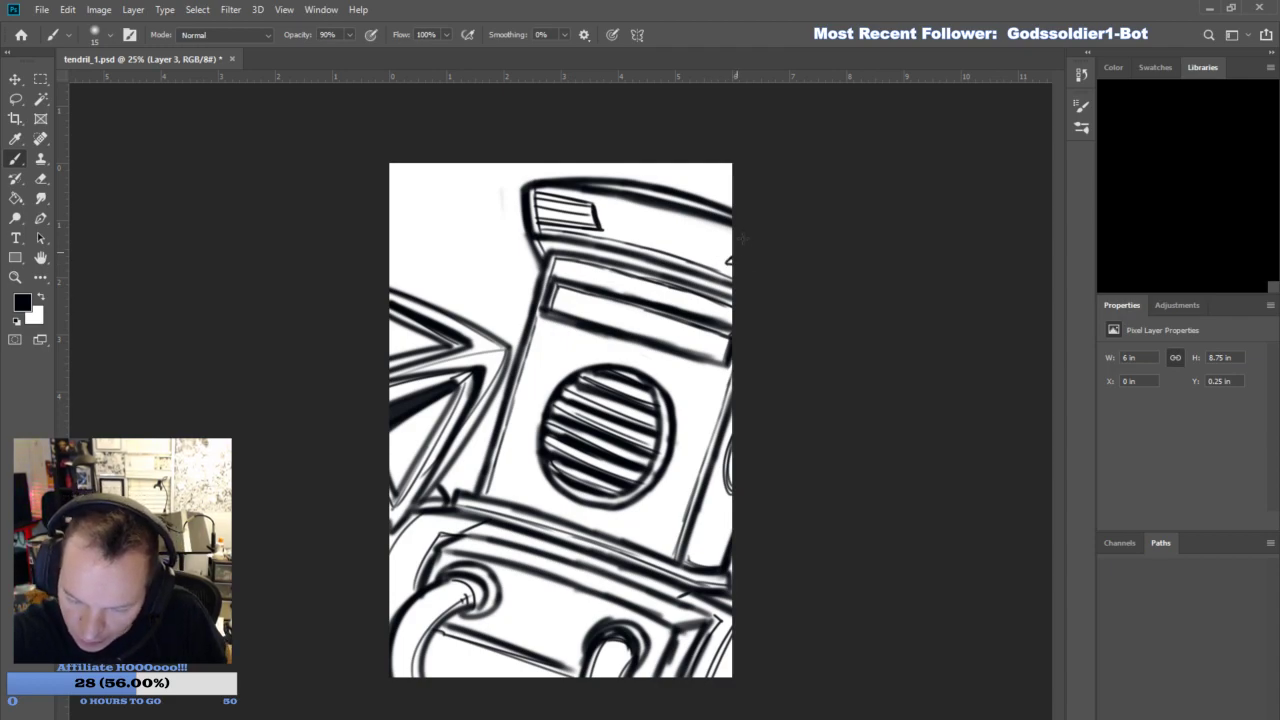
# - Enlarge the brush to 45 and darken the top band's vent slats and the right ends of the round grille's slats
pyautogui.press(']')
pyautogui.press(']')
pyautogui.press(']')
pyautogui.moveTo(602, 230)
pyautogui.mouseDown()
pyautogui.moveTo(536, 217)
pyautogui.moveTo(537, 193)
pyautogui.moveTo(594, 205)
pyautogui.moveTo(600, 226)
pyautogui.moveTo(541, 207)
pyautogui.moveTo(592, 222)
pyautogui.mouseUp()
pyautogui.moveTo(592, 209); pyautogui.dragTo(545, 201)
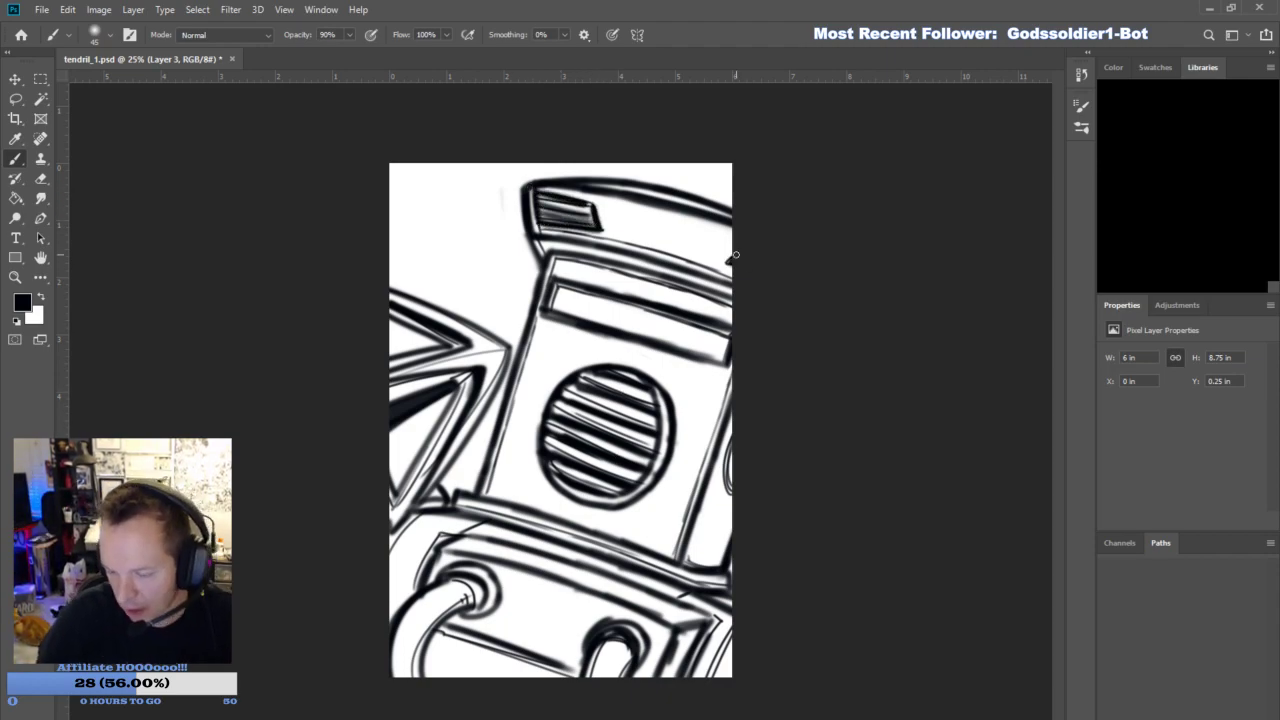
pyautogui.moveTo(636, 483); pyautogui.dragTo(649, 397)
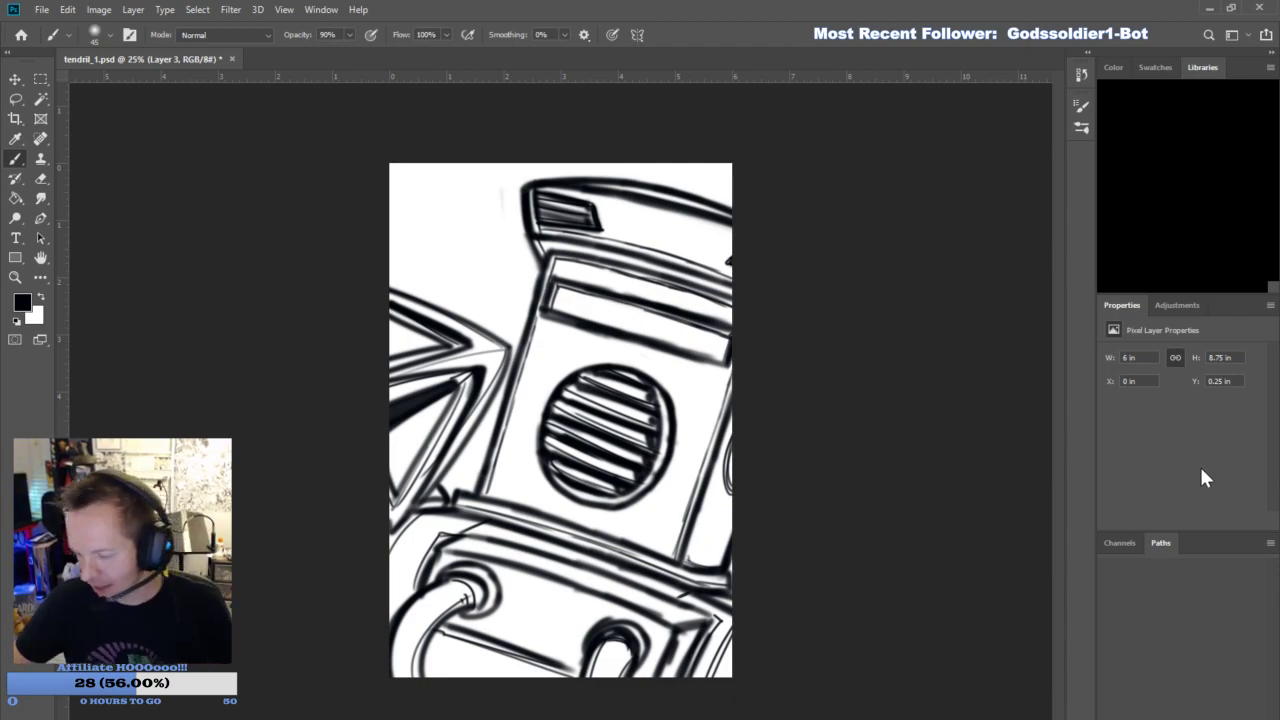
# - On a new layer, outline the armor's silhouette with the Pencil in muted green and fill its interior with the same green
pyautogui.hotkey('ctrl', 'shift', 'alt', 'n')
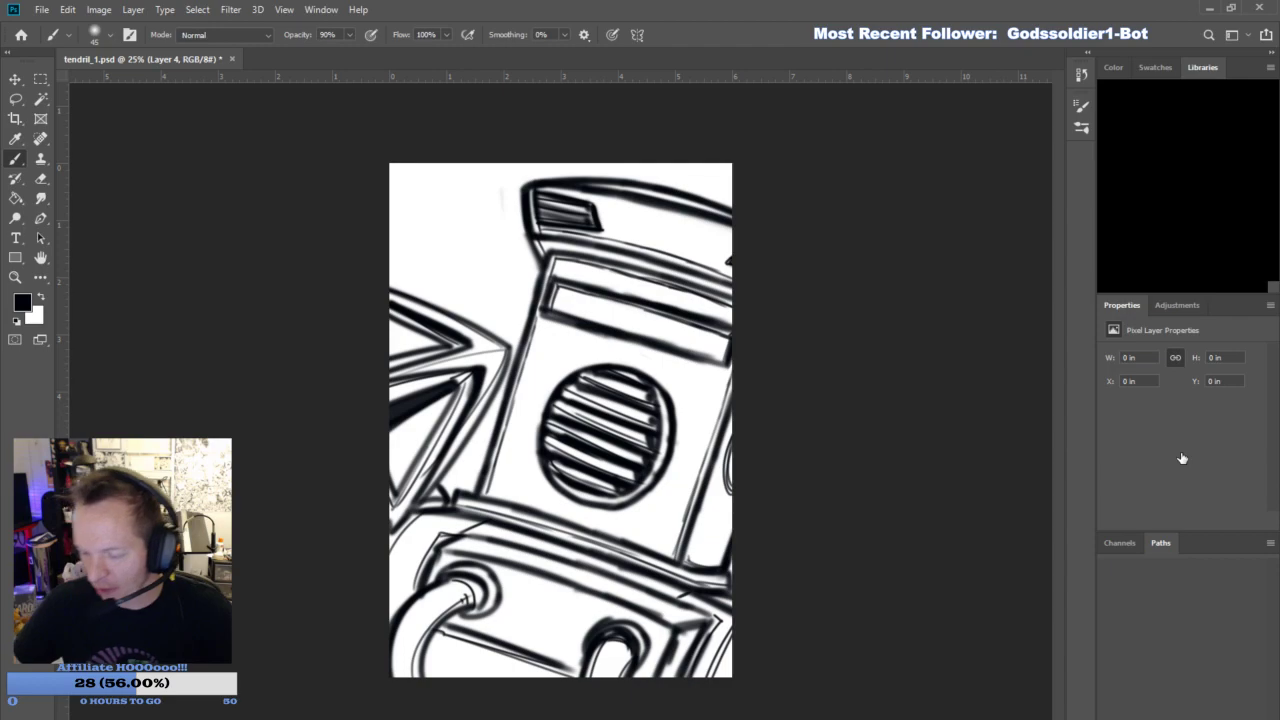
pyautogui.press('i')
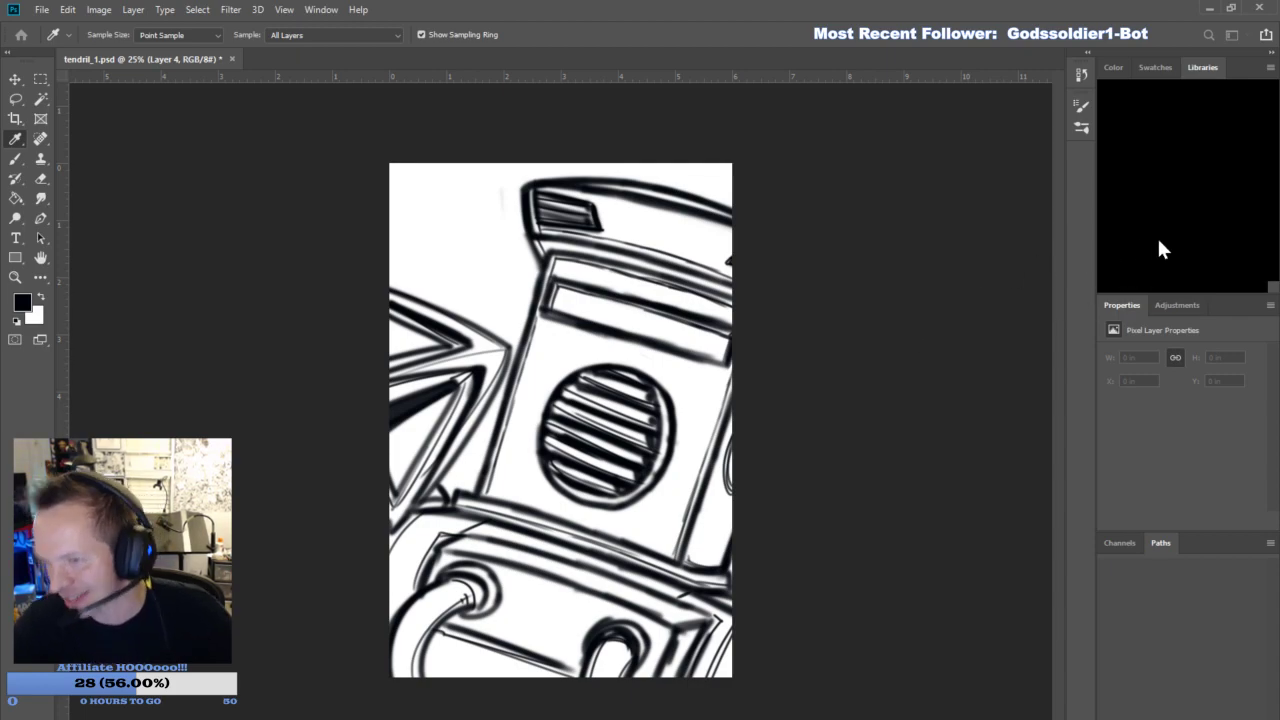
pyautogui.press('b')
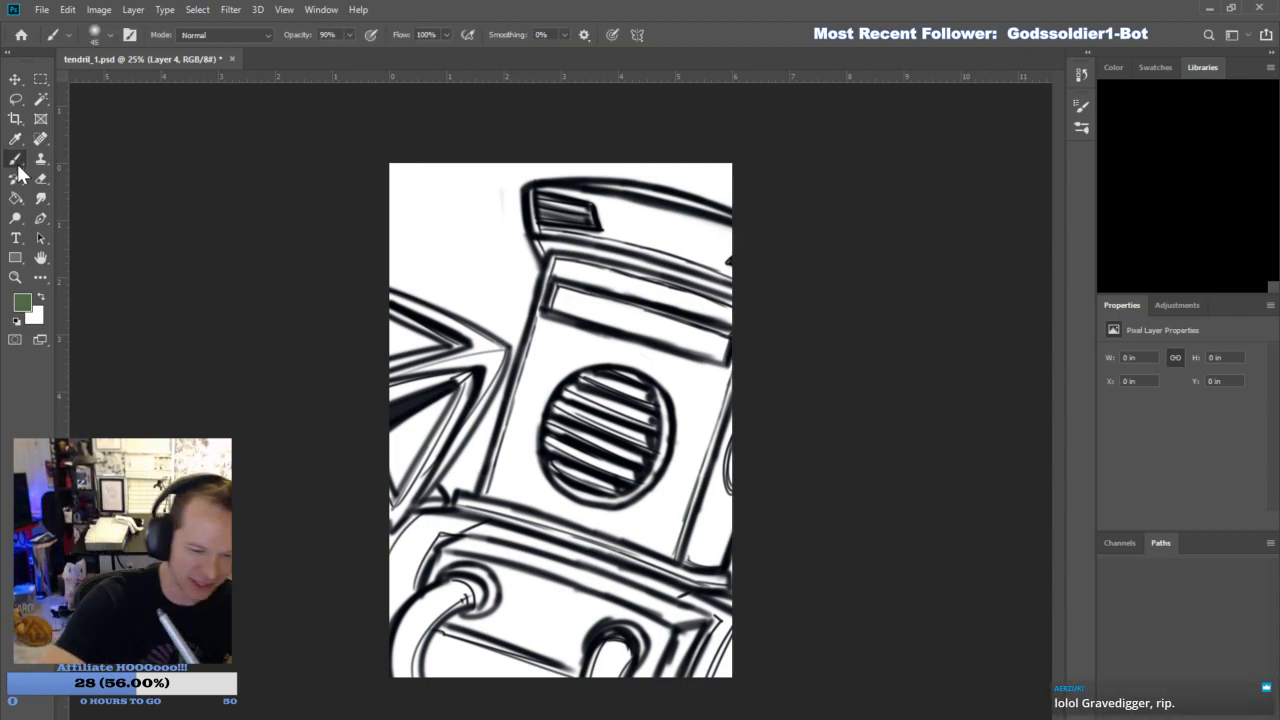
pyautogui.hotkey('shift', 'b')
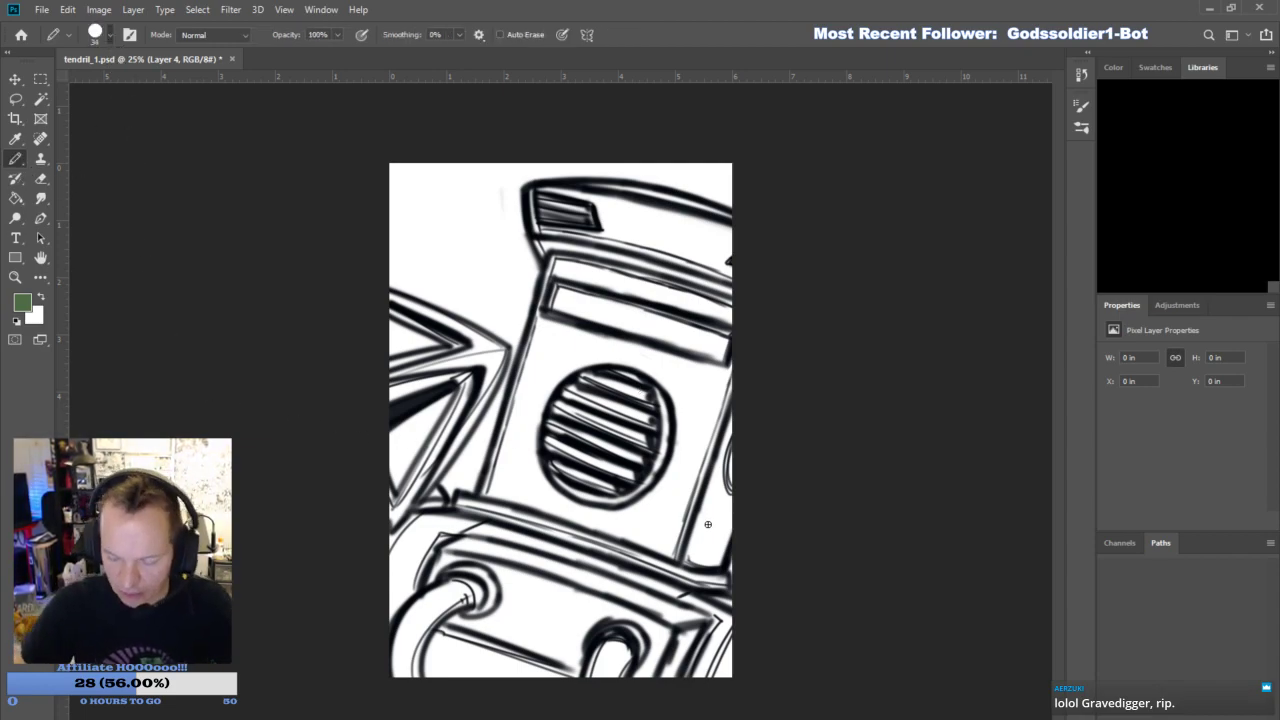
pyautogui.moveTo(704, 490)
pyautogui.mouseDown()
pyautogui.moveTo(718, 540)
pyautogui.moveTo(735, 232)
pyautogui.moveTo(700, 222)
pyautogui.mouseUp()
pyautogui.moveTo(545, 255)
pyautogui.mouseDown()
pyautogui.moveTo(535, 200)
pyautogui.moveTo(585, 188)
pyautogui.moveTo(733, 219)
pyautogui.mouseUp()
pyautogui.moveTo(560, 245)
pyautogui.mouseDown()
pyautogui.moveTo(487, 513)
pyautogui.moveTo(430, 498)
pyautogui.moveTo(434, 520)
pyautogui.moveTo(492, 488)
pyautogui.moveTo(375, 550)
pyautogui.moveTo(443, 526)
pyautogui.mouseUp()
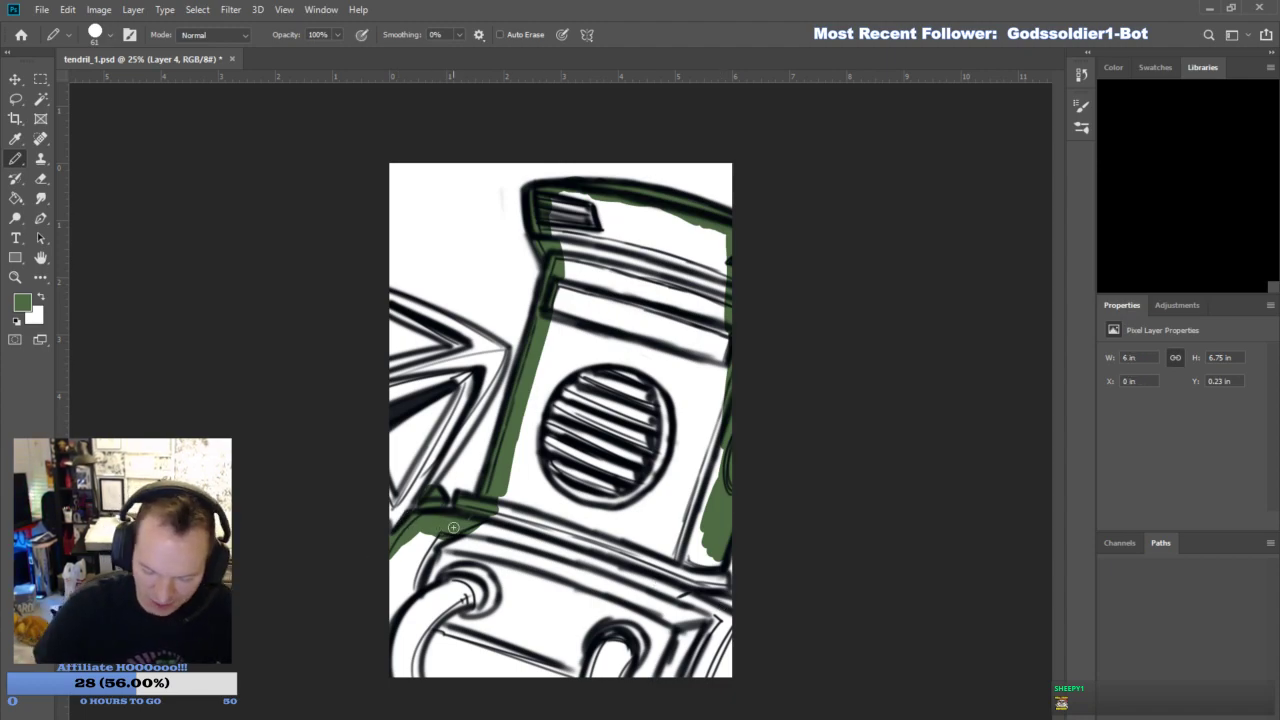
pyautogui.moveTo(718, 545); pyautogui.dragTo(745, 621)
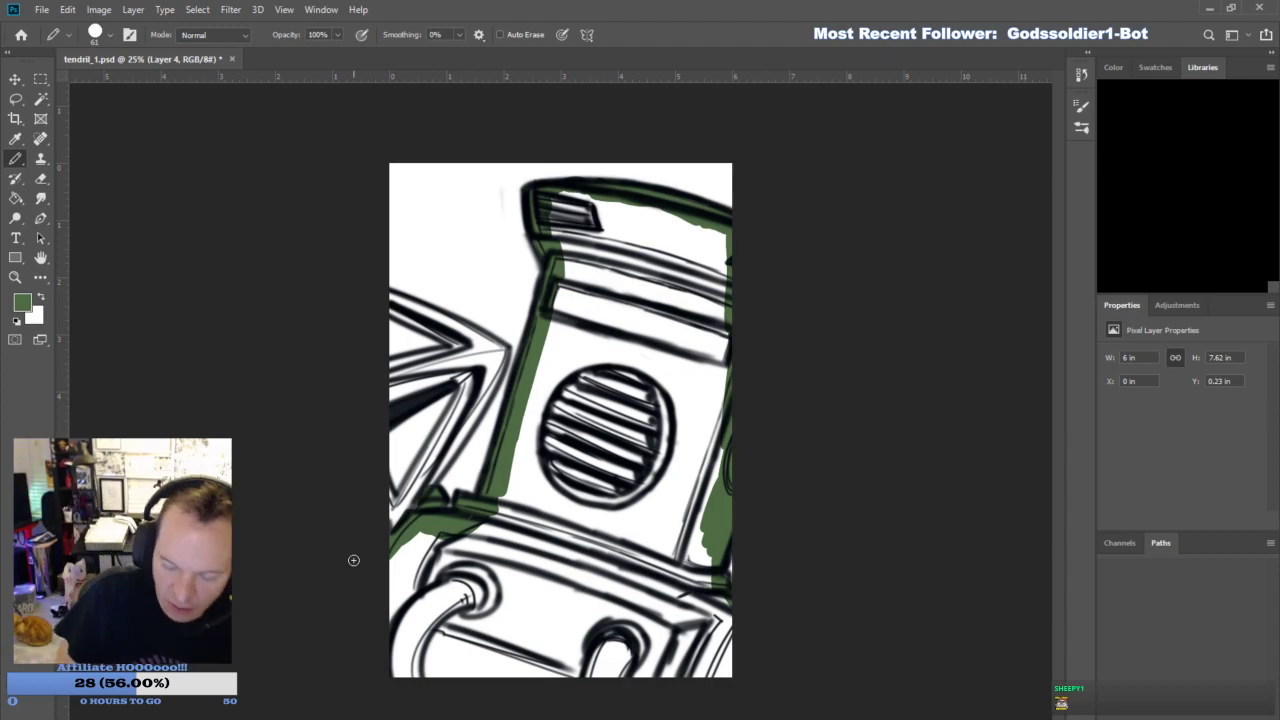
pyautogui.click(16, 198)
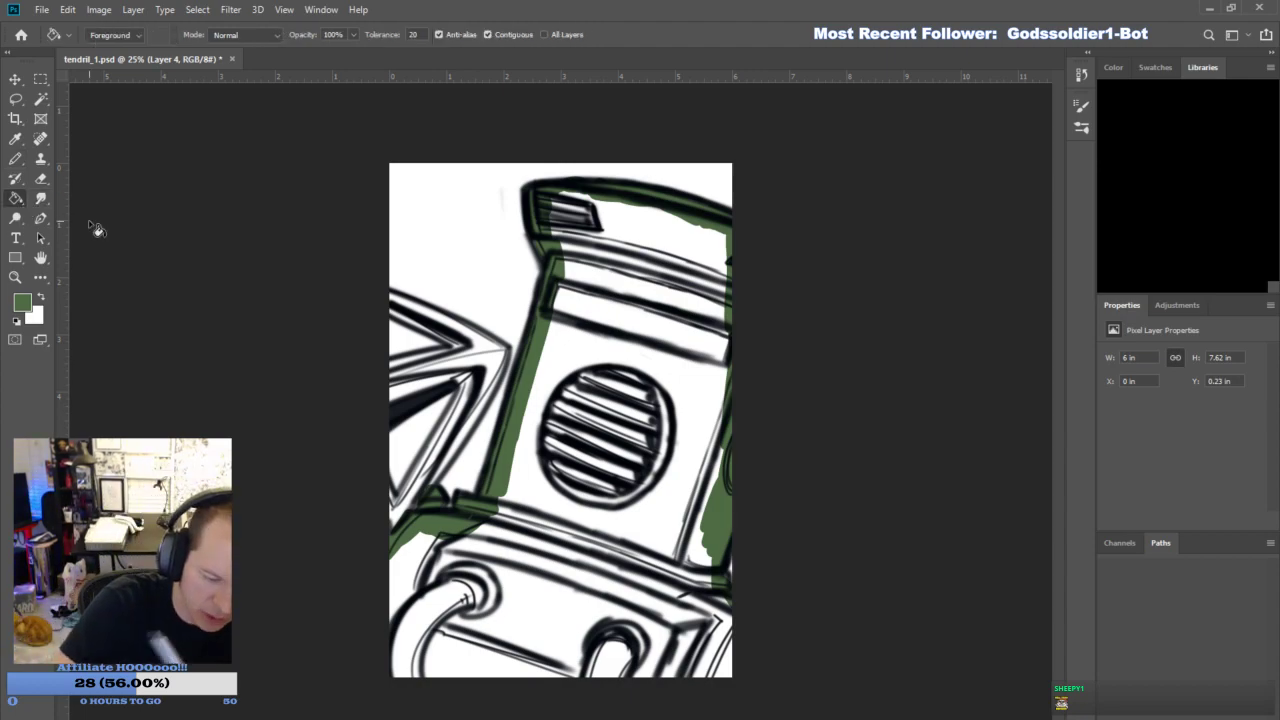
pyautogui.click(645, 388)
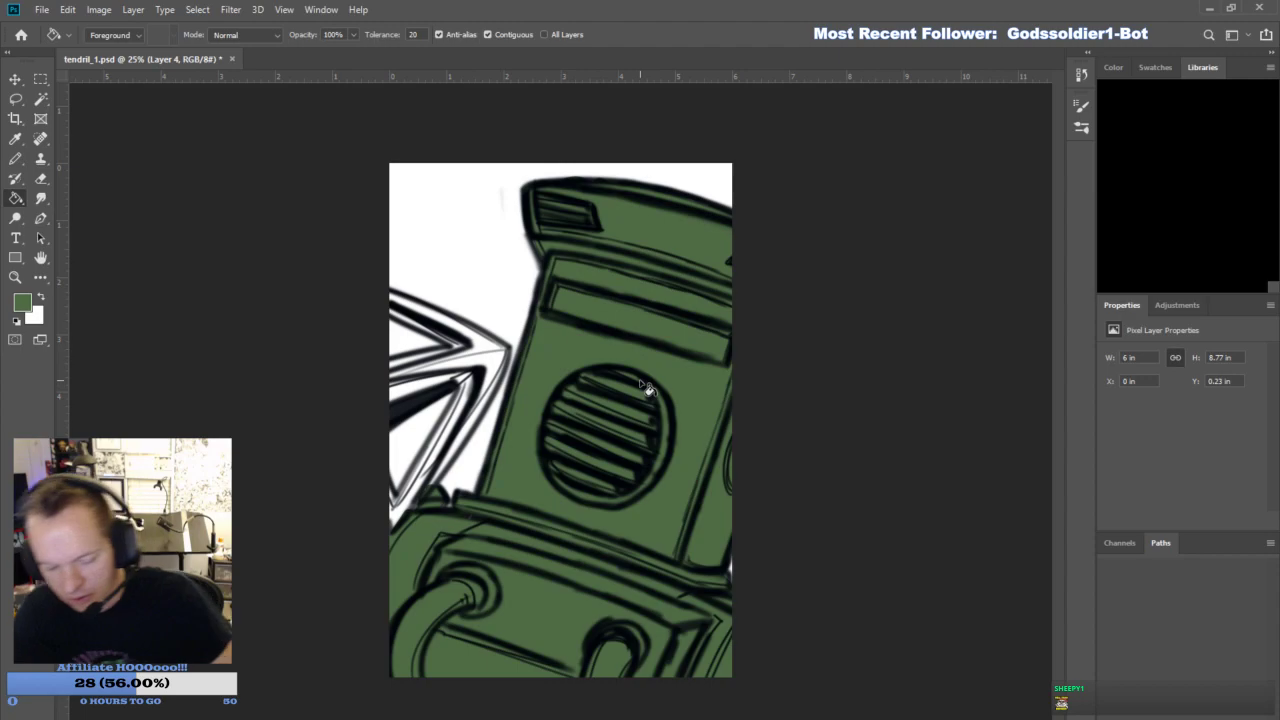
# - Sample a light grey and paint the hook weapon's inner facets with the Pencil
pyautogui.click(15, 162)
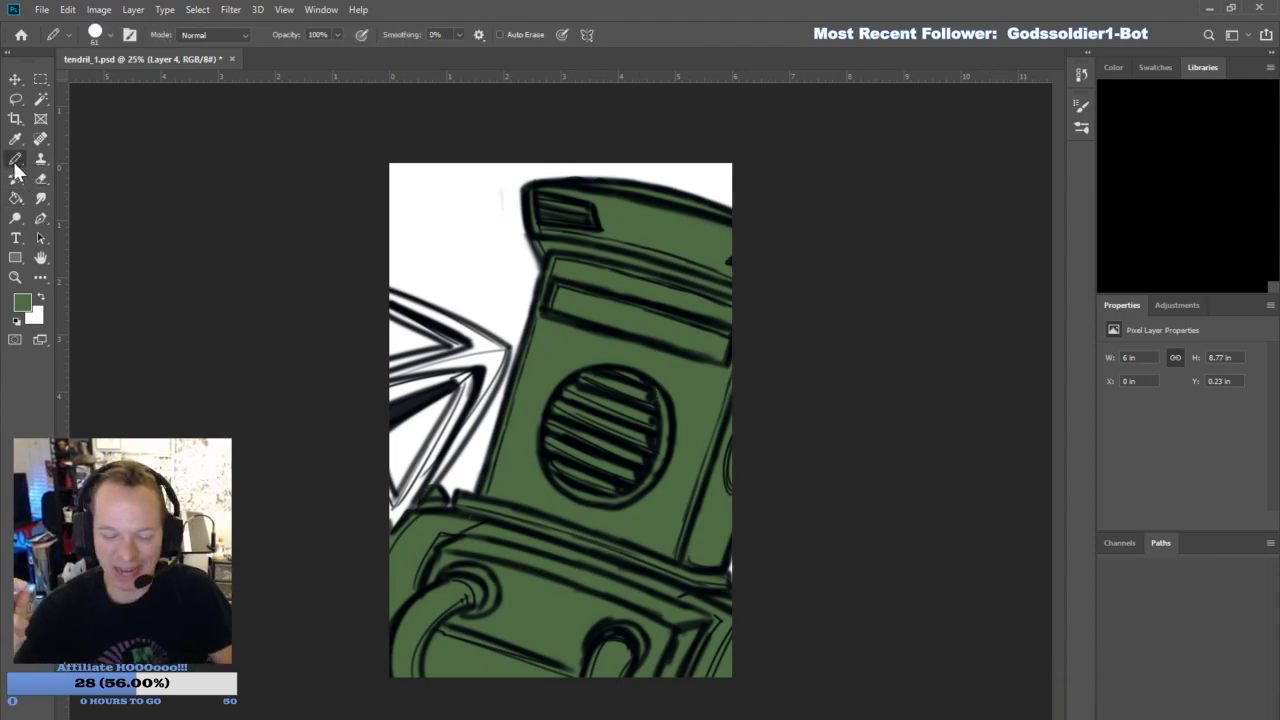
pyautogui.press('i')
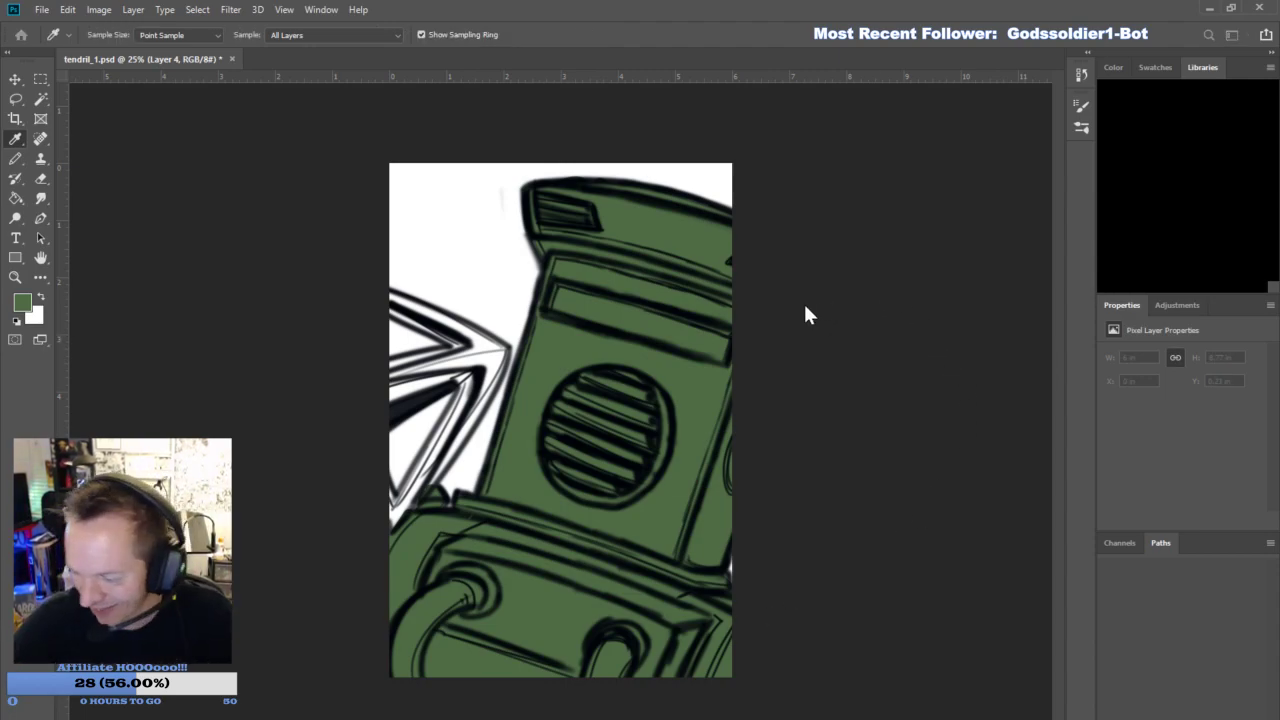
pyautogui.press('b')
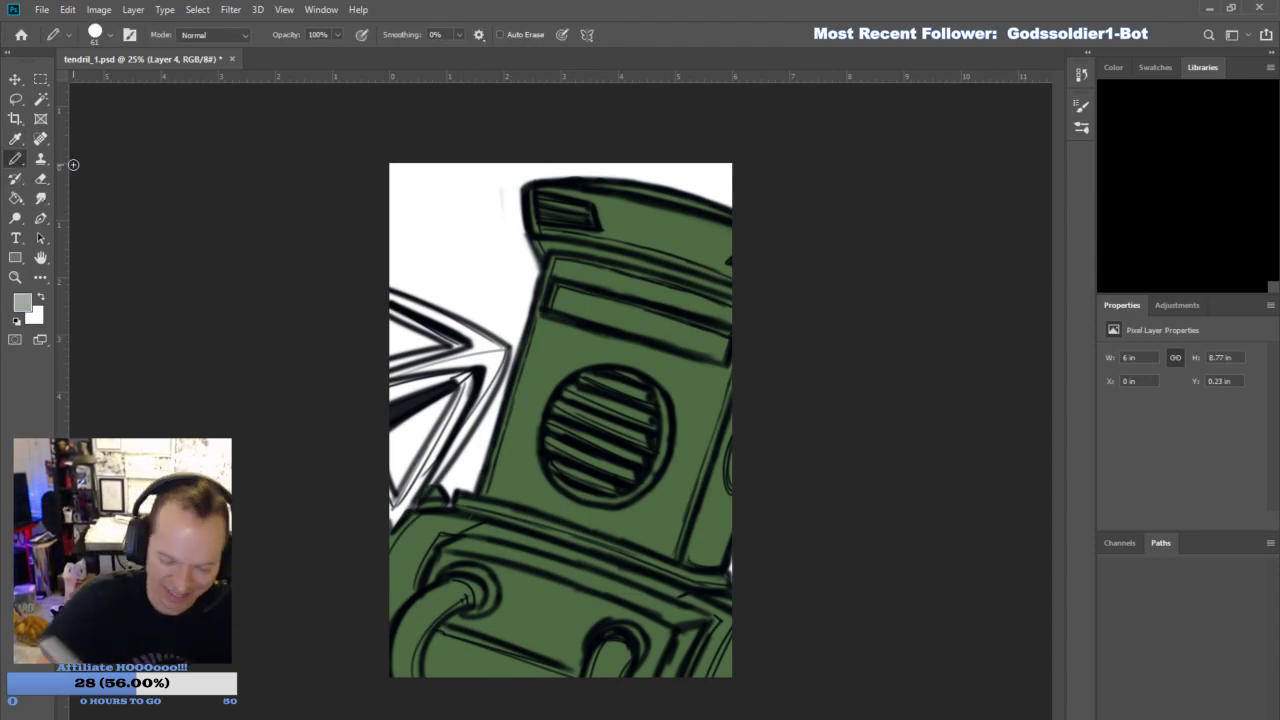
pyautogui.moveTo(424, 447)
pyautogui.mouseDown()
pyautogui.moveTo(399, 504)
pyautogui.moveTo(388, 495)
pyautogui.moveTo(423, 465)
pyautogui.moveTo(466, 378)
pyautogui.moveTo(401, 375)
pyautogui.moveTo(457, 344)
pyautogui.moveTo(399, 363)
pyautogui.moveTo(455, 345)
pyautogui.moveTo(352, 292)
pyautogui.mouseUp()
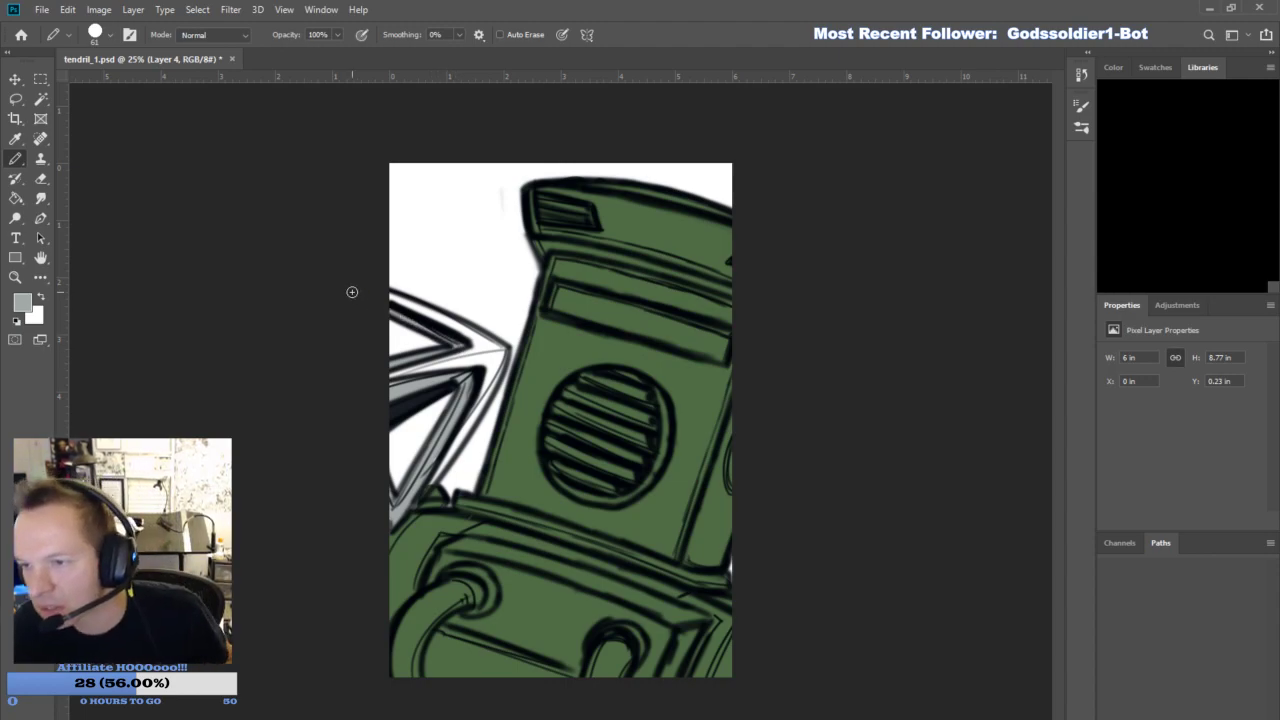
# - Sample a bright red and paint both chest hoses with it
pyautogui.press('i')
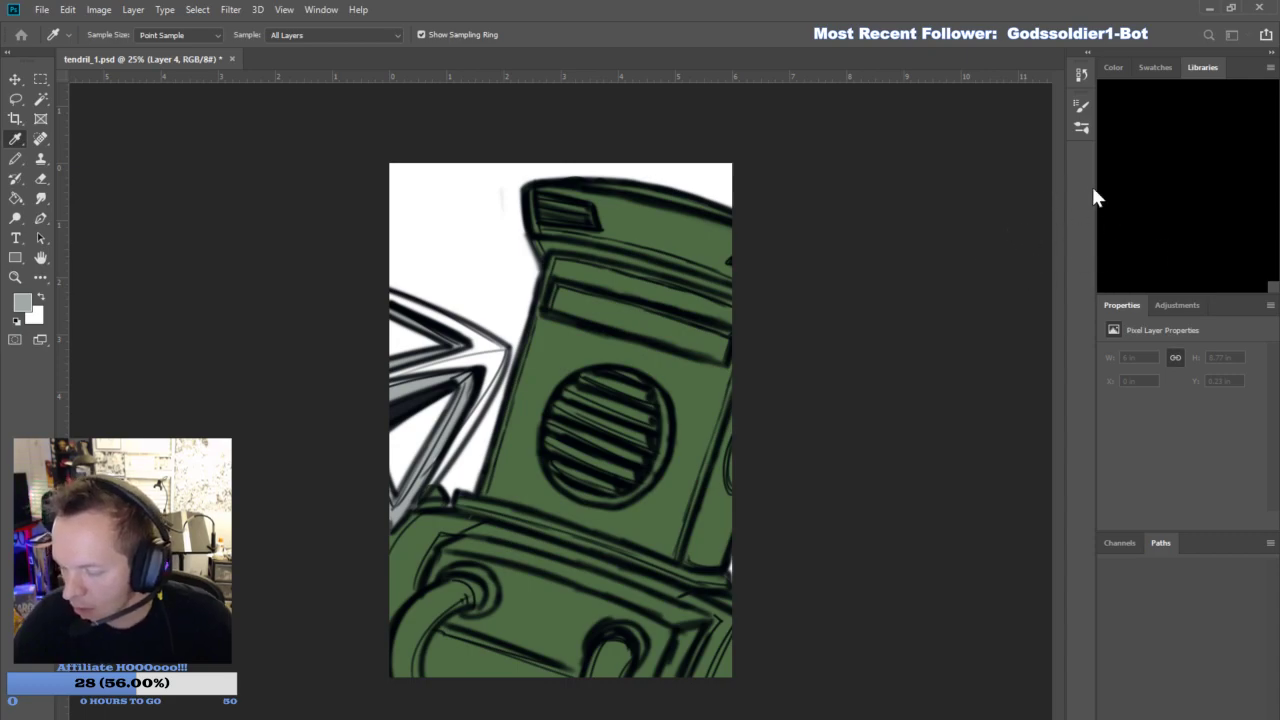
pyautogui.click(1151, 232)
pyautogui.moveTo(618, 649)
pyautogui.mouseDown()
pyautogui.moveTo(598, 664)
pyautogui.moveTo(630, 654)
pyautogui.moveTo(608, 667)
pyautogui.mouseUp()
pyautogui.moveTo(407, 628)
pyautogui.mouseDown()
pyautogui.moveTo(394, 655)
pyautogui.moveTo(411, 670)
pyautogui.moveTo(417, 622)
pyautogui.moveTo(455, 597)
pyautogui.moveTo(410, 657)
pyautogui.moveTo(426, 605)
pyautogui.moveTo(474, 596)
pyautogui.moveTo(453, 600)
pyautogui.mouseUp()
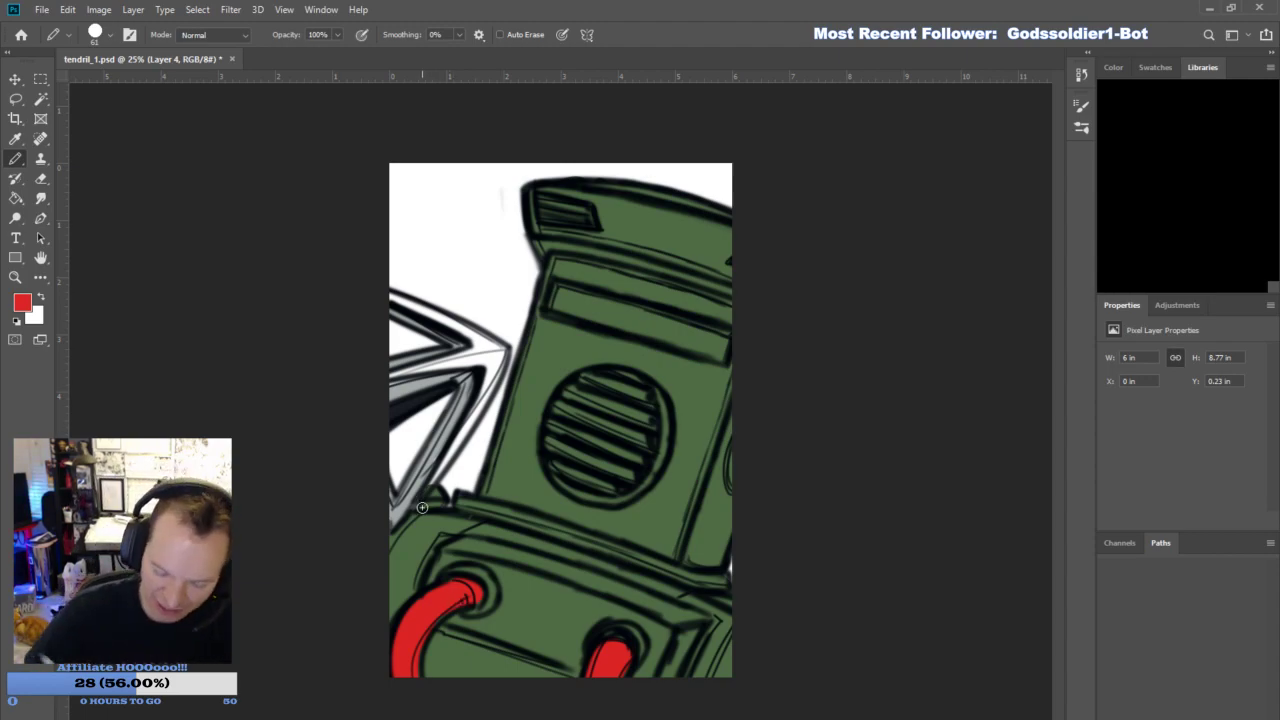
# - Paint the hook weapon's outer faces red along both arms up to the tip beside the helmet
pyautogui.moveTo(424, 497); pyautogui.dragTo(503, 350)
pyautogui.moveTo(487, 394); pyautogui.dragTo(502, 346)
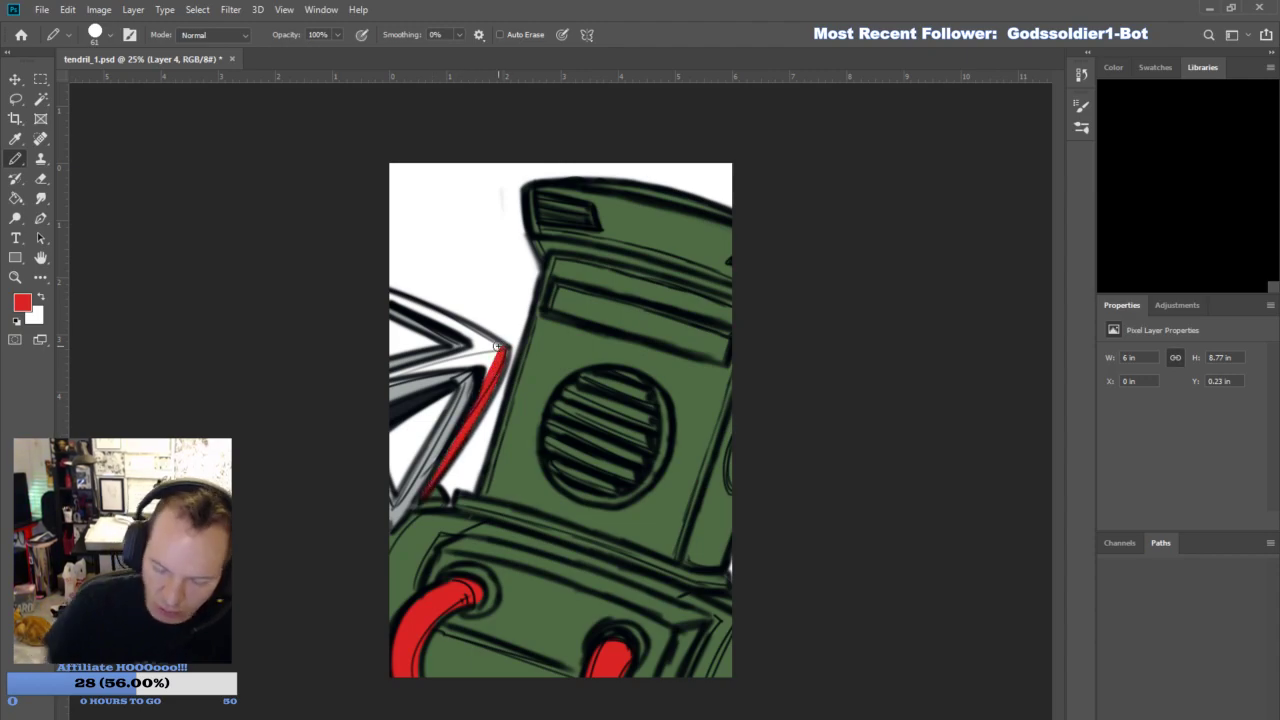
pyautogui.moveTo(383, 371)
pyautogui.mouseDown()
pyautogui.moveTo(490, 354)
pyautogui.moveTo(413, 371)
pyautogui.mouseUp()
pyautogui.moveTo(497, 345)
pyautogui.mouseDown()
pyautogui.moveTo(486, 381)
pyautogui.moveTo(491, 351)
pyautogui.mouseUp()
pyautogui.moveTo(388, 293); pyautogui.dragTo(502, 357)
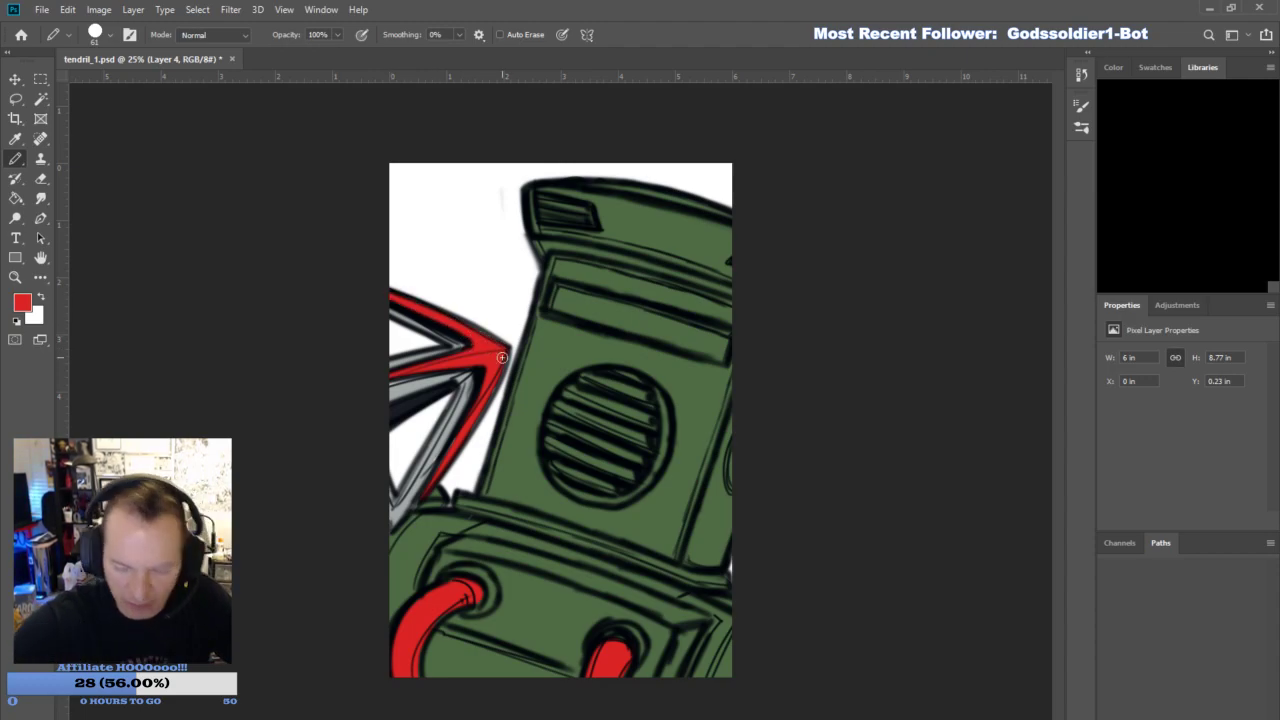
# - Sample a bright neon green and fill in the helmet's visor slot
pyautogui.press('i')
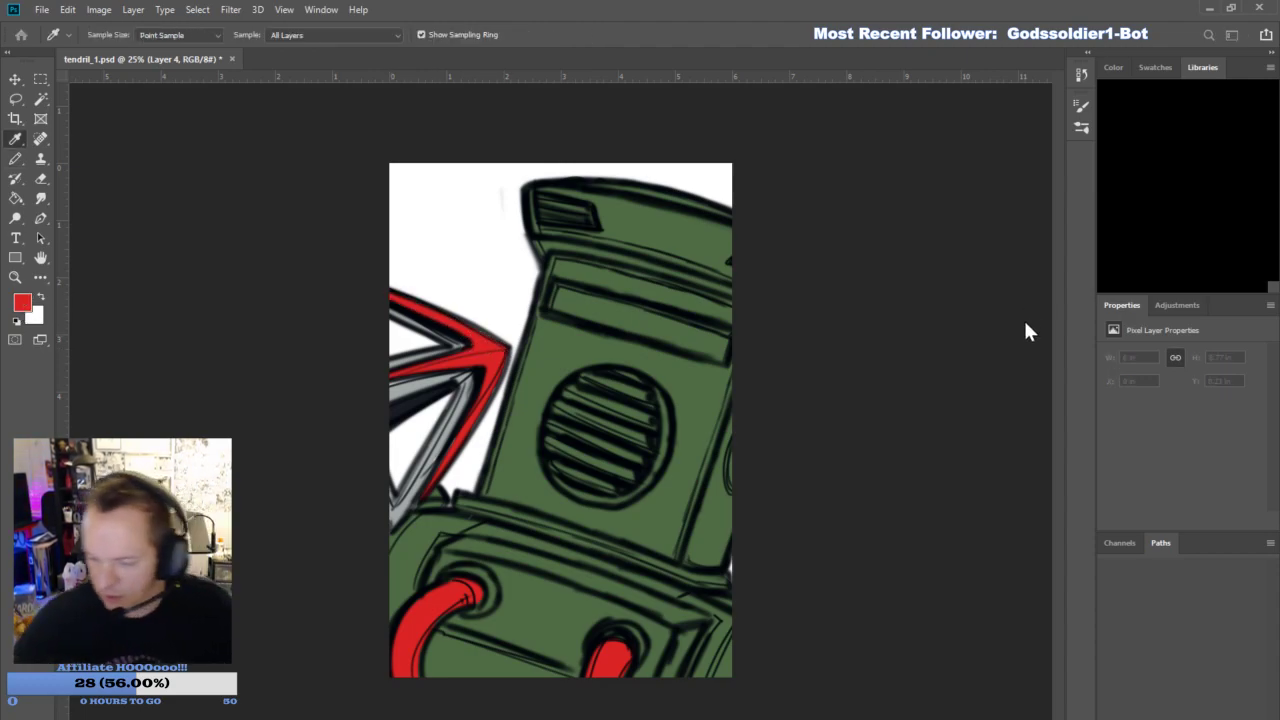
pyautogui.click(1153, 236)
pyautogui.moveTo(572, 306)
pyautogui.mouseDown()
pyautogui.moveTo(667, 335)
pyautogui.moveTo(652, 321)
pyautogui.moveTo(673, 341)
pyautogui.moveTo(661, 334)
pyautogui.moveTo(715, 349)
pyautogui.mouseUp()
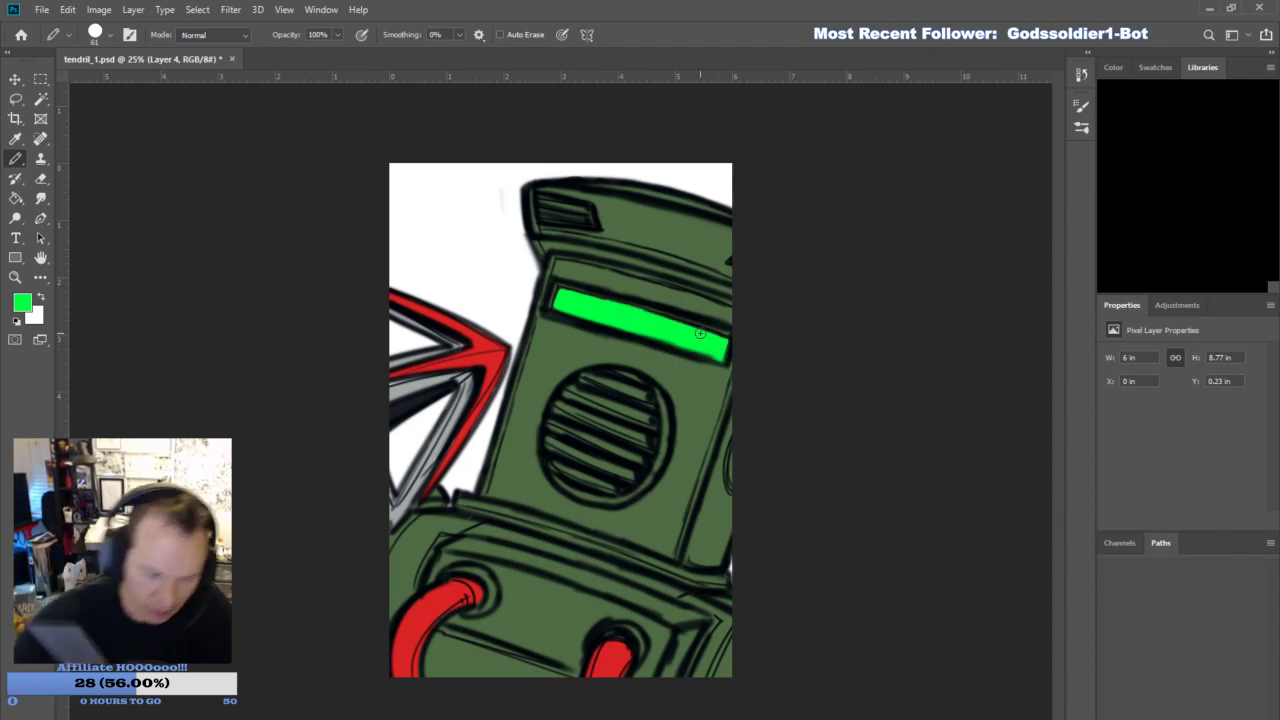
# - Sample a dark purple-grey and color the top band's vent and the helmet's round grille
pyautogui.press('i')
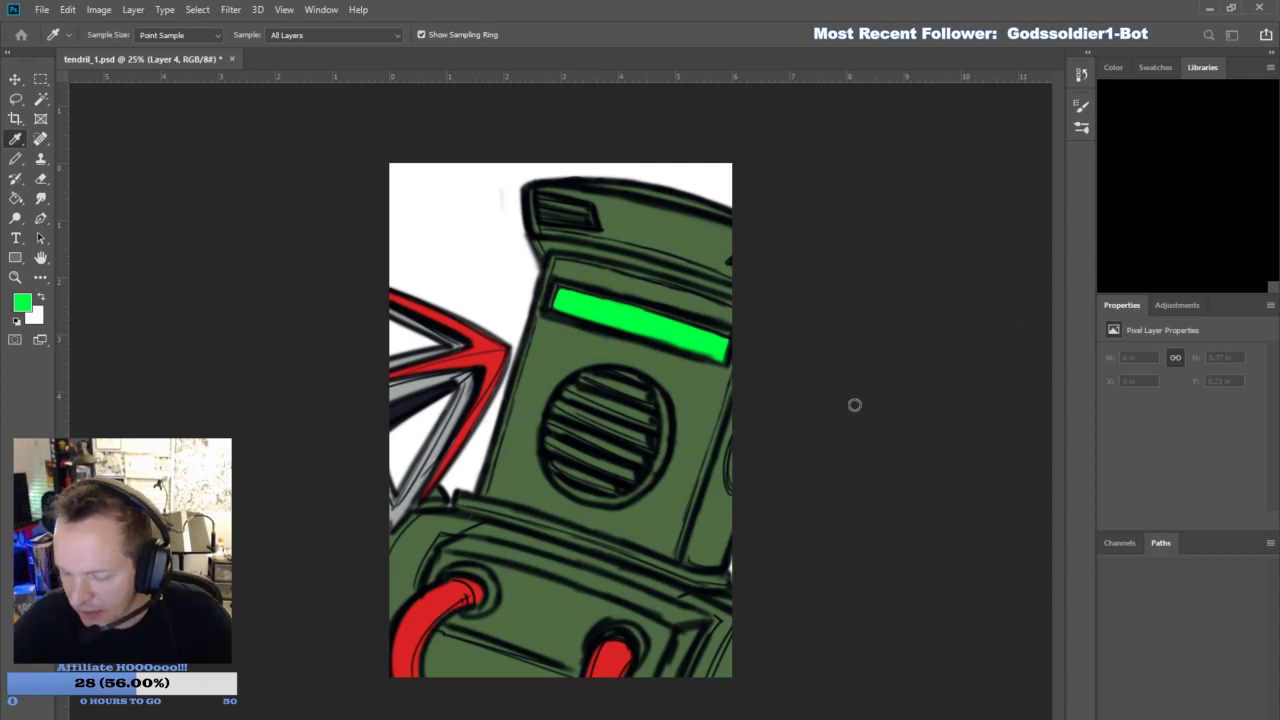
pyautogui.click(1132, 240)
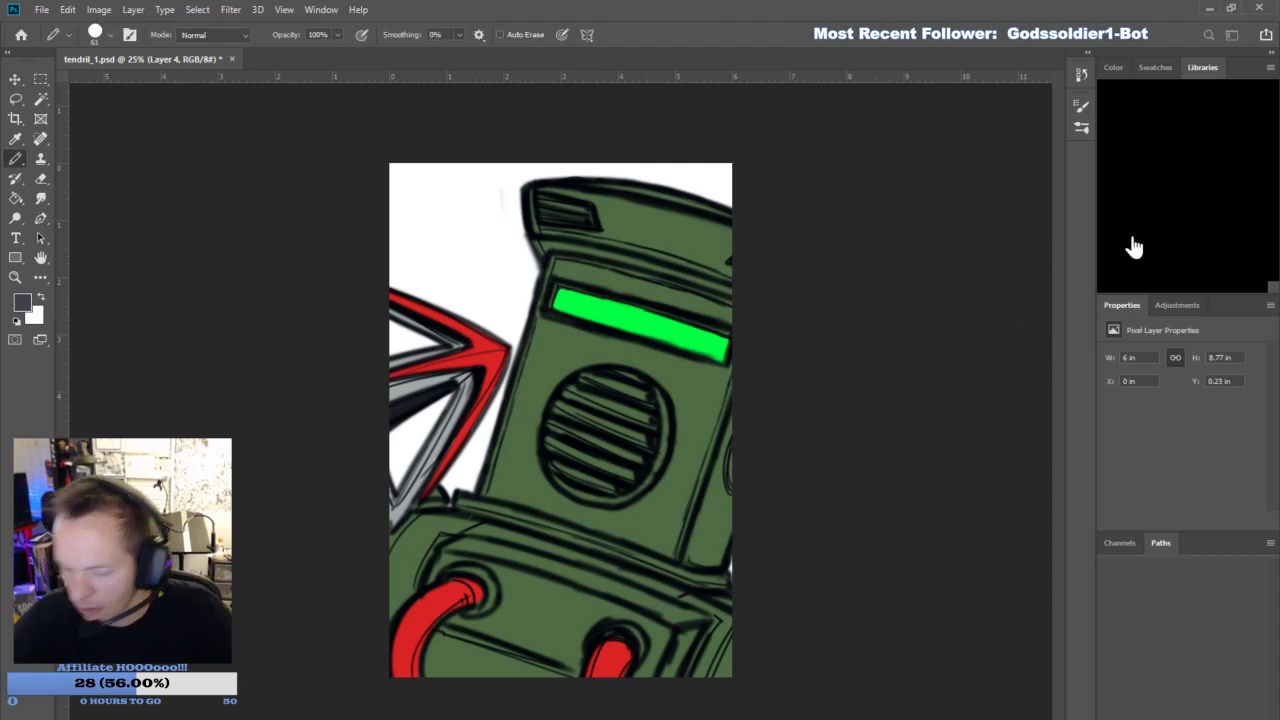
pyautogui.moveTo(547, 217)
pyautogui.mouseDown()
pyautogui.moveTo(591, 224)
pyautogui.moveTo(558, 215)
pyautogui.mouseUp()
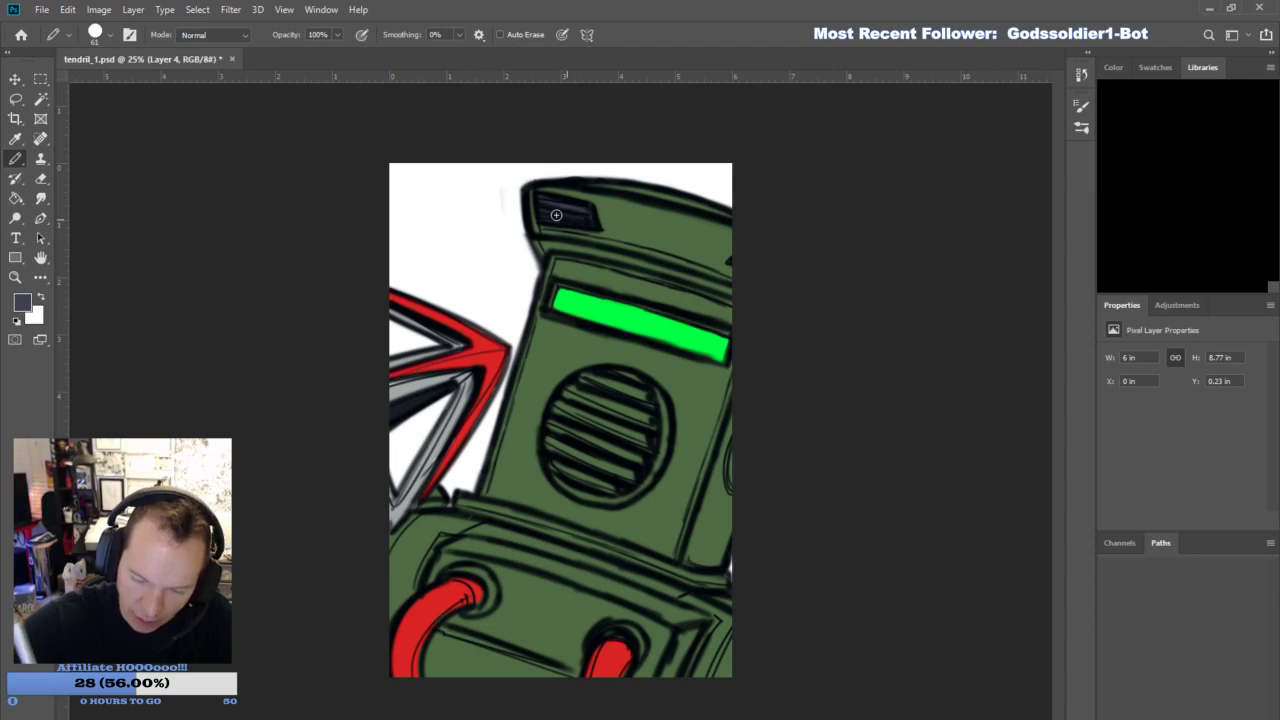
pyautogui.moveTo(575, 479)
pyautogui.mouseDown()
pyautogui.moveTo(579, 442)
pyautogui.moveTo(565, 460)
pyautogui.moveTo(557, 430)
pyautogui.moveTo(565, 456)
pyautogui.moveTo(608, 483)
pyautogui.moveTo(624, 432)
pyautogui.moveTo(630, 474)
pyautogui.moveTo(638, 391)
pyautogui.moveTo(596, 469)
pyautogui.moveTo(601, 406)
pyautogui.moveTo(574, 443)
pyautogui.moveTo(563, 413)
pyautogui.moveTo(590, 379)
pyautogui.moveTo(618, 415)
pyautogui.moveTo(606, 387)
pyautogui.mouseUp()
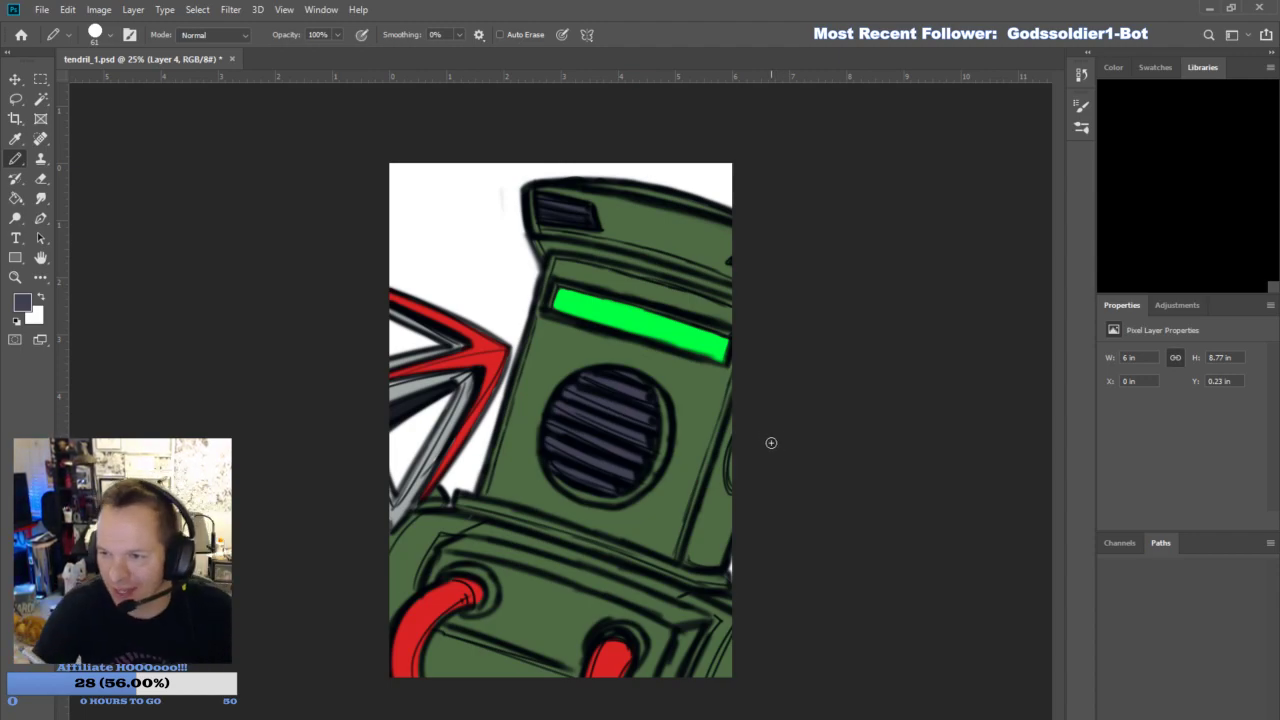
# - On Layer 2, draw two small black bolt circles low on the chest panel between the hoses with the Brush at size 21
pyautogui.click(1186, 366)
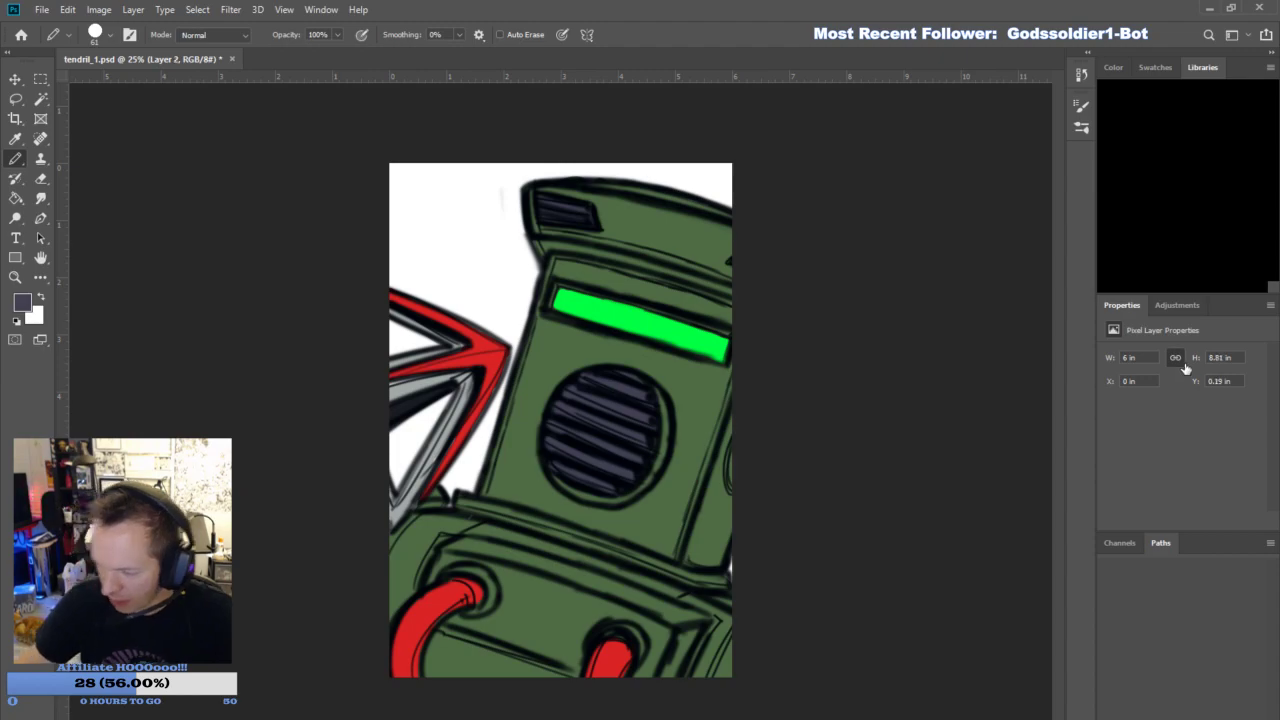
pyautogui.click(17, 323)
pyautogui.click(19, 162)
pyautogui.click(63, 164)
pyautogui.click(514, 615)
pyautogui.hotkey('ctrl', 'z')
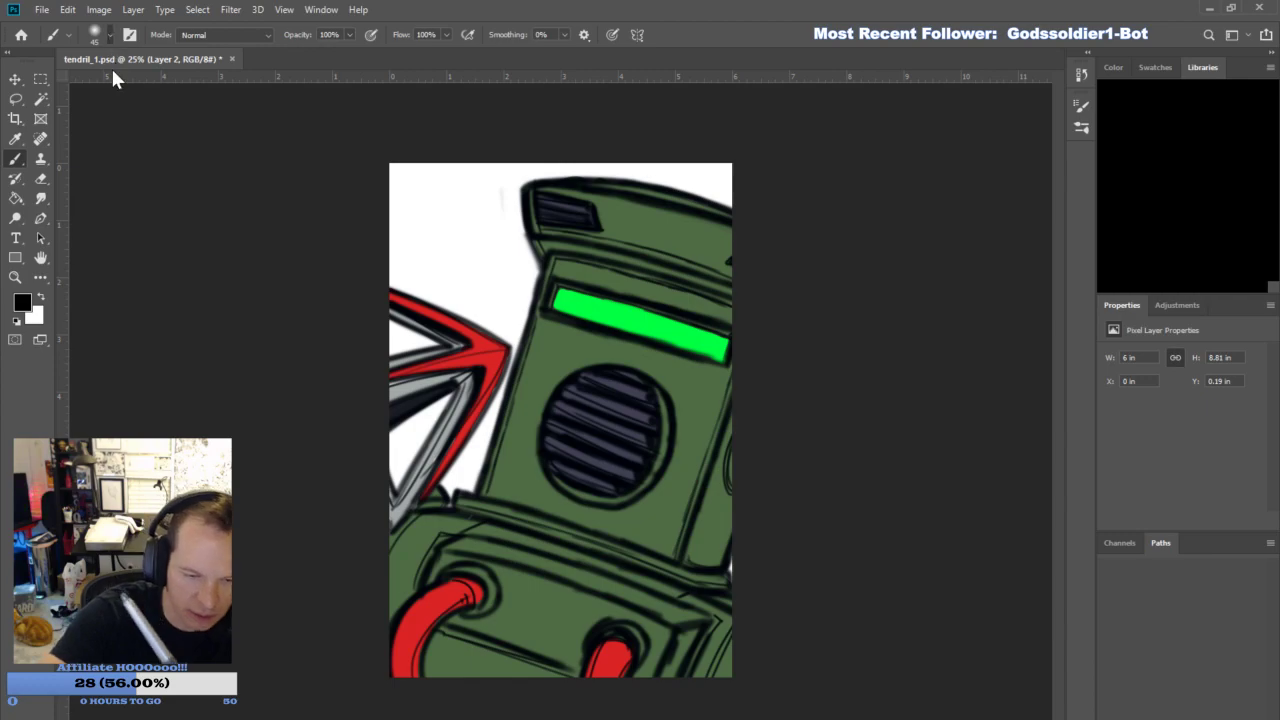
pyautogui.moveTo(514, 612); pyautogui.dragTo(518, 615)
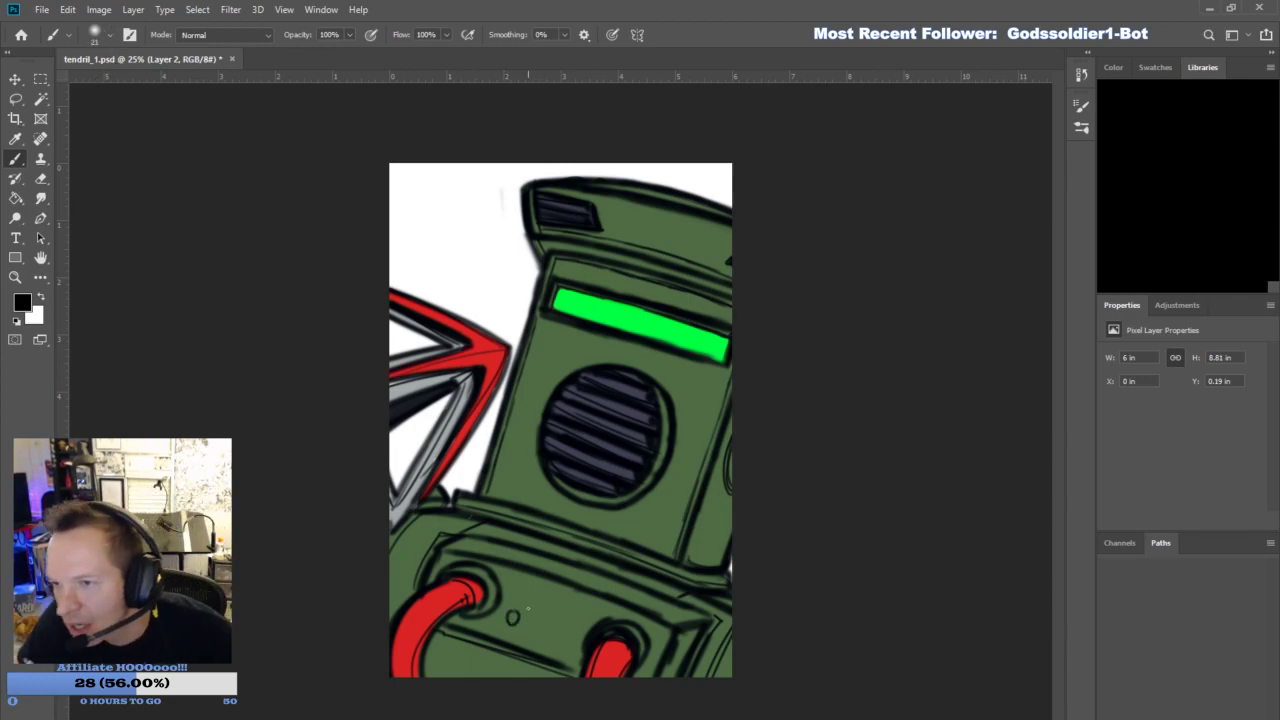
pyautogui.moveTo(543, 627); pyautogui.dragTo(541, 617)
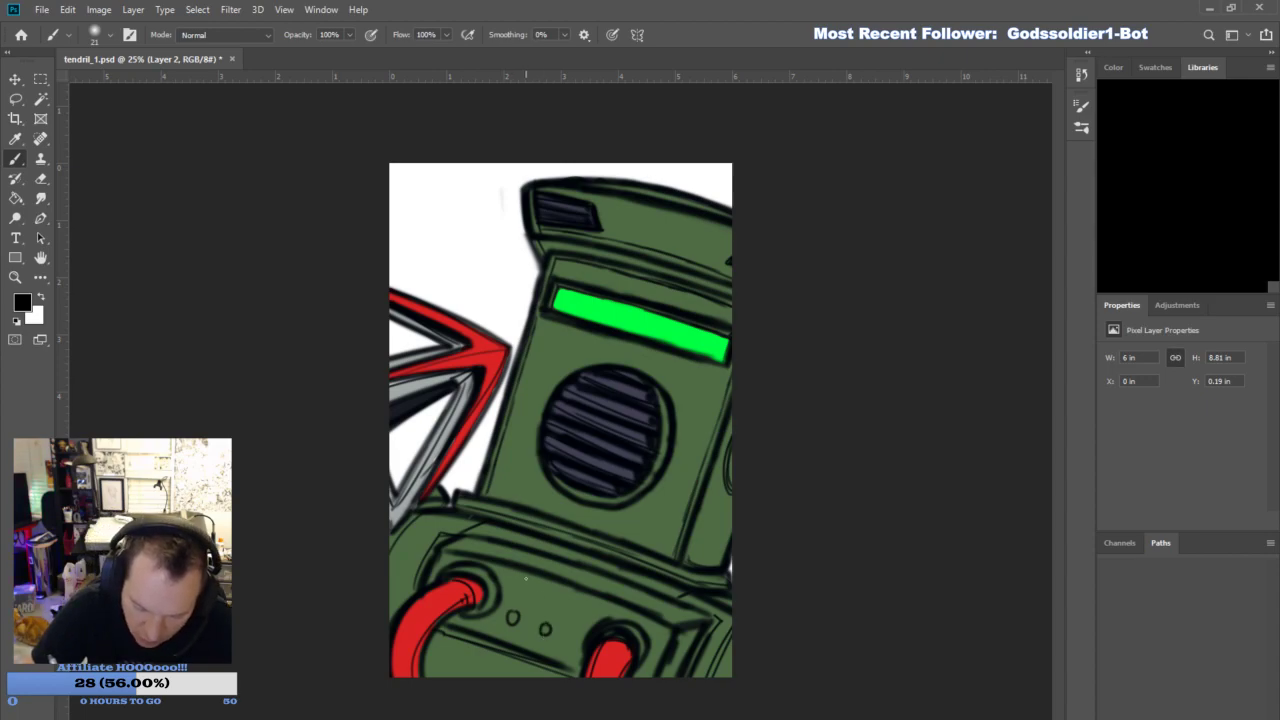
# - Add the remaining small bolt circles on the chest panel and a seam line dividing the central pairs
pyautogui.hotkey('ctrl', 'z')
pyautogui.moveTo(517, 586); pyautogui.dragTo(551, 587)
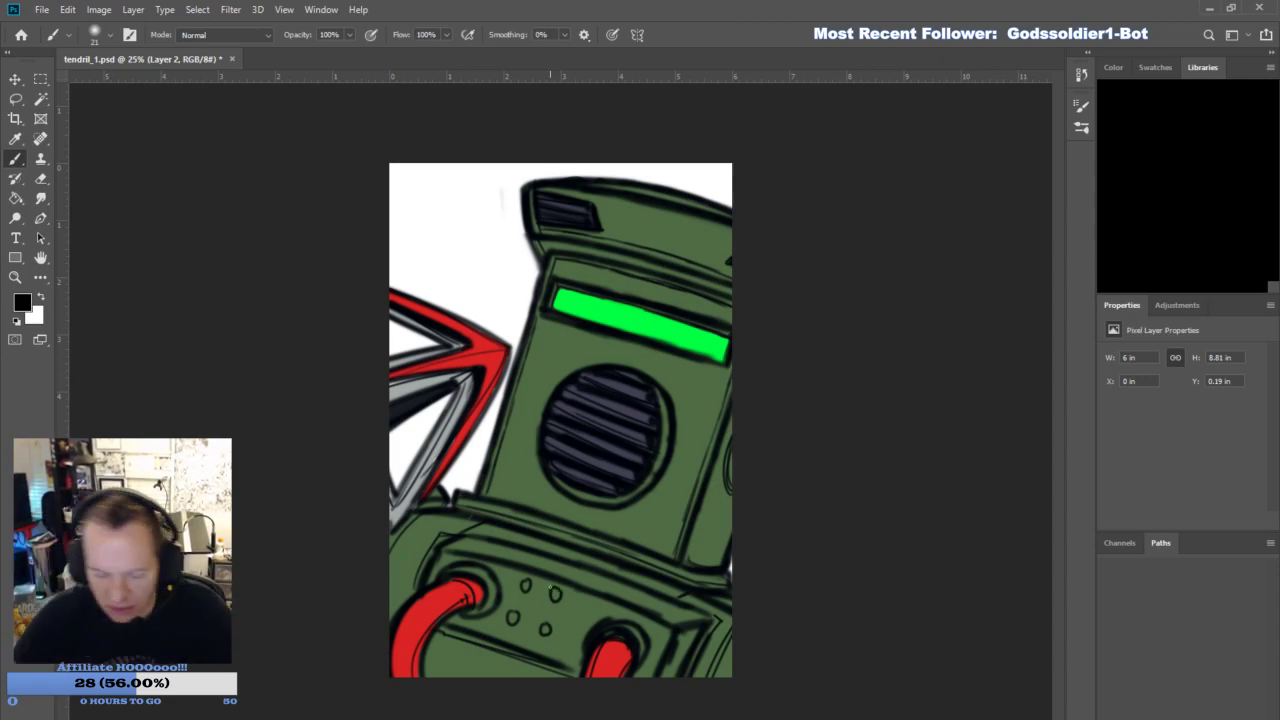
pyautogui.moveTo(516, 645); pyautogui.dragTo(546, 584)
pyautogui.moveTo(519, 637); pyautogui.dragTo(543, 569)
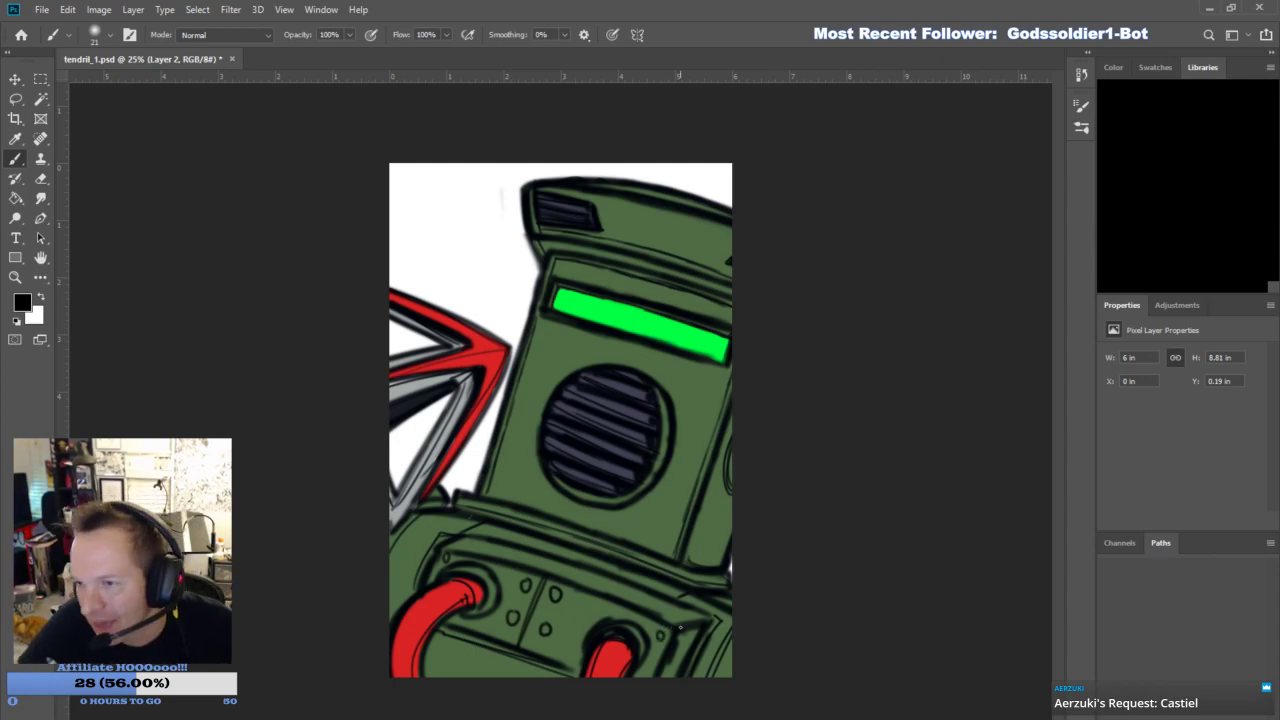
# - Ink the short vertical panel line beside the lower-left hose and small rivets along the hook's grey bars
pyautogui.moveTo(443, 637); pyautogui.dragTo(446, 677)
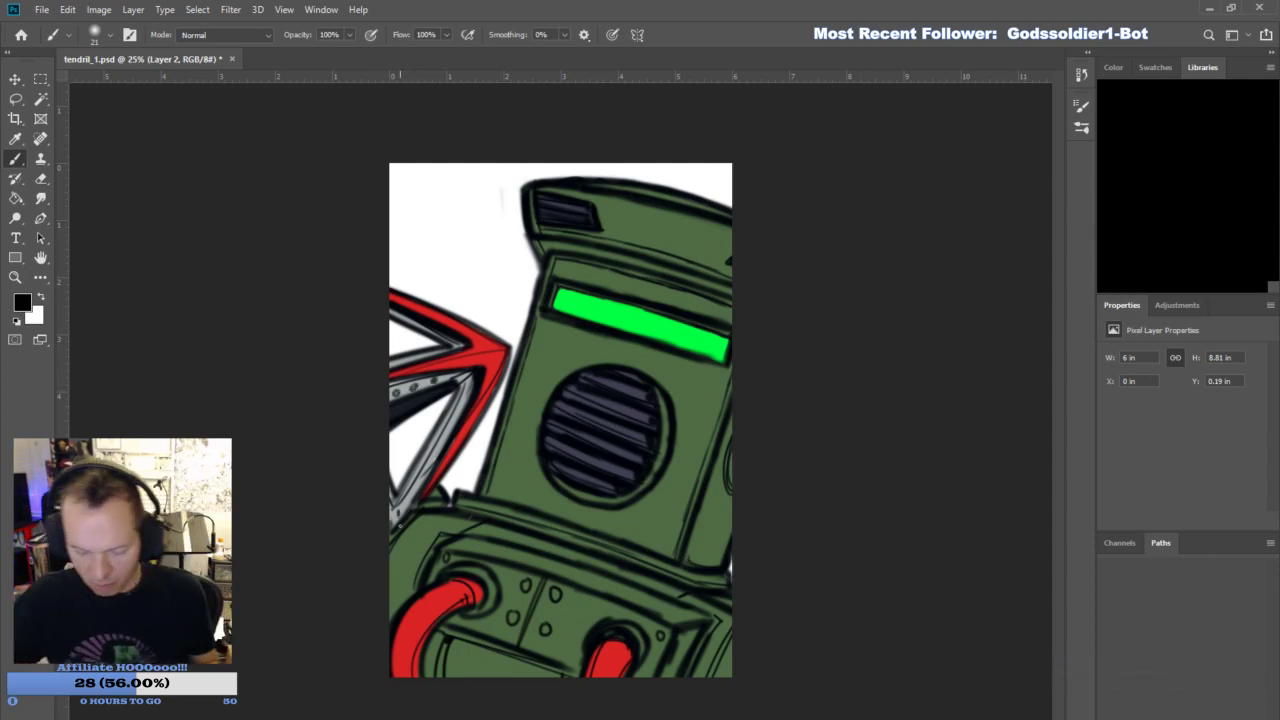
# - With Layer 4 active, sample a dark green, switch to the Pencil at size 61, and add a new layer for shading
pyautogui.click(1168, 455)
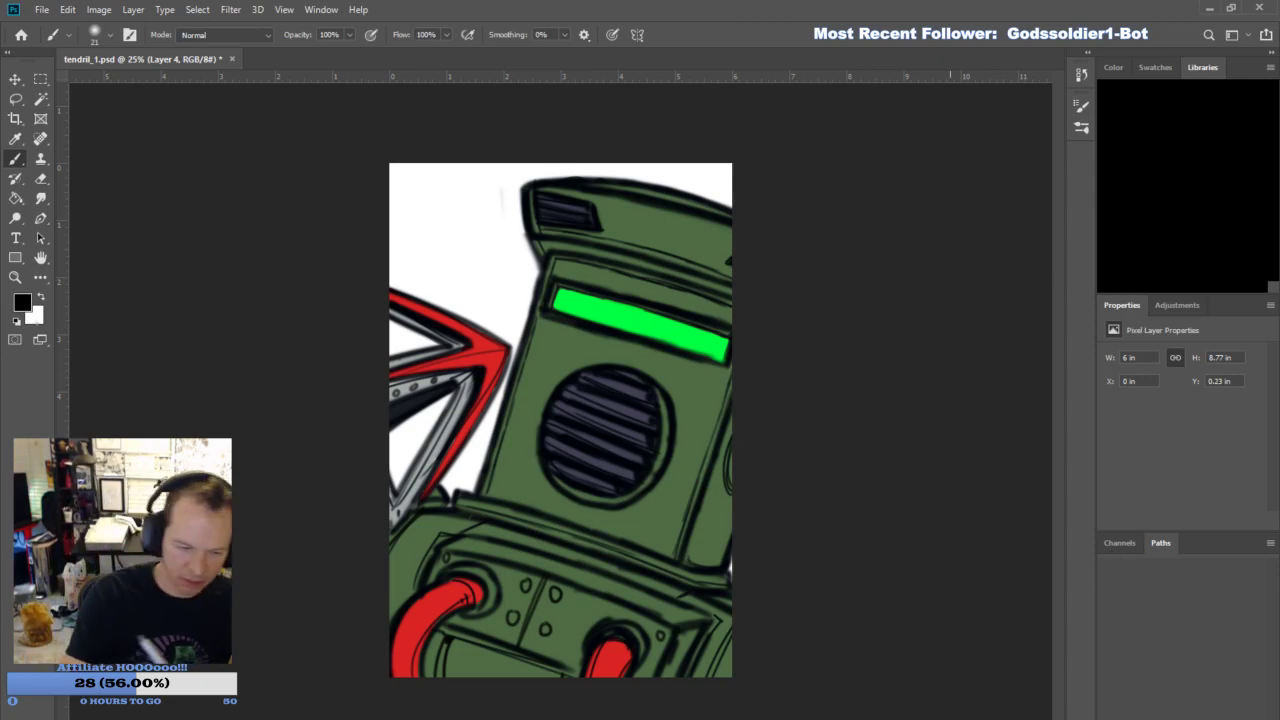
pyautogui.press('i')
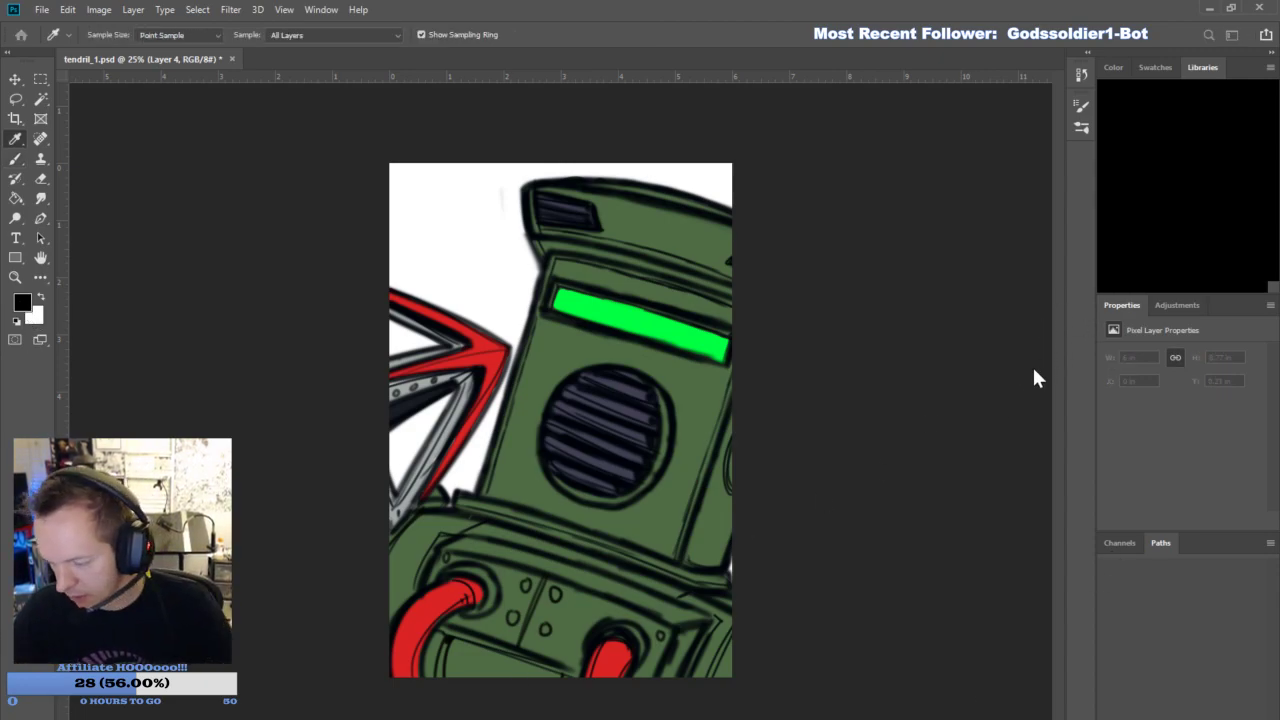
pyautogui.click(1153, 234)
pyautogui.click(15, 278)
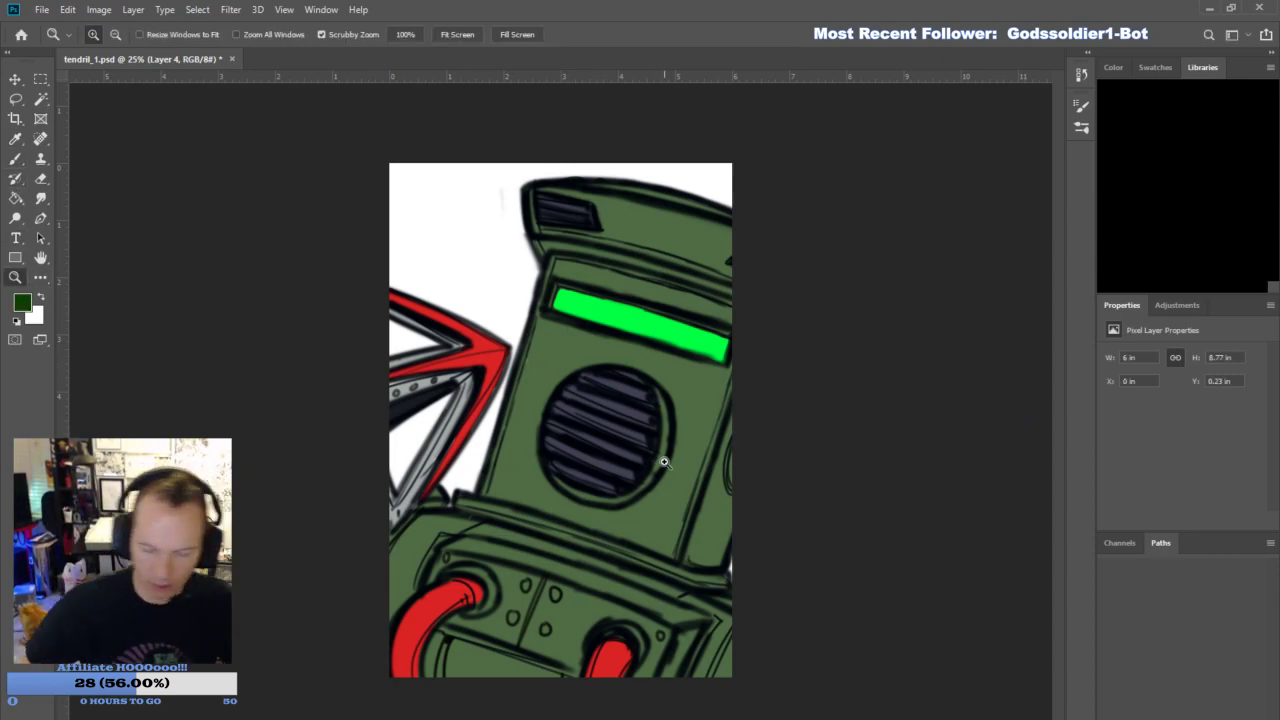
pyautogui.hotkey('ctrl', '-')
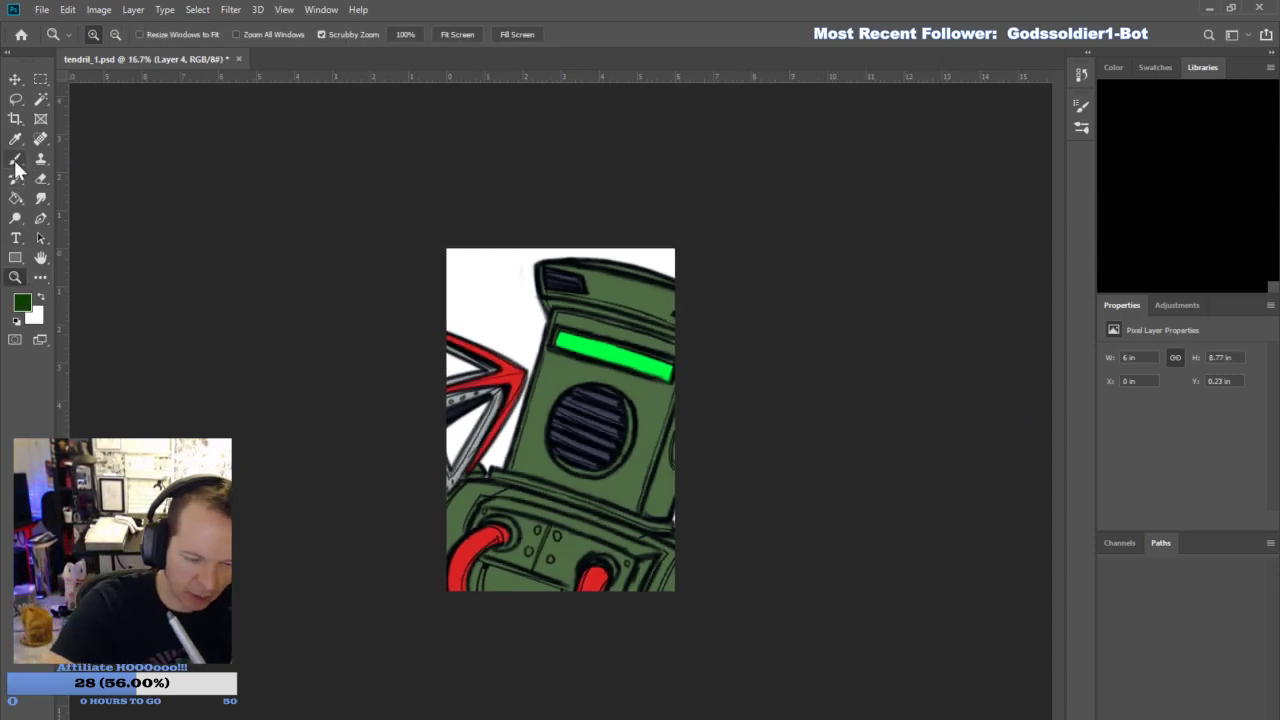
pyautogui.click(18, 159)
pyautogui.click(87, 166)
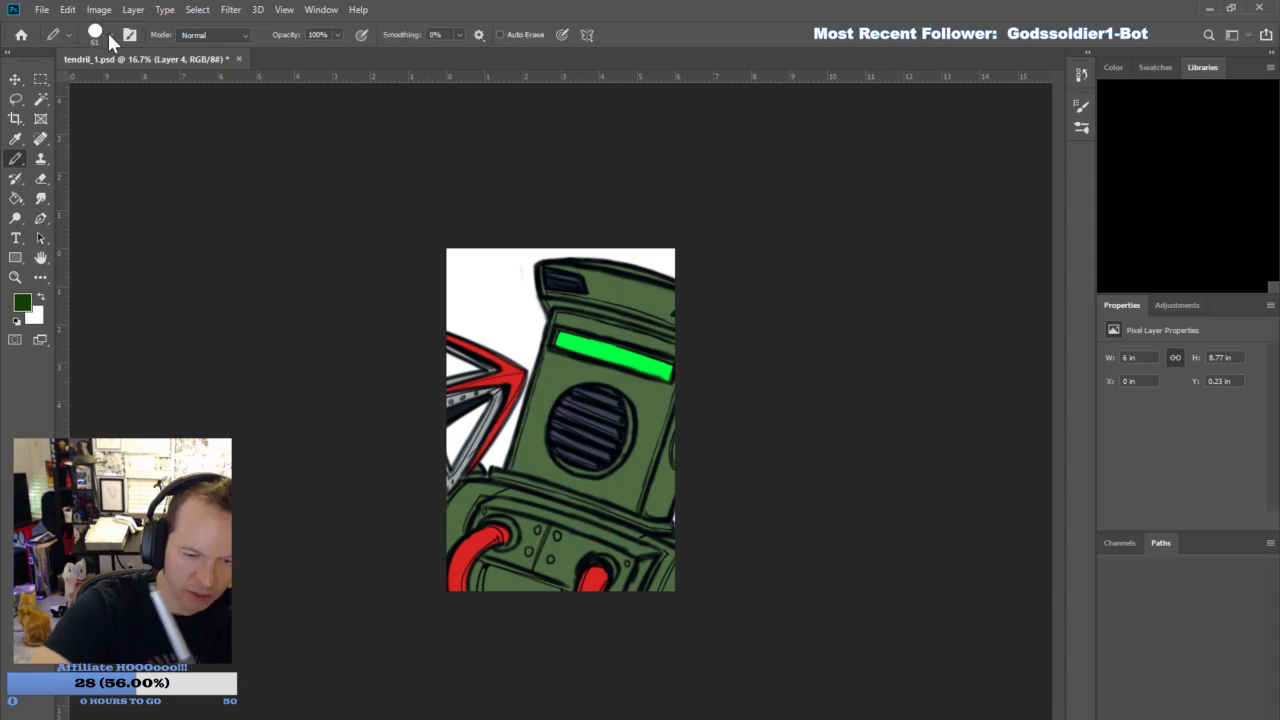
pyautogui.moveTo(650, 512); pyautogui.dragTo(662, 470)
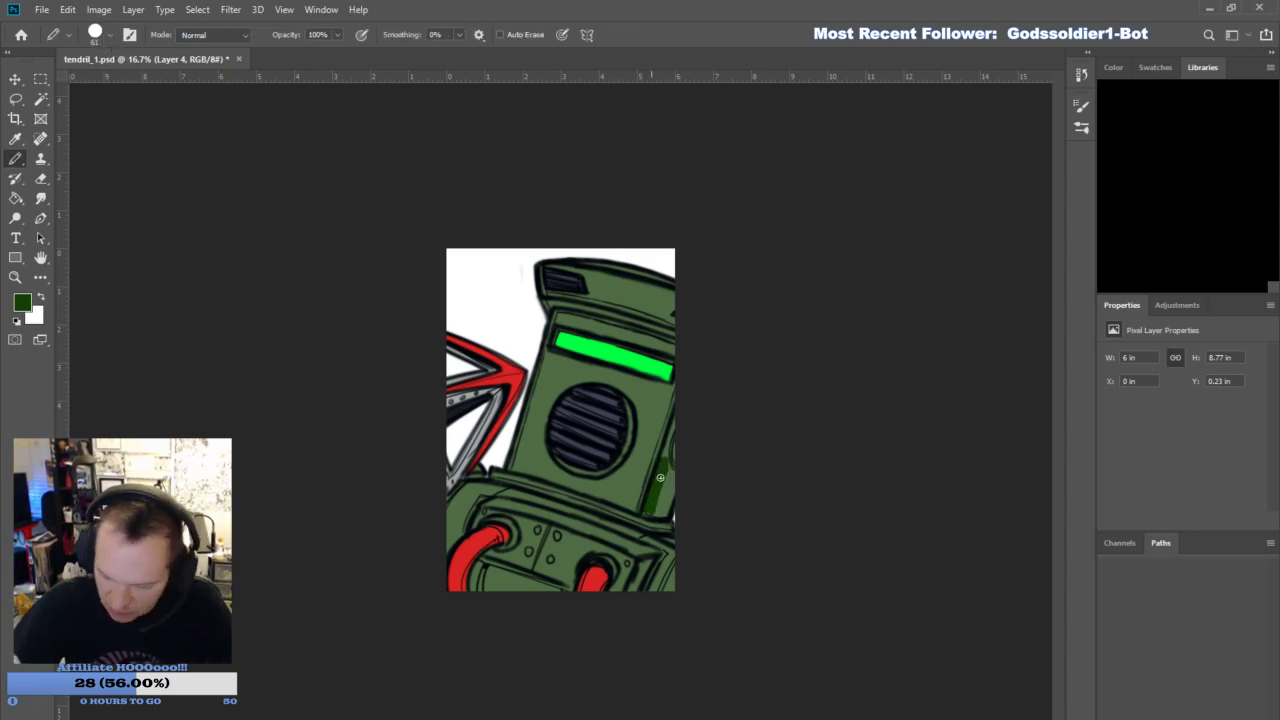
pyautogui.hotkey('ctrl', 'z')
pyautogui.click(1226, 716)
# - Shade the helmet's far side panel and the outer and lower parts of the chest armor in dark green
pyautogui.moveTo(674, 459)
pyautogui.mouseDown()
pyautogui.moveTo(648, 506)
pyautogui.moveTo(675, 467)
pyautogui.moveTo(677, 479)
pyautogui.moveTo(671, 499)
pyautogui.moveTo(685, 401)
pyautogui.moveTo(661, 463)
pyautogui.moveTo(677, 409)
pyautogui.mouseUp()
pyautogui.moveTo(650, 555)
pyautogui.mouseDown()
pyautogui.moveTo(633, 596)
pyautogui.moveTo(650, 564)
pyautogui.moveTo(666, 565)
pyautogui.moveTo(637, 609)
pyautogui.moveTo(678, 573)
pyautogui.mouseUp()
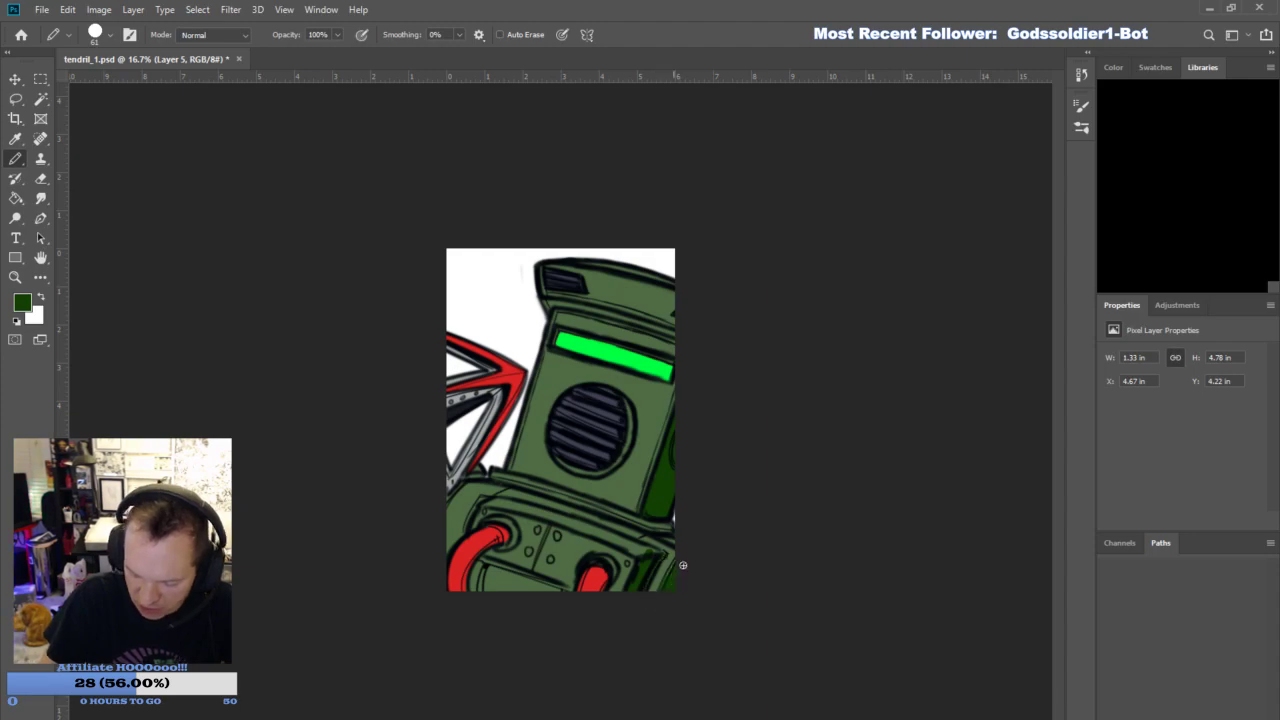
pyautogui.moveTo(615, 531)
pyautogui.mouseDown()
pyautogui.moveTo(658, 553)
pyautogui.moveTo(595, 514)
pyautogui.moveTo(624, 532)
pyautogui.mouseUp()
pyautogui.moveTo(486, 583)
pyautogui.mouseDown()
pyautogui.moveTo(555, 587)
pyautogui.moveTo(488, 586)
pyautogui.moveTo(559, 591)
pyautogui.moveTo(520, 582)
pyautogui.mouseUp()
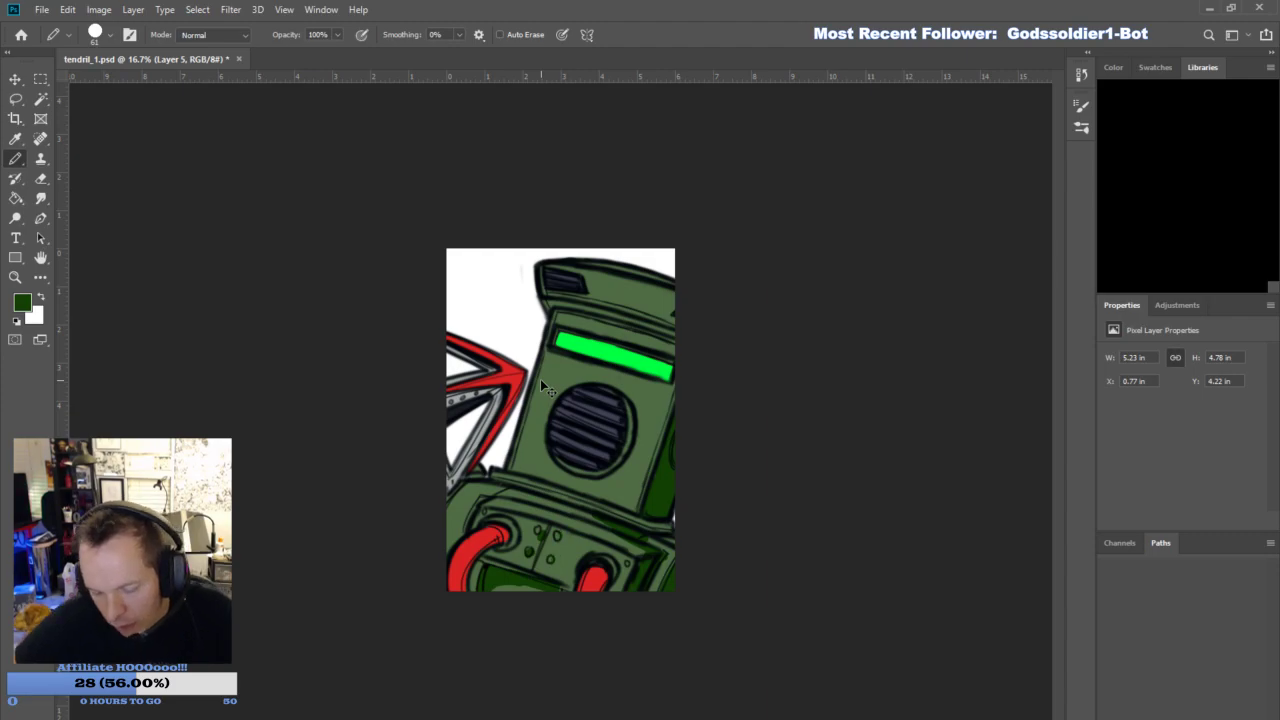
# - Continue the dark green shading along the chest panel's rim, the shoulder, and around the small bolts and hose sockets
pyautogui.moveTo(492, 588)
pyautogui.mouseDown()
pyautogui.moveTo(561, 597)
pyautogui.moveTo(533, 559)
pyautogui.moveTo(542, 529)
pyautogui.moveTo(562, 562)
pyautogui.moveTo(559, 527)
pyautogui.moveTo(485, 497)
pyautogui.moveTo(444, 555)
pyautogui.moveTo(481, 497)
pyautogui.moveTo(538, 486)
pyautogui.moveTo(649, 528)
pyautogui.moveTo(582, 495)
pyautogui.moveTo(682, 525)
pyautogui.mouseUp()
pyautogui.moveTo(533, 494)
pyautogui.mouseDown()
pyautogui.moveTo(617, 525)
pyautogui.moveTo(508, 493)
pyautogui.mouseUp()
pyautogui.moveTo(623, 570); pyautogui.dragTo(629, 560)
pyautogui.moveTo(503, 554); pyautogui.dragTo(533, 567)
pyautogui.moveTo(533, 567); pyautogui.dragTo(519, 546)
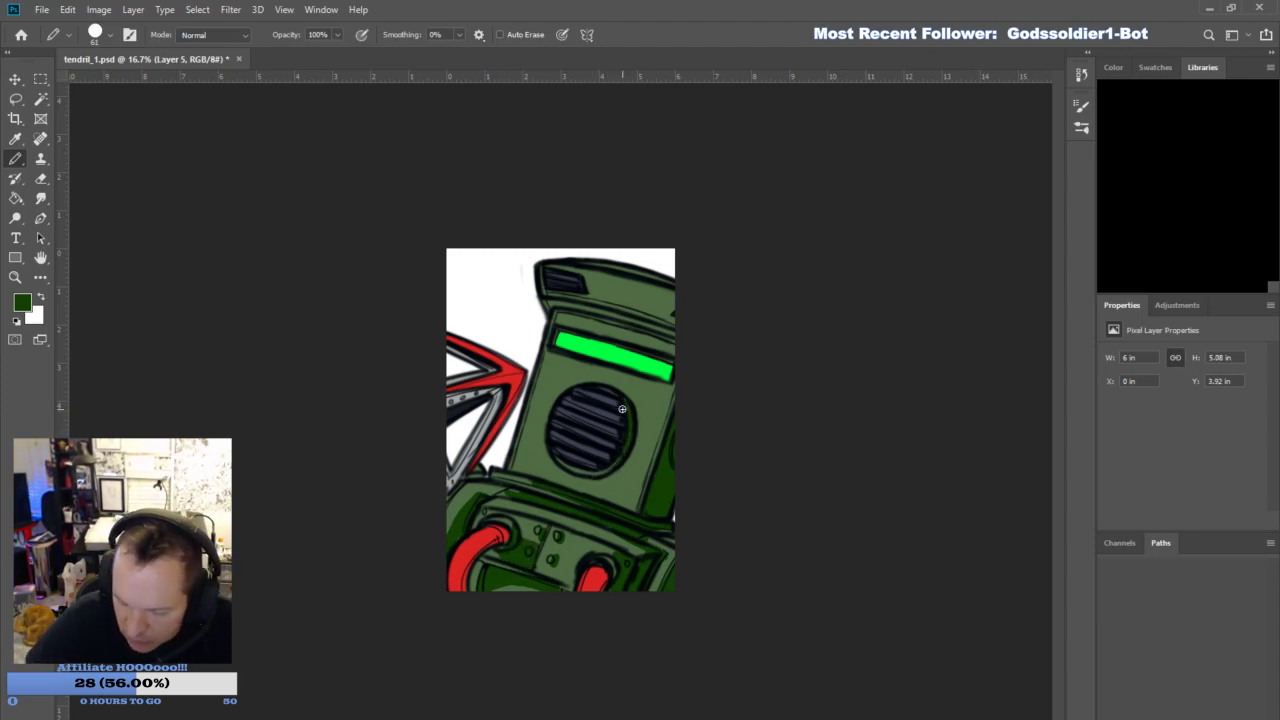
# - Paint dark green shadows over the helmet front around the grille, above the visor, and across the top band, leaving lighter reflection streaks
pyautogui.moveTo(573, 487)
pyautogui.mouseDown()
pyautogui.moveTo(626, 496)
pyautogui.moveTo(628, 391)
pyautogui.moveTo(643, 415)
pyautogui.moveTo(670, 383)
pyautogui.moveTo(648, 395)
pyautogui.moveTo(609, 368)
pyautogui.moveTo(644, 382)
pyautogui.moveTo(617, 504)
pyautogui.mouseUp()
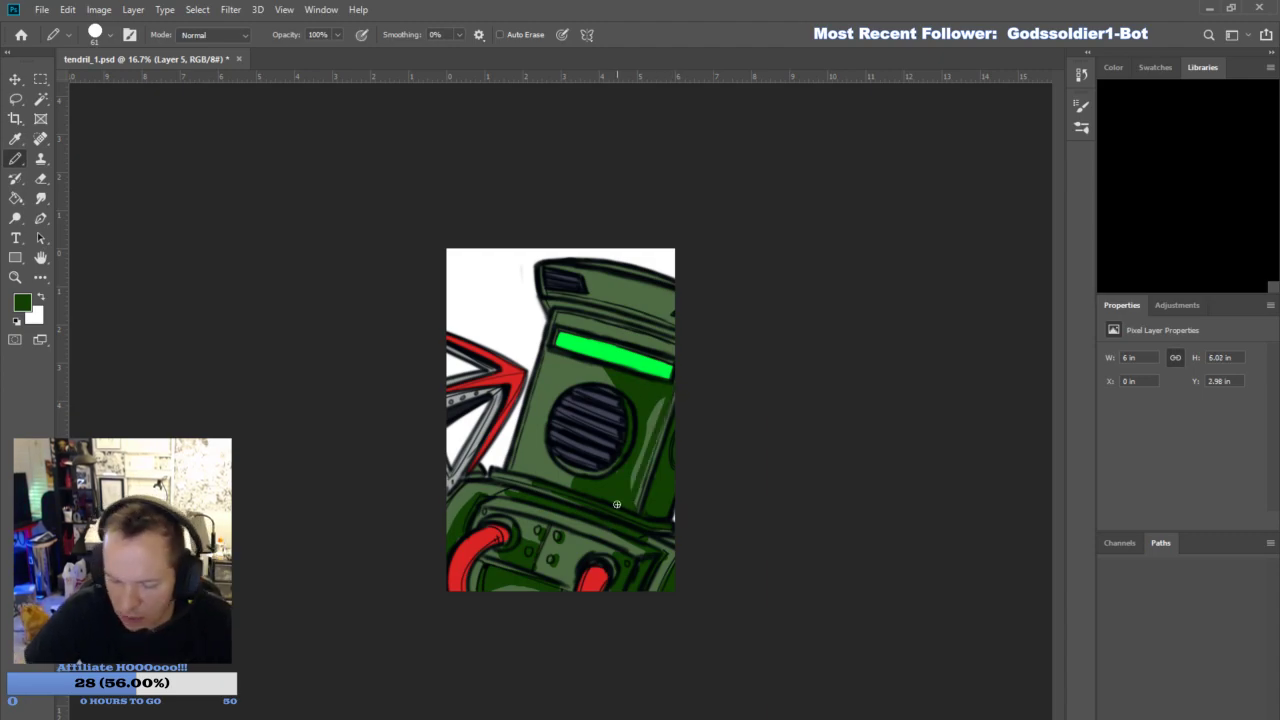
pyautogui.moveTo(591, 377)
pyautogui.mouseDown()
pyautogui.moveTo(565, 356)
pyautogui.moveTo(586, 374)
pyautogui.mouseUp()
pyautogui.moveTo(600, 328)
pyautogui.mouseDown()
pyautogui.moveTo(632, 344)
pyautogui.moveTo(568, 314)
pyautogui.mouseUp()
pyautogui.moveTo(667, 349)
pyautogui.mouseDown()
pyautogui.moveTo(577, 308)
pyautogui.moveTo(680, 334)
pyautogui.moveTo(616, 298)
pyautogui.moveTo(647, 309)
pyautogui.moveTo(644, 284)
pyautogui.moveTo(664, 290)
pyautogui.moveTo(674, 325)
pyautogui.moveTo(672, 297)
pyautogui.moveTo(600, 303)
pyautogui.moveTo(662, 276)
pyautogui.mouseUp()
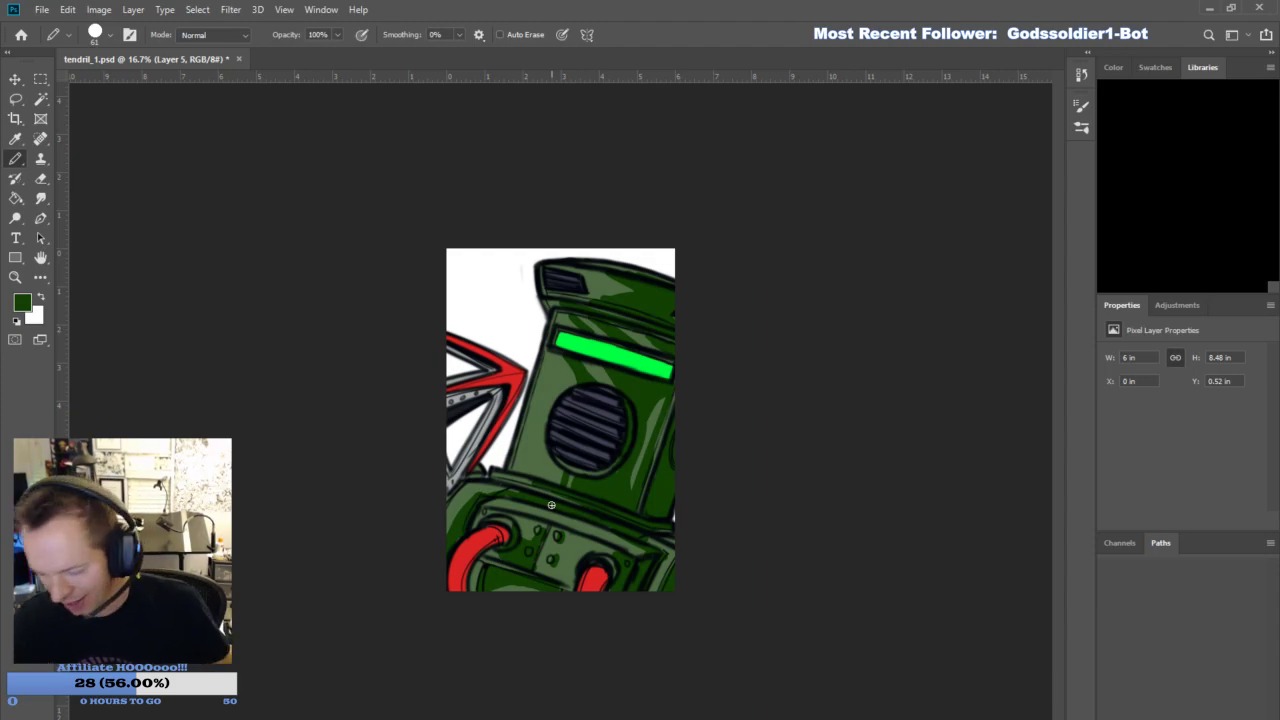
# - Sample a dark red and paint curved ridge shadows along the lower-left hose with the Pencil at size 31
pyautogui.press('i')
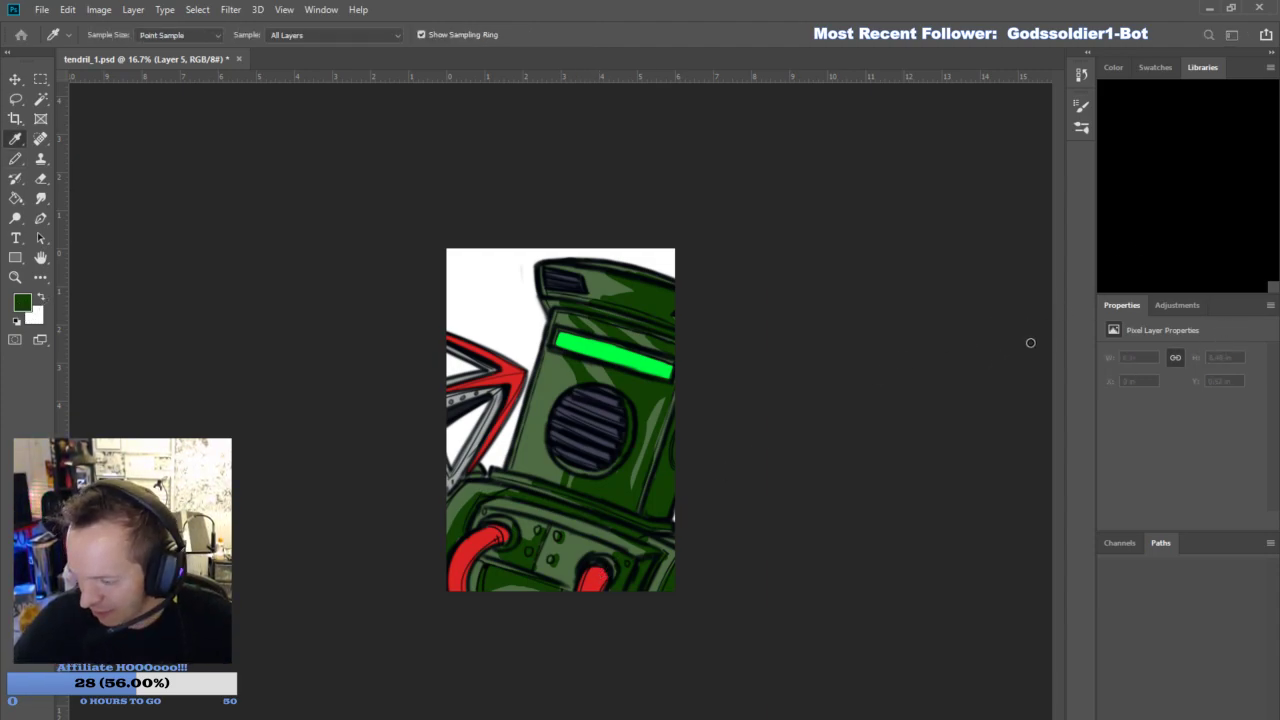
pyautogui.click(1136, 245)
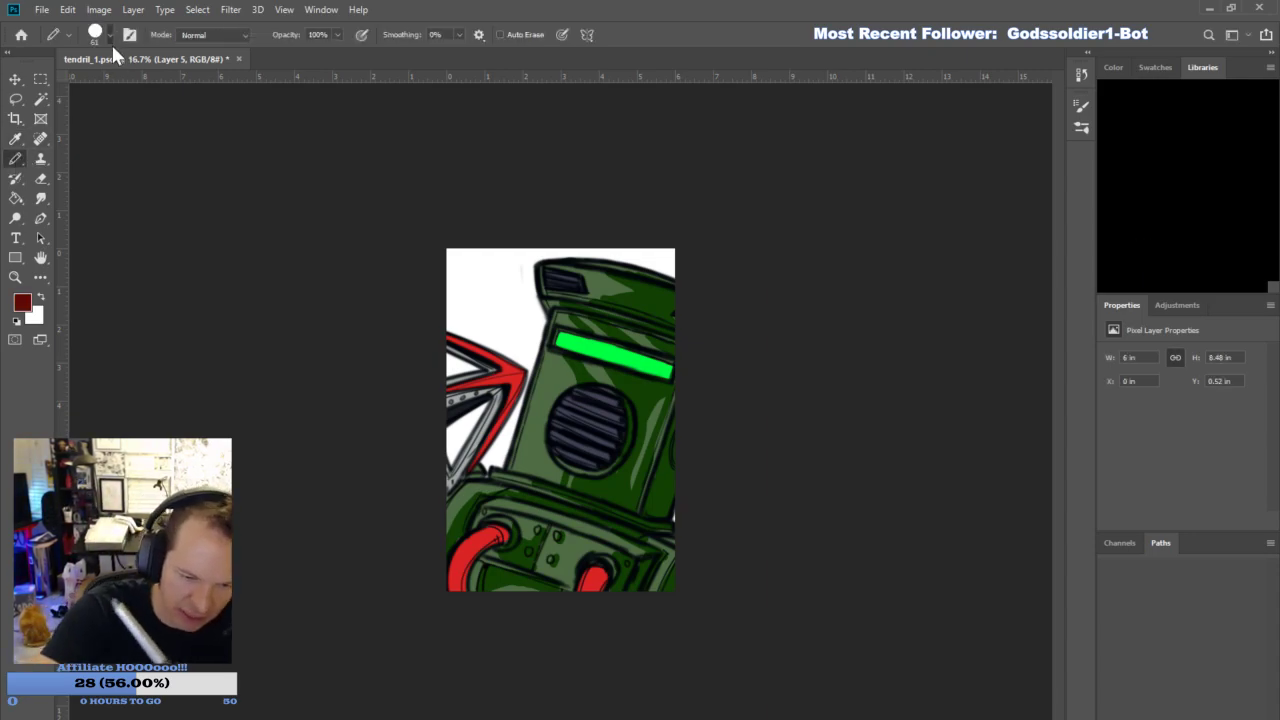
pyautogui.press('[')
pyautogui.press('[')
pyautogui.press('[')
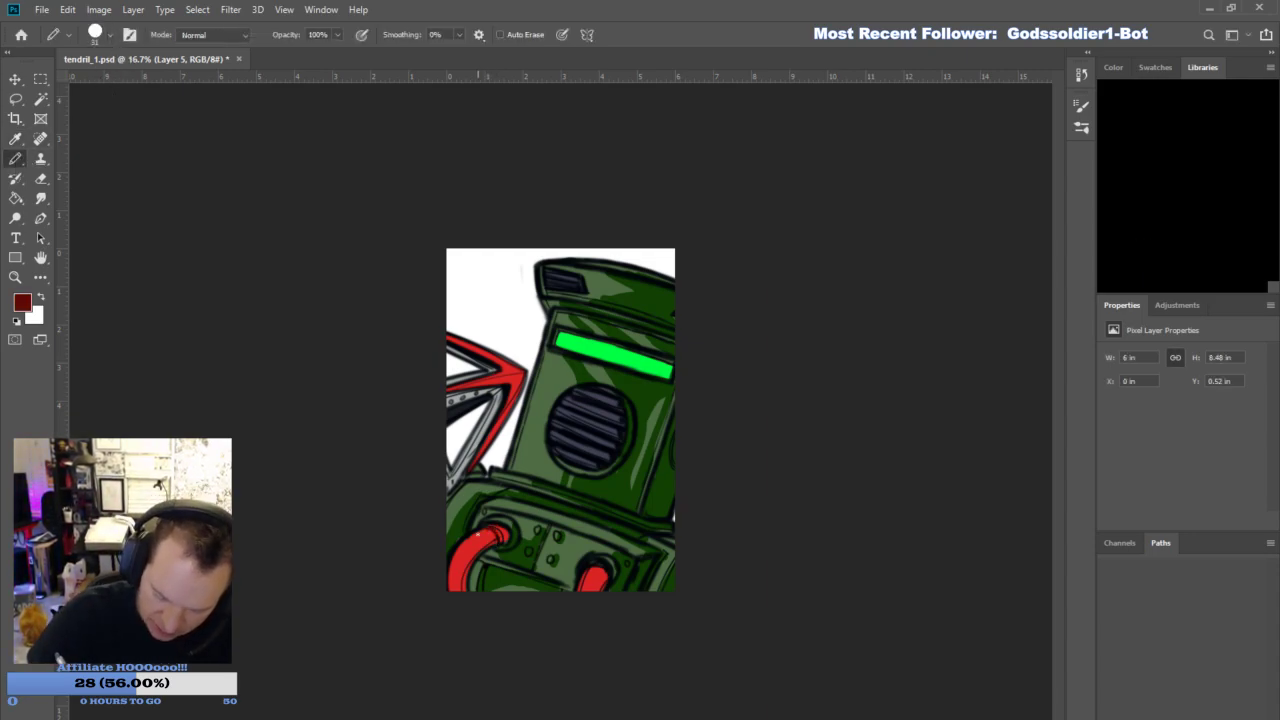
pyautogui.moveTo(486, 534); pyautogui.dragTo(460, 555)
pyautogui.moveTo(474, 548); pyautogui.dragTo(450, 588)
pyautogui.moveTo(466, 585); pyautogui.dragTo(450, 591)
pyautogui.moveTo(506, 524); pyautogui.dragTo(457, 590)
pyautogui.moveTo(484, 542); pyautogui.dragTo(473, 555)
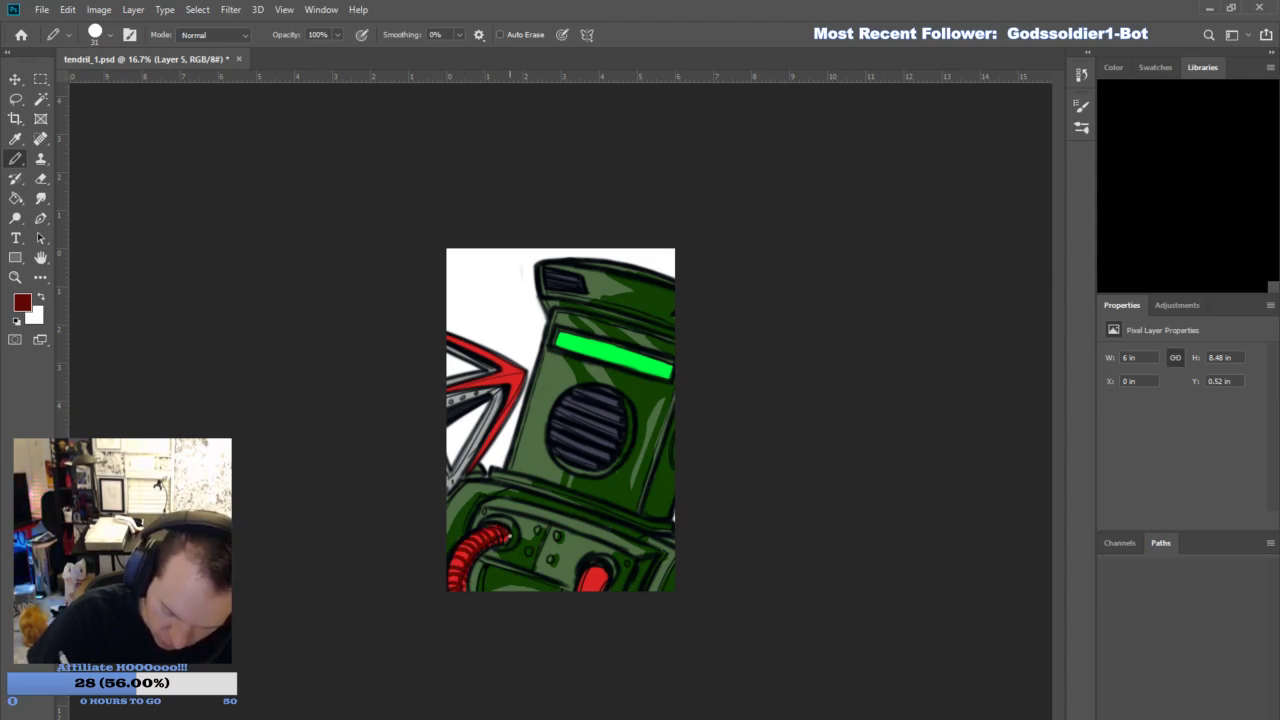
# - Add dark red ridge shadows to the second hose and shade the edges of the hook's red frame
pyautogui.moveTo(606, 570); pyautogui.dragTo(582, 584)
pyautogui.moveTo(604, 579); pyautogui.dragTo(580, 592)
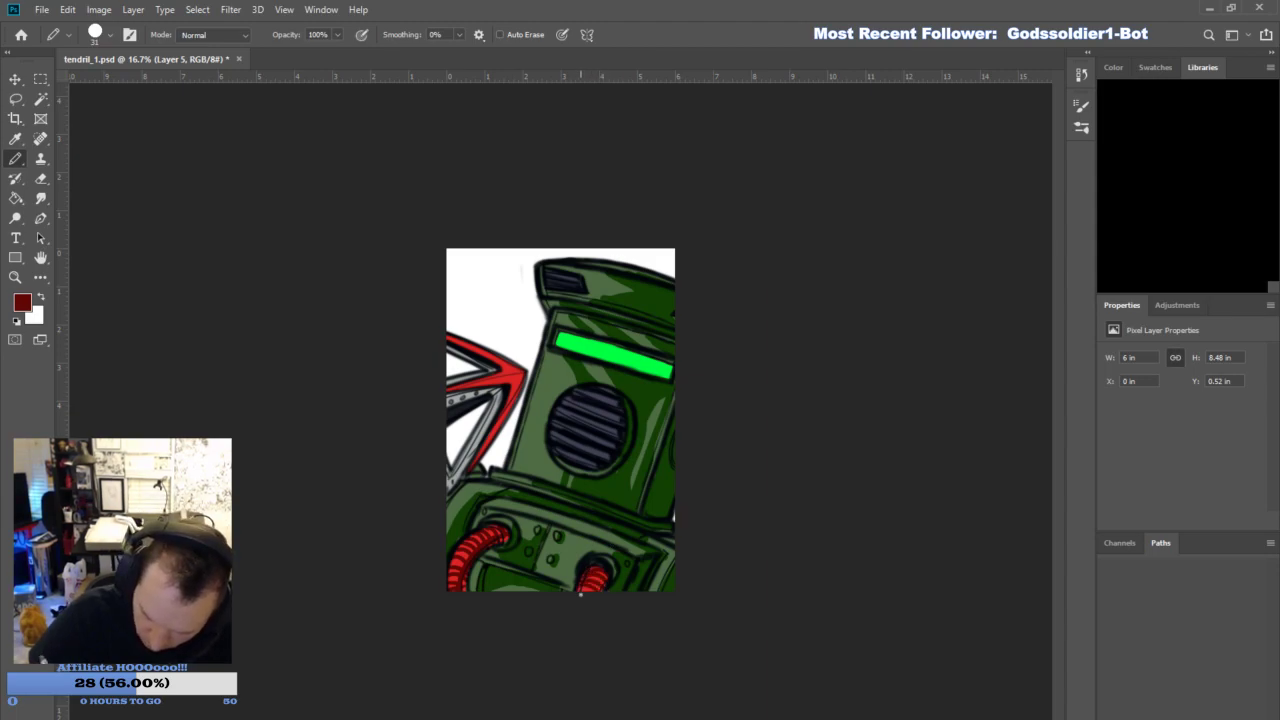
pyautogui.moveTo(515, 394); pyautogui.dragTo(478, 462)
pyautogui.moveTo(524, 377)
pyautogui.mouseDown()
pyautogui.moveTo(455, 390)
pyautogui.moveTo(526, 372)
pyautogui.mouseUp()
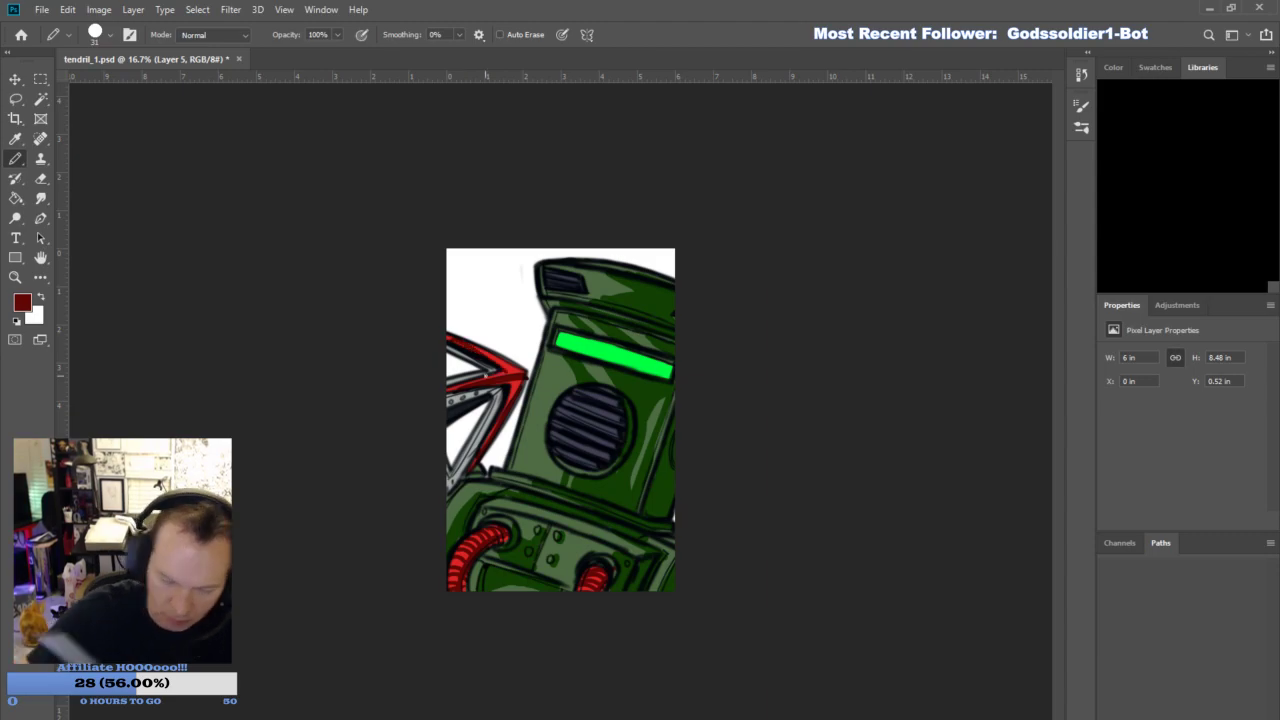
pyautogui.press('e')
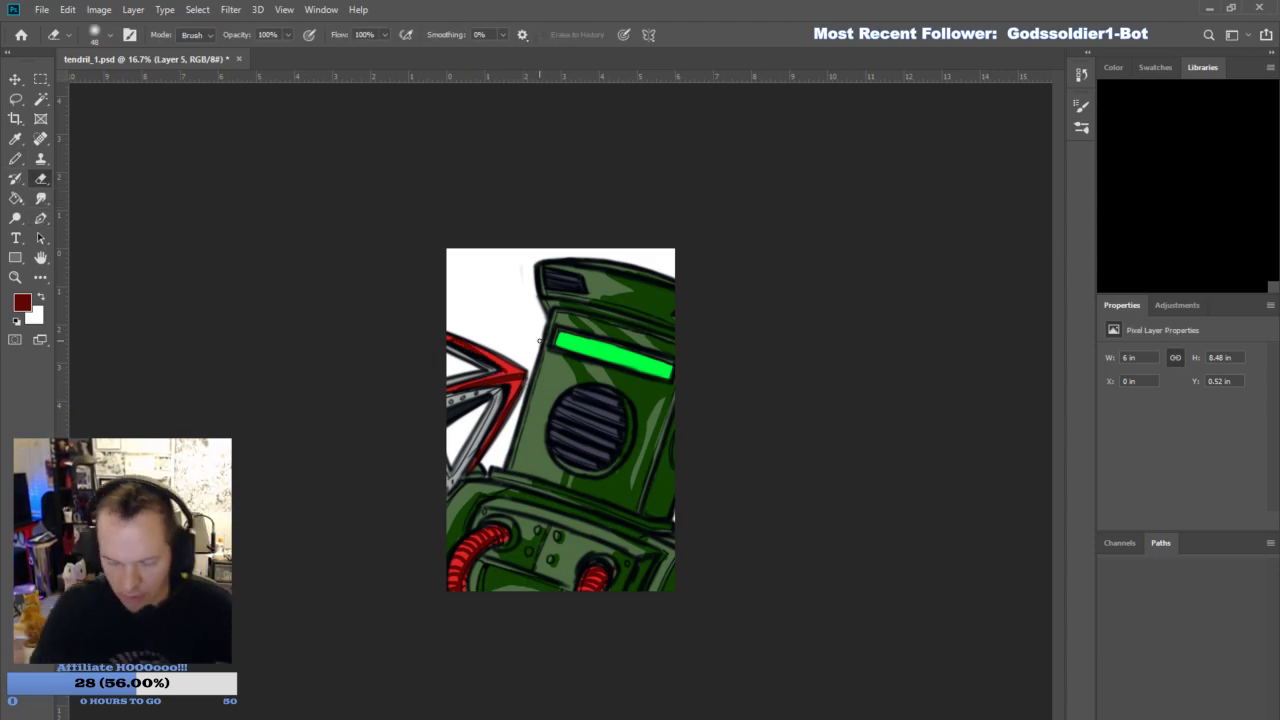
# - Pick a very dark purple and shade the slats of the round helmet grille with the Pencil
pyautogui.press('i')
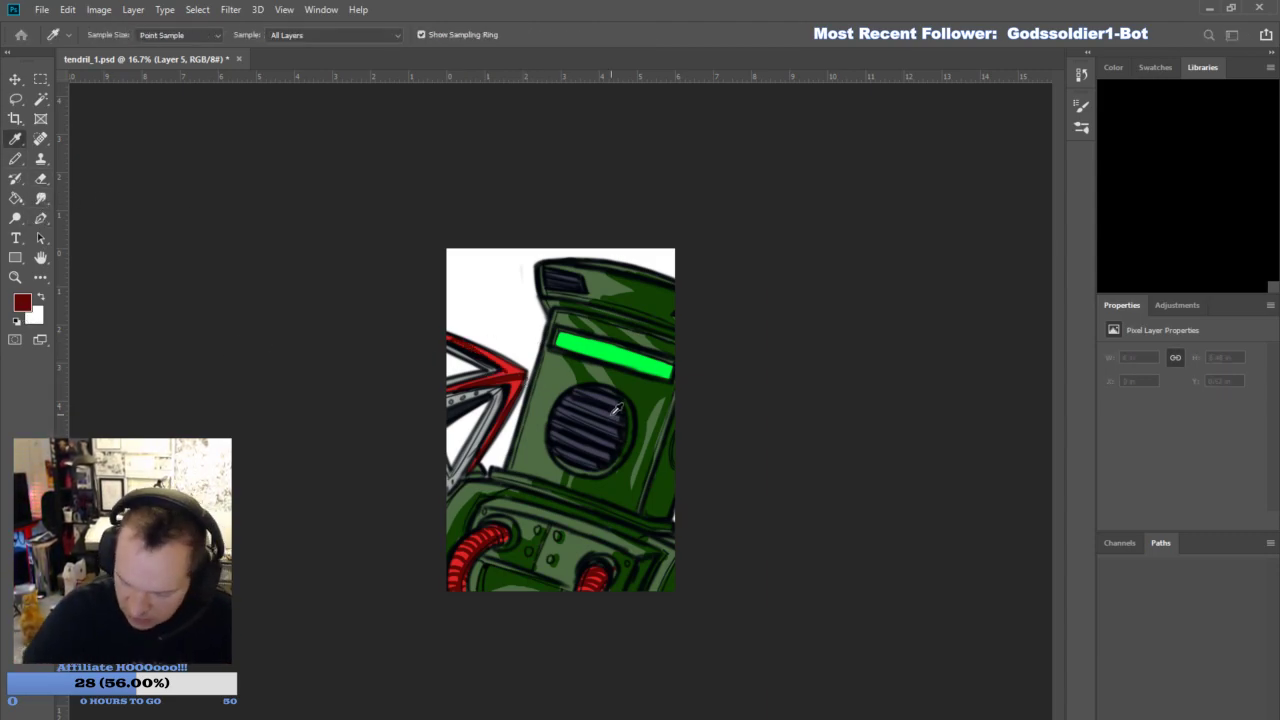
pyautogui.press('d')
pyautogui.press('b')
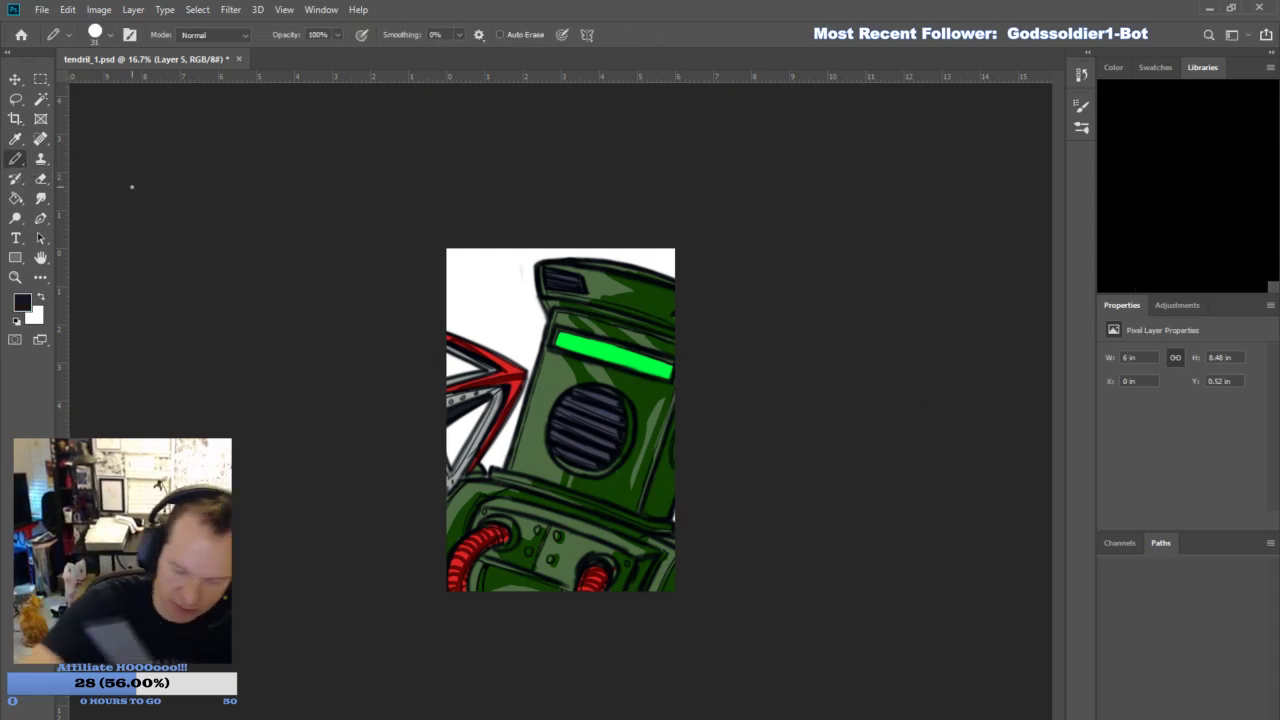
pyautogui.moveTo(569, 459); pyautogui.dragTo(597, 468)
pyautogui.moveTo(556, 438)
pyautogui.mouseDown()
pyautogui.moveTo(612, 462)
pyautogui.moveTo(556, 424)
pyautogui.moveTo(590, 429)
pyautogui.moveTo(565, 413)
pyautogui.moveTo(597, 413)
pyautogui.moveTo(567, 401)
pyautogui.moveTo(622, 400)
pyautogui.mouseUp()
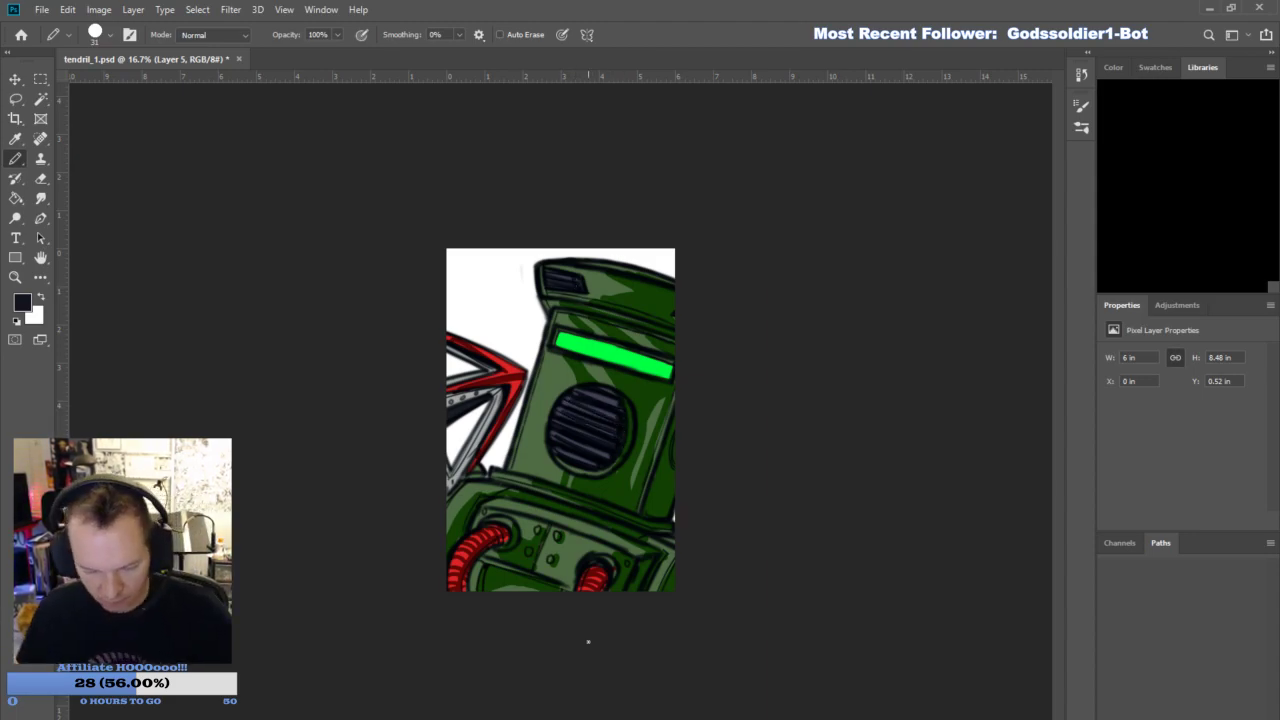
# - Sample a deep green and paint shadows at the visor's ends and diagonal streaks across its neon strip
pyautogui.press('i')
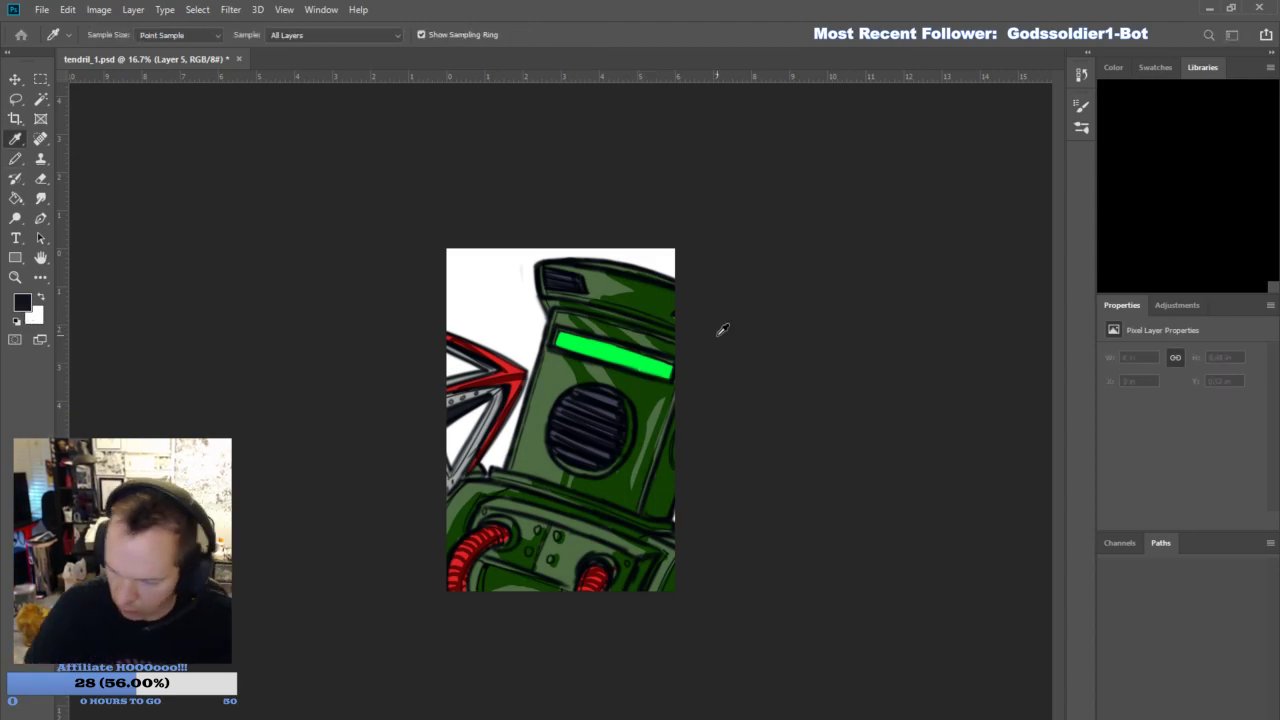
pyautogui.click(1135, 226)
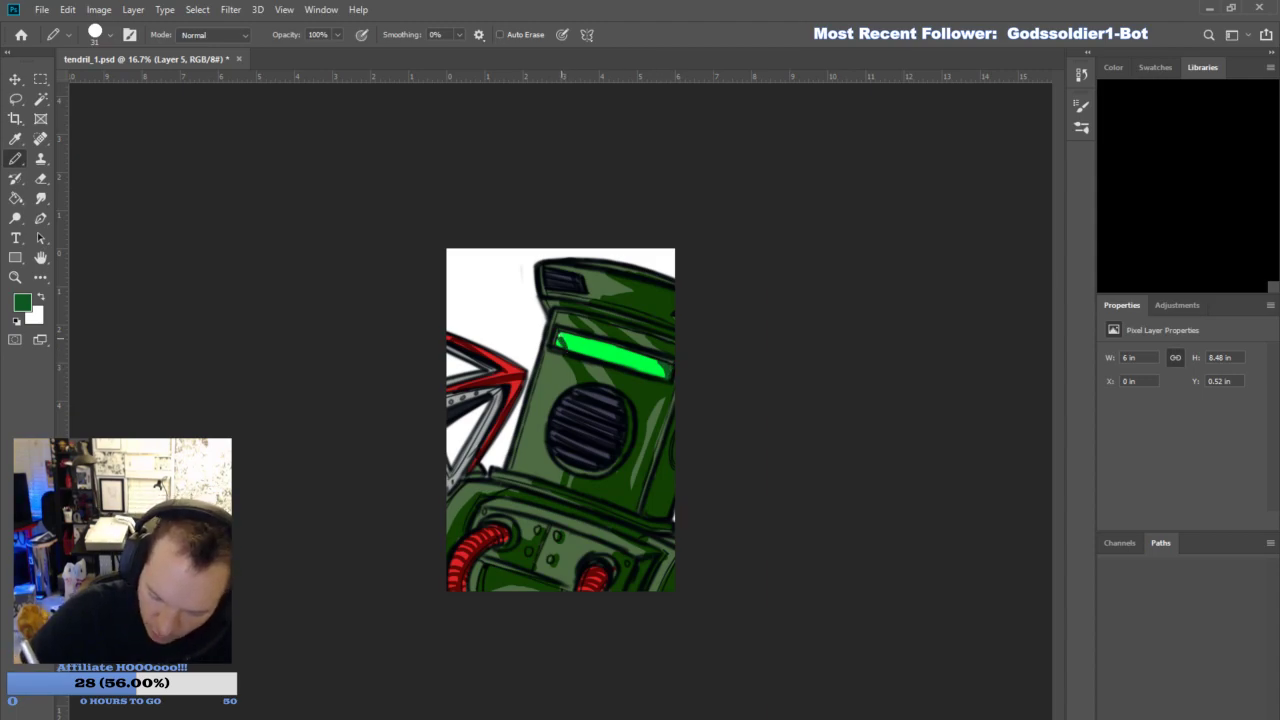
pyautogui.moveTo(586, 337); pyautogui.dragTo(608, 360)
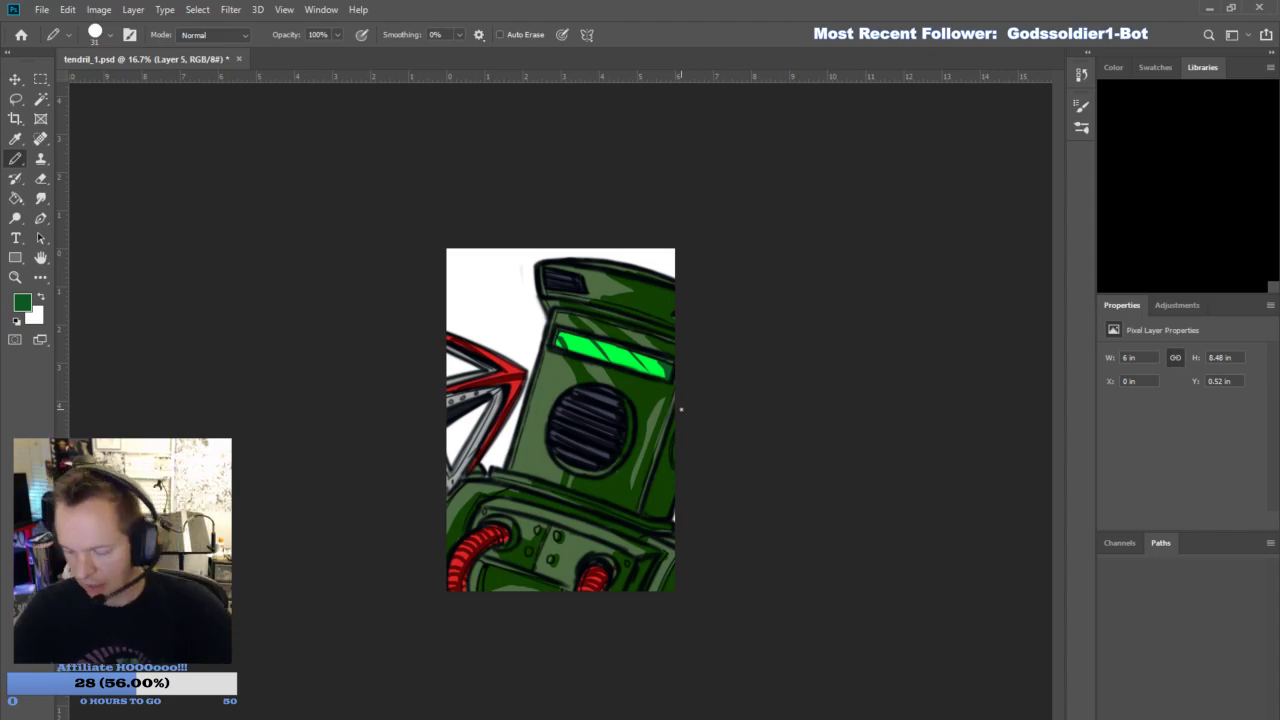
# - Sample a medium grey and shade the hook's metal bars with the Pencil
pyautogui.press('i')
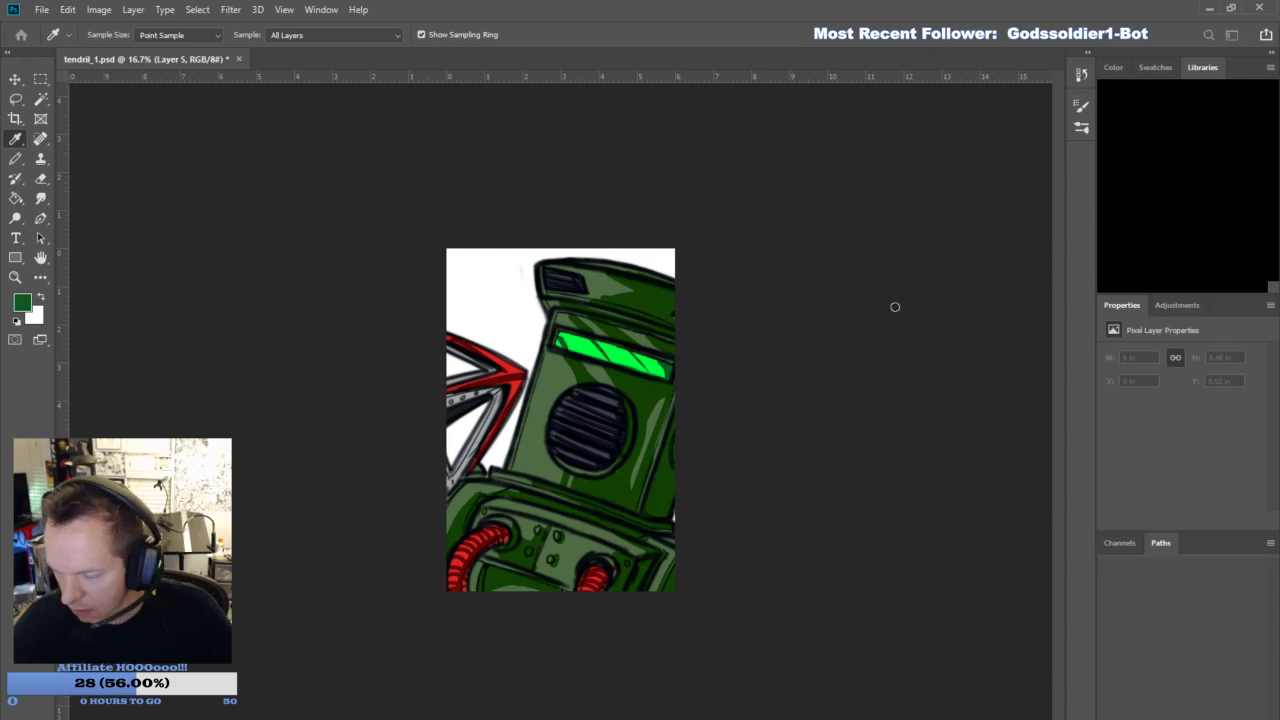
pyautogui.press('b')
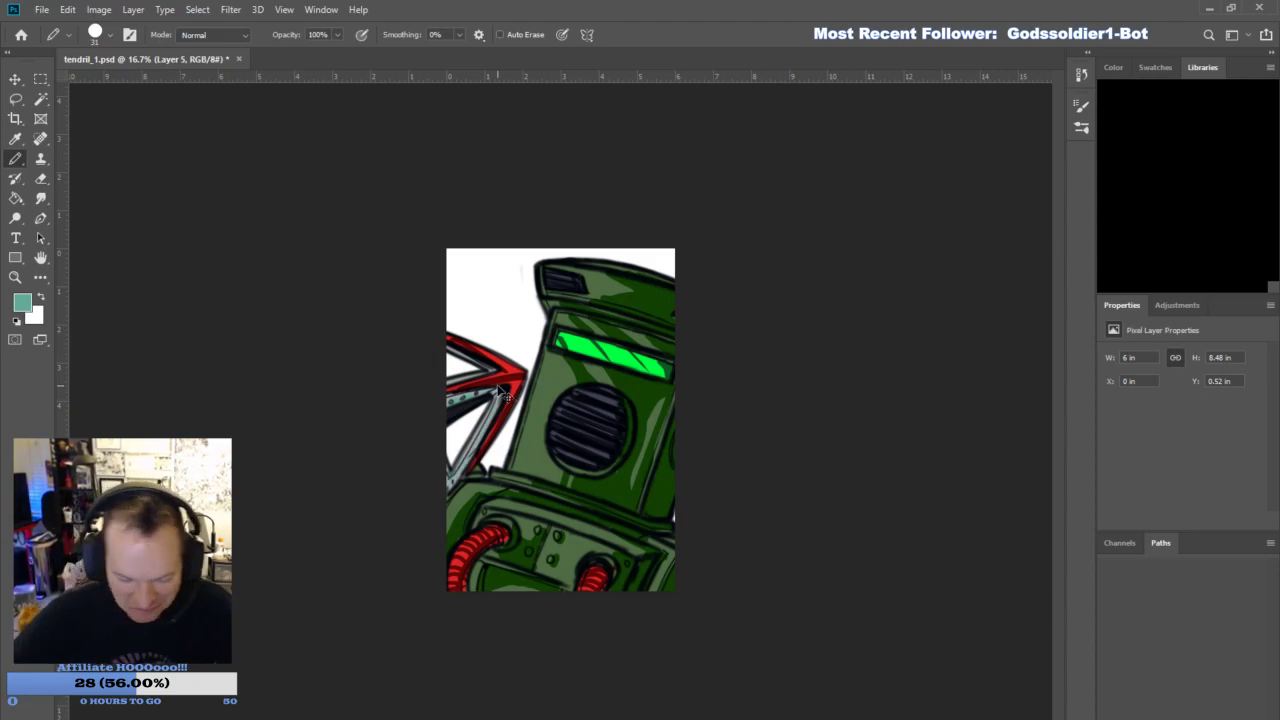
pyautogui.press('i')
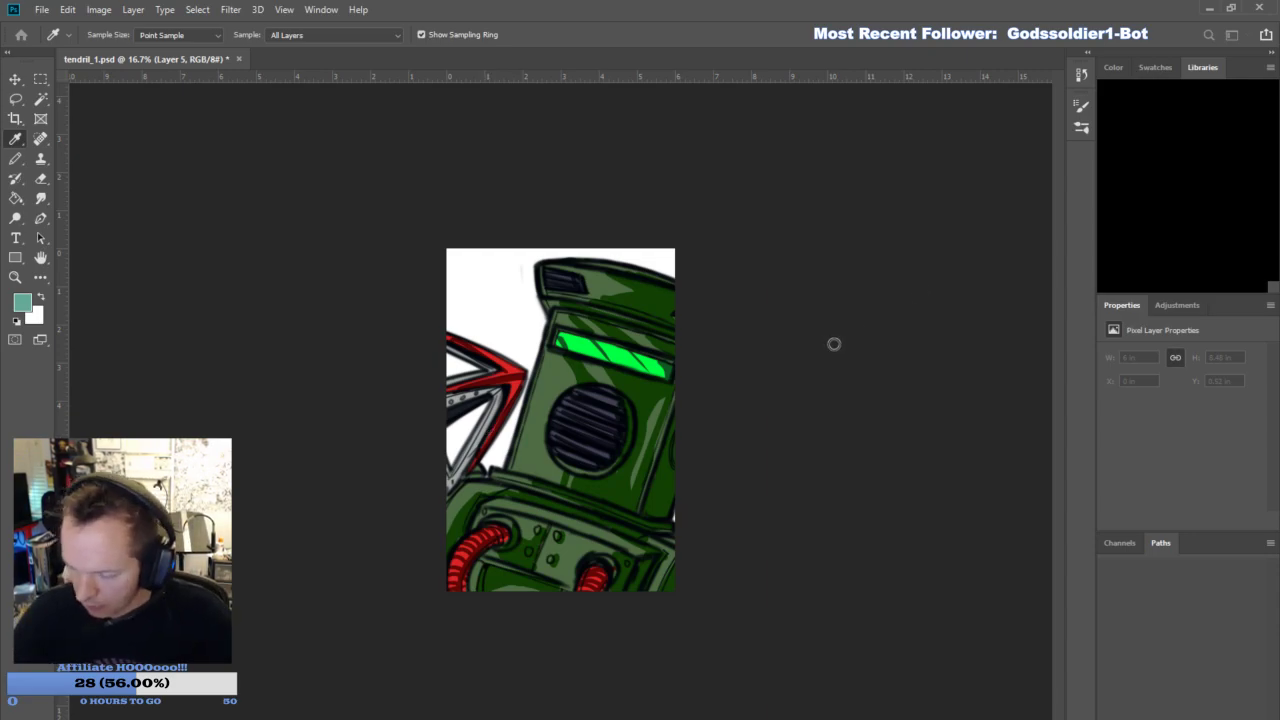
pyautogui.press('b')
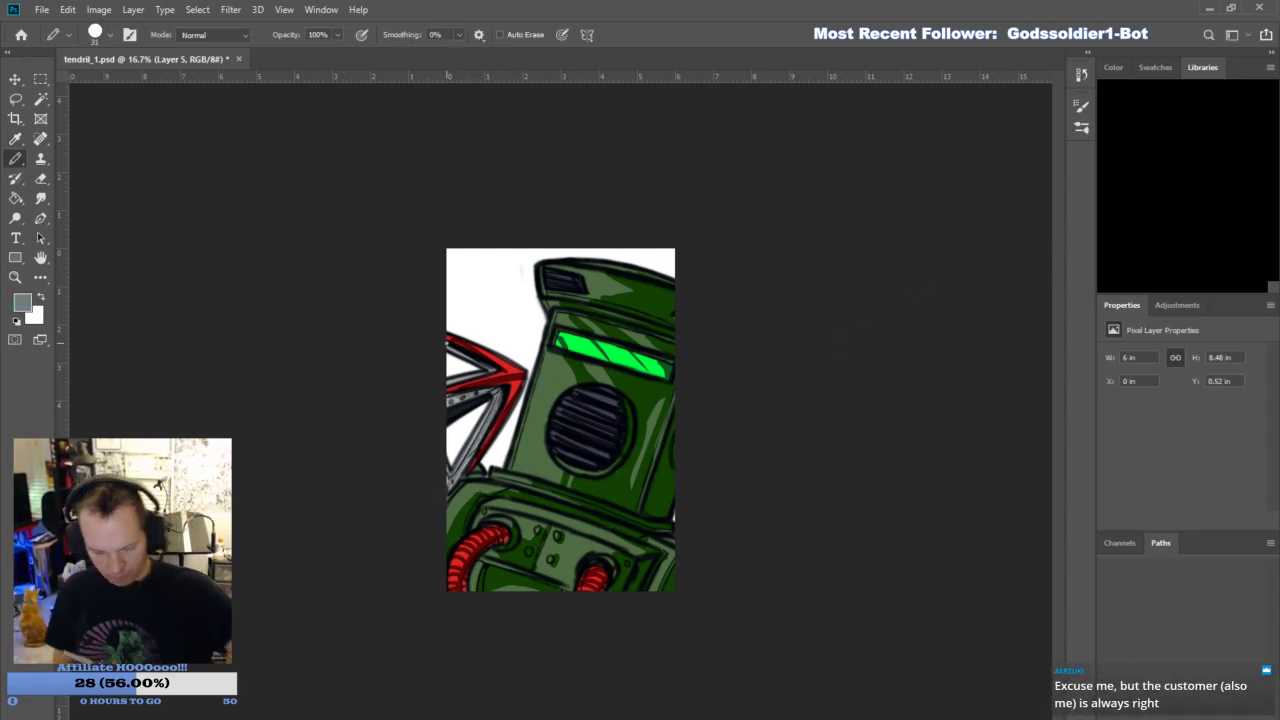
# - On a new layer, sample a pale green and highlight the helmet's edge and top band with the Pencil at size 18
pyautogui.click(1219, 712)
pyautogui.press('i')
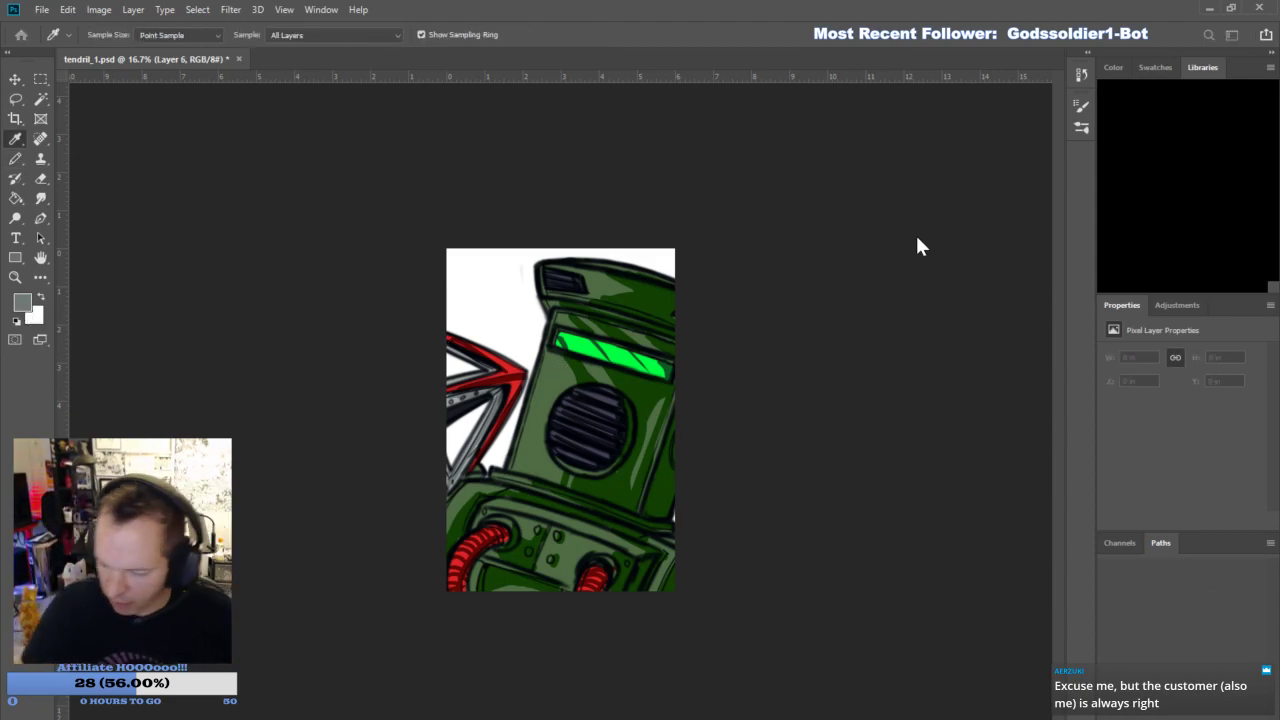
pyautogui.click(1136, 243)
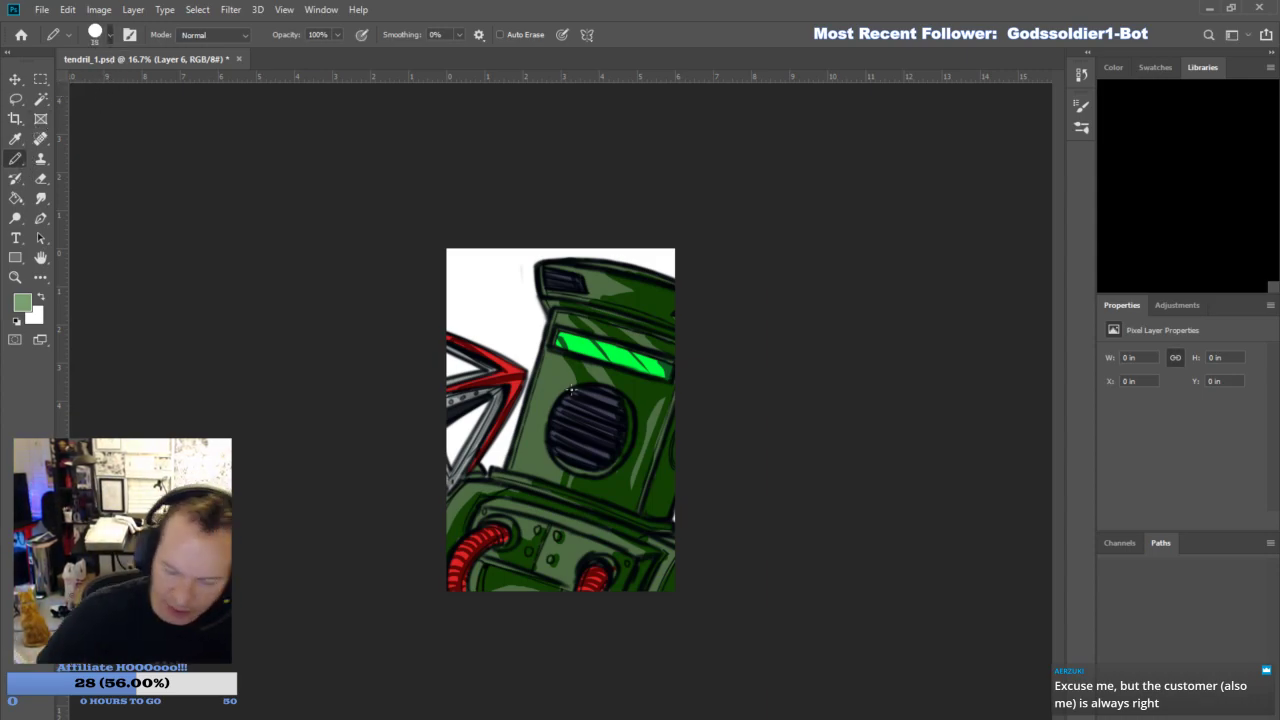
pyautogui.press(']')
pyautogui.moveTo(532, 416)
pyautogui.mouseDown()
pyautogui.moveTo(555, 310)
pyautogui.moveTo(573, 328)
pyautogui.moveTo(544, 281)
pyautogui.moveTo(547, 295)
pyautogui.moveTo(585, 283)
pyautogui.moveTo(562, 262)
pyautogui.moveTo(629, 290)
pyautogui.mouseUp()
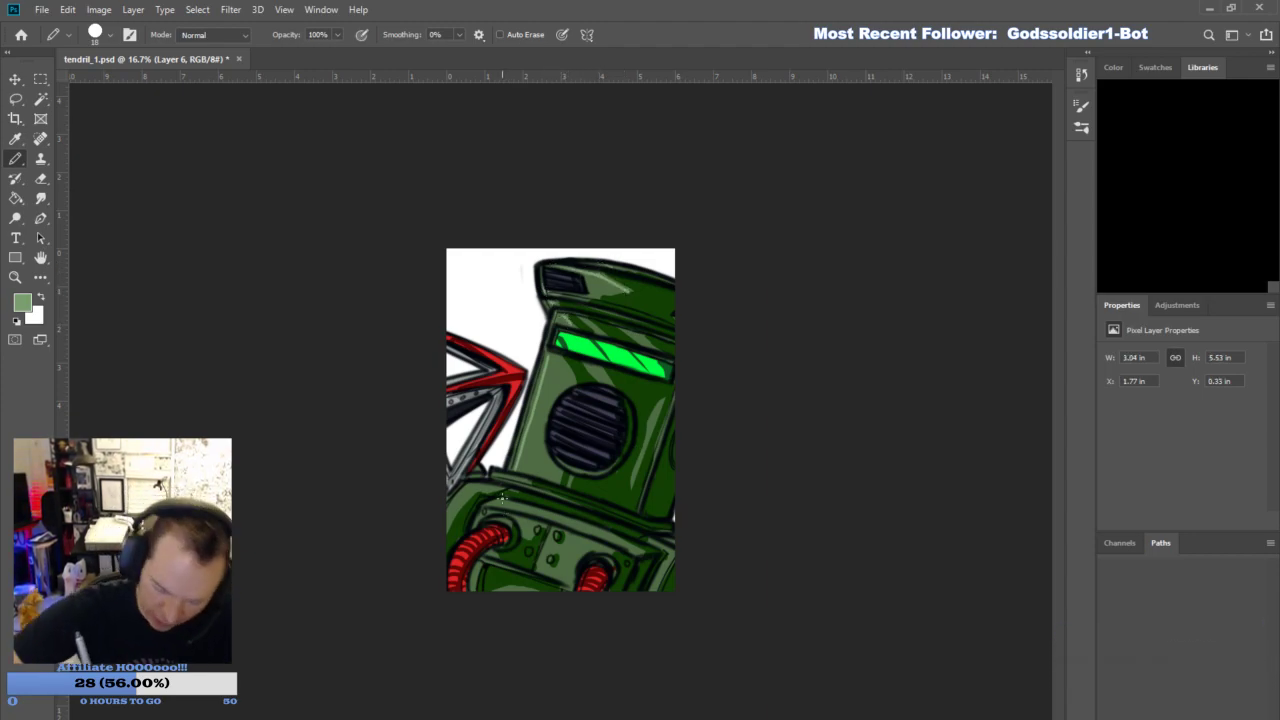
# - Add pale green highlights along the chest panel's upper edge, the shoulder, and the area beside the lower-left hose
pyautogui.moveTo(565, 516); pyautogui.dragTo(634, 545)
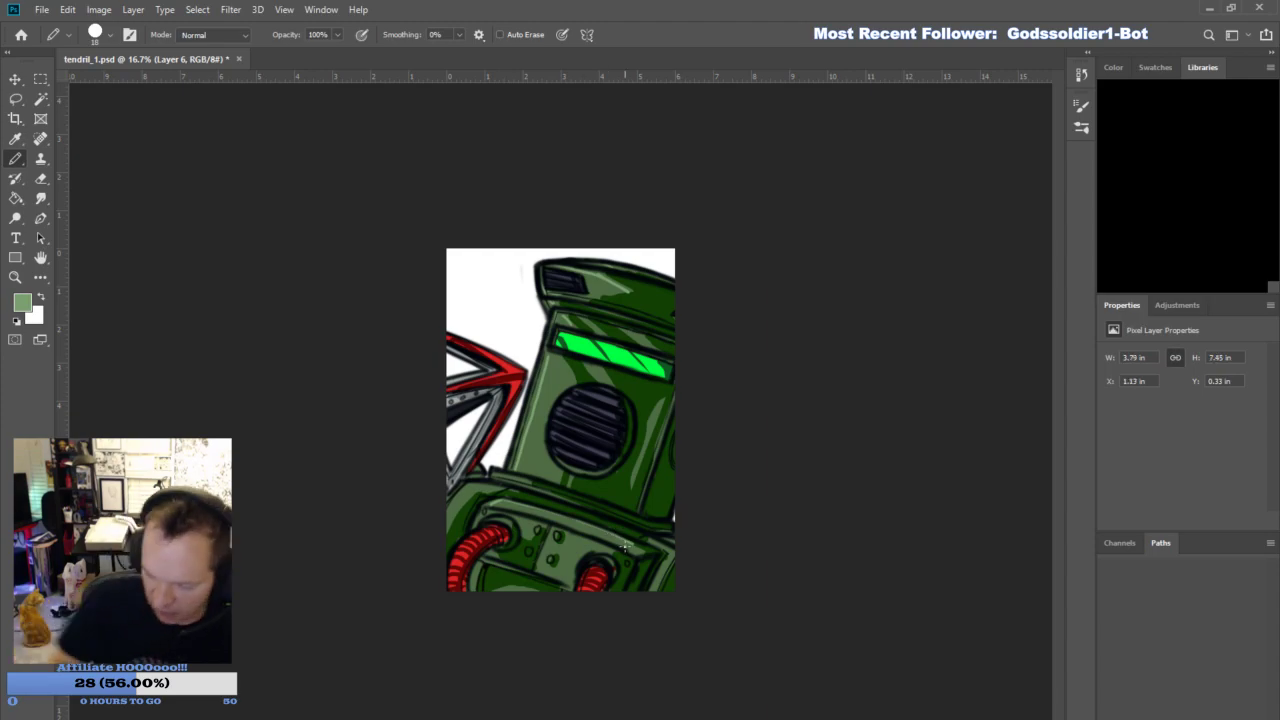
pyautogui.moveTo(498, 505); pyautogui.dragTo(634, 546)
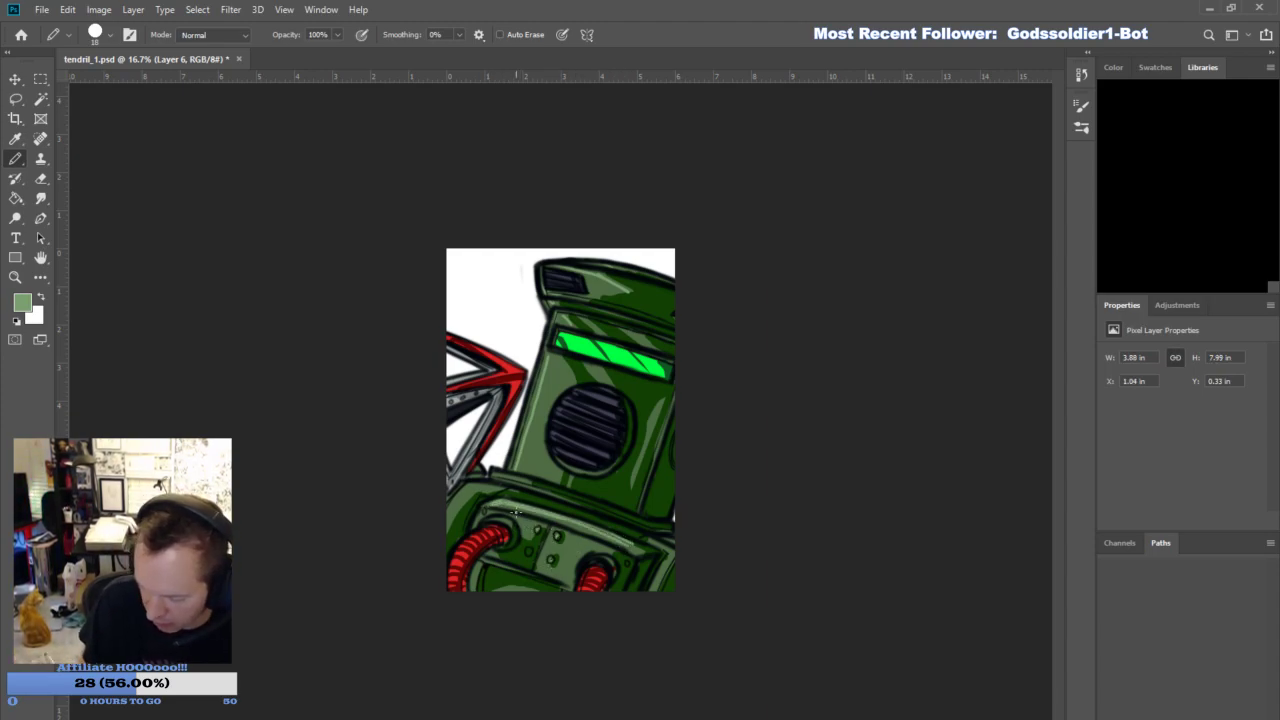
pyautogui.moveTo(449, 530); pyautogui.dragTo(497, 488)
pyautogui.moveTo(483, 562); pyautogui.dragTo(471, 614)
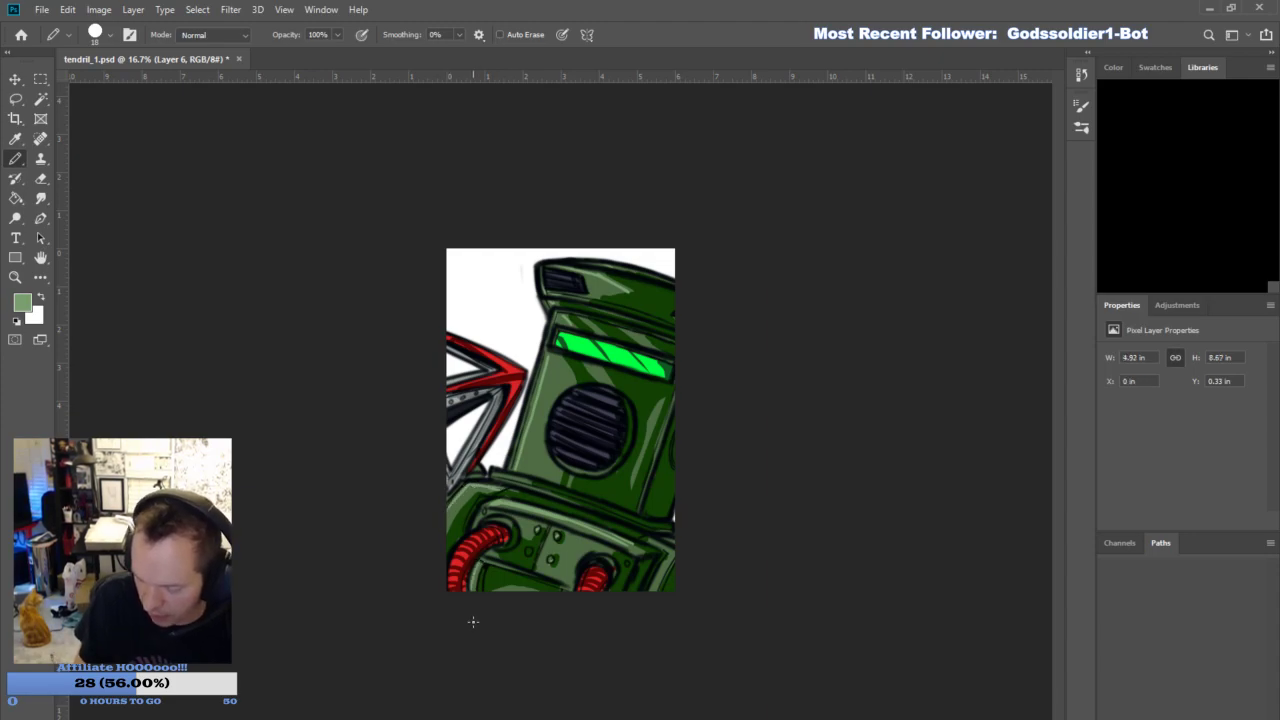
# - Highlight the armor beside the lower-right hose in pale green, and block in a rounded mid-green armor shape behind the hook on Layer 4
pyautogui.moveTo(626, 541); pyautogui.dragTo(652, 571)
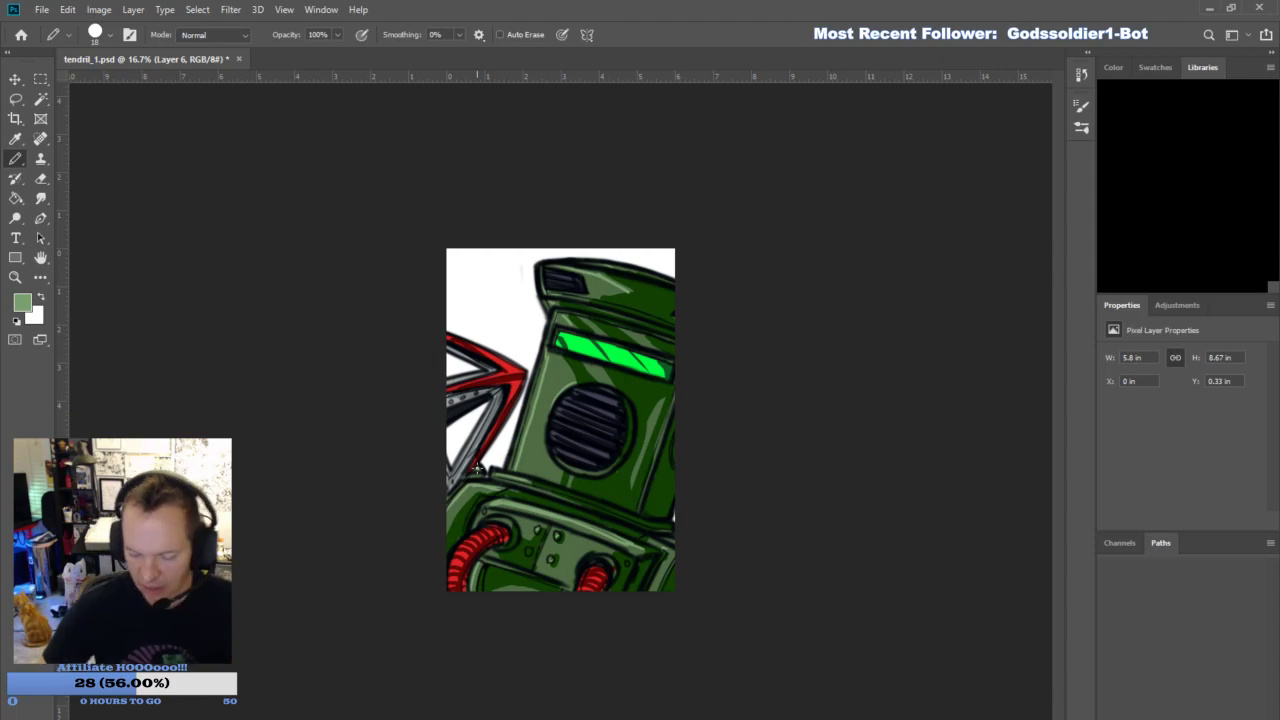
pyautogui.moveTo(447, 436)
pyautogui.mouseDown()
pyautogui.moveTo(464, 446)
pyautogui.moveTo(450, 435)
pyautogui.mouseUp()
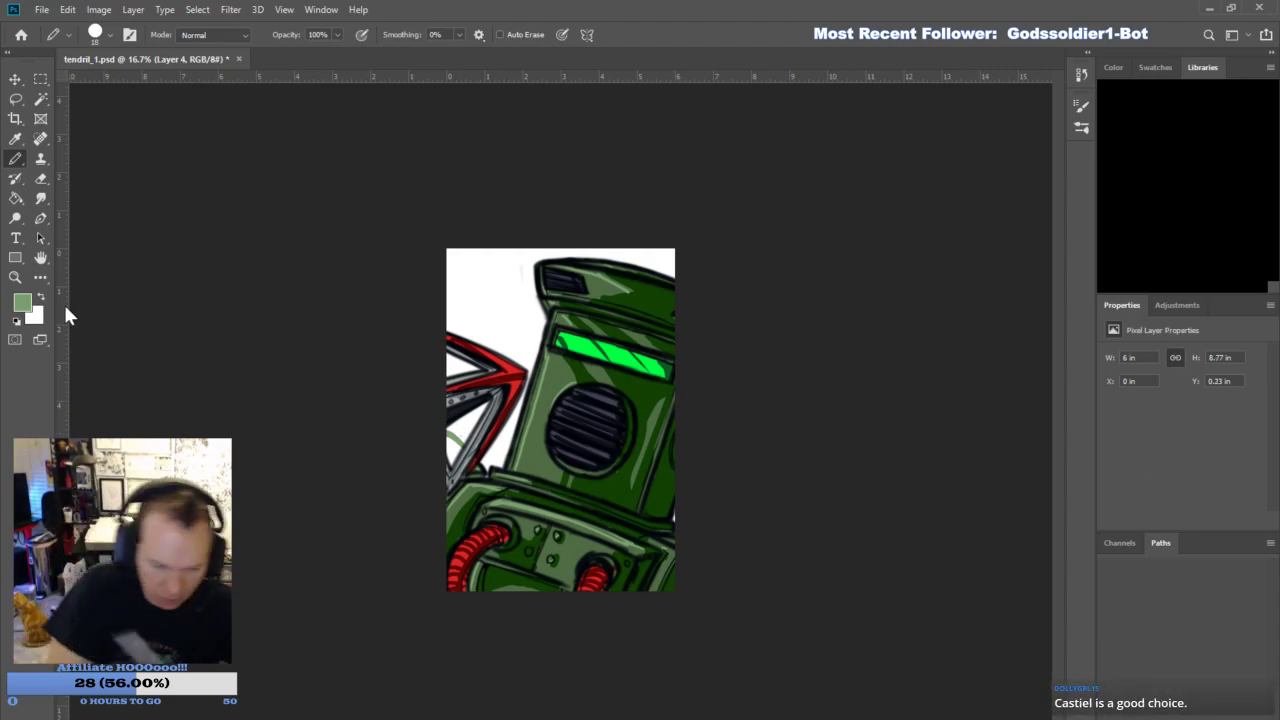
pyautogui.press('i')
pyautogui.click(538, 462)
pyautogui.press('b')
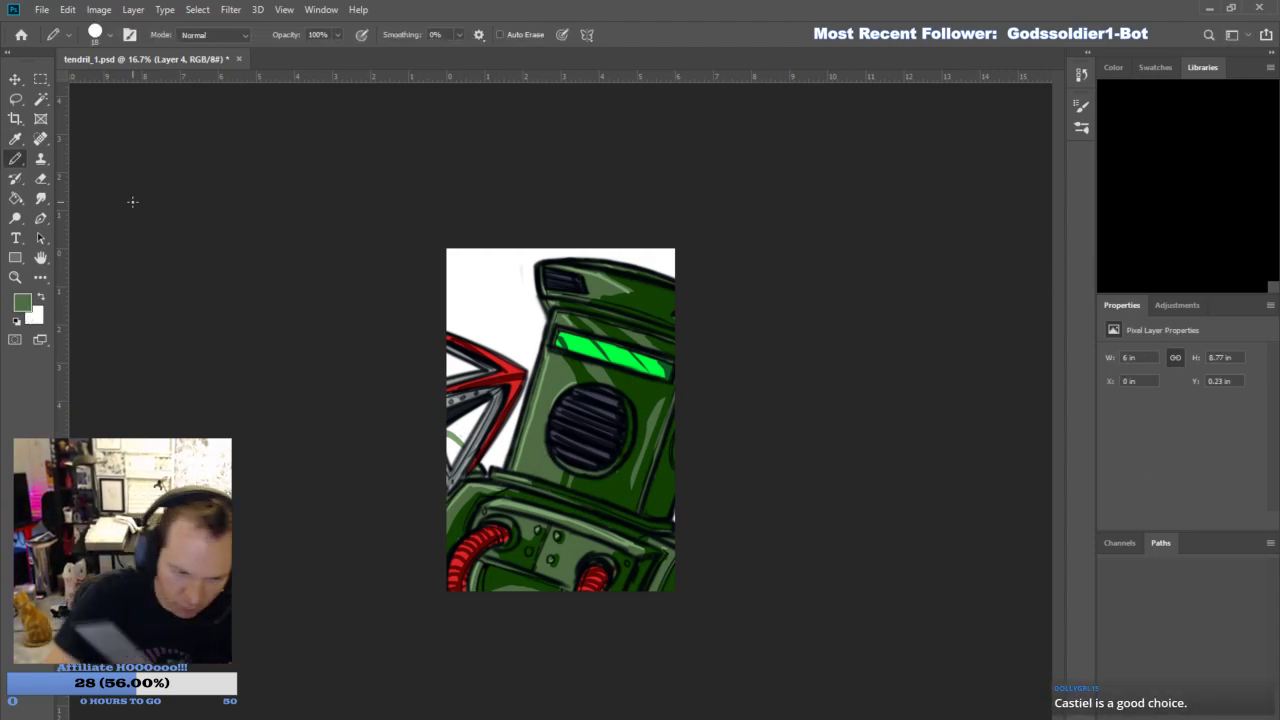
pyautogui.moveTo(450, 457); pyautogui.dragTo(451, 445)
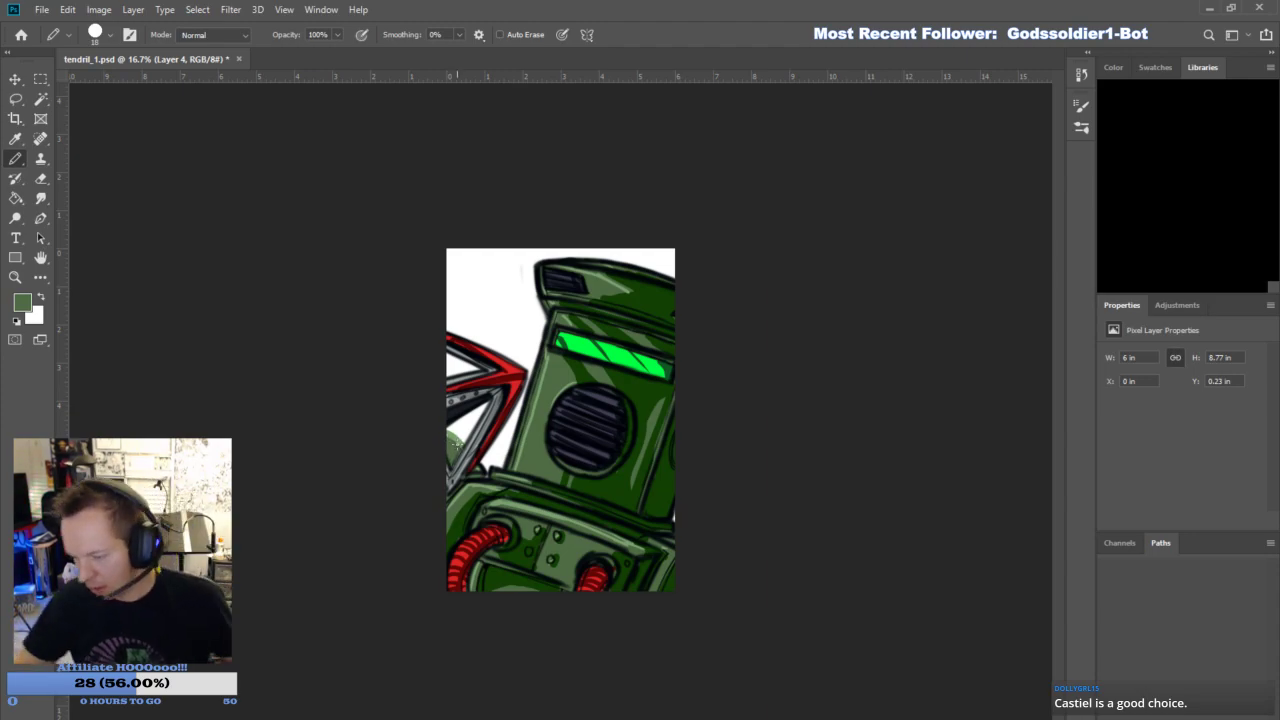
# - On Layer 3, outline the new green armor shape behind the hook in black
pyautogui.click(1167, 402)
pyautogui.click(1112, 398)
pyautogui.click(1112, 398)
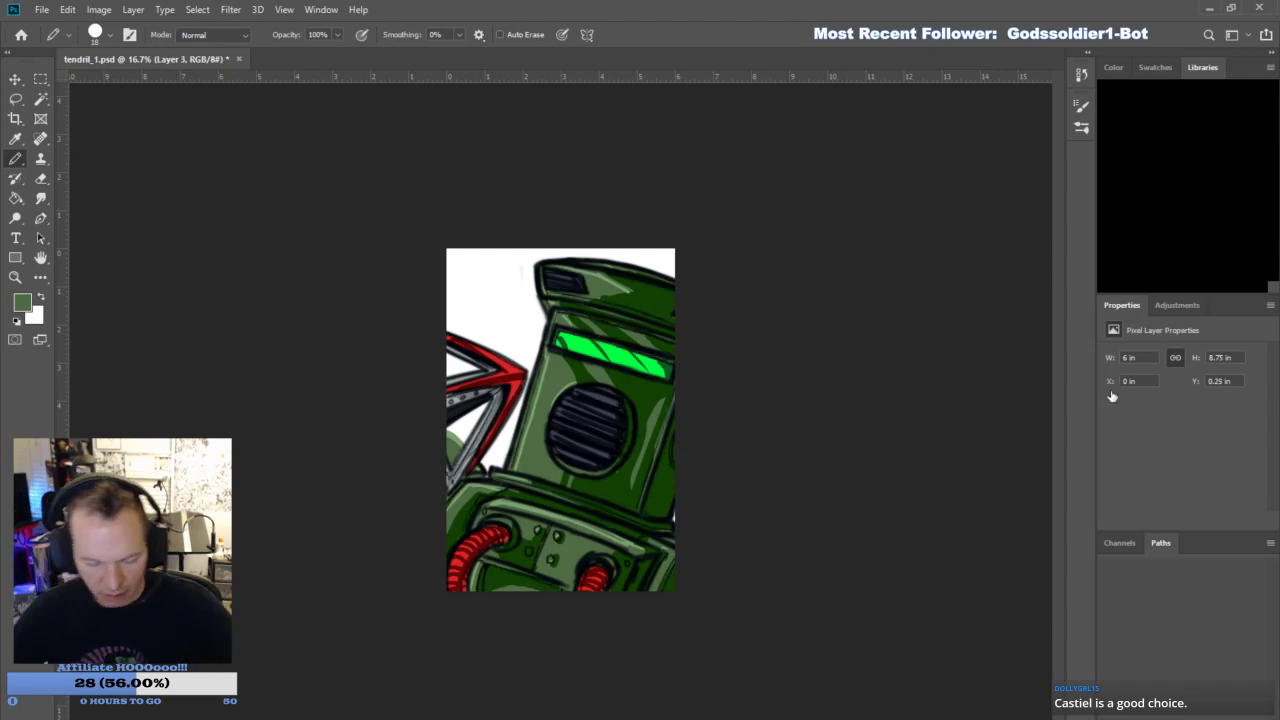
pyautogui.click(16, 320)
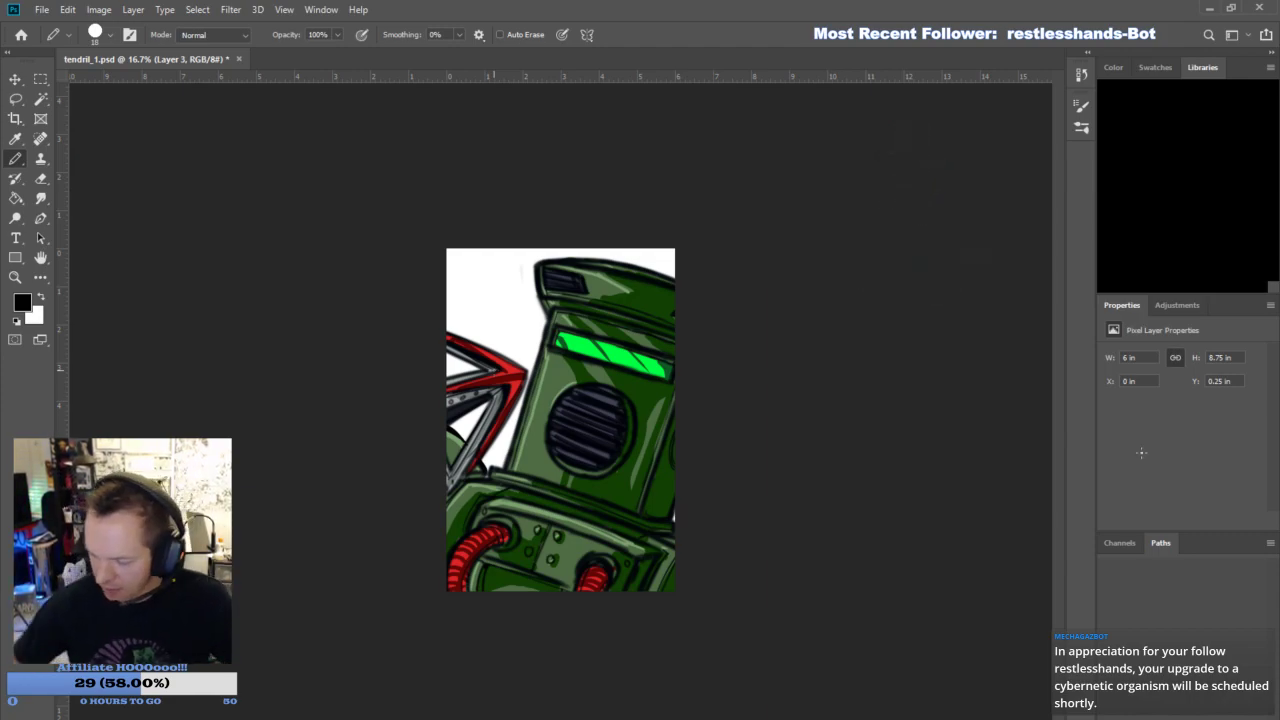
# - On Layer 6, choose a light salmon red and add highlights to the ridges of the red hoses
pyautogui.click(1161, 469)
pyautogui.click(1111, 401)
pyautogui.click(1106, 405)
pyautogui.click(1156, 438)
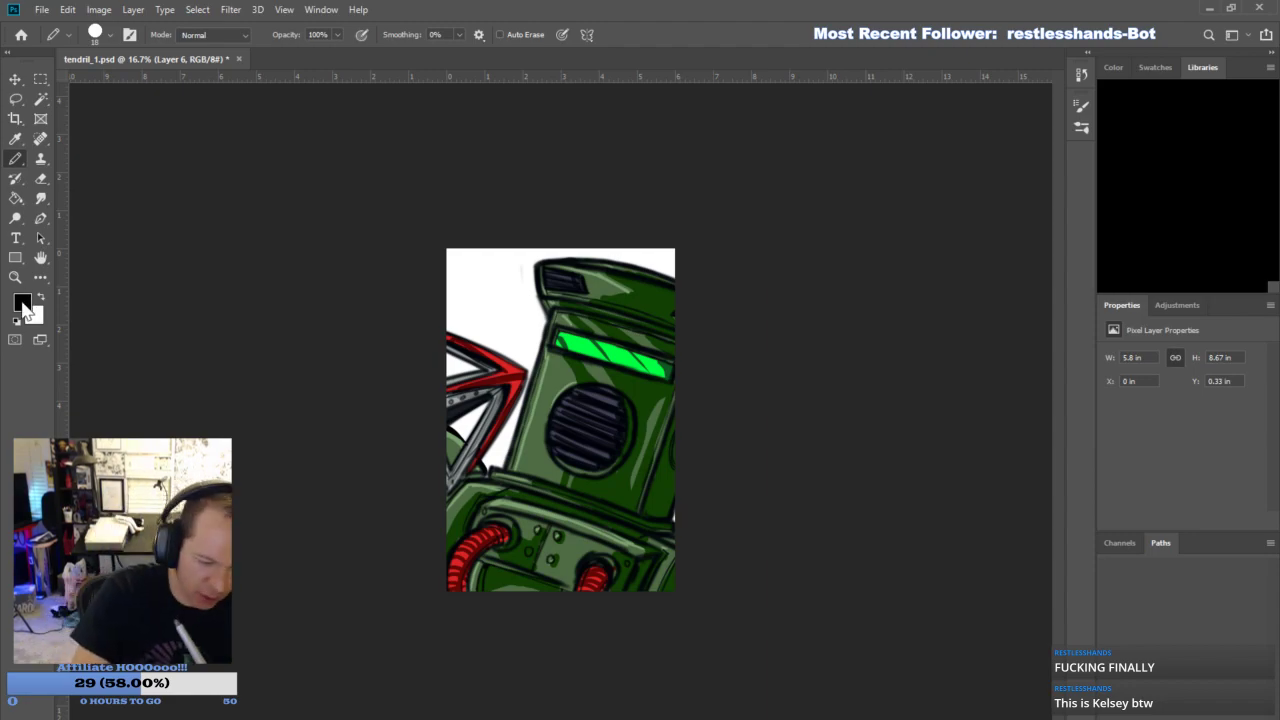
pyautogui.press('i')
pyautogui.click(941, 258)
pyautogui.click(1157, 230)
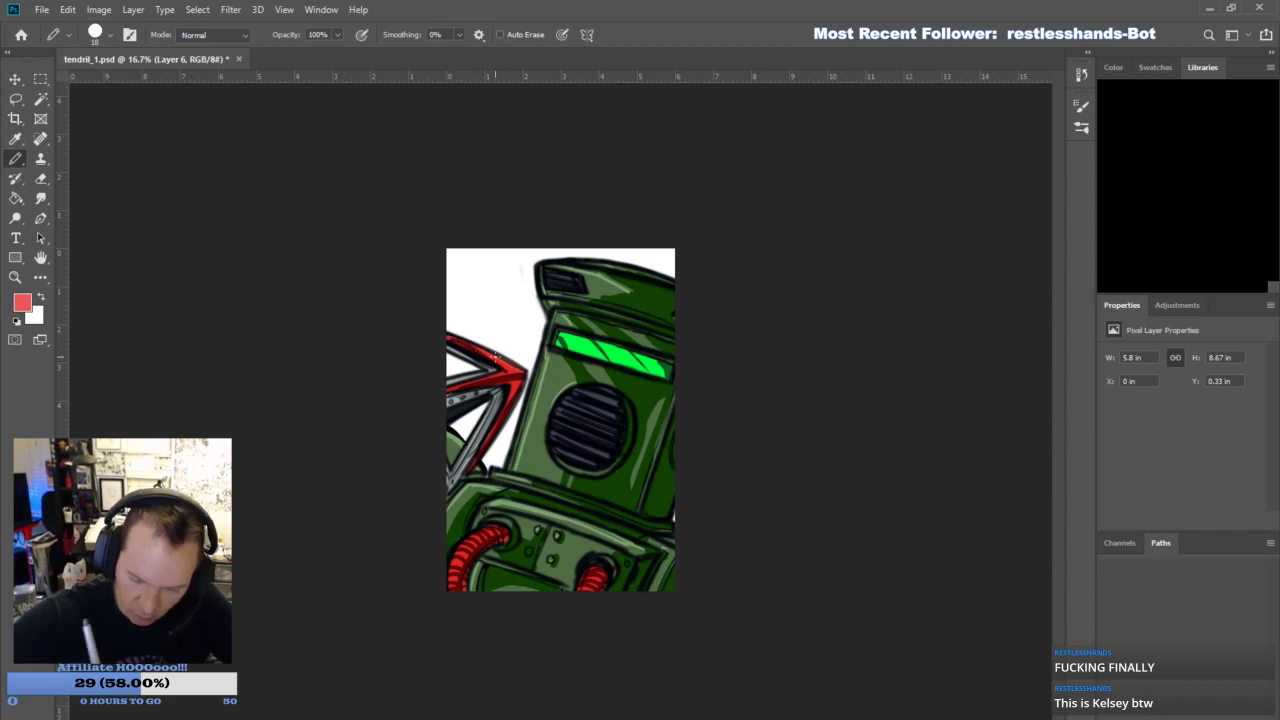
pyautogui.moveTo(512, 462); pyautogui.dragTo(521, 425)
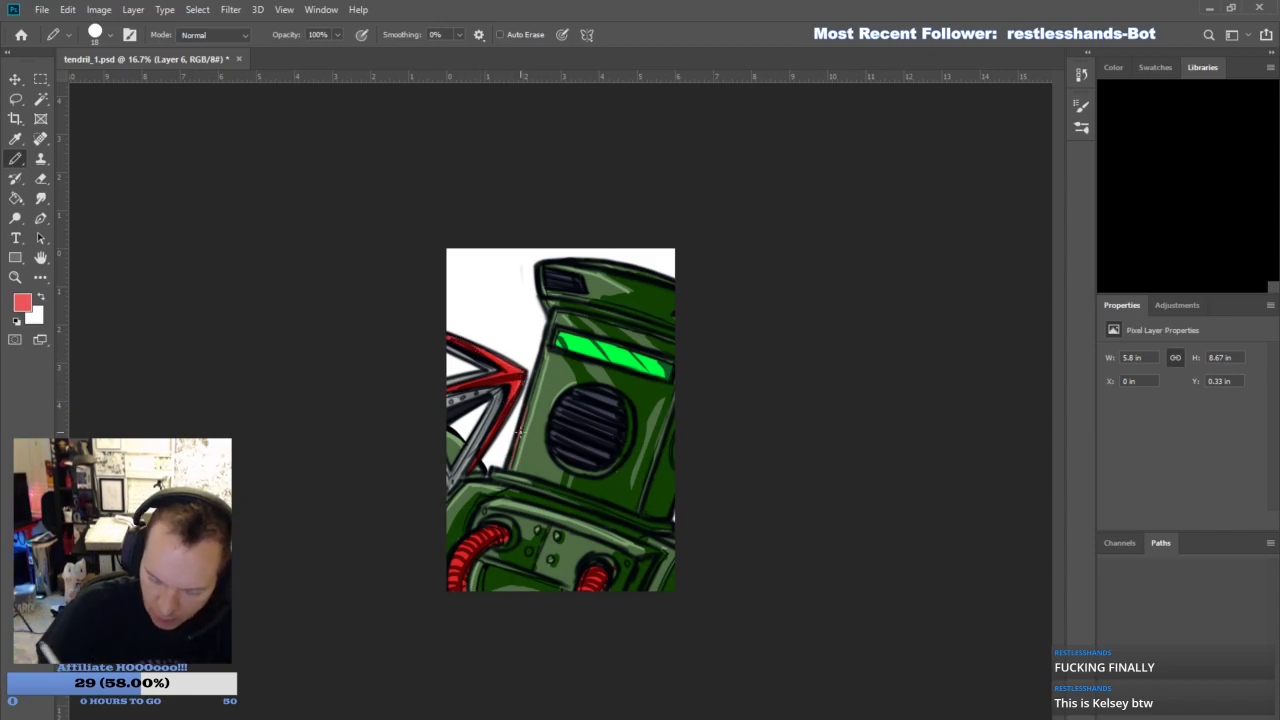
pyautogui.hotkey('ctrl', 'z')
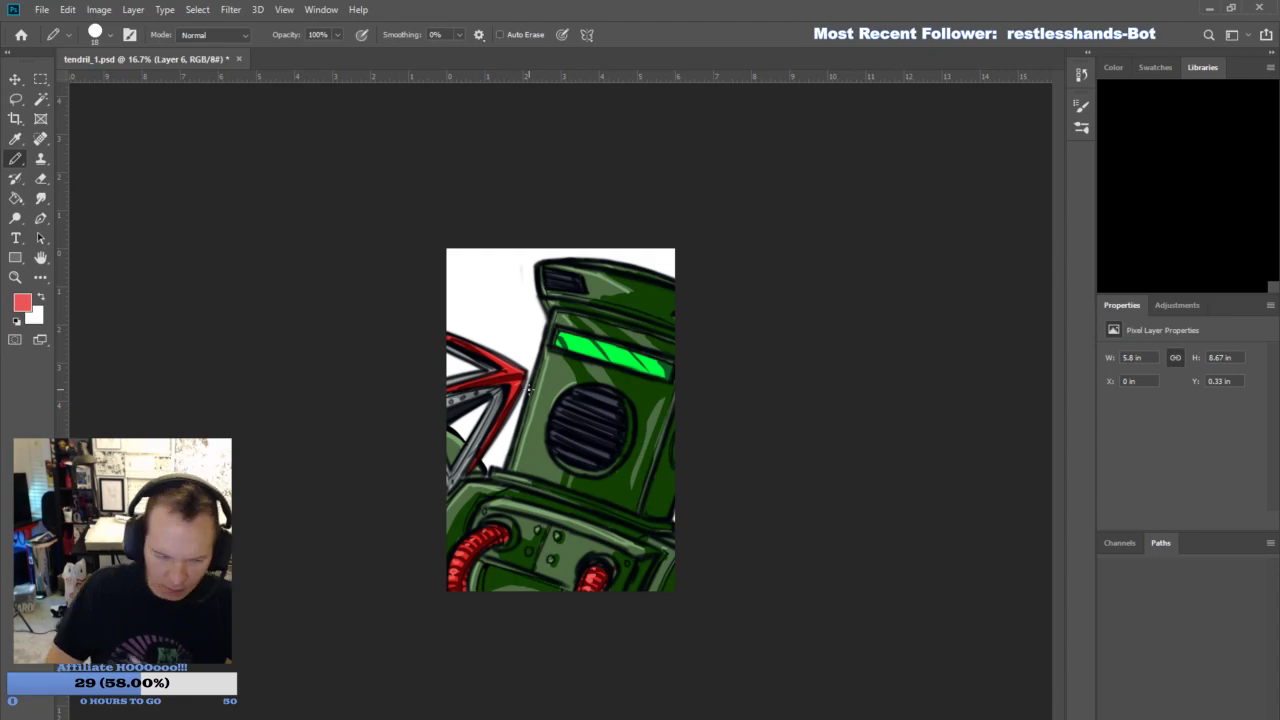
# - Sample a greyish purple from the round grille and highlight its slats with the Pencil
pyautogui.press('i')
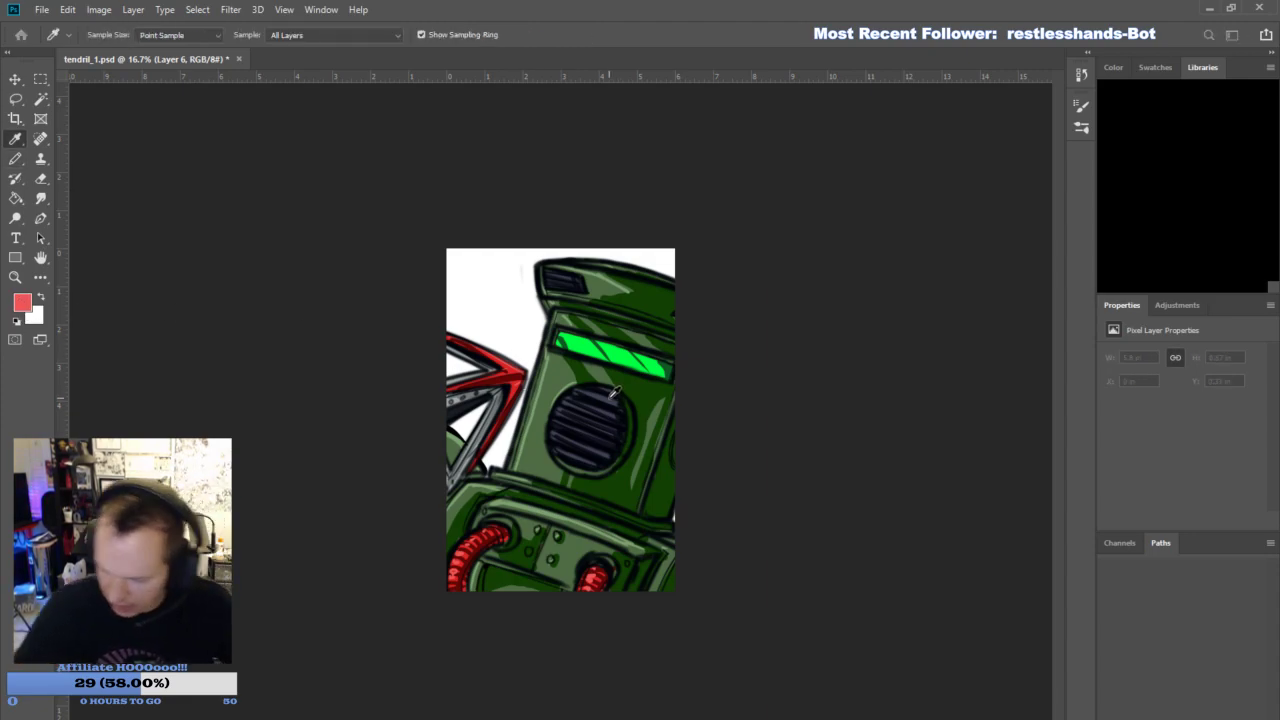
pyautogui.click(614, 392)
pyautogui.press('b')
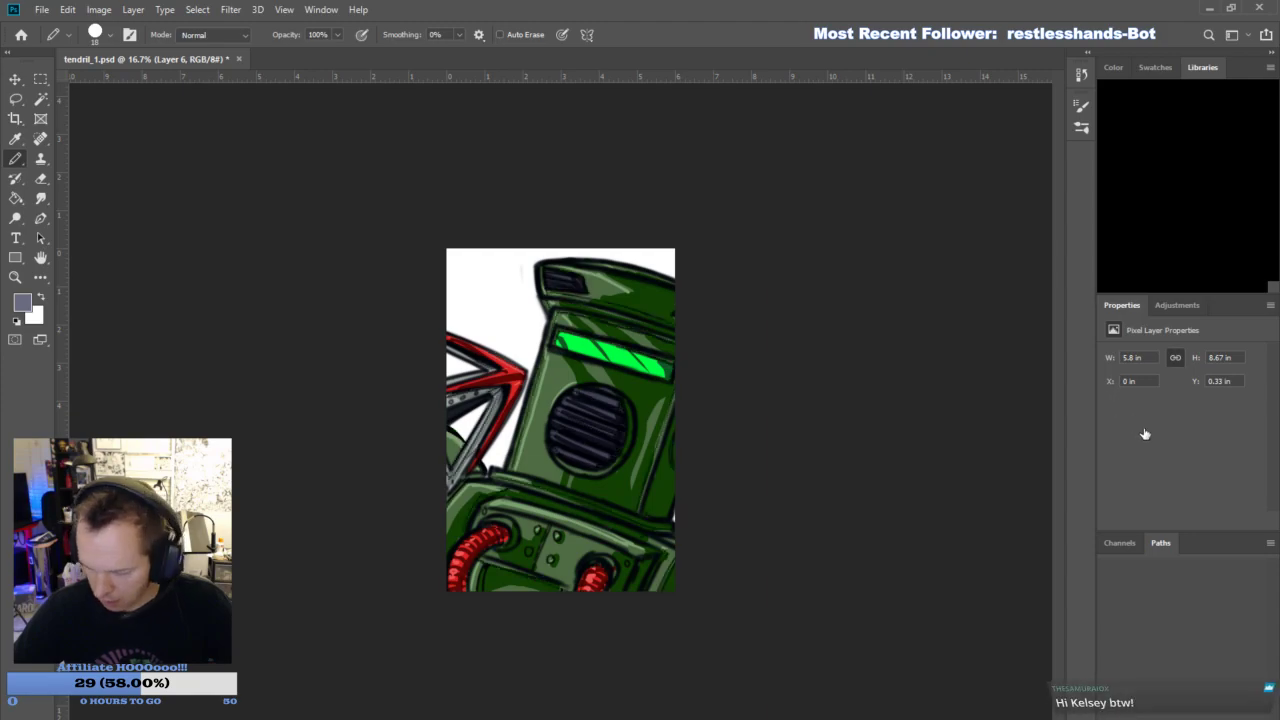
pyautogui.click(1109, 404)
pyautogui.click(1109, 404)
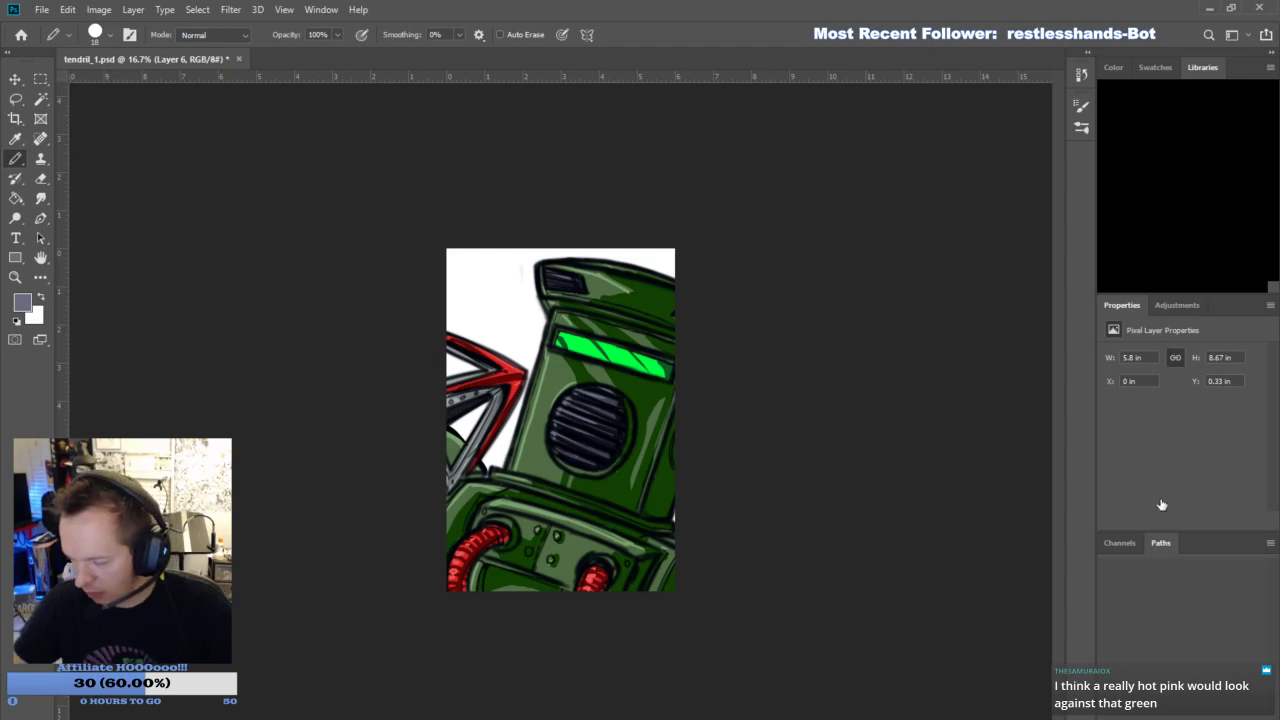
# - Add light green highlights and thin white diagonal glints to the visor's neon strip on Layer 6
pyautogui.press('i')
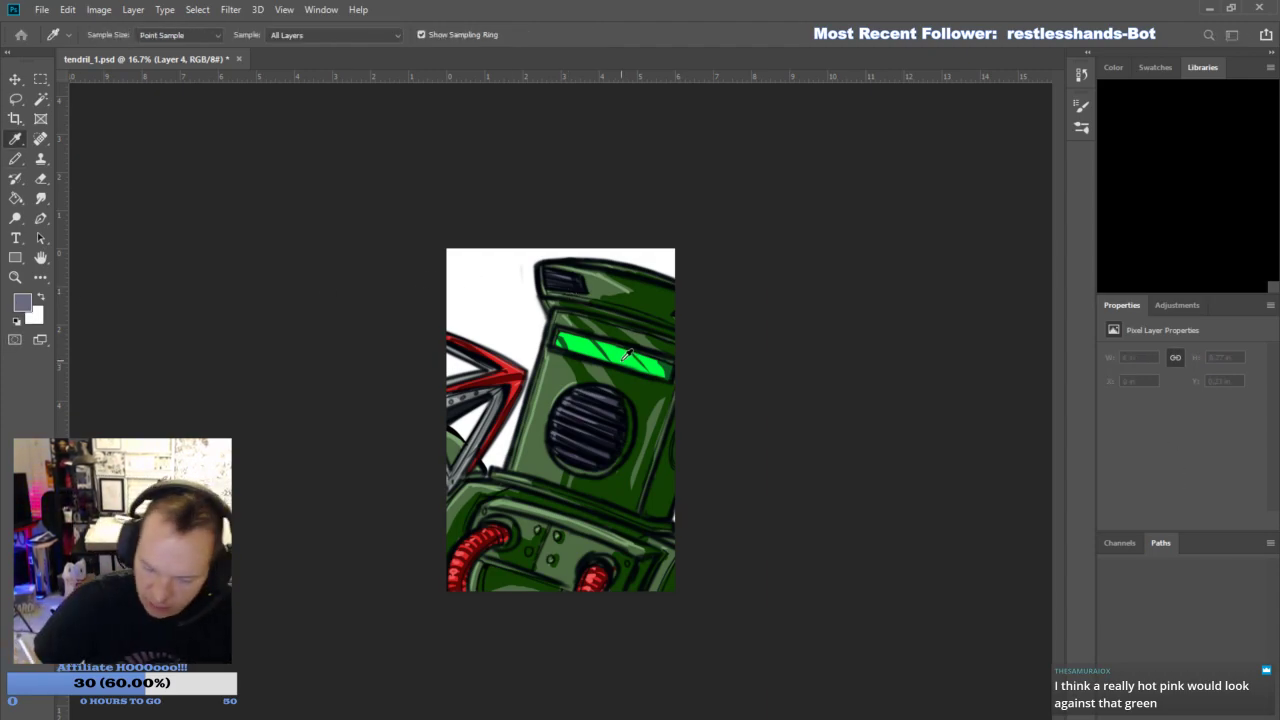
pyautogui.click(1145, 240)
pyautogui.click(1171, 434)
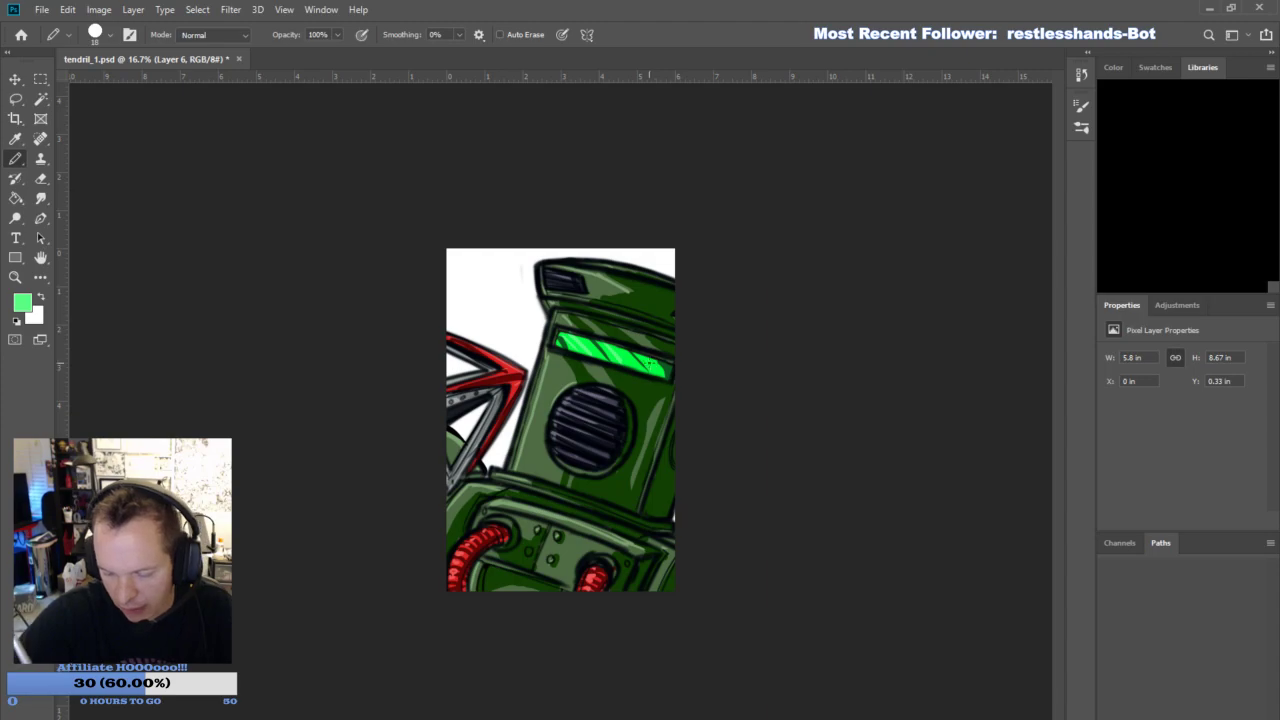
pyautogui.click(41, 297)
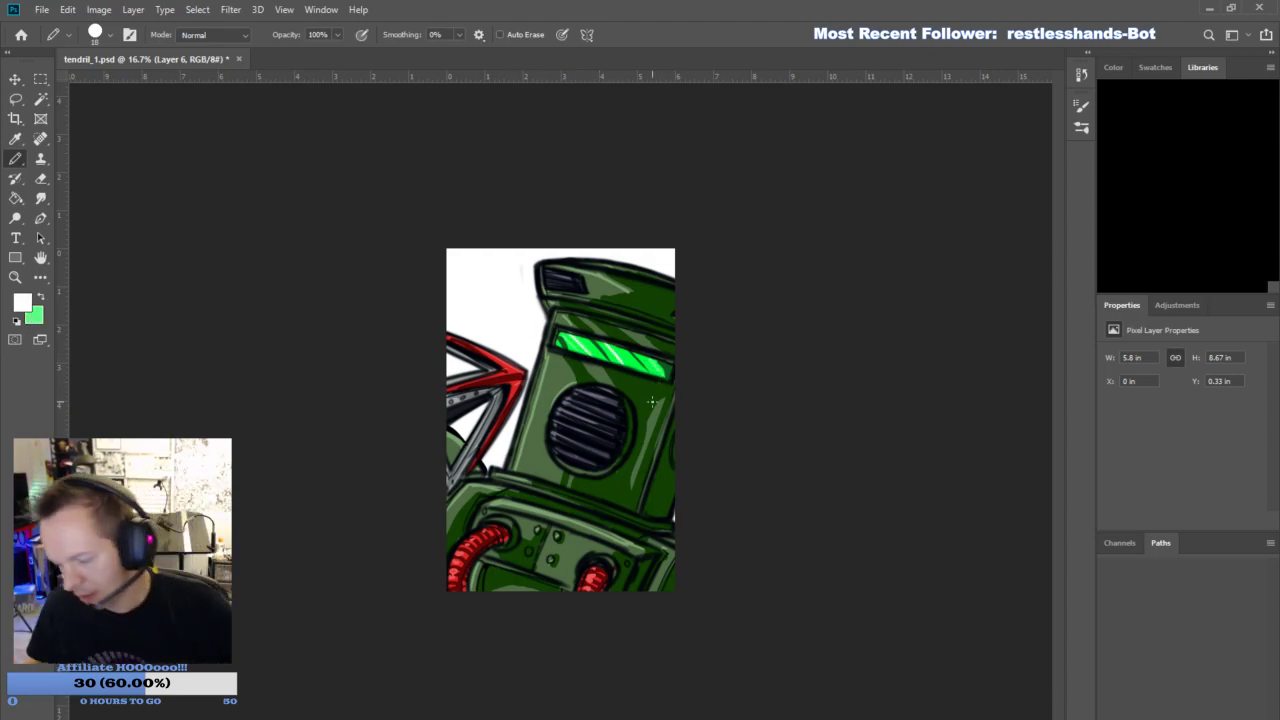
# - On a new layer, paint bright green over the visor with a soft Brush at size 187, and make it a translucent glow
pyautogui.click(1235, 708)
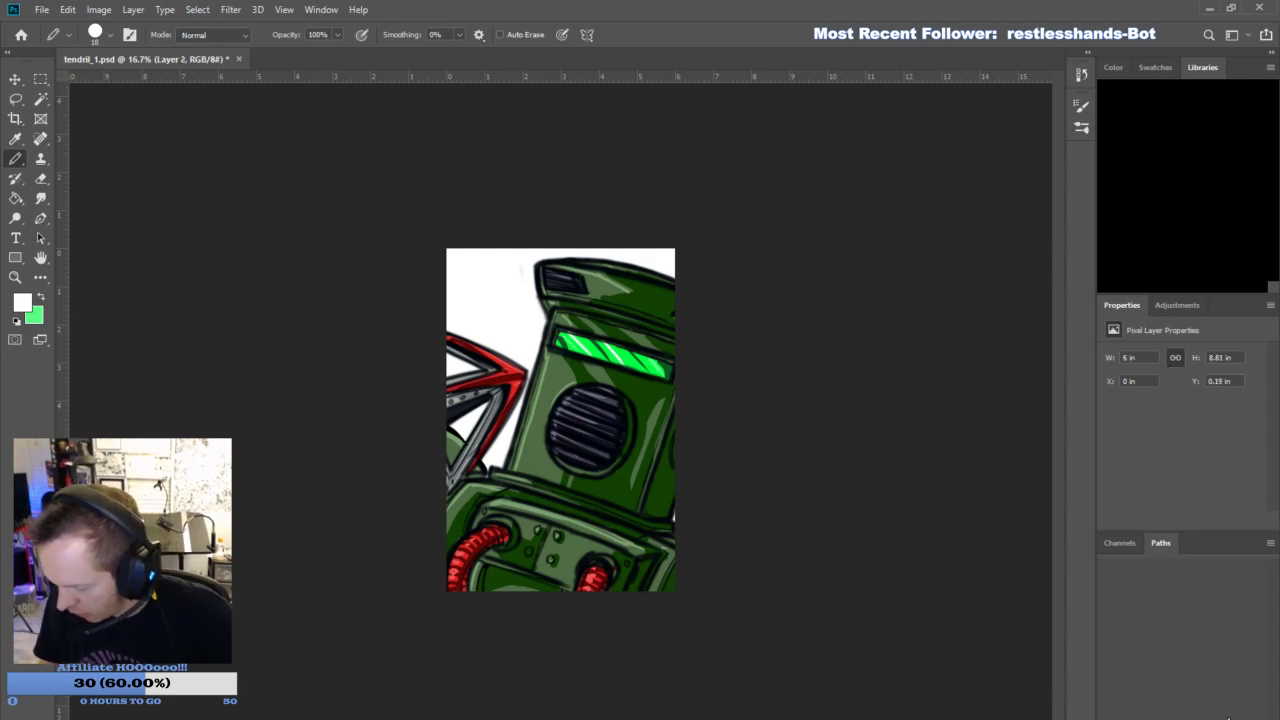
pyautogui.click(41, 297)
pyautogui.click(41, 297)
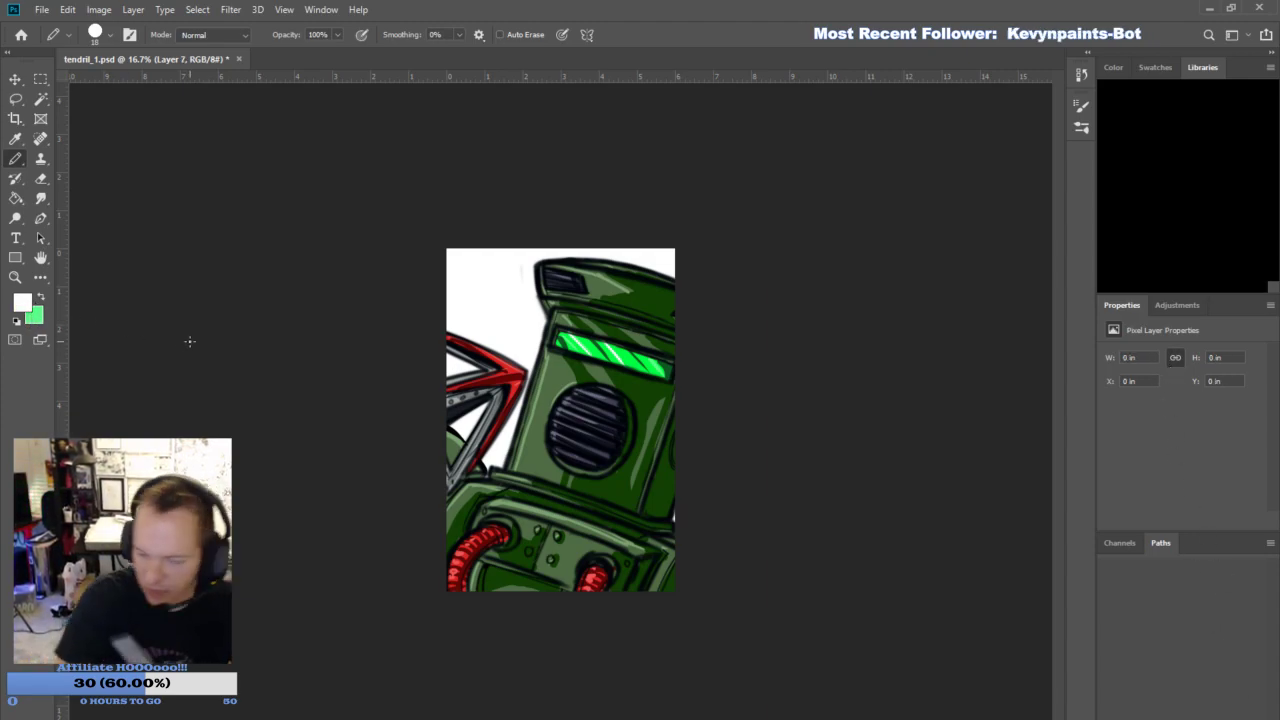
pyautogui.click(41, 297)
pyautogui.press('alt')
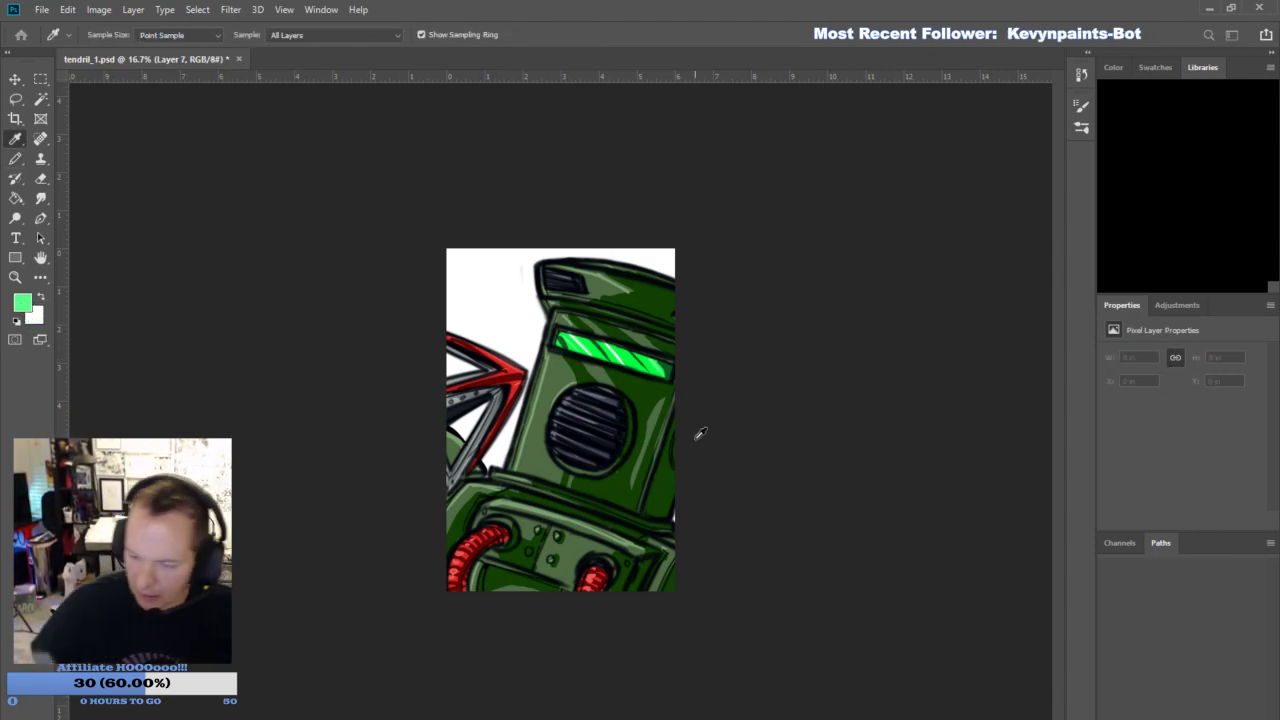
pyautogui.click(1157, 248)
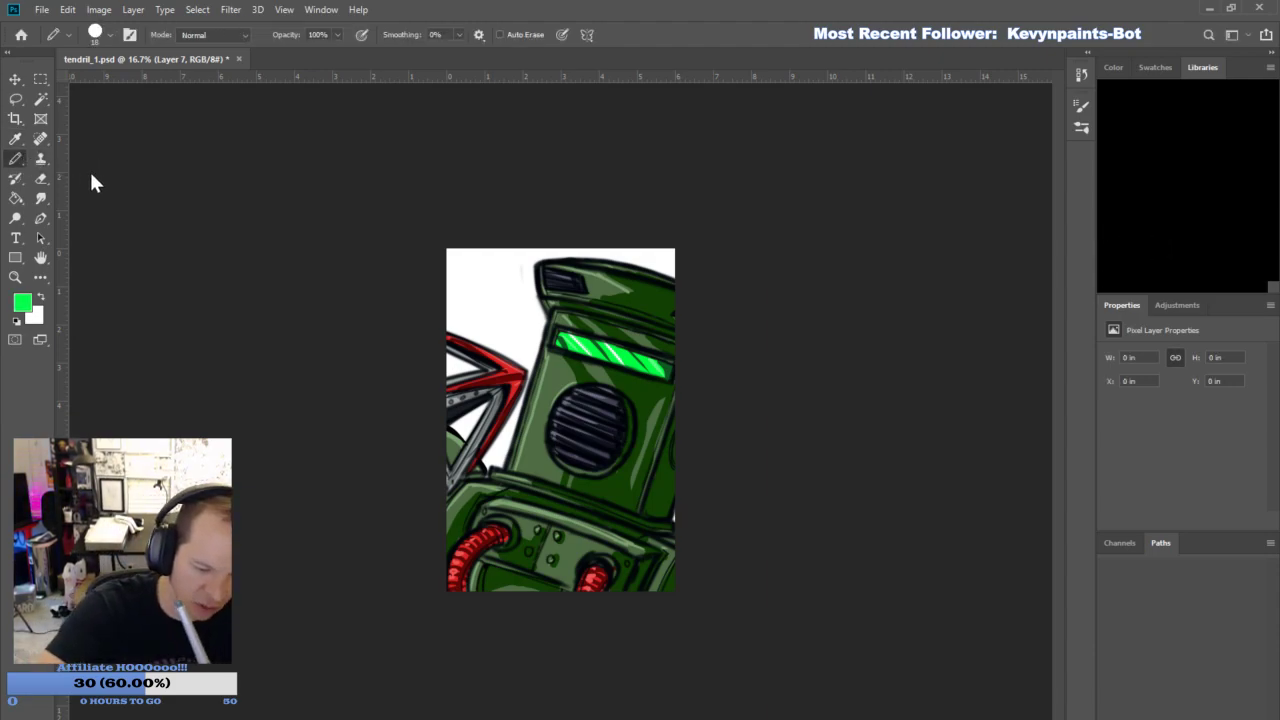
pyautogui.press('b')
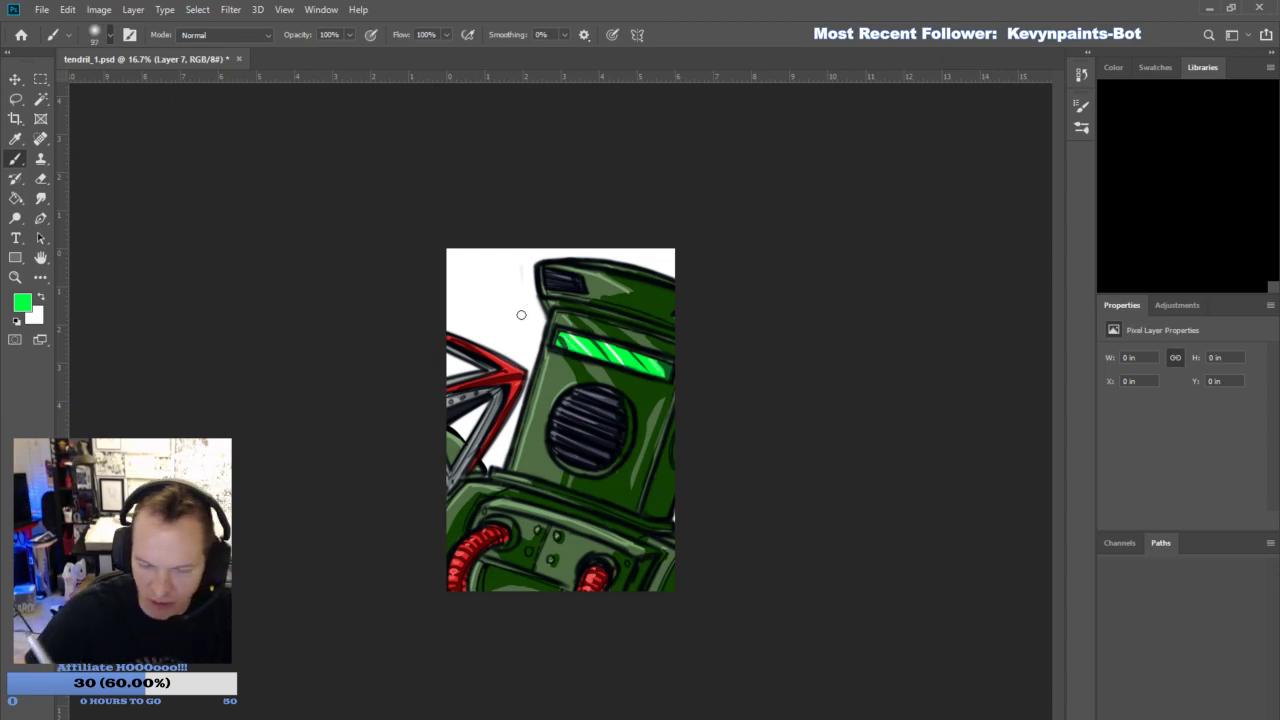
pyautogui.moveTo(566, 348)
pyautogui.mouseDown()
pyautogui.moveTo(689, 379)
pyautogui.moveTo(643, 381)
pyautogui.moveTo(632, 342)
pyautogui.moveTo(535, 340)
pyautogui.mouseUp()
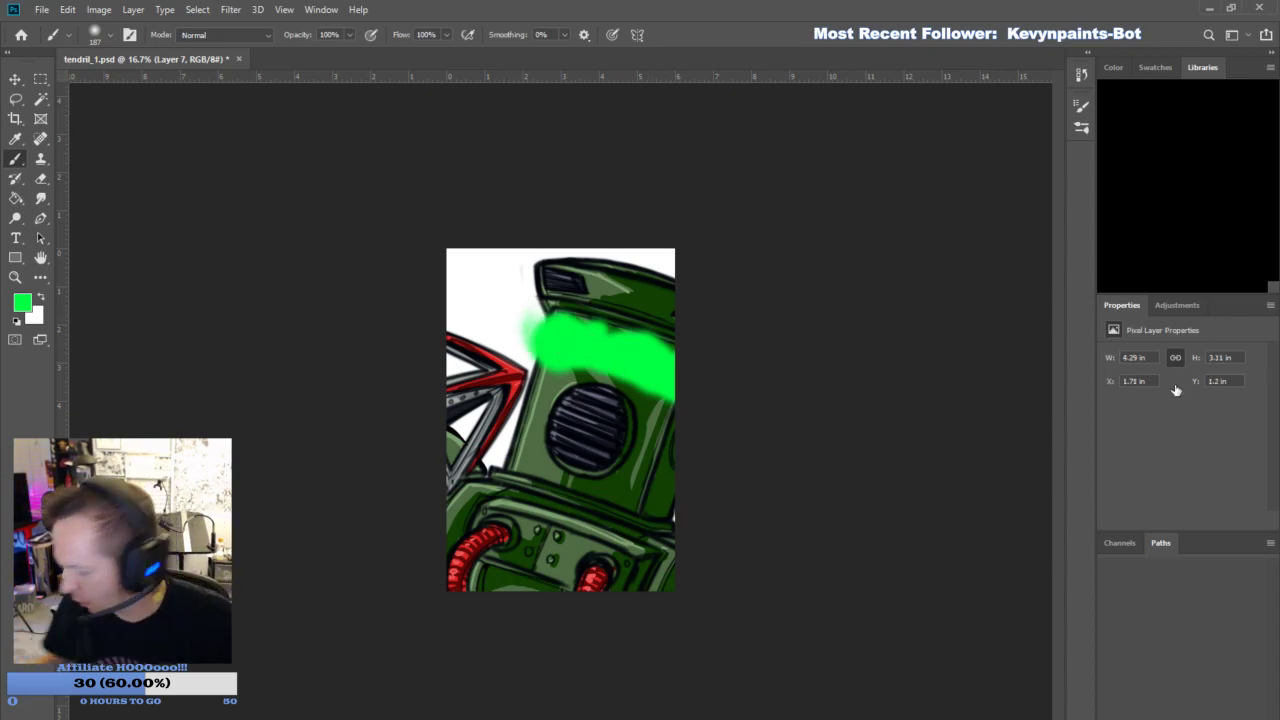
pyautogui.hotkey('ctrl', 'alt', 'g')
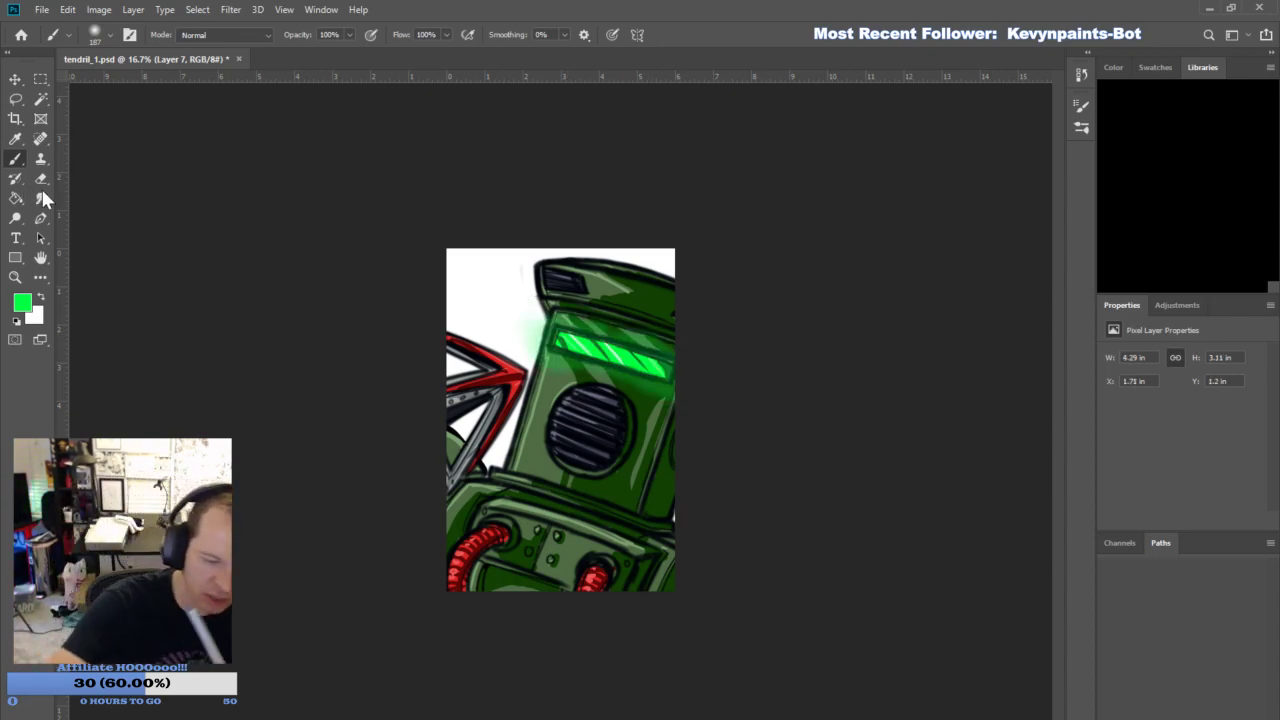
# - Partly erase the green glow around the visor strip with a soft Eraser at size 136 and 50% opacity
pyautogui.click(41, 178)
pyautogui.click(230, 35)
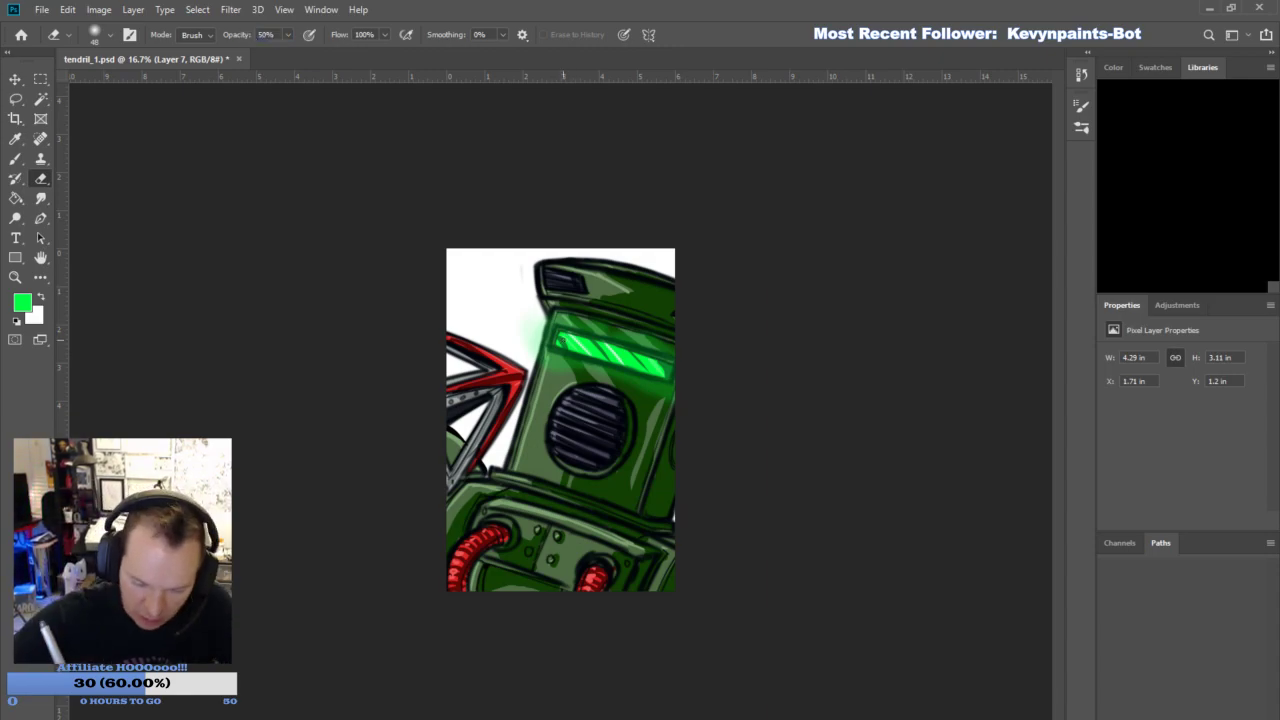
pyautogui.click(148, 82)
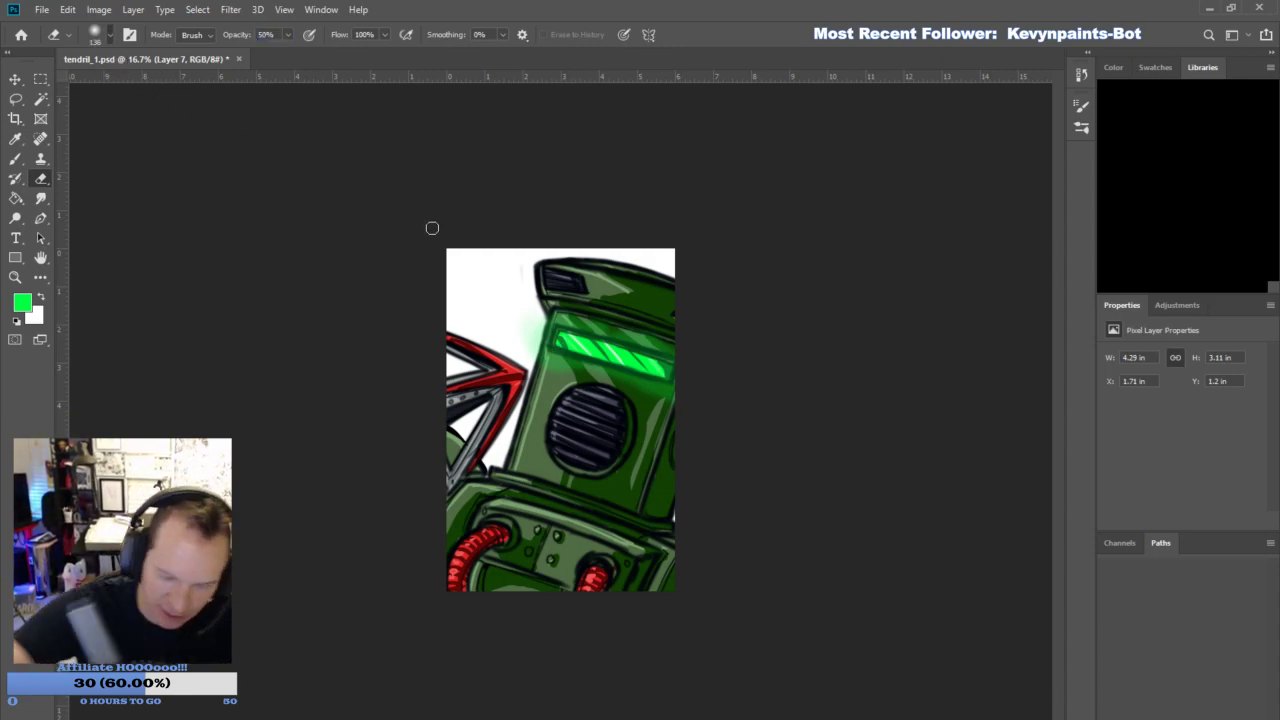
pyautogui.click(534, 350)
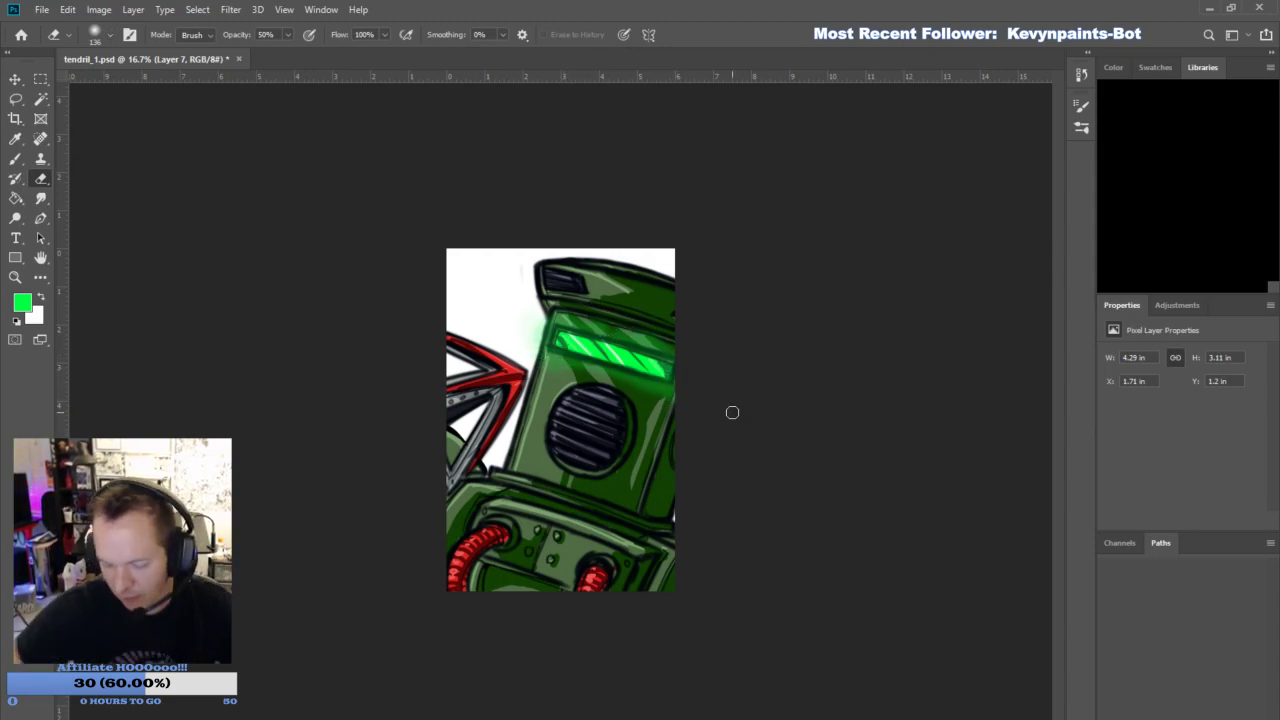
# - On a new layer, fill the background behind the figure with bright magenta using the Paint Bucket
pyautogui.click(1227, 699)
pyautogui.click(1222, 711)
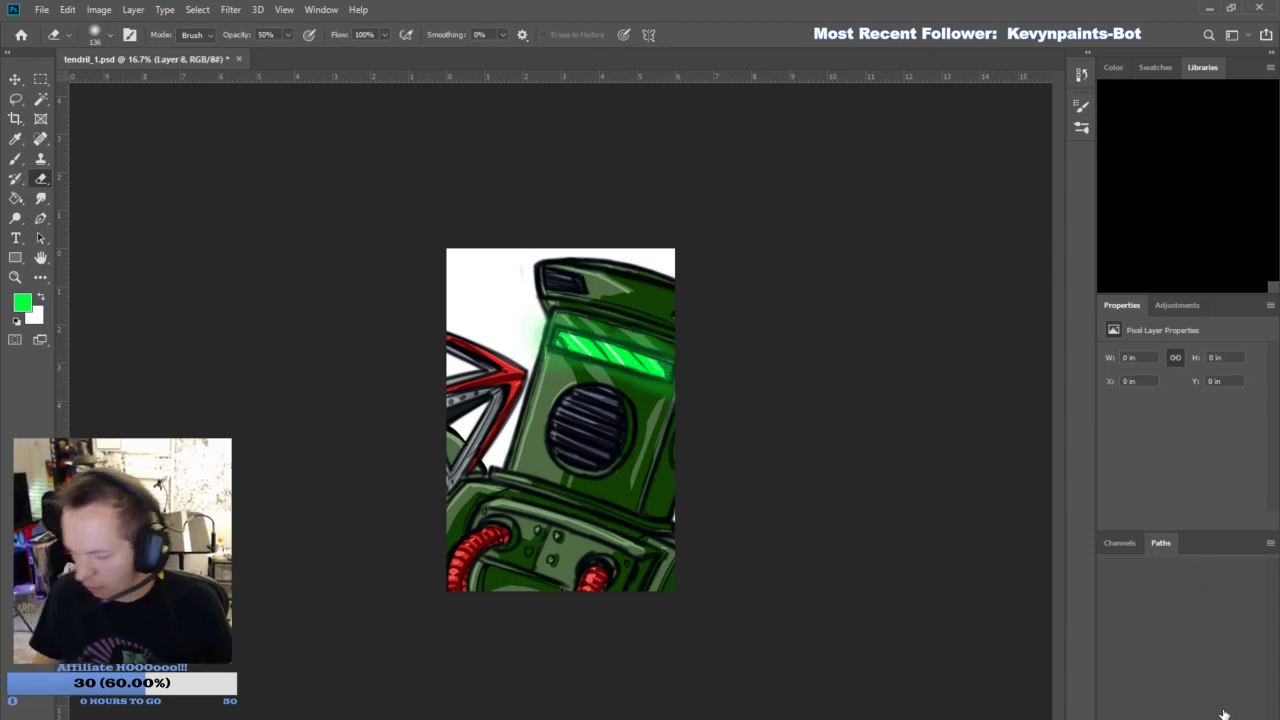
pyautogui.click(28, 307)
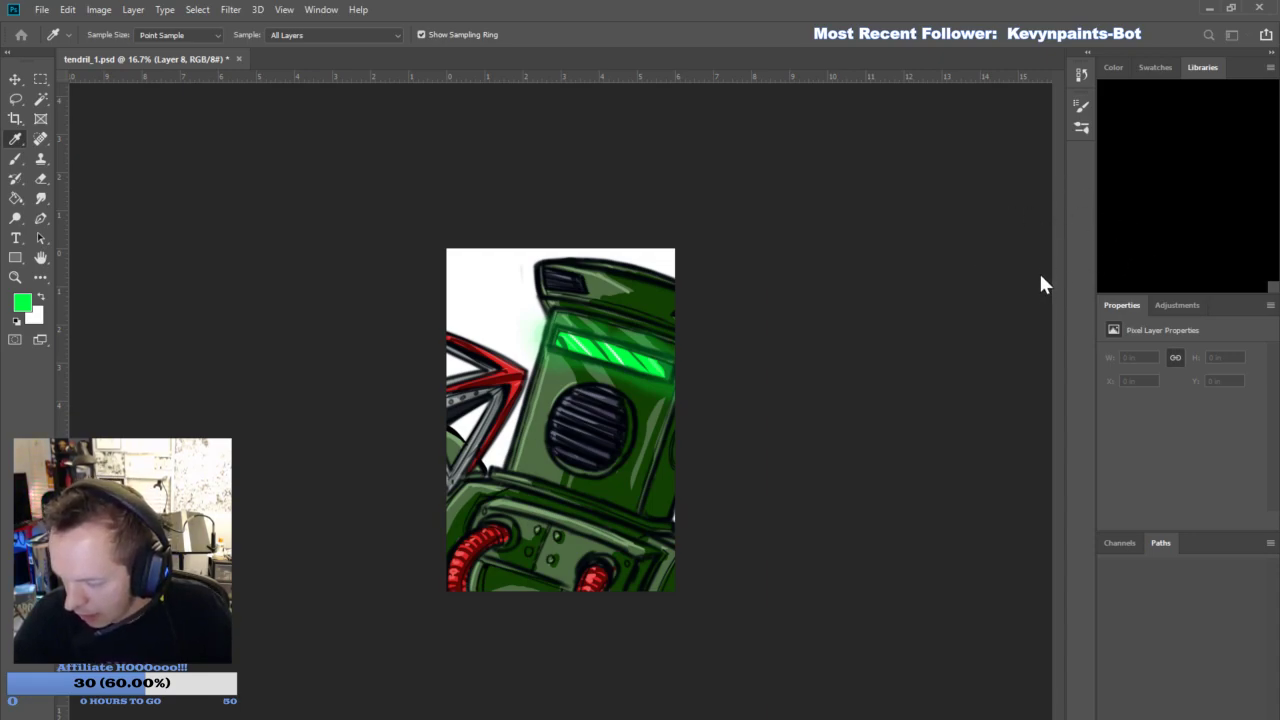
pyautogui.click(1151, 240)
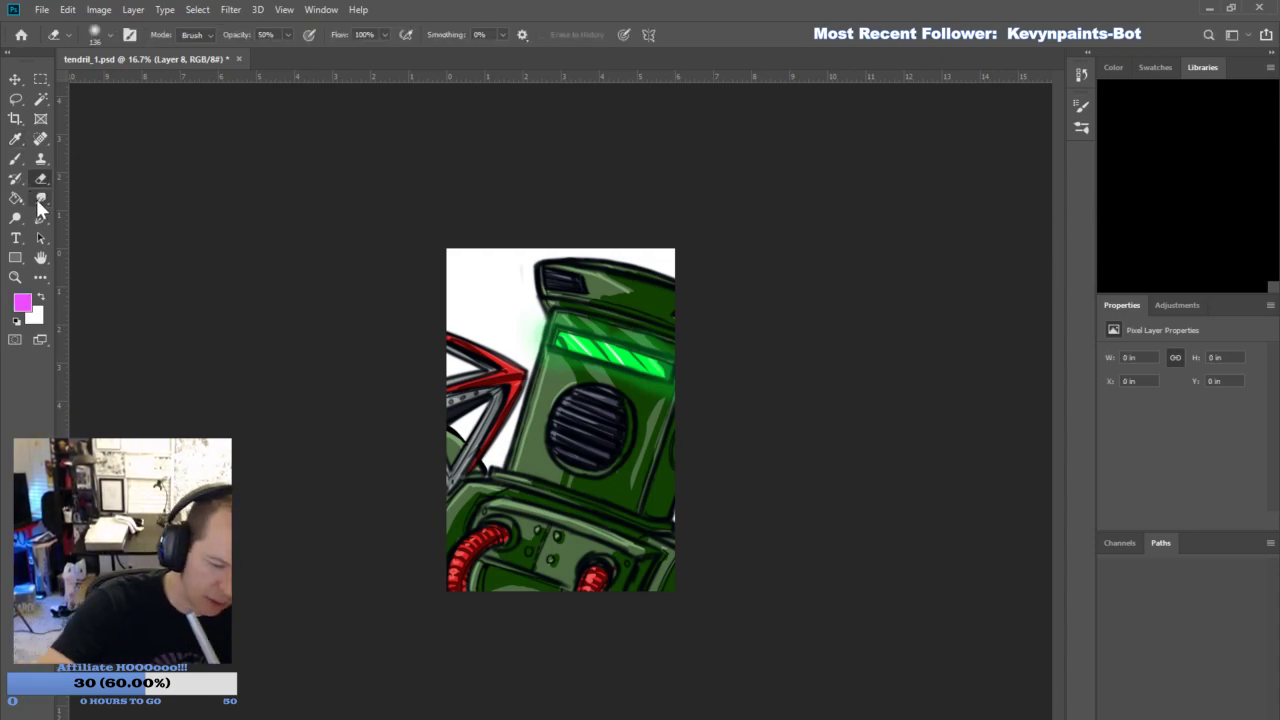
pyautogui.click(17, 199)
pyautogui.click(518, 289)
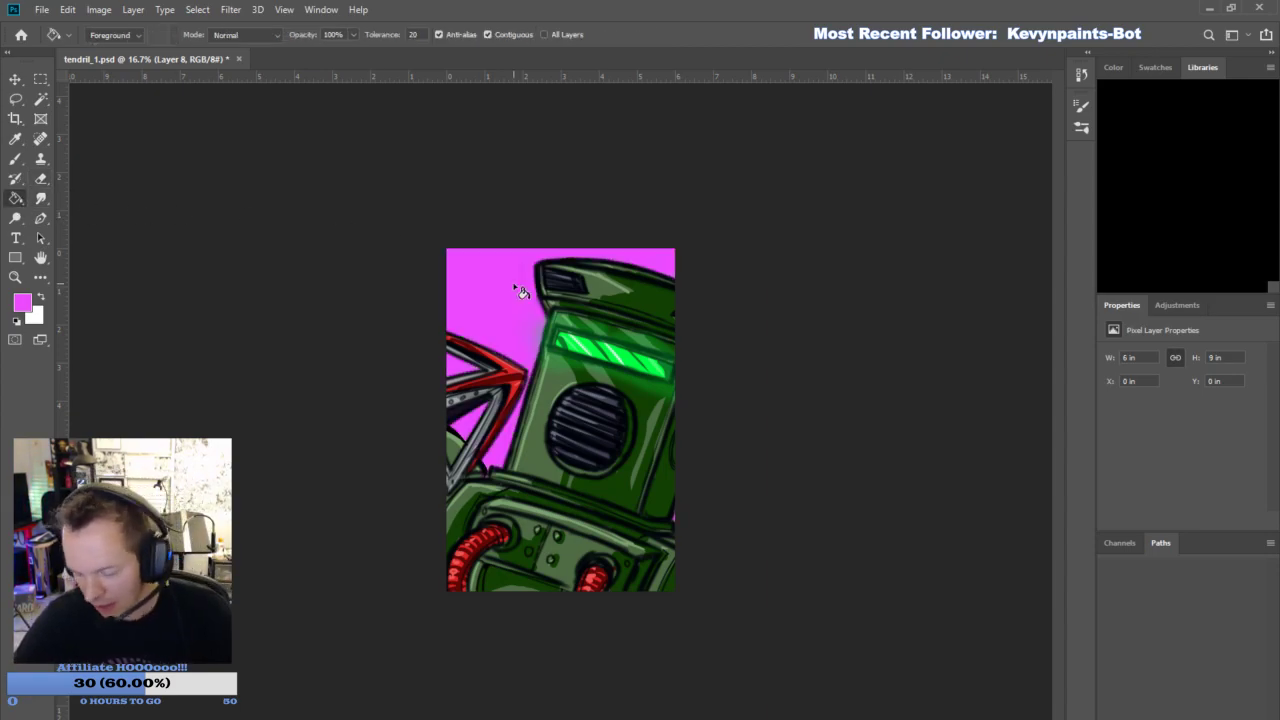
# - On another new layer, brush a soft white glow around the helmet and hook outlines at size 187
pyautogui.hotkey('ctrl', 'shift', 'alt', 'n')
pyautogui.press('x')
pyautogui.click(15, 158)
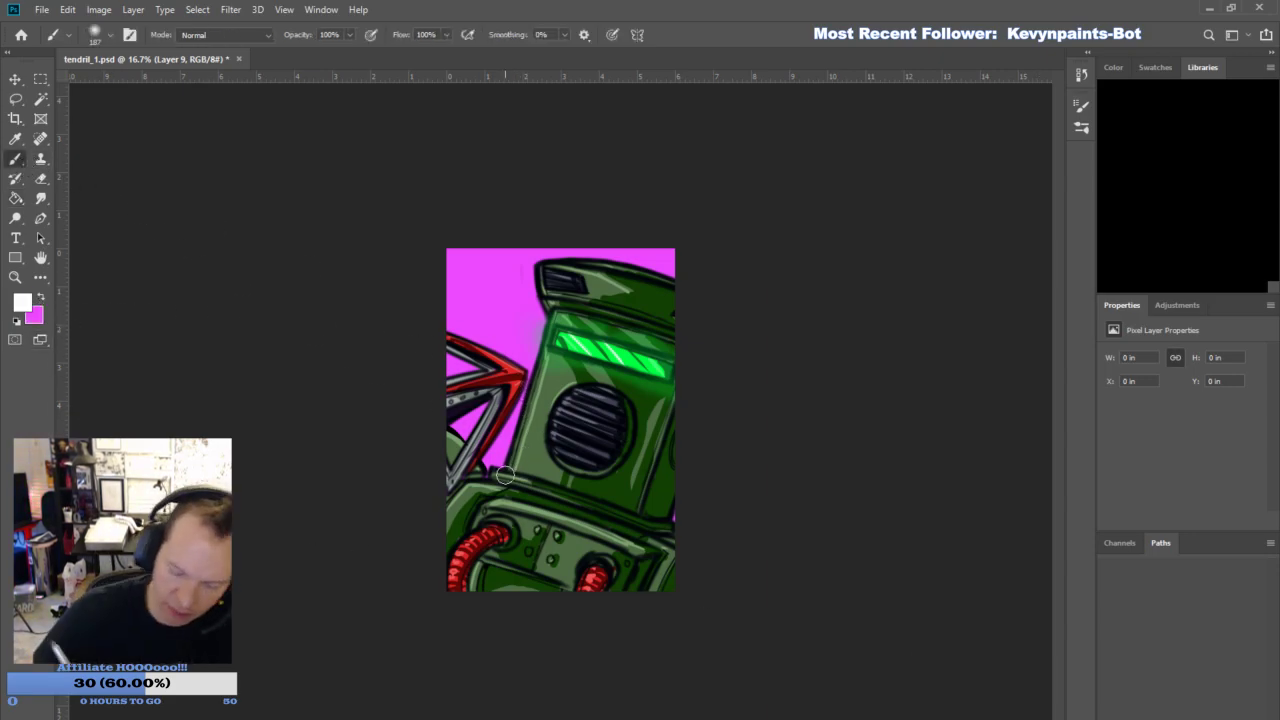
pyautogui.moveTo(506, 480)
pyautogui.mouseDown()
pyautogui.moveTo(542, 307)
pyautogui.moveTo(557, 304)
pyautogui.moveTo(542, 294)
pyautogui.moveTo(553, 317)
pyautogui.moveTo(545, 299)
pyautogui.moveTo(565, 267)
pyautogui.moveTo(540, 270)
pyautogui.moveTo(612, 268)
pyautogui.moveTo(591, 265)
pyautogui.moveTo(668, 298)
pyautogui.mouseUp()
pyautogui.moveTo(508, 474)
pyautogui.mouseDown()
pyautogui.moveTo(514, 373)
pyautogui.moveTo(445, 432)
pyautogui.moveTo(518, 377)
pyautogui.moveTo(487, 351)
pyautogui.moveTo(492, 367)
pyautogui.moveTo(430, 373)
pyautogui.moveTo(504, 367)
pyautogui.moveTo(420, 324)
pyautogui.mouseUp()
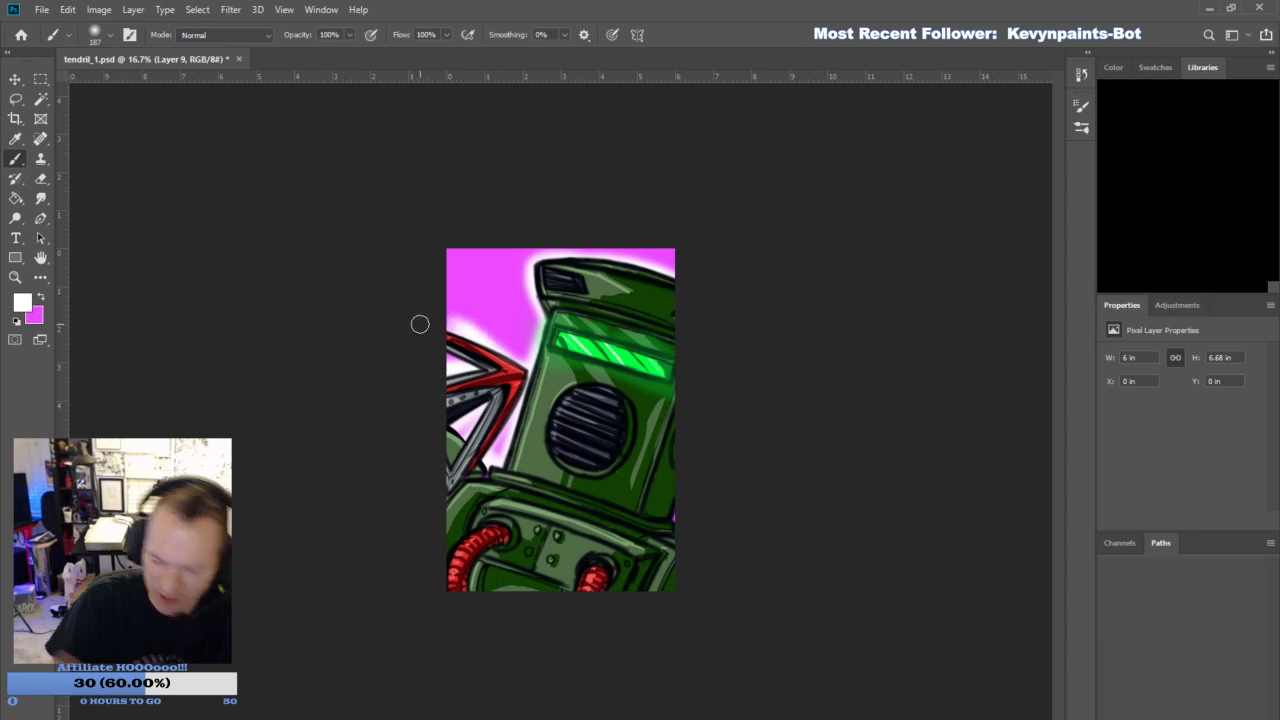
# - Remove the white glow and magenta background layers, and add a new empty layer
pyautogui.click(1103, 555)
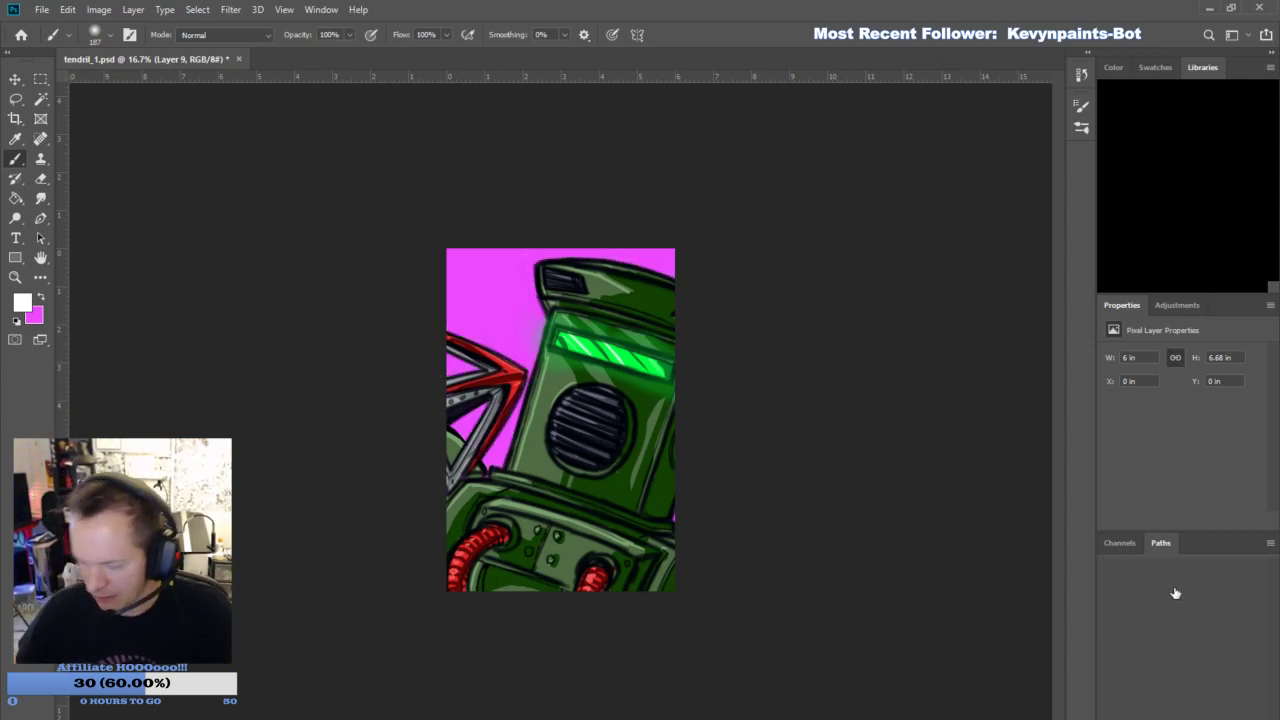
pyautogui.click(1119, 588)
pyautogui.click(1229, 710)
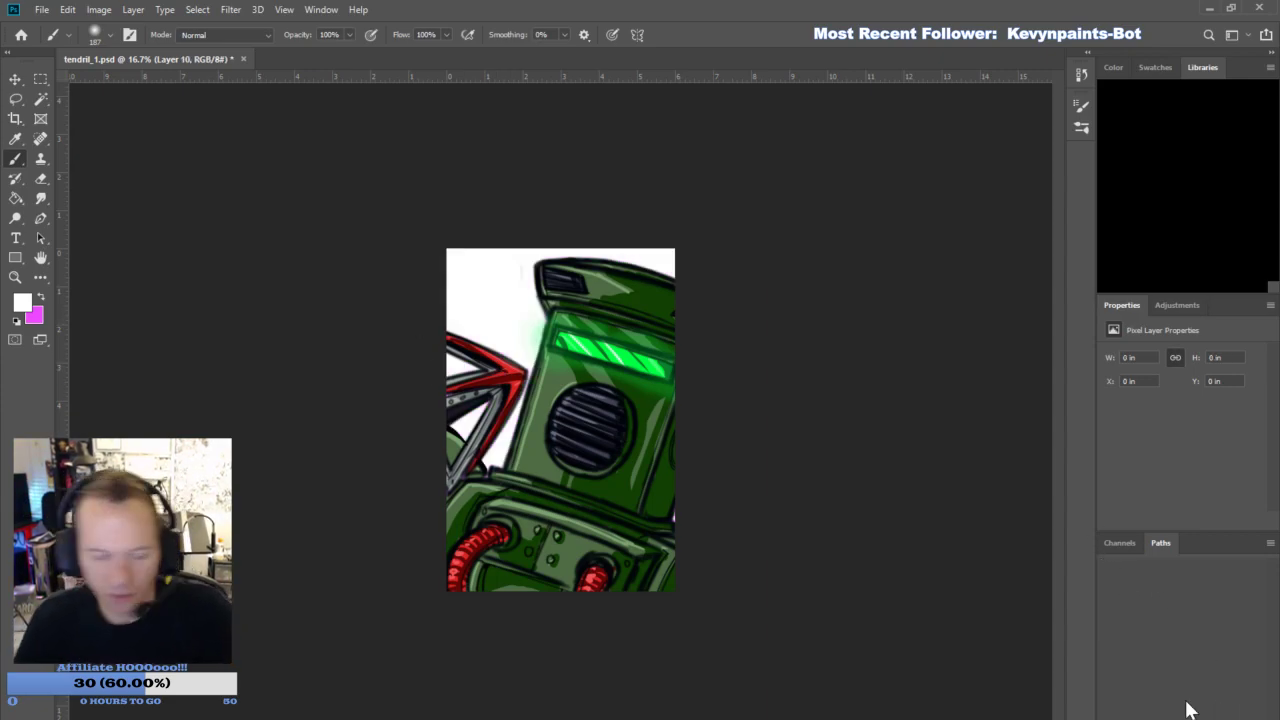
# - Fill the background behind the figure with deep purple using the Paint Bucket
pyautogui.press('i')
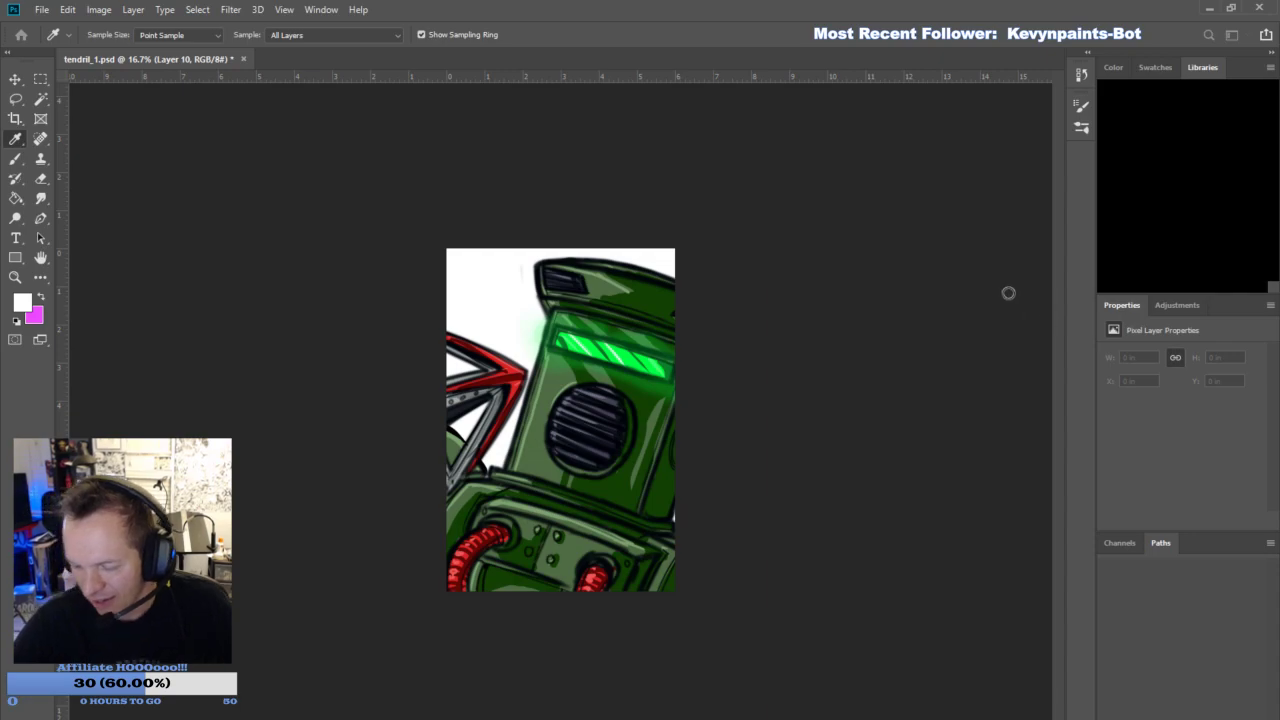
pyautogui.click(1150, 242)
pyautogui.click(16, 199)
pyautogui.click(487, 302)
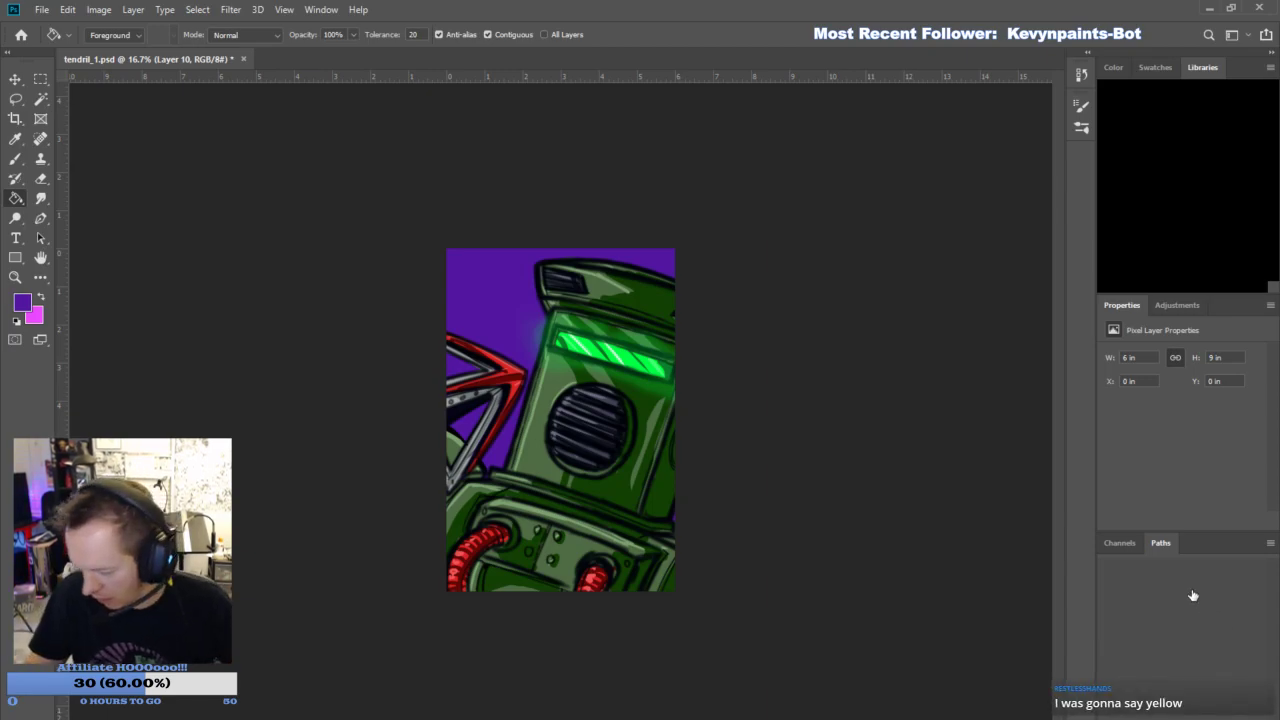
# - On a new layer, paint a thin hard-edged white outline along the helmet and the body's outer edge
pyautogui.hotkey('ctrl', 'shift', 'alt', 'n')
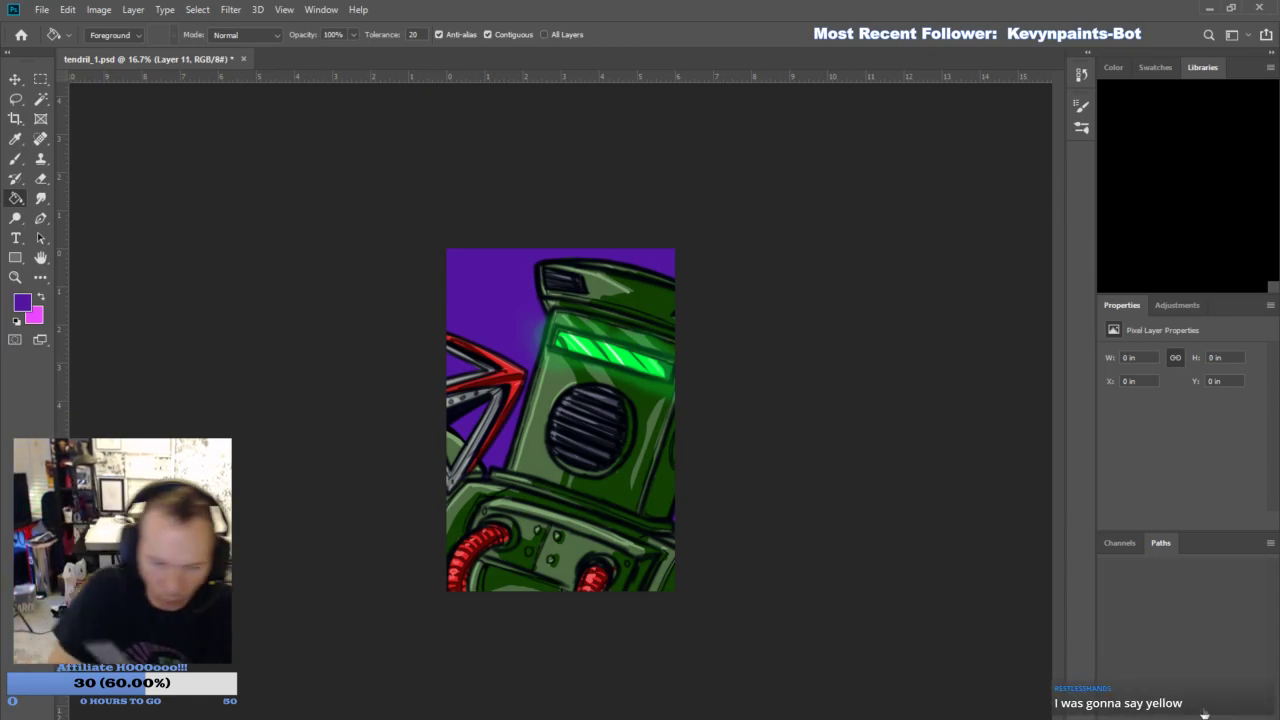
pyautogui.click(15, 277)
pyautogui.moveTo(112, 304); pyautogui.dragTo(113, 306)
pyautogui.click(16, 320)
pyautogui.click(40, 297)
pyautogui.click(15, 161)
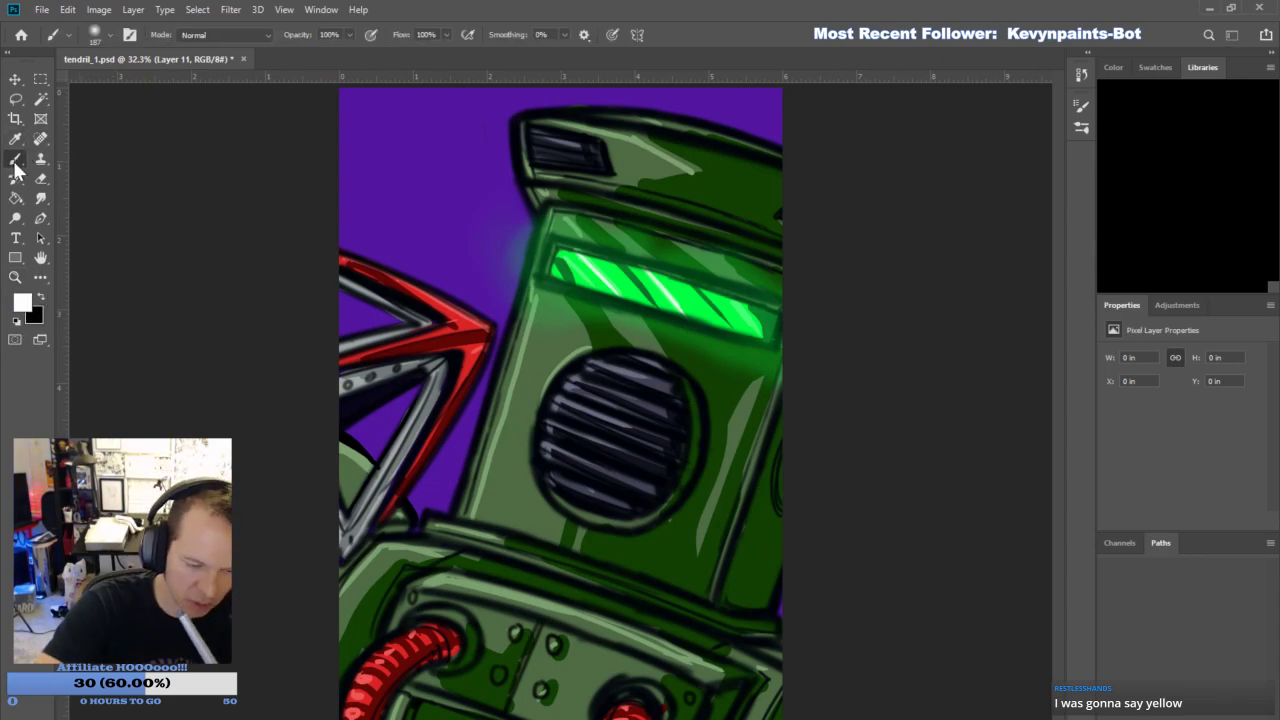
pyautogui.click(112, 317)
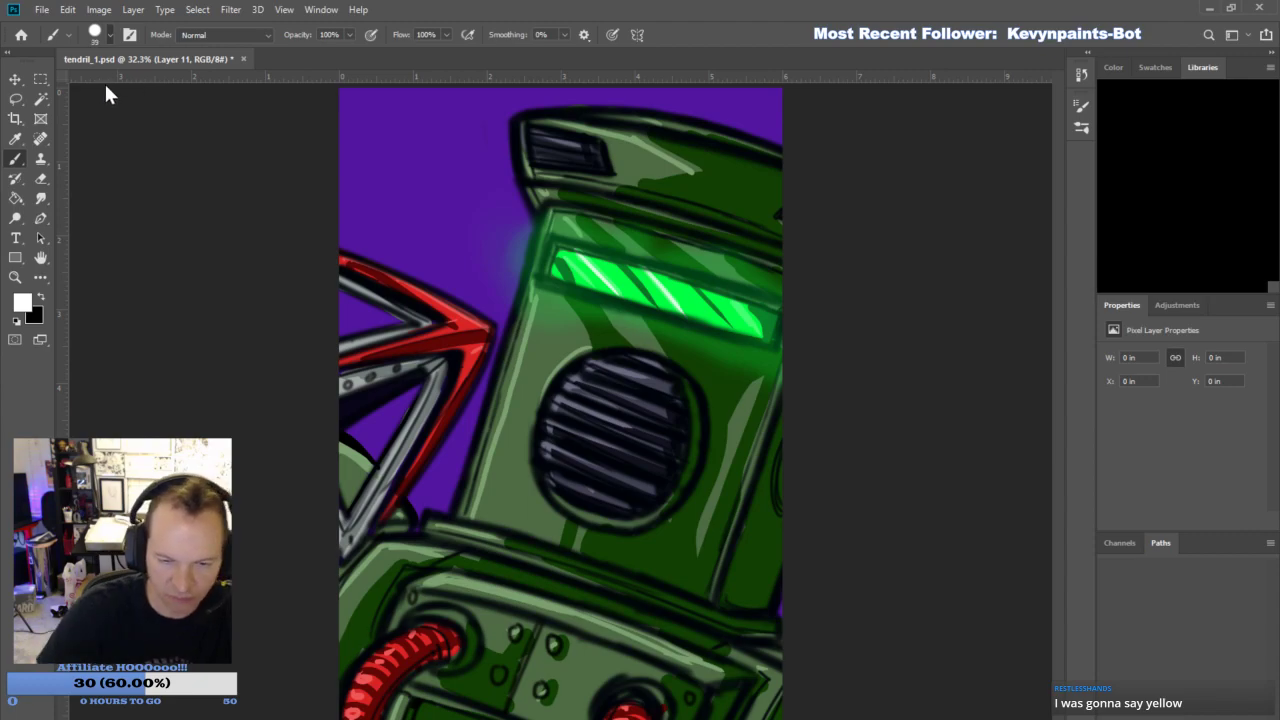
pyautogui.moveTo(454, 512)
pyautogui.mouseDown()
pyautogui.moveTo(537, 191)
pyautogui.moveTo(523, 259)
pyautogui.moveTo(520, 204)
pyautogui.moveTo(537, 229)
pyautogui.moveTo(514, 121)
pyautogui.moveTo(592, 105)
pyautogui.moveTo(716, 120)
pyautogui.moveTo(688, 115)
pyautogui.moveTo(798, 167)
pyautogui.mouseUp()
# - Continue the white outline around the hook and the gaps between its prongs
pyautogui.moveTo(408, 498)
pyautogui.mouseDown()
pyautogui.moveTo(441, 417)
pyautogui.moveTo(488, 364)
pyautogui.mouseUp()
pyautogui.moveTo(407, 497); pyautogui.dragTo(418, 527)
pyautogui.moveTo(345, 435)
pyautogui.mouseDown()
pyautogui.moveTo(375, 461)
pyautogui.moveTo(421, 384)
pyautogui.mouseUp()
pyautogui.moveTo(406, 322)
pyautogui.mouseDown()
pyautogui.moveTo(326, 323)
pyautogui.moveTo(404, 327)
pyautogui.moveTo(308, 272)
pyautogui.moveTo(368, 253)
pyautogui.moveTo(359, 302)
pyautogui.mouseUp()
pyautogui.moveTo(340, 250); pyautogui.dragTo(500, 324)
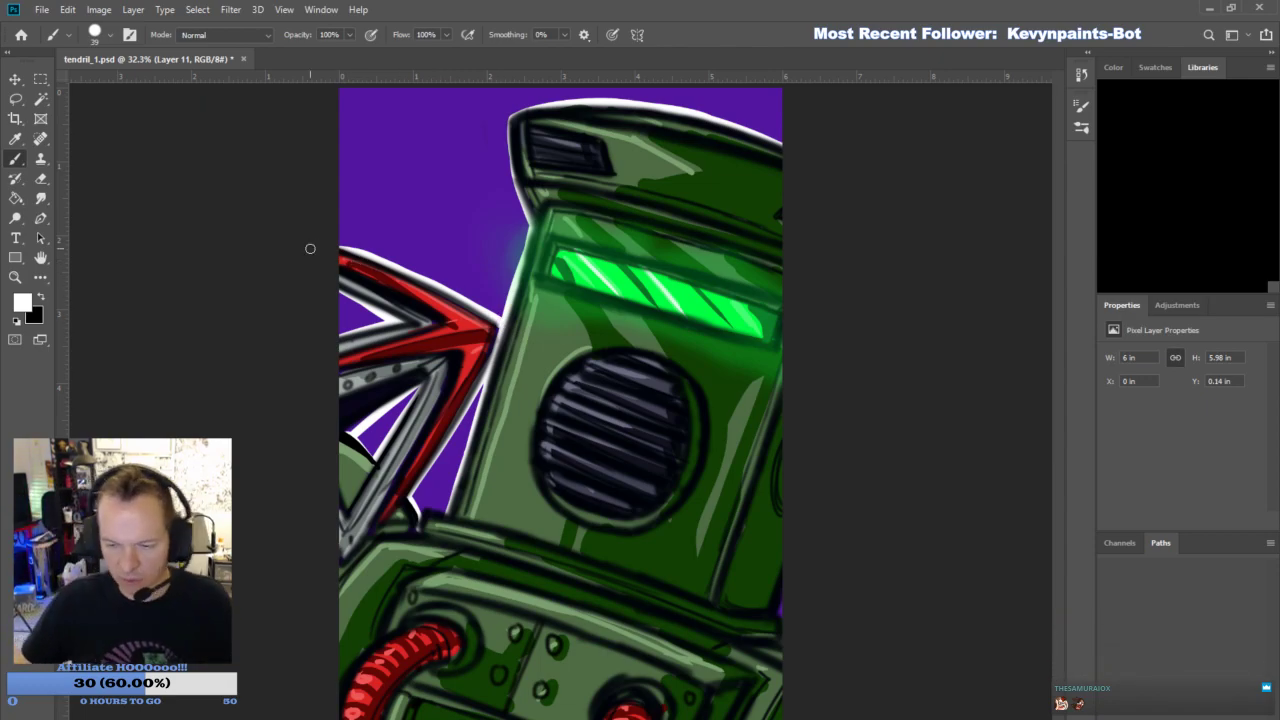
# - Add another new layer and set up a soft light purple Brush at size 259 and 25% opacity
pyautogui.click(15, 277)
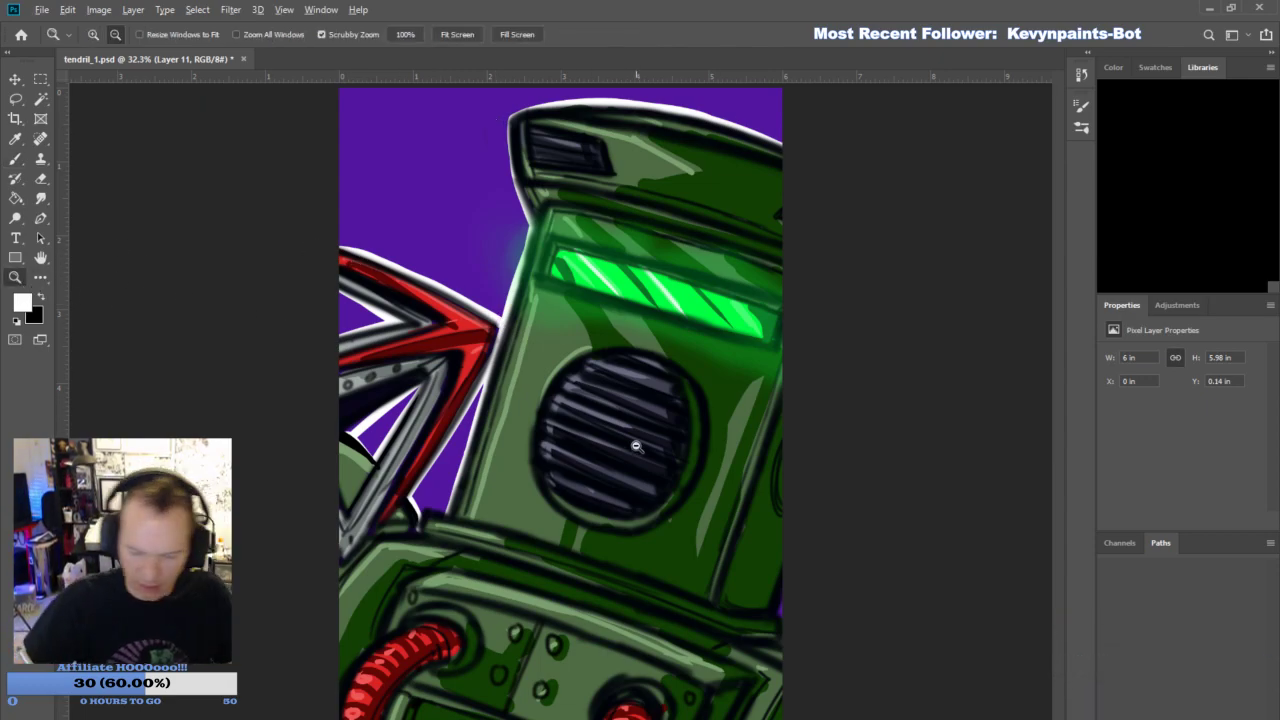
pyautogui.keyDown('alt'); pyautogui.click(636, 446); pyautogui.keyUp('alt')
pyautogui.keyDown('alt'); pyautogui.click(650, 466); pyautogui.keyUp('alt')
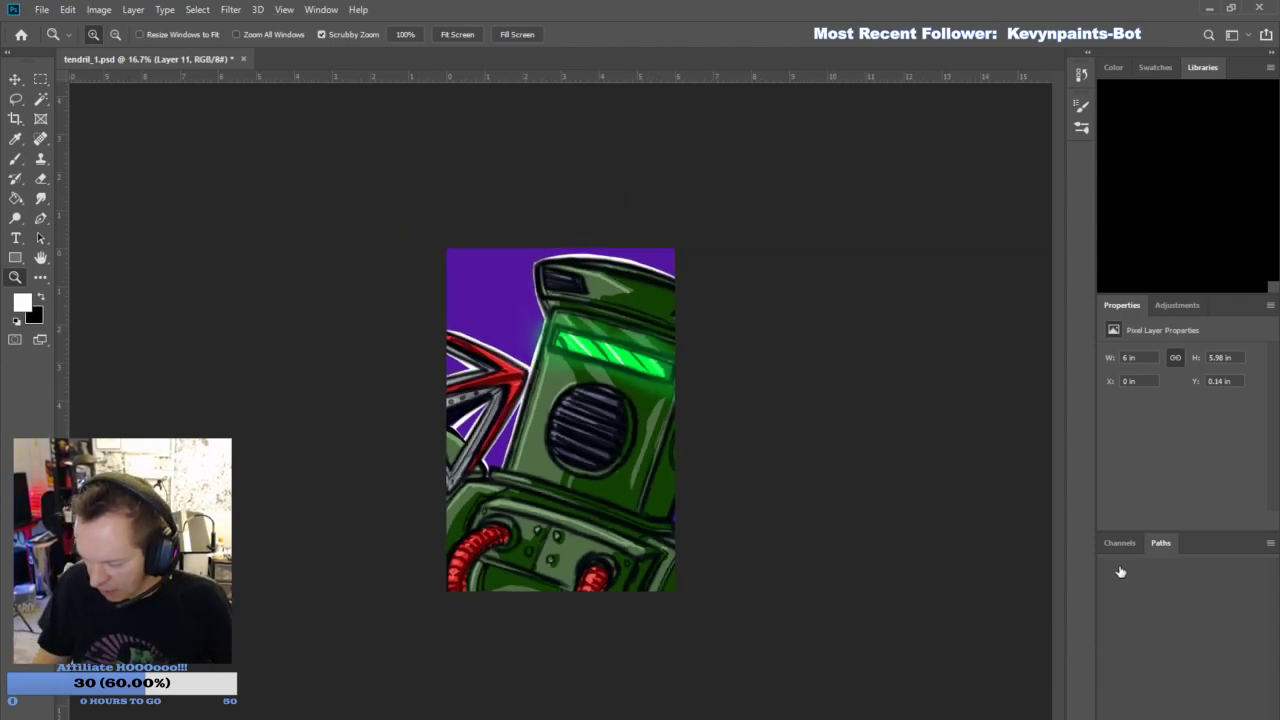
pyautogui.hotkey('alt', '[')
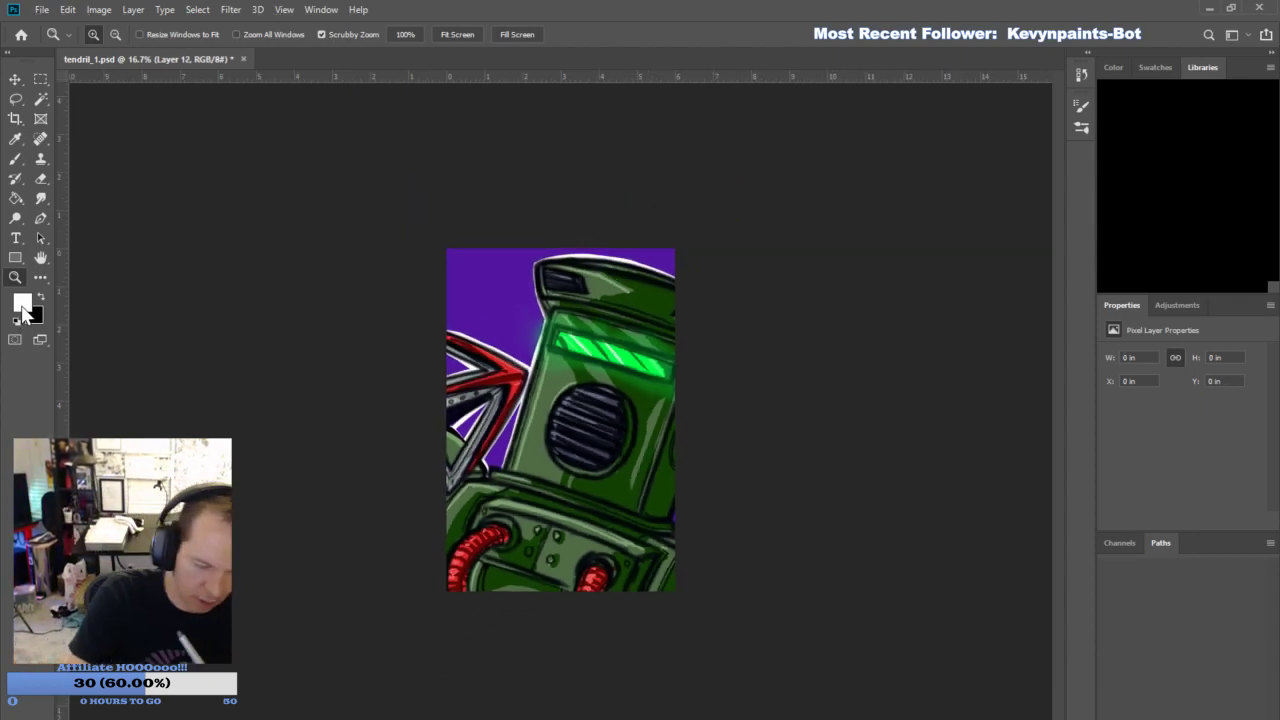
pyautogui.press('i')
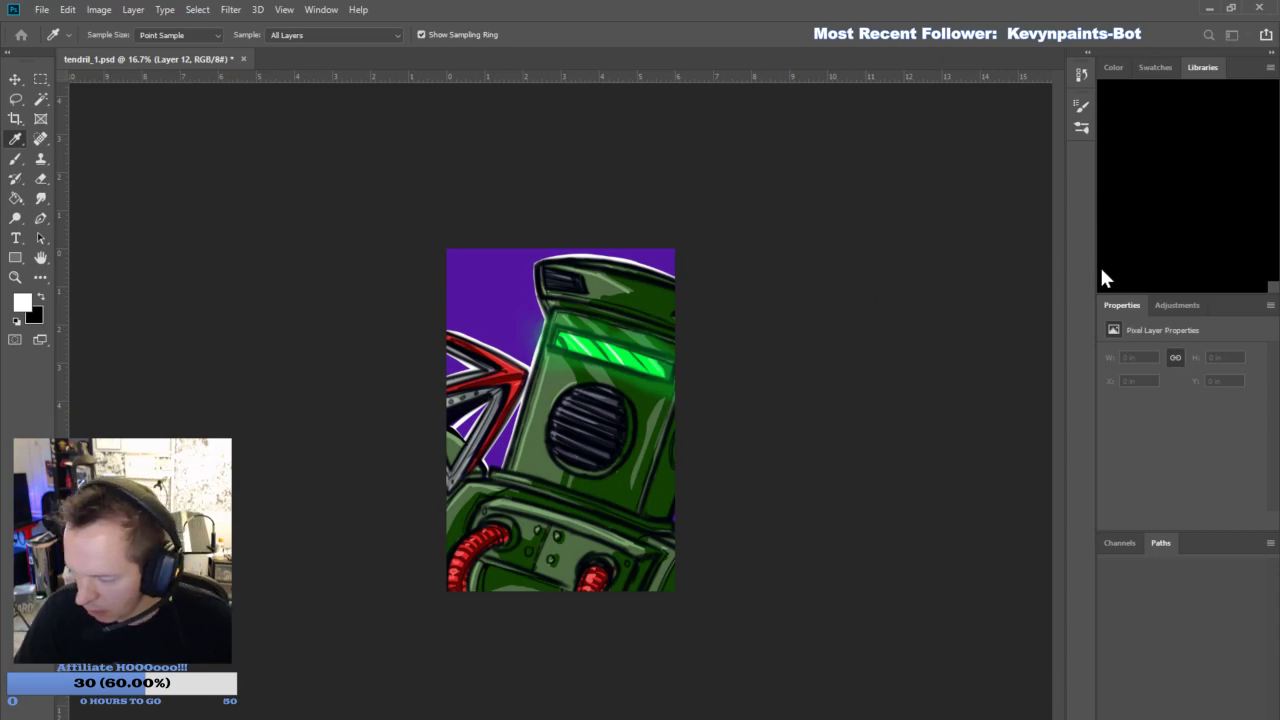
pyautogui.click(1155, 244)
pyautogui.click(12, 160)
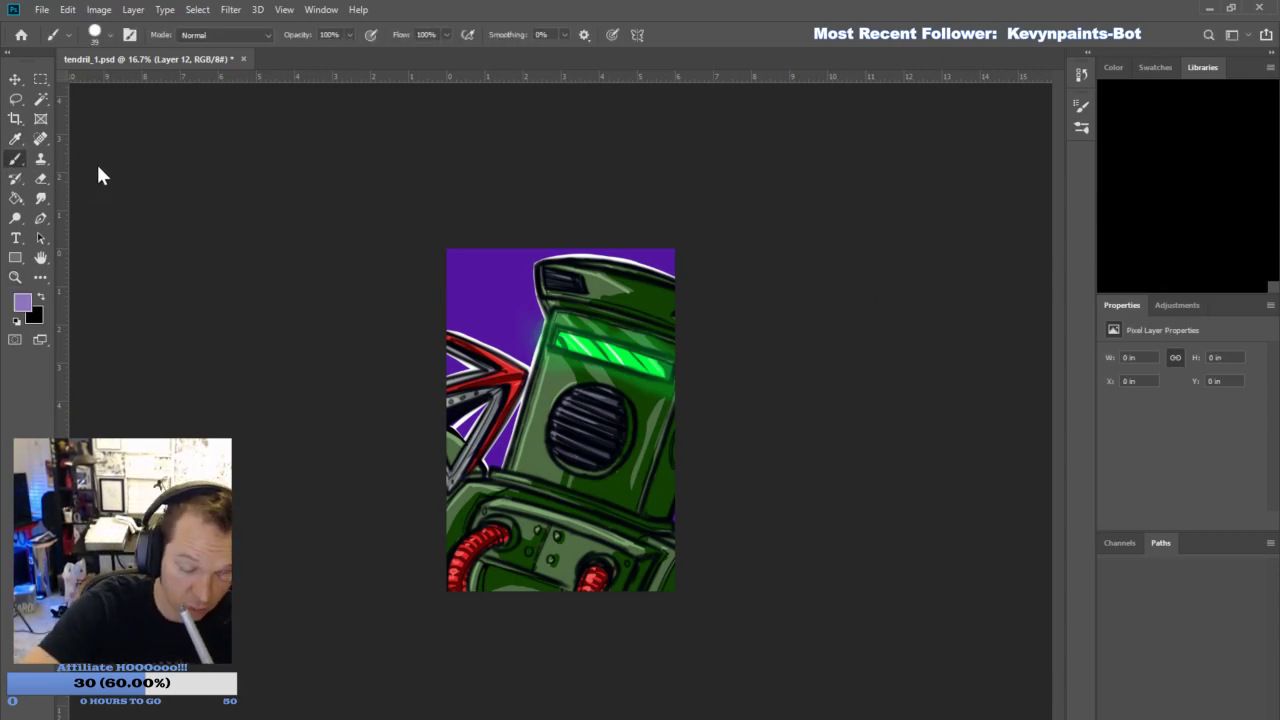
pyautogui.click(136, 345)
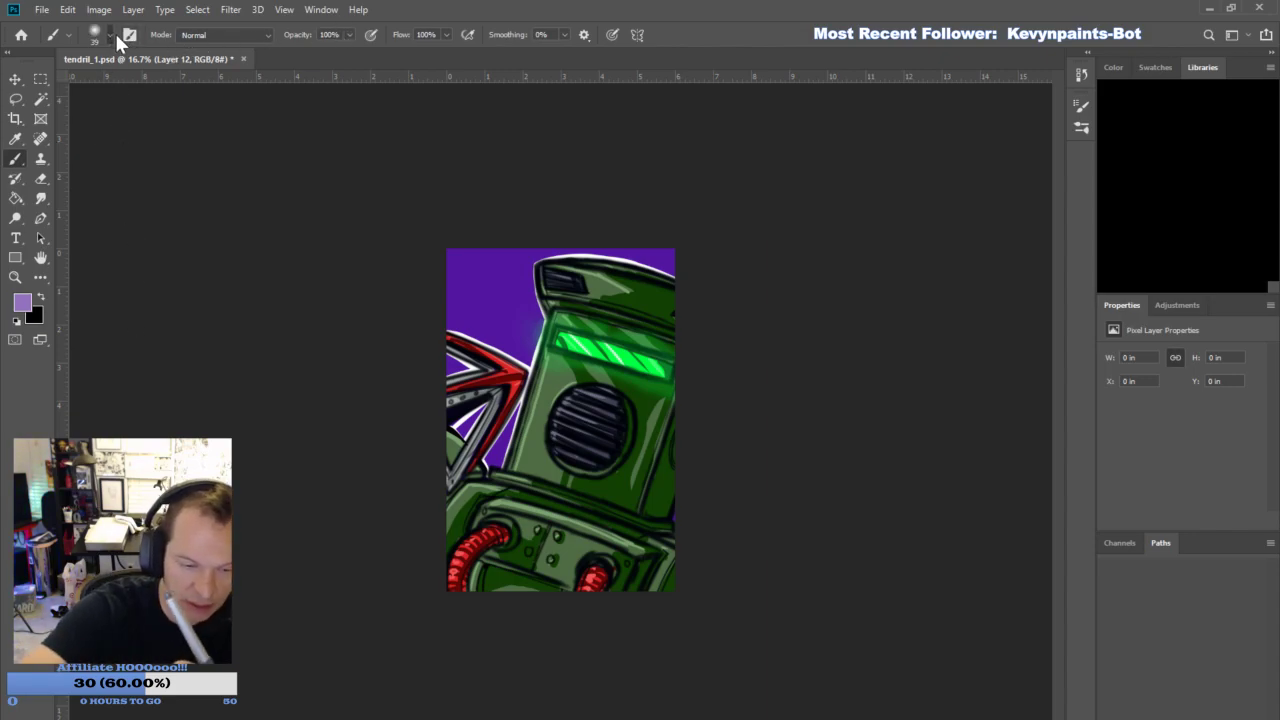
pyautogui.click(128, 77)
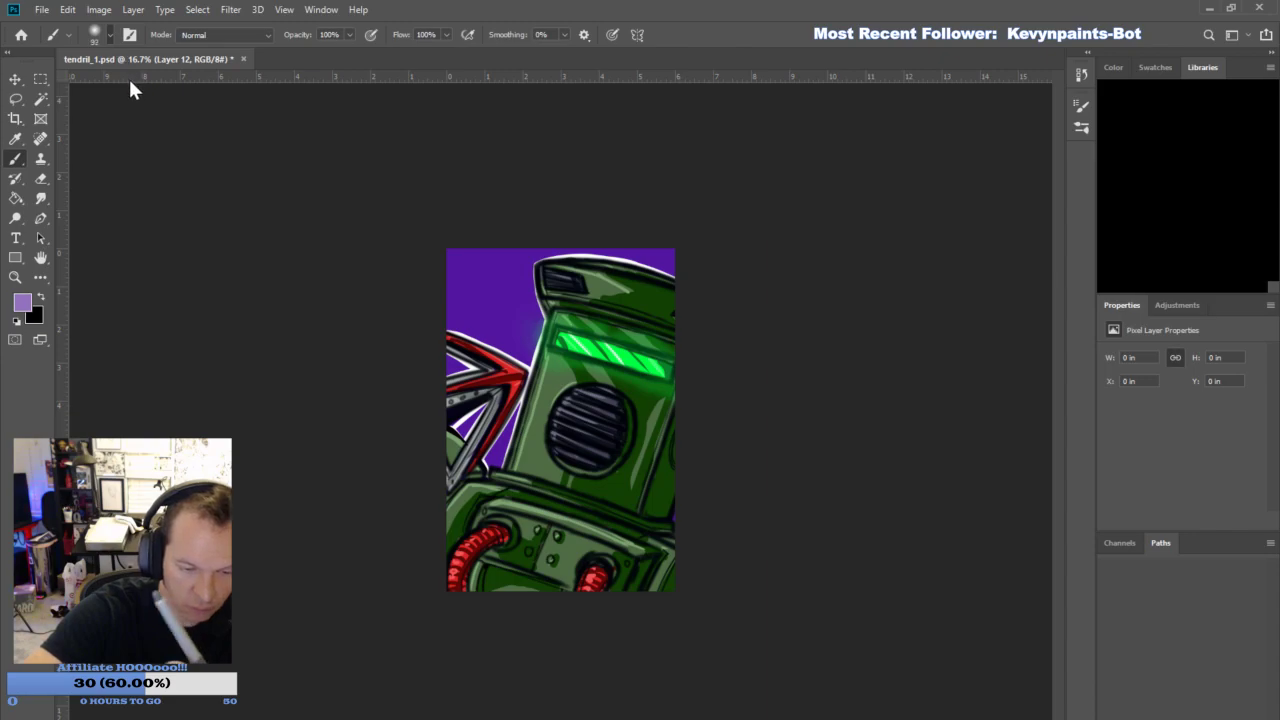
pyautogui.moveTo(343, 35); pyautogui.dragTo(300, 28)
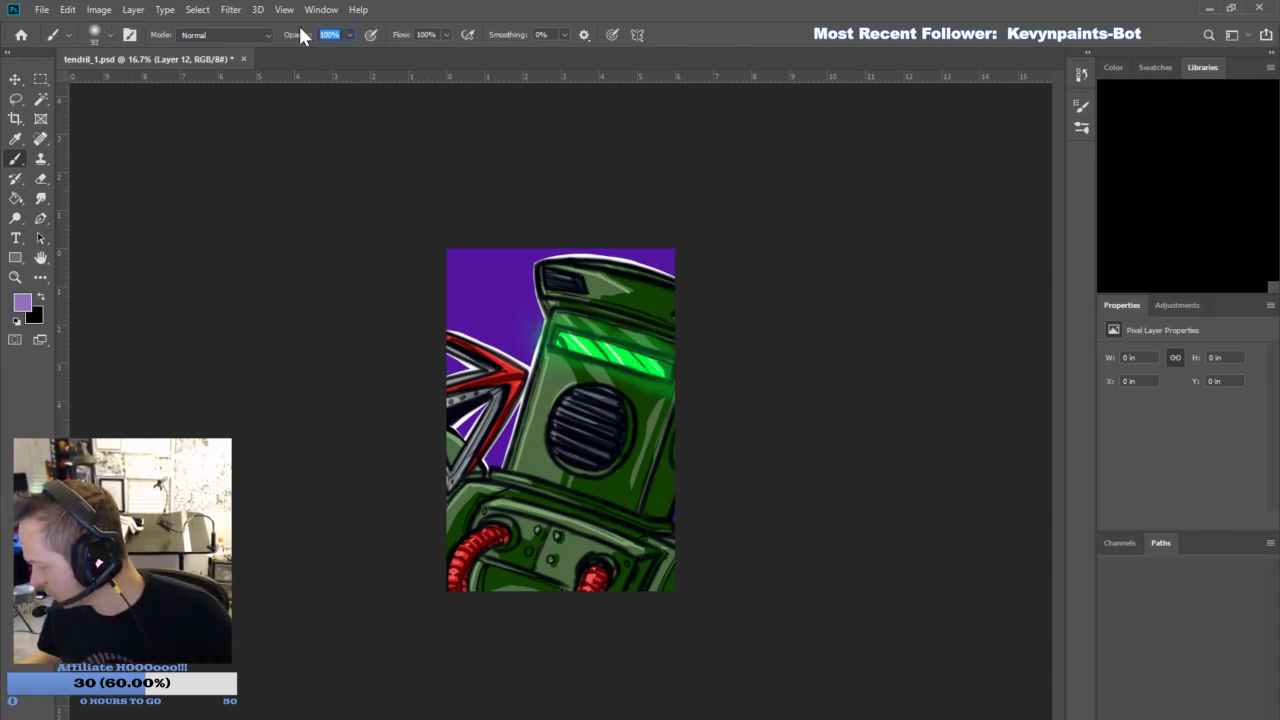
pyautogui.press('Return')
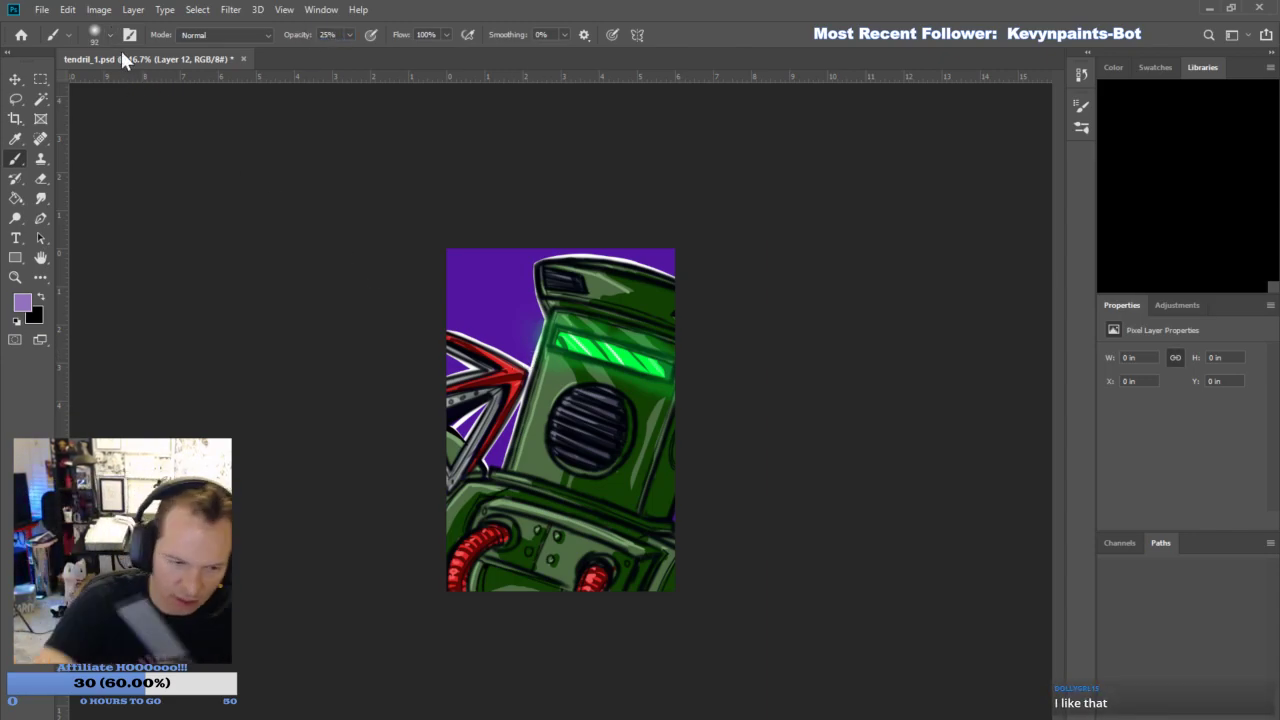
pyautogui.click(161, 79)
# - Brush a soft light purple glow on the background around the helmet, body and hook
pyautogui.moveTo(530, 377)
pyautogui.mouseDown()
pyautogui.moveTo(550, 277)
pyautogui.moveTo(566, 263)
pyautogui.moveTo(668, 264)
pyautogui.mouseUp()
pyautogui.moveTo(487, 410)
pyautogui.mouseDown()
pyautogui.moveTo(448, 381)
pyautogui.moveTo(465, 350)
pyautogui.moveTo(522, 366)
pyautogui.mouseUp()
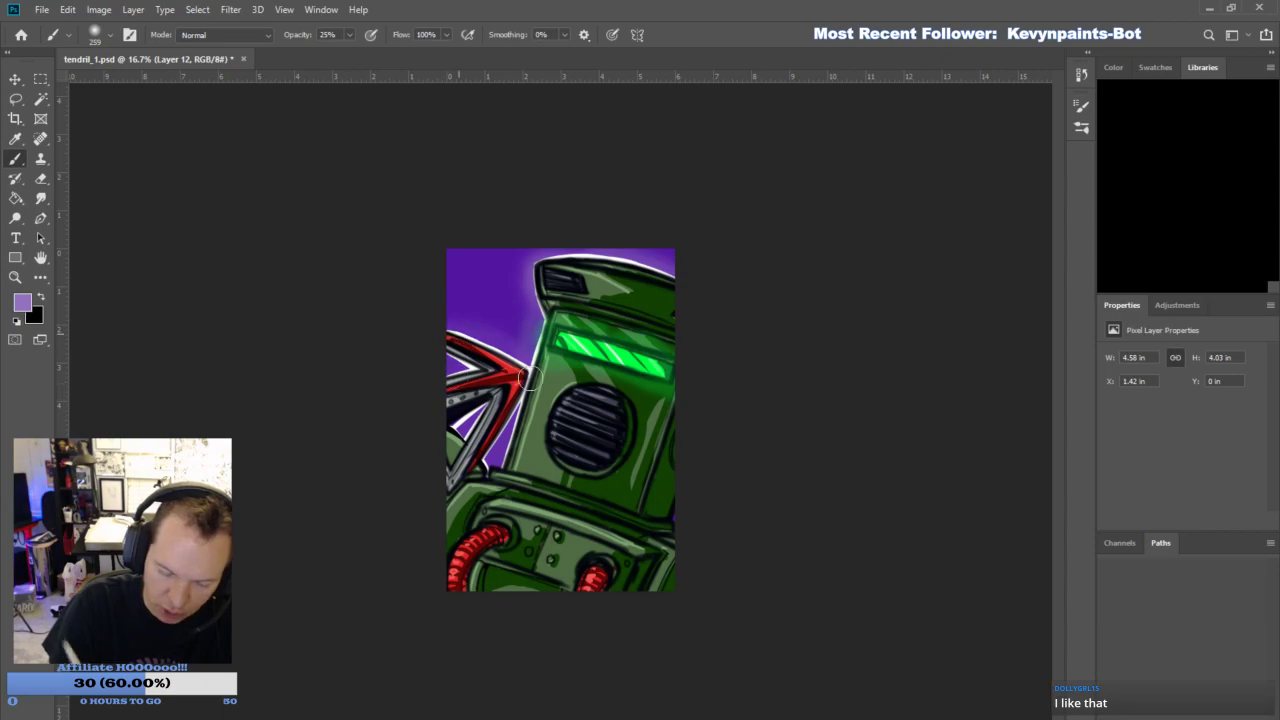
pyautogui.moveTo(488, 326); pyautogui.dragTo(444, 339)
pyautogui.moveTo(530, 323); pyautogui.dragTo(540, 290)
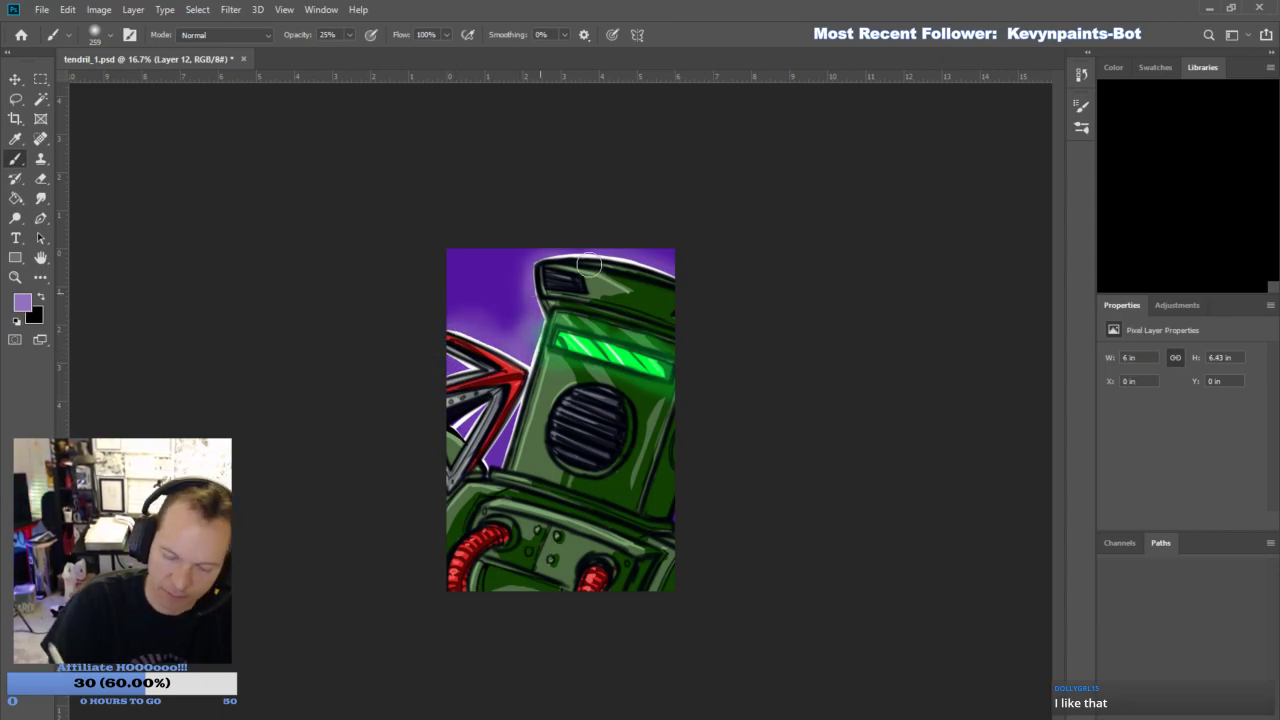
pyautogui.moveTo(615, 249); pyautogui.dragTo(665, 260)
# - Make the white outline layer translucent and save the drawing as herc_1.psd
pyautogui.hotkey('alt', '[')
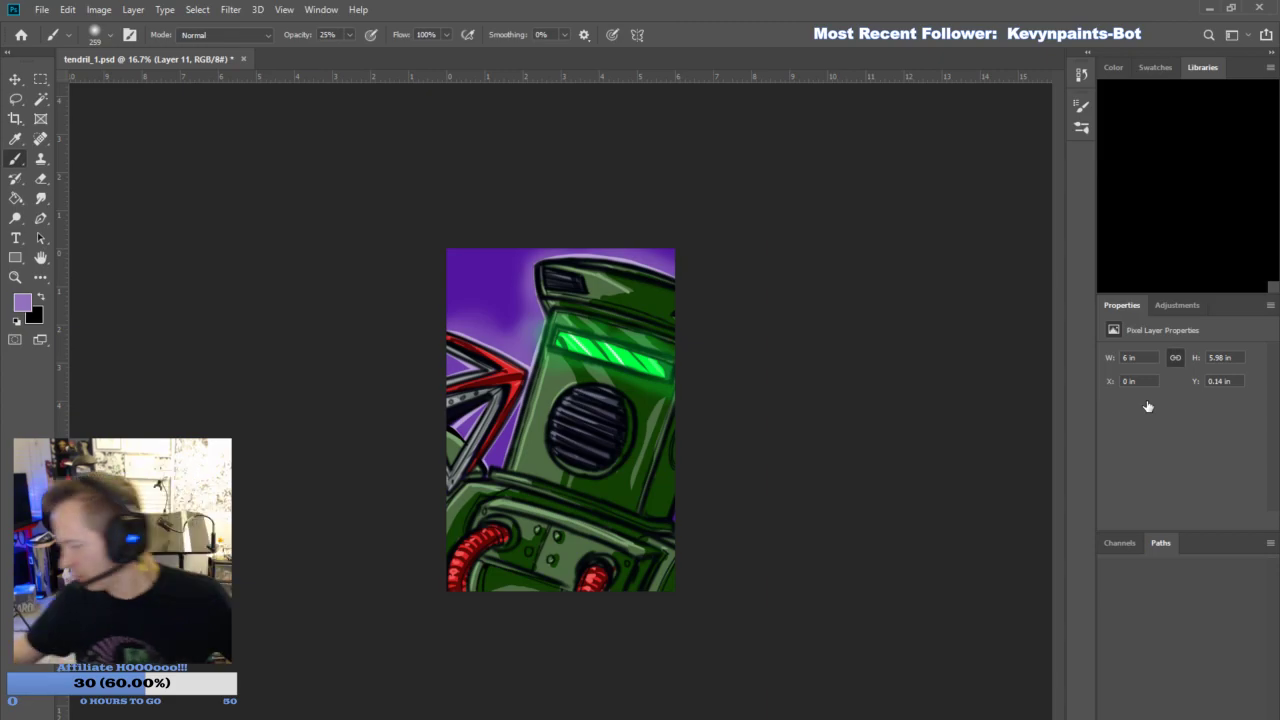
pyautogui.hotkey('ctrl', '+')
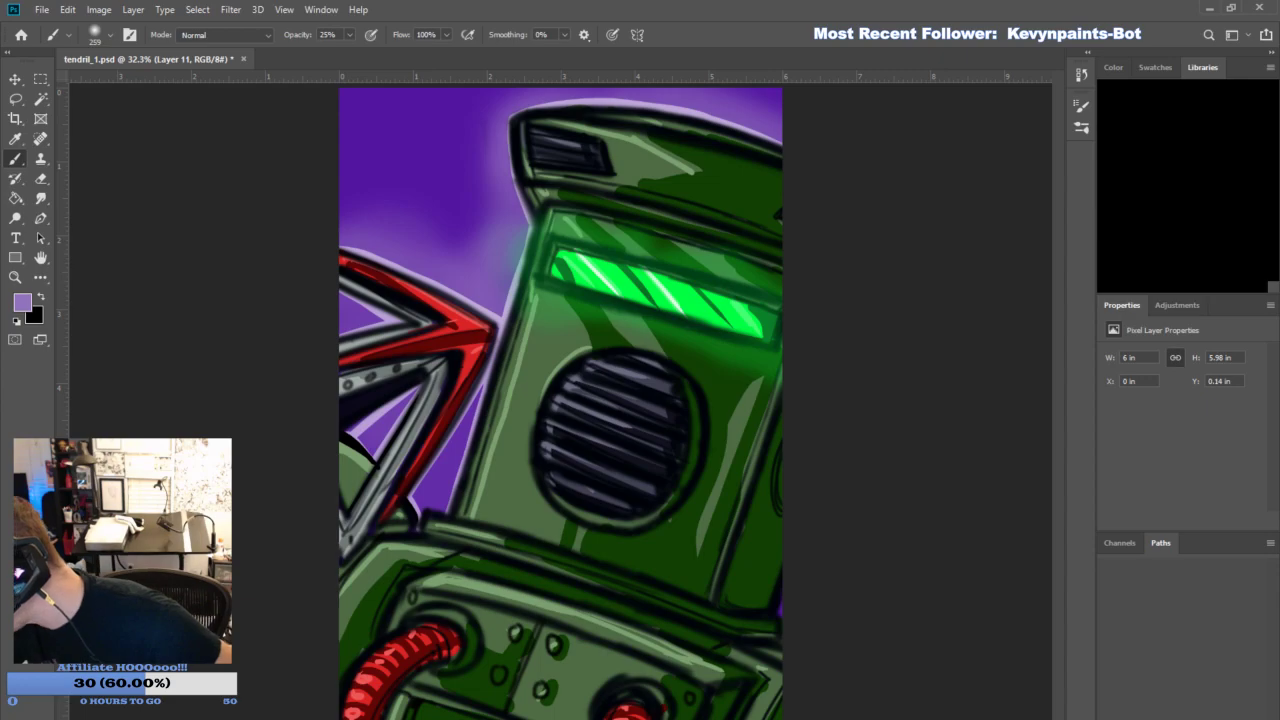
pyautogui.press('Return')
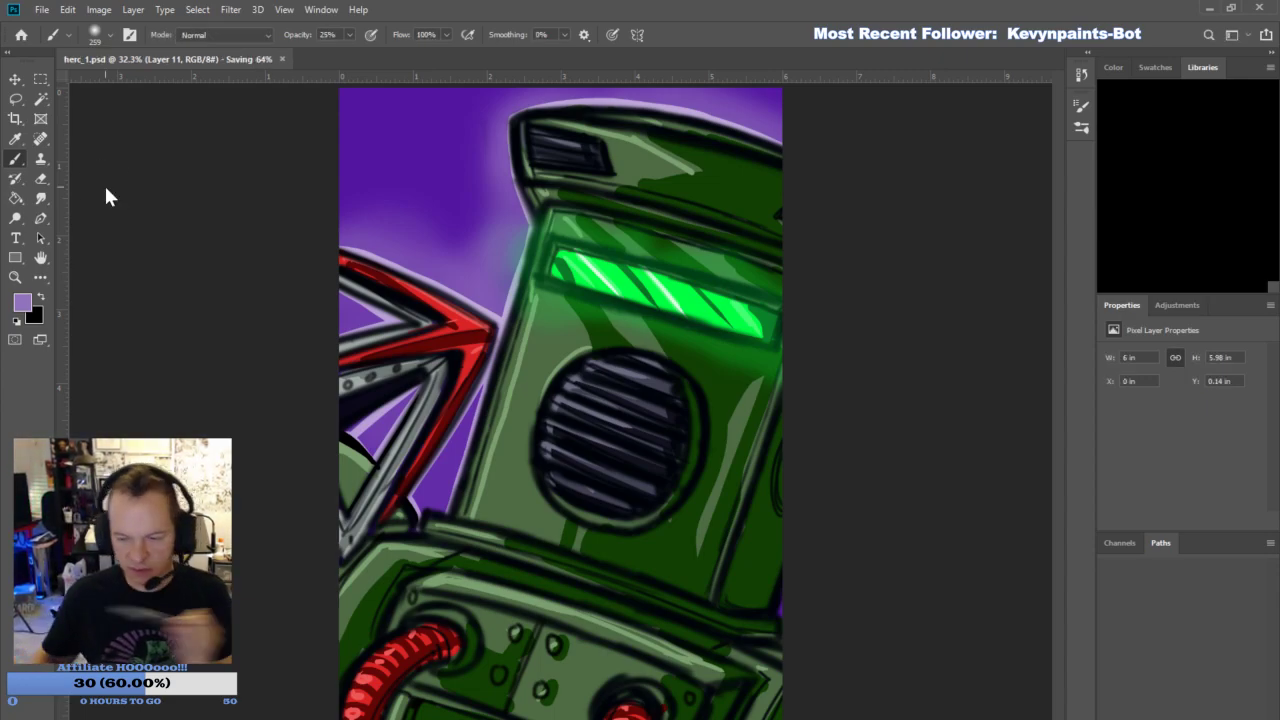
# - Delete the Herc artwork layers to leave a blank white canvas
pyautogui.click(1181, 379)
pyautogui.keyDown('shift'); pyautogui.click(1189, 681); pyautogui.keyUp('shift')
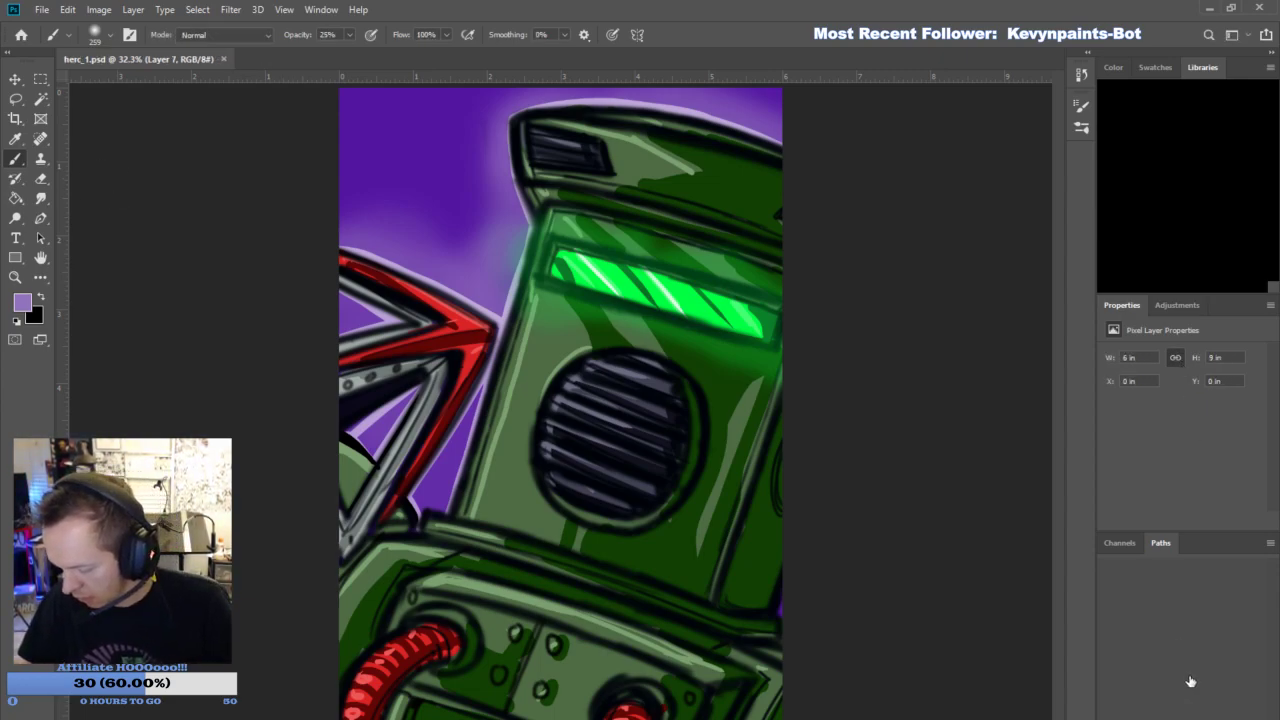
pyautogui.press('Delete')
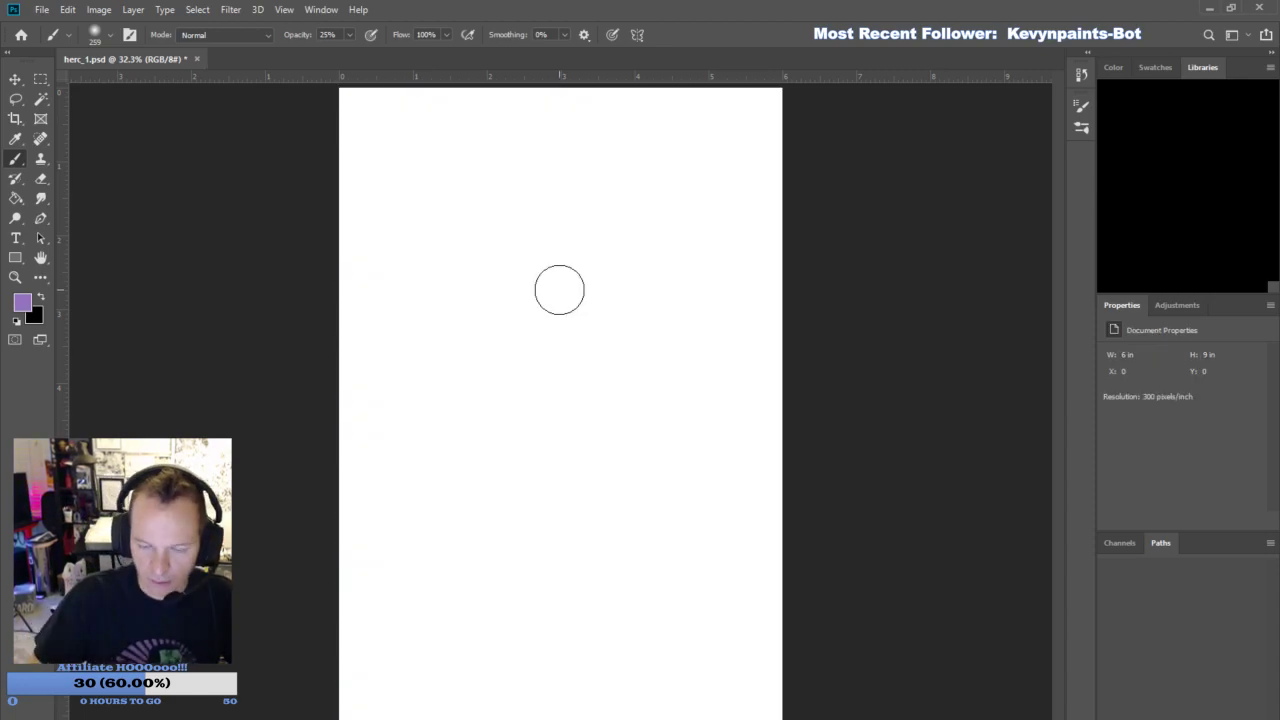
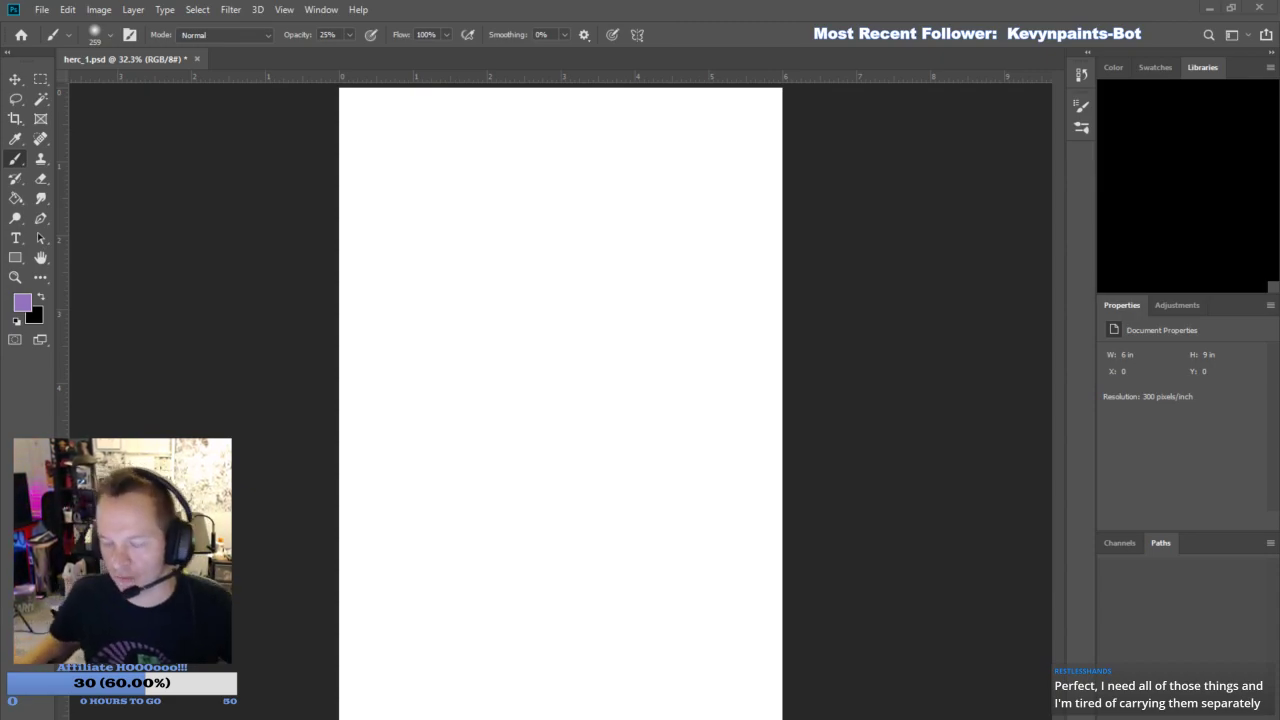
# - Add a new layer and set up a soft dark purple Brush at size 62 and 25% opacity
pyautogui.hotkey('ctrl', 'shift', 'alt', 'n')
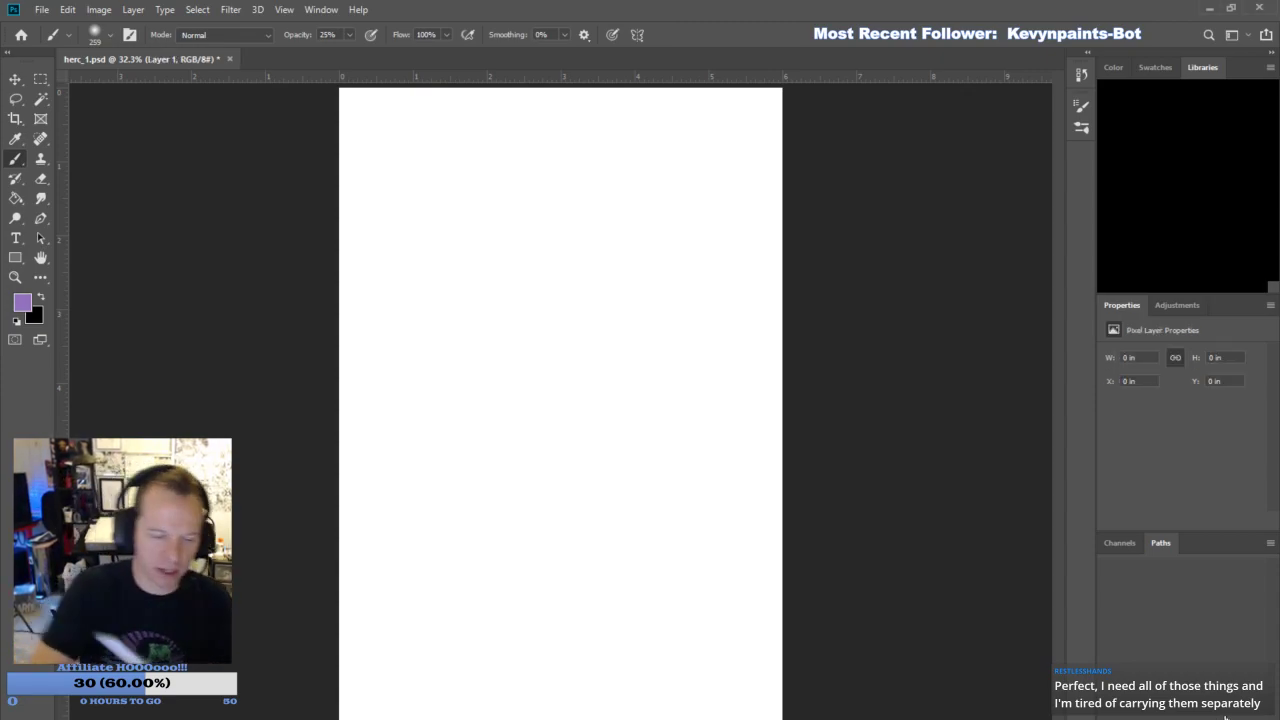
pyautogui.press('i')
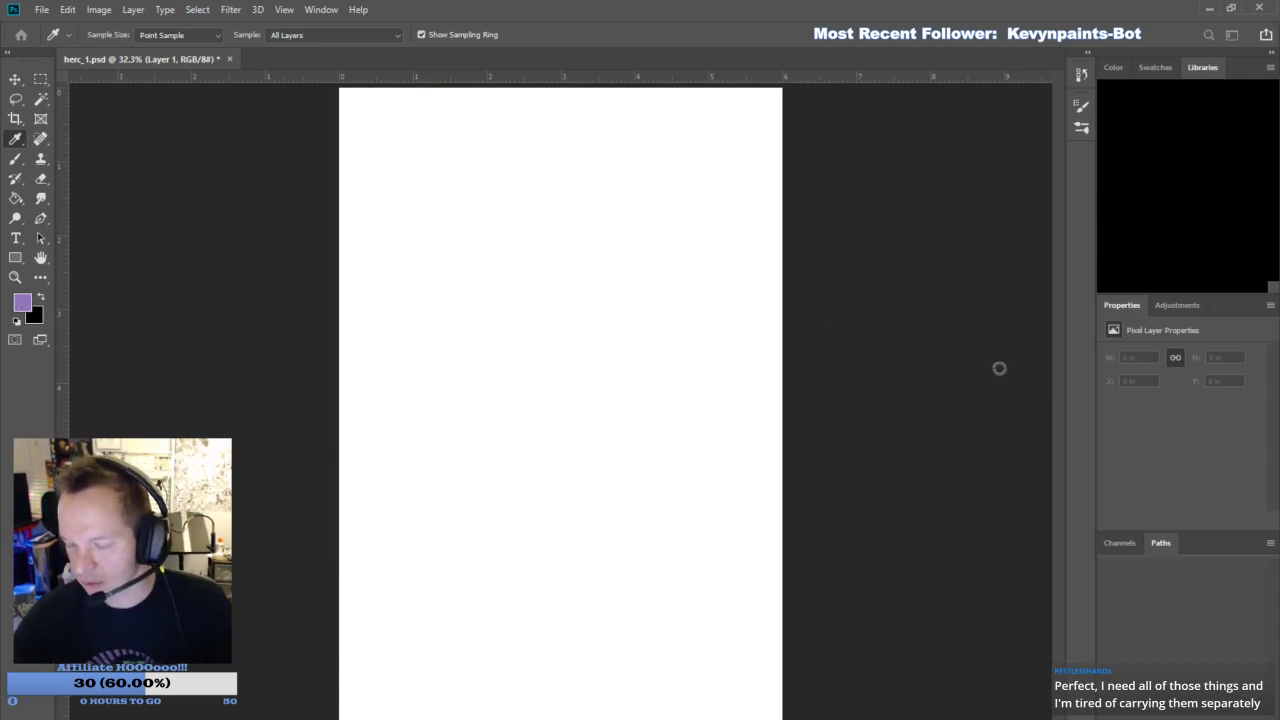
pyautogui.press('b')
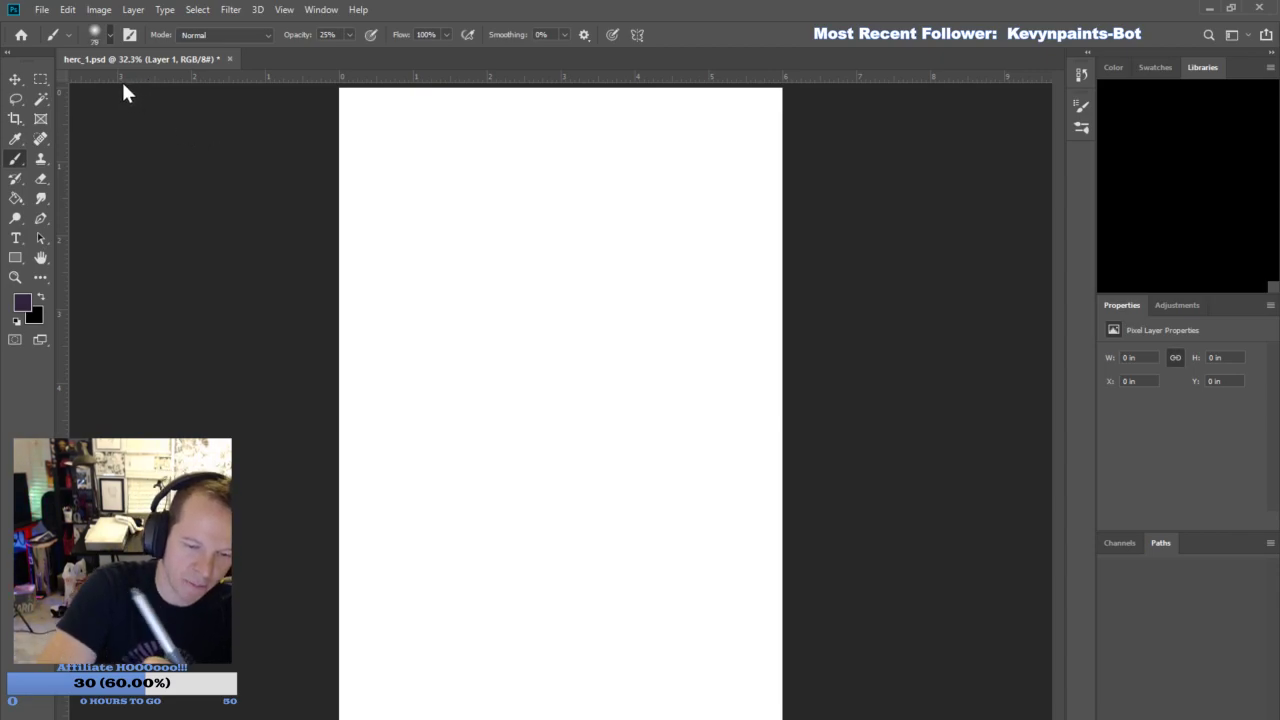
pyautogui.press('[')
pyautogui.press('[')
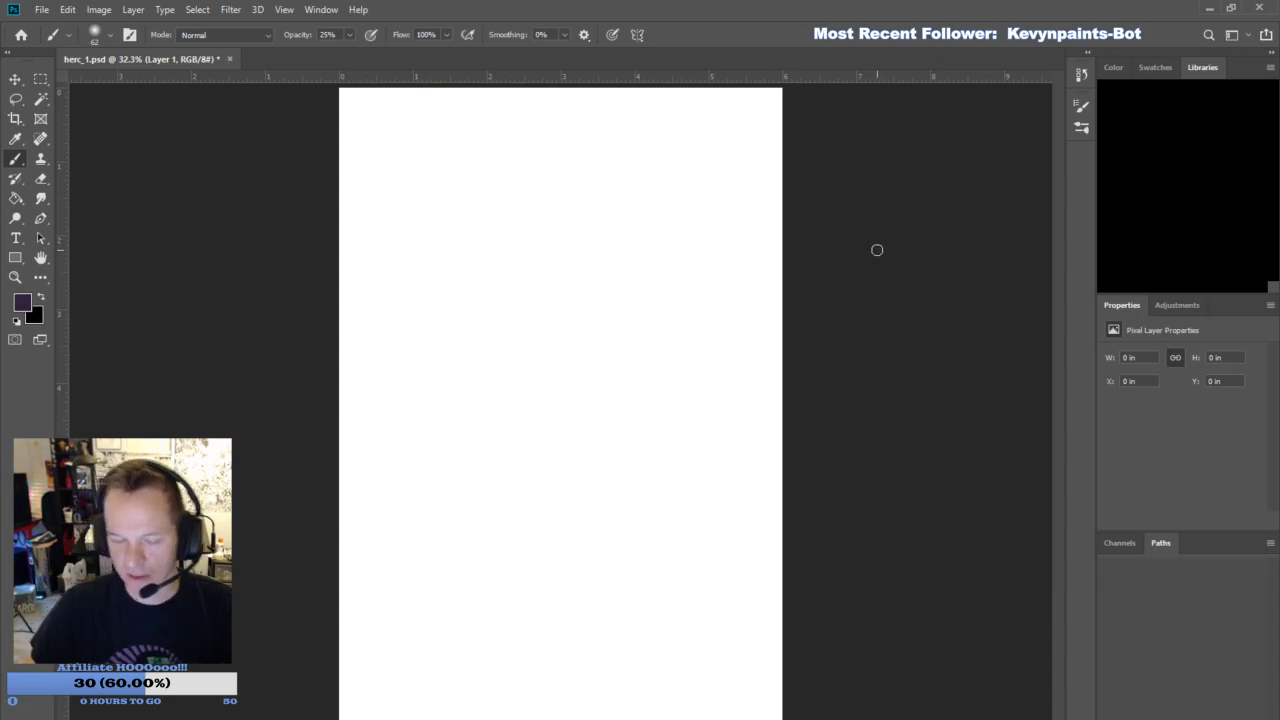
pyautogui.moveTo(534, 354)
pyautogui.mouseDown()
pyautogui.moveTo(587, 300)
pyautogui.moveTo(581, 264)
pyautogui.moveTo(540, 234)
pyautogui.moveTo(505, 264)
pyautogui.moveTo(503, 314)
pyautogui.moveTo(592, 317)
pyautogui.moveTo(544, 374)
pyautogui.moveTo(576, 330)
pyautogui.mouseUp()
pyautogui.hotkey('ctrl', 'a')
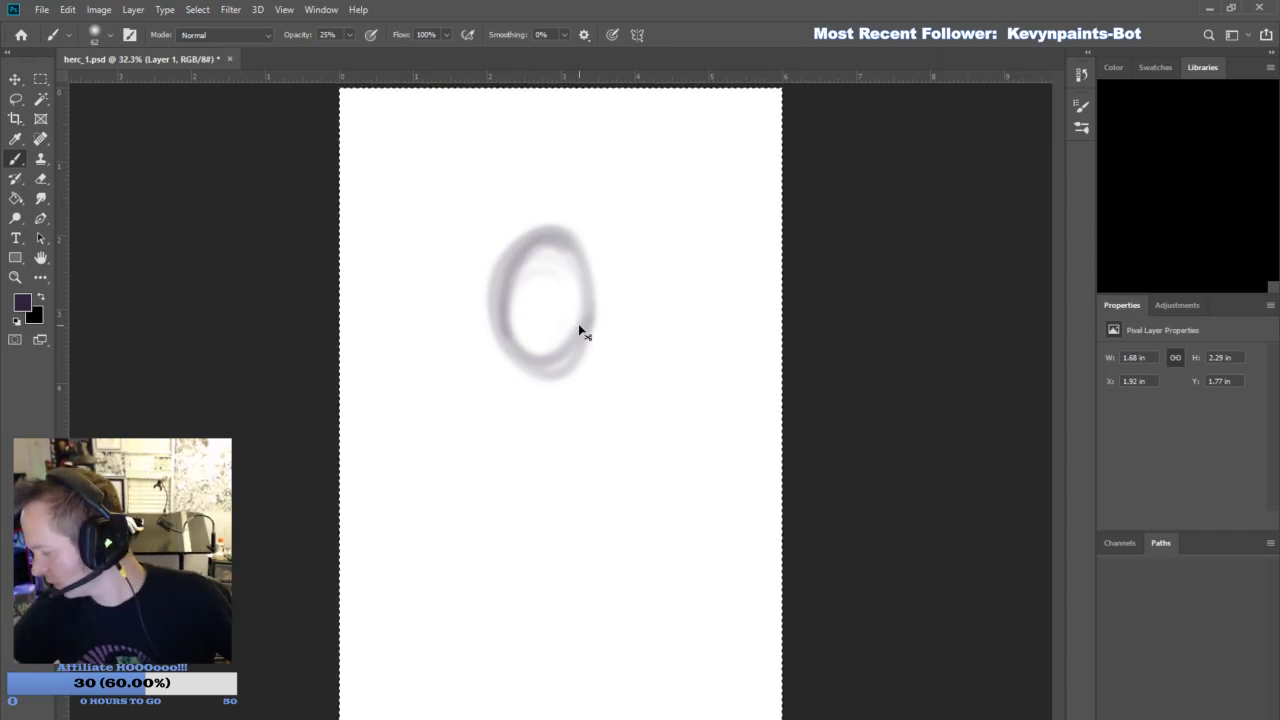
pyautogui.press('Delete')
pyautogui.hotkey('ctrl', 'd')
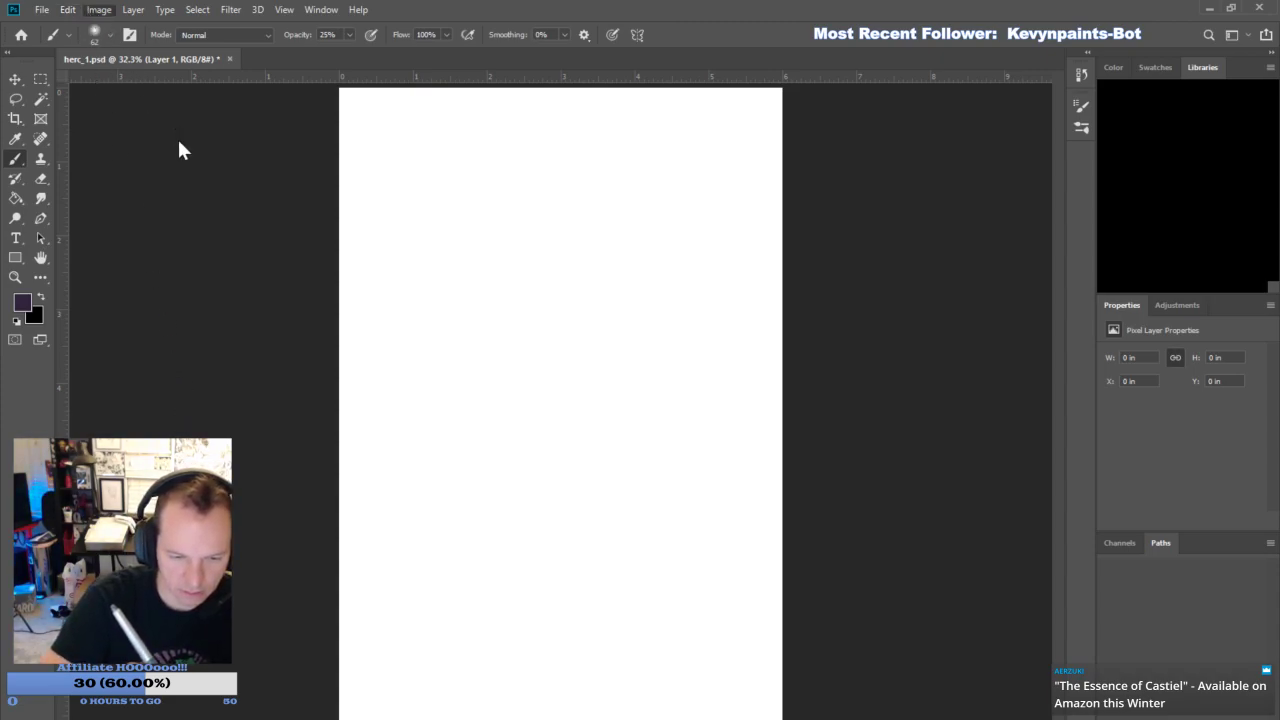
# - Rotate the canvas to landscape and rough in a frontal figure's head, shoulders, torso and arms with pale purple strokes
pyautogui.click(331, 158)
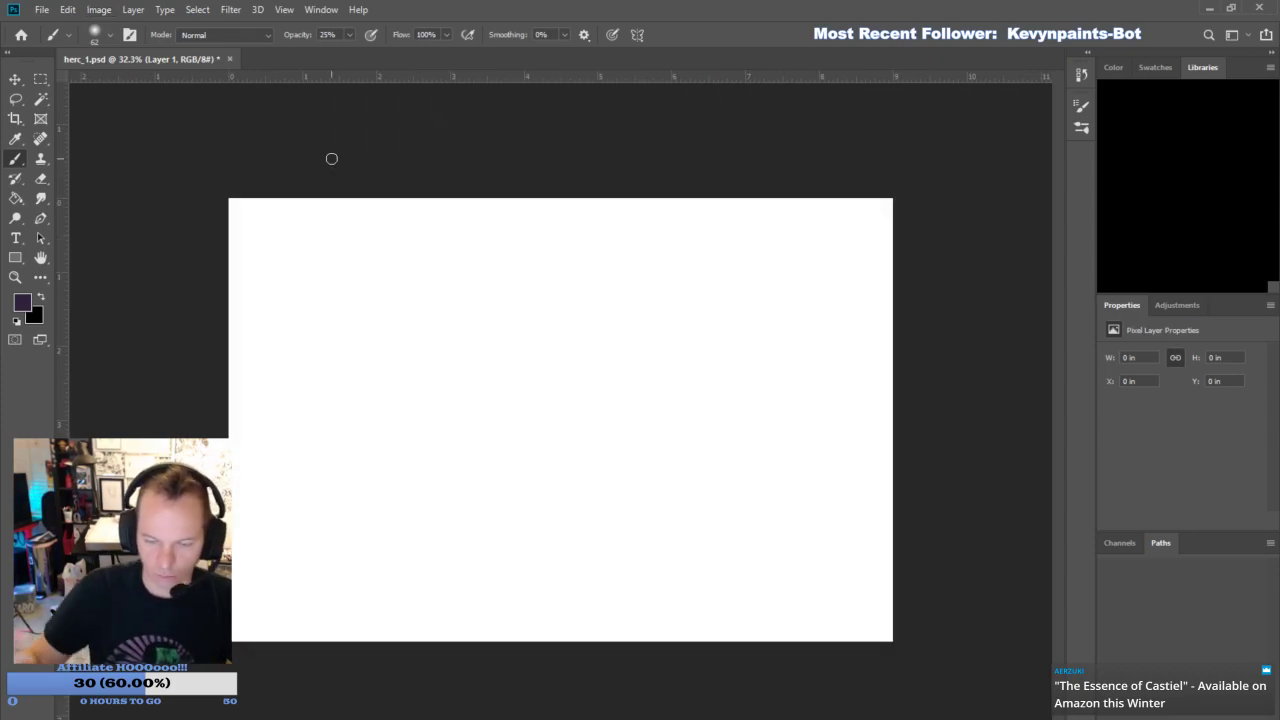
pyautogui.hotkey('ctrl', '0')
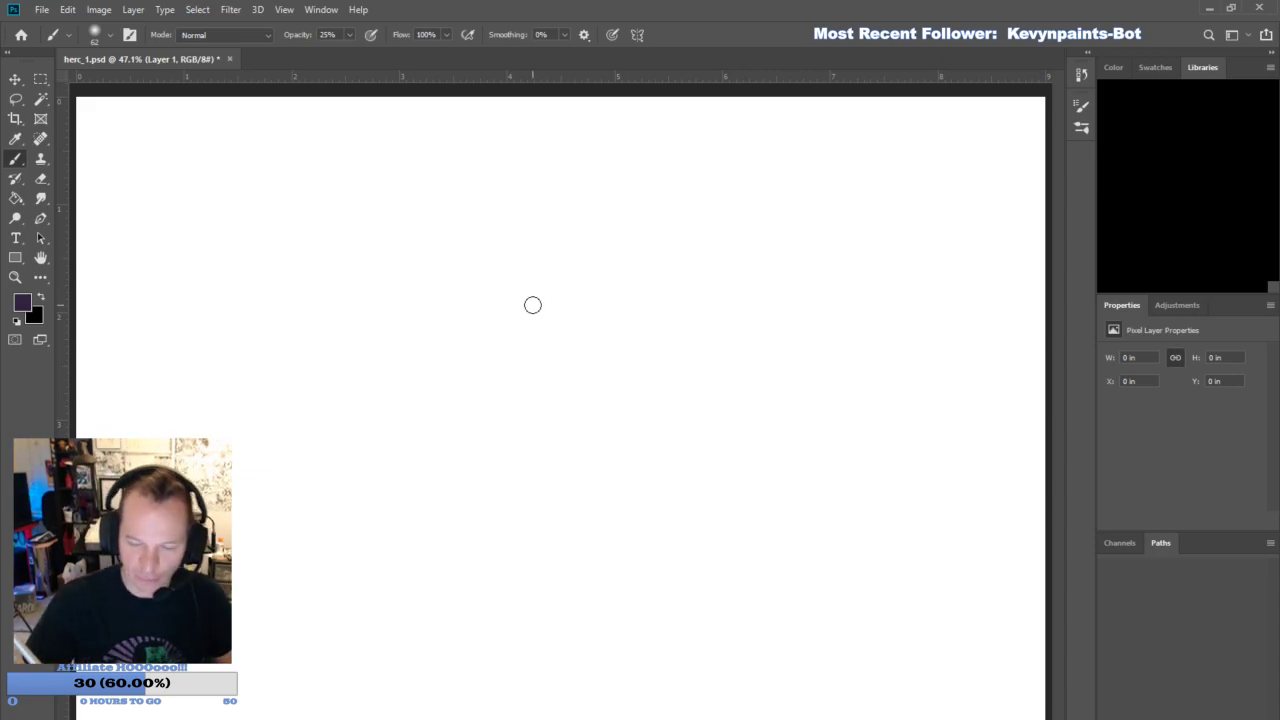
pyautogui.moveTo(551, 331)
pyautogui.mouseDown()
pyautogui.moveTo(536, 379)
pyautogui.moveTo(570, 386)
pyautogui.moveTo(606, 320)
pyautogui.moveTo(591, 256)
pyautogui.moveTo(544, 241)
pyautogui.moveTo(518, 315)
pyautogui.moveTo(551, 409)
pyautogui.moveTo(568, 404)
pyautogui.moveTo(501, 405)
pyautogui.moveTo(477, 431)
pyautogui.mouseUp()
pyautogui.moveTo(440, 475)
pyautogui.mouseDown()
pyautogui.moveTo(646, 434)
pyautogui.moveTo(640, 716)
pyautogui.mouseUp()
pyautogui.moveTo(479, 432)
pyautogui.mouseDown()
pyautogui.moveTo(469, 546)
pyautogui.moveTo(480, 432)
pyautogui.mouseUp()
pyautogui.click(555, 459)
pyautogui.moveTo(556, 544); pyautogui.dragTo(556, 708)
pyautogui.moveTo(553, 432)
pyautogui.mouseDown()
pyautogui.moveTo(556, 694)
pyautogui.moveTo(562, 583)
pyautogui.moveTo(561, 660)
pyautogui.mouseUp()
pyautogui.moveTo(490, 436); pyautogui.dragTo(492, 470)
pyautogui.moveTo(467, 512)
pyautogui.mouseDown()
pyautogui.moveTo(391, 614)
pyautogui.moveTo(380, 554)
pyautogui.moveTo(343, 531)
pyautogui.moveTo(370, 486)
pyautogui.moveTo(323, 420)
pyautogui.moveTo(320, 354)
pyautogui.moveTo(362, 585)
pyautogui.mouseUp()
pyautogui.moveTo(622, 447)
pyautogui.mouseDown()
pyautogui.moveTo(640, 443)
pyautogui.moveTo(722, 705)
pyautogui.mouseUp()
pyautogui.moveTo(494, 580); pyautogui.dragTo(476, 716)
# - Rough in large spread wings with loose feather zigzags on both sides of the figure
pyautogui.moveTo(600, 425)
pyautogui.mouseDown()
pyautogui.moveTo(689, 306)
pyautogui.moveTo(780, 258)
pyautogui.mouseUp()
pyautogui.moveTo(681, 339)
pyautogui.mouseDown()
pyautogui.moveTo(996, 157)
pyautogui.moveTo(920, 178)
pyautogui.moveTo(971, 152)
pyautogui.moveTo(885, 192)
pyautogui.moveTo(733, 223)
pyautogui.moveTo(610, 432)
pyautogui.mouseUp()
pyautogui.moveTo(691, 497)
pyautogui.mouseDown()
pyautogui.moveTo(774, 426)
pyautogui.moveTo(974, 406)
pyautogui.moveTo(1032, 357)
pyautogui.moveTo(1036, 244)
pyautogui.moveTo(1048, 240)
pyautogui.mouseUp()
pyautogui.moveTo(502, 411); pyautogui.dragTo(438, 248)
pyautogui.moveTo(438, 248)
pyautogui.mouseDown()
pyautogui.moveTo(448, 317)
pyautogui.moveTo(175, 82)
pyautogui.moveTo(474, 369)
pyautogui.mouseUp()
pyautogui.moveTo(510, 498)
pyautogui.mouseDown()
pyautogui.moveTo(466, 178)
pyautogui.moveTo(466, 597)
pyautogui.moveTo(456, 518)
pyautogui.moveTo(374, 395)
pyautogui.moveTo(256, 406)
pyautogui.moveTo(219, 377)
pyautogui.moveTo(212, 306)
pyautogui.moveTo(206, 344)
pyautogui.moveTo(108, 262)
pyautogui.moveTo(73, 208)
pyautogui.moveTo(82, 175)
pyautogui.mouseUp()
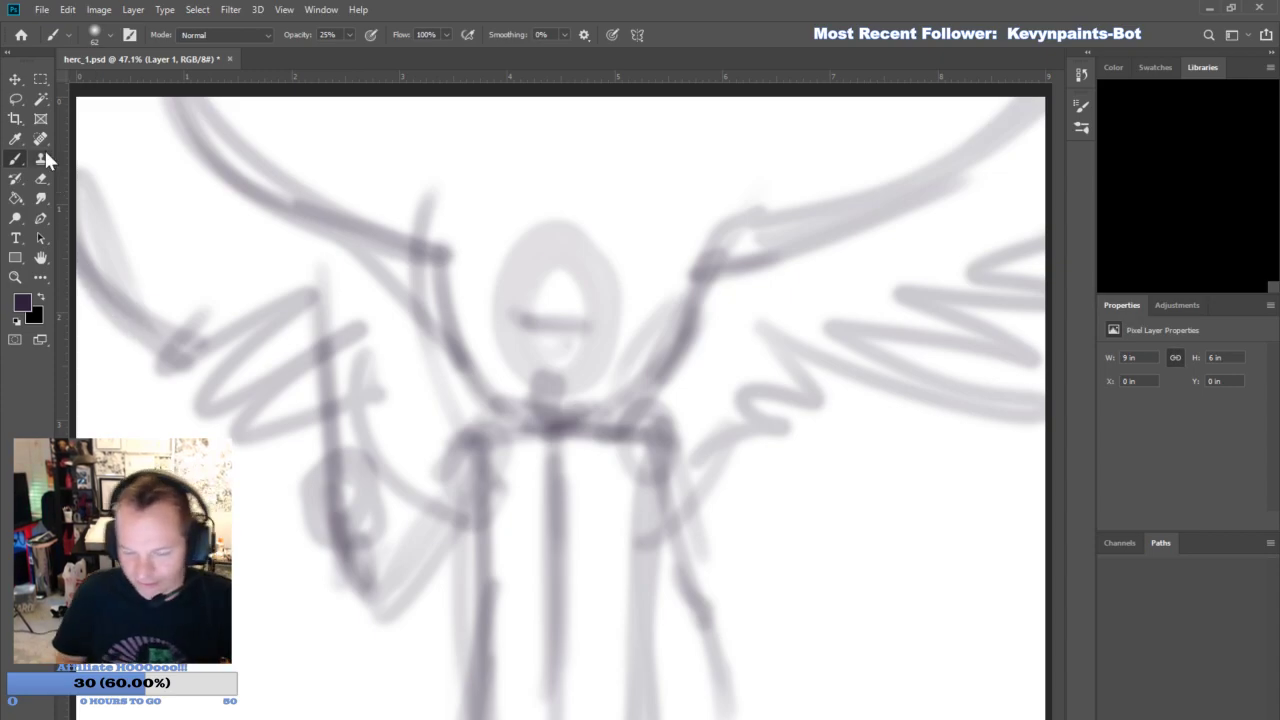
# - Merge the rough sketch down and, on a new layer, add pale diagonal lines across the wings and loose strokes below
pyautogui.hotkey('ctrl', 'e')
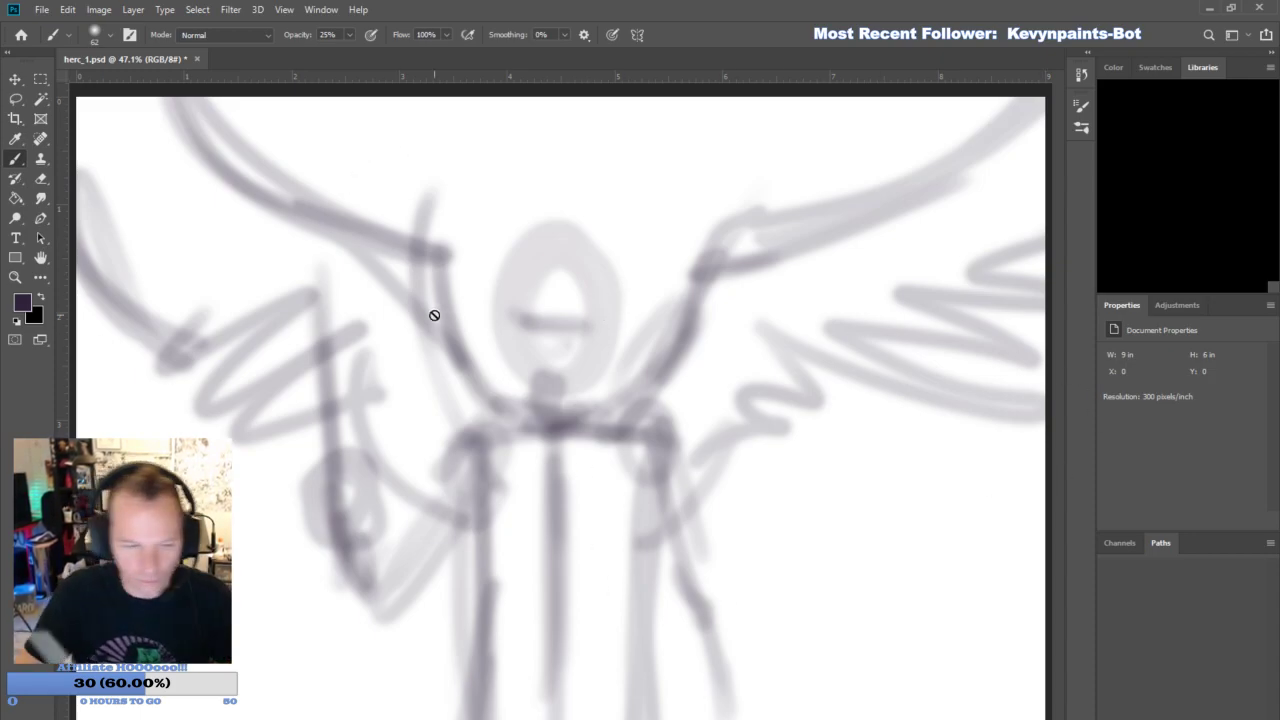
pyautogui.hotkey('ctrl', 'shift', 'alt', 'n')
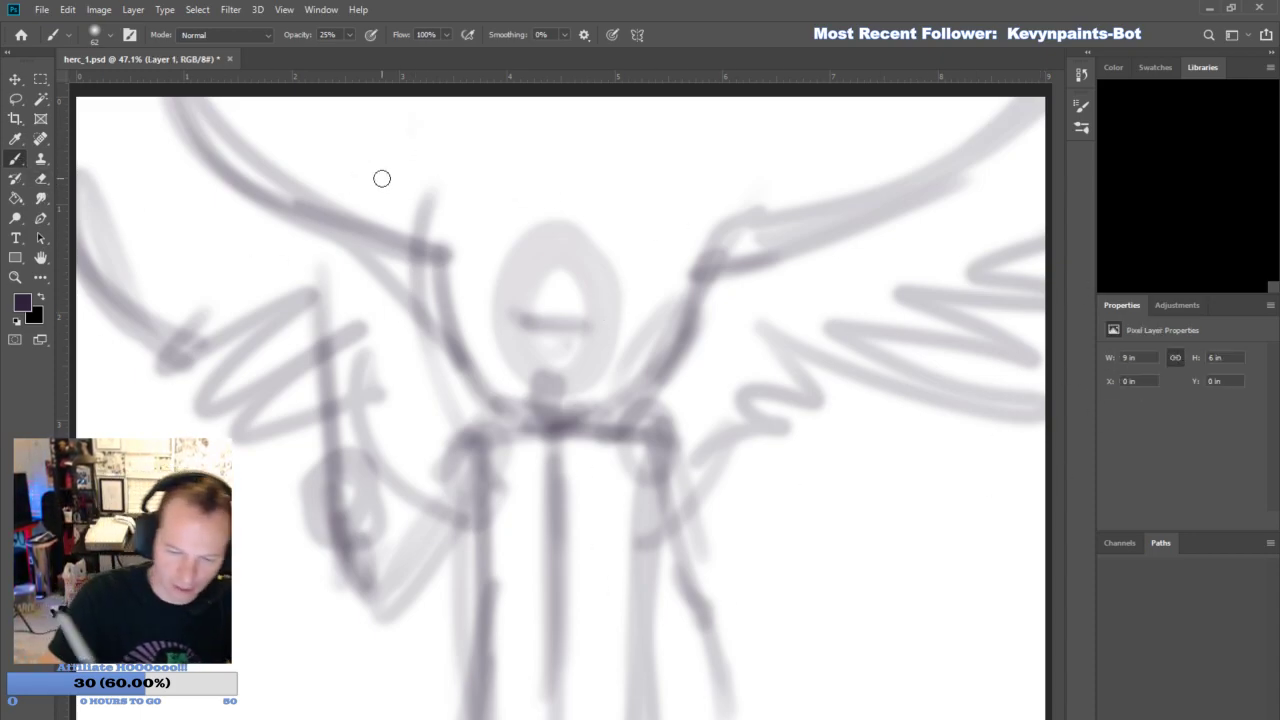
pyautogui.moveTo(417, 126); pyautogui.dragTo(224, 416)
pyautogui.moveTo(323, 129); pyautogui.dragTo(80, 410)
pyautogui.moveTo(717, 146); pyautogui.dragTo(930, 715)
pyautogui.moveTo(826, 140); pyautogui.dragTo(1040, 630)
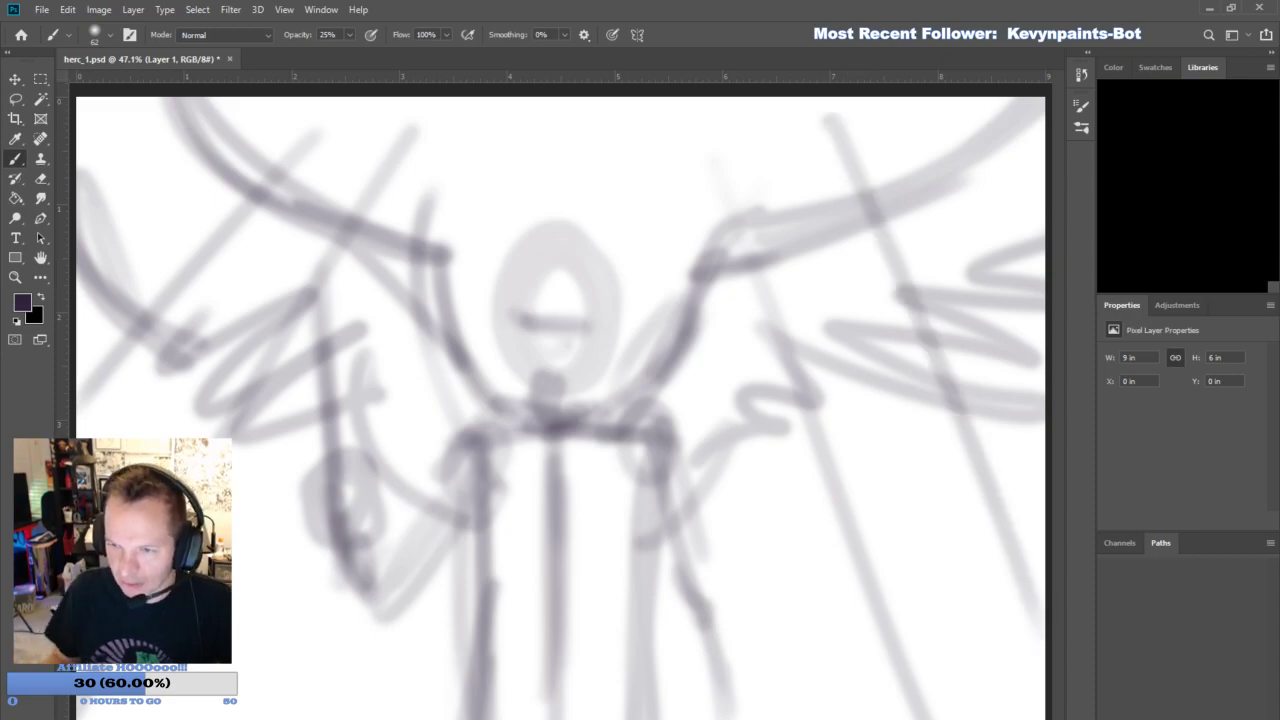
pyautogui.moveTo(290, 640)
pyautogui.mouseDown()
pyautogui.moveTo(732, 666)
pyautogui.moveTo(932, 628)
pyautogui.moveTo(1044, 480)
pyautogui.mouseUp()
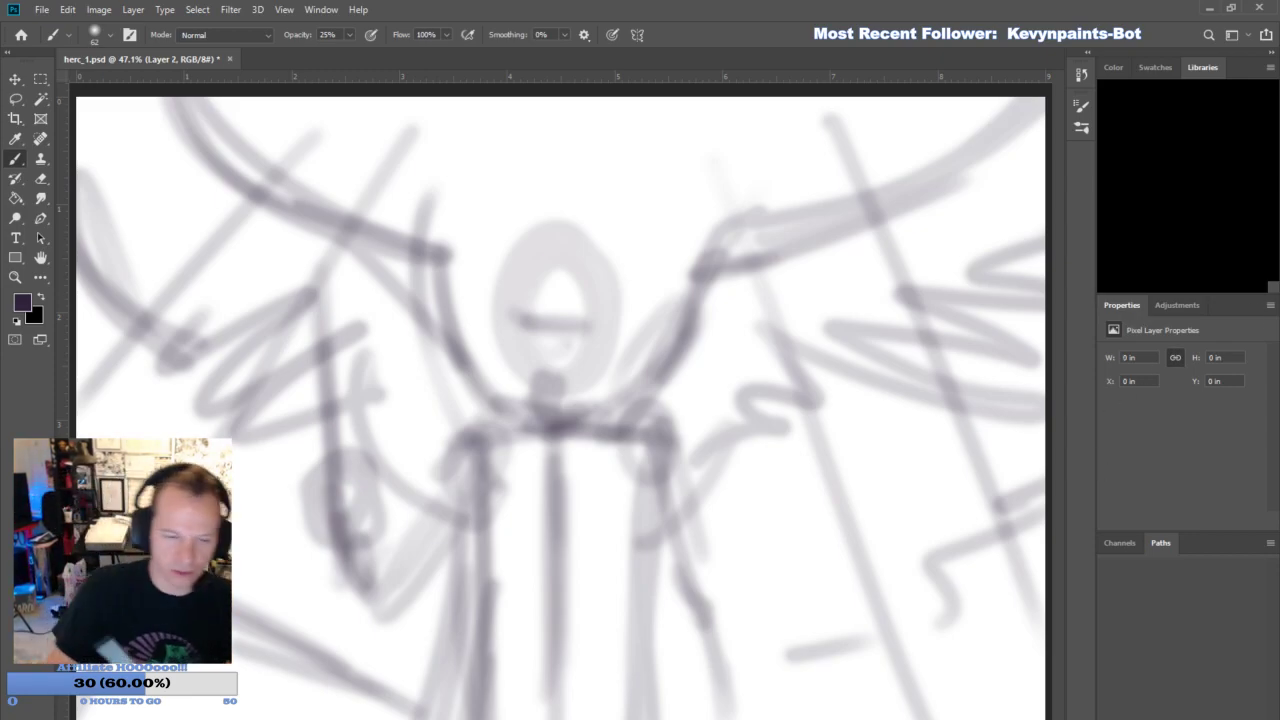
# - Set the Brush to 75% opacity and size 28, and mark the first ear on the roughed-in head
pyautogui.click(336, 35)
pyautogui.write('75')
pyautogui.press('Return')
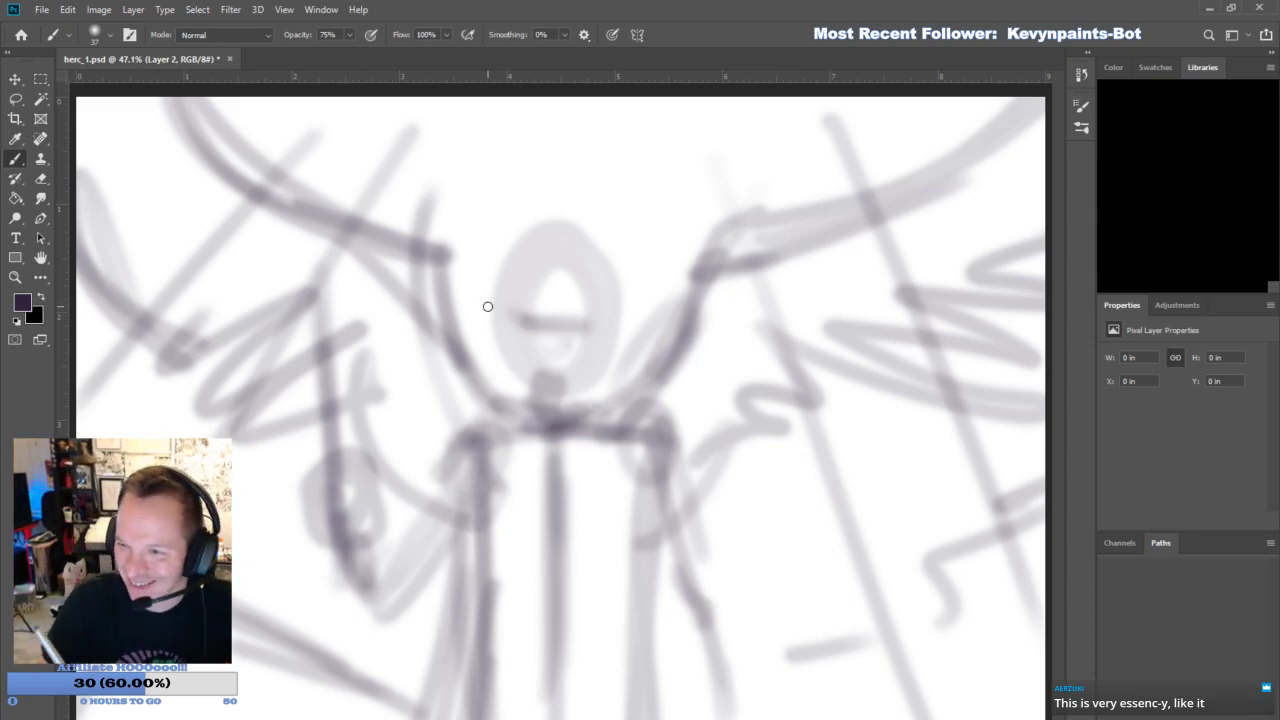
pyautogui.moveTo(496, 323); pyautogui.dragTo(497, 313)
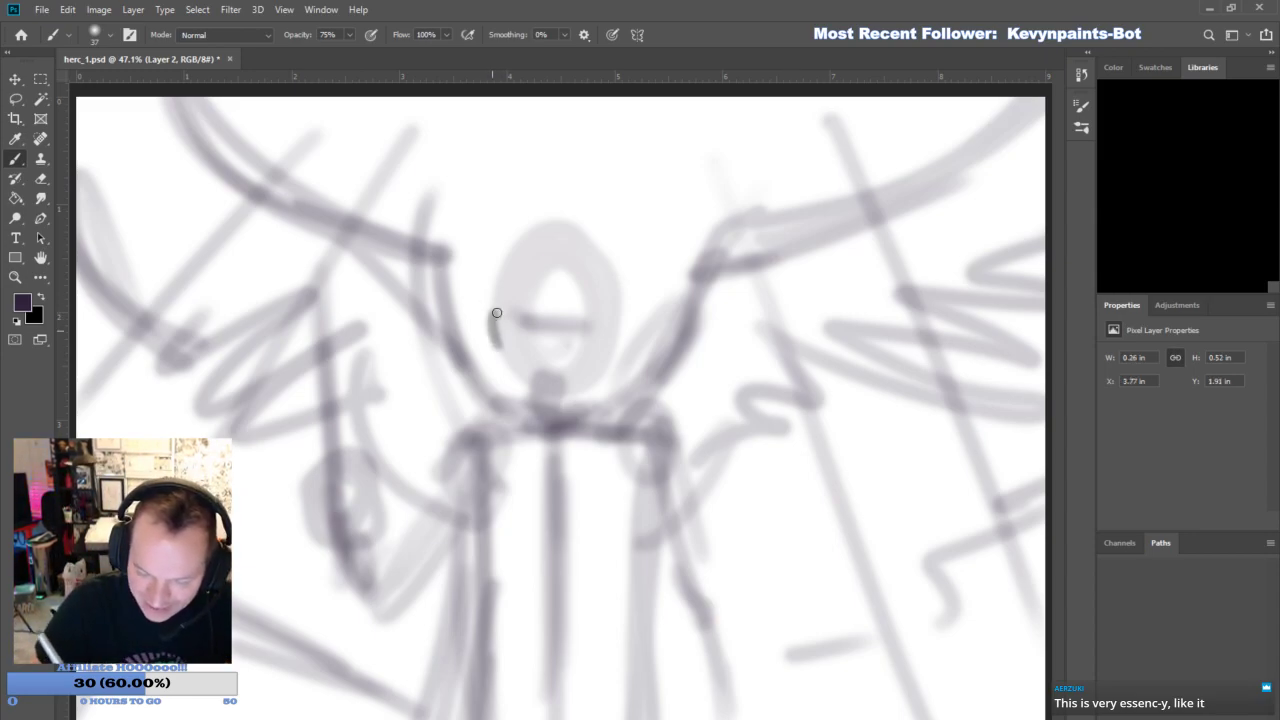
pyautogui.click(110, 34)
pyautogui.moveTo(115, 83); pyautogui.dragTo(102, 83)
# - Outline the head, hairline, jaw and ears in dark purple over the rough oval
pyautogui.moveTo(497, 274)
pyautogui.mouseDown()
pyautogui.moveTo(498, 308)
pyautogui.moveTo(502, 247)
pyautogui.moveTo(499, 258)
pyautogui.moveTo(560, 214)
pyautogui.moveTo(612, 244)
pyautogui.mouseUp()
pyautogui.moveTo(503, 328)
pyautogui.mouseDown()
pyautogui.moveTo(542, 249)
pyautogui.moveTo(617, 251)
pyautogui.moveTo(613, 299)
pyautogui.moveTo(617, 271)
pyautogui.moveTo(492, 332)
pyautogui.moveTo(555, 410)
pyautogui.mouseUp()
pyautogui.moveTo(505, 365)
pyautogui.mouseDown()
pyautogui.moveTo(560, 412)
pyautogui.moveTo(586, 410)
pyautogui.moveTo(616, 370)
pyautogui.moveTo(614, 310)
pyautogui.moveTo(630, 340)
pyautogui.moveTo(612, 321)
pyautogui.mouseUp()
pyautogui.moveTo(503, 346); pyautogui.dragTo(499, 306)
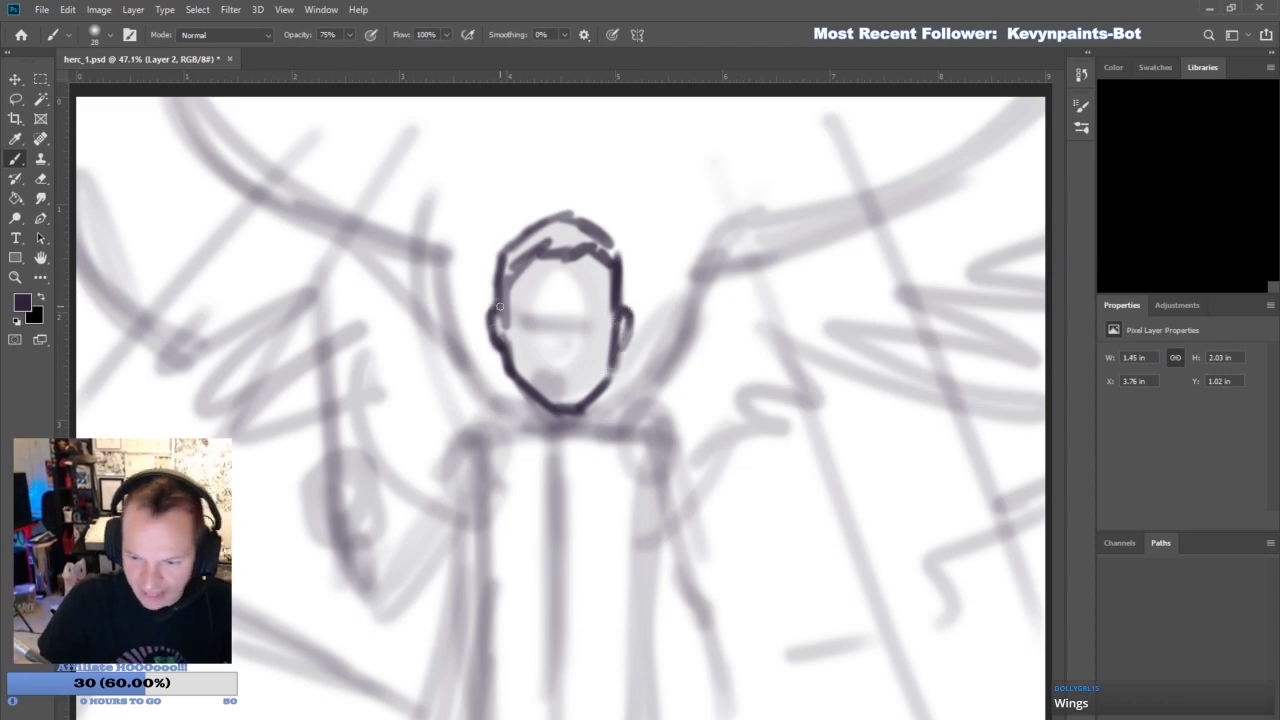
pyautogui.moveTo(615, 320)
pyautogui.mouseDown()
pyautogui.moveTo(598, 258)
pyautogui.moveTo(615, 282)
pyautogui.mouseUp()
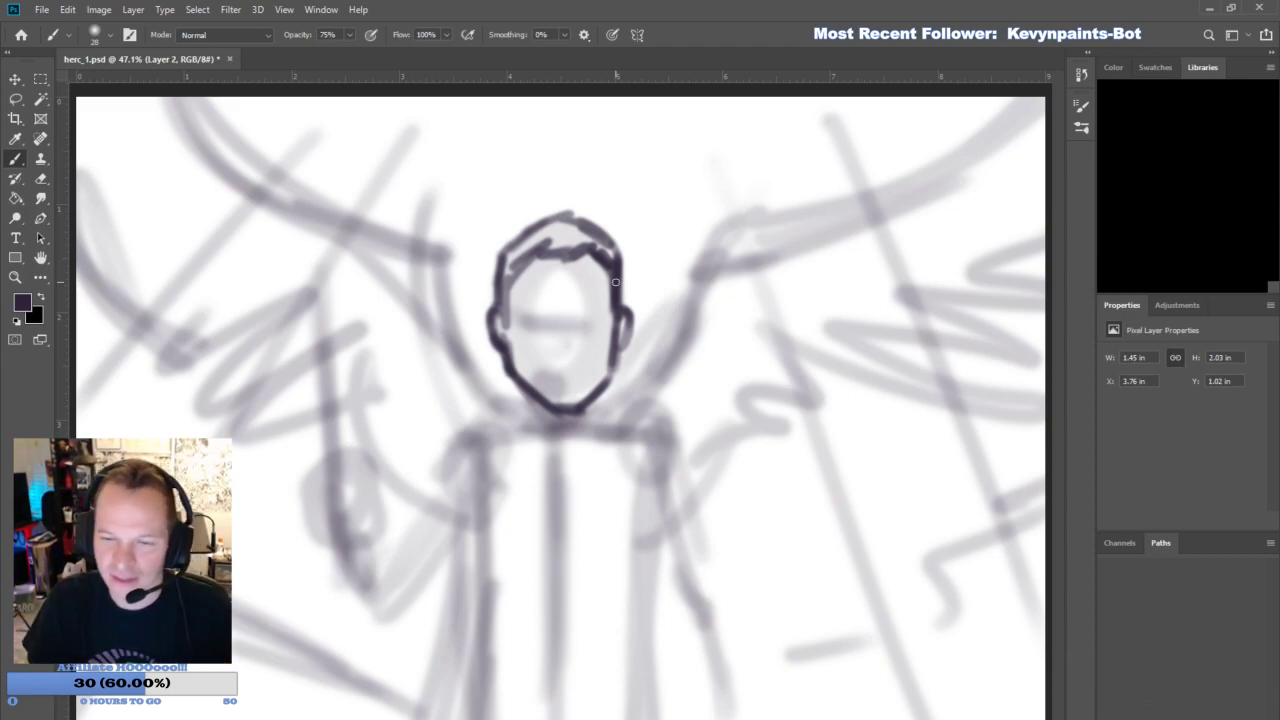
# - Draw the neck, shirt collar, hanging necktie, open coat lapels and belt line down the torso
pyautogui.moveTo(528, 388)
pyautogui.mouseDown()
pyautogui.moveTo(524, 422)
pyautogui.moveTo(600, 405)
pyautogui.moveTo(606, 386)
pyautogui.mouseUp()
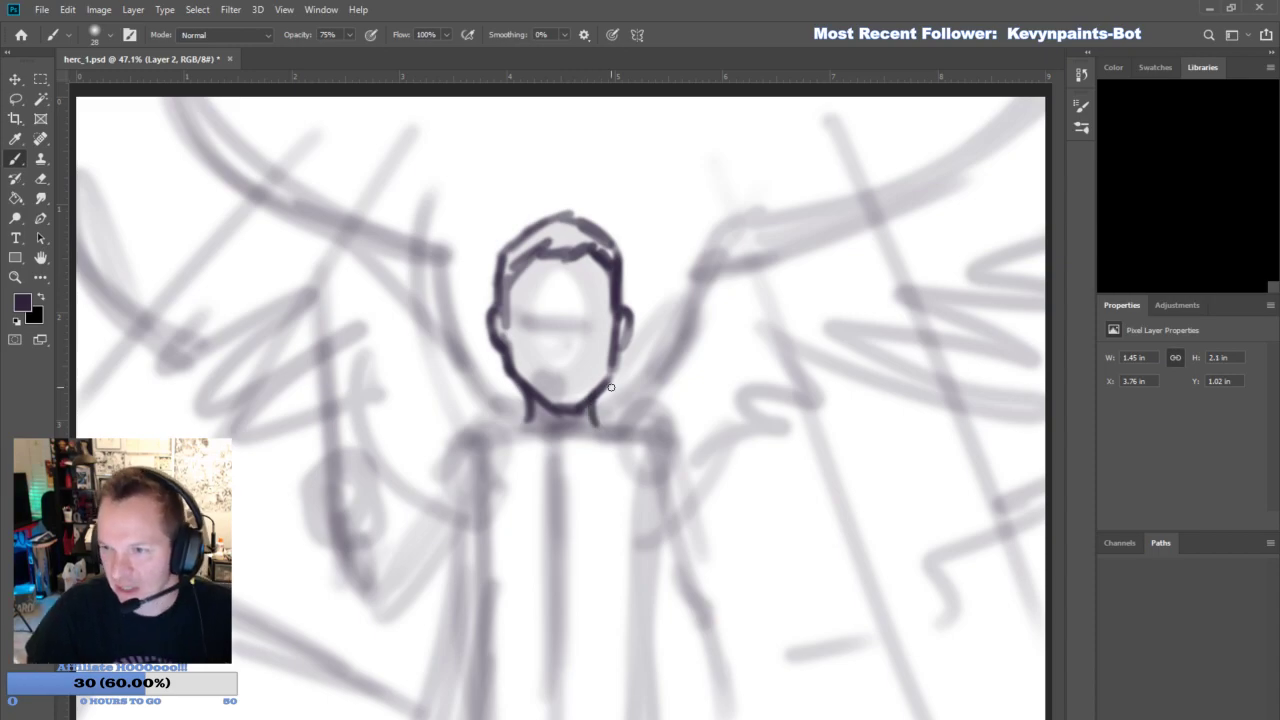
pyautogui.moveTo(546, 434)
pyautogui.mouseDown()
pyautogui.moveTo(532, 461)
pyautogui.moveTo(516, 401)
pyautogui.moveTo(573, 467)
pyautogui.moveTo(546, 509)
pyautogui.moveTo(538, 650)
pyautogui.moveTo(574, 461)
pyautogui.moveTo(546, 443)
pyautogui.moveTo(583, 458)
pyautogui.moveTo(596, 394)
pyautogui.moveTo(584, 470)
pyautogui.mouseUp()
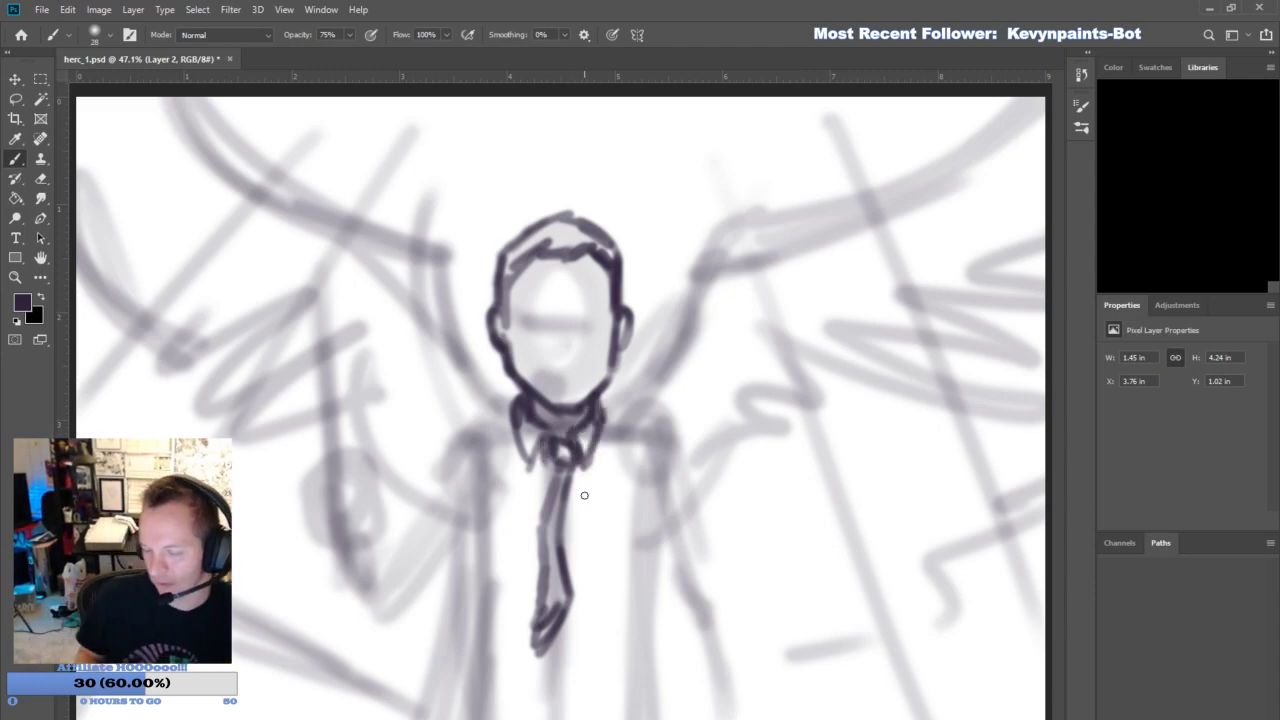
pyautogui.moveTo(508, 401)
pyautogui.mouseDown()
pyautogui.moveTo(469, 463)
pyautogui.moveTo(493, 507)
pyautogui.moveTo(471, 532)
pyautogui.moveTo(458, 693)
pyautogui.moveTo(510, 455)
pyautogui.moveTo(484, 674)
pyautogui.mouseUp()
pyautogui.moveTo(600, 396)
pyautogui.mouseDown()
pyautogui.moveTo(648, 460)
pyautogui.moveTo(618, 500)
pyautogui.moveTo(655, 525)
pyautogui.mouseUp()
pyautogui.moveTo(645, 515); pyautogui.dragTo(638, 555)
pyautogui.moveTo(592, 430)
pyautogui.mouseDown()
pyautogui.moveTo(674, 700)
pyautogui.moveTo(695, 718)
pyautogui.mouseUp()
pyautogui.moveTo(602, 400); pyautogui.dragTo(690, 718)
pyautogui.moveTo(650, 508); pyautogui.dragTo(705, 718)
pyautogui.moveTo(636, 505); pyautogui.dragTo(700, 718)
pyautogui.moveTo(492, 681); pyautogui.dragTo(638, 691)
pyautogui.moveTo(640, 652); pyautogui.dragTo(636, 682)
pyautogui.moveTo(636, 682); pyautogui.dragTo(665, 710)
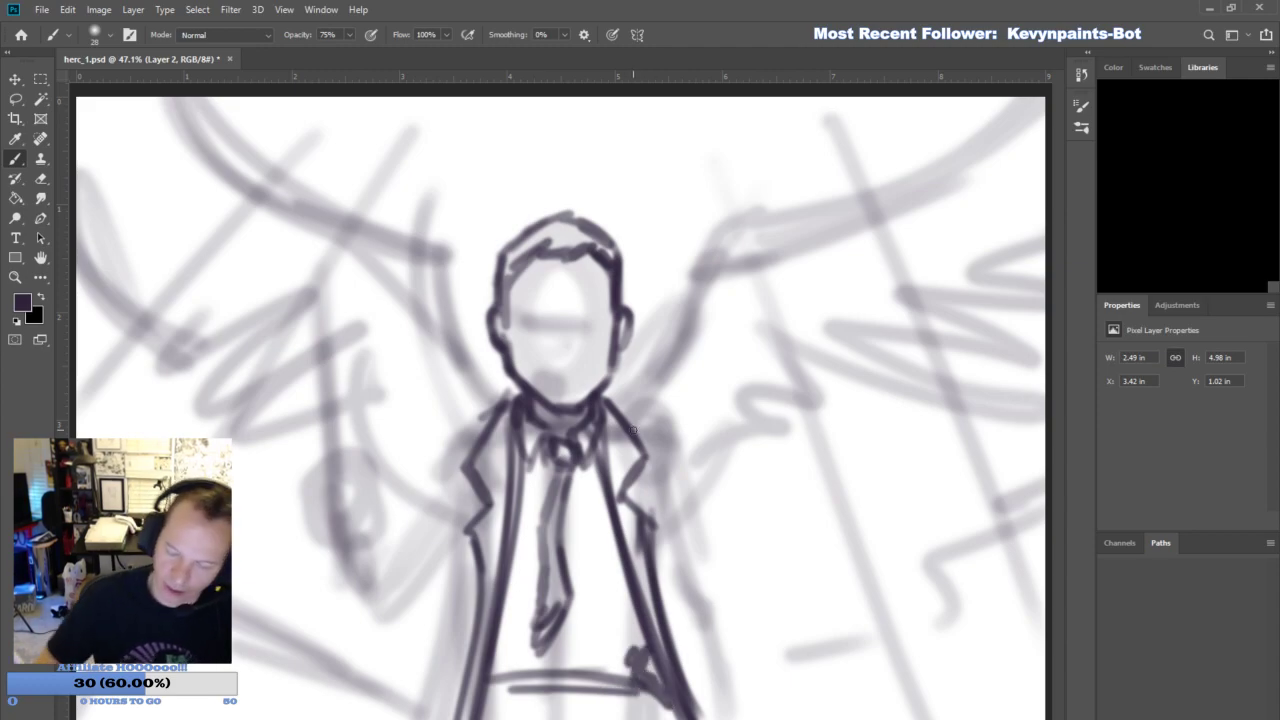
# - Draw the coat's shoulder and lapel edge above the lowered arm
pyautogui.moveTo(607, 399); pyautogui.dragTo(633, 410)
pyautogui.moveTo(632, 402); pyautogui.dragTo(669, 424)
pyautogui.moveTo(654, 462); pyautogui.dragTo(645, 536)
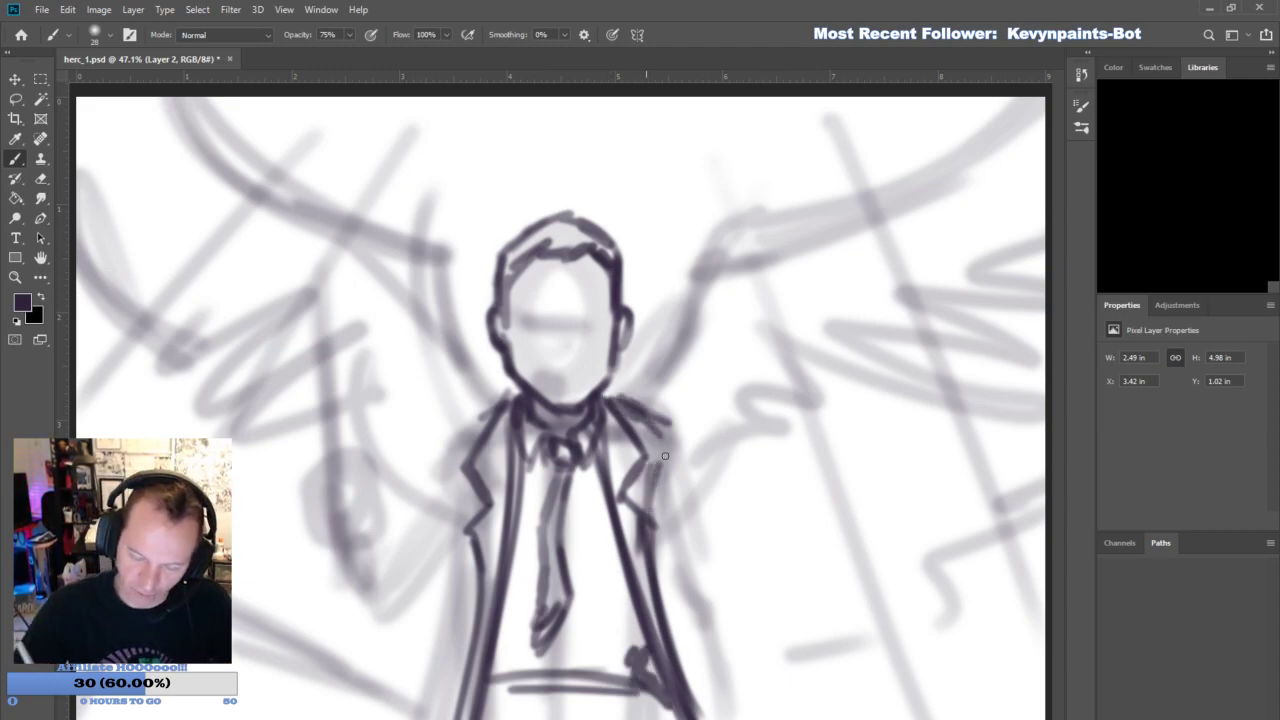
pyautogui.moveTo(667, 438); pyautogui.dragTo(656, 526)
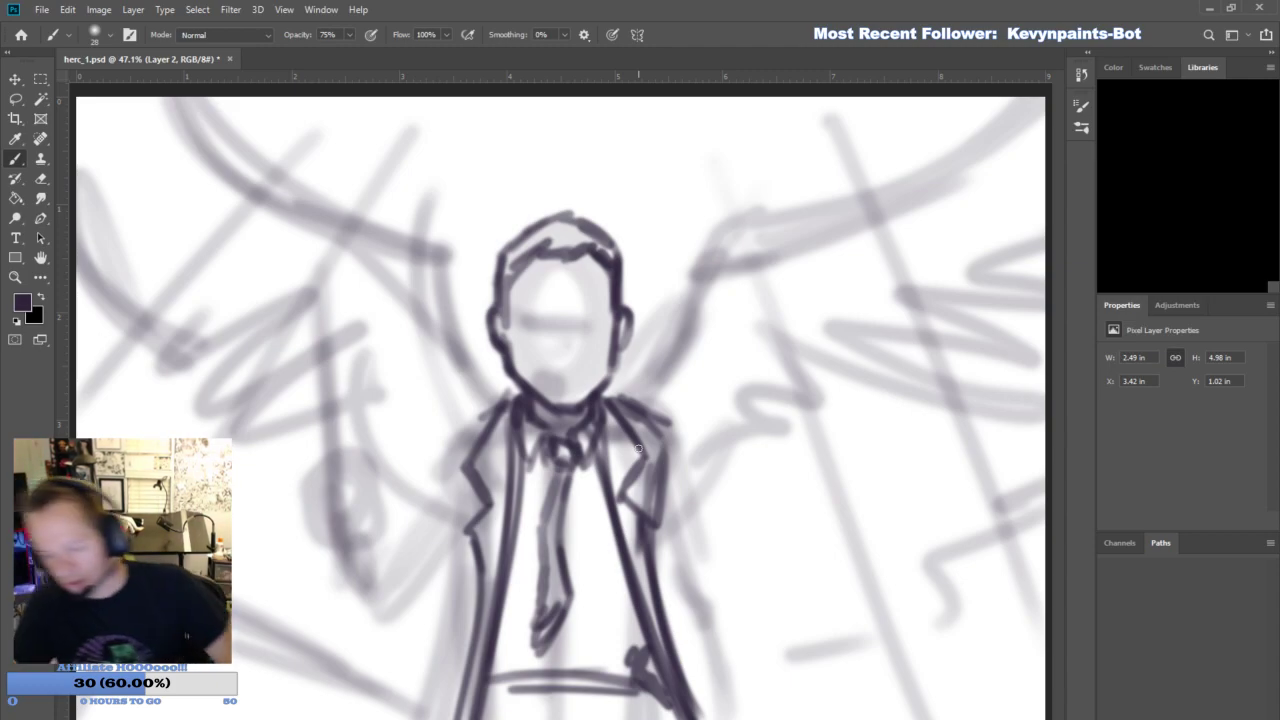
pyautogui.moveTo(623, 397)
pyautogui.mouseDown()
pyautogui.moveTo(669, 420)
pyautogui.moveTo(640, 406)
pyautogui.moveTo(678, 440)
pyautogui.moveTo(726, 569)
pyautogui.mouseUp()
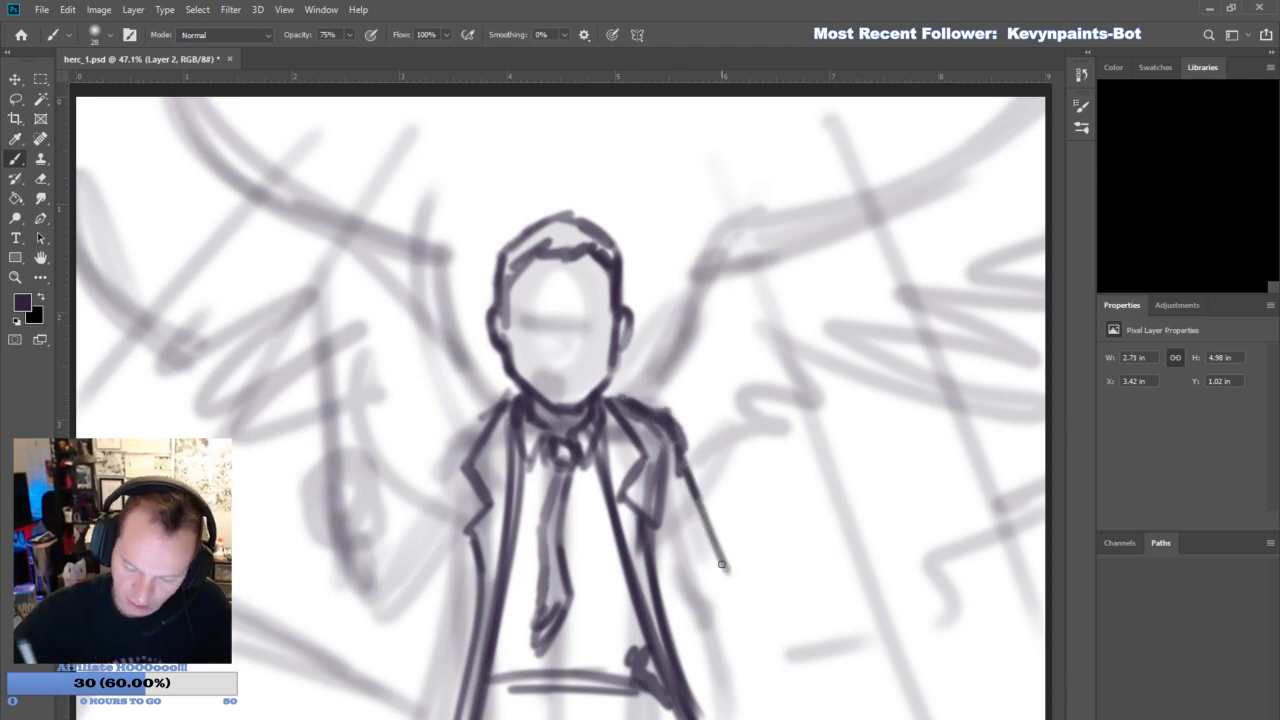
# - Outline the lowered arm's sleeve from the shoulder past the elbow beside the coat
pyautogui.moveTo(682, 465); pyautogui.dragTo(735, 575)
pyautogui.moveTo(651, 549); pyautogui.dragTo(714, 628)
pyautogui.moveTo(662, 574); pyautogui.dragTo(688, 682)
pyautogui.moveTo(676, 602); pyautogui.dragTo(720, 668)
pyautogui.moveTo(696, 626); pyautogui.dragTo(730, 700)
# - Finish the lowered arm with a forearm contour, elbow folds, a wide cuff and the start of the hand
pyautogui.moveTo(730, 568); pyautogui.dragTo(796, 670)
pyautogui.moveTo(694, 638)
pyautogui.mouseDown()
pyautogui.moveTo(738, 718)
pyautogui.moveTo(803, 692)
pyautogui.mouseUp()
pyautogui.moveTo(692, 594); pyautogui.dragTo(738, 714)
pyautogui.moveTo(724, 576)
pyautogui.mouseDown()
pyautogui.moveTo(696, 600)
pyautogui.moveTo(674, 586)
pyautogui.mouseUp()
pyautogui.moveTo(660, 566)
pyautogui.mouseDown()
pyautogui.moveTo(670, 464)
pyautogui.moveTo(652, 516)
pyautogui.moveTo(740, 594)
pyautogui.mouseUp()
pyautogui.moveTo(778, 654); pyautogui.dragTo(798, 690)
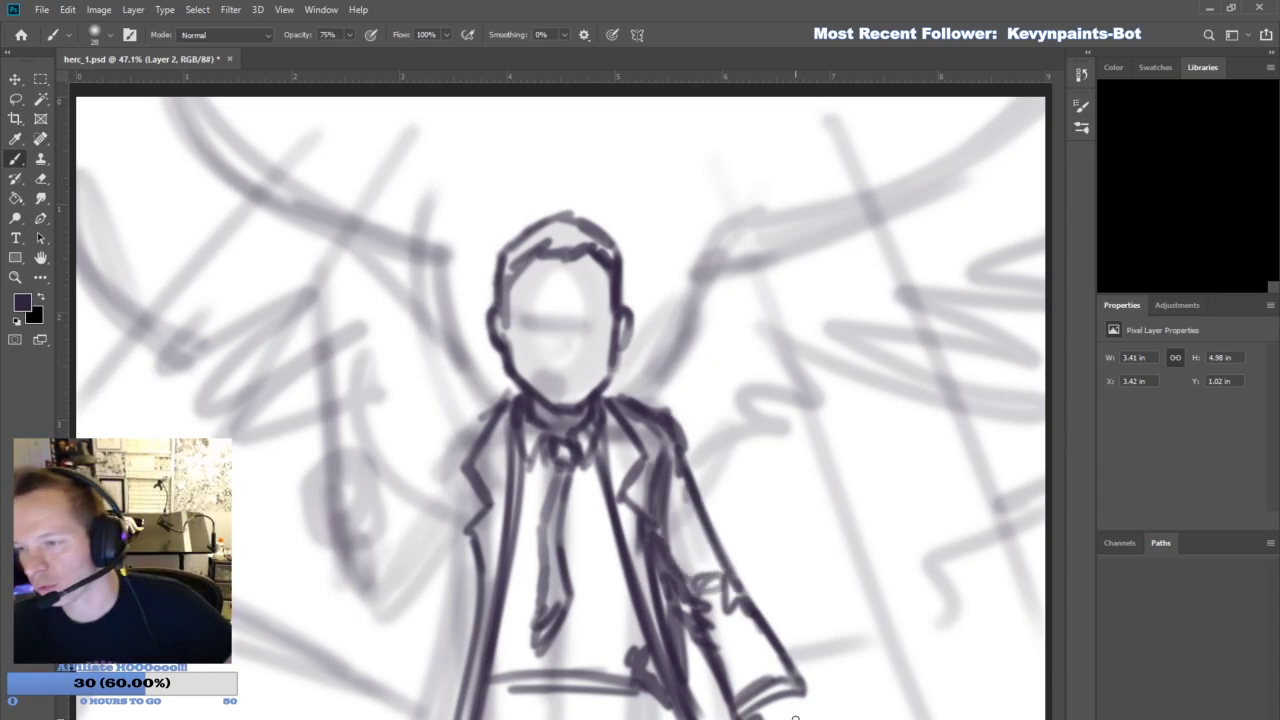
pyautogui.moveTo(690, 600)
pyautogui.mouseDown()
pyautogui.moveTo(724, 716)
pyautogui.moveTo(802, 716)
pyautogui.mouseUp()
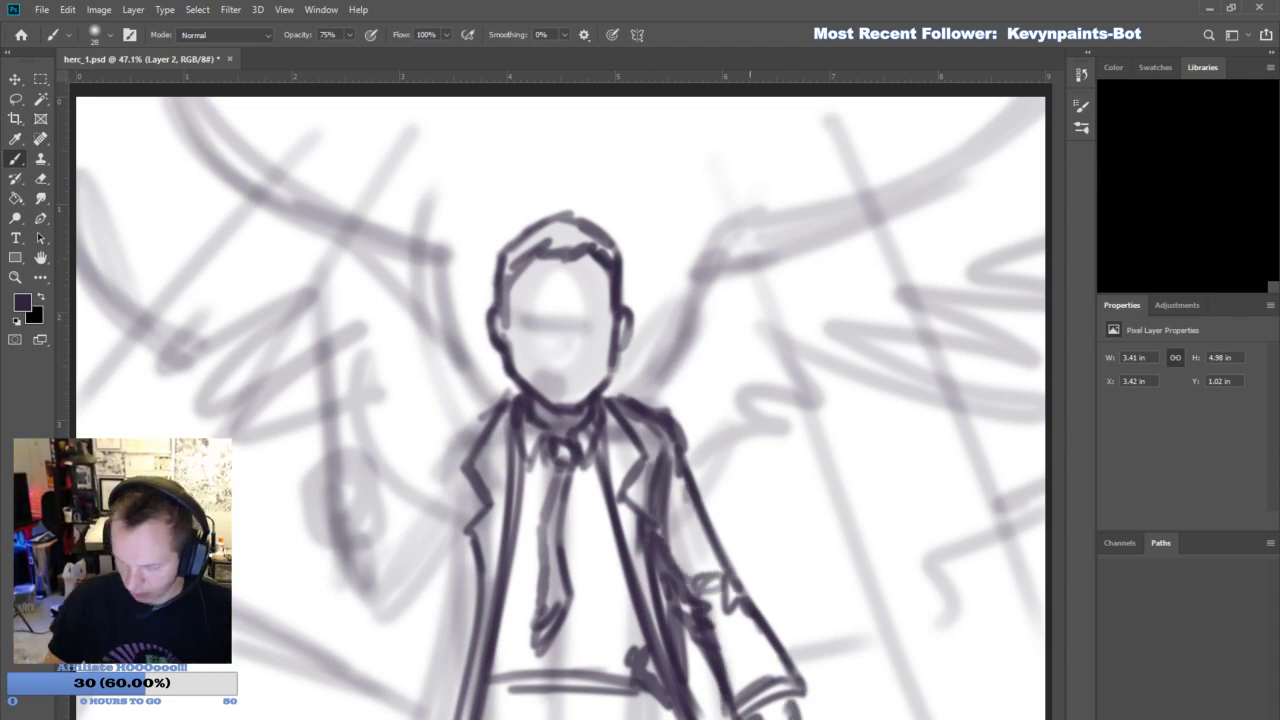
# - Draw the raised fist gripping a handle with a long, pointed blade extending upward
pyautogui.moveTo(333, 524)
pyautogui.mouseDown()
pyautogui.moveTo(348, 497)
pyautogui.moveTo(372, 509)
pyautogui.moveTo(366, 500)
pyautogui.moveTo(317, 518)
pyautogui.moveTo(346, 478)
pyautogui.moveTo(367, 488)
pyautogui.moveTo(313, 484)
pyautogui.moveTo(351, 460)
pyautogui.moveTo(318, 463)
pyautogui.moveTo(342, 463)
pyautogui.moveTo(326, 469)
pyautogui.moveTo(356, 492)
pyautogui.moveTo(353, 535)
pyautogui.moveTo(370, 515)
pyautogui.moveTo(374, 570)
pyautogui.moveTo(358, 521)
pyautogui.moveTo(386, 598)
pyautogui.mouseUp()
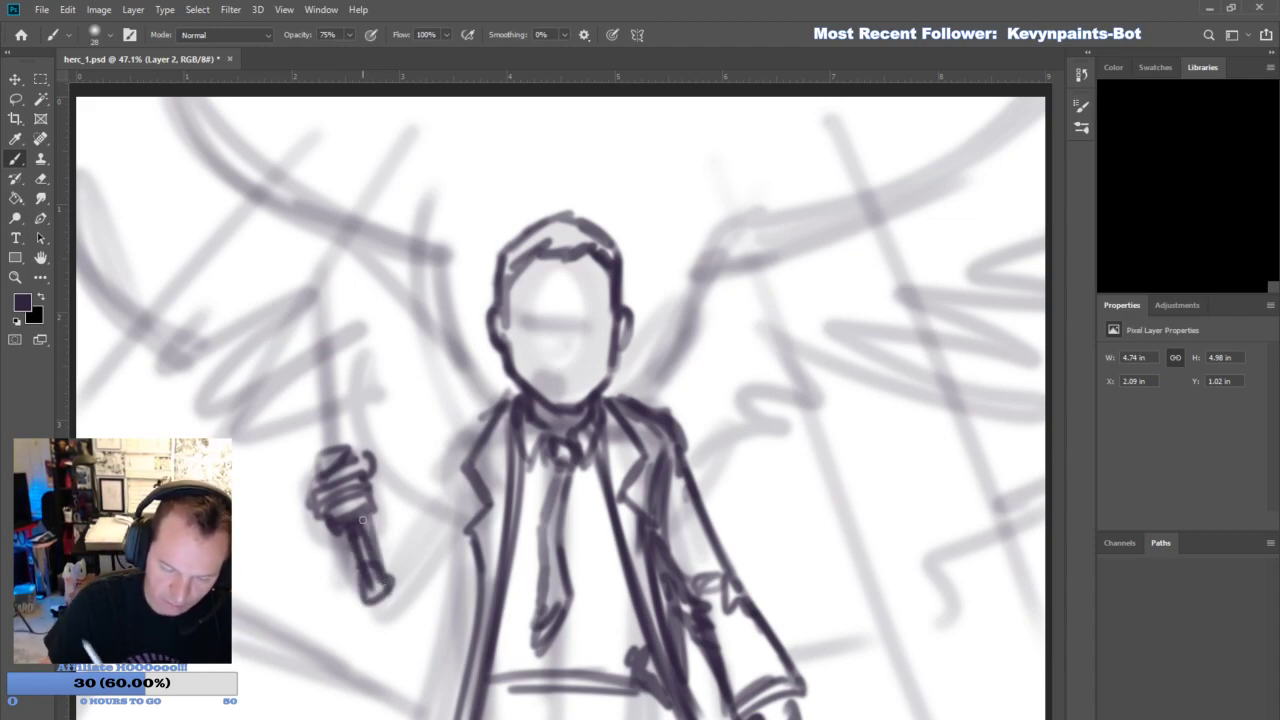
pyautogui.moveTo(316, 443)
pyautogui.mouseDown()
pyautogui.moveTo(304, 412)
pyautogui.moveTo(336, 432)
pyautogui.moveTo(286, 352)
pyautogui.moveTo(270, 286)
pyautogui.mouseUp()
pyautogui.moveTo(300, 396); pyautogui.dragTo(256, 222)
pyautogui.moveTo(272, 280); pyautogui.dragTo(252, 204)
pyautogui.moveTo(288, 314)
pyautogui.mouseDown()
pyautogui.moveTo(265, 274)
pyautogui.moveTo(318, 410)
pyautogui.mouseUp()
pyautogui.moveTo(270, 266); pyautogui.dragTo(330, 440)
pyautogui.moveTo(300, 345)
pyautogui.mouseDown()
pyautogui.moveTo(342, 484)
pyautogui.moveTo(345, 445)
pyautogui.mouseUp()
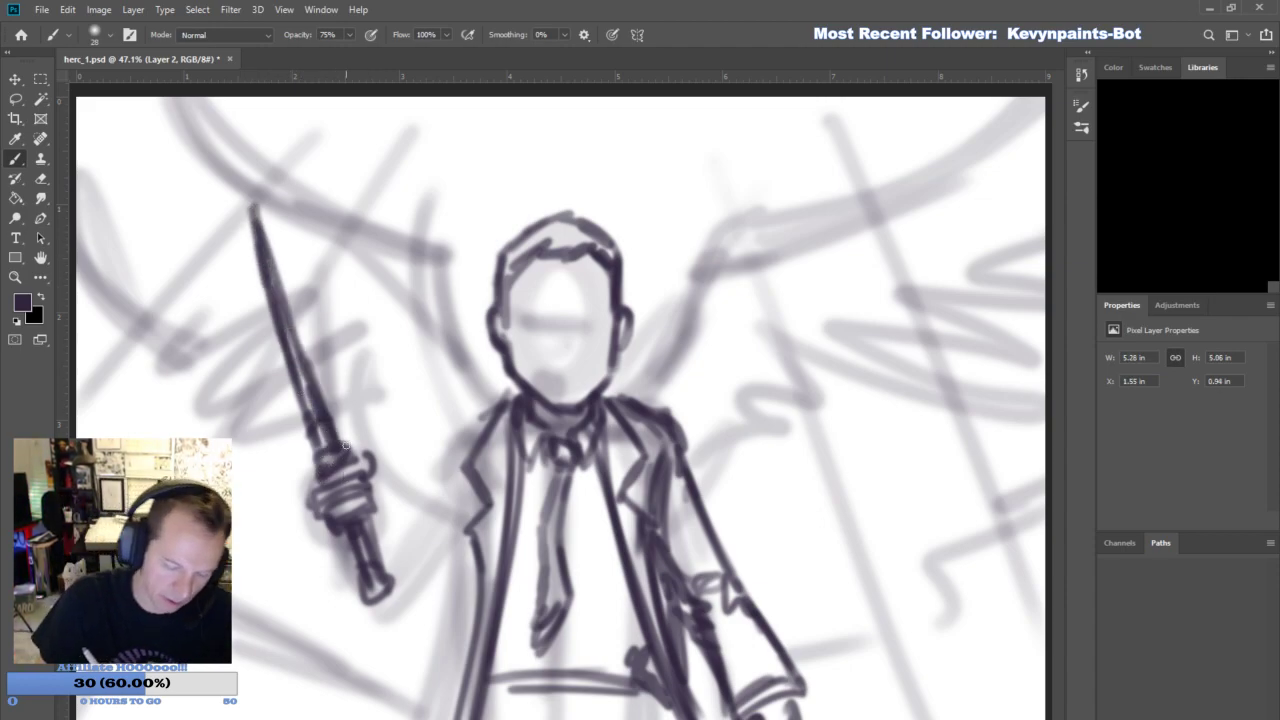
pyautogui.moveTo(317, 505)
pyautogui.mouseDown()
pyautogui.moveTo(308, 478)
pyautogui.moveTo(346, 536)
pyautogui.moveTo(384, 538)
pyautogui.moveTo(380, 581)
pyautogui.mouseUp()
# - Slim the blade's edges and trim the end of the handle with a size 44 Eraser
pyautogui.press('e')
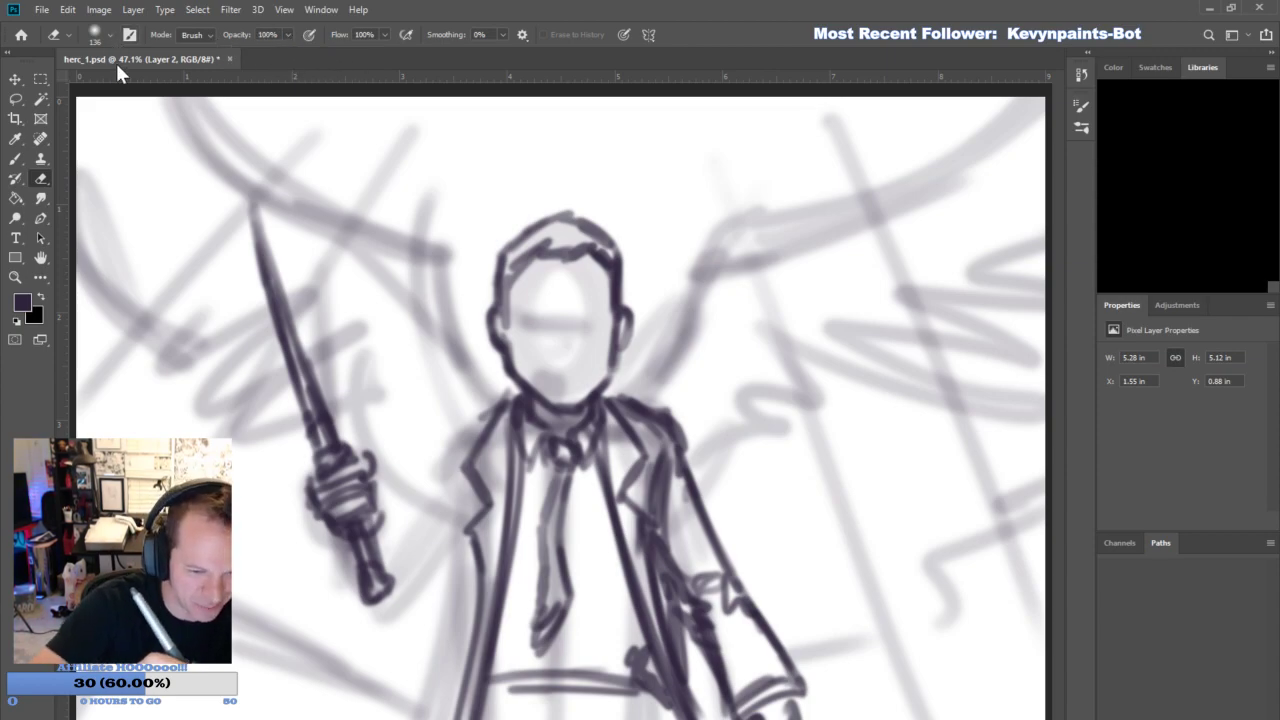
pyautogui.moveTo(107, 80); pyautogui.dragTo(106, 88)
pyautogui.moveTo(283, 280); pyautogui.dragTo(263, 200)
pyautogui.moveTo(319, 393); pyautogui.dragTo(304, 324)
pyautogui.moveTo(329, 424); pyautogui.dragTo(328, 390)
pyautogui.moveTo(358, 598)
pyautogui.mouseDown()
pyautogui.moveTo(385, 578)
pyautogui.moveTo(412, 581)
pyautogui.moveTo(373, 576)
pyautogui.mouseUp()
# - Brush in the cuff below the blade-holding fist and the forearm sleeve leading to the elbow
pyautogui.press('b')
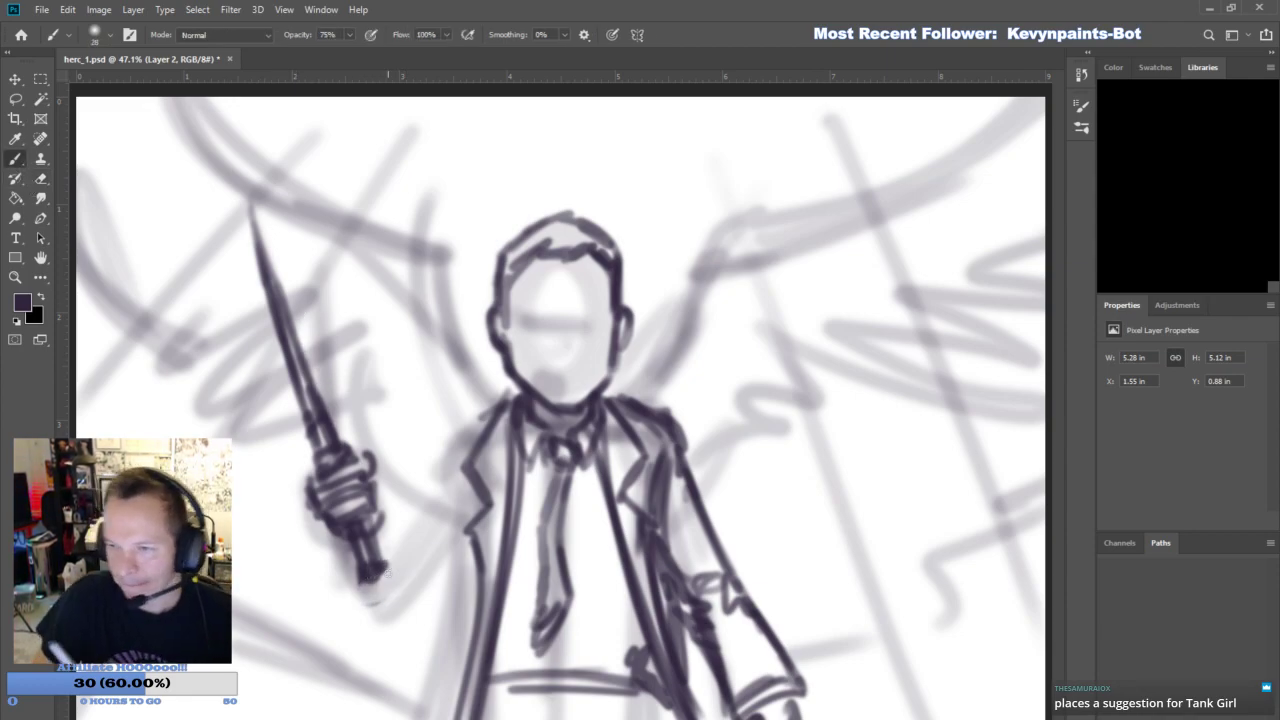
pyautogui.moveTo(343, 536); pyautogui.dragTo(354, 572)
pyautogui.moveTo(391, 545); pyautogui.dragTo(376, 584)
pyautogui.moveTo(381, 516); pyautogui.dragTo(376, 562)
pyautogui.moveTo(319, 541); pyautogui.dragTo(343, 572)
pyautogui.moveTo(377, 474)
pyautogui.mouseDown()
pyautogui.moveTo(421, 531)
pyautogui.moveTo(428, 607)
pyautogui.mouseUp()
pyautogui.moveTo(374, 587); pyautogui.dragTo(437, 622)
# - Draw the raised arm's elbow, upper sleeve and coat shoulder up to the collar
pyautogui.moveTo(413, 521)
pyautogui.mouseDown()
pyautogui.moveTo(444, 574)
pyautogui.moveTo(421, 614)
pyautogui.moveTo(470, 584)
pyautogui.mouseUp()
pyautogui.moveTo(436, 618)
pyautogui.mouseDown()
pyautogui.moveTo(462, 567)
pyautogui.moveTo(449, 509)
pyautogui.moveTo(427, 561)
pyautogui.moveTo(460, 476)
pyautogui.mouseUp()
pyautogui.moveTo(426, 534); pyautogui.dragTo(464, 440)
pyautogui.moveTo(456, 494); pyautogui.dragTo(460, 426)
pyautogui.moveTo(448, 472)
pyautogui.mouseDown()
pyautogui.moveTo(440, 481)
pyautogui.moveTo(454, 438)
pyautogui.mouseUp()
pyautogui.moveTo(438, 454); pyautogui.dragTo(510, 396)
pyautogui.moveTo(442, 440); pyautogui.dragTo(494, 406)
pyautogui.moveTo(468, 582); pyautogui.dragTo(484, 546)
# - Draw the upper edge of the wing above the blade, from the collar to the canvas's upper edge
pyautogui.moveTo(446, 354); pyautogui.dragTo(504, 400)
pyautogui.moveTo(430, 314)
pyautogui.mouseDown()
pyautogui.moveTo(502, 400)
pyautogui.moveTo(422, 260)
pyautogui.mouseUp()
pyautogui.moveTo(456, 350)
pyautogui.mouseDown()
pyautogui.moveTo(398, 223)
pyautogui.moveTo(366, 190)
pyautogui.mouseUp()
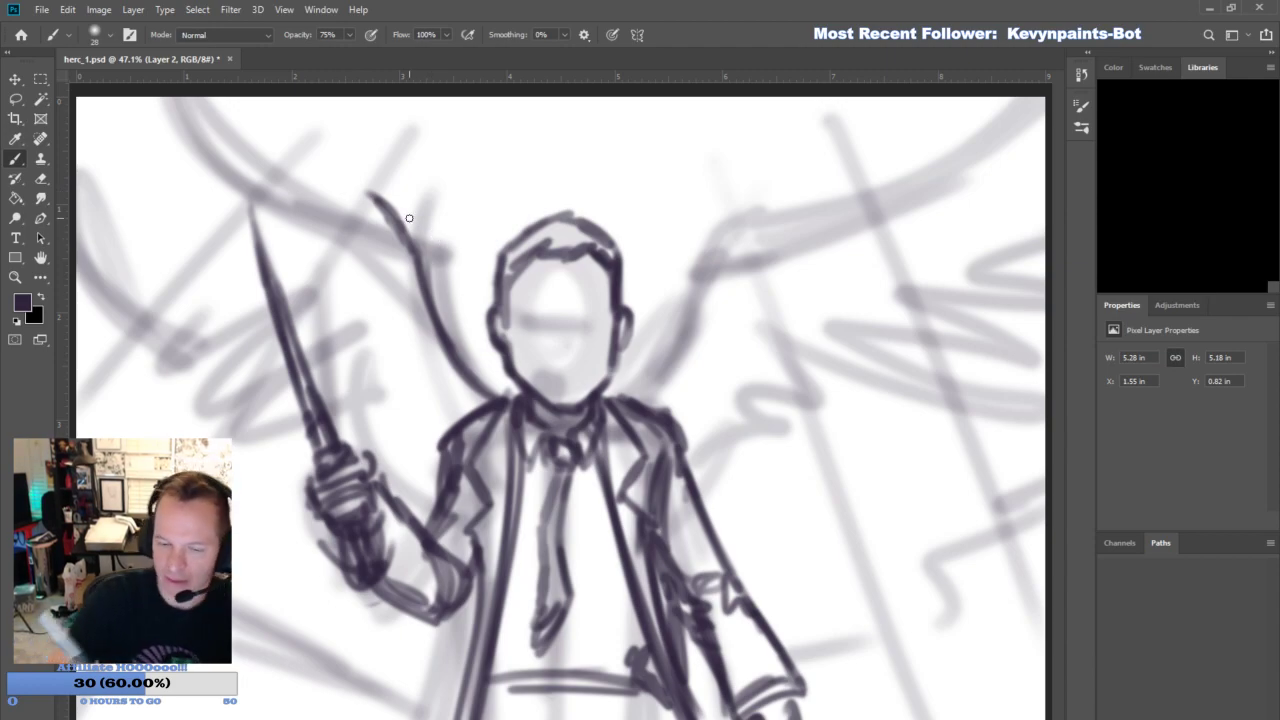
pyautogui.moveTo(410, 257); pyautogui.dragTo(400, 230)
pyautogui.moveTo(408, 234); pyautogui.dragTo(298, 160)
pyautogui.moveTo(405, 245)
pyautogui.mouseDown()
pyautogui.moveTo(230, 112)
pyautogui.moveTo(326, 168)
pyautogui.mouseUp()
pyautogui.moveTo(222, 88)
pyautogui.mouseDown()
pyautogui.moveTo(382, 204)
pyautogui.moveTo(362, 180)
pyautogui.moveTo(505, 395)
pyautogui.mouseUp()
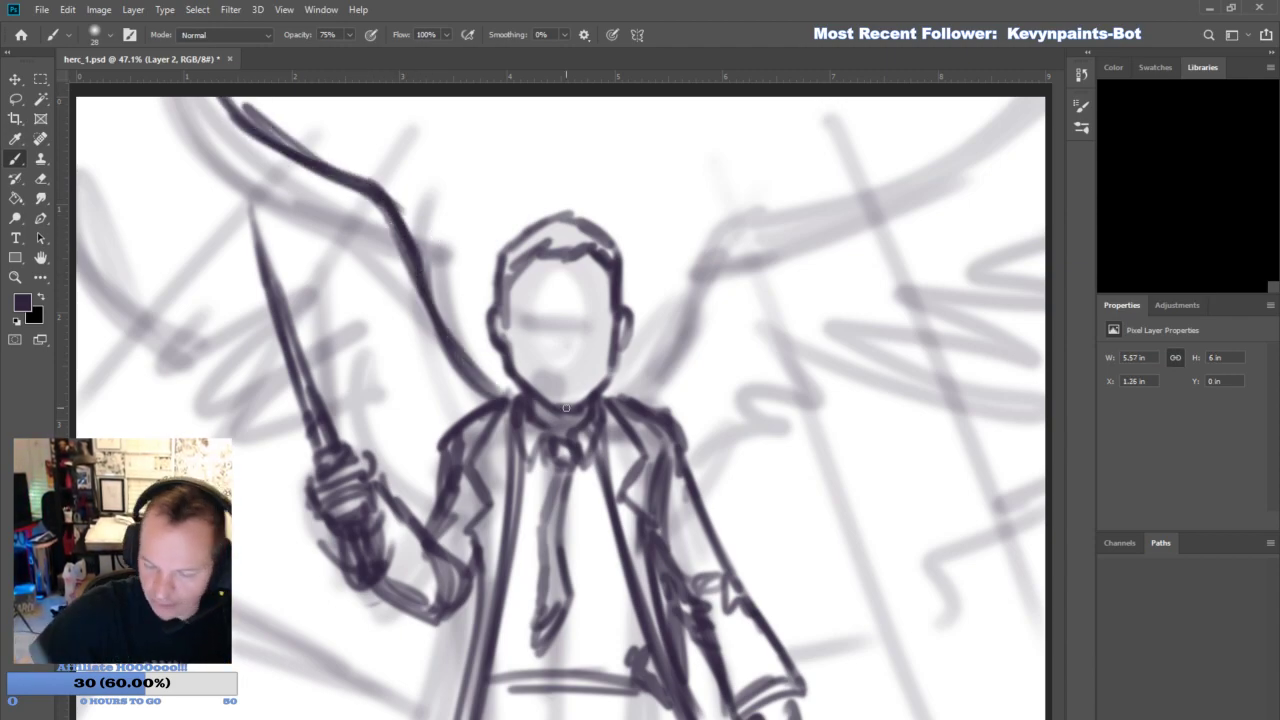
# - Draw the opposite wing's matching upper edge from the shoulder out to the canvas's upper edge
pyautogui.moveTo(619, 400)
pyautogui.mouseDown()
pyautogui.moveTo(649, 323)
pyautogui.moveTo(712, 238)
pyautogui.mouseUp()
pyautogui.moveTo(692, 288)
pyautogui.mouseDown()
pyautogui.moveTo(728, 212)
pyautogui.moveTo(873, 171)
pyautogui.mouseUp()
pyautogui.moveTo(790, 200); pyautogui.dragTo(926, 140)
pyautogui.moveTo(830, 185)
pyautogui.mouseDown()
pyautogui.moveTo(965, 95)
pyautogui.moveTo(813, 188)
pyautogui.moveTo(722, 209)
pyautogui.moveTo(960, 98)
pyautogui.mouseUp()
pyautogui.moveTo(708, 230); pyautogui.dragTo(962, 88)
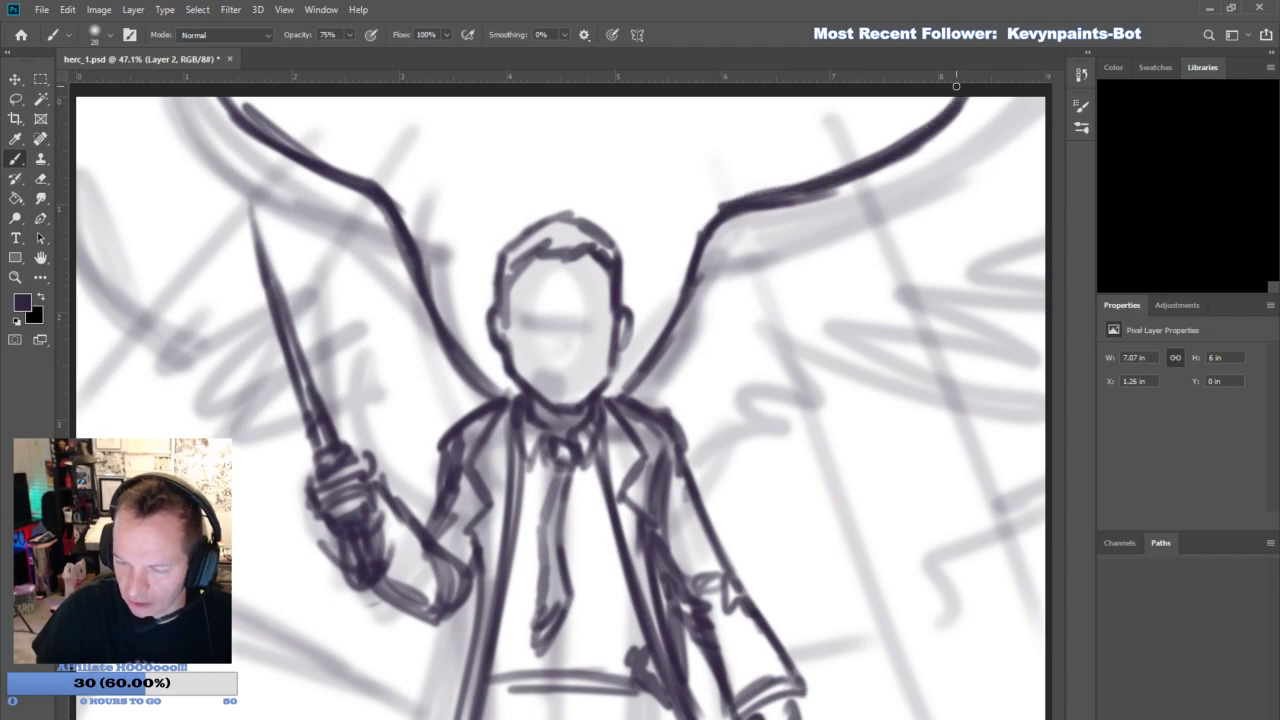
# - Thicken both wings' upper edges, then erase and redraw the outer end of the wing edge above the blade
pyautogui.moveTo(330, 173); pyautogui.dragTo(232, 100)
pyautogui.moveTo(810, 200); pyautogui.dragTo(965, 97)
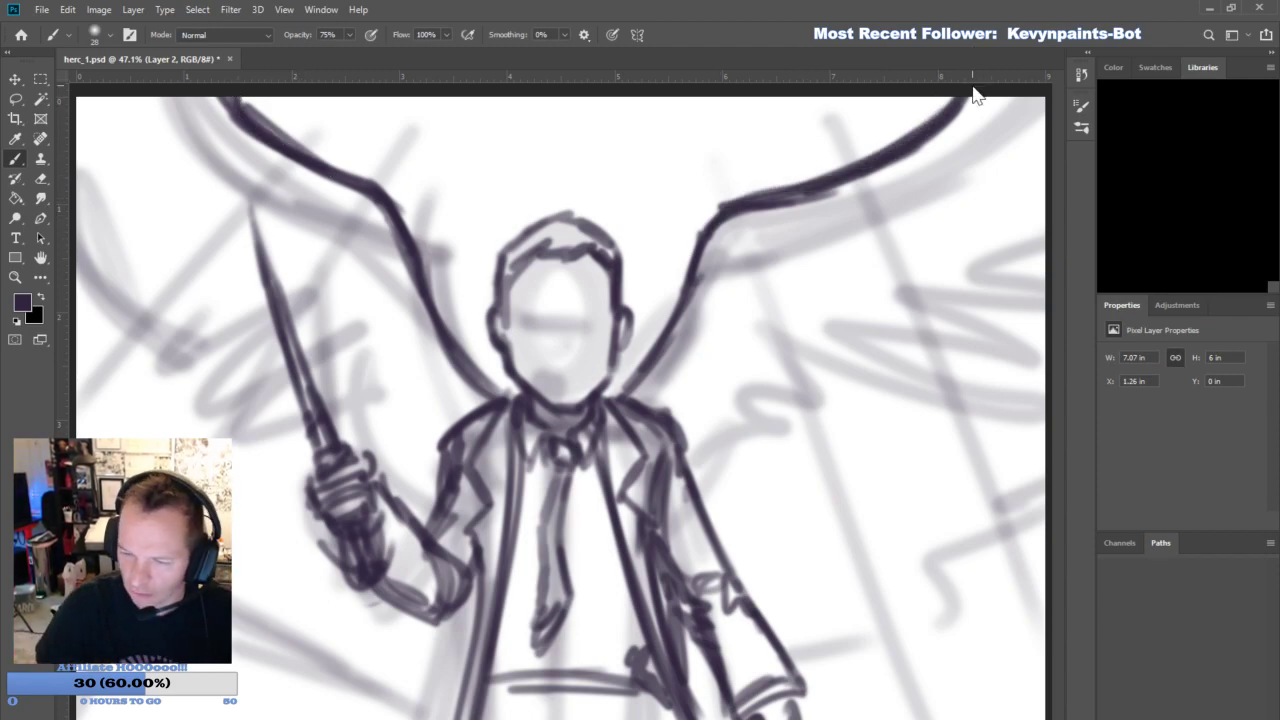
pyautogui.click(40, 178)
pyautogui.moveTo(336, 186); pyautogui.dragTo(211, 88)
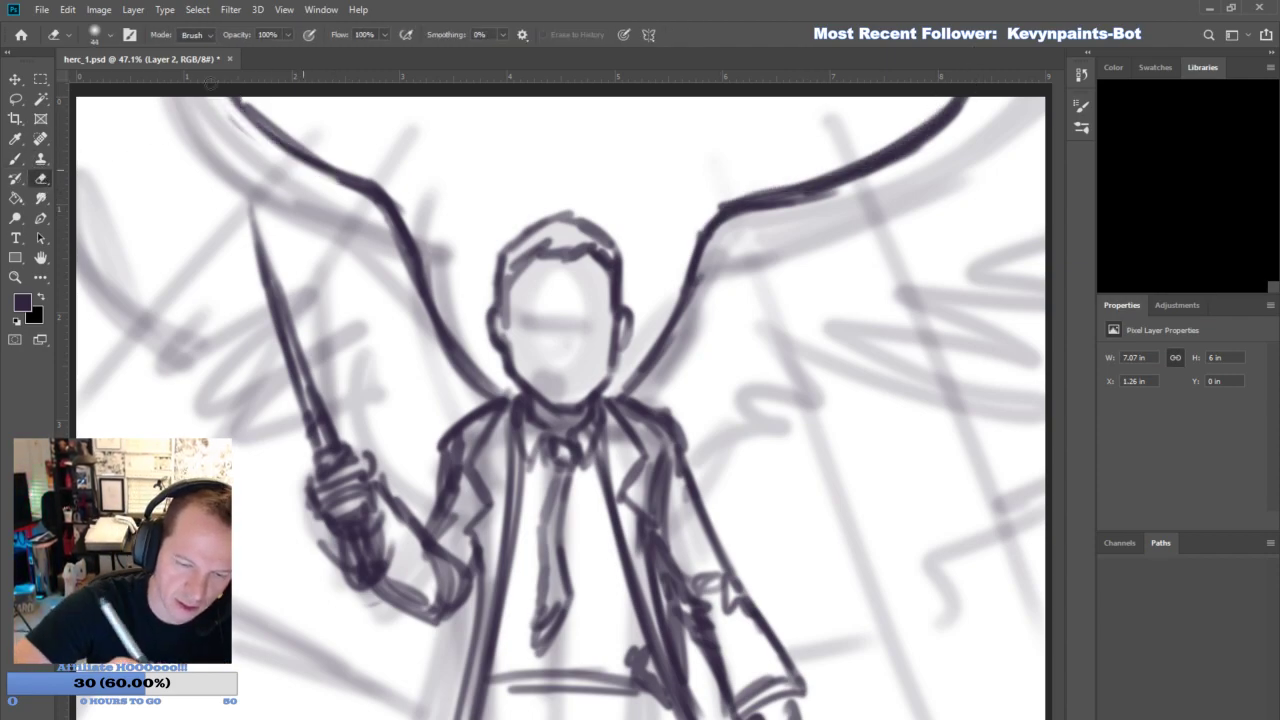
pyautogui.click(14, 158)
pyautogui.moveTo(372, 186); pyautogui.dragTo(231, 73)
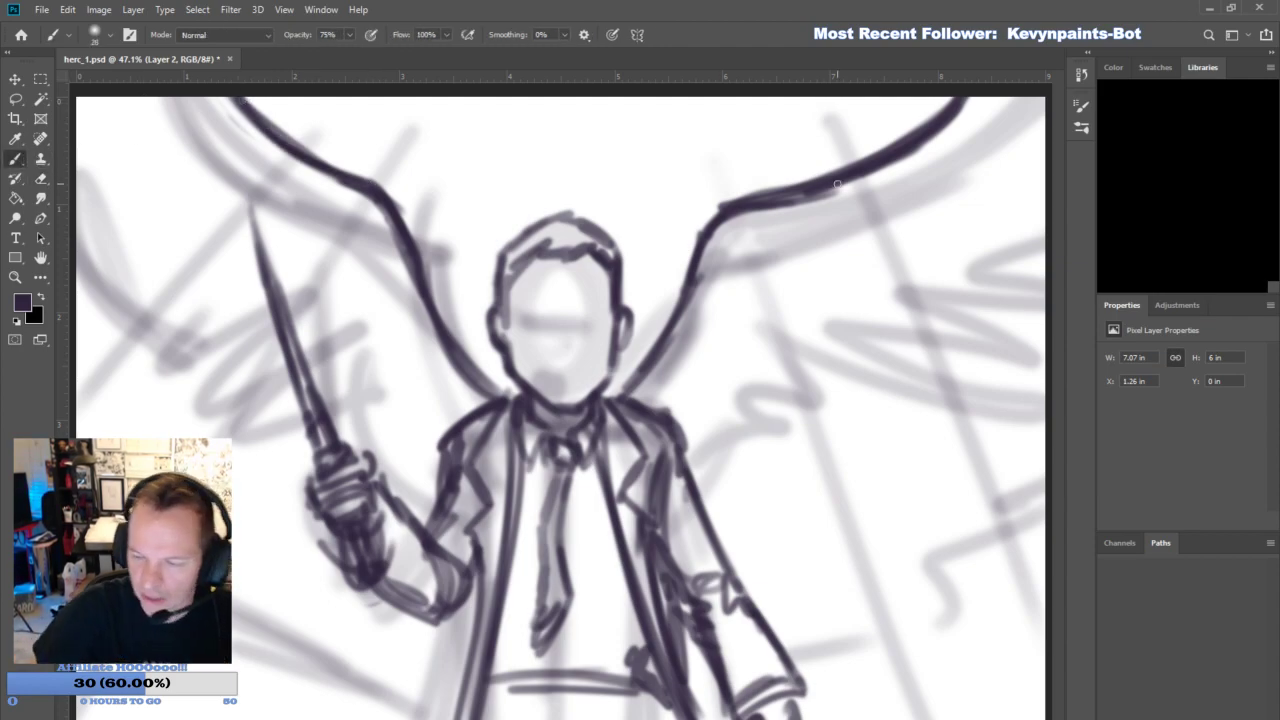
# - Thicken the outer end of the upper wing edge opposite the blade, out to the canvas's upper edge
pyautogui.moveTo(832, 185); pyautogui.dragTo(965, 93)
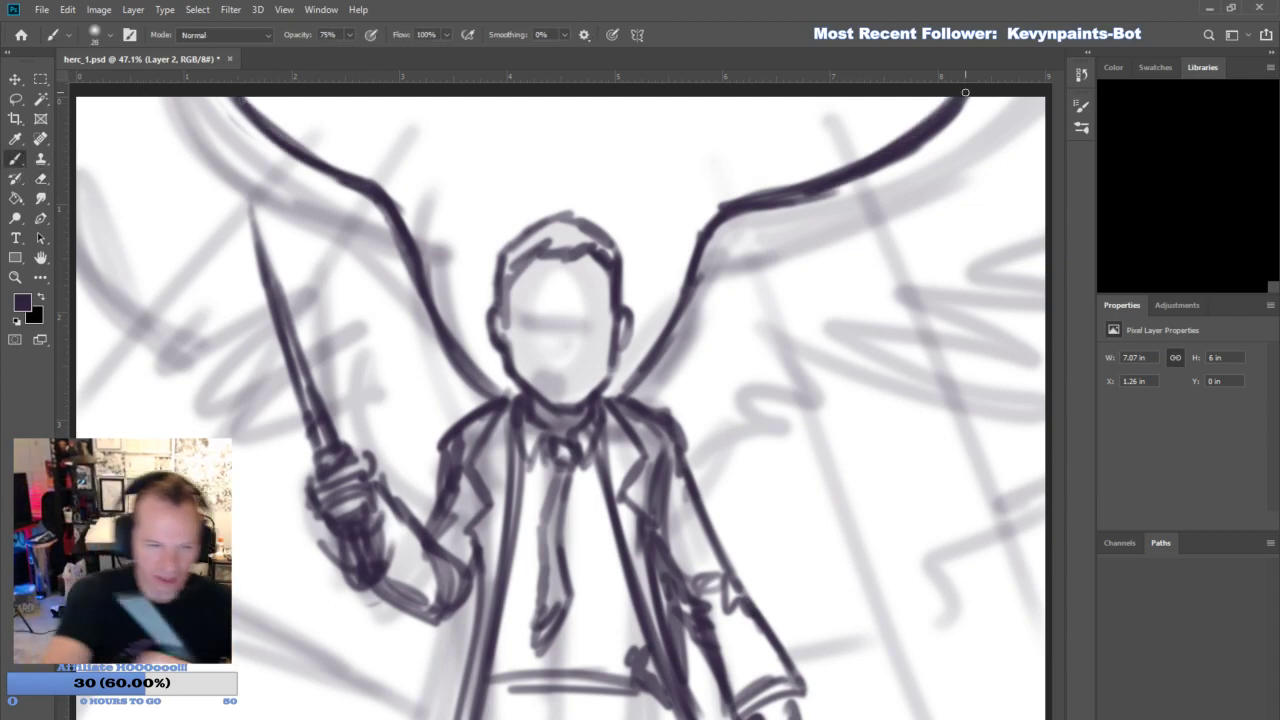
# - Lasso the head and transform it to about 92% width and 84% height, narrowing it towards the crown, then deselect
pyautogui.press('l')
pyautogui.moveTo(643, 284)
pyautogui.mouseDown()
pyautogui.moveTo(612, 385)
pyautogui.moveTo(568, 412)
pyautogui.moveTo(528, 398)
pyautogui.moveTo(470, 320)
pyautogui.moveTo(651, 289)
pyautogui.mouseUp()
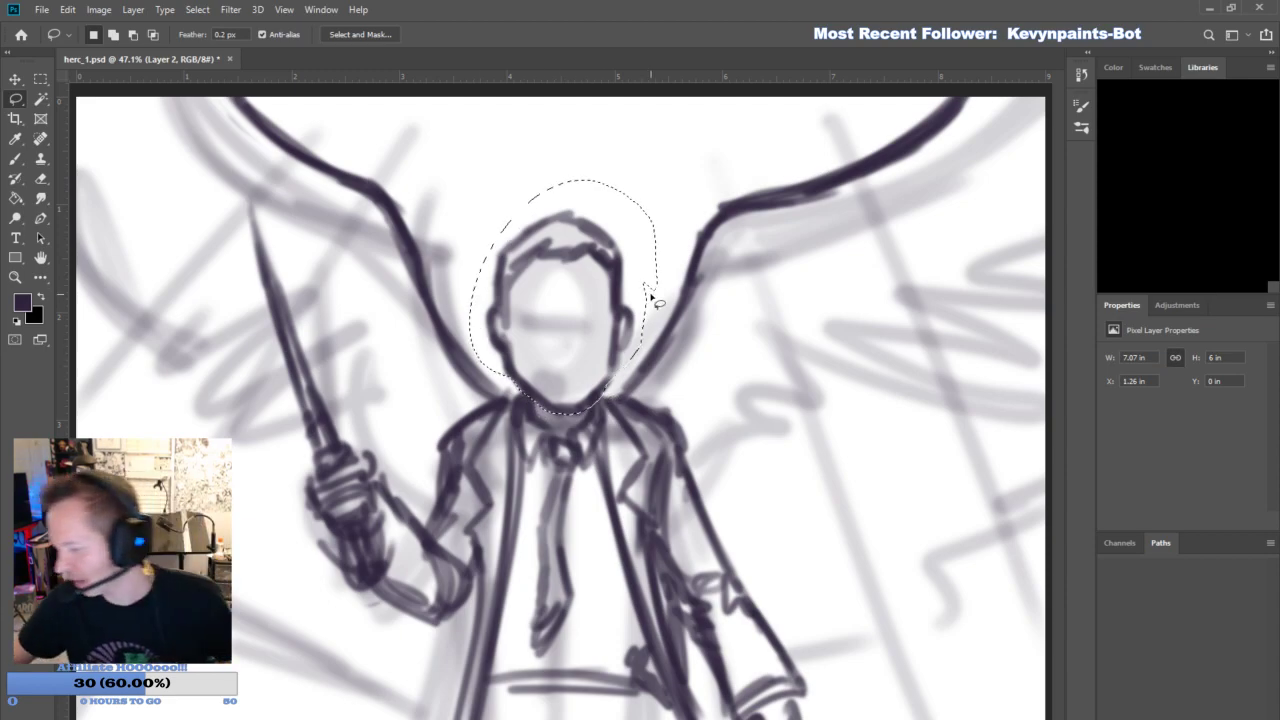
pyautogui.hotkey('ctrl', 't')
pyautogui.moveTo(564, 298); pyautogui.dragTo(560, 394)
pyautogui.moveTo(469, 180); pyautogui.dragTo(486, 202)
pyautogui.moveTo(660, 183); pyautogui.dragTo(655, 219)
pyautogui.moveTo(471, 206); pyautogui.dragTo(497, 212)
pyautogui.moveTo(657, 216); pyautogui.dragTo(619, 232)
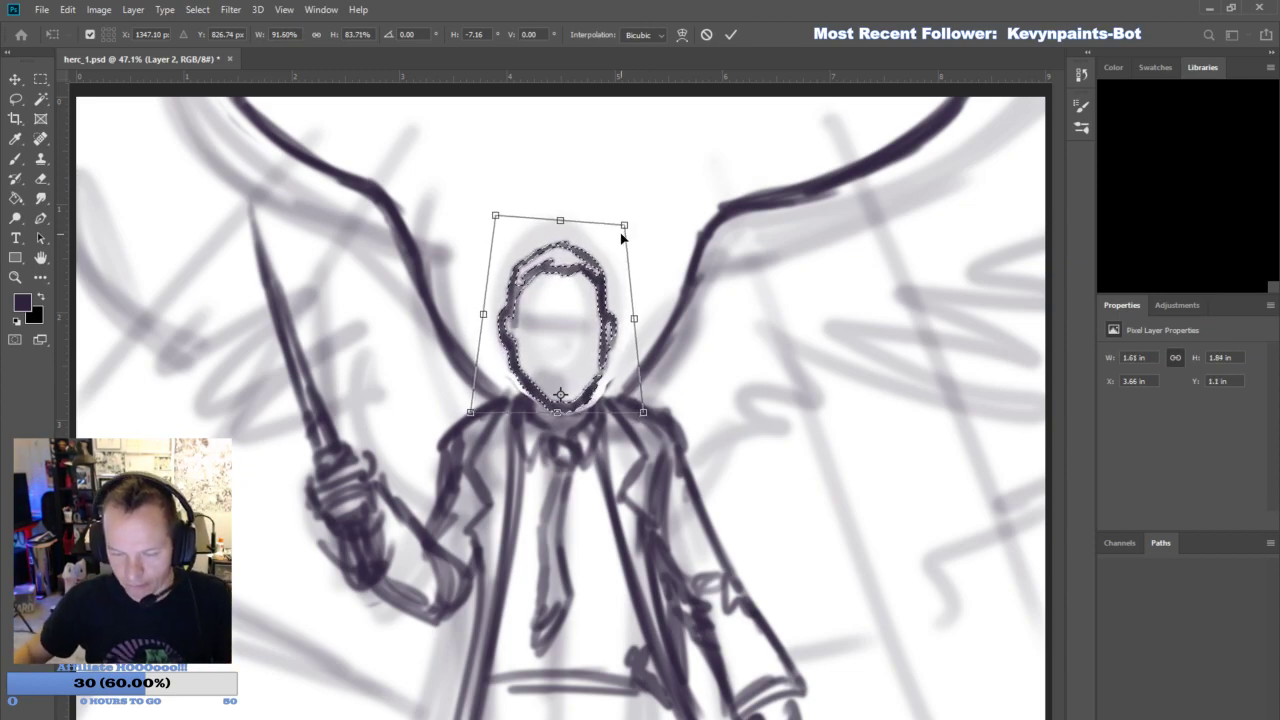
pyautogui.press('Return')
pyautogui.hotkey('ctrl', 'd')
# - Touch up the collar line beside the jaw and brush the jagged feathered lower edge of the wing opposite the blade
pyautogui.press('b')
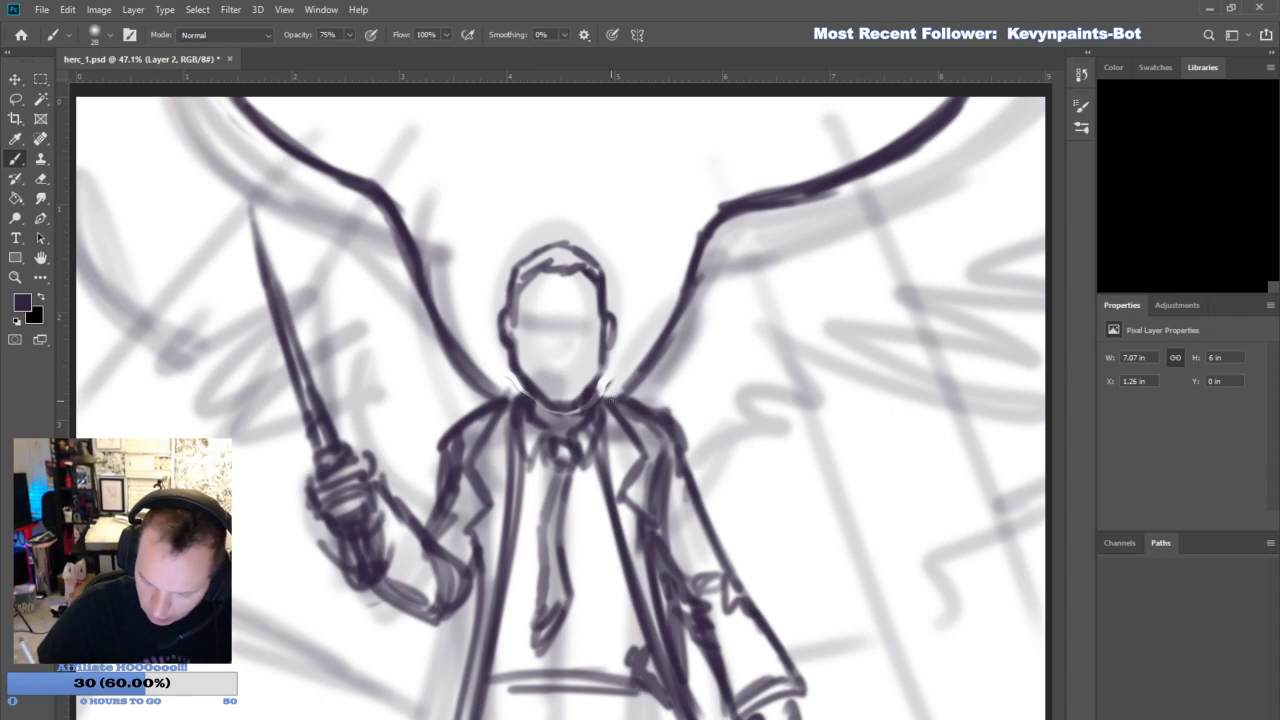
pyautogui.moveTo(600, 388); pyautogui.dragTo(628, 412)
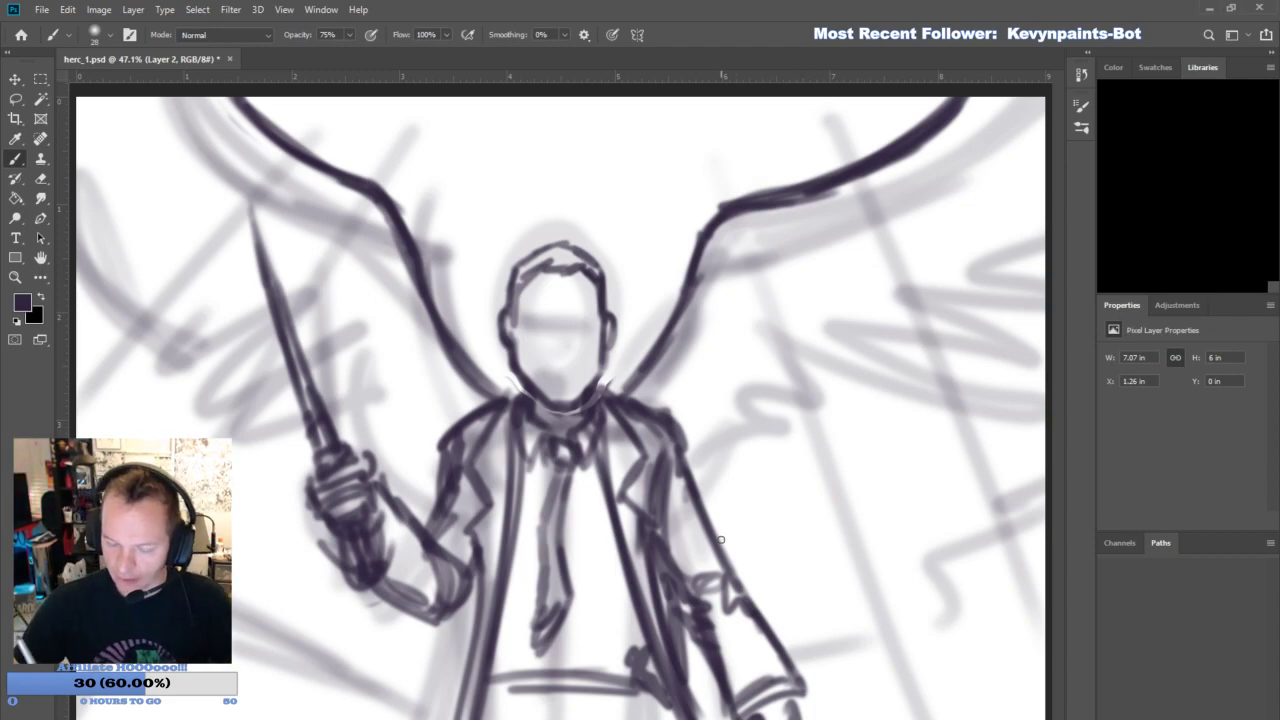
pyautogui.moveTo(712, 516)
pyautogui.mouseDown()
pyautogui.moveTo(740, 486)
pyautogui.moveTo(768, 520)
pyautogui.moveTo(776, 486)
pyautogui.moveTo(845, 408)
pyautogui.moveTo(955, 462)
pyautogui.moveTo(880, 375)
pyautogui.moveTo(866, 393)
pyautogui.moveTo(960, 455)
pyautogui.moveTo(1030, 440)
pyautogui.moveTo(910, 372)
pyautogui.moveTo(1040, 425)
pyautogui.moveTo(1045, 455)
pyautogui.moveTo(1046, 420)
pyautogui.mouseUp()
pyautogui.moveTo(942, 344)
pyautogui.mouseDown()
pyautogui.moveTo(1056, 382)
pyautogui.moveTo(1036, 339)
pyautogui.moveTo(946, 334)
pyautogui.moveTo(1045, 347)
pyautogui.mouseUp()
pyautogui.moveTo(1030, 287)
pyautogui.mouseDown()
pyautogui.moveTo(1063, 283)
pyautogui.moveTo(1050, 272)
pyautogui.moveTo(1062, 241)
pyautogui.mouseUp()
pyautogui.moveTo(706, 538); pyautogui.dragTo(742, 494)
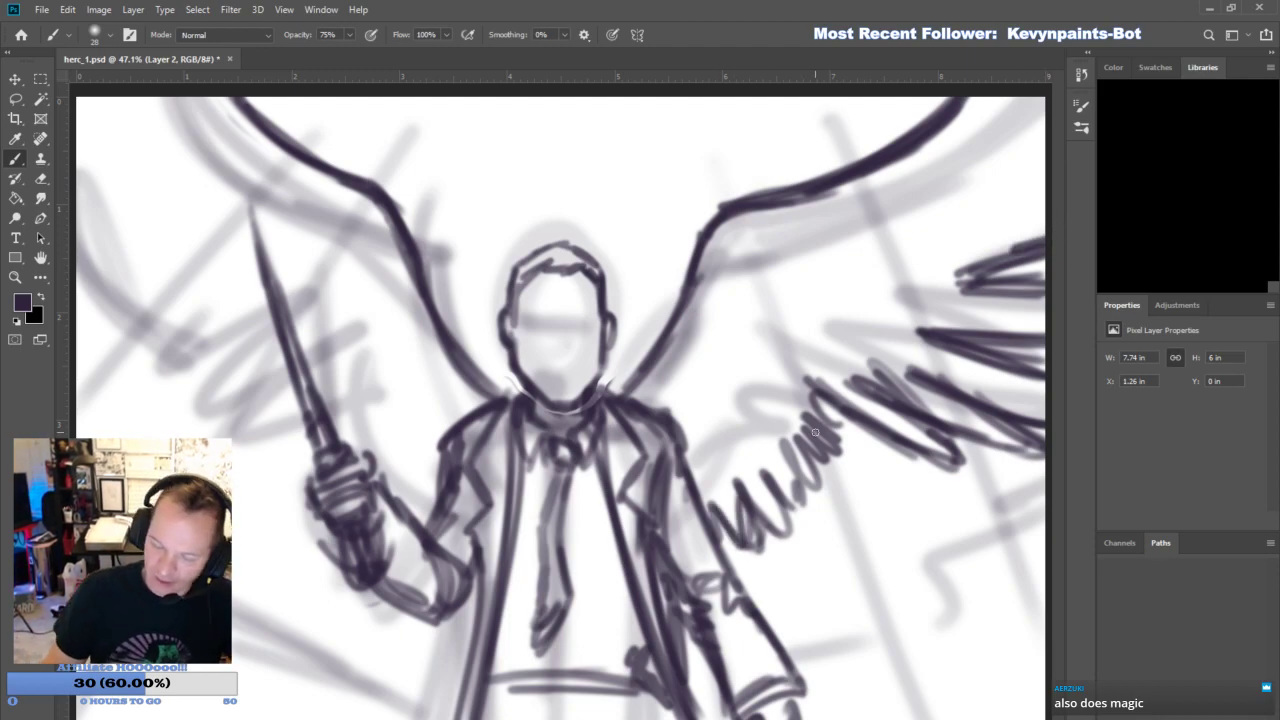
pyautogui.moveTo(814, 450); pyautogui.dragTo(862, 418)
# - Brush the feathered lower edge of the wing behind the blade, from the canvas edge to the shoulder, undoing the last strokes
pyautogui.moveTo(245, 358)
pyautogui.mouseDown()
pyautogui.moveTo(212, 410)
pyautogui.moveTo(270, 385)
pyautogui.moveTo(235, 440)
pyautogui.moveTo(279, 432)
pyautogui.moveTo(250, 400)
pyautogui.moveTo(140, 410)
pyautogui.moveTo(190, 395)
pyautogui.moveTo(215, 366)
pyautogui.moveTo(90, 410)
pyautogui.moveTo(80, 380)
pyautogui.moveTo(158, 330)
pyautogui.moveTo(80, 342)
pyautogui.moveTo(160, 335)
pyautogui.moveTo(76, 316)
pyautogui.moveTo(140, 283)
pyautogui.mouseUp()
pyautogui.moveTo(414, 493)
pyautogui.mouseDown()
pyautogui.moveTo(374, 437)
pyautogui.moveTo(436, 425)
pyautogui.moveTo(445, 480)
pyautogui.moveTo(345, 440)
pyautogui.moveTo(409, 409)
pyautogui.moveTo(392, 484)
pyautogui.mouseUp()
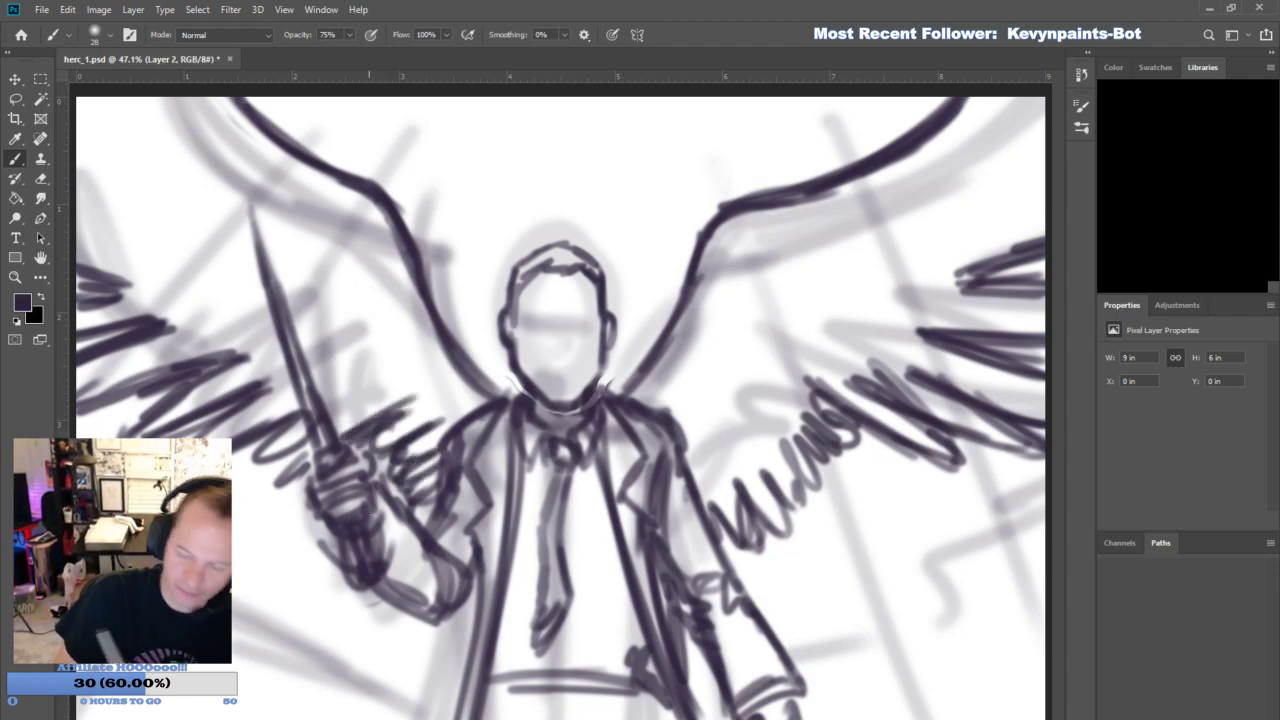
pyautogui.hotkey('ctrl', 'z')
pyautogui.hotkey('ctrl', 'z')
pyautogui.hotkey('ctrl', 'z')
pyautogui.hotkey('ctrl', 'z')
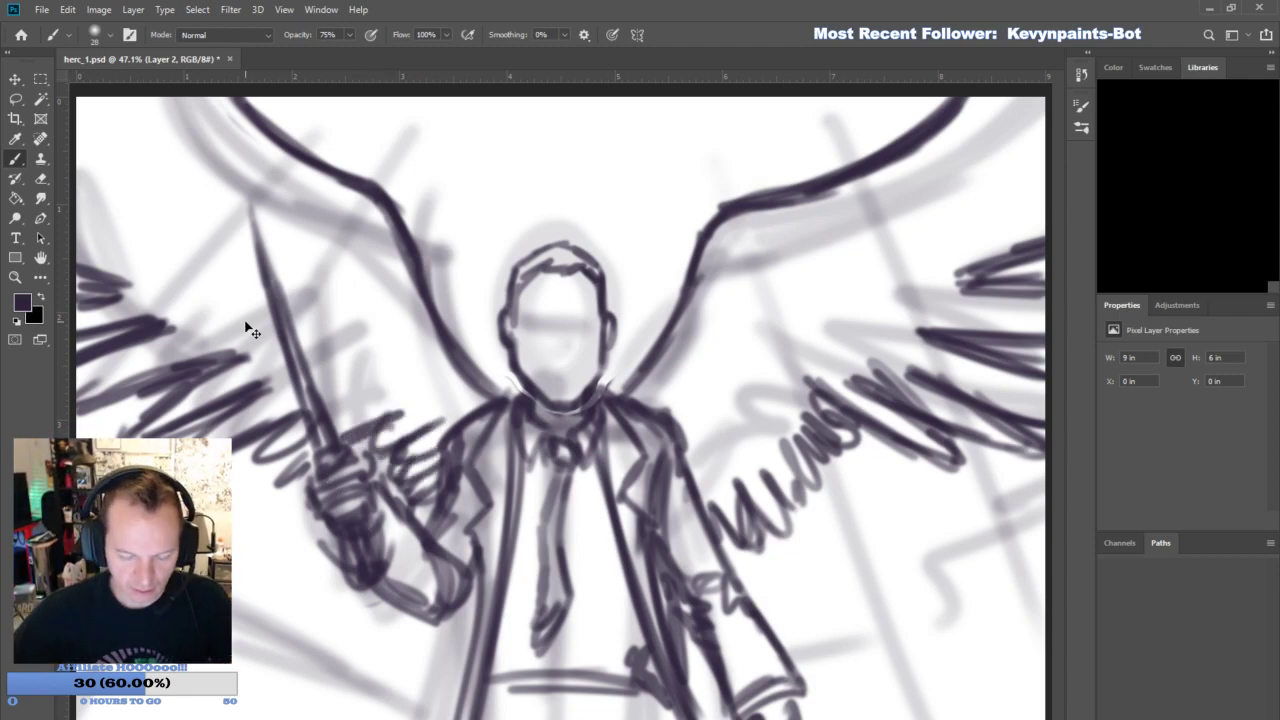
# - Erase the feathers between the blade hand and the shoulder, redraw a short edge there, and reinforce the feathers beyond the blade
pyautogui.click(41, 178)
pyautogui.moveTo(388, 450)
pyautogui.mouseDown()
pyautogui.moveTo(405, 480)
pyautogui.moveTo(415, 440)
pyautogui.moveTo(432, 439)
pyautogui.mouseUp()
pyautogui.click(15, 158)
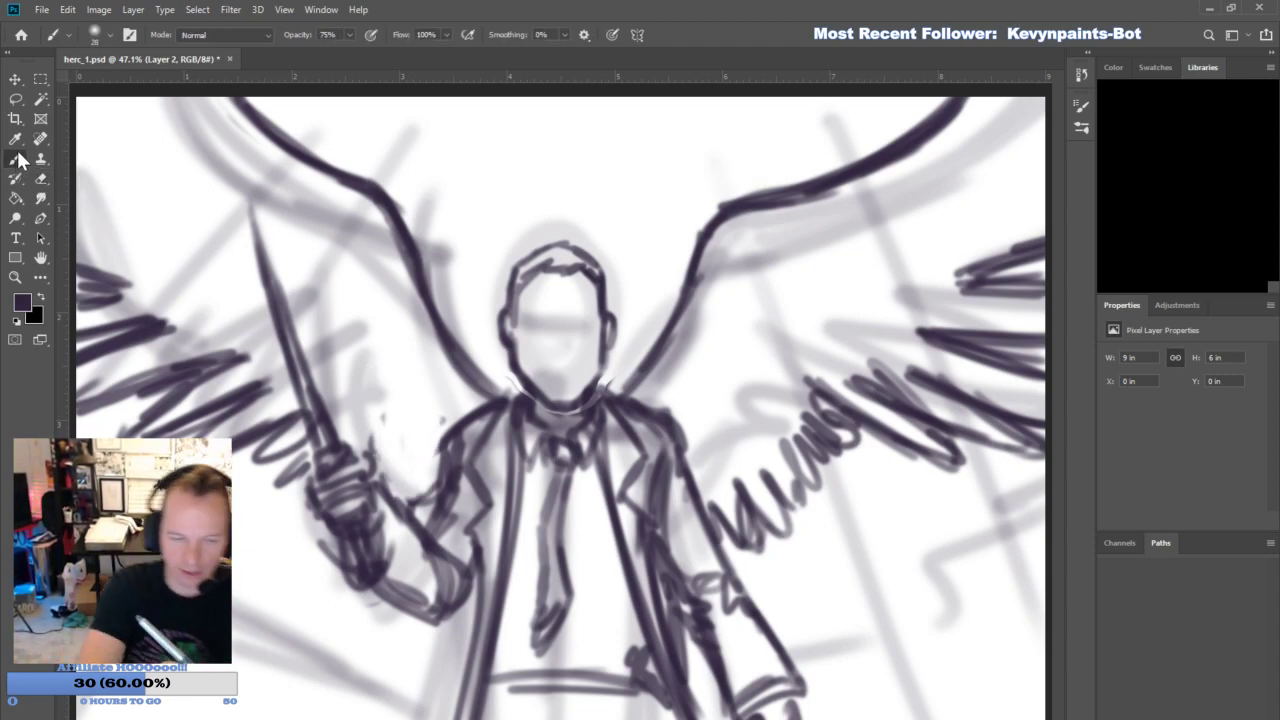
pyautogui.moveTo(398, 459)
pyautogui.mouseDown()
pyautogui.moveTo(384, 476)
pyautogui.moveTo(421, 489)
pyautogui.moveTo(418, 506)
pyautogui.mouseUp()
pyautogui.moveTo(291, 421); pyautogui.dragTo(235, 451)
pyautogui.moveTo(164, 386)
pyautogui.mouseDown()
pyautogui.moveTo(238, 350)
pyautogui.moveTo(80, 412)
pyautogui.mouseUp()
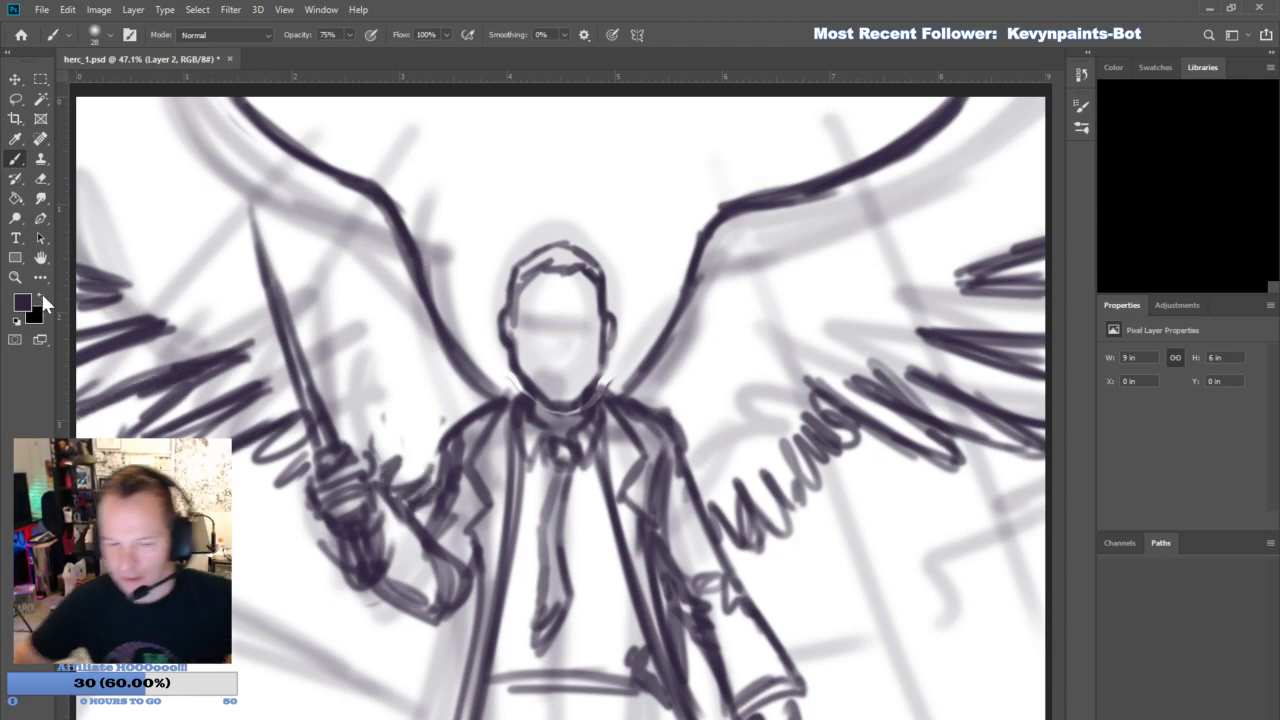
pyautogui.moveTo(440, 384)
pyautogui.mouseDown()
pyautogui.moveTo(376, 230)
pyautogui.moveTo(224, 111)
pyautogui.mouseUp()
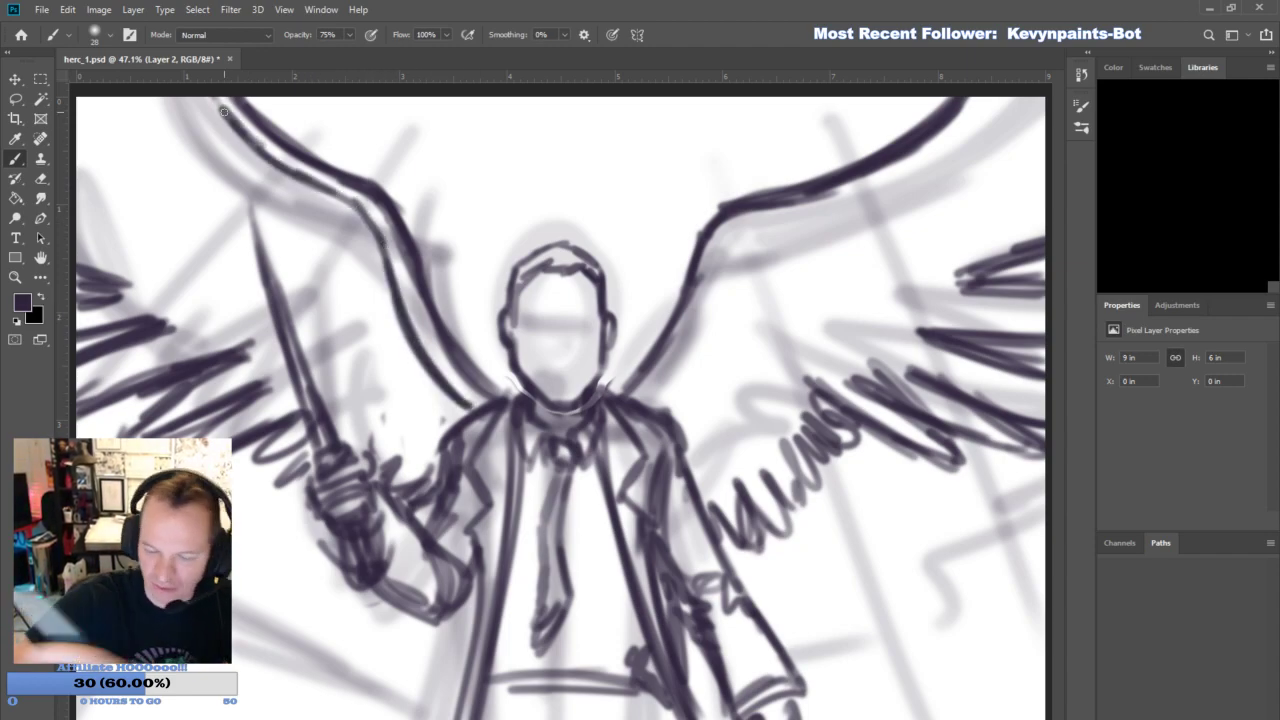
pyautogui.hotkey('ctrl', 'z')
pyautogui.hotkey('ctrl', 'z')
pyautogui.hotkey('ctrl', 'z')
pyautogui.hotkey('ctrl', 'z')
pyautogui.hotkey('ctrl', 'z')
pyautogui.hotkey('ctrl', 'z')
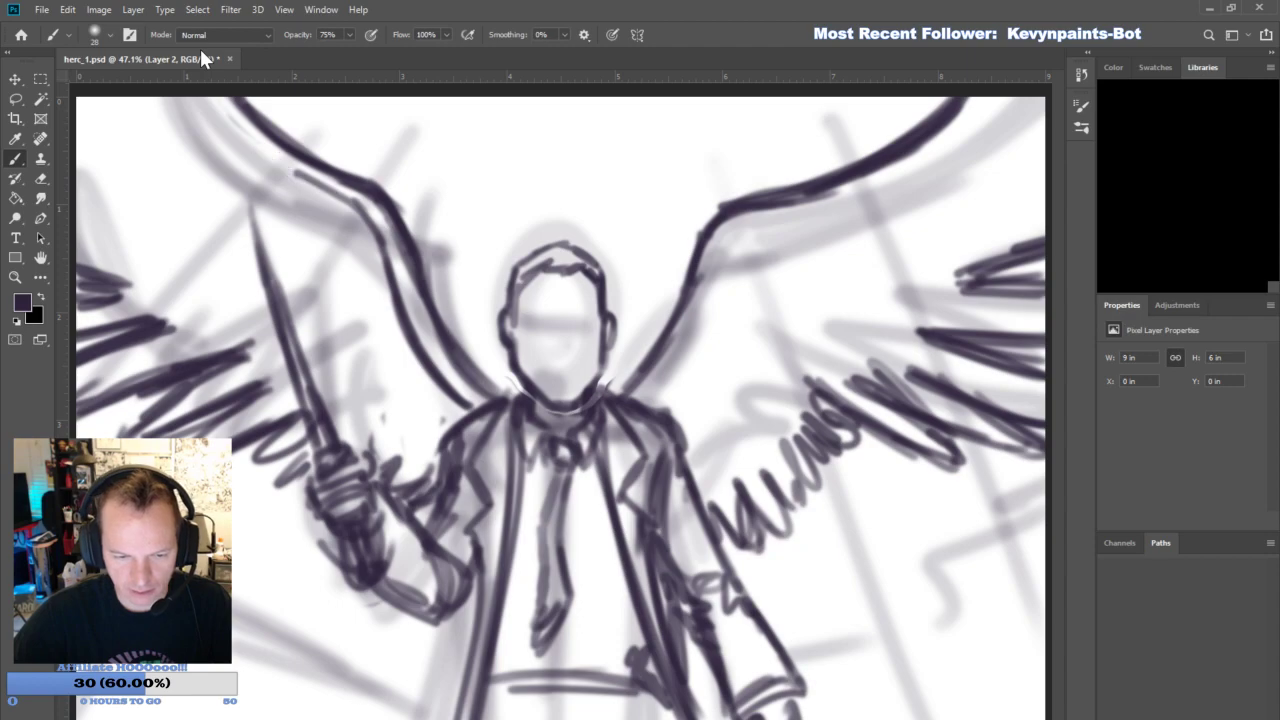
pyautogui.hotkey('ctrl', 'z')
pyautogui.hotkey('ctrl', 'z')
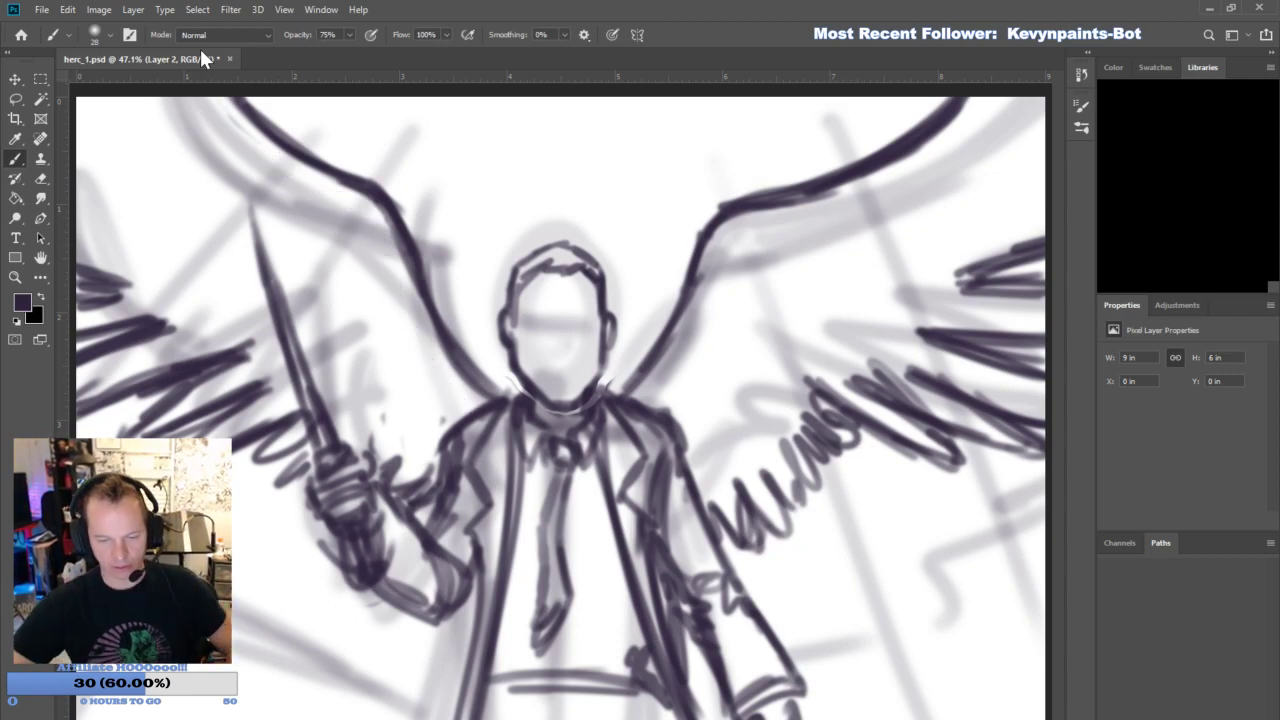
# - Mark a short line across the lower tie and draw straight, angular background outlines on both sides of the figure
pyautogui.moveTo(586, 550); pyautogui.dragTo(520, 568)
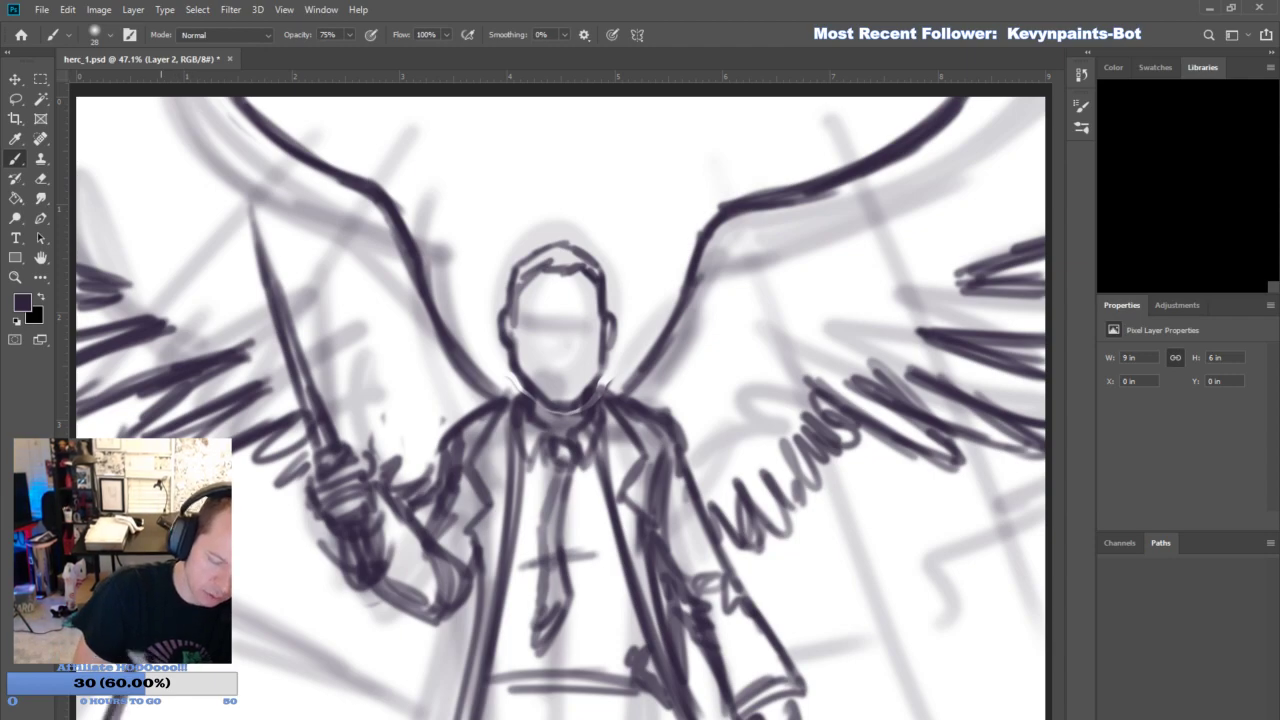
pyautogui.moveTo(240, 592)
pyautogui.mouseDown()
pyautogui.moveTo(386, 664)
pyautogui.moveTo(380, 718)
pyautogui.mouseUp()
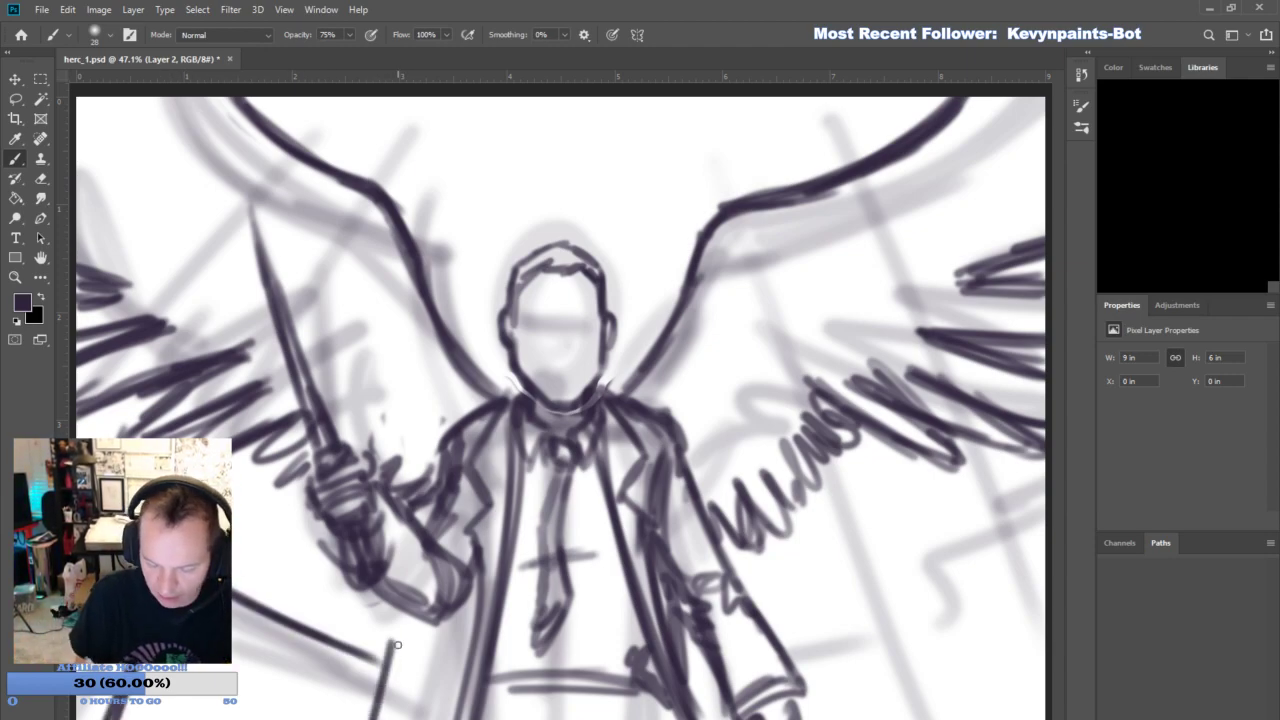
pyautogui.moveTo(400, 648); pyautogui.dragTo(482, 642)
pyautogui.moveTo(809, 634)
pyautogui.mouseDown()
pyautogui.moveTo(892, 620)
pyautogui.moveTo(926, 716)
pyautogui.mouseUp()
pyautogui.moveTo(880, 614); pyautogui.dragTo(912, 704)
pyautogui.moveTo(910, 657); pyautogui.dragTo(1015, 594)
pyautogui.moveTo(990, 541); pyautogui.dragTo(1046, 680)
pyautogui.moveTo(1004, 541); pyautogui.dragTo(1090, 483)
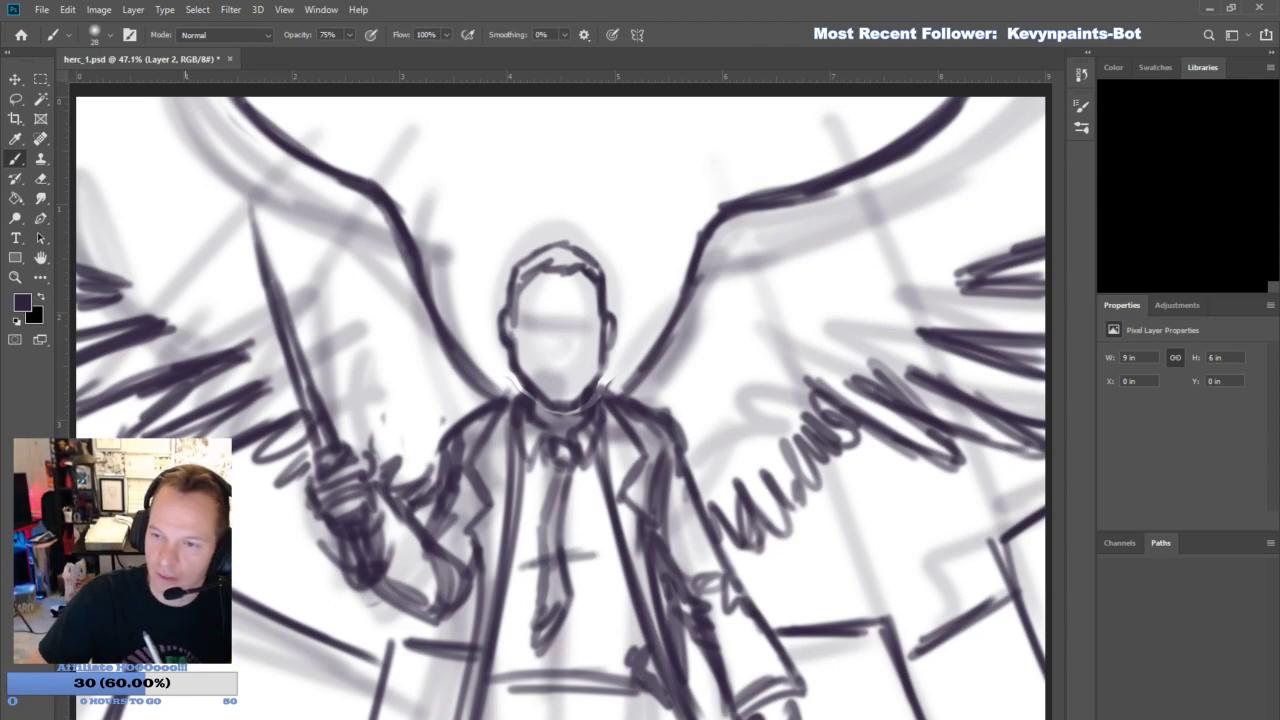
# - Draw a long diagonal background line through each wing to the canvas's upper edge, and lightly erase along the blade's upper part
pyautogui.moveTo(225, 408); pyautogui.dragTo(366, 98)
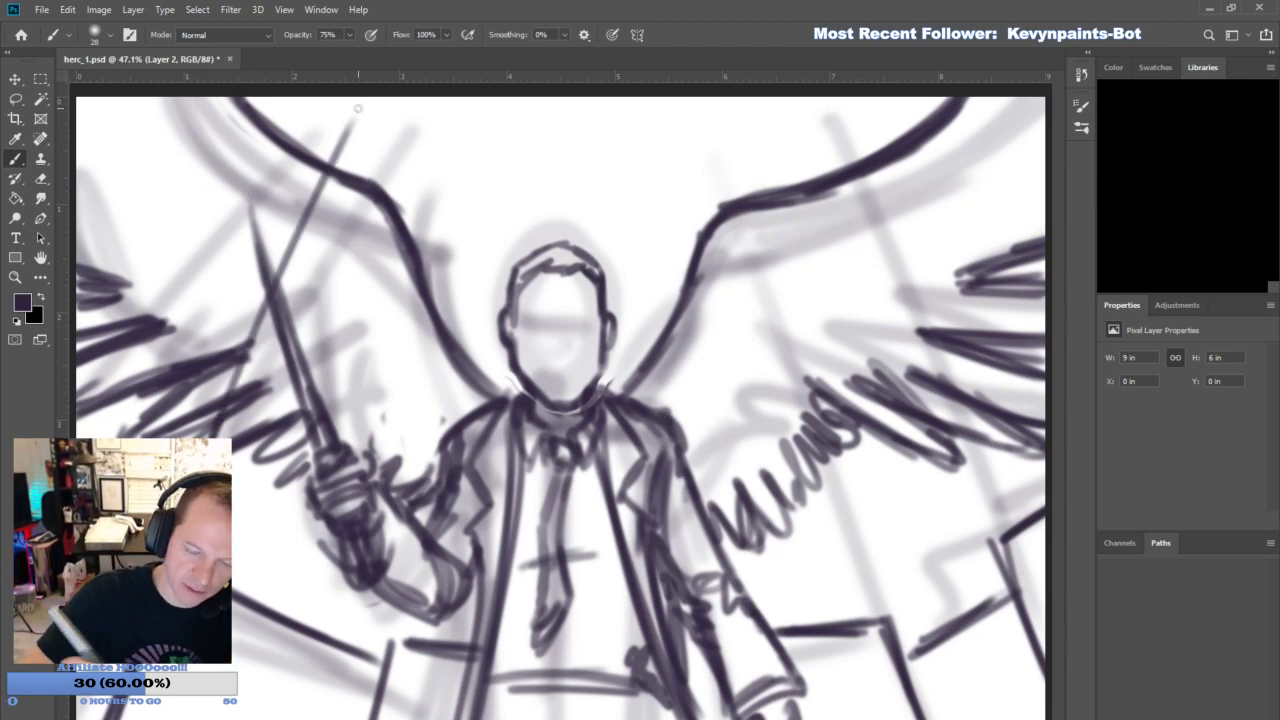
pyautogui.moveTo(1018, 530); pyautogui.dragTo(822, 97)
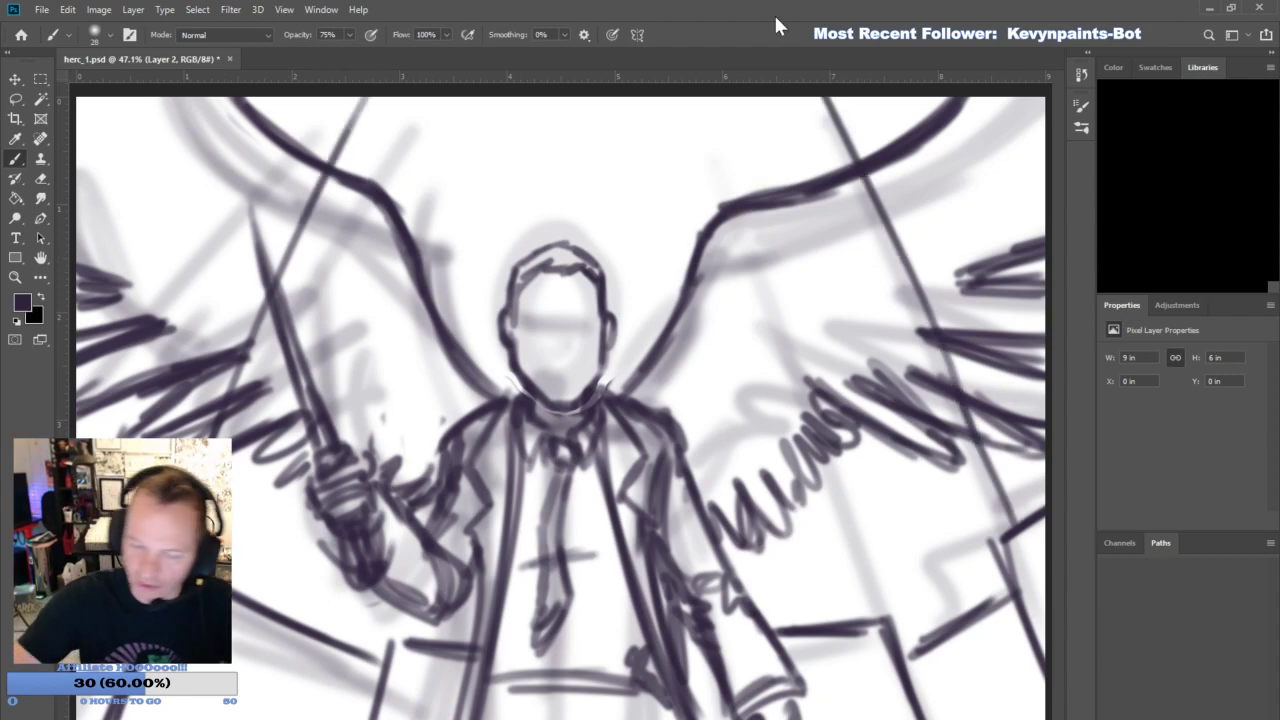
pyautogui.click(41, 180)
pyautogui.moveTo(282, 308); pyautogui.dragTo(250, 218)
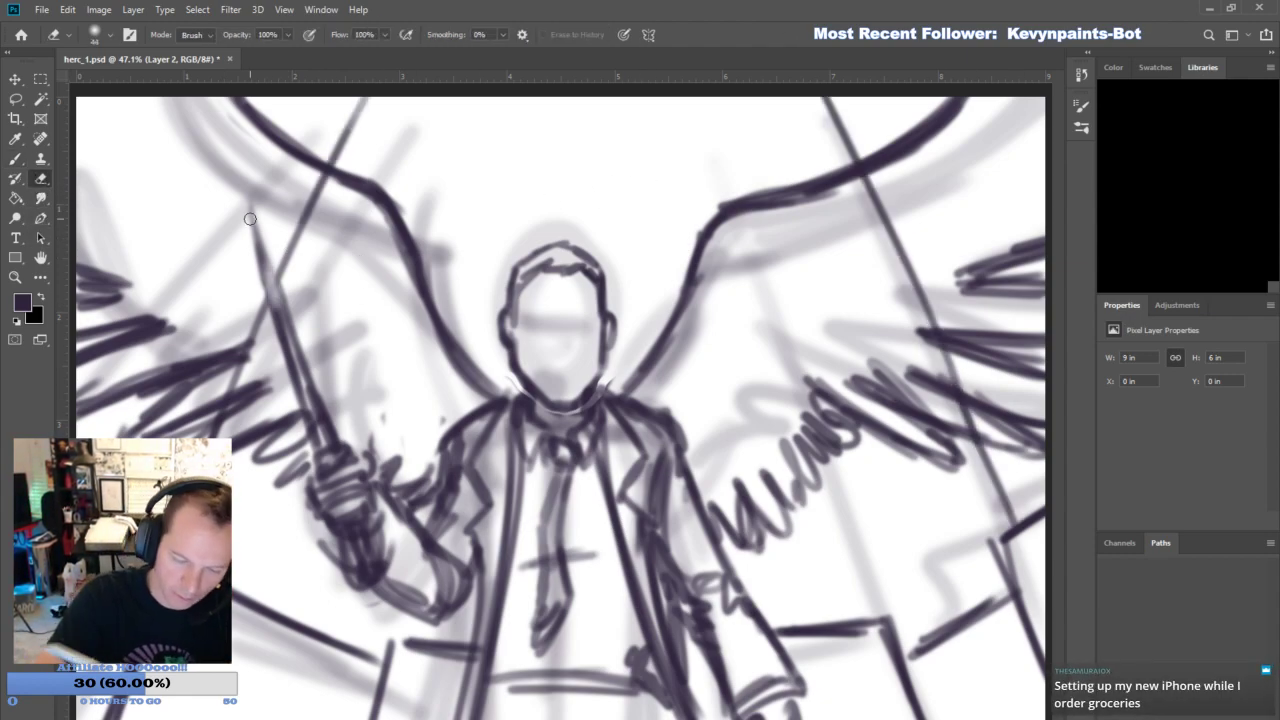
# - Sketch the face's brow and centre guides, nose, mouth and chin, and add shading strokes to the tie
pyautogui.moveTo(510, 323); pyautogui.dragTo(608, 316)
pyautogui.moveTo(560, 264); pyautogui.dragTo(561, 388)
pyautogui.moveTo(552, 334)
pyautogui.mouseDown()
pyautogui.moveTo(564, 375)
pyautogui.moveTo(582, 378)
pyautogui.moveTo(552, 441)
pyautogui.moveTo(580, 436)
pyautogui.mouseUp()
pyautogui.moveTo(584, 488)
pyautogui.mouseDown()
pyautogui.moveTo(613, 535)
pyautogui.moveTo(590, 506)
pyautogui.moveTo(592, 479)
pyautogui.moveTo(530, 526)
pyautogui.mouseUp()
# - Draw fold and shading lines down the shirt, both sides of the open coat and the lapels
pyautogui.moveTo(540, 700)
pyautogui.mouseDown()
pyautogui.moveTo(588, 692)
pyautogui.moveTo(563, 719)
pyautogui.mouseUp()
pyautogui.moveTo(519, 671); pyautogui.dragTo(499, 718)
pyautogui.moveTo(468, 592); pyautogui.dragTo(419, 718)
pyautogui.moveTo(450, 618); pyautogui.dragTo(402, 718)
pyautogui.moveTo(487, 560); pyautogui.dragTo(465, 696)
pyautogui.moveTo(673, 602); pyautogui.dragTo(644, 718)
pyautogui.moveTo(719, 628); pyautogui.dragTo(681, 718)
pyautogui.moveTo(724, 640); pyautogui.dragTo(689, 718)
pyautogui.moveTo(501, 402)
pyautogui.mouseDown()
pyautogui.moveTo(527, 393)
pyautogui.moveTo(478, 496)
pyautogui.moveTo(486, 602)
pyautogui.mouseUp()
pyautogui.moveTo(638, 406)
pyautogui.mouseDown()
pyautogui.moveTo(614, 491)
pyautogui.moveTo(625, 601)
pyautogui.mouseUp()
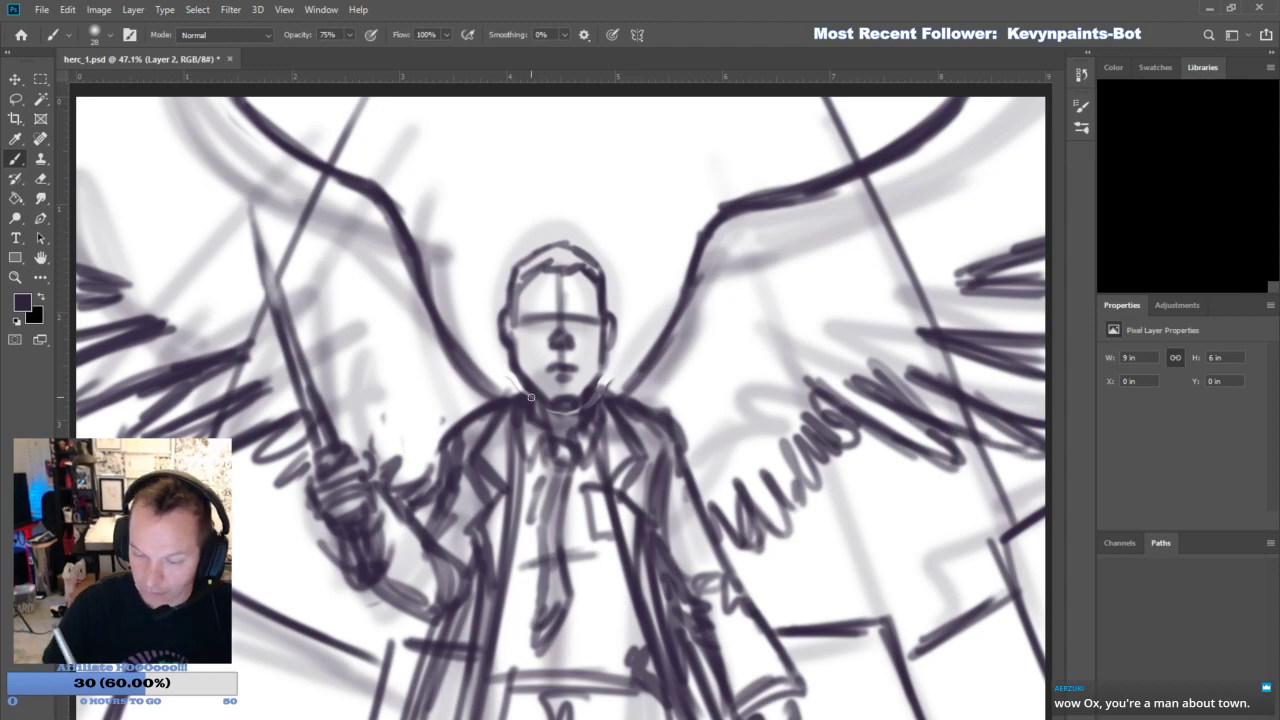
# - Darken the eye sockets, brows and hair, and paint white glowing eyes
pyautogui.moveTo(513, 330)
pyautogui.mouseDown()
pyautogui.moveTo(525, 278)
pyautogui.moveTo(555, 255)
pyautogui.moveTo(606, 318)
pyautogui.mouseUp()
pyautogui.moveTo(524, 310)
pyautogui.mouseDown()
pyautogui.moveTo(560, 318)
pyautogui.moveTo(548, 326)
pyautogui.moveTo(534, 316)
pyautogui.moveTo(594, 318)
pyautogui.moveTo(596, 330)
pyautogui.moveTo(566, 314)
pyautogui.moveTo(581, 318)
pyautogui.moveTo(558, 290)
pyautogui.moveTo(583, 297)
pyautogui.moveTo(533, 340)
pyautogui.moveTo(587, 347)
pyautogui.moveTo(540, 318)
pyautogui.moveTo(584, 320)
pyautogui.mouseUp()
pyautogui.click(19, 319)
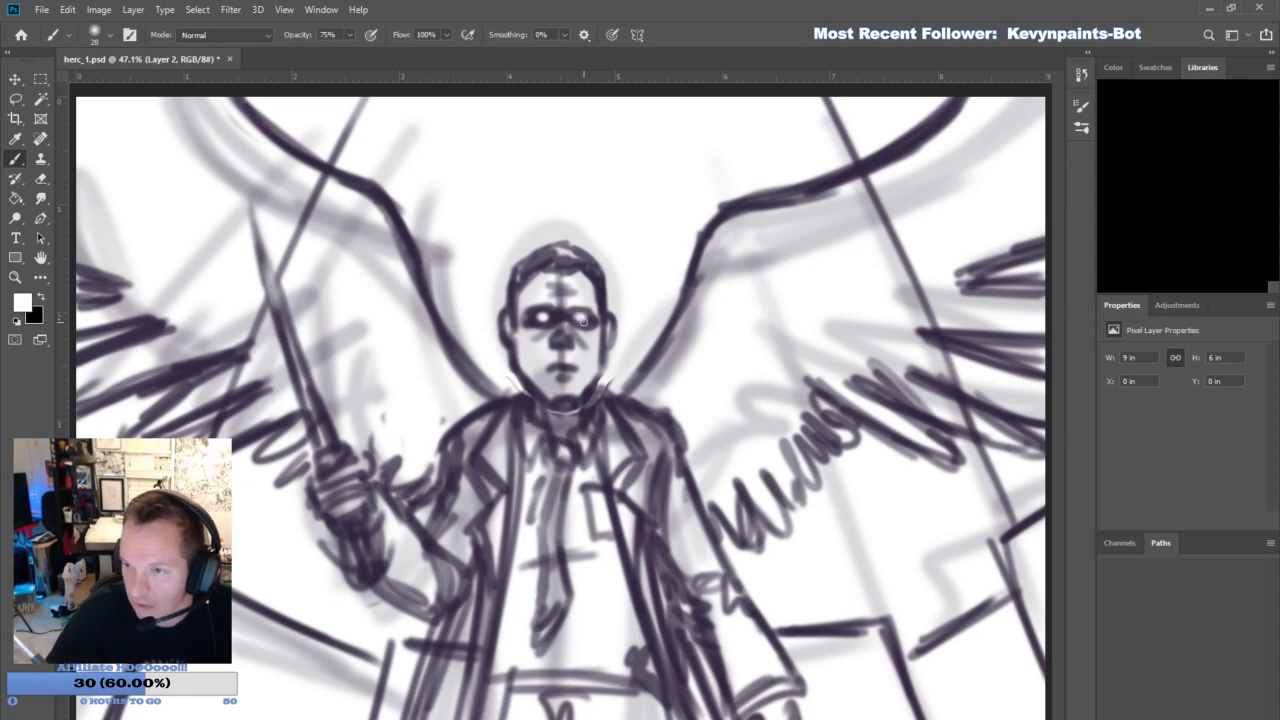
# - Fade both sketch layers to a light tone and add a new blank layer above them for inking
pyautogui.press('e')
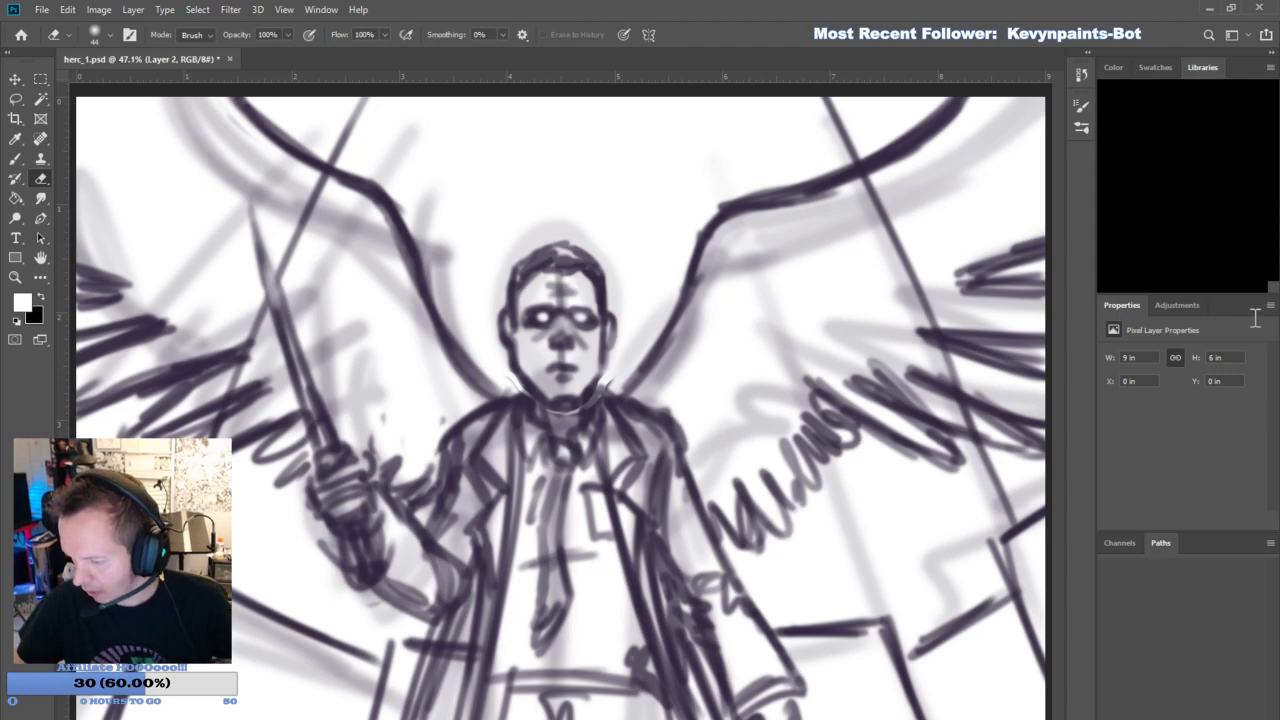
pyautogui.hotkey('ctrl', 'e')
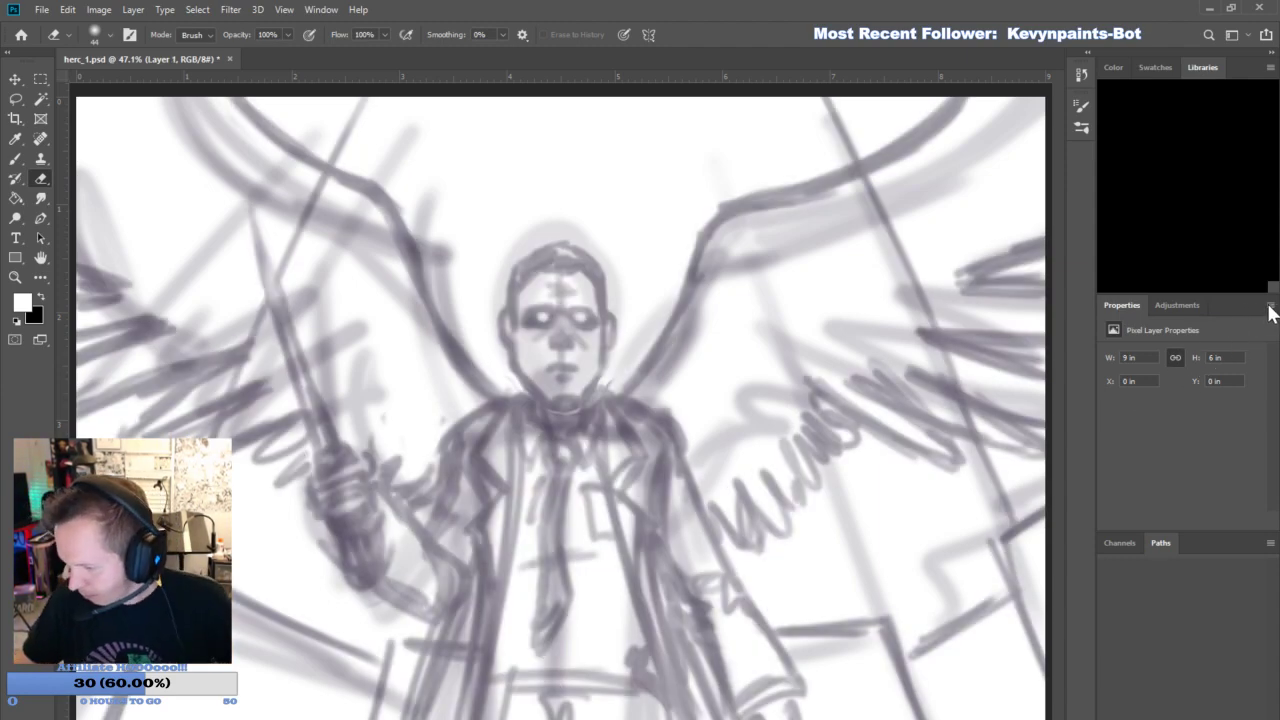
pyautogui.hotkey('ctrl', 'z')
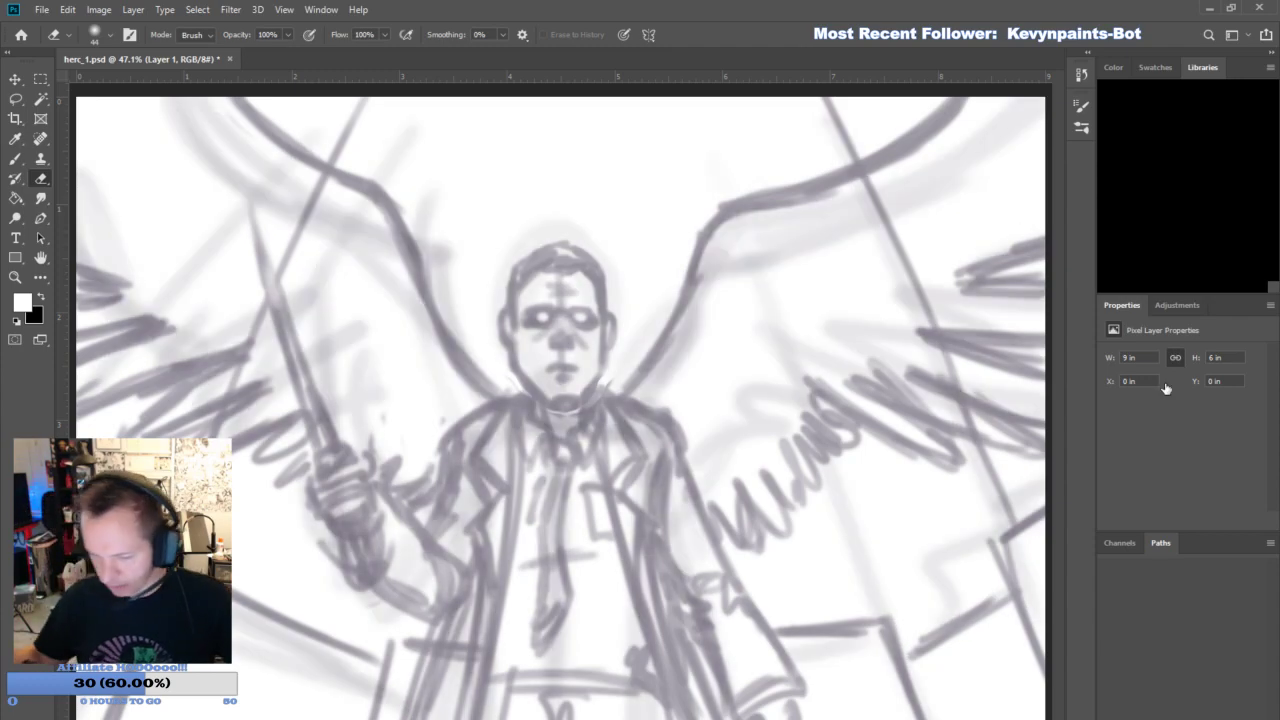
pyautogui.hotkey('ctrl', 'shift', 'alt', 'n')
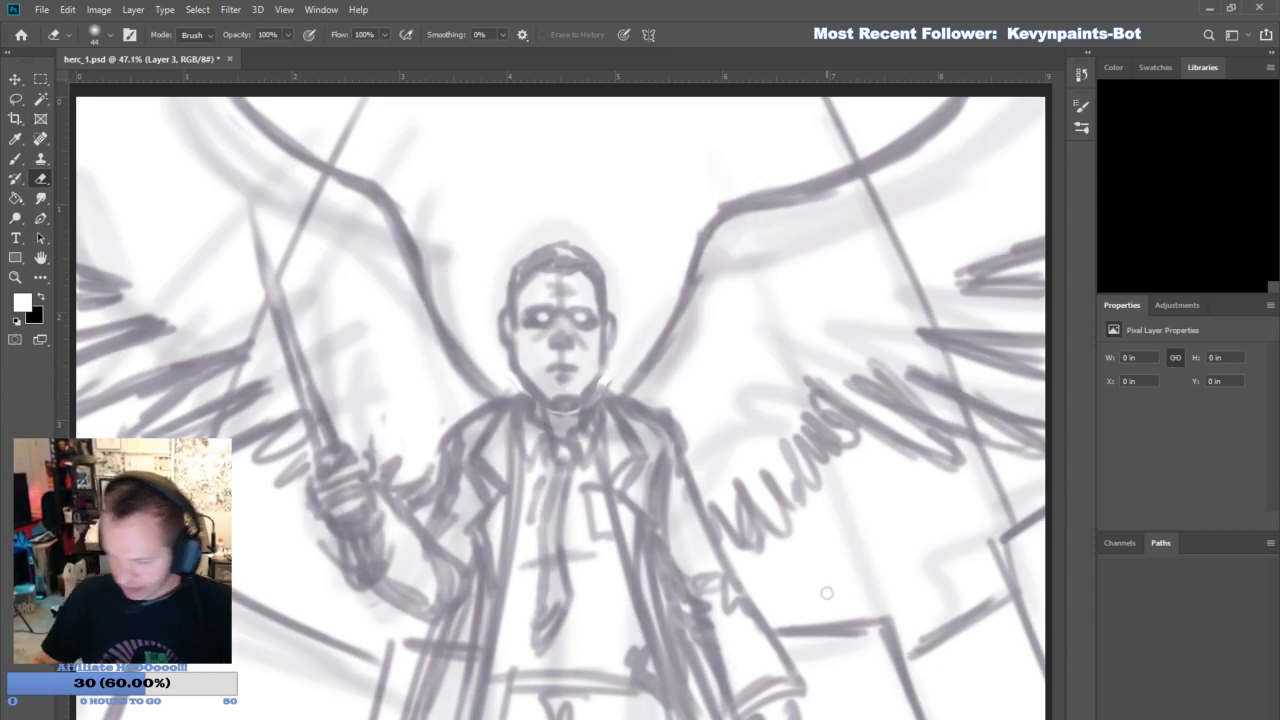
# - Set the foreground colour to black and the brush to 100% opacity at size 20
pyautogui.click(41, 298)
pyautogui.press('i')
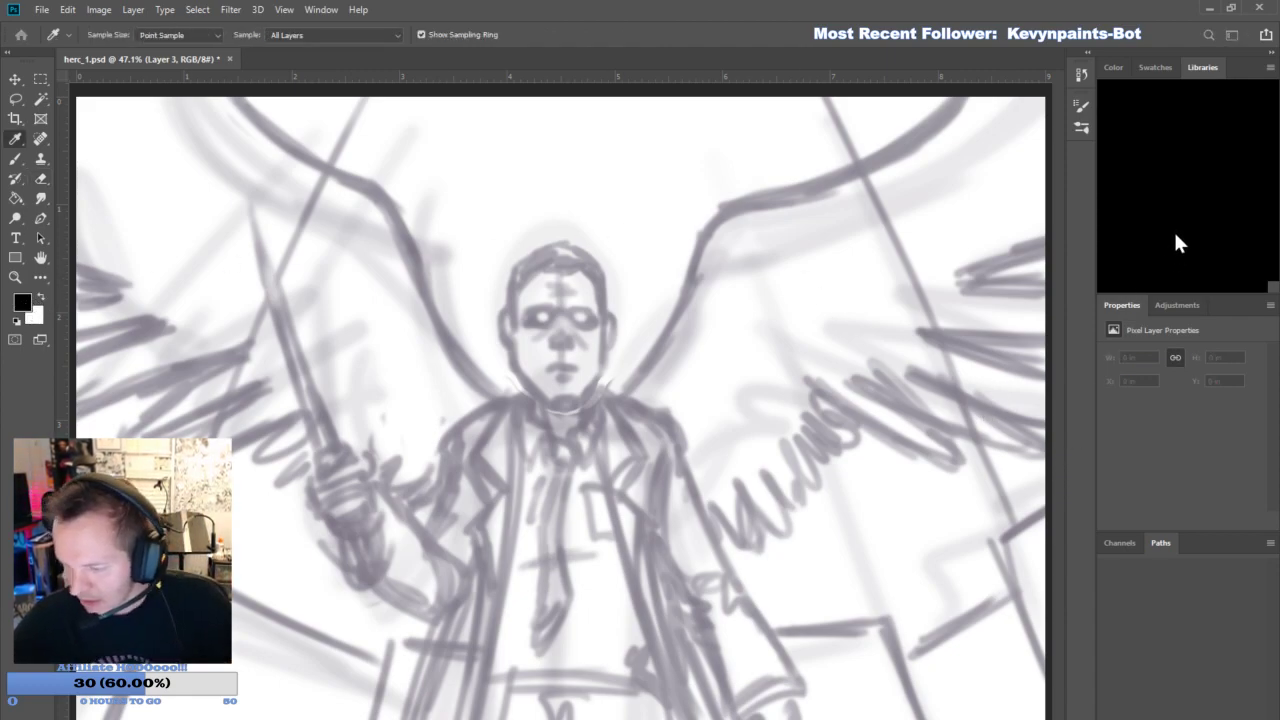
pyautogui.press('e')
pyautogui.click(15, 162)
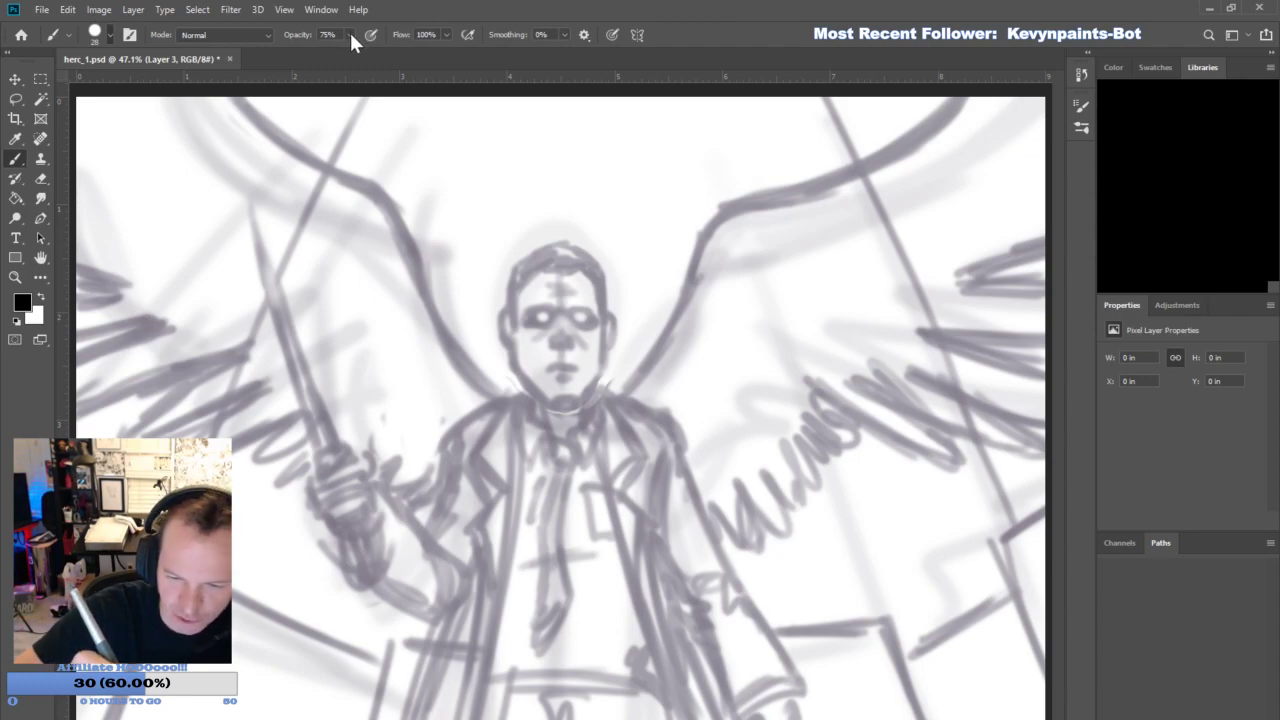
pyautogui.moveTo(350, 45)
pyautogui.mouseDown()
pyautogui.moveTo(437, 63)
pyautogui.moveTo(608, 66)
pyautogui.mouseUp()
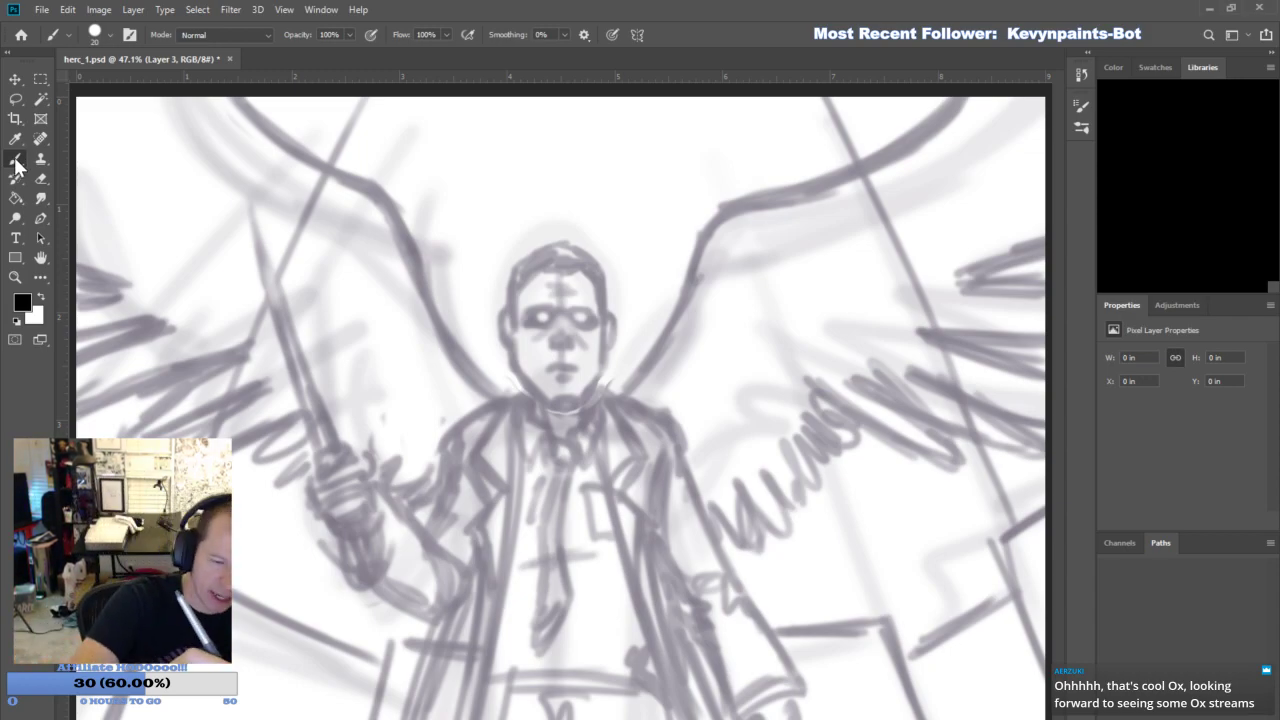
# - Test a stroke along the jaw, undo it, and reduce the brush size to 15
pyautogui.moveTo(530, 394); pyautogui.dragTo(510, 350)
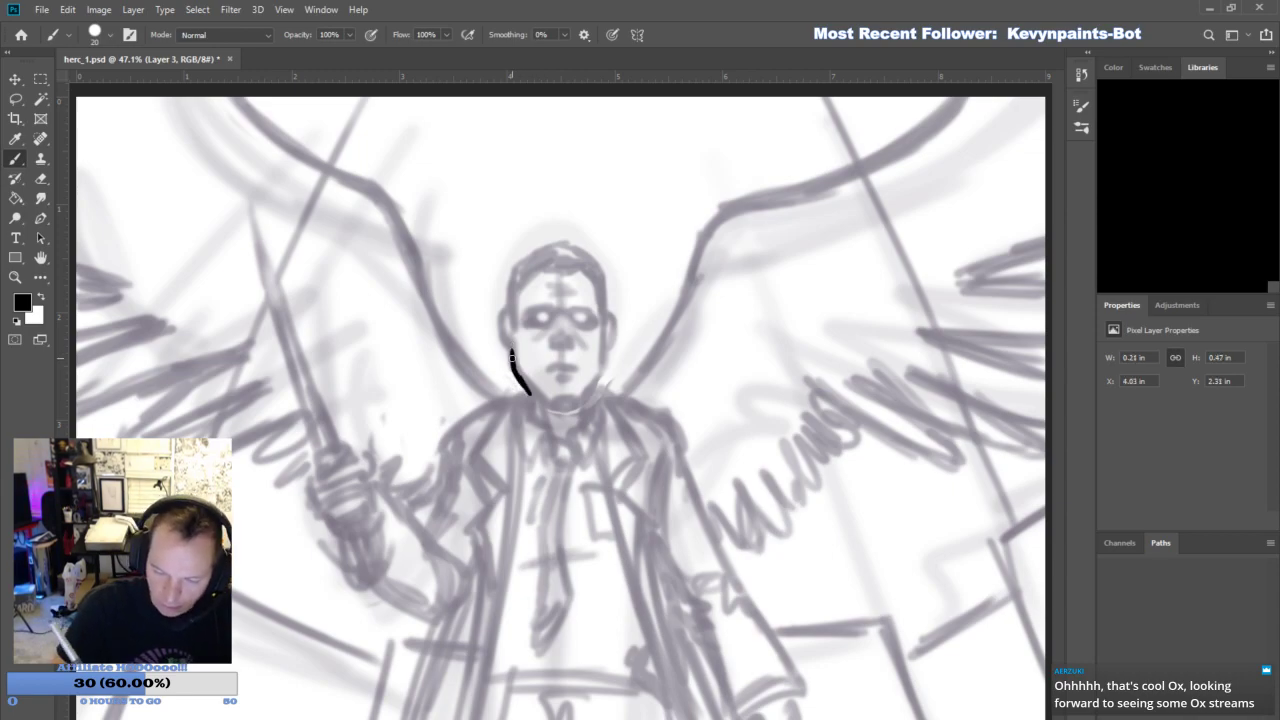
pyautogui.hotkey('ctrl', 'z')
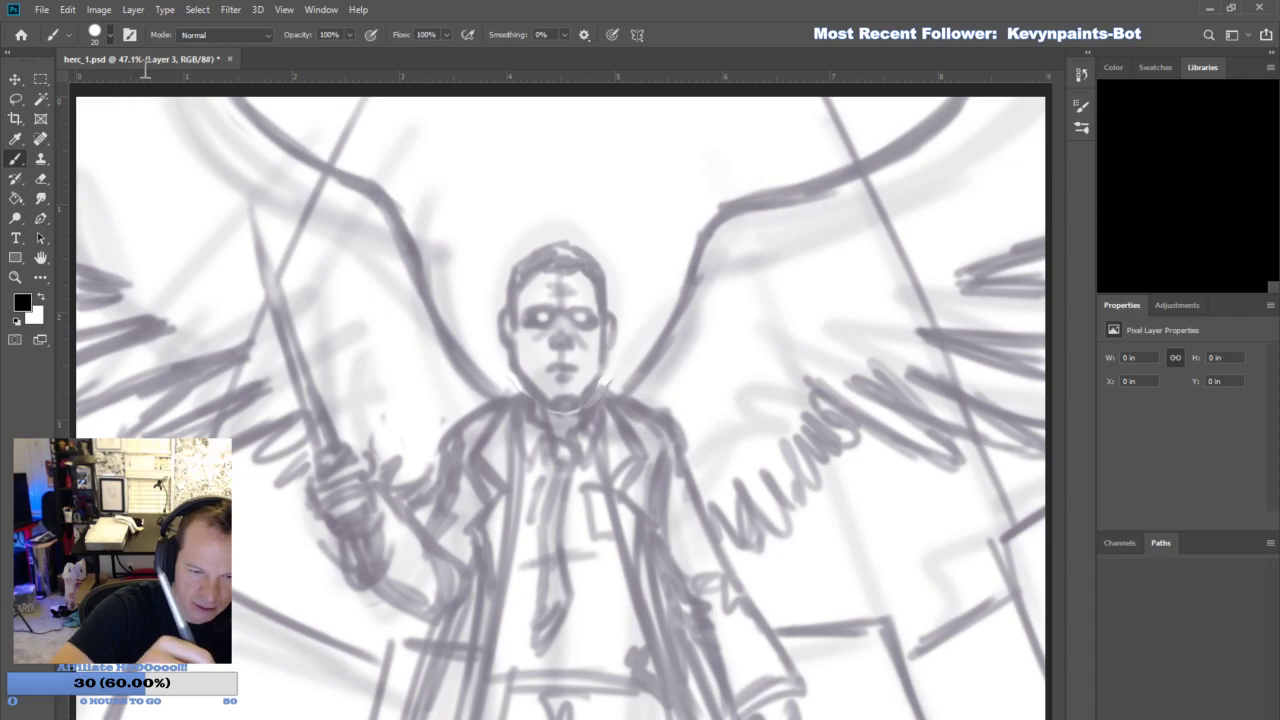
pyautogui.press('[')
pyautogui.press('[')
pyautogui.press('[')
pyautogui.press('[')
pyautogui.press('[')
pyautogui.press('[')
pyautogui.press('[')
pyautogui.press('[')
pyautogui.press('[')
pyautogui.press('[')
pyautogui.press(']')
pyautogui.press(']')
pyautogui.press(']')
pyautogui.press(']')
pyautogui.press(']')
pyautogui.press(']')
pyautogui.press(']')
pyautogui.press(']')
pyautogui.press(']')
pyautogui.press(']')
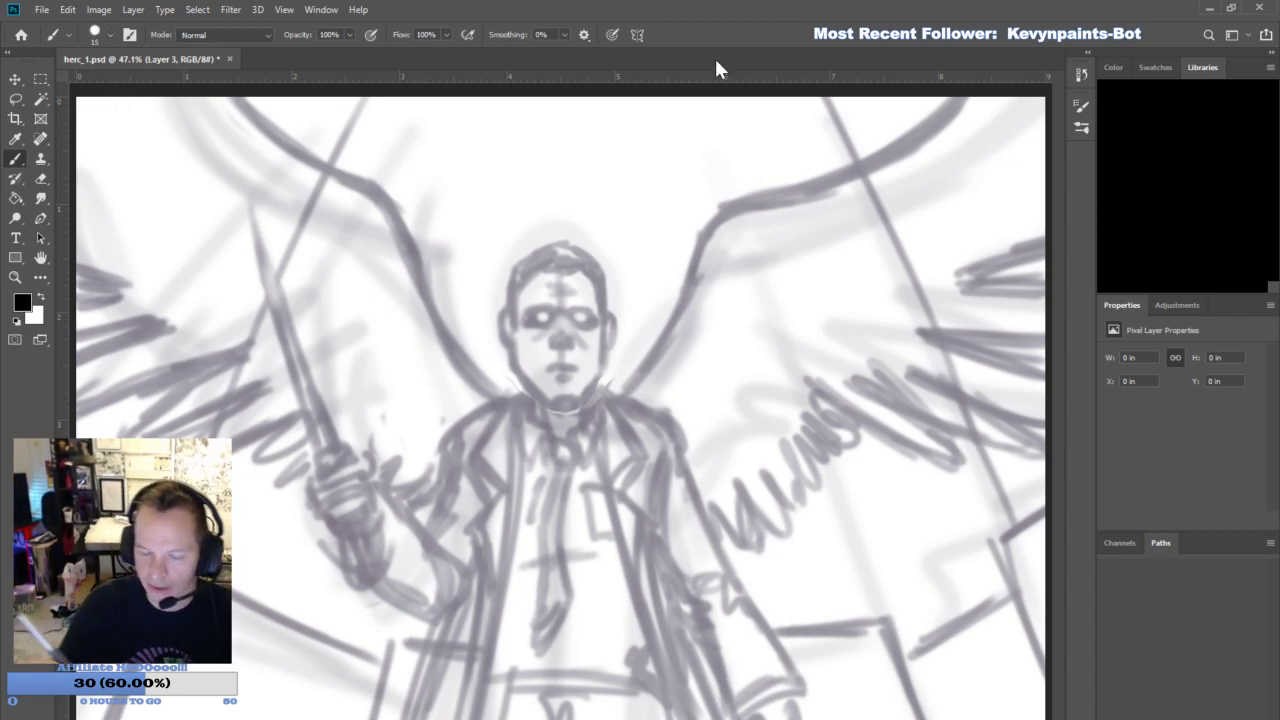
# - Ink the head's outline in black, including the jaw, both ears, the hair and the hairline
pyautogui.moveTo(545, 402)
pyautogui.mouseDown()
pyautogui.moveTo(514, 358)
pyautogui.moveTo(509, 279)
pyautogui.moveTo(516, 292)
pyautogui.moveTo(571, 265)
pyautogui.moveTo(533, 257)
pyautogui.moveTo(565, 241)
pyautogui.moveTo(599, 280)
pyautogui.moveTo(596, 265)
pyautogui.moveTo(601, 318)
pyautogui.mouseUp()
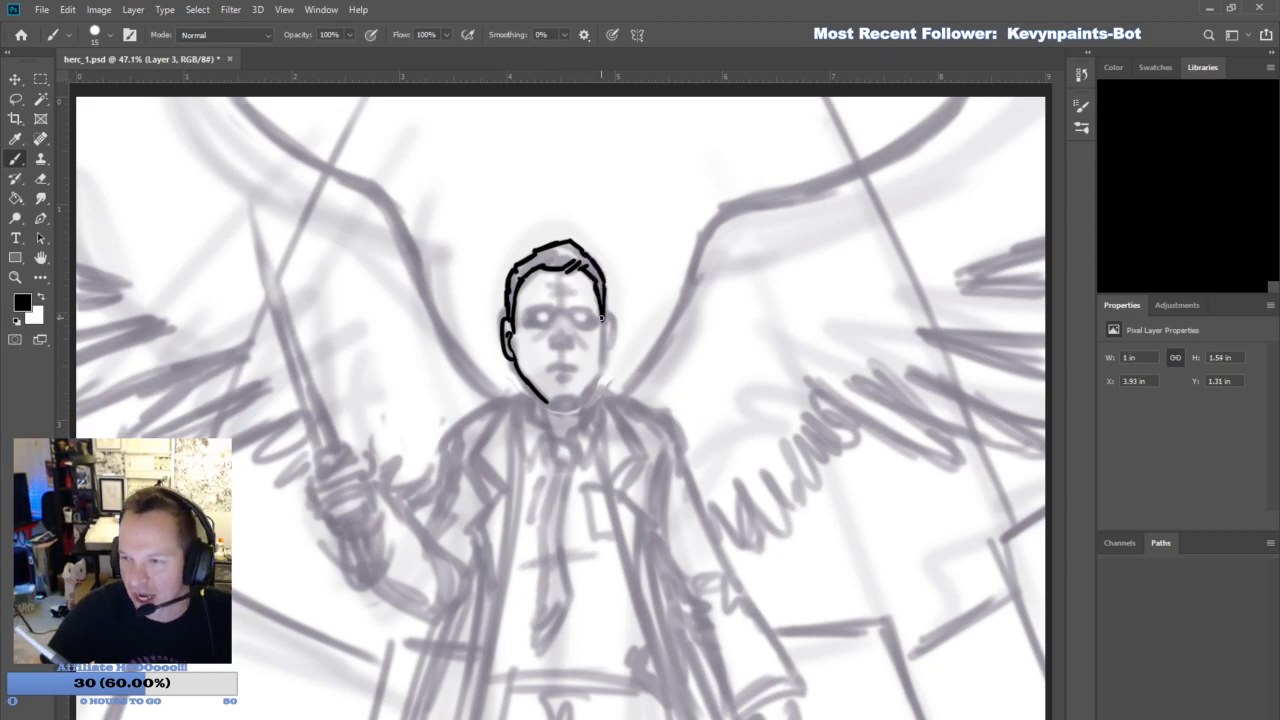
pyautogui.moveTo(550, 402)
pyautogui.mouseDown()
pyautogui.moveTo(583, 401)
pyautogui.moveTo(613, 320)
pyautogui.moveTo(603, 360)
pyautogui.moveTo(606, 345)
pyautogui.mouseUp()
pyautogui.hotkey('ctrl', 'z')
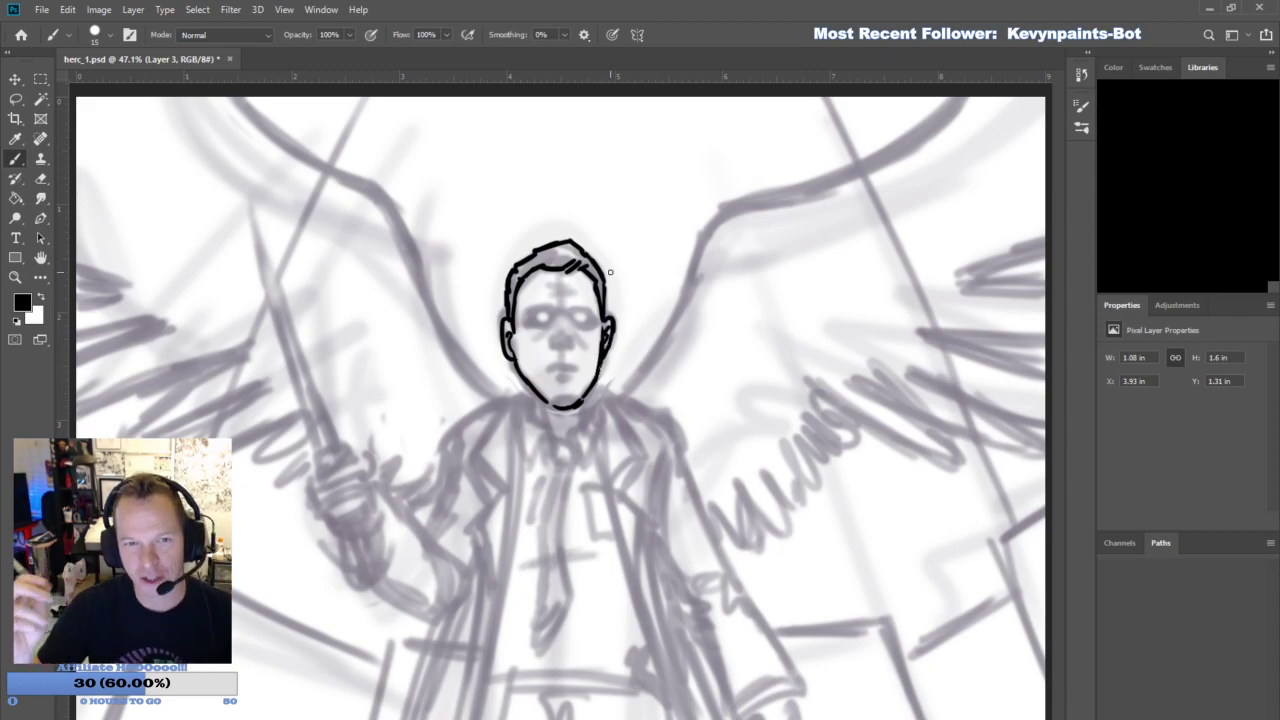
# - Ink both eyebrows and the nose over the faded face sketch
pyautogui.moveTo(520, 317)
pyautogui.mouseDown()
pyautogui.moveTo(584, 308)
pyautogui.moveTo(562, 346)
pyautogui.mouseUp()
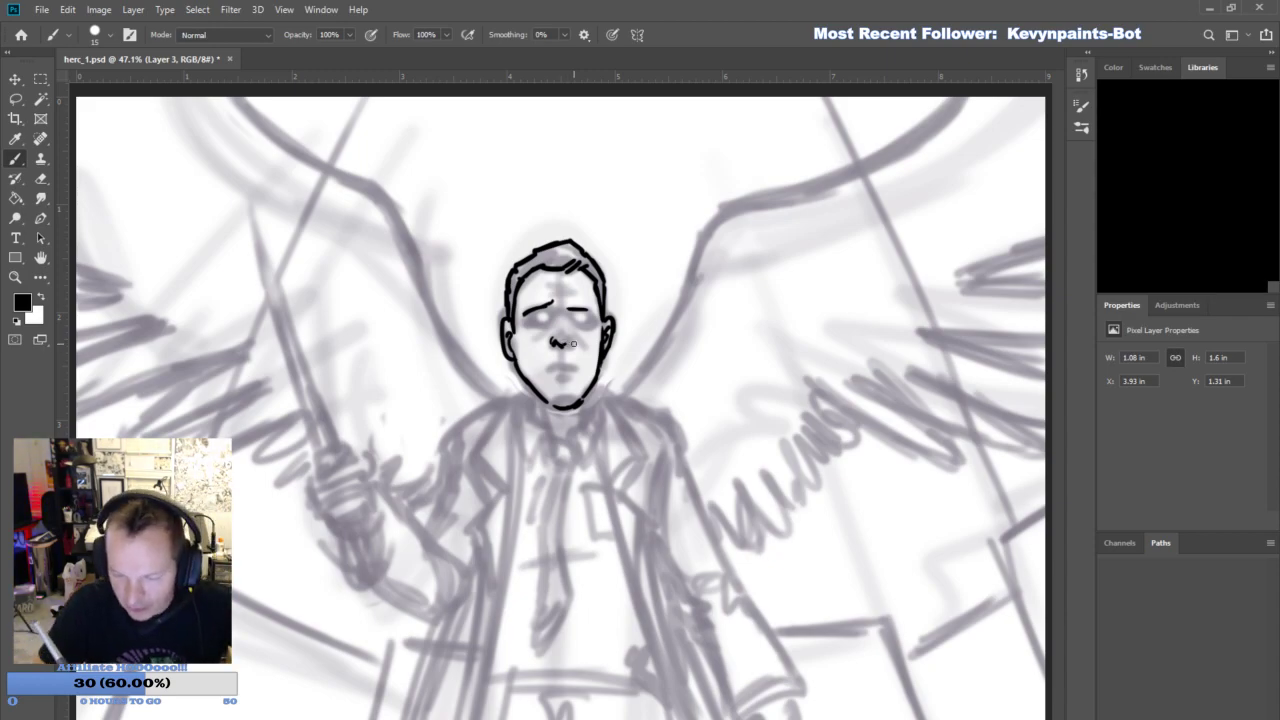
pyautogui.moveTo(565, 346); pyautogui.dragTo(574, 342)
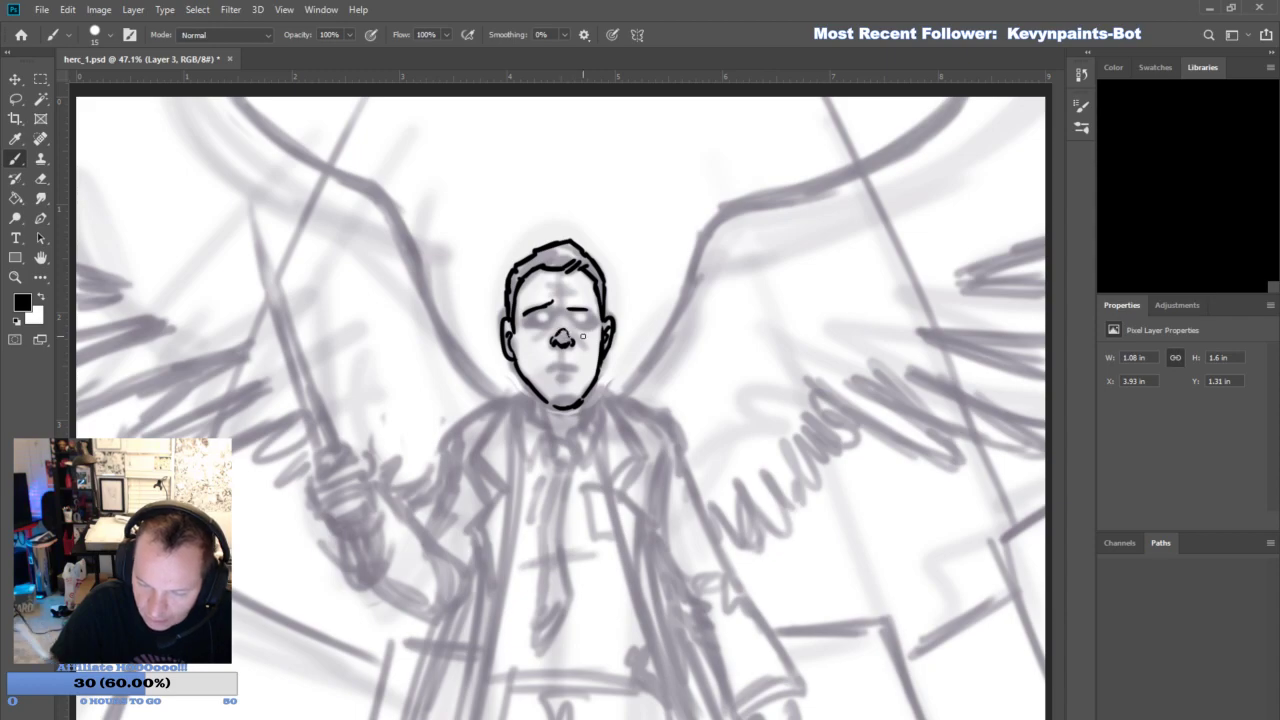
# - Ink the mouth over the sketch and trim the upper lip line with a small eraser
pyautogui.moveTo(545, 367); pyautogui.dragTo(581, 364)
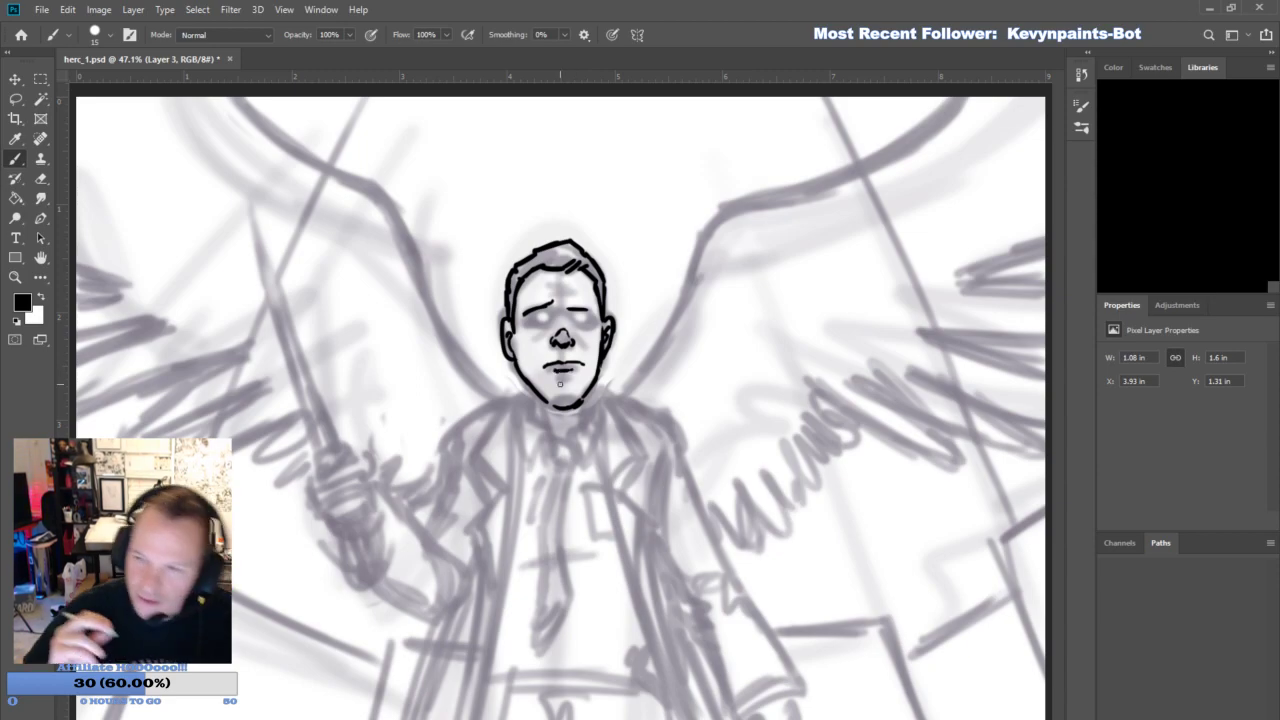
pyautogui.click(42, 180)
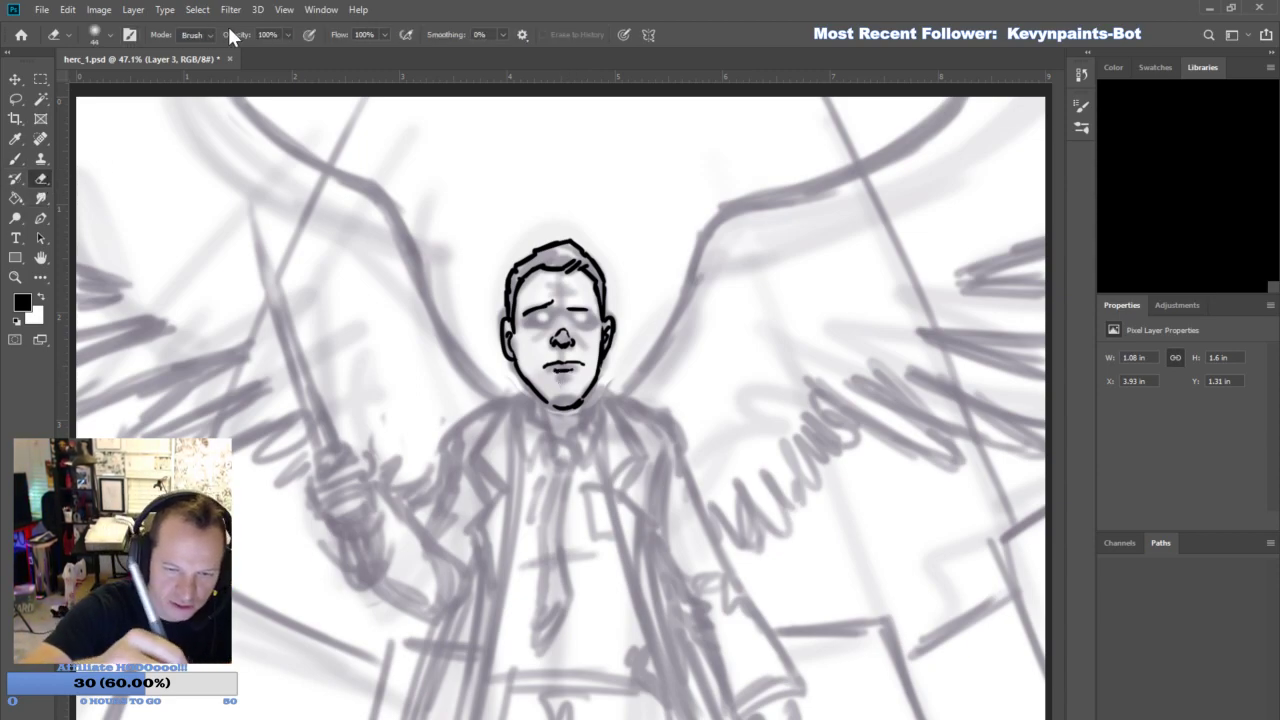
pyautogui.click(111, 323)
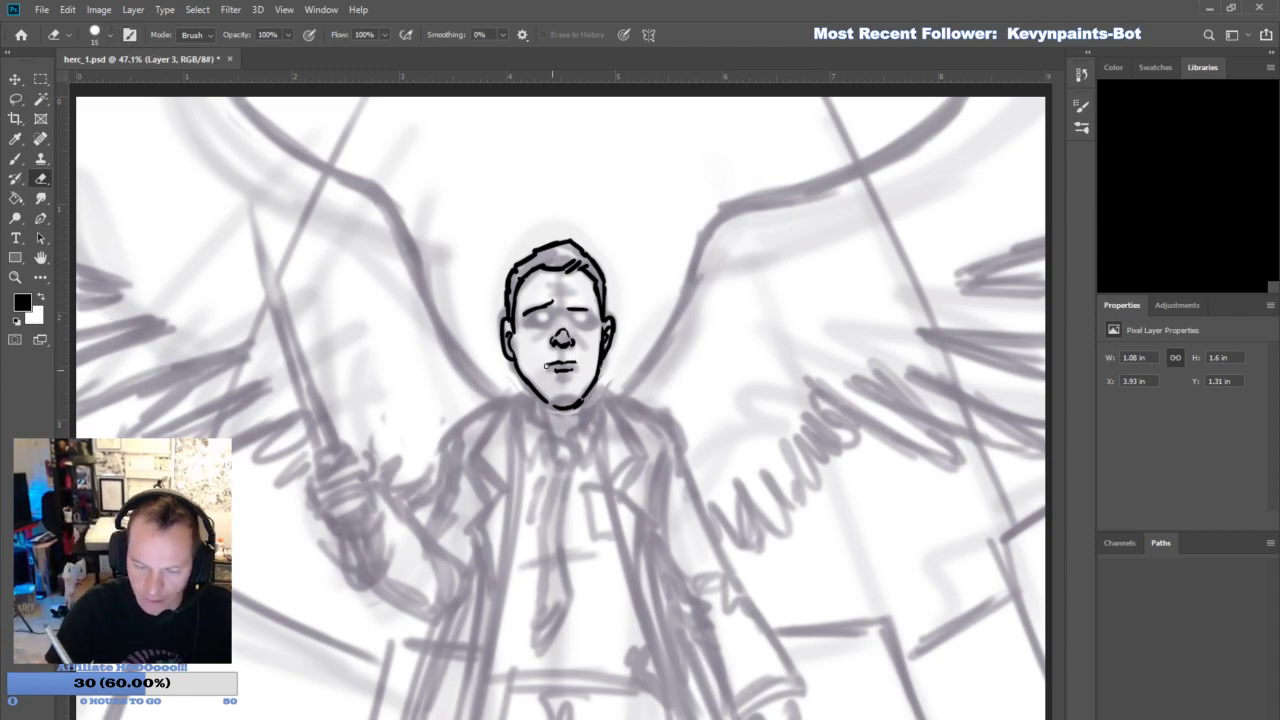
pyautogui.press('b')
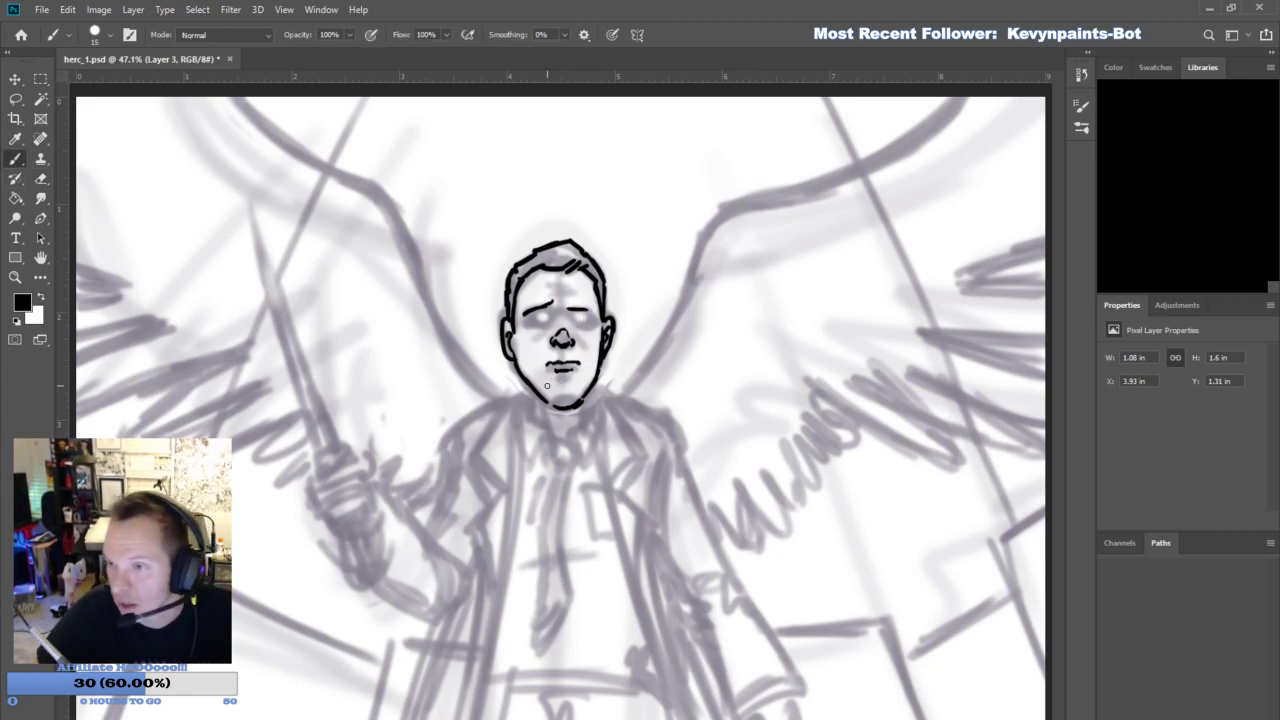
# - Ink the sides of the neck, the shirt collar, and the tie with its knot and pointed end
pyautogui.moveTo(537, 393)
pyautogui.mouseDown()
pyautogui.moveTo(578, 400)
pyautogui.moveTo(537, 423)
pyautogui.moveTo(584, 388)
pyautogui.mouseUp()
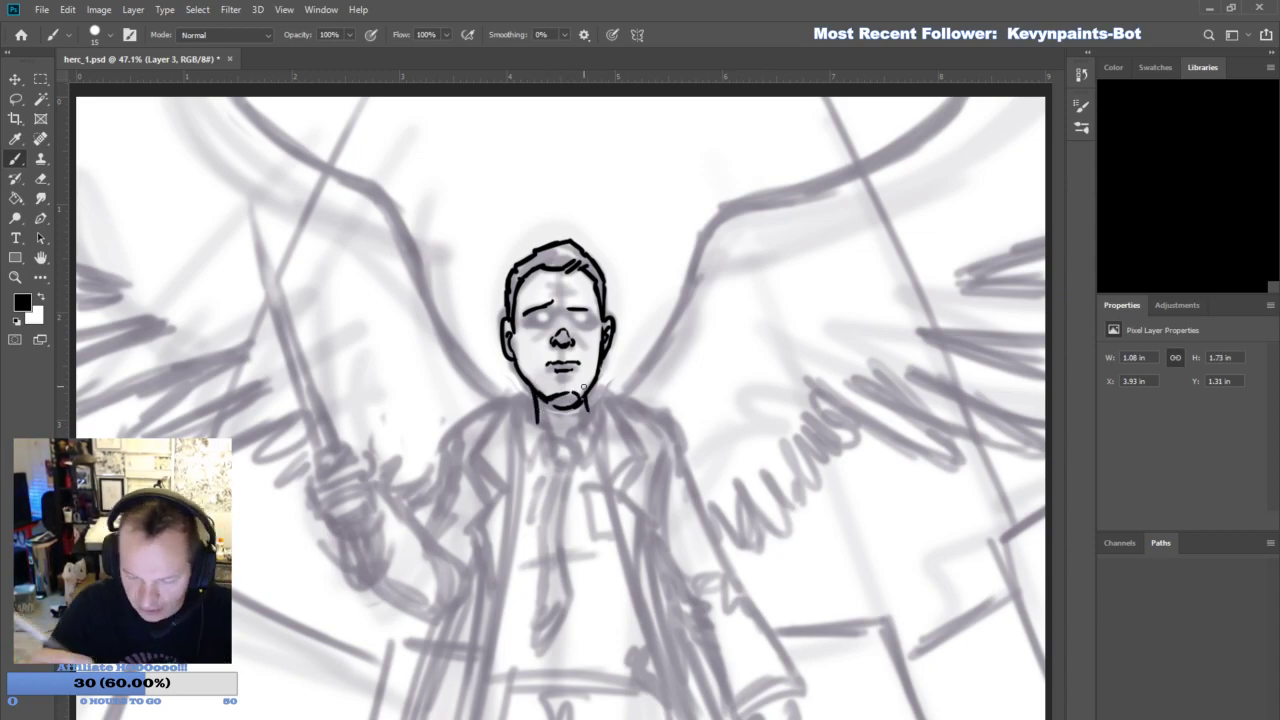
pyautogui.moveTo(557, 430)
pyautogui.mouseDown()
pyautogui.moveTo(538, 463)
pyautogui.moveTo(521, 428)
pyautogui.mouseUp()
pyautogui.moveTo(533, 394)
pyautogui.mouseDown()
pyautogui.moveTo(518, 432)
pyautogui.moveTo(535, 414)
pyautogui.mouseUp()
pyautogui.moveTo(540, 433)
pyautogui.mouseDown()
pyautogui.moveTo(555, 429)
pyautogui.moveTo(574, 459)
pyautogui.mouseUp()
pyautogui.moveTo(574, 438)
pyautogui.mouseDown()
pyautogui.moveTo(584, 472)
pyautogui.moveTo(575, 437)
pyautogui.moveTo(588, 395)
pyautogui.mouseUp()
pyautogui.moveTo(596, 468)
pyautogui.mouseDown()
pyautogui.moveTo(598, 428)
pyautogui.moveTo(591, 393)
pyautogui.mouseUp()
pyautogui.moveTo(565, 462)
pyautogui.mouseDown()
pyautogui.moveTo(538, 525)
pyautogui.moveTo(535, 646)
pyautogui.moveTo(562, 566)
pyautogui.moveTo(568, 467)
pyautogui.moveTo(565, 570)
pyautogui.mouseUp()
pyautogui.moveTo(541, 643); pyautogui.dragTo(568, 603)
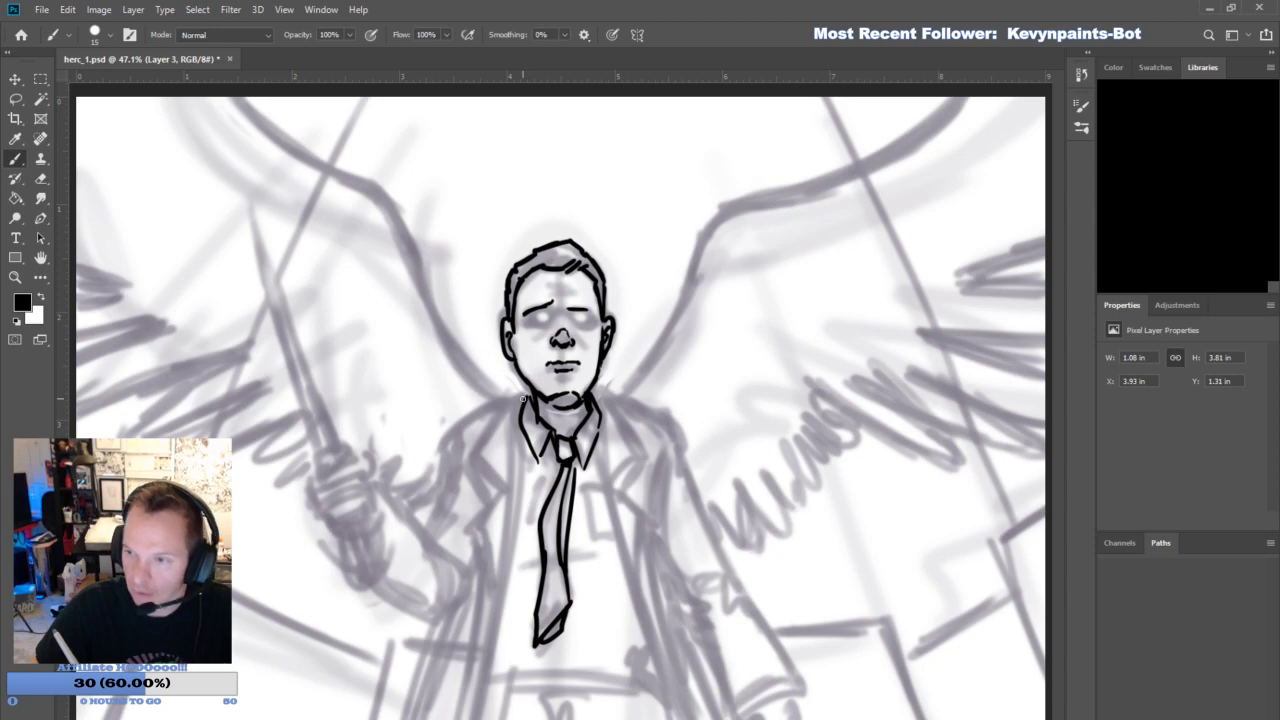
# - Ink the trench coat's lapels and its long open front edges on both sides of the shirt
pyautogui.moveTo(525, 398); pyautogui.dragTo(482, 454)
pyautogui.moveTo(482, 454); pyautogui.dragTo(510, 484)
pyautogui.moveTo(518, 430)
pyautogui.mouseDown()
pyautogui.moveTo(514, 486)
pyautogui.moveTo(486, 520)
pyautogui.moveTo(495, 563)
pyautogui.mouseUp()
pyautogui.moveTo(520, 475); pyautogui.dragTo(464, 719)
pyautogui.moveTo(505, 537); pyautogui.dragTo(465, 719)
pyautogui.moveTo(595, 388)
pyautogui.mouseDown()
pyautogui.moveTo(643, 474)
pyautogui.moveTo(616, 492)
pyautogui.moveTo(638, 590)
pyautogui.mouseUp()
pyautogui.moveTo(596, 440)
pyautogui.mouseDown()
pyautogui.moveTo(645, 612)
pyautogui.moveTo(697, 719)
pyautogui.moveTo(602, 453)
pyautogui.mouseUp()
pyautogui.moveTo(522, 440); pyautogui.dragTo(520, 480)
# - Ink the belt across the waist and the trouser fly and coat edges below it
pyautogui.moveTo(482, 640); pyautogui.dragTo(543, 656)
pyautogui.moveTo(476, 655)
pyautogui.mouseDown()
pyautogui.moveTo(506, 662)
pyautogui.moveTo(620, 637)
pyautogui.moveTo(656, 660)
pyautogui.moveTo(528, 673)
pyautogui.mouseUp()
pyautogui.moveTo(554, 670)
pyautogui.mouseDown()
pyautogui.moveTo(654, 674)
pyautogui.moveTo(563, 719)
pyautogui.mouseUp()
pyautogui.moveTo(480, 676); pyautogui.dragTo(476, 719)
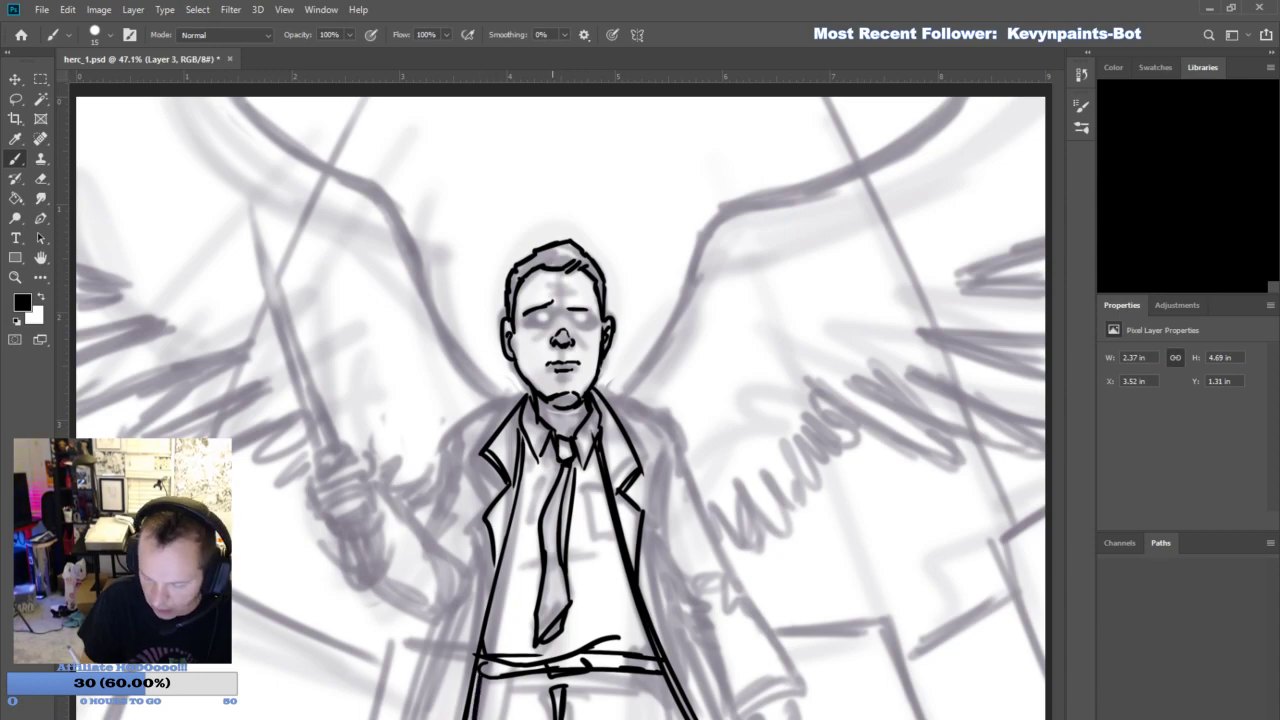
pyautogui.moveTo(566, 688); pyautogui.dragTo(566, 719)
pyautogui.moveTo(650, 676); pyautogui.dragTo(680, 719)
# - Ink the coat shoulder on the lowered-arm side and add short fold lines beside its lapel
pyautogui.moveTo(604, 394); pyautogui.dragTo(684, 446)
pyautogui.moveTo(608, 396)
pyautogui.mouseDown()
pyautogui.moveTo(666, 434)
pyautogui.moveTo(648, 494)
pyautogui.mouseUp()
pyautogui.moveTo(668, 458); pyautogui.dragTo(638, 506)
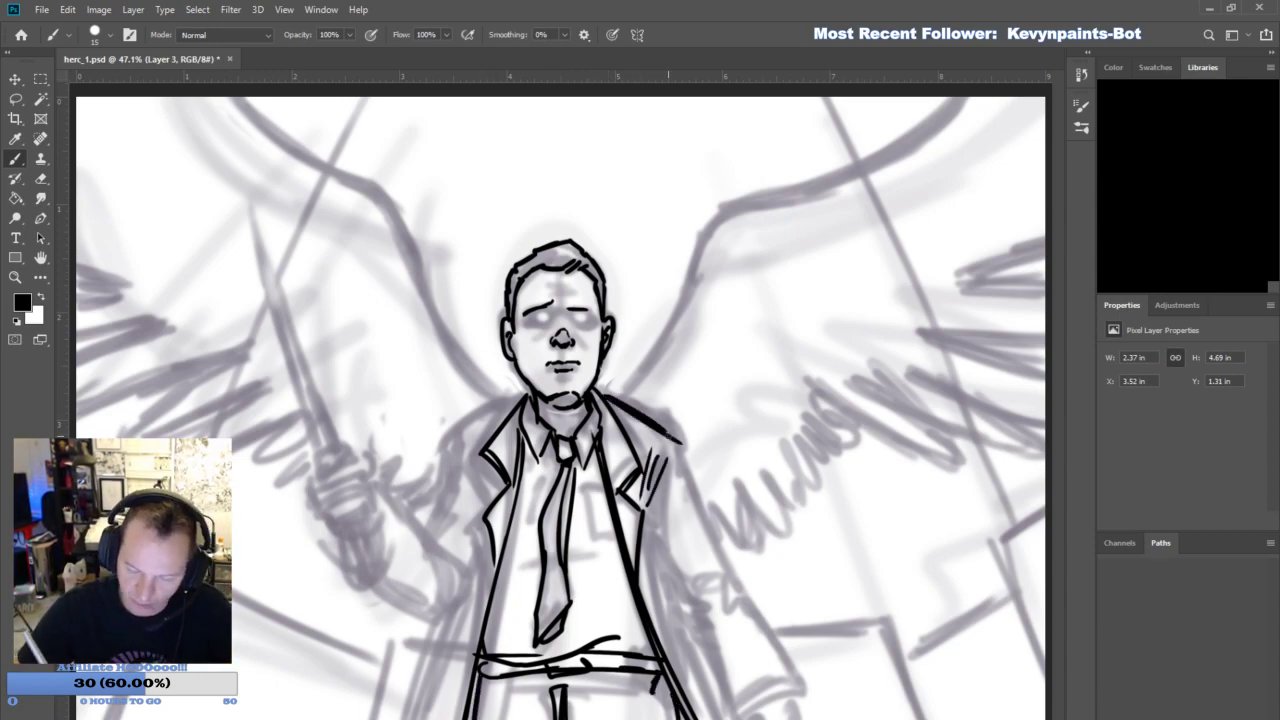
pyautogui.moveTo(666, 436); pyautogui.dragTo(684, 452)
pyautogui.moveTo(676, 446); pyautogui.dragTo(680, 480)
# - Ink the coat's side folds and the inner edge of the lowered arm's sleeve down to the cuff
pyautogui.moveTo(652, 540)
pyautogui.mouseDown()
pyautogui.moveTo(680, 660)
pyautogui.moveTo(712, 719)
pyautogui.mouseUp()
pyautogui.moveTo(672, 588); pyautogui.dragTo(684, 628)
pyautogui.moveTo(680, 626); pyautogui.dragTo(720, 719)
pyautogui.moveTo(648, 530); pyautogui.dragTo(684, 592)
pyautogui.moveTo(676, 584); pyautogui.dragTo(738, 716)
pyautogui.moveTo(734, 714)
pyautogui.mouseDown()
pyautogui.moveTo(784, 664)
pyautogui.moveTo(796, 688)
pyautogui.mouseUp()
# - Ink the lowered arm's outer sleeve edge, cuff and elbow creases, and touch up the lapel and shoulder
pyautogui.moveTo(682, 464); pyautogui.dragTo(742, 594)
pyautogui.moveTo(692, 498); pyautogui.dragTo(740, 604)
pyautogui.moveTo(702, 576)
pyautogui.mouseDown()
pyautogui.moveTo(659, 563)
pyautogui.moveTo(756, 626)
pyautogui.moveTo(778, 675)
pyautogui.moveTo(753, 707)
pyautogui.moveTo(779, 684)
pyautogui.moveTo(798, 718)
pyautogui.mouseUp()
pyautogui.moveTo(758, 700)
pyautogui.mouseDown()
pyautogui.moveTo(752, 718)
pyautogui.moveTo(802, 718)
pyautogui.mouseUp()
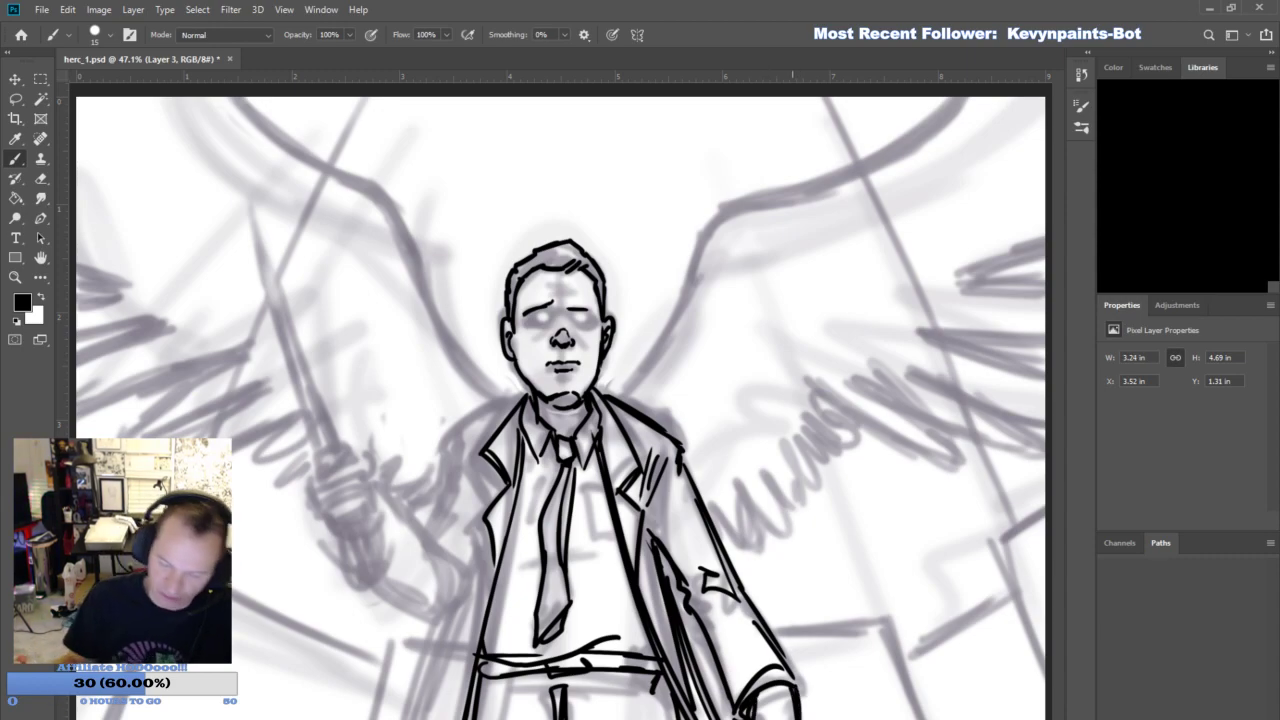
pyautogui.moveTo(696, 584); pyautogui.dragTo(708, 562)
pyautogui.moveTo(654, 492); pyautogui.dragTo(648, 532)
pyautogui.moveTo(634, 427); pyautogui.dragTo(612, 410)
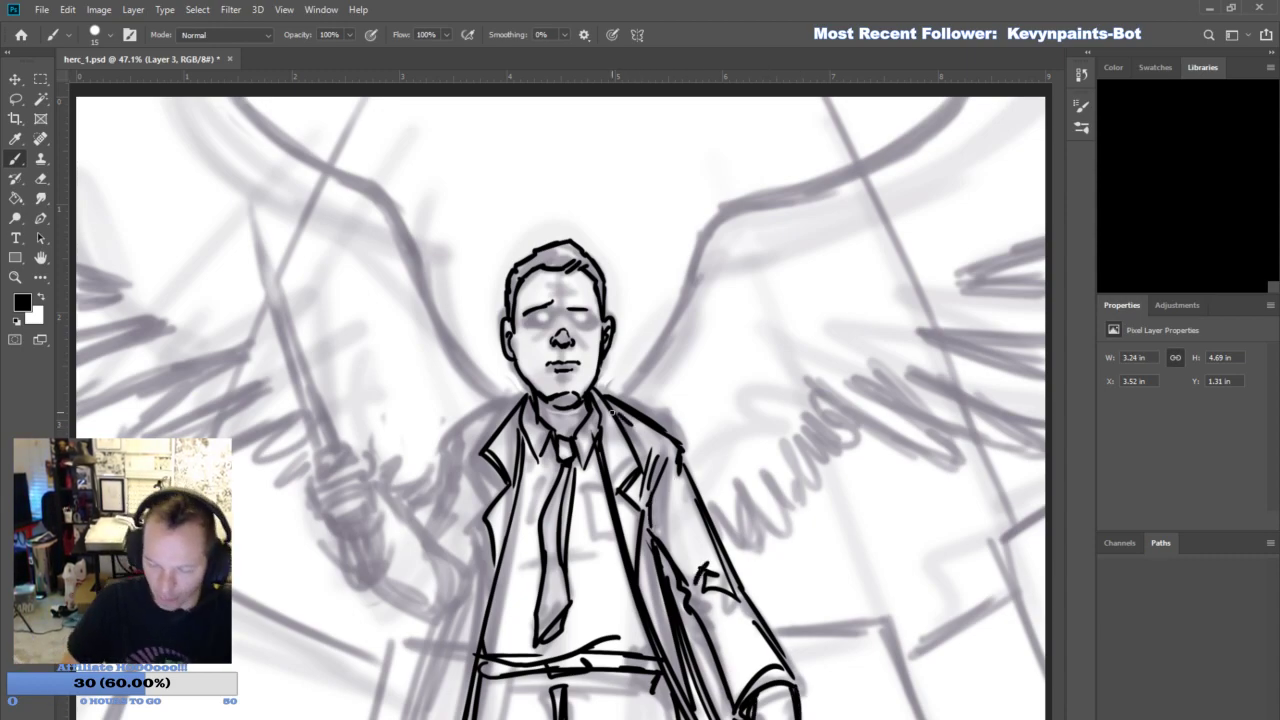
# - Ink the raised arm's shoulder, bent sleeve and cuff, and the coat edges hanging beneath it
pyautogui.moveTo(457, 481)
pyautogui.mouseDown()
pyautogui.moveTo(432, 532)
pyautogui.moveTo(466, 428)
pyautogui.moveTo(520, 396)
pyautogui.mouseUp()
pyautogui.moveTo(470, 458); pyautogui.dragTo(494, 494)
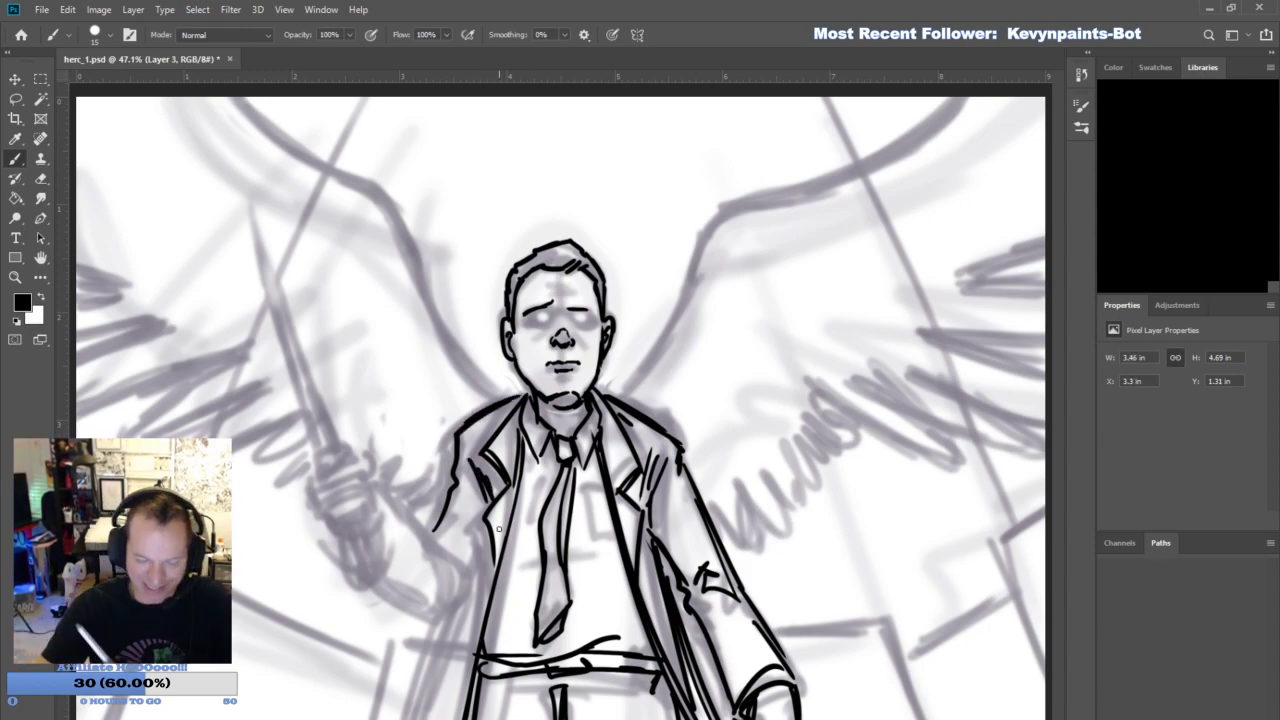
pyautogui.moveTo(394, 576)
pyautogui.mouseDown()
pyautogui.moveTo(386, 492)
pyautogui.moveTo(455, 552)
pyautogui.moveTo(391, 530)
pyautogui.moveTo(457, 614)
pyautogui.moveTo(486, 545)
pyautogui.moveTo(456, 556)
pyautogui.mouseUp()
pyautogui.moveTo(442, 538)
pyautogui.mouseDown()
pyautogui.moveTo(462, 558)
pyautogui.moveTo(448, 716)
pyautogui.mouseUp()
pyautogui.moveTo(490, 552)
pyautogui.mouseDown()
pyautogui.moveTo(434, 686)
pyautogui.moveTo(402, 719)
pyautogui.mouseUp()
pyautogui.moveTo(664, 676); pyautogui.dragTo(675, 703)
pyautogui.moveTo(478, 676); pyautogui.dragTo(469, 718)
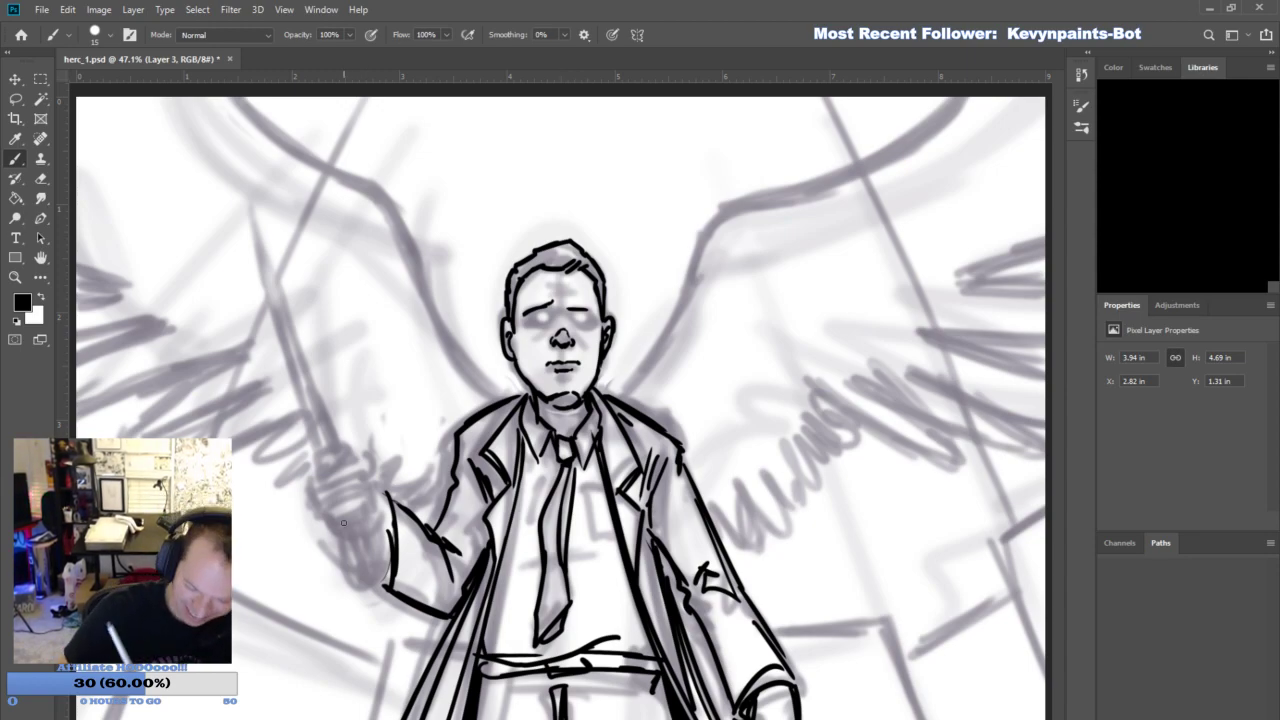
# - Ink the raised fist gripping the angel blade, including the fingers, shaded handle and guard above the hand
pyautogui.moveTo(335, 533)
pyautogui.mouseDown()
pyautogui.moveTo(370, 510)
pyautogui.moveTo(330, 521)
pyautogui.moveTo(337, 498)
pyautogui.moveTo(353, 487)
pyautogui.moveTo(372, 500)
pyautogui.moveTo(330, 506)
pyautogui.moveTo(323, 463)
pyautogui.moveTo(343, 466)
pyautogui.moveTo(335, 482)
pyautogui.moveTo(343, 464)
pyautogui.moveTo(364, 465)
pyautogui.moveTo(377, 485)
pyautogui.moveTo(360, 460)
pyautogui.mouseUp()
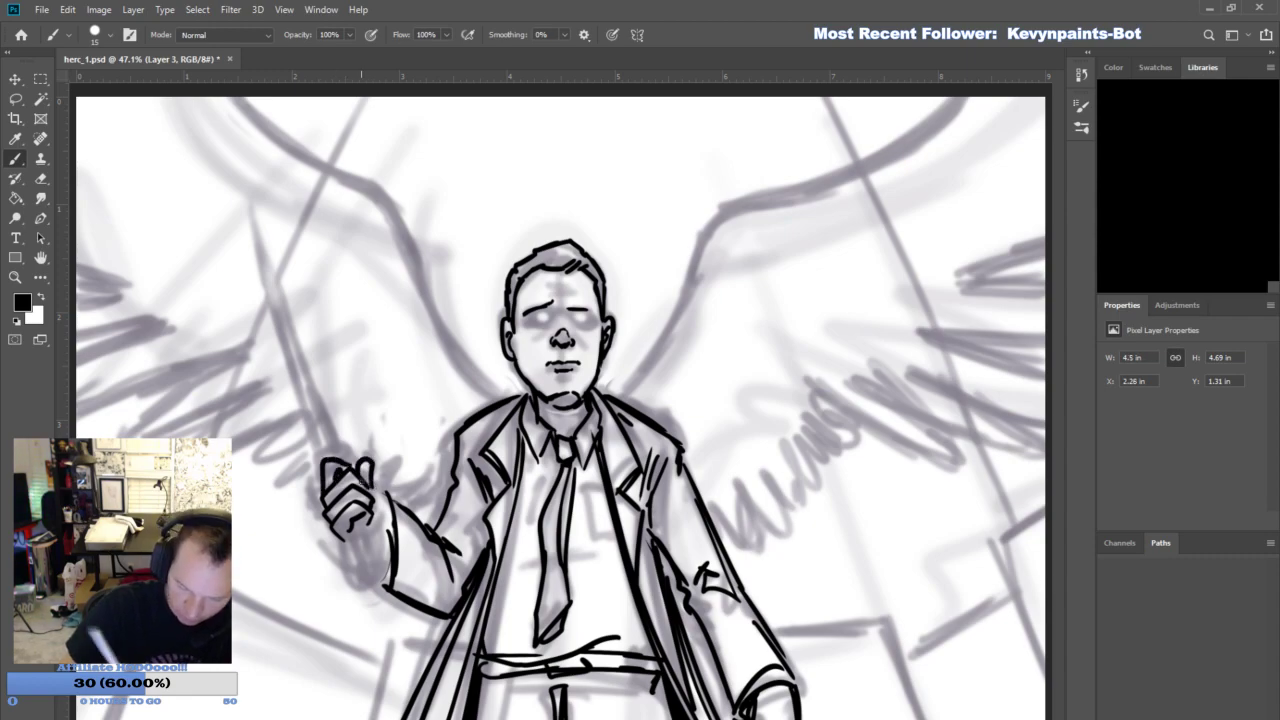
pyautogui.moveTo(350, 534)
pyautogui.mouseDown()
pyautogui.moveTo(366, 523)
pyautogui.moveTo(360, 576)
pyautogui.moveTo(374, 558)
pyautogui.mouseUp()
pyautogui.moveTo(361, 577)
pyautogui.mouseDown()
pyautogui.moveTo(356, 526)
pyautogui.moveTo(376, 584)
pyautogui.mouseUp()
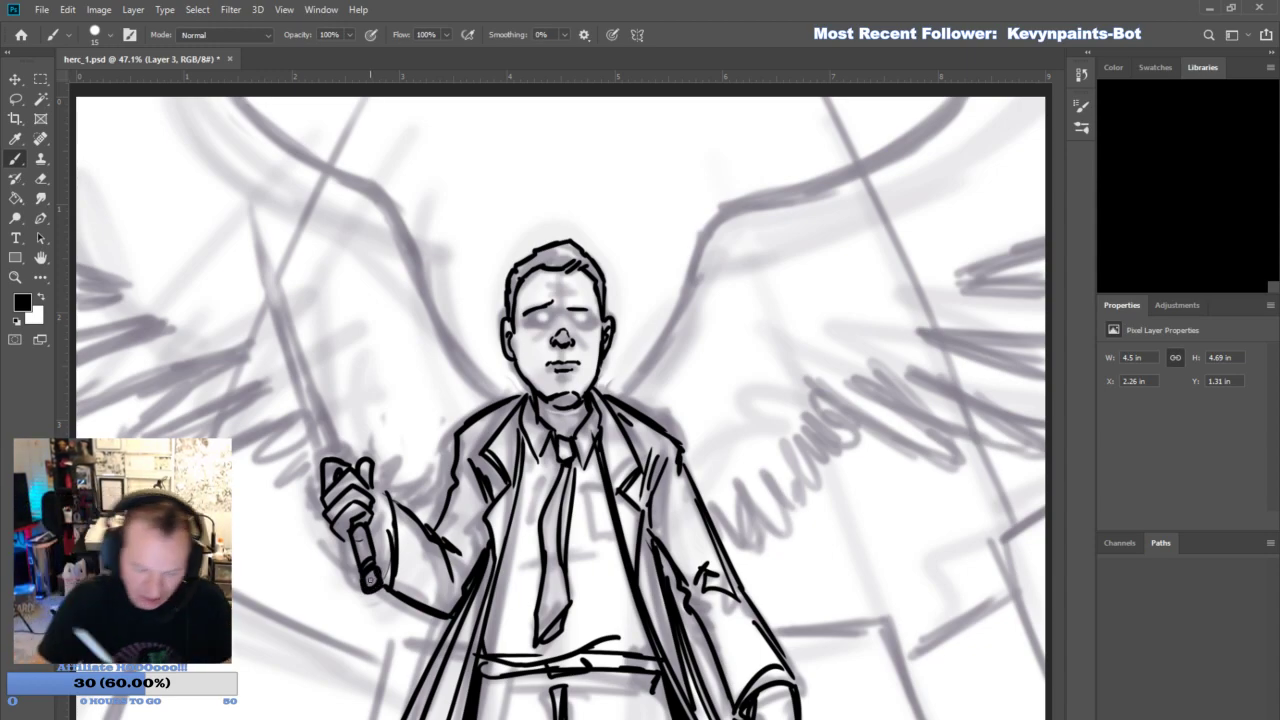
pyautogui.moveTo(368, 536)
pyautogui.mouseDown()
pyautogui.moveTo(378, 516)
pyautogui.moveTo(392, 524)
pyautogui.moveTo(385, 573)
pyautogui.moveTo(380, 536)
pyautogui.mouseUp()
pyautogui.moveTo(387, 514); pyautogui.dragTo(380, 500)
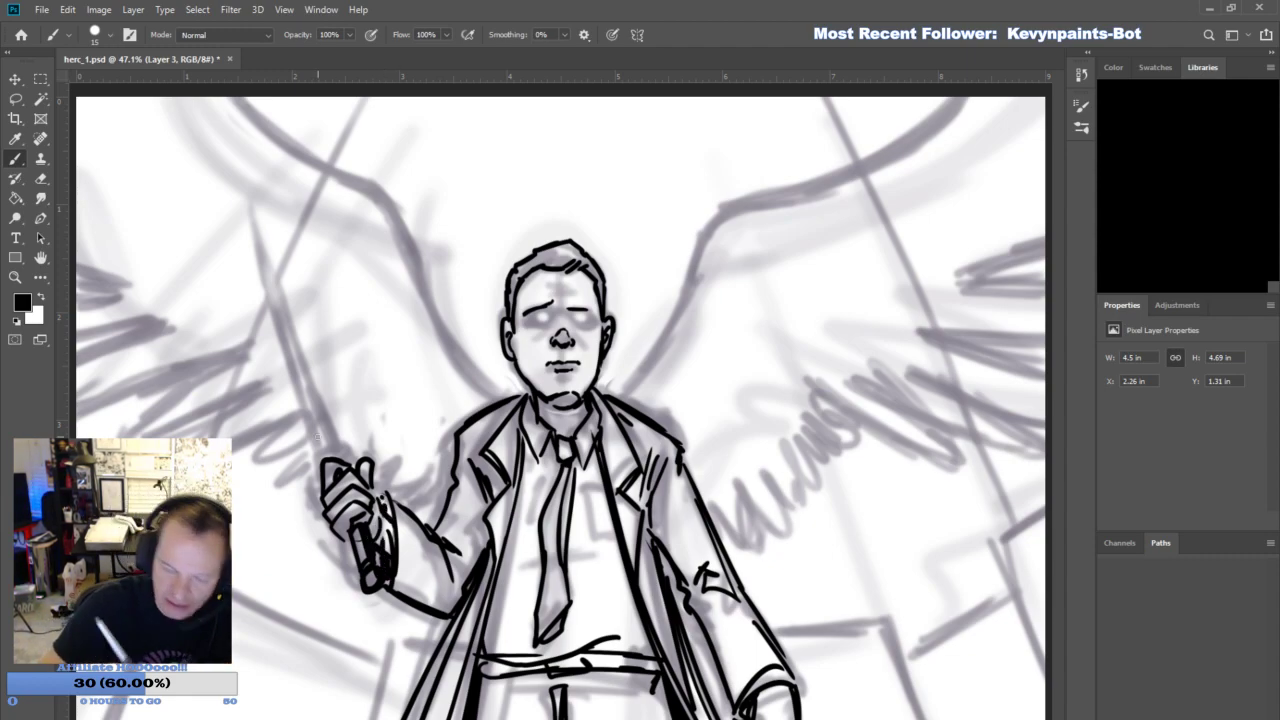
pyautogui.moveTo(324, 466)
pyautogui.mouseDown()
pyautogui.moveTo(318, 454)
pyautogui.moveTo(350, 440)
pyautogui.moveTo(354, 462)
pyautogui.moveTo(349, 440)
pyautogui.mouseUp()
pyautogui.click(320, 440)
pyautogui.keyDown('shift'); pyautogui.click(250, 190); pyautogui.keyUp('shift')
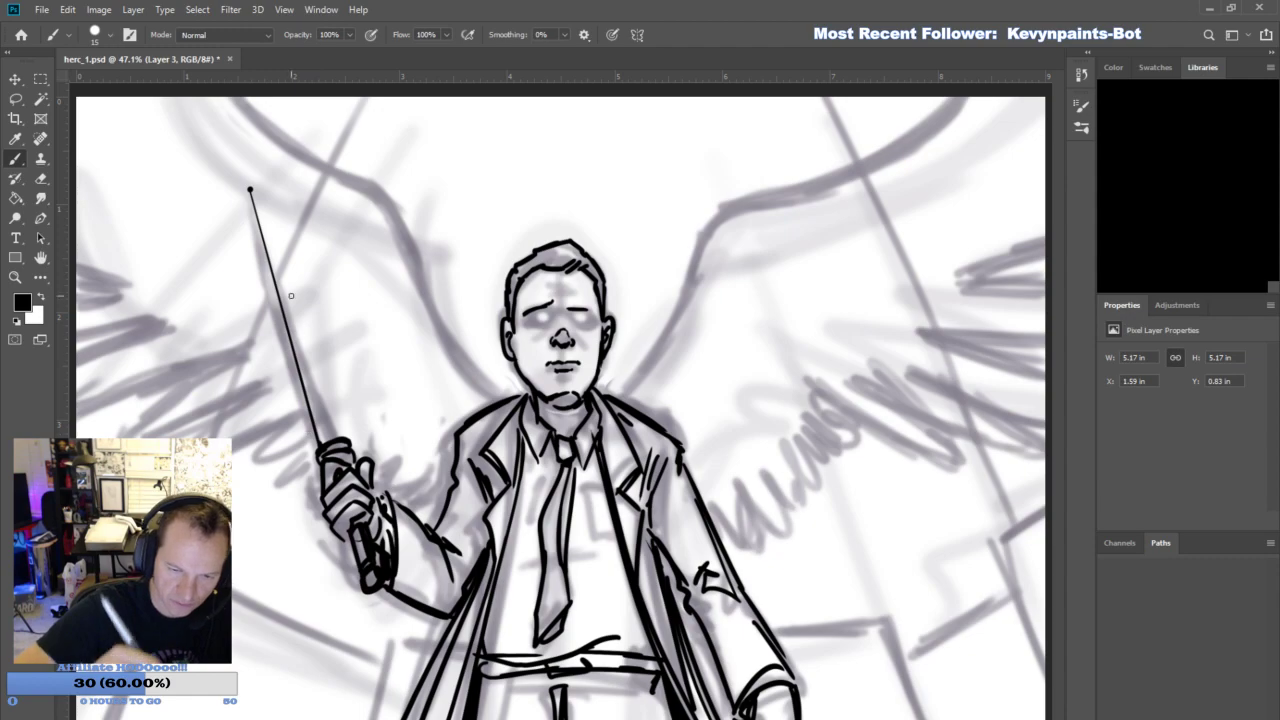
pyautogui.keyDown('shift'); pyautogui.click(340, 440); pyautogui.keyUp('shift')
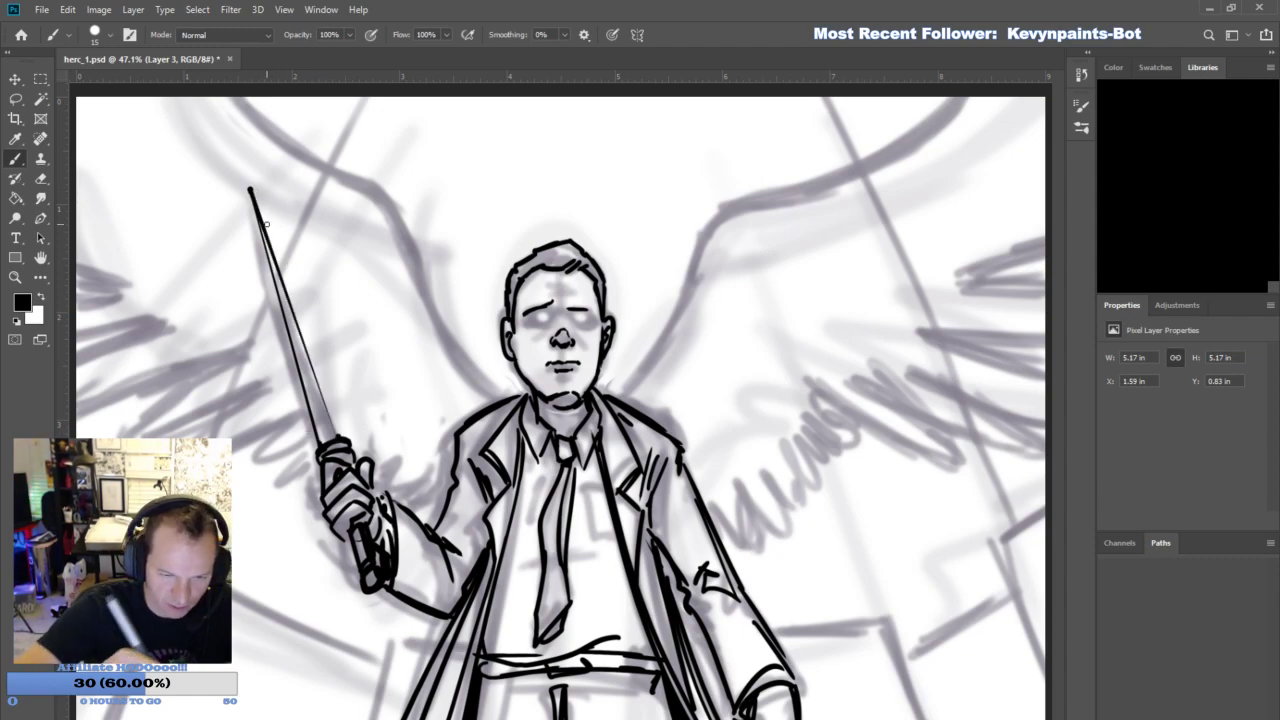
pyautogui.keyDown('shift'); pyautogui.click(250, 190); pyautogui.keyUp('shift')
pyautogui.hotkey('ctrl', 'z')
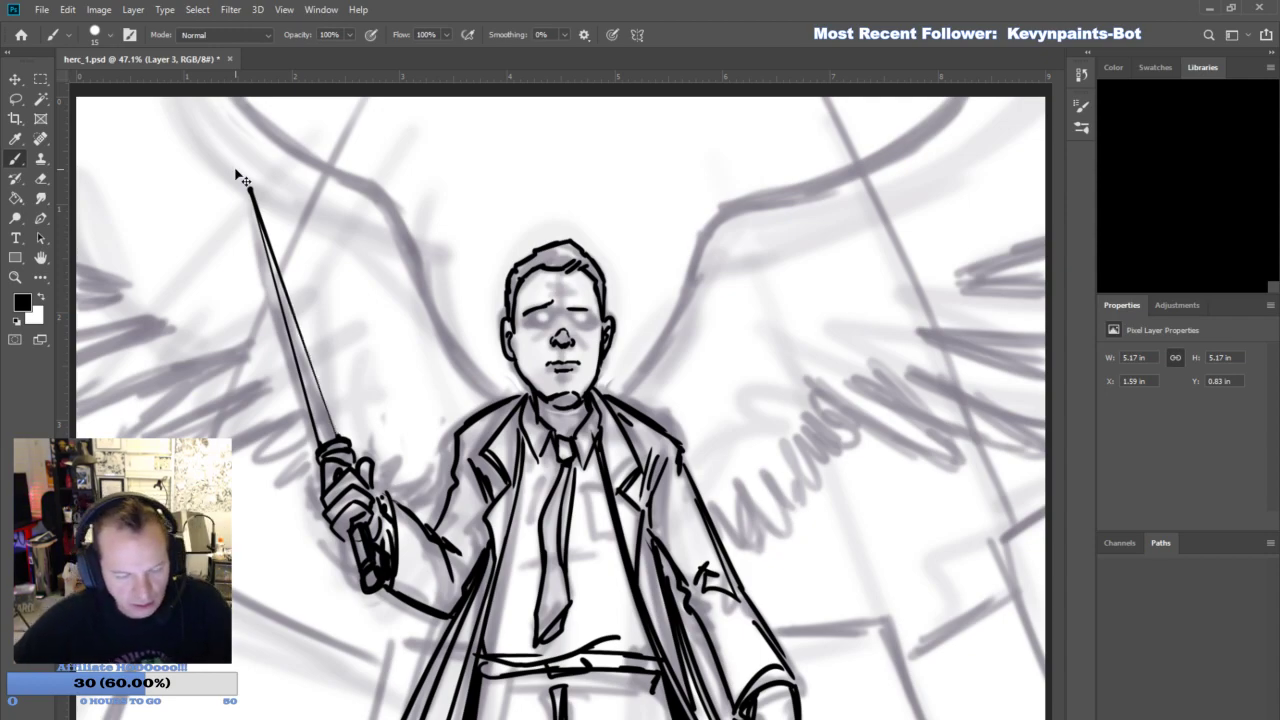
pyautogui.hotkey('ctrl', 'z')
pyautogui.hotkey('ctrl', 'z')
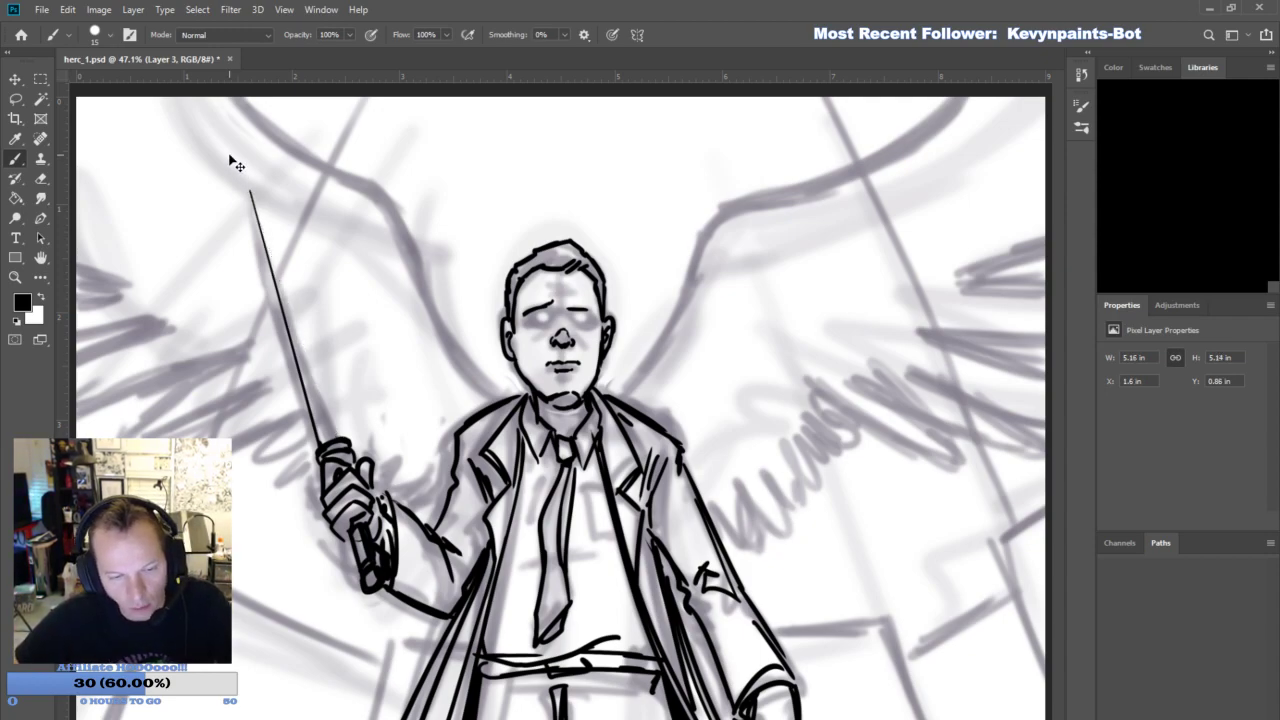
pyautogui.hotkey('ctrl', 'z')
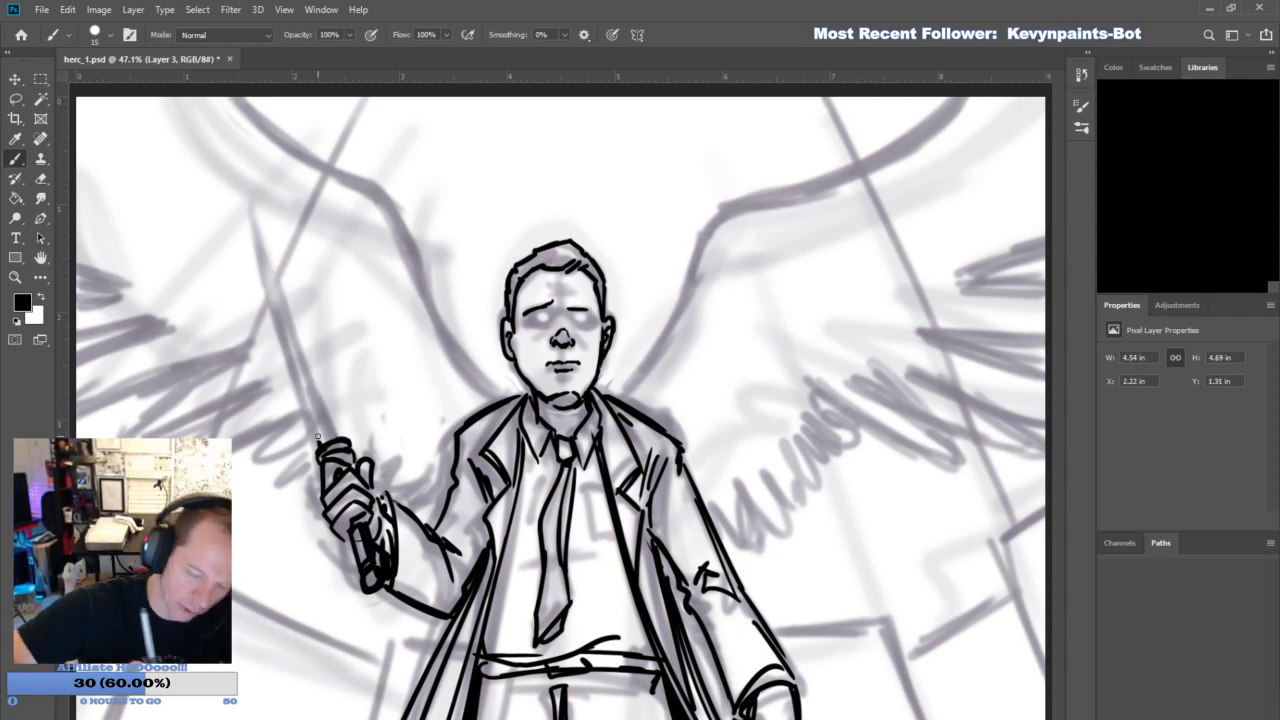
pyautogui.moveTo(319, 444); pyautogui.dragTo(231, 147)
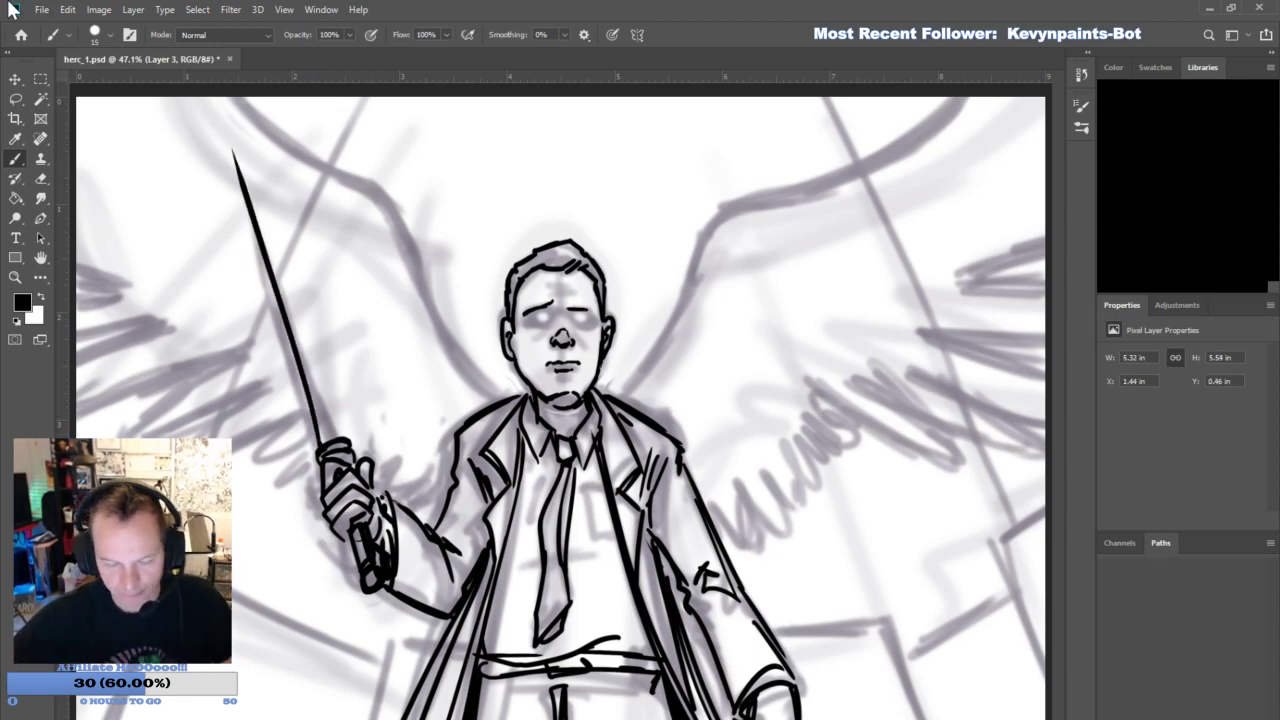
pyautogui.hotkey('ctrl', 'z')
pyautogui.moveTo(244, 195); pyautogui.dragTo(320, 444)
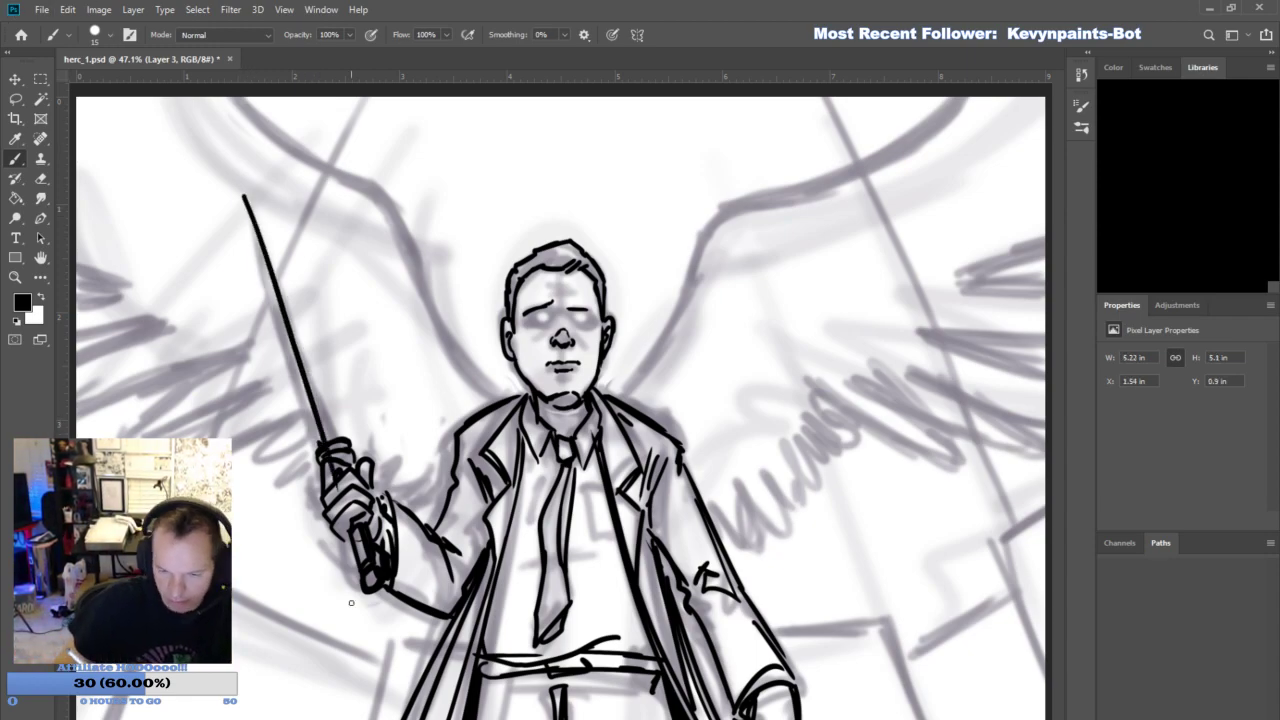
pyautogui.moveTo(245, 198); pyautogui.dragTo(380, 505)
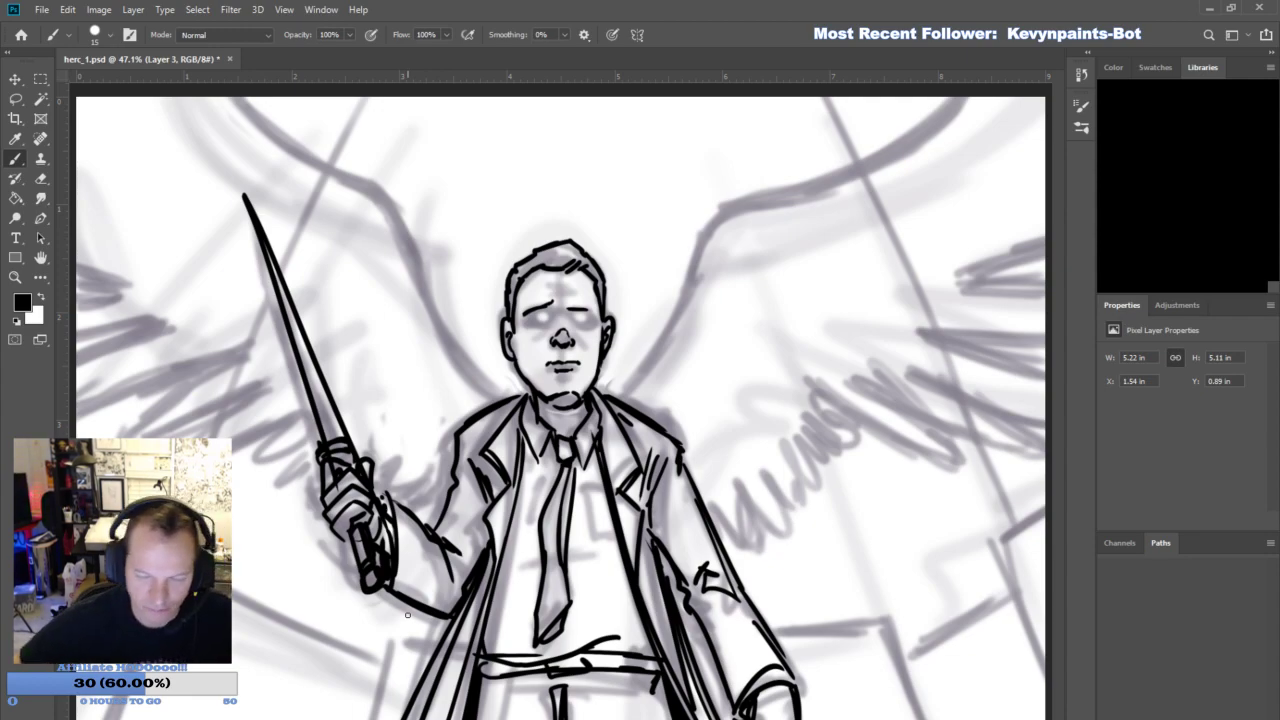
pyautogui.hotkey('ctrl', 'z')
pyautogui.hotkey('ctrl', 'z')
# - Ink the blade's two straight edges from guard to tip with the Pencil tool at size 9, and erase the tip to a finer point
pyautogui.hotkey('shift', 'b')
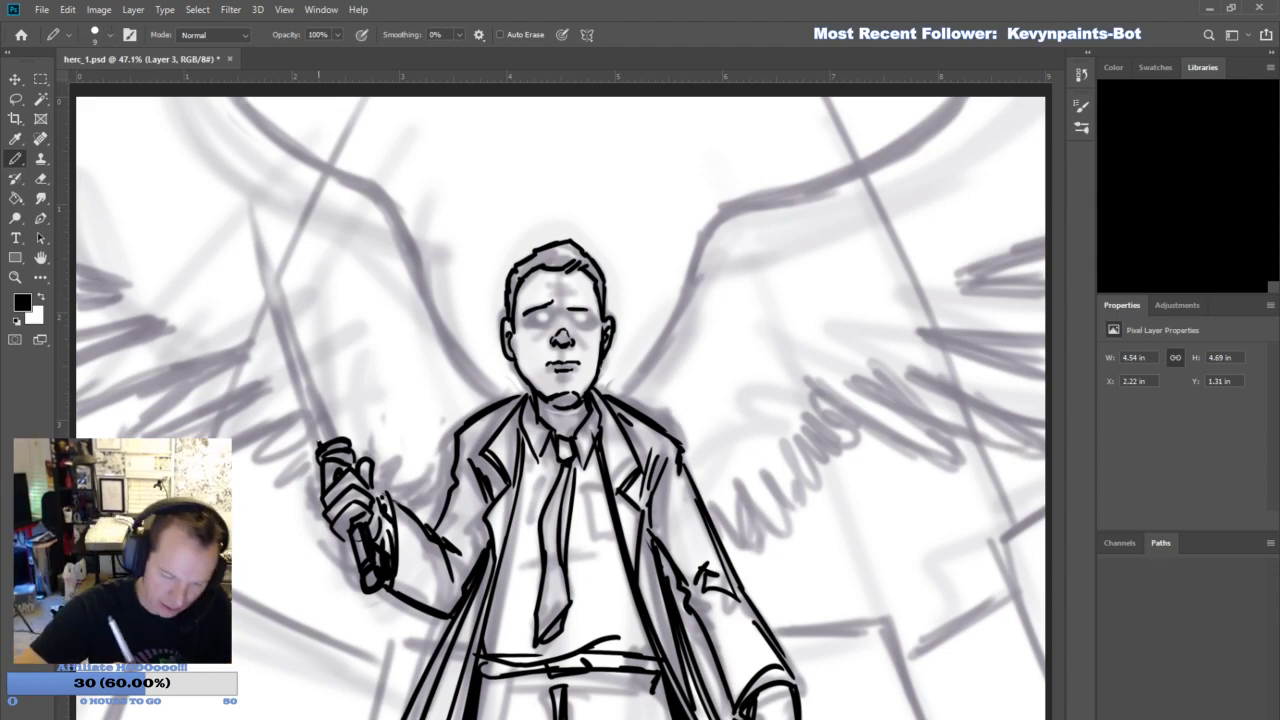
pyautogui.keyDown('shift'); pyautogui.click(250, 198); pyautogui.keyUp('shift')
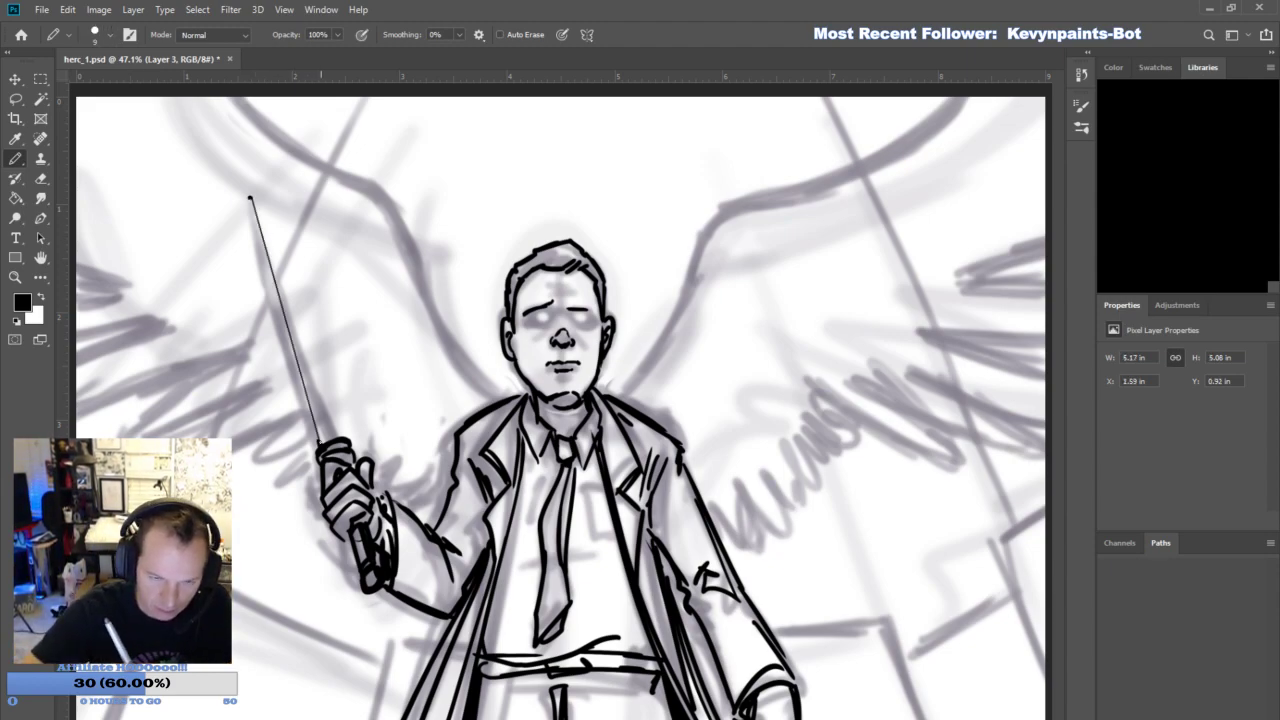
pyautogui.keyDown('shift'); pyautogui.click(338, 438); pyautogui.keyUp('shift')
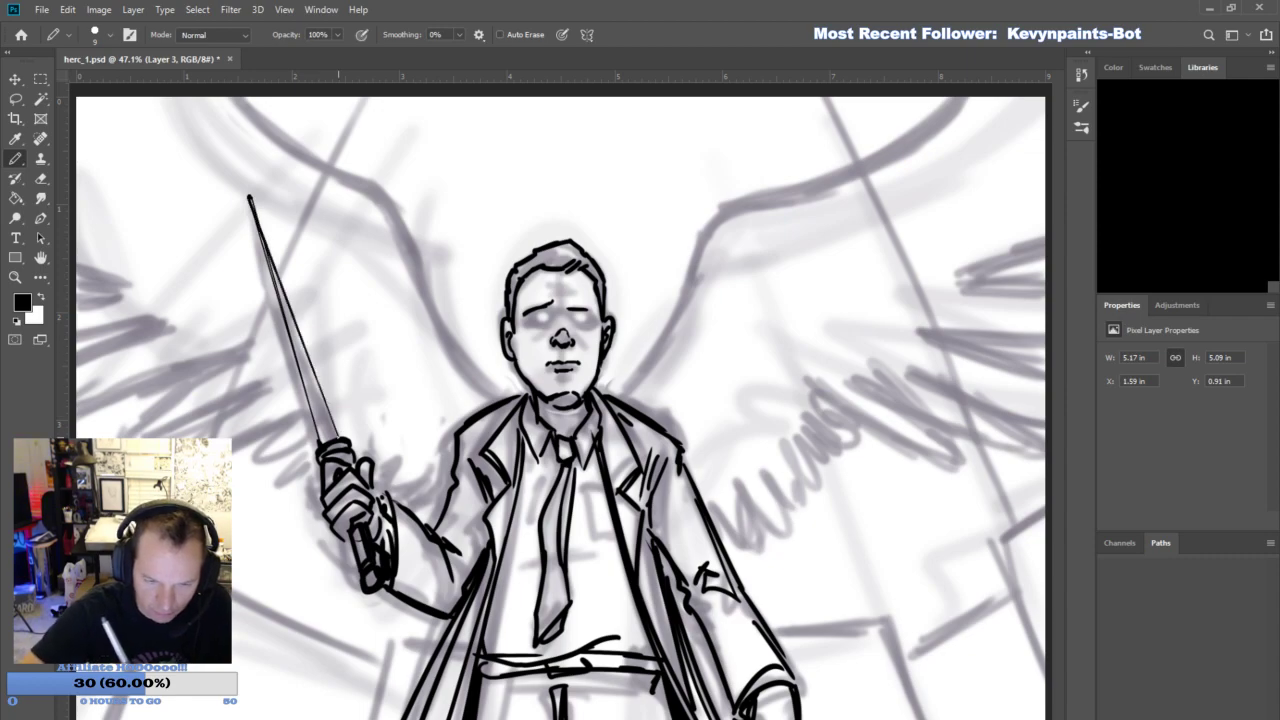
pyautogui.keyDown('shift'); pyautogui.click(250, 199); pyautogui.keyUp('shift')
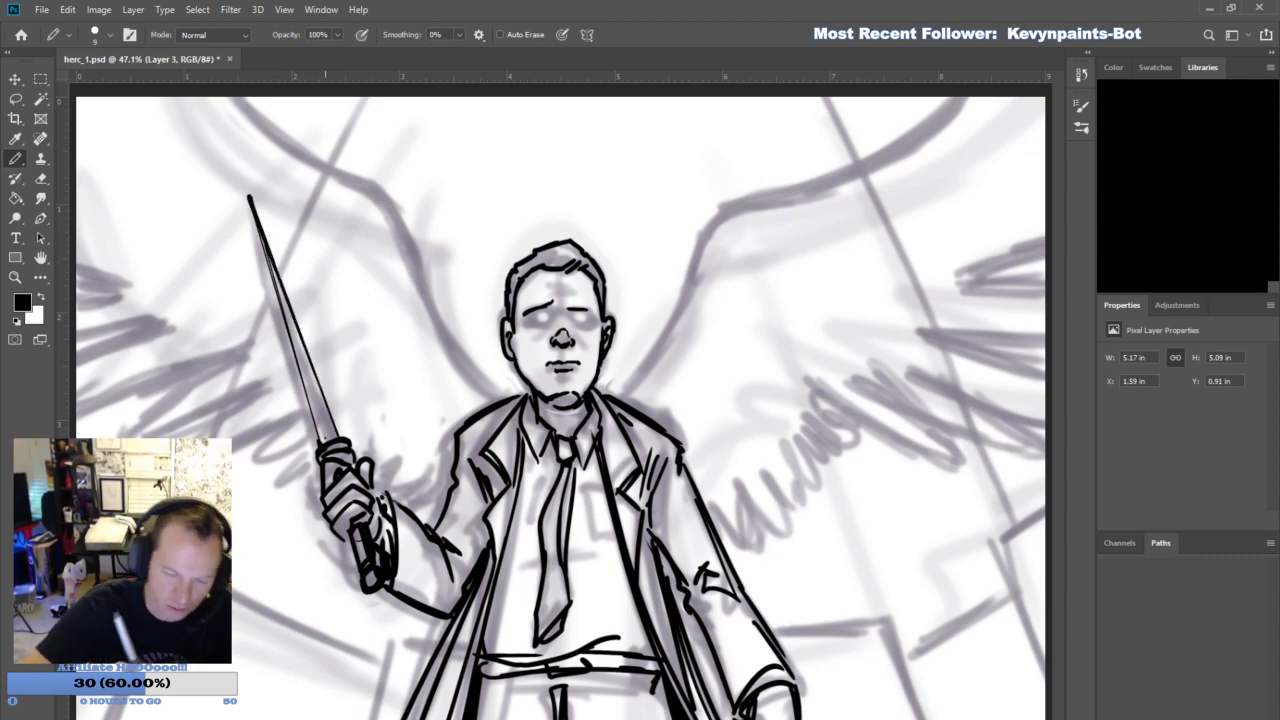
pyautogui.keyDown('shift'); pyautogui.click(250, 200); pyautogui.keyUp('shift')
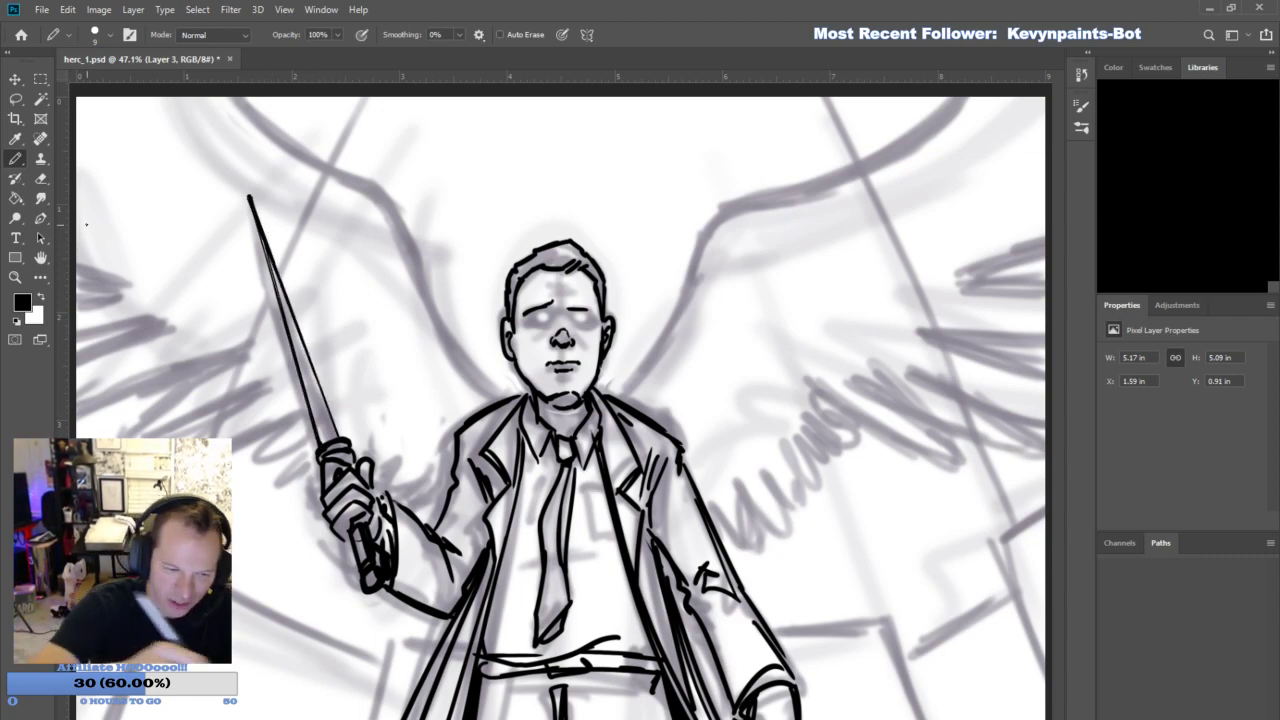
pyautogui.press('e')
pyautogui.moveTo(262, 220)
pyautogui.mouseDown()
pyautogui.moveTo(248, 196)
pyautogui.moveTo(268, 244)
pyautogui.mouseUp()
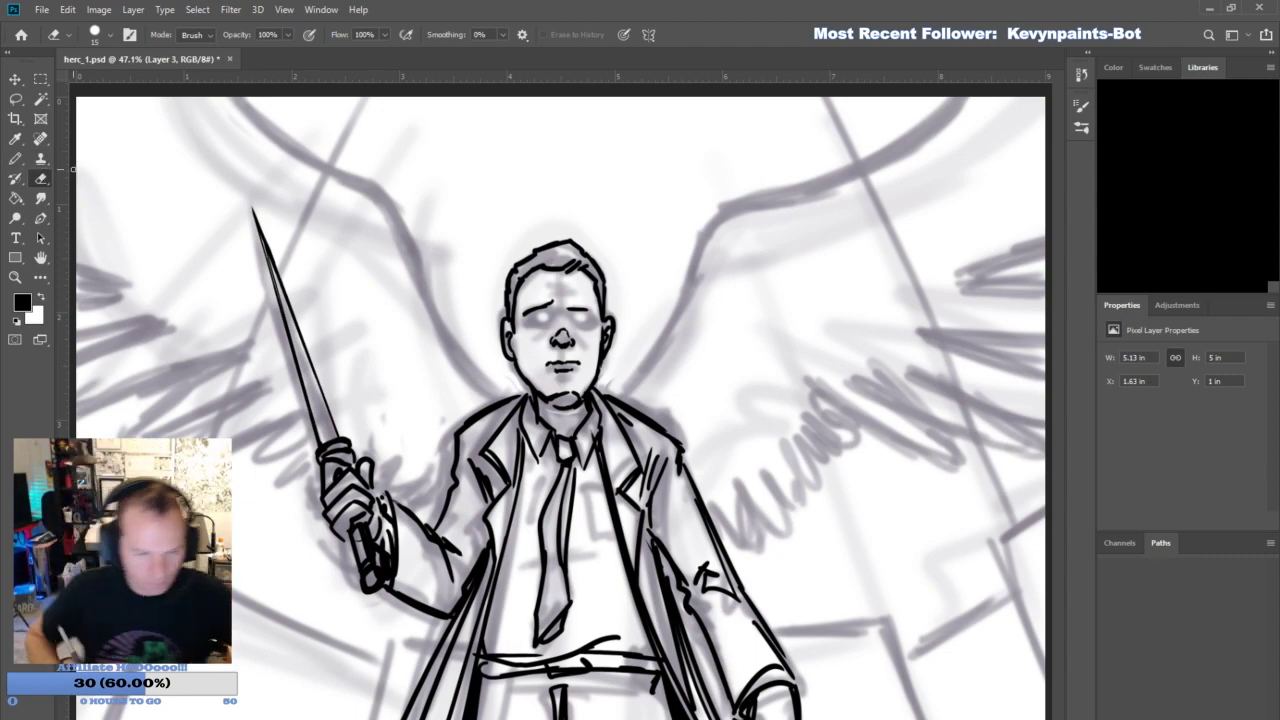
# - Ink the eyes, brow creases and cheek lines with the brush at size 15
pyautogui.click(16, 160)
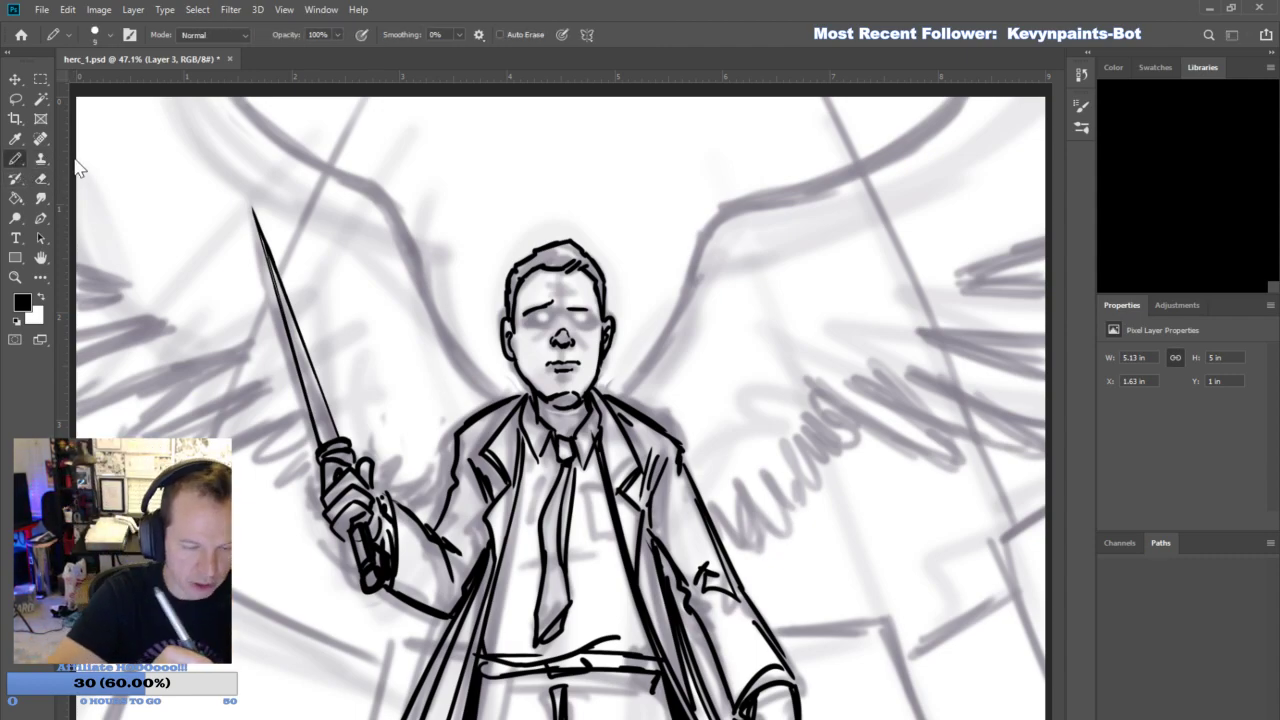
pyautogui.moveTo(567, 334)
pyautogui.mouseDown()
pyautogui.moveTo(565, 287)
pyautogui.moveTo(534, 336)
pyautogui.moveTo(548, 316)
pyautogui.moveTo(589, 316)
pyautogui.moveTo(540, 326)
pyautogui.mouseUp()
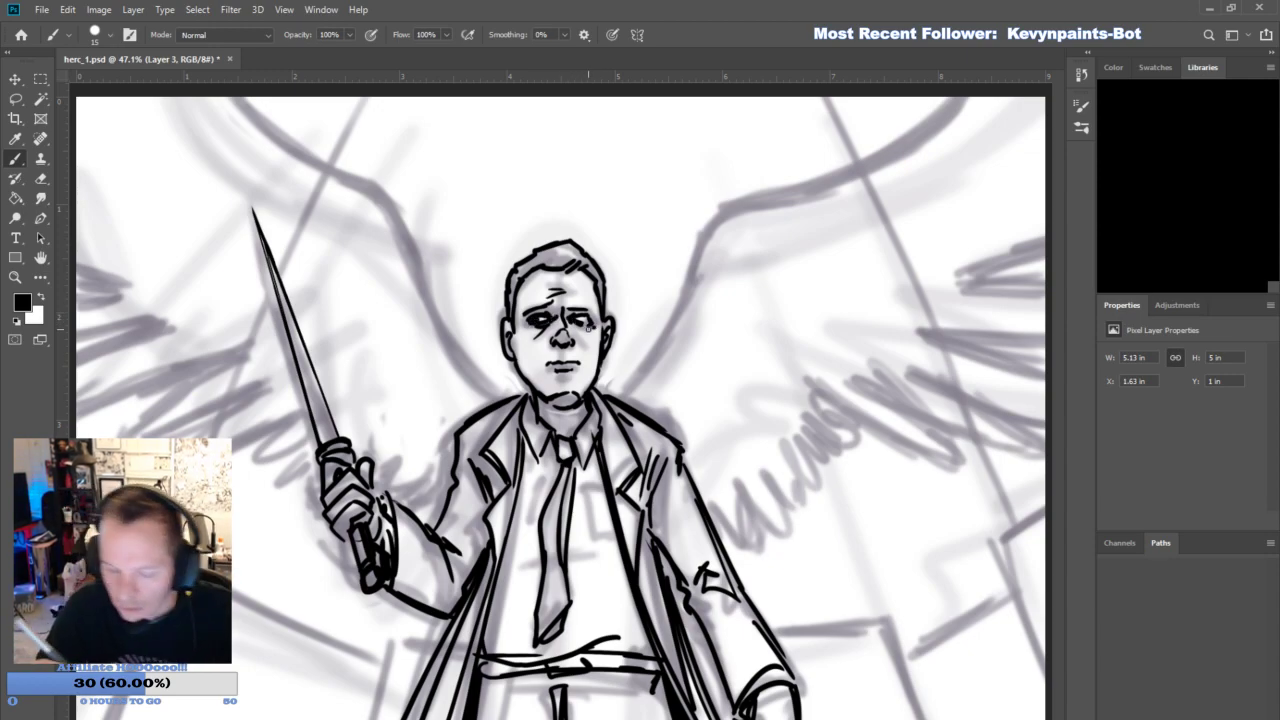
pyautogui.moveTo(529, 350)
pyautogui.mouseDown()
pyautogui.moveTo(531, 378)
pyautogui.moveTo(571, 431)
pyautogui.mouseUp()
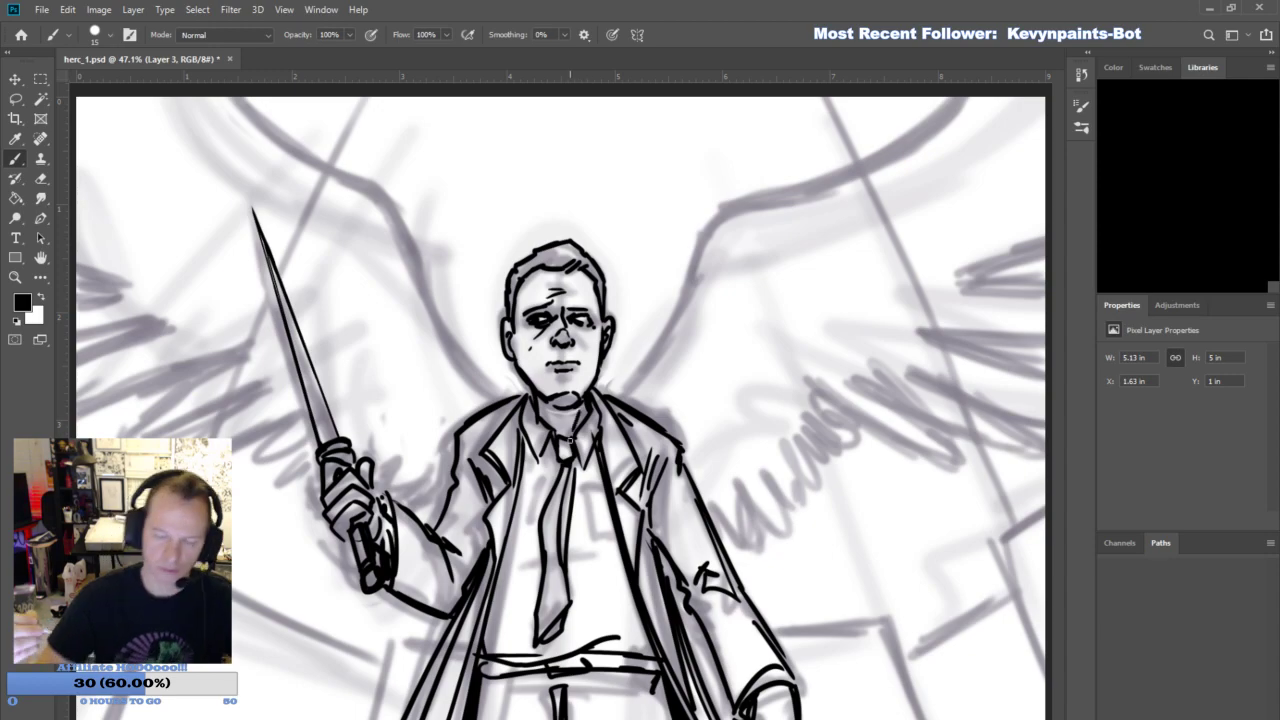
# - Ink the right wing's upper edge in broken strokes and outline its outermost feathers
pyautogui.moveTo(620, 385)
pyautogui.mouseDown()
pyautogui.moveTo(666, 328)
pyautogui.moveTo(715, 210)
pyautogui.moveTo(977, 90)
pyautogui.mouseUp()
pyautogui.moveTo(958, 268)
pyautogui.mouseDown()
pyautogui.moveTo(1073, 249)
pyautogui.moveTo(1046, 295)
pyautogui.mouseUp()
pyautogui.moveTo(930, 336); pyautogui.dragTo(1046, 358)
pyautogui.moveTo(930, 336)
pyautogui.mouseDown()
pyautogui.moveTo(1046, 372)
pyautogui.moveTo(1036, 386)
pyautogui.mouseUp()
pyautogui.moveTo(933, 375); pyautogui.dragTo(1043, 430)
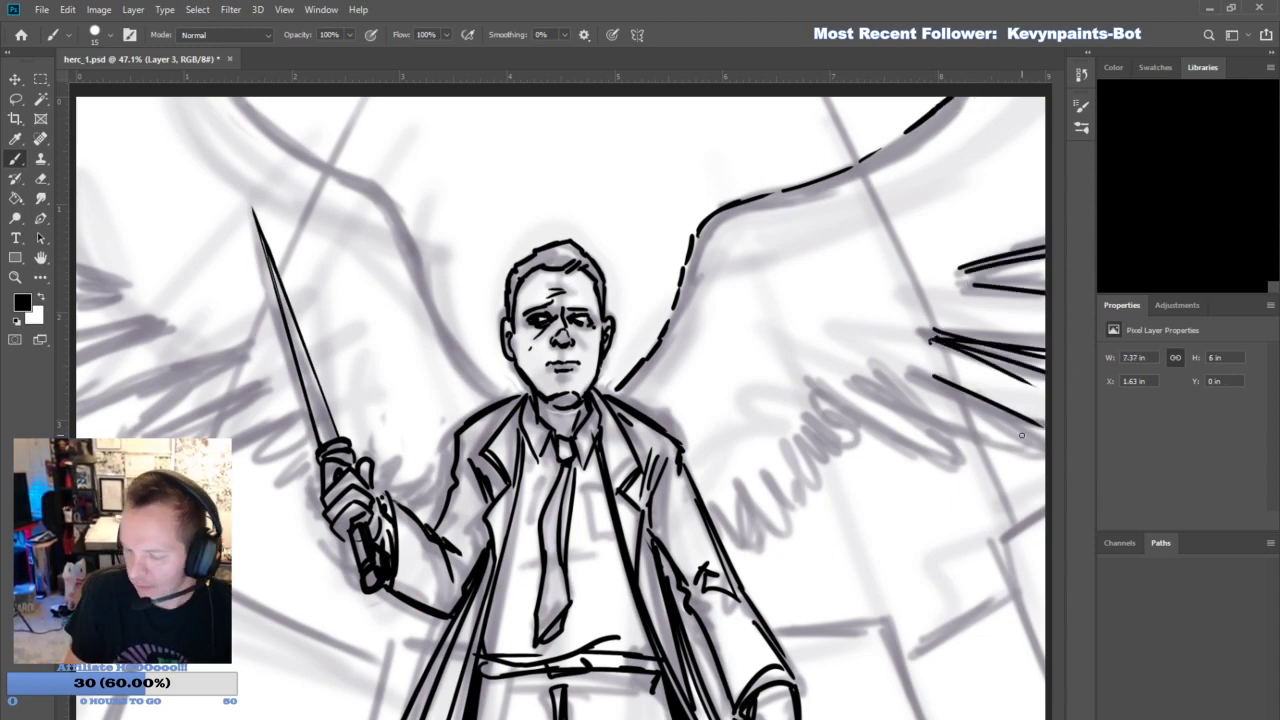
# - Ink the right wing's lower feathers, from the short ones beside the sleeve to the long outer ones
pyautogui.moveTo(713, 511); pyautogui.dragTo(750, 545)
pyautogui.moveTo(750, 500)
pyautogui.mouseDown()
pyautogui.moveTo(776, 538)
pyautogui.moveTo(800, 516)
pyautogui.mouseUp()
pyautogui.moveTo(797, 455)
pyautogui.mouseDown()
pyautogui.moveTo(820, 495)
pyautogui.moveTo(812, 458)
pyautogui.mouseUp()
pyautogui.moveTo(820, 394); pyautogui.dragTo(940, 462)
pyautogui.moveTo(814, 402); pyautogui.dragTo(878, 446)
pyautogui.moveTo(854, 380); pyautogui.dragTo(1006, 450)
pyautogui.moveTo(924, 414); pyautogui.dragTo(1028, 450)
# - Ink the left wing's feathers behind the blade, plus the short feathers between the raised hand and shoulder
pyautogui.moveTo(232, 446)
pyautogui.mouseDown()
pyautogui.moveTo(290, 421)
pyautogui.moveTo(300, 432)
pyautogui.mouseUp()
pyautogui.moveTo(120, 437); pyautogui.dragTo(255, 398)
pyautogui.moveTo(80, 405)
pyautogui.mouseDown()
pyautogui.moveTo(226, 358)
pyautogui.moveTo(205, 358)
pyautogui.mouseUp()
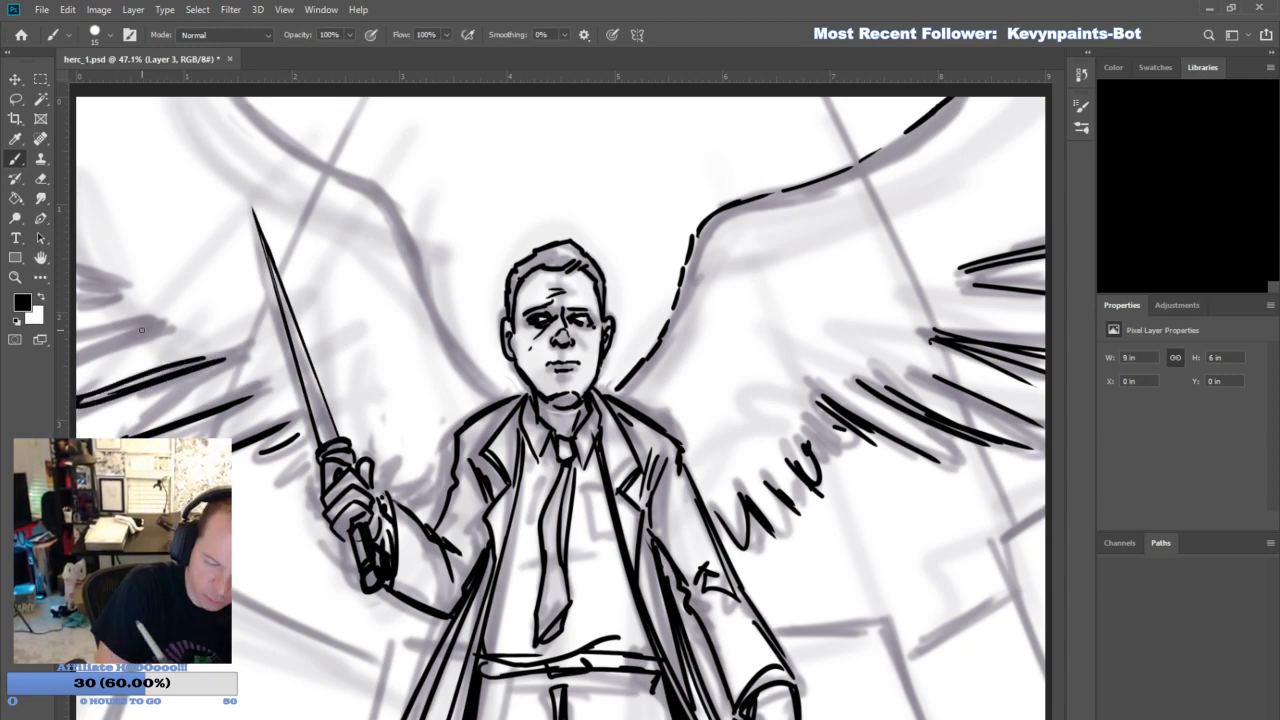
pyautogui.moveTo(78, 348); pyautogui.dragTo(148, 320)
pyautogui.moveTo(84, 286); pyautogui.dragTo(112, 291)
pyautogui.moveTo(402, 496); pyautogui.dragTo(430, 472)
pyautogui.moveTo(409, 500); pyautogui.dragTo(430, 480)
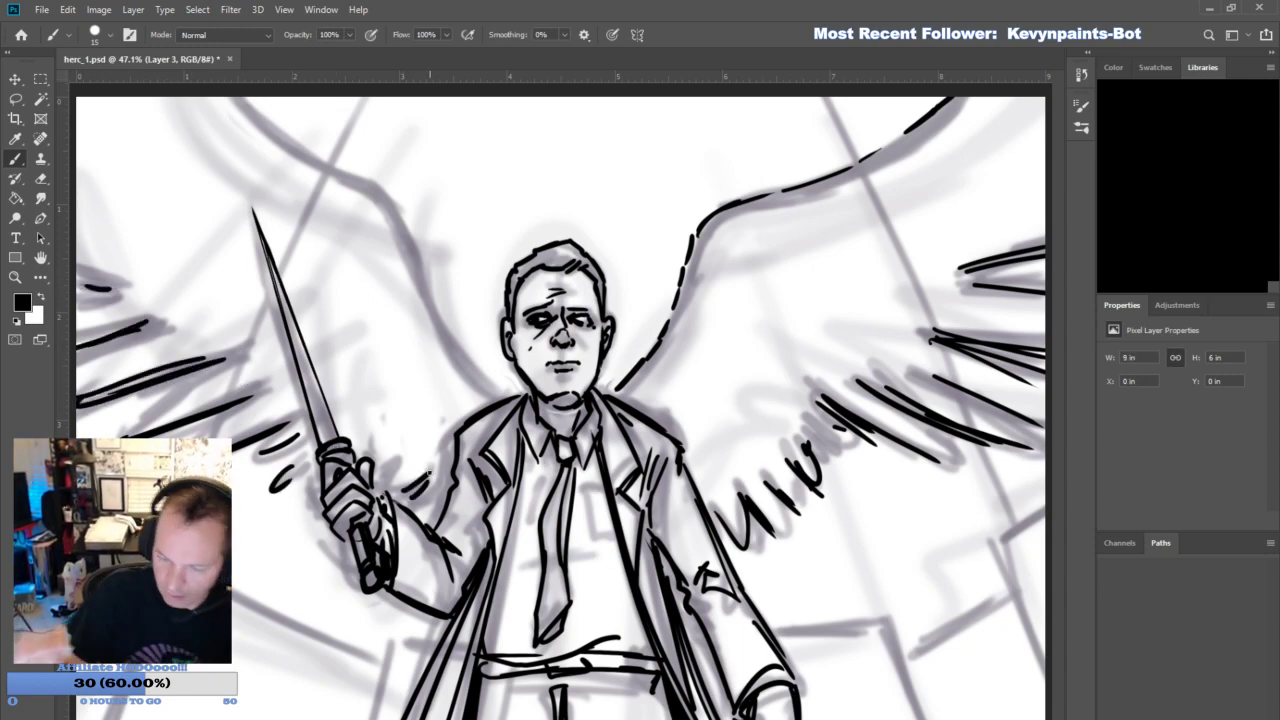
# - Ink the left wing's upper edge in broken strokes from the coat's shoulder up to the canvas edge
pyautogui.moveTo(481, 391)
pyautogui.mouseDown()
pyautogui.moveTo(428, 316)
pyautogui.moveTo(382, 194)
pyautogui.moveTo(252, 110)
pyautogui.mouseUp()
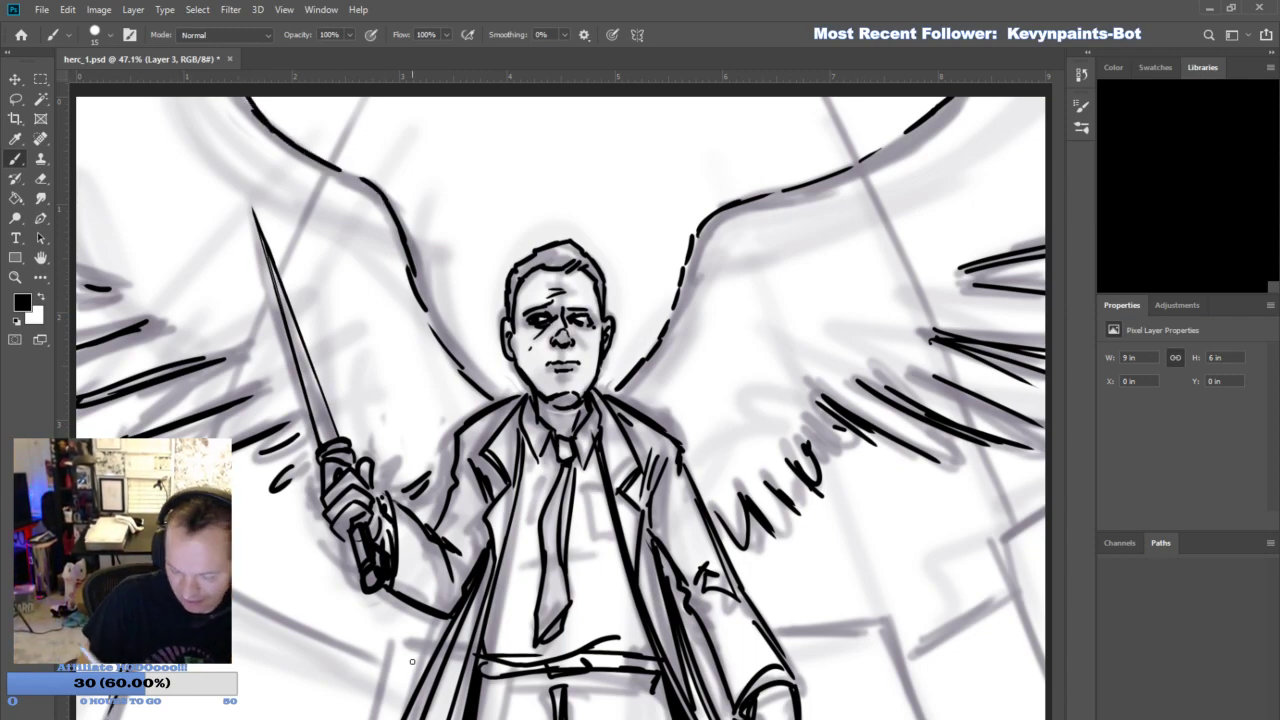
pyautogui.moveTo(236, 590); pyautogui.dragTo(334, 644)
pyautogui.hotkey('ctrl', 'z')
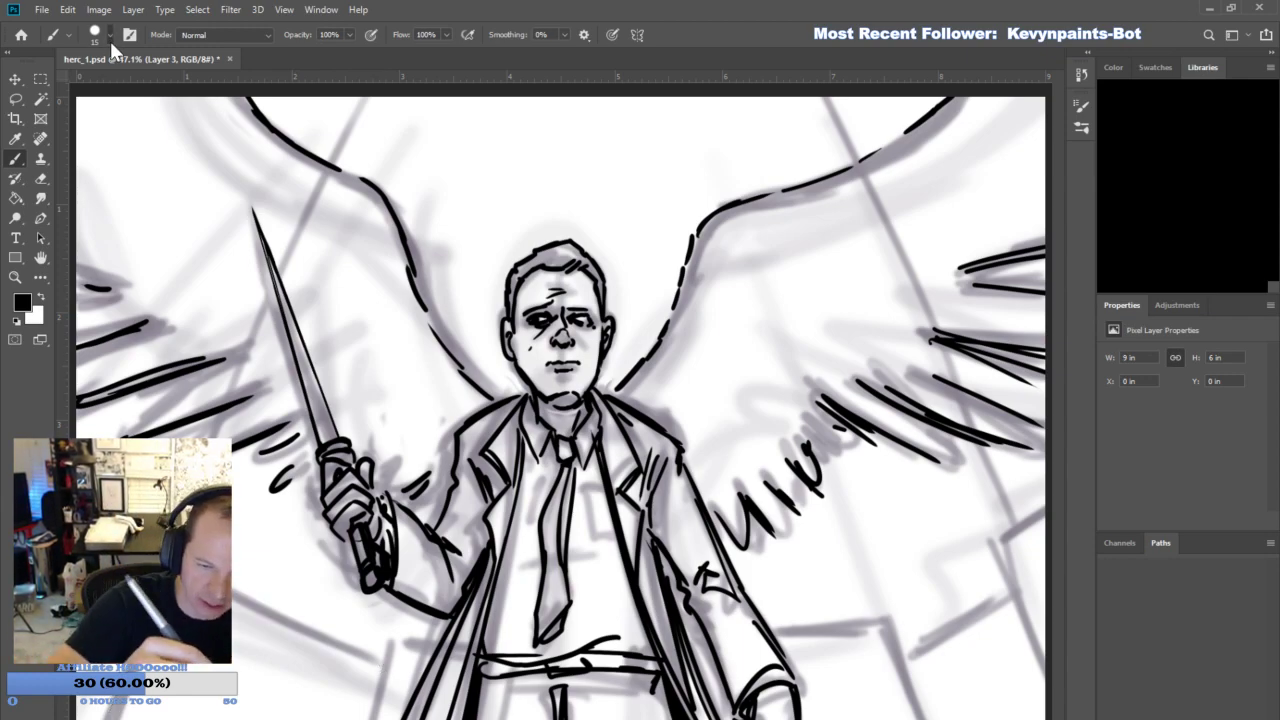
# - Reduce the brush to size 9 and ink thin inner lines along both coat lapels
pyautogui.press('[')
pyautogui.press('[')
pyautogui.press('[')
pyautogui.press('[')
pyautogui.press('[')
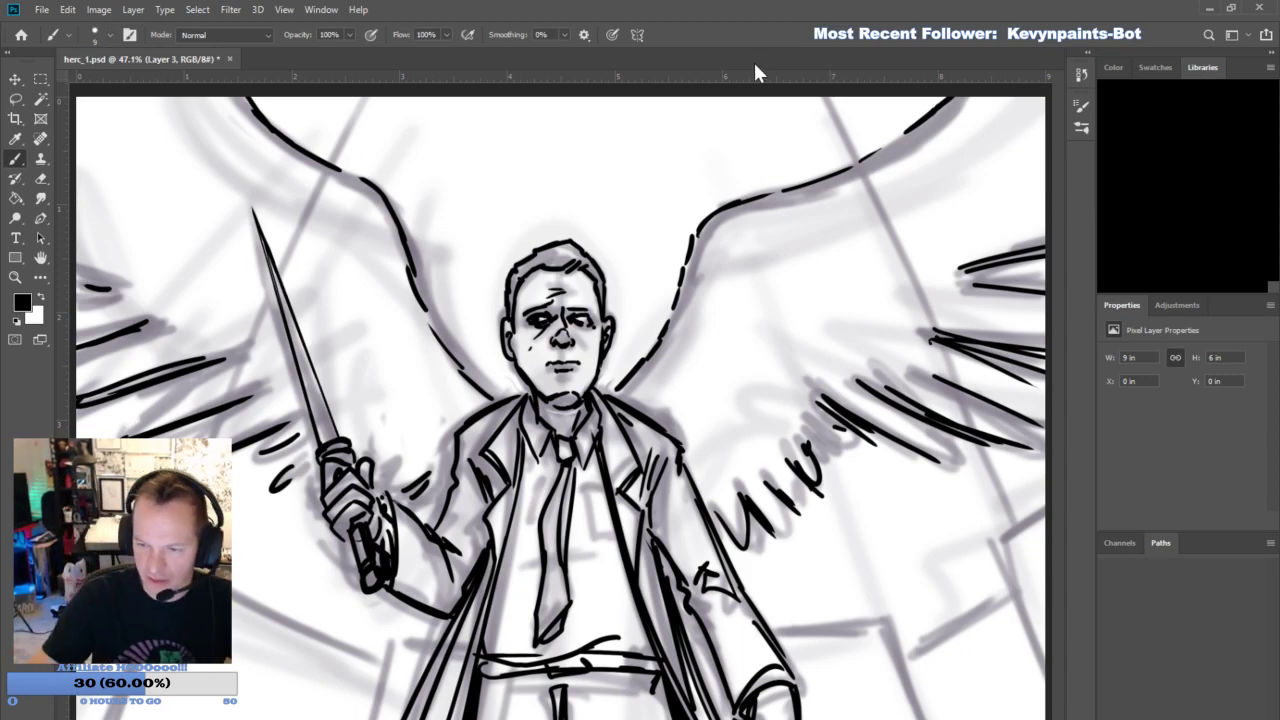
pyautogui.moveTo(636, 556); pyautogui.dragTo(610, 412)
pyautogui.moveTo(502, 544)
pyautogui.mouseDown()
pyautogui.moveTo(498, 446)
pyautogui.moveTo(516, 409)
pyautogui.mouseUp()
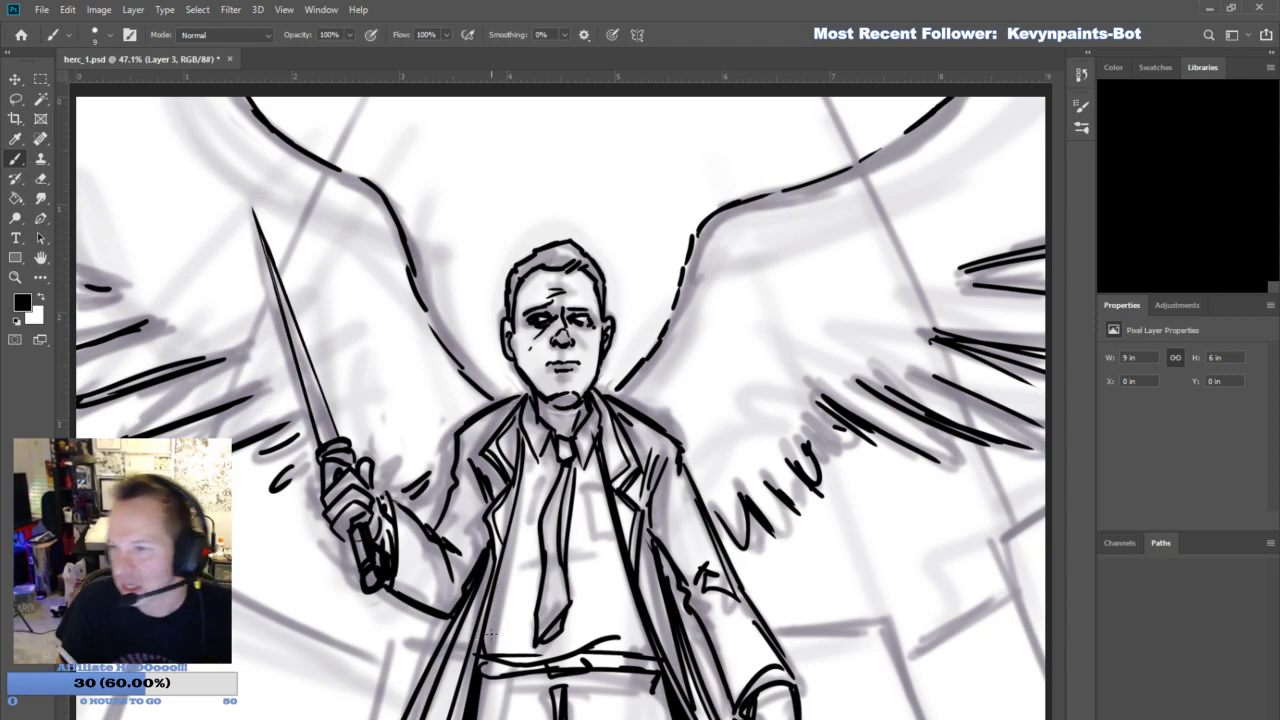
# - Ink the coat's buttons, sleeve folds and cuff lines, plus the loose belt end flying out beside the hip
pyautogui.moveTo(638, 562); pyautogui.dragTo(658, 610)
pyautogui.moveTo(706, 556)
pyautogui.mouseDown()
pyautogui.moveTo(686, 590)
pyautogui.moveTo(738, 700)
pyautogui.mouseUp()
pyautogui.moveTo(732, 700)
pyautogui.mouseDown()
pyautogui.moveTo(773, 660)
pyautogui.moveTo(716, 550)
pyautogui.mouseUp()
pyautogui.moveTo(400, 512)
pyautogui.mouseDown()
pyautogui.moveTo(402, 594)
pyautogui.moveTo(488, 508)
pyautogui.moveTo(482, 498)
pyautogui.mouseUp()
pyautogui.moveTo(470, 431); pyautogui.dragTo(511, 411)
pyautogui.moveTo(633, 450); pyautogui.dragTo(651, 438)
pyautogui.moveTo(458, 669)
pyautogui.mouseDown()
pyautogui.moveTo(437, 719)
pyautogui.moveTo(421, 719)
pyautogui.mouseUp()
pyautogui.moveTo(430, 645)
pyautogui.mouseDown()
pyautogui.moveTo(306, 691)
pyautogui.moveTo(384, 700)
pyautogui.mouseUp()
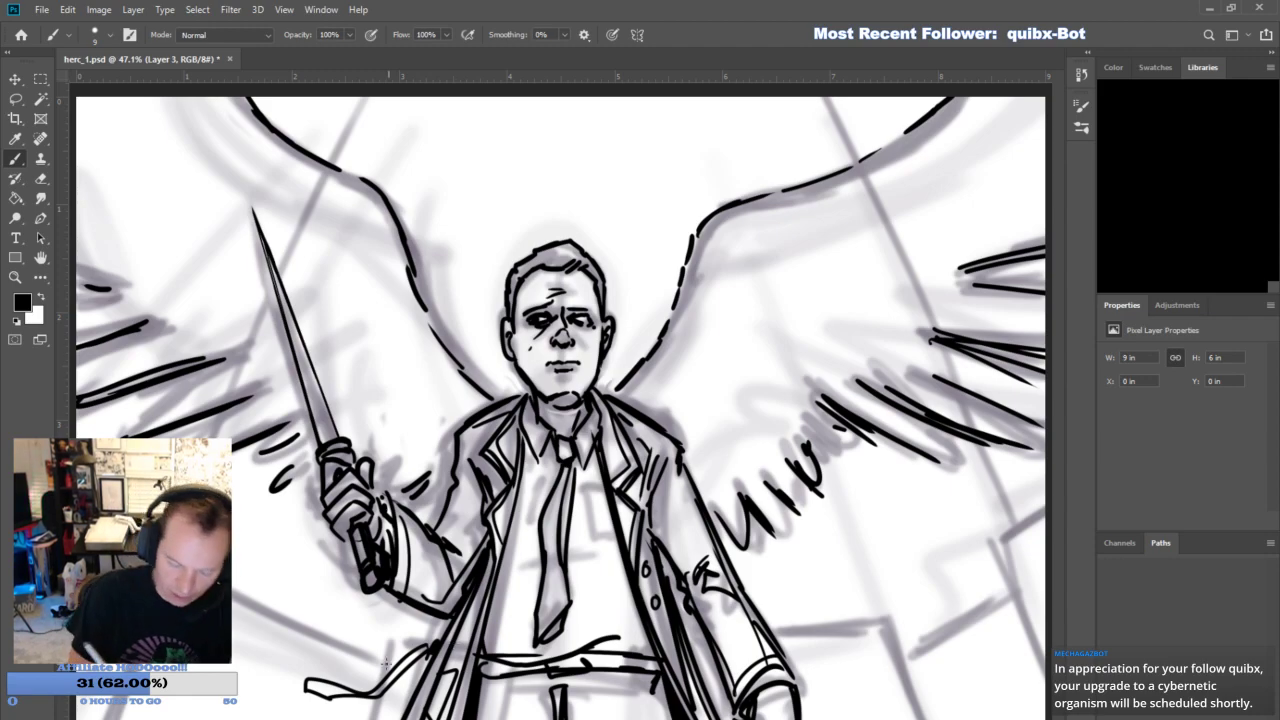
# - Finish the loose belt end and ink the coat's pocket detail and the belt buckle at the waist
pyautogui.moveTo(383, 682); pyautogui.dragTo(394, 678)
pyautogui.moveTo(700, 655); pyautogui.dragTo(713, 702)
pyautogui.moveTo(698, 662); pyautogui.dragTo(701, 696)
pyautogui.moveTo(598, 653); pyautogui.dragTo(595, 667)
pyautogui.moveTo(600, 656); pyautogui.dragTo(632, 668)
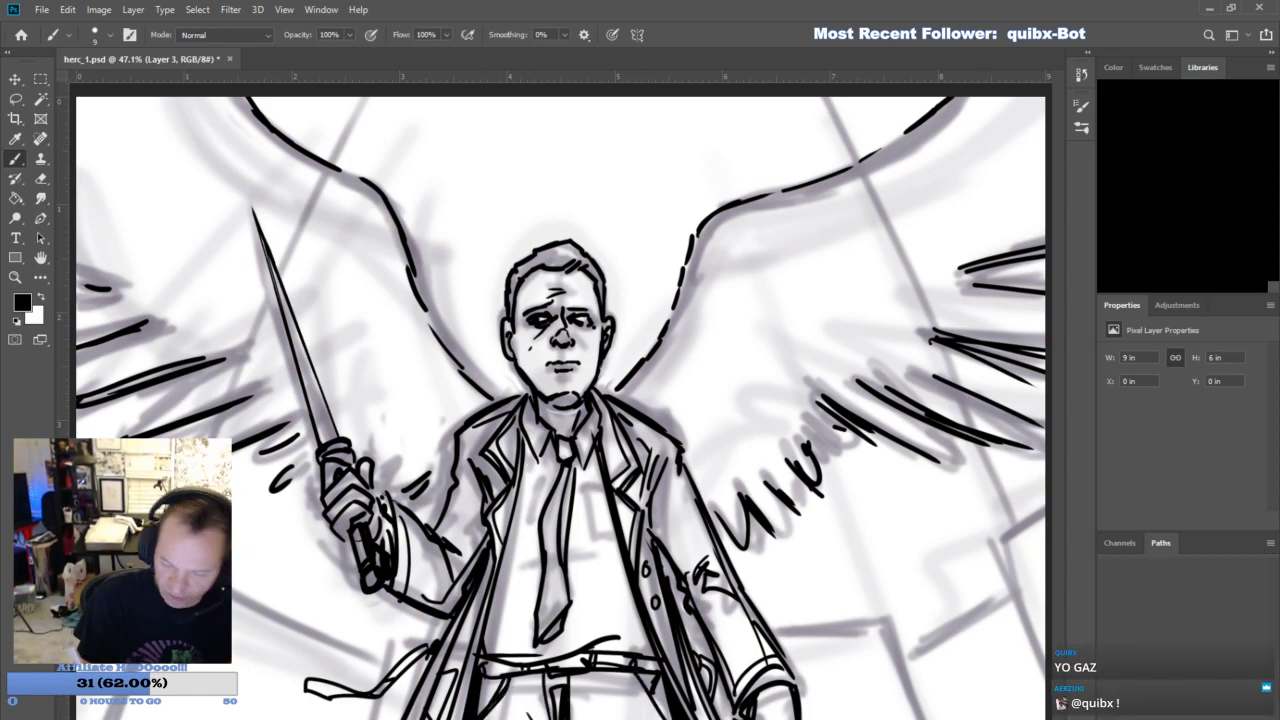
# - Ink the angled background beams and broken edges on both sides of the figure, including the segments above the wings
pyautogui.moveTo(728, 472); pyautogui.dragTo(818, 537)
pyautogui.moveTo(228, 593)
pyautogui.mouseDown()
pyautogui.moveTo(372, 658)
pyautogui.moveTo(386, 645)
pyautogui.mouseUp()
pyautogui.moveTo(389, 643); pyautogui.dragTo(414, 641)
pyautogui.moveTo(785, 629); pyautogui.dragTo(866, 623)
pyautogui.moveTo(786, 630)
pyautogui.mouseDown()
pyautogui.moveTo(874, 621)
pyautogui.moveTo(912, 718)
pyautogui.mouseUp()
pyautogui.moveTo(890, 616); pyautogui.dragTo(917, 714)
pyautogui.moveTo(905, 666)
pyautogui.mouseDown()
pyautogui.moveTo(997, 604)
pyautogui.moveTo(985, 603)
pyautogui.mouseUp()
pyautogui.moveTo(990, 542)
pyautogui.mouseDown()
pyautogui.moveTo(1040, 664)
pyautogui.moveTo(1046, 505)
pyautogui.mouseUp()
pyautogui.moveTo(828, 102); pyautogui.dragTo(845, 160)
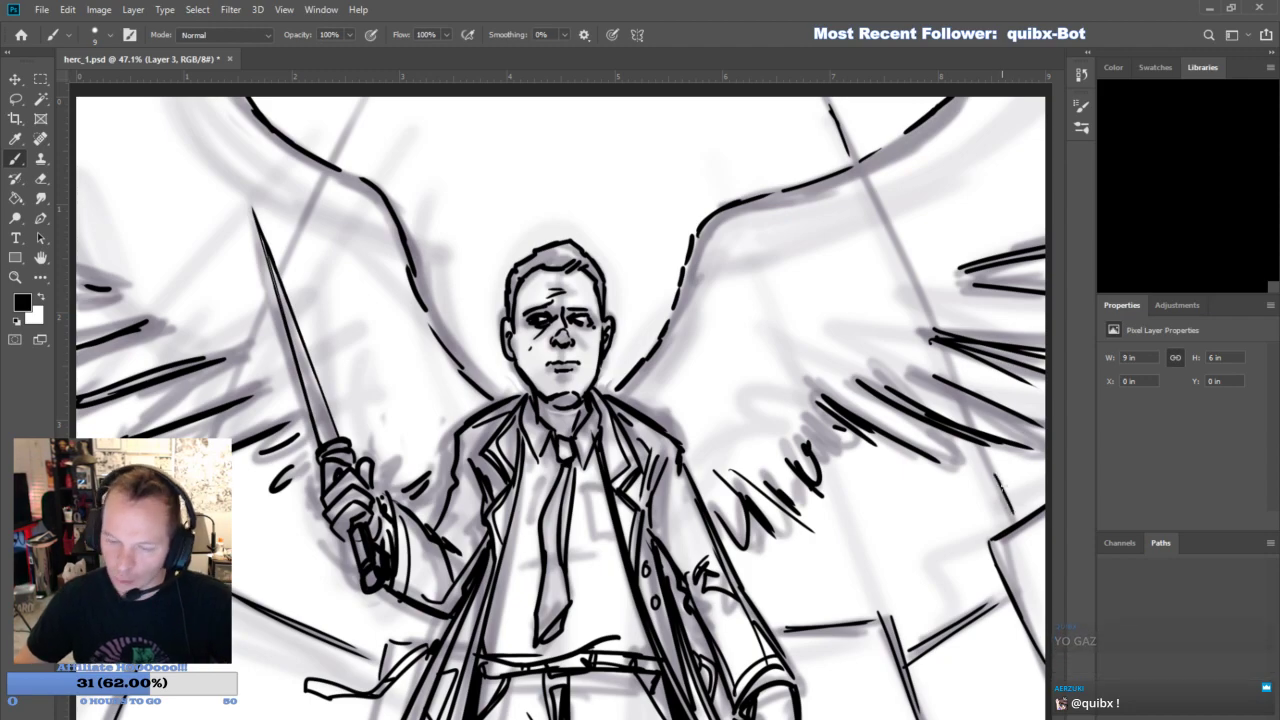
pyautogui.moveTo(338, 152); pyautogui.dragTo(359, 108)
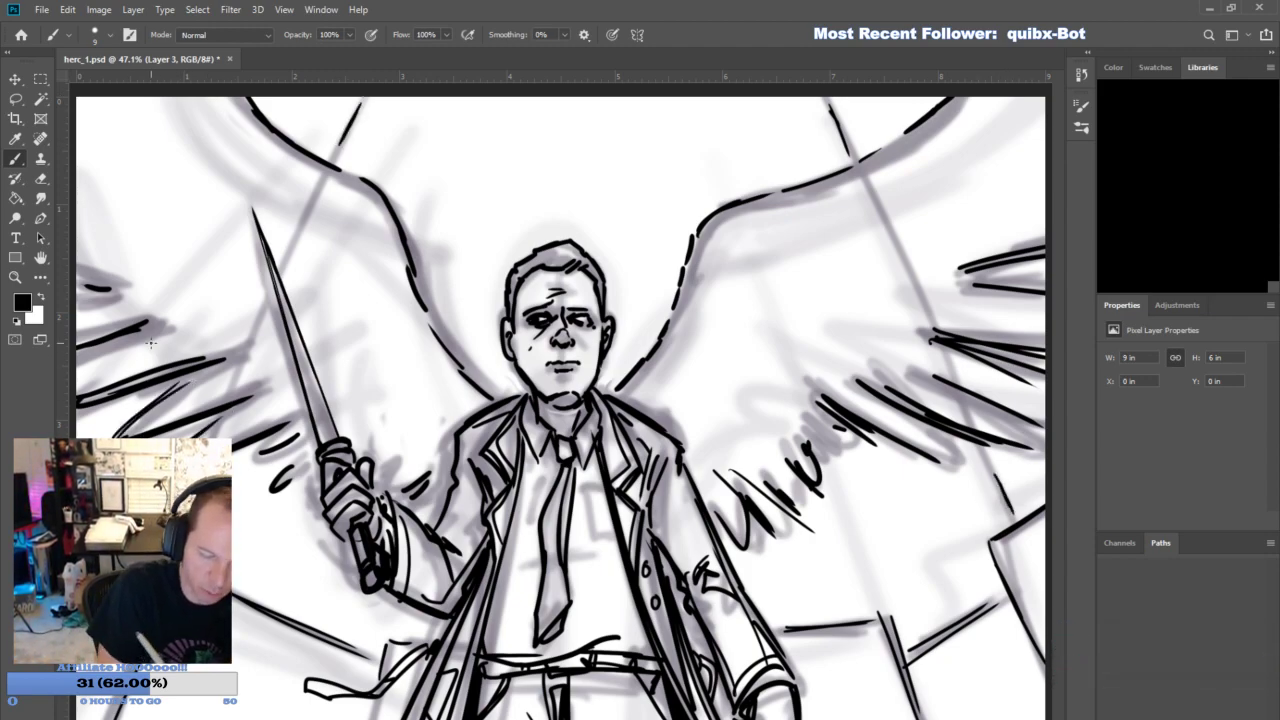
# - Add finer feather strokes along both wings' lower and outer edges, and ink dark strokes into the hair
pyautogui.moveTo(738, 470); pyautogui.dragTo(812, 532)
pyautogui.moveTo(780, 482); pyautogui.dragTo(806, 522)
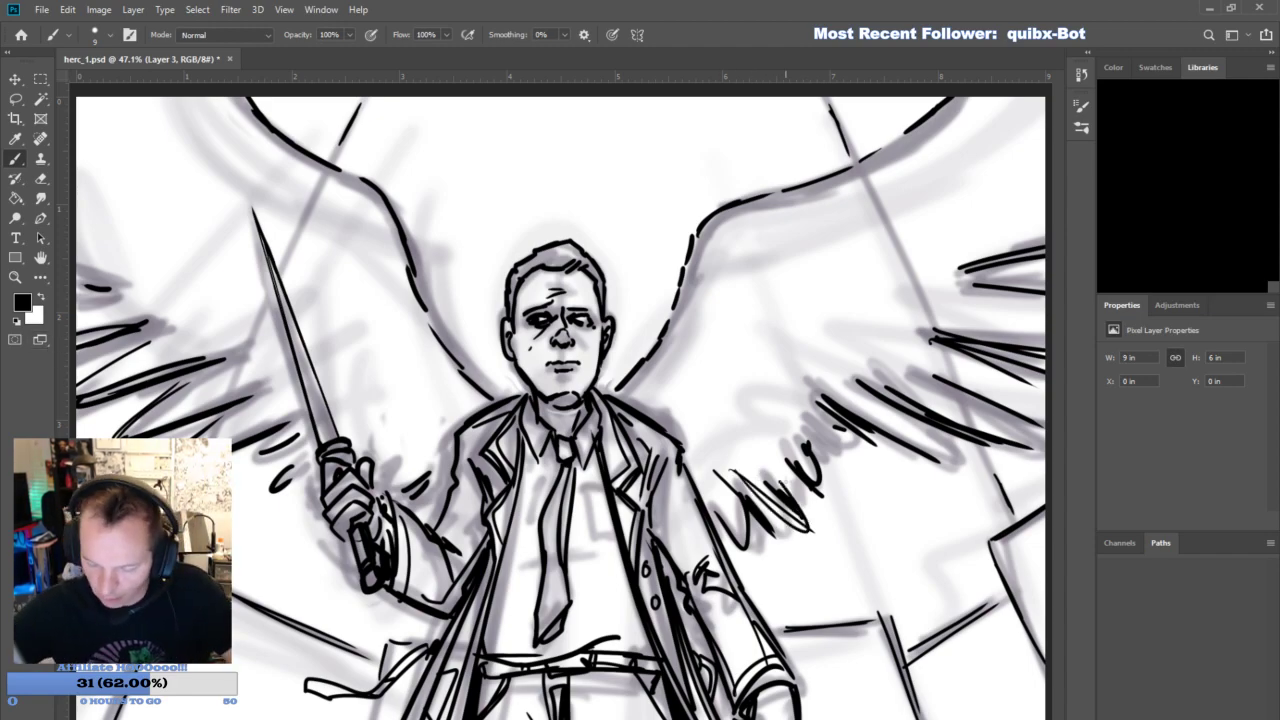
pyautogui.moveTo(812, 430); pyautogui.dragTo(855, 482)
pyautogui.moveTo(838, 450); pyautogui.dragTo(870, 460)
pyautogui.moveTo(960, 434); pyautogui.dragTo(941, 461)
pyautogui.moveTo(932, 368); pyautogui.dragTo(1044, 414)
pyautogui.moveTo(1003, 375); pyautogui.dragTo(1046, 396)
pyautogui.moveTo(974, 325); pyautogui.dragTo(1046, 338)
pyautogui.moveTo(988, 282); pyautogui.dragTo(1042, 288)
pyautogui.moveTo(968, 260); pyautogui.dragTo(1046, 278)
pyautogui.moveTo(962, 250)
pyautogui.mouseDown()
pyautogui.moveTo(1046, 230)
pyautogui.moveTo(1046, 204)
pyautogui.mouseUp()
pyautogui.moveTo(158, 305); pyautogui.dragTo(80, 316)
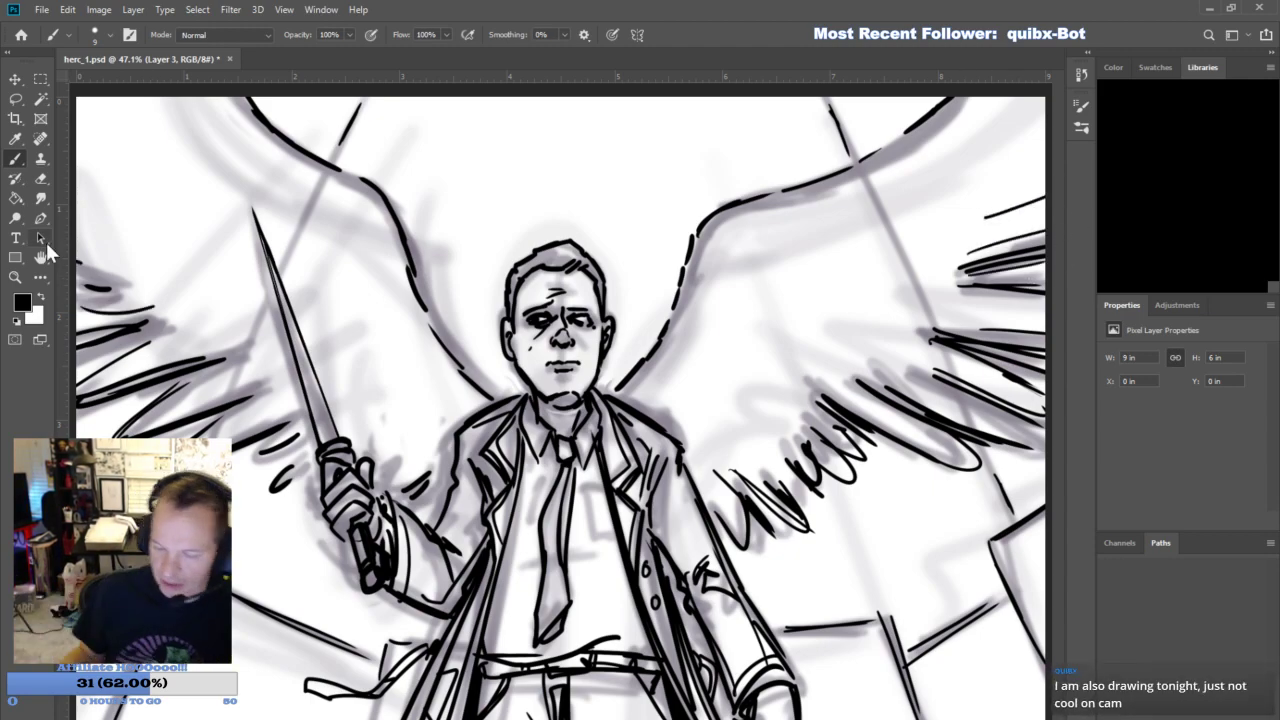
pyautogui.moveTo(576, 248); pyautogui.dragTo(539, 265)
# - Block in a black eye shadow on a new layer with the brush at size 20, setting the layer's opacity to 80%
pyautogui.click(15, 278)
pyautogui.keyDown('alt'); pyautogui.click(648, 567); pyautogui.keyUp('alt')
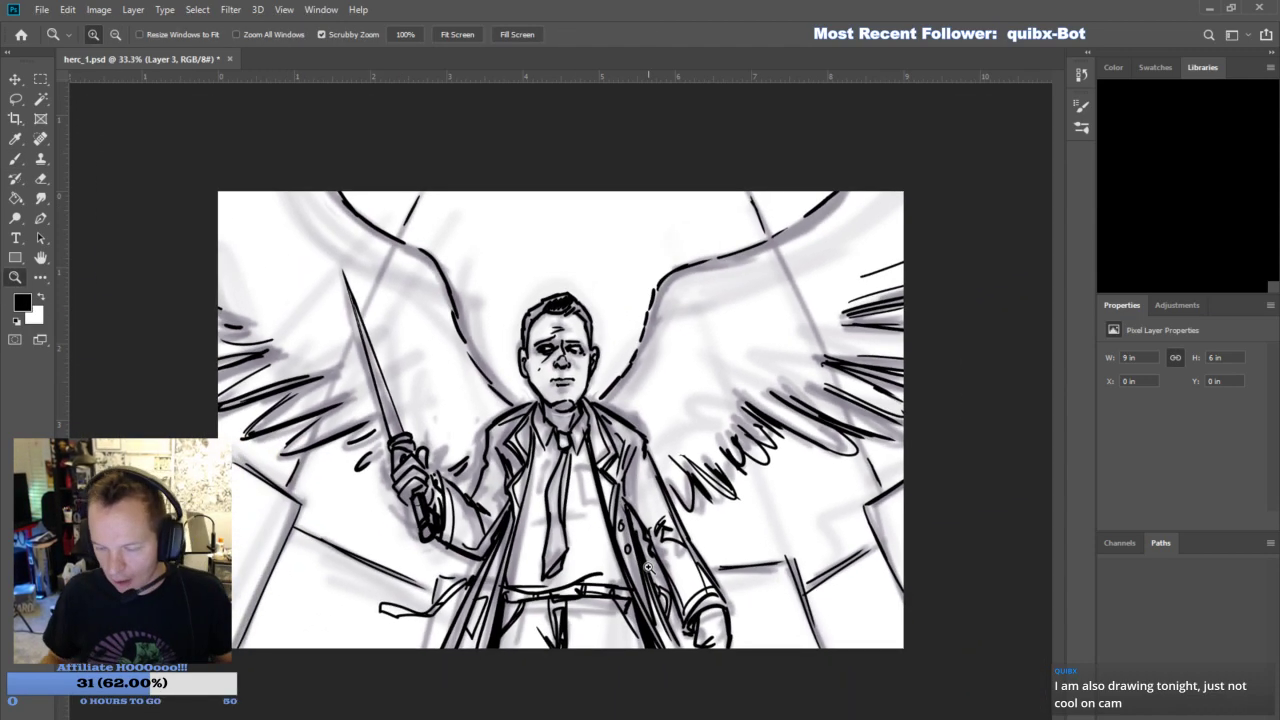
pyautogui.click(15, 158)
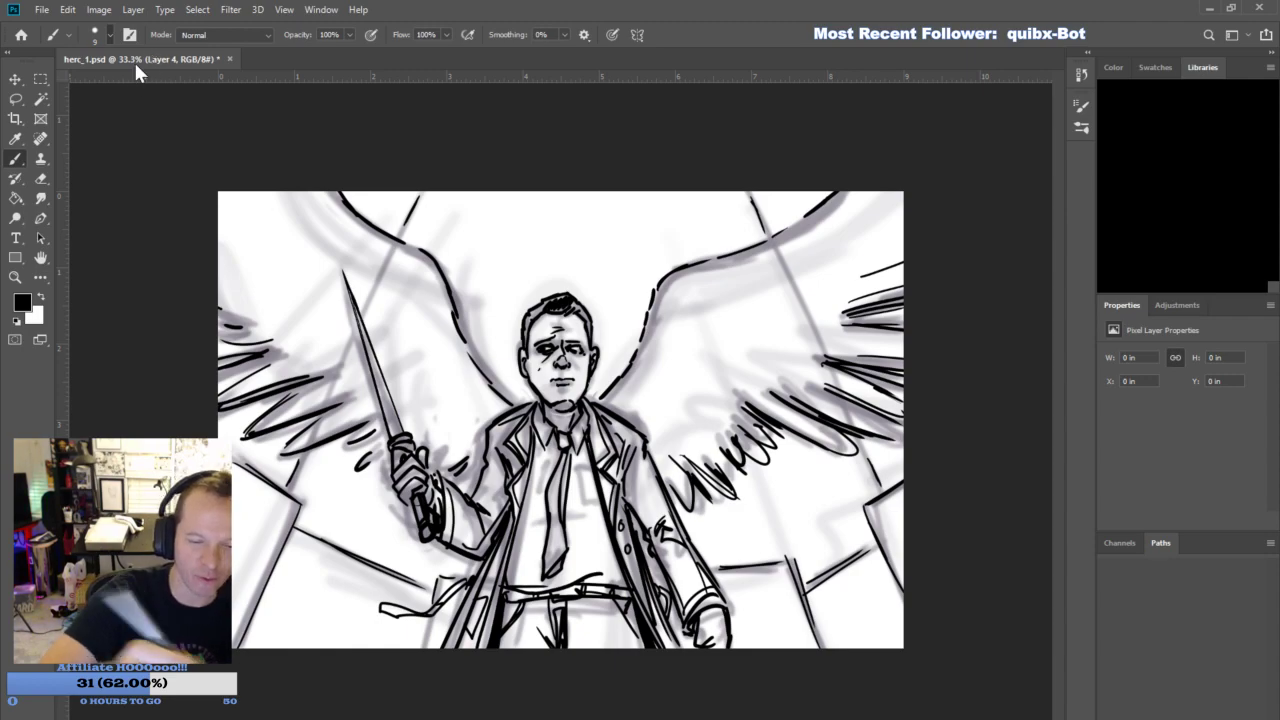
pyautogui.press(']')
pyautogui.press(']')
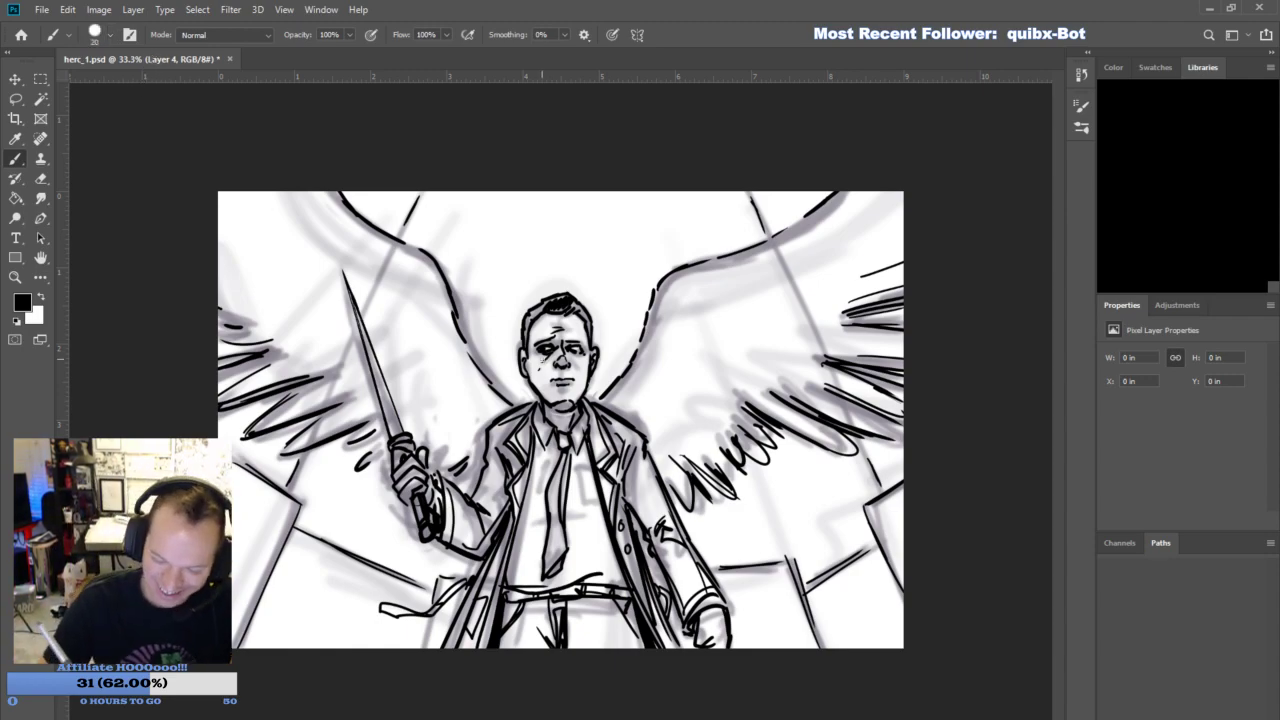
pyautogui.moveTo(542, 358); pyautogui.dragTo(557, 358)
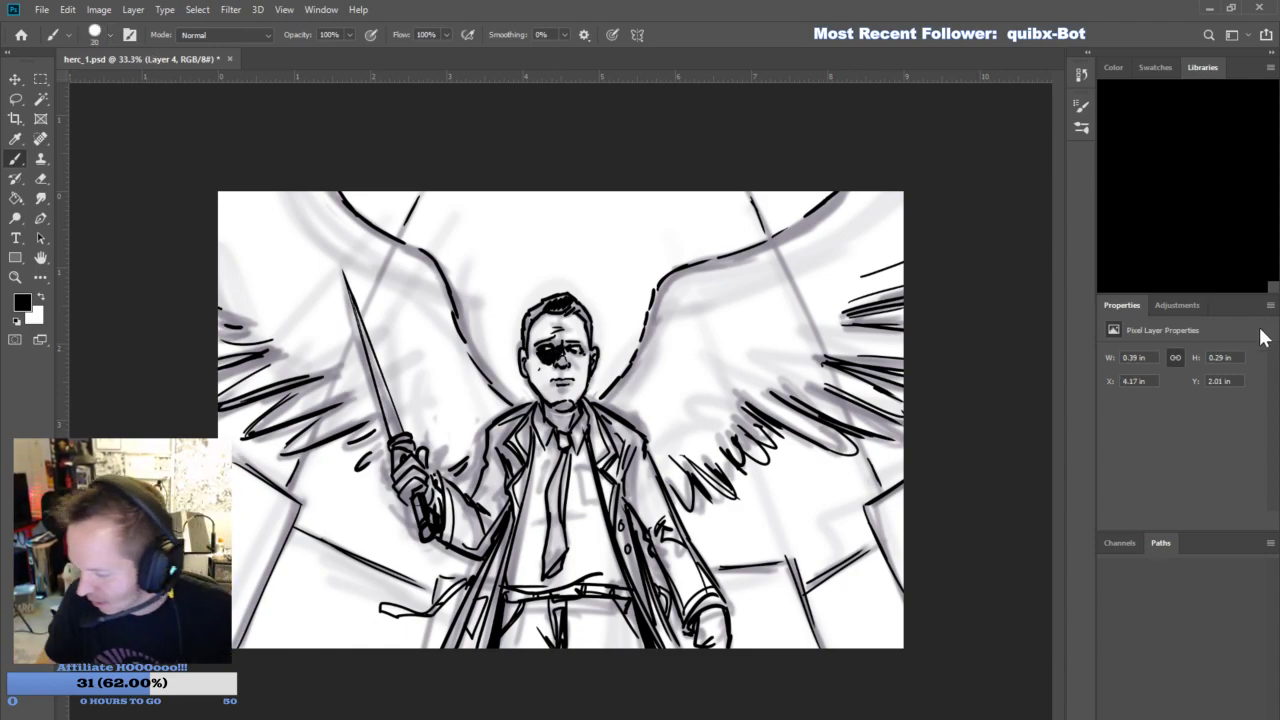
pyautogui.click(1142, 386)
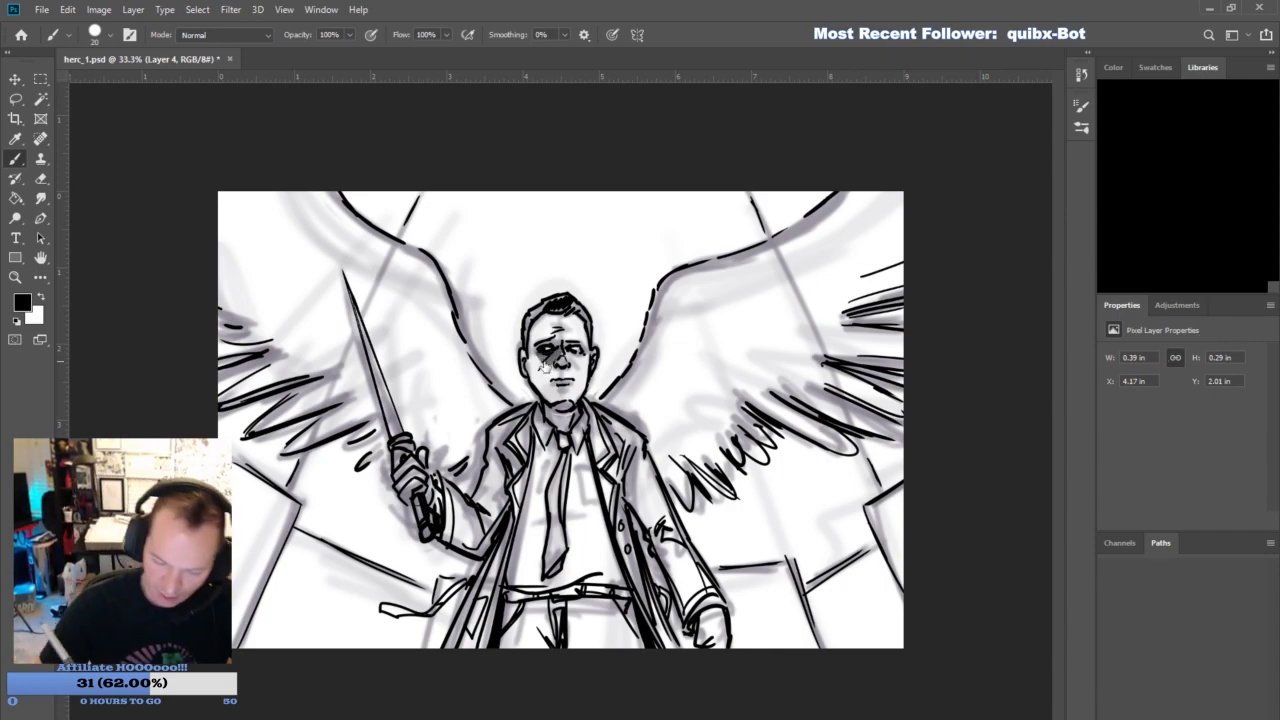
pyautogui.write('80')
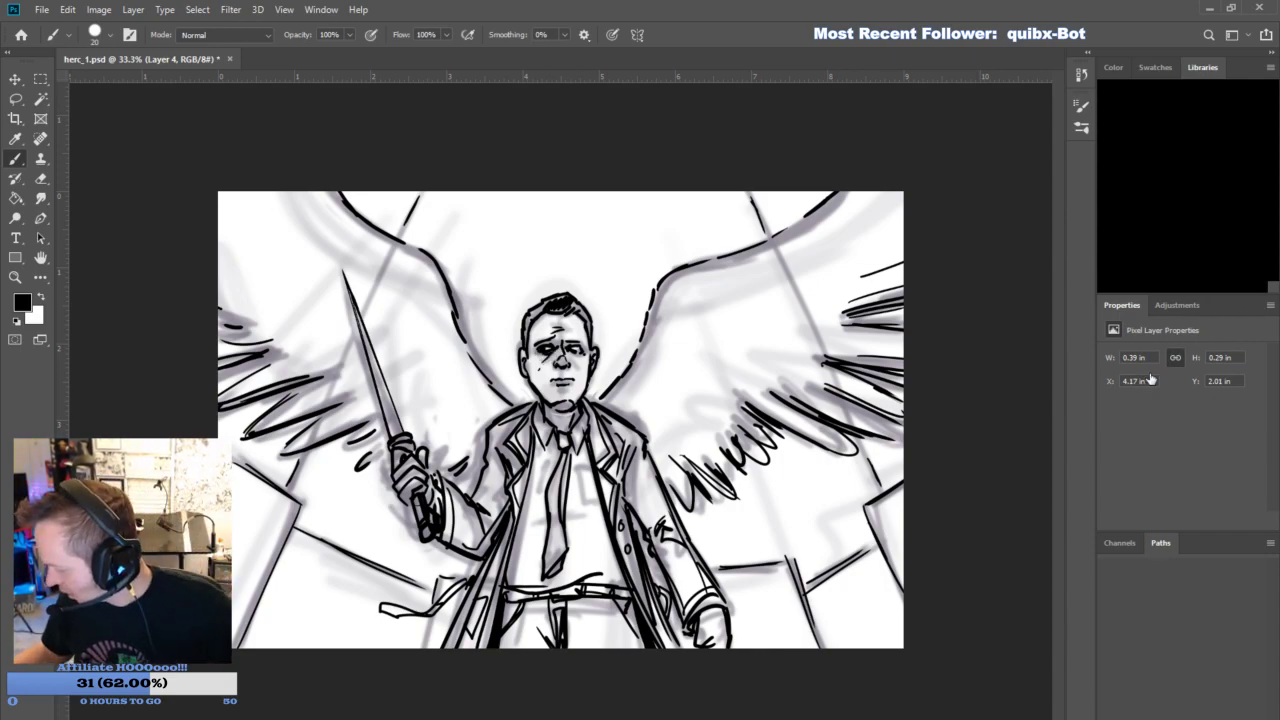
# - Shade the eye sockets, under the nose and lip, the neck, the blade hand and the shadow side of both sleeves
pyautogui.moveTo(545, 357)
pyautogui.mouseDown()
pyautogui.moveTo(558, 343)
pyautogui.moveTo(568, 423)
pyautogui.moveTo(570, 348)
pyautogui.moveTo(547, 401)
pyautogui.mouseUp()
pyautogui.moveTo(410, 484)
pyautogui.mouseDown()
pyautogui.moveTo(427, 500)
pyautogui.moveTo(400, 462)
pyautogui.mouseUp()
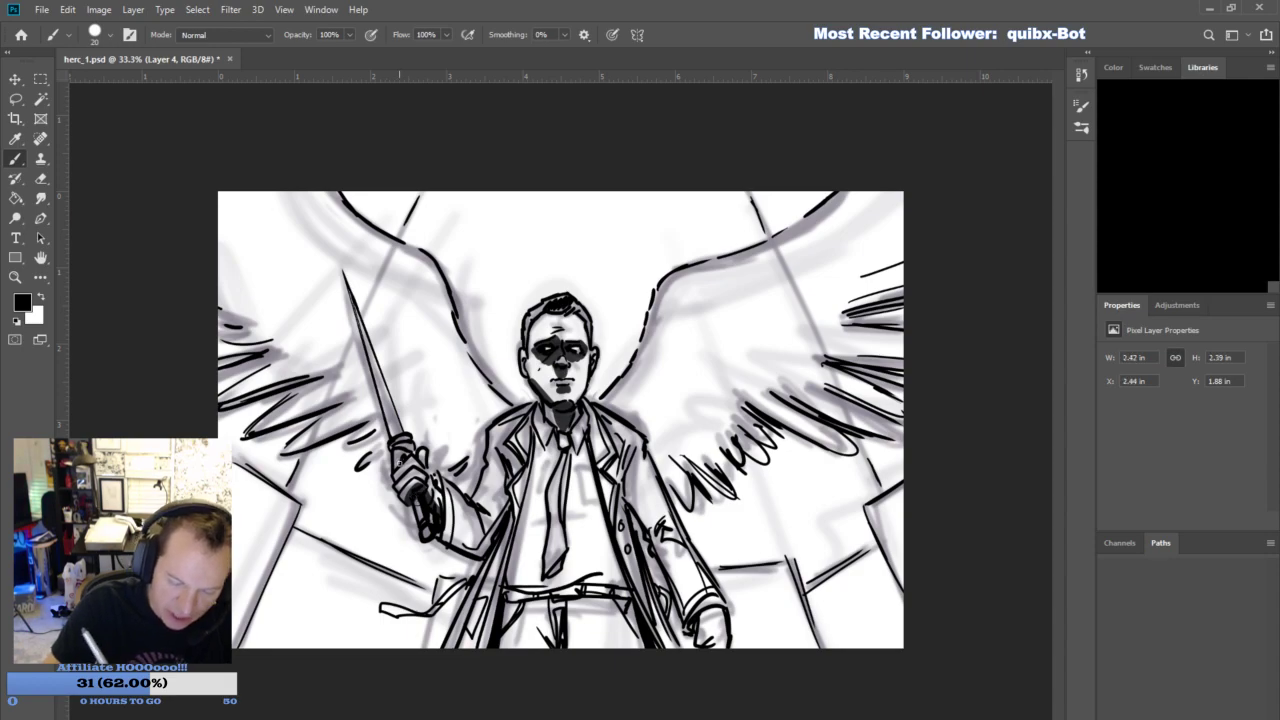
pyautogui.moveTo(451, 522)
pyautogui.mouseDown()
pyautogui.moveTo(470, 552)
pyautogui.moveTo(496, 510)
pyautogui.moveTo(462, 542)
pyautogui.moveTo(510, 499)
pyautogui.mouseUp()
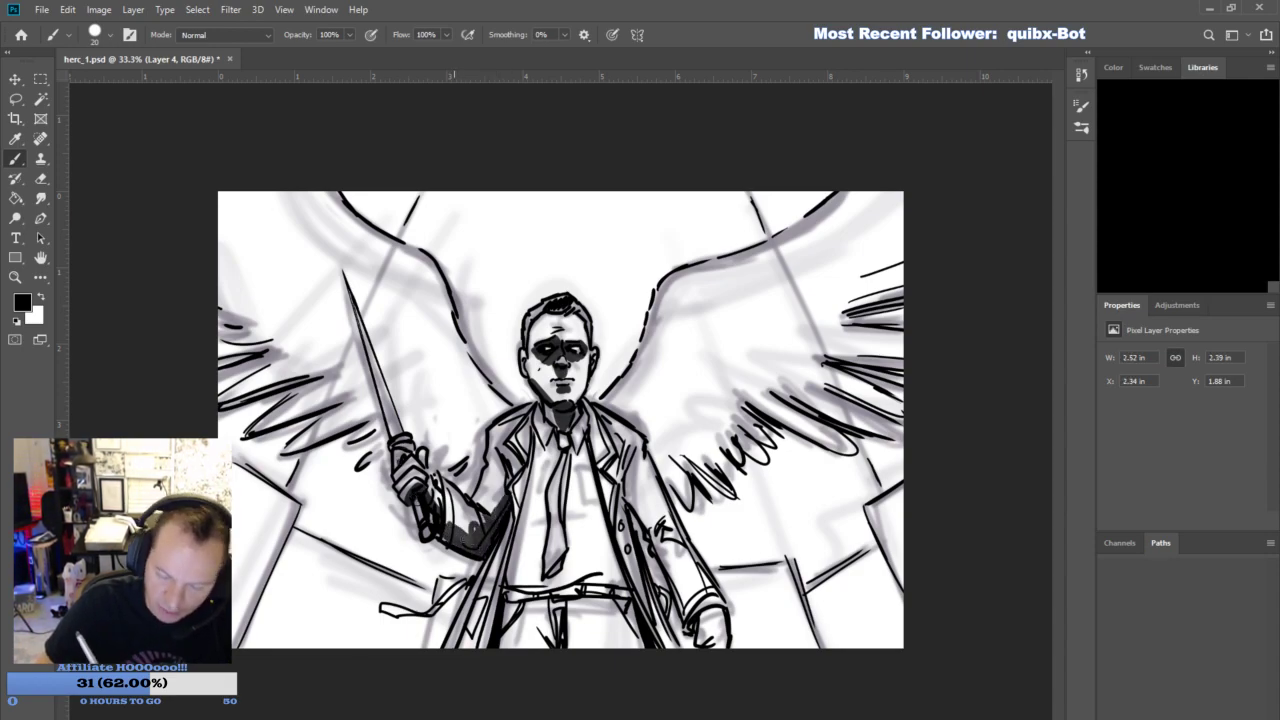
pyautogui.moveTo(628, 492)
pyautogui.mouseDown()
pyautogui.moveTo(694, 612)
pyautogui.moveTo(692, 578)
pyautogui.moveTo(672, 544)
pyautogui.moveTo(702, 598)
pyautogui.moveTo(704, 640)
pyautogui.moveTo(698, 612)
pyautogui.mouseUp()
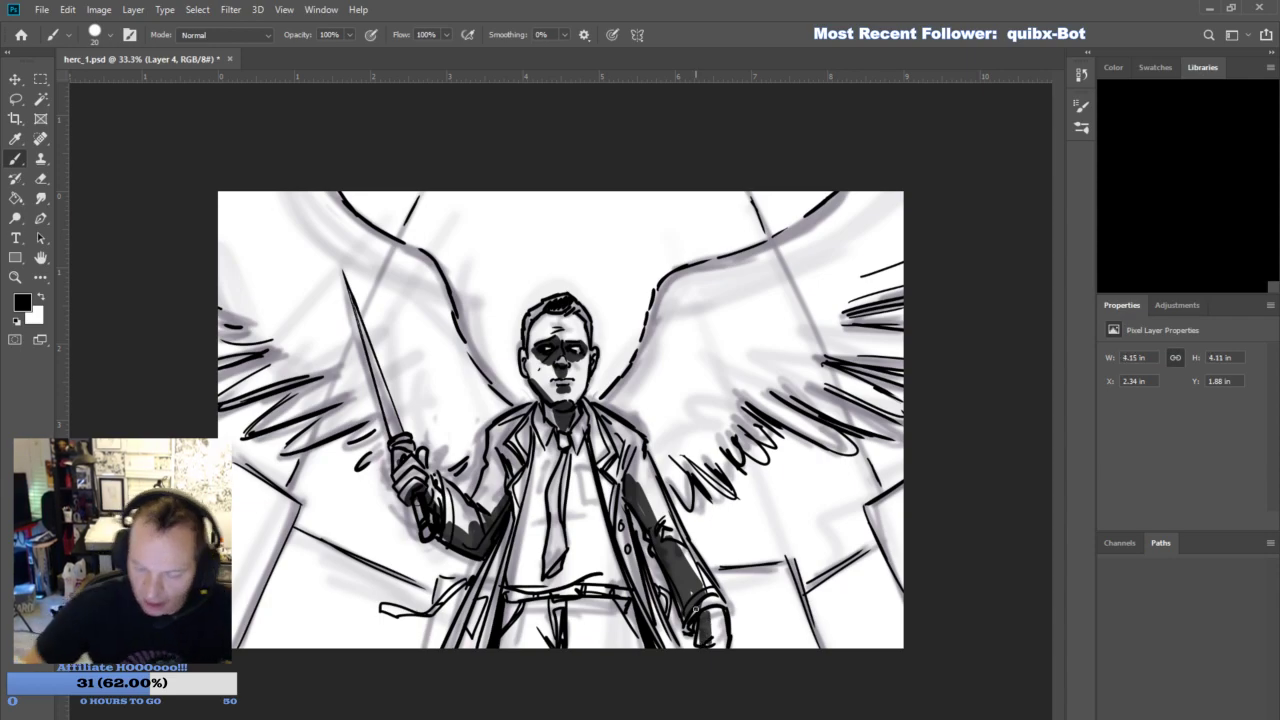
# - Shade the shirt on both sides of the tie, the trouser leg and the coat's lower flap
pyautogui.moveTo(543, 447)
pyautogui.mouseDown()
pyautogui.moveTo(510, 585)
pyautogui.moveTo(524, 572)
pyautogui.moveTo(540, 453)
pyautogui.mouseUp()
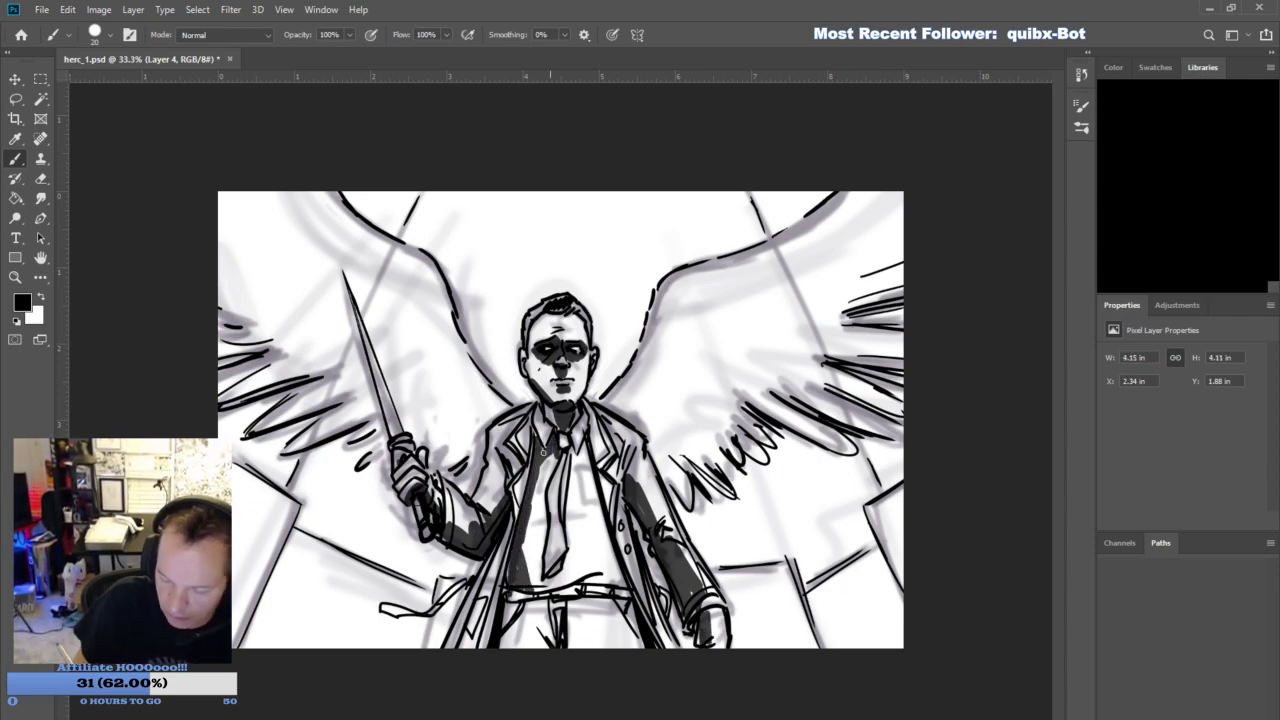
pyautogui.moveTo(507, 602)
pyautogui.mouseDown()
pyautogui.moveTo(503, 645)
pyautogui.moveTo(555, 605)
pyautogui.moveTo(498, 660)
pyautogui.mouseUp()
pyautogui.moveTo(545, 606); pyautogui.dragTo(519, 630)
pyautogui.moveTo(541, 561)
pyautogui.mouseDown()
pyautogui.moveTo(560, 586)
pyautogui.moveTo(521, 547)
pyautogui.mouseUp()
pyautogui.moveTo(533, 595); pyautogui.dragTo(549, 587)
pyautogui.moveTo(568, 566); pyautogui.dragTo(577, 457)
pyautogui.moveTo(440, 602); pyautogui.dragTo(475, 578)
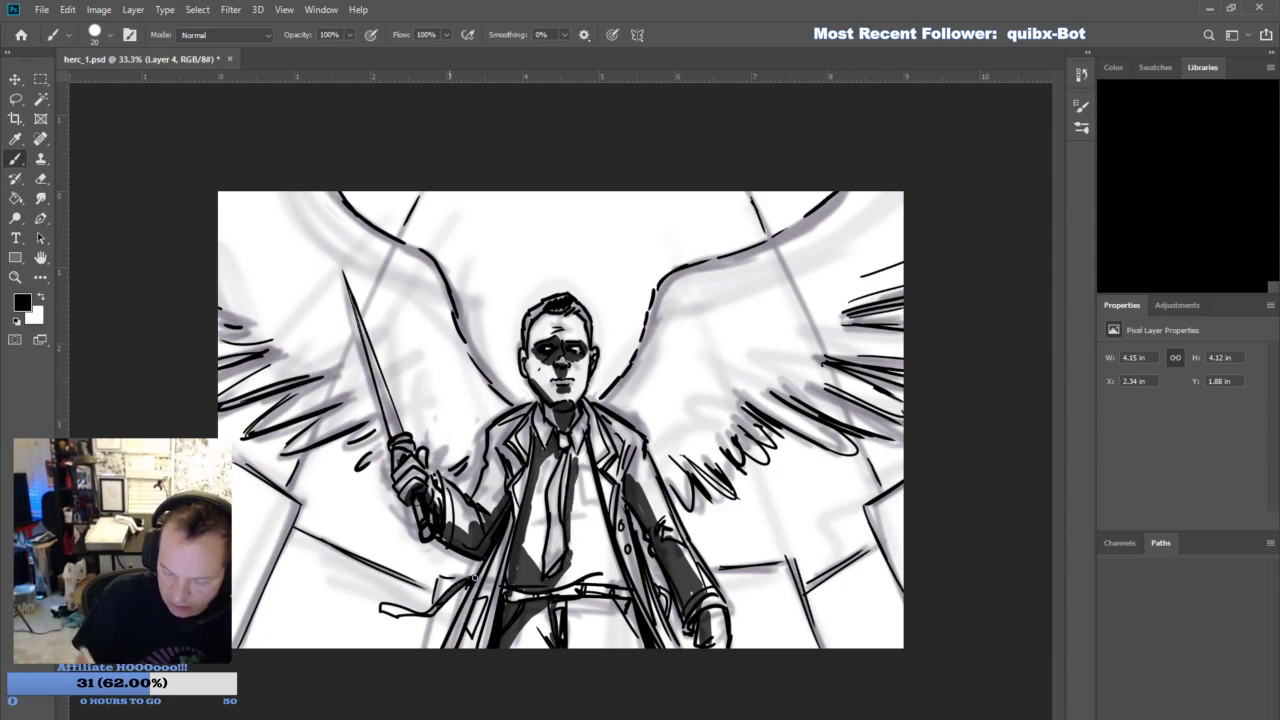
# - Shade the inside of the coat's buttoned front, the jaw and the shadowed side of the face up to the hair
pyautogui.moveTo(624, 525)
pyautogui.mouseDown()
pyautogui.moveTo(658, 643)
pyautogui.moveTo(625, 469)
pyautogui.moveTo(613, 475)
pyautogui.mouseUp()
pyautogui.moveTo(561, 407); pyautogui.dragTo(553, 393)
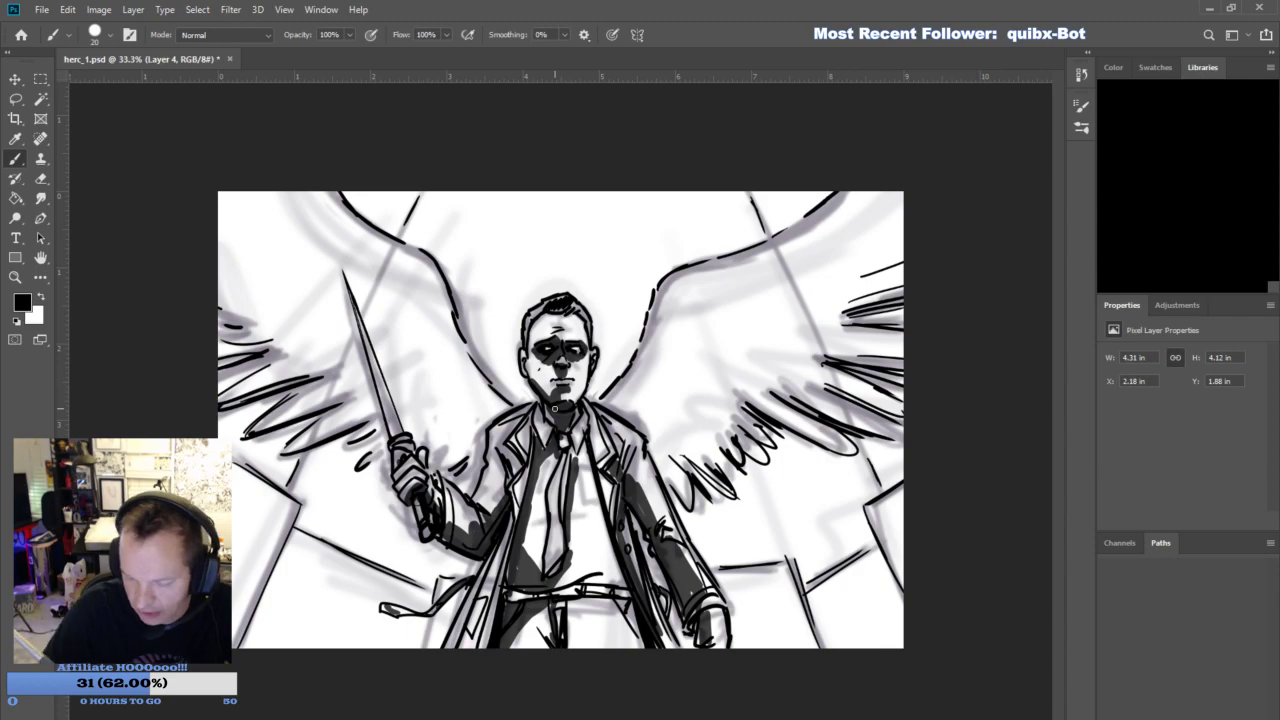
pyautogui.moveTo(533, 389); pyautogui.dragTo(540, 306)
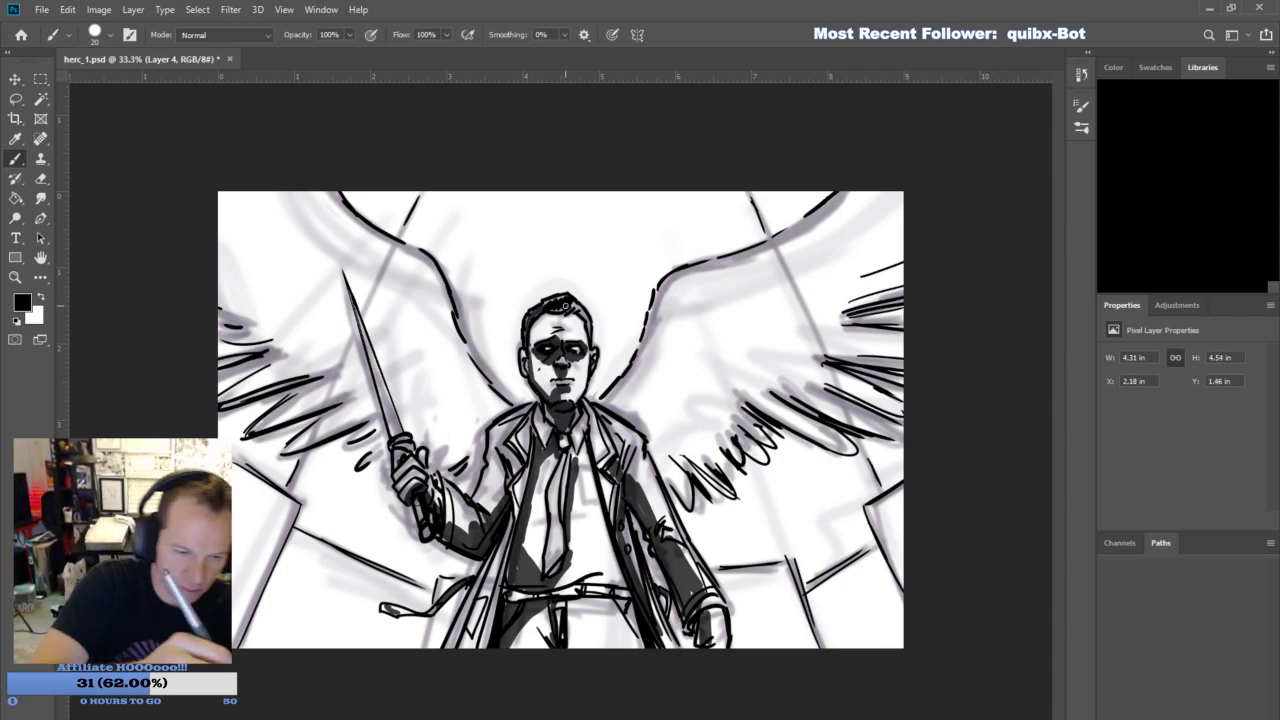
# - Fill both wings with the dark shading tone using the brush at size 86, leaving the blade's lit side clear
pyautogui.moveTo(690, 480)
pyautogui.mouseDown()
pyautogui.moveTo(612, 392)
pyautogui.moveTo(672, 295)
pyautogui.moveTo(885, 195)
pyautogui.mouseUp()
pyautogui.moveTo(660, 392)
pyautogui.mouseDown()
pyautogui.moveTo(692, 460)
pyautogui.moveTo(722, 487)
pyautogui.moveTo(675, 407)
pyautogui.moveTo(721, 459)
pyautogui.moveTo(734, 458)
pyautogui.moveTo(696, 410)
pyautogui.moveTo(755, 452)
pyautogui.moveTo(704, 381)
pyautogui.moveTo(692, 334)
pyautogui.moveTo(672, 383)
pyautogui.moveTo(687, 342)
pyautogui.moveTo(706, 373)
pyautogui.moveTo(847, 446)
pyautogui.moveTo(881, 425)
pyautogui.moveTo(831, 400)
pyautogui.moveTo(823, 433)
pyautogui.moveTo(777, 390)
pyautogui.moveTo(787, 370)
pyautogui.moveTo(908, 422)
pyautogui.moveTo(736, 375)
pyautogui.moveTo(799, 346)
pyautogui.moveTo(778, 340)
pyautogui.moveTo(831, 331)
pyautogui.moveTo(727, 337)
pyautogui.moveTo(823, 276)
pyautogui.moveTo(825, 259)
pyautogui.moveTo(784, 271)
pyautogui.moveTo(719, 368)
pyautogui.moveTo(702, 369)
pyautogui.moveTo(906, 200)
pyautogui.mouseUp()
pyautogui.moveTo(451, 453)
pyautogui.mouseDown()
pyautogui.moveTo(470, 485)
pyautogui.moveTo(445, 450)
pyautogui.moveTo(486, 402)
pyautogui.moveTo(450, 360)
pyautogui.moveTo(425, 295)
pyautogui.moveTo(465, 355)
pyautogui.moveTo(385, 237)
pyautogui.moveTo(306, 180)
pyautogui.moveTo(323, 194)
pyautogui.moveTo(308, 168)
pyautogui.mouseUp()
pyautogui.moveTo(283, 333)
pyautogui.mouseDown()
pyautogui.moveTo(201, 342)
pyautogui.moveTo(208, 350)
pyautogui.moveTo(217, 326)
pyautogui.moveTo(225, 190)
pyautogui.mouseUp()
pyautogui.moveTo(255, 366)
pyautogui.mouseDown()
pyautogui.moveTo(320, 345)
pyautogui.moveTo(301, 368)
pyautogui.moveTo(316, 362)
pyautogui.moveTo(345, 395)
pyautogui.moveTo(350, 385)
pyautogui.moveTo(349, 406)
pyautogui.moveTo(375, 405)
pyautogui.moveTo(370, 470)
pyautogui.moveTo(330, 320)
pyautogui.moveTo(318, 333)
pyautogui.moveTo(268, 200)
pyautogui.moveTo(250, 300)
pyautogui.moveTo(245, 215)
pyautogui.moveTo(300, 200)
pyautogui.mouseUp()
pyautogui.moveTo(311, 310)
pyautogui.mouseDown()
pyautogui.moveTo(345, 305)
pyautogui.moveTo(375, 395)
pyautogui.moveTo(437, 436)
pyautogui.moveTo(440, 360)
pyautogui.moveTo(372, 320)
pyautogui.moveTo(350, 240)
pyautogui.moveTo(392, 260)
pyautogui.moveTo(343, 300)
pyautogui.moveTo(319, 251)
pyautogui.mouseUp()
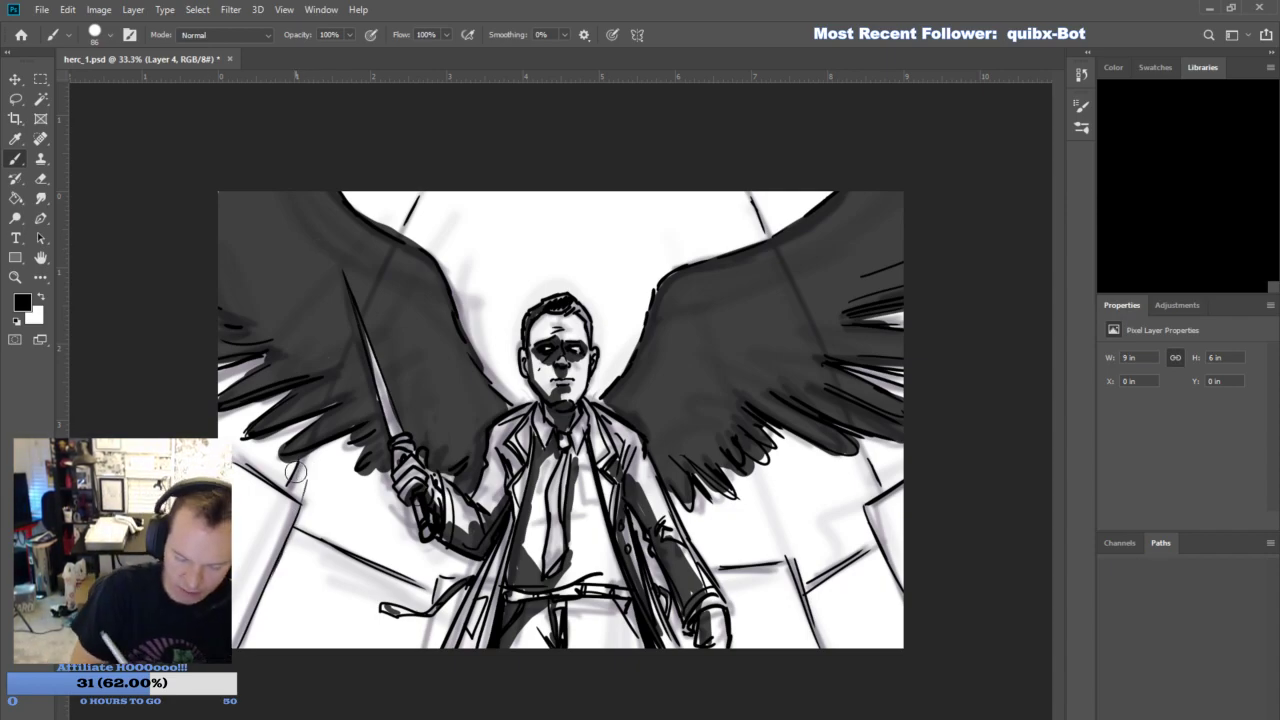
# - Block in dark shadow strokes on the background beams above the wings and along both sides of the figure
pyautogui.moveTo(320, 465); pyautogui.dragTo(245, 635)
pyautogui.moveTo(420, 240); pyautogui.dragTo(395, 190)
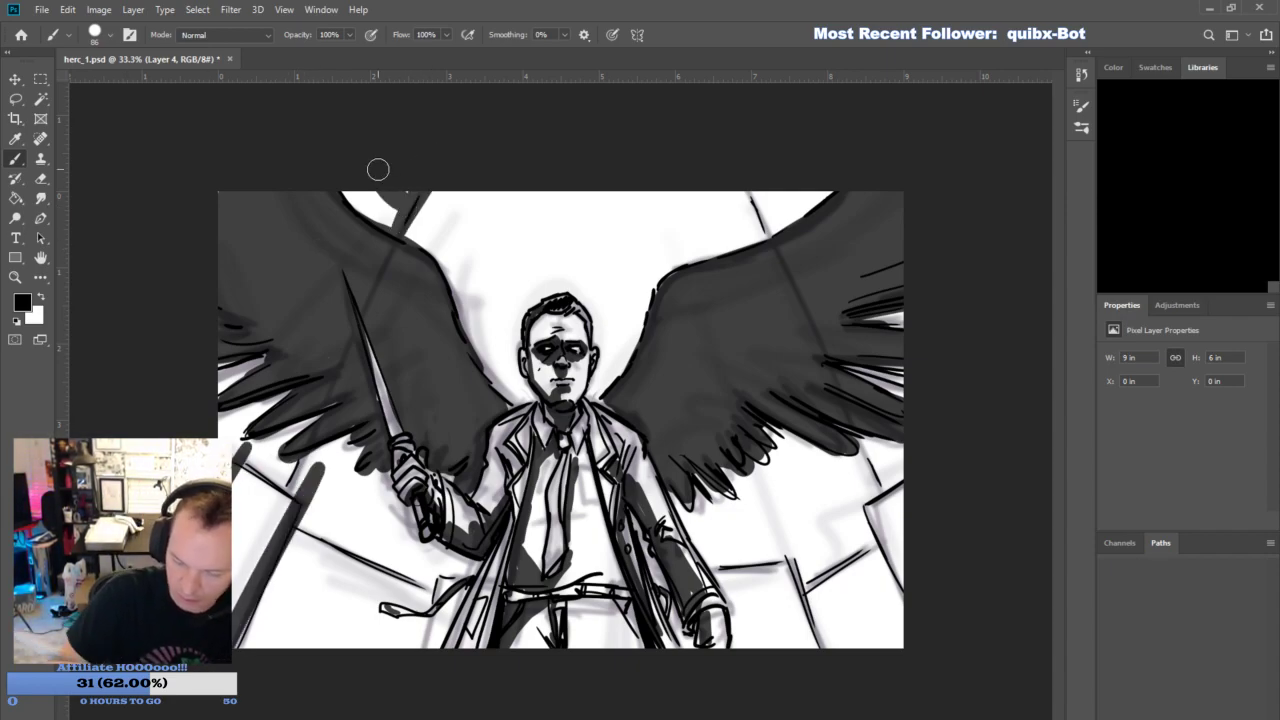
pyautogui.moveTo(886, 480); pyautogui.dragTo(904, 470)
pyautogui.moveTo(772, 214); pyautogui.dragTo(751, 177)
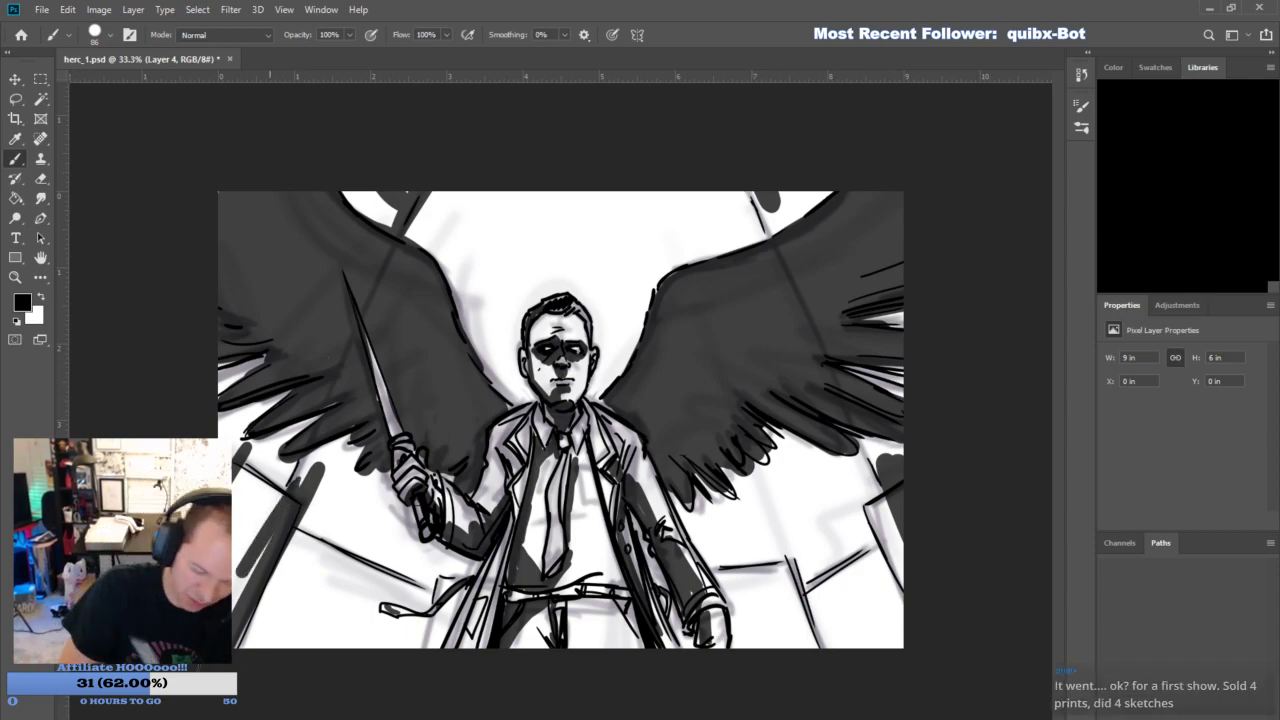
pyautogui.moveTo(372, 224); pyautogui.dragTo(364, 196)
pyautogui.moveTo(776, 232); pyautogui.dragTo(794, 178)
pyautogui.moveTo(880, 478)
pyautogui.mouseDown()
pyautogui.moveTo(902, 588)
pyautogui.moveTo(880, 584)
pyautogui.mouseUp()
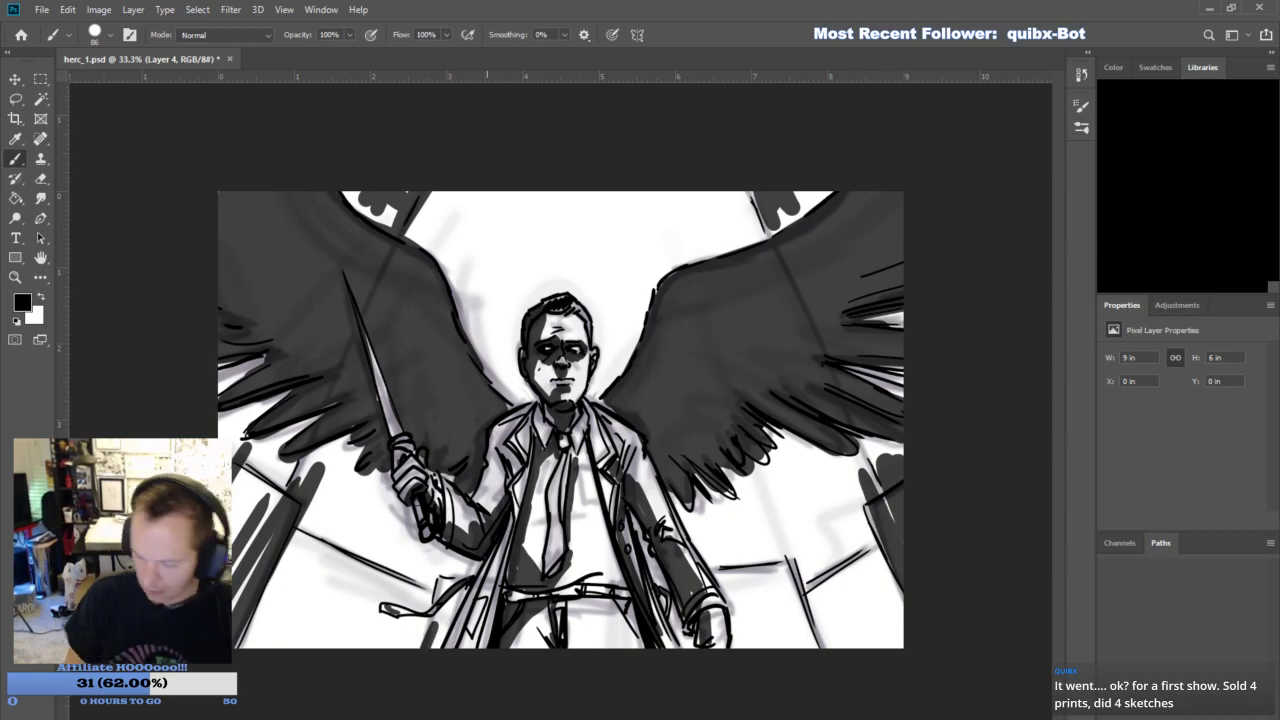
# - Erase thin streaks through the background beam shadows with the eraser at size 15 for a hatched look
pyautogui.press('e')
pyautogui.moveTo(405, 210); pyautogui.dragTo(380, 200)
pyautogui.moveTo(308, 490); pyautogui.dragTo(228, 640)
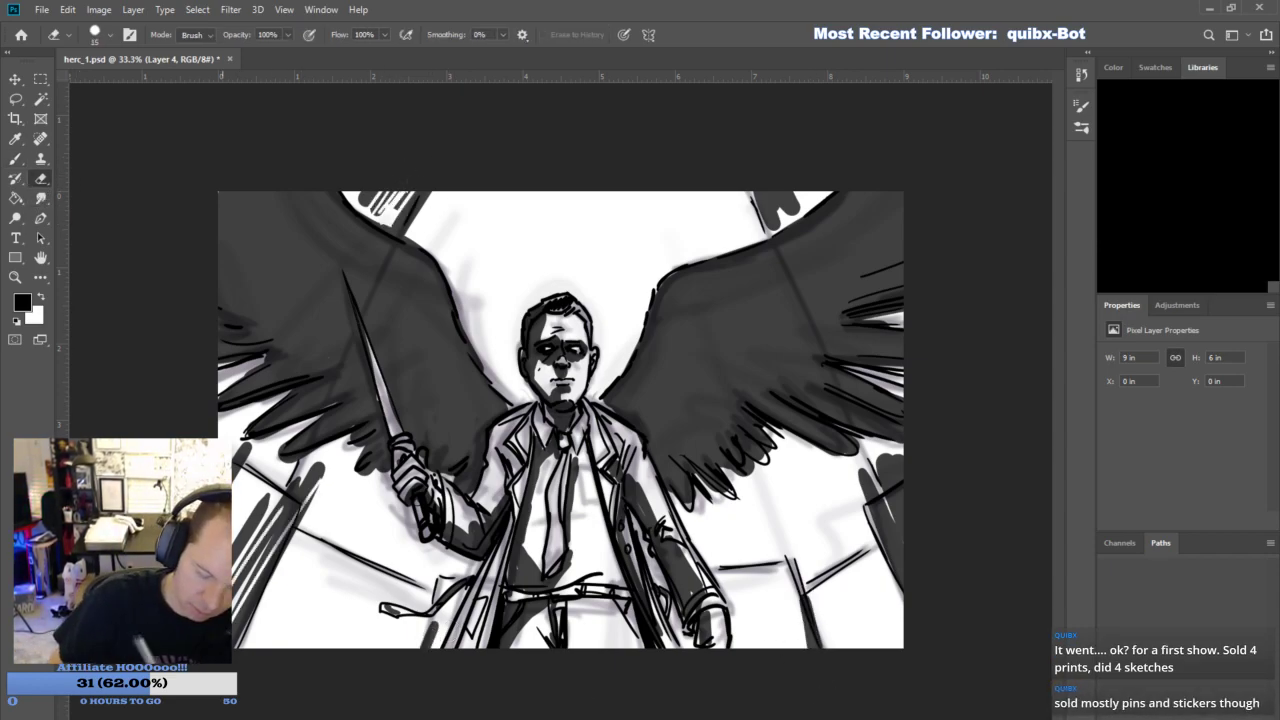
pyautogui.moveTo(251, 438); pyautogui.dragTo(246, 446)
pyautogui.moveTo(863, 475)
pyautogui.mouseDown()
pyautogui.moveTo(878, 533)
pyautogui.moveTo(901, 531)
pyautogui.mouseUp()
pyautogui.moveTo(889, 463); pyautogui.dragTo(902, 496)
pyautogui.moveTo(763, 193); pyautogui.dragTo(774, 226)
pyautogui.moveTo(769, 190)
pyautogui.mouseDown()
pyautogui.moveTo(781, 208)
pyautogui.moveTo(783, 192)
pyautogui.mouseUp()
# - Erase slivers of shading between the outer feathers of both wings
pyautogui.moveTo(838, 300); pyautogui.dragTo(905, 282)
pyautogui.moveTo(838, 286); pyautogui.dragTo(905, 263)
pyautogui.moveTo(848, 349); pyautogui.dragTo(906, 349)
pyautogui.moveTo(861, 403); pyautogui.dragTo(933, 421)
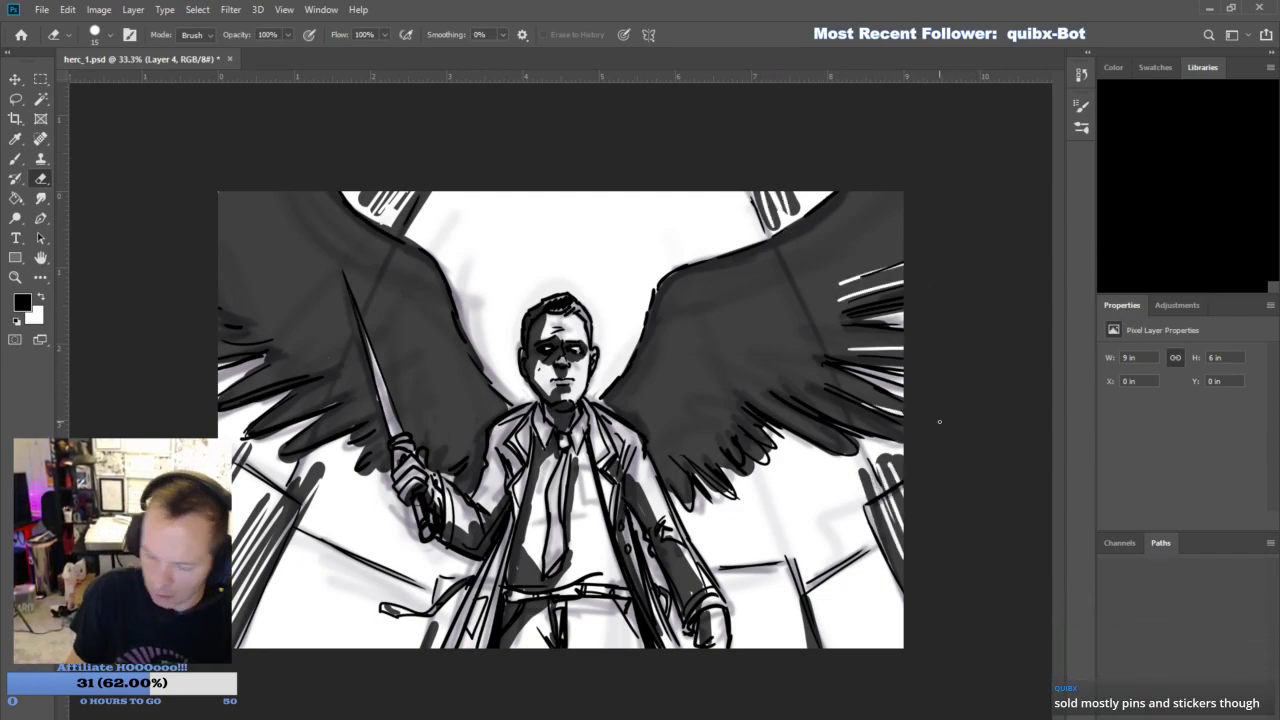
pyautogui.moveTo(315, 371); pyautogui.dragTo(232, 398)
pyautogui.moveTo(234, 345); pyautogui.dragTo(216, 353)
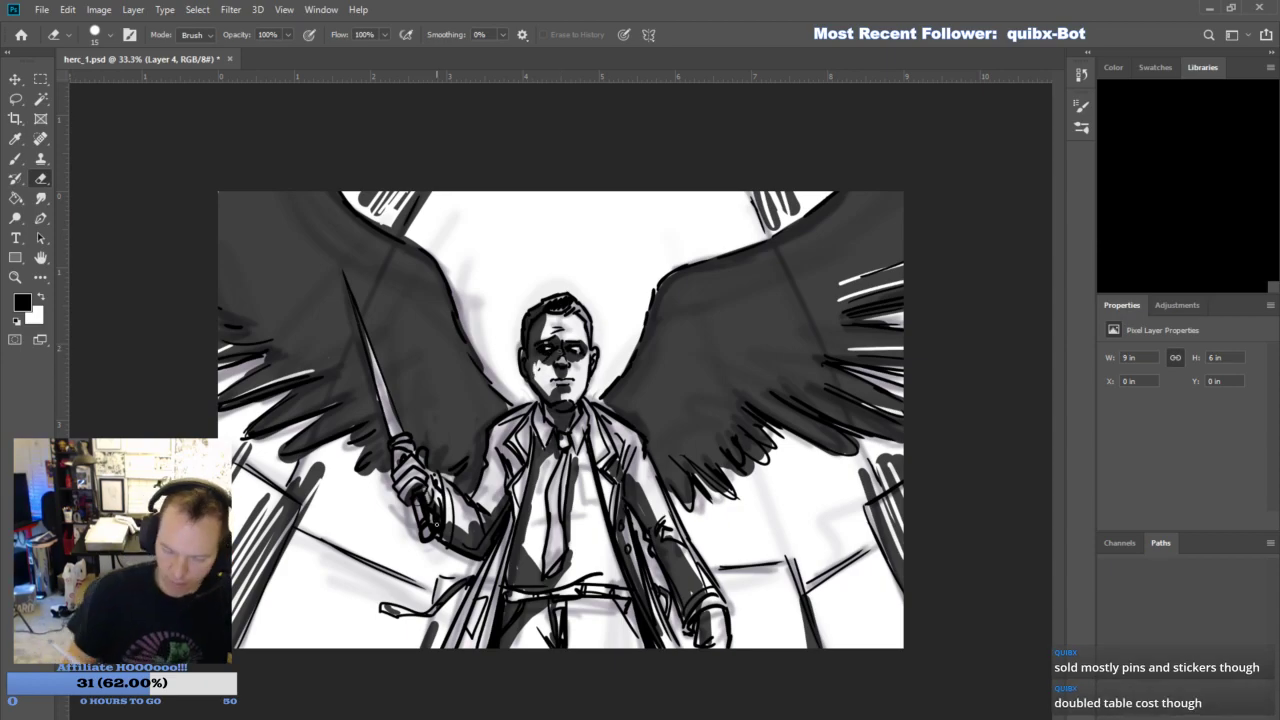
# - Lower the shading layer's opacity to 50% and prepare a white brush on a new layer
pyautogui.click(1157, 400)
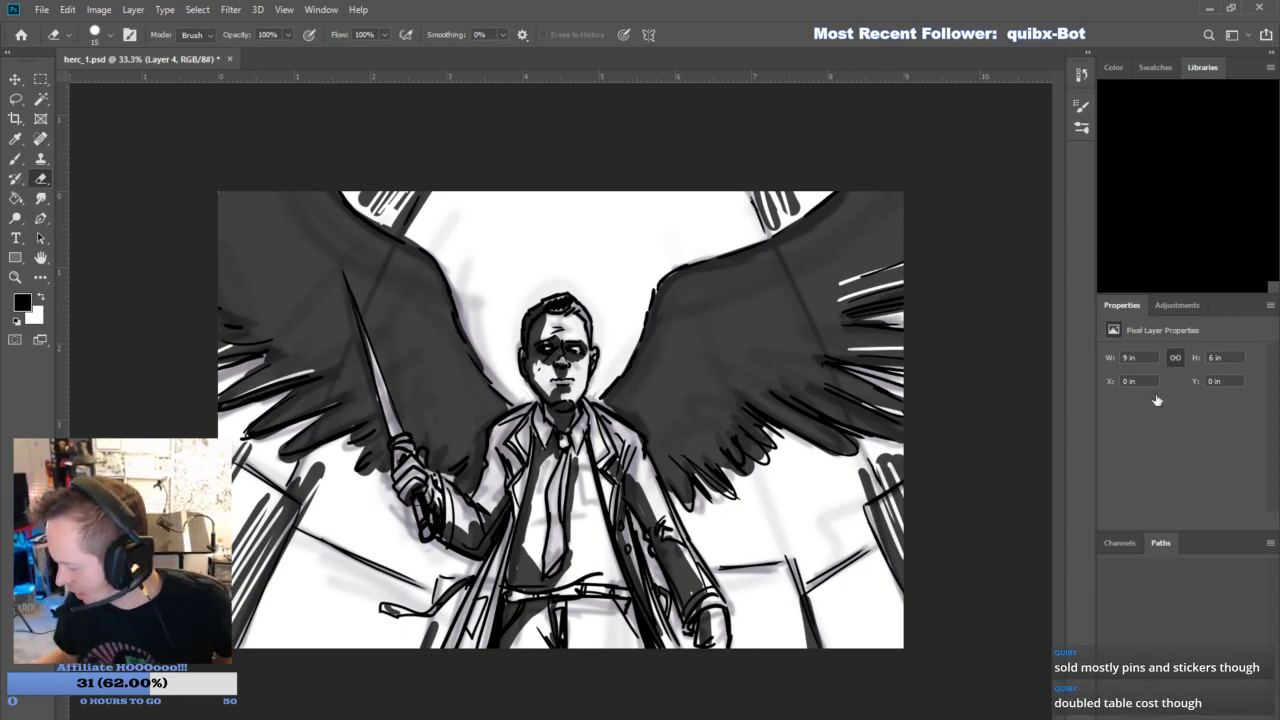
pyautogui.write('50')
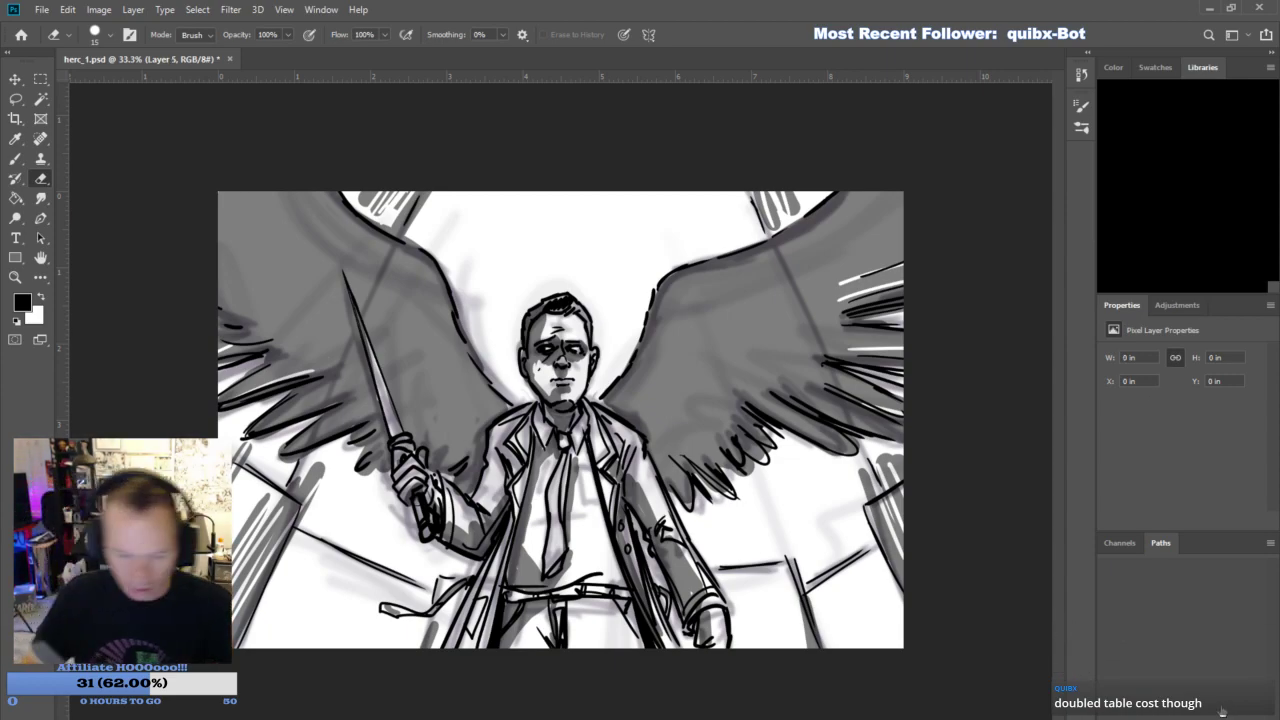
pyautogui.click(40, 297)
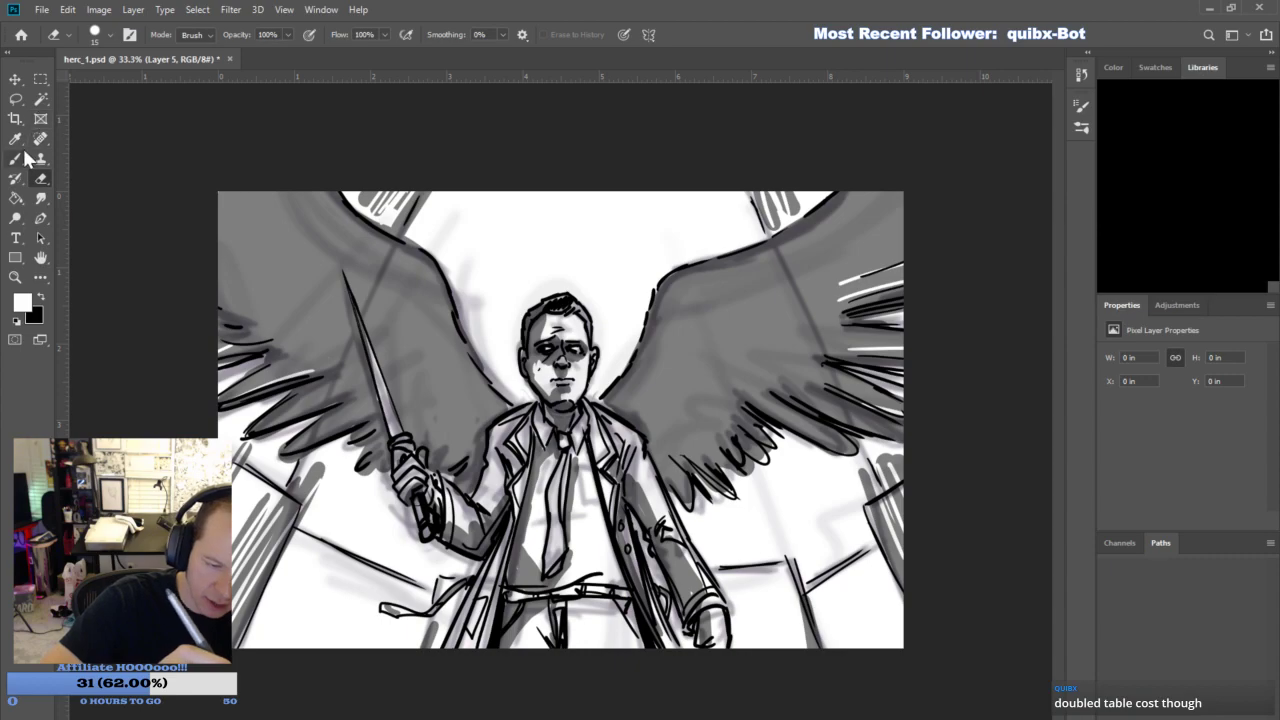
pyautogui.click(16, 158)
pyautogui.click(545, 346)
pyautogui.click(577, 349)
pyautogui.hotkey('ctrl', 'z')
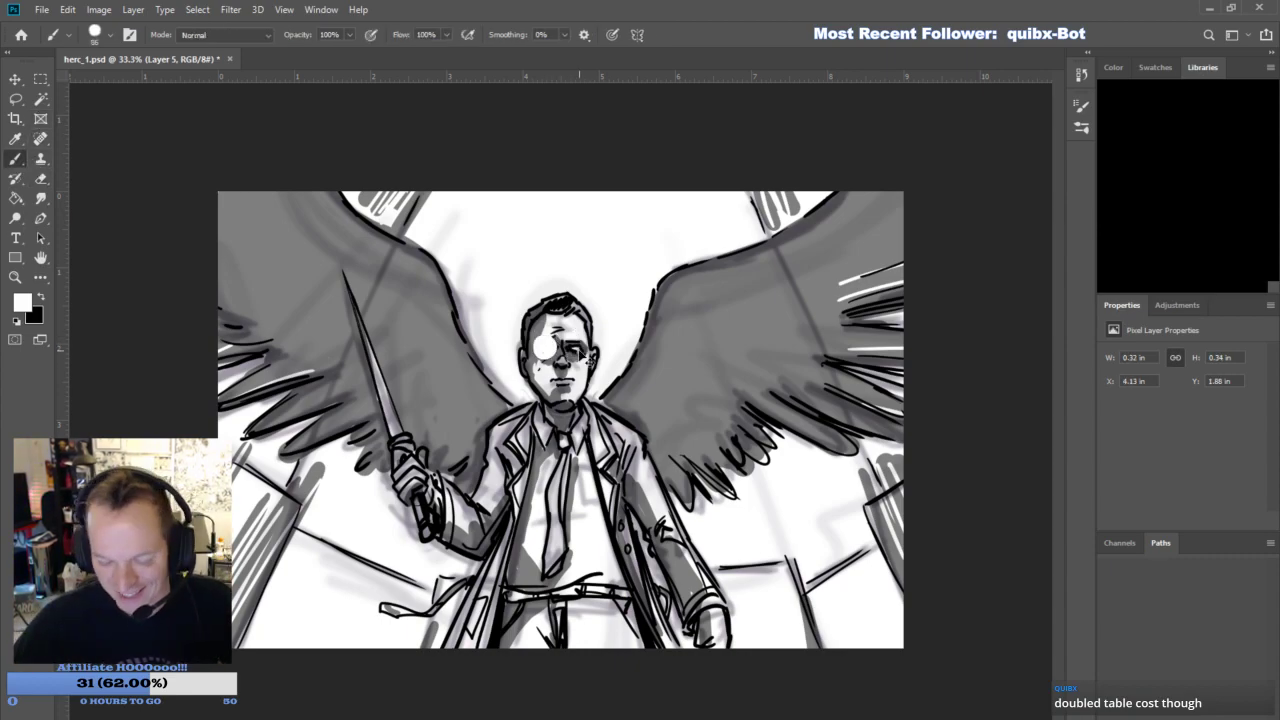
pyautogui.hotkey('ctrl', 'z')
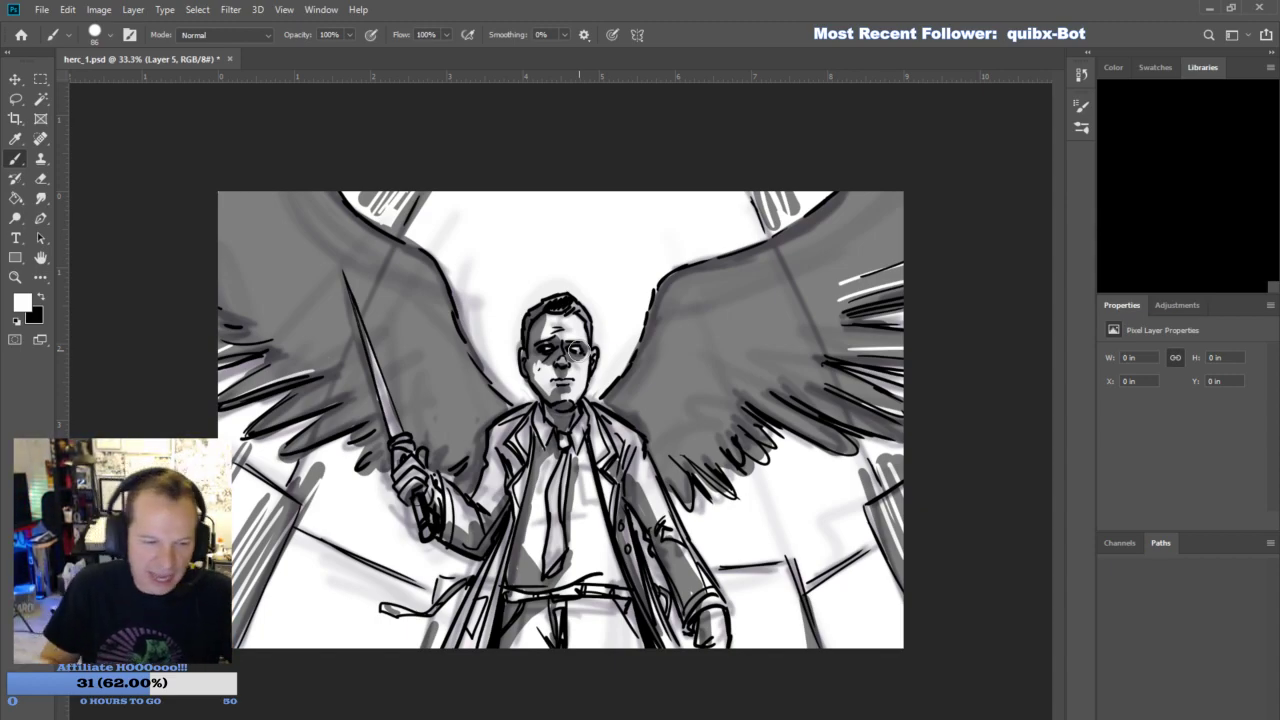
# - Paint a soft white glow over both of the figure's eyes at brush size 86, undoing the stray dabs
pyautogui.click(114, 293)
pyautogui.click(546, 350)
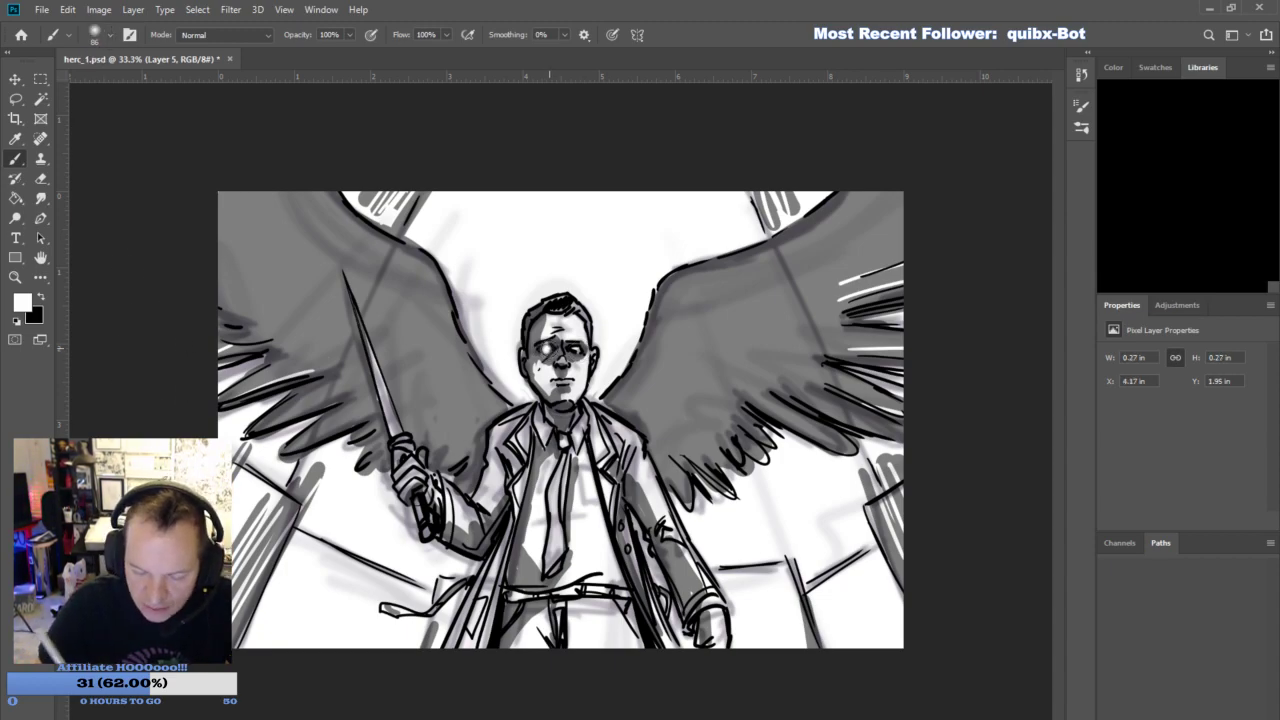
pyautogui.click(576, 350)
pyautogui.click(540, 348)
pyautogui.moveTo(531, 347)
pyautogui.mouseDown()
pyautogui.moveTo(505, 343)
pyautogui.moveTo(541, 348)
pyautogui.mouseUp()
pyautogui.hotkey('ctrl', 'z')
pyautogui.hotkey('ctrl', 'z')
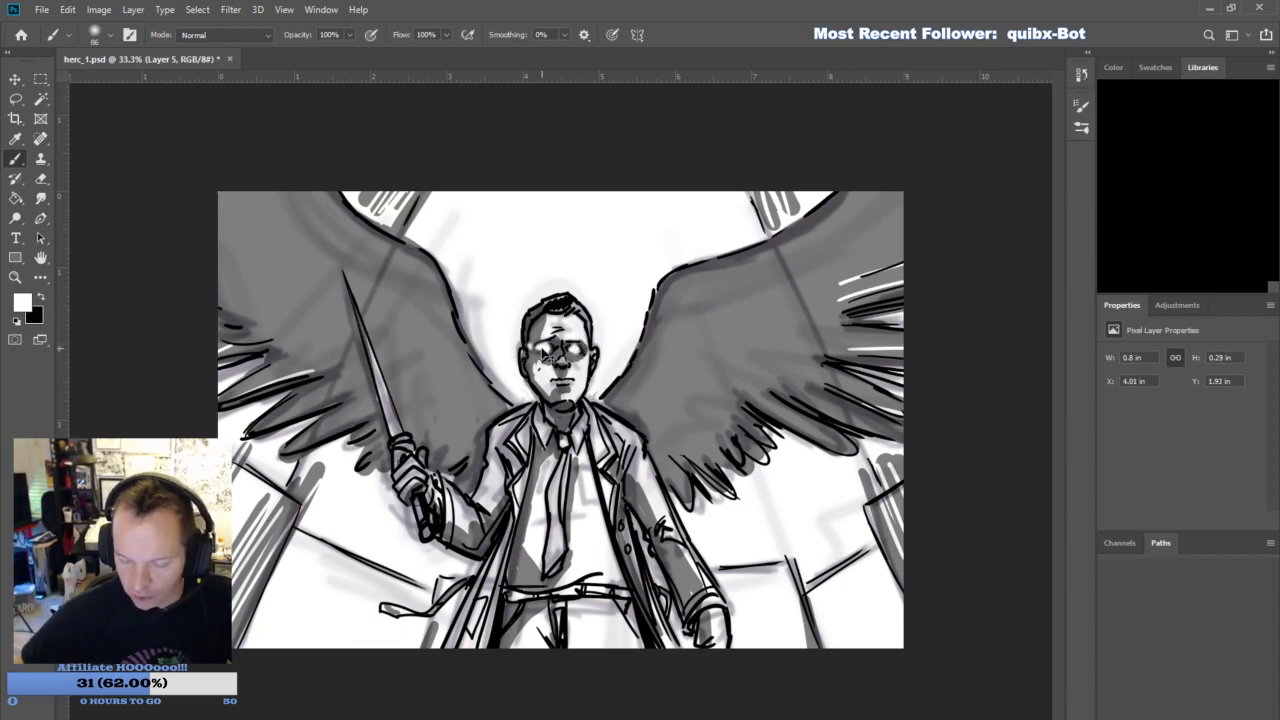
pyautogui.moveTo(550, 348)
pyautogui.mouseDown()
pyautogui.moveTo(578, 349)
pyautogui.moveTo(556, 350)
pyautogui.mouseUp()
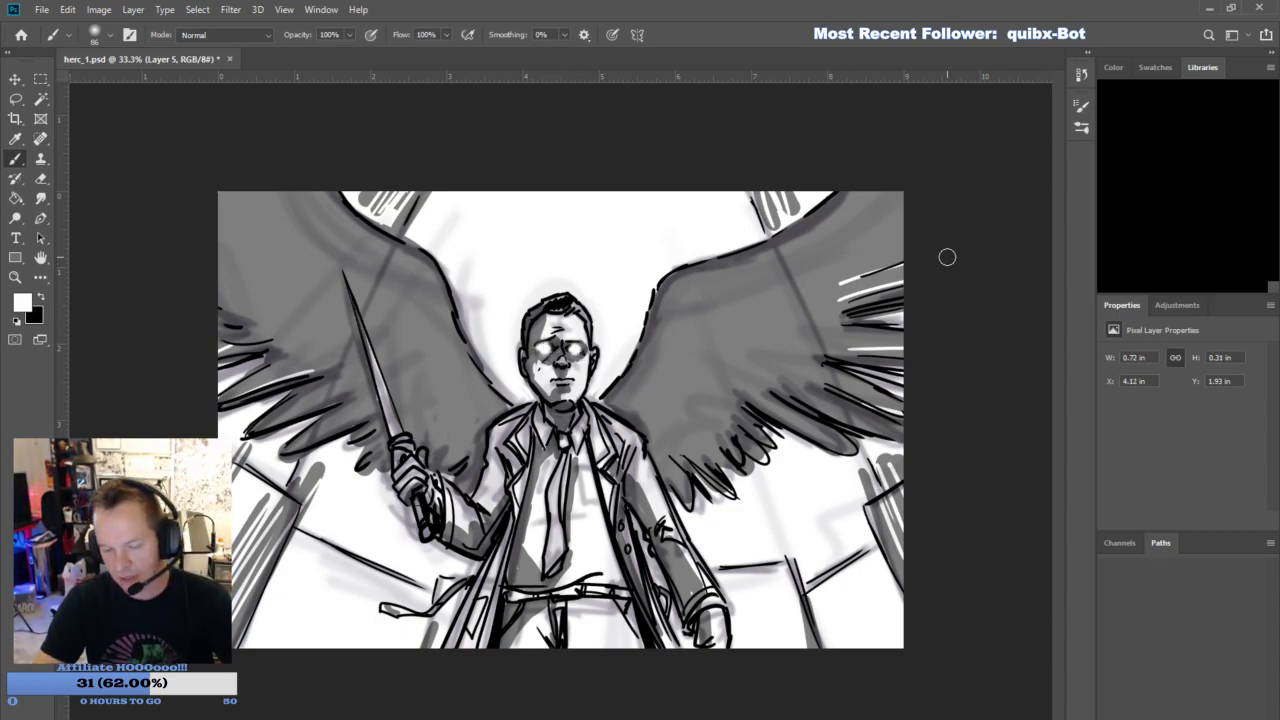
# - Erase parts of the glow around both eyes with a soft eraser at size 70
pyautogui.press('e')
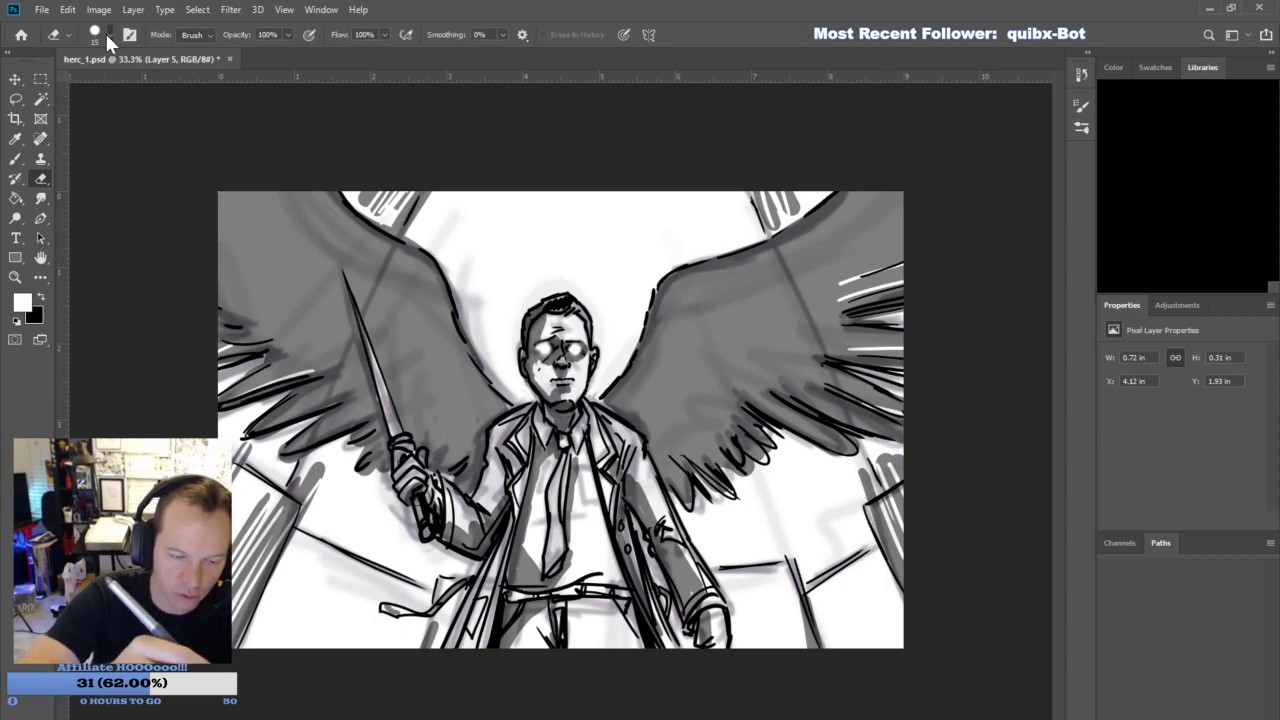
pyautogui.click(108, 353)
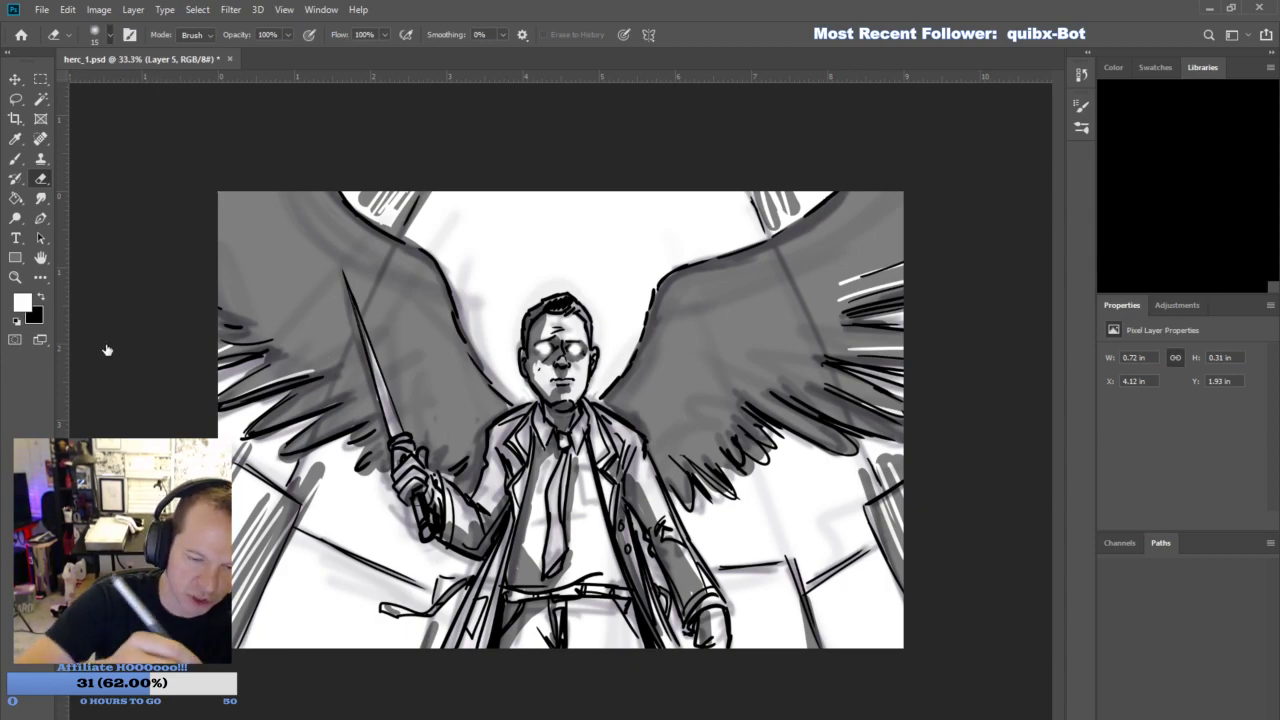
pyautogui.press(']')
pyautogui.press(']')
pyautogui.press(']')
pyautogui.press(']')
pyautogui.press(']')
pyautogui.press(']')
pyautogui.press(']')
pyautogui.press(']')
pyautogui.press(']')
pyautogui.moveTo(533, 347)
pyautogui.mouseDown()
pyautogui.moveTo(537, 360)
pyautogui.moveTo(547, 340)
pyautogui.mouseUp()
pyautogui.moveTo(569, 356); pyautogui.dragTo(572, 342)
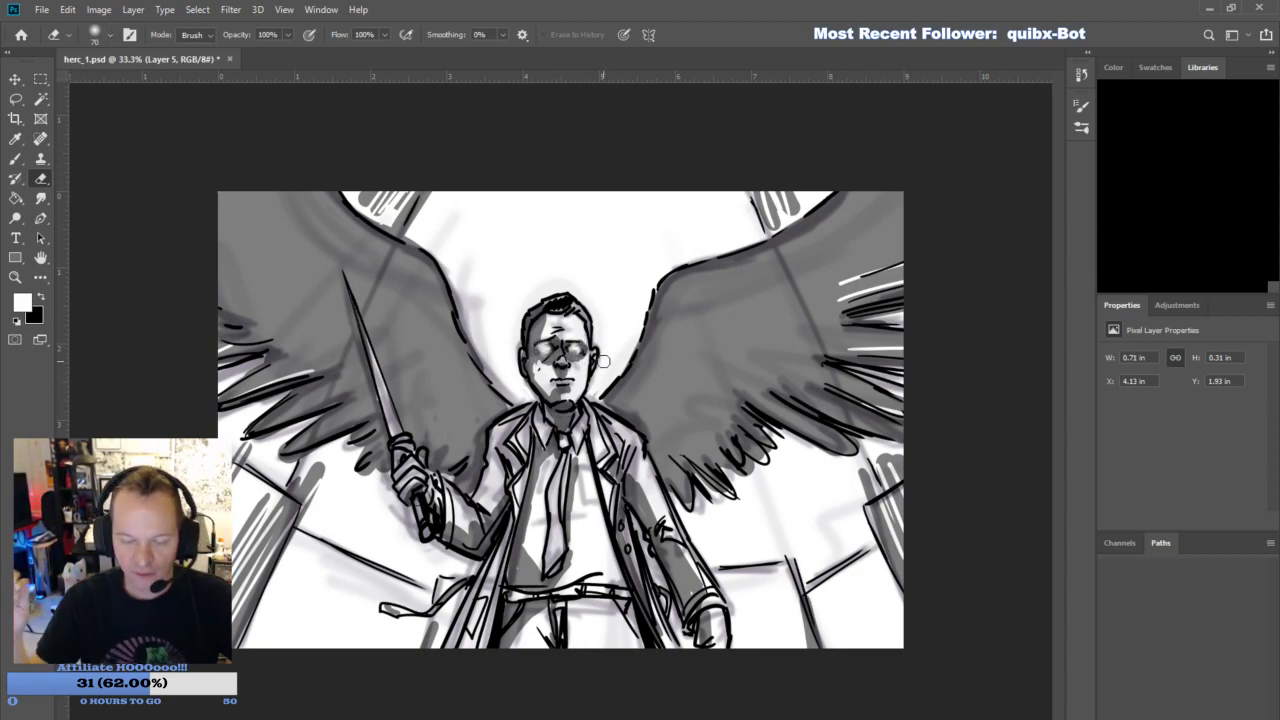
# - Add a new layer and paint bright white centres in both eyes with a hard brush at size 31
pyautogui.click(1214, 716)
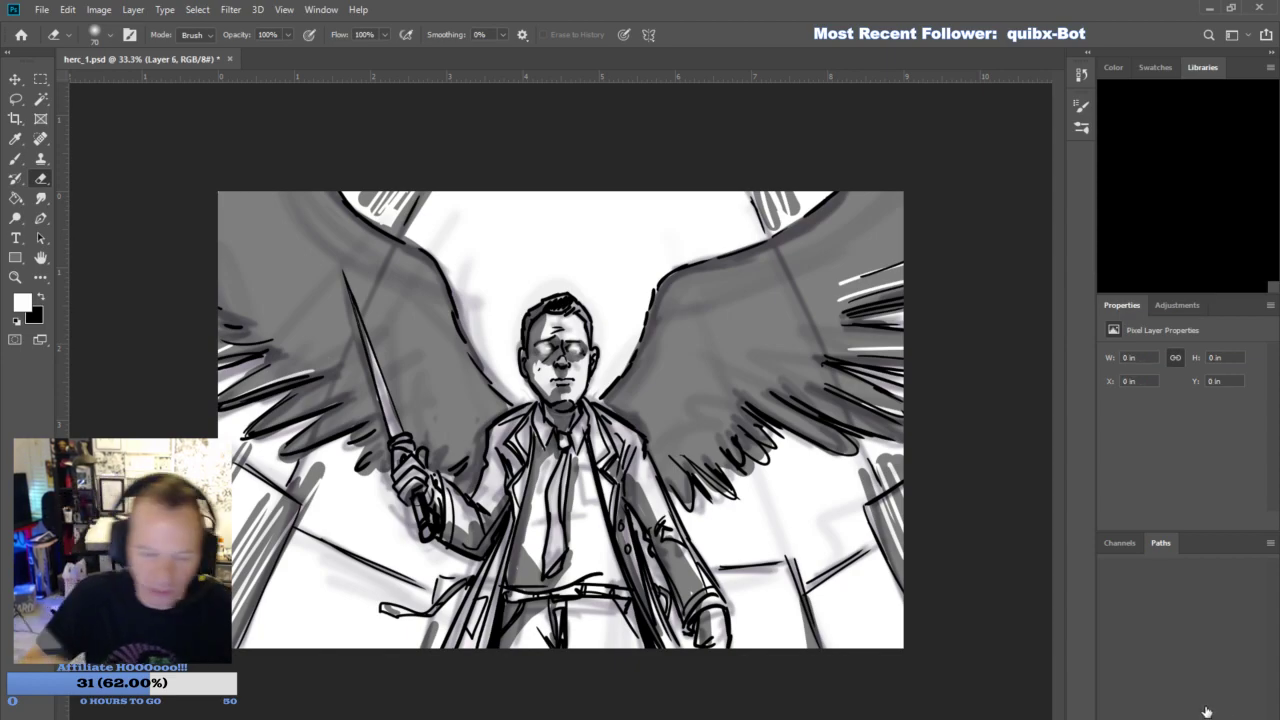
pyautogui.press('b')
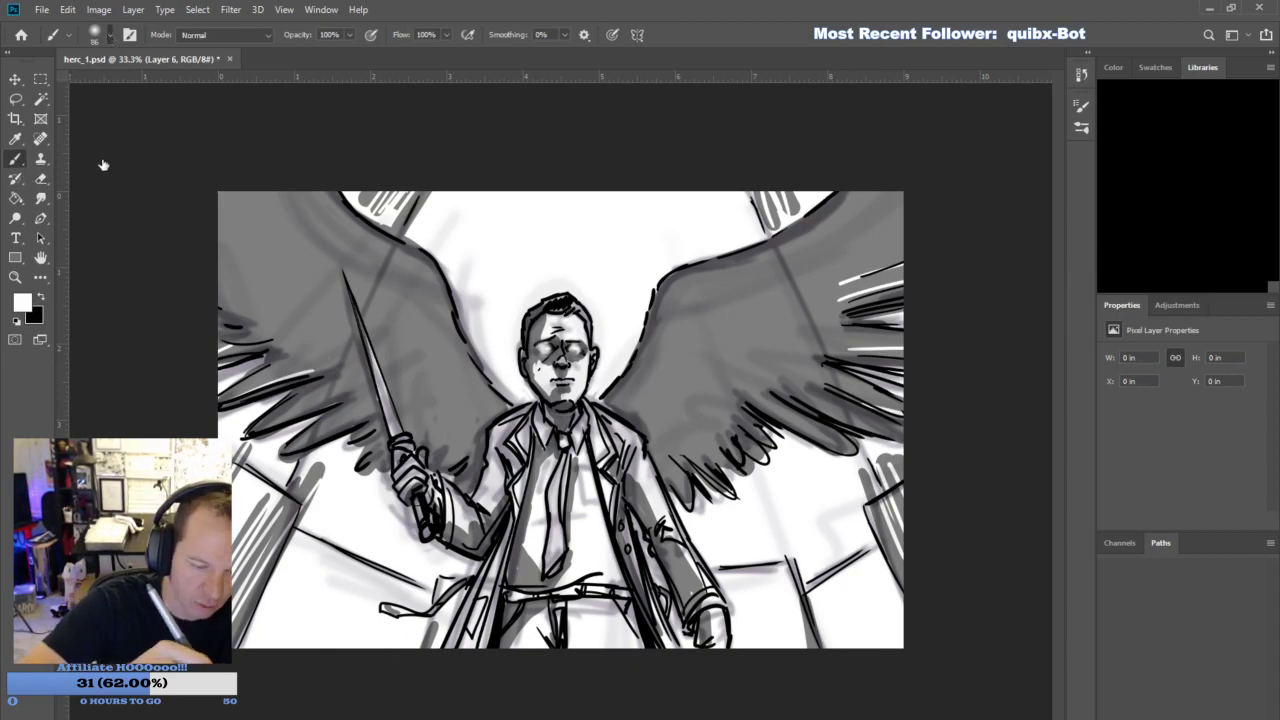
pyautogui.hotkey('shift', ']')
pyautogui.hotkey('shift', ']')
pyautogui.hotkey('shift', ']')
pyautogui.hotkey('shift', ']')
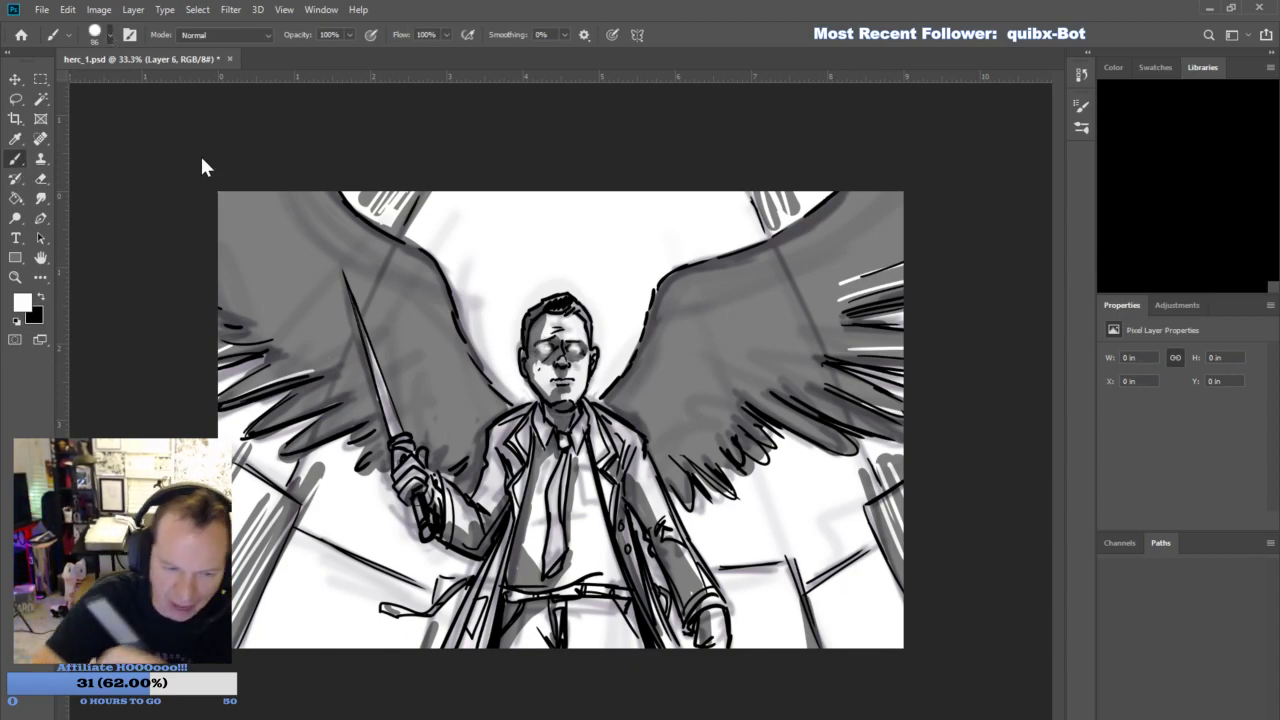
pyautogui.press('[')
pyautogui.press('[')
pyautogui.press('[')
pyautogui.press('[')
pyautogui.press('[')
pyautogui.press('[')
pyautogui.press('[')
pyautogui.moveTo(545, 348); pyautogui.dragTo(581, 348)
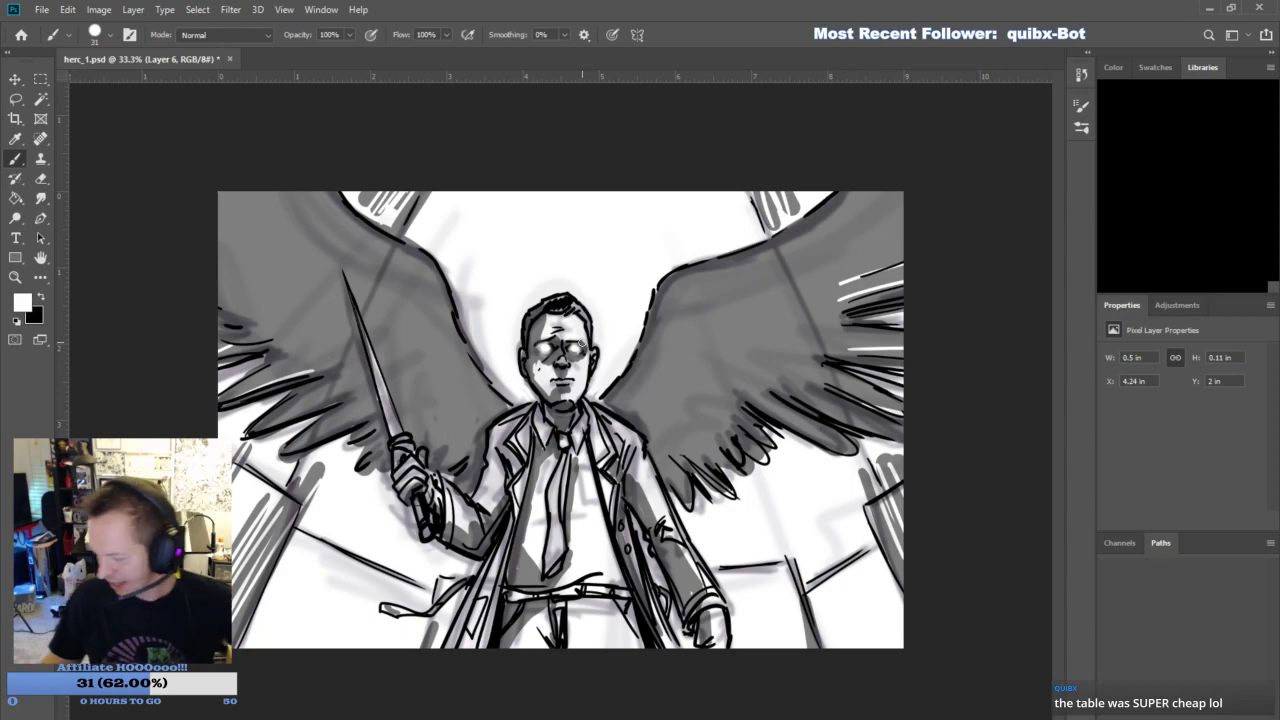
# - Add another layer and fill it with a muted purple sampled from the sketch beside the wing feathers
pyautogui.hotkey('ctrl', 'shift', 'alt', 'n')
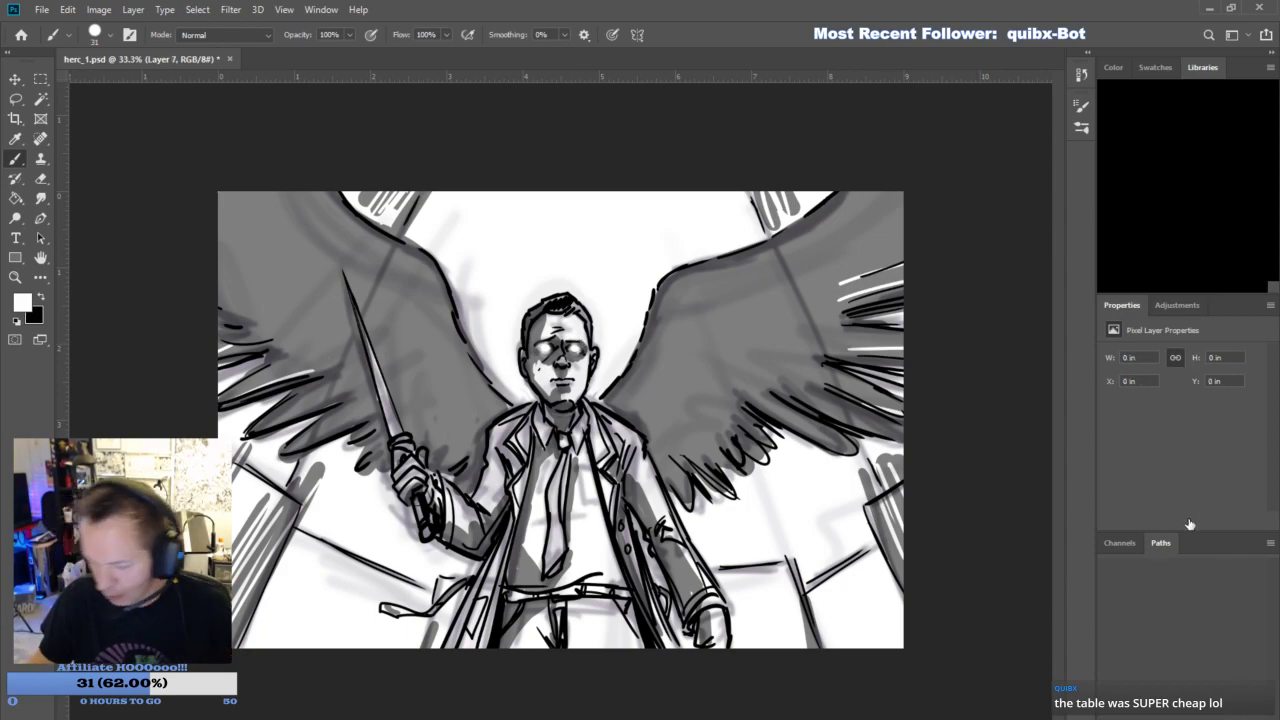
pyautogui.press('i')
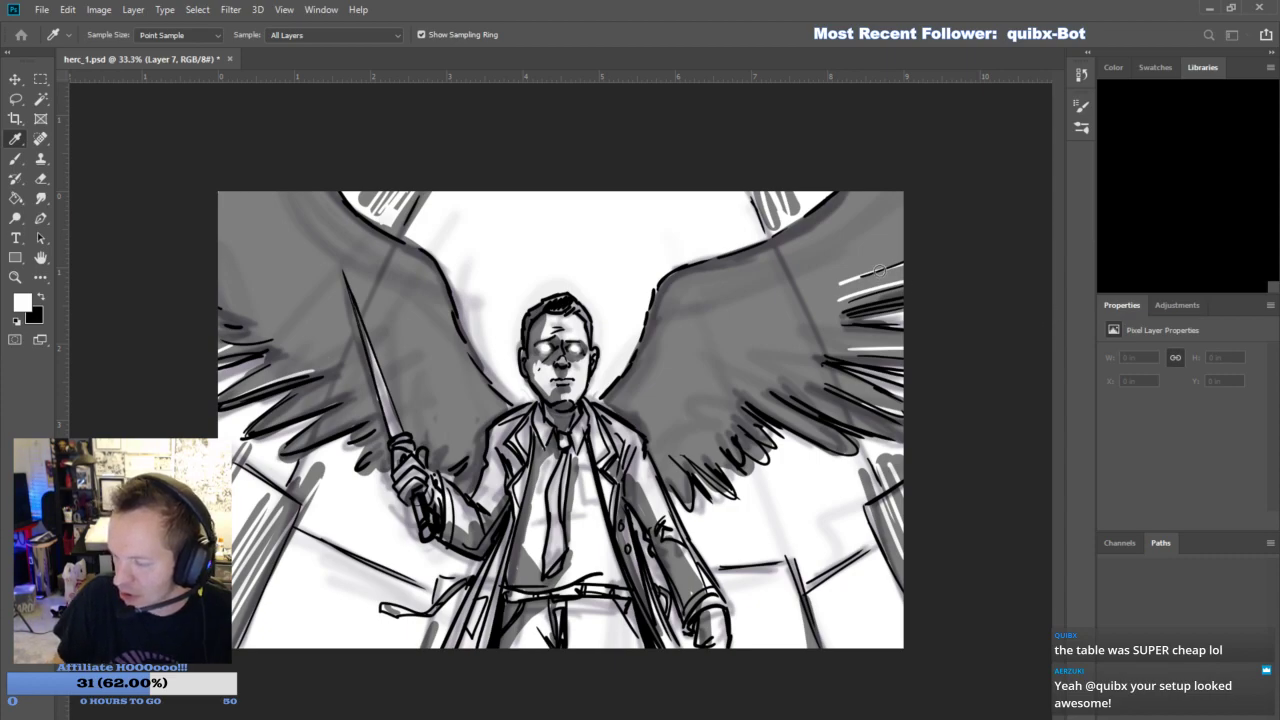
pyautogui.click(852, 314)
pyautogui.press('b')
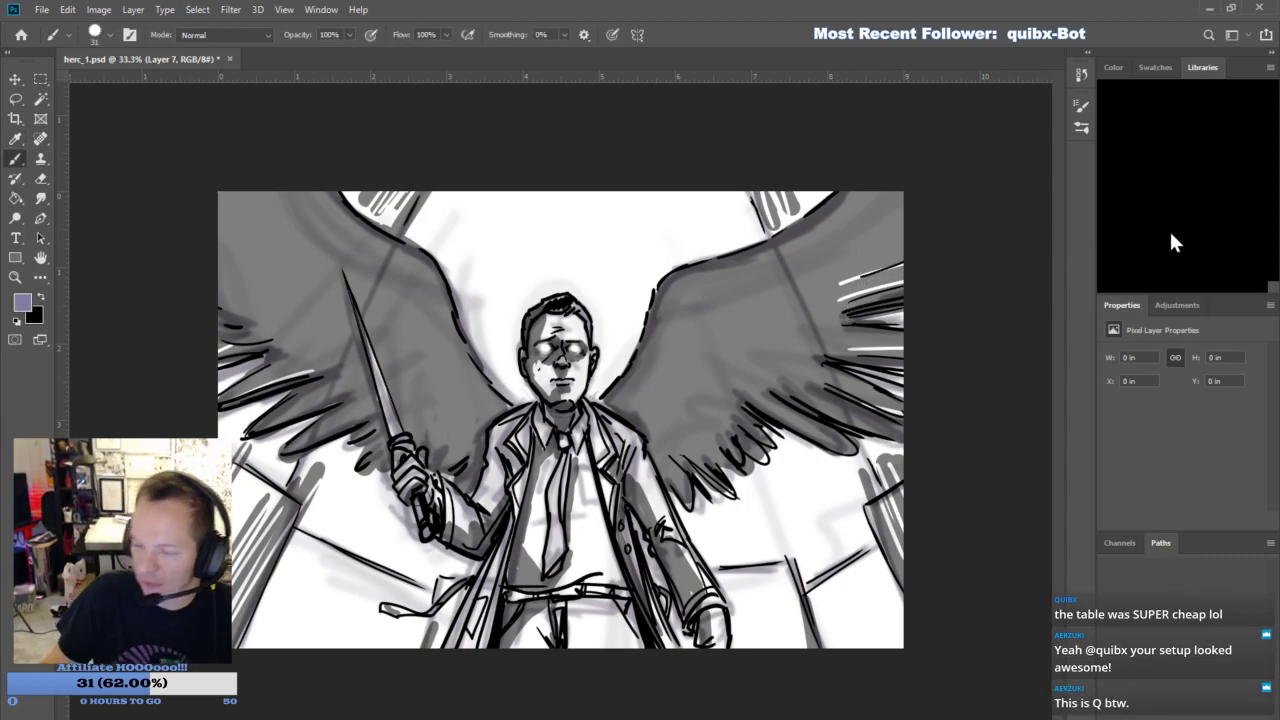
pyautogui.press('g')
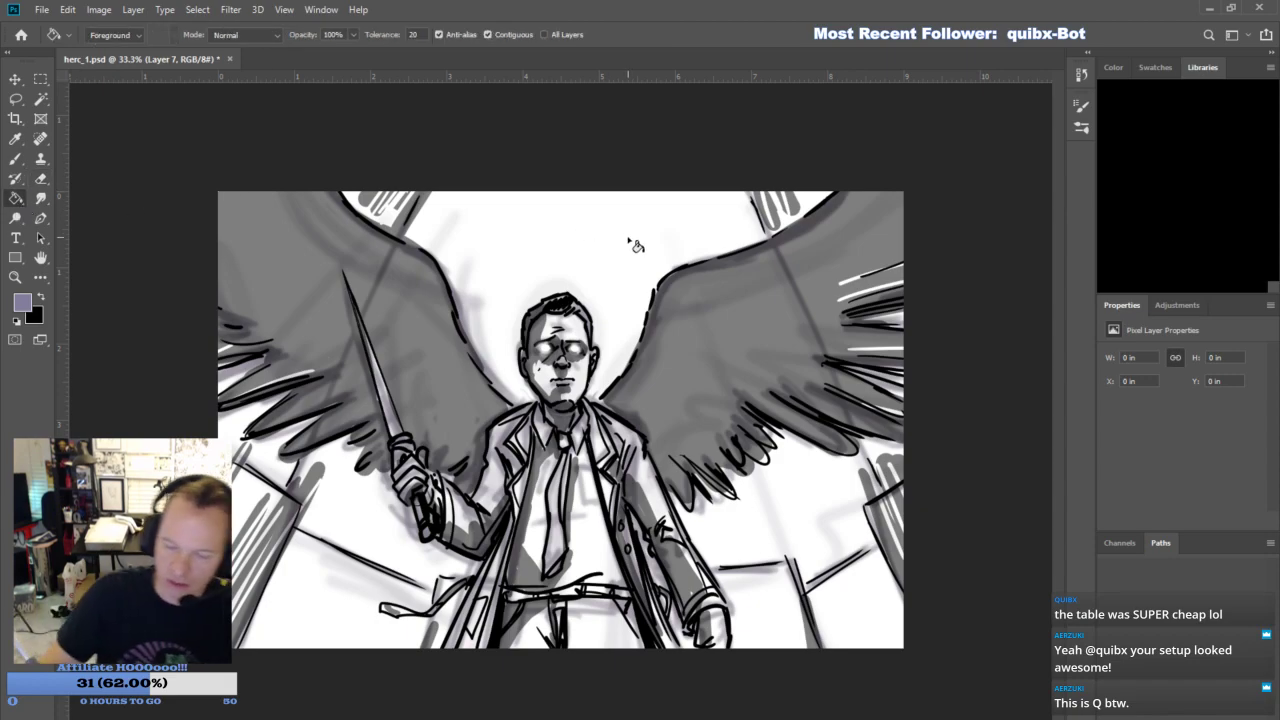
pyautogui.click(634, 245)
# - Add a new layer for the lighting and set up a soft-edged white brush at size 139
pyautogui.click(1224, 708)
pyautogui.click(17, 321)
pyautogui.click(15, 158)
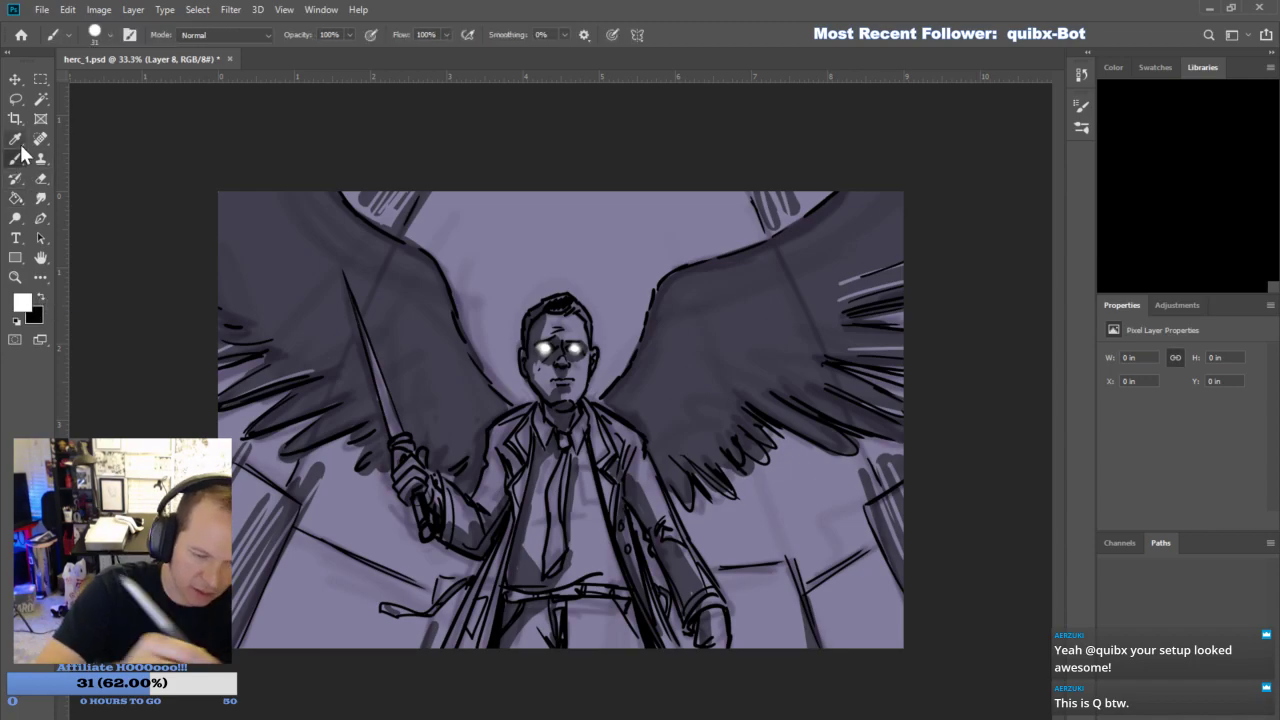
pyautogui.hotkey('shift', '[')
pyautogui.hotkey('shift', '[')
pyautogui.hotkey('shift', '[')
pyautogui.hotkey('shift', '[')
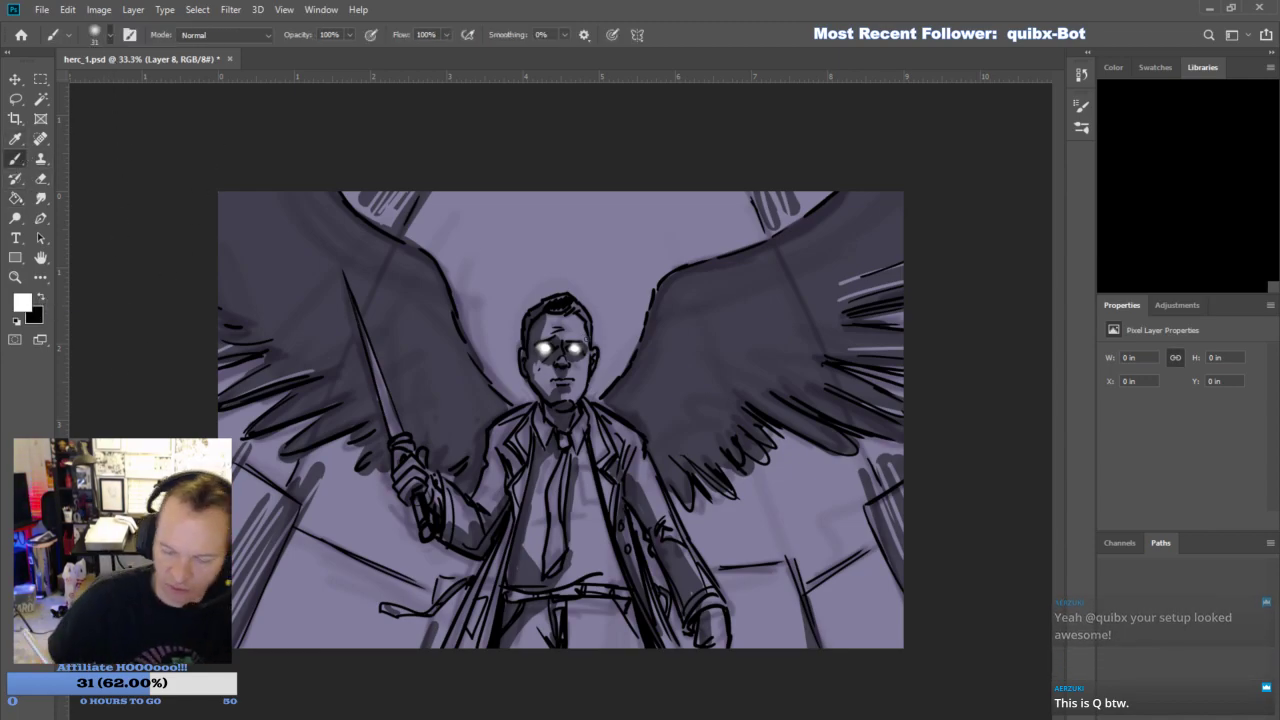
pyautogui.press(']')
pyautogui.press(']')
pyautogui.press(']')
pyautogui.press(']')
pyautogui.press(']')
pyautogui.press(']')
pyautogui.press(']')
pyautogui.press(']')
pyautogui.press(']')
pyautogui.press(']')
pyautogui.press(']')
pyautogui.press(']')
pyautogui.press(']')
pyautogui.press(']')
pyautogui.press(']')
pyautogui.press(']')
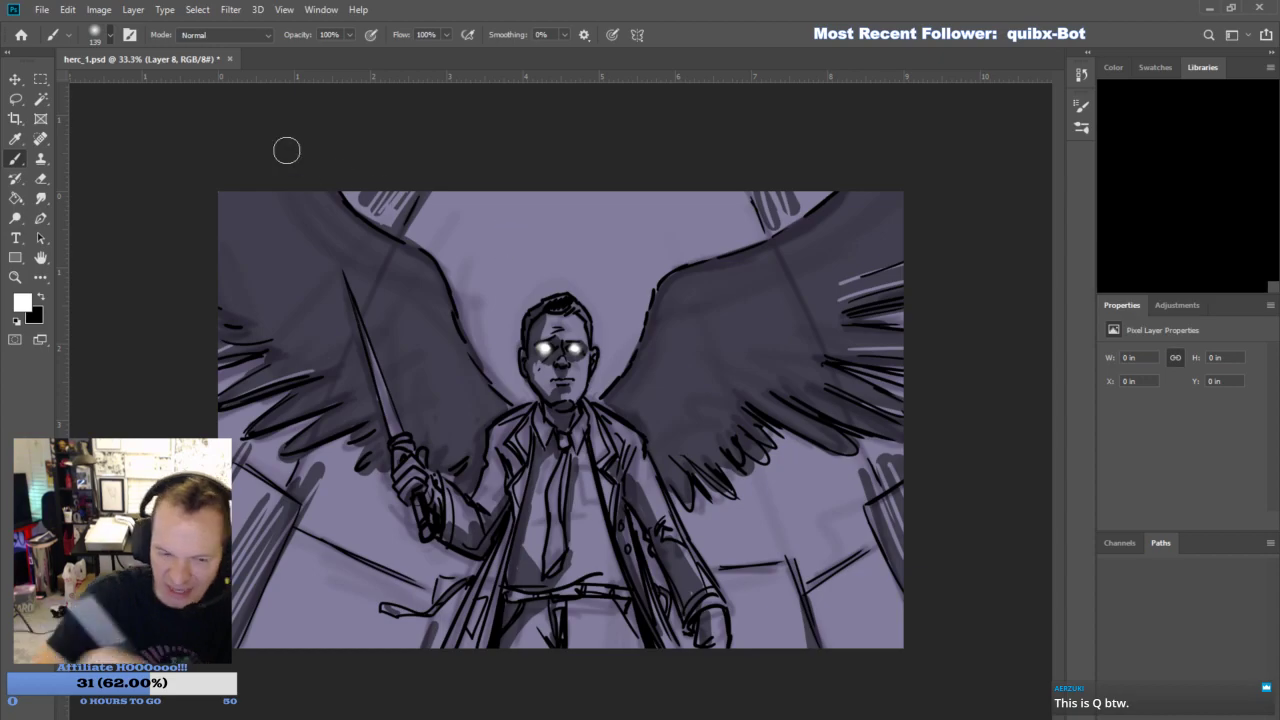
# - Brush soft white light over the face, coat, trousers and blade at size 190, undoing the trial wing highlights
pyautogui.moveTo(610, 420)
pyautogui.mouseDown()
pyautogui.moveTo(645, 500)
pyautogui.moveTo(673, 601)
pyautogui.moveTo(586, 451)
pyautogui.moveTo(586, 543)
pyautogui.moveTo(520, 512)
pyautogui.moveTo(467, 623)
pyautogui.moveTo(537, 440)
pyautogui.moveTo(485, 511)
pyautogui.moveTo(397, 470)
pyautogui.moveTo(451, 463)
pyautogui.moveTo(410, 328)
pyautogui.moveTo(454, 366)
pyautogui.moveTo(322, 231)
pyautogui.moveTo(228, 165)
pyautogui.mouseUp()
pyautogui.moveTo(564, 425)
pyautogui.mouseDown()
pyautogui.moveTo(558, 391)
pyautogui.moveTo(530, 694)
pyautogui.mouseUp()
pyautogui.moveTo(625, 415)
pyautogui.mouseDown()
pyautogui.moveTo(660, 337)
pyautogui.moveTo(880, 234)
pyautogui.mouseUp()
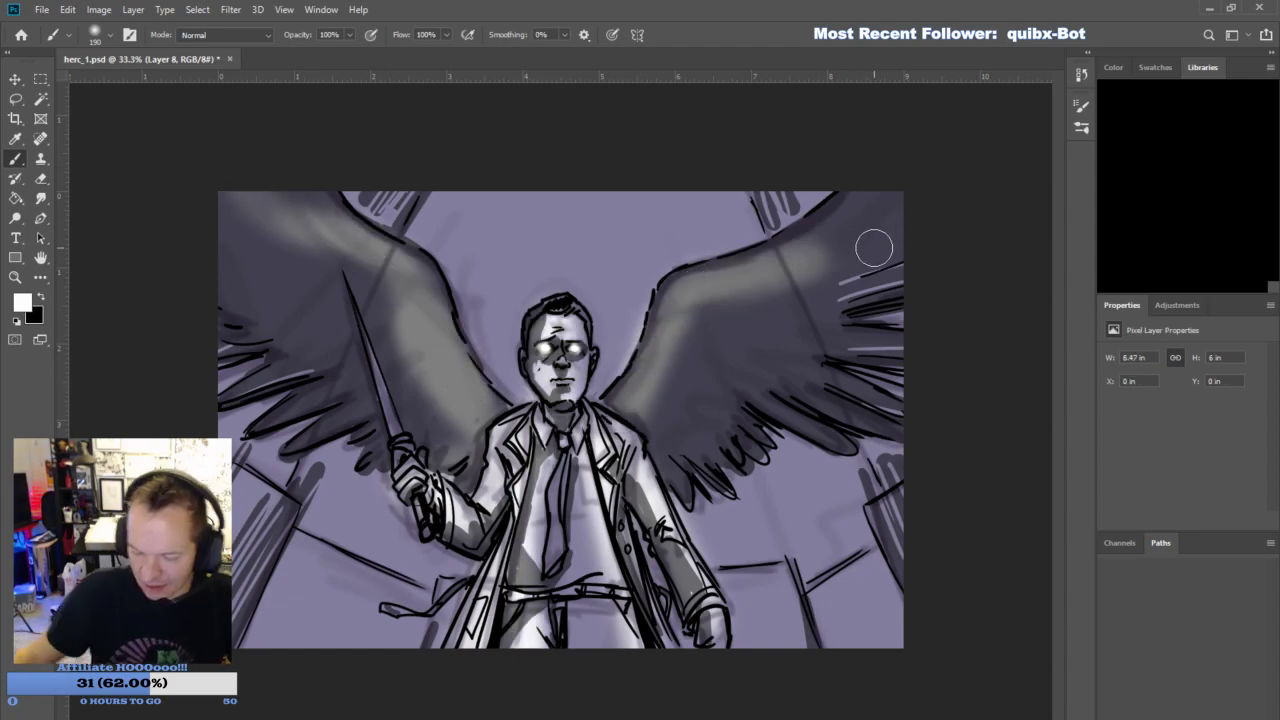
pyautogui.hotkey('ctrl', 'z')
pyautogui.hotkey('ctrl', 'z')
pyautogui.hotkey('ctrl', 'z')
pyautogui.hotkey('ctrl', 'z')
pyautogui.hotkey('ctrl', 'z')
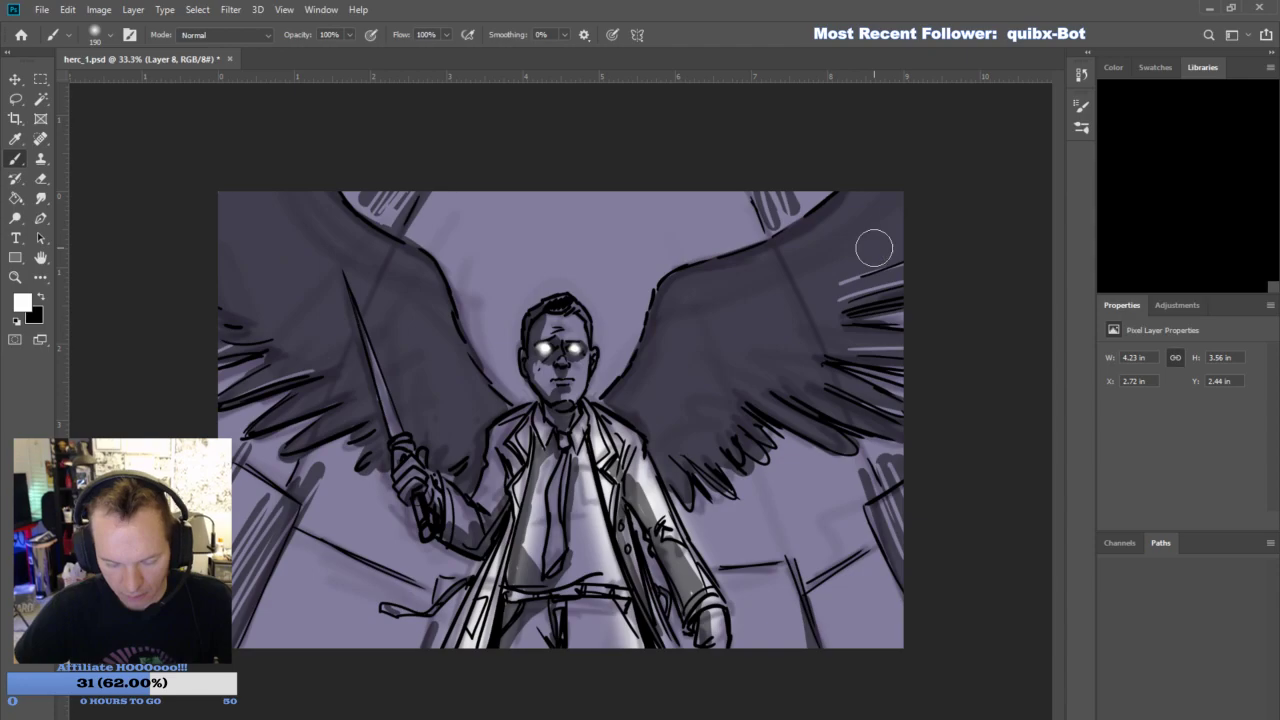
pyautogui.moveTo(405, 458)
pyautogui.mouseDown()
pyautogui.moveTo(475, 523)
pyautogui.moveTo(535, 413)
pyautogui.moveTo(575, 393)
pyautogui.moveTo(561, 416)
pyautogui.moveTo(565, 526)
pyautogui.moveTo(567, 486)
pyautogui.moveTo(602, 632)
pyautogui.mouseUp()
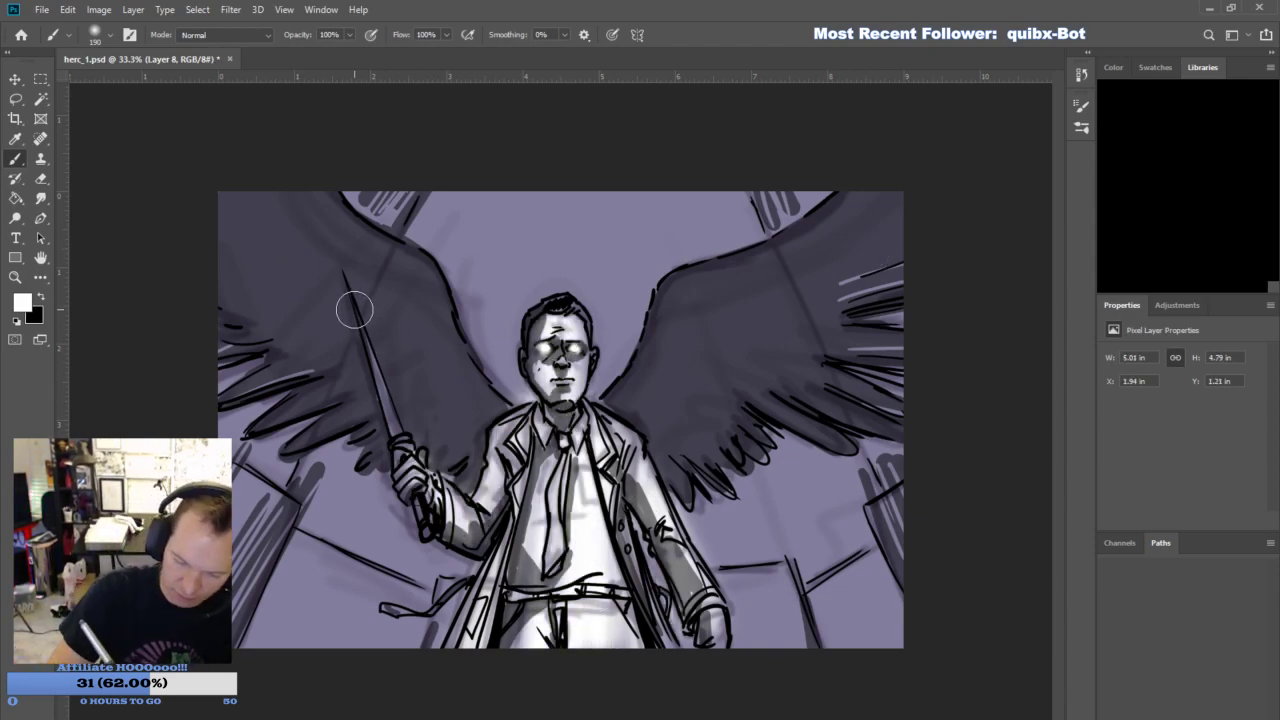
pyautogui.moveTo(349, 300); pyautogui.dragTo(418, 516)
# - Paint broad soft white light shafts along the background beams on both sides of the figure
pyautogui.moveTo(307, 478); pyautogui.dragTo(242, 636)
pyautogui.moveTo(238, 436); pyautogui.dragTo(272, 440)
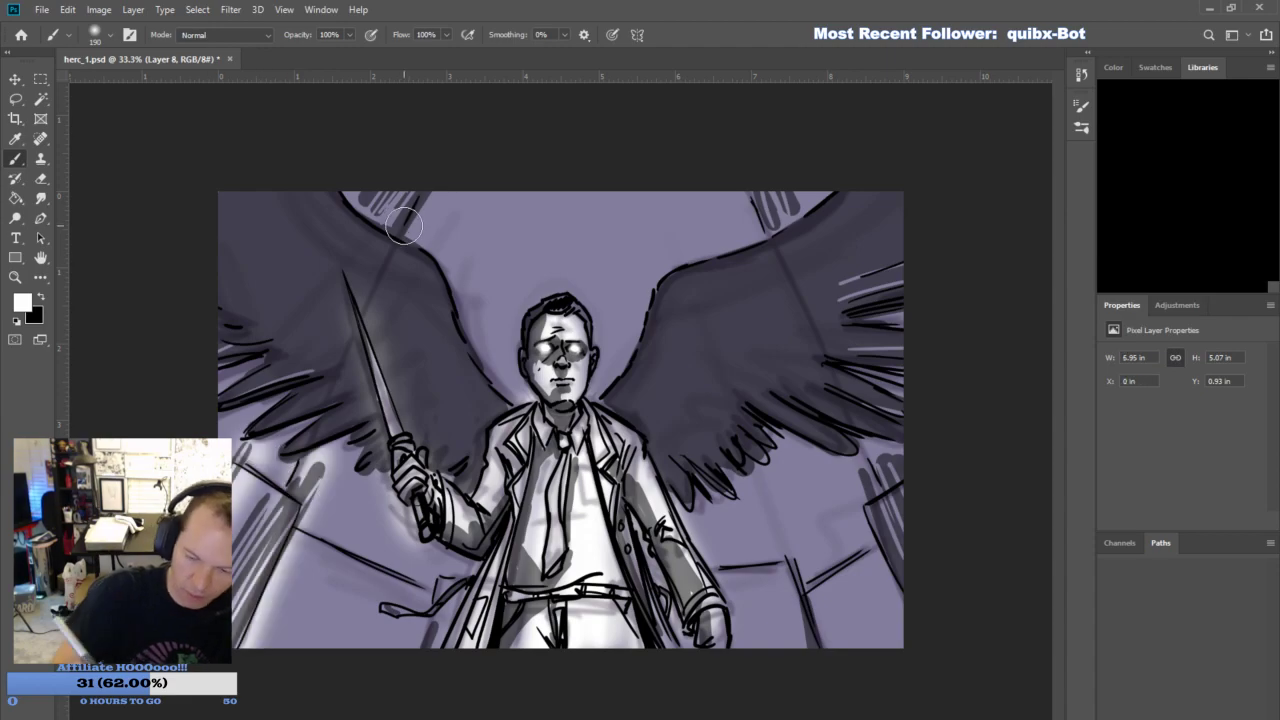
pyautogui.moveTo(411, 225); pyautogui.dragTo(438, 184)
pyautogui.moveTo(712, 192); pyautogui.dragTo(750, 245)
pyautogui.moveTo(777, 481); pyautogui.dragTo(850, 640)
pyautogui.moveTo(866, 492); pyautogui.dragTo(901, 602)
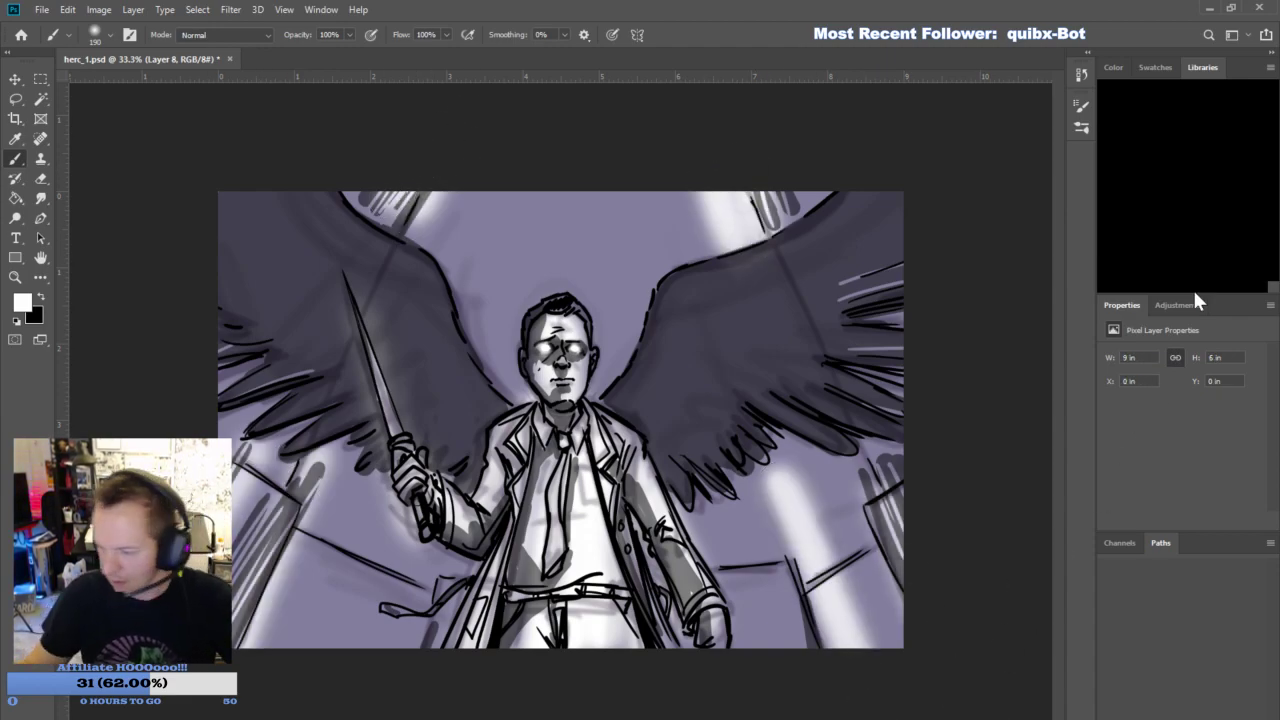
# - Lower the opacity of the white lighting layer to tone down the highlights
pyautogui.click(1157, 395)
pyautogui.write('80')
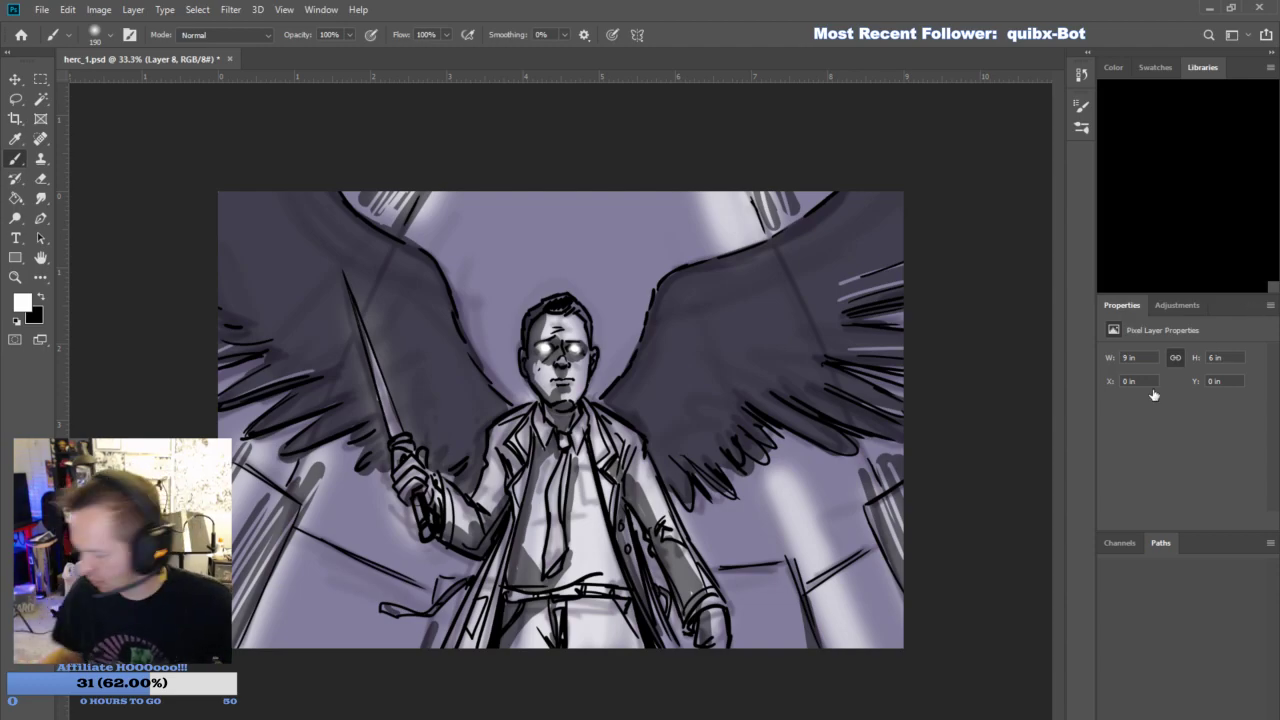
pyautogui.click(1154, 395)
pyautogui.click(1154, 395)
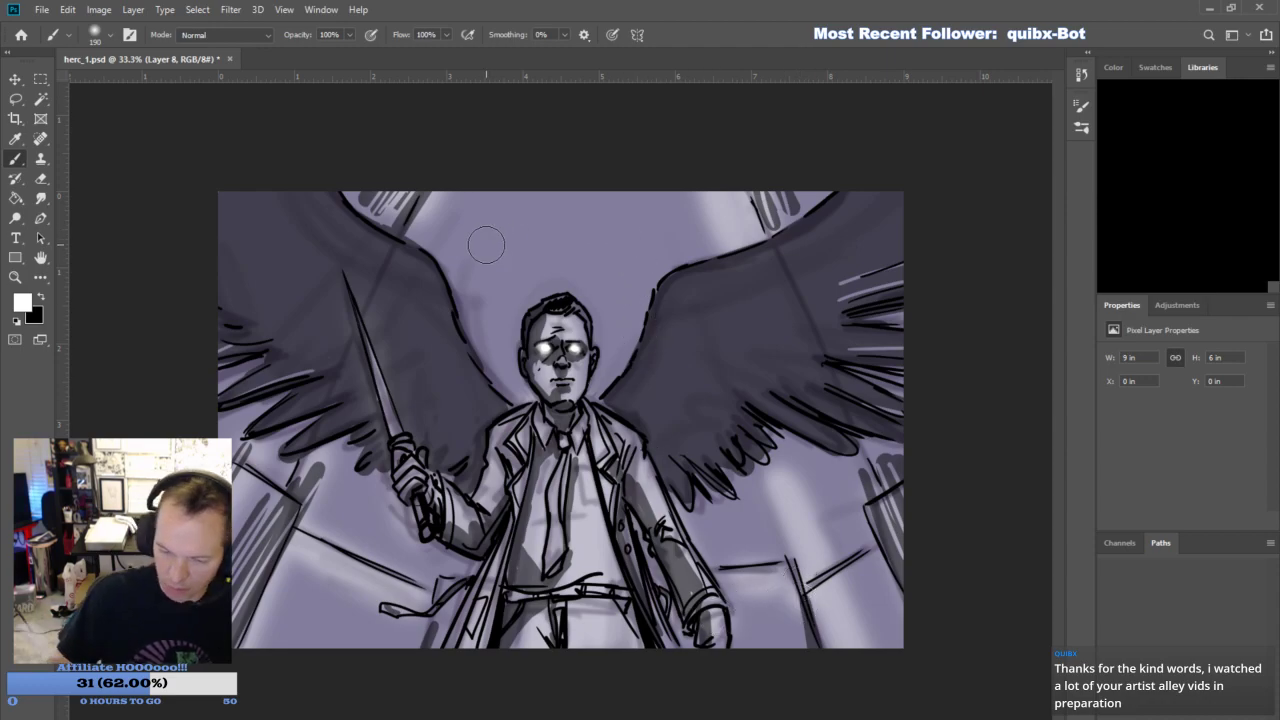
# - Add thin diagonal white light streaks at brush size 44 beside the background shafts on both sides of the figure
pyautogui.moveTo(438, 255)
pyautogui.mouseDown()
pyautogui.moveTo(484, 188)
pyautogui.moveTo(511, 178)
pyautogui.moveTo(478, 180)
pyautogui.mouseUp()
pyautogui.moveTo(349, 470); pyautogui.dragTo(260, 645)
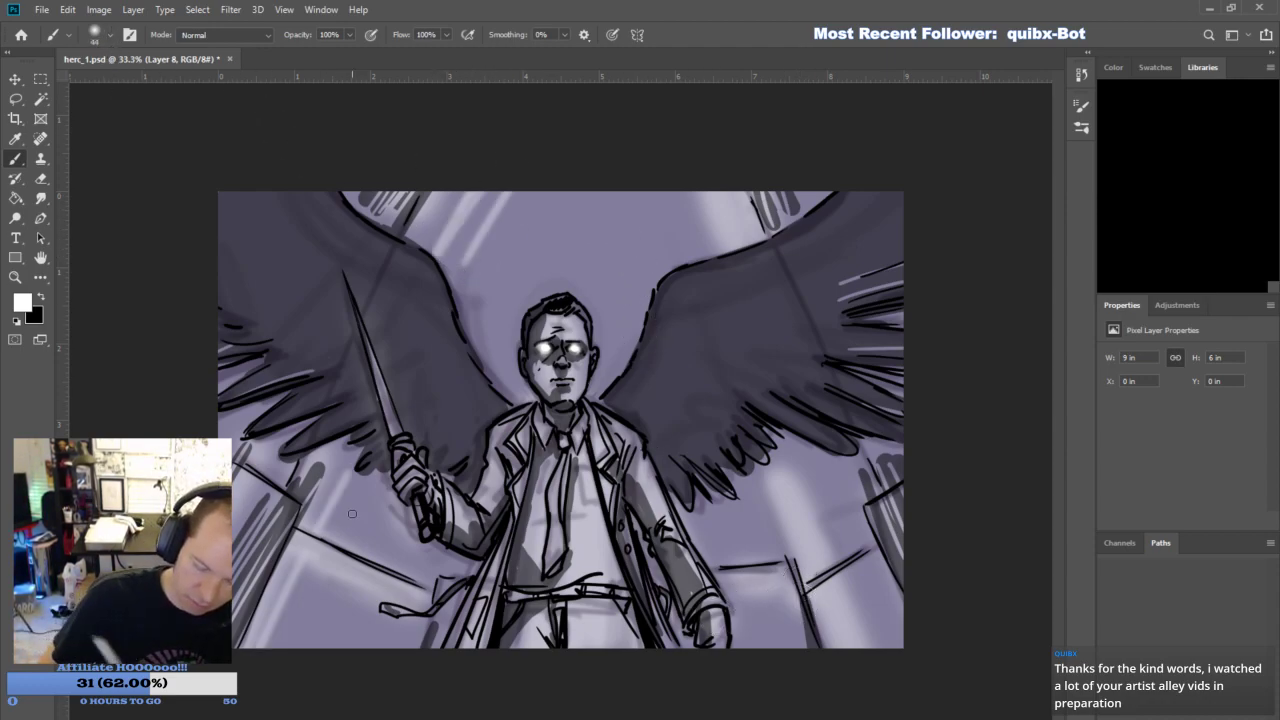
pyautogui.moveTo(367, 502); pyautogui.dragTo(292, 648)
pyautogui.moveTo(671, 189); pyautogui.dragTo(694, 253)
pyautogui.moveTo(767, 504); pyautogui.dragTo(816, 646)
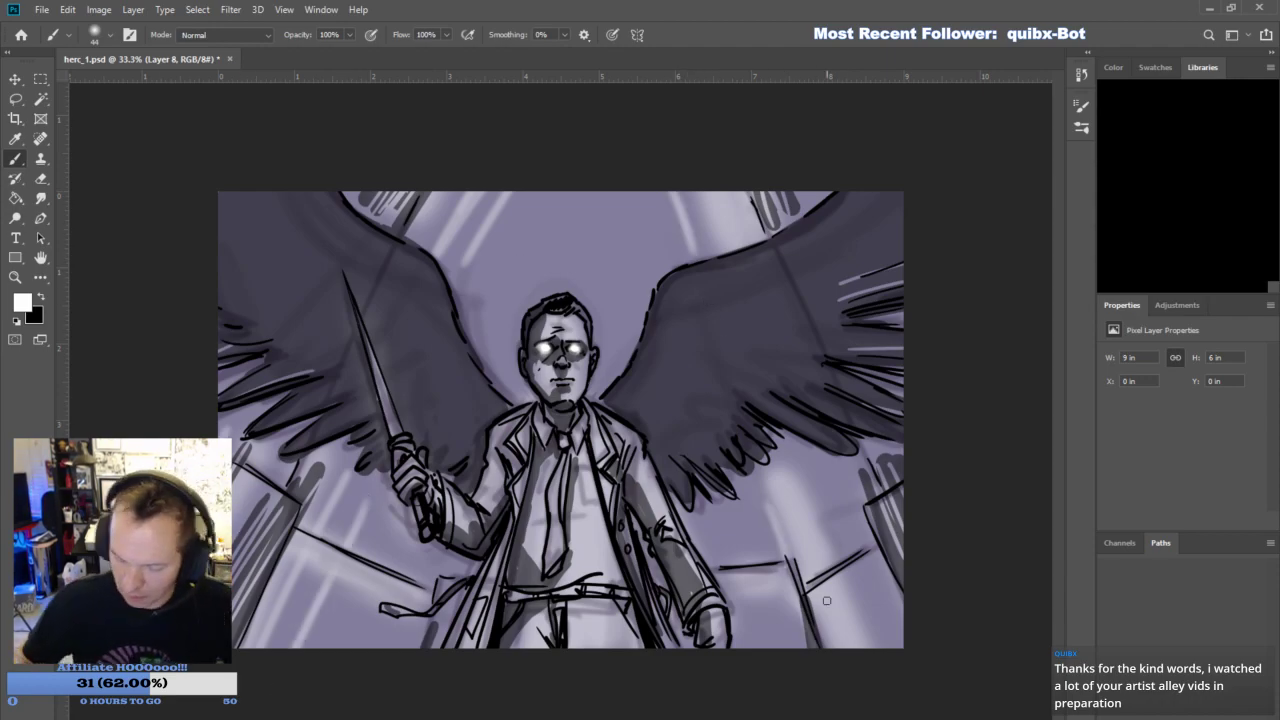
pyautogui.moveTo(838, 503); pyautogui.dragTo(884, 646)
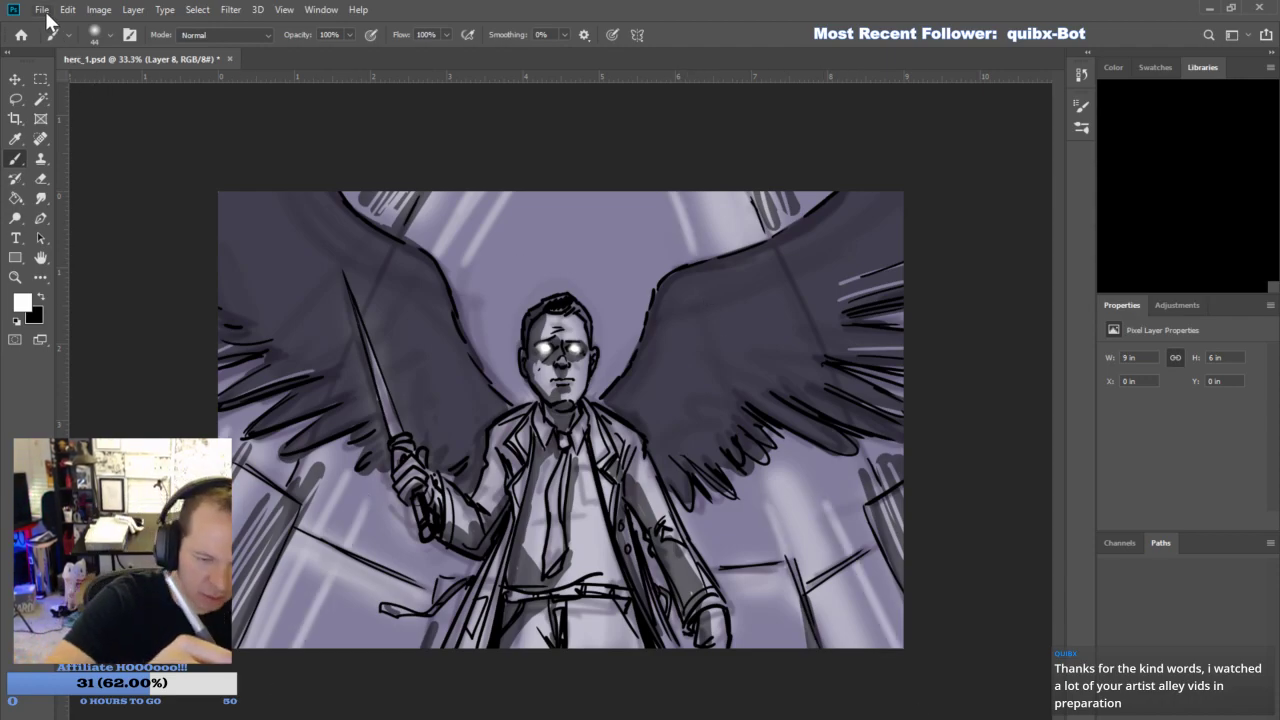
# - Save the drawing as cass_1.psd and delete all its artwork layers to clear the canvas
pyautogui.click(107, 192)
pyautogui.press('Return')
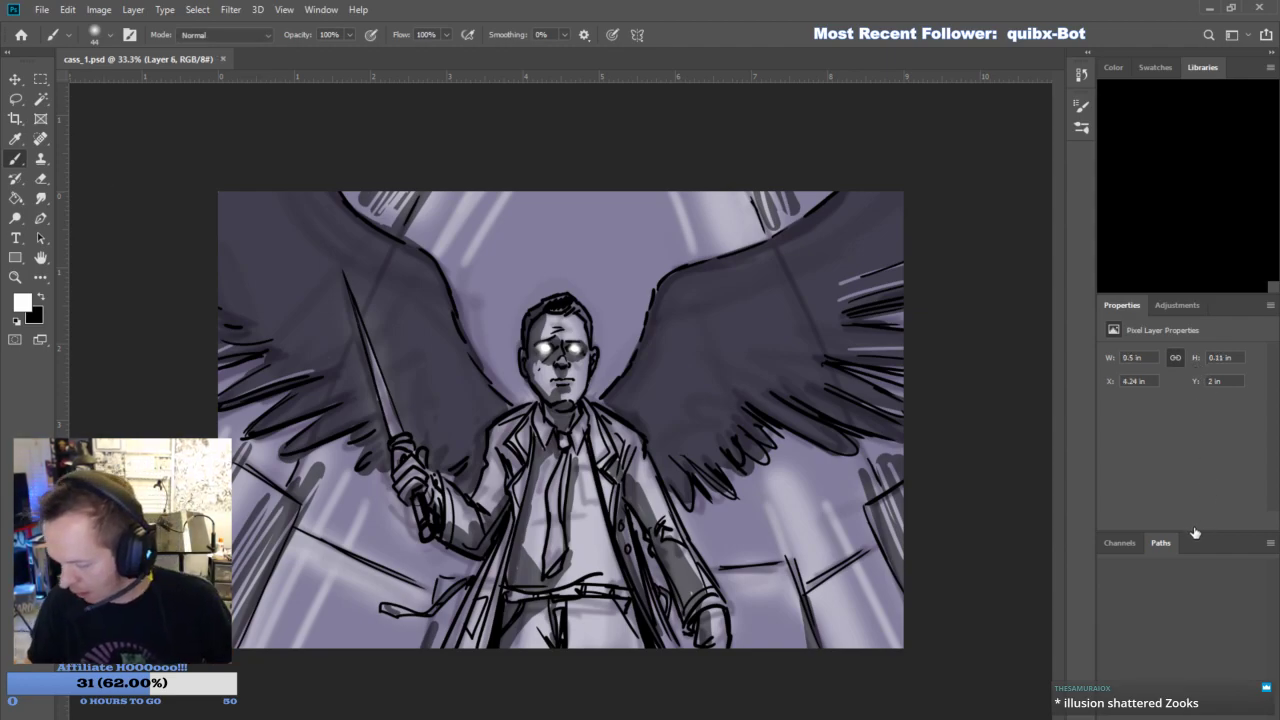
pyautogui.click(1248, 697)
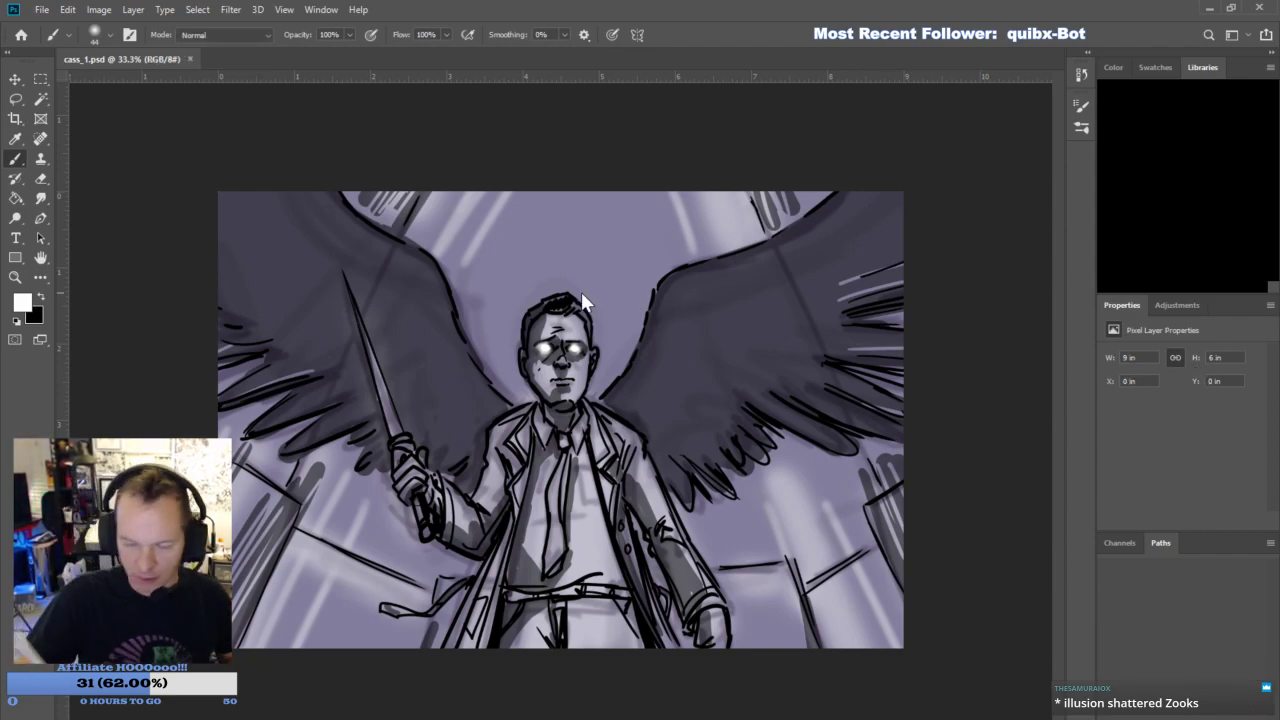
pyautogui.press('Delete')
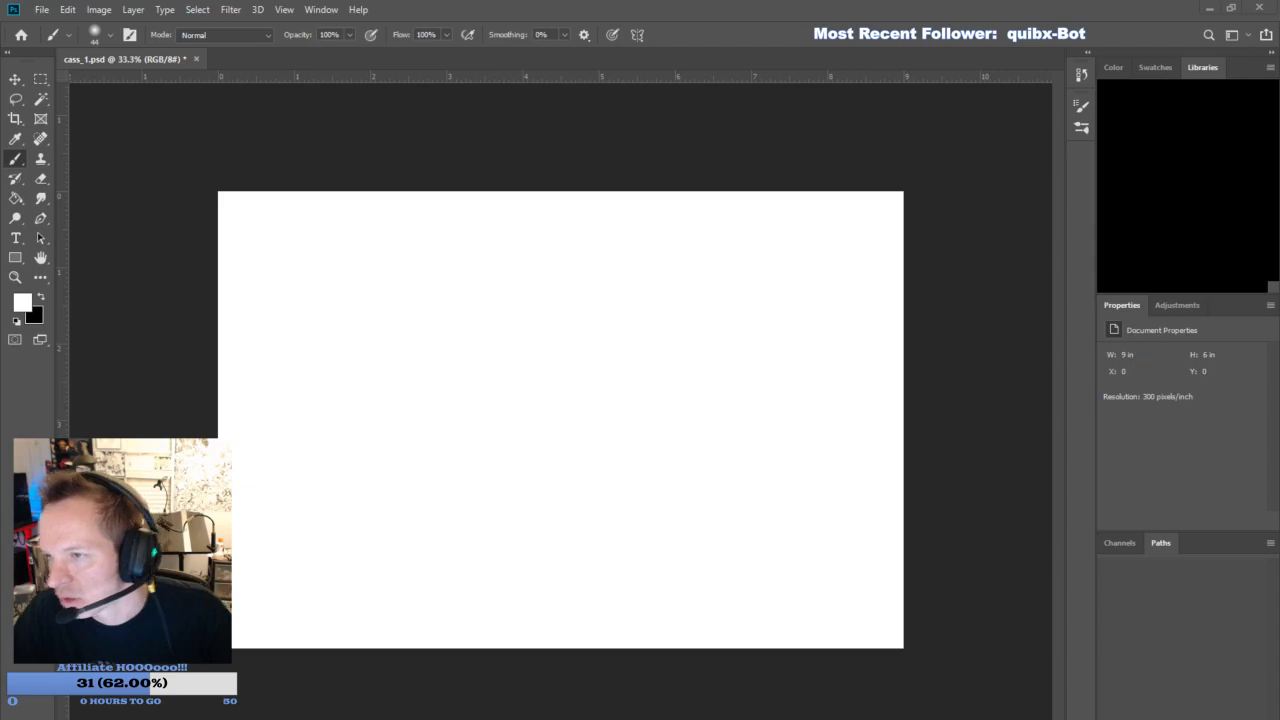
# - Place the IMG_2322.PNG toy reference on the blank canvas, fit the canvas to the view, and delete the reference
pyautogui.moveTo(0, 404); pyautogui.dragTo(430, 404)
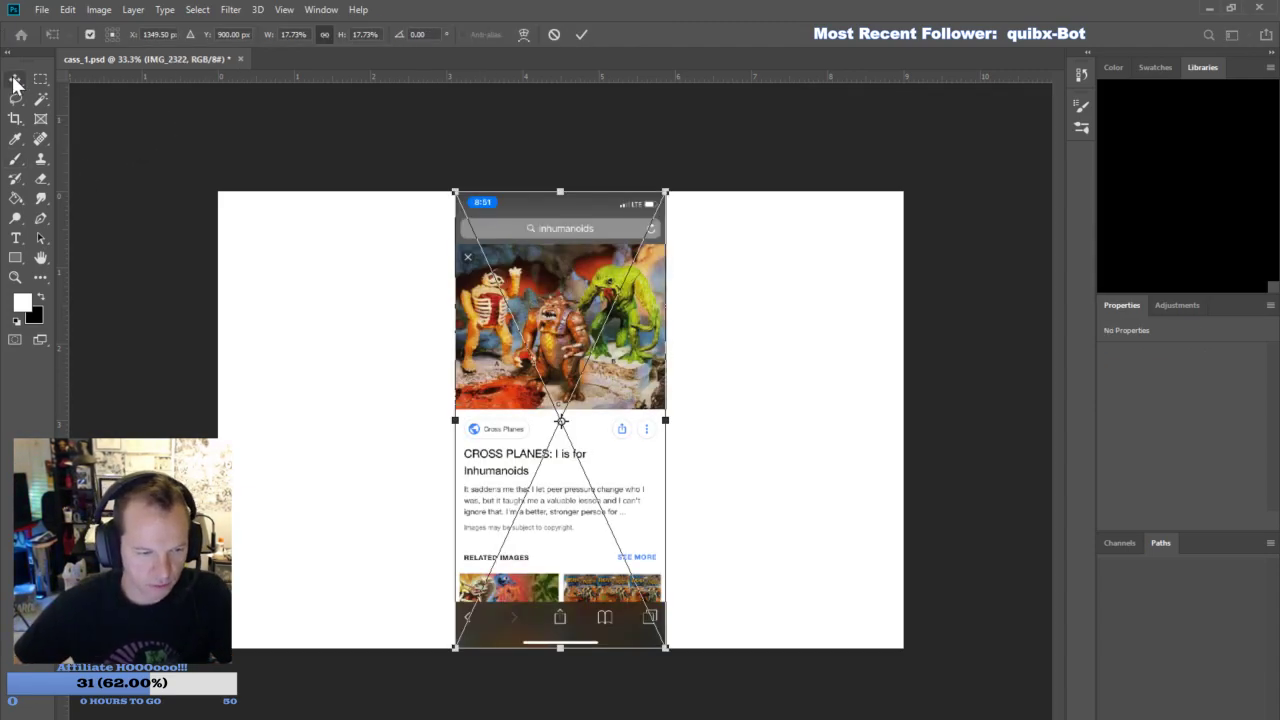
pyautogui.press('Return')
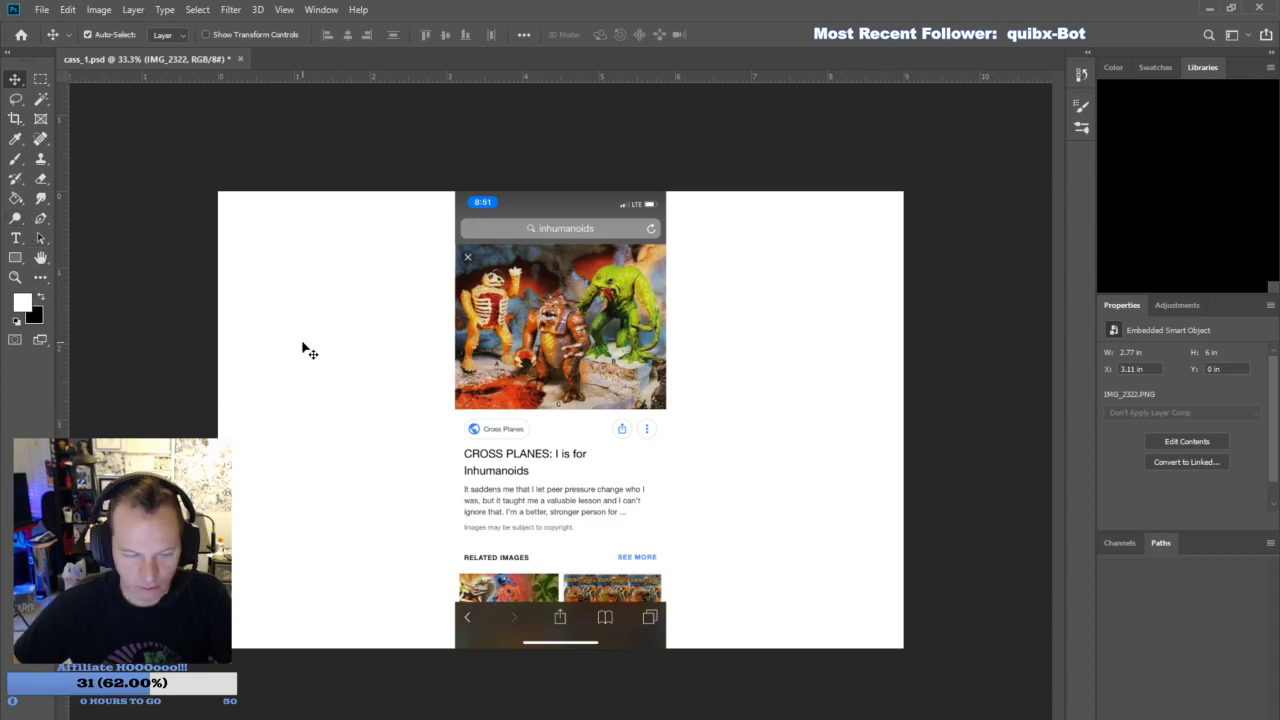
pyautogui.hotkey('ctrl', '0')
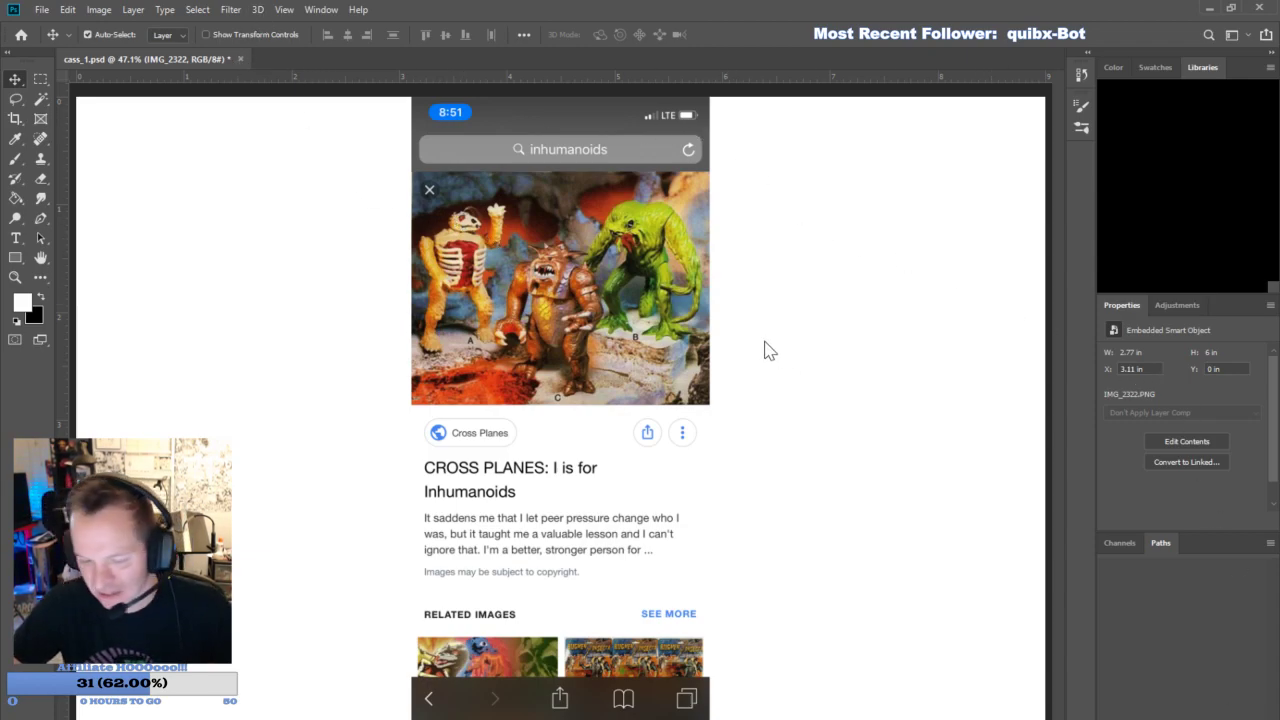
pyautogui.press('Delete')
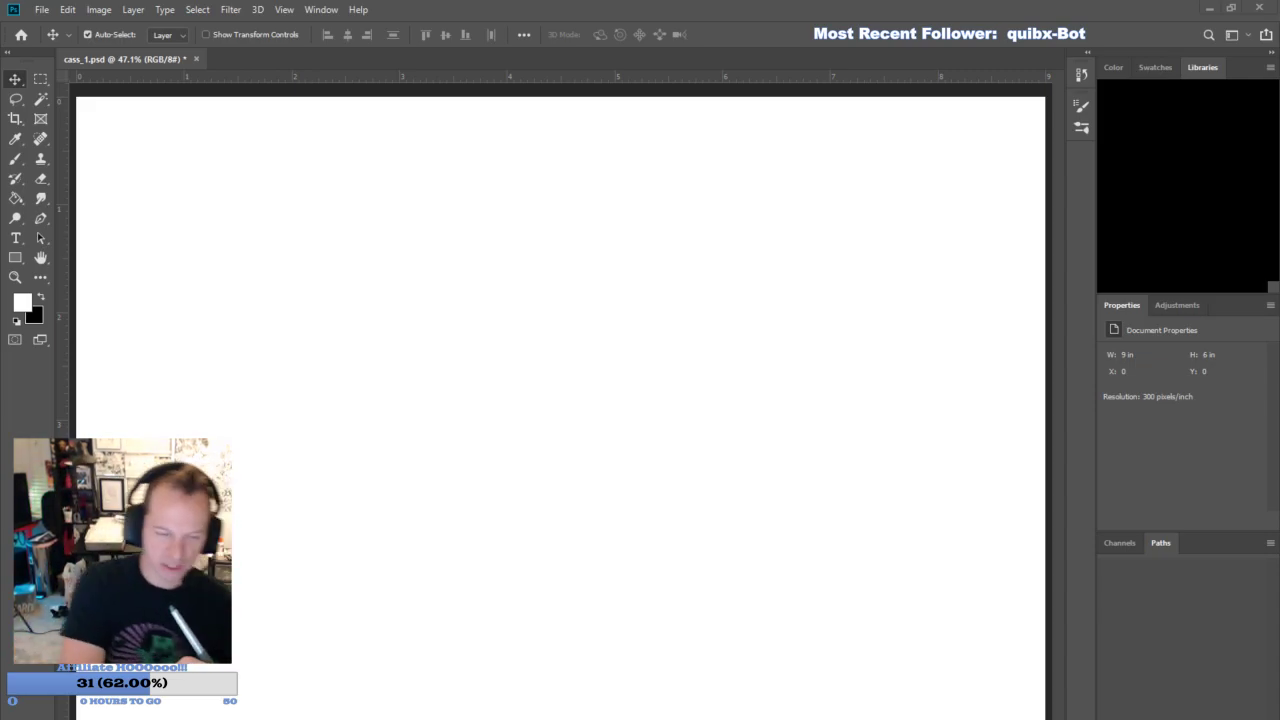
# - Turn the blank canvas to portrait format and show it at 33.3%
pyautogui.press('z')
pyautogui.keyDown('alt'); pyautogui.click(537, 457); pyautogui.keyUp('alt')
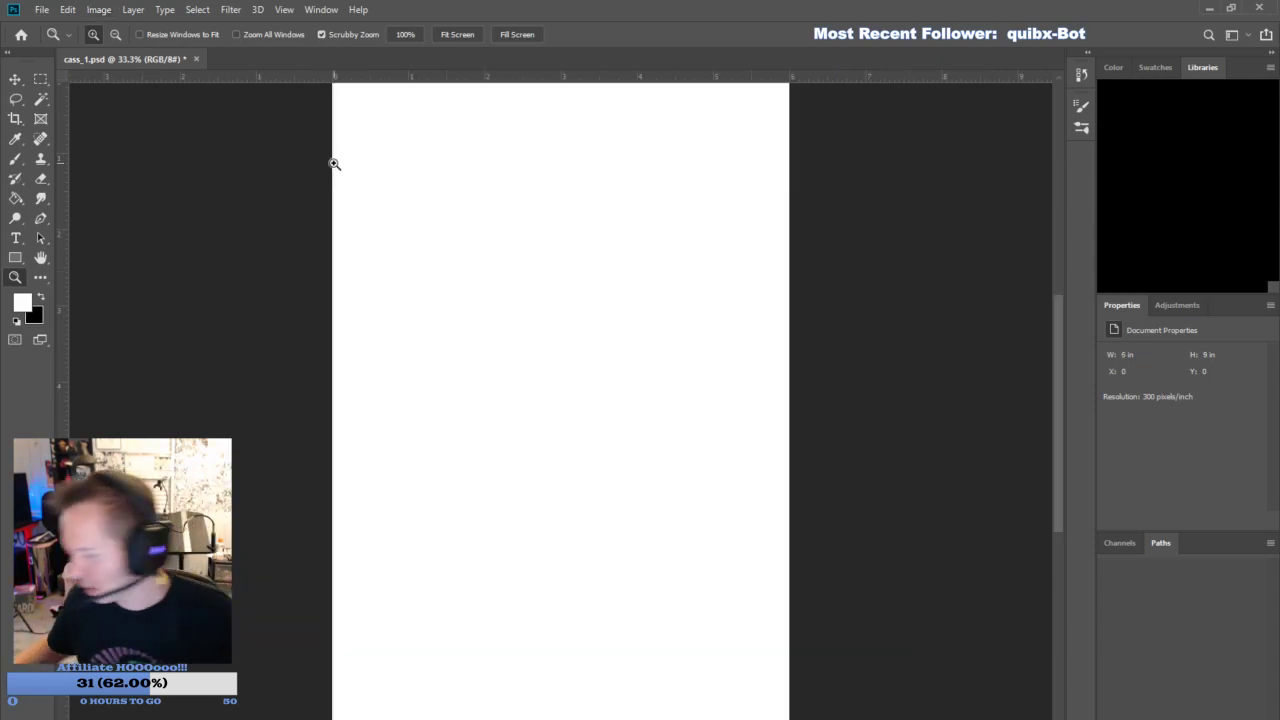
# - Add an empty layer to the fitted canvas and set up the Brush with a brown foreground colour
pyautogui.hotkey('ctrl', '0')
pyautogui.click(1228, 712)
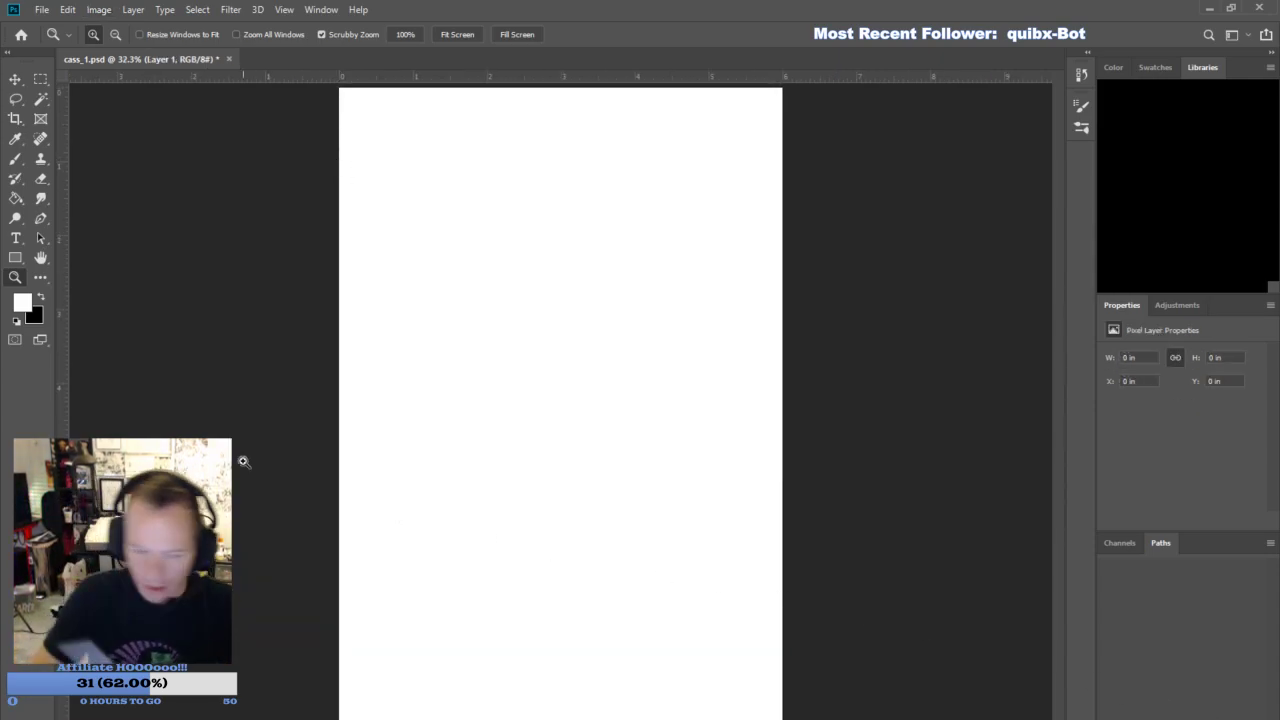
pyautogui.press('i')
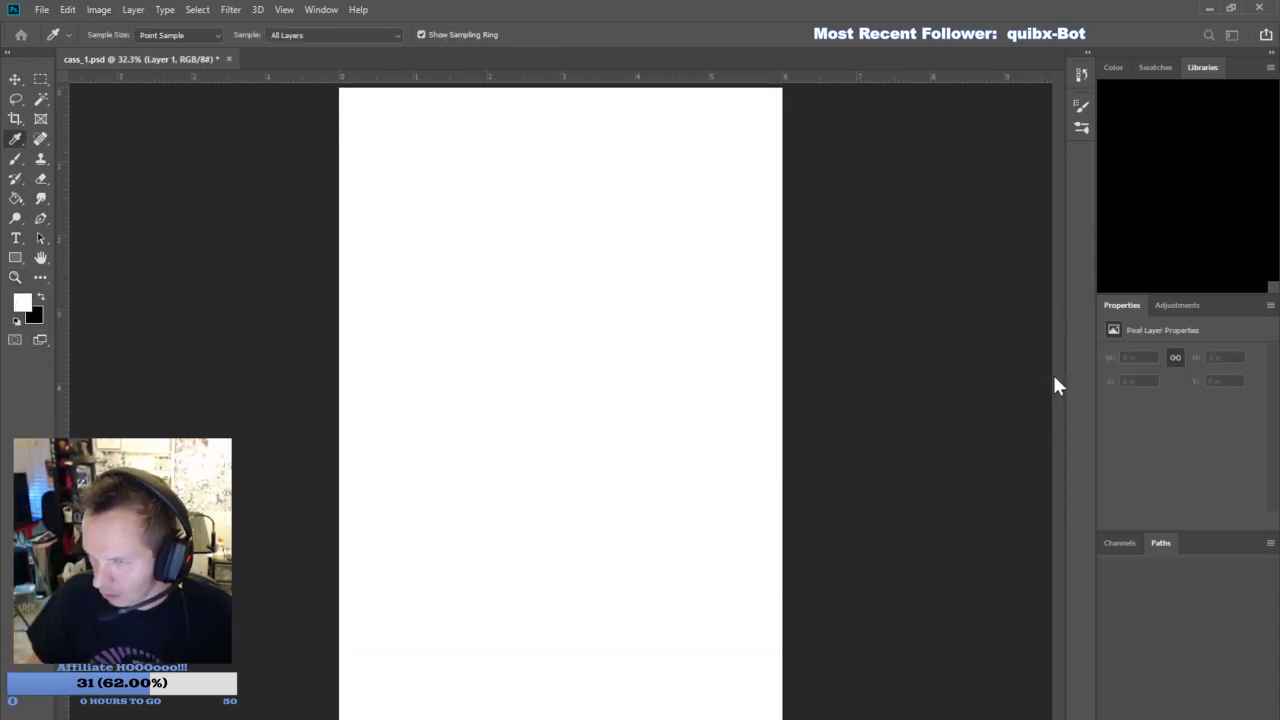
pyautogui.click(978, 358)
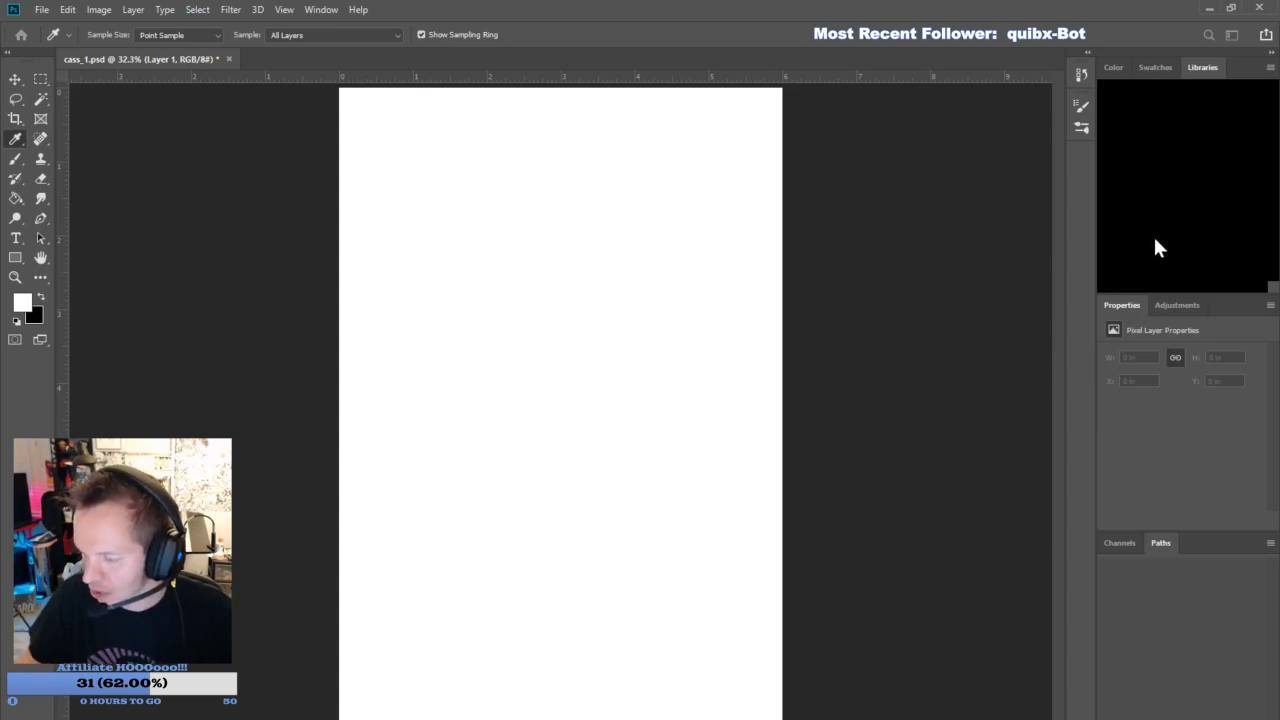
pyautogui.click(1154, 238)
pyautogui.click(15, 158)
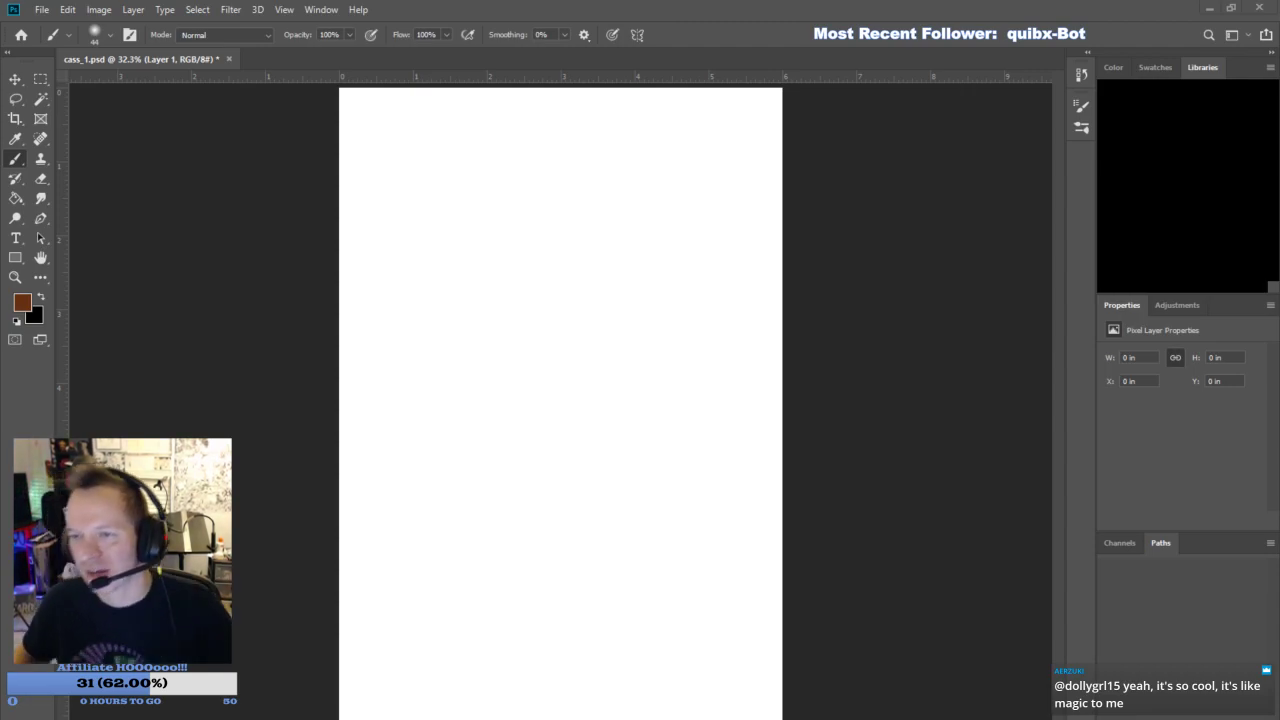
# - Rough in the creature's round cranium, brow line, nose bridge, nostrils and muzzle with brown strokes at brush size 44
pyautogui.moveTo(482, 294)
pyautogui.mouseDown()
pyautogui.moveTo(500, 243)
pyautogui.moveTo(569, 206)
pyautogui.moveTo(728, 282)
pyautogui.mouseUp()
pyautogui.moveTo(548, 216); pyautogui.dragTo(490, 318)
pyautogui.moveTo(474, 324)
pyautogui.mouseDown()
pyautogui.moveTo(540, 392)
pyautogui.moveTo(692, 374)
pyautogui.mouseUp()
pyautogui.moveTo(480, 342); pyautogui.dragTo(706, 354)
pyautogui.moveTo(582, 398); pyautogui.dragTo(630, 410)
pyautogui.moveTo(622, 404)
pyautogui.mouseDown()
pyautogui.moveTo(688, 376)
pyautogui.moveTo(660, 370)
pyautogui.mouseUp()
pyautogui.moveTo(468, 326)
pyautogui.mouseDown()
pyautogui.moveTo(511, 396)
pyautogui.moveTo(496, 383)
pyautogui.moveTo(540, 384)
pyautogui.mouseUp()
pyautogui.moveTo(468, 497)
pyautogui.mouseDown()
pyautogui.moveTo(548, 404)
pyautogui.moveTo(454, 538)
pyautogui.moveTo(403, 551)
pyautogui.moveTo(422, 536)
pyautogui.moveTo(410, 522)
pyautogui.mouseUp()
pyautogui.moveTo(410, 522)
pyautogui.mouseDown()
pyautogui.moveTo(415, 555)
pyautogui.moveTo(520, 555)
pyautogui.moveTo(528, 568)
pyautogui.moveTo(501, 576)
pyautogui.moveTo(535, 592)
pyautogui.mouseUp()
pyautogui.moveTo(405, 481)
pyautogui.mouseDown()
pyautogui.moveTo(360, 540)
pyautogui.moveTo(448, 645)
pyautogui.mouseUp()
pyautogui.moveTo(392, 588)
pyautogui.mouseDown()
pyautogui.moveTo(459, 640)
pyautogui.moveTo(525, 610)
pyautogui.moveTo(578, 623)
pyautogui.moveTo(598, 600)
pyautogui.mouseUp()
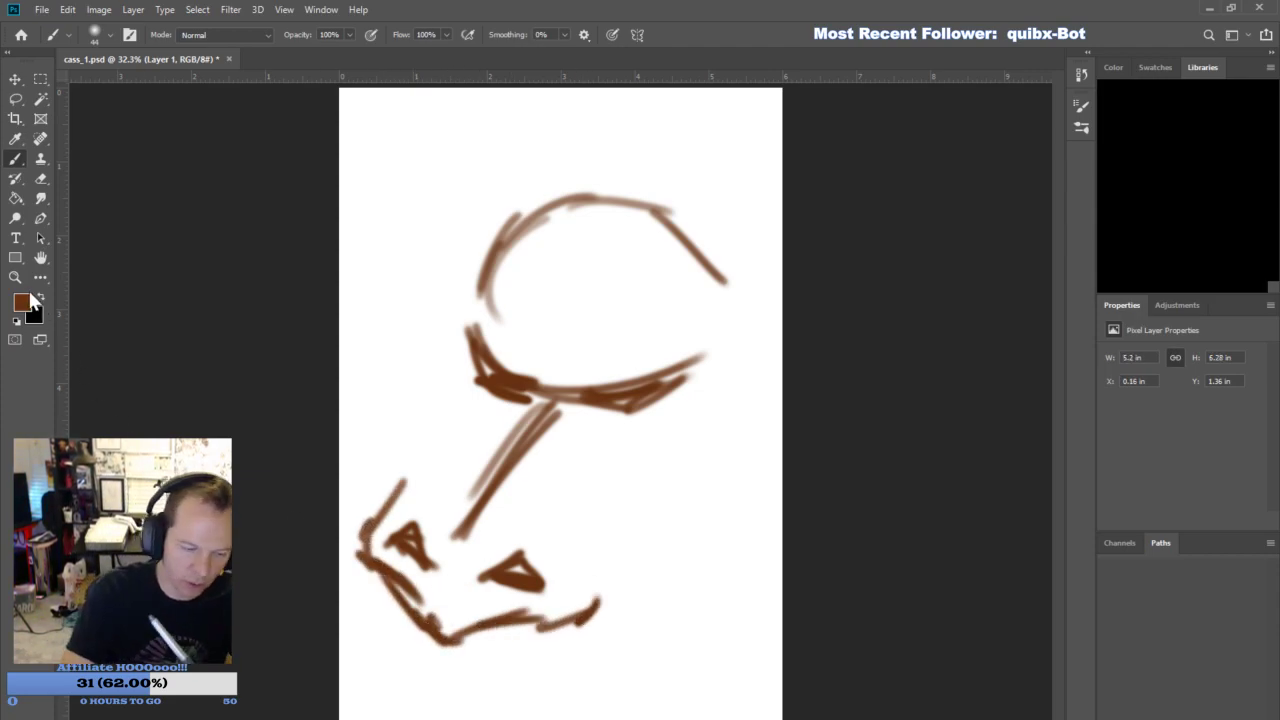
# - Move the rough head sketch up to the canvas's top edge, at X 0.54 in and Y 0 in
pyautogui.press('z')
pyautogui.hotkey('ctrl', '-')
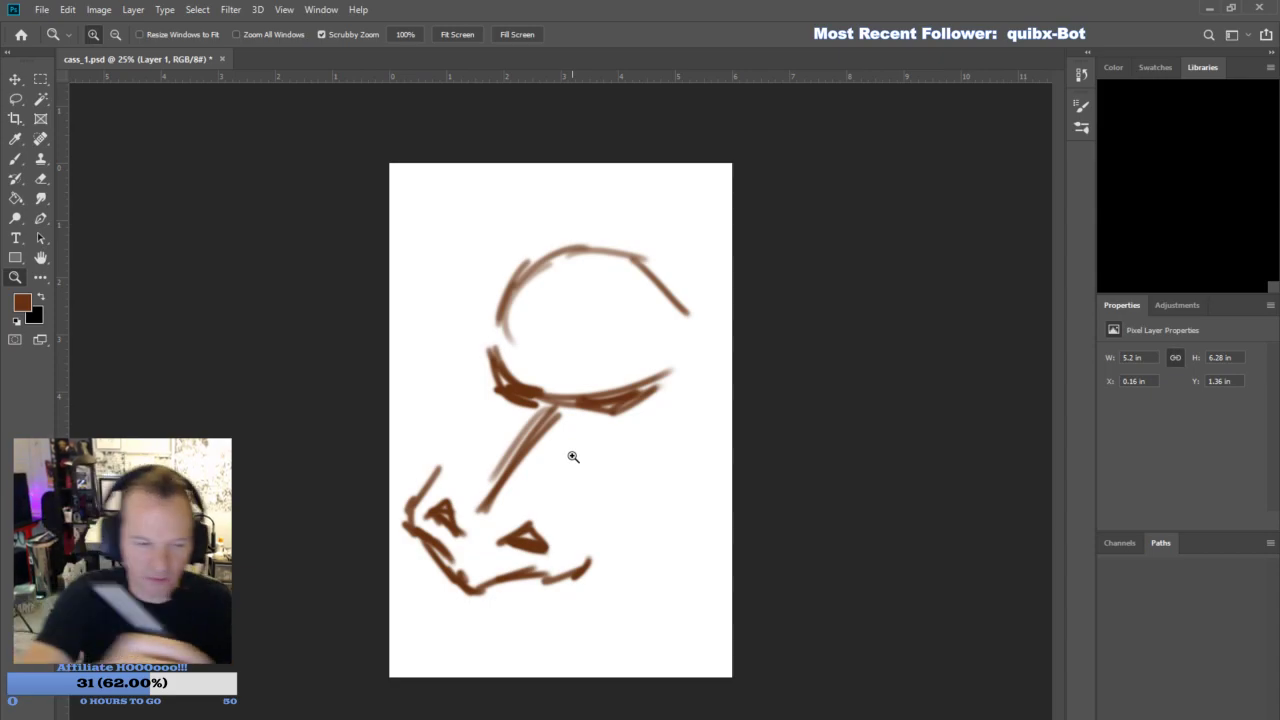
pyautogui.click(22, 80)
pyautogui.moveTo(664, 388); pyautogui.dragTo(686, 308)
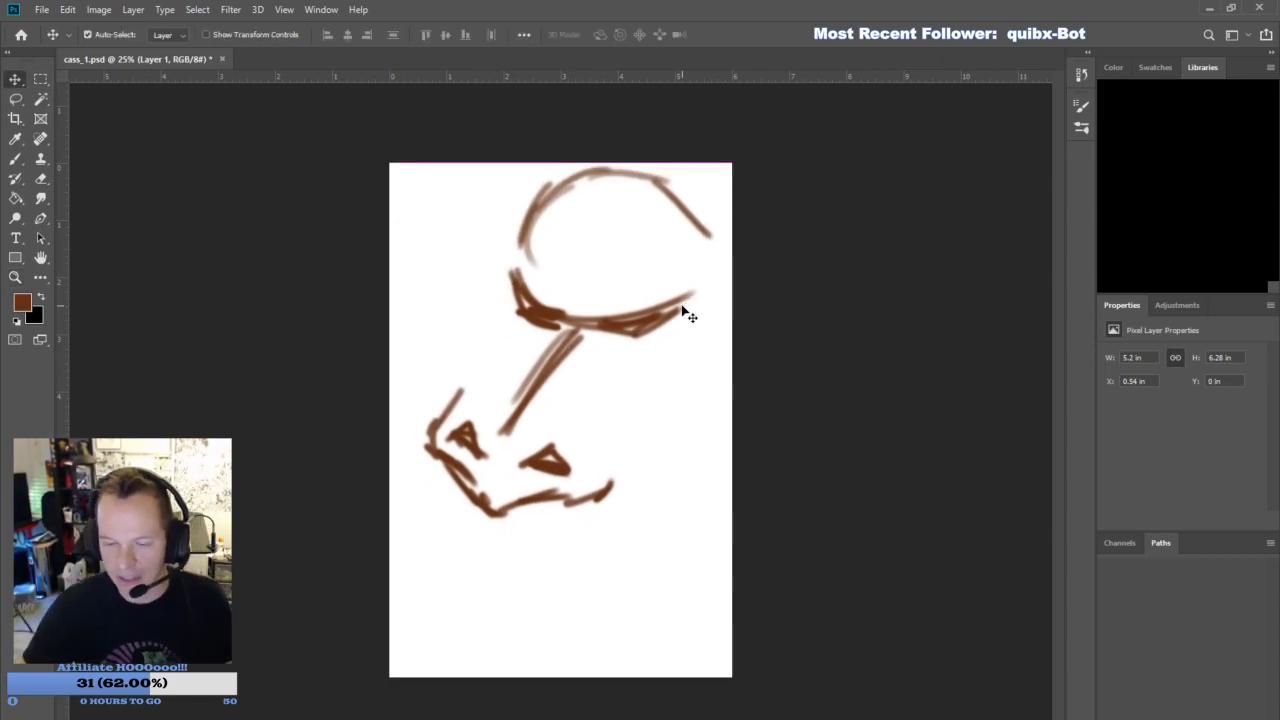
# - Sketch two long upper fangs, the upper lip, the snout's angular profile, the head contour and the near under-eye line in brown
pyautogui.click(15, 158)
pyautogui.moveTo(450, 460)
pyautogui.mouseDown()
pyautogui.moveTo(438, 524)
pyautogui.moveTo(458, 536)
pyautogui.mouseUp()
pyautogui.moveTo(456, 484); pyautogui.dragTo(452, 528)
pyautogui.moveTo(545, 512); pyautogui.dragTo(536, 572)
pyautogui.moveTo(461, 477)
pyautogui.mouseDown()
pyautogui.moveTo(498, 517)
pyautogui.moveTo(542, 490)
pyautogui.mouseUp()
pyautogui.moveTo(545, 514)
pyautogui.mouseDown()
pyautogui.moveTo(540, 557)
pyautogui.moveTo(618, 484)
pyautogui.mouseUp()
pyautogui.moveTo(438, 491); pyautogui.dragTo(467, 555)
pyautogui.moveTo(604, 492)
pyautogui.mouseDown()
pyautogui.moveTo(648, 465)
pyautogui.moveTo(690, 394)
pyautogui.mouseUp()
pyautogui.moveTo(438, 430); pyautogui.dragTo(454, 380)
pyautogui.moveTo(442, 396)
pyautogui.mouseDown()
pyautogui.moveTo(490, 348)
pyautogui.moveTo(476, 310)
pyautogui.moveTo(508, 264)
pyautogui.moveTo(494, 290)
pyautogui.moveTo(590, 188)
pyautogui.moveTo(668, 186)
pyautogui.moveTo(710, 237)
pyautogui.mouseUp()
pyautogui.moveTo(590, 322); pyautogui.dragTo(690, 316)
pyautogui.moveTo(612, 347); pyautogui.dragTo(694, 325)
pyautogui.moveTo(708, 228); pyautogui.dragTo(732, 335)
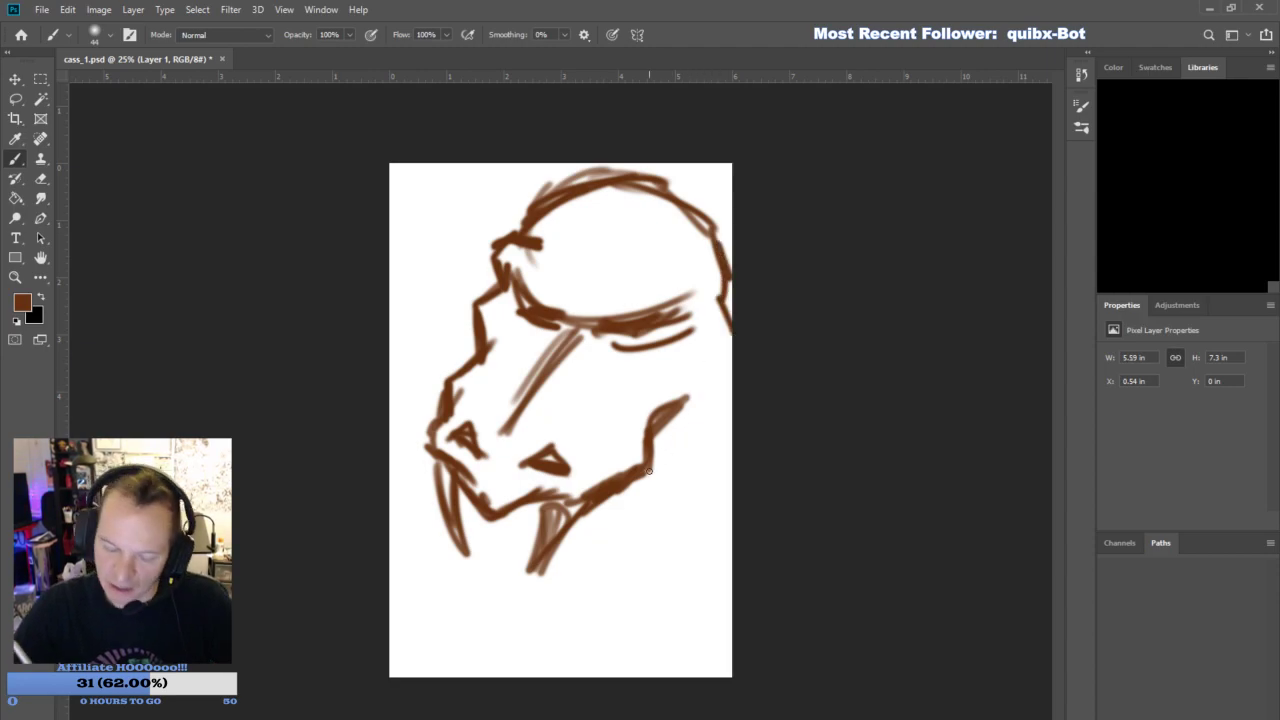
# - Sketch the open lower jaw with its chin and the jaw hinge below the upper lip
pyautogui.moveTo(500, 545)
pyautogui.mouseDown()
pyautogui.moveTo(478, 571)
pyautogui.moveTo(489, 553)
pyautogui.moveTo(521, 577)
pyautogui.moveTo(489, 560)
pyautogui.moveTo(502, 600)
pyautogui.moveTo(546, 621)
pyautogui.moveTo(586, 601)
pyautogui.mouseUp()
pyautogui.moveTo(566, 605)
pyautogui.mouseDown()
pyautogui.moveTo(622, 540)
pyautogui.moveTo(676, 514)
pyautogui.mouseUp()
pyautogui.moveTo(676, 510)
pyautogui.mouseDown()
pyautogui.moveTo(685, 430)
pyautogui.moveTo(684, 484)
pyautogui.mouseUp()
pyautogui.moveTo(661, 443)
pyautogui.mouseDown()
pyautogui.moveTo(550, 566)
pyautogui.moveTo(674, 472)
pyautogui.mouseUp()
pyautogui.moveTo(674, 450); pyautogui.dragTo(676, 455)
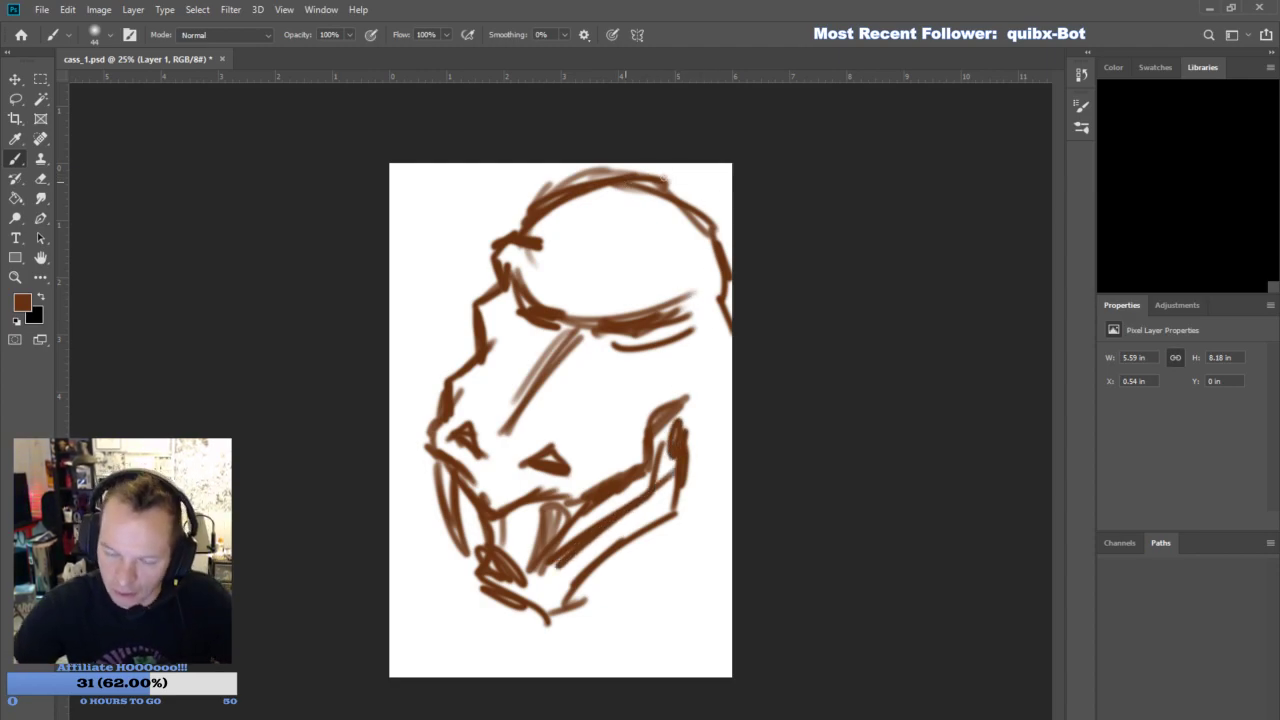
# - Thicken the back of the skull and rough in the neck folds on both sides of the head
pyautogui.moveTo(625, 176); pyautogui.dragTo(732, 216)
pyautogui.moveTo(662, 182); pyautogui.dragTo(735, 232)
pyautogui.moveTo(730, 405)
pyautogui.mouseDown()
pyautogui.moveTo(685, 519)
pyautogui.moveTo(694, 443)
pyautogui.mouseUp()
pyautogui.moveTo(613, 563); pyautogui.dragTo(722, 500)
pyautogui.moveTo(655, 568); pyautogui.dragTo(732, 515)
pyautogui.moveTo(436, 466); pyautogui.dragTo(433, 520)
pyautogui.moveTo(402, 470)
pyautogui.mouseDown()
pyautogui.moveTo(432, 522)
pyautogui.moveTo(406, 511)
pyautogui.mouseUp()
pyautogui.moveTo(391, 464)
pyautogui.mouseDown()
pyautogui.moveTo(390, 429)
pyautogui.moveTo(424, 397)
pyautogui.moveTo(421, 364)
pyautogui.moveTo(393, 381)
pyautogui.moveTo(474, 336)
pyautogui.mouseUp()
pyautogui.moveTo(393, 382)
pyautogui.mouseDown()
pyautogui.moveTo(465, 327)
pyautogui.moveTo(392, 364)
pyautogui.mouseUp()
pyautogui.moveTo(392, 372)
pyautogui.mouseDown()
pyautogui.moveTo(410, 394)
pyautogui.moveTo(422, 354)
pyautogui.mouseUp()
# - Sketch diagonal bands across the lower-left chest and the collar lines beneath the chin
pyautogui.moveTo(730, 558); pyautogui.dragTo(688, 584)
pyautogui.moveTo(389, 556); pyautogui.dragTo(515, 648)
pyautogui.moveTo(392, 522); pyautogui.dragTo(480, 640)
pyautogui.moveTo(392, 562); pyautogui.dragTo(492, 664)
pyautogui.moveTo(390, 592); pyautogui.dragTo(462, 676)
pyautogui.moveTo(389, 616); pyautogui.dragTo(472, 678)
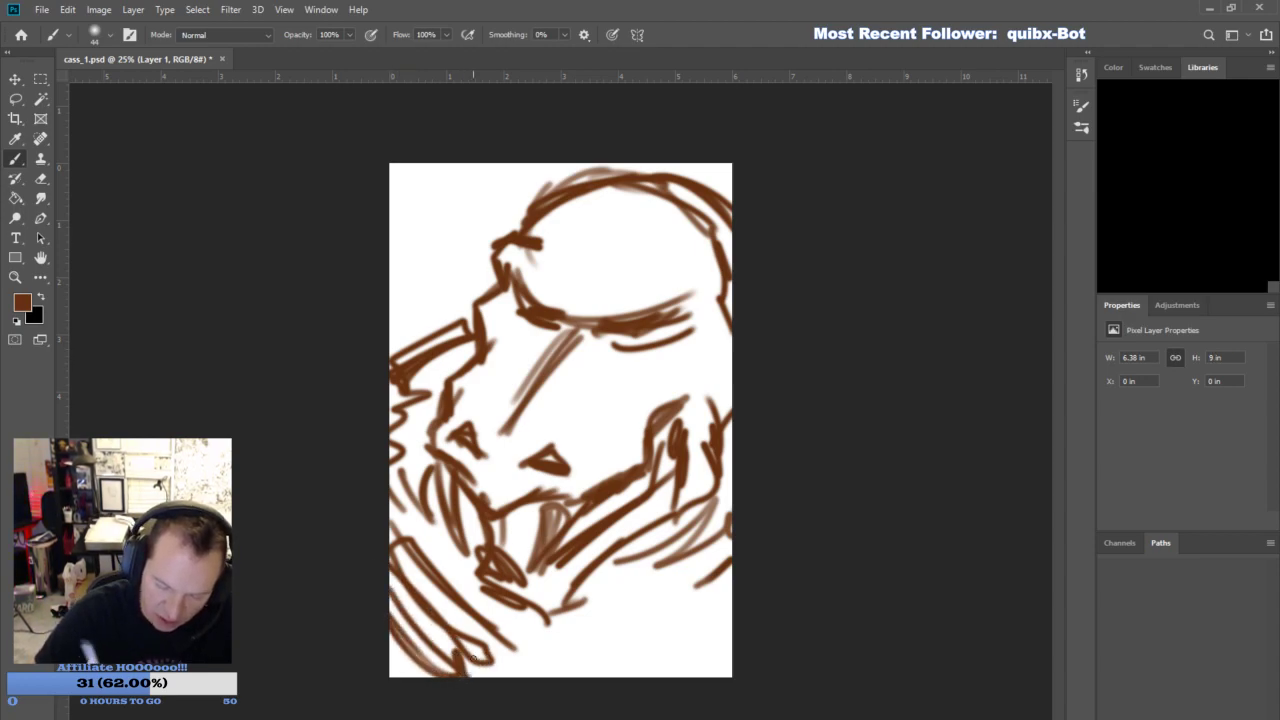
pyautogui.moveTo(456, 586); pyautogui.dragTo(520, 678)
pyautogui.moveTo(412, 550); pyautogui.dragTo(494, 622)
pyautogui.moveTo(390, 642); pyautogui.dragTo(414, 678)
pyautogui.moveTo(528, 688)
pyautogui.mouseDown()
pyautogui.moveTo(757, 629)
pyautogui.moveTo(587, 673)
pyautogui.moveTo(734, 661)
pyautogui.mouseUp()
pyautogui.moveTo(534, 642)
pyautogui.mouseDown()
pyautogui.moveTo(730, 600)
pyautogui.moveTo(708, 616)
pyautogui.mouseUp()
pyautogui.moveTo(574, 594)
pyautogui.mouseDown()
pyautogui.moveTo(558, 630)
pyautogui.moveTo(597, 605)
pyautogui.mouseUp()
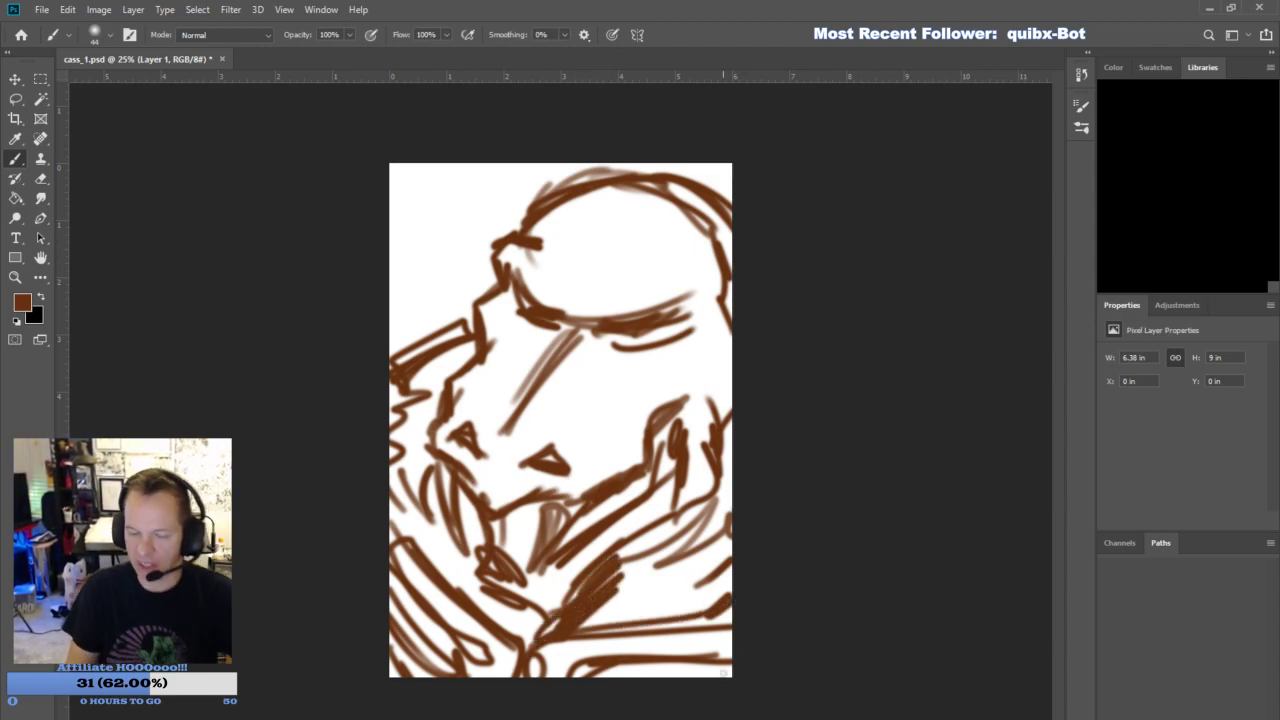
# - Sketch the far shoulder behind the snout and add more neck folds under and behind the jaw
pyautogui.moveTo(392, 346); pyautogui.dragTo(440, 320)
pyautogui.moveTo(440, 320)
pyautogui.mouseDown()
pyautogui.moveTo(411, 314)
pyautogui.moveTo(480, 334)
pyautogui.mouseUp()
pyautogui.moveTo(714, 500); pyautogui.dragTo(619, 606)
pyautogui.moveTo(619, 606); pyautogui.dragTo(684, 527)
pyautogui.moveTo(559, 588); pyautogui.dragTo(554, 605)
pyautogui.moveTo(727, 531)
pyautogui.mouseDown()
pyautogui.moveTo(719, 476)
pyautogui.moveTo(731, 517)
pyautogui.mouseUp()
pyautogui.moveTo(390, 290); pyautogui.dragTo(461, 322)
pyautogui.moveTo(396, 280); pyautogui.dragTo(472, 322)
pyautogui.moveTo(731, 512); pyautogui.dragTo(720, 422)
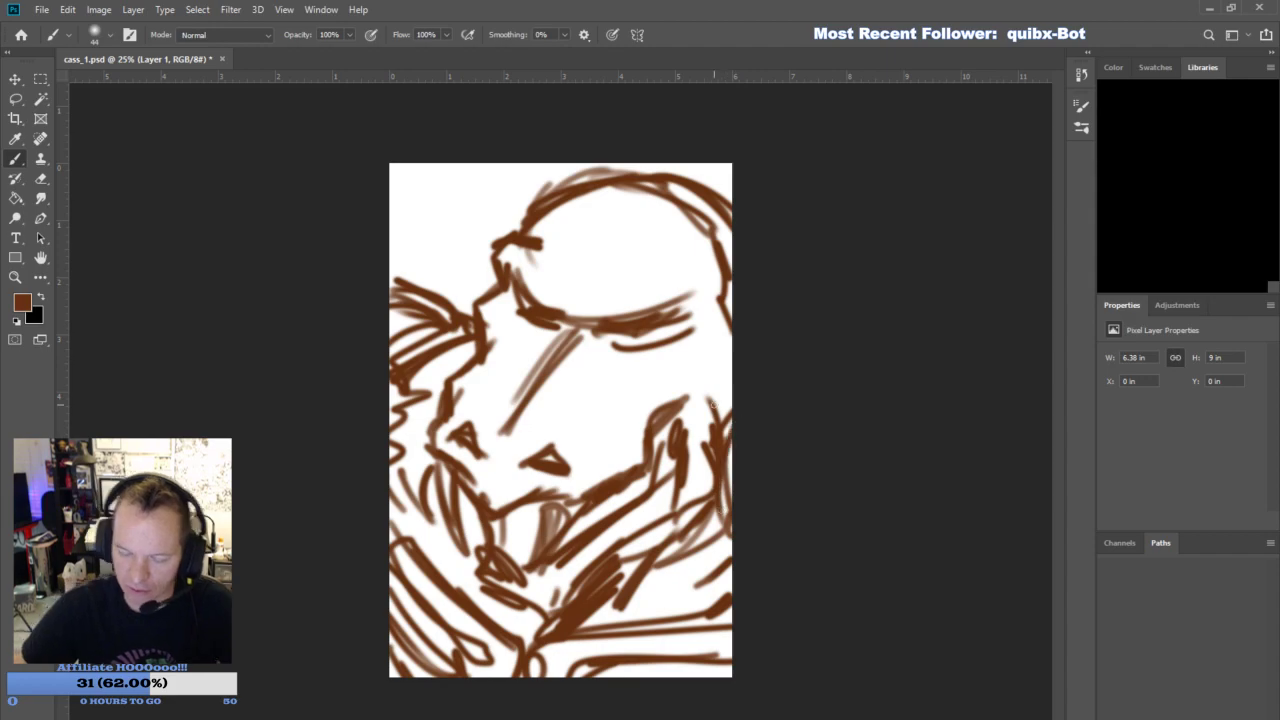
# - Add rough facial detail: nostril rims, nose-bridge creases, near eye and brow, cheek line, and shading inside the mouth
pyautogui.moveTo(516, 463)
pyautogui.mouseDown()
pyautogui.moveTo(555, 430)
pyautogui.moveTo(577, 473)
pyautogui.mouseUp()
pyautogui.moveTo(496, 453)
pyautogui.mouseDown()
pyautogui.moveTo(475, 415)
pyautogui.moveTo(451, 434)
pyautogui.moveTo(525, 425)
pyautogui.moveTo(544, 401)
pyautogui.mouseUp()
pyautogui.moveTo(521, 372); pyautogui.dragTo(559, 376)
pyautogui.moveTo(543, 352); pyautogui.dragTo(570, 350)
pyautogui.moveTo(573, 329)
pyautogui.mouseDown()
pyautogui.moveTo(645, 384)
pyautogui.moveTo(490, 343)
pyautogui.moveTo(667, 330)
pyautogui.mouseUp()
pyautogui.moveTo(656, 340); pyautogui.dragTo(689, 301)
pyautogui.moveTo(526, 492)
pyautogui.mouseDown()
pyautogui.moveTo(516, 564)
pyautogui.moveTo(650, 478)
pyautogui.mouseUp()
pyautogui.moveTo(596, 522); pyautogui.dragTo(660, 466)
pyautogui.moveTo(670, 426); pyautogui.dragTo(648, 472)
pyautogui.moveTo(508, 586); pyautogui.dragTo(572, 550)
pyautogui.moveTo(445, 294); pyautogui.dragTo(480, 296)
pyautogui.moveTo(716, 330); pyautogui.dragTo(717, 309)
pyautogui.moveTo(677, 287); pyautogui.dragTo(713, 301)
pyautogui.moveTo(690, 283)
pyautogui.mouseDown()
pyautogui.moveTo(720, 293)
pyautogui.moveTo(598, 301)
pyautogui.mouseUp()
pyautogui.moveTo(584, 300); pyautogui.dragTo(662, 244)
pyautogui.moveTo(566, 270)
pyautogui.mouseDown()
pyautogui.moveTo(576, 322)
pyautogui.moveTo(573, 294)
pyautogui.mouseUp()
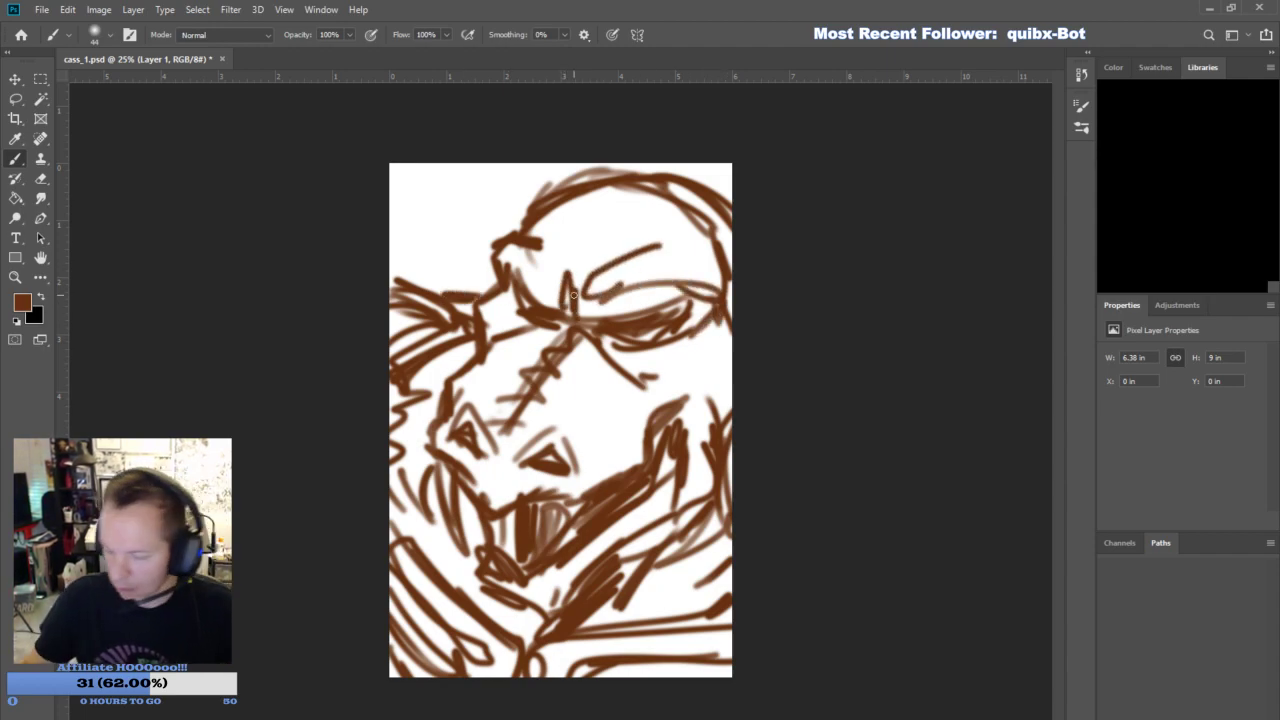
# - Fade the brown sketch layer and add an empty layer for the inking
pyautogui.click(1156, 392)
pyautogui.click(1235, 706)
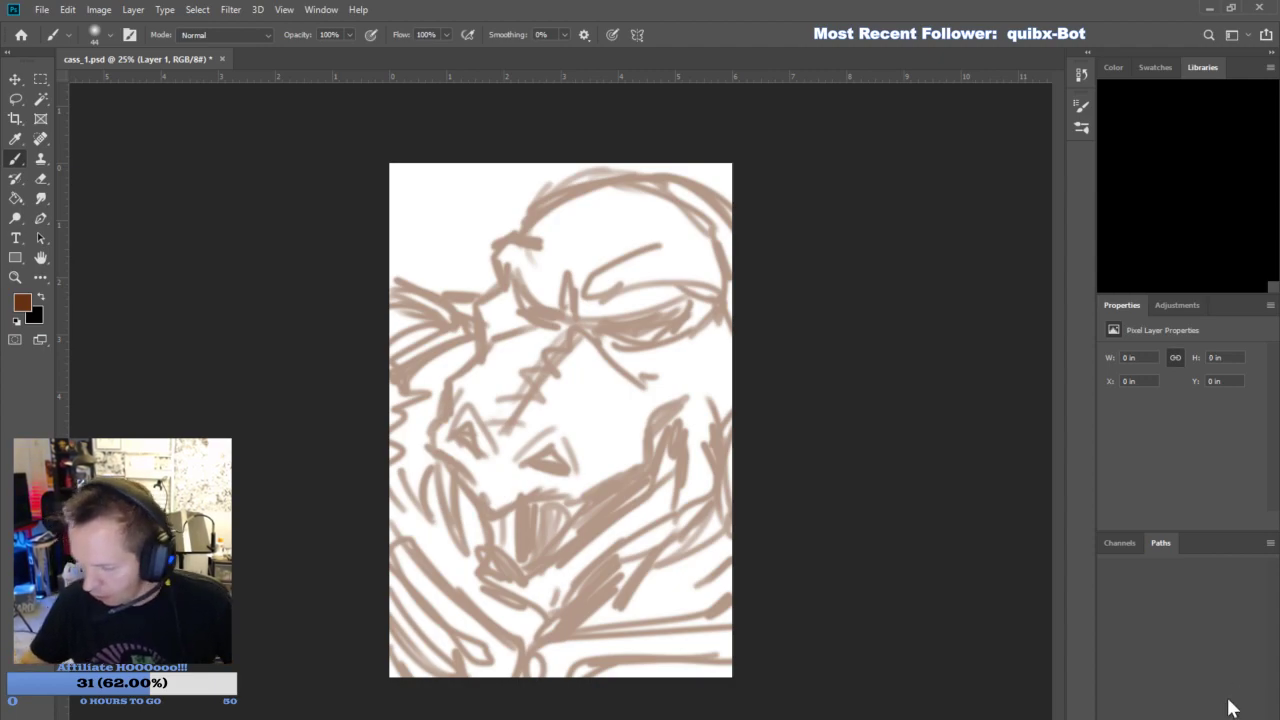
# - Set a very dark brown foreground colour and a hard round brush at size 28
pyautogui.click(26, 308)
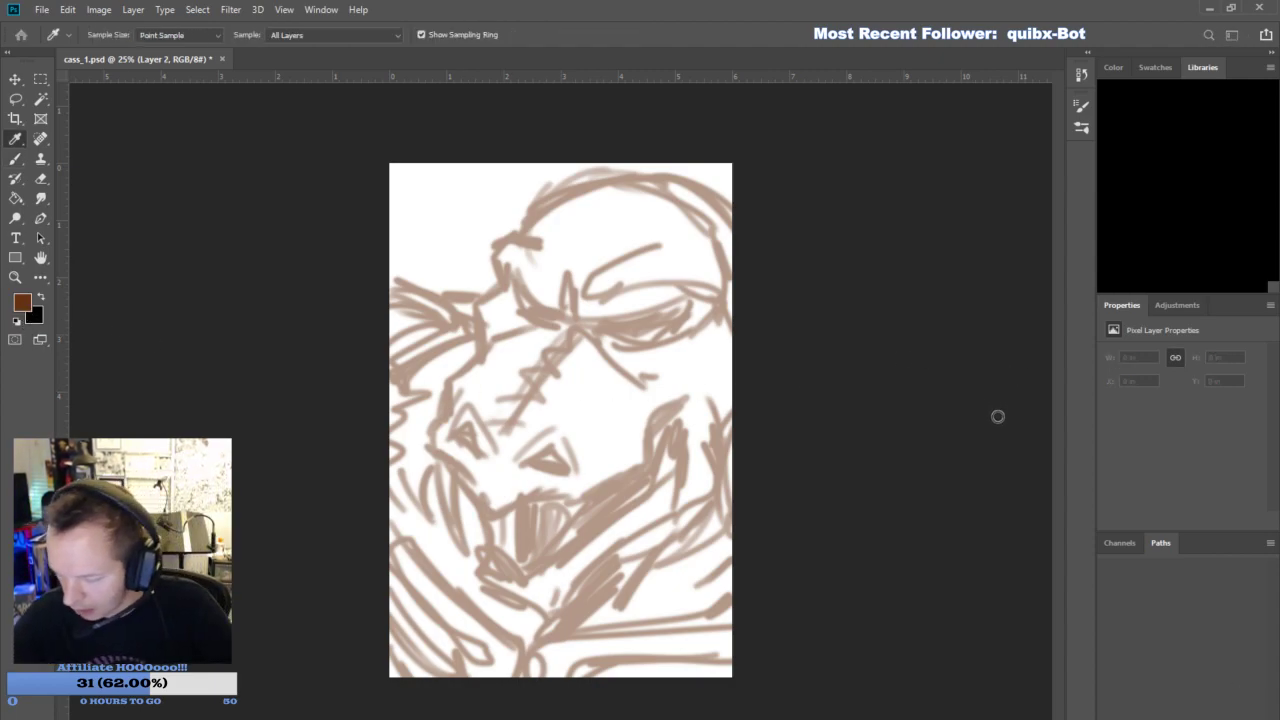
pyautogui.press('Return')
pyautogui.click(109, 36)
pyautogui.click(113, 321)
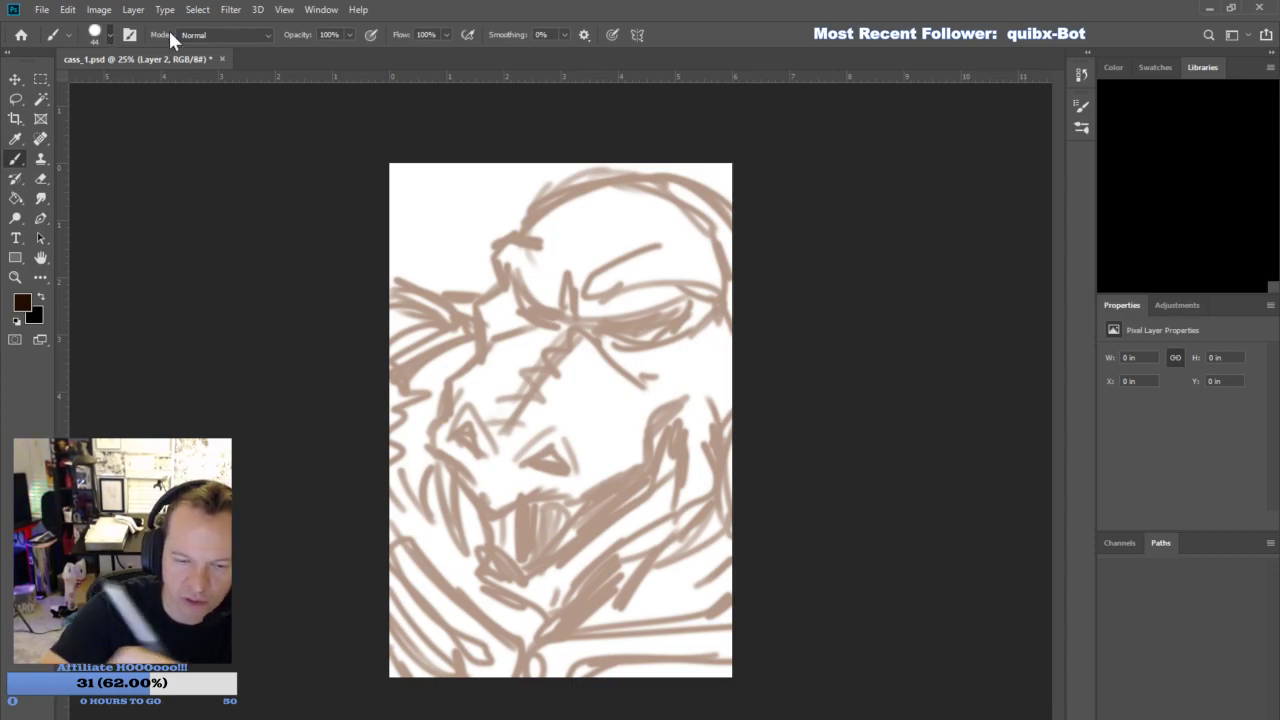
pyautogui.moveTo(98, 80); pyautogui.dragTo(112, 81)
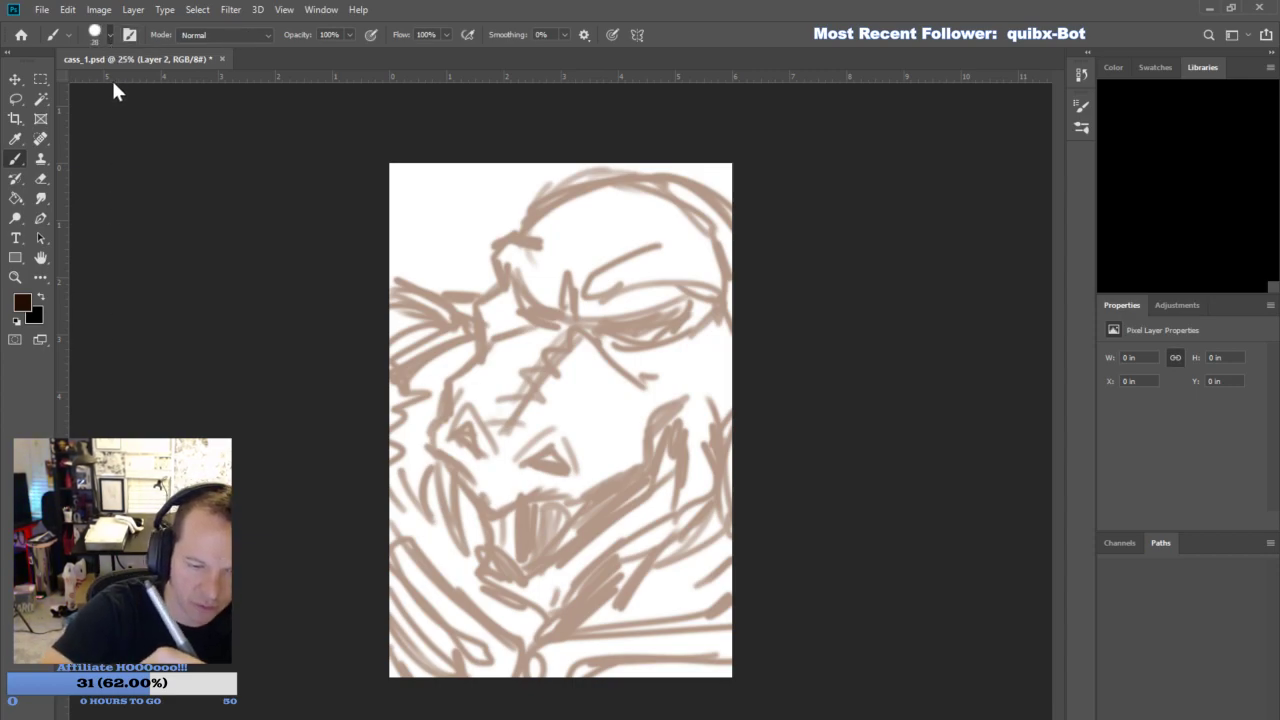
pyautogui.click(822, 300)
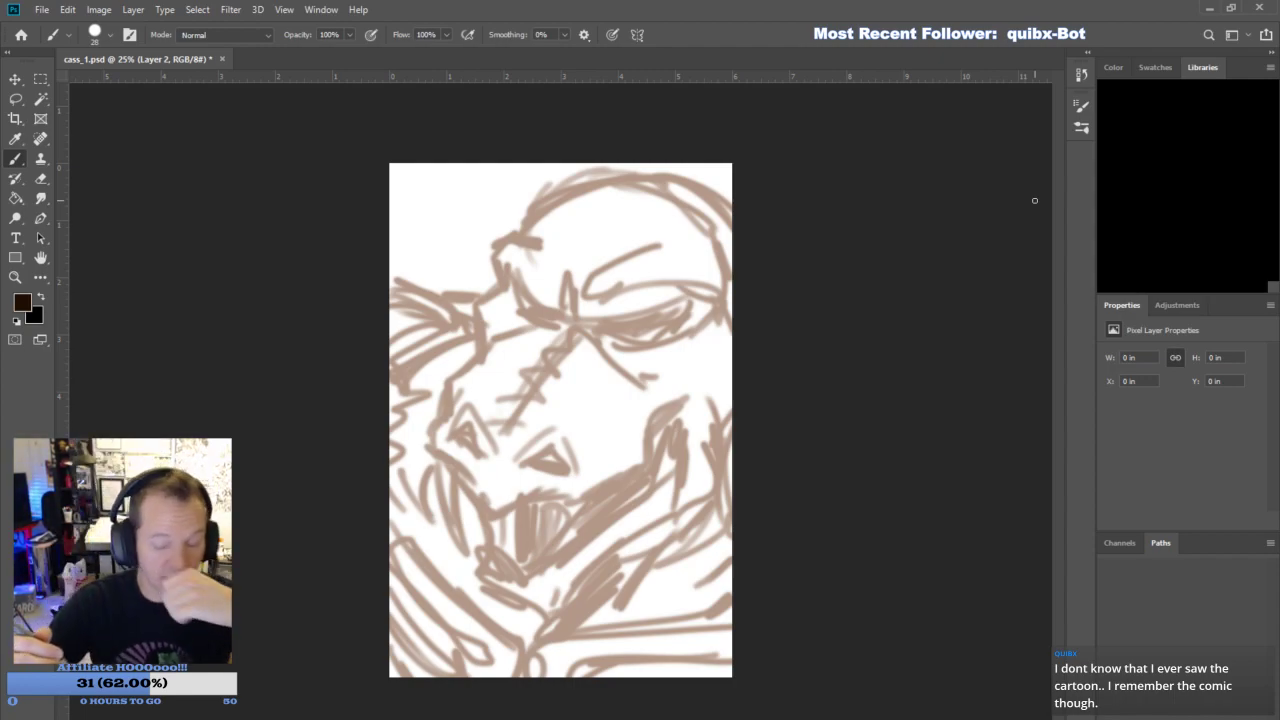
# - Ink the skull outline, the snout profile, the upper lip and the two long upper fangs over the faded sketch
pyautogui.moveTo(477, 340)
pyautogui.mouseDown()
pyautogui.moveTo(472, 310)
pyautogui.moveTo(493, 260)
pyautogui.mouseUp()
pyautogui.moveTo(493, 243)
pyautogui.mouseDown()
pyautogui.moveTo(572, 189)
pyautogui.moveTo(559, 191)
pyautogui.moveTo(614, 174)
pyautogui.moveTo(693, 189)
pyautogui.moveTo(732, 215)
pyautogui.mouseUp()
pyautogui.moveTo(627, 171); pyautogui.dragTo(732, 214)
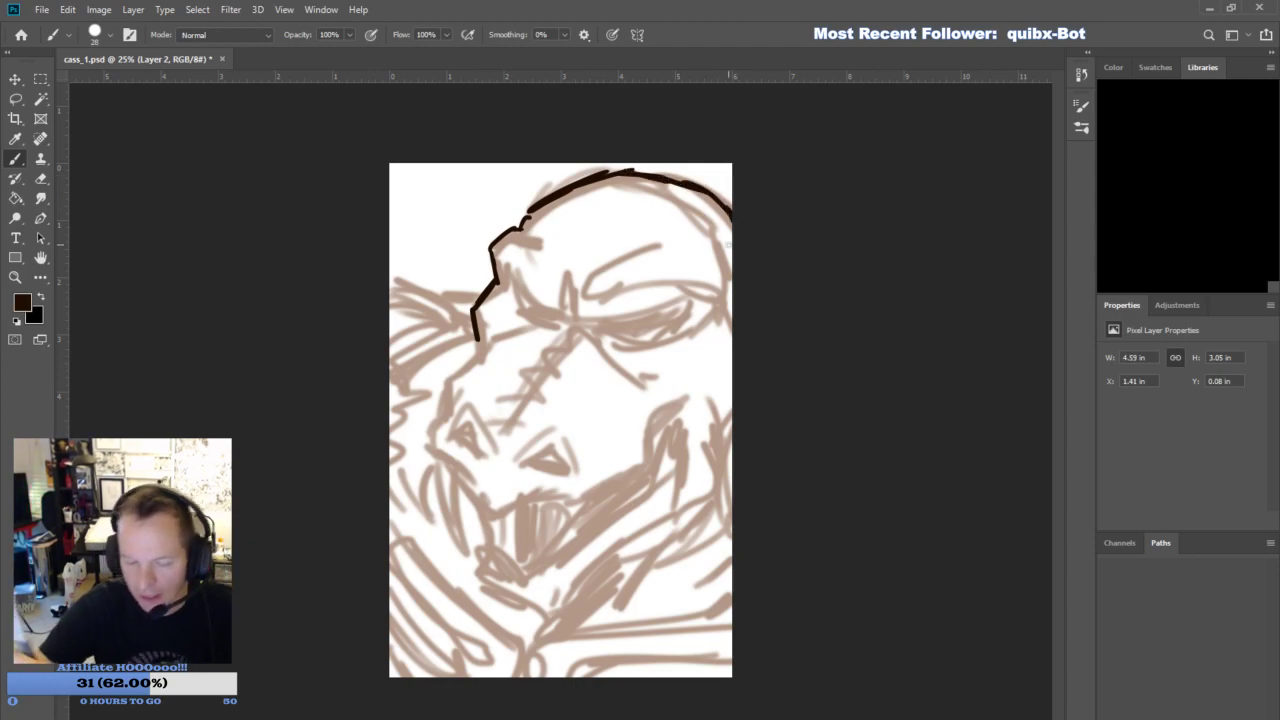
pyautogui.moveTo(477, 349)
pyautogui.mouseDown()
pyautogui.moveTo(429, 448)
pyautogui.moveTo(505, 508)
pyautogui.moveTo(599, 492)
pyautogui.moveTo(637, 469)
pyautogui.moveTo(650, 427)
pyautogui.moveTo(697, 390)
pyautogui.mouseUp()
pyautogui.moveTo(436, 465)
pyautogui.mouseDown()
pyautogui.moveTo(475, 554)
pyautogui.moveTo(460, 487)
pyautogui.mouseUp()
pyautogui.moveTo(566, 502)
pyautogui.mouseDown()
pyautogui.moveTo(569, 567)
pyautogui.moveTo(600, 492)
pyautogui.mouseUp()
pyautogui.moveTo(686, 396)
pyautogui.mouseDown()
pyautogui.moveTo(675, 423)
pyautogui.moveTo(697, 377)
pyautogui.mouseUp()
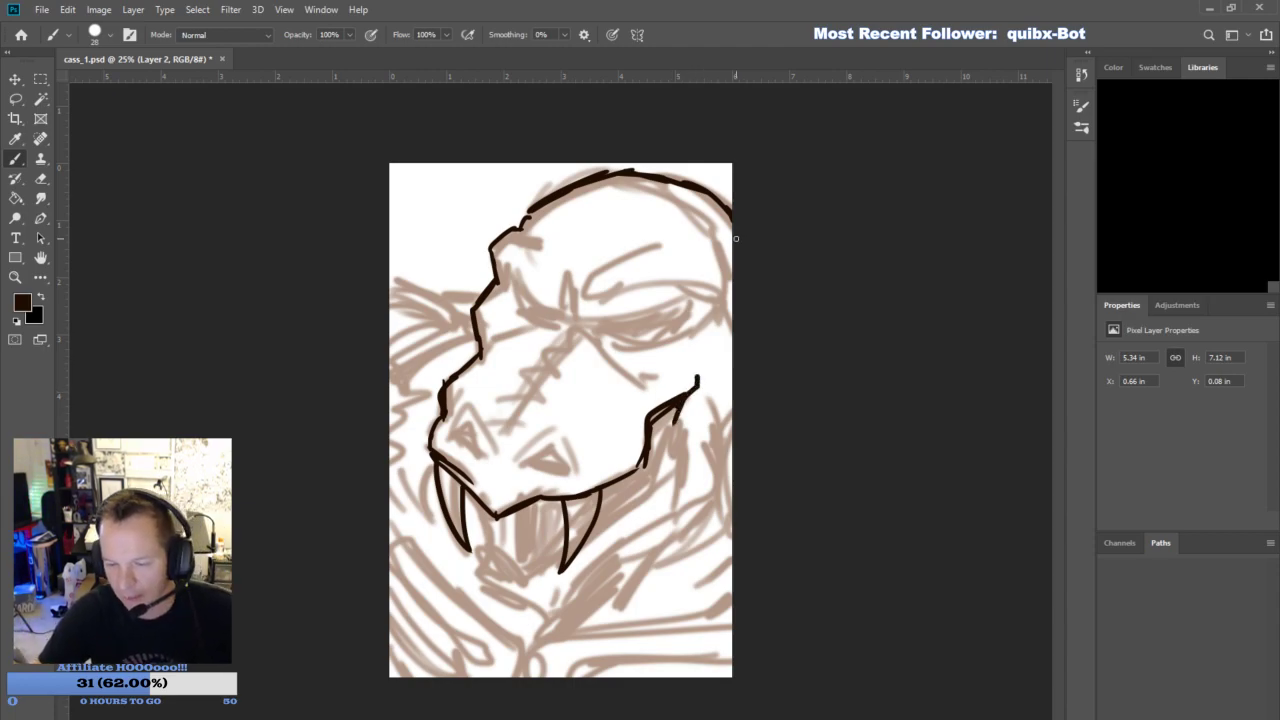
# - Ink both scowling eyes and the heavy brow ridges above them
pyautogui.moveTo(500, 273)
pyautogui.mouseDown()
pyautogui.moveTo(550, 316)
pyautogui.moveTo(604, 328)
pyautogui.moveTo(698, 303)
pyautogui.mouseUp()
pyautogui.moveTo(605, 333)
pyautogui.mouseDown()
pyautogui.moveTo(650, 341)
pyautogui.moveTo(676, 311)
pyautogui.moveTo(640, 320)
pyautogui.mouseUp()
pyautogui.moveTo(542, 318)
pyautogui.mouseDown()
pyautogui.moveTo(516, 307)
pyautogui.moveTo(502, 274)
pyautogui.moveTo(556, 298)
pyautogui.moveTo(578, 328)
pyautogui.mouseUp()
pyautogui.moveTo(572, 278)
pyautogui.mouseDown()
pyautogui.moveTo(566, 318)
pyautogui.moveTo(656, 282)
pyautogui.moveTo(707, 290)
pyautogui.mouseUp()
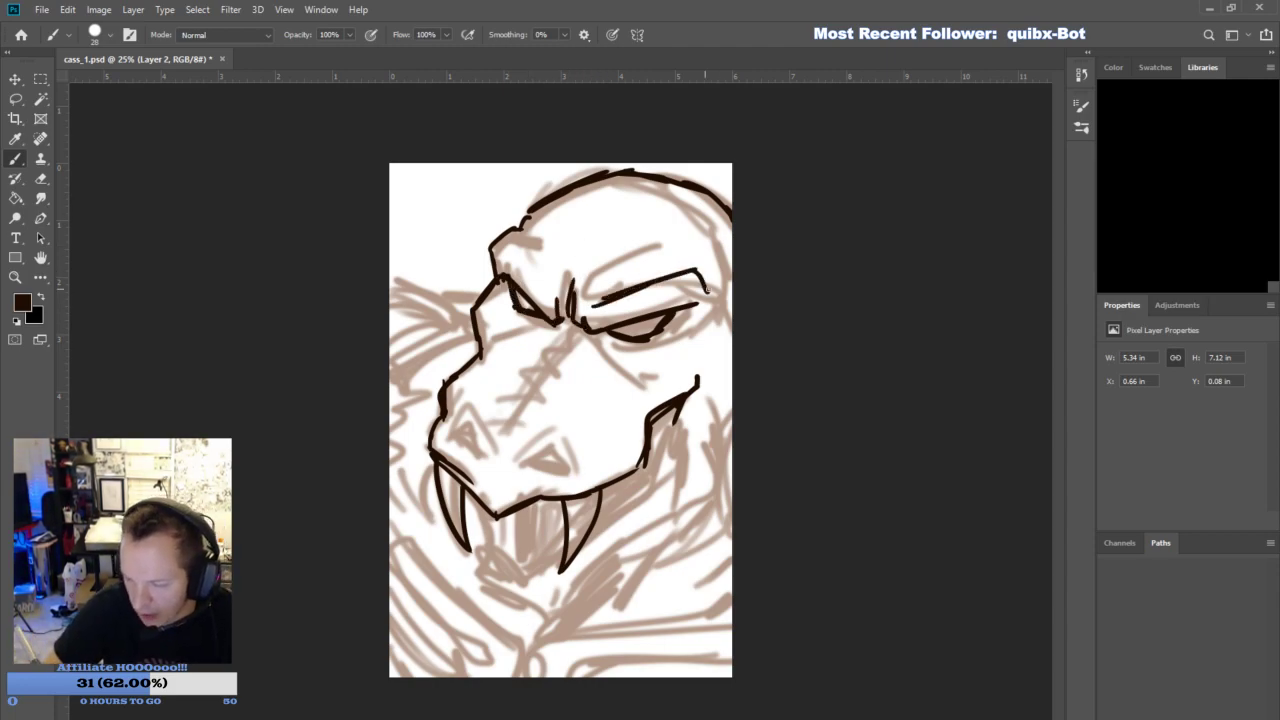
pyautogui.moveTo(511, 253)
pyautogui.mouseDown()
pyautogui.moveTo(545, 287)
pyautogui.moveTo(517, 238)
pyautogui.moveTo(555, 298)
pyautogui.mouseUp()
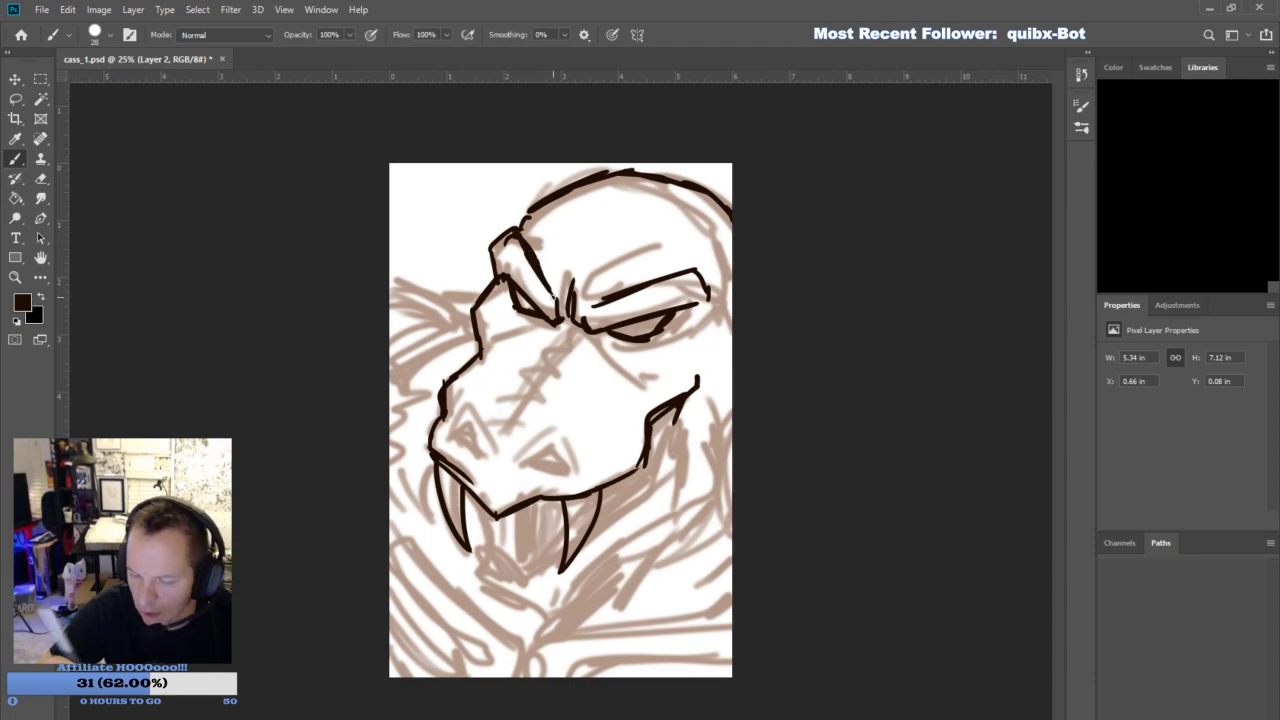
# - Ink the creases under the eyes, both nostrils with their rims, and the jagged nose-bridge line
pyautogui.moveTo(494, 334)
pyautogui.mouseDown()
pyautogui.moveTo(549, 319)
pyautogui.moveTo(603, 337)
pyautogui.moveTo(645, 376)
pyautogui.mouseUp()
pyautogui.moveTo(451, 432)
pyautogui.mouseDown()
pyautogui.moveTo(474, 450)
pyautogui.moveTo(582, 446)
pyautogui.mouseUp()
pyautogui.moveTo(585, 450); pyautogui.dragTo(587, 462)
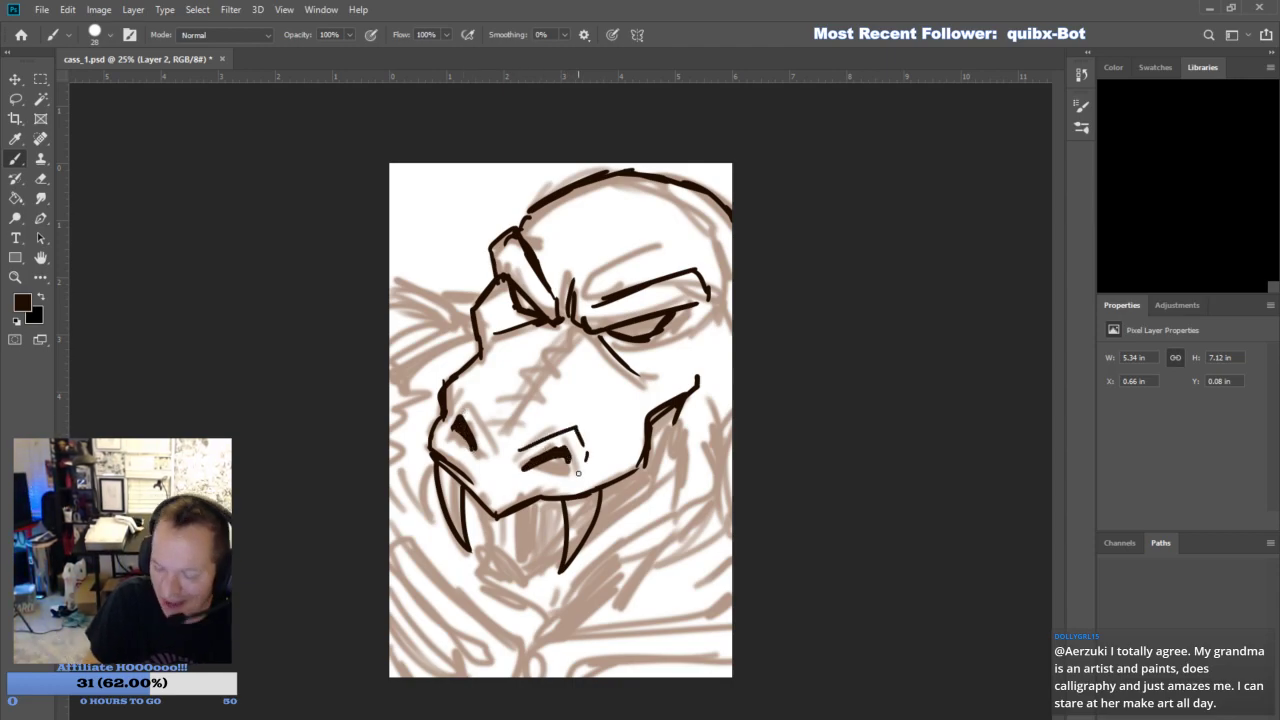
pyautogui.moveTo(446, 421)
pyautogui.mouseDown()
pyautogui.moveTo(480, 425)
pyautogui.moveTo(485, 457)
pyautogui.moveTo(552, 443)
pyautogui.moveTo(585, 455)
pyautogui.moveTo(517, 464)
pyautogui.moveTo(503, 439)
pyautogui.moveTo(578, 322)
pyautogui.mouseUp()
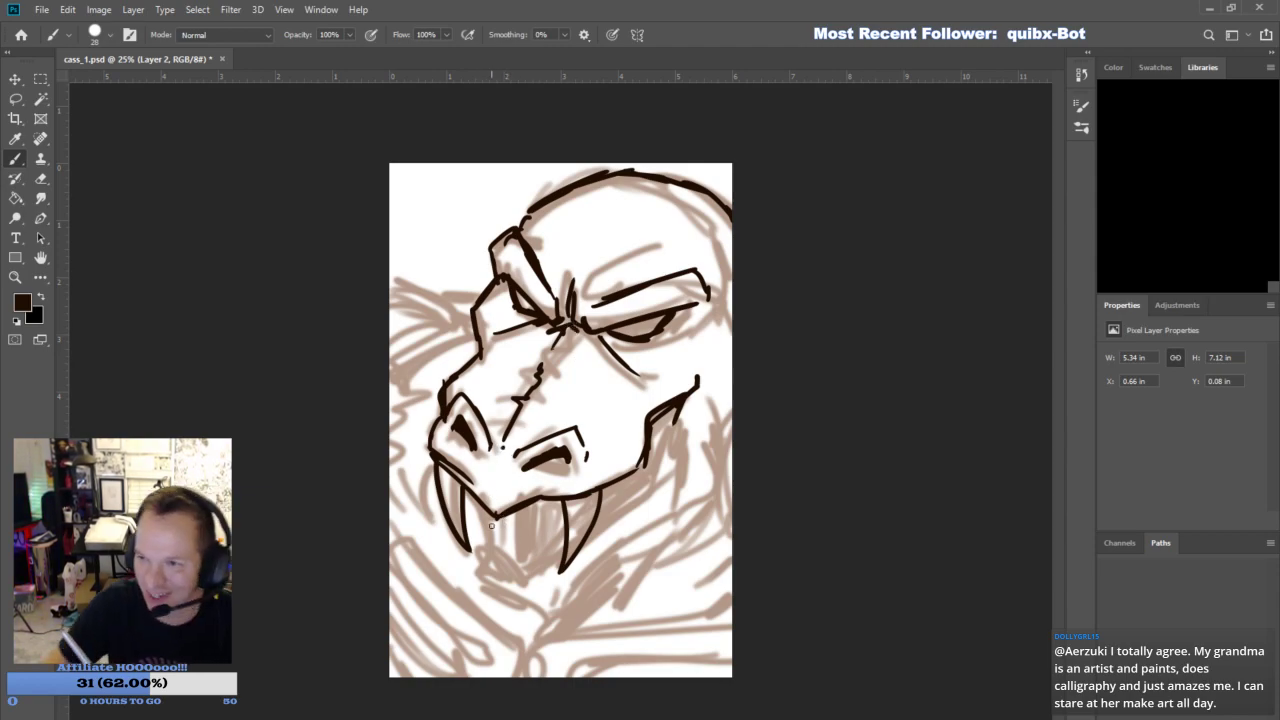
# - Ink the inner contour along the upper lip and the wrinkle lines across the snout and cheek
pyautogui.moveTo(498, 480)
pyautogui.mouseDown()
pyautogui.moveTo(594, 478)
pyautogui.moveTo(632, 450)
pyautogui.moveTo(635, 414)
pyautogui.moveTo(698, 368)
pyautogui.mouseUp()
pyautogui.moveTo(441, 445)
pyautogui.mouseDown()
pyautogui.moveTo(438, 420)
pyautogui.moveTo(491, 348)
pyautogui.moveTo(508, 287)
pyautogui.mouseUp()
pyautogui.moveTo(508, 339)
pyautogui.mouseDown()
pyautogui.moveTo(534, 326)
pyautogui.moveTo(506, 300)
pyautogui.mouseUp()
pyautogui.moveTo(614, 344)
pyautogui.mouseDown()
pyautogui.moveTo(672, 316)
pyautogui.moveTo(599, 344)
pyautogui.moveTo(643, 353)
pyautogui.mouseUp()
pyautogui.moveTo(518, 404)
pyautogui.mouseDown()
pyautogui.moveTo(479, 380)
pyautogui.moveTo(474, 392)
pyautogui.moveTo(524, 368)
pyautogui.moveTo(526, 339)
pyautogui.moveTo(590, 412)
pyautogui.moveTo(596, 444)
pyautogui.mouseUp()
pyautogui.moveTo(540, 368); pyautogui.dragTo(620, 384)
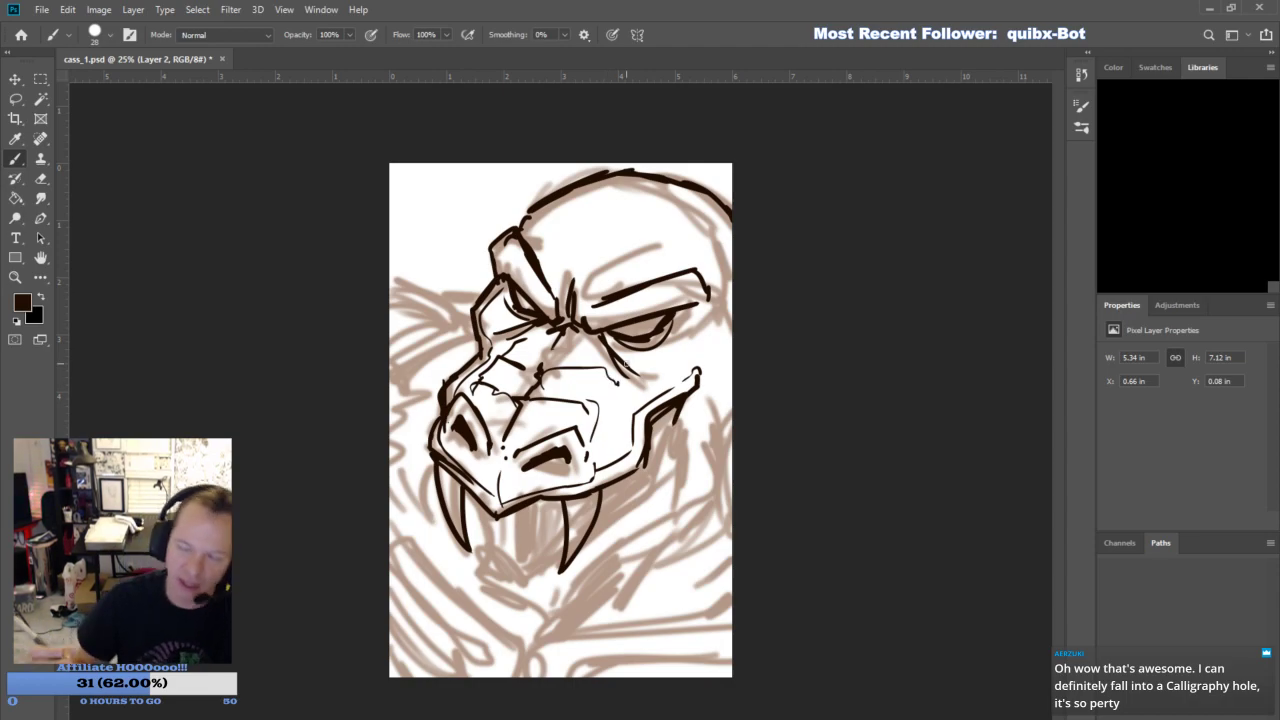
pyautogui.moveTo(600, 458); pyautogui.dragTo(636, 386)
# - Ink the forehead creases, the inner skull contour and spots, and the corner of the mouth
pyautogui.moveTo(567, 290); pyautogui.dragTo(541, 234)
pyautogui.moveTo(542, 213); pyautogui.dragTo(513, 230)
pyautogui.moveTo(581, 297); pyautogui.dragTo(620, 270)
pyautogui.moveTo(569, 279)
pyautogui.mouseDown()
pyautogui.moveTo(581, 249)
pyautogui.moveTo(587, 258)
pyautogui.moveTo(560, 209)
pyautogui.moveTo(648, 186)
pyautogui.moveTo(733, 228)
pyautogui.mouseUp()
pyautogui.moveTo(620, 268)
pyautogui.mouseDown()
pyautogui.moveTo(656, 261)
pyautogui.moveTo(586, 265)
pyautogui.mouseUp()
pyautogui.moveTo(610, 217); pyautogui.dragTo(604, 224)
pyautogui.moveTo(680, 410); pyautogui.dragTo(665, 435)
pyautogui.moveTo(697, 378); pyautogui.dragTo(691, 392)
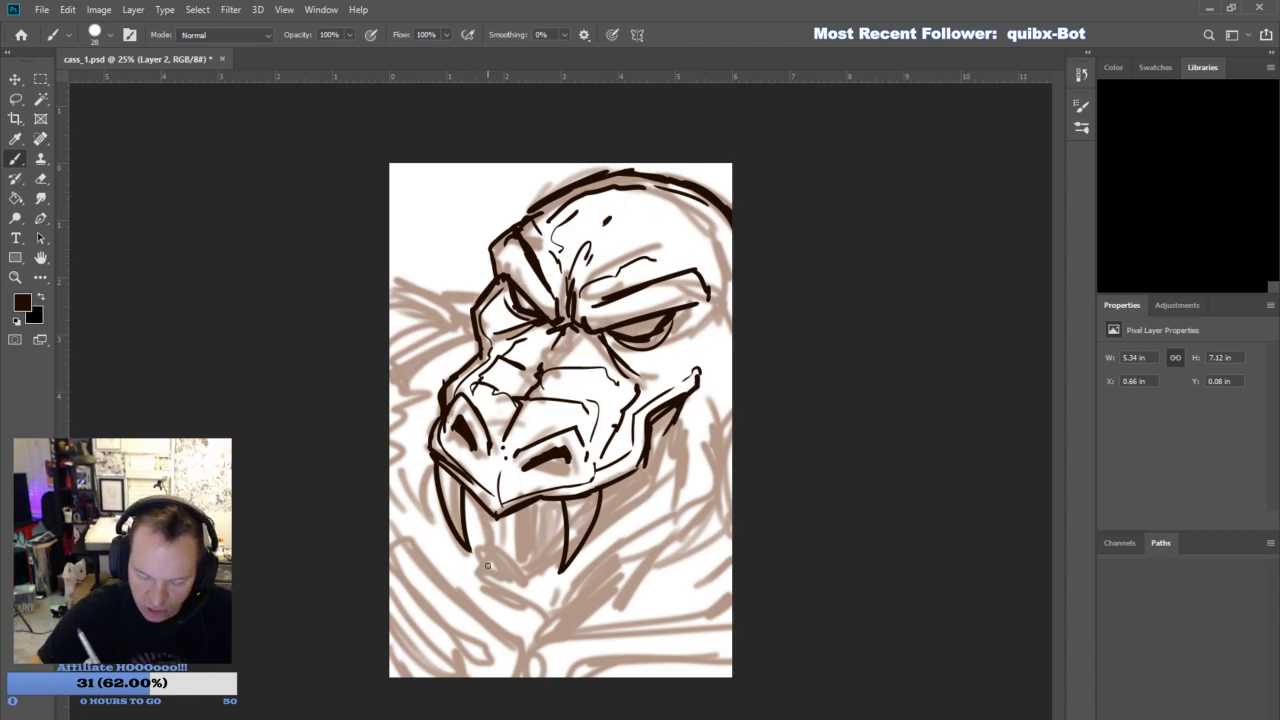
# - Ink the lower teeth and the lower jaw outline, and fill the mouth interior with dark shading
pyautogui.moveTo(487, 534)
pyautogui.mouseDown()
pyautogui.moveTo(492, 567)
pyautogui.moveTo(546, 586)
pyautogui.mouseUp()
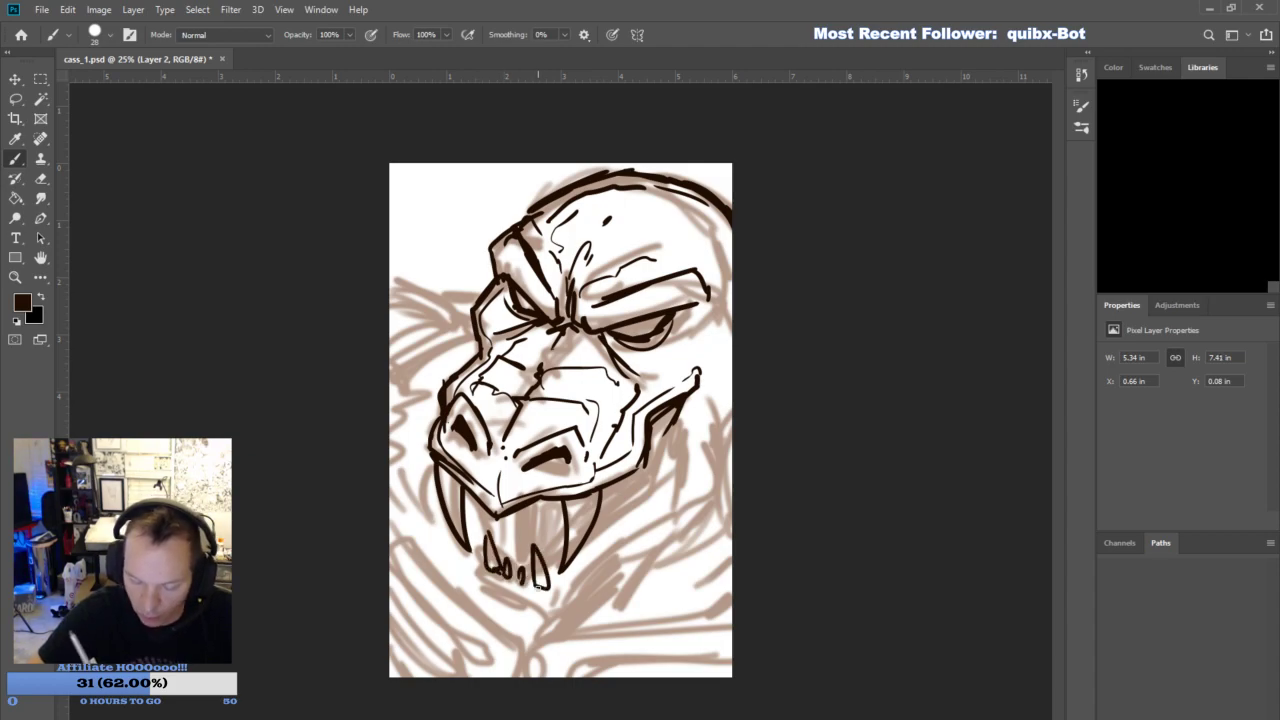
pyautogui.moveTo(478, 553)
pyautogui.mouseDown()
pyautogui.moveTo(478, 597)
pyautogui.moveTo(503, 587)
pyautogui.moveTo(539, 632)
pyautogui.moveTo(650, 530)
pyautogui.mouseUp()
pyautogui.moveTo(606, 566)
pyautogui.mouseDown()
pyautogui.moveTo(675, 508)
pyautogui.moveTo(663, 502)
pyautogui.moveTo(660, 523)
pyautogui.moveTo(694, 505)
pyautogui.moveTo(684, 468)
pyautogui.moveTo(698, 382)
pyautogui.mouseUp()
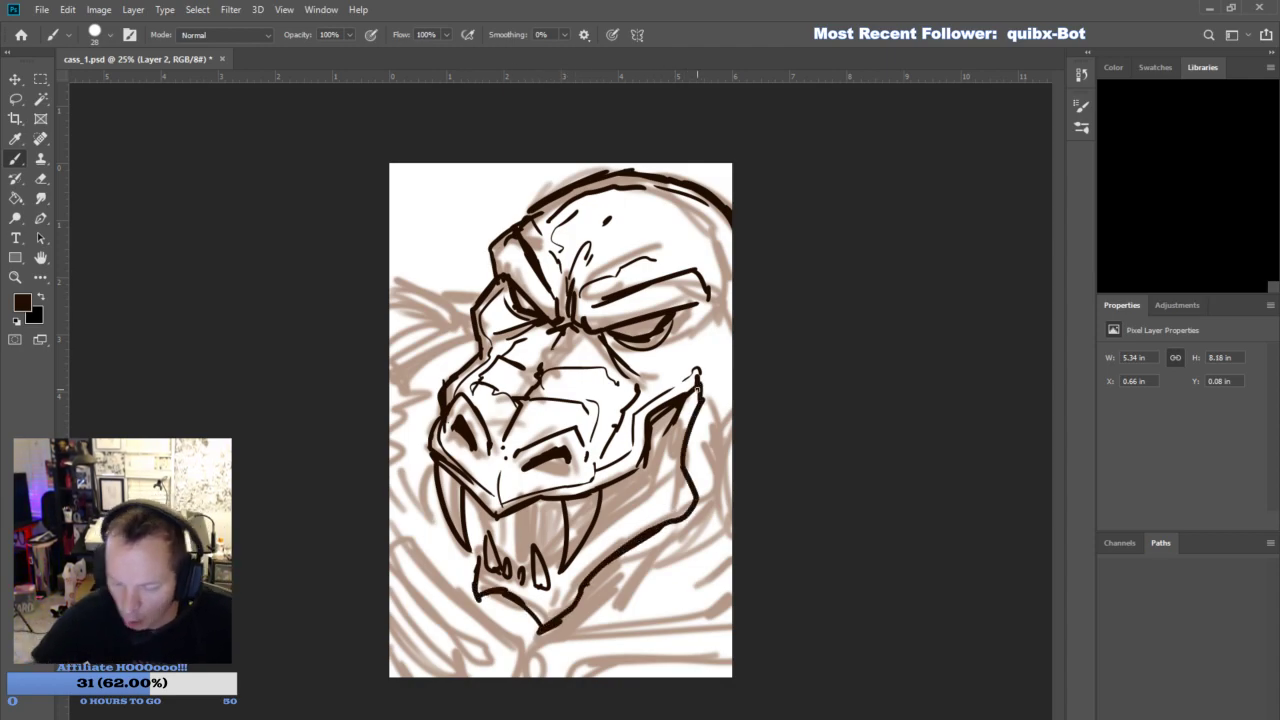
pyautogui.moveTo(528, 574); pyautogui.dragTo(536, 582)
pyautogui.moveTo(602, 528)
pyautogui.mouseDown()
pyautogui.moveTo(638, 501)
pyautogui.moveTo(648, 440)
pyautogui.mouseUp()
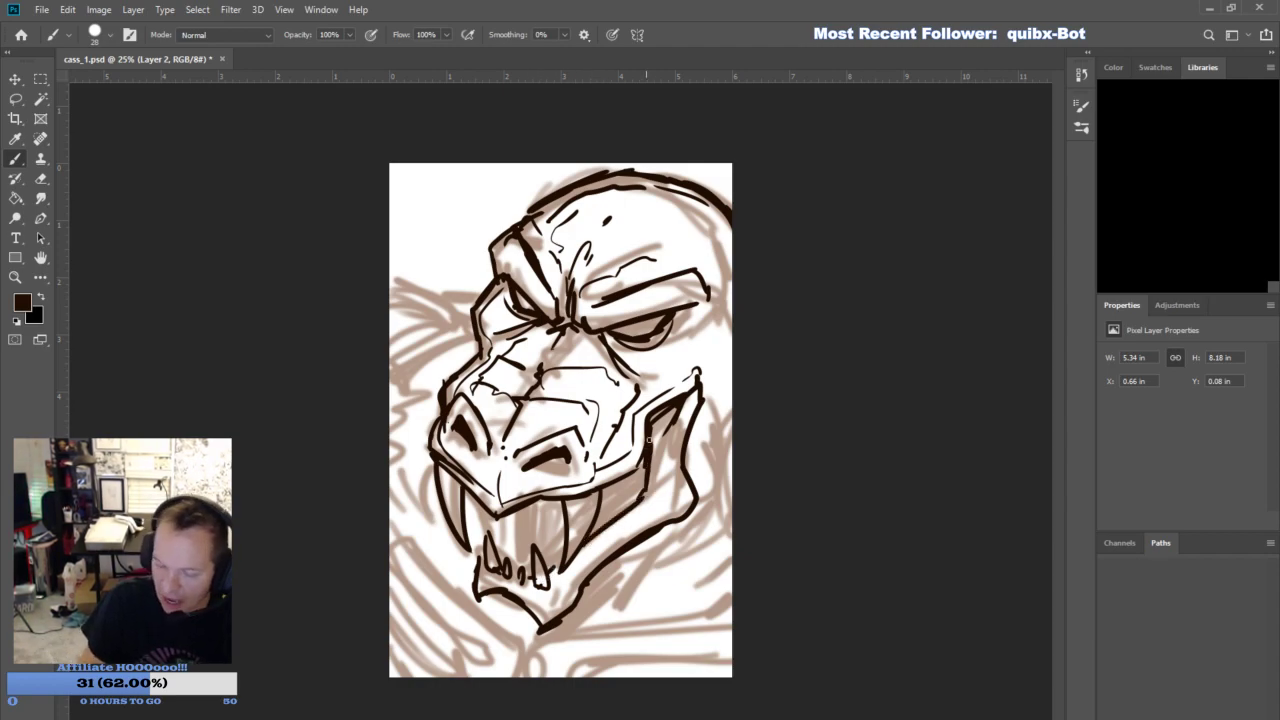
pyautogui.moveTo(497, 546); pyautogui.dragTo(531, 499)
pyautogui.moveTo(527, 562)
pyautogui.mouseDown()
pyautogui.moveTo(548, 520)
pyautogui.moveTo(516, 549)
pyautogui.moveTo(553, 507)
pyautogui.moveTo(539, 504)
pyautogui.moveTo(563, 495)
pyautogui.moveTo(554, 562)
pyautogui.moveTo(652, 468)
pyautogui.mouseUp()
pyautogui.moveTo(622, 512)
pyautogui.mouseDown()
pyautogui.moveTo(671, 414)
pyautogui.moveTo(653, 452)
pyautogui.mouseUp()
# - Ink the crease across the upper snout and the short contours behind the cheek and jaw at the canvas edge
pyautogui.moveTo(524, 340); pyautogui.dragTo(588, 346)
pyautogui.moveTo(730, 374)
pyautogui.mouseDown()
pyautogui.moveTo(714, 340)
pyautogui.moveTo(730, 306)
pyautogui.mouseUp()
pyautogui.moveTo(686, 458)
pyautogui.mouseDown()
pyautogui.moveTo(728, 422)
pyautogui.moveTo(735, 438)
pyautogui.moveTo(720, 450)
pyautogui.moveTo(687, 450)
pyautogui.mouseUp()
# - Ink the far shoulder's outline and muscle lines behind the snout at the canvas's left edge
pyautogui.moveTo(474, 298); pyautogui.dragTo(390, 286)
pyautogui.moveTo(449, 317); pyautogui.dragTo(428, 299)
pyautogui.moveTo(426, 361); pyautogui.dragTo(465, 338)
pyautogui.moveTo(471, 337)
pyautogui.mouseDown()
pyautogui.moveTo(408, 304)
pyautogui.moveTo(396, 311)
pyautogui.moveTo(415, 342)
pyautogui.mouseUp()
pyautogui.moveTo(415, 343)
pyautogui.mouseDown()
pyautogui.moveTo(390, 348)
pyautogui.moveTo(390, 378)
pyautogui.mouseUp()
pyautogui.moveTo(408, 333); pyautogui.dragTo(389, 325)
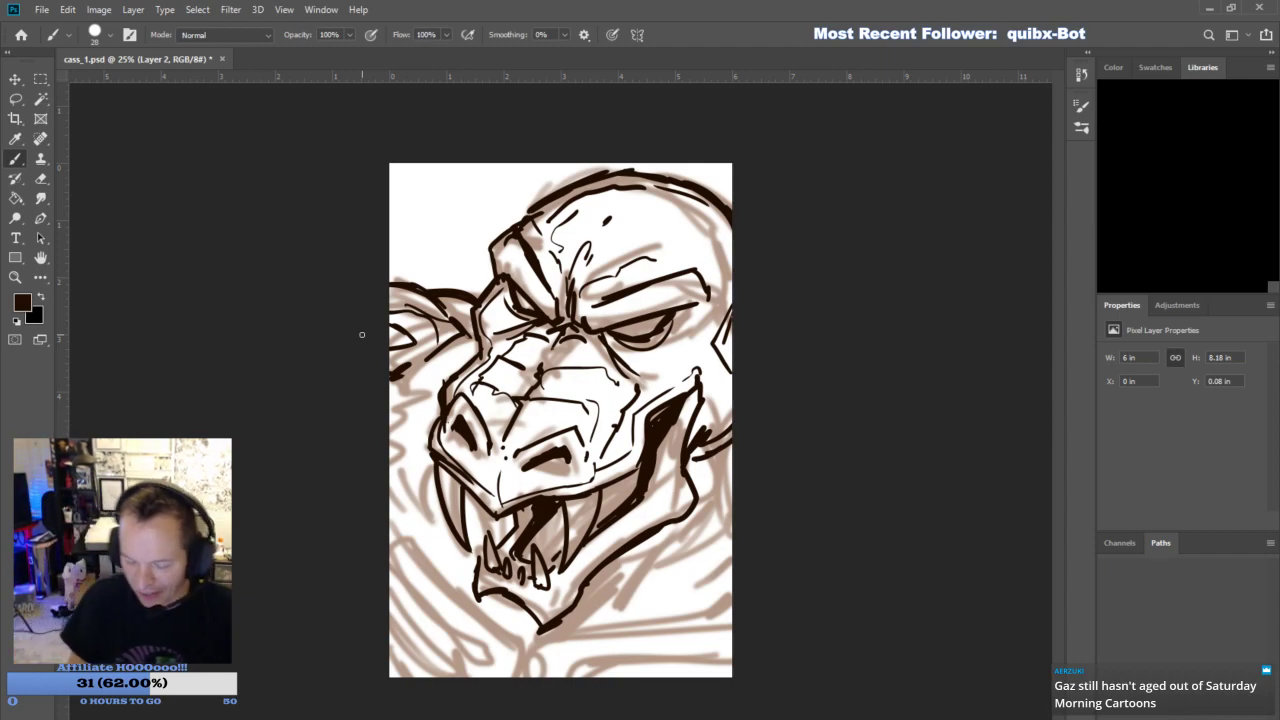
# - Ink the collar and the band across the lower-right chest beneath the chin
pyautogui.moveTo(565, 633)
pyautogui.mouseDown()
pyautogui.moveTo(744, 602)
pyautogui.moveTo(652, 622)
pyautogui.moveTo(753, 585)
pyautogui.mouseUp()
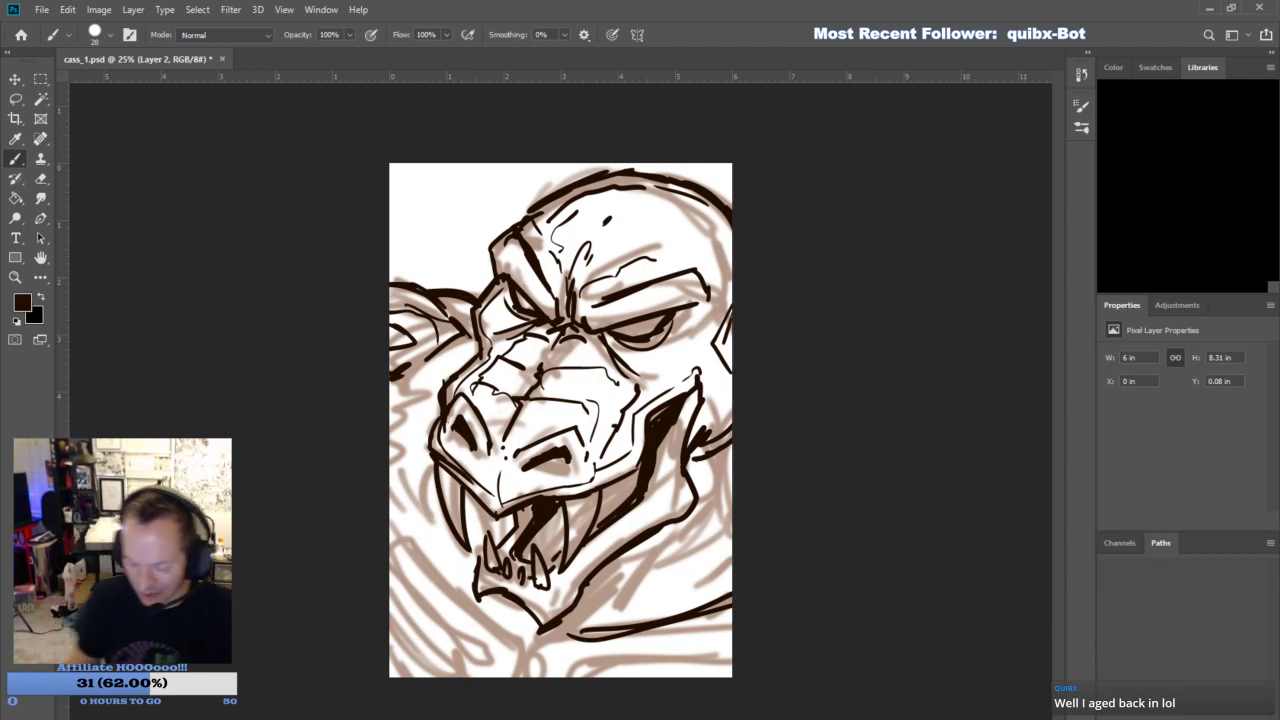
pyautogui.moveTo(534, 676)
pyautogui.mouseDown()
pyautogui.moveTo(540, 645)
pyautogui.moveTo(568, 633)
pyautogui.moveTo(572, 665)
pyautogui.moveTo(708, 655)
pyautogui.mouseUp()
pyautogui.moveTo(630, 658); pyautogui.dragTo(732, 648)
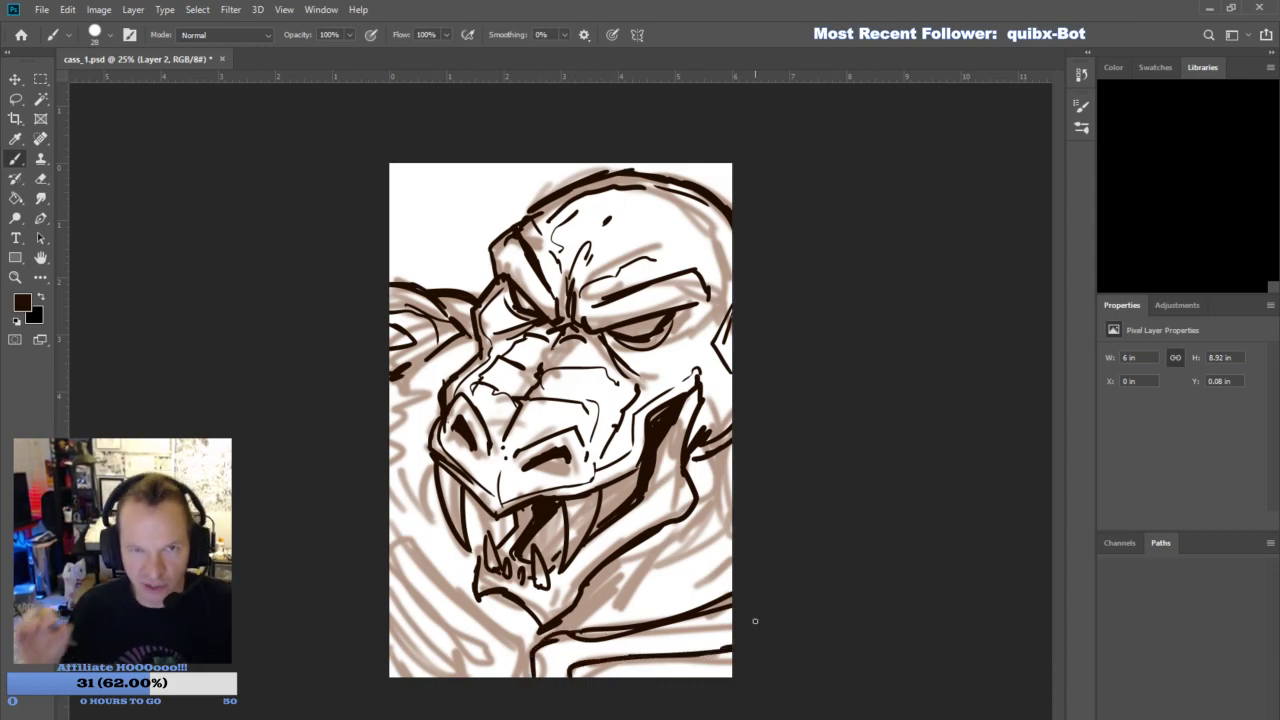
pyautogui.moveTo(574, 651); pyautogui.dragTo(560, 670)
# - Fill the shadow under the lower jaw and ink the neck folds and band detail to its right
pyautogui.moveTo(590, 625)
pyautogui.mouseDown()
pyautogui.moveTo(662, 574)
pyautogui.moveTo(646, 572)
pyautogui.moveTo(656, 538)
pyautogui.moveTo(578, 588)
pyautogui.moveTo(644, 541)
pyautogui.moveTo(602, 597)
pyautogui.moveTo(686, 517)
pyautogui.mouseUp()
pyautogui.moveTo(649, 600); pyautogui.dragTo(732, 462)
pyautogui.moveTo(700, 554)
pyautogui.mouseDown()
pyautogui.moveTo(732, 522)
pyautogui.moveTo(732, 546)
pyautogui.mouseUp()
pyautogui.moveTo(592, 666); pyautogui.dragTo(733, 652)
# - Ink the diagonal bands across the lower-left chest up to the collar
pyautogui.moveTo(524, 676)
pyautogui.mouseDown()
pyautogui.moveTo(512, 638)
pyautogui.moveTo(390, 518)
pyautogui.mouseUp()
pyautogui.moveTo(455, 655)
pyautogui.mouseDown()
pyautogui.moveTo(392, 578)
pyautogui.moveTo(462, 660)
pyautogui.moveTo(390, 605)
pyautogui.moveTo(458, 655)
pyautogui.mouseUp()
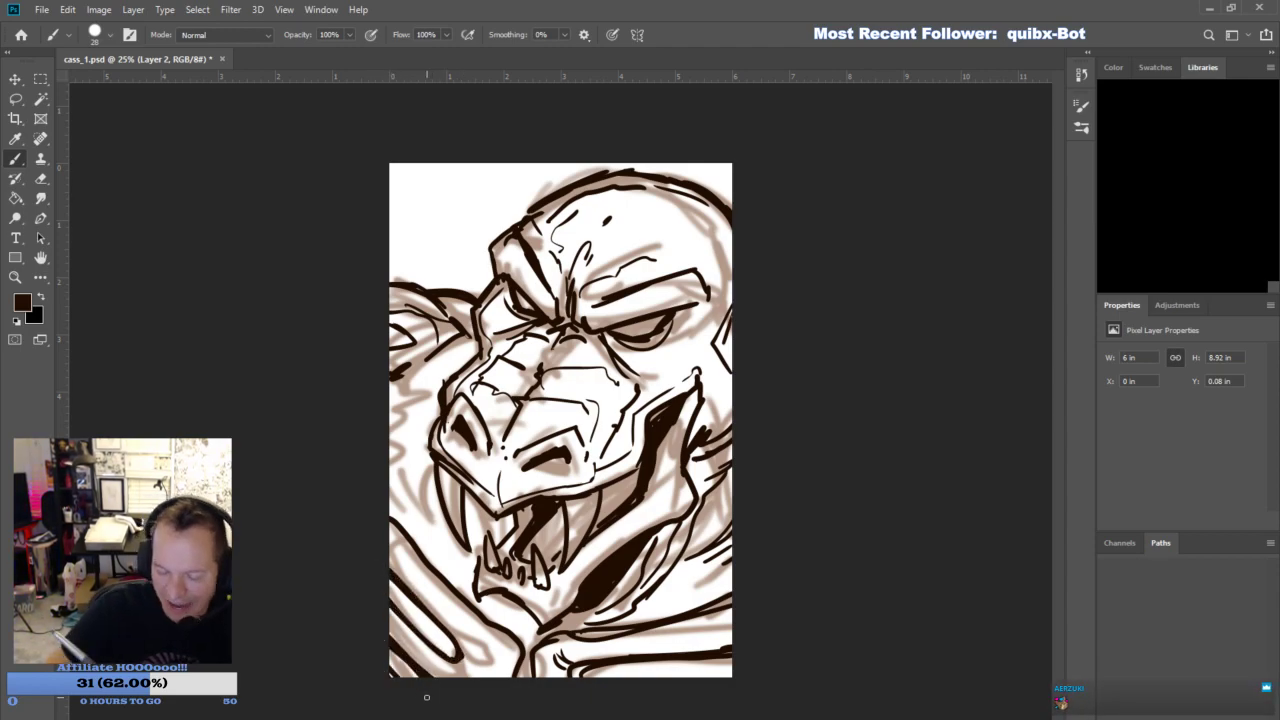
pyautogui.moveTo(512, 676)
pyautogui.mouseDown()
pyautogui.moveTo(496, 634)
pyautogui.moveTo(390, 538)
pyautogui.mouseUp()
pyautogui.moveTo(450, 668)
pyautogui.mouseDown()
pyautogui.moveTo(386, 604)
pyautogui.moveTo(430, 648)
pyautogui.moveTo(413, 677)
pyautogui.moveTo(490, 660)
pyautogui.moveTo(466, 657)
pyautogui.mouseUp()
# - Ink the neck and shoulder folds to the left of the muzzle and fangs
pyautogui.moveTo(460, 563); pyautogui.dragTo(391, 456)
pyautogui.moveTo(399, 460)
pyautogui.mouseDown()
pyautogui.moveTo(434, 526)
pyautogui.moveTo(417, 417)
pyautogui.moveTo(450, 364)
pyautogui.mouseUp()
pyautogui.moveTo(402, 405)
pyautogui.mouseDown()
pyautogui.moveTo(476, 350)
pyautogui.moveTo(418, 374)
pyautogui.mouseUp()
pyautogui.moveTo(398, 510); pyautogui.dragTo(442, 554)
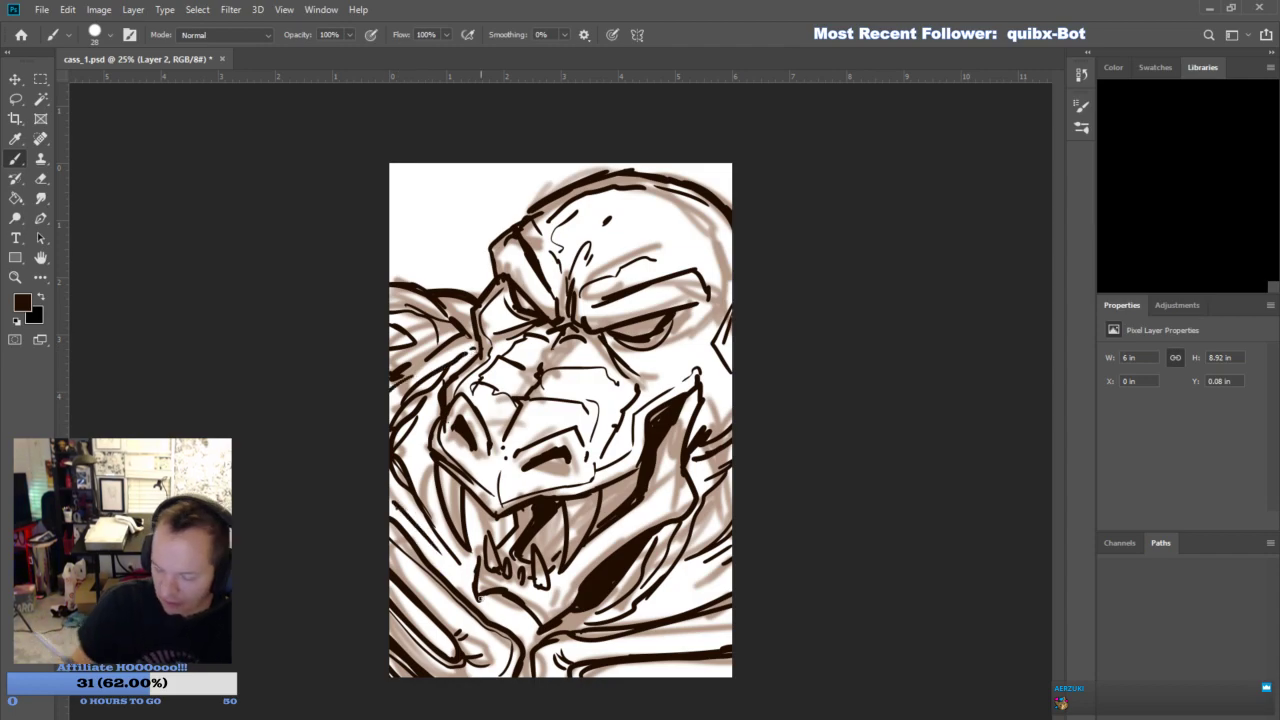
# - Fill the shadow beneath the lower jaw with solid dark ink and extend it down below the chin to the canvas edge
pyautogui.moveTo(617, 583); pyautogui.dragTo(650, 548)
pyautogui.moveTo(586, 612); pyautogui.dragTo(558, 634)
pyautogui.moveTo(562, 628)
pyautogui.mouseDown()
pyautogui.moveTo(522, 637)
pyautogui.moveTo(544, 640)
pyautogui.moveTo(526, 654)
pyautogui.moveTo(526, 678)
pyautogui.mouseUp()
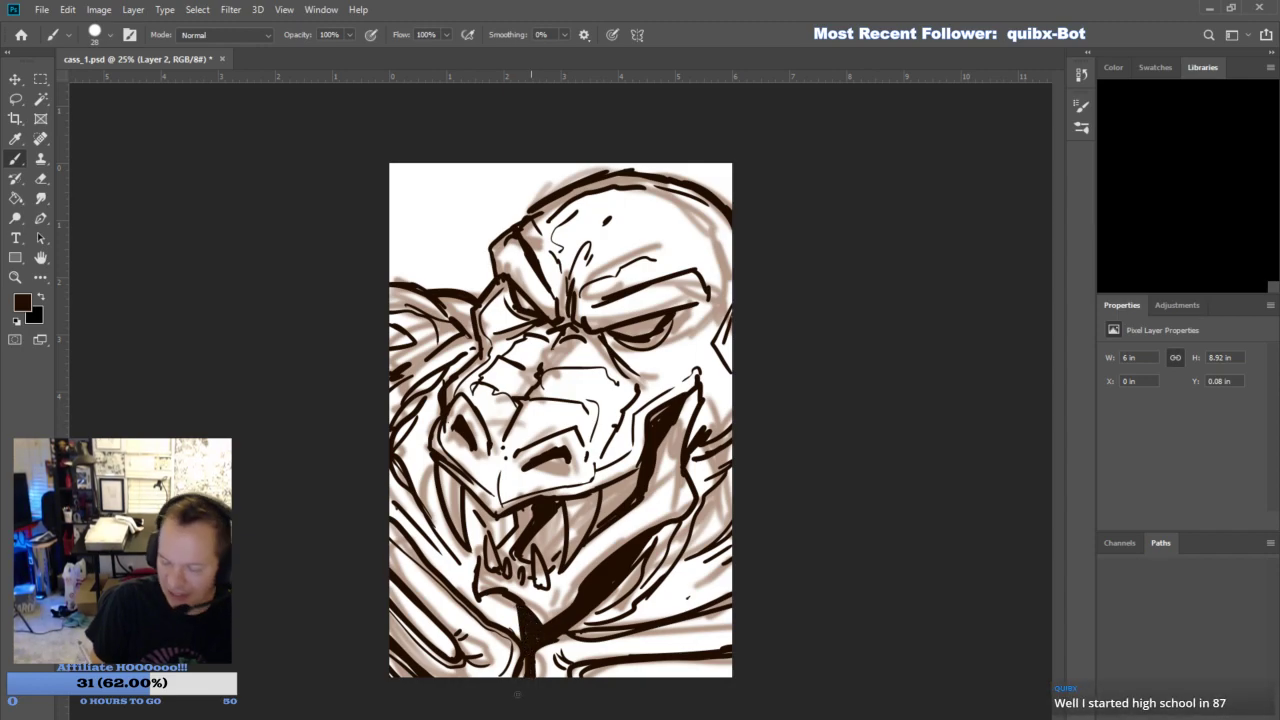
# - Thicken the dark shadows in the neck folds, shoulder and chest bands on both sides, and touch up the mouth and nostril
pyautogui.moveTo(402, 442); pyautogui.dragTo(418, 486)
pyautogui.moveTo(732, 580); pyautogui.dragTo(680, 610)
pyautogui.moveTo(396, 598); pyautogui.dragTo(446, 640)
pyautogui.moveTo(412, 342)
pyautogui.mouseDown()
pyautogui.moveTo(390, 328)
pyautogui.moveTo(461, 308)
pyautogui.mouseUp()
pyautogui.moveTo(629, 635); pyautogui.dragTo(734, 616)
pyautogui.moveTo(568, 634)
pyautogui.mouseDown()
pyautogui.moveTo(659, 621)
pyautogui.moveTo(599, 615)
pyautogui.moveTo(654, 553)
pyautogui.mouseUp()
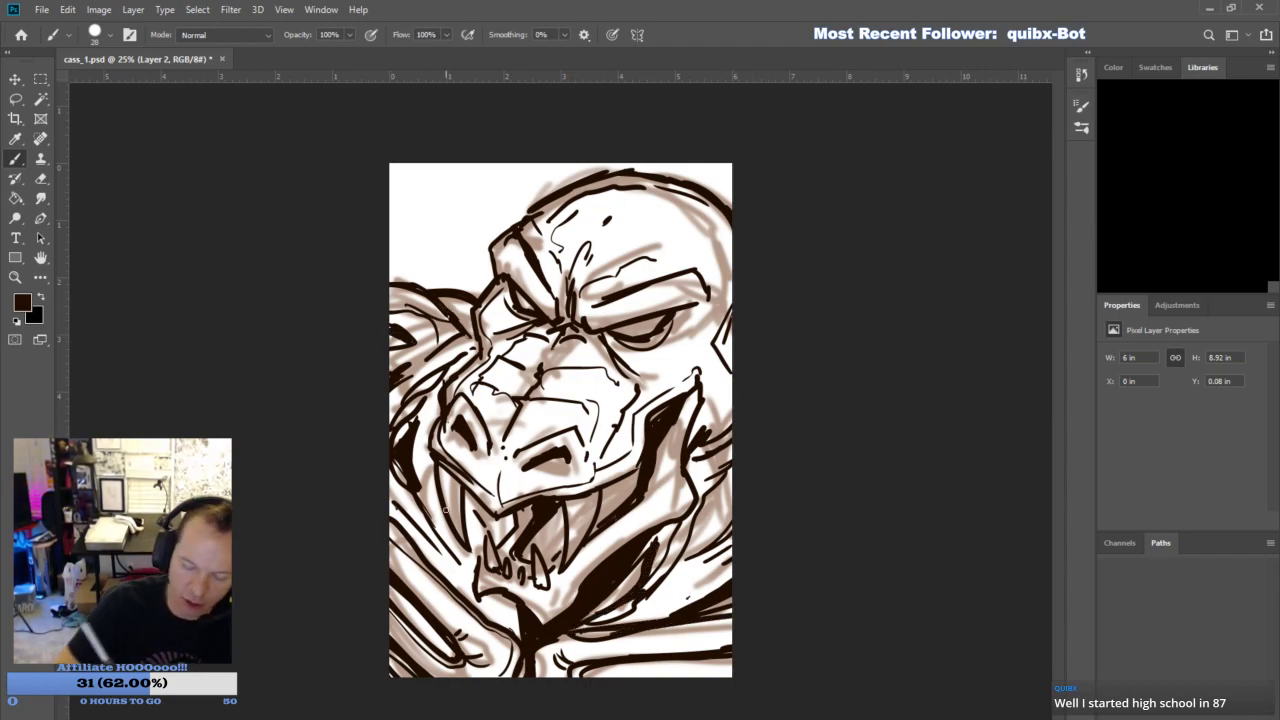
pyautogui.moveTo(514, 514); pyautogui.dragTo(512, 529)
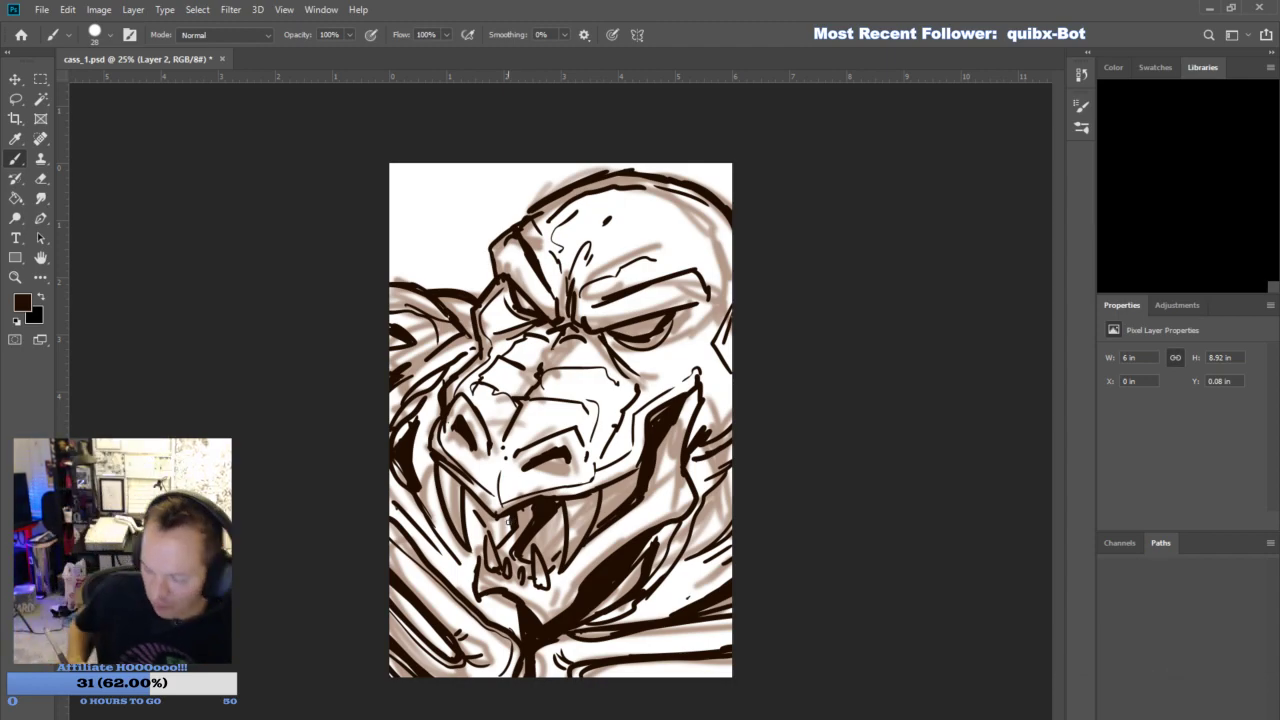
pyautogui.moveTo(455, 432); pyautogui.dragTo(464, 447)
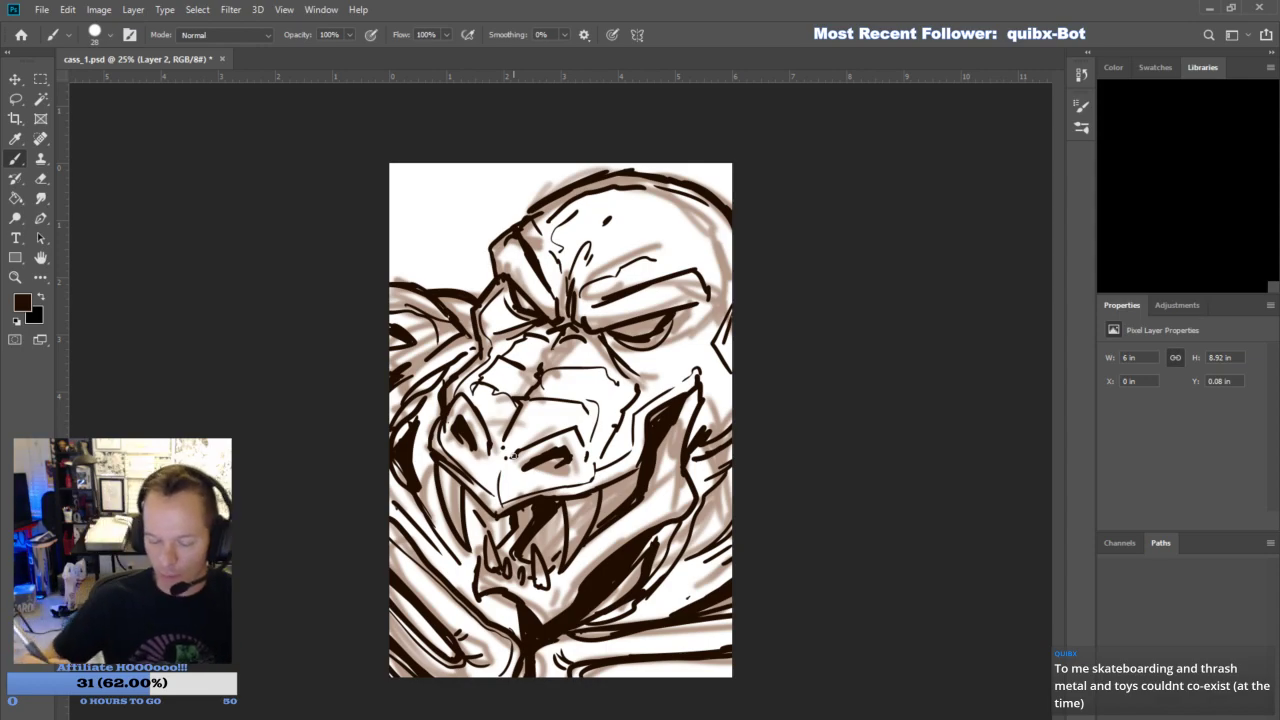
# - Fade the rough brown sketch on Layer 1 by lowering its opacity, and add a new empty layer
pyautogui.click(1188, 404)
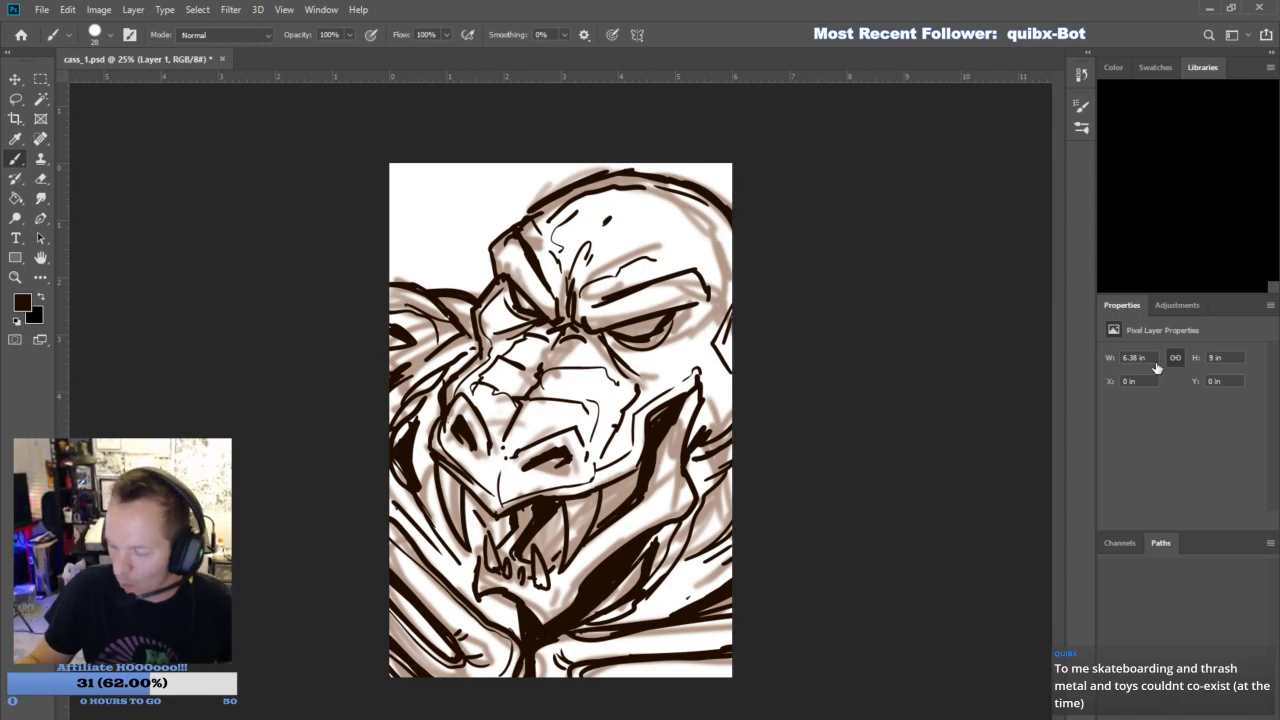
pyautogui.click(1157, 369)
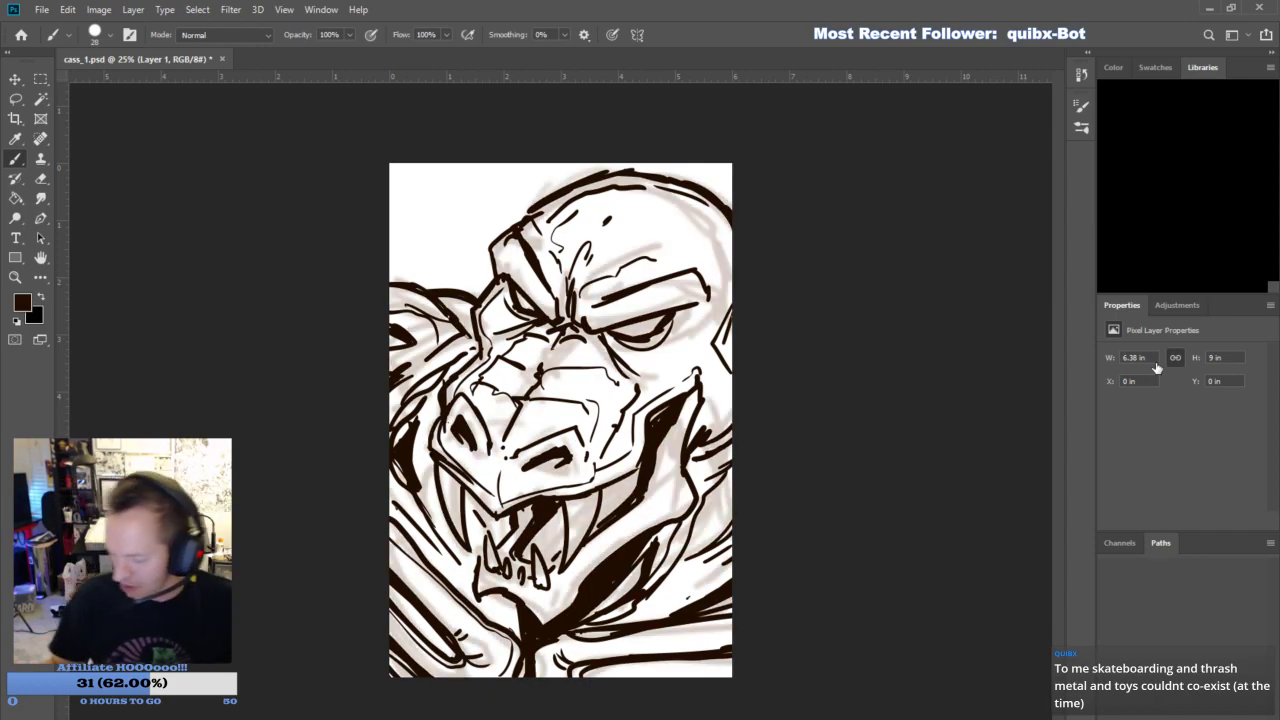
pyautogui.click(1232, 716)
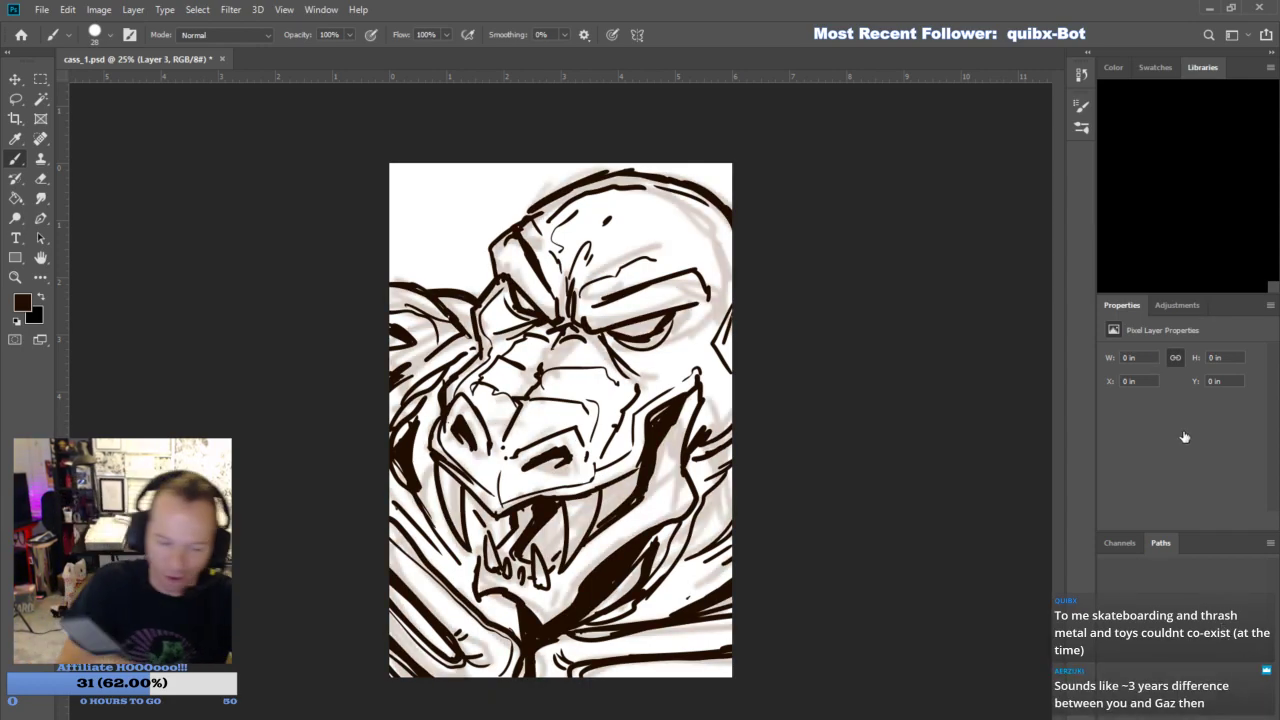
# - Pick a pale yellow foreground color and switch to the Pencil tool for working on Layer 3
pyautogui.press('i')
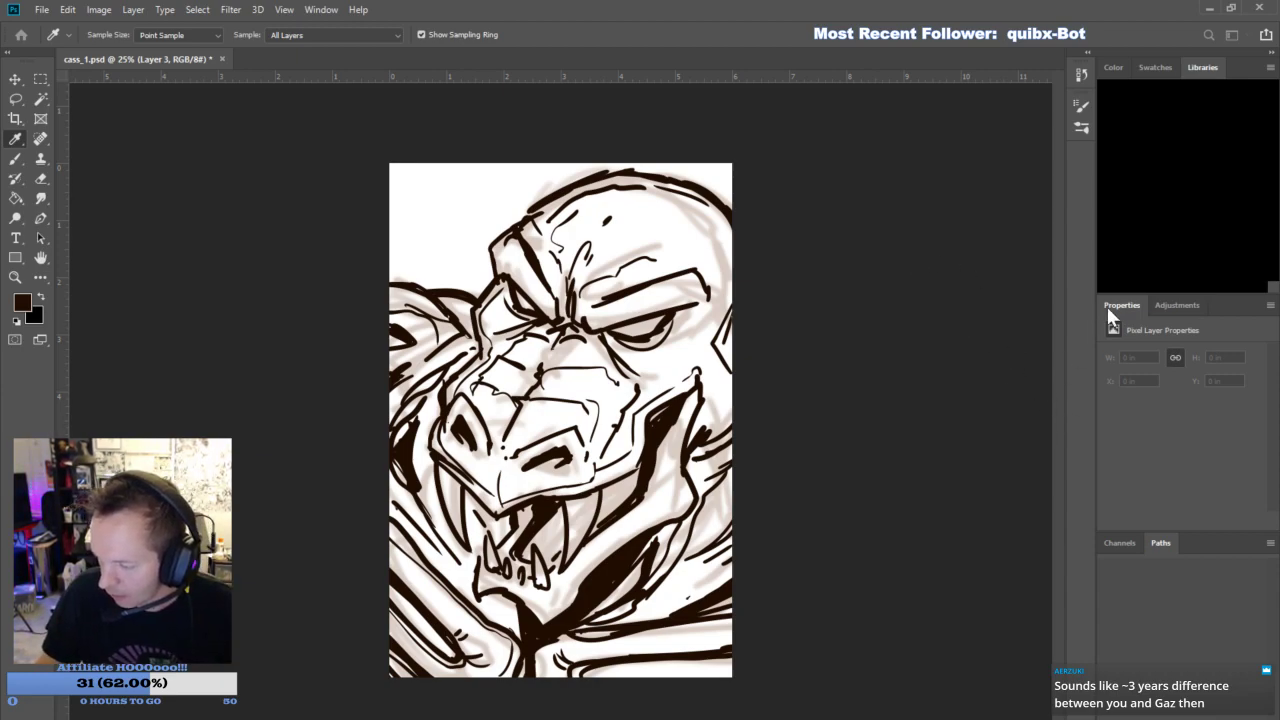
pyautogui.click(1139, 246)
pyautogui.rightClick(13, 160)
pyautogui.click(78, 180)
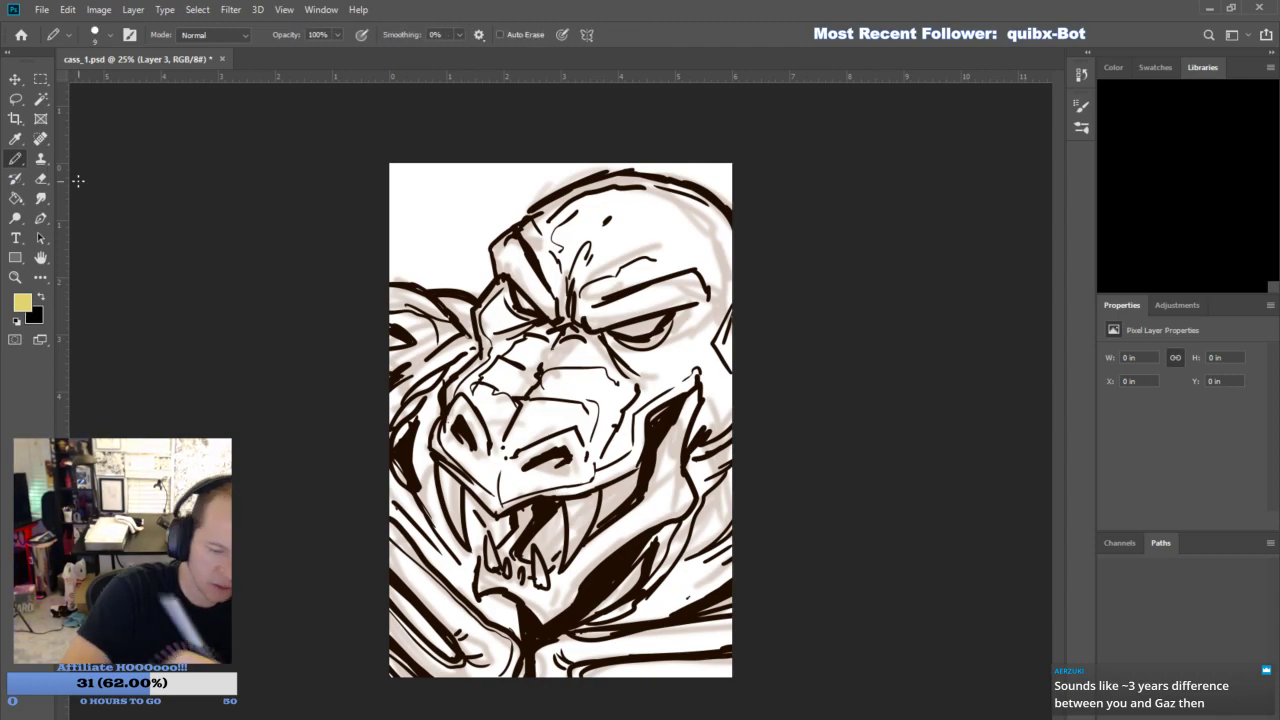
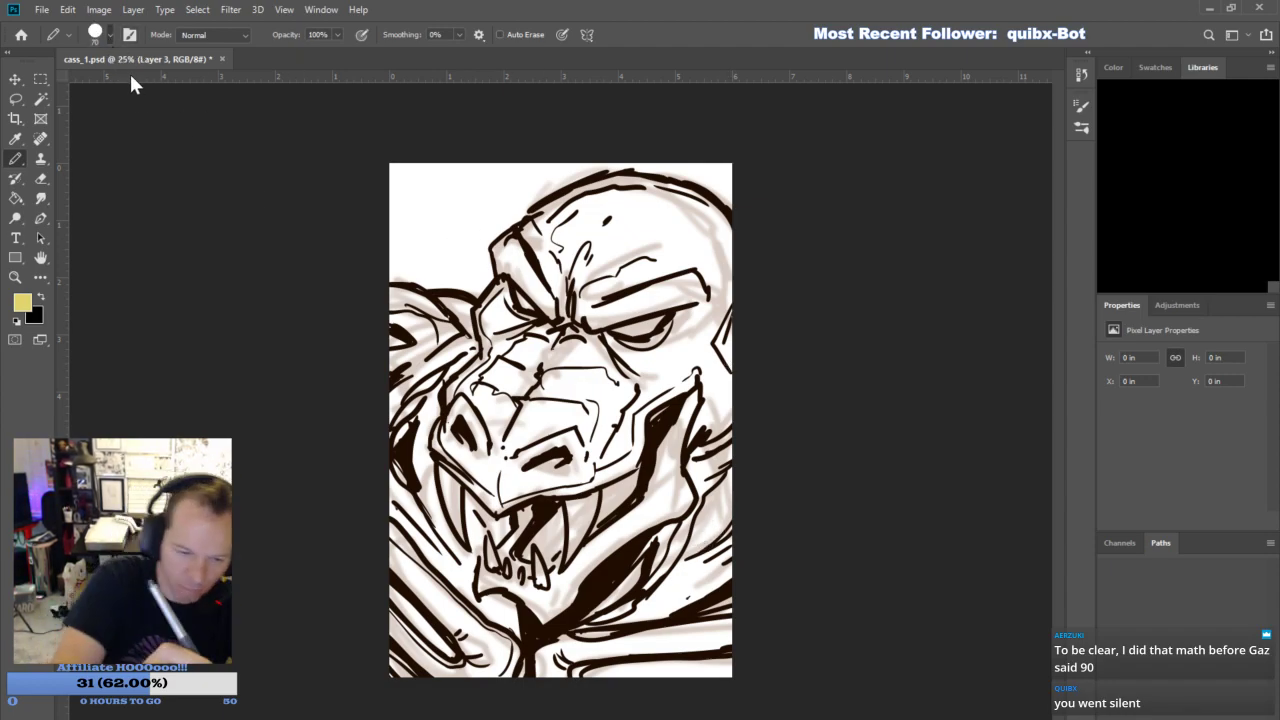
# - Paint pale yellow along the inside edges of the creature's chest, shoulder, head and neck on Layer 3
pyautogui.moveTo(565, 678)
pyautogui.mouseDown()
pyautogui.moveTo(596, 651)
pyautogui.moveTo(573, 677)
pyautogui.moveTo(745, 636)
pyautogui.mouseUp()
pyautogui.moveTo(392, 290)
pyautogui.mouseDown()
pyautogui.moveTo(425, 300)
pyautogui.moveTo(410, 296)
pyautogui.mouseUp()
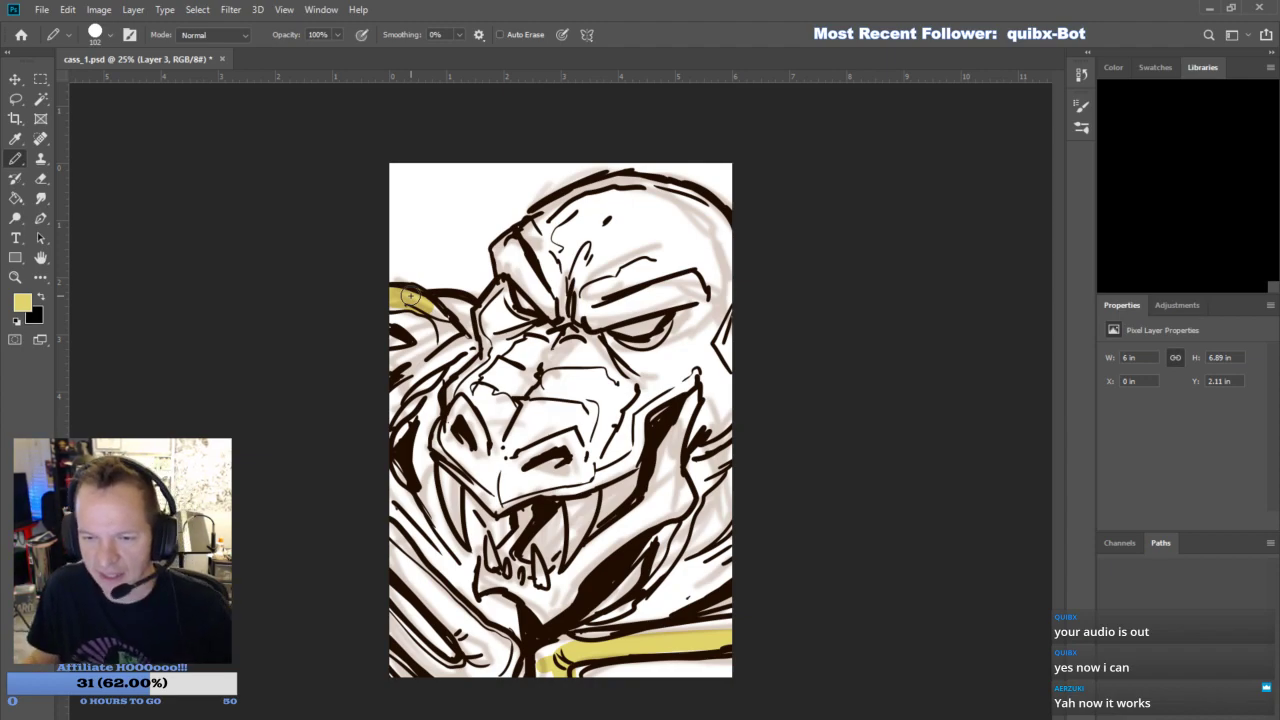
pyautogui.moveTo(440, 304)
pyautogui.mouseDown()
pyautogui.moveTo(488, 315)
pyautogui.moveTo(510, 280)
pyautogui.moveTo(504, 258)
pyautogui.moveTo(532, 226)
pyautogui.moveTo(621, 181)
pyautogui.moveTo(696, 209)
pyautogui.moveTo(740, 252)
pyautogui.mouseUp()
pyautogui.moveTo(406, 680)
pyautogui.mouseDown()
pyautogui.moveTo(374, 491)
pyautogui.moveTo(390, 344)
pyautogui.moveTo(418, 318)
pyautogui.moveTo(414, 333)
pyautogui.mouseUp()
pyautogui.moveTo(716, 680)
pyautogui.mouseDown()
pyautogui.moveTo(740, 345)
pyautogui.moveTo(737, 277)
pyautogui.moveTo(718, 257)
pyautogui.mouseUp()
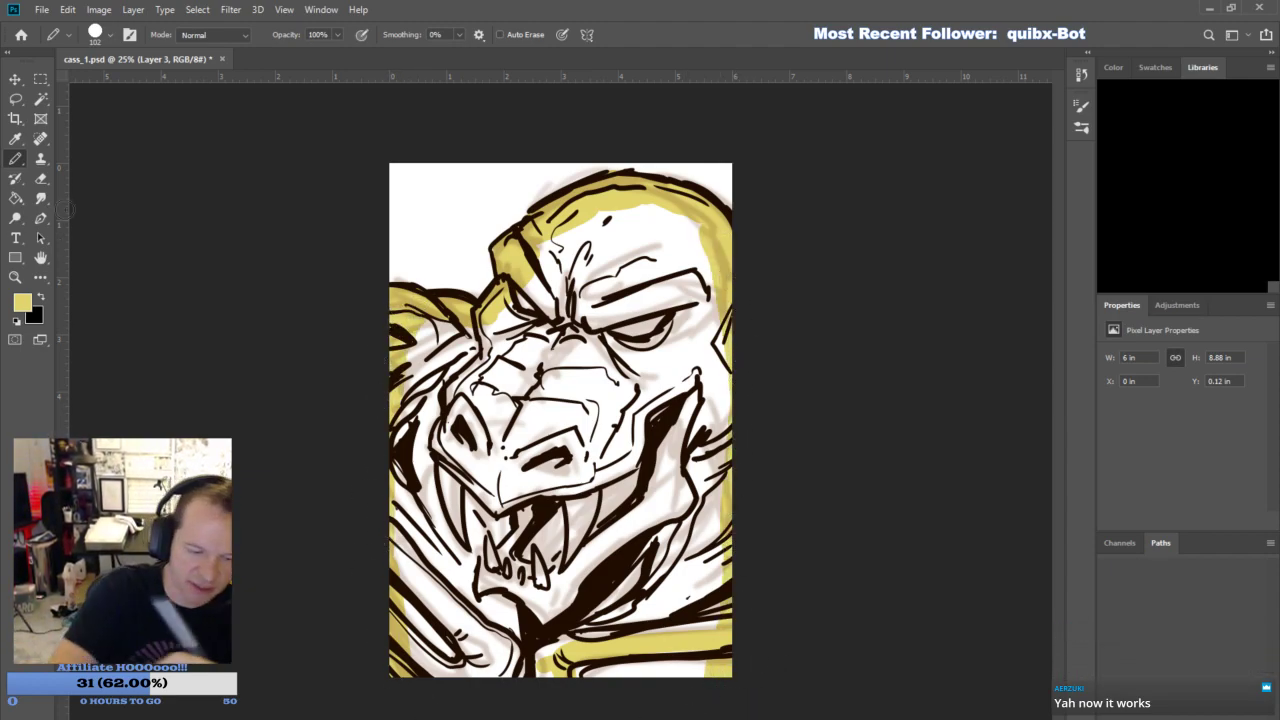
# - Fill the rest of the creature with pale yellow and cover the remaining white gap in the chest at the canvas edge
pyautogui.click(19, 196)
pyautogui.click(622, 354)
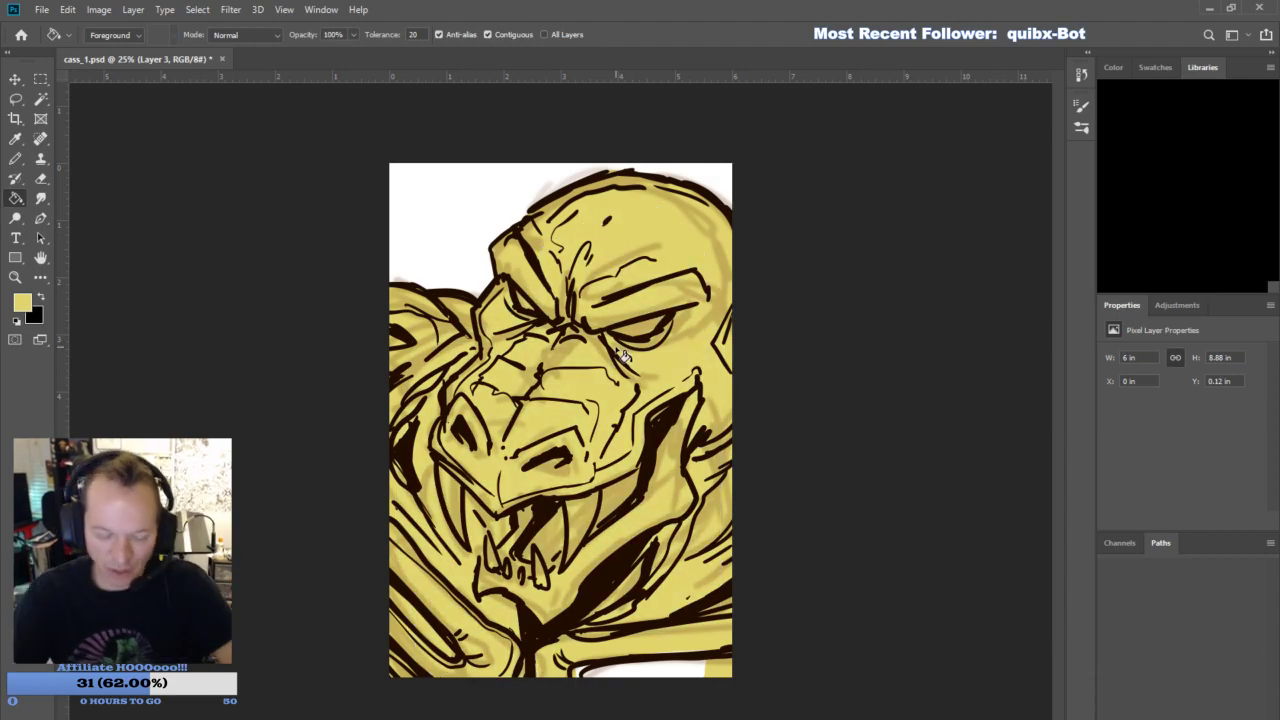
pyautogui.click(22, 160)
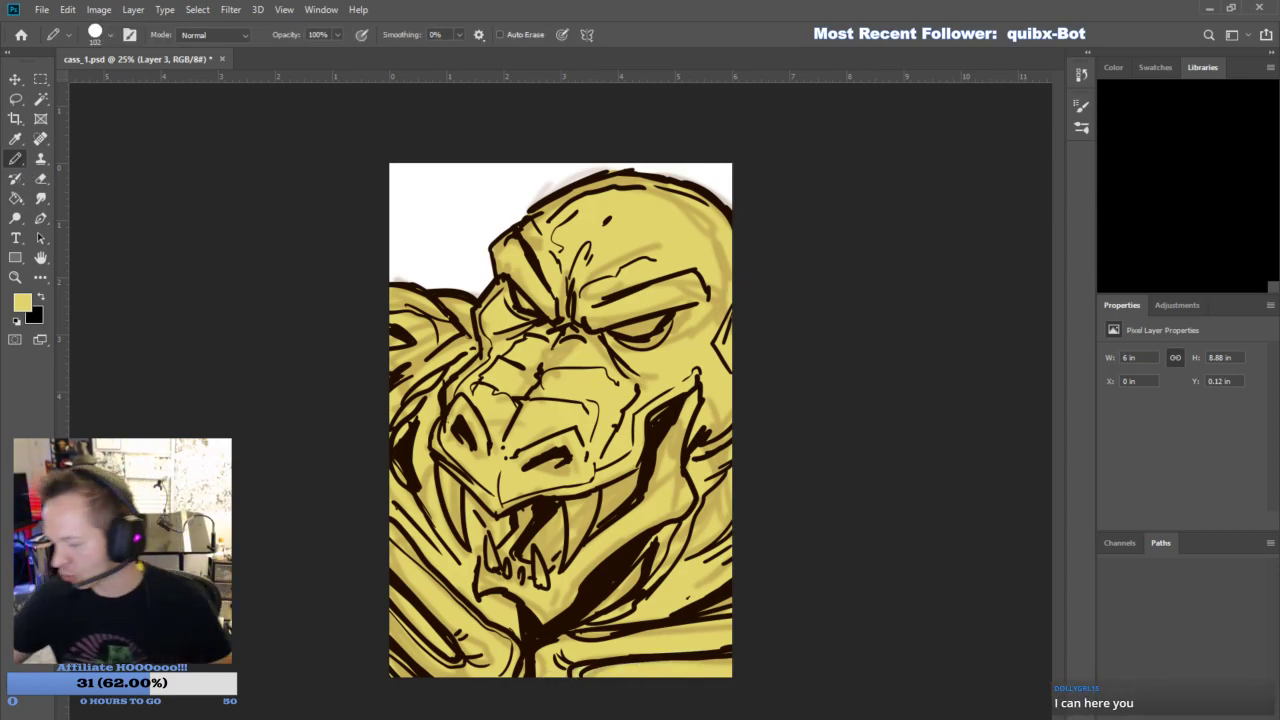
# - Pick white as the foreground color and paint the bands across the shoulder and chest with the Pencil
pyautogui.press('i')
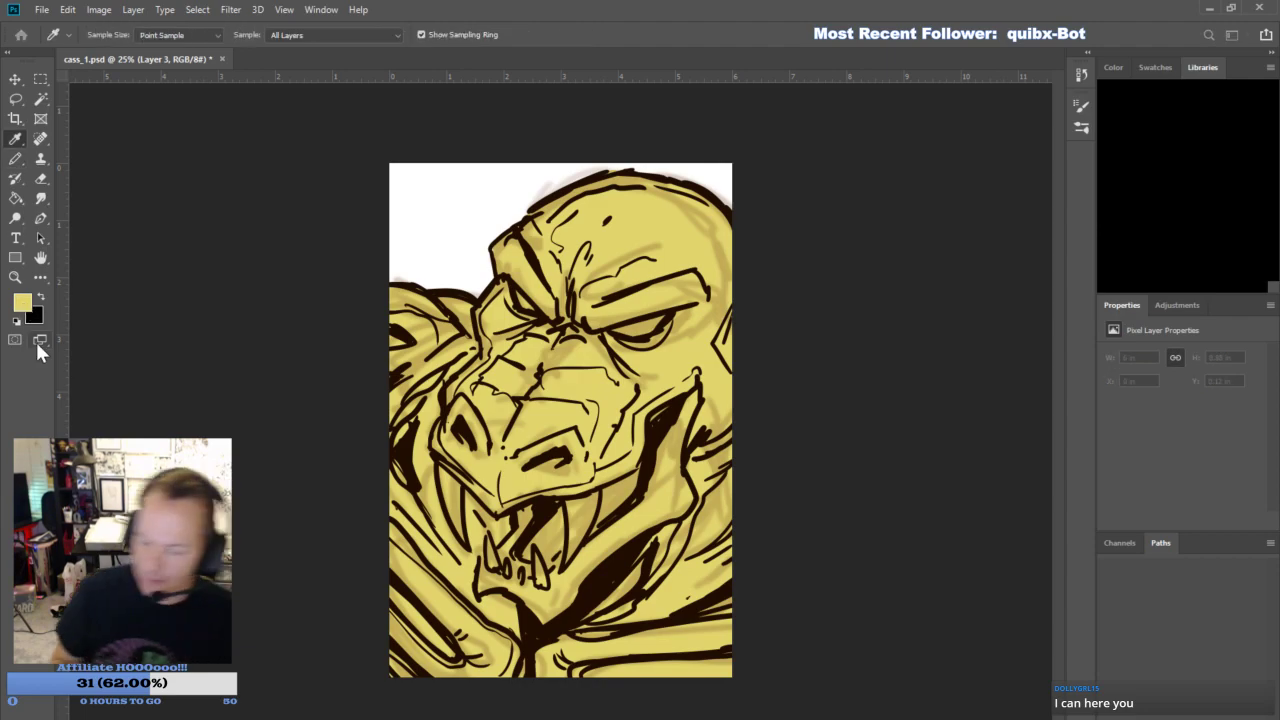
pyautogui.click(1173, 236)
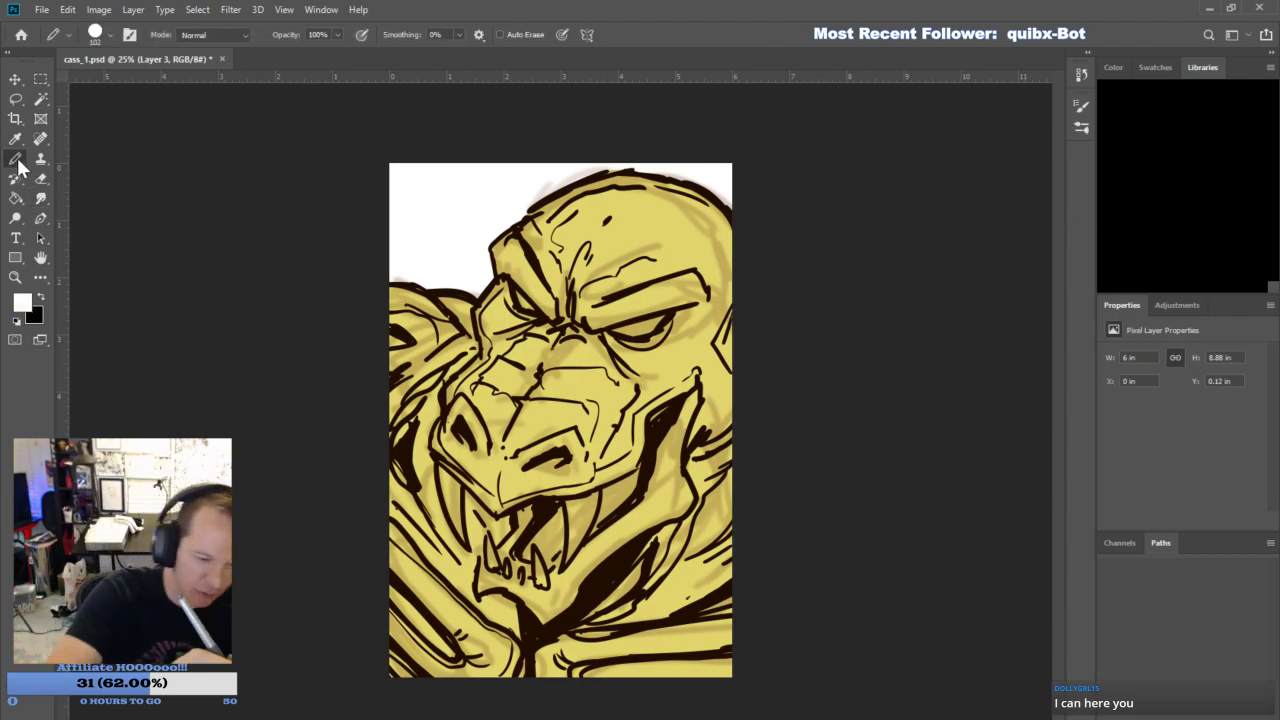
pyautogui.moveTo(394, 556)
pyautogui.mouseDown()
pyautogui.moveTo(418, 568)
pyautogui.moveTo(482, 668)
pyautogui.moveTo(376, 604)
pyautogui.mouseUp()
pyautogui.moveTo(481, 674)
pyautogui.mouseDown()
pyautogui.moveTo(491, 651)
pyautogui.moveTo(464, 670)
pyautogui.mouseUp()
pyautogui.moveTo(555, 682)
pyautogui.mouseDown()
pyautogui.moveTo(562, 656)
pyautogui.moveTo(655, 653)
pyautogui.mouseUp()
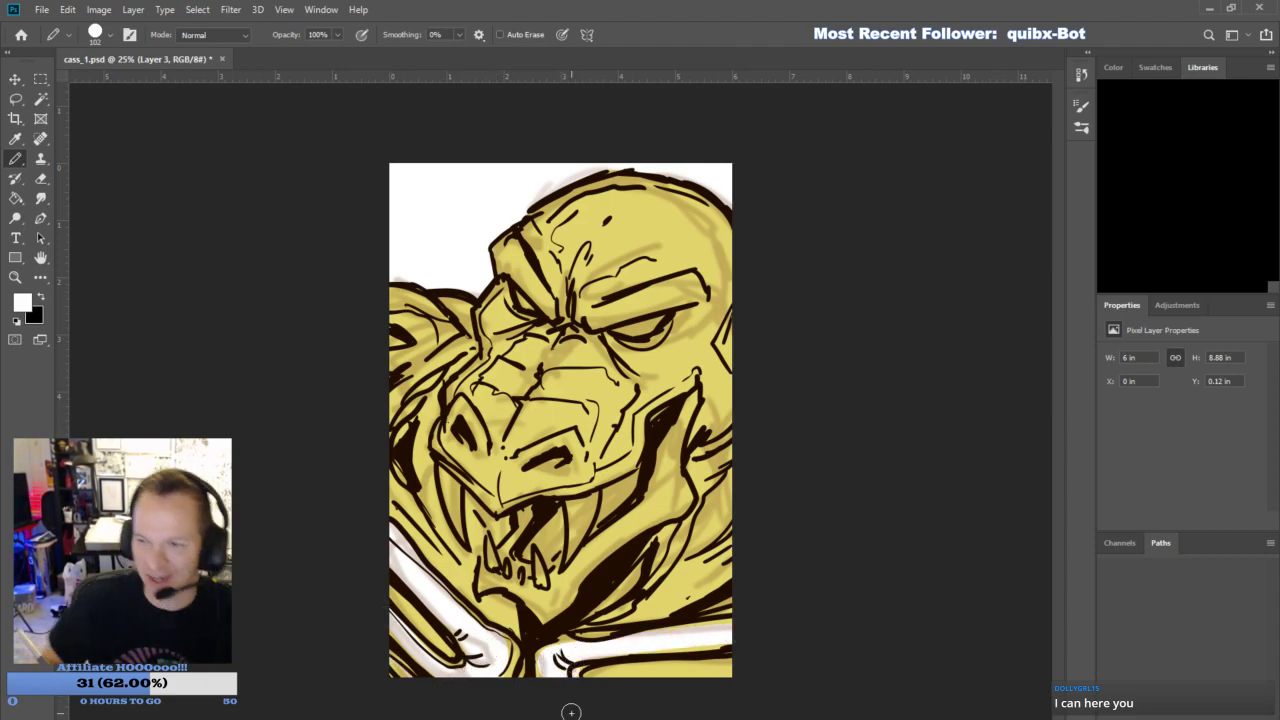
# - Paint white along the edges of the jaw, snout and skull, and fill the remaining face area with white
pyautogui.moveTo(491, 566)
pyautogui.mouseDown()
pyautogui.moveTo(552, 605)
pyautogui.moveTo(491, 575)
pyautogui.moveTo(539, 499)
pyautogui.moveTo(543, 526)
pyautogui.moveTo(597, 475)
pyautogui.moveTo(562, 587)
pyautogui.moveTo(683, 495)
pyautogui.moveTo(675, 503)
pyautogui.moveTo(649, 471)
pyautogui.moveTo(673, 477)
pyautogui.moveTo(684, 430)
pyautogui.moveTo(738, 388)
pyautogui.moveTo(728, 335)
pyautogui.mouseUp()
pyautogui.moveTo(578, 480)
pyautogui.mouseDown()
pyautogui.moveTo(498, 500)
pyautogui.moveTo(535, 482)
pyautogui.moveTo(458, 462)
pyautogui.moveTo(452, 515)
pyautogui.moveTo(452, 440)
pyautogui.moveTo(494, 352)
pyautogui.moveTo(498, 302)
pyautogui.moveTo(620, 184)
pyautogui.moveTo(675, 192)
pyautogui.moveTo(724, 250)
pyautogui.moveTo(725, 378)
pyautogui.mouseUp()
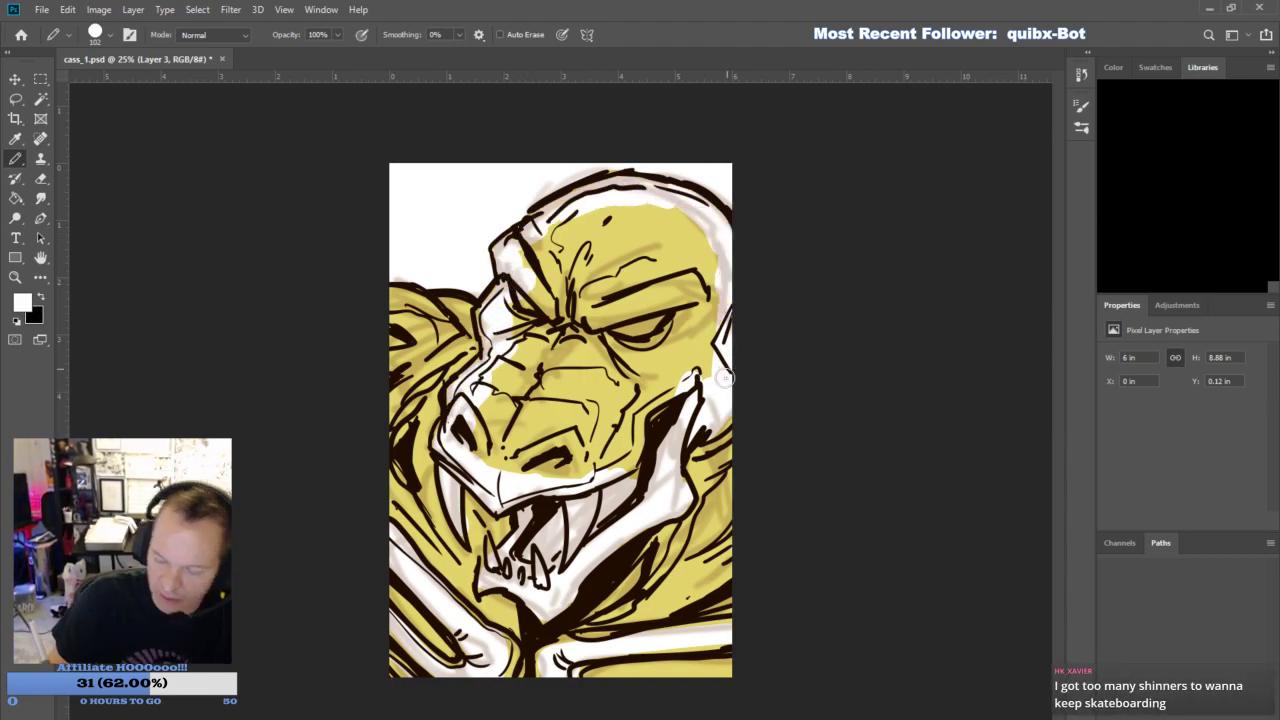
pyautogui.click(15, 198)
pyautogui.click(634, 271)
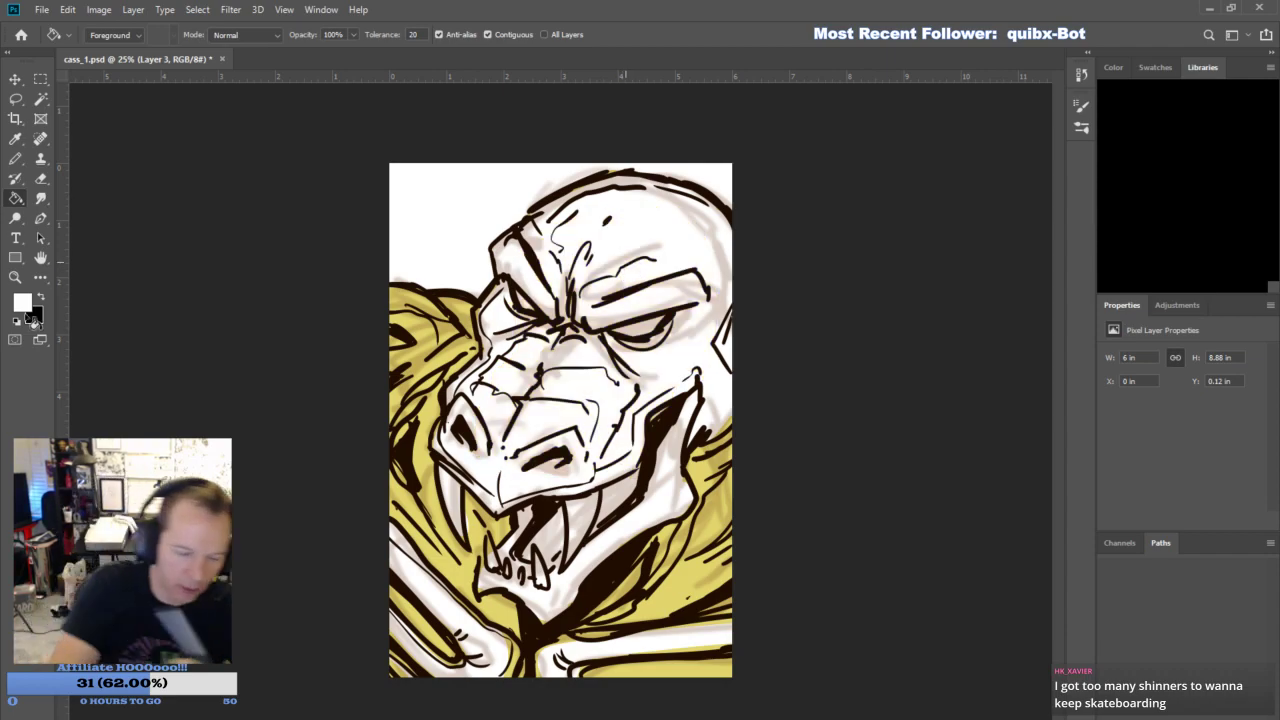
# - Pick bright red and color both eyes and the upper and lower fangs with the Pencil
pyautogui.press('i')
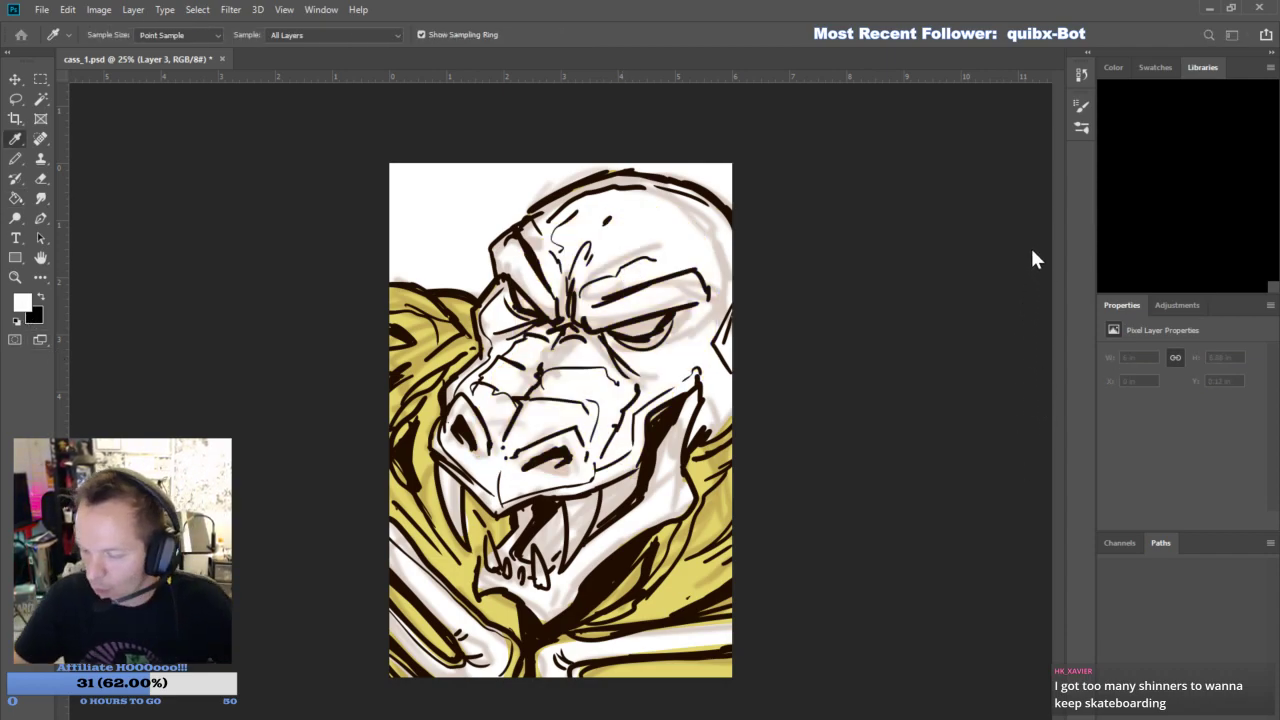
pyautogui.click(1148, 240)
pyautogui.click(15, 159)
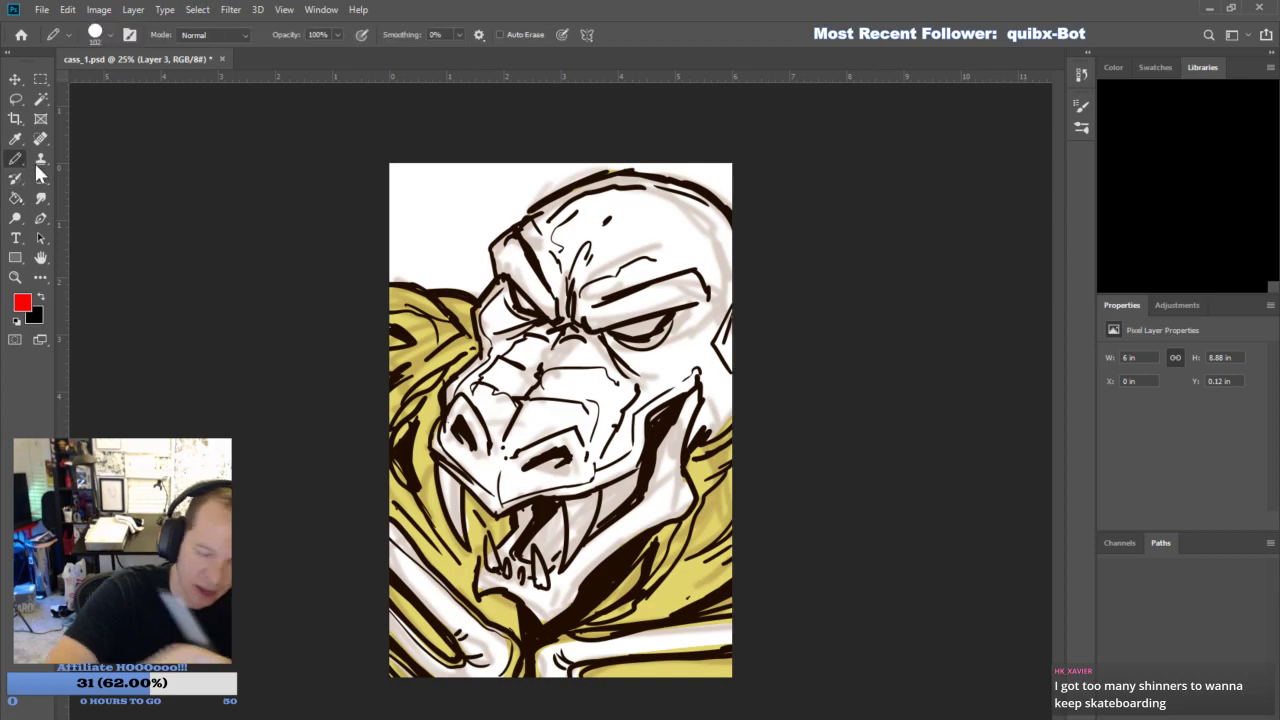
pyautogui.moveTo(518, 294); pyautogui.dragTo(540, 318)
pyautogui.moveTo(620, 330)
pyautogui.mouseDown()
pyautogui.moveTo(663, 316)
pyautogui.moveTo(623, 318)
pyautogui.mouseUp()
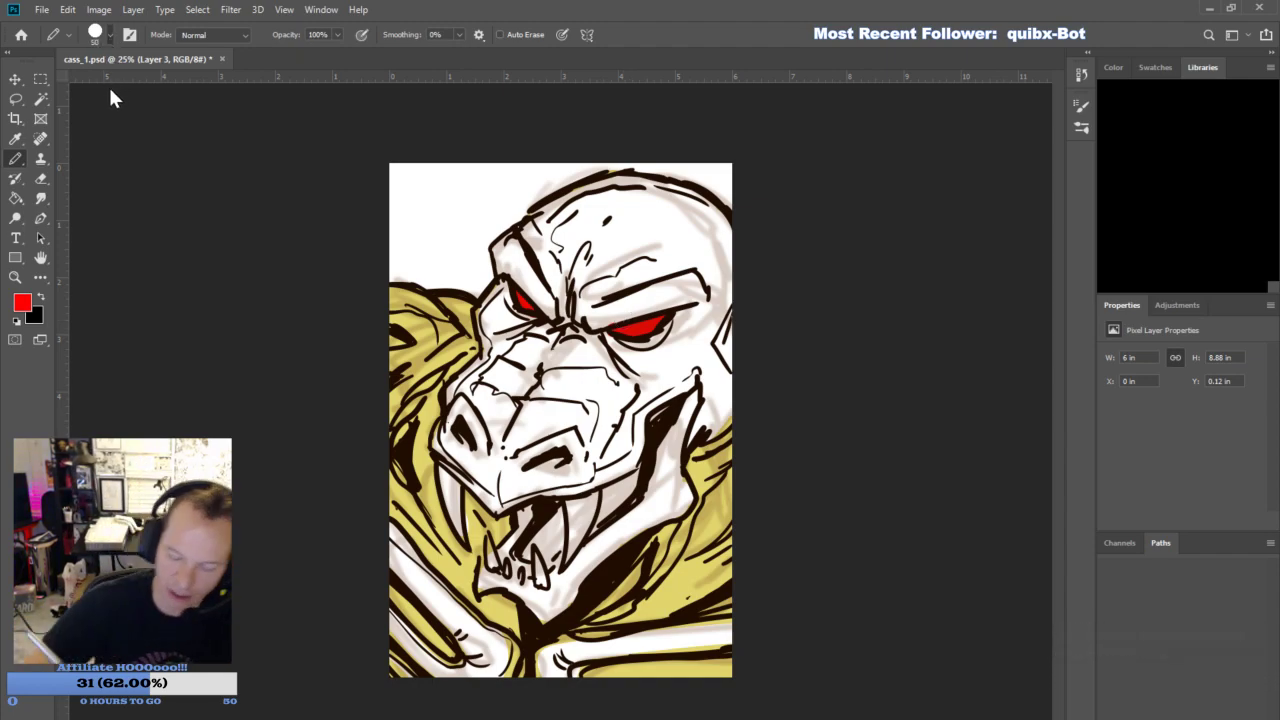
pyautogui.moveTo(575, 502)
pyautogui.mouseDown()
pyautogui.moveTo(571, 550)
pyautogui.moveTo(585, 494)
pyautogui.mouseUp()
pyautogui.moveTo(445, 472)
pyautogui.mouseDown()
pyautogui.moveTo(462, 532)
pyautogui.moveTo(440, 472)
pyautogui.moveTo(495, 570)
pyautogui.moveTo(490, 545)
pyautogui.moveTo(522, 578)
pyautogui.moveTo(540, 556)
pyautogui.moveTo(541, 582)
pyautogui.moveTo(528, 556)
pyautogui.mouseUp()
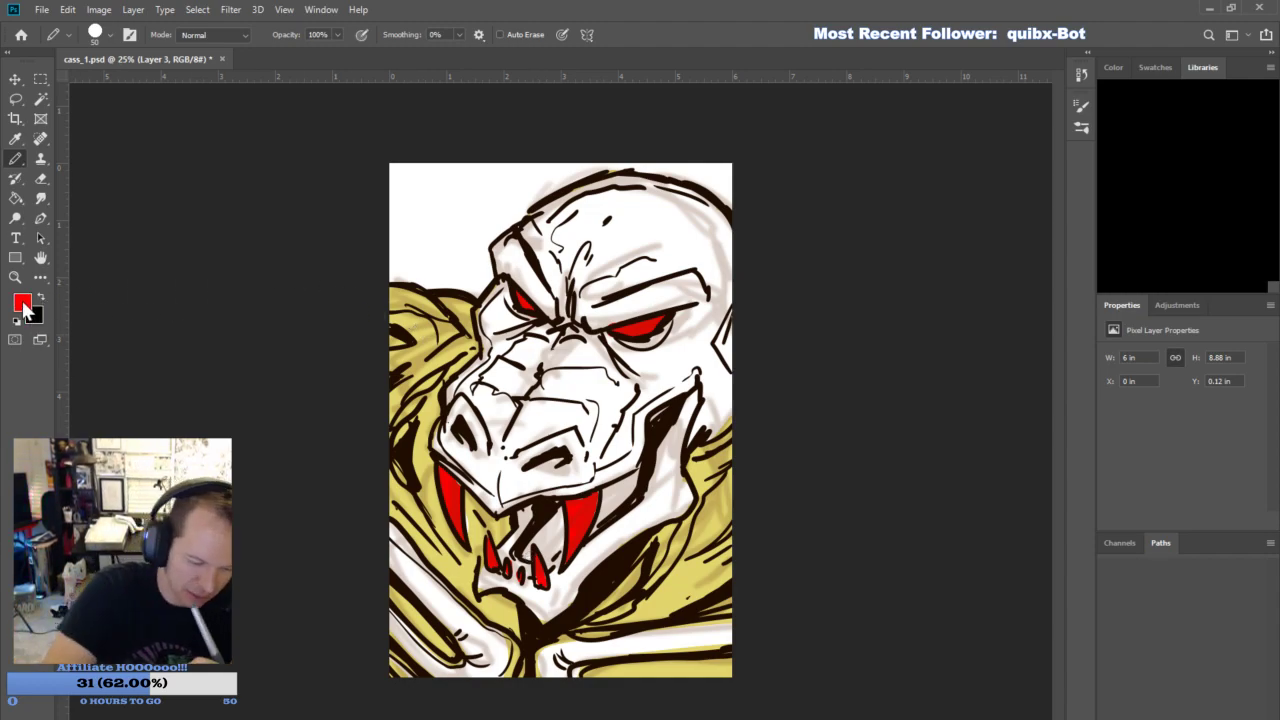
# - Sample the darker tan from the shoulder and shade the neck folds and upper chest behind the jaw
pyautogui.press('i')
pyautogui.click(425, 322)
pyautogui.press('b')
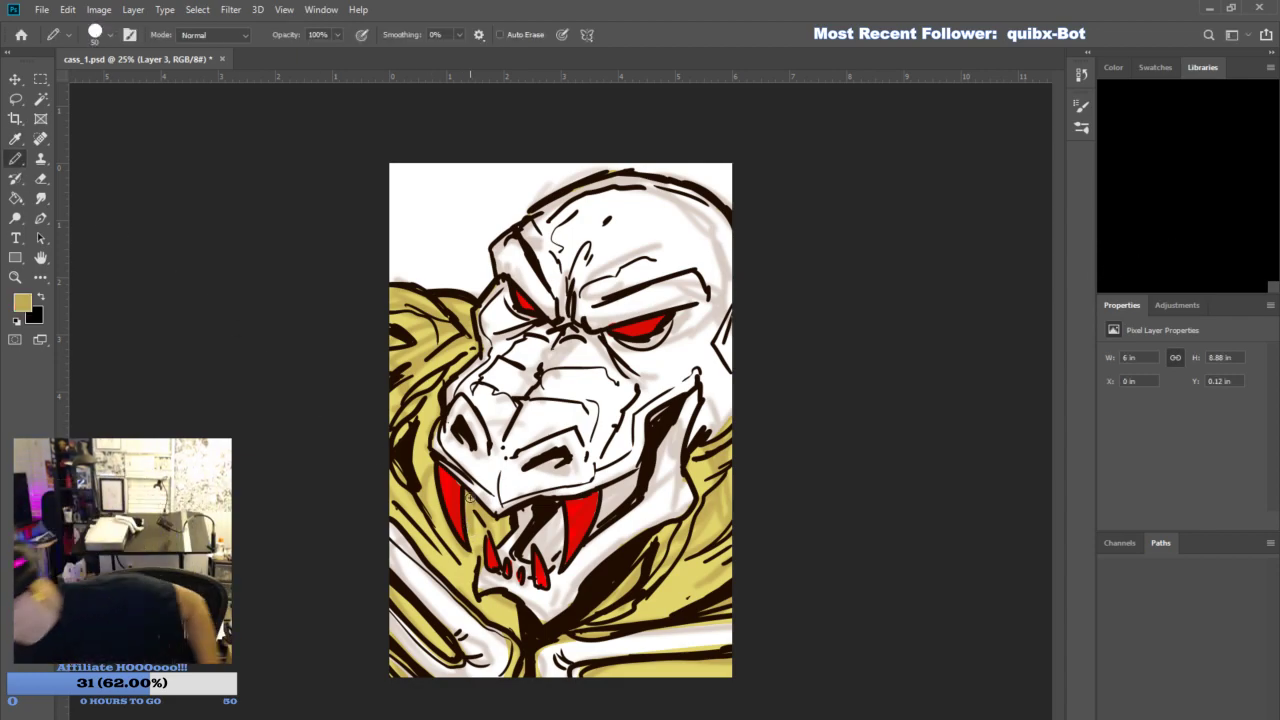
pyautogui.moveTo(728, 574); pyautogui.dragTo(640, 612)
pyautogui.moveTo(640, 612)
pyautogui.mouseDown()
pyautogui.moveTo(690, 590)
pyautogui.moveTo(652, 598)
pyautogui.mouseUp()
pyautogui.moveTo(646, 586)
pyautogui.mouseDown()
pyautogui.moveTo(676, 532)
pyautogui.moveTo(612, 602)
pyautogui.mouseUp()
pyautogui.moveTo(712, 500); pyautogui.dragTo(688, 512)
pyautogui.moveTo(729, 470); pyautogui.dragTo(711, 499)
pyautogui.moveTo(728, 456)
pyautogui.mouseDown()
pyautogui.moveTo(697, 490)
pyautogui.moveTo(692, 471)
pyautogui.mouseUp()
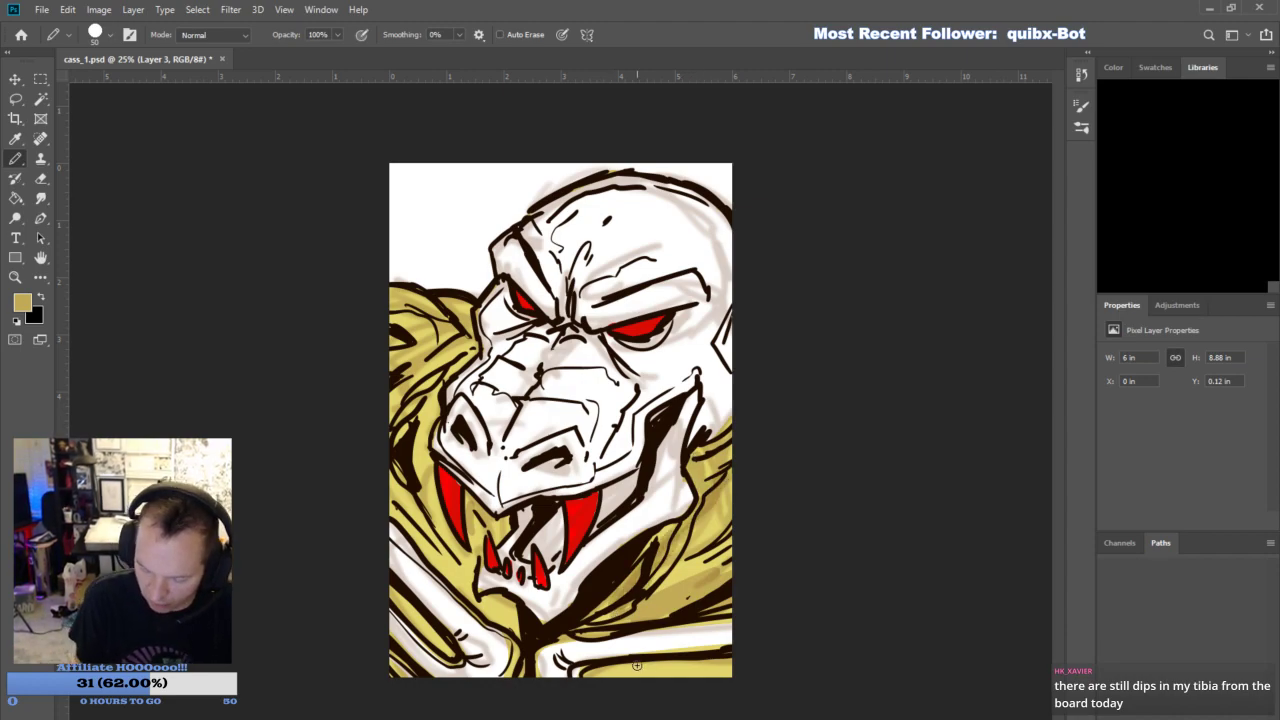
# - Shade the lower chest, the area under the chin and the folds of the far shoulder with the darker tan
pyautogui.moveTo(674, 663); pyautogui.dragTo(624, 671)
pyautogui.moveTo(652, 668); pyautogui.dragTo(590, 673)
pyautogui.moveTo(503, 603)
pyautogui.mouseDown()
pyautogui.moveTo(517, 621)
pyautogui.moveTo(446, 568)
pyautogui.mouseUp()
pyautogui.moveTo(470, 572)
pyautogui.mouseDown()
pyautogui.moveTo(437, 546)
pyautogui.moveTo(469, 518)
pyautogui.mouseUp()
pyautogui.moveTo(477, 532)
pyautogui.mouseDown()
pyautogui.moveTo(417, 499)
pyautogui.moveTo(417, 425)
pyautogui.moveTo(445, 378)
pyautogui.mouseUp()
pyautogui.moveTo(438, 376)
pyautogui.mouseDown()
pyautogui.moveTo(401, 397)
pyautogui.moveTo(440, 345)
pyautogui.mouseUp()
pyautogui.moveTo(396, 362)
pyautogui.mouseDown()
pyautogui.moveTo(438, 306)
pyautogui.moveTo(468, 334)
pyautogui.mouseUp()
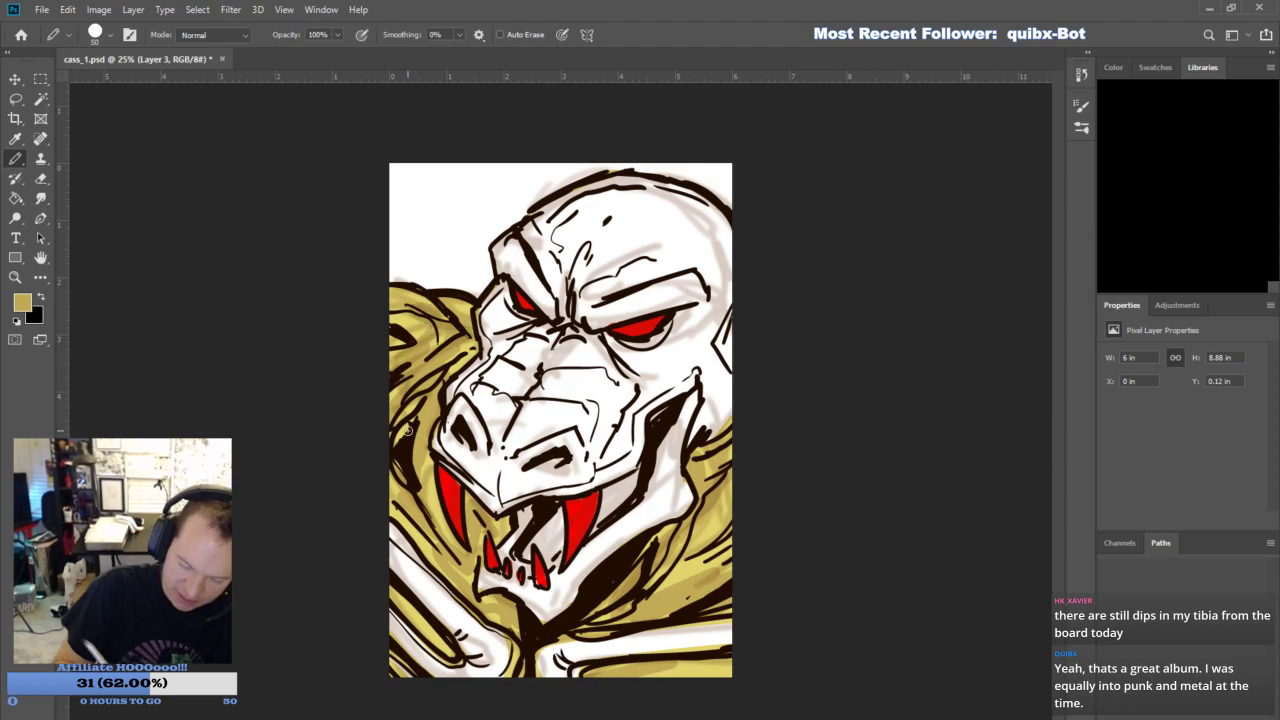
pyautogui.moveTo(394, 598); pyautogui.dragTo(430, 628)
# - Try shading the side of the snout with a muted mauve and undo the stroke
pyautogui.press('i')
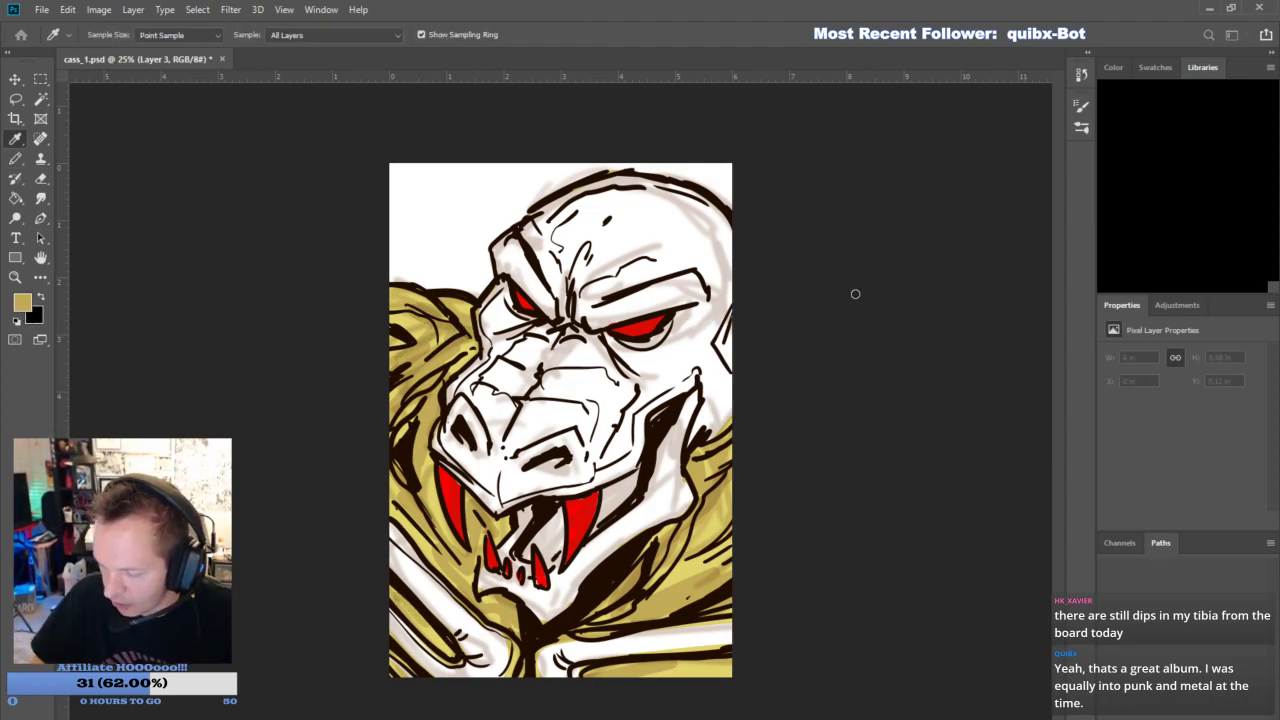
pyautogui.click(1156, 240)
pyautogui.moveTo(596, 476)
pyautogui.mouseDown()
pyautogui.moveTo(638, 438)
pyautogui.moveTo(624, 454)
pyautogui.mouseUp()
pyautogui.hotkey('ctrl', 'z')
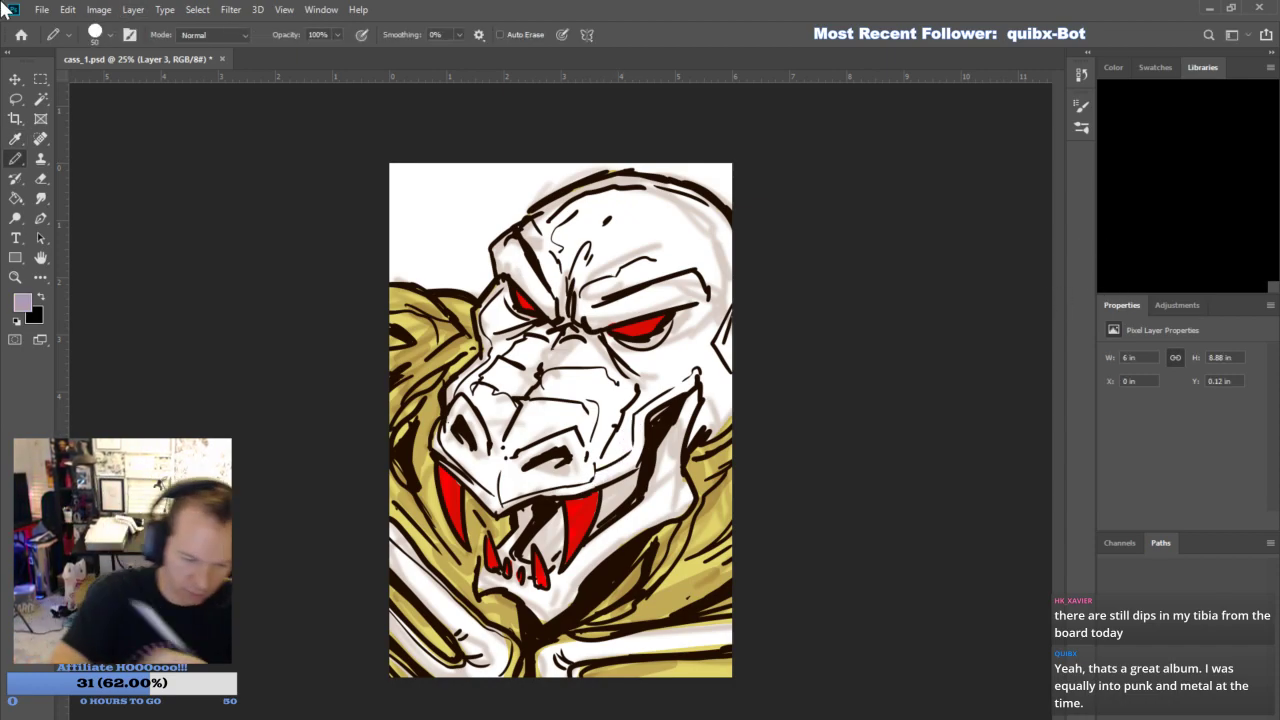
# - Pick a pale lavender and shade the underside of the snout, the cheek, the lower jaw and the white chest bands
pyautogui.press('i')
pyautogui.click(1170, 243)
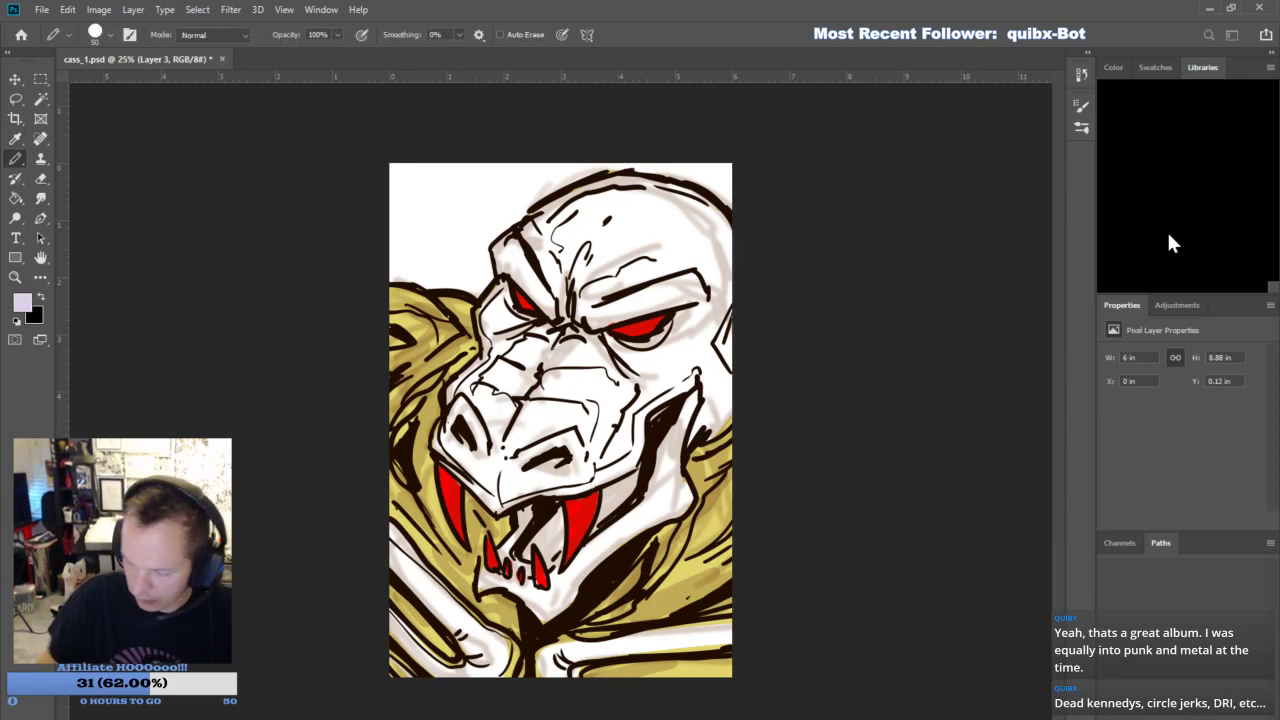
pyautogui.moveTo(588, 483)
pyautogui.mouseDown()
pyautogui.moveTo(628, 451)
pyautogui.moveTo(639, 415)
pyautogui.moveTo(613, 457)
pyautogui.moveTo(688, 381)
pyautogui.moveTo(657, 510)
pyautogui.moveTo(678, 426)
pyautogui.moveTo(647, 505)
pyautogui.moveTo(558, 605)
pyautogui.moveTo(600, 510)
pyautogui.moveTo(617, 501)
pyautogui.moveTo(627, 443)
pyautogui.moveTo(573, 471)
pyautogui.moveTo(597, 441)
pyautogui.moveTo(571, 397)
pyautogui.moveTo(614, 383)
pyautogui.moveTo(577, 411)
pyautogui.moveTo(600, 344)
pyautogui.moveTo(643, 354)
pyautogui.moveTo(671, 339)
pyautogui.moveTo(635, 360)
pyautogui.mouseUp()
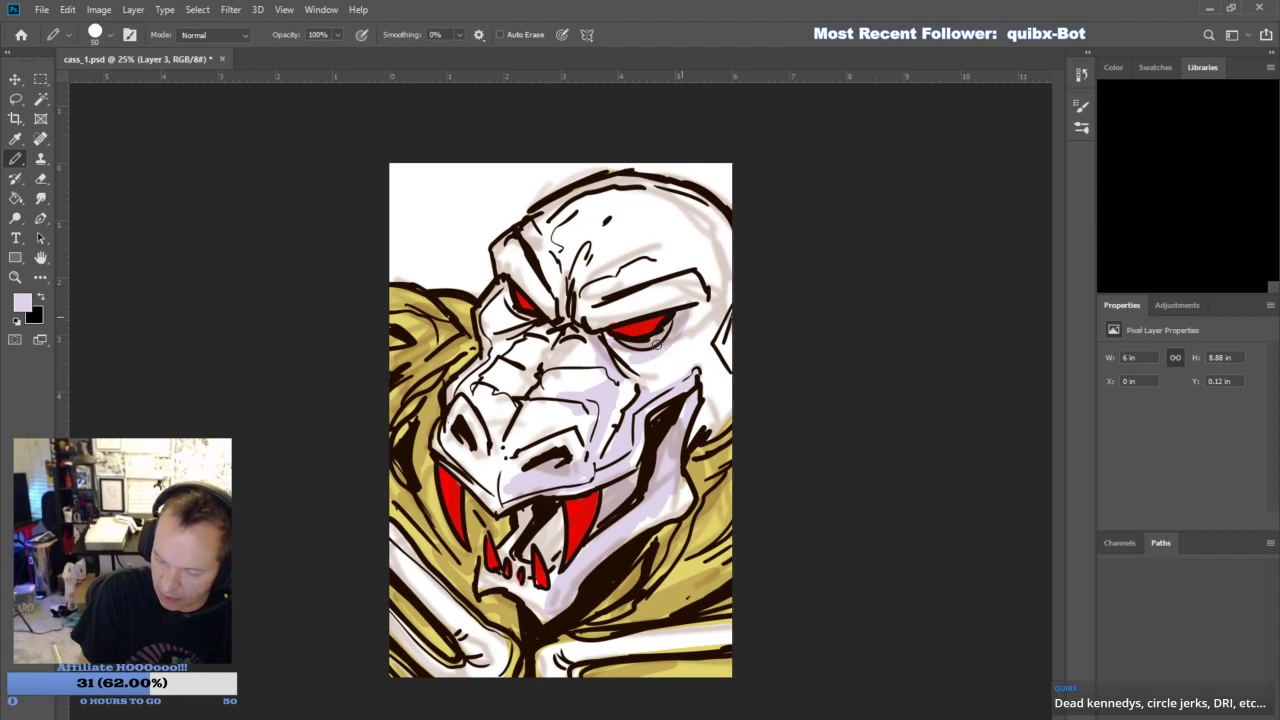
pyautogui.moveTo(602, 652); pyautogui.dragTo(740, 642)
pyautogui.moveTo(740, 642)
pyautogui.mouseDown()
pyautogui.moveTo(470, 645)
pyautogui.moveTo(545, 522)
pyautogui.moveTo(549, 538)
pyautogui.mouseUp()
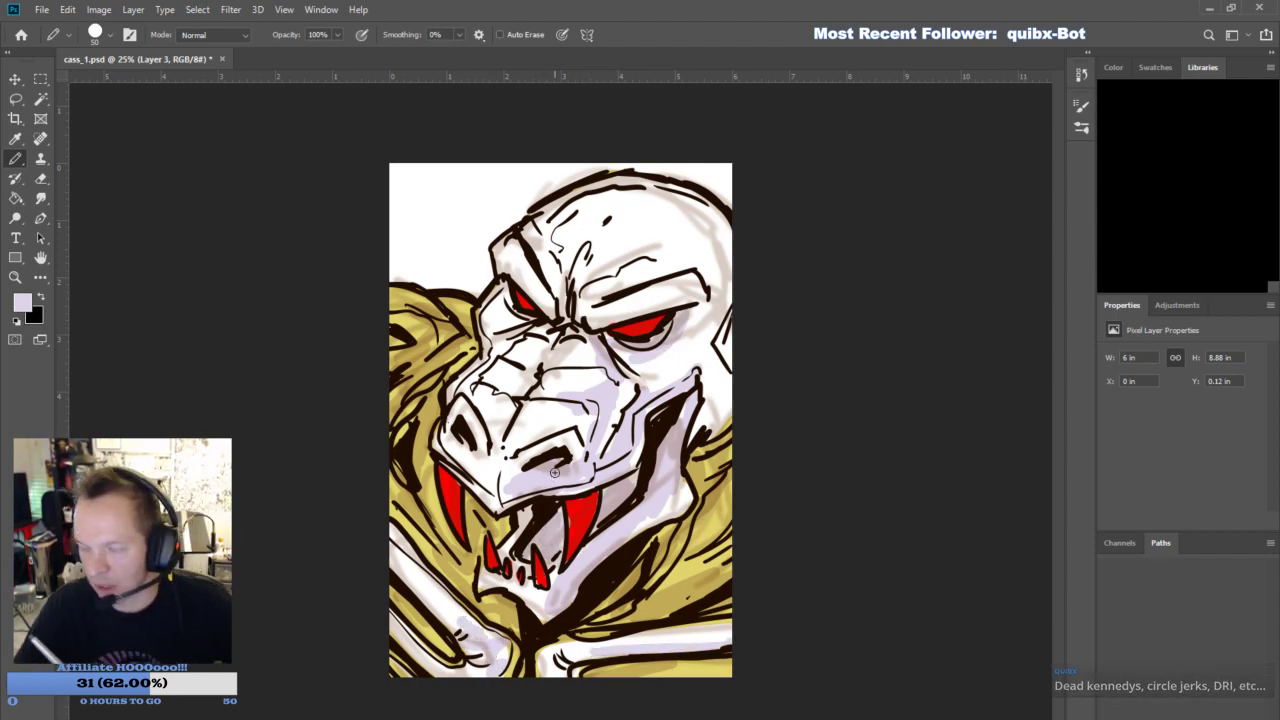
# - Extend the pale lavender shading over the snout plates, brow, eye sockets and the back of the skull
pyautogui.moveTo(470, 406)
pyautogui.mouseDown()
pyautogui.moveTo(499, 455)
pyautogui.moveTo(530, 366)
pyautogui.moveTo(566, 318)
pyautogui.moveTo(506, 304)
pyautogui.moveTo(561, 297)
pyautogui.moveTo(590, 244)
pyautogui.moveTo(612, 256)
pyautogui.moveTo(588, 306)
pyautogui.moveTo(675, 266)
pyautogui.moveTo(680, 312)
pyautogui.moveTo(705, 302)
pyautogui.mouseUp()
pyautogui.moveTo(727, 308)
pyautogui.mouseDown()
pyautogui.moveTo(704, 362)
pyautogui.moveTo(696, 334)
pyautogui.mouseUp()
pyautogui.moveTo(728, 398)
pyautogui.mouseDown()
pyautogui.moveTo(704, 434)
pyautogui.moveTo(726, 390)
pyautogui.mouseUp()
pyautogui.moveTo(741, 268)
pyautogui.mouseDown()
pyautogui.moveTo(720, 290)
pyautogui.moveTo(718, 231)
pyautogui.mouseUp()
pyautogui.moveTo(725, 328)
pyautogui.mouseDown()
pyautogui.moveTo(699, 369)
pyautogui.moveTo(691, 337)
pyautogui.mouseUp()
pyautogui.moveTo(697, 207)
pyautogui.mouseDown()
pyautogui.moveTo(686, 201)
pyautogui.moveTo(686, 218)
pyautogui.mouseUp()
pyautogui.moveTo(652, 526); pyautogui.dragTo(666, 518)
pyautogui.moveTo(578, 410); pyautogui.dragTo(566, 430)
pyautogui.moveTo(614, 372)
pyautogui.mouseDown()
pyautogui.moveTo(596, 350)
pyautogui.moveTo(607, 386)
pyautogui.mouseUp()
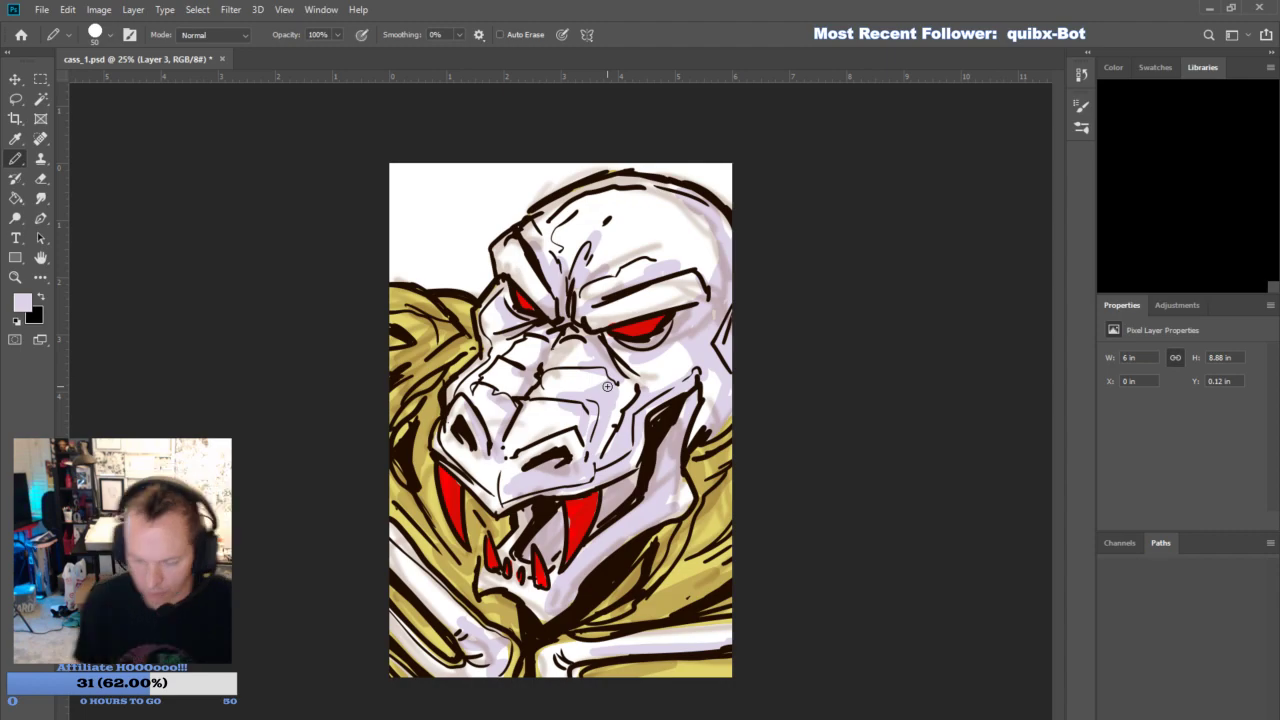
# - Add a new Layer 4, pick a medium brown and roughly paint the background above and beside the head
pyautogui.press('z')
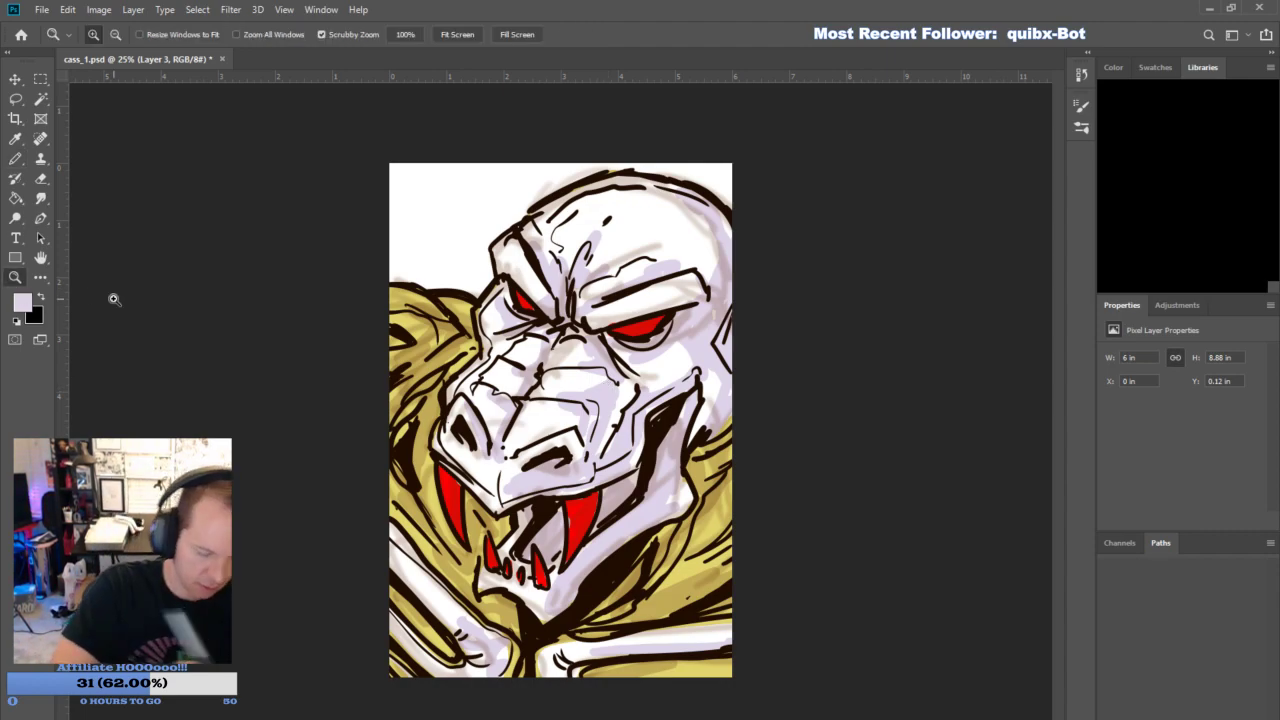
pyautogui.keyDown('alt'); pyautogui.click(627, 512); pyautogui.keyUp('alt')
pyautogui.click(1217, 716)
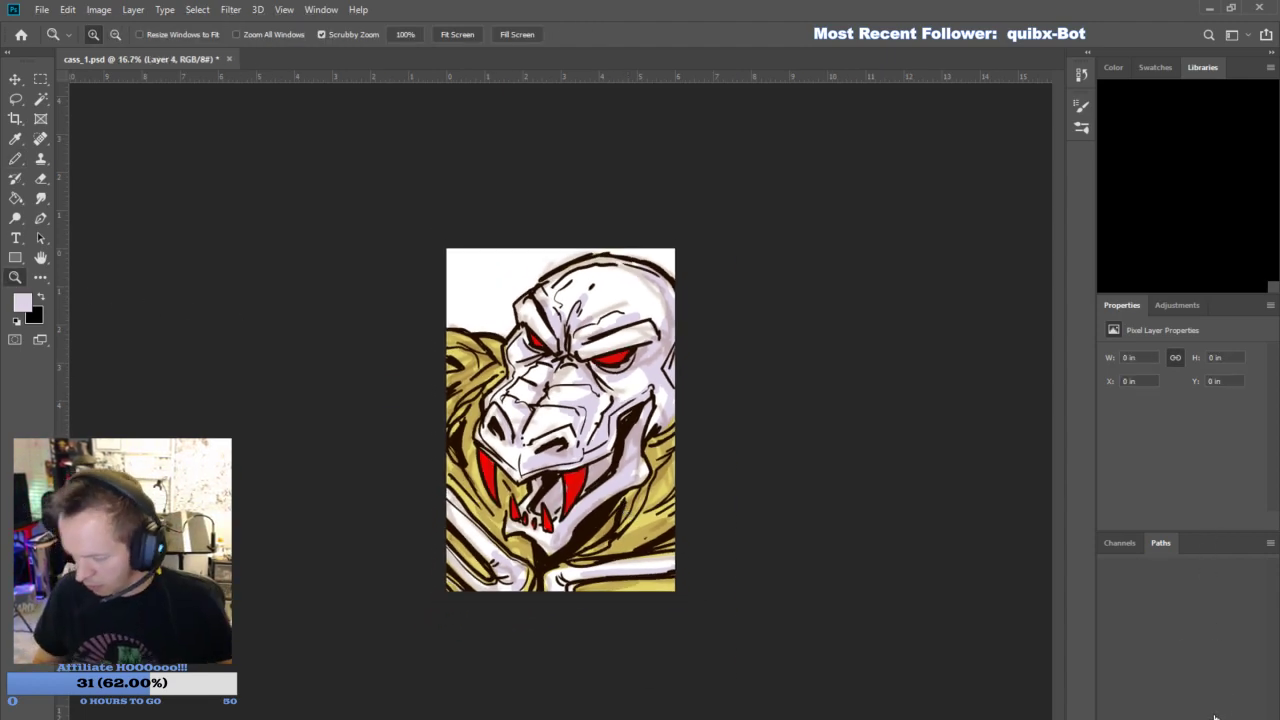
pyautogui.click(24, 304)
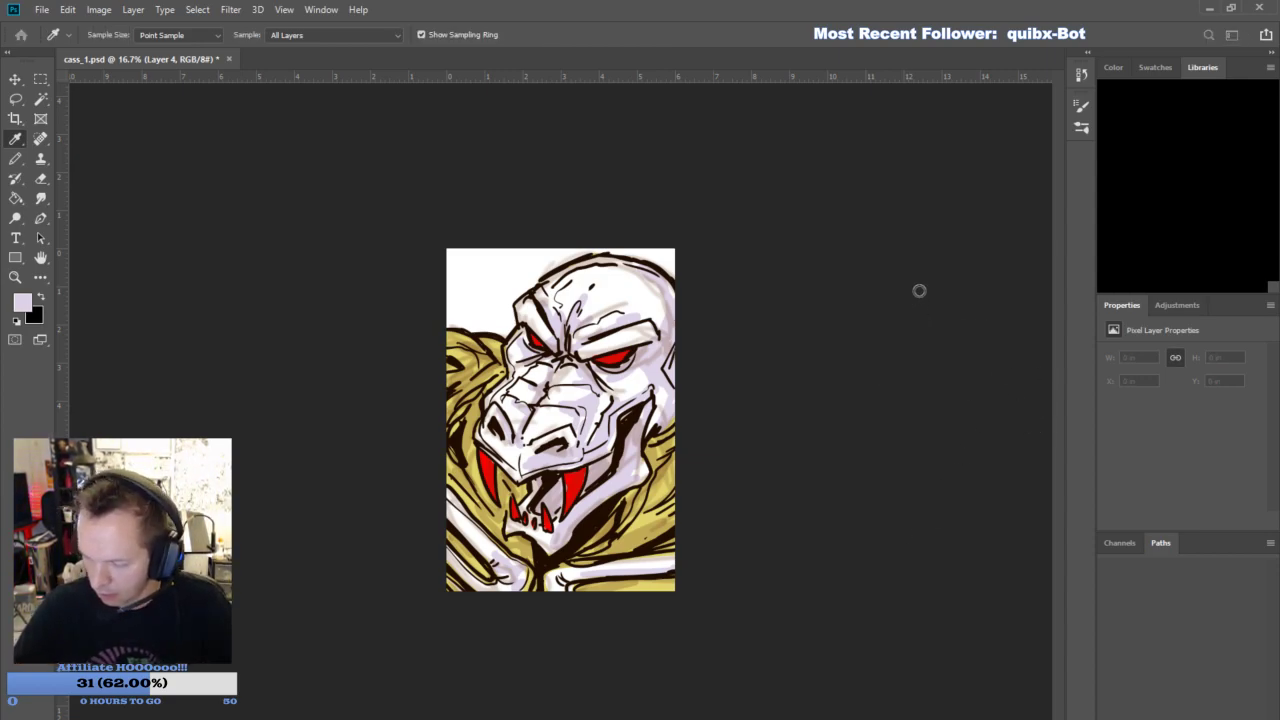
pyautogui.click(894, 367)
pyautogui.click(1160, 244)
pyautogui.click(16, 158)
pyautogui.moveTo(449, 254)
pyautogui.mouseDown()
pyautogui.moveTo(464, 278)
pyautogui.moveTo(502, 271)
pyautogui.mouseUp()
pyautogui.moveTo(552, 238)
pyautogui.mouseDown()
pyautogui.moveTo(556, 255)
pyautogui.moveTo(673, 251)
pyautogui.mouseUp()
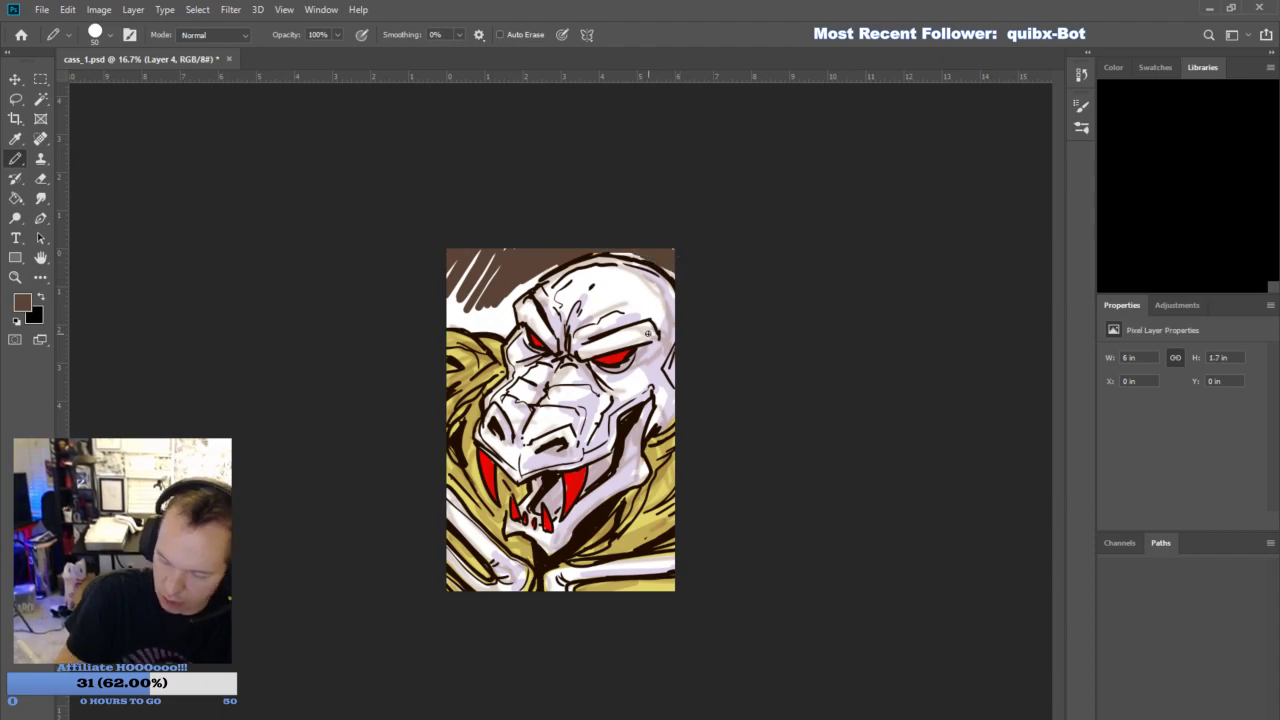
# - Pick a very dark brown and darken the background using the Brush tool at 50% opacity
pyautogui.press('i')
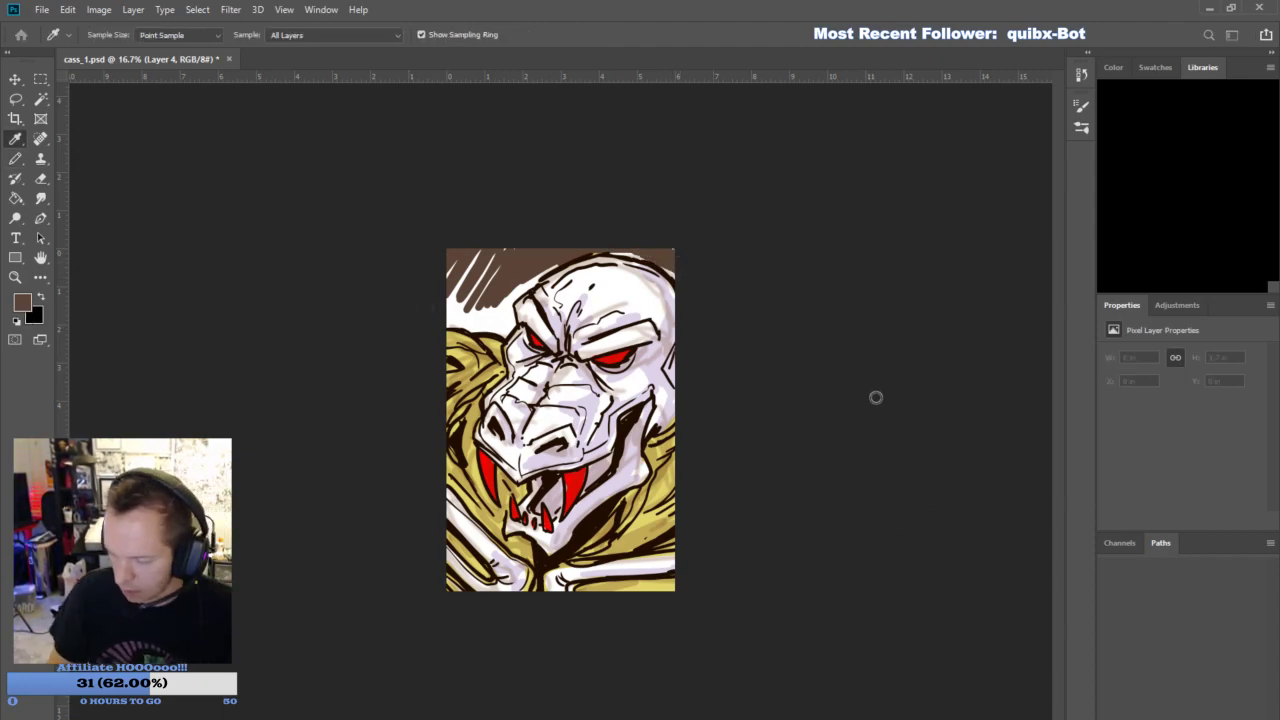
pyautogui.press('b')
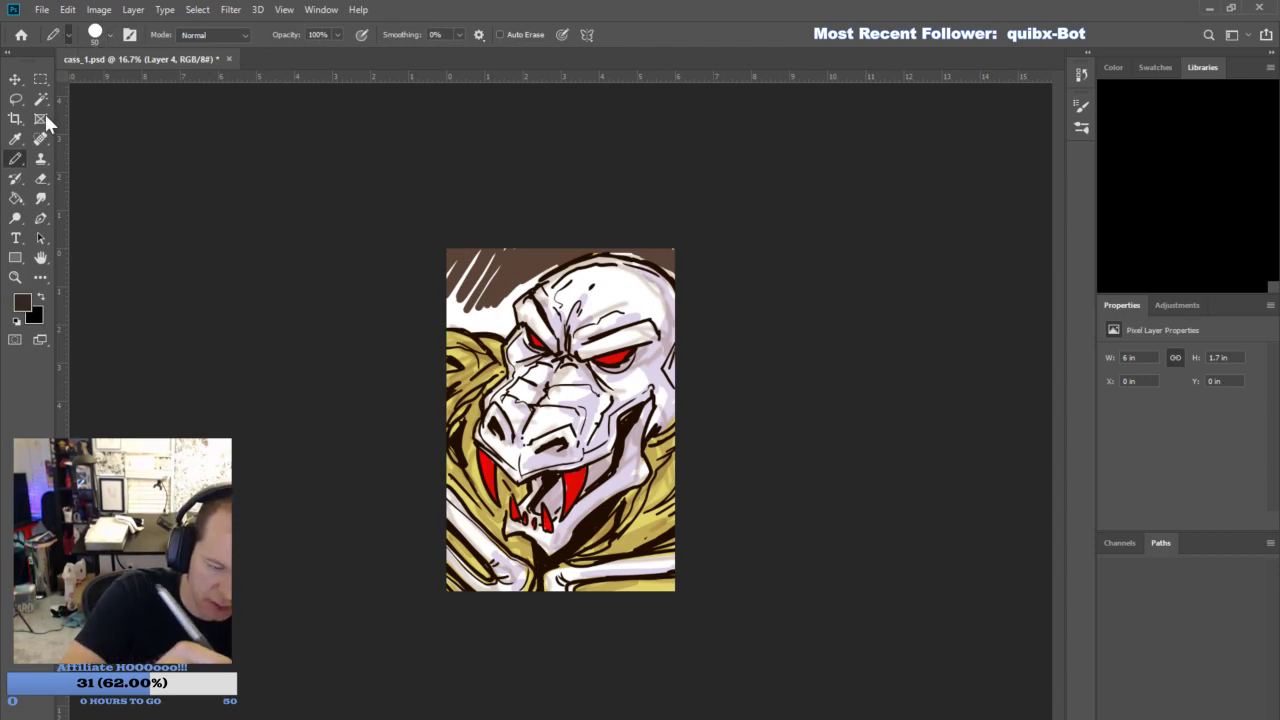
pyautogui.hotkey('shift', 'b')
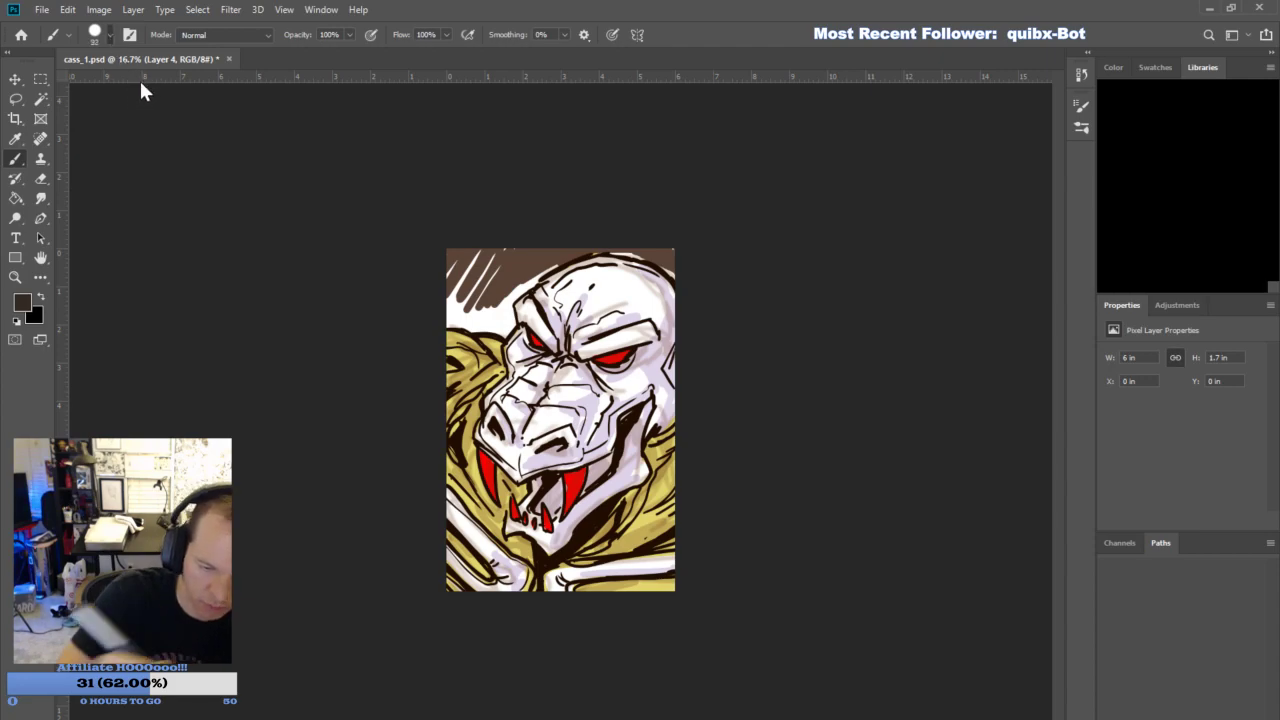
pyautogui.moveTo(475, 288)
pyautogui.mouseDown()
pyautogui.moveTo(470, 257)
pyautogui.moveTo(453, 262)
pyautogui.moveTo(535, 244)
pyautogui.mouseUp()
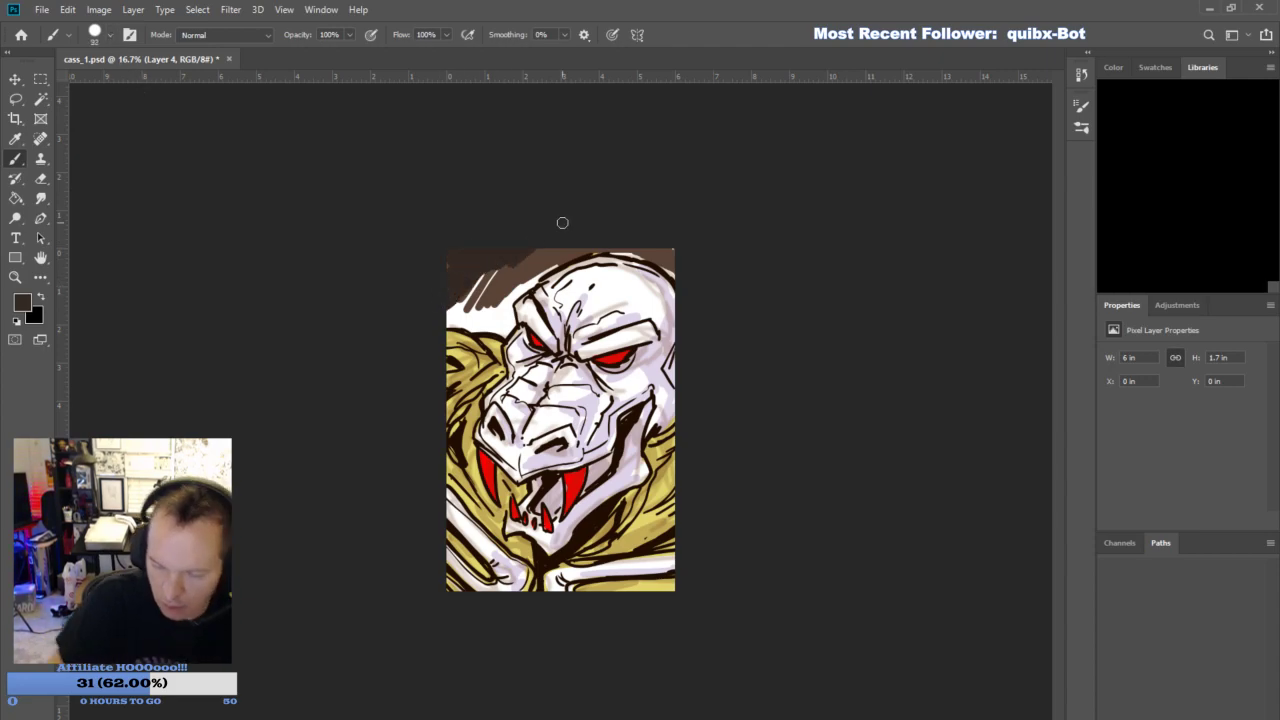
pyautogui.hotkey('ctrl', 'z')
pyautogui.click(313, 34)
pyautogui.write('50')
pyautogui.moveTo(472, 280)
pyautogui.mouseDown()
pyautogui.moveTo(452, 258)
pyautogui.moveTo(521, 254)
pyautogui.moveTo(456, 296)
pyautogui.moveTo(560, 248)
pyautogui.moveTo(440, 318)
pyautogui.moveTo(495, 288)
pyautogui.moveTo(476, 306)
pyautogui.moveTo(458, 262)
pyautogui.moveTo(559, 245)
pyautogui.mouseUp()
pyautogui.moveTo(656, 250); pyautogui.dragTo(675, 260)
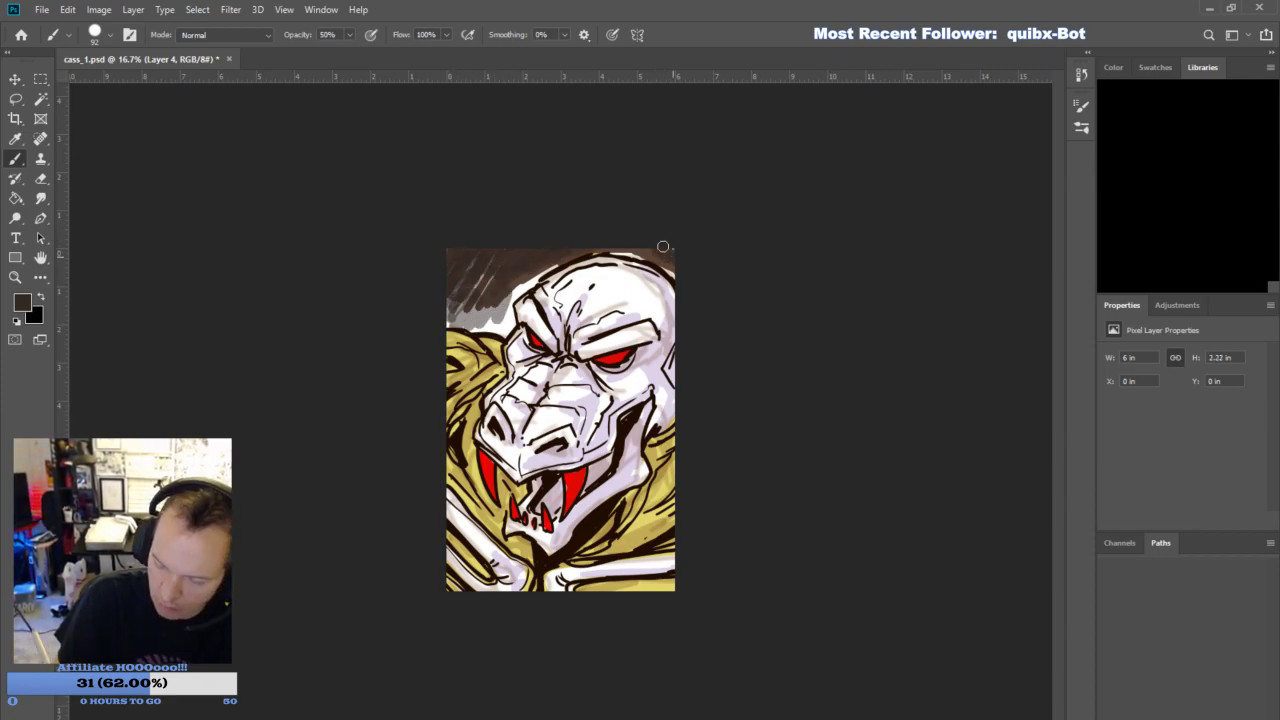
pyautogui.moveTo(486, 288); pyautogui.dragTo(467, 317)
pyautogui.moveTo(490, 279); pyautogui.dragTo(472, 297)
# - Pick a lighter brown and brush it over the background beside the brow, above the shoulder and behind the skull
pyautogui.press('i')
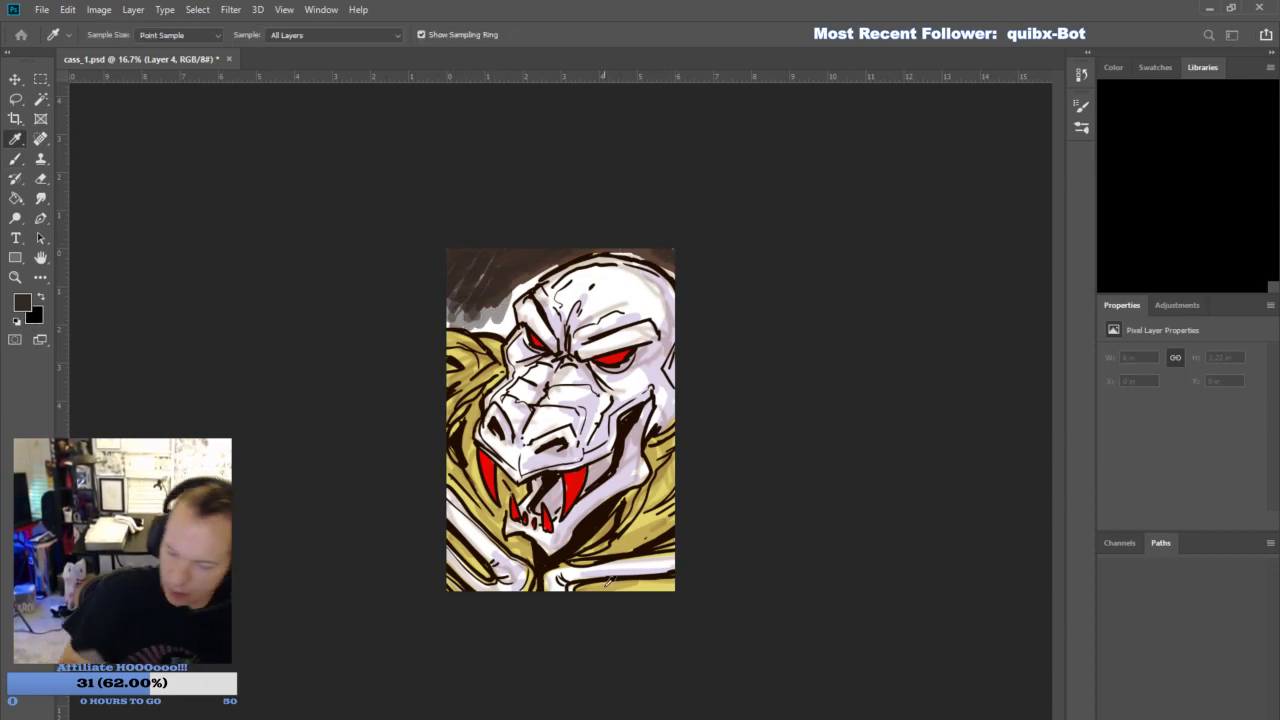
pyautogui.click(1155, 238)
pyautogui.moveTo(497, 284)
pyautogui.mouseDown()
pyautogui.moveTo(453, 317)
pyautogui.moveTo(489, 313)
pyautogui.moveTo(493, 327)
pyautogui.moveTo(487, 306)
pyautogui.moveTo(507, 325)
pyautogui.moveTo(507, 276)
pyautogui.moveTo(465, 296)
pyautogui.moveTo(441, 283)
pyautogui.moveTo(464, 288)
pyautogui.moveTo(457, 321)
pyautogui.moveTo(488, 329)
pyautogui.moveTo(509, 318)
pyautogui.moveTo(472, 292)
pyautogui.moveTo(483, 265)
pyautogui.moveTo(524, 278)
pyautogui.moveTo(555, 262)
pyautogui.moveTo(505, 261)
pyautogui.mouseUp()
pyautogui.moveTo(508, 326); pyautogui.dragTo(502, 307)
pyautogui.moveTo(630, 254); pyautogui.dragTo(677, 272)
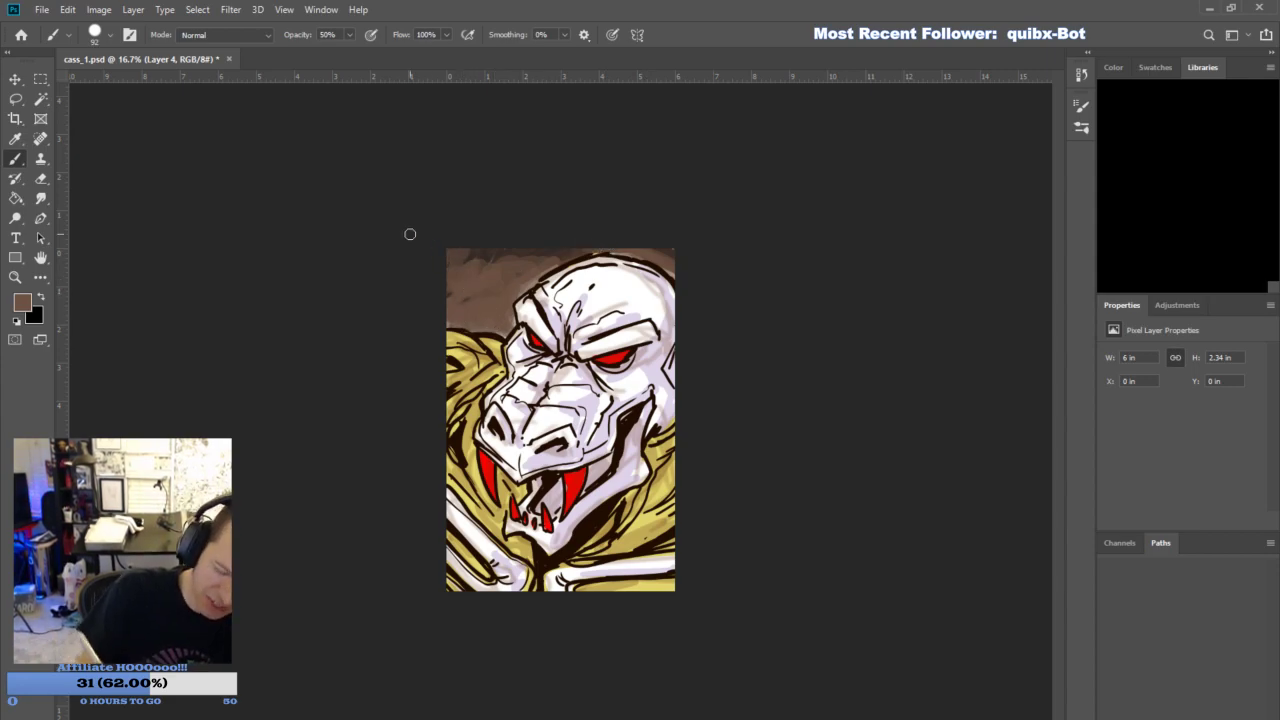
# - Pick a dark reddish brown and blend it over the background around the head
pyautogui.press('i')
pyautogui.click(1149, 236)
pyautogui.moveTo(502, 271)
pyautogui.mouseDown()
pyautogui.moveTo(461, 298)
pyautogui.moveTo(467, 278)
pyautogui.moveTo(483, 306)
pyautogui.moveTo(533, 263)
pyautogui.moveTo(480, 286)
pyautogui.moveTo(462, 274)
pyautogui.moveTo(470, 257)
pyautogui.moveTo(496, 316)
pyautogui.moveTo(508, 246)
pyautogui.moveTo(555, 257)
pyautogui.moveTo(461, 308)
pyautogui.moveTo(495, 312)
pyautogui.moveTo(552, 241)
pyautogui.moveTo(689, 266)
pyautogui.mouseUp()
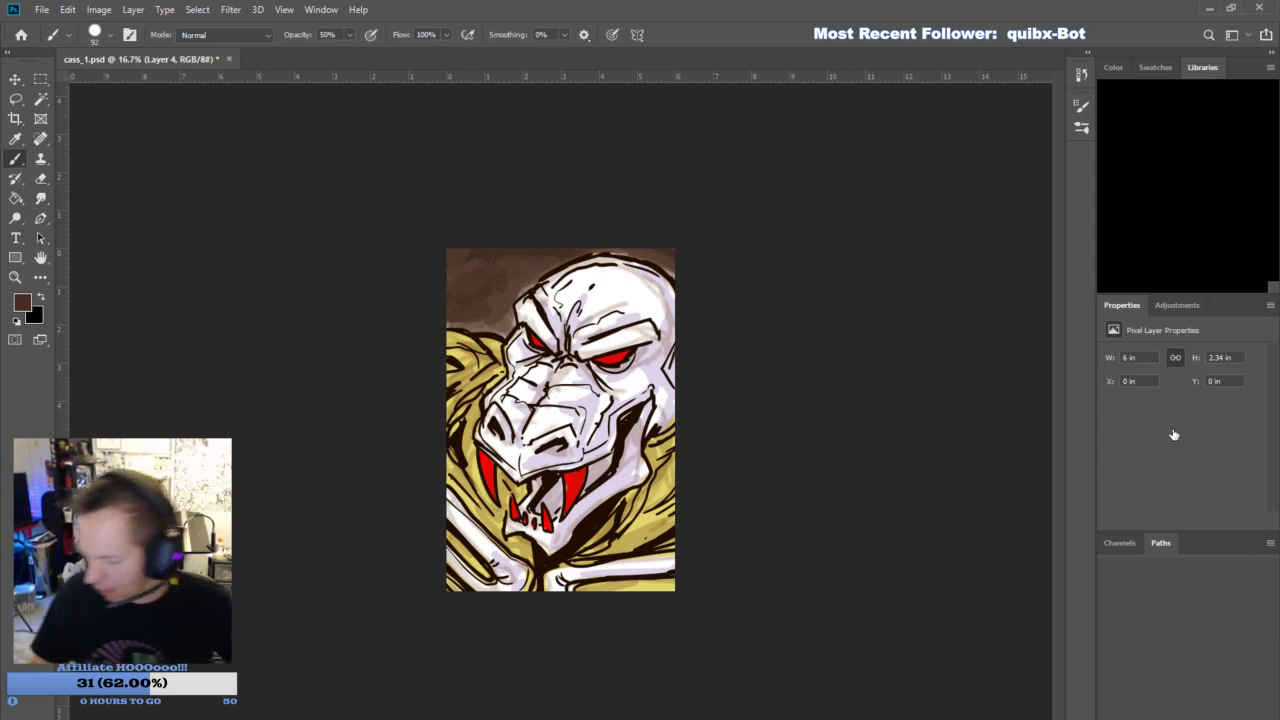
# - Add a new layer, pick a bright red and paint a translucent glow over the two large upper fangs
pyautogui.click(1197, 525)
pyautogui.click(1182, 370)
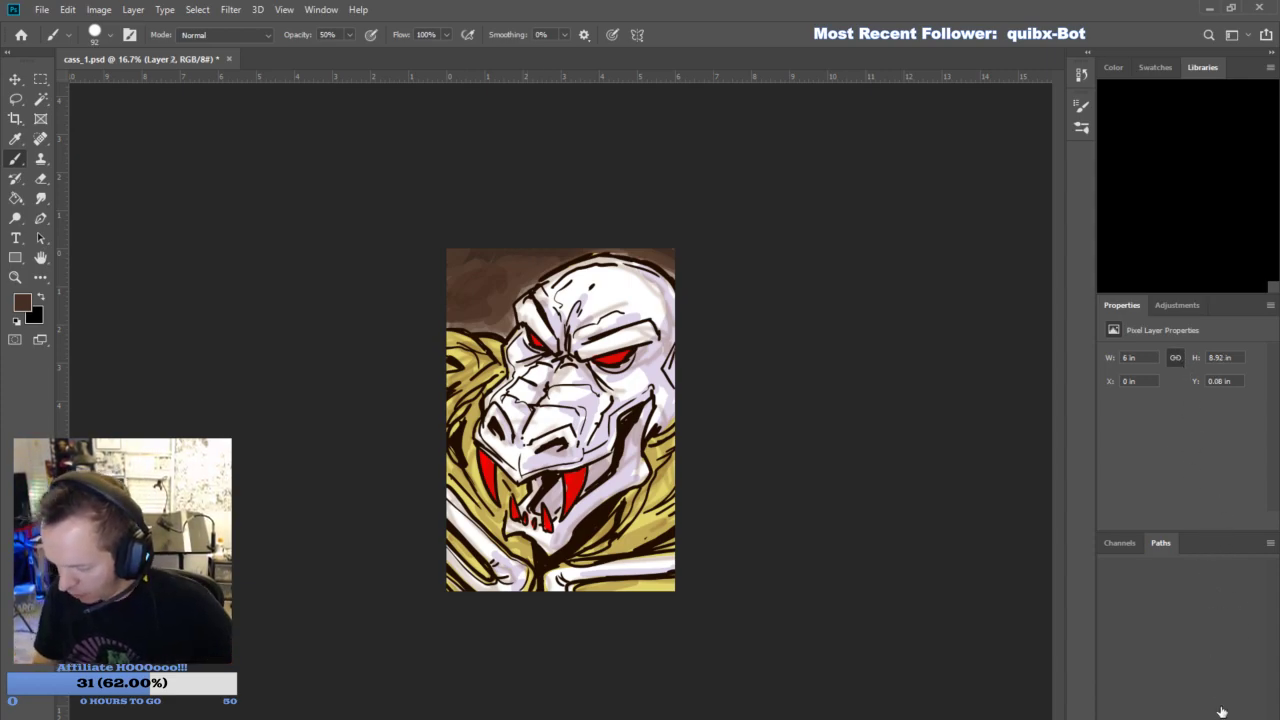
pyautogui.click(1226, 708)
pyautogui.click(29, 307)
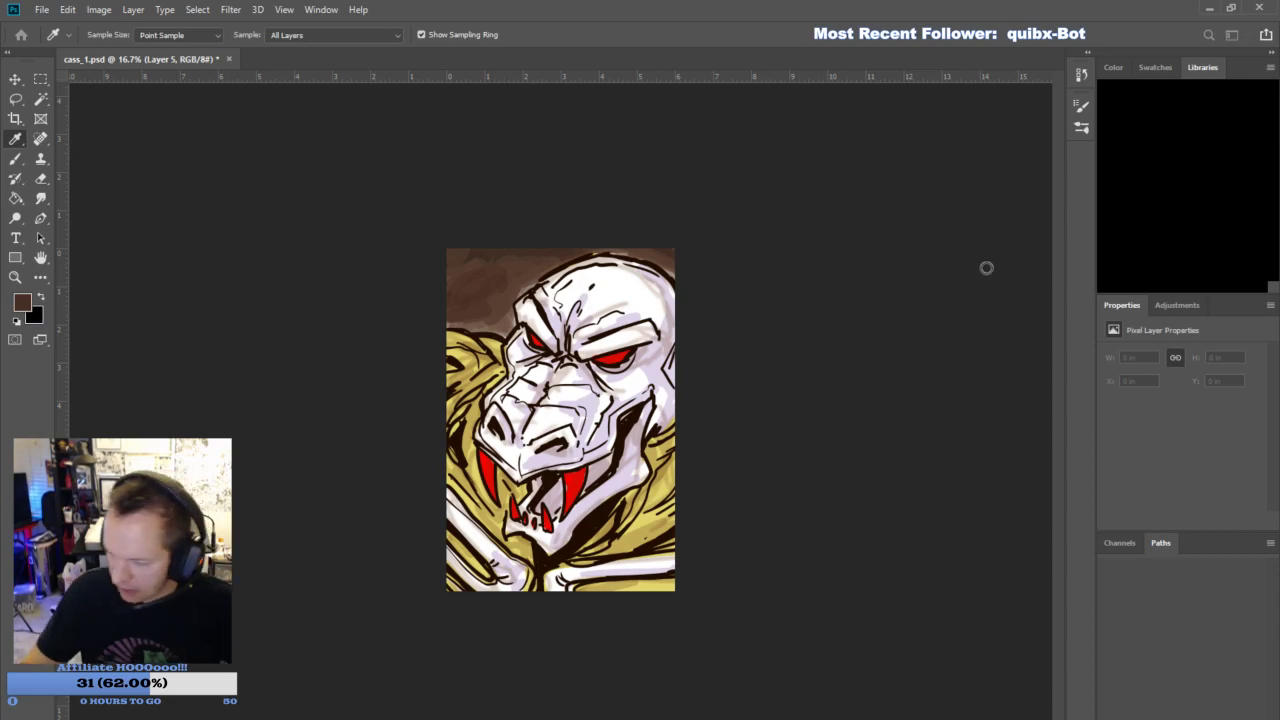
pyautogui.click(1152, 236)
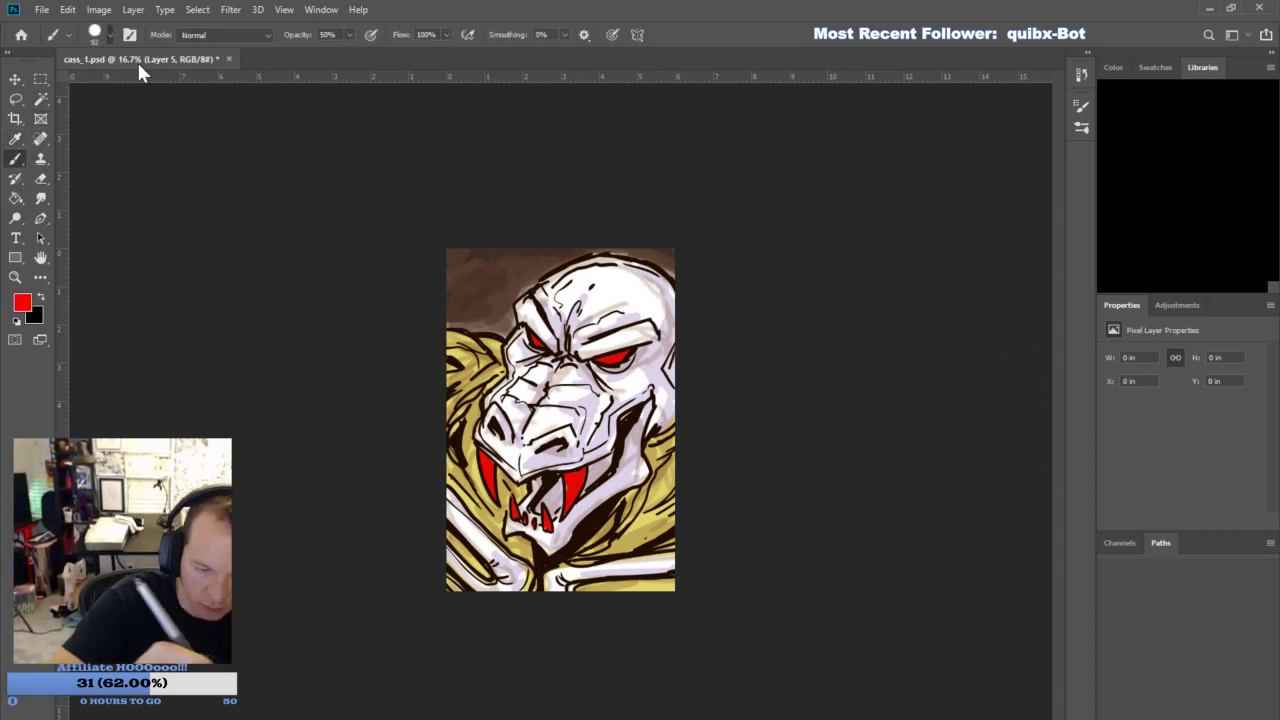
pyautogui.moveTo(572, 478); pyautogui.dragTo(573, 460)
pyautogui.moveTo(486, 452); pyautogui.dragTo(508, 456)
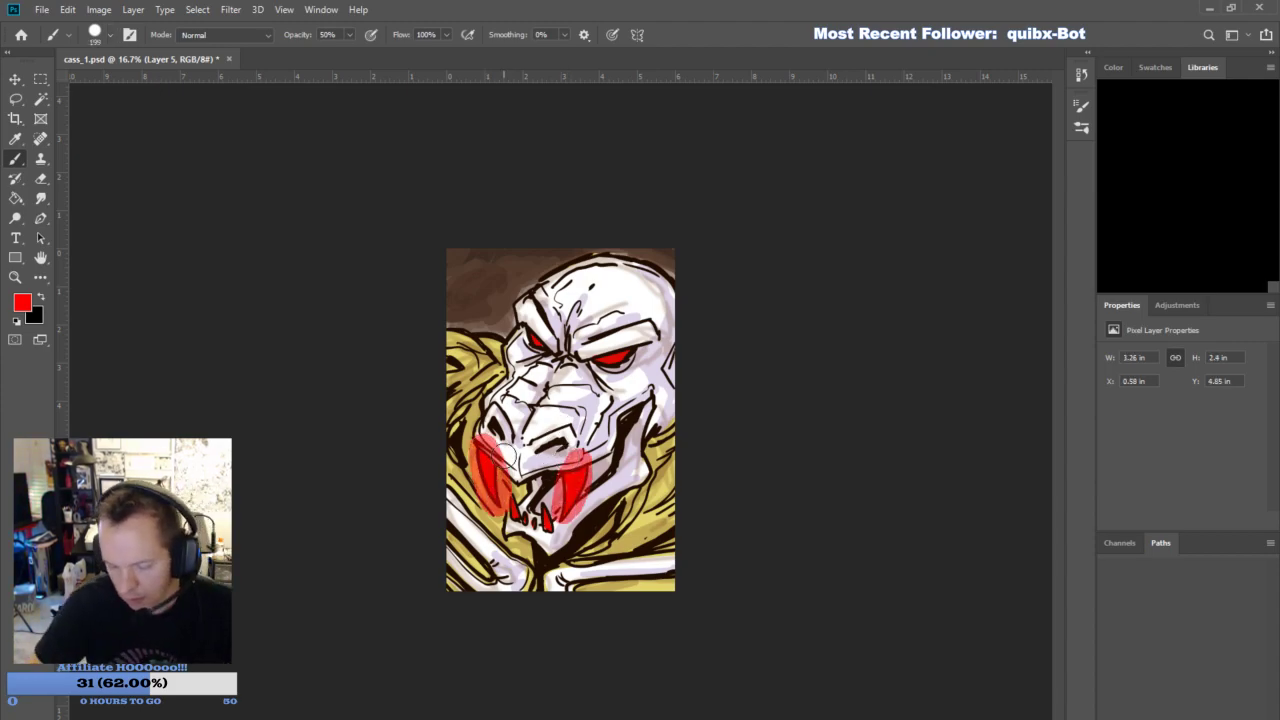
# - Soften the red glow around both fangs with a 127 px Eraser at 50% opacity
pyautogui.click(40, 178)
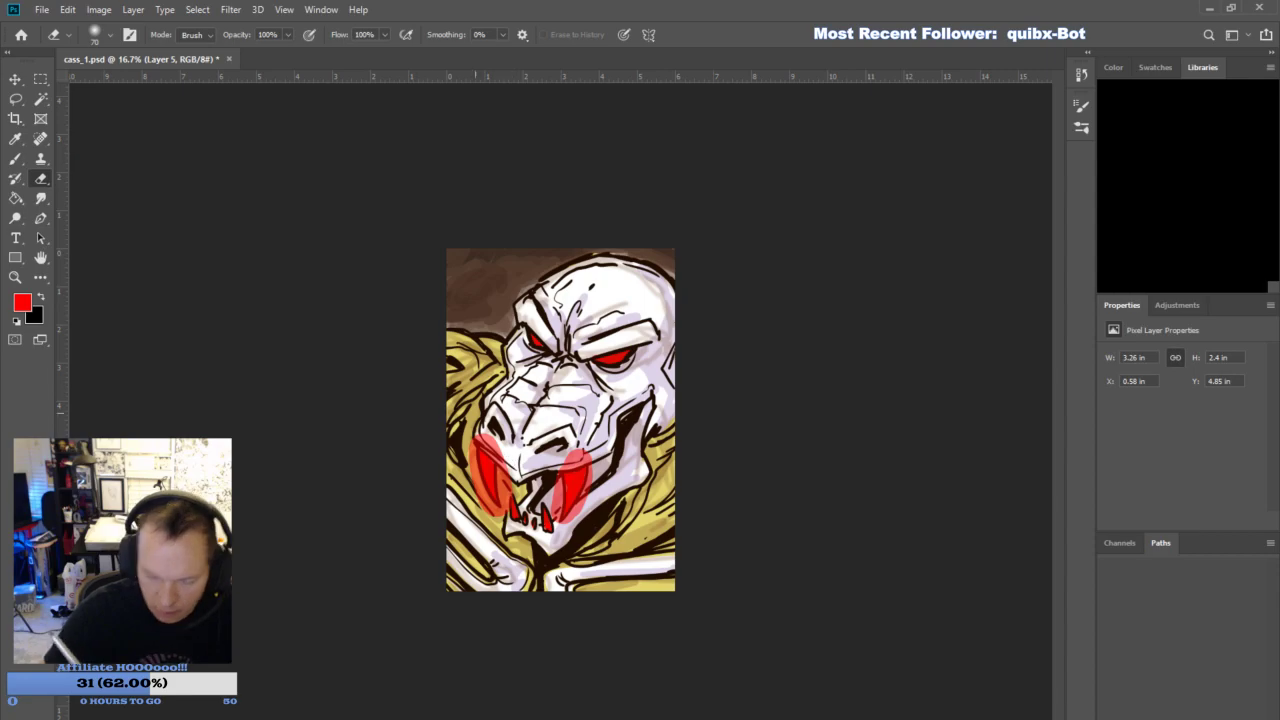
pyautogui.click(268, 35)
pyautogui.write('50')
pyautogui.press('Return')
pyautogui.click(109, 35)
pyautogui.moveTo(140, 81); pyautogui.dragTo(149, 93)
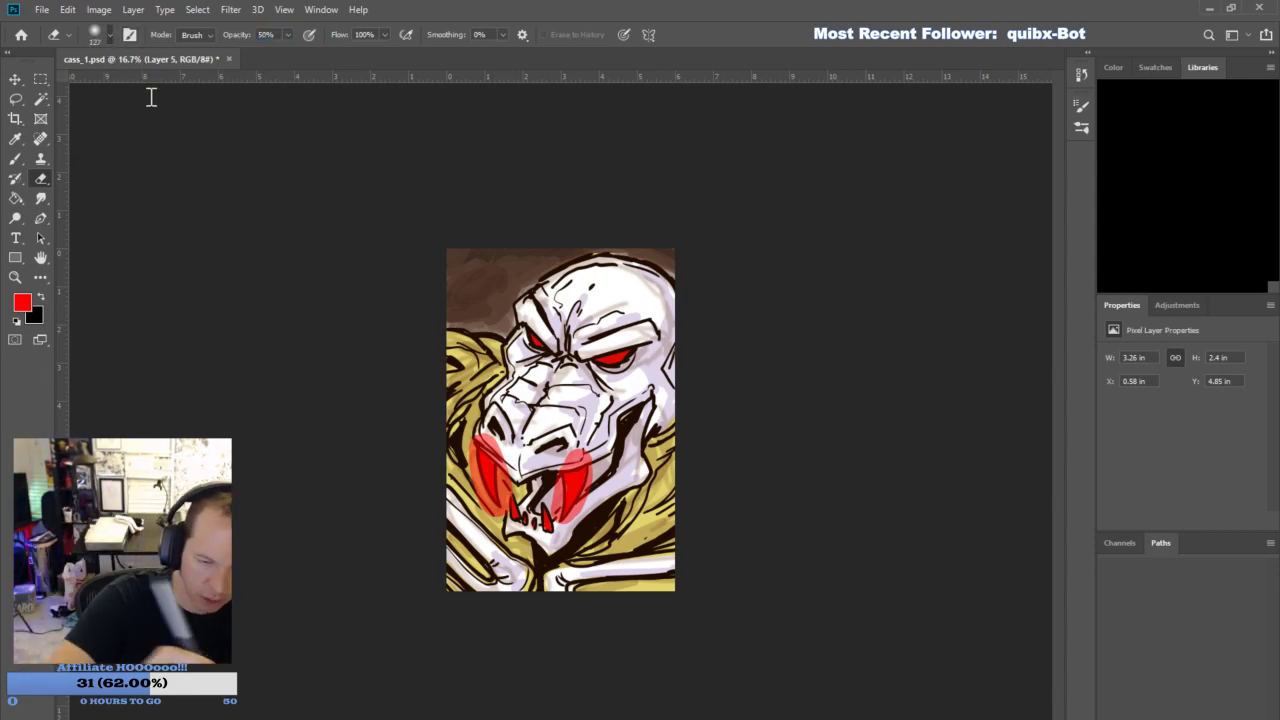
pyautogui.moveTo(484, 437)
pyautogui.mouseDown()
pyautogui.moveTo(507, 502)
pyautogui.moveTo(485, 494)
pyautogui.mouseUp()
pyautogui.moveTo(567, 457)
pyautogui.mouseDown()
pyautogui.moveTo(586, 456)
pyautogui.moveTo(562, 456)
pyautogui.mouseUp()
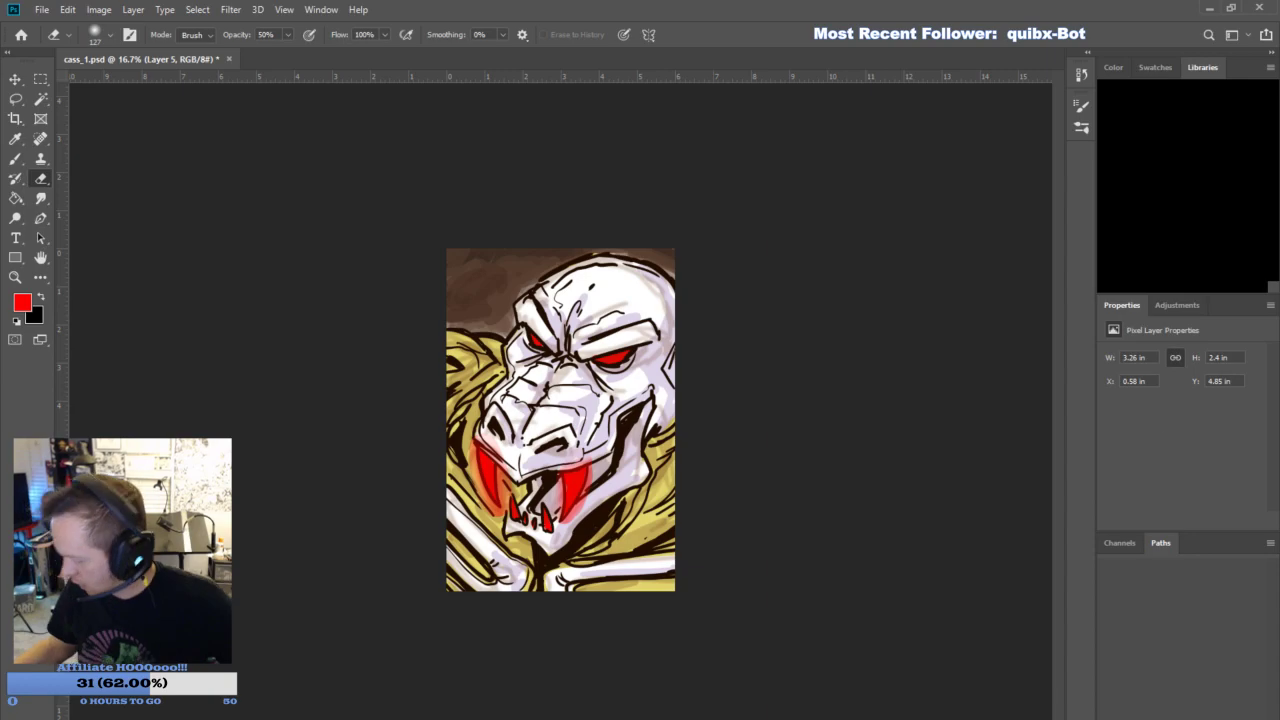
pyautogui.click(1162, 421)
pyautogui.hotkey('ctrl', '+')
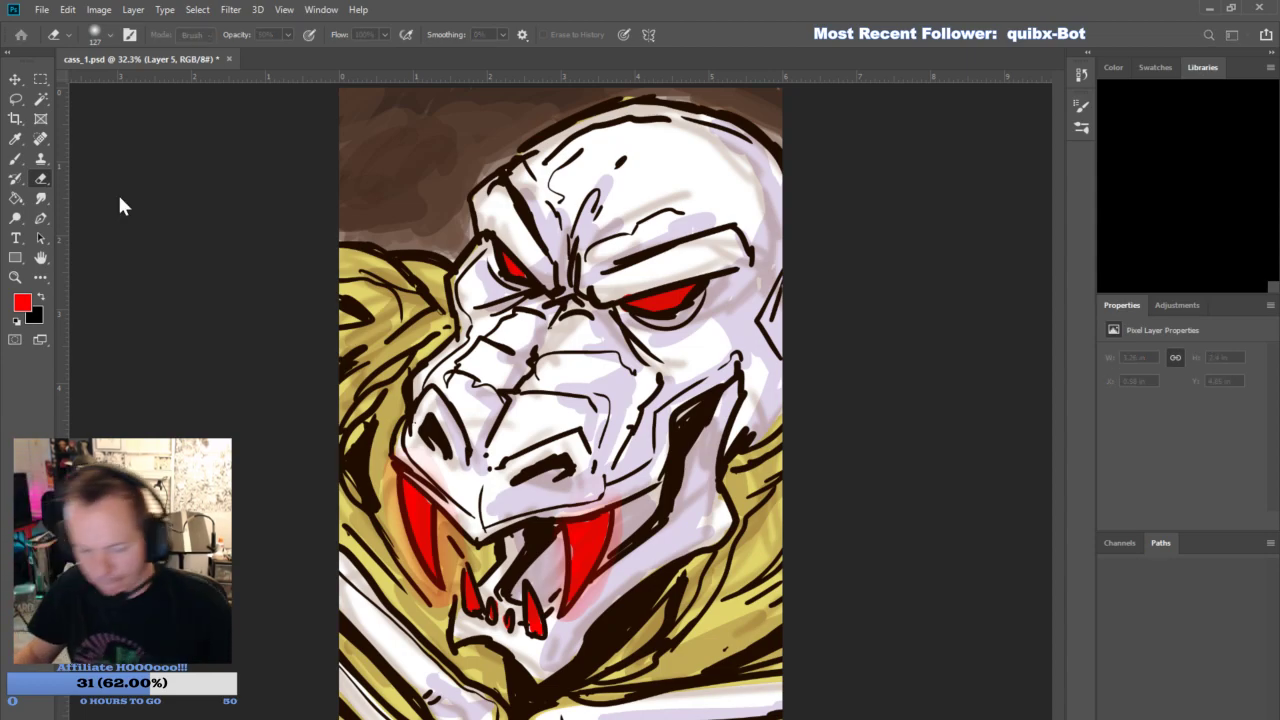
# - Create a blank 6 × 9 in document at 300 pixels/inch named decompose_1.psd and add a new layer
pyautogui.keyDown('shift'); pyautogui.click(1188, 485); pyautogui.keyUp('shift')
pyautogui.click(1249, 708)
pyautogui.click(567, 290)
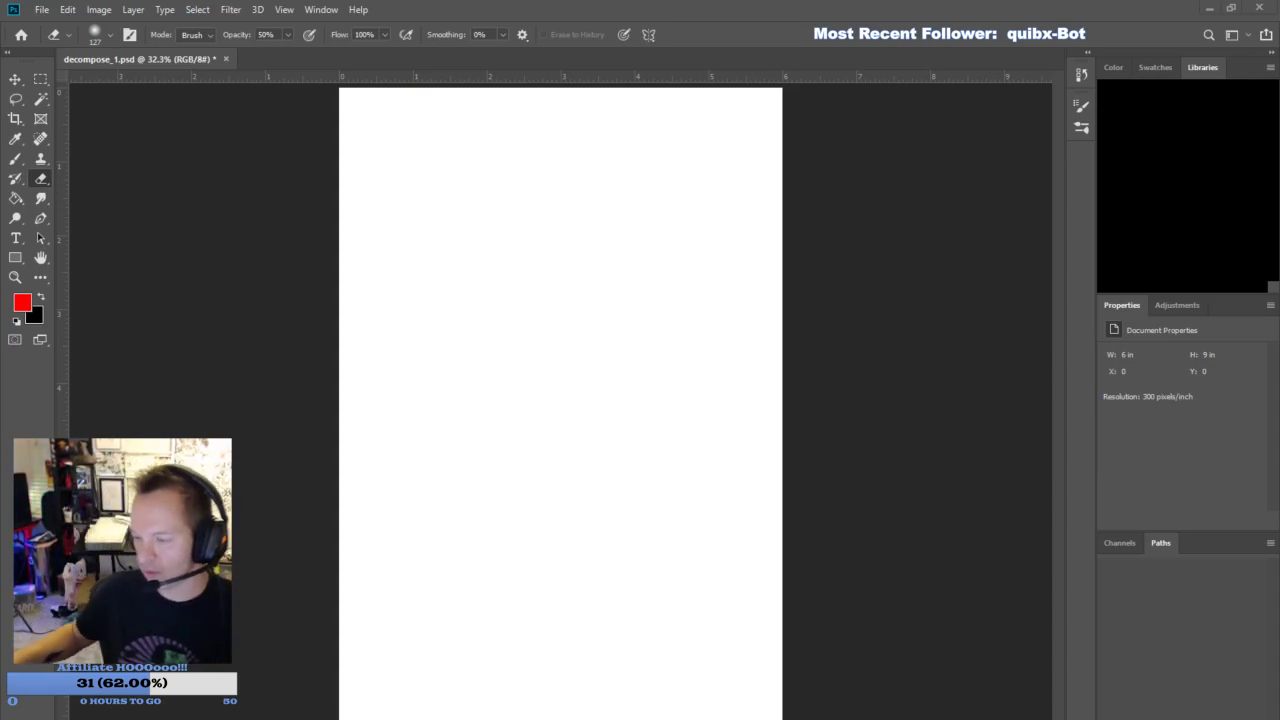
pyautogui.click(1218, 714)
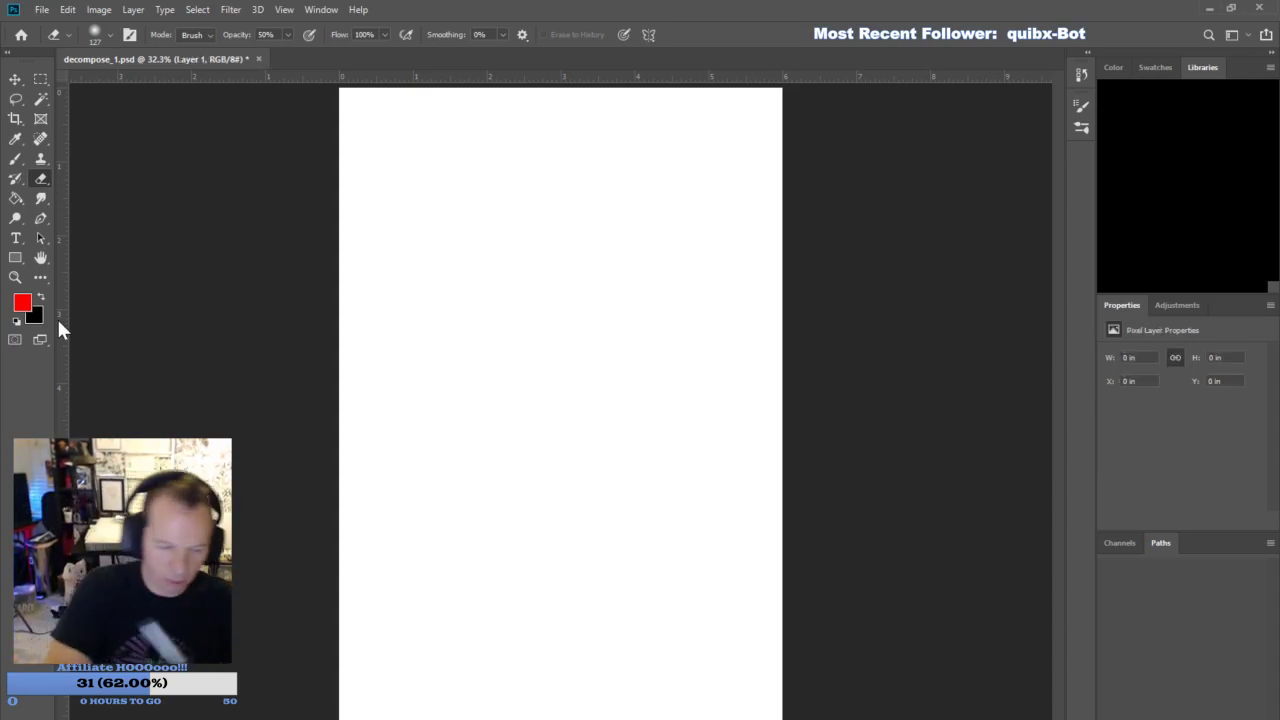
# - Pick a very dark red and sketch the head as a large circle with a curved eye line, using a 50 px brush
pyautogui.click(15, 278)
pyautogui.keyDown('alt'); pyautogui.click(622, 408); pyautogui.keyUp('alt')
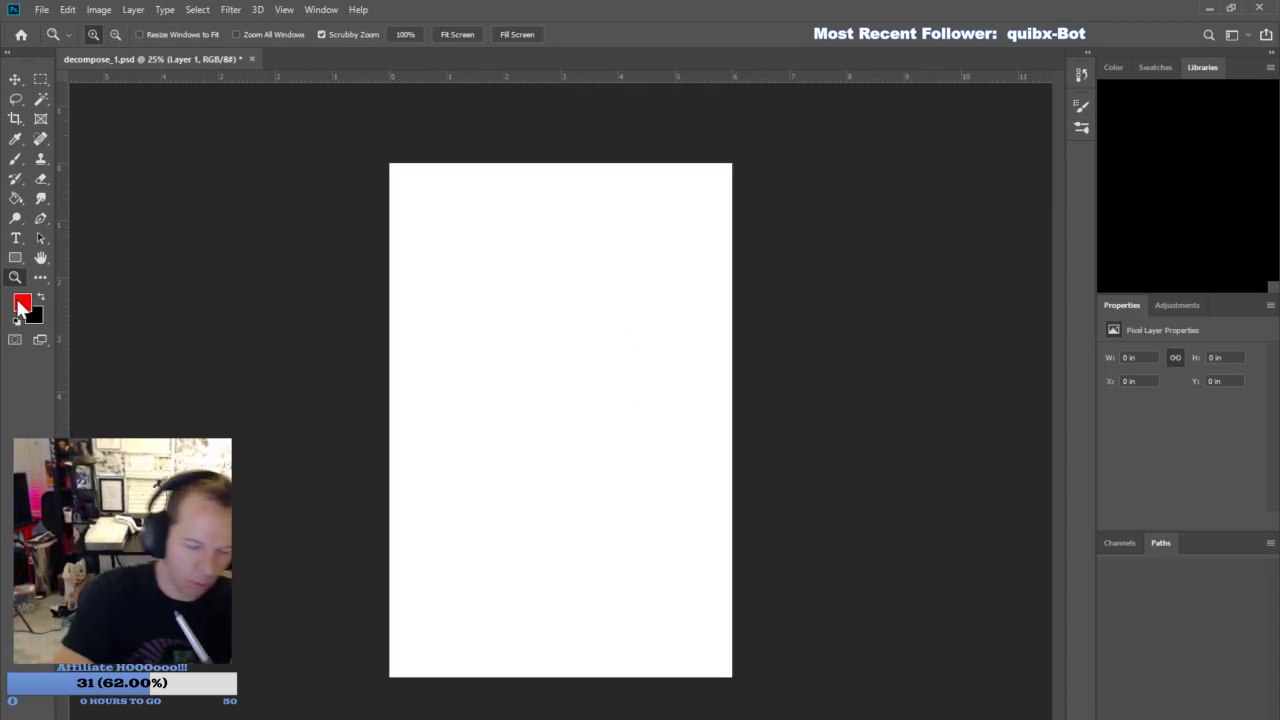
pyautogui.click(22, 302)
pyautogui.click(987, 407)
pyautogui.click(1160, 248)
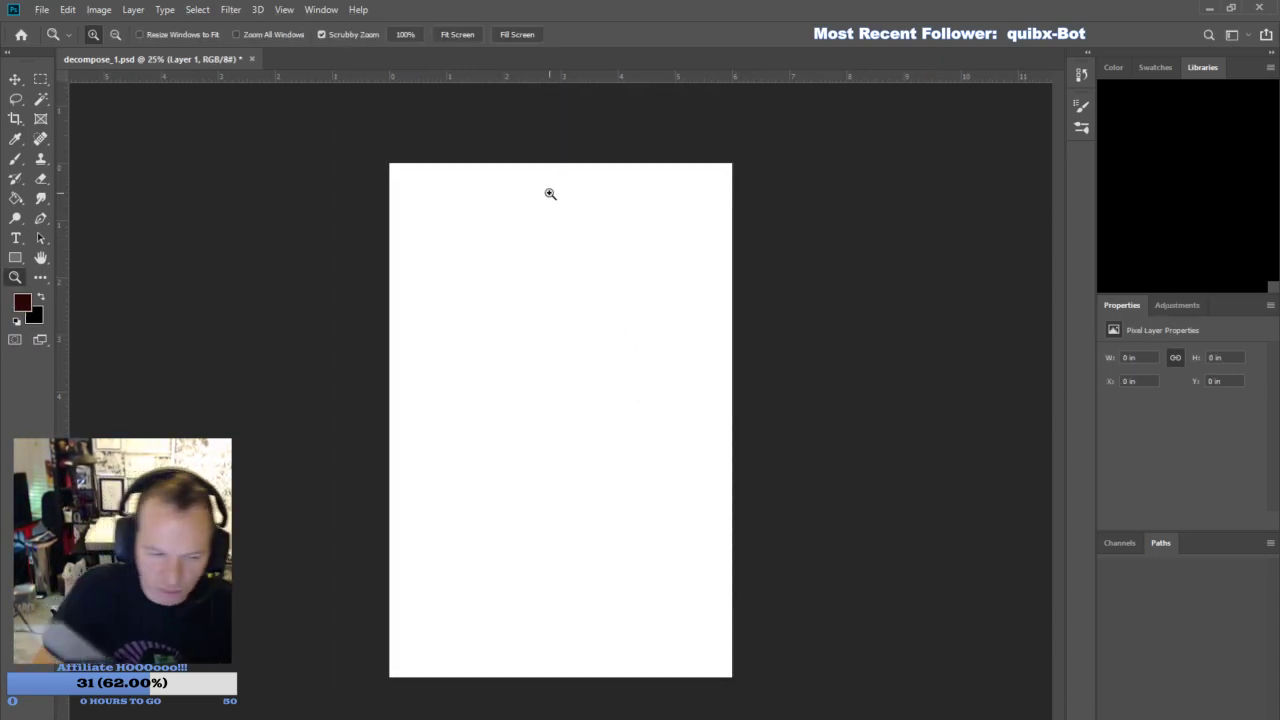
pyautogui.click(15, 159)
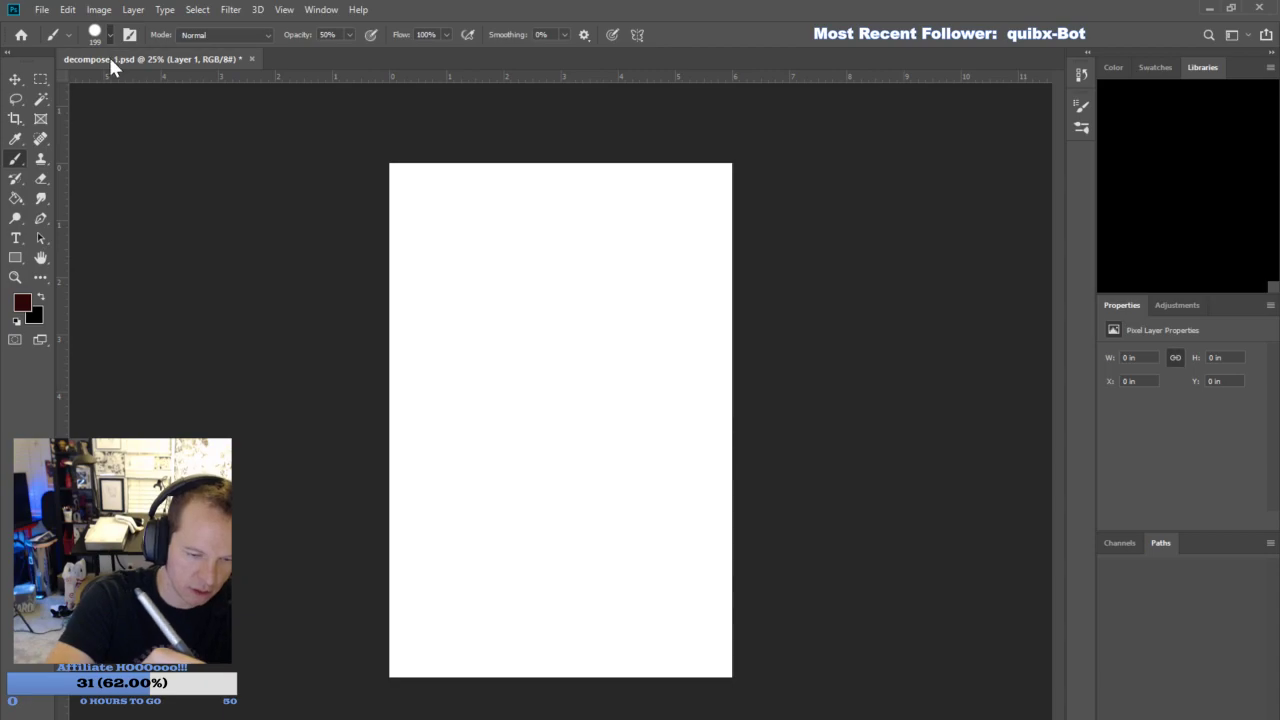
pyautogui.moveTo(484, 410)
pyautogui.mouseDown()
pyautogui.moveTo(535, 330)
pyautogui.moveTo(583, 324)
pyautogui.mouseUp()
pyautogui.moveTo(625, 358); pyautogui.dragTo(623, 424)
pyautogui.moveTo(592, 475); pyautogui.dragTo(552, 496)
pyautogui.moveTo(498, 476); pyautogui.dragTo(617, 325)
pyautogui.moveTo(654, 356)
pyautogui.mouseDown()
pyautogui.moveTo(575, 516)
pyautogui.moveTo(676, 318)
pyautogui.moveTo(487, 384)
pyautogui.moveTo(739, 374)
pyautogui.mouseUp()
# - Roughly sketch the slanted scowling eyes, then the snout, nose and mouth projecting from the head circle
pyautogui.moveTo(462, 350)
pyautogui.mouseDown()
pyautogui.moveTo(652, 398)
pyautogui.moveTo(547, 397)
pyautogui.moveTo(446, 368)
pyautogui.mouseUp()
pyautogui.moveTo(474, 341); pyautogui.dragTo(546, 400)
pyautogui.moveTo(492, 350); pyautogui.dragTo(435, 357)
pyautogui.moveTo(562, 388)
pyautogui.mouseDown()
pyautogui.moveTo(624, 436)
pyautogui.moveTo(583, 380)
pyautogui.moveTo(674, 370)
pyautogui.moveTo(600, 380)
pyautogui.moveTo(665, 340)
pyautogui.mouseUp()
pyautogui.moveTo(540, 396)
pyautogui.mouseDown()
pyautogui.moveTo(432, 486)
pyautogui.moveTo(458, 532)
pyautogui.moveTo(545, 396)
pyautogui.mouseUp()
pyautogui.moveTo(480, 460); pyautogui.dragTo(528, 420)
pyautogui.moveTo(459, 528)
pyautogui.mouseDown()
pyautogui.moveTo(505, 526)
pyautogui.moveTo(493, 577)
pyautogui.mouseUp()
pyautogui.moveTo(490, 571)
pyautogui.mouseDown()
pyautogui.moveTo(560, 560)
pyautogui.moveTo(551, 546)
pyautogui.mouseUp()
pyautogui.moveTo(462, 527); pyautogui.dragTo(419, 560)
pyautogui.moveTo(437, 543)
pyautogui.mouseDown()
pyautogui.moveTo(399, 509)
pyautogui.moveTo(428, 560)
pyautogui.mouseUp()
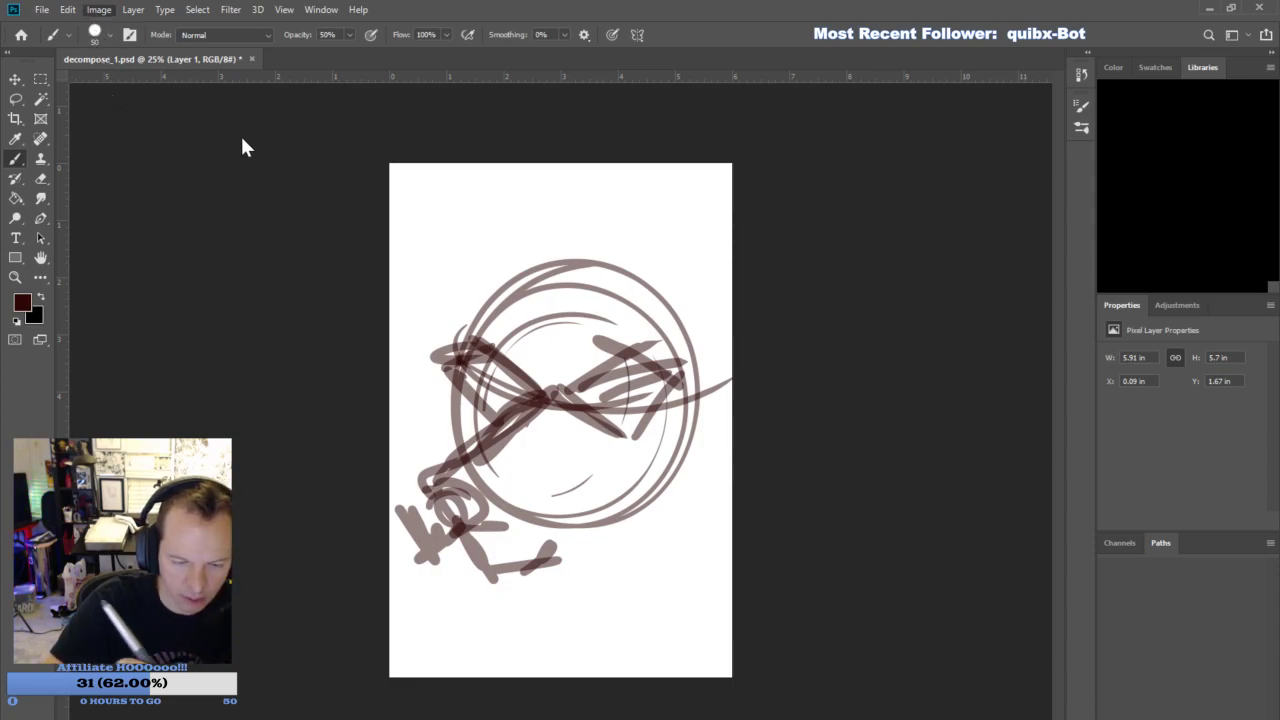
# - Rotate the canvas 90° clockwise to landscape, then turn the sketch back upright by about 86° and scale it to about 71 × 81%
pyautogui.click(305, 158)
pyautogui.hotkey('ctrl', 't')
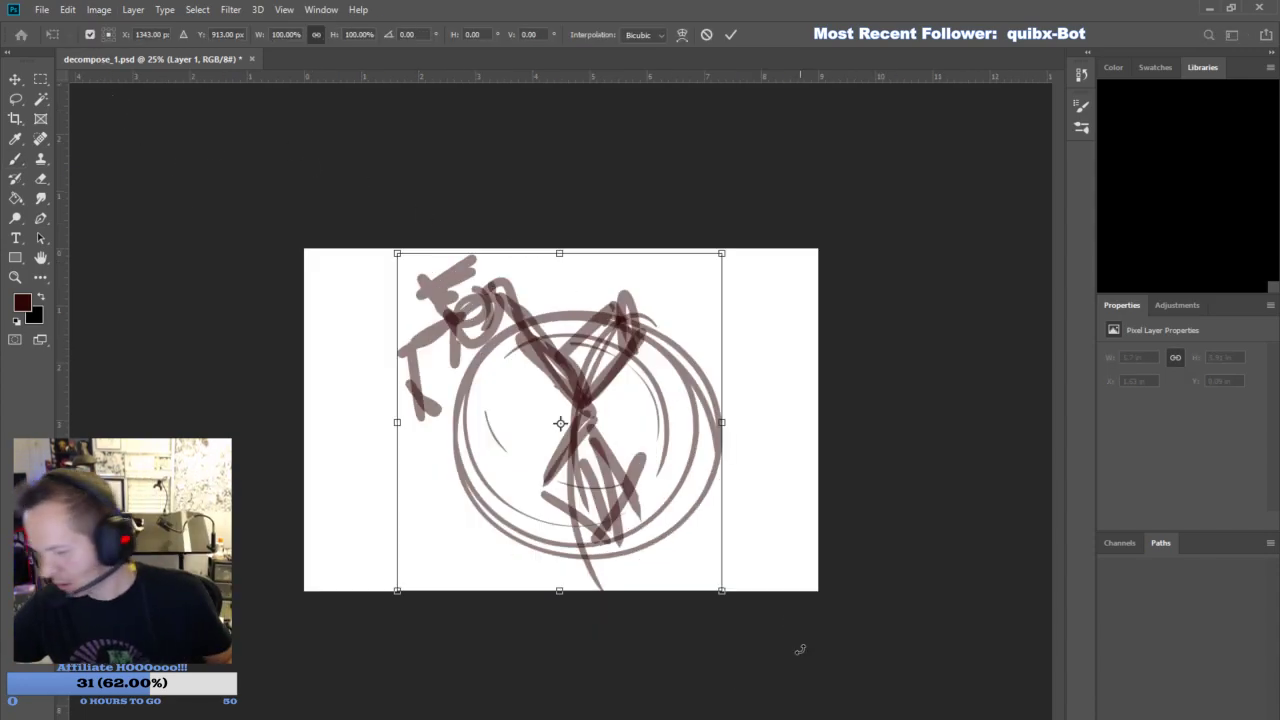
pyautogui.moveTo(743, 254); pyautogui.dragTo(436, 262)
pyautogui.moveTo(738, 269); pyautogui.dragTo(668, 357)
pyautogui.moveTo(612, 456); pyautogui.dragTo(667, 385)
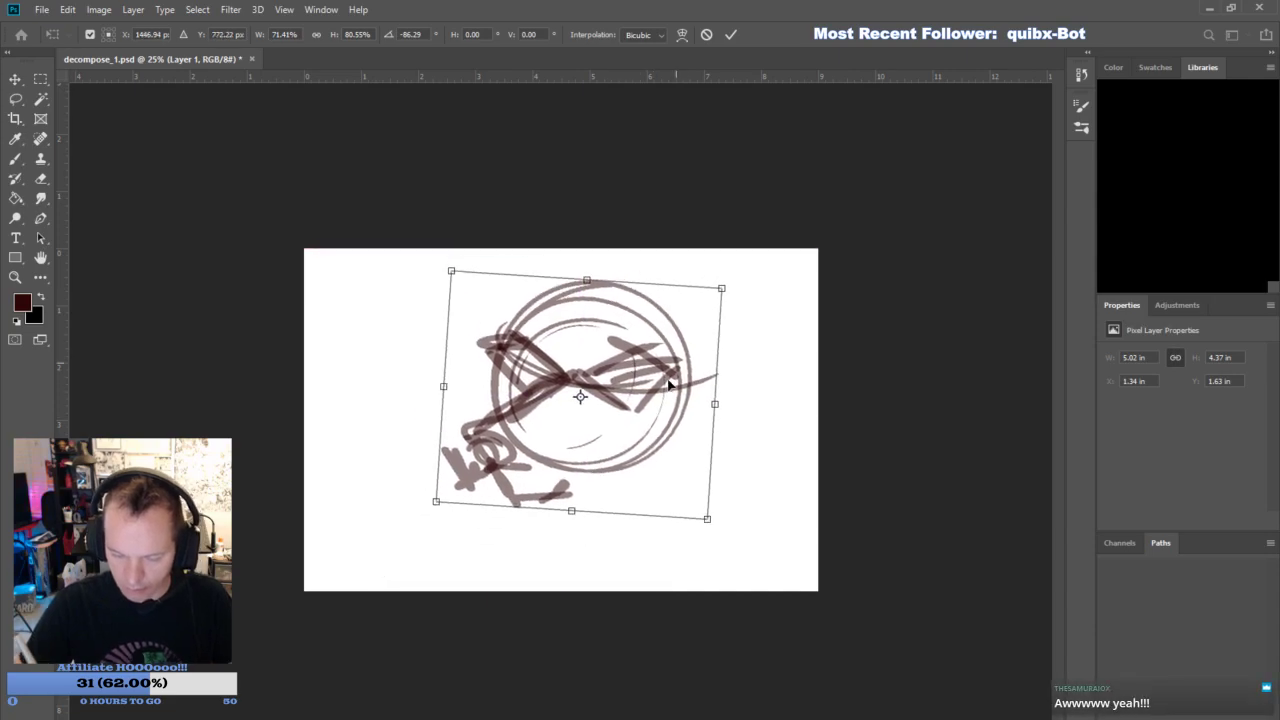
pyautogui.press('Return')
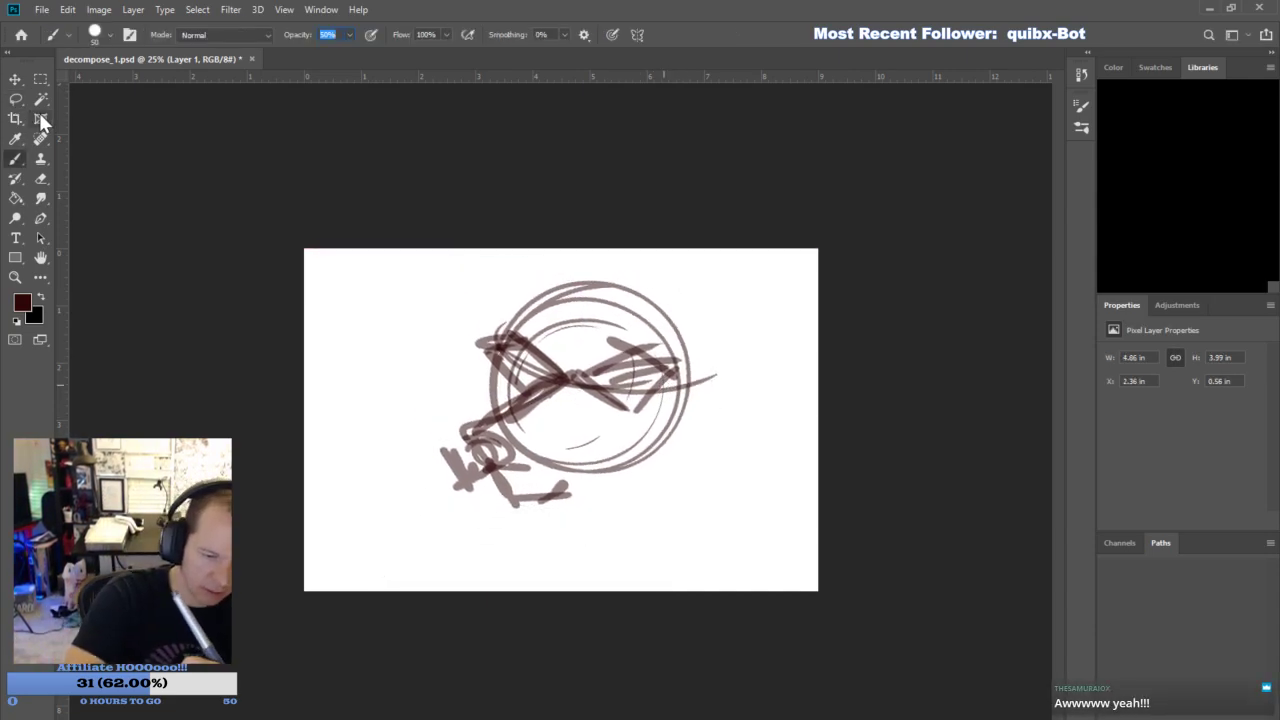
# - Sketch the pointed cheek fur, both ears and the top of the head around the circle
pyautogui.moveTo(443, 429)
pyautogui.mouseDown()
pyautogui.moveTo(386, 327)
pyautogui.moveTo(498, 301)
pyautogui.mouseUp()
pyautogui.moveTo(603, 497)
pyautogui.mouseDown()
pyautogui.moveTo(711, 495)
pyautogui.moveTo(730, 406)
pyautogui.moveTo(722, 382)
pyautogui.mouseUp()
pyautogui.moveTo(692, 452)
pyautogui.mouseDown()
pyautogui.moveTo(780, 452)
pyautogui.moveTo(746, 427)
pyautogui.mouseUp()
pyautogui.moveTo(672, 314); pyautogui.dragTo(756, 282)
pyautogui.moveTo(658, 320)
pyautogui.mouseDown()
pyautogui.moveTo(763, 280)
pyautogui.moveTo(743, 370)
pyautogui.mouseUp()
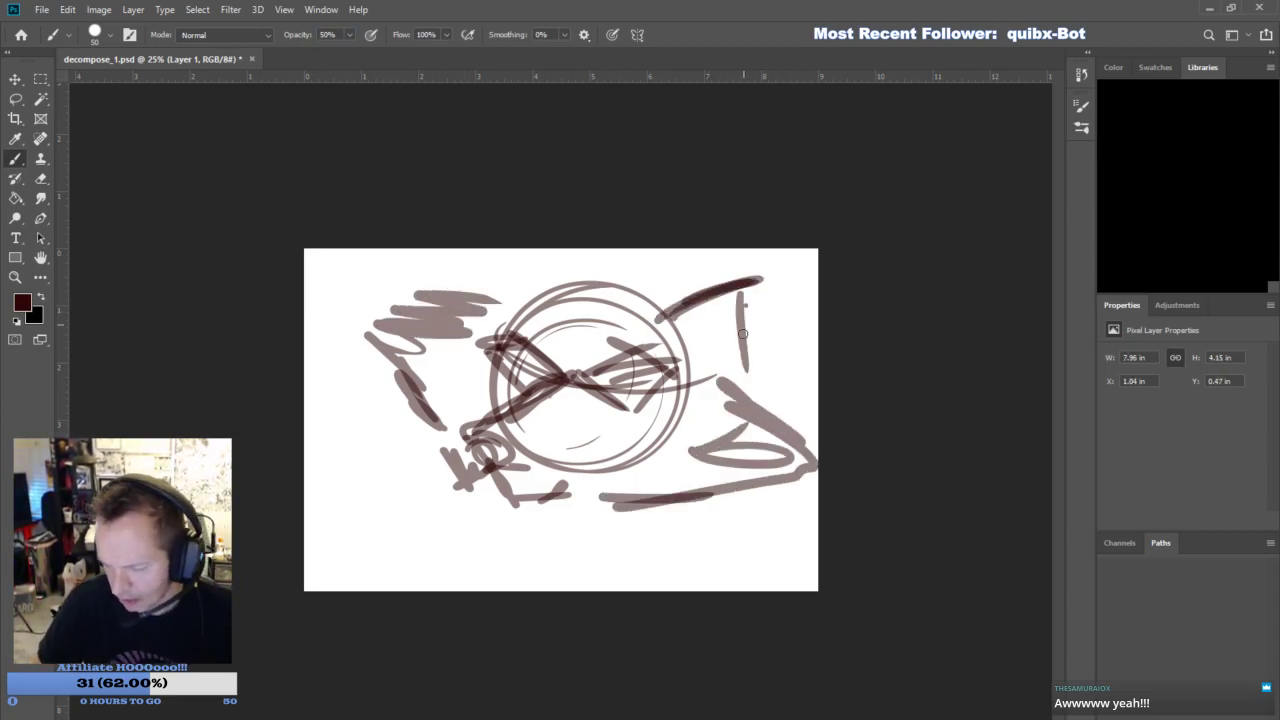
pyautogui.moveTo(745, 297); pyautogui.dragTo(685, 343)
pyautogui.moveTo(526, 254); pyautogui.dragTo(561, 289)
pyautogui.moveTo(482, 254)
pyautogui.mouseDown()
pyautogui.moveTo(518, 304)
pyautogui.moveTo(558, 289)
pyautogui.mouseUp()
pyautogui.moveTo(508, 308); pyautogui.dragTo(666, 286)
pyautogui.moveTo(597, 271); pyautogui.dragTo(708, 303)
# - Sketch the jaw, neck and collar area beneath the snout with loose overlapping strokes
pyautogui.moveTo(480, 487)
pyautogui.mouseDown()
pyautogui.moveTo(515, 511)
pyautogui.moveTo(648, 441)
pyautogui.moveTo(653, 451)
pyautogui.mouseUp()
pyautogui.moveTo(520, 505); pyautogui.dragTo(615, 525)
pyautogui.moveTo(648, 450); pyautogui.dragTo(600, 540)
pyautogui.moveTo(540, 510); pyautogui.dragTo(598, 535)
pyautogui.moveTo(645, 440)
pyautogui.mouseDown()
pyautogui.moveTo(615, 525)
pyautogui.moveTo(548, 505)
pyautogui.moveTo(605, 519)
pyautogui.moveTo(655, 434)
pyautogui.mouseUp()
pyautogui.moveTo(430, 380)
pyautogui.mouseDown()
pyautogui.moveTo(454, 463)
pyautogui.moveTo(480, 313)
pyautogui.moveTo(440, 300)
pyautogui.mouseUp()
pyautogui.moveTo(745, 365); pyautogui.dragTo(805, 450)
pyautogui.moveTo(525, 535)
pyautogui.mouseDown()
pyautogui.moveTo(660, 560)
pyautogui.moveTo(715, 530)
pyautogui.moveTo(683, 578)
pyautogui.mouseUp()
# - Sketch a raised hand gripping a long upright blade beside the face, fill in the lower body fur and fade the sketch layer
pyautogui.moveTo(332, 562)
pyautogui.mouseDown()
pyautogui.moveTo(395, 532)
pyautogui.moveTo(405, 465)
pyautogui.moveTo(352, 440)
pyautogui.moveTo(395, 300)
pyautogui.moveTo(358, 432)
pyautogui.mouseUp()
pyautogui.moveTo(360, 428); pyautogui.dragTo(406, 412)
pyautogui.moveTo(406, 412)
pyautogui.mouseDown()
pyautogui.moveTo(403, 508)
pyautogui.moveTo(422, 500)
pyautogui.moveTo(364, 592)
pyautogui.mouseUp()
pyautogui.moveTo(385, 592)
pyautogui.mouseDown()
pyautogui.moveTo(400, 552)
pyautogui.moveTo(430, 592)
pyautogui.moveTo(500, 482)
pyautogui.mouseUp()
pyautogui.moveTo(500, 482)
pyautogui.mouseDown()
pyautogui.moveTo(420, 600)
pyautogui.moveTo(480, 495)
pyautogui.moveTo(440, 590)
pyautogui.moveTo(439, 524)
pyautogui.moveTo(475, 640)
pyautogui.moveTo(492, 588)
pyautogui.moveTo(705, 523)
pyautogui.moveTo(766, 560)
pyautogui.moveTo(810, 510)
pyautogui.moveTo(776, 580)
pyautogui.moveTo(714, 507)
pyautogui.moveTo(635, 600)
pyautogui.moveTo(600, 580)
pyautogui.moveTo(778, 487)
pyautogui.moveTo(771, 543)
pyautogui.mouseUp()
pyautogui.moveTo(408, 350)
pyautogui.mouseDown()
pyautogui.moveTo(494, 328)
pyautogui.moveTo(502, 294)
pyautogui.mouseUp()
pyautogui.moveTo(748, 356)
pyautogui.mouseDown()
pyautogui.moveTo(716, 336)
pyautogui.moveTo(730, 274)
pyautogui.moveTo(762, 334)
pyautogui.mouseUp()
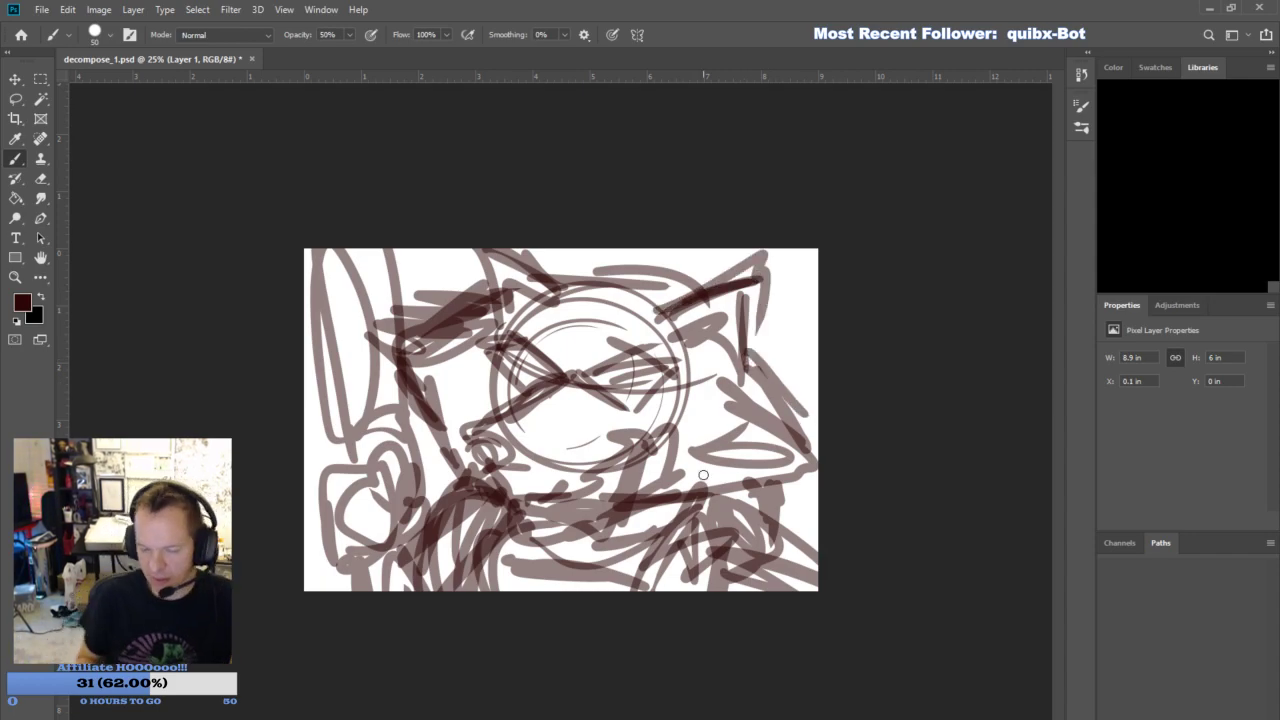
pyautogui.moveTo(325, 432); pyautogui.dragTo(300, 505)
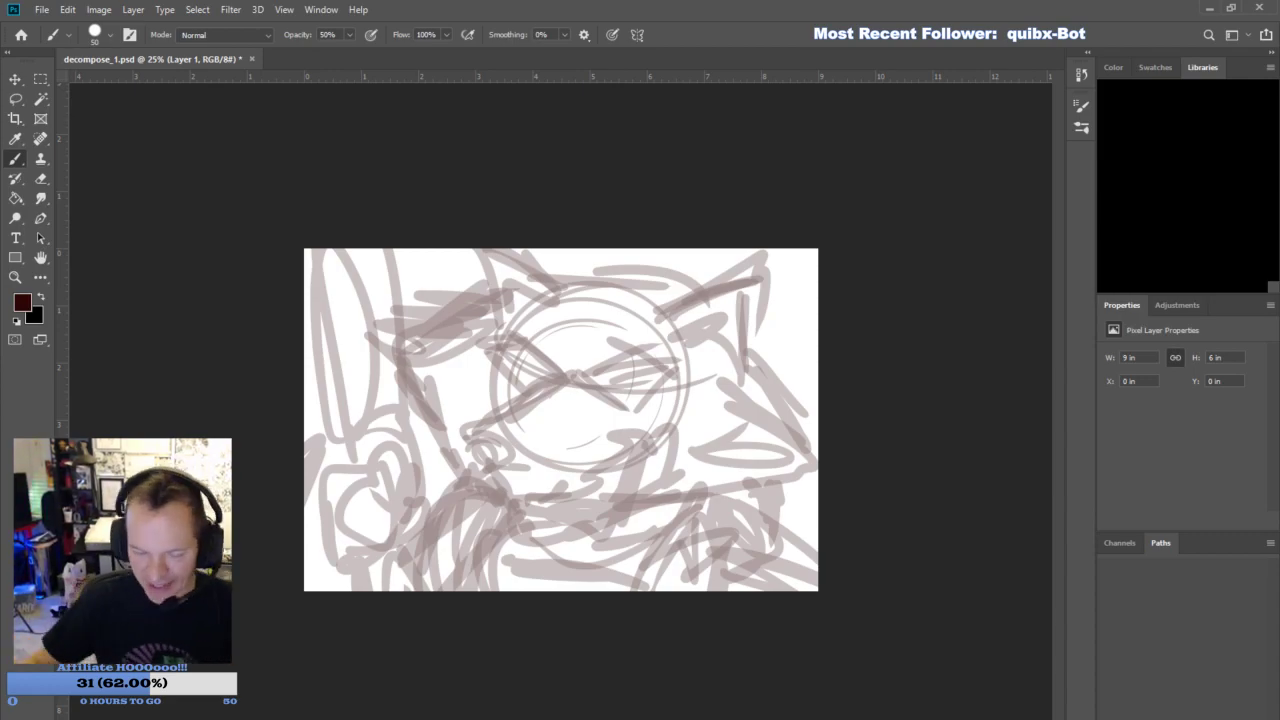
# - Pick a near-black colour with a 26 px brush, add a new layer above the sketch and try a line over one eye
pyautogui.hotkey('ctrl', '0')
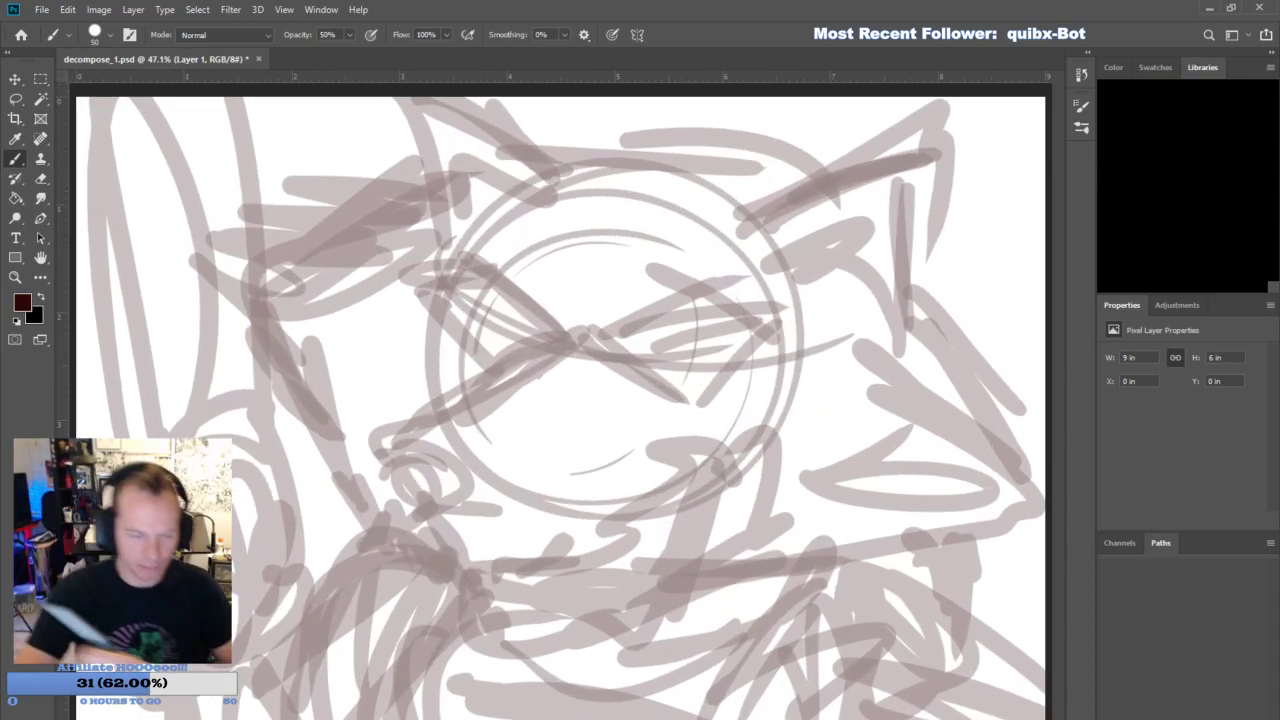
pyautogui.press('i')
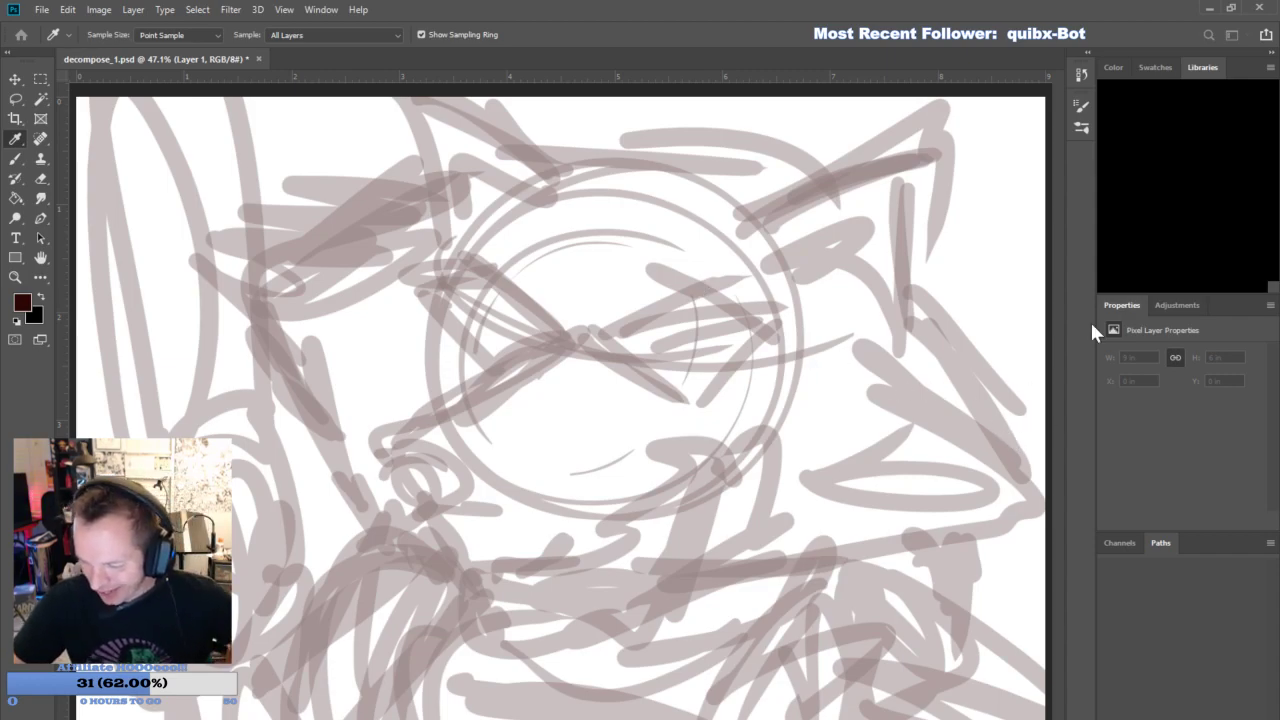
pyautogui.press('b')
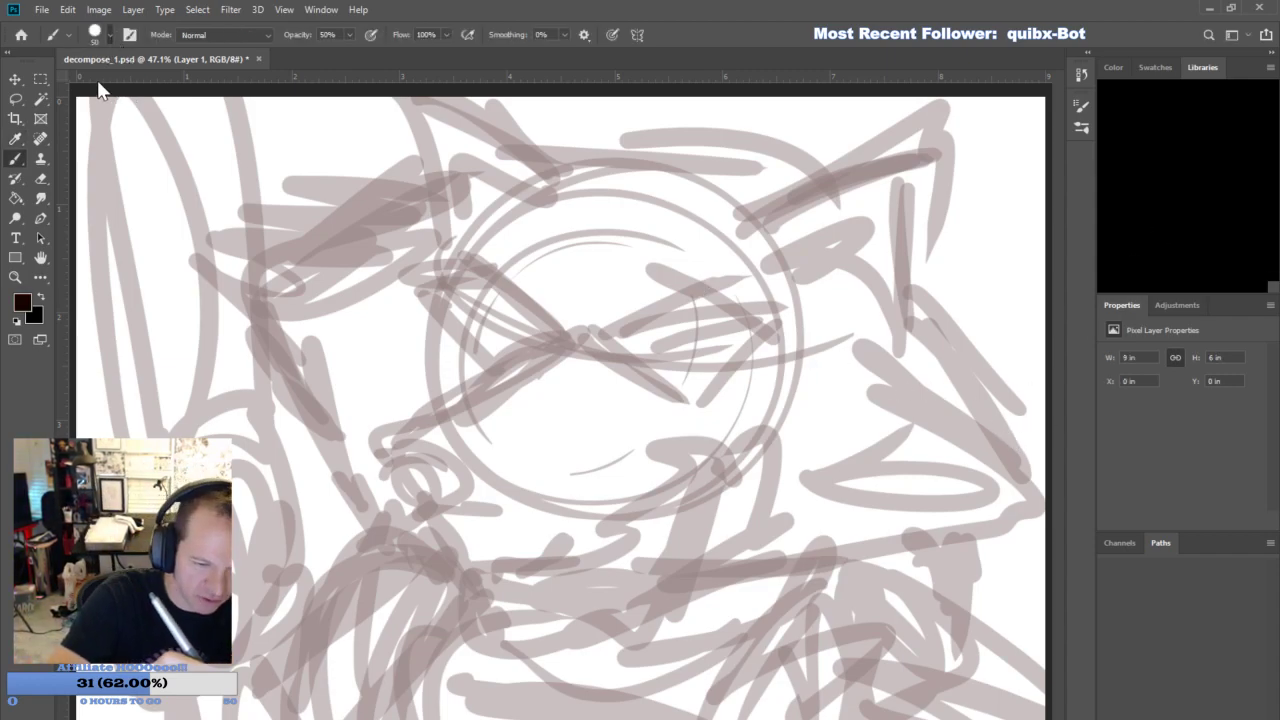
pyautogui.press('z')
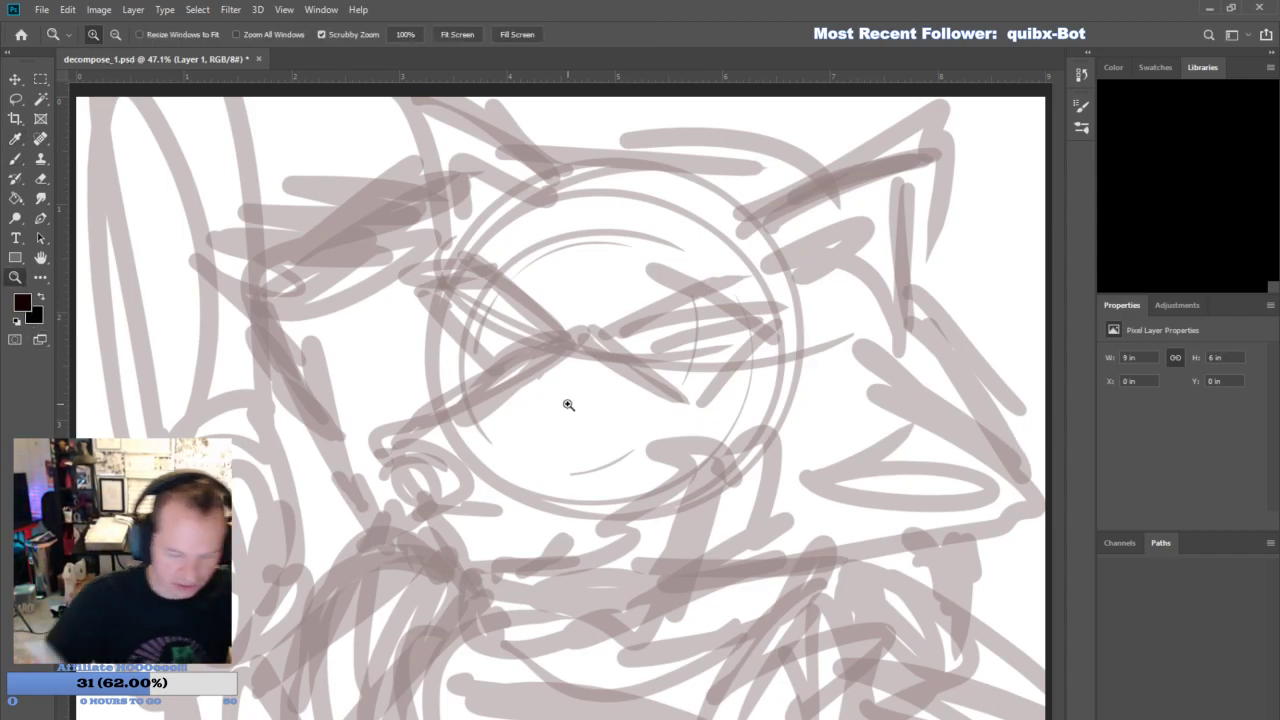
pyautogui.keyDown('alt'); pyautogui.click(686, 398); pyautogui.keyUp('alt')
pyautogui.press('b')
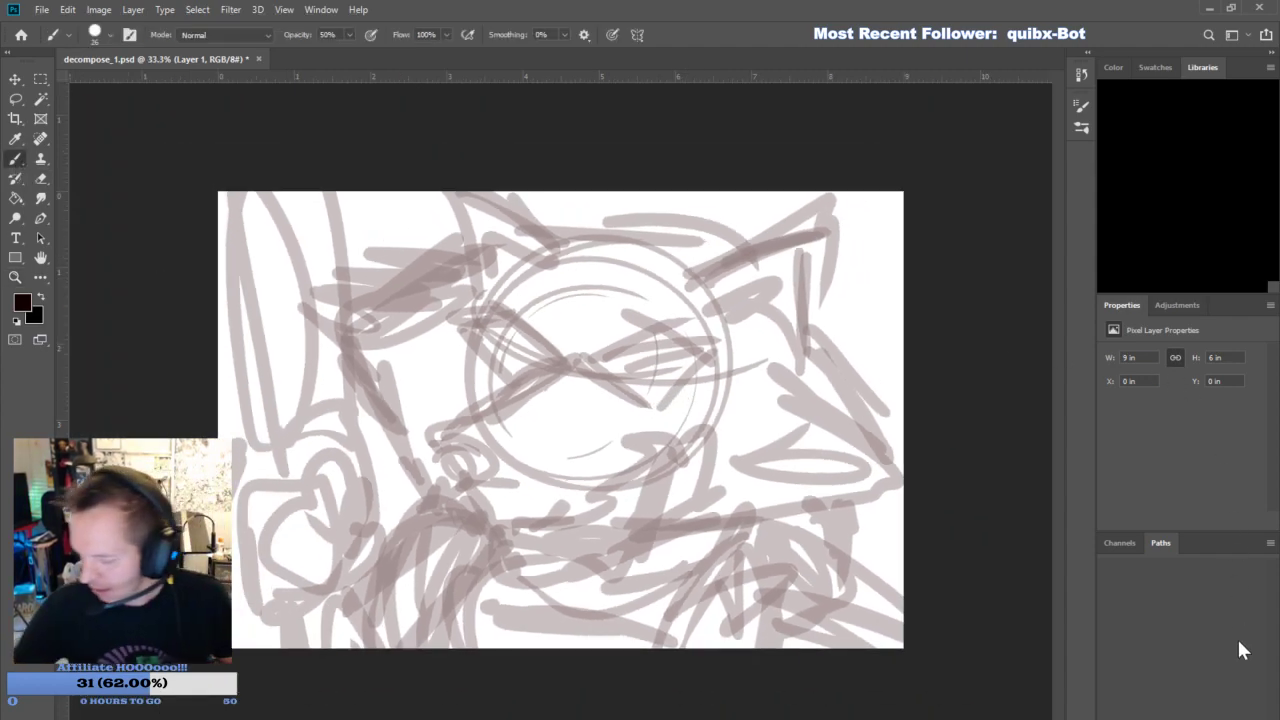
pyautogui.moveTo(587, 366); pyautogui.dragTo(698, 349)
pyautogui.hotkey('ctrl', 'z')
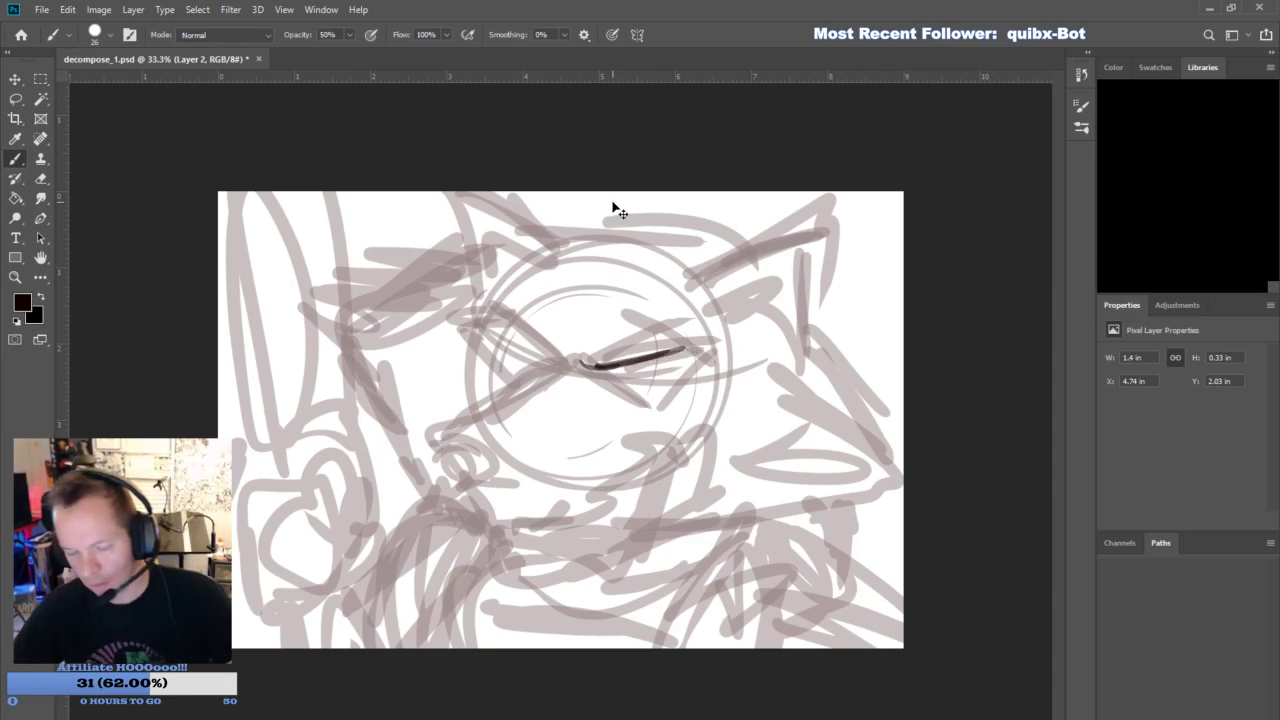
# - Set the brush opacity to 75% and ink both scowling eyes with heavy brow lines and dark surrounding patches
pyautogui.click(327, 35)
pyautogui.write('7')
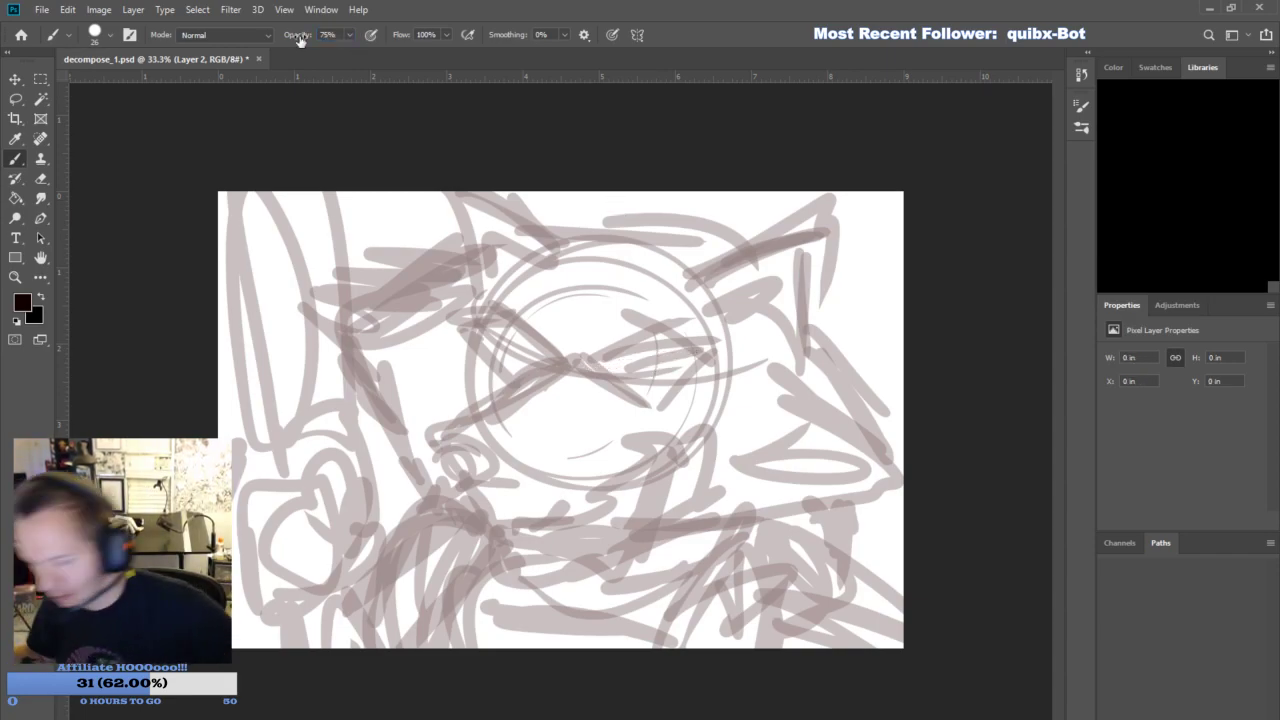
pyautogui.moveTo(576, 360); pyautogui.dragTo(708, 341)
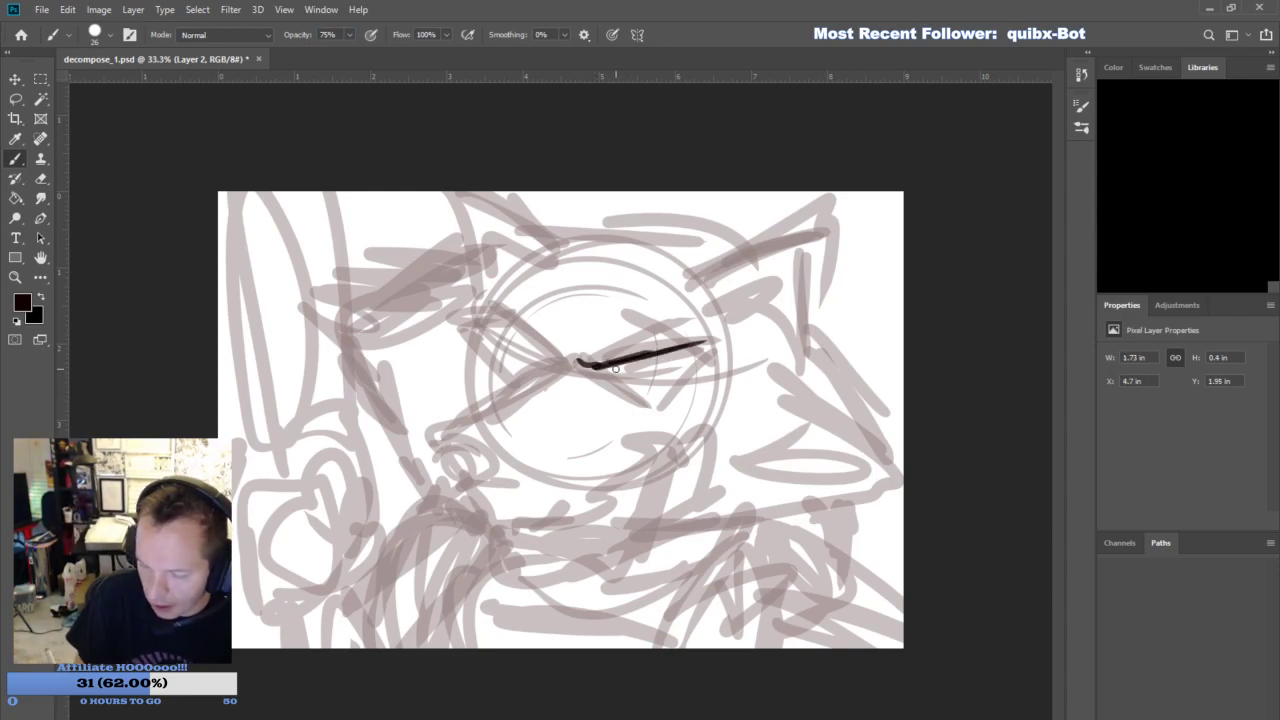
pyautogui.moveTo(612, 367)
pyautogui.mouseDown()
pyautogui.moveTo(666, 382)
pyautogui.moveTo(615, 368)
pyautogui.moveTo(694, 348)
pyautogui.mouseUp()
pyautogui.moveTo(546, 357)
pyautogui.mouseDown()
pyautogui.moveTo(463, 323)
pyautogui.moveTo(503, 370)
pyautogui.moveTo(532, 364)
pyautogui.moveTo(484, 326)
pyautogui.moveTo(596, 374)
pyautogui.moveTo(554, 359)
pyautogui.moveTo(556, 338)
pyautogui.moveTo(543, 364)
pyautogui.mouseUp()
pyautogui.moveTo(538, 356)
pyautogui.mouseDown()
pyautogui.moveTo(504, 339)
pyautogui.moveTo(470, 368)
pyautogui.moveTo(476, 324)
pyautogui.moveTo(518, 380)
pyautogui.moveTo(540, 374)
pyautogui.mouseUp()
pyautogui.moveTo(479, 338)
pyautogui.mouseDown()
pyautogui.moveTo(484, 350)
pyautogui.moveTo(460, 318)
pyautogui.moveTo(634, 398)
pyautogui.moveTo(680, 372)
pyautogui.moveTo(648, 400)
pyautogui.moveTo(716, 348)
pyautogui.moveTo(722, 358)
pyautogui.mouseUp()
pyautogui.moveTo(505, 332); pyautogui.dragTo(570, 362)
pyautogui.moveTo(455, 308); pyautogui.dragTo(484, 326)
pyautogui.moveTo(706, 352); pyautogui.dragTo(722, 356)
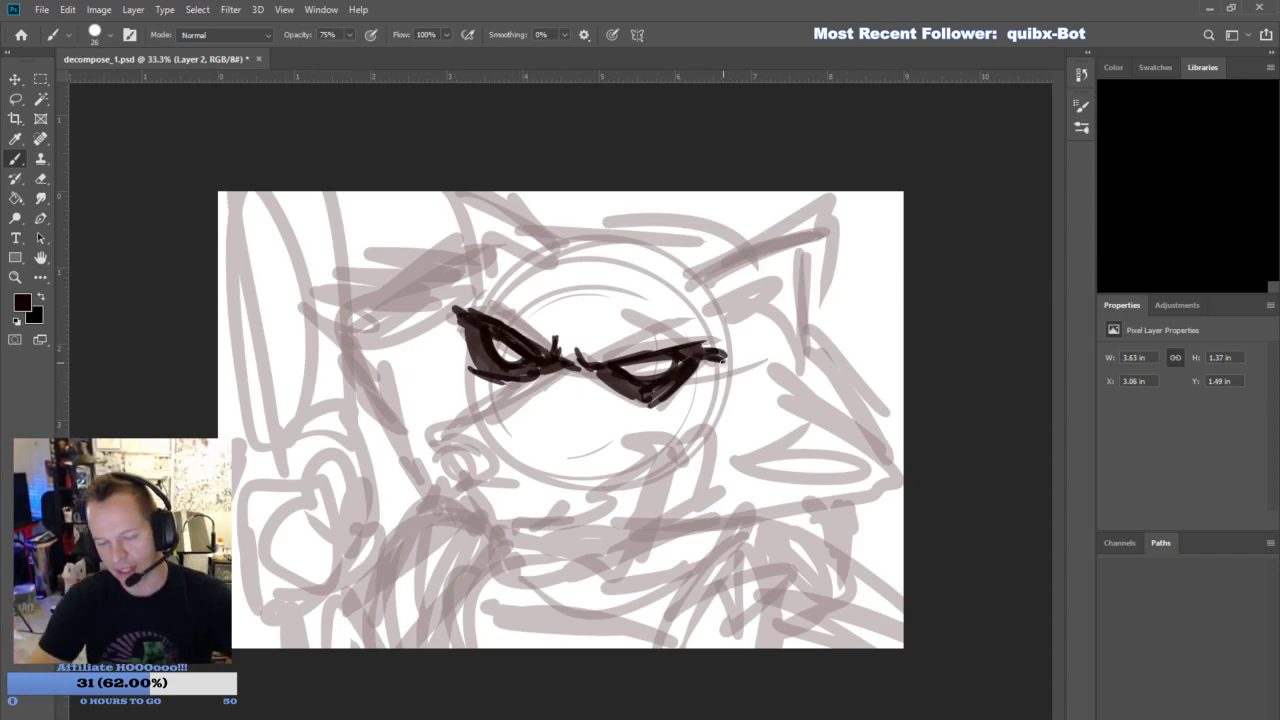
# - Ink the dark nose, the mouth line beneath it and the creases along the muzzle bridge
pyautogui.moveTo(449, 425)
pyautogui.mouseDown()
pyautogui.moveTo(512, 430)
pyautogui.moveTo(457, 435)
pyautogui.moveTo(467, 461)
pyautogui.moveTo(467, 432)
pyautogui.moveTo(476, 443)
pyautogui.moveTo(482, 432)
pyautogui.moveTo(476, 450)
pyautogui.moveTo(506, 446)
pyautogui.moveTo(508, 430)
pyautogui.moveTo(504, 441)
pyautogui.moveTo(446, 436)
pyautogui.moveTo(508, 426)
pyautogui.moveTo(449, 411)
pyautogui.moveTo(570, 356)
pyautogui.mouseUp()
pyautogui.moveTo(467, 463)
pyautogui.mouseDown()
pyautogui.moveTo(492, 506)
pyautogui.moveTo(524, 514)
pyautogui.moveTo(570, 491)
pyautogui.mouseUp()
pyautogui.moveTo(466, 484)
pyautogui.mouseDown()
pyautogui.moveTo(432, 480)
pyautogui.moveTo(422, 463)
pyautogui.moveTo(515, 428)
pyautogui.moveTo(471, 416)
pyautogui.moveTo(514, 427)
pyautogui.mouseUp()
pyautogui.moveTo(553, 387)
pyautogui.mouseDown()
pyautogui.moveTo(585, 372)
pyautogui.moveTo(615, 410)
pyautogui.moveTo(656, 392)
pyautogui.mouseUp()
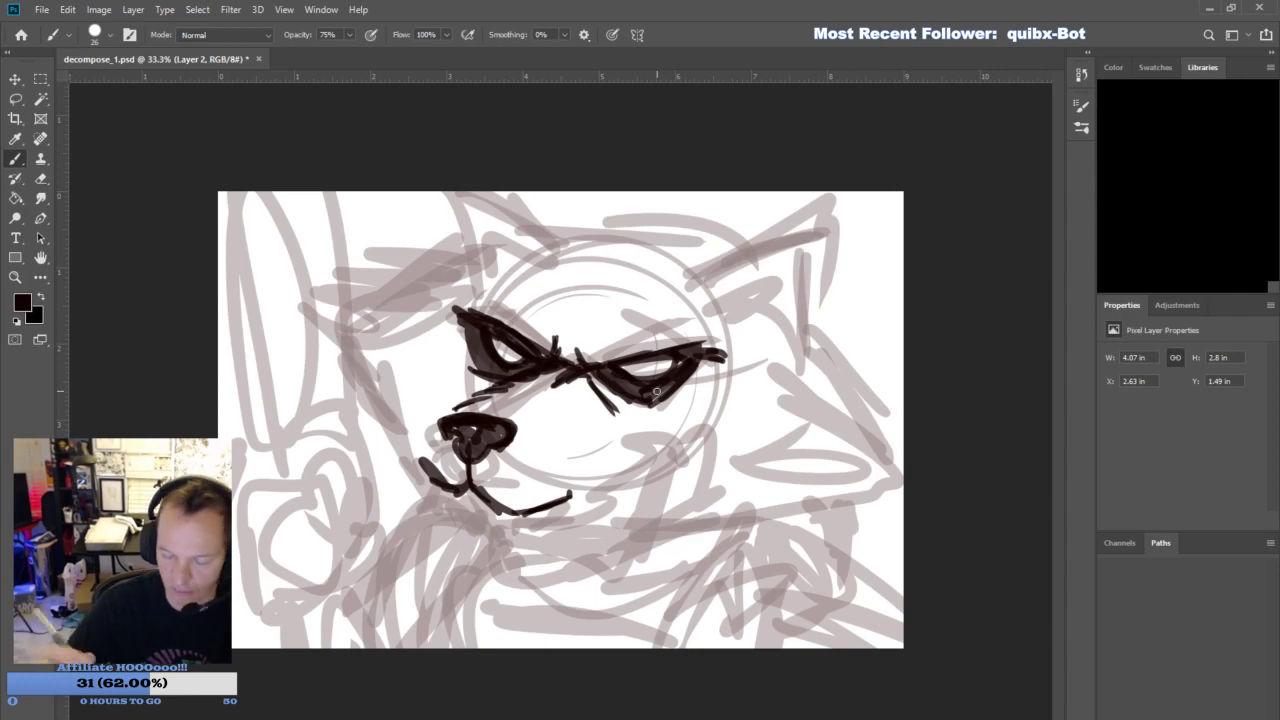
pyautogui.moveTo(447, 490)
pyautogui.mouseDown()
pyautogui.moveTo(462, 518)
pyautogui.moveTo(494, 532)
pyautogui.mouseUp()
pyautogui.hotkey('ctrl', 'z')
pyautogui.hotkey('ctrl', 'z')
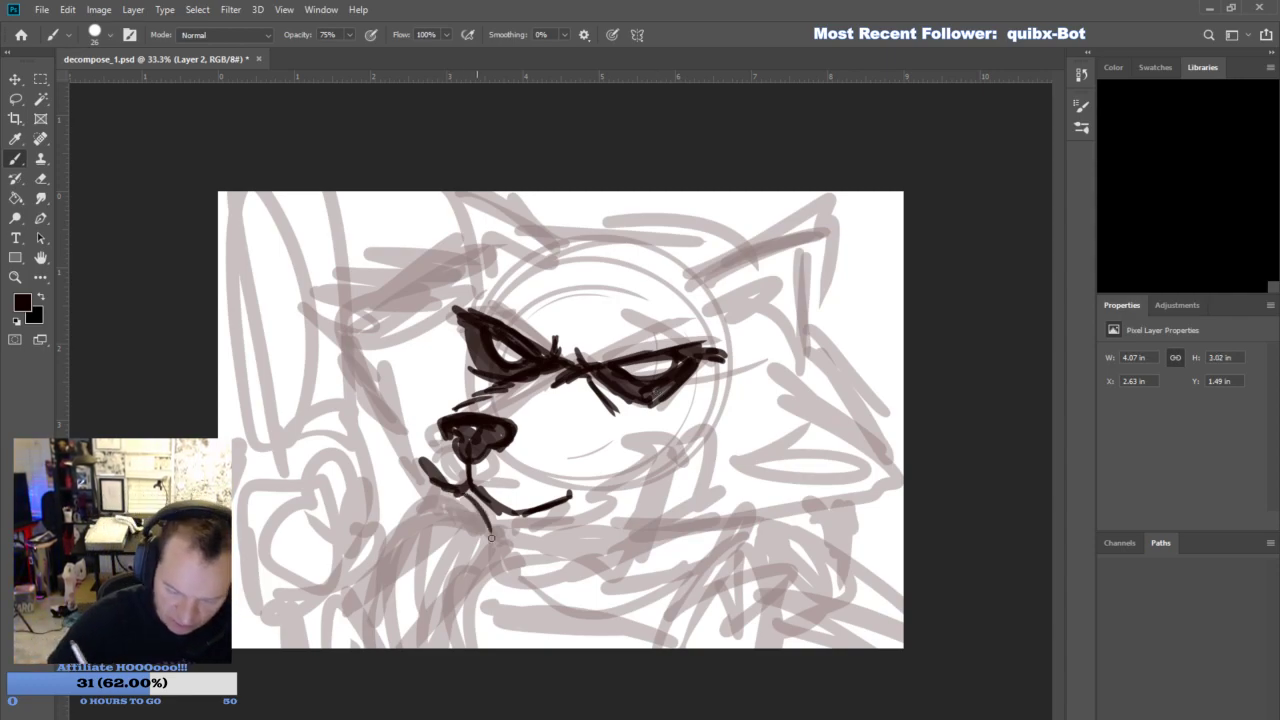
# - Extend the smirking mouth up to its corner in the cheek and ink the lower jaw beneath it
pyautogui.moveTo(554, 503); pyautogui.dragTo(626, 458)
pyautogui.moveTo(474, 490); pyautogui.dragTo(527, 543)
pyautogui.moveTo(508, 537)
pyautogui.mouseDown()
pyautogui.moveTo(563, 533)
pyautogui.moveTo(603, 504)
pyautogui.moveTo(573, 521)
pyautogui.mouseUp()
pyautogui.moveTo(619, 467); pyautogui.dragTo(586, 508)
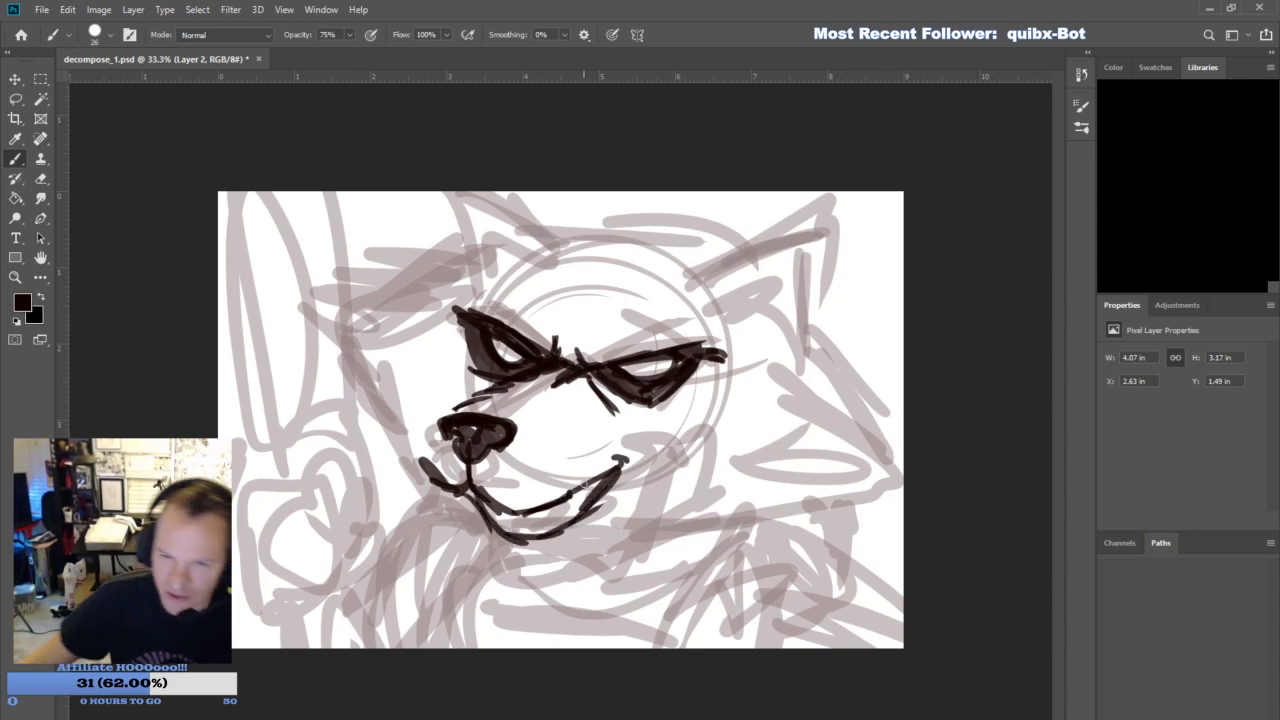
# - Erase the overlapping jaw line below the front of the mouth with a 59 px Eraser at 100% opacity
pyautogui.click(40, 158)
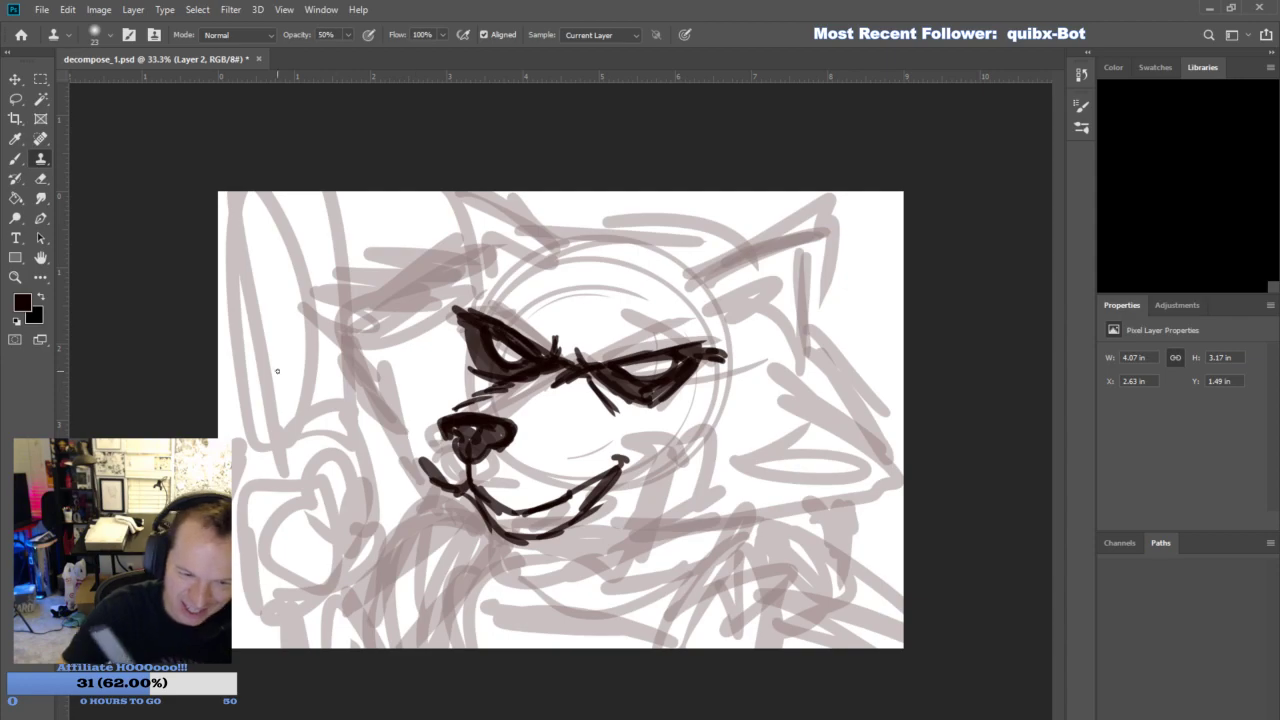
pyautogui.click(41, 180)
pyautogui.moveTo(468, 506); pyautogui.dragTo(482, 536)
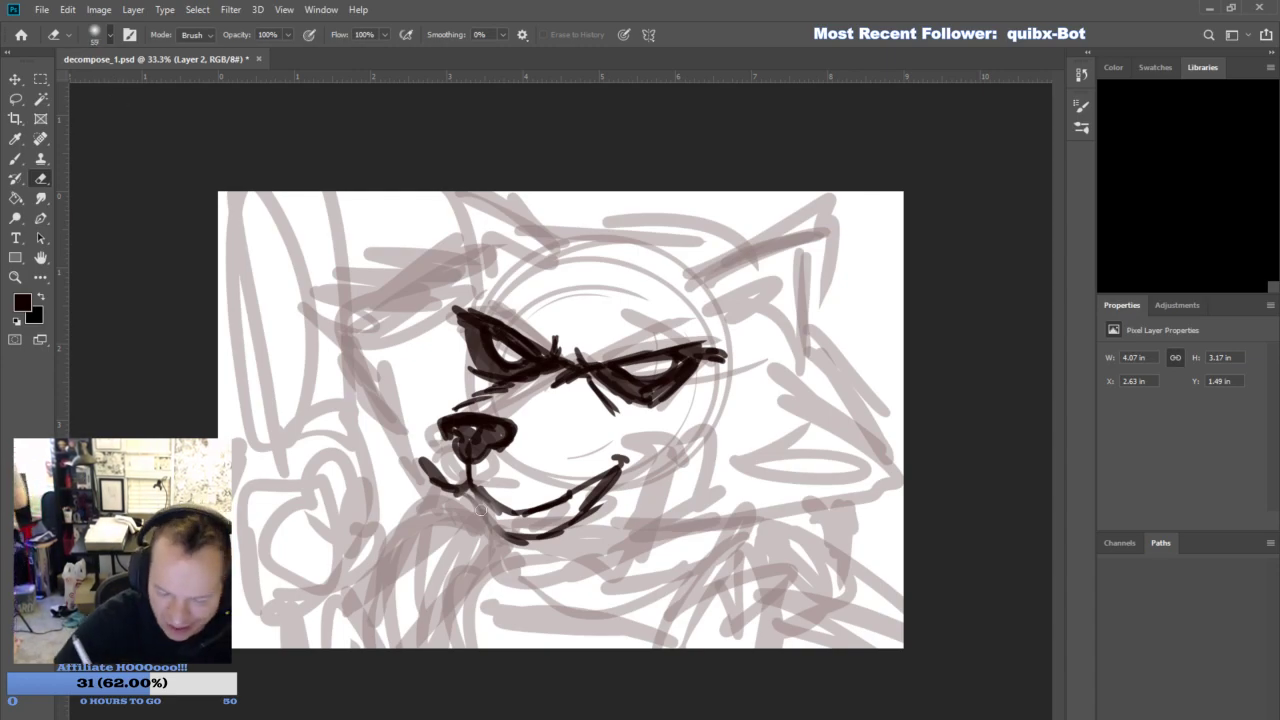
pyautogui.click(14, 178)
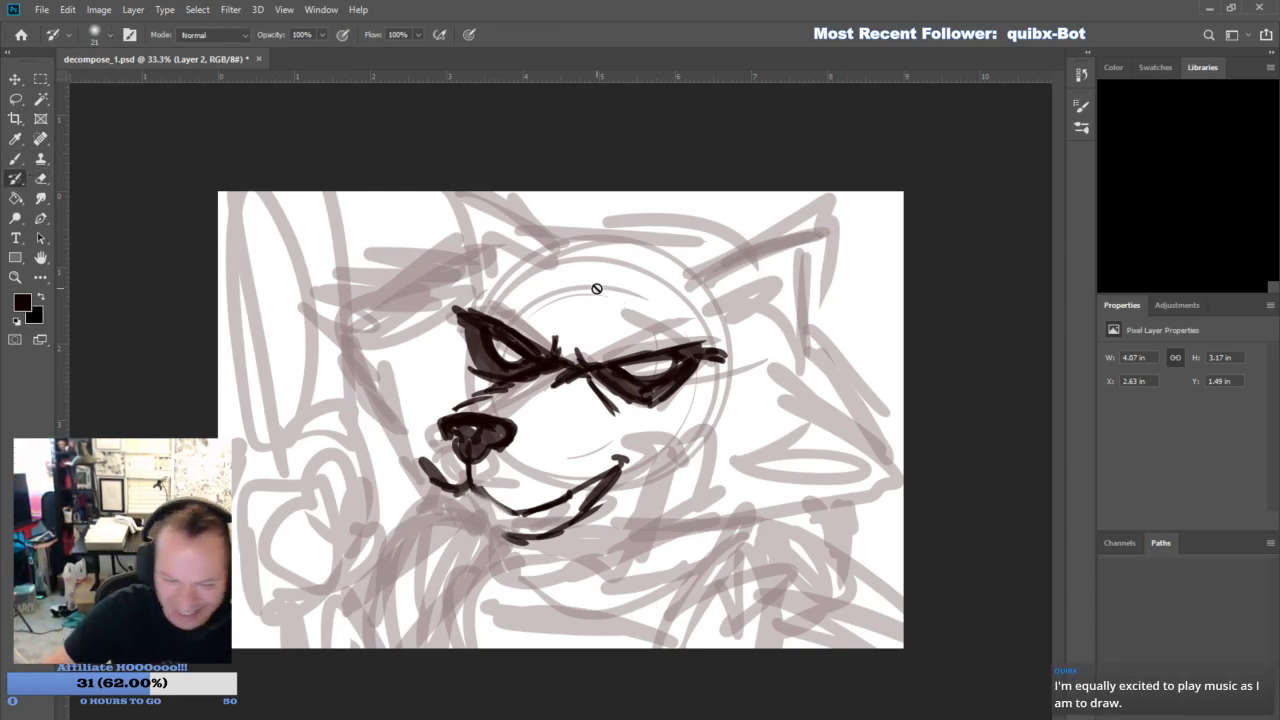
# - Ink a layered lower jaw and chin beneath the smirking mouth with the 75% opacity brush
pyautogui.press('b')
pyautogui.moveTo(482, 494)
pyautogui.mouseDown()
pyautogui.moveTo(514, 514)
pyautogui.moveTo(489, 517)
pyautogui.moveTo(504, 532)
pyautogui.moveTo(498, 516)
pyautogui.moveTo(484, 531)
pyautogui.moveTo(566, 550)
pyautogui.moveTo(557, 535)
pyautogui.moveTo(510, 586)
pyautogui.moveTo(570, 582)
pyautogui.moveTo(586, 562)
pyautogui.mouseUp()
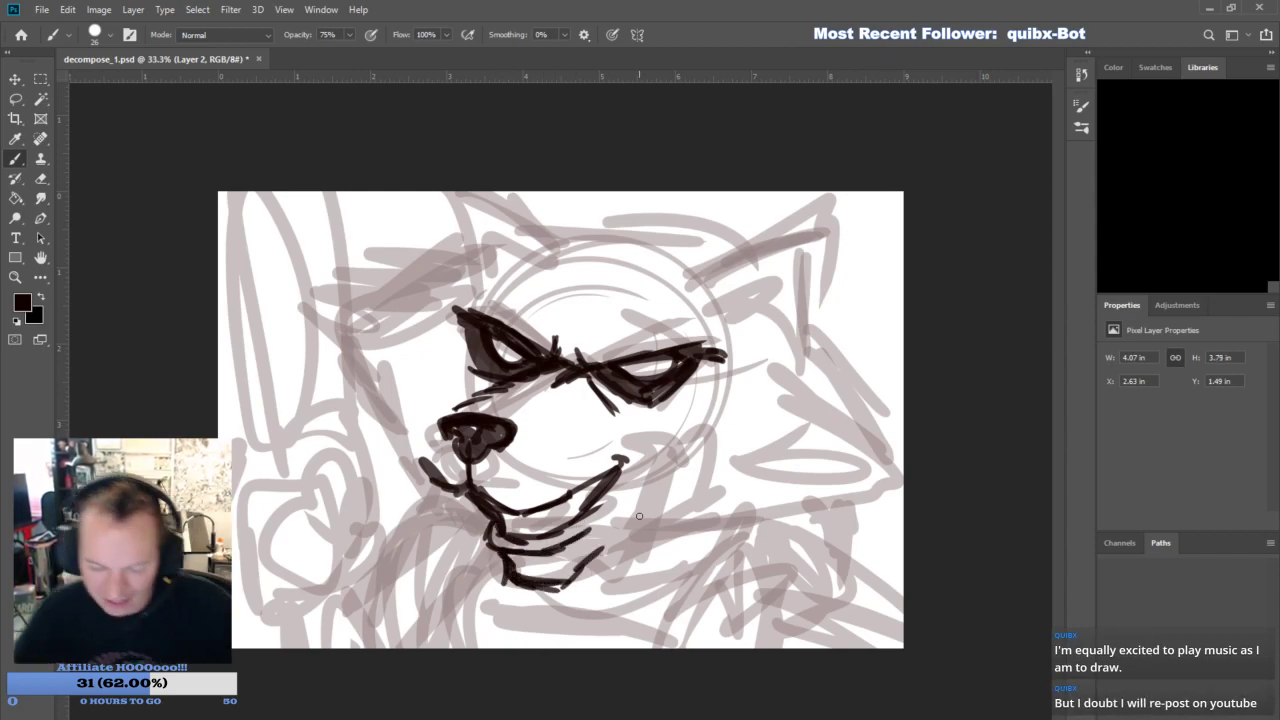
# - Erase the lower jaw and the mouth corner in the cheek, and trim the nose's outer edge
pyautogui.press('e')
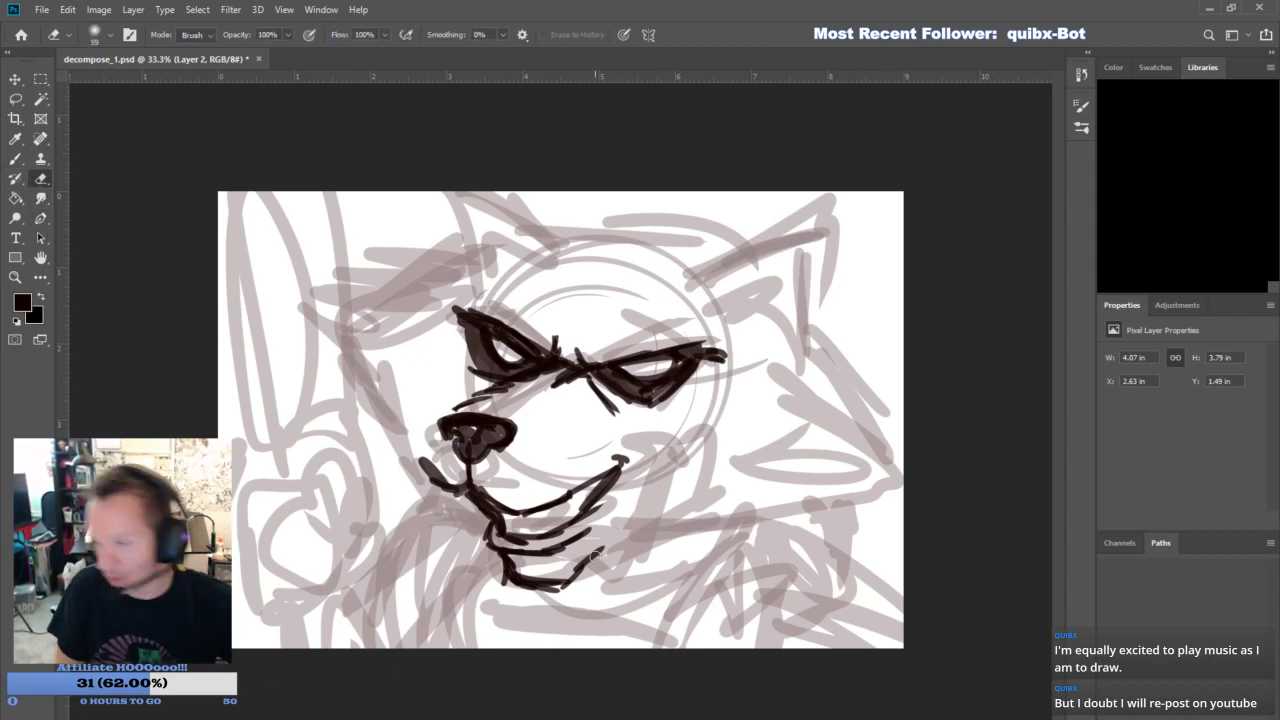
pyautogui.moveTo(596, 556)
pyautogui.mouseDown()
pyautogui.moveTo(630, 552)
pyautogui.moveTo(498, 582)
pyautogui.moveTo(500, 554)
pyautogui.moveTo(559, 527)
pyautogui.moveTo(499, 511)
pyautogui.moveTo(469, 554)
pyautogui.moveTo(615, 537)
pyautogui.moveTo(591, 515)
pyautogui.moveTo(610, 470)
pyautogui.mouseUp()
pyautogui.moveTo(493, 438)
pyautogui.mouseDown()
pyautogui.moveTo(508, 432)
pyautogui.moveTo(516, 451)
pyautogui.mouseUp()
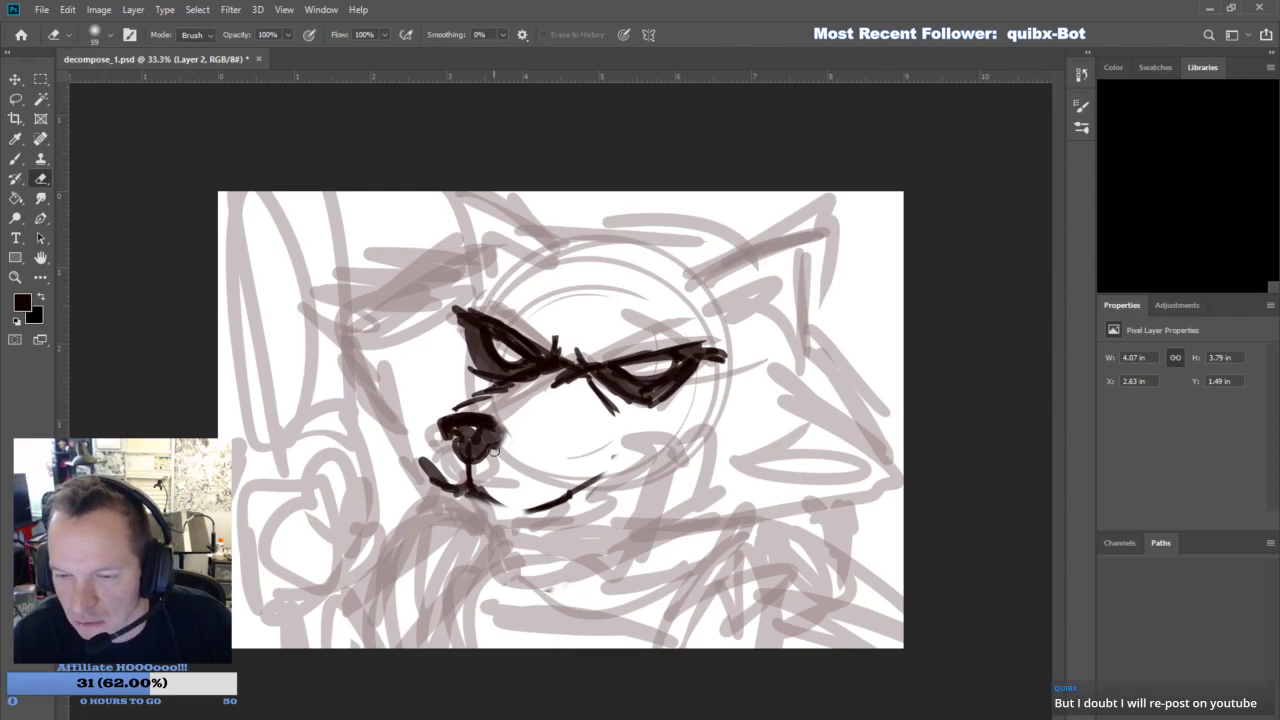
# - Re-ink the front mouth line below the nose and draw long whiskers sweeping out from both sides of the muzzle
pyautogui.click(15, 158)
pyautogui.moveTo(490, 424)
pyautogui.mouseDown()
pyautogui.moveTo(499, 454)
pyautogui.moveTo(474, 479)
pyautogui.moveTo(532, 512)
pyautogui.mouseUp()
pyautogui.moveTo(432, 470); pyautogui.dragTo(240, 540)
pyautogui.moveTo(428, 466); pyautogui.dragTo(240, 496)
pyautogui.moveTo(434, 461)
pyautogui.mouseDown()
pyautogui.moveTo(294, 434)
pyautogui.moveTo(436, 446)
pyautogui.moveTo(300, 378)
pyautogui.moveTo(298, 450)
pyautogui.mouseUp()
pyautogui.moveTo(546, 492)
pyautogui.mouseDown()
pyautogui.moveTo(742, 598)
pyautogui.moveTo(696, 596)
pyautogui.moveTo(832, 552)
pyautogui.moveTo(854, 558)
pyautogui.mouseUp()
pyautogui.moveTo(528, 468); pyautogui.dragTo(820, 482)
pyautogui.moveTo(536, 470); pyautogui.dragTo(788, 464)
# - Ink short crease marks beside the nose and on the cheek, and reinforce the brow lines
pyautogui.moveTo(422, 449); pyautogui.dragTo(424, 421)
pyautogui.moveTo(577, 452)
pyautogui.mouseDown()
pyautogui.moveTo(596, 468)
pyautogui.moveTo(570, 442)
pyautogui.mouseUp()
pyautogui.moveTo(574, 370); pyautogui.dragTo(512, 342)
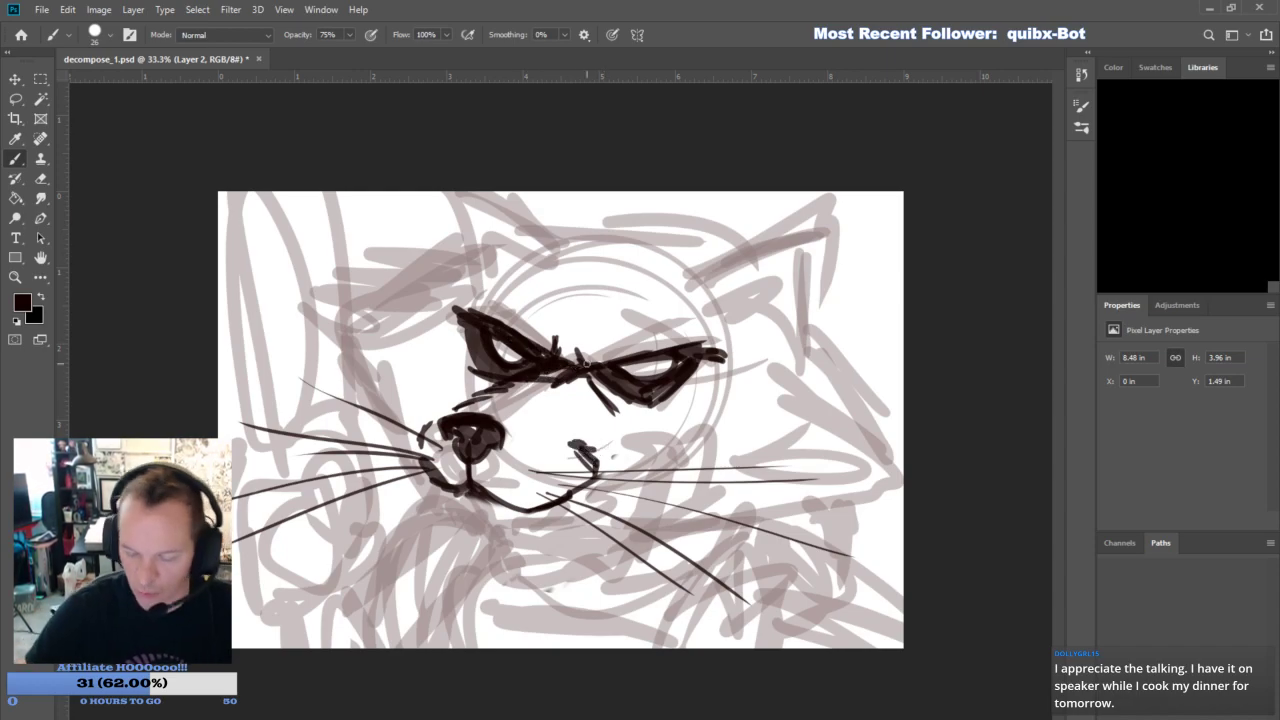
pyautogui.moveTo(582, 362); pyautogui.dragTo(716, 336)
# - Ink pointed upper fangs below the mouth line and extend the mouth up to a new corner in the cheek
pyautogui.moveTo(450, 488)
pyautogui.mouseDown()
pyautogui.moveTo(477, 529)
pyautogui.moveTo(467, 496)
pyautogui.moveTo(514, 511)
pyautogui.moveTo(528, 548)
pyautogui.mouseUp()
pyautogui.moveTo(542, 506); pyautogui.dragTo(530, 550)
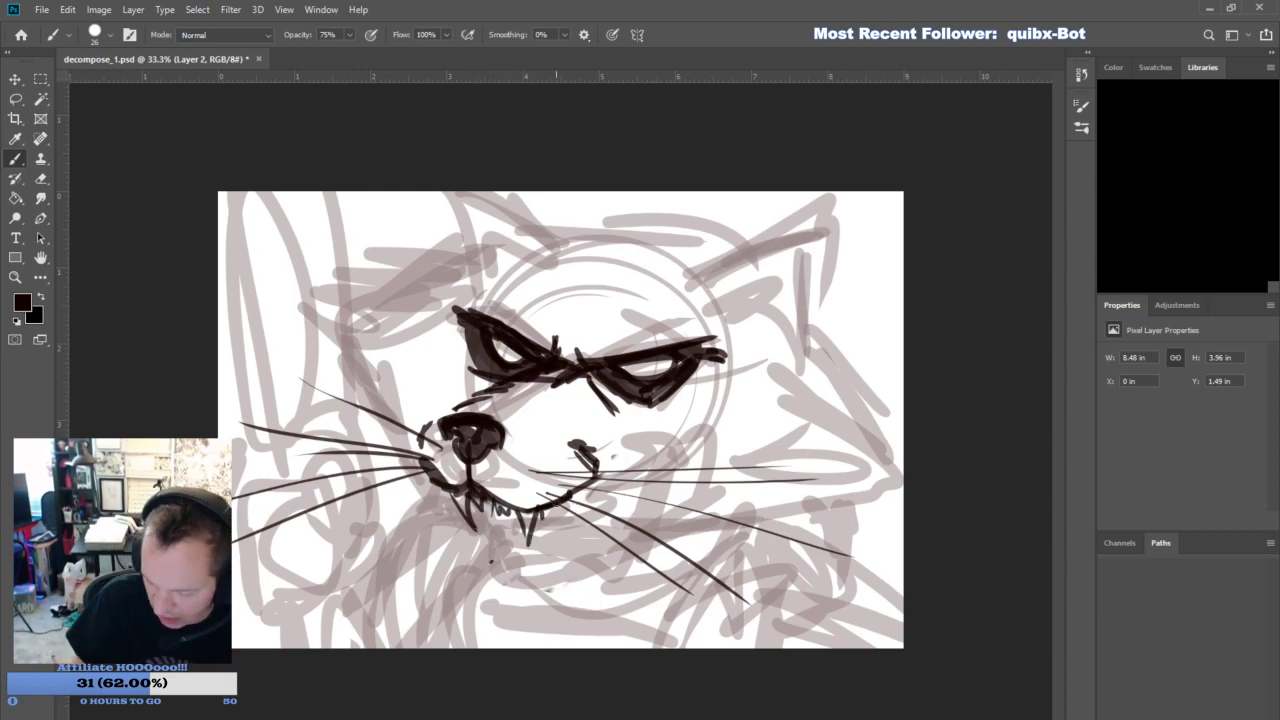
pyautogui.moveTo(590, 485); pyautogui.dragTo(635, 434)
pyautogui.moveTo(623, 431)
pyautogui.mouseDown()
pyautogui.moveTo(647, 434)
pyautogui.moveTo(575, 493)
pyautogui.mouseUp()
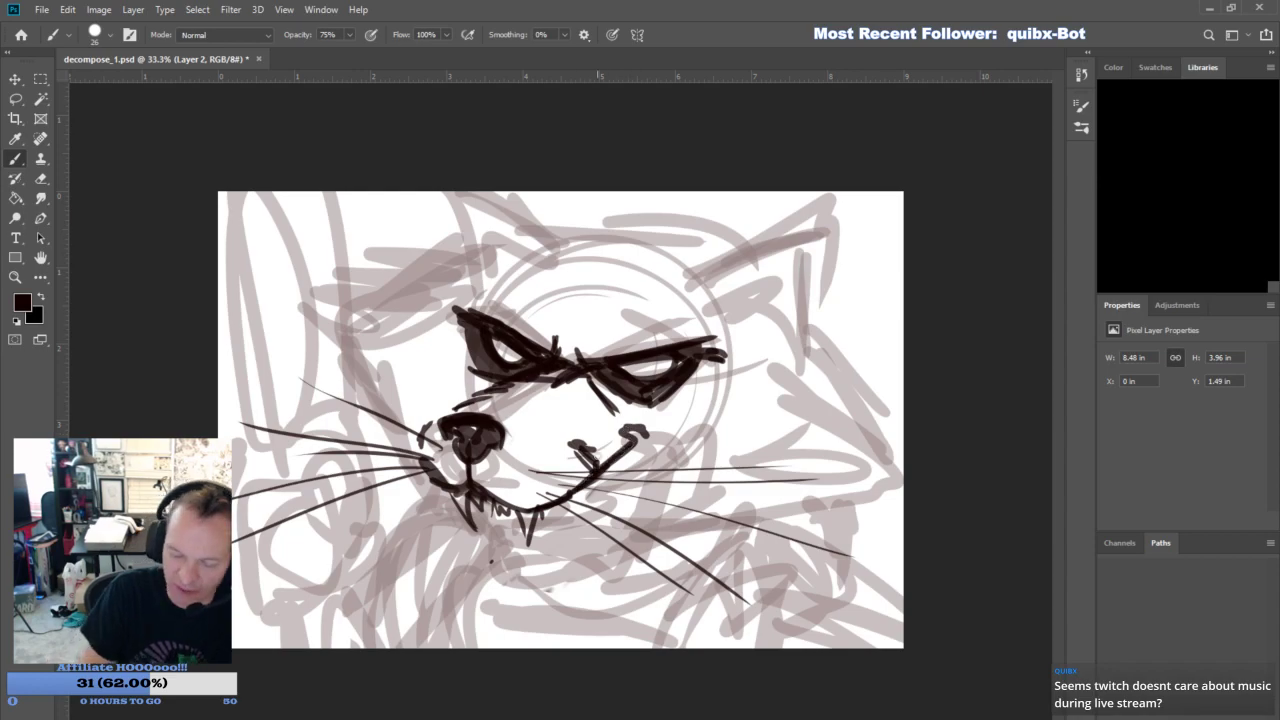
# - Ink the open mouth with a dark corner, lower teeth and jaw outline, plus crease marks beside its corner
pyautogui.moveTo(634, 437); pyautogui.dragTo(608, 502)
pyautogui.moveTo(496, 530)
pyautogui.mouseDown()
pyautogui.moveTo(501, 570)
pyautogui.moveTo(524, 570)
pyautogui.moveTo(529, 556)
pyautogui.moveTo(497, 564)
pyautogui.moveTo(525, 578)
pyautogui.moveTo(568, 547)
pyautogui.moveTo(632, 442)
pyautogui.mouseUp()
pyautogui.moveTo(607, 506); pyautogui.dragTo(624, 458)
pyautogui.moveTo(488, 558)
pyautogui.mouseDown()
pyautogui.moveTo(552, 572)
pyautogui.moveTo(484, 562)
pyautogui.moveTo(493, 594)
pyautogui.moveTo(524, 621)
pyautogui.moveTo(554, 620)
pyautogui.moveTo(519, 612)
pyautogui.moveTo(556, 594)
pyautogui.moveTo(622, 523)
pyautogui.mouseUp()
pyautogui.moveTo(564, 586)
pyautogui.mouseDown()
pyautogui.moveTo(645, 493)
pyautogui.moveTo(550, 571)
pyautogui.moveTo(507, 547)
pyautogui.moveTo(582, 521)
pyautogui.moveTo(606, 472)
pyautogui.moveTo(601, 493)
pyautogui.mouseUp()
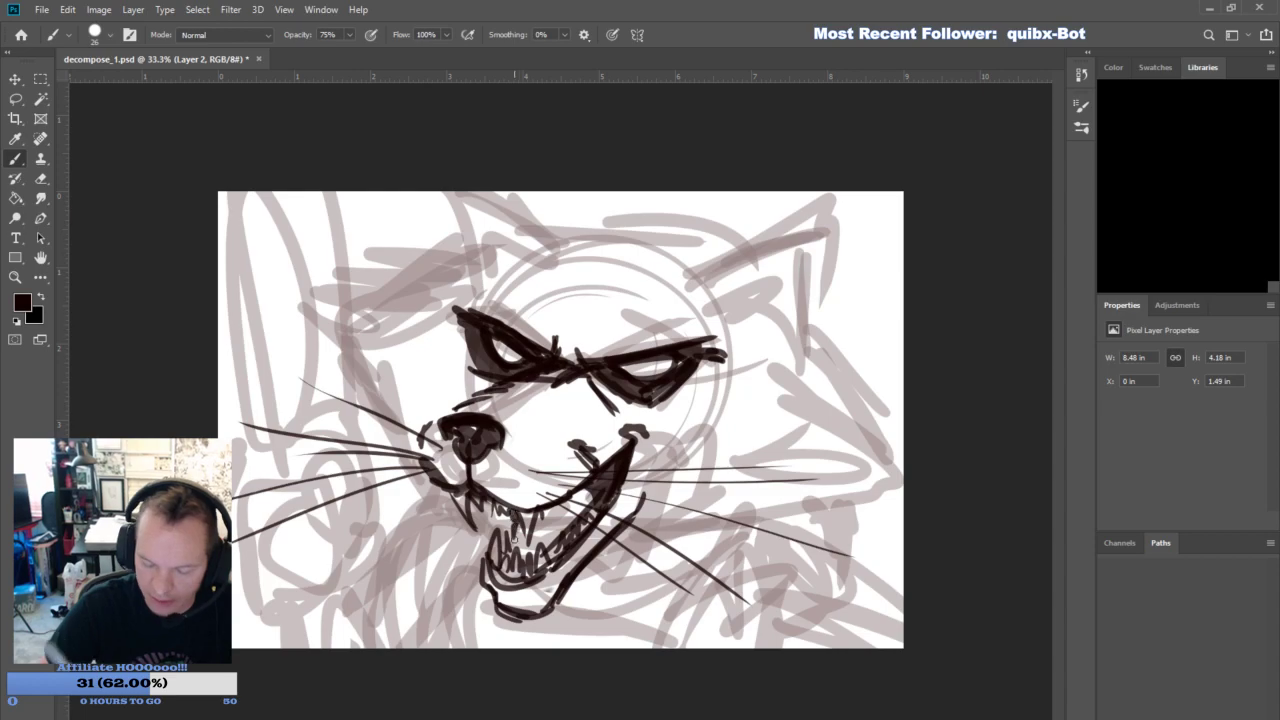
pyautogui.moveTo(660, 426)
pyautogui.mouseDown()
pyautogui.moveTo(657, 454)
pyautogui.moveTo(618, 494)
pyautogui.mouseUp()
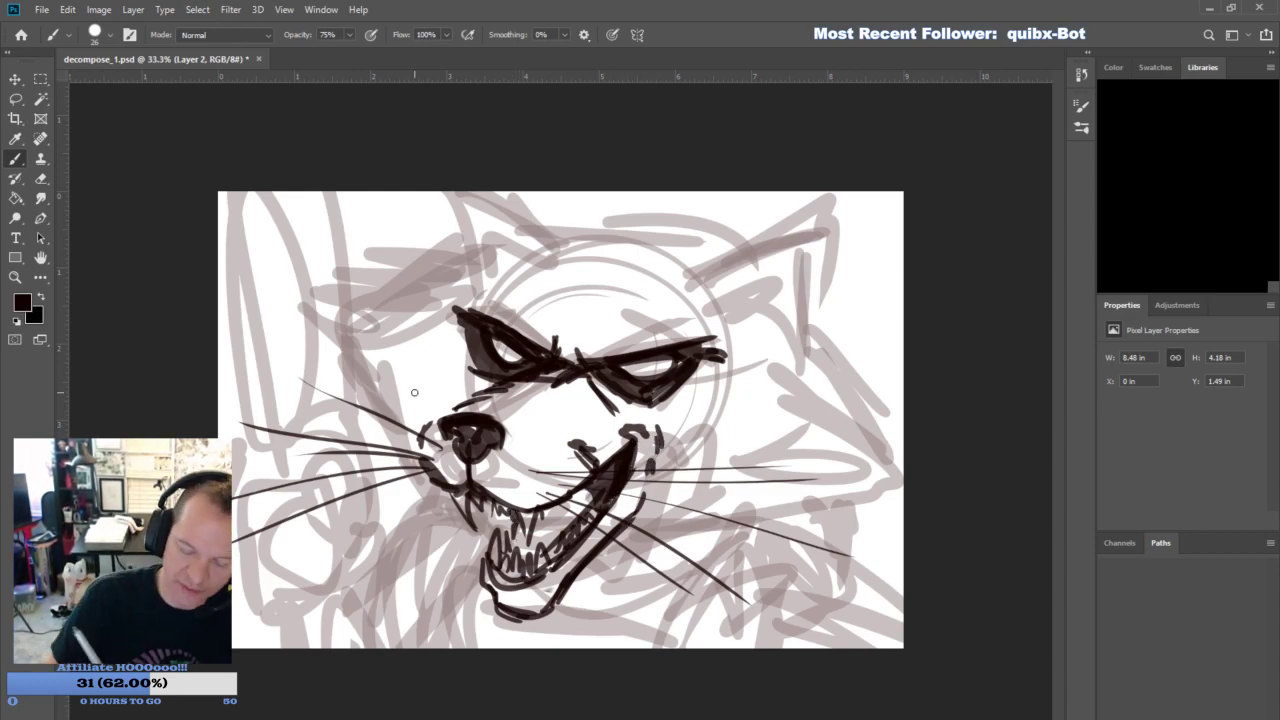
# - Ink layered spiky fur around the far cheek, from below the ear down to the muzzle
pyautogui.moveTo(437, 372); pyautogui.dragTo(322, 305)
pyautogui.moveTo(394, 352); pyautogui.dragTo(304, 287)
pyautogui.moveTo(398, 326); pyautogui.dragTo(306, 286)
pyautogui.moveTo(420, 300)
pyautogui.mouseDown()
pyautogui.moveTo(330, 268)
pyautogui.moveTo(410, 291)
pyautogui.mouseUp()
pyautogui.moveTo(310, 308); pyautogui.dragTo(390, 372)
pyautogui.moveTo(316, 326)
pyautogui.mouseDown()
pyautogui.moveTo(384, 386)
pyautogui.moveTo(372, 396)
pyautogui.mouseUp()
pyautogui.moveTo(320, 354); pyautogui.dragTo(390, 422)
pyautogui.moveTo(334, 382)
pyautogui.mouseDown()
pyautogui.moveTo(407, 458)
pyautogui.moveTo(378, 453)
pyautogui.moveTo(430, 488)
pyautogui.mouseUp()
pyautogui.moveTo(396, 472); pyautogui.dragTo(444, 510)
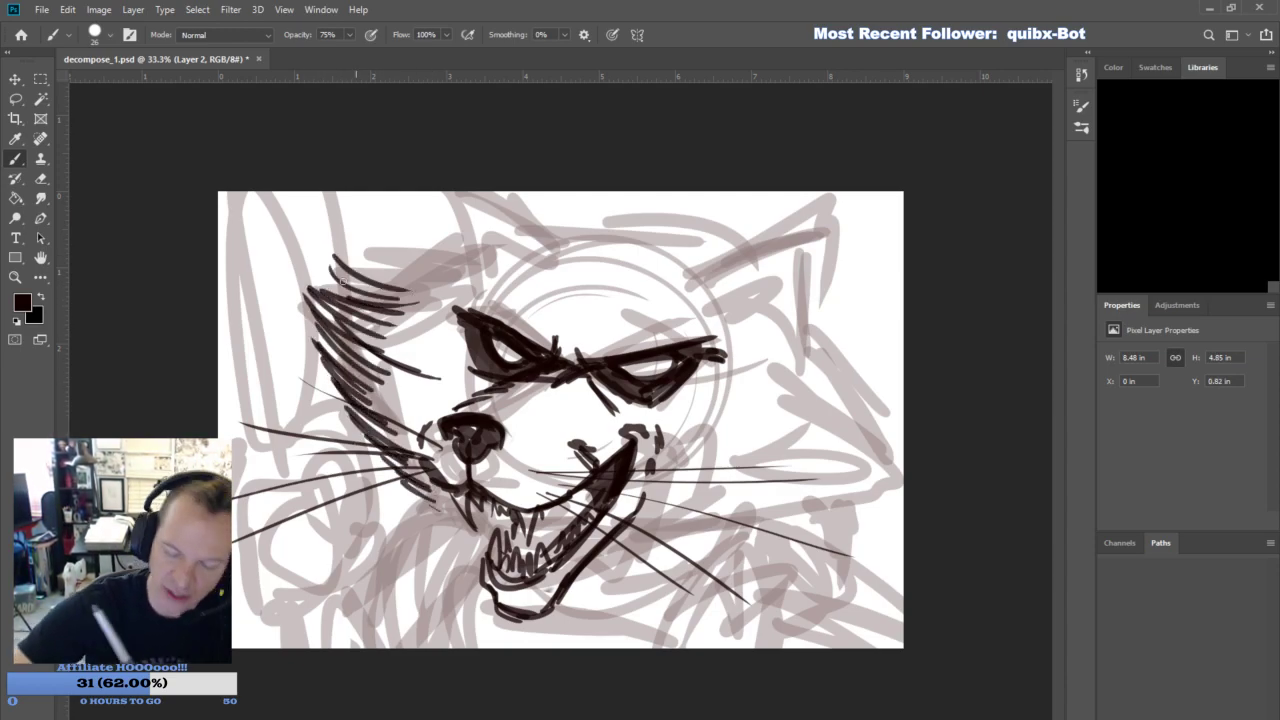
pyautogui.moveTo(322, 290)
pyautogui.mouseDown()
pyautogui.moveTo(448, 282)
pyautogui.moveTo(474, 254)
pyautogui.mouseUp()
# - Ink spiky fur strokes along the lower and outer edges of the near cheek, out to the canvas edge
pyautogui.moveTo(649, 550); pyautogui.dragTo(844, 524)
pyautogui.moveTo(690, 528); pyautogui.dragTo(886, 484)
pyautogui.moveTo(798, 488); pyautogui.dragTo(892, 458)
pyautogui.moveTo(782, 340); pyautogui.dragTo(896, 408)
pyautogui.moveTo(808, 382); pyautogui.dragTo(902, 440)
pyautogui.moveTo(822, 432); pyautogui.dragTo(904, 455)
pyautogui.moveTo(776, 321); pyautogui.dragTo(836, 370)
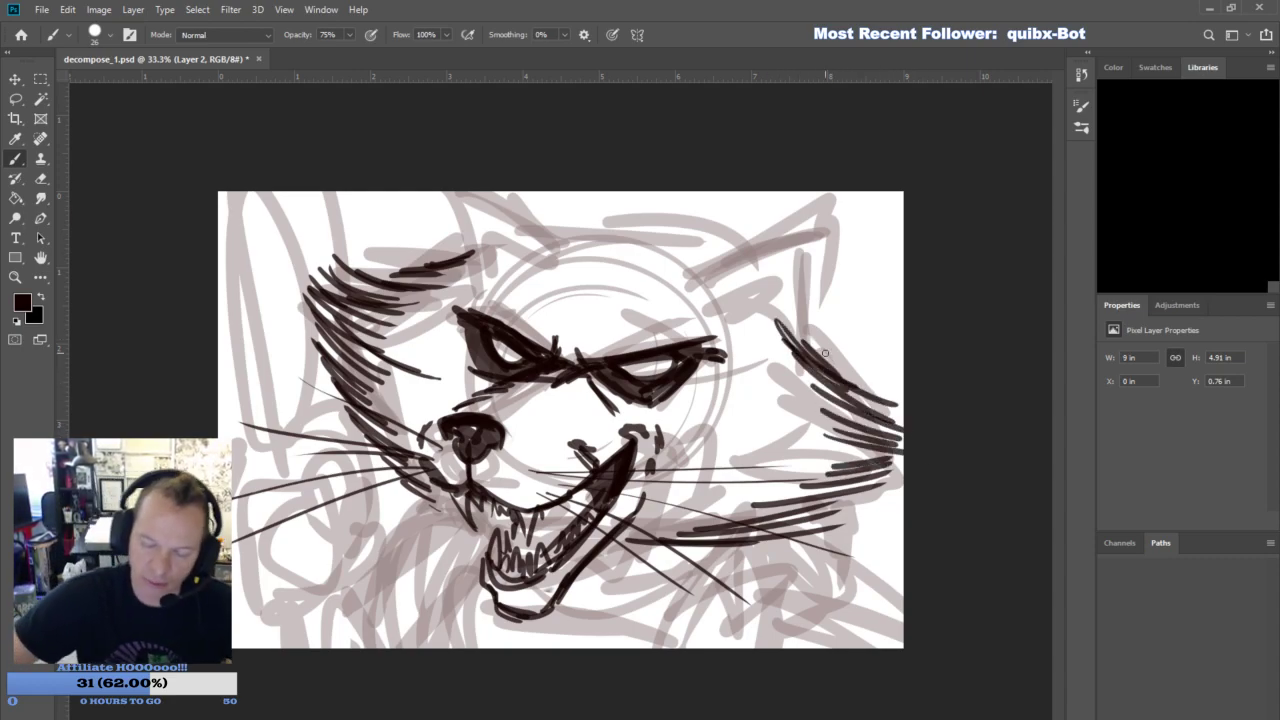
# - Outline the near pointed ear and fill its inner side with dark fur shading
pyautogui.moveTo(679, 265)
pyautogui.mouseDown()
pyautogui.moveTo(740, 224)
pyautogui.moveTo(822, 195)
pyautogui.mouseUp()
pyautogui.moveTo(762, 240); pyautogui.dragTo(728, 302)
pyautogui.moveTo(796, 214)
pyautogui.mouseDown()
pyautogui.moveTo(714, 280)
pyautogui.moveTo(822, 198)
pyautogui.mouseUp()
pyautogui.moveTo(750, 250)
pyautogui.mouseDown()
pyautogui.moveTo(840, 192)
pyautogui.moveTo(790, 352)
pyautogui.mouseUp()
pyautogui.moveTo(786, 292)
pyautogui.mouseDown()
pyautogui.moveTo(764, 334)
pyautogui.moveTo(740, 322)
pyautogui.moveTo(762, 250)
pyautogui.moveTo(742, 296)
pyautogui.mouseUp()
pyautogui.moveTo(792, 322); pyautogui.dragTo(770, 346)
pyautogui.moveTo(786, 300); pyautogui.dragTo(734, 342)
pyautogui.moveTo(778, 236); pyautogui.dragTo(756, 310)
pyautogui.moveTo(800, 222)
pyautogui.mouseDown()
pyautogui.moveTo(756, 284)
pyautogui.moveTo(810, 260)
pyautogui.mouseUp()
# - Ink the crown line between the ears, thicken the near ear's base, and outline and shade the far ear
pyautogui.moveTo(540, 230)
pyautogui.mouseDown()
pyautogui.moveTo(684, 240)
pyautogui.moveTo(680, 262)
pyautogui.mouseUp()
pyautogui.moveTo(738, 300); pyautogui.dragTo(774, 348)
pyautogui.moveTo(744, 314); pyautogui.dragTo(775, 353)
pyautogui.moveTo(494, 192); pyautogui.dragTo(548, 230)
pyautogui.moveTo(458, 212); pyautogui.dragTo(472, 262)
pyautogui.moveTo(438, 192)
pyautogui.mouseDown()
pyautogui.moveTo(468, 240)
pyautogui.moveTo(522, 256)
pyautogui.moveTo(490, 216)
pyautogui.moveTo(492, 260)
pyautogui.moveTo(520, 258)
pyautogui.moveTo(496, 262)
pyautogui.moveTo(533, 255)
pyautogui.moveTo(548, 229)
pyautogui.mouseUp()
pyautogui.moveTo(436, 192); pyautogui.dragTo(464, 262)
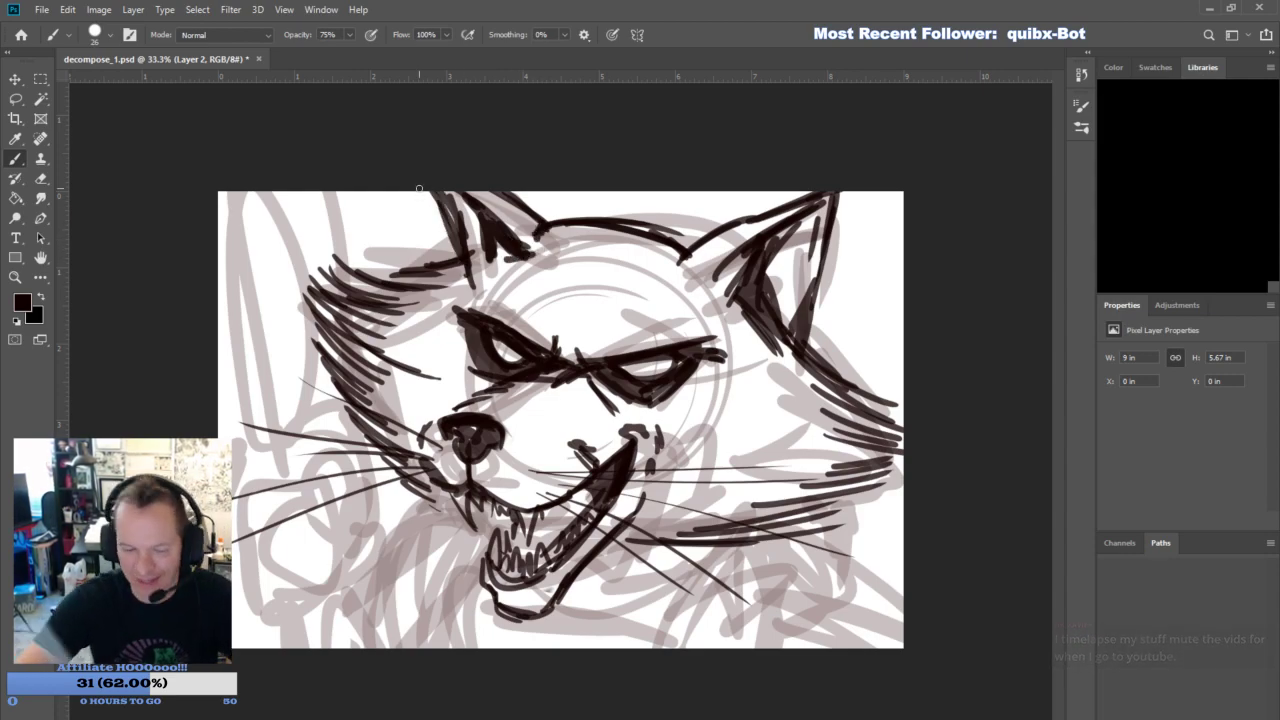
# - Ink the muzzle's far contour up toward the eye and an angular cheek line beyond the mouth corner
pyautogui.moveTo(436, 415); pyautogui.dragTo(427, 389)
pyautogui.moveTo(424, 403); pyautogui.dragTo(456, 341)
pyautogui.moveTo(659, 474); pyautogui.dragTo(695, 456)
pyautogui.moveTo(650, 485); pyautogui.dragTo(709, 449)
pyautogui.moveTo(697, 454)
pyautogui.mouseDown()
pyautogui.moveTo(718, 414)
pyautogui.moveTo(712, 448)
pyautogui.mouseUp()
pyautogui.moveTo(719, 449); pyautogui.dragTo(654, 480)
# - Connect the far ear to the brow and reinforce the near ear's base, the crown and both cheeks' fur
pyautogui.moveTo(455, 310); pyautogui.dragTo(468, 278)
pyautogui.moveTo(468, 275); pyautogui.dragTo(456, 297)
pyautogui.moveTo(737, 304); pyautogui.dragTo(751, 345)
pyautogui.moveTo(739, 302); pyautogui.dragTo(757, 351)
pyautogui.moveTo(659, 230); pyautogui.dragTo(698, 244)
pyautogui.moveTo(438, 262)
pyautogui.mouseDown()
pyautogui.moveTo(344, 274)
pyautogui.moveTo(388, 266)
pyautogui.mouseUp()
pyautogui.moveTo(466, 252); pyautogui.dragTo(420, 262)
pyautogui.moveTo(812, 328)
pyautogui.mouseDown()
pyautogui.moveTo(886, 381)
pyautogui.moveTo(902, 410)
pyautogui.mouseUp()
pyautogui.moveTo(890, 450)
pyautogui.mouseDown()
pyautogui.moveTo(904, 443)
pyautogui.moveTo(856, 484)
pyautogui.mouseUp()
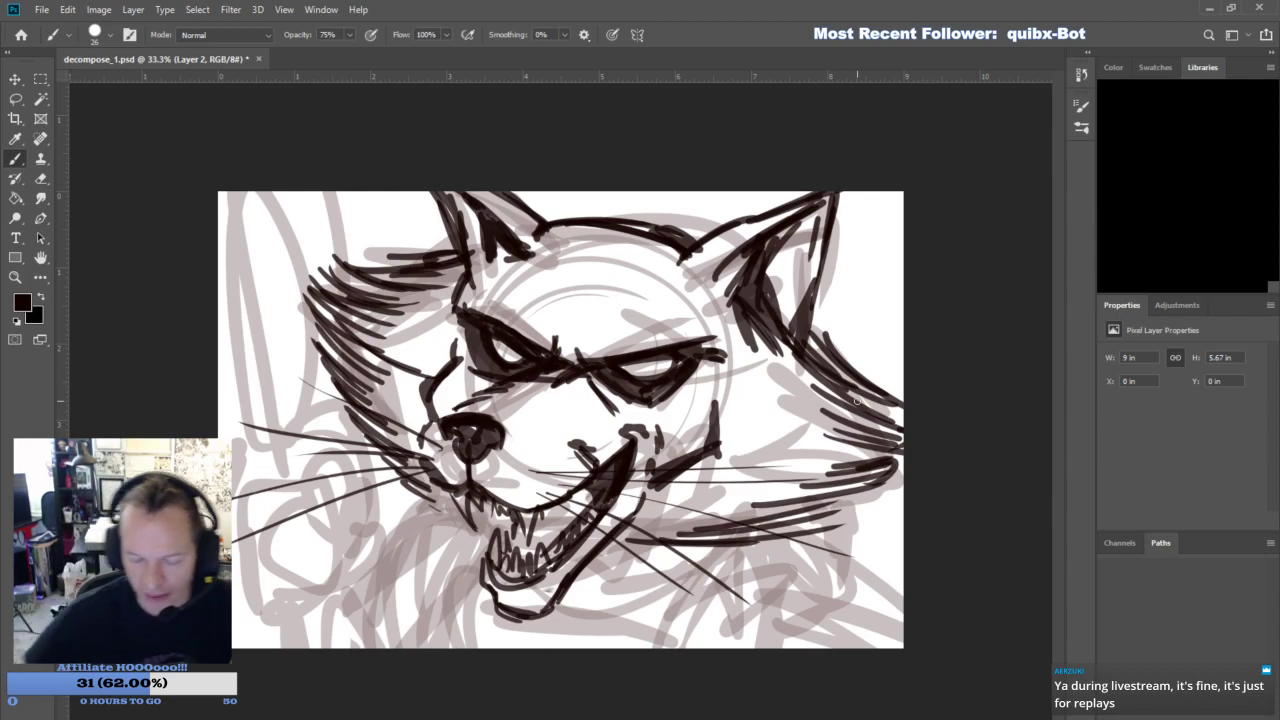
# - Erase stray fur tips from the far cheek's upper tuft and add fur strokes under both cheeks
pyautogui.click(41, 179)
pyautogui.moveTo(331, 260)
pyautogui.mouseDown()
pyautogui.moveTo(430, 262)
pyautogui.moveTo(326, 257)
pyautogui.moveTo(419, 273)
pyautogui.mouseUp()
pyautogui.click(16, 161)
pyautogui.moveTo(424, 493); pyautogui.dragTo(465, 525)
pyautogui.moveTo(438, 519); pyautogui.dragTo(473, 537)
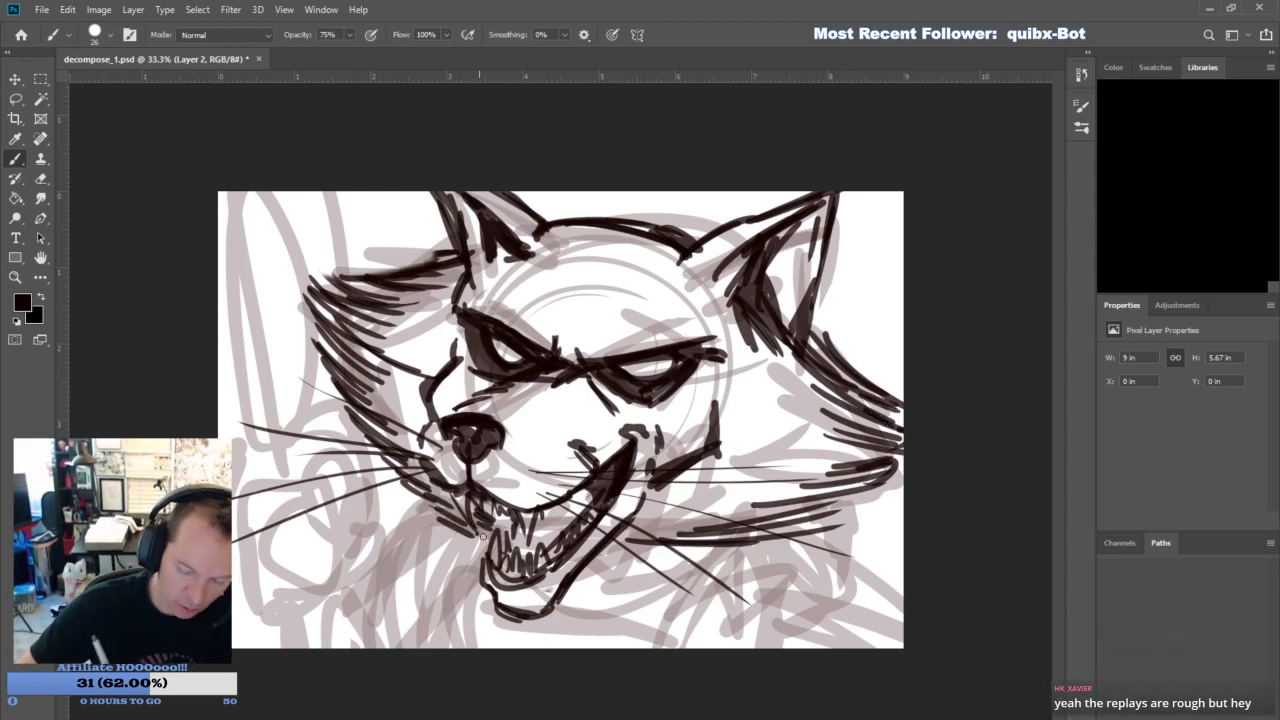
pyautogui.moveTo(605, 550); pyautogui.dragTo(708, 523)
pyautogui.moveTo(419, 446); pyautogui.dragTo(443, 368)
# - Erase the raised mouth corner and cheek creases, and re-ink the corner with a curled crease beside it
pyautogui.press('e')
pyautogui.moveTo(604, 448)
pyautogui.mouseDown()
pyautogui.moveTo(582, 450)
pyautogui.moveTo(643, 436)
pyautogui.moveTo(600, 466)
pyautogui.moveTo(612, 443)
pyautogui.moveTo(588, 486)
pyautogui.moveTo(636, 450)
pyautogui.moveTo(586, 472)
pyautogui.moveTo(654, 424)
pyautogui.moveTo(612, 508)
pyautogui.mouseUp()
pyautogui.press('b')
pyautogui.moveTo(646, 462); pyautogui.dragTo(640, 446)
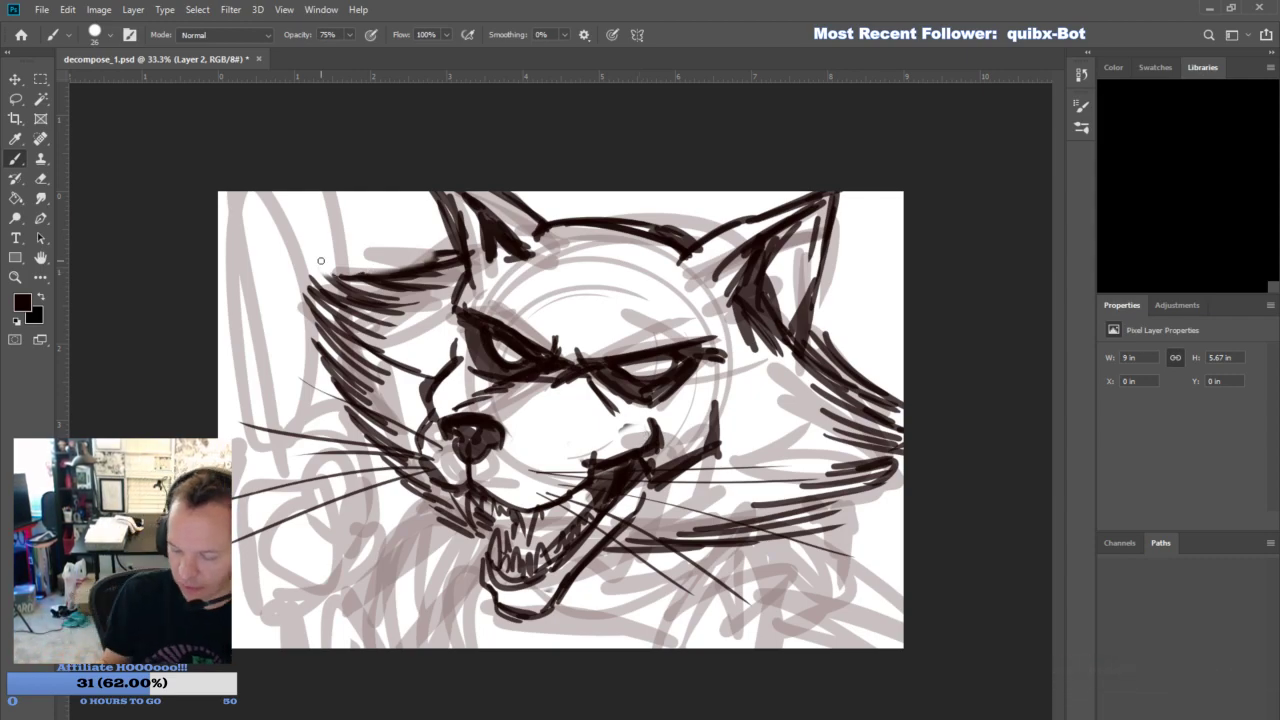
# - Ink the raised hand's curled fingers, thumb and palm outlines below the far cheek
pyautogui.moveTo(290, 518)
pyautogui.mouseDown()
pyautogui.moveTo(334, 550)
pyautogui.moveTo(293, 566)
pyautogui.mouseUp()
pyautogui.moveTo(293, 463)
pyautogui.mouseDown()
pyautogui.moveTo(345, 515)
pyautogui.moveTo(338, 540)
pyautogui.mouseUp()
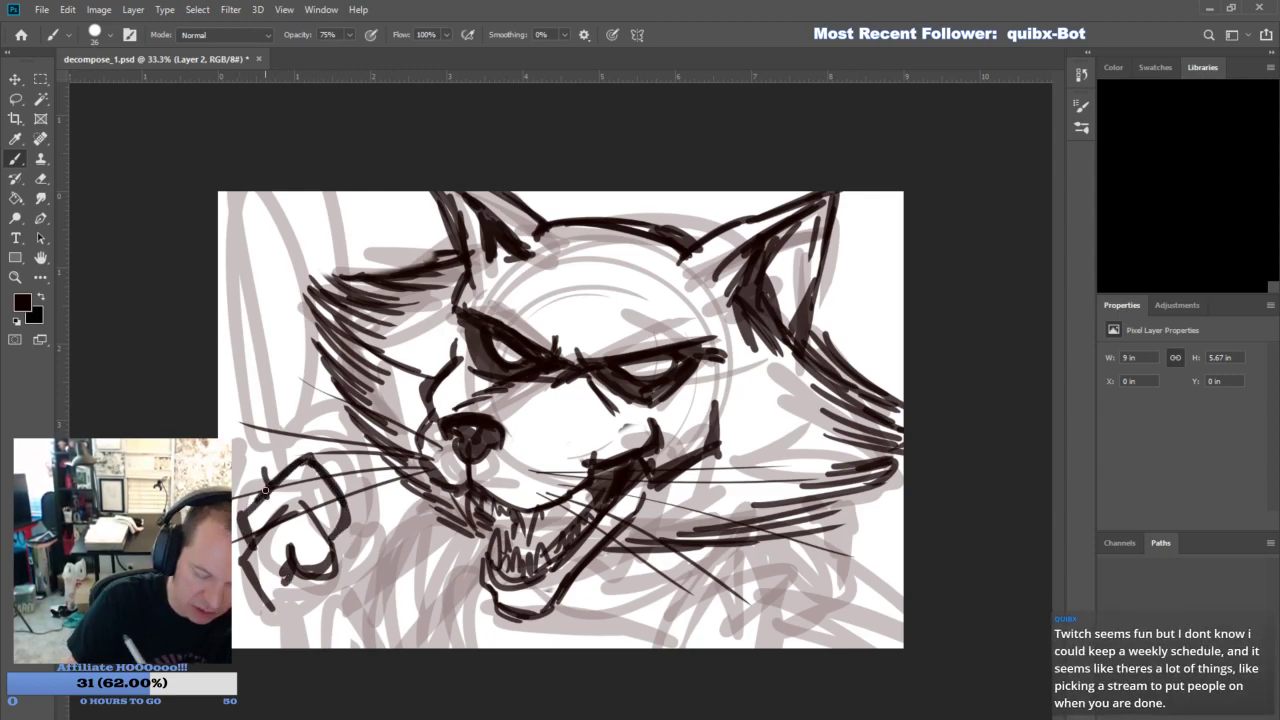
pyautogui.moveTo(244, 406)
pyautogui.mouseDown()
pyautogui.moveTo(256, 446)
pyautogui.moveTo(305, 428)
pyautogui.moveTo(358, 510)
pyautogui.mouseUp()
pyautogui.moveTo(345, 458); pyautogui.dragTo(360, 508)
pyautogui.moveTo(290, 624); pyautogui.dragTo(312, 646)
pyautogui.moveTo(305, 580); pyautogui.dragTo(324, 636)
pyautogui.moveTo(345, 524)
pyautogui.mouseDown()
pyautogui.moveTo(372, 586)
pyautogui.moveTo(332, 624)
pyautogui.mouseUp()
# - Outline the main body of the weapon rising from the gripping hand
pyautogui.moveTo(248, 428)
pyautogui.mouseDown()
pyautogui.moveTo(268, 402)
pyautogui.moveTo(280, 430)
pyautogui.moveTo(239, 459)
pyautogui.mouseUp()
pyautogui.moveTo(220, 300)
pyautogui.mouseDown()
pyautogui.moveTo(270, 280)
pyautogui.moveTo(310, 444)
pyautogui.mouseUp()
pyautogui.moveTo(268, 284); pyautogui.dragTo(328, 450)
pyautogui.moveTo(276, 324); pyautogui.dragTo(326, 452)
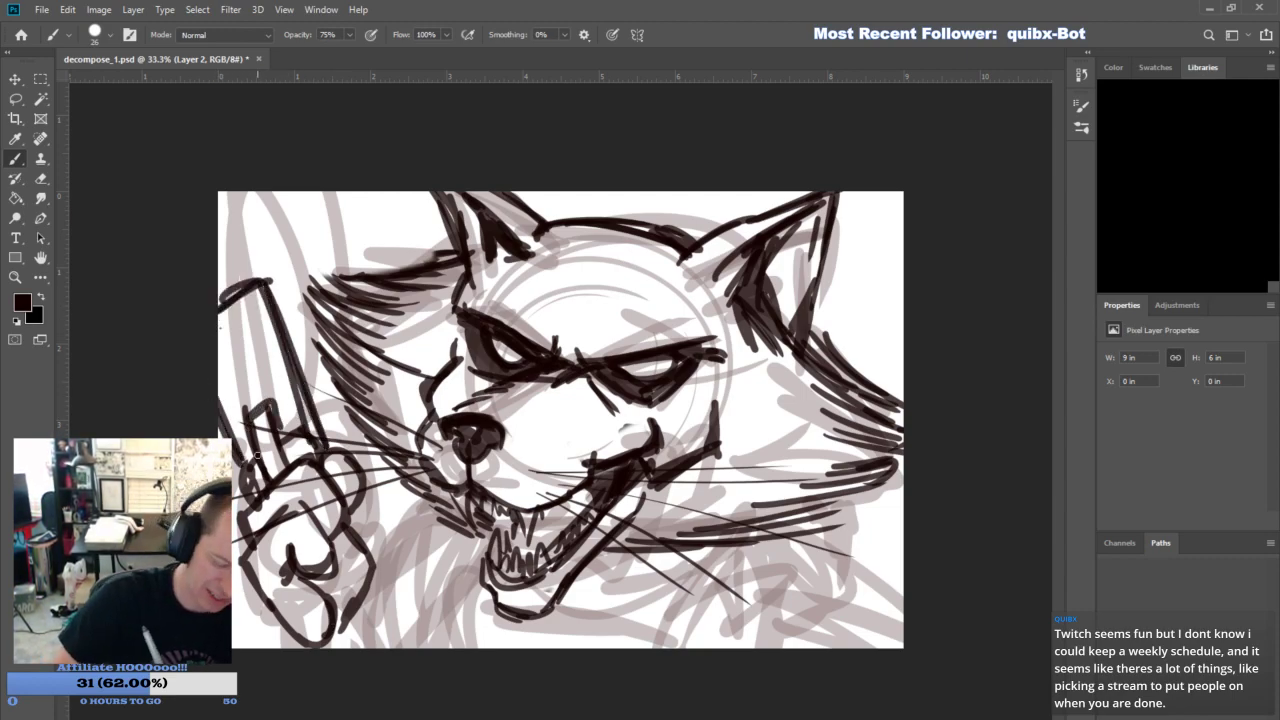
# - Ink the weapon's inner panel shapes and extend its narrow upper section to the canvas corner
pyautogui.moveTo(220, 372); pyautogui.dragTo(257, 351)
pyautogui.moveTo(236, 378); pyautogui.dragTo(294, 438)
pyautogui.moveTo(262, 356); pyautogui.dragTo(282, 420)
pyautogui.moveTo(266, 386); pyautogui.dragTo(298, 440)
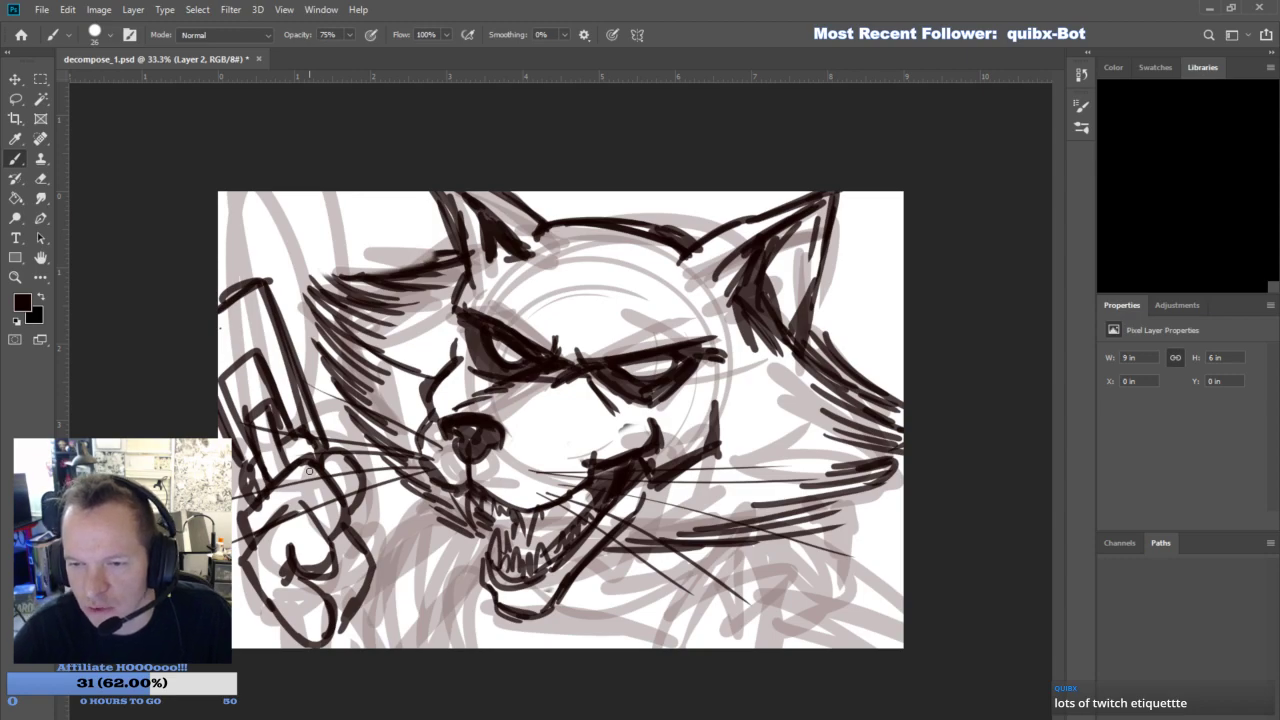
pyautogui.moveTo(220, 372)
pyautogui.mouseDown()
pyautogui.moveTo(244, 420)
pyautogui.moveTo(258, 350)
pyautogui.moveTo(251, 365)
pyautogui.moveTo(240, 356)
pyautogui.mouseUp()
pyautogui.moveTo(219, 206); pyautogui.dragTo(242, 279)
pyautogui.moveTo(219, 212); pyautogui.dragTo(246, 282)
pyautogui.moveTo(220, 192); pyautogui.dragTo(258, 276)
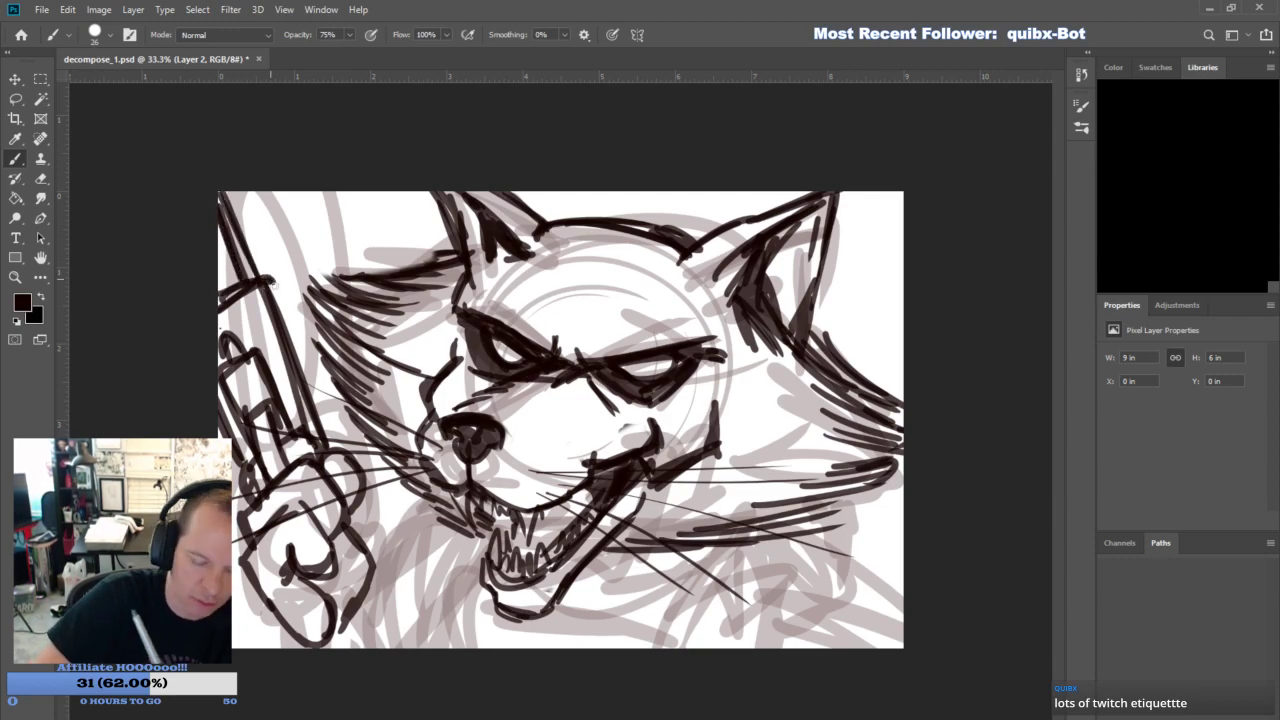
# - Ink a rounded fingertip at the hand's side and erase overlapping lines from the lower fingers
pyautogui.moveTo(318, 576)
pyautogui.mouseDown()
pyautogui.moveTo(336, 560)
pyautogui.moveTo(340, 516)
pyautogui.moveTo(372, 512)
pyautogui.moveTo(382, 562)
pyautogui.mouseUp()
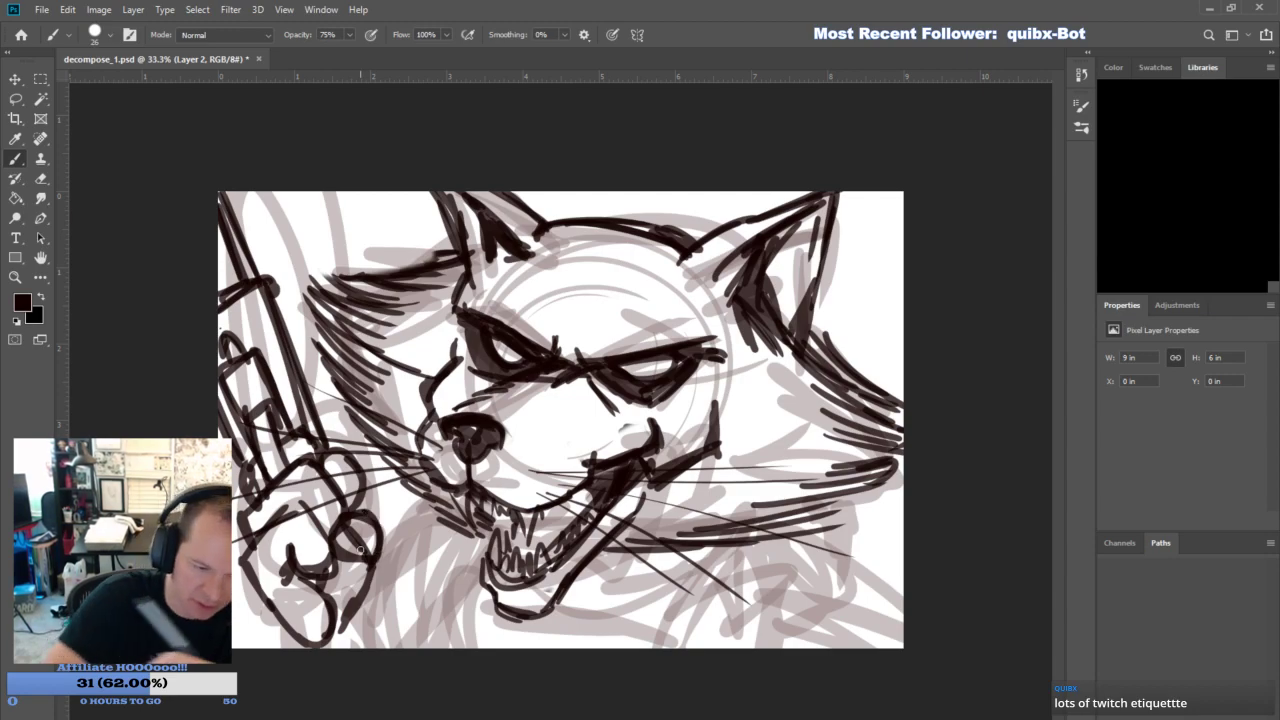
pyautogui.click(40, 180)
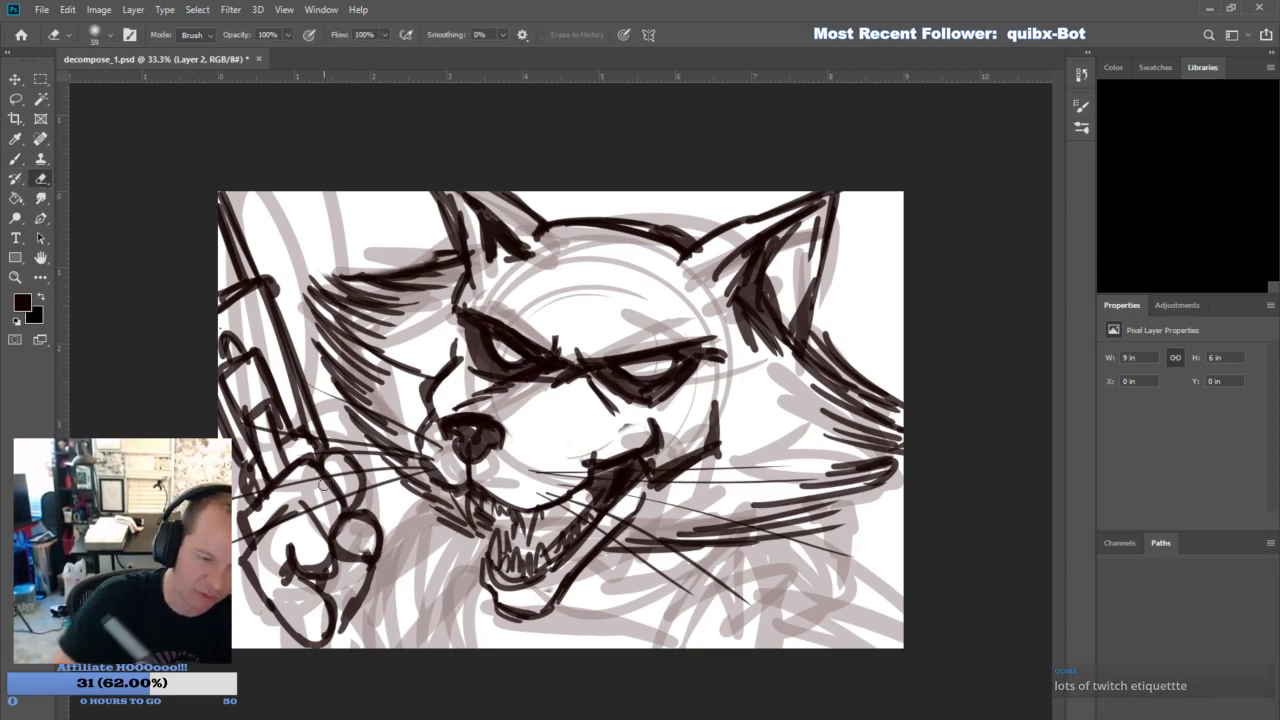
pyautogui.click(16, 160)
pyautogui.moveTo(302, 582); pyautogui.dragTo(331, 624)
pyautogui.moveTo(342, 564); pyautogui.dragTo(326, 628)
pyautogui.moveTo(354, 562); pyautogui.dragTo(328, 618)
pyautogui.click(39, 182)
pyautogui.moveTo(314, 584); pyautogui.dragTo(342, 628)
# - Re-ink the lower fingers and fill the palm, fingertip and knuckle areas with dark shading
pyautogui.click(15, 161)
pyautogui.moveTo(303, 566); pyautogui.dragTo(330, 584)
pyautogui.moveTo(342, 572)
pyautogui.mouseDown()
pyautogui.moveTo(352, 630)
pyautogui.moveTo(340, 638)
pyautogui.mouseUp()
pyautogui.moveTo(358, 556)
pyautogui.mouseDown()
pyautogui.moveTo(346, 586)
pyautogui.moveTo(360, 646)
pyautogui.mouseUp()
pyautogui.moveTo(296, 574); pyautogui.dragTo(312, 636)
pyautogui.moveTo(290, 516)
pyautogui.mouseDown()
pyautogui.moveTo(300, 566)
pyautogui.moveTo(318, 570)
pyautogui.mouseUp()
pyautogui.moveTo(282, 506)
pyautogui.mouseDown()
pyautogui.moveTo(328, 500)
pyautogui.moveTo(370, 550)
pyautogui.moveTo(360, 541)
pyautogui.mouseUp()
pyautogui.moveTo(343, 485); pyautogui.dragTo(341, 492)
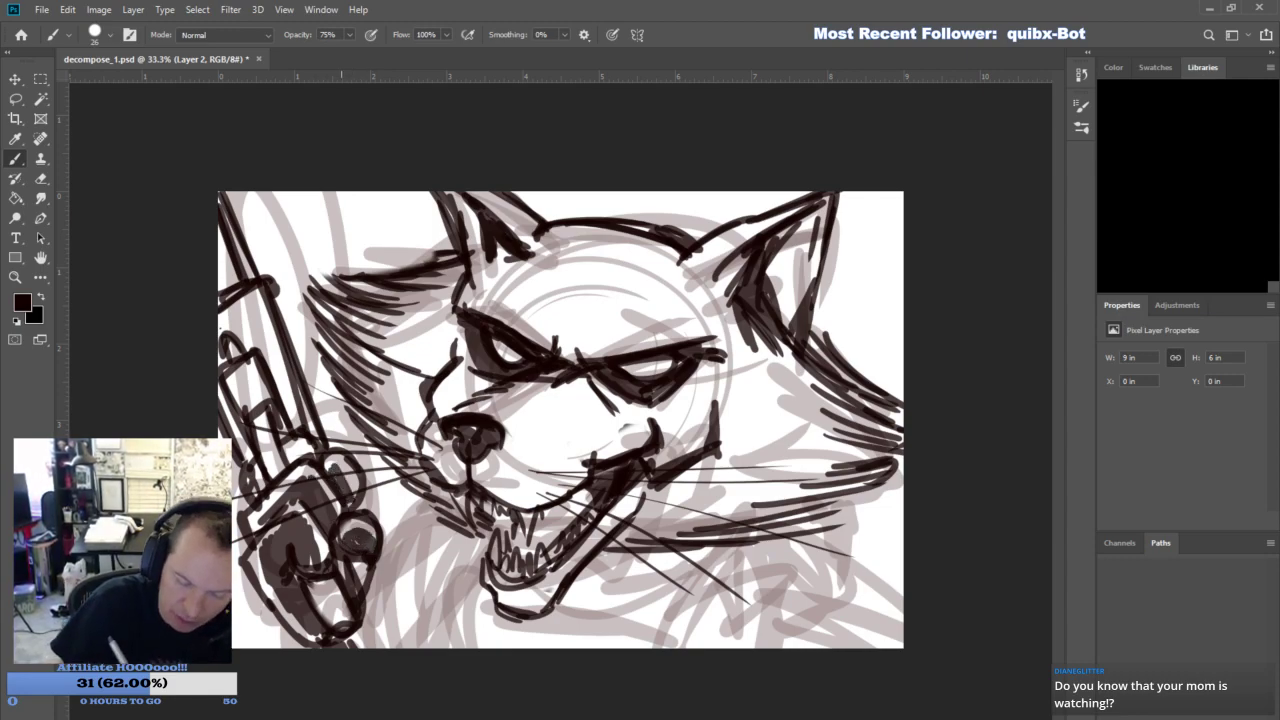
# - Shade the top of the gripping hand and ink the weapon's lower end running off the canvas beneath it
pyautogui.moveTo(260, 487); pyautogui.dragTo(315, 466)
pyautogui.moveTo(352, 634); pyautogui.dragTo(350, 658)
pyautogui.moveTo(378, 608)
pyautogui.mouseDown()
pyautogui.moveTo(372, 640)
pyautogui.moveTo(388, 645)
pyautogui.moveTo(368, 627)
pyautogui.moveTo(448, 676)
pyautogui.mouseUp()
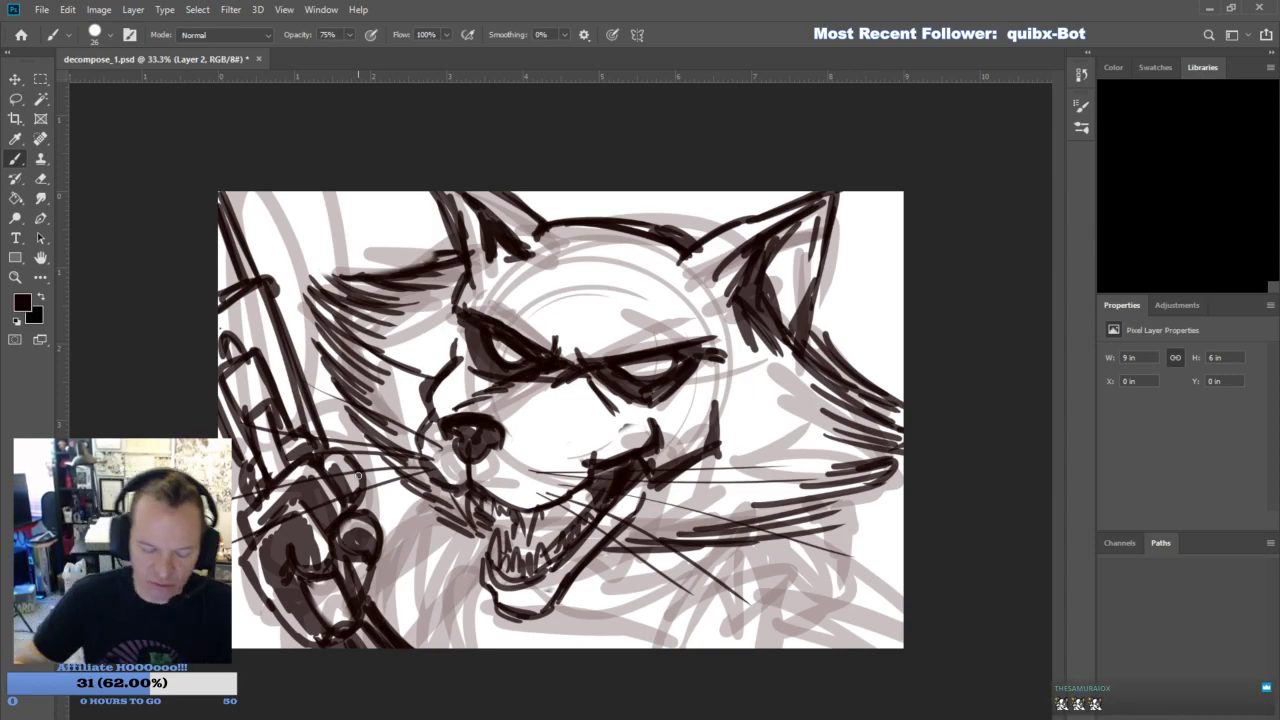
# - Ink the far shoulder with its strap lines and the curved neckline beneath the jaw
pyautogui.moveTo(392, 592); pyautogui.dragTo(436, 508)
pyautogui.moveTo(477, 557); pyautogui.dragTo(451, 648)
pyautogui.moveTo(471, 555); pyautogui.dragTo(446, 647)
pyautogui.moveTo(410, 573)
pyautogui.mouseDown()
pyautogui.moveTo(450, 599)
pyautogui.moveTo(435, 647)
pyautogui.mouseUp()
pyautogui.moveTo(444, 628); pyautogui.dragTo(430, 647)
pyautogui.moveTo(420, 510); pyautogui.dragTo(454, 519)
pyautogui.moveTo(574, 583)
pyautogui.mouseDown()
pyautogui.moveTo(623, 555)
pyautogui.moveTo(656, 551)
pyautogui.moveTo(575, 579)
pyautogui.moveTo(646, 576)
pyautogui.mouseUp()
pyautogui.moveTo(477, 567); pyautogui.dragTo(456, 646)
# - Ink the near shoulder's rounded outline, armhole edge and upper arm down to the canvas edge
pyautogui.moveTo(722, 548)
pyautogui.mouseDown()
pyautogui.moveTo(666, 671)
pyautogui.moveTo(646, 573)
pyautogui.moveTo(695, 539)
pyautogui.moveTo(775, 635)
pyautogui.moveTo(714, 626)
pyautogui.moveTo(747, 549)
pyautogui.mouseUp()
pyautogui.moveTo(702, 646)
pyautogui.mouseDown()
pyautogui.moveTo(713, 594)
pyautogui.moveTo(775, 546)
pyautogui.mouseUp()
pyautogui.moveTo(736, 564)
pyautogui.mouseDown()
pyautogui.moveTo(807, 569)
pyautogui.moveTo(822, 603)
pyautogui.mouseUp()
pyautogui.moveTo(806, 574); pyautogui.dragTo(832, 655)
pyautogui.moveTo(816, 602); pyautogui.dragTo(838, 650)
pyautogui.moveTo(802, 582); pyautogui.dragTo(805, 608)
pyautogui.moveTo(737, 647); pyautogui.dragTo(815, 622)
pyautogui.moveTo(714, 617)
pyautogui.mouseDown()
pyautogui.moveTo(724, 648)
pyautogui.moveTo(712, 648)
pyautogui.mouseUp()
pyautogui.moveTo(779, 540)
pyautogui.mouseDown()
pyautogui.moveTo(814, 578)
pyautogui.moveTo(838, 648)
pyautogui.mouseUp()
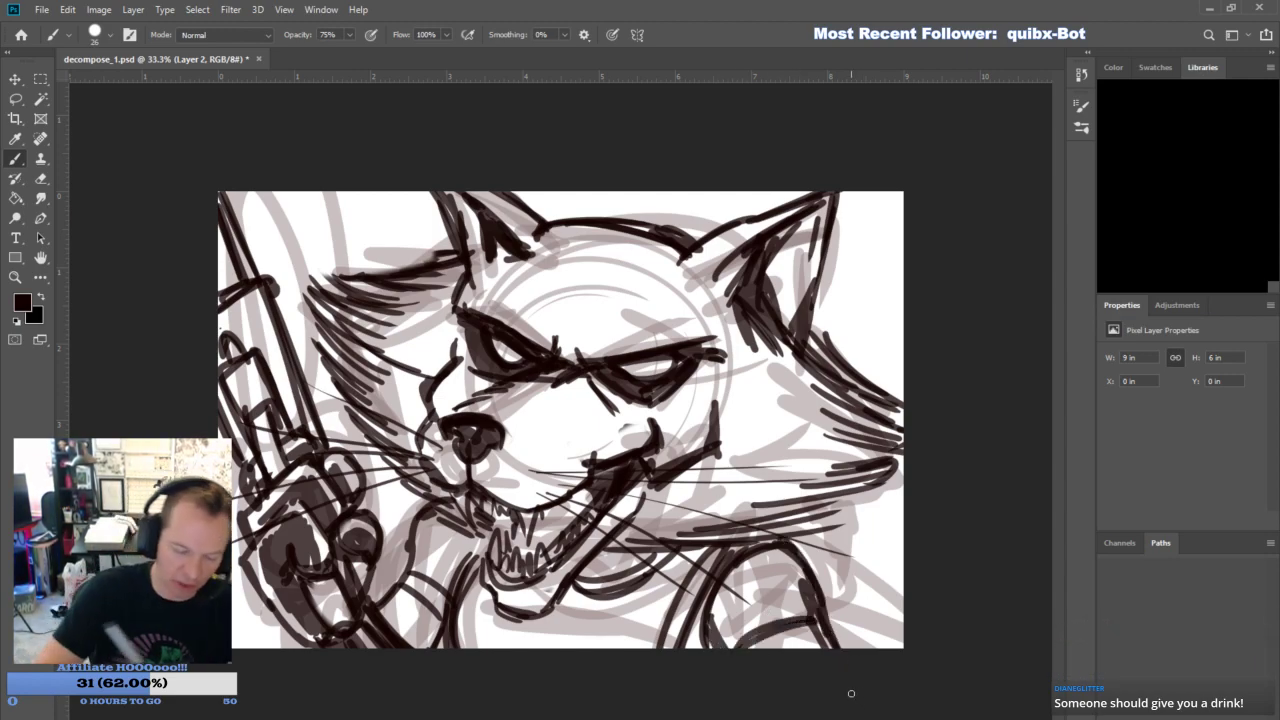
# - Thicken the lower lip, darken the open mouth's interior and dot whisker spots onto the muzzle
pyautogui.moveTo(490, 586)
pyautogui.mouseDown()
pyautogui.moveTo(536, 580)
pyautogui.moveTo(610, 512)
pyautogui.mouseUp()
pyautogui.moveTo(528, 522)
pyautogui.mouseDown()
pyautogui.moveTo(512, 546)
pyautogui.moveTo(588, 492)
pyautogui.moveTo(606, 496)
pyautogui.mouseUp()
pyautogui.click(524, 468)
pyautogui.click(517, 480)
pyautogui.click(528, 488)
pyautogui.click(544, 481)
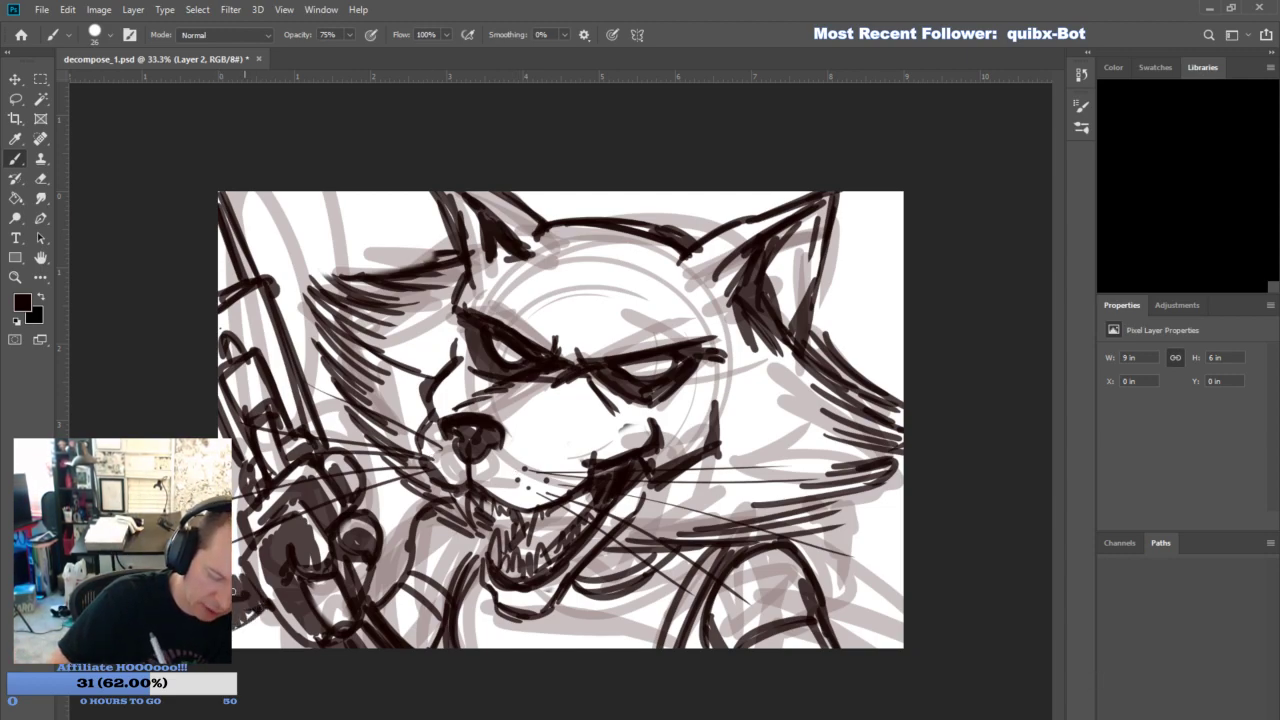
# - Ink the bushy tail's outline behind the weapon and far cheek, and scribble in its dark band at the canvas corner
pyautogui.moveTo(241, 229); pyautogui.dragTo(268, 191)
pyautogui.moveTo(318, 392); pyautogui.dragTo(323, 346)
pyautogui.moveTo(361, 199); pyautogui.dragTo(375, 234)
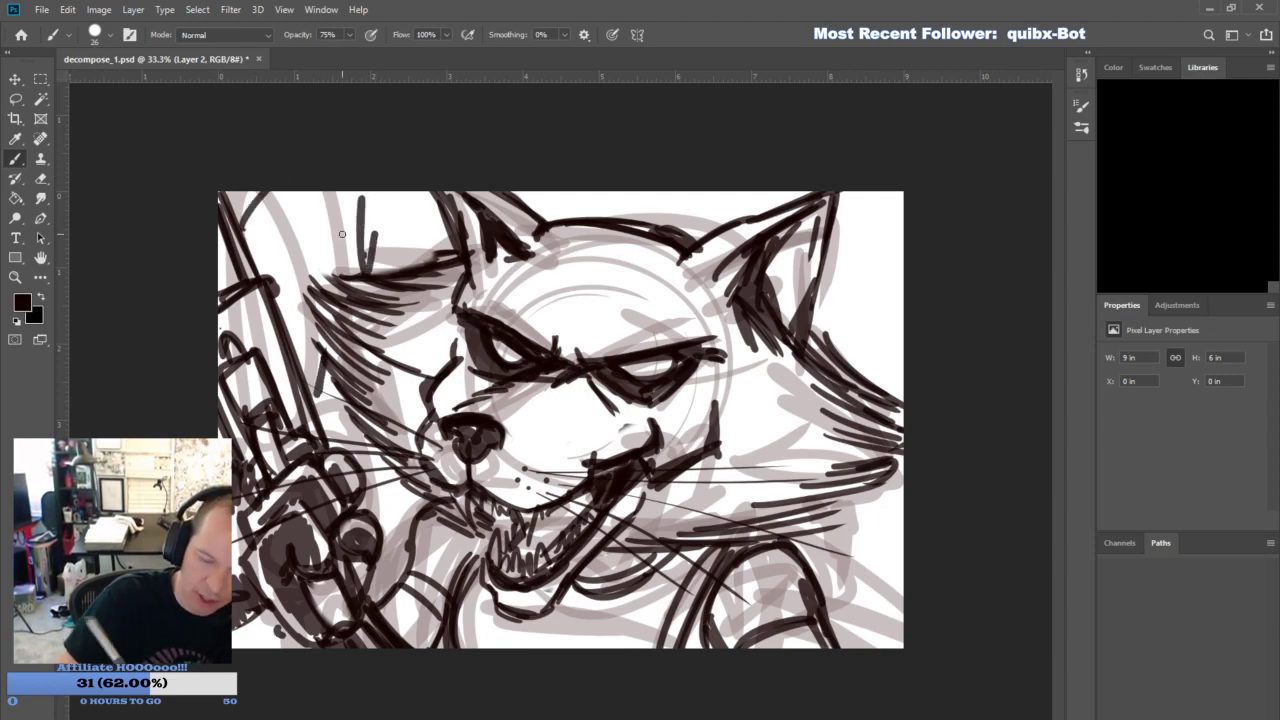
pyautogui.moveTo(278, 200); pyautogui.dragTo(258, 250)
pyautogui.moveTo(336, 256); pyautogui.dragTo(302, 292)
pyautogui.moveTo(336, 254)
pyautogui.mouseDown()
pyautogui.moveTo(312, 302)
pyautogui.moveTo(282, 268)
pyautogui.mouseUp()
pyautogui.moveTo(294, 218); pyautogui.dragTo(258, 258)
pyautogui.moveTo(270, 196)
pyautogui.mouseDown()
pyautogui.moveTo(242, 232)
pyautogui.moveTo(236, 212)
pyautogui.mouseUp()
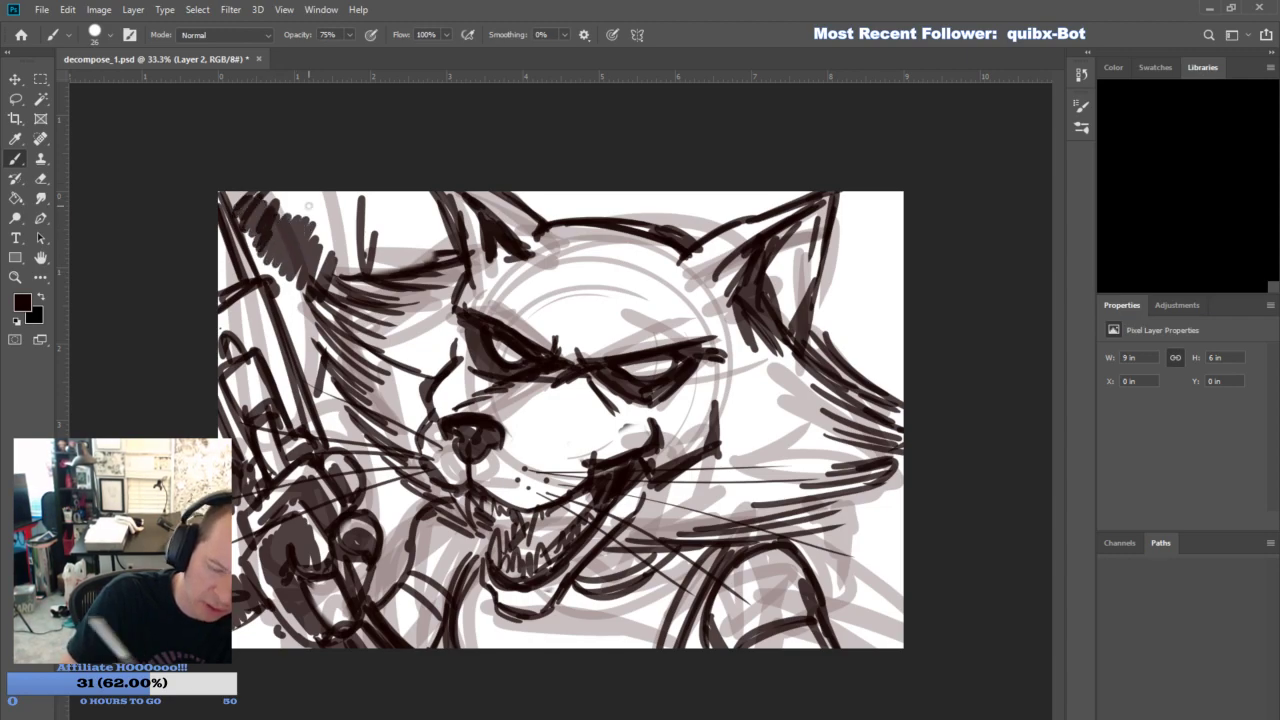
# - Ink the tail's second dark band above the far cheek and the dark fur patch beside the weapon beneath it
pyautogui.moveTo(348, 244); pyautogui.dragTo(318, 284)
pyautogui.moveTo(366, 214); pyautogui.dragTo(340, 282)
pyautogui.moveTo(322, 354)
pyautogui.mouseDown()
pyautogui.moveTo(300, 386)
pyautogui.moveTo(325, 416)
pyautogui.mouseUp()
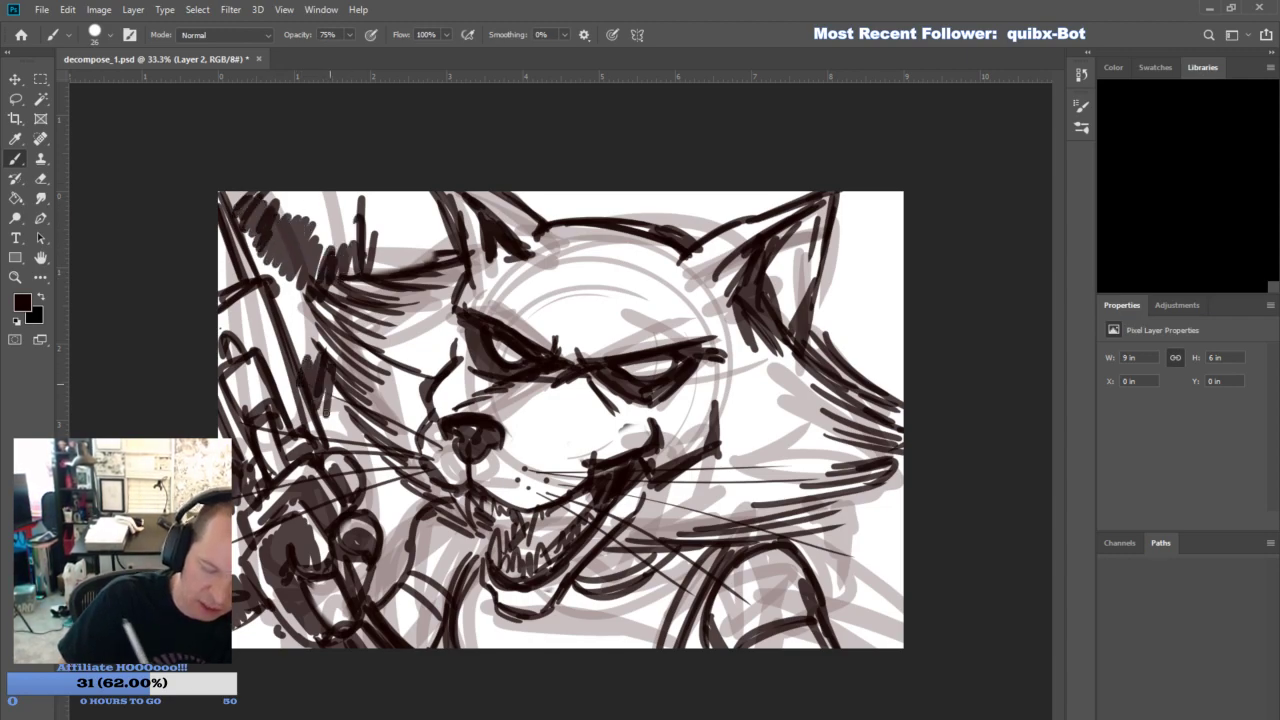
pyautogui.moveTo(338, 354); pyautogui.dragTo(314, 432)
pyautogui.moveTo(386, 192)
pyautogui.mouseDown()
pyautogui.moveTo(366, 268)
pyautogui.moveTo(358, 240)
pyautogui.mouseUp()
pyautogui.moveTo(366, 192)
pyautogui.mouseDown()
pyautogui.moveTo(352, 262)
pyautogui.moveTo(367, 262)
pyautogui.mouseUp()
pyautogui.moveTo(324, 396); pyautogui.dragTo(318, 430)
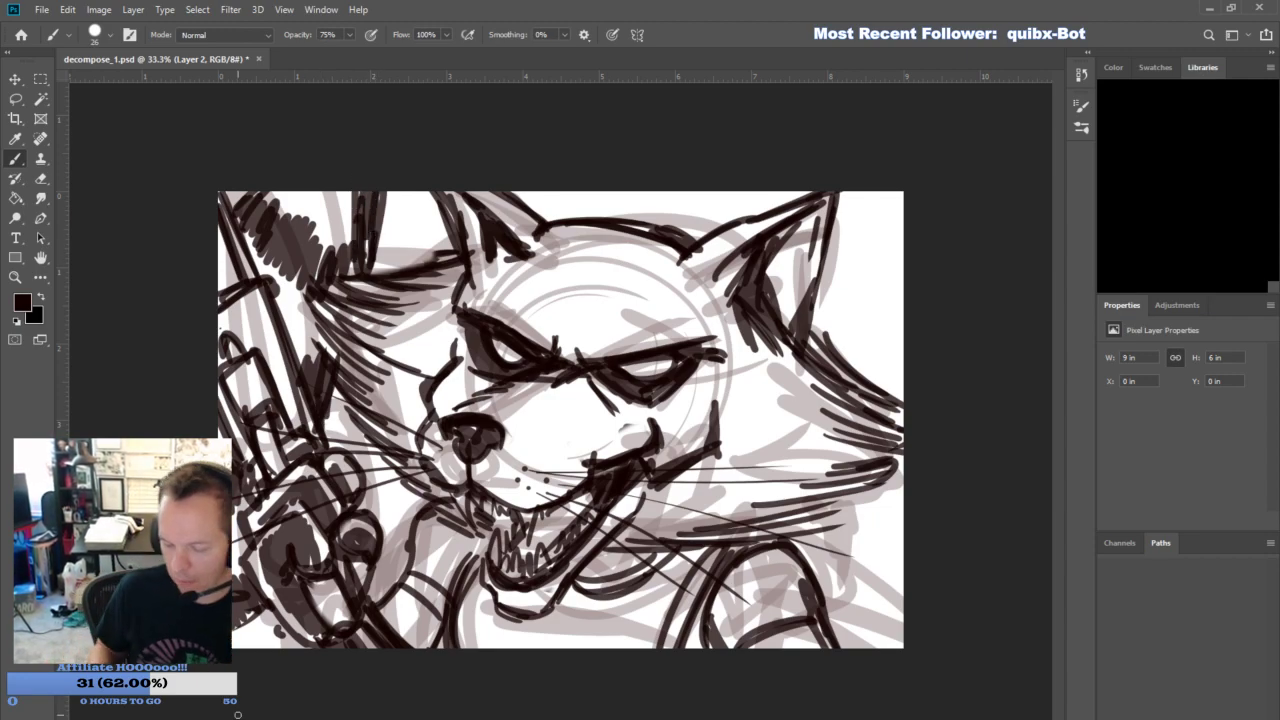
# - Lasso the near eye with its brow and nudge it left toward the muzzle
pyautogui.click(22, 104)
pyautogui.moveTo(692, 410)
pyautogui.mouseDown()
pyautogui.moveTo(644, 426)
pyautogui.moveTo(572, 427)
pyautogui.moveTo(557, 373)
pyautogui.moveTo(713, 319)
pyautogui.moveTo(736, 329)
pyautogui.moveTo(721, 391)
pyautogui.moveTo(692, 410)
pyautogui.mouseUp()
pyautogui.click(15, 82)
pyautogui.hotkey('shift', 'Left')
pyautogui.hotkey('shift', 'Left')
pyautogui.hotkey('shift', 'Left')
pyautogui.hotkey('shift', 'Left')
pyautogui.hotkey('shift', 'Left')
pyautogui.hotkey('shift', 'Left')
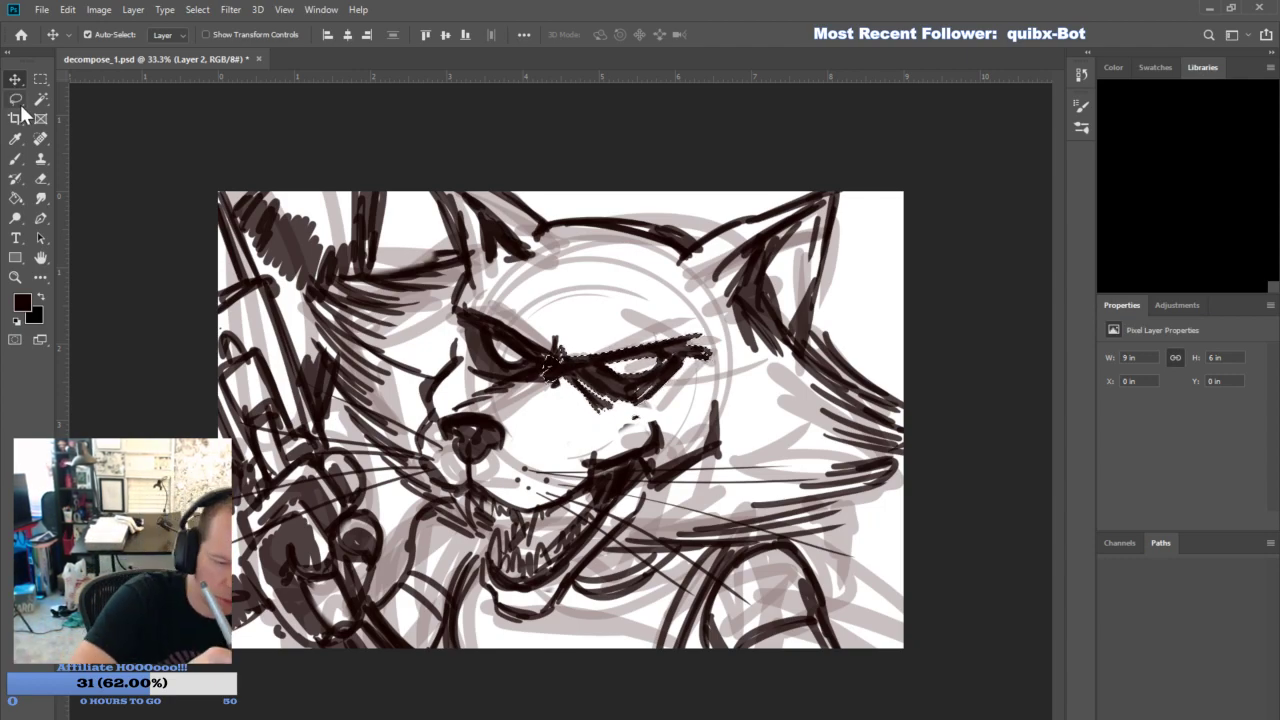
# - Lasso the far eye with its brow and nudge it slightly left, away from the near eye
pyautogui.click(16, 99)
pyautogui.moveTo(550, 318)
pyautogui.mouseDown()
pyautogui.moveTo(562, 367)
pyautogui.moveTo(535, 390)
pyautogui.moveTo(491, 389)
pyautogui.moveTo(455, 320)
pyautogui.moveTo(550, 320)
pyautogui.mouseUp()
pyautogui.press('v')
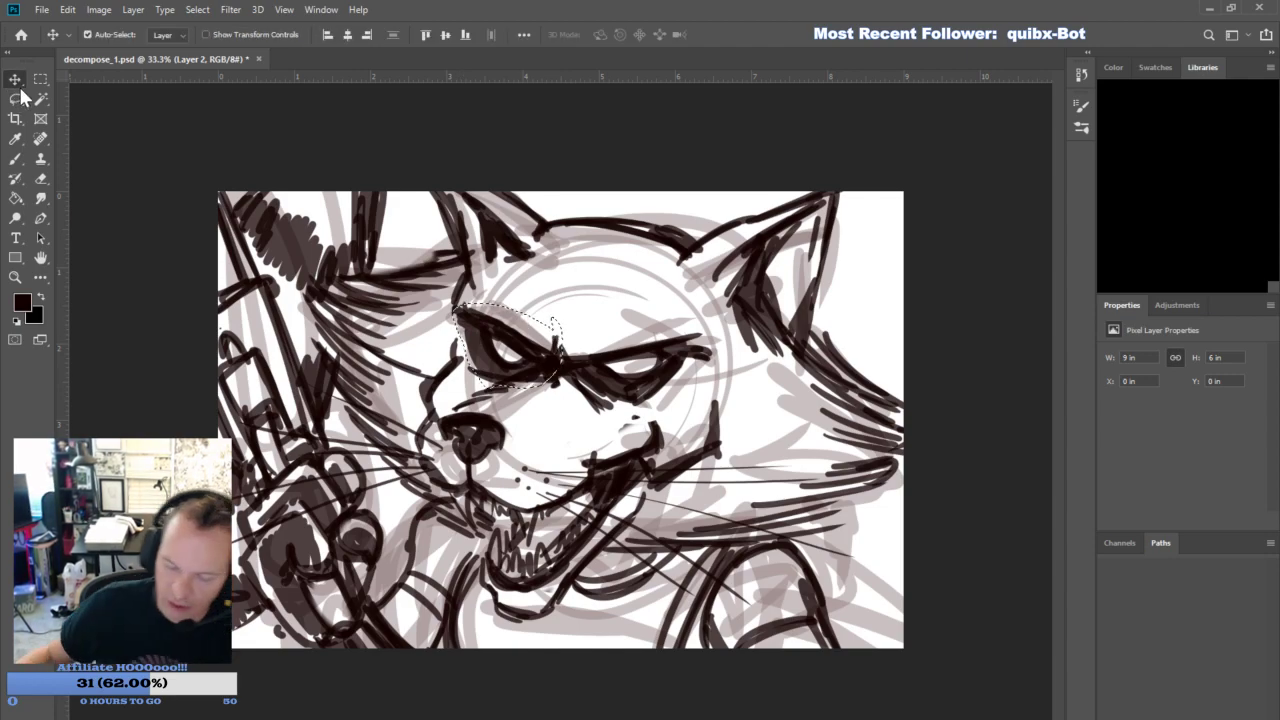
pyautogui.press('Left')
pyautogui.press('Left')
pyautogui.press('Left')
pyautogui.press('Left')
pyautogui.press('Left')
pyautogui.press('Left')
pyautogui.press('Left')
pyautogui.press('Left')
pyautogui.press('Left')
pyautogui.press('Left')
pyautogui.press('Left')
pyautogui.press('Left')
pyautogui.press('Left')
pyautogui.press('Left')
pyautogui.press('Left')
pyautogui.press('Left')
pyautogui.press('Left')
pyautogui.press('Left')
pyautogui.press('Left')
pyautogui.press('Left')
pyautogui.press('Left')
pyautogui.press('Left')
pyautogui.press('Left')
pyautogui.press('Left')
pyautogui.press('Left')
pyautogui.press('Left')
pyautogui.press('Left')
pyautogui.press('Left')
pyautogui.press('Left')
pyautogui.press('Left')
pyautogui.press('Left')
pyautogui.press('Left')
pyautogui.press('Left')
pyautogui.press('Left')
pyautogui.press('Left')
pyautogui.press('Left')
pyautogui.press('Left')
pyautogui.press('Left')
pyautogui.press('Left')
pyautogui.press('Left')
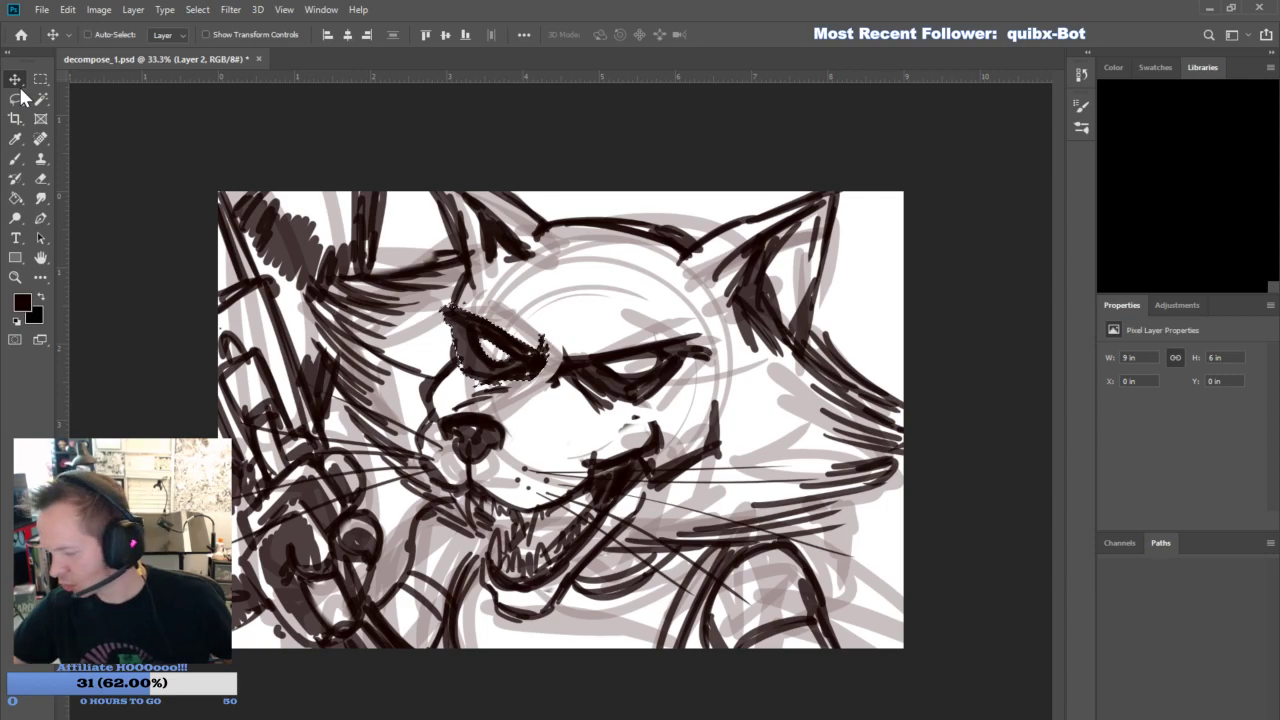
# - Free-transform the far eye to 86.10% width, then clear the selection
pyautogui.hotkey('ctrl', 't')
pyautogui.moveTo(442, 345); pyautogui.dragTo(448, 349)
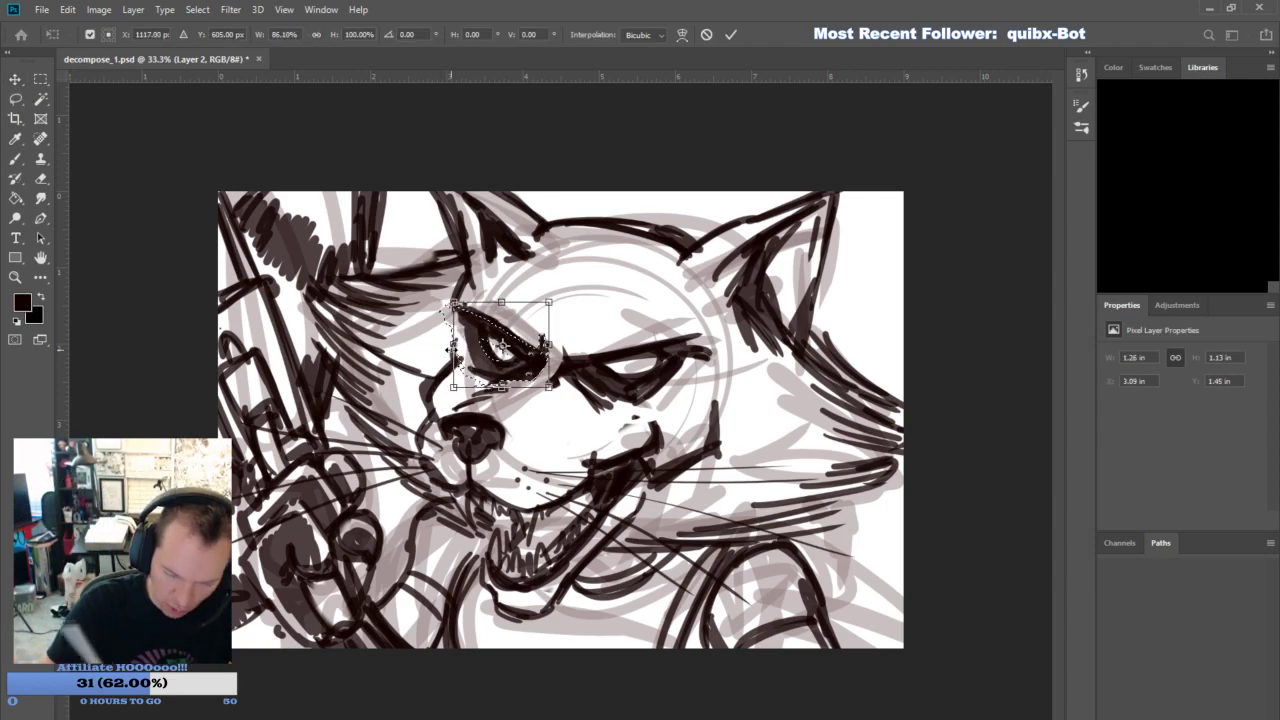
pyautogui.press('Return')
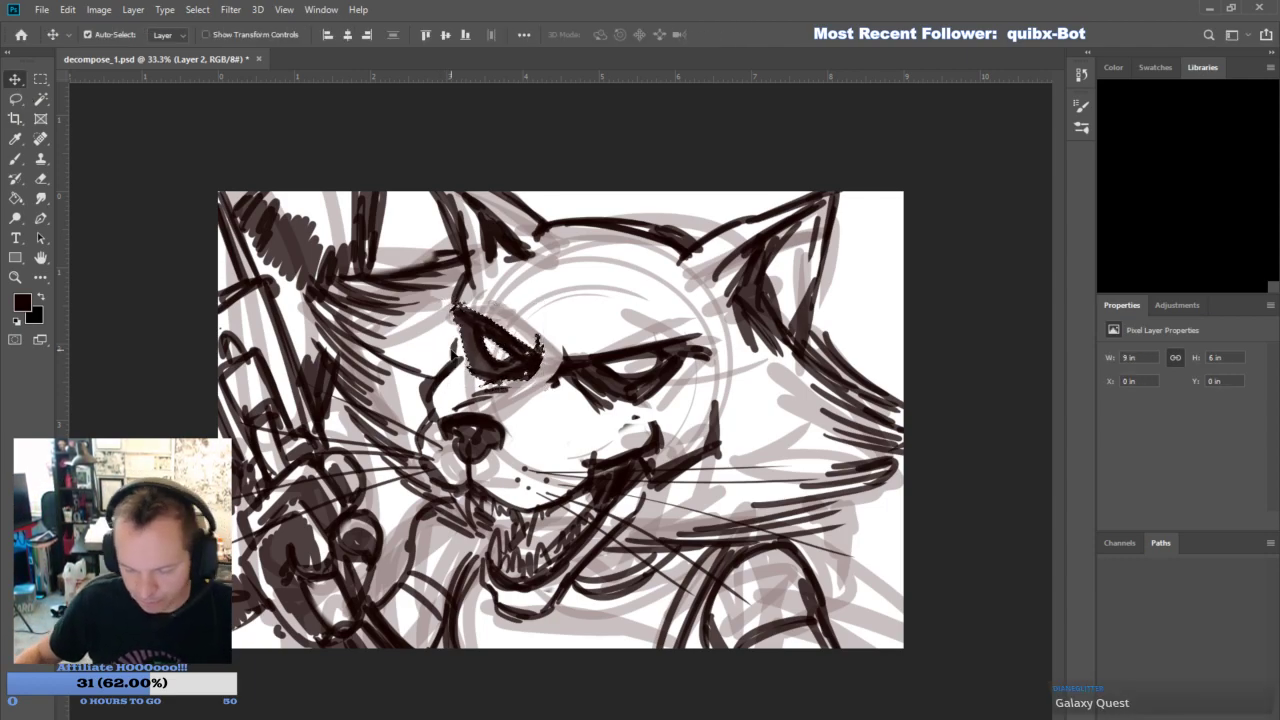
pyautogui.hotkey('ctrl', 'd')
# - Ink the gap between the two brows and darken the face edge beside the far eye
pyautogui.press('b')
pyautogui.moveTo(545, 366)
pyautogui.mouseDown()
pyautogui.moveTo(578, 358)
pyautogui.moveTo(574, 376)
pyautogui.moveTo(562, 366)
pyautogui.mouseUp()
pyautogui.moveTo(456, 356)
pyautogui.mouseDown()
pyautogui.moveTo(461, 326)
pyautogui.moveTo(450, 356)
pyautogui.mouseUp()
# - Shade the rims of both ears and strengthen the near ear's back edge
pyautogui.moveTo(478, 274)
pyautogui.mouseDown()
pyautogui.moveTo(450, 364)
pyautogui.moveTo(476, 272)
pyautogui.moveTo(437, 192)
pyautogui.mouseUp()
pyautogui.moveTo(710, 258); pyautogui.dragTo(814, 198)
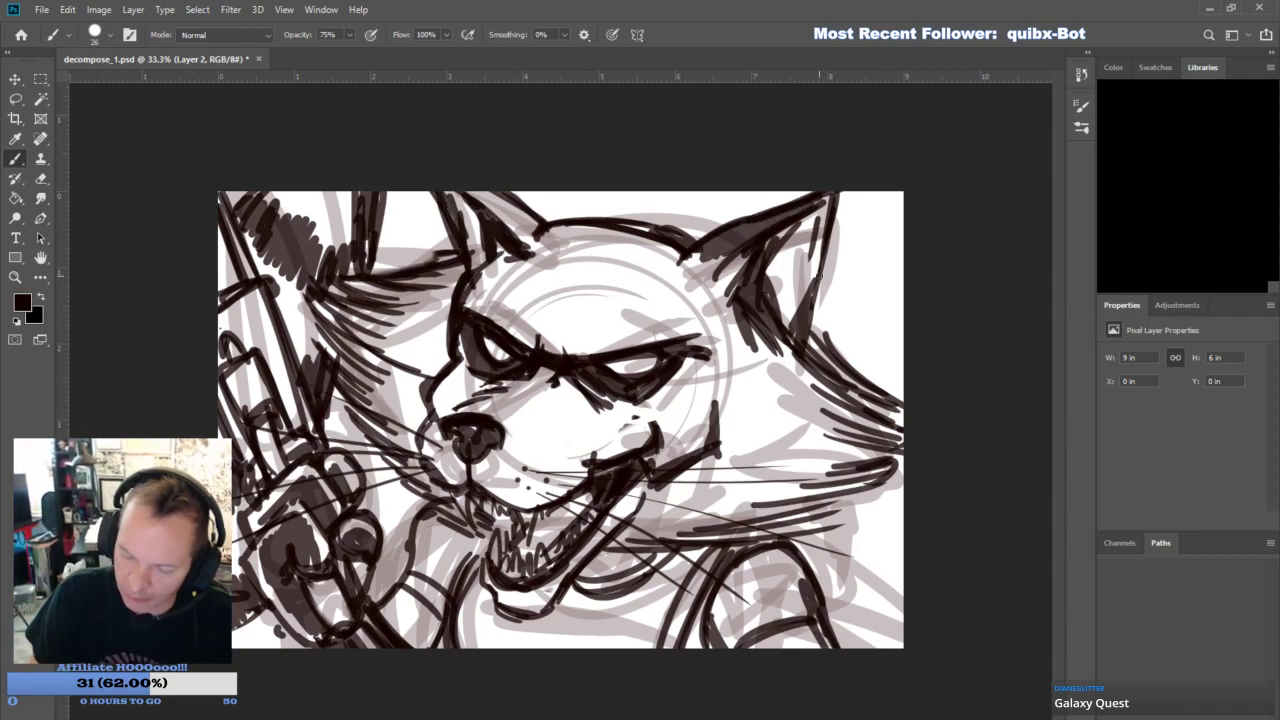
pyautogui.moveTo(820, 267); pyautogui.dragTo(805, 305)
pyautogui.moveTo(488, 194); pyautogui.dragTo(536, 236)
pyautogui.moveTo(476, 190)
pyautogui.mouseDown()
pyautogui.moveTo(516, 220)
pyautogui.moveTo(545, 222)
pyautogui.mouseUp()
pyautogui.moveTo(484, 202)
pyautogui.mouseDown()
pyautogui.moveTo(532, 240)
pyautogui.moveTo(508, 208)
pyautogui.mouseUp()
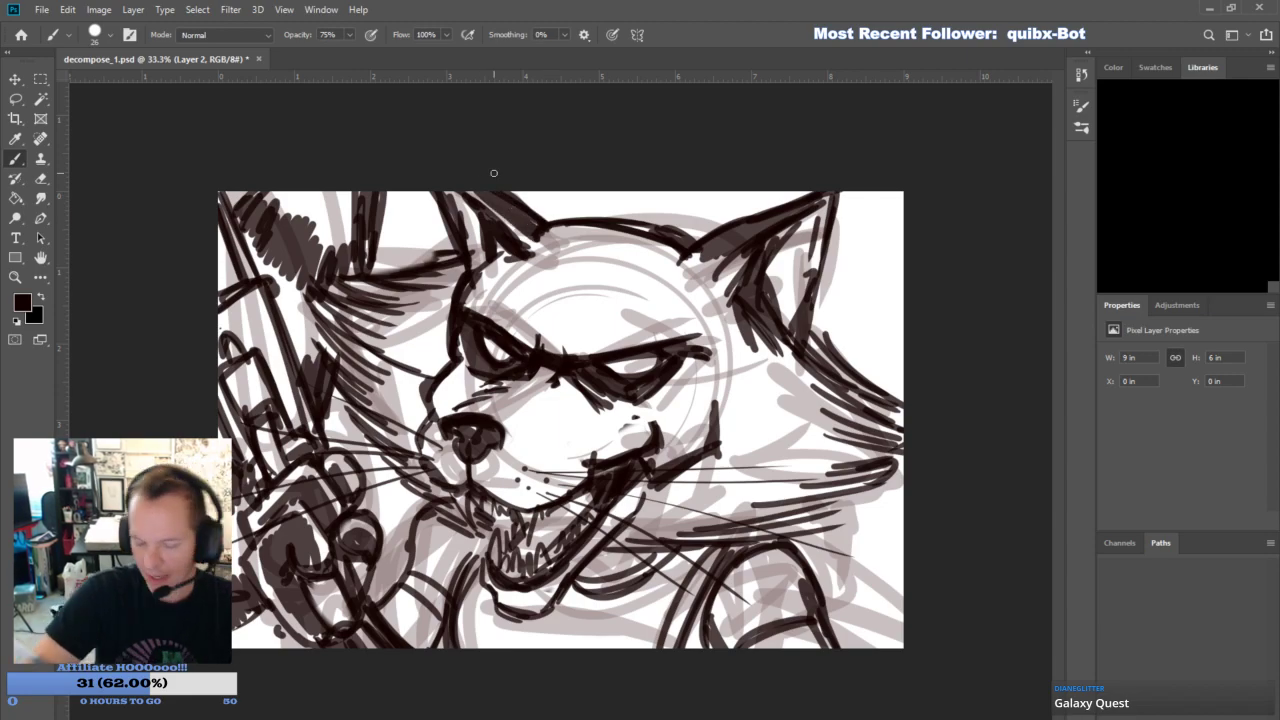
# - Ink the heavy strap and angular shapes behind the near shoulder down to the canvas corner
pyautogui.moveTo(803, 534)
pyautogui.mouseDown()
pyautogui.moveTo(875, 490)
pyautogui.moveTo(872, 647)
pyautogui.mouseUp()
pyautogui.moveTo(847, 526); pyautogui.dragTo(872, 647)
pyautogui.moveTo(849, 535); pyautogui.dragTo(871, 614)
pyautogui.moveTo(866, 558); pyautogui.dragTo(904, 605)
pyautogui.moveTo(904, 603); pyautogui.dragTo(874, 647)
pyautogui.moveTo(863, 550)
pyautogui.mouseDown()
pyautogui.moveTo(874, 650)
pyautogui.moveTo(902, 611)
pyautogui.mouseUp()
pyautogui.moveTo(822, 528); pyautogui.dragTo(841, 648)
pyautogui.moveTo(846, 513)
pyautogui.mouseDown()
pyautogui.moveTo(867, 648)
pyautogui.moveTo(862, 604)
pyautogui.mouseUp()
# - Fade Layer 1 with the rough sketch and hide its sketch lines beneath the inks
pyautogui.click(1165, 393)
pyautogui.moveTo(1248, 308); pyautogui.dragTo(1186, 338)
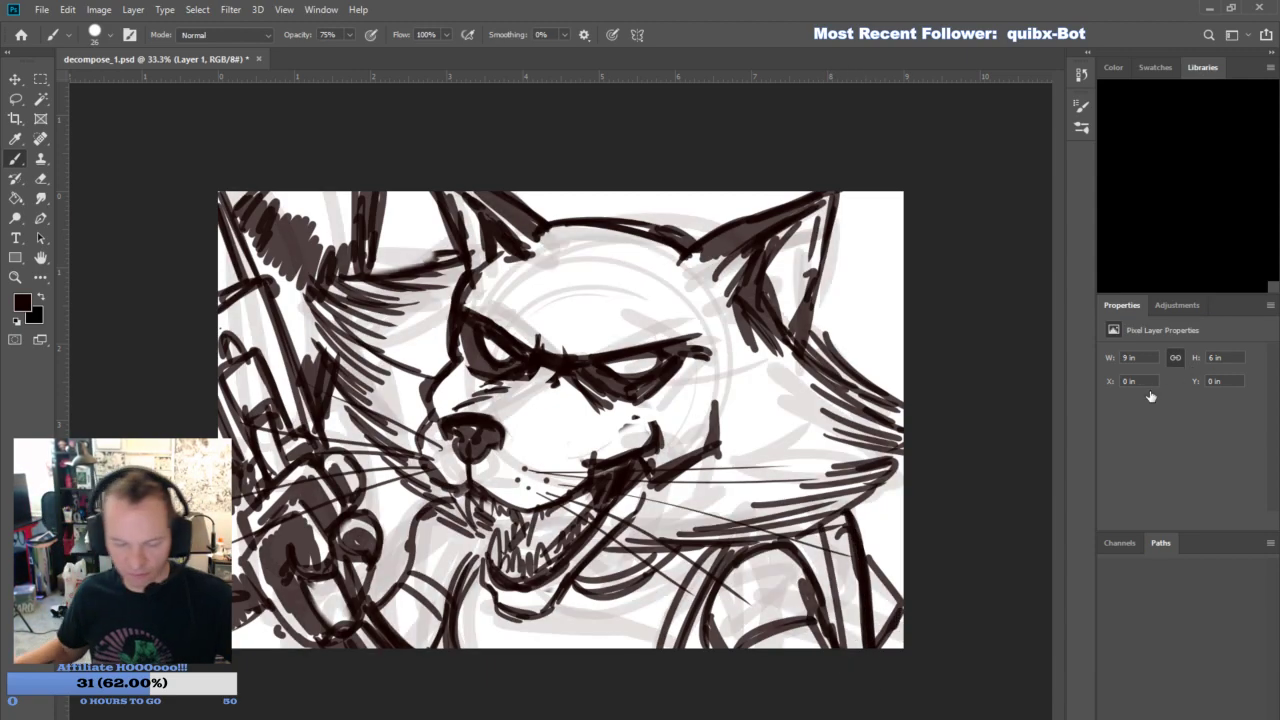
pyautogui.click(1108, 383)
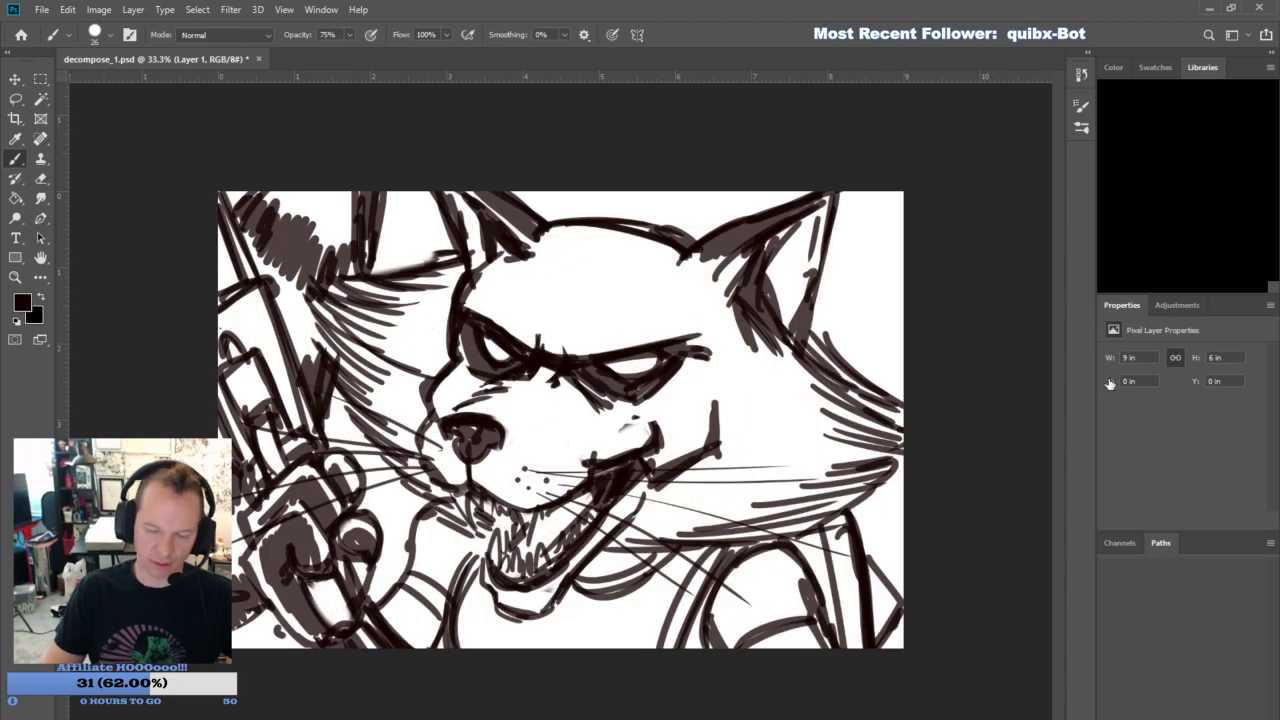
# - Add a new layer and paint both eyes bright red
pyautogui.click(1232, 714)
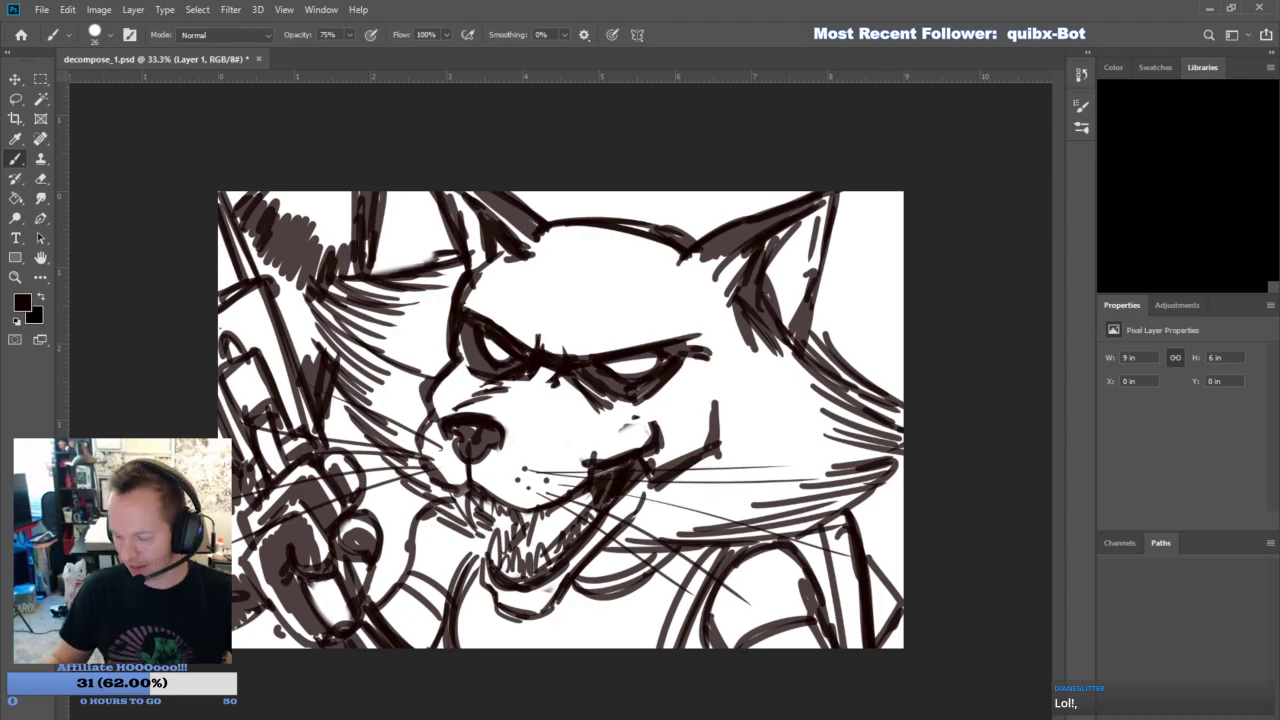
pyautogui.click(1231, 714)
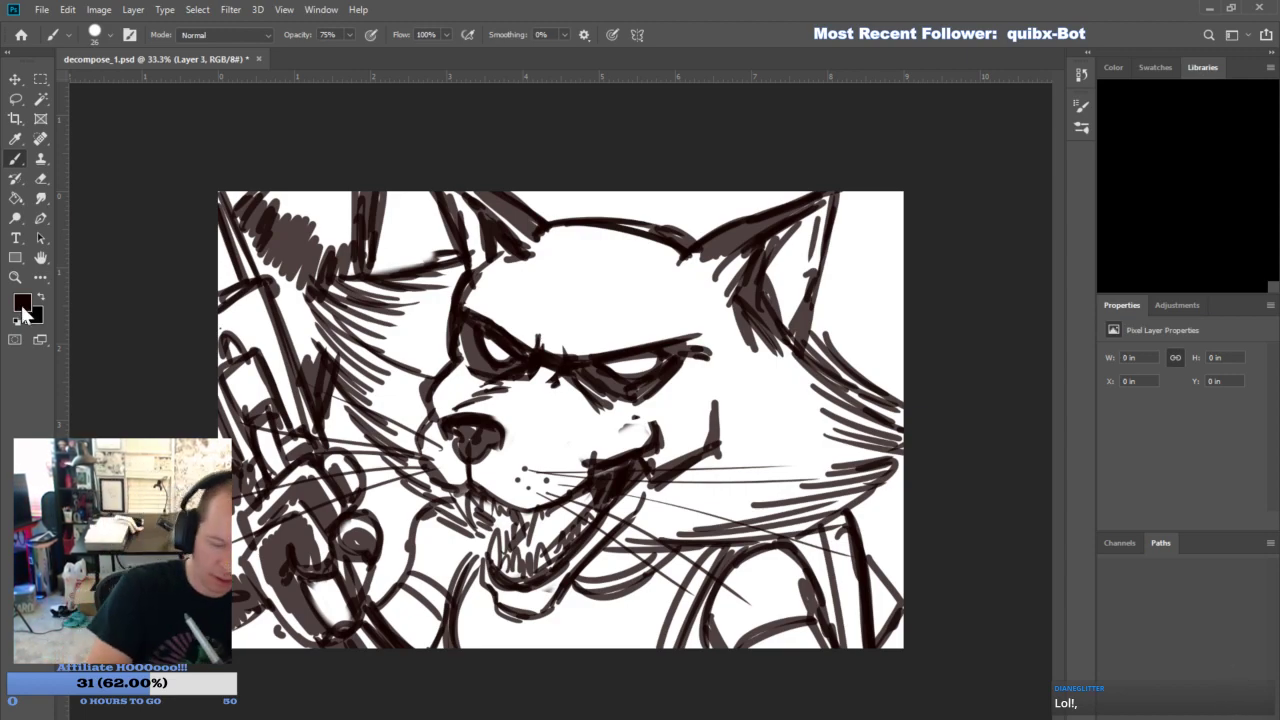
pyautogui.press('i')
pyautogui.press('b')
pyautogui.moveTo(494, 346); pyautogui.dragTo(510, 352)
pyautogui.moveTo(612, 366)
pyautogui.mouseDown()
pyautogui.moveTo(652, 363)
pyautogui.moveTo(632, 372)
pyautogui.mouseUp()
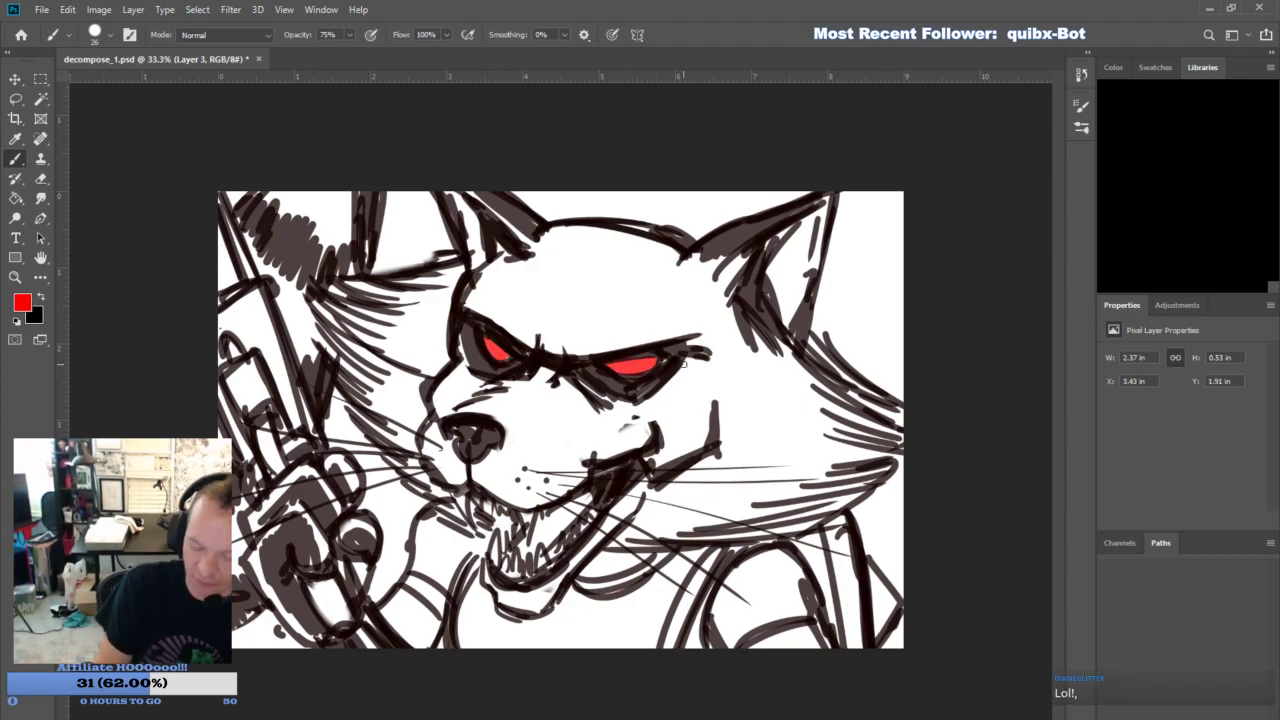
# - Switch to a dark brown color and add fur strokes to the near and far cheeks
pyautogui.press('i')
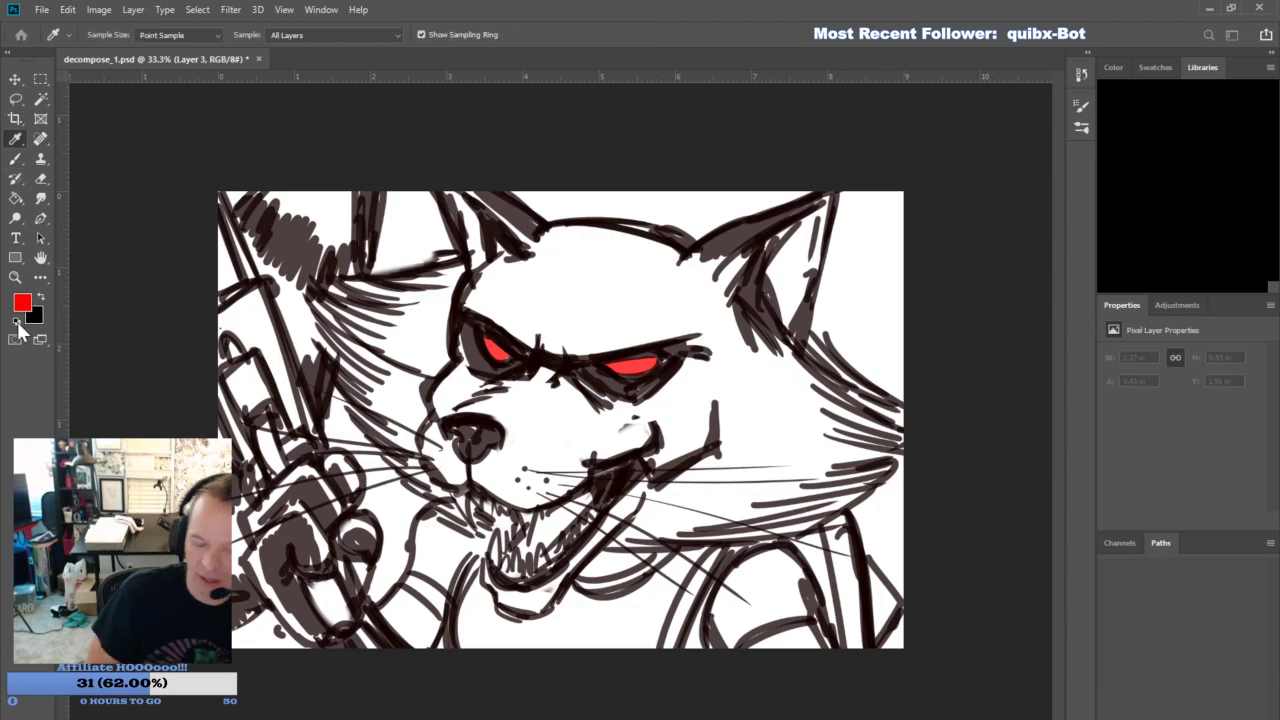
pyautogui.click(1141, 223)
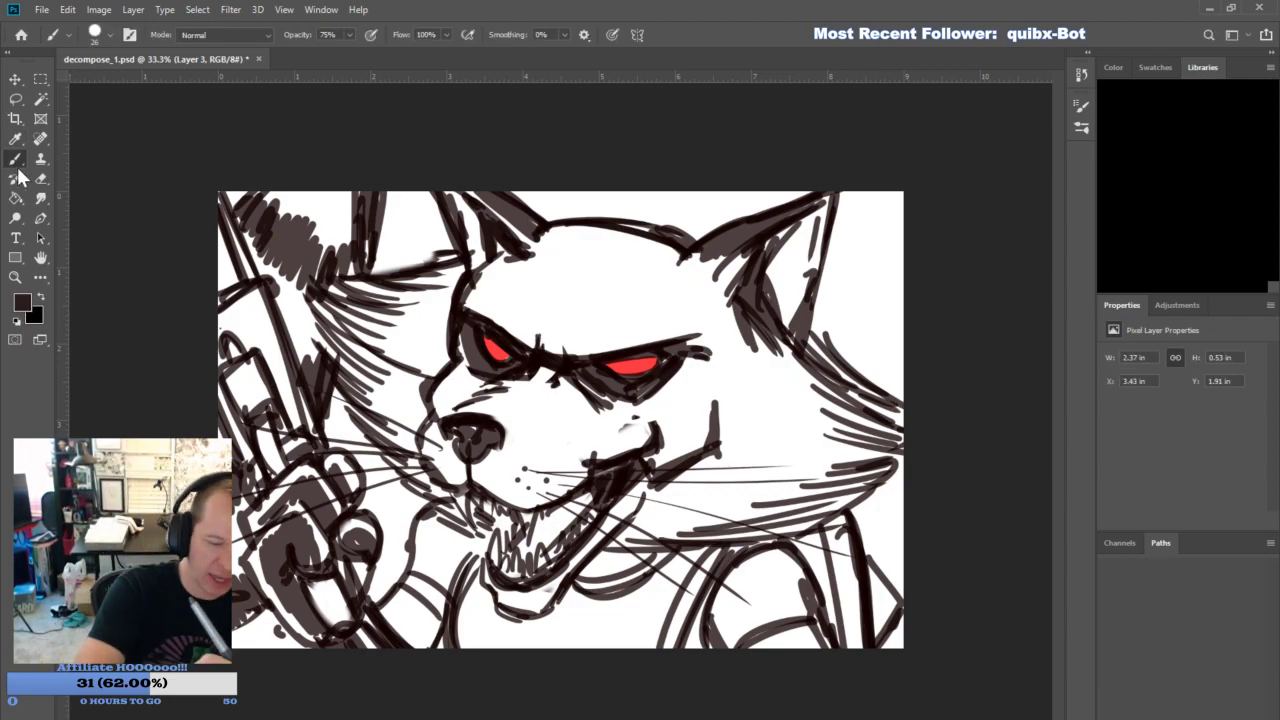
pyautogui.moveTo(666, 516)
pyautogui.mouseDown()
pyautogui.moveTo(863, 494)
pyautogui.moveTo(670, 507)
pyautogui.mouseUp()
pyautogui.moveTo(830, 486); pyautogui.dragTo(707, 496)
pyautogui.moveTo(856, 470)
pyautogui.mouseDown()
pyautogui.moveTo(707, 484)
pyautogui.moveTo(758, 461)
pyautogui.mouseUp()
pyautogui.moveTo(878, 437)
pyautogui.mouseDown()
pyautogui.moveTo(774, 441)
pyautogui.moveTo(804, 418)
pyautogui.mouseUp()
pyautogui.moveTo(397, 417); pyautogui.dragTo(341, 367)
pyautogui.moveTo(393, 391); pyautogui.dragTo(335, 350)
pyautogui.moveTo(392, 372); pyautogui.dragTo(319, 315)
pyautogui.moveTo(394, 338); pyautogui.dragTo(345, 303)
pyautogui.moveTo(397, 314); pyautogui.dragTo(357, 291)
# - Draw frown wrinkles above the brows and crease lines beneath the eyes and along the muzzle
pyautogui.moveTo(494, 298)
pyautogui.mouseDown()
pyautogui.moveTo(524, 344)
pyautogui.moveTo(550, 352)
pyautogui.mouseUp()
pyautogui.moveTo(550, 302)
pyautogui.mouseDown()
pyautogui.moveTo(562, 364)
pyautogui.moveTo(594, 311)
pyautogui.mouseUp()
pyautogui.moveTo(565, 352)
pyautogui.mouseDown()
pyautogui.moveTo(601, 323)
pyautogui.moveTo(555, 283)
pyautogui.mouseUp()
pyautogui.moveTo(542, 379); pyautogui.dragTo(586, 418)
pyautogui.click(606, 428)
pyautogui.click(622, 432)
pyautogui.moveTo(675, 386); pyautogui.dragTo(684, 377)
# - Add shading strokes to the mouth, far shoulder strap, neckline and near shoulder's armhole edges
pyautogui.moveTo(526, 545); pyautogui.dragTo(537, 517)
pyautogui.moveTo(597, 488); pyautogui.dragTo(548, 515)
pyautogui.moveTo(443, 601)
pyautogui.mouseDown()
pyautogui.moveTo(448, 537)
pyautogui.moveTo(448, 553)
pyautogui.mouseUp()
pyautogui.moveTo(446, 630); pyautogui.dragTo(418, 602)
pyautogui.moveTo(651, 648); pyautogui.dragTo(703, 547)
pyautogui.moveTo(605, 547); pyautogui.dragTo(583, 584)
pyautogui.moveTo(716, 652)
pyautogui.mouseDown()
pyautogui.moveTo(701, 610)
pyautogui.moveTo(820, 612)
pyautogui.moveTo(795, 550)
pyautogui.mouseUp()
pyautogui.moveTo(836, 645); pyautogui.dragTo(802, 548)
# - Add inner fur lines to both ears and deepen the hatching on the tail's dark bands
pyautogui.moveTo(808, 220); pyautogui.dragTo(772, 345)
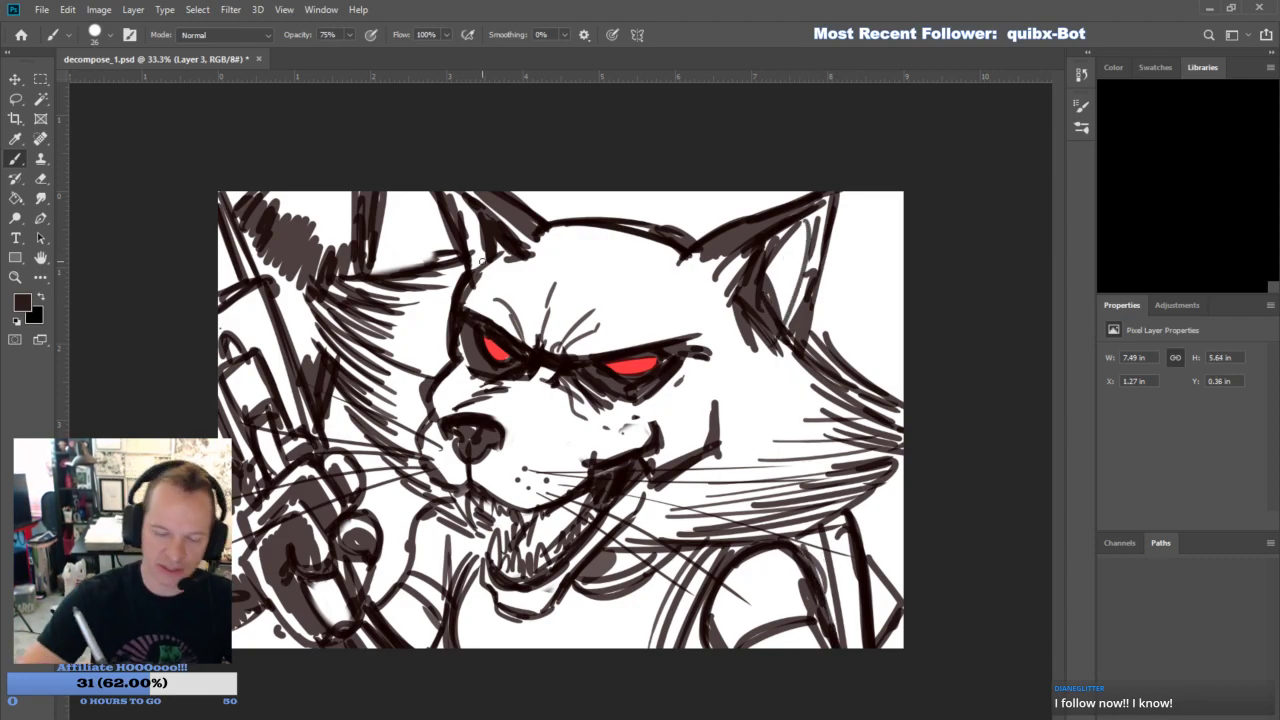
pyautogui.moveTo(462, 195); pyautogui.dragTo(484, 265)
pyautogui.moveTo(360, 234); pyautogui.dragTo(330, 284)
pyautogui.moveTo(352, 238); pyautogui.dragTo(282, 286)
pyautogui.moveTo(296, 236); pyautogui.dragTo(272, 266)
pyautogui.moveTo(276, 202); pyautogui.dragTo(244, 262)
pyautogui.moveTo(396, 232); pyautogui.dragTo(366, 272)
pyautogui.moveTo(400, 202); pyautogui.dragTo(374, 252)
# - Touch up the shading on the gripping hand and near shoulder, and hatch the bridge of the muzzle
pyautogui.moveTo(250, 592); pyautogui.dragTo(228, 620)
pyautogui.moveTo(793, 554); pyautogui.dragTo(803, 578)
pyautogui.moveTo(815, 595); pyautogui.dragTo(818, 623)
pyautogui.moveTo(697, 622); pyautogui.dragTo(687, 643)
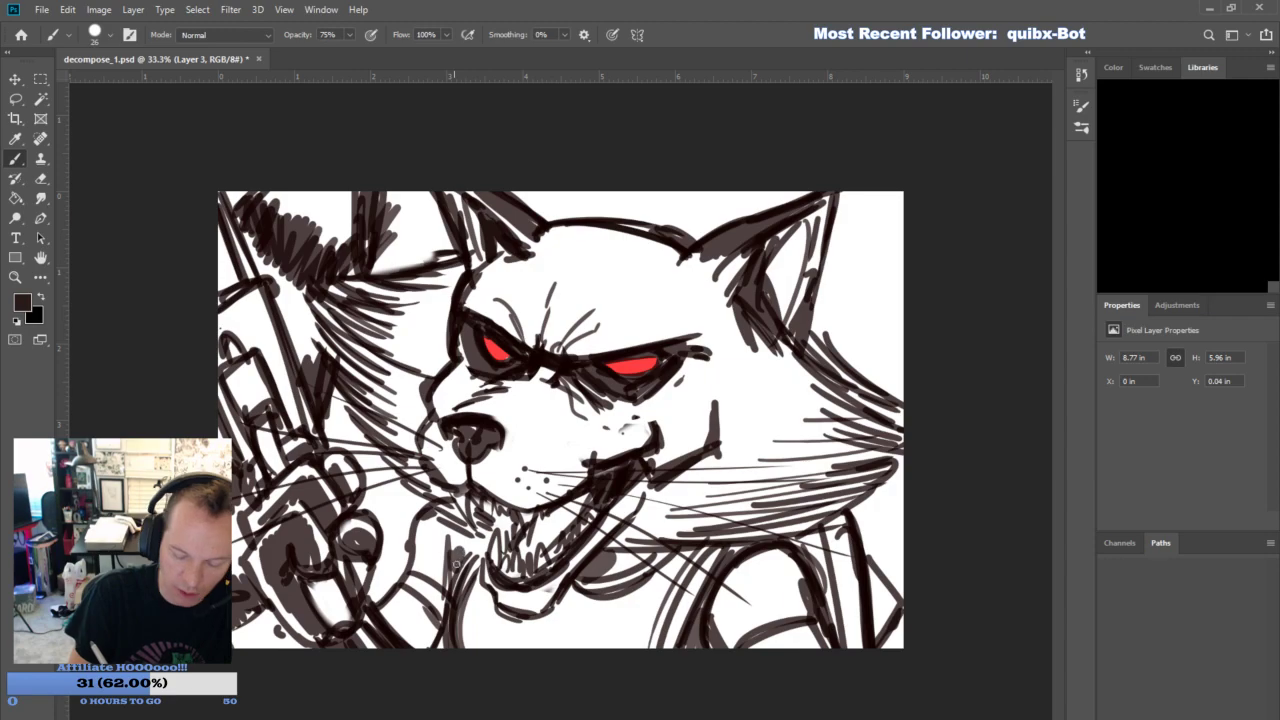
pyautogui.moveTo(544, 393); pyautogui.dragTo(533, 418)
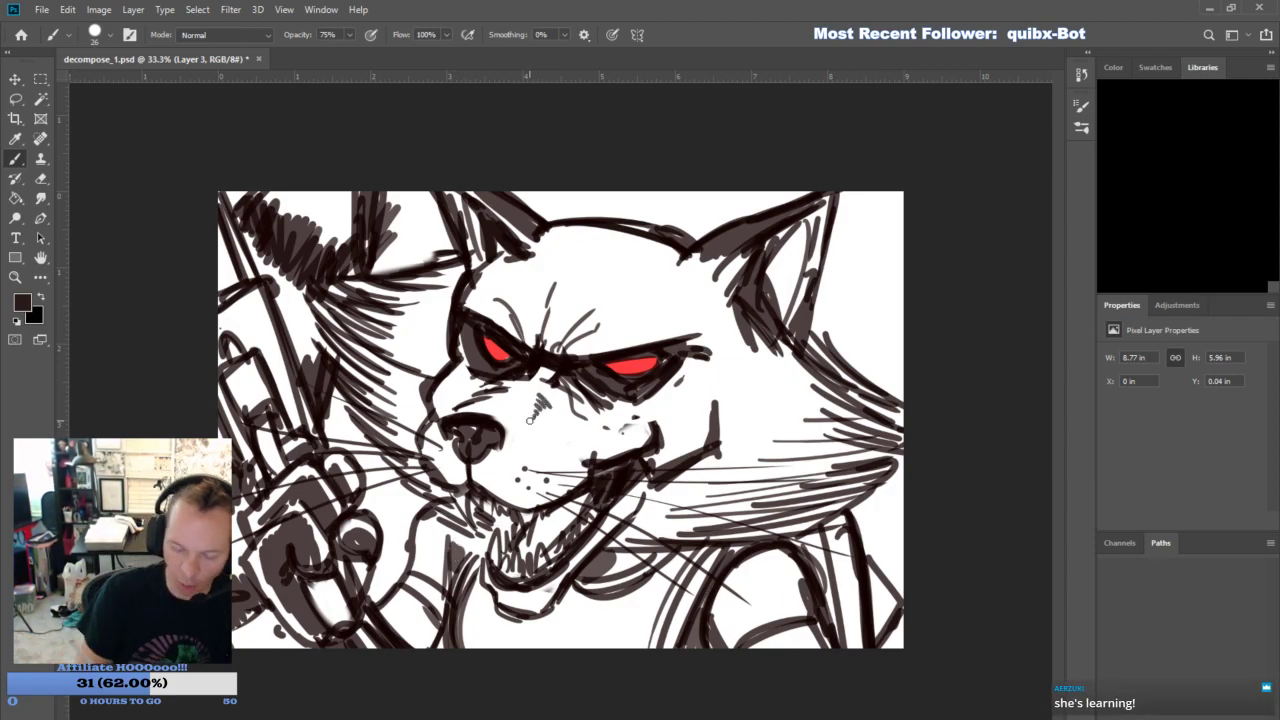
# - Darken the far cheek's fur and shade the weapon's barrel and fittings above the gripping hand
pyautogui.moveTo(327, 302); pyautogui.dragTo(382, 374)
pyautogui.moveTo(266, 292); pyautogui.dragTo(305, 431)
pyautogui.moveTo(227, 313); pyautogui.dragTo(258, 289)
pyautogui.moveTo(254, 298); pyautogui.dragTo(285, 376)
pyautogui.moveTo(220, 220); pyautogui.dragTo(238, 282)
pyautogui.moveTo(232, 384)
pyautogui.mouseDown()
pyautogui.moveTo(250, 358)
pyautogui.moveTo(272, 412)
pyautogui.mouseUp()
pyautogui.moveTo(262, 414)
pyautogui.mouseDown()
pyautogui.moveTo(228, 380)
pyautogui.moveTo(272, 446)
pyautogui.mouseUp()
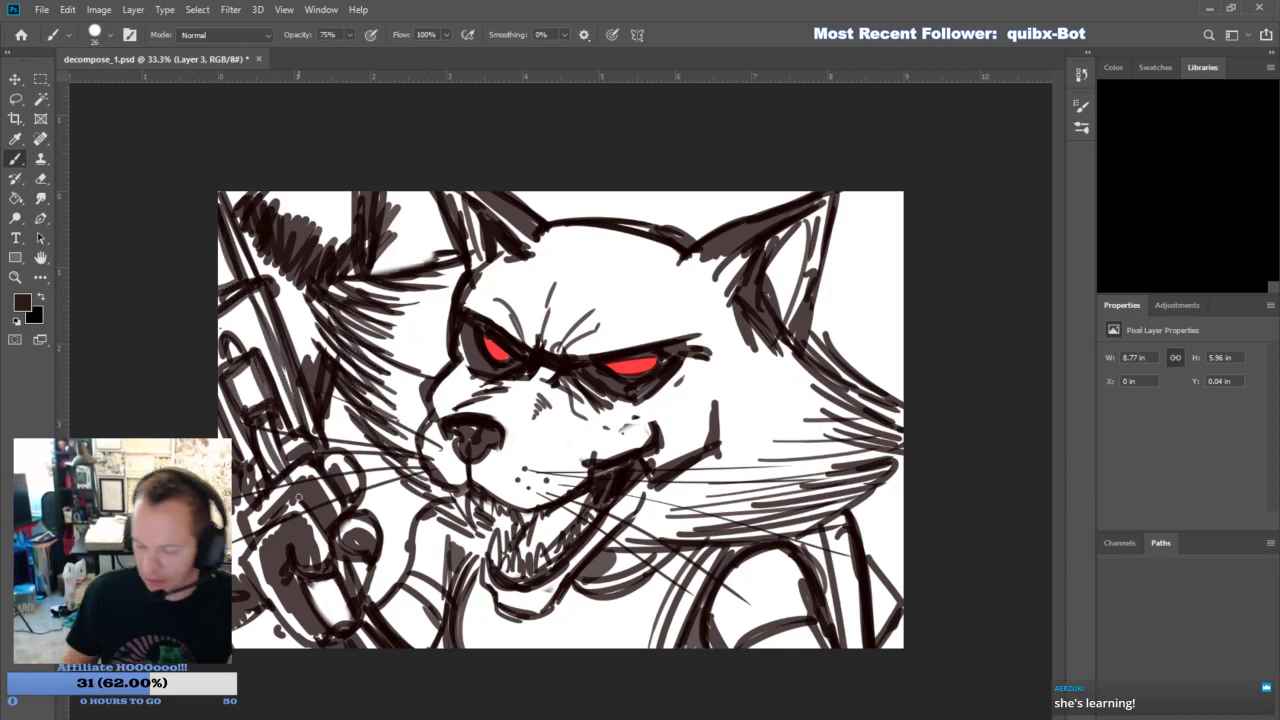
# - Add a new layer and set up a soft round brush at size 155 in a very dark blue
pyautogui.hotkey('ctrl', 'shift', 'alt', 'n')
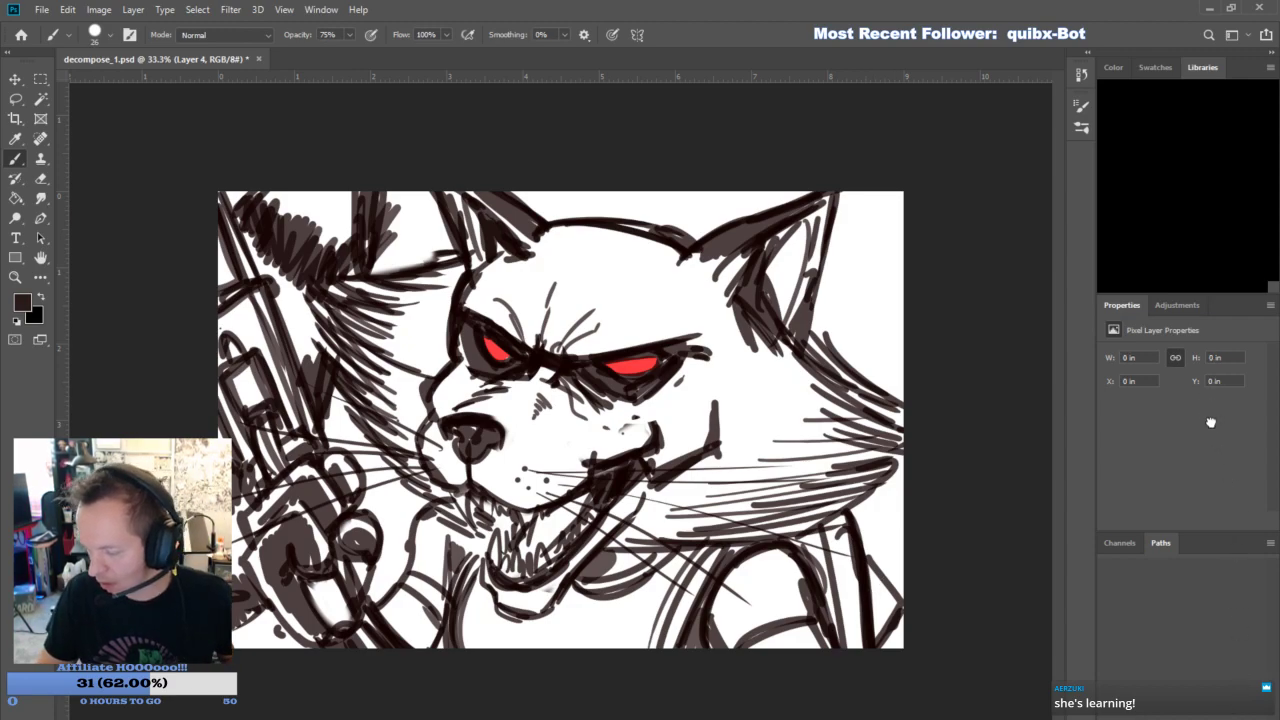
pyautogui.press('i')
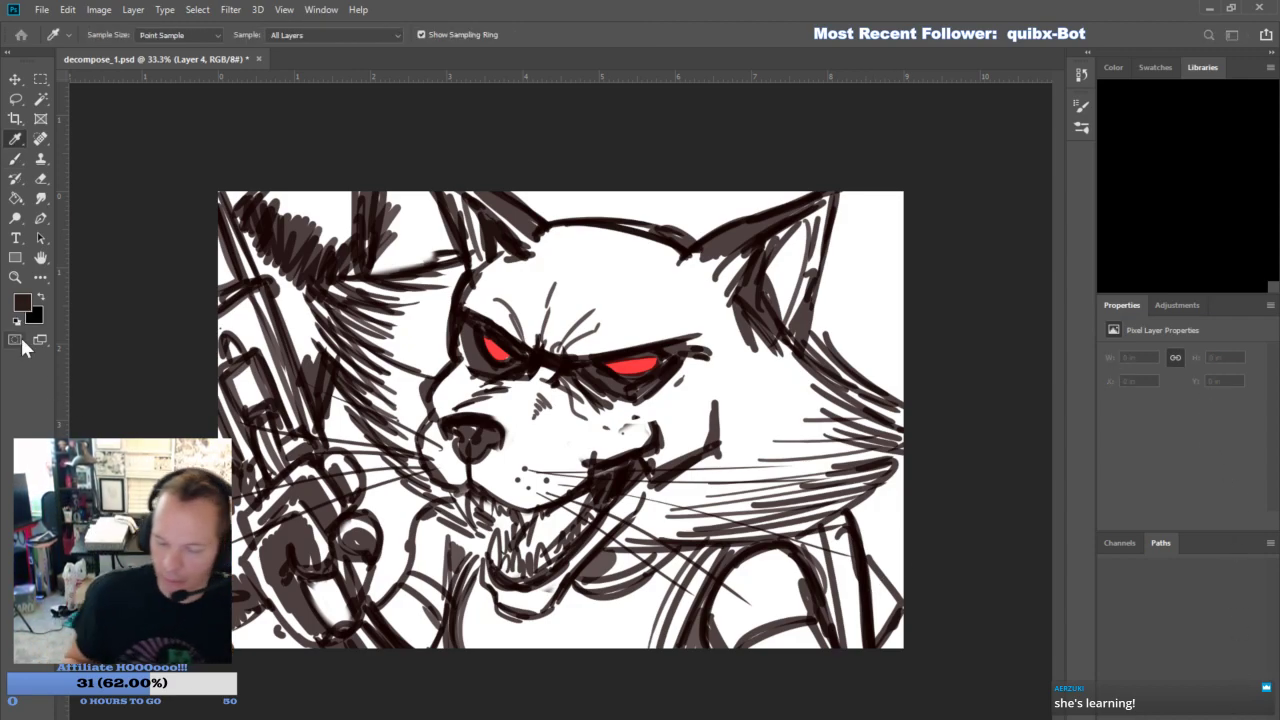
pyautogui.click(1136, 237)
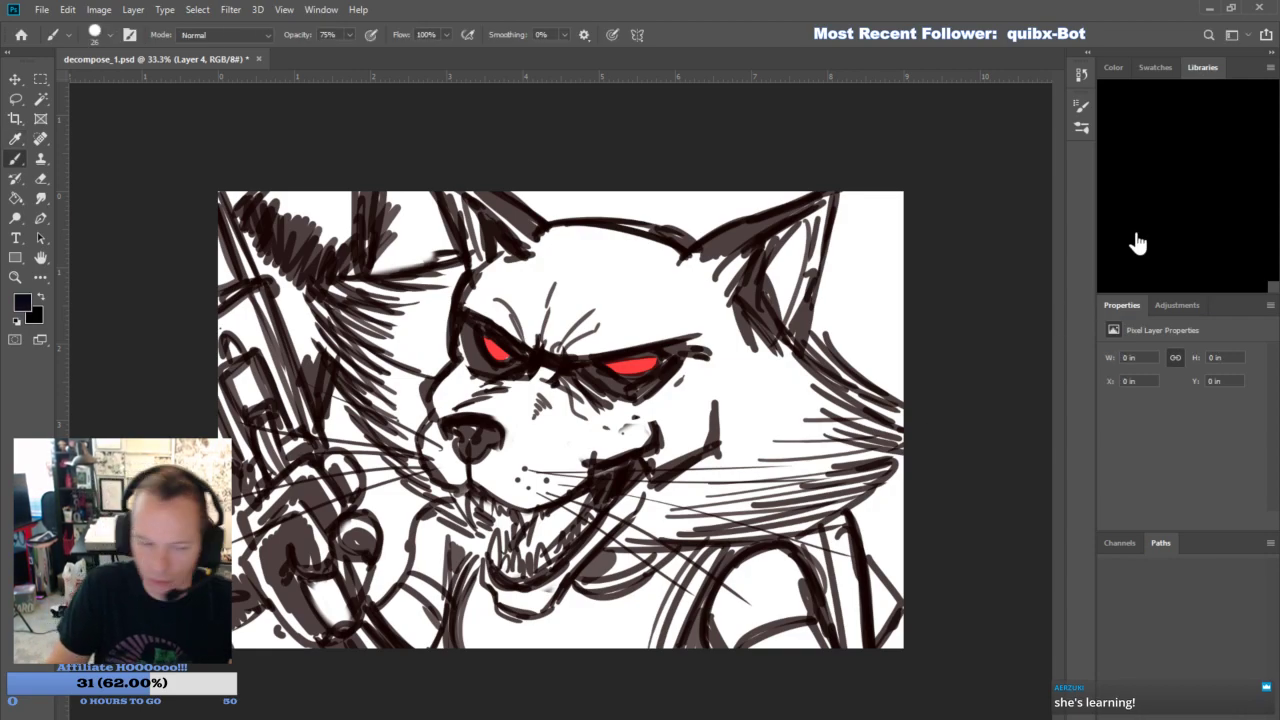
pyautogui.click(102, 38)
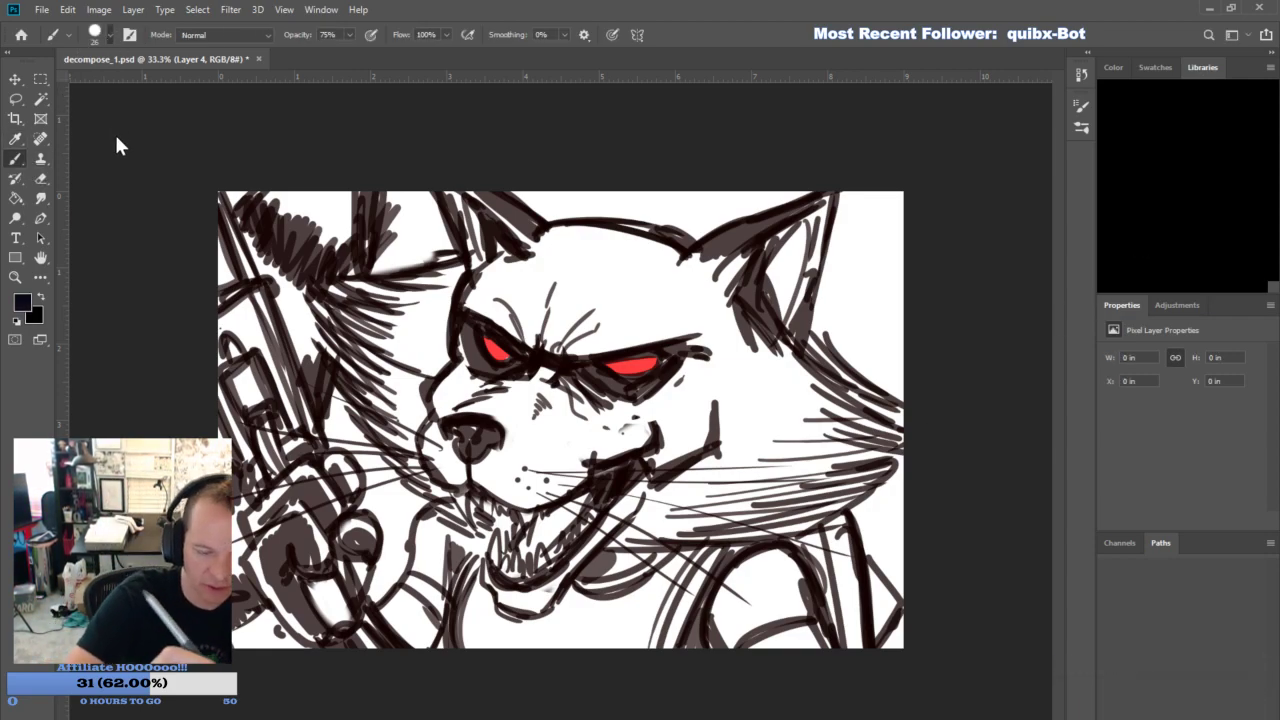
pyautogui.click(116, 361)
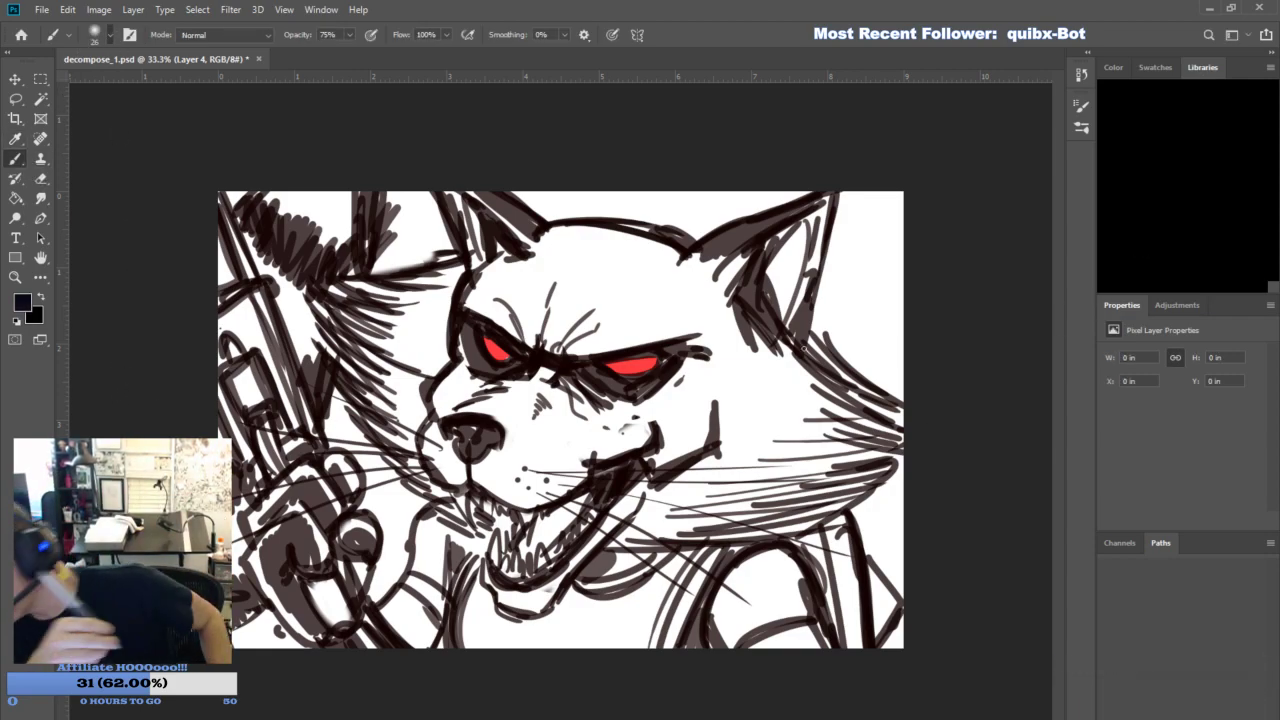
pyautogui.click(147, 80)
# - Paint soft shading into the background areas around the character and set the layer's opacity to 50%
pyautogui.moveTo(883, 350)
pyautogui.mouseDown()
pyautogui.moveTo(841, 313)
pyautogui.moveTo(874, 214)
pyautogui.moveTo(874, 326)
pyautogui.moveTo(900, 253)
pyautogui.moveTo(909, 372)
pyautogui.moveTo(847, 283)
pyautogui.moveTo(905, 208)
pyautogui.mouseUp()
pyautogui.moveTo(891, 506)
pyautogui.mouseDown()
pyautogui.moveTo(903, 564)
pyautogui.moveTo(903, 500)
pyautogui.mouseUp()
pyautogui.moveTo(549, 181)
pyautogui.mouseDown()
pyautogui.moveTo(683, 195)
pyautogui.moveTo(627, 190)
pyautogui.moveTo(765, 180)
pyautogui.mouseUp()
pyautogui.moveTo(407, 213)
pyautogui.mouseDown()
pyautogui.moveTo(416, 243)
pyautogui.moveTo(417, 232)
pyautogui.mouseUp()
pyautogui.moveTo(347, 432)
pyautogui.mouseDown()
pyautogui.moveTo(413, 532)
pyautogui.moveTo(355, 439)
pyautogui.moveTo(400, 542)
pyautogui.moveTo(380, 570)
pyautogui.mouseUp()
pyautogui.click(237, 193)
pyautogui.write('50')
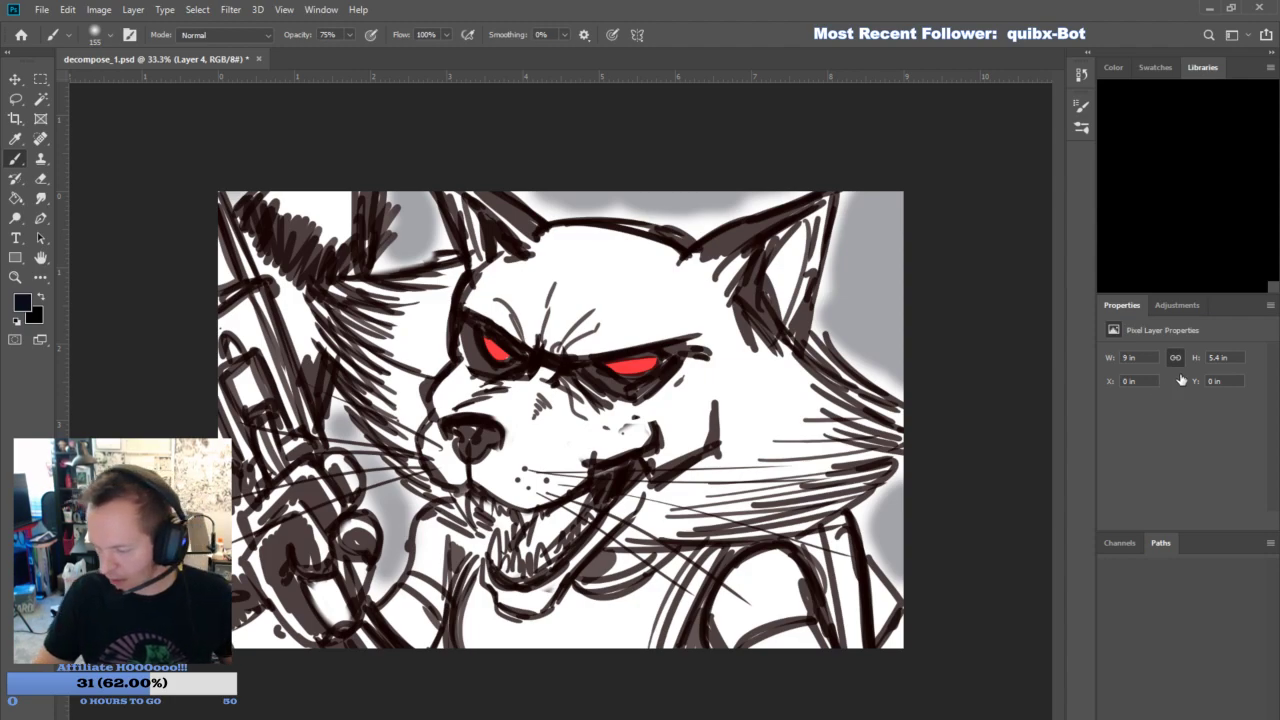
# - Add a new layer and stroke white whiskers from the muzzle across the far cheek with a size 31 soft brush
pyautogui.hotkey('ctrl', 'shift', 'alt', 'n')
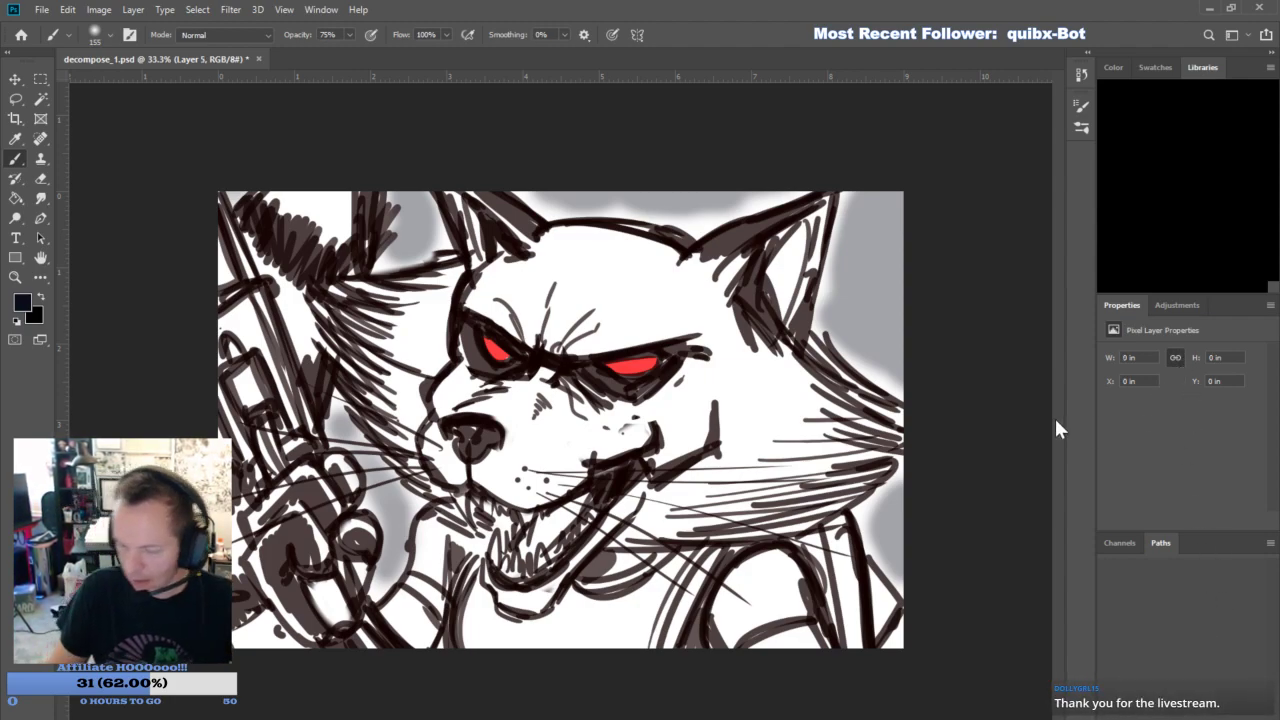
pyautogui.click(16, 320)
pyautogui.click(41, 297)
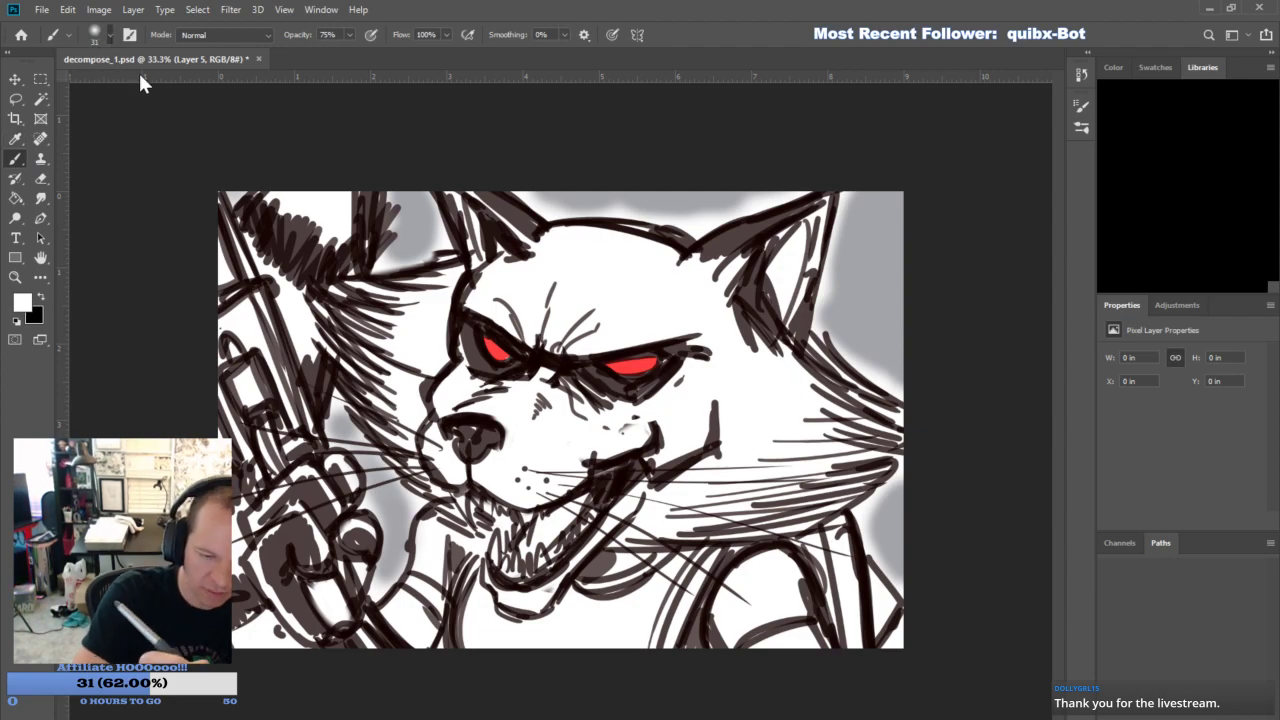
pyautogui.moveTo(427, 484); pyautogui.dragTo(220, 546)
pyautogui.moveTo(426, 469)
pyautogui.mouseDown()
pyautogui.moveTo(220, 498)
pyautogui.moveTo(220, 458)
pyautogui.mouseUp()
# - Set a hard round brush to 100% opacity and add more white whiskers across the far cheek and weapon
pyautogui.press('0')
pyautogui.click(115, 321)
pyautogui.moveTo(425, 473)
pyautogui.mouseDown()
pyautogui.moveTo(320, 499)
pyautogui.moveTo(352, 475)
pyautogui.moveTo(291, 483)
pyautogui.mouseUp()
pyautogui.moveTo(366, 452); pyautogui.dragTo(285, 440)
pyautogui.moveTo(412, 450); pyautogui.dragTo(247, 414)
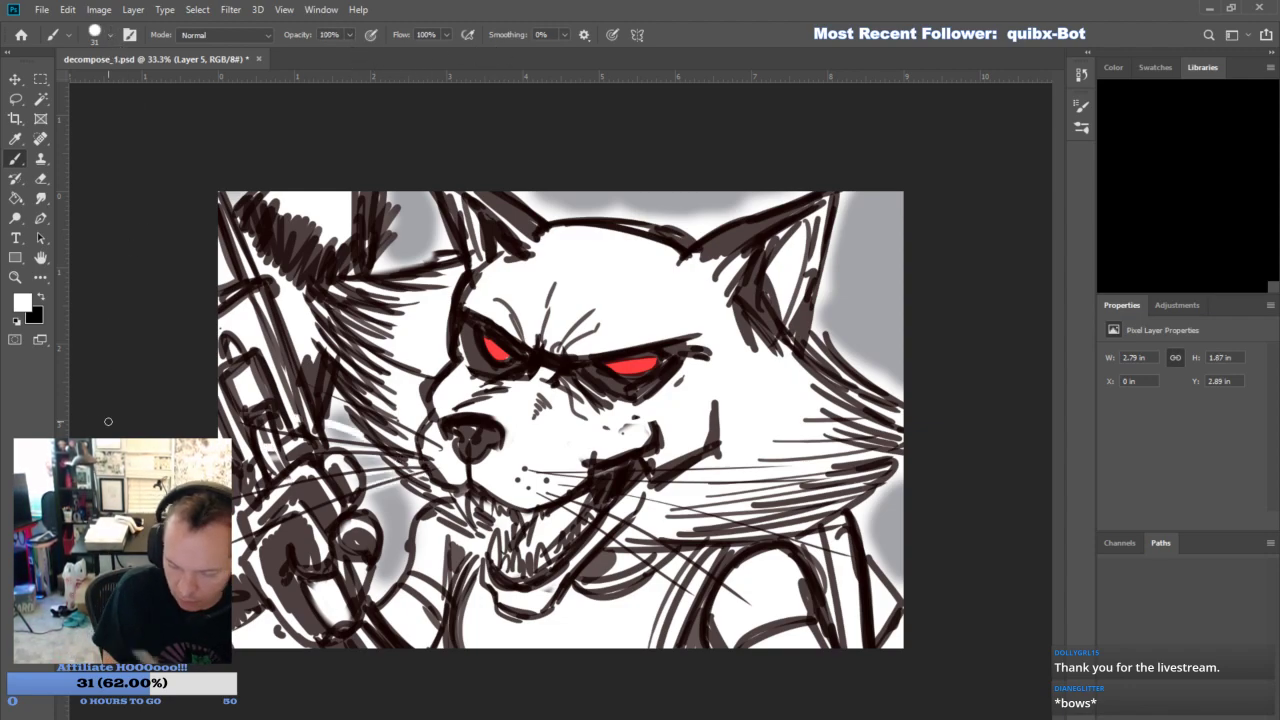
pyautogui.moveTo(407, 445); pyautogui.dragTo(252, 362)
# - Stroke white whiskers from the muzzle across the near cheek and over the near shoulder
pyautogui.moveTo(552, 506); pyautogui.dragTo(710, 597)
pyautogui.moveTo(541, 495); pyautogui.dragTo(750, 605)
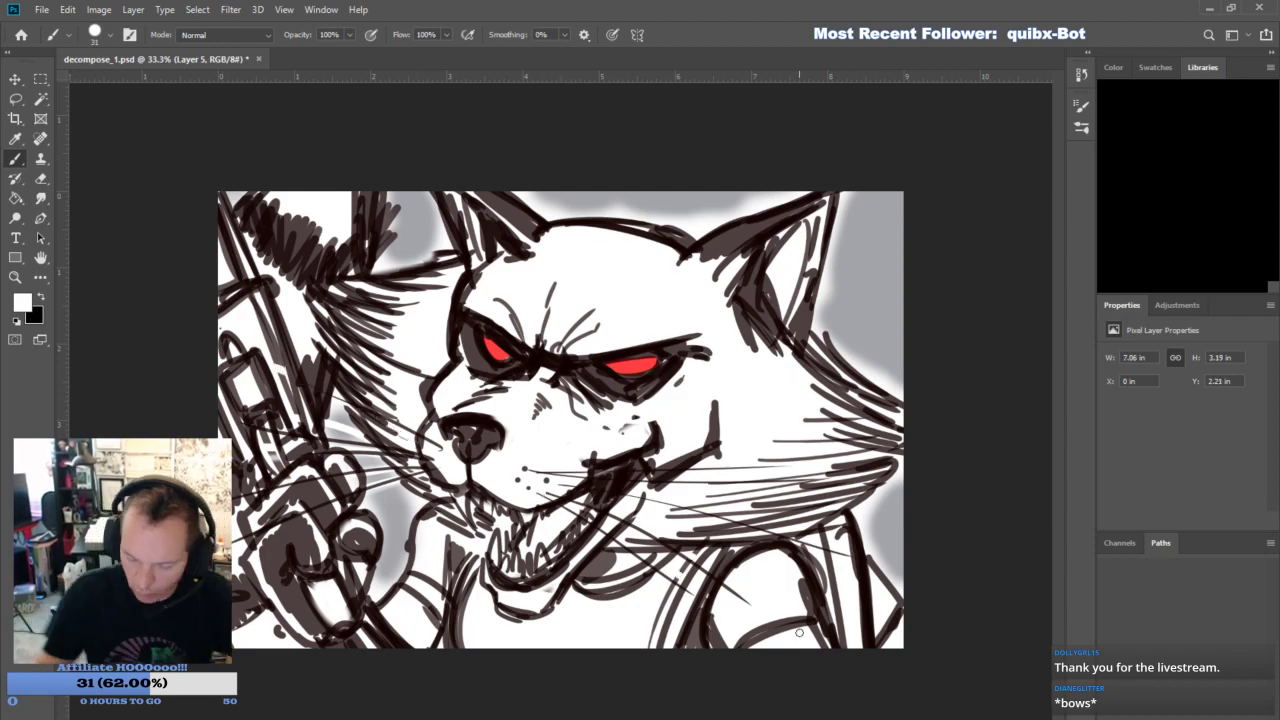
pyautogui.moveTo(640, 490); pyautogui.dragTo(846, 553)
pyautogui.moveTo(600, 476); pyautogui.dragTo(802, 494)
pyautogui.moveTo(680, 474); pyautogui.dragTo(852, 472)
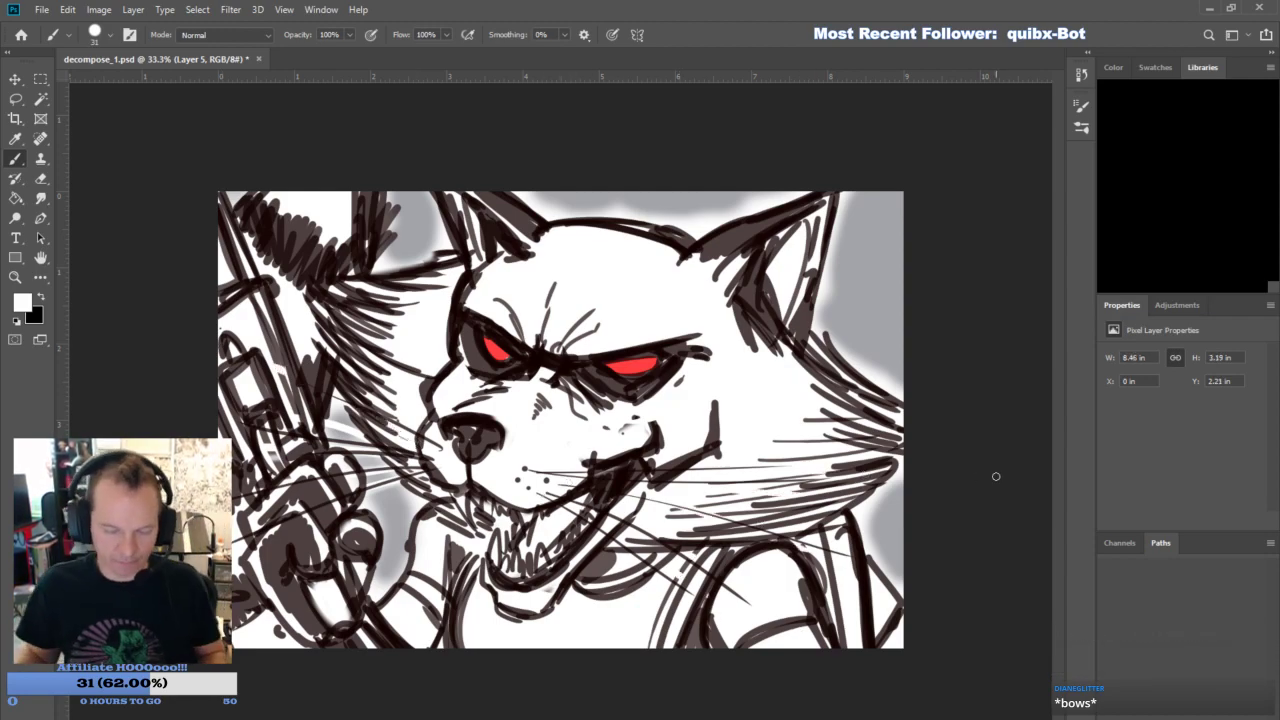
# - Try white highlights in both red eyes, then undo them
pyautogui.moveTo(632, 368); pyautogui.dragTo(652, 355)
pyautogui.moveTo(492, 352); pyautogui.dragTo(506, 343)
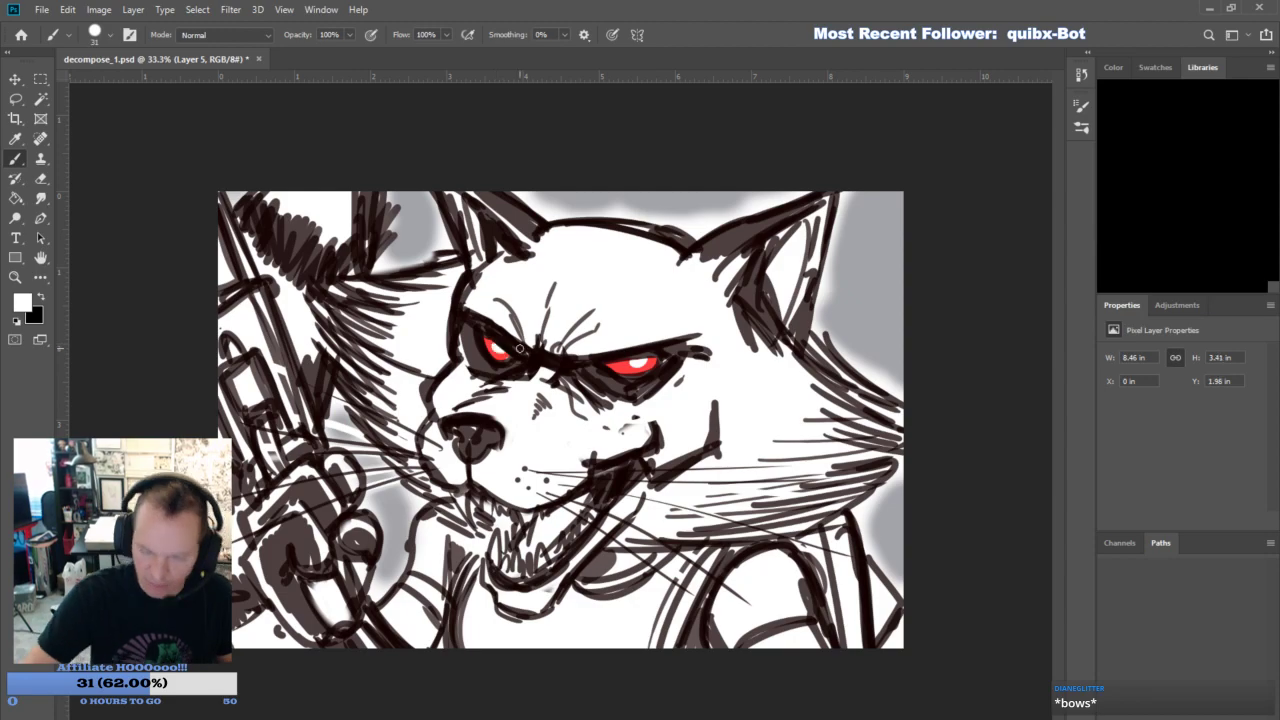
pyautogui.hotkey('ctrl', 'z')
pyautogui.hotkey('ctrl', 'z')
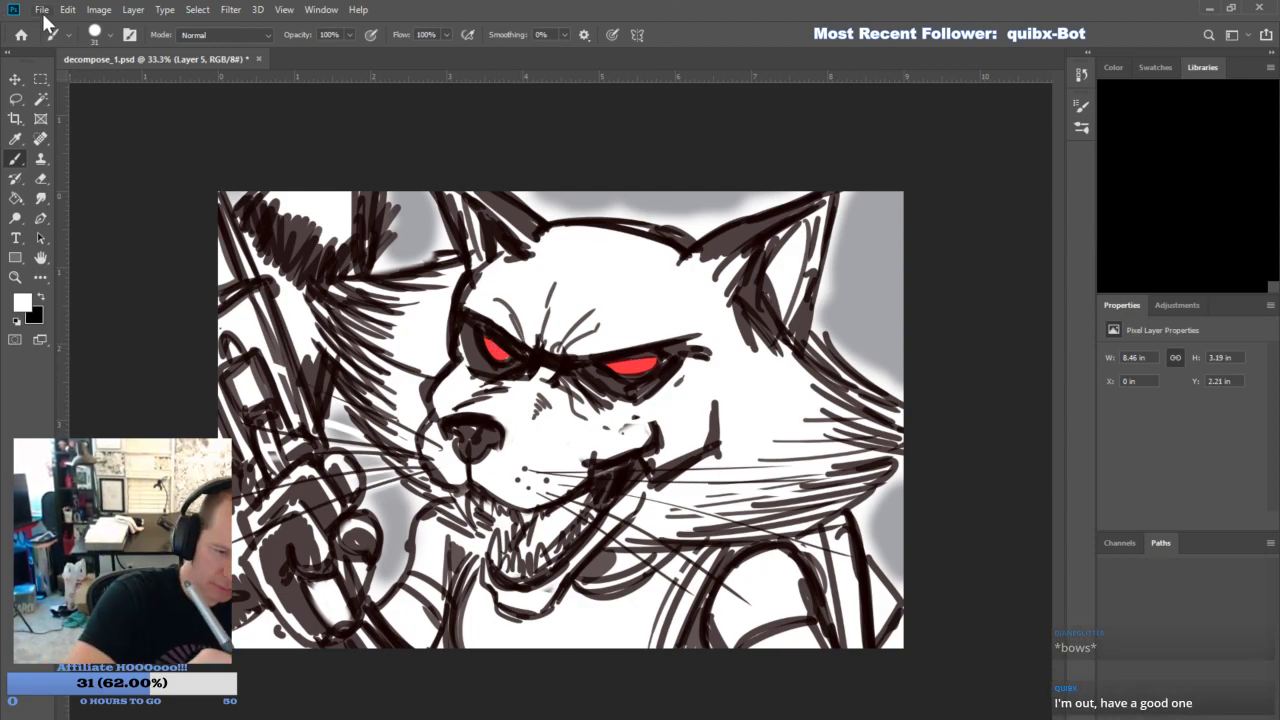